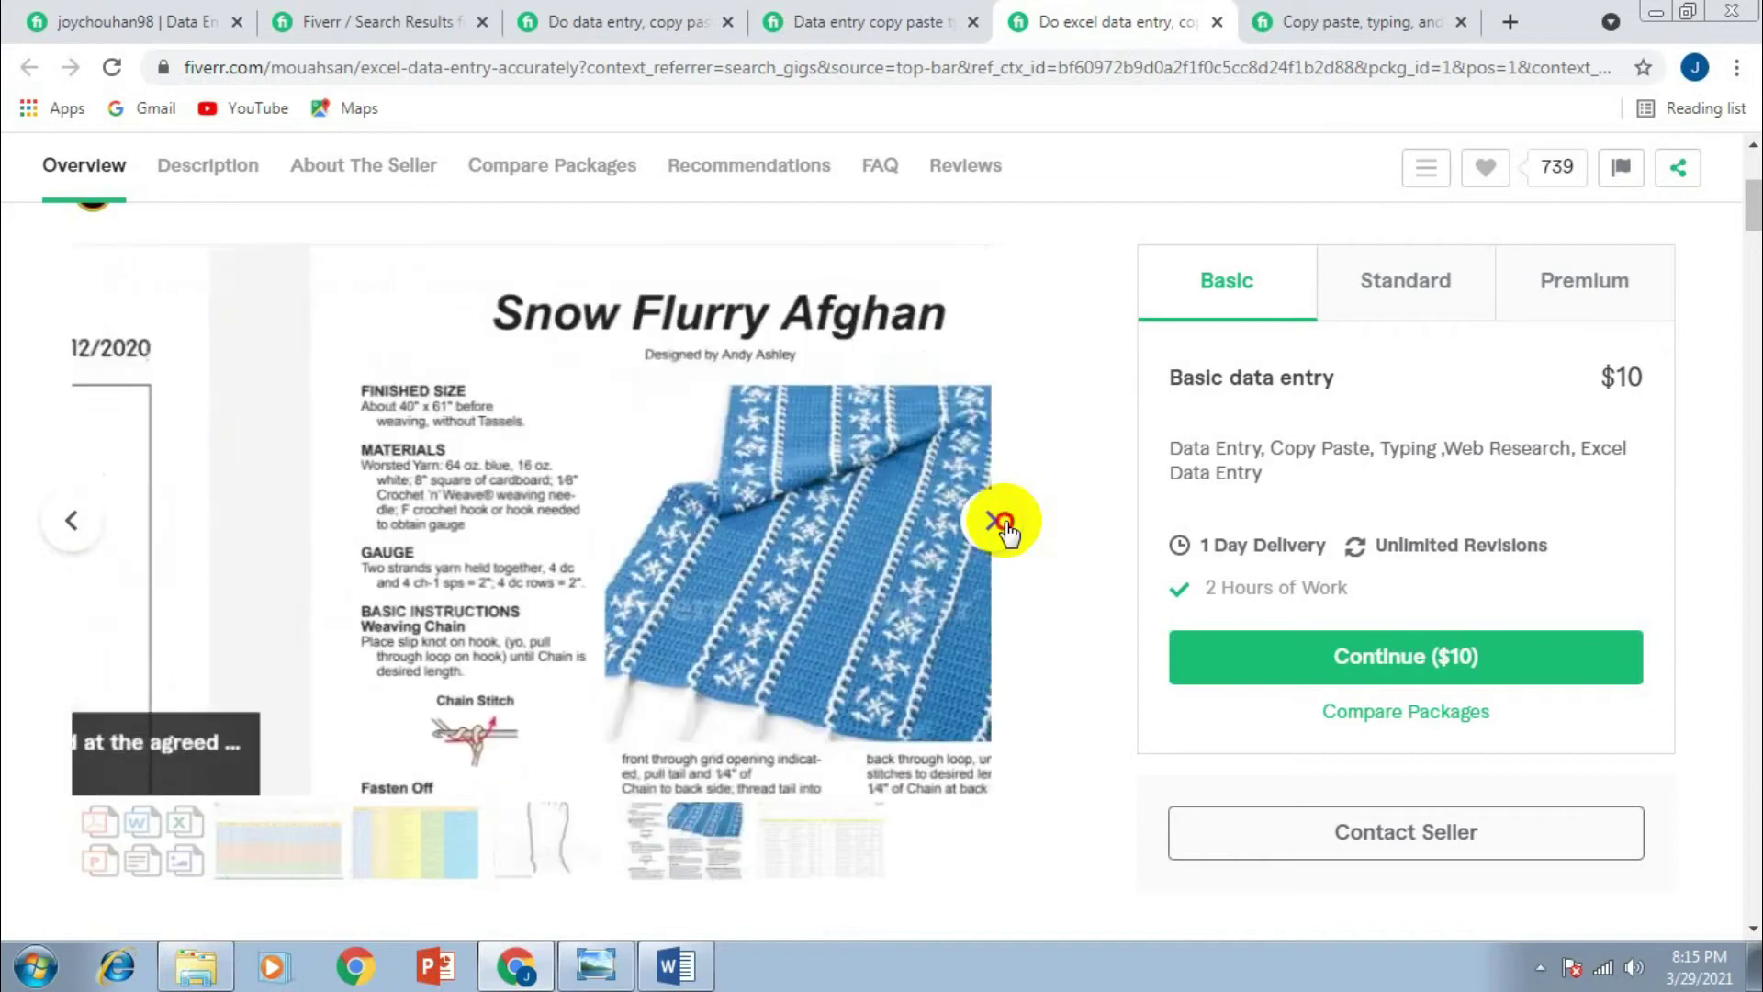
# Browse the gallery images of the Excel data entry gig and the $5 data entry copy paste gig
pyautogui.click(992, 520)
pyautogui.click(992, 521)
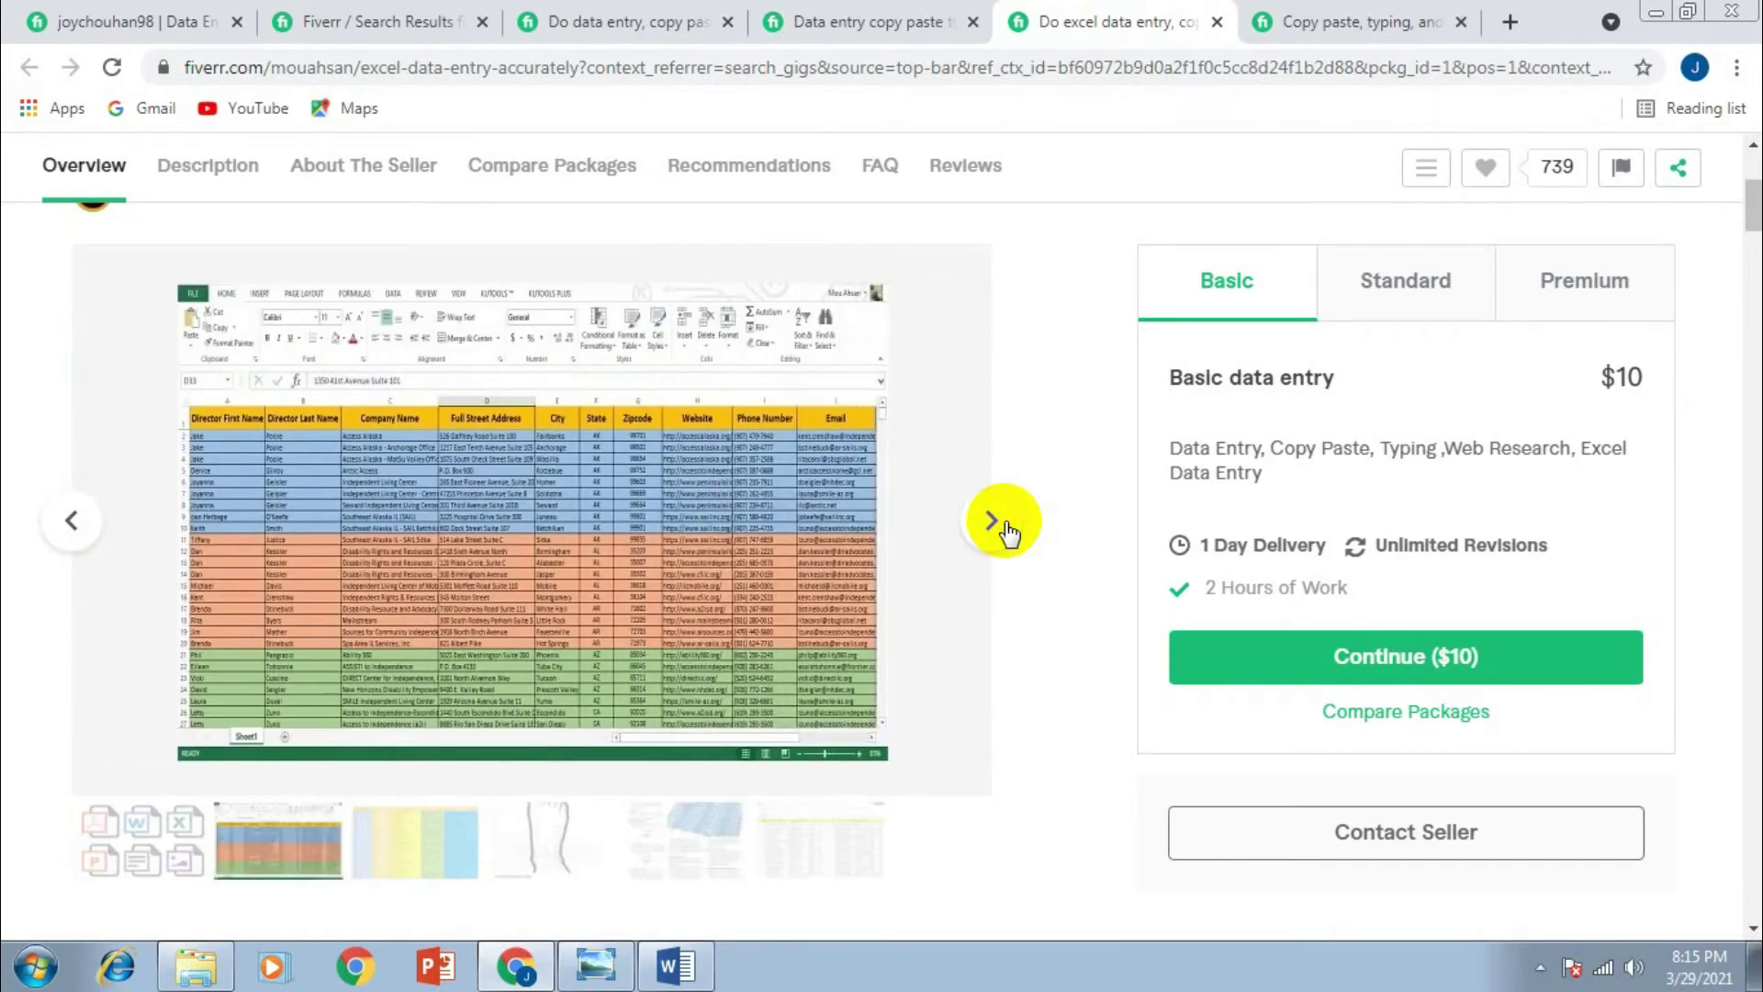
pyautogui.click(991, 520)
pyautogui.click(849, 21)
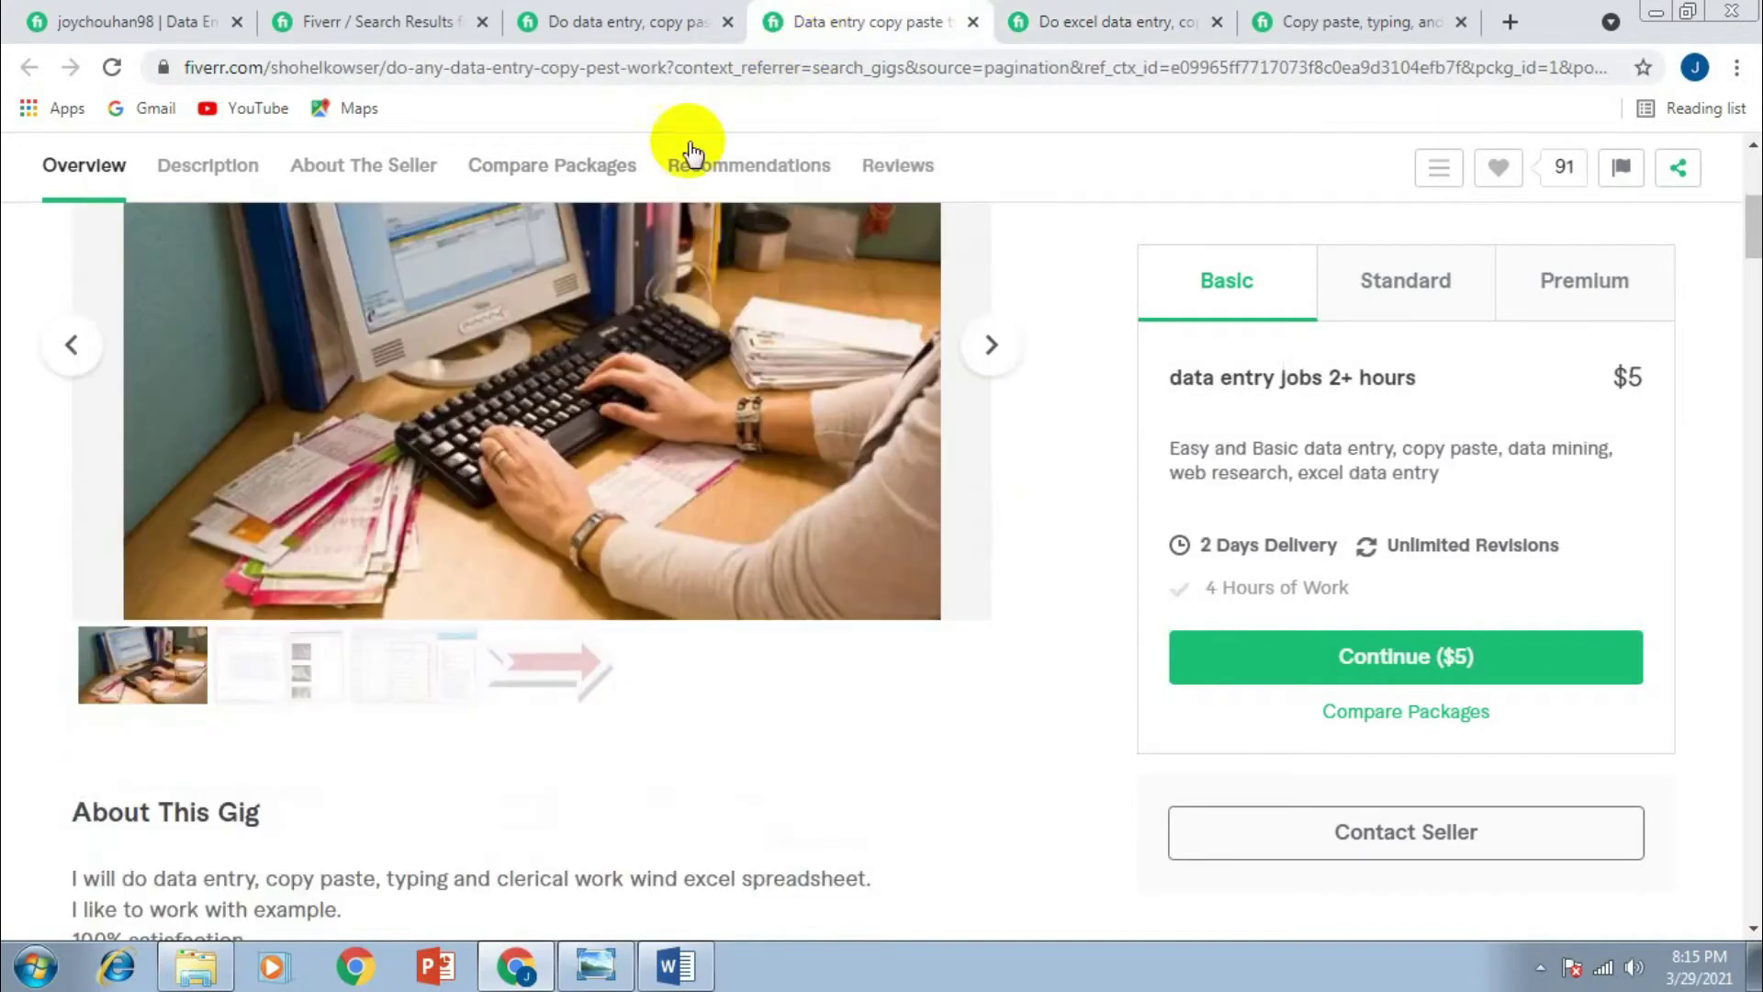
pyautogui.click(992, 347)
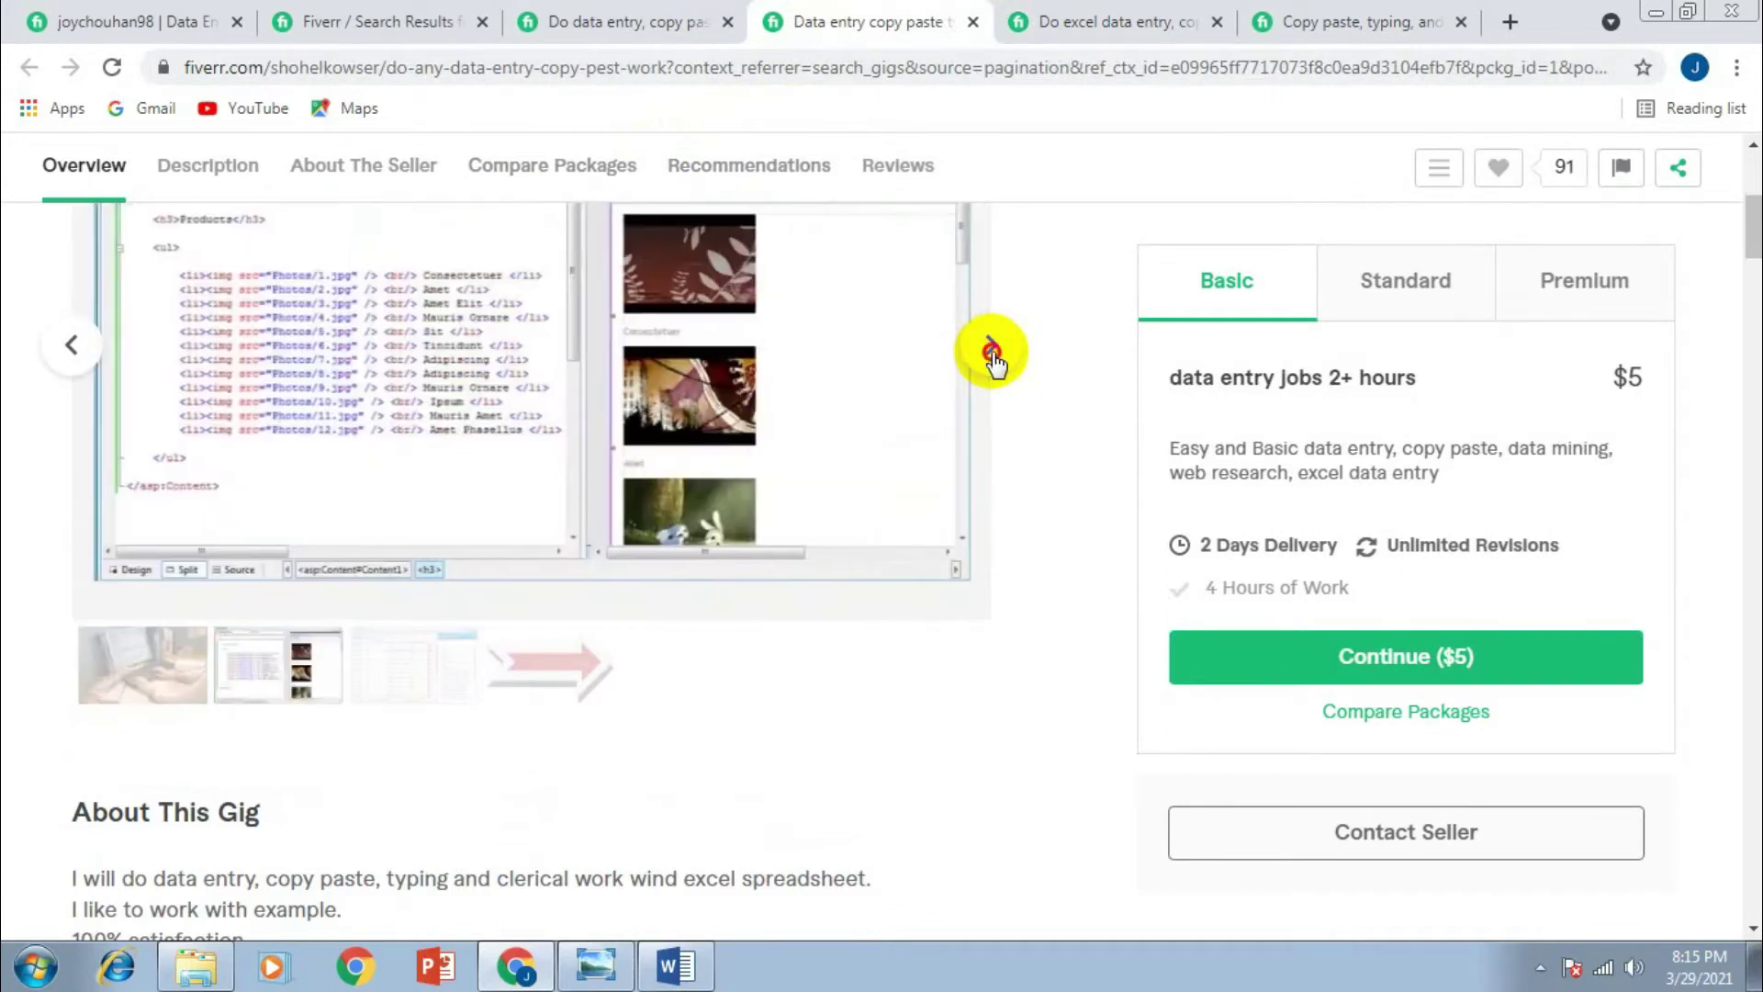
pyautogui.click(991, 349)
pyautogui.click(992, 349)
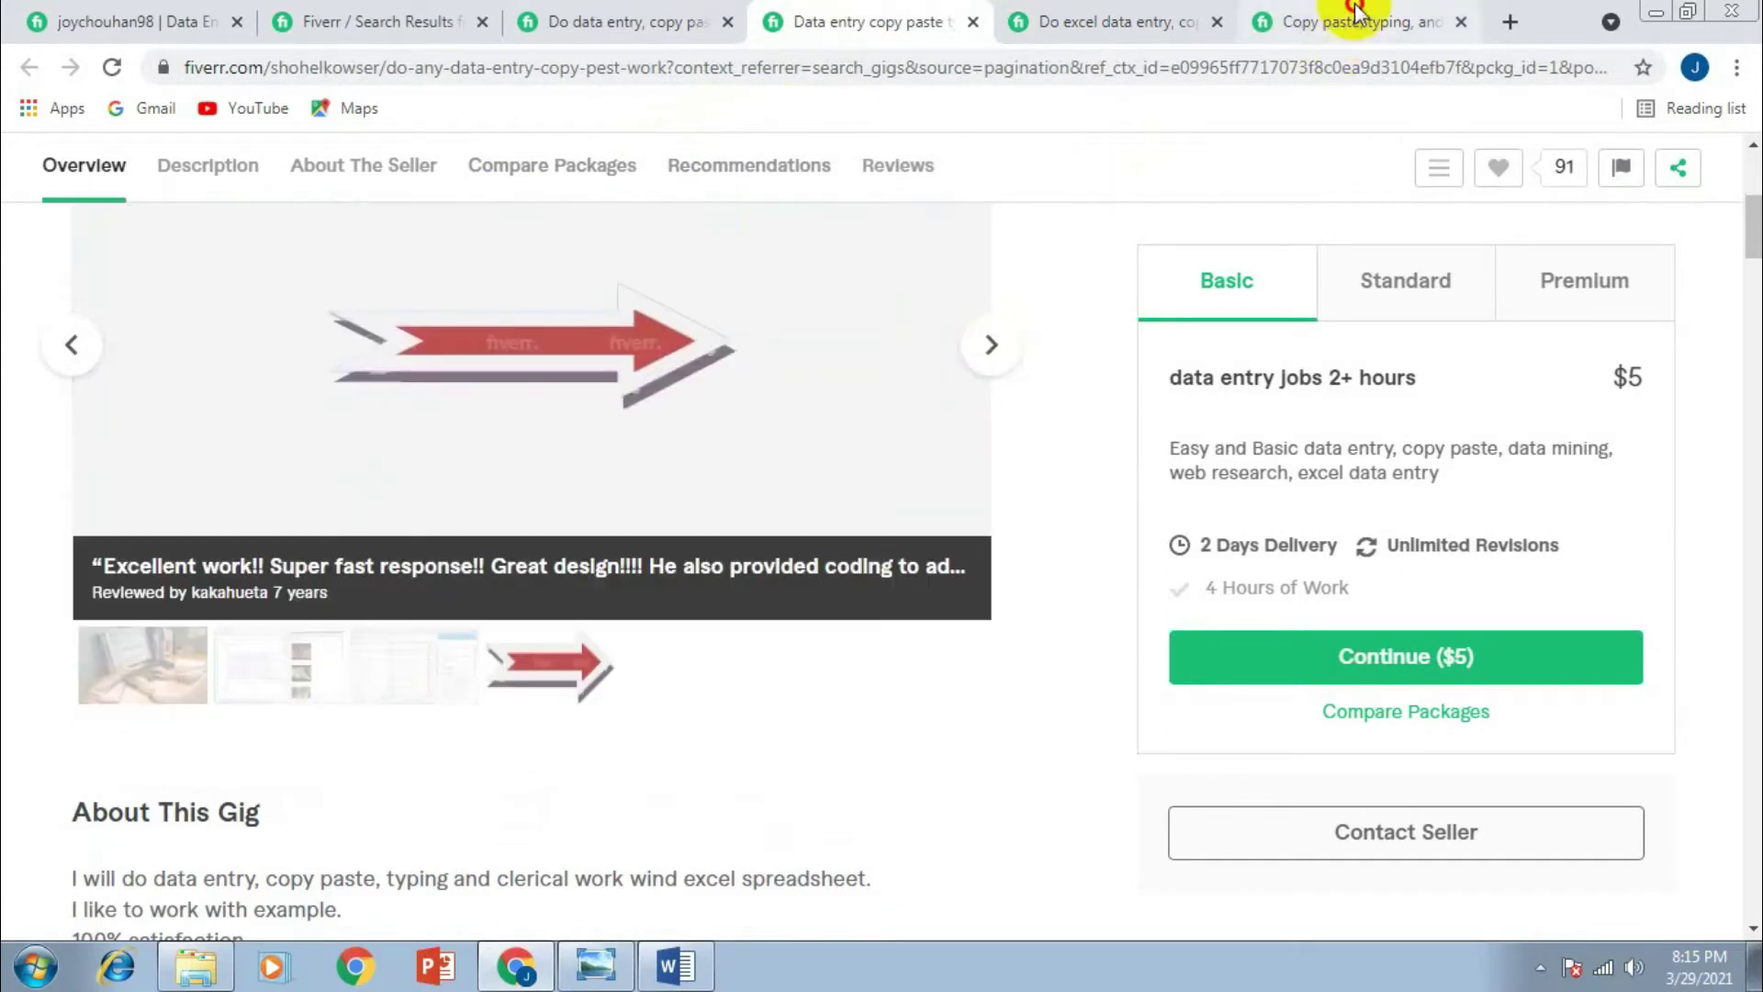
# Review the copy paste, typing and data entry gig, highlighting the list of offered services in its description
pyautogui.click(1356, 11)
pyautogui.scroll(-3, 640, 544)
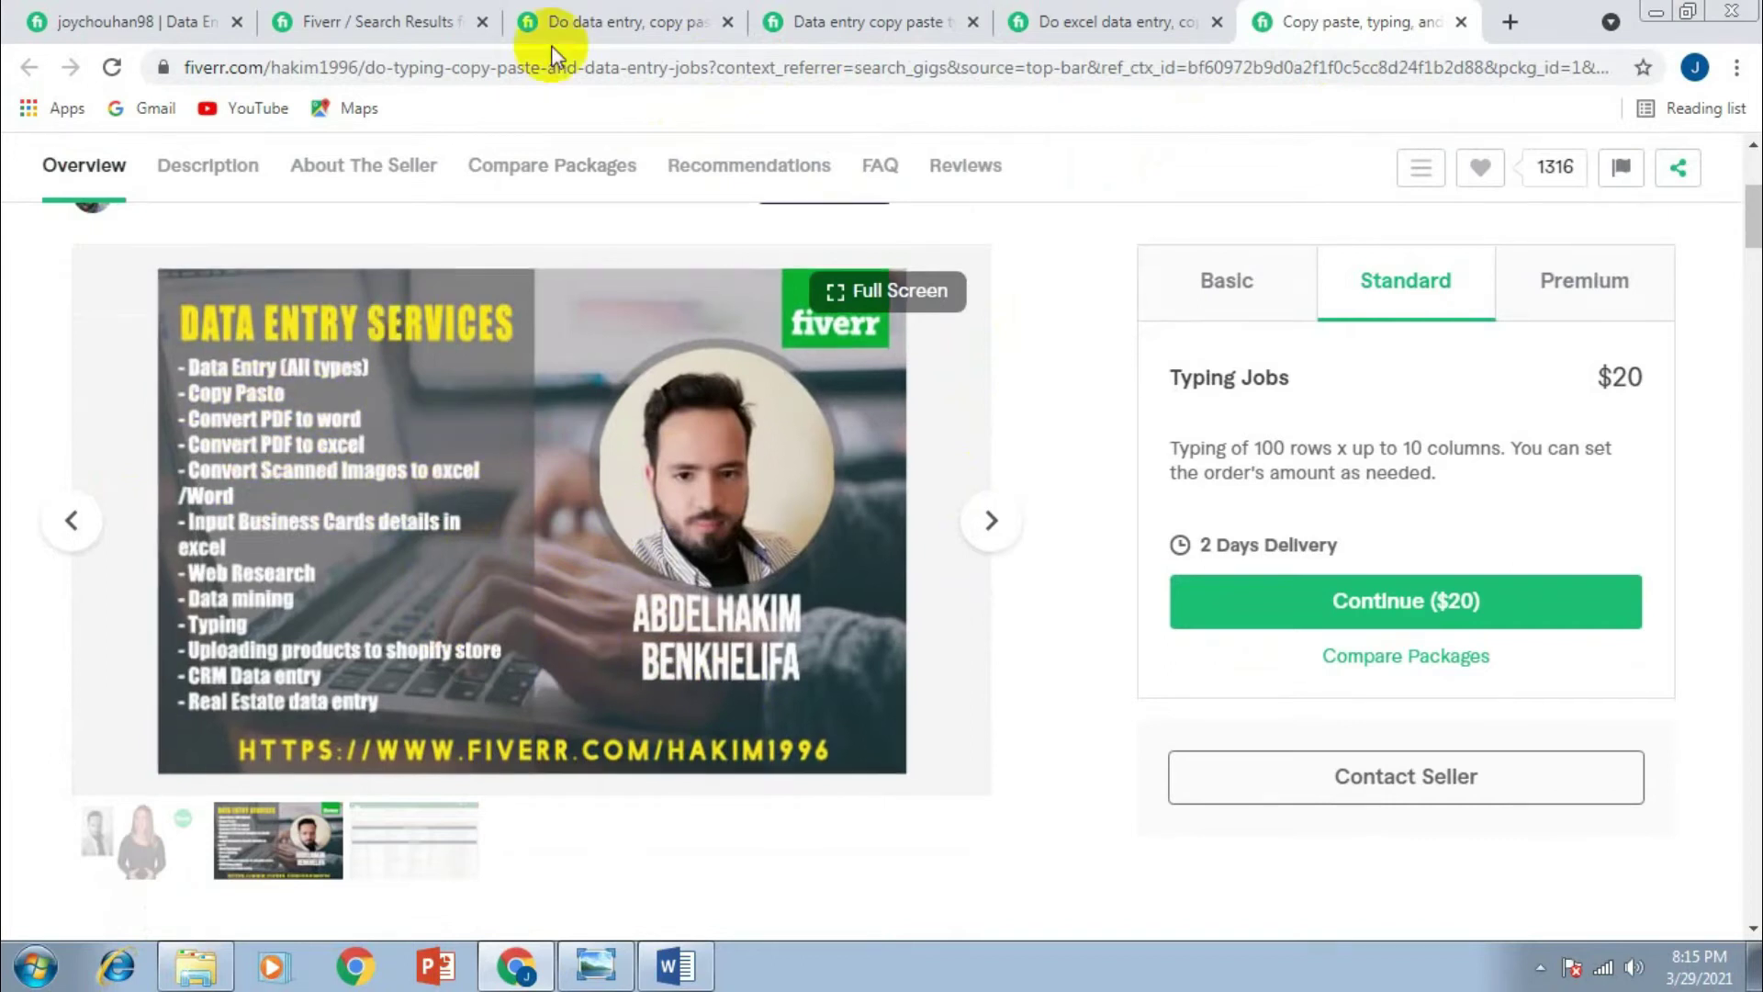
pyautogui.scroll(-10, 472, 598)
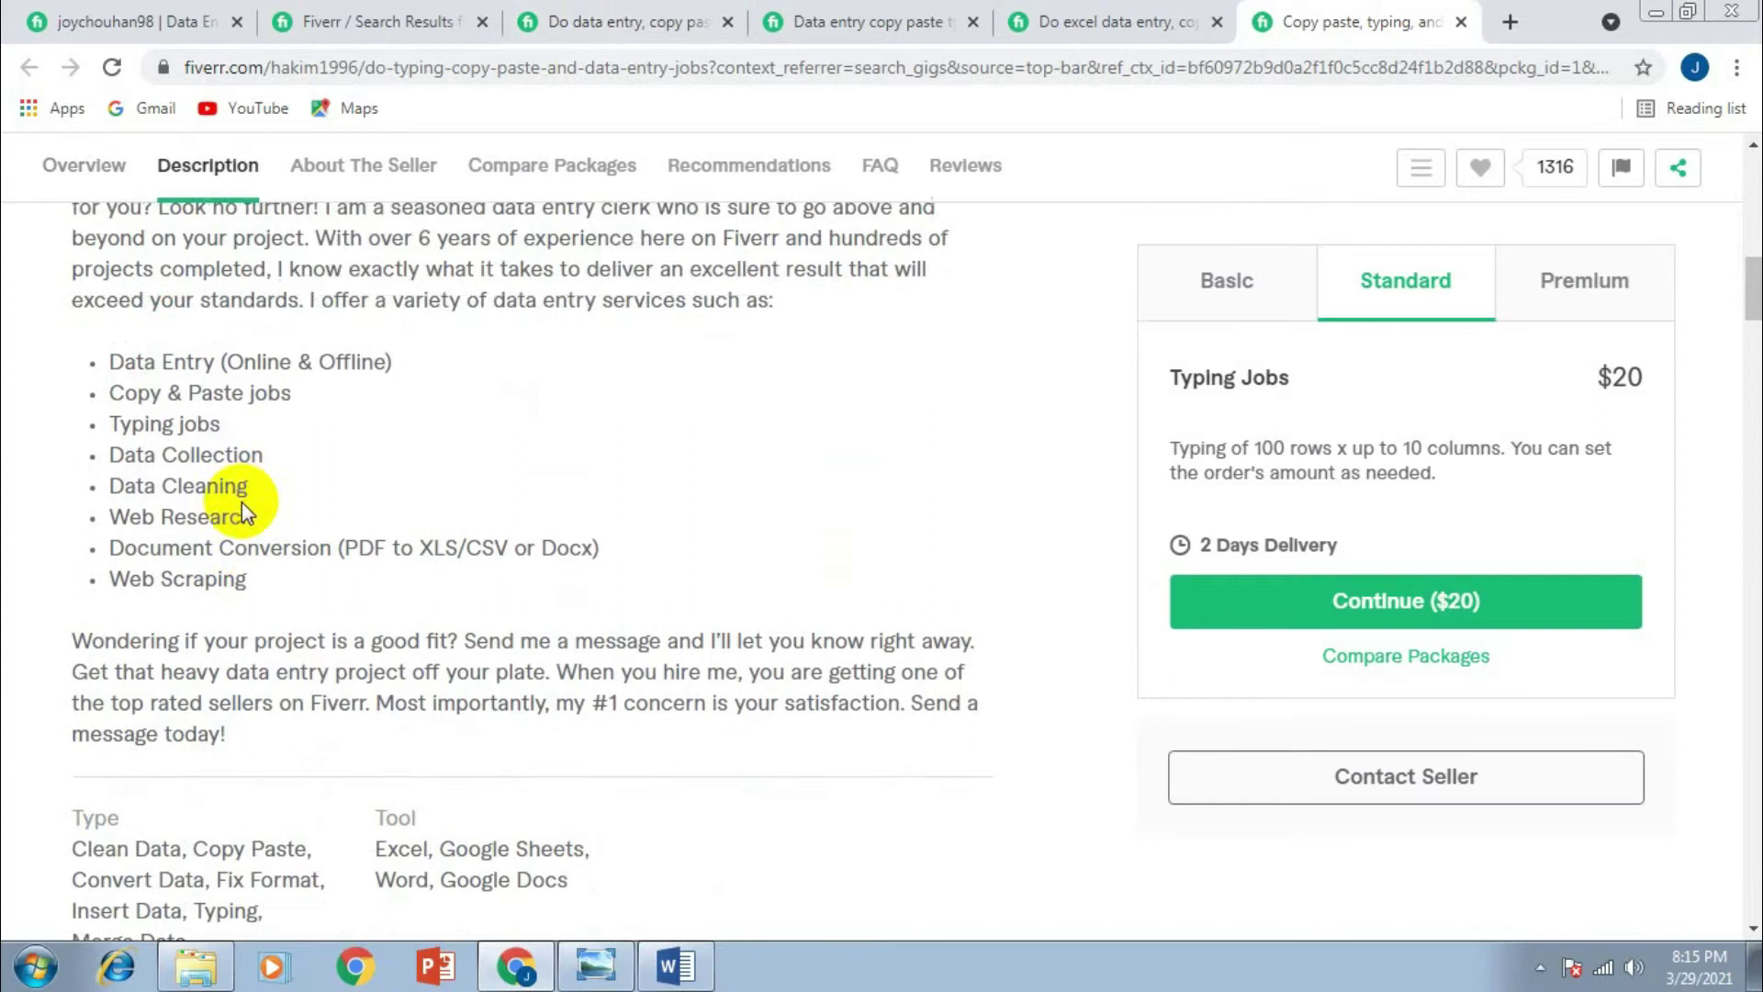
pyautogui.scroll(2, 240, 511)
pyautogui.moveTo(92, 526); pyautogui.dragTo(312, 748)
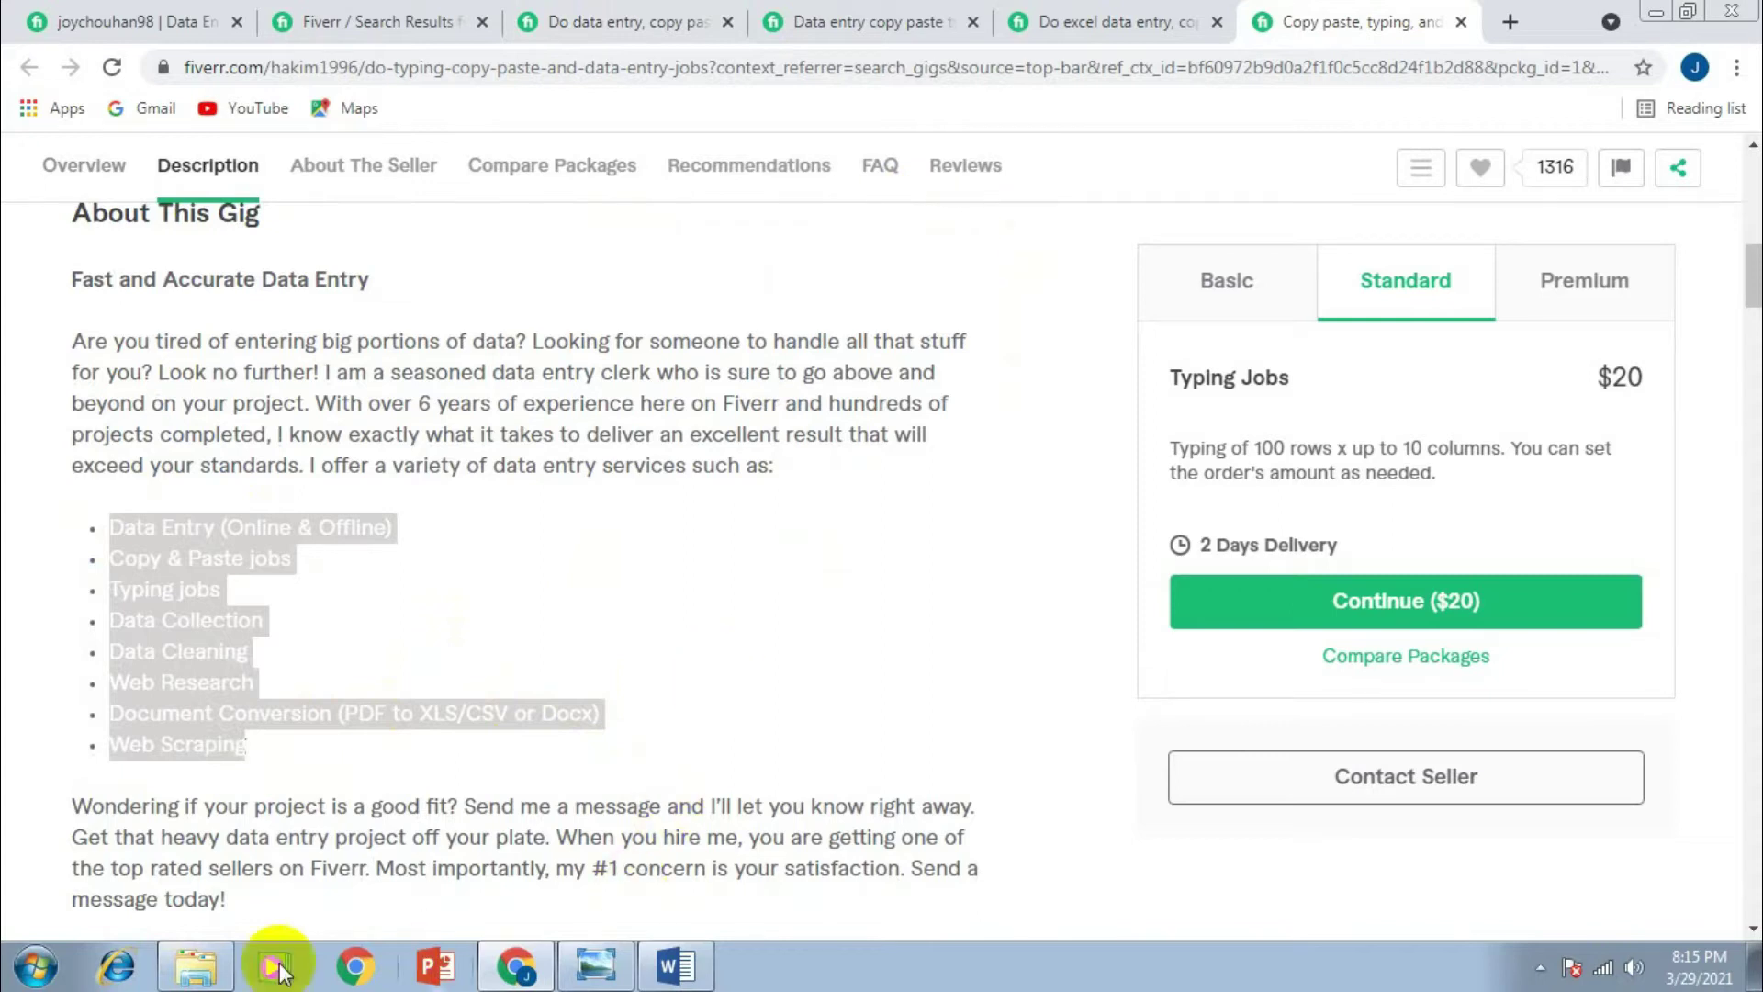
# Launch Adobe Photoshop CS, dismiss its Welcome Screen and close the Character and Paragraph palette
pyautogui.click(33, 964)
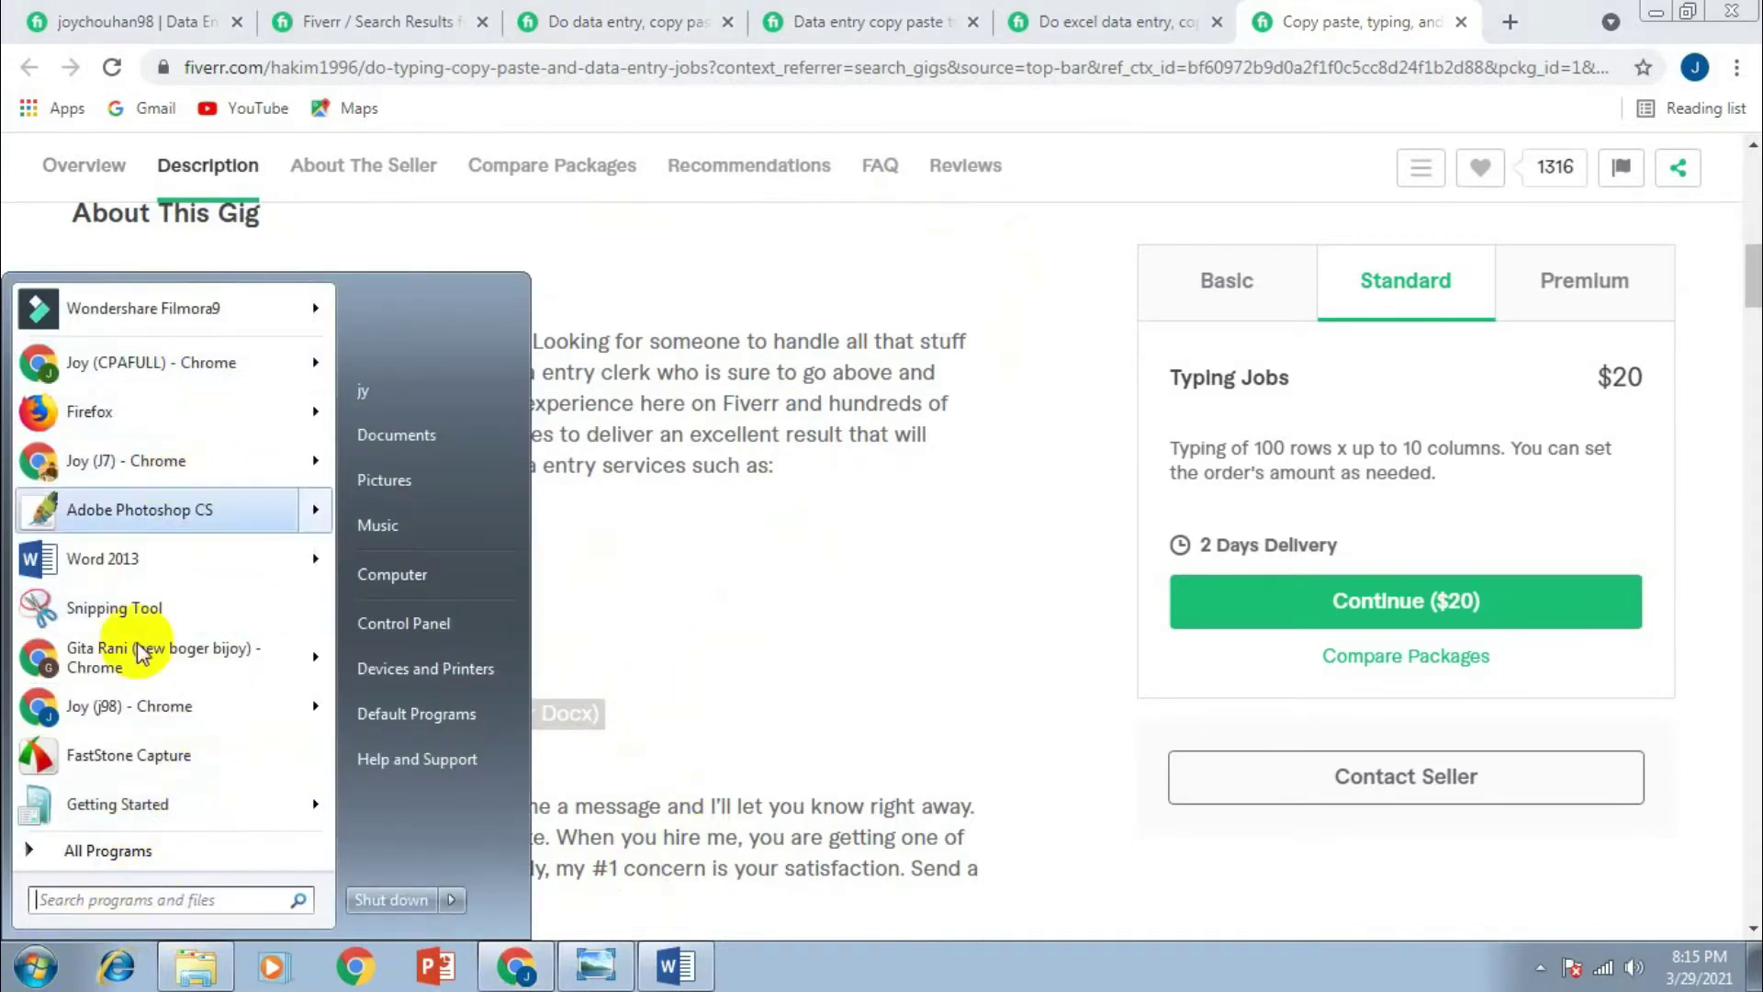
pyautogui.click(112, 849)
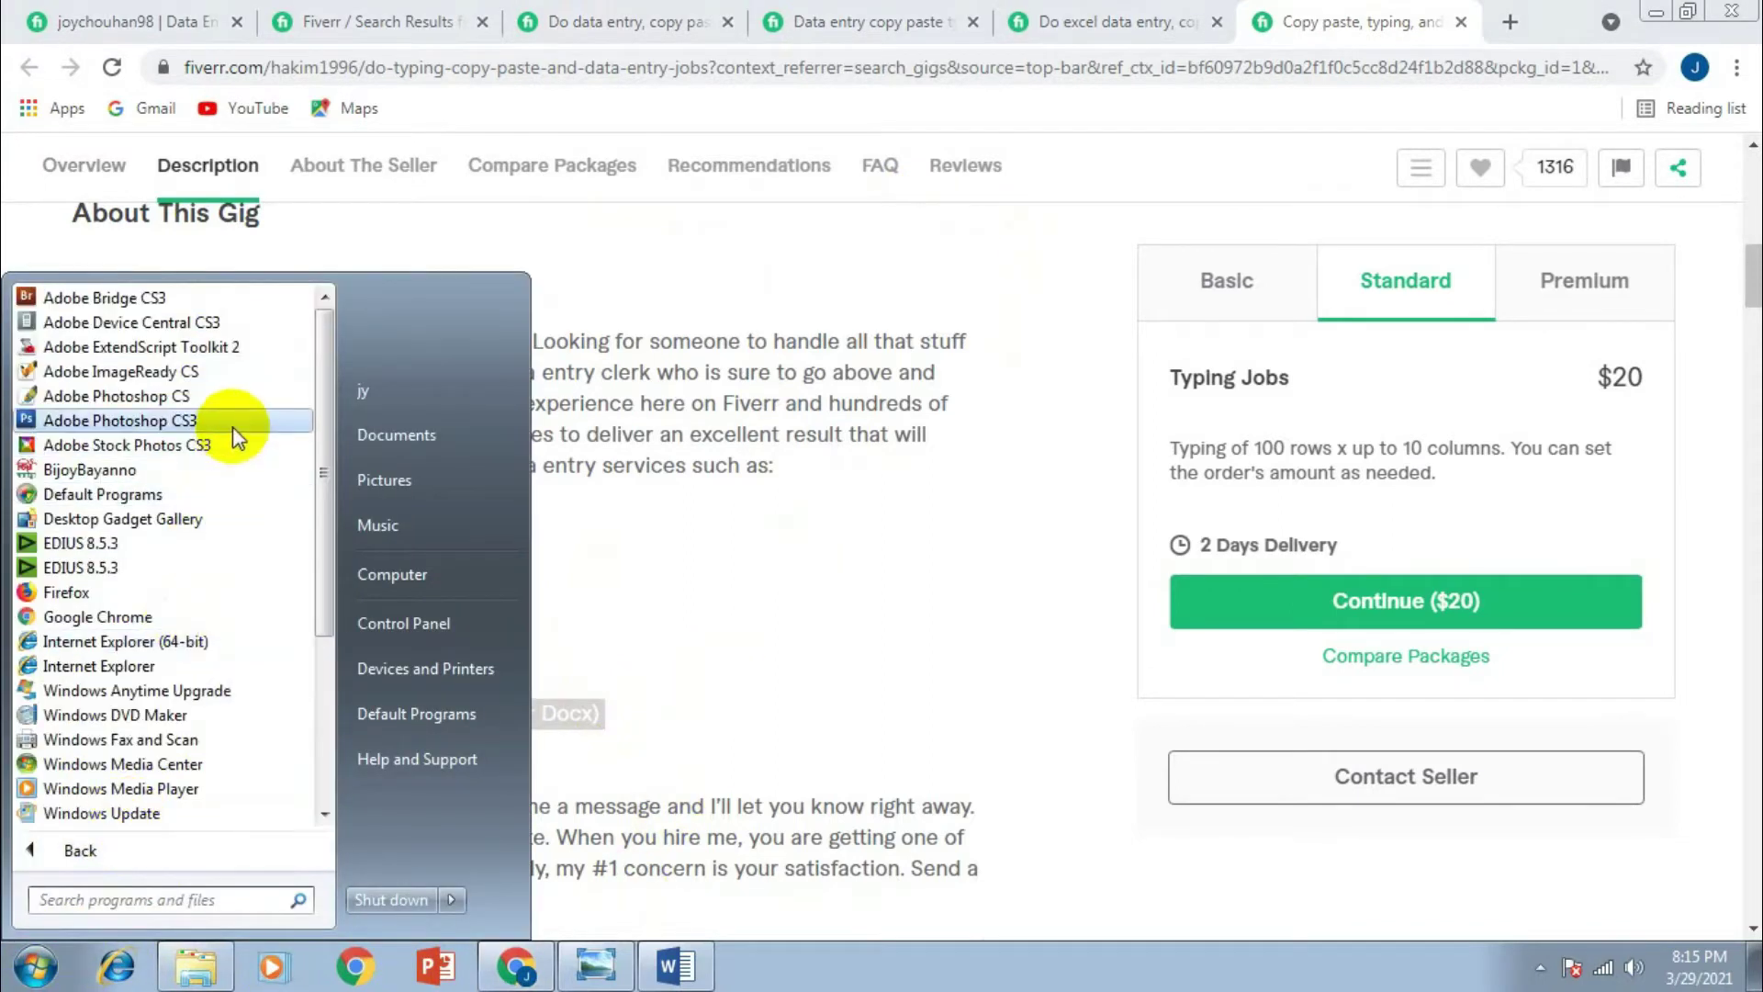
pyautogui.click(242, 396)
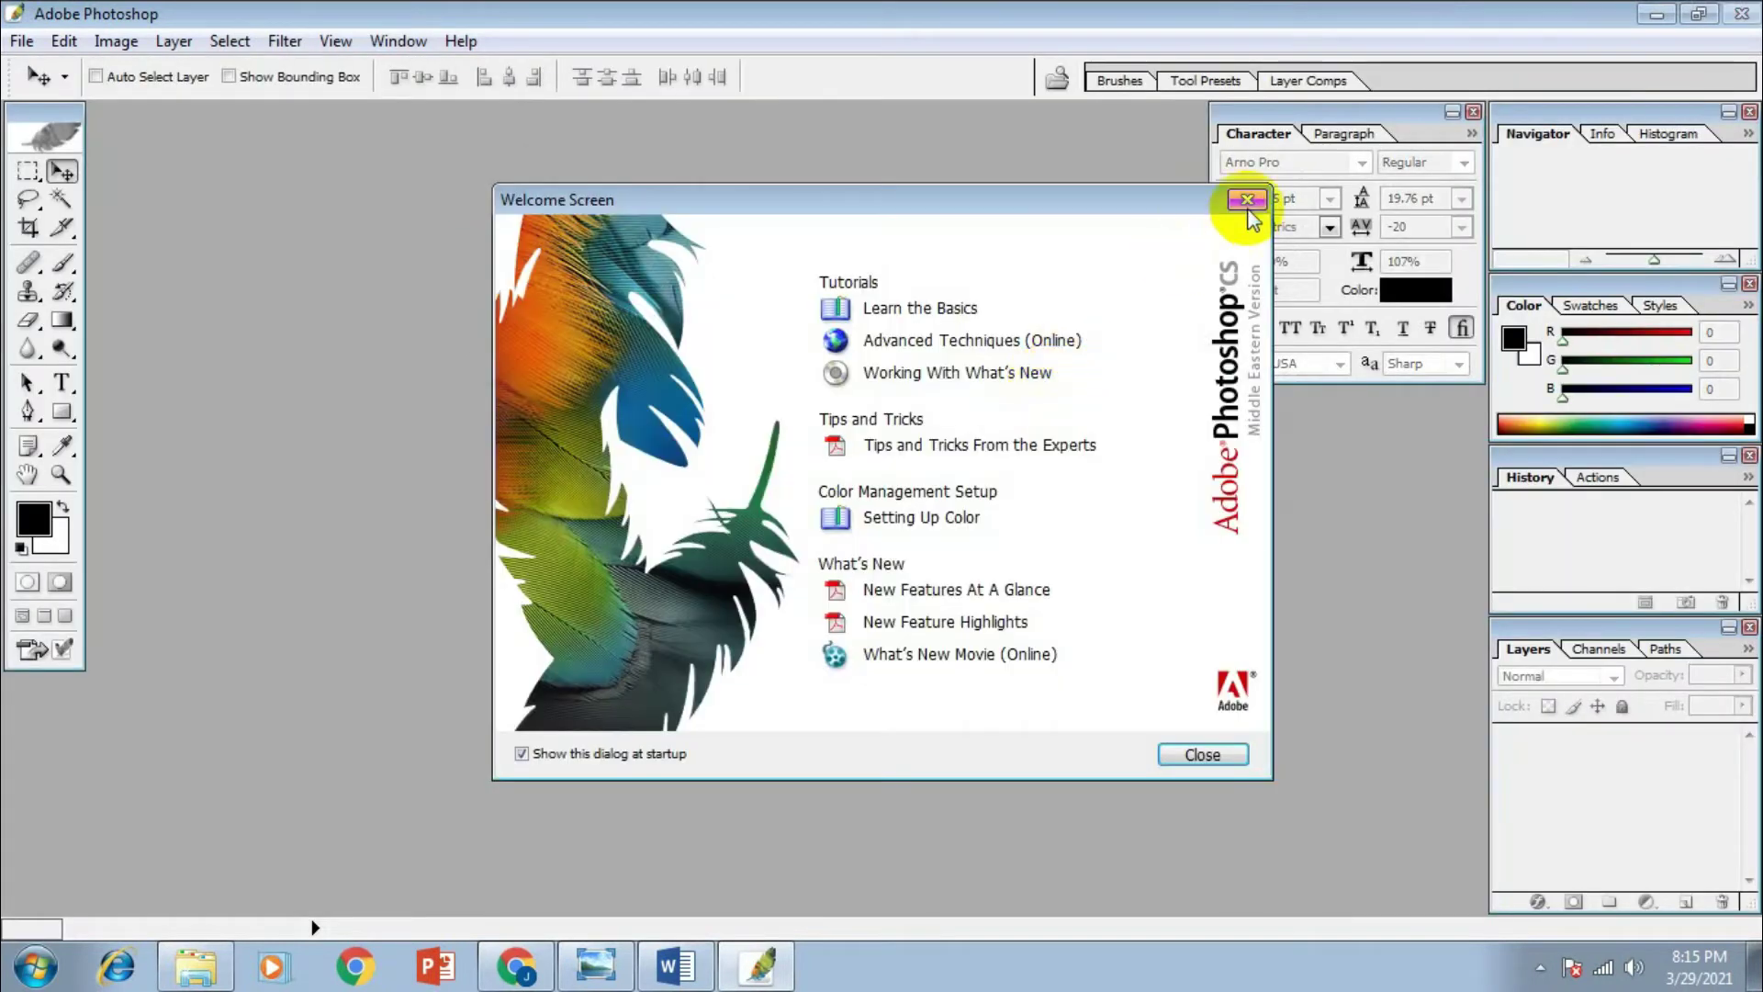
pyautogui.click(886, 312)
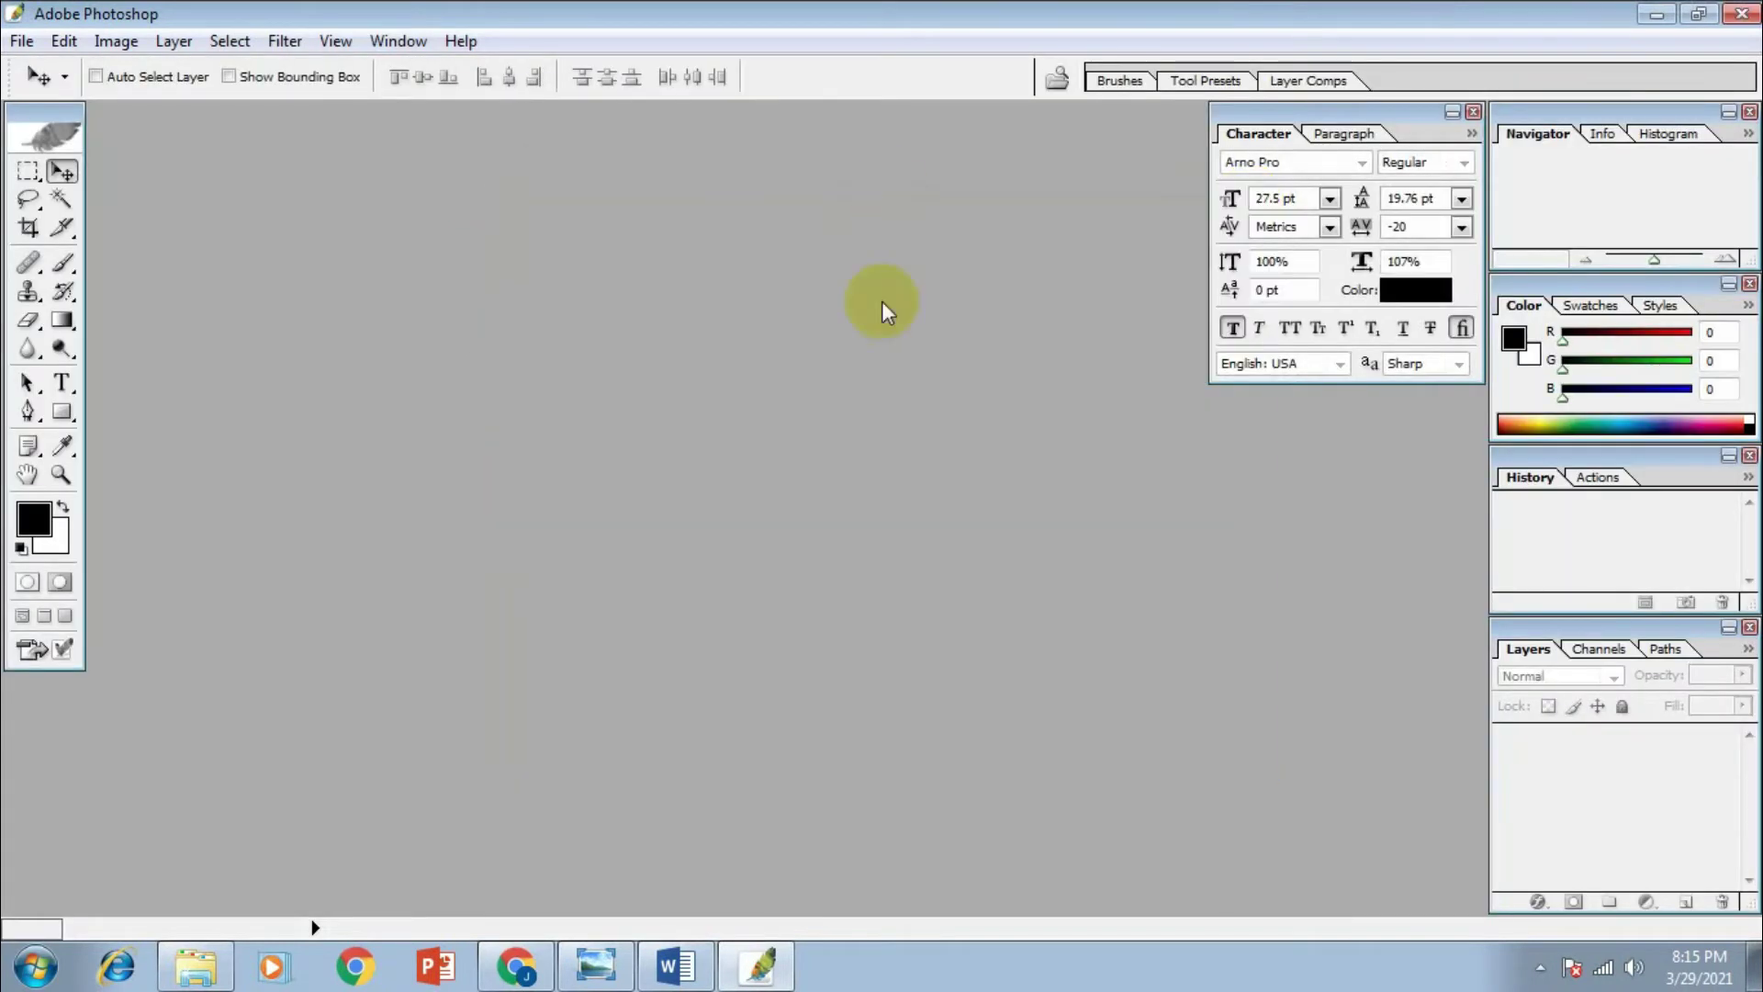
pyautogui.click(1476, 112)
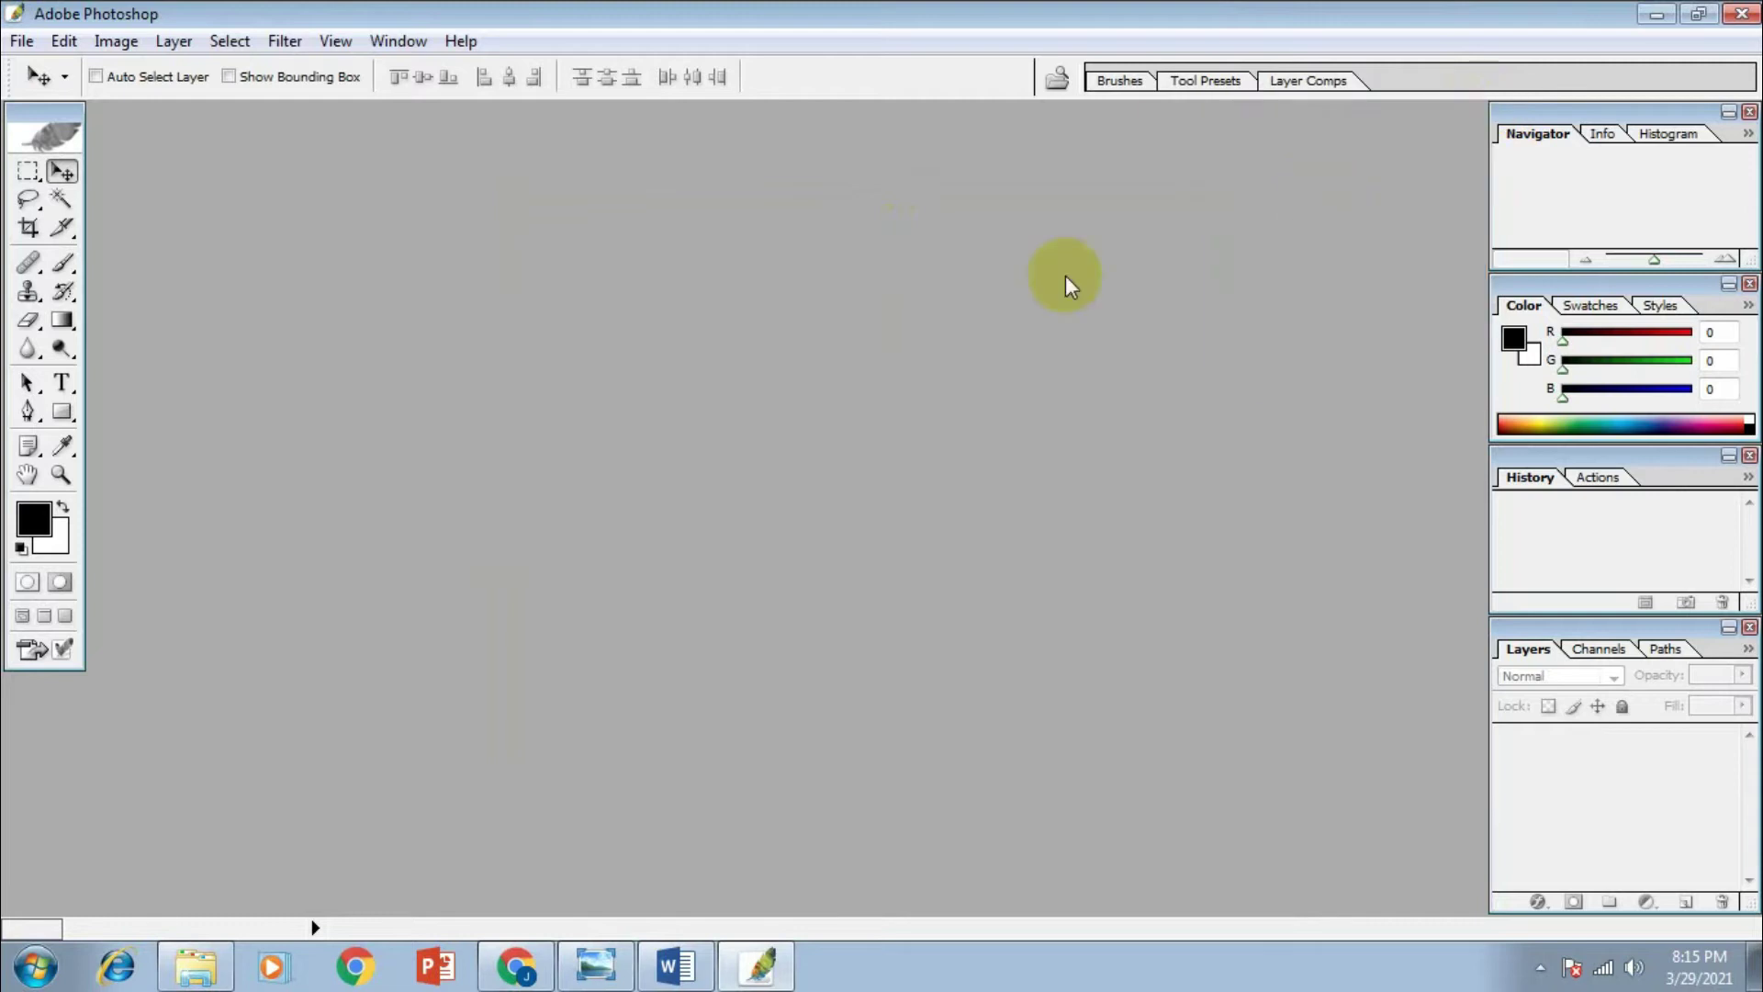
pyautogui.click(30, 964)
pyautogui.click(69, 849)
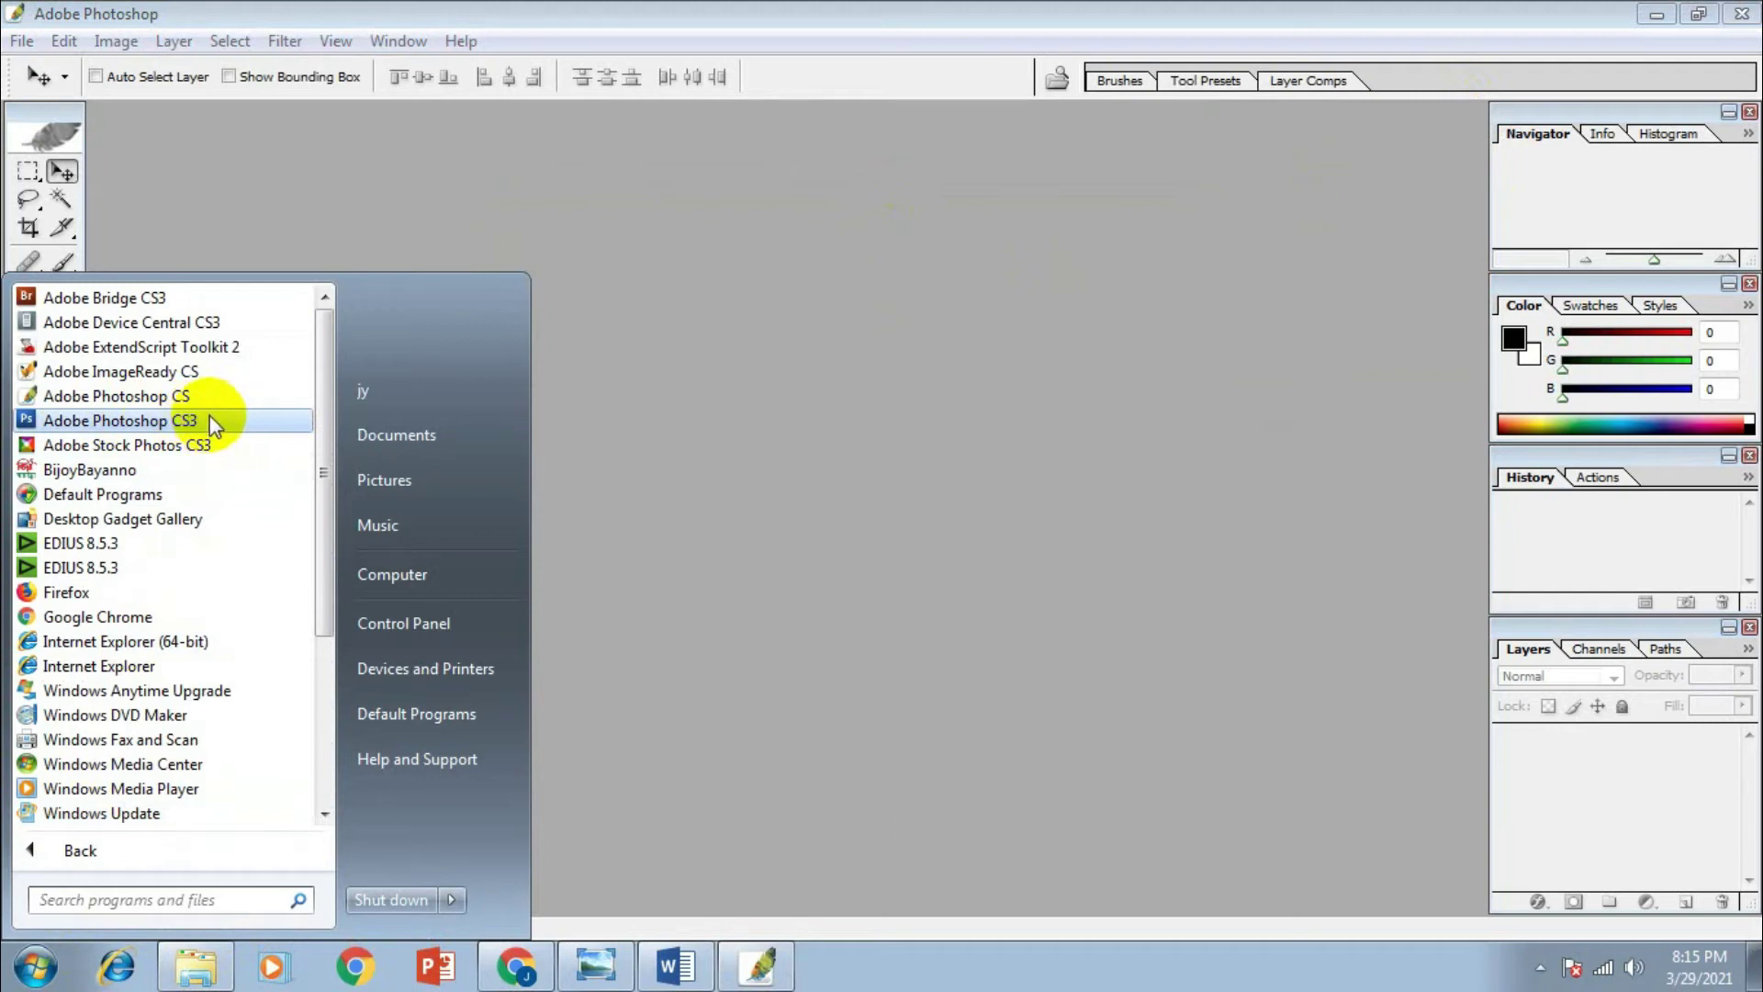
pyautogui.click(645, 432)
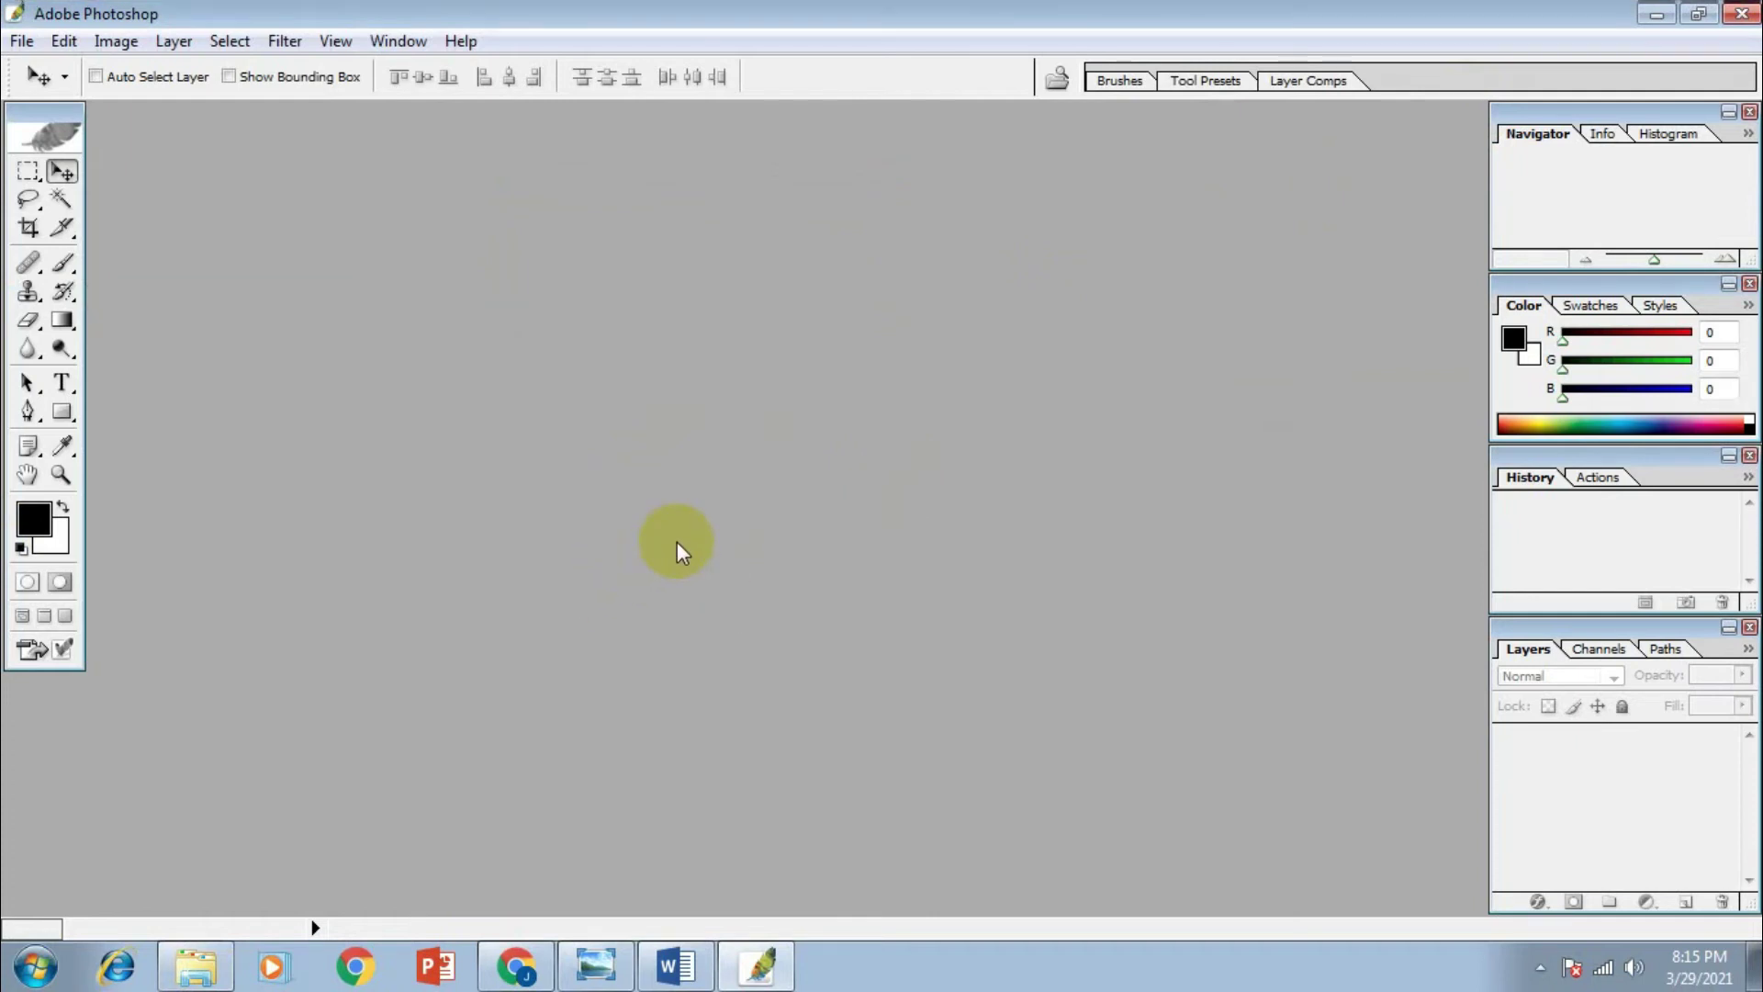
pyautogui.click(35, 966)
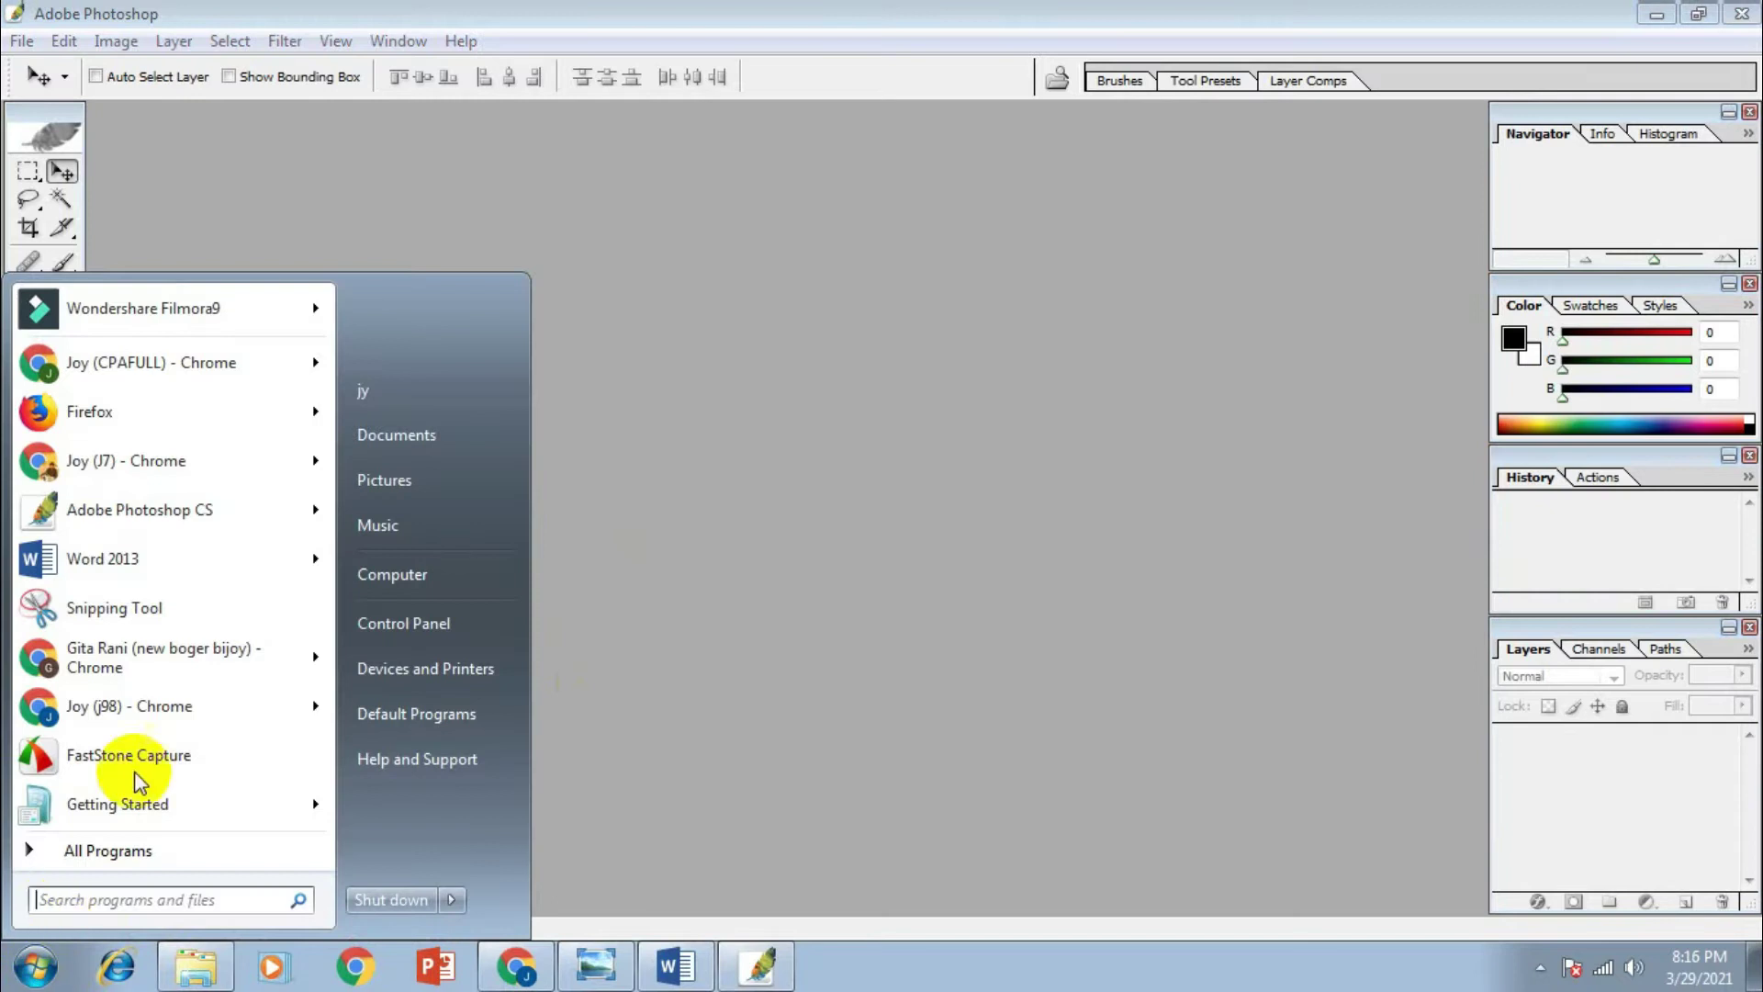
pyautogui.click(134, 852)
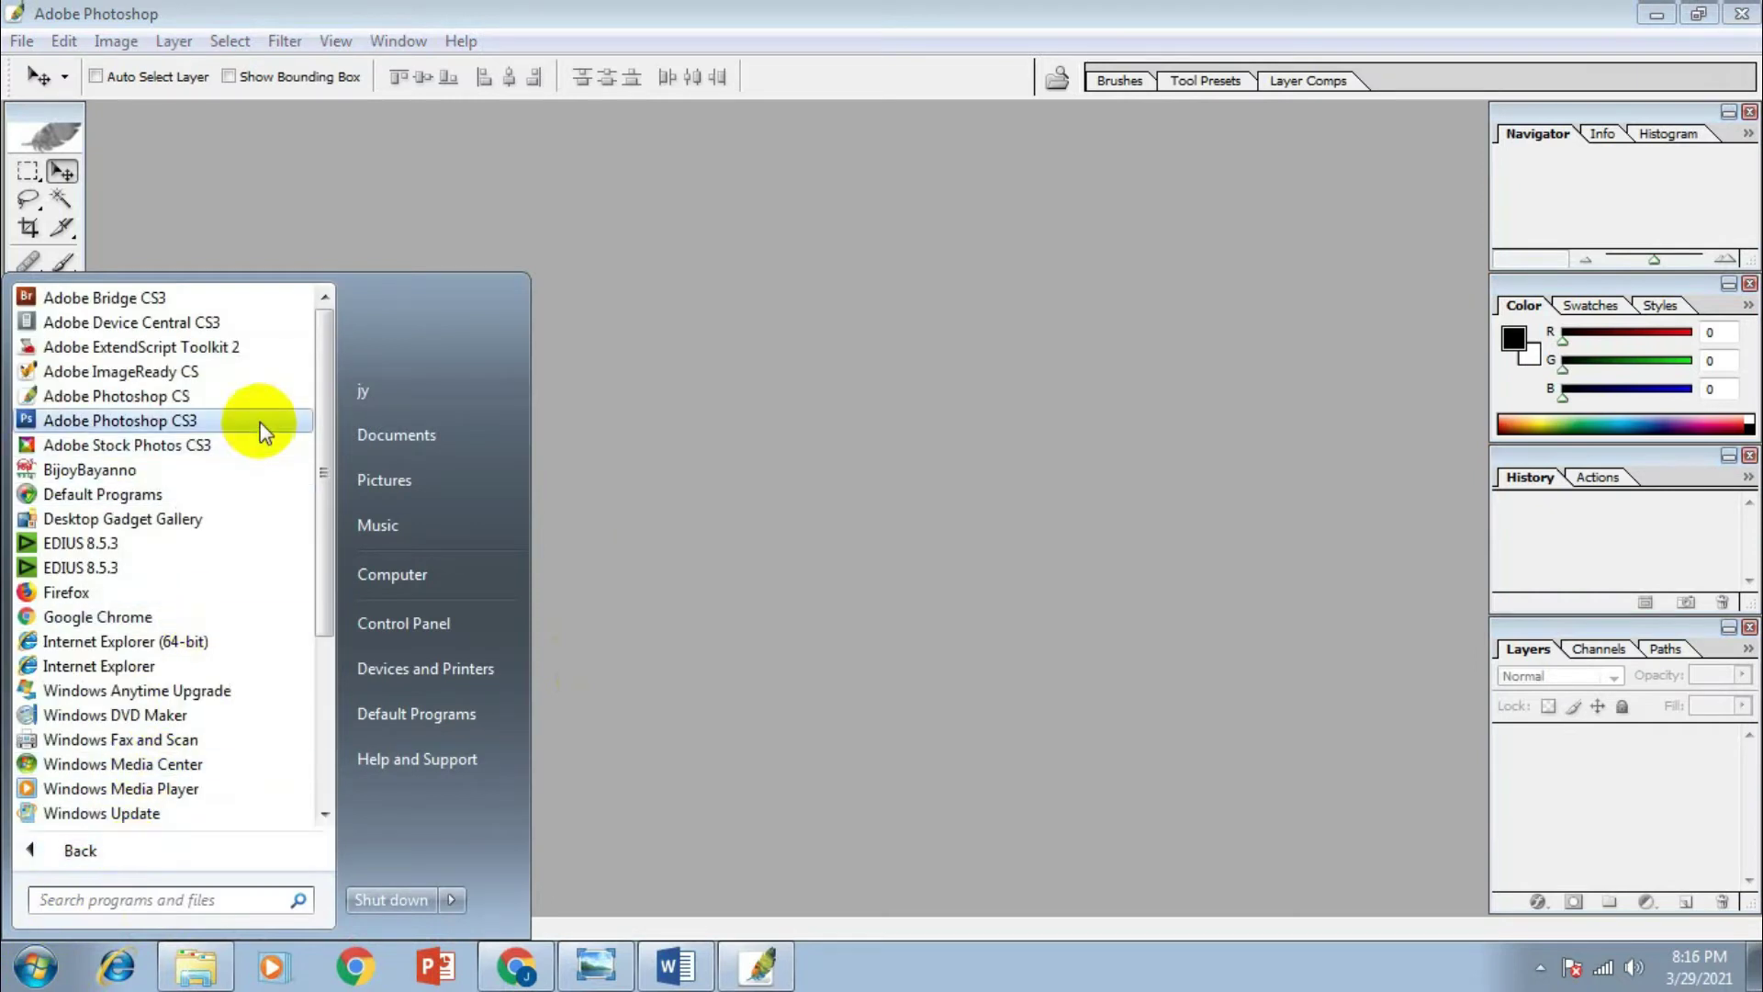
pyautogui.click(790, 465)
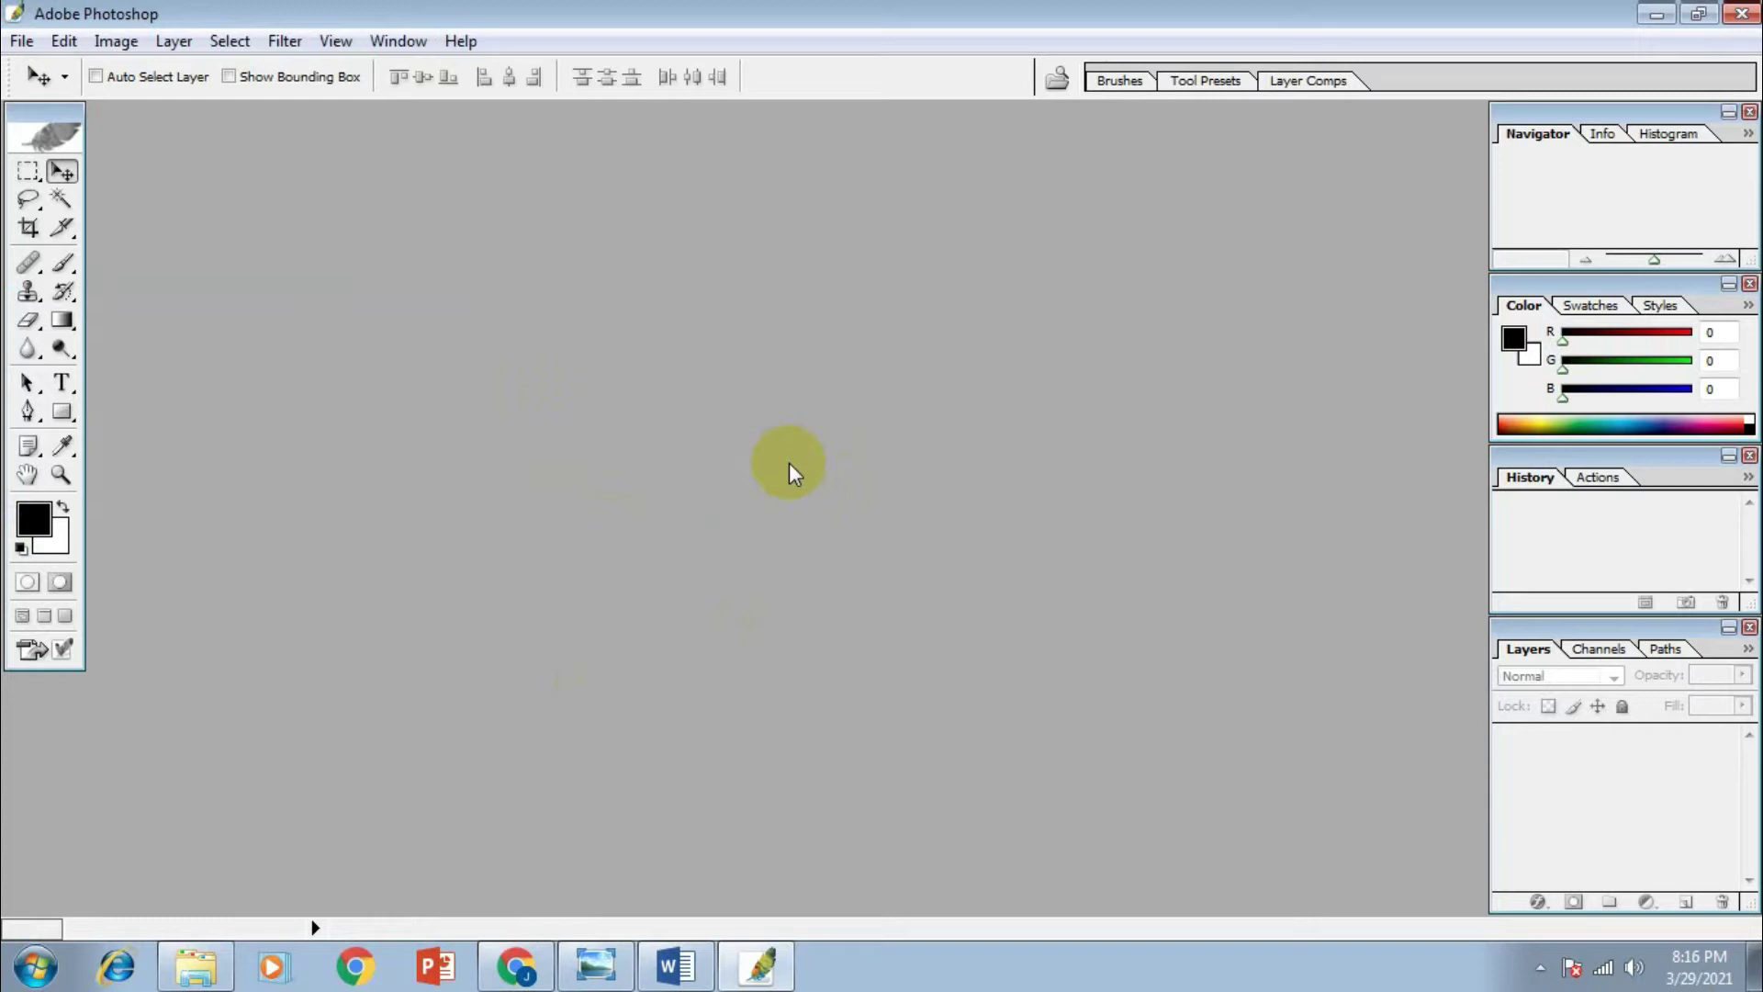
pyautogui.hotkey('ctrl', 'n')
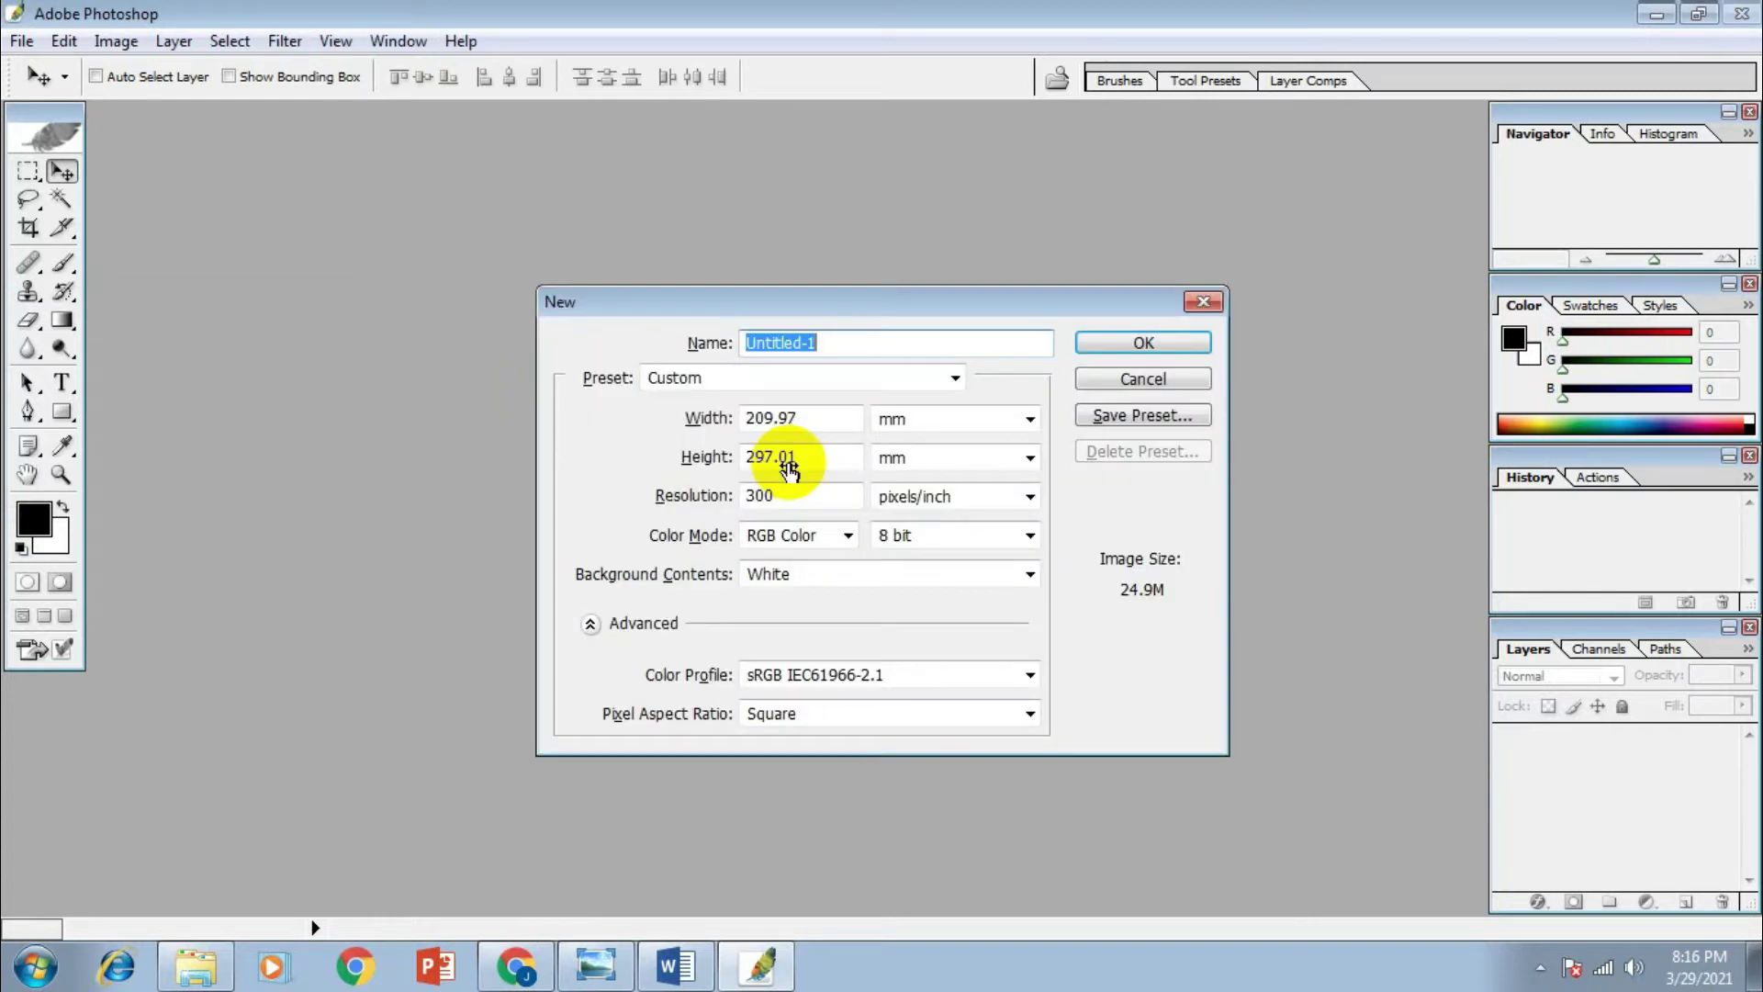
pyautogui.click(1202, 304)
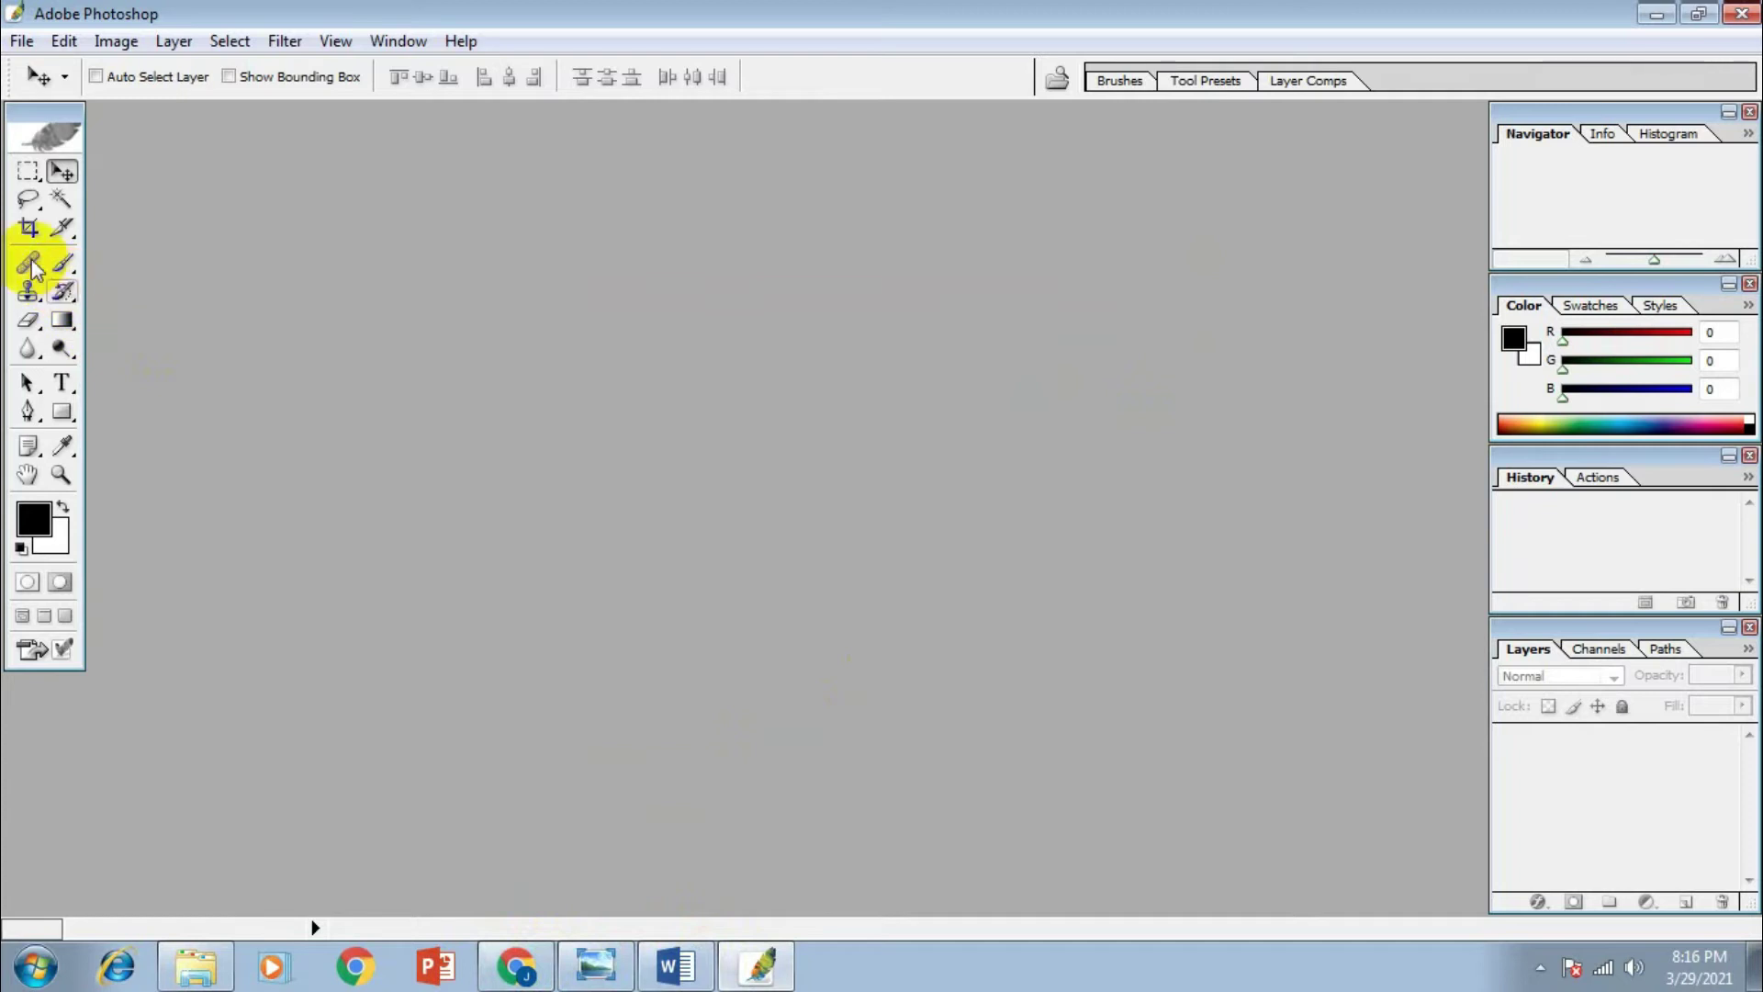
# Try the Type tool and activate the Crop tool
pyautogui.click(62, 381)
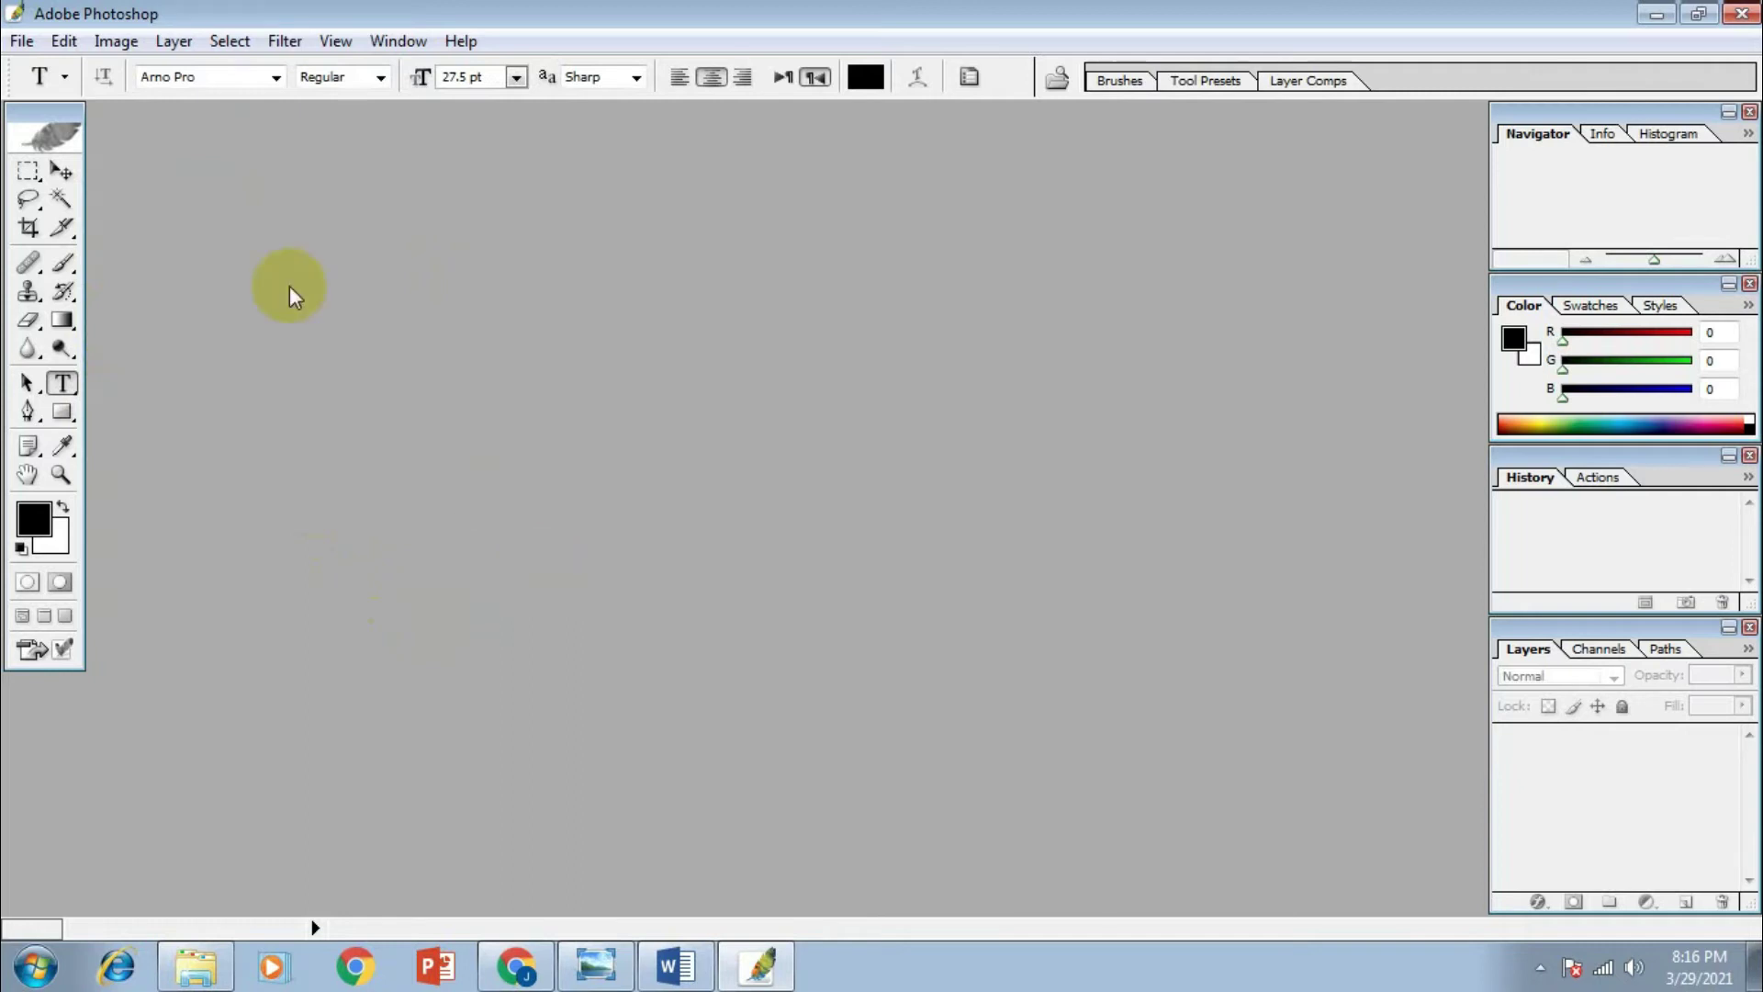
pyautogui.click(29, 227)
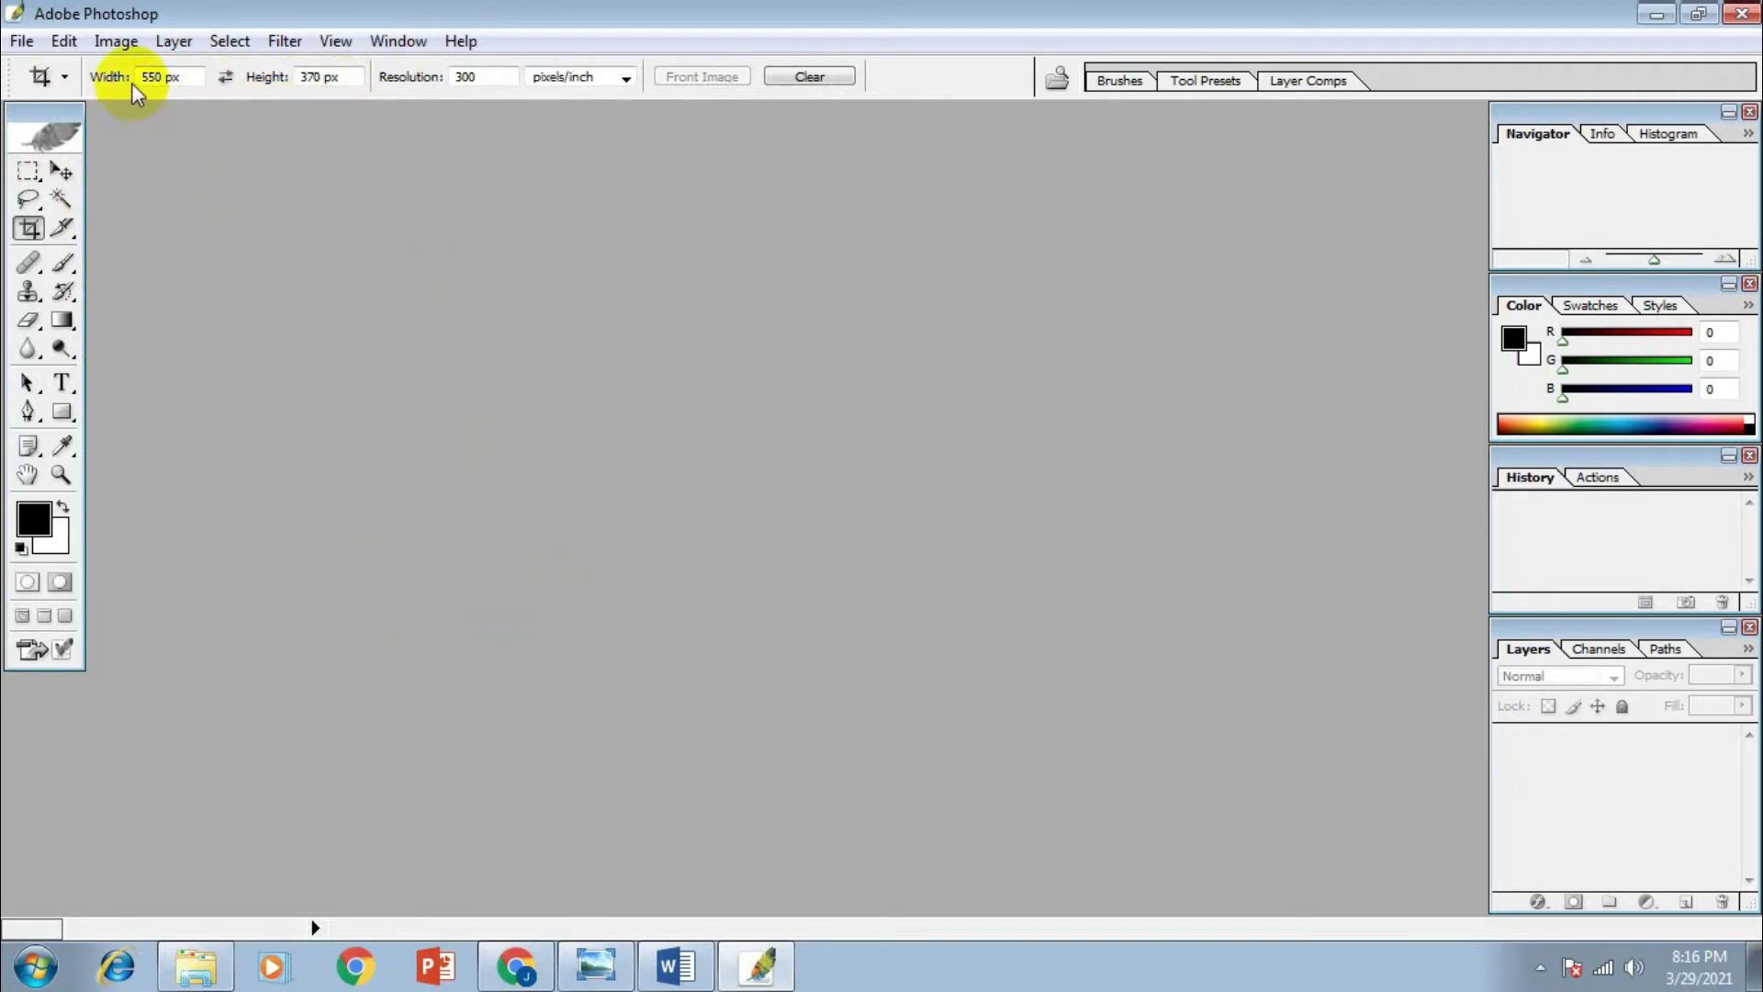
# Switch to Chrome and search Google in a new tab for "fiverr gig image size maximum 2021"
pyautogui.click(507, 959)
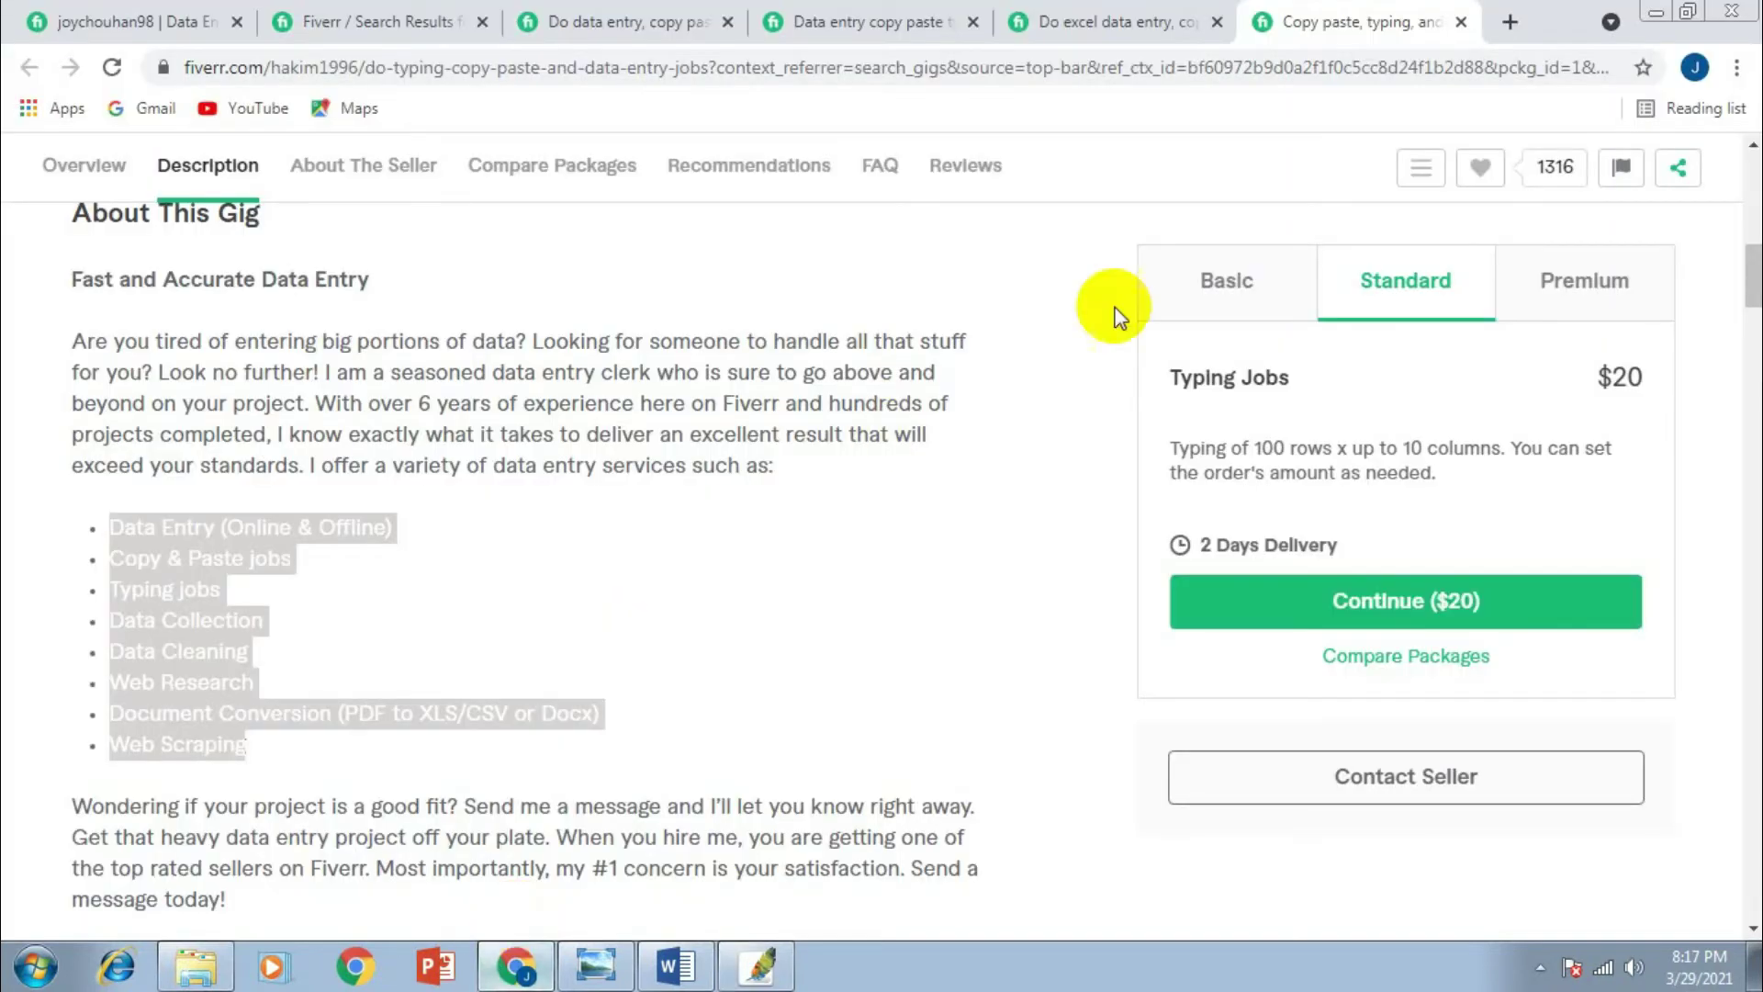
pyautogui.click(1512, 20)
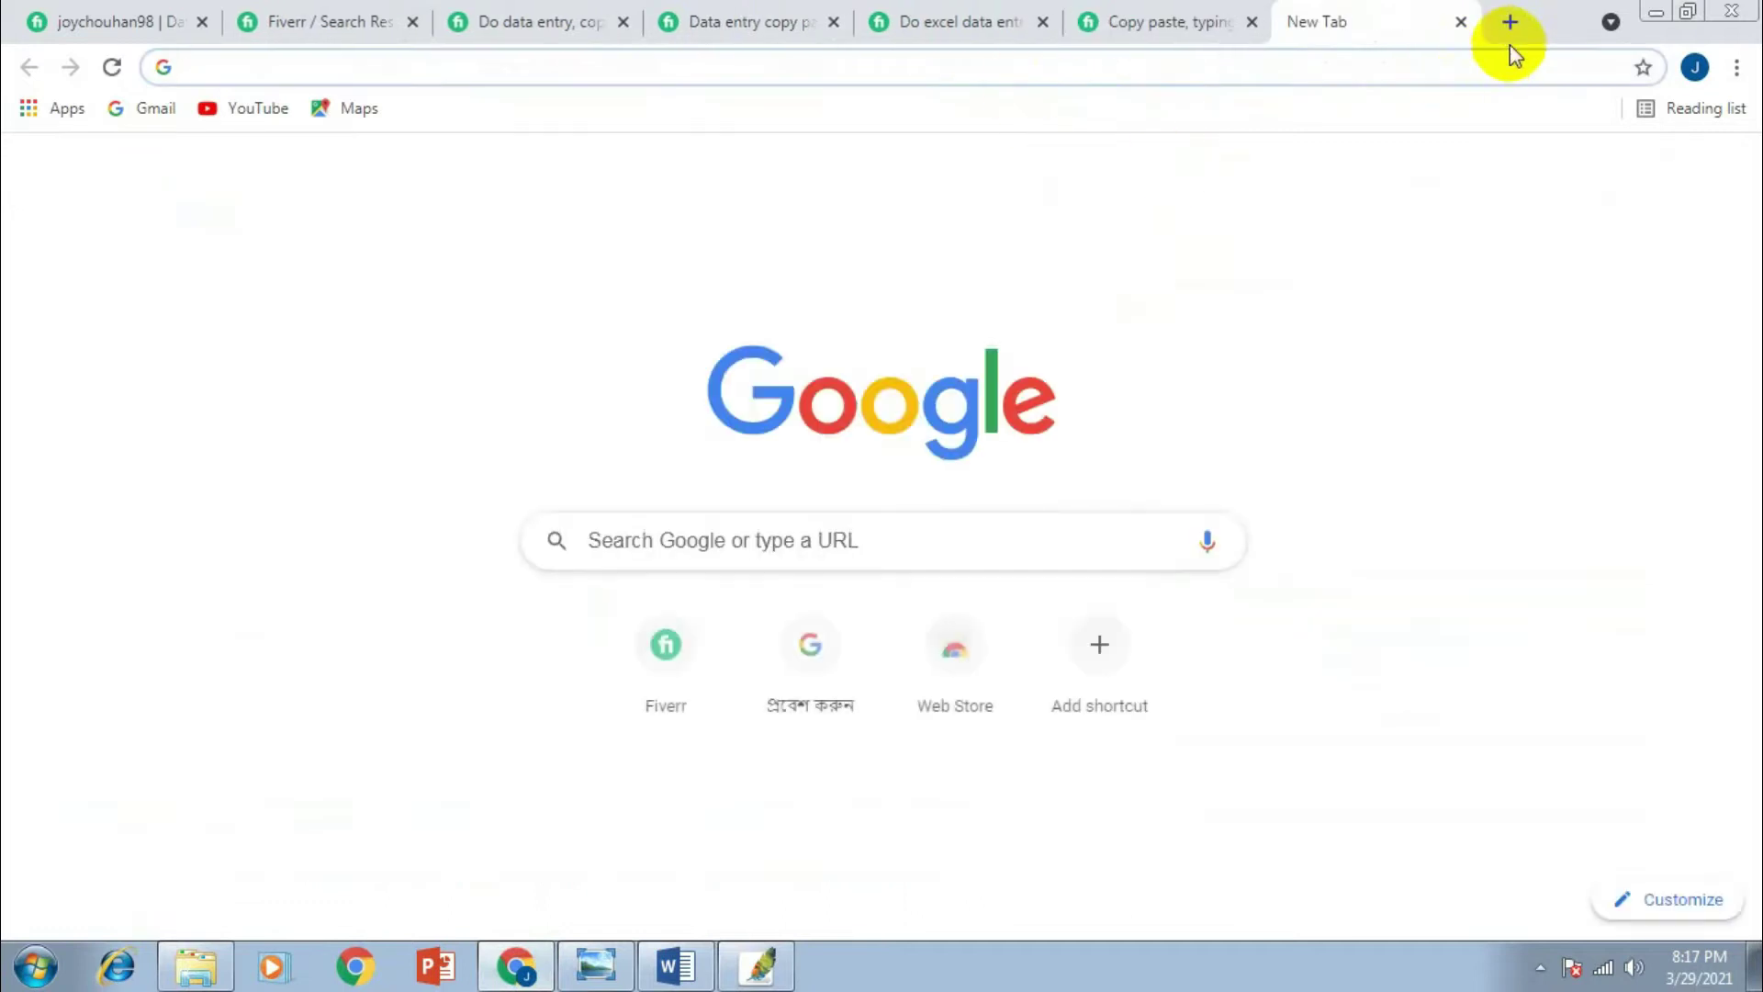
pyautogui.click(1208, 71)
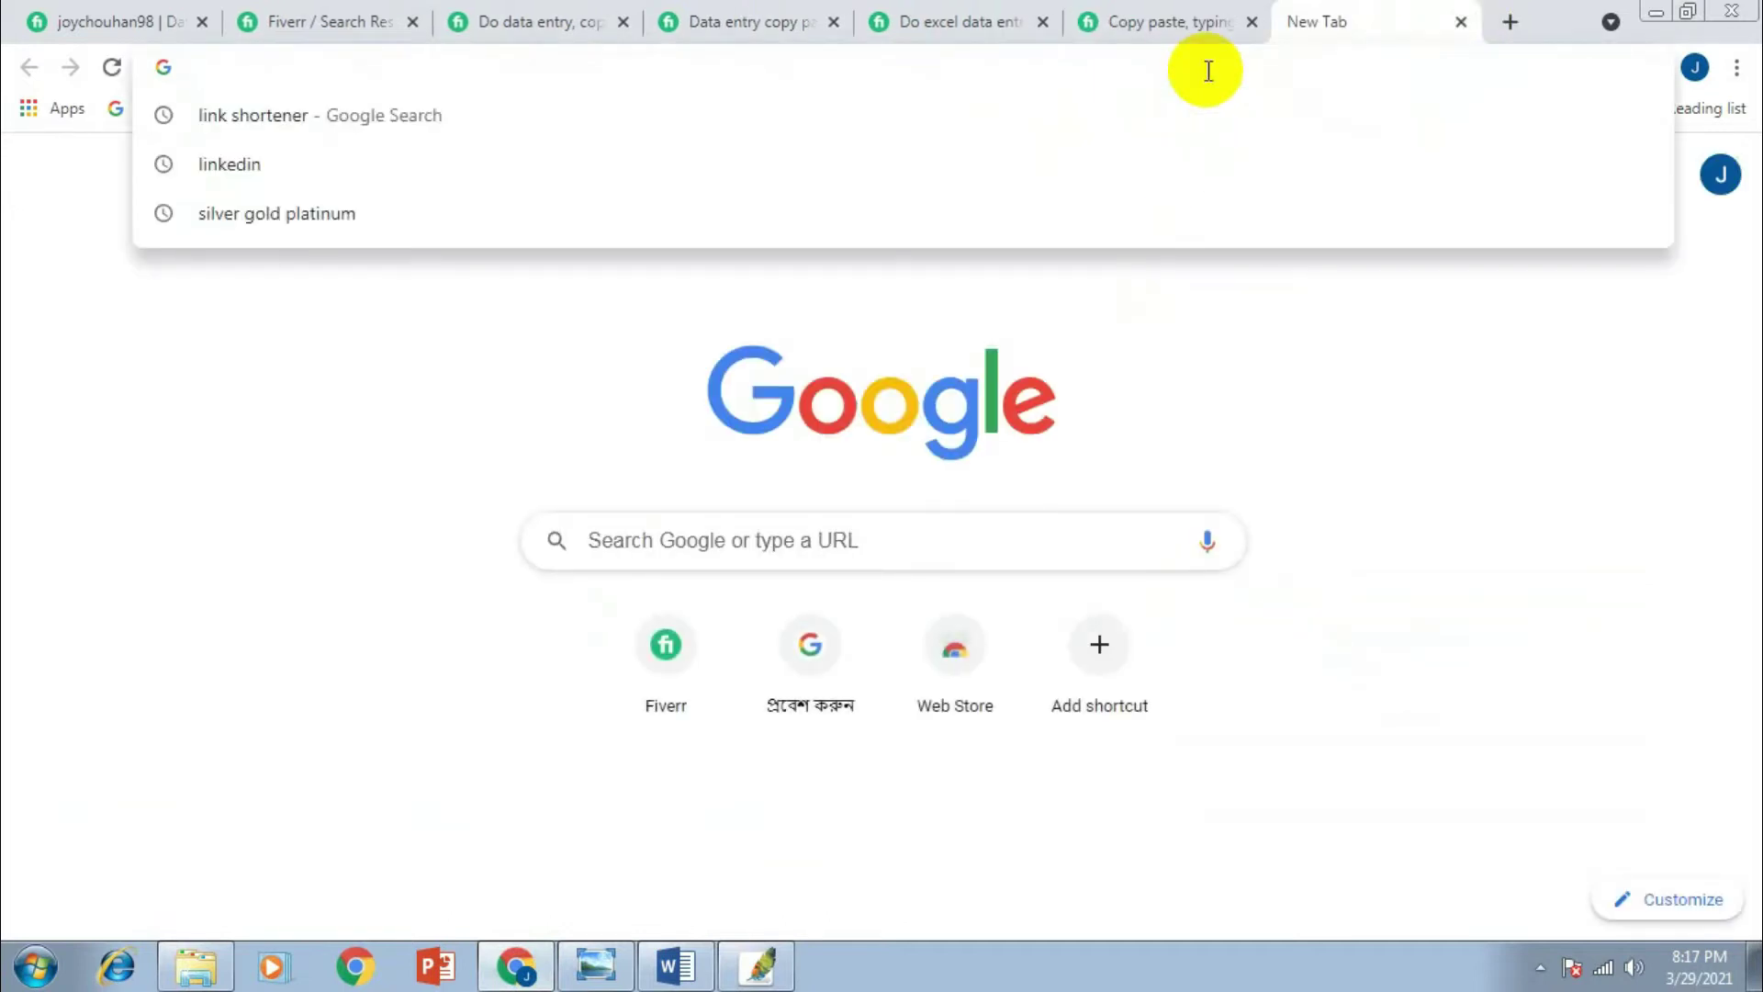
pyautogui.write('fi')
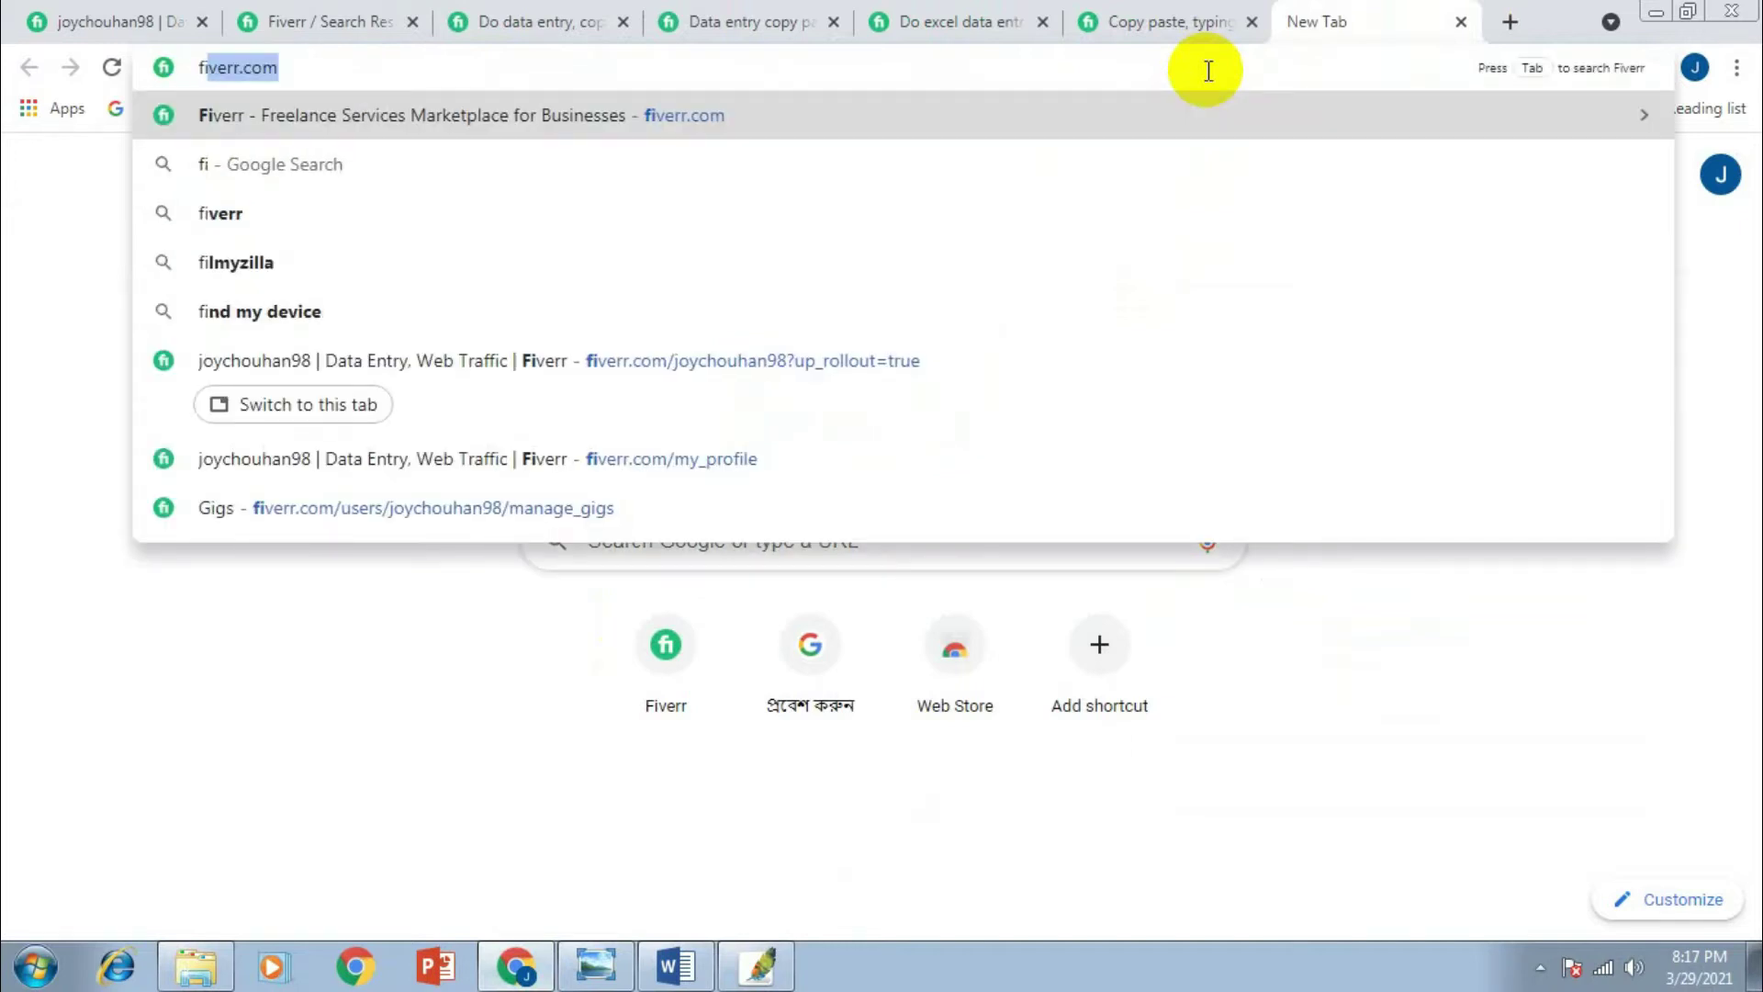
pyautogui.write('verr')
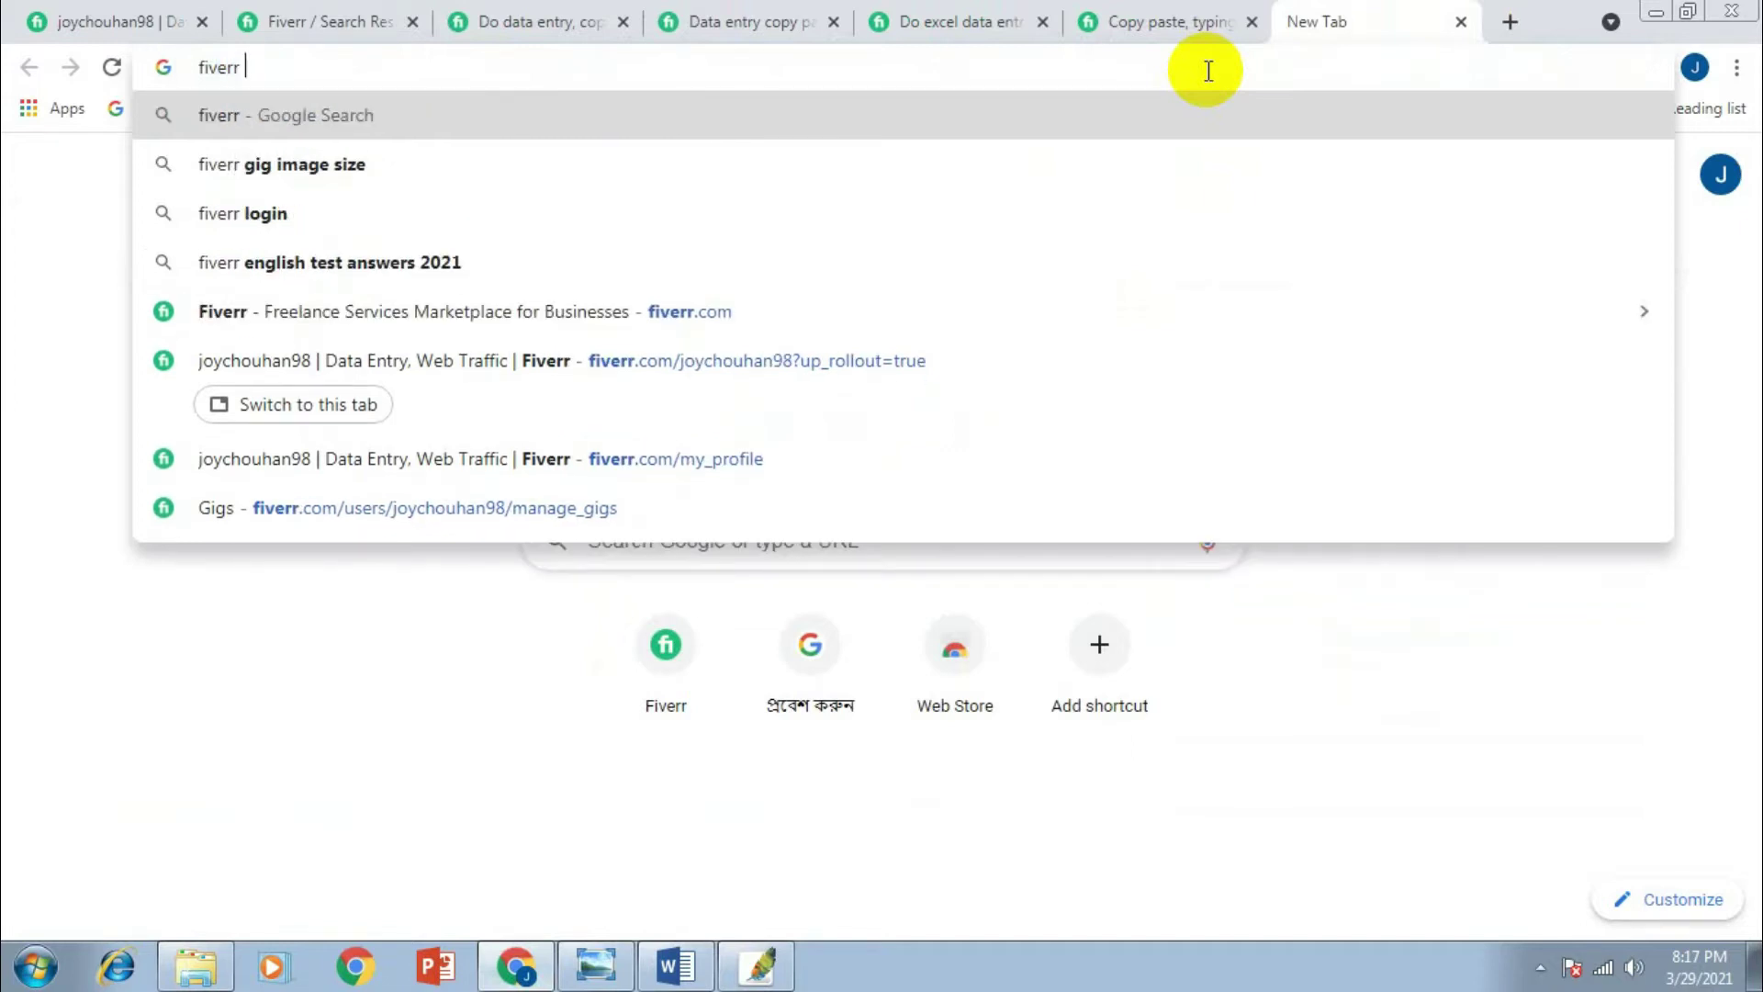
pyautogui.press('Down')
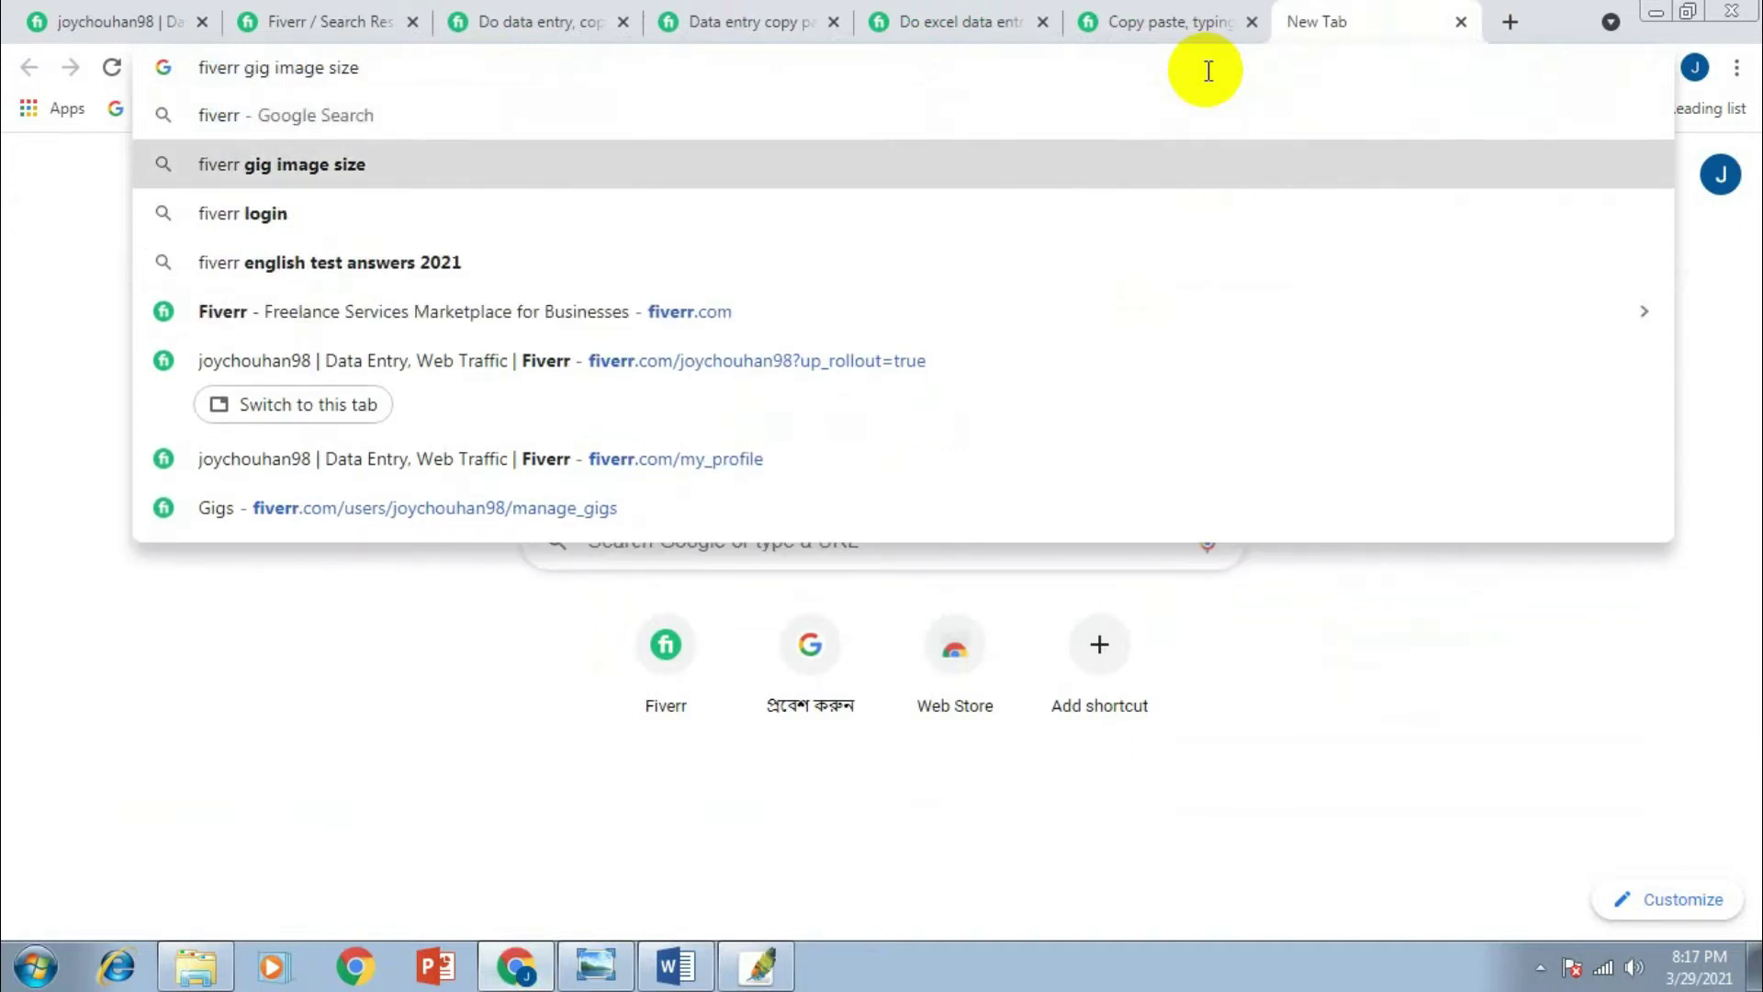
pyautogui.press('End')
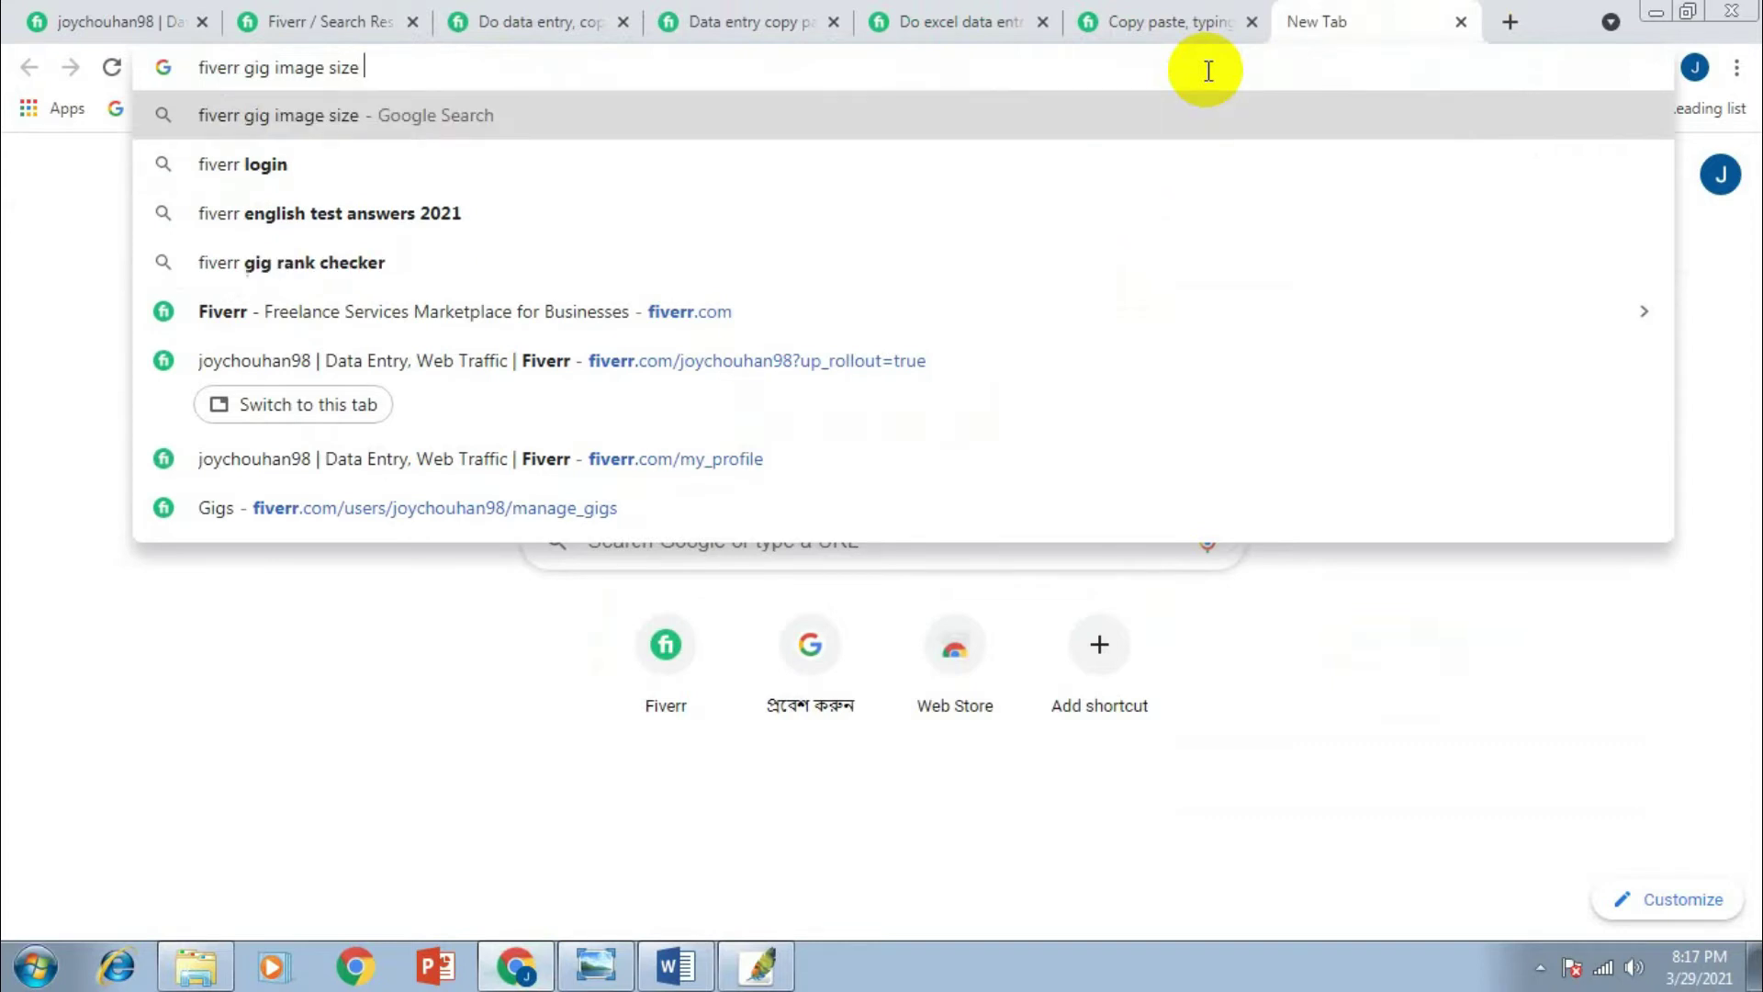
pyautogui.write('max')
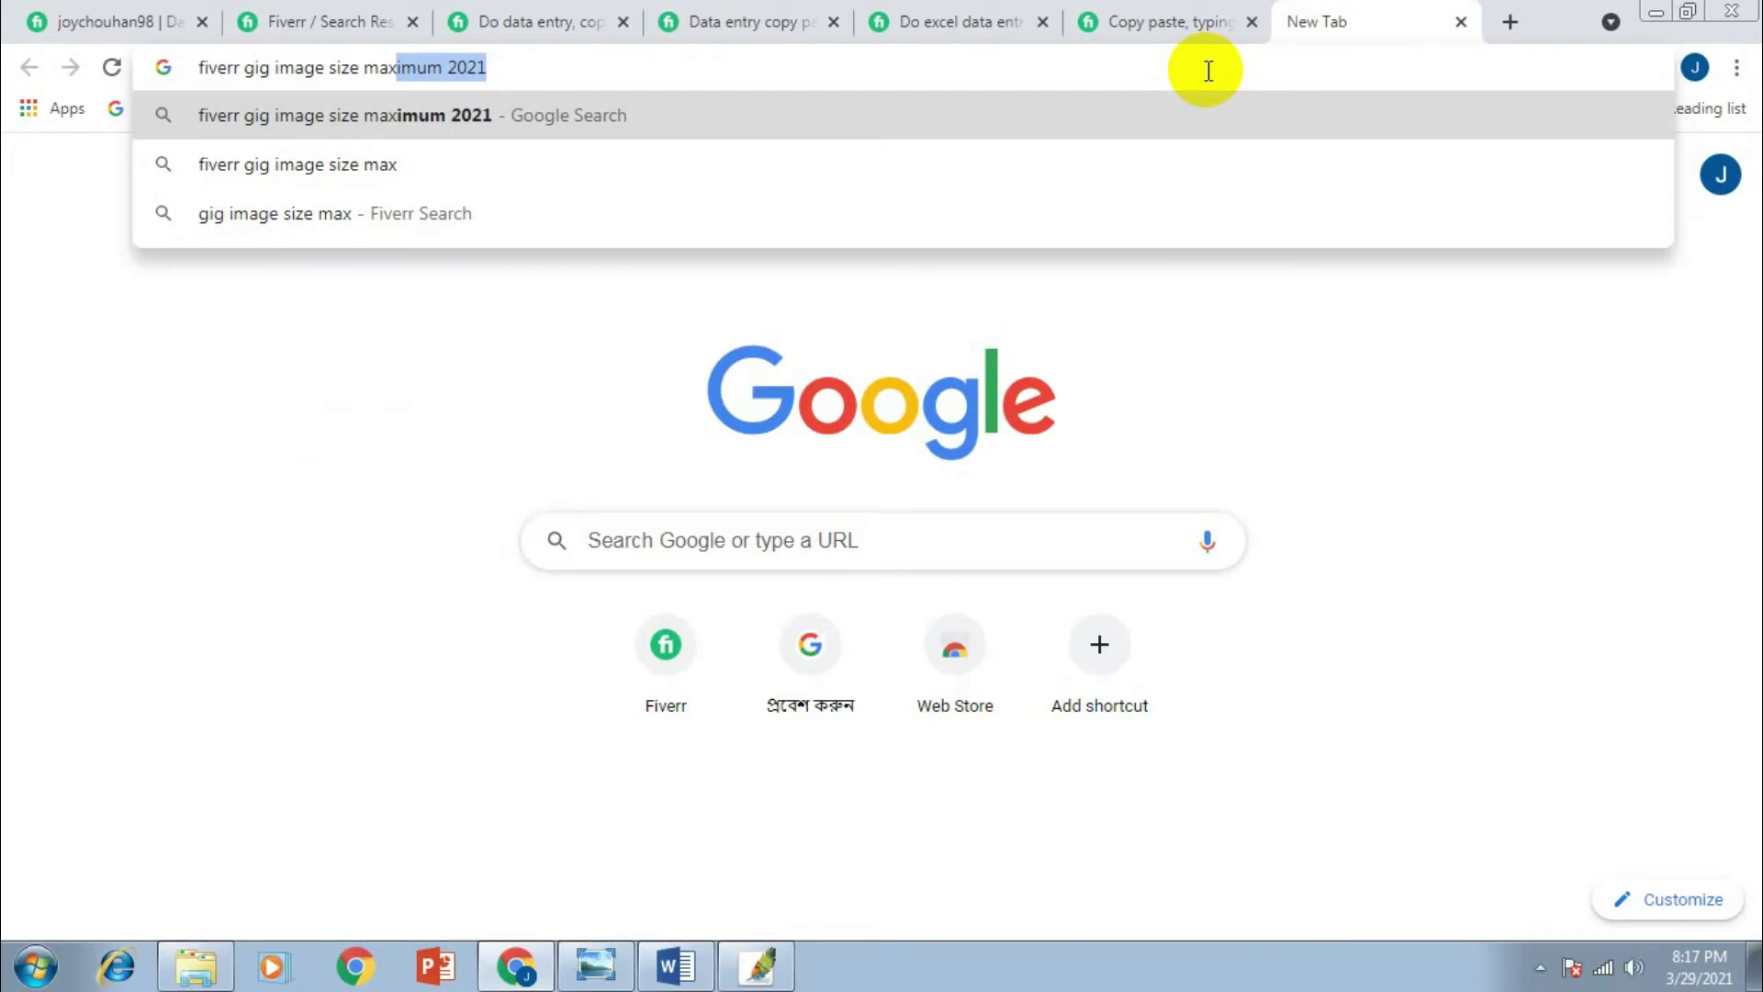
pyautogui.press('Return')
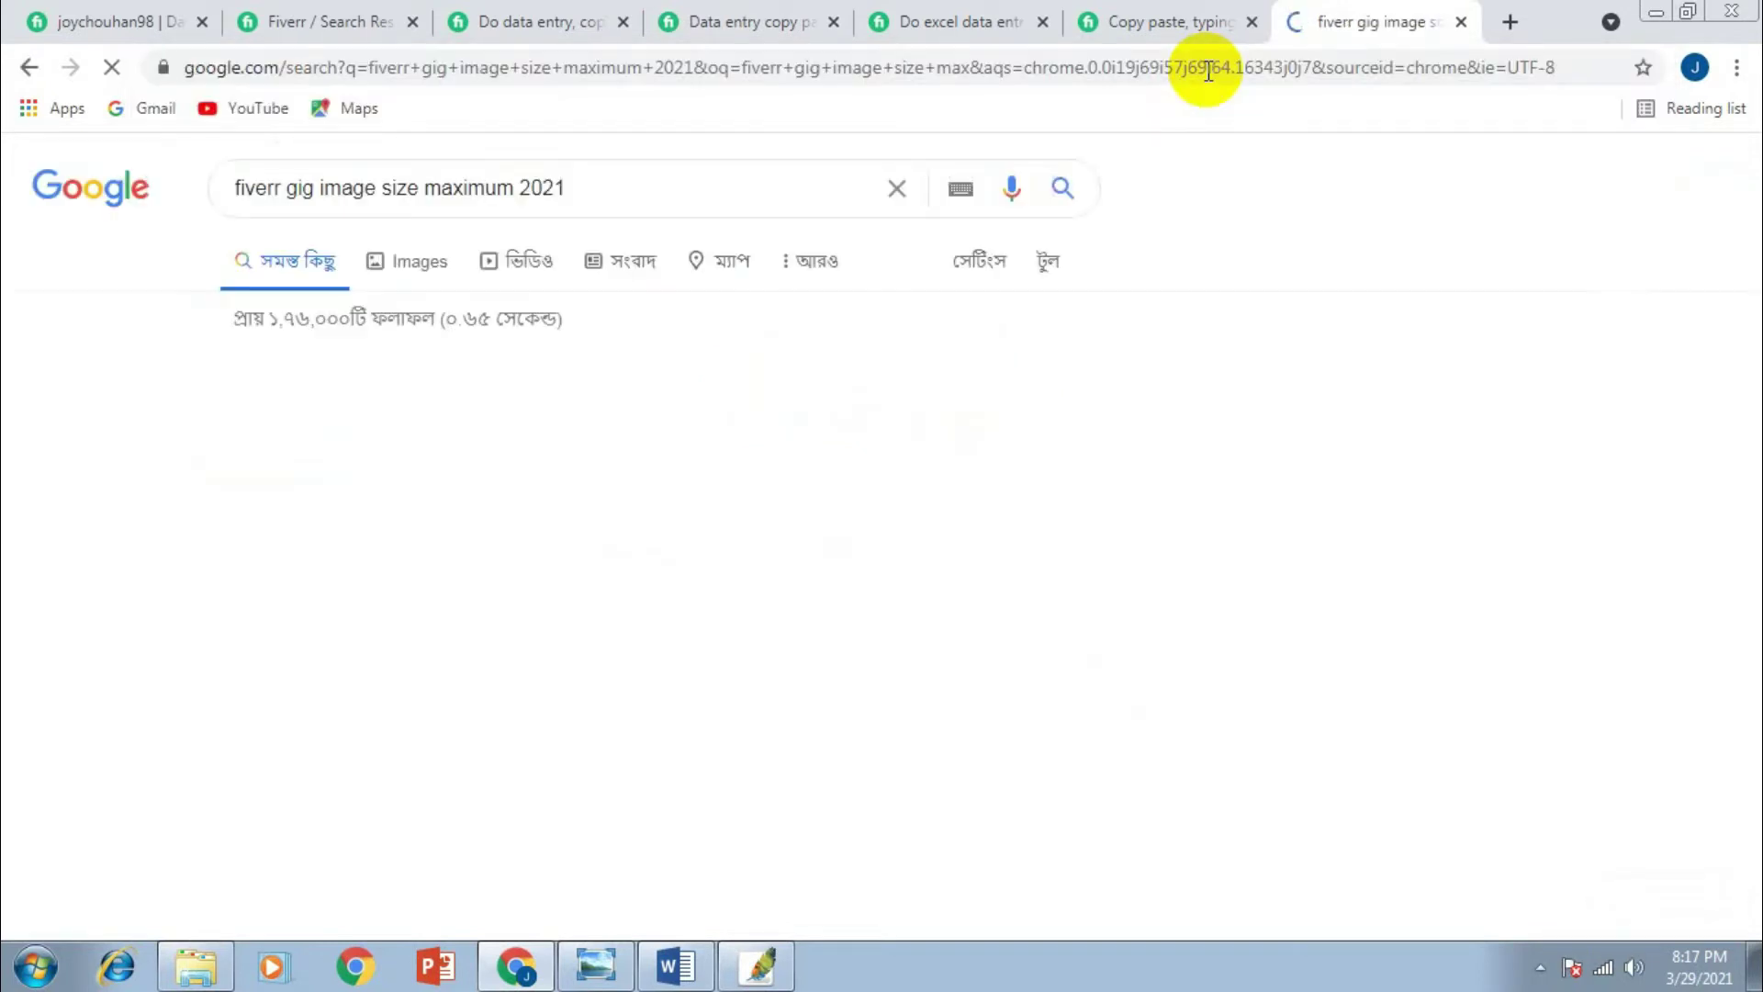
# Examine the featured search result, highlighting the minimum gig image dimensions and the actual frame size
pyautogui.moveTo(675, 369); pyautogui.dragTo(994, 372)
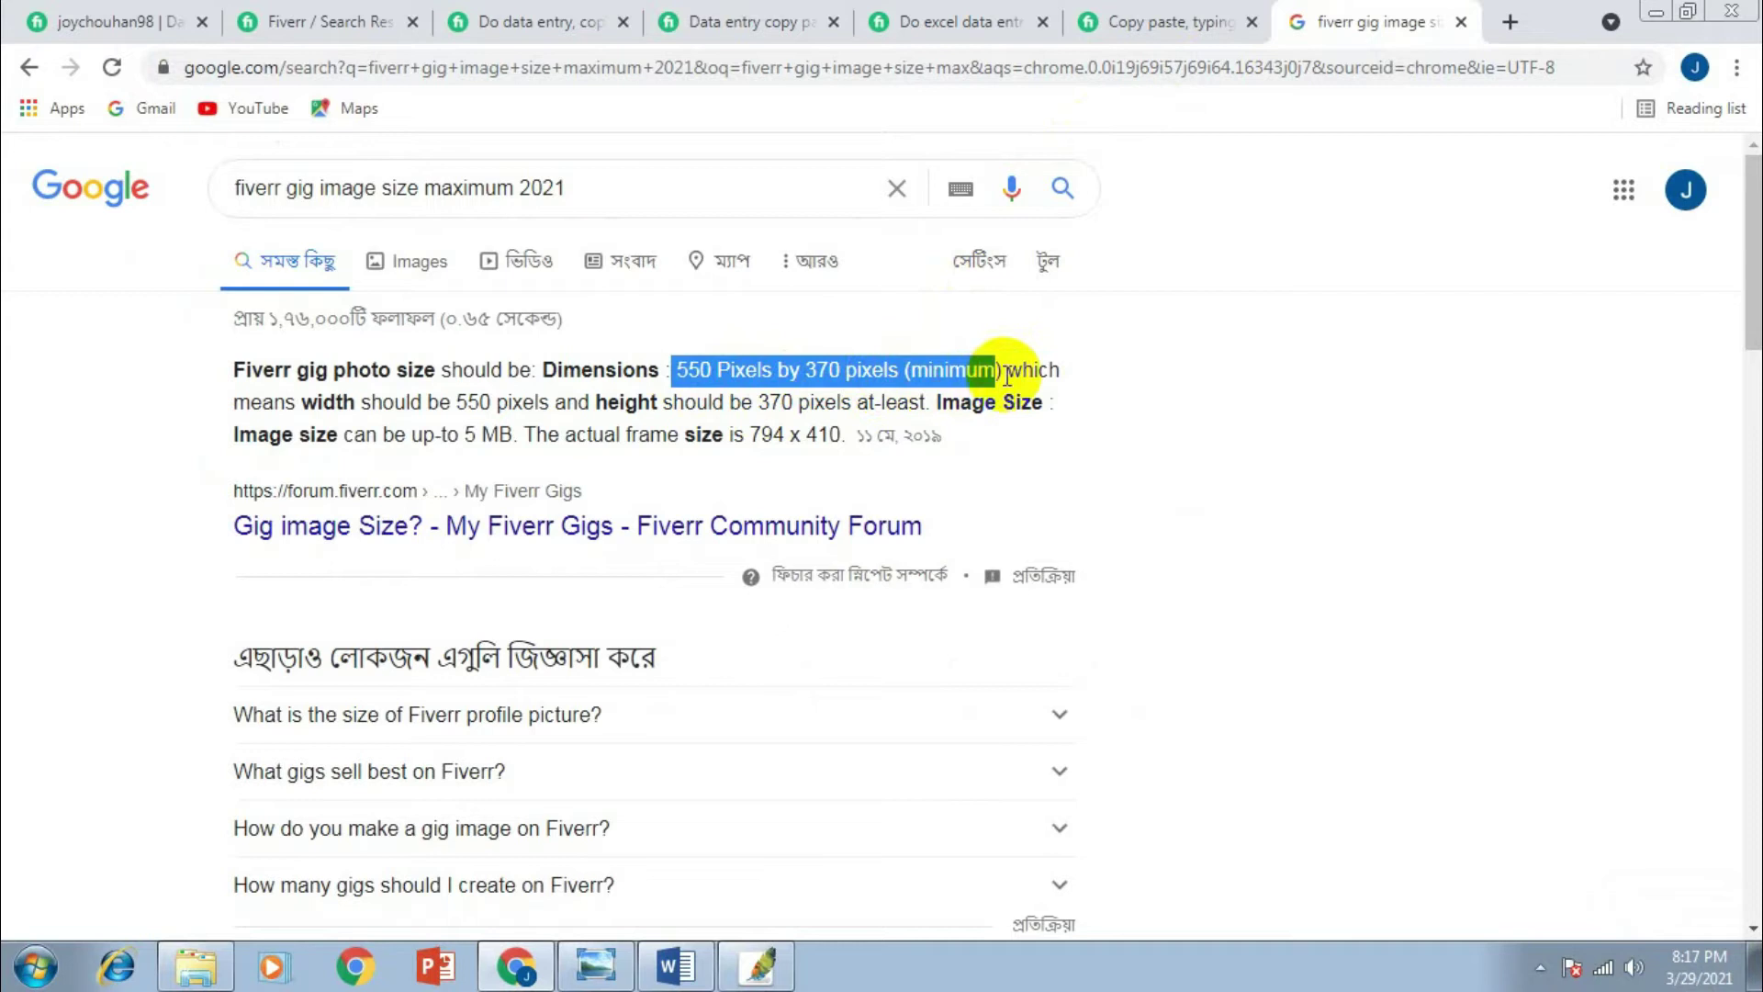
pyautogui.click(762, 397)
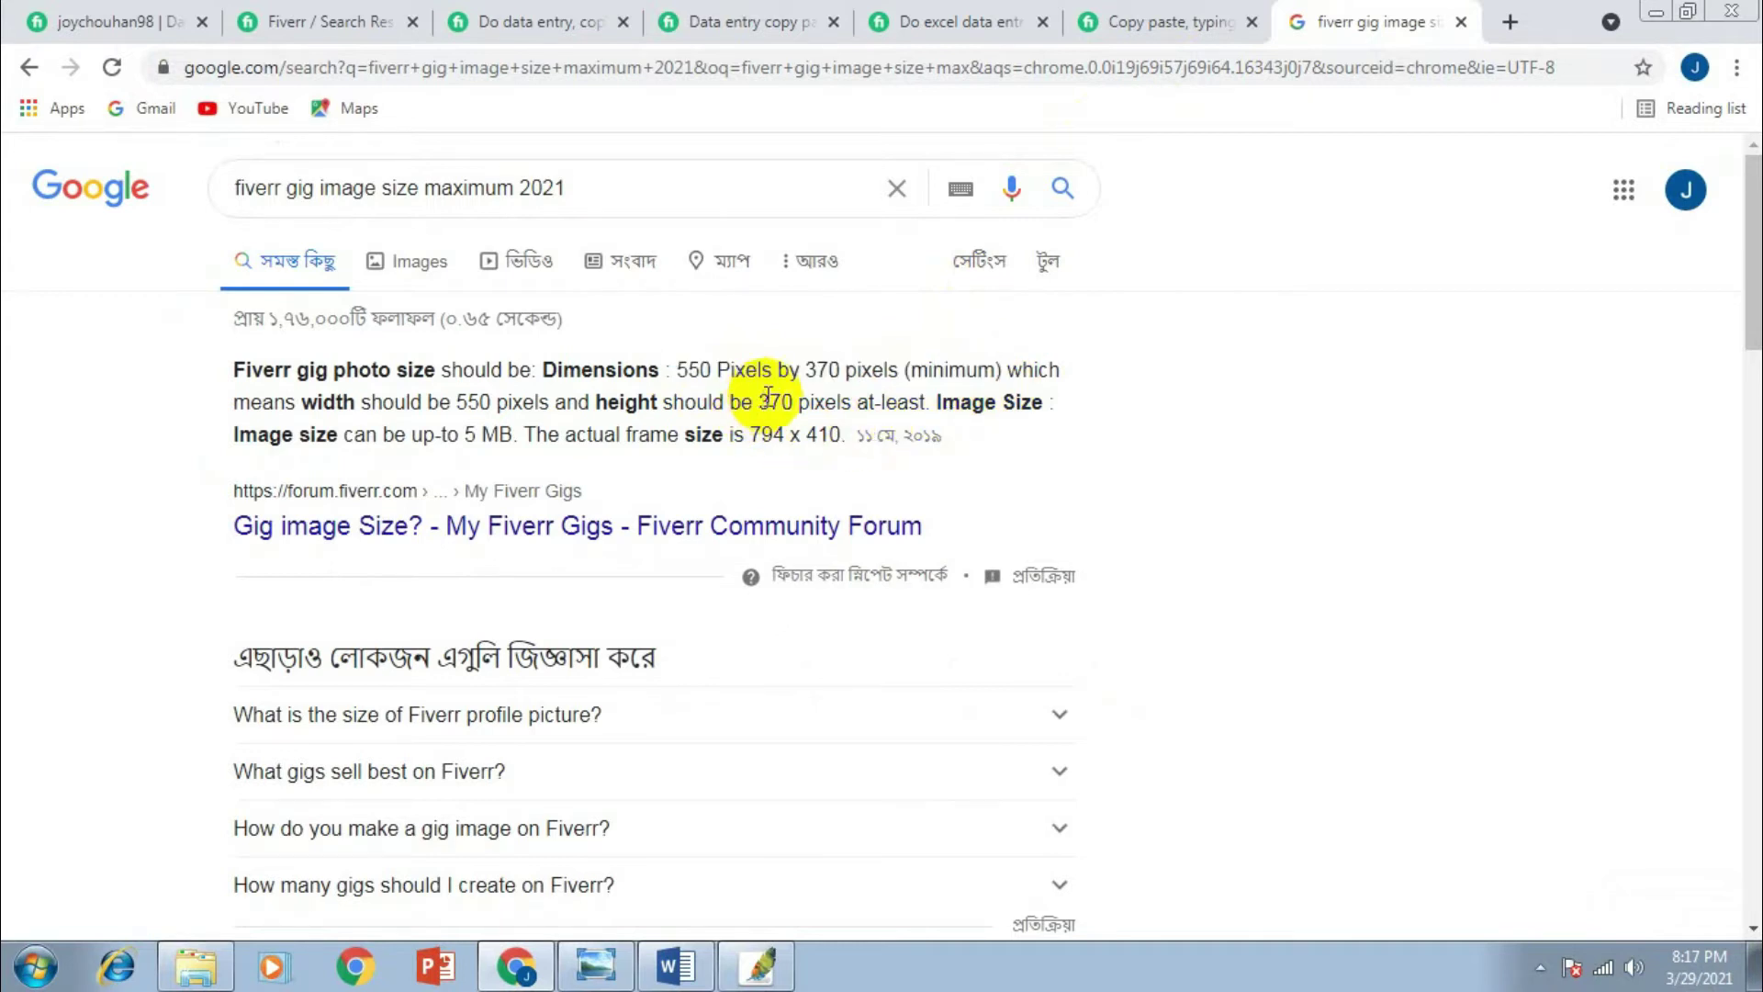
pyautogui.moveTo(748, 434); pyautogui.dragTo(844, 435)
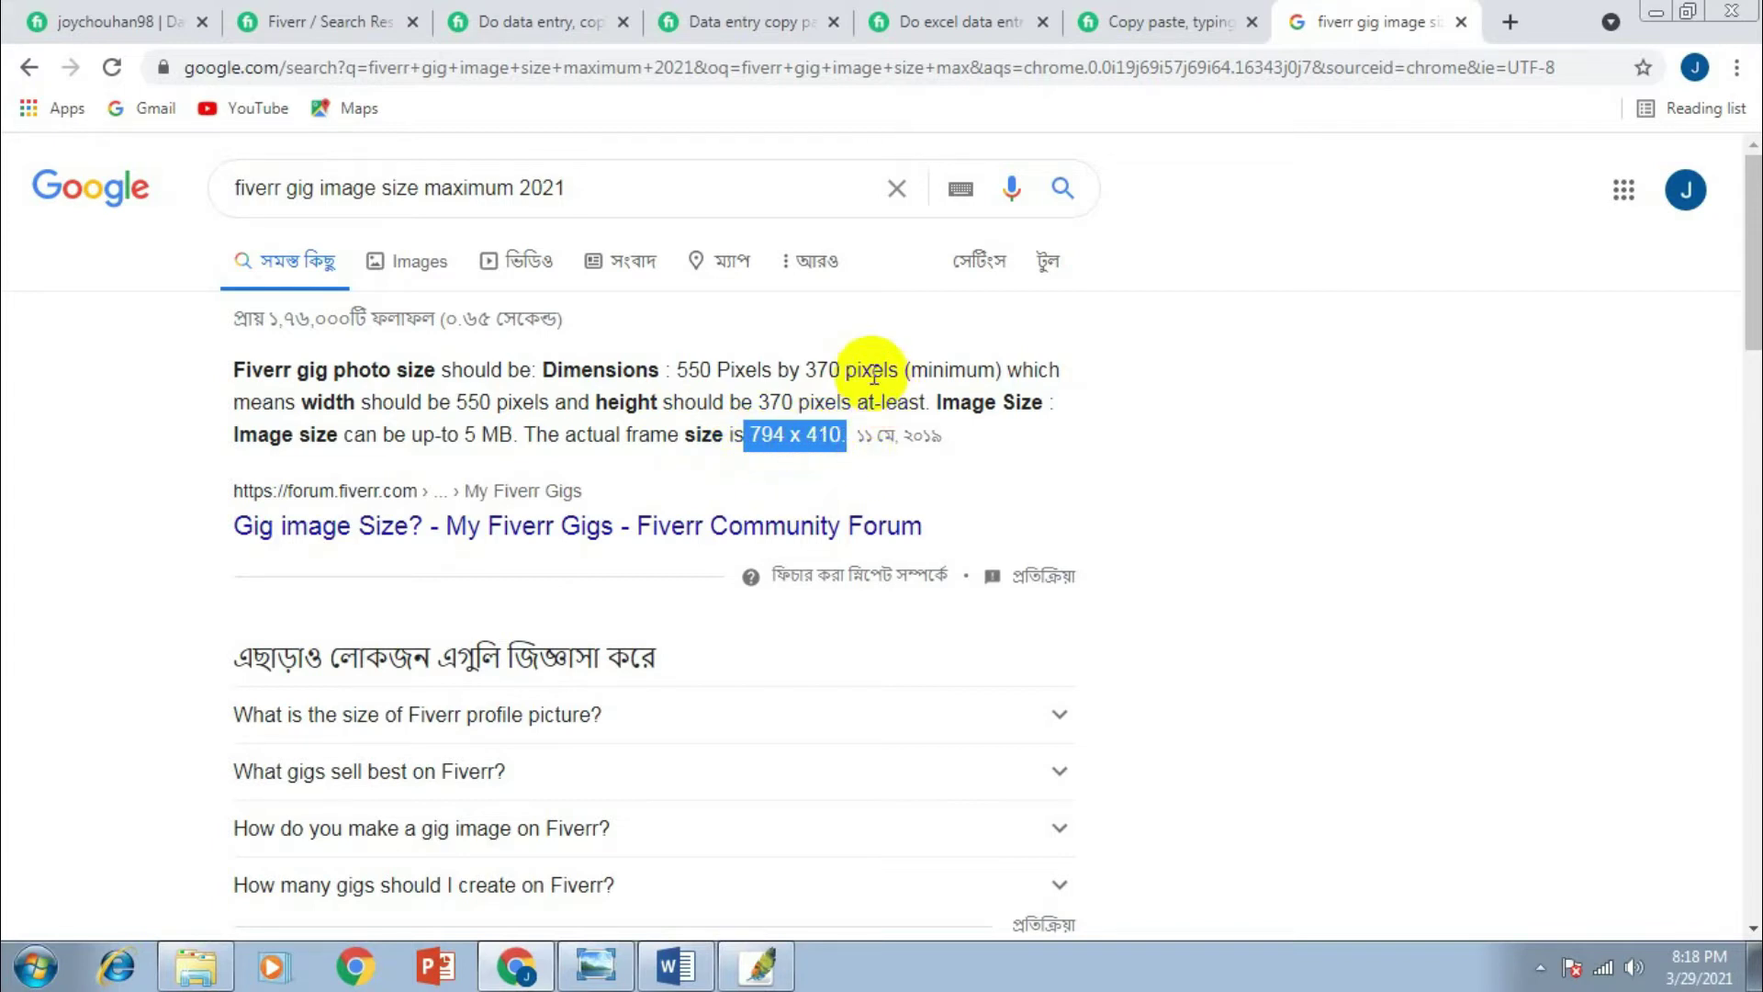
pyautogui.moveTo(675, 366); pyautogui.dragTo(881, 367)
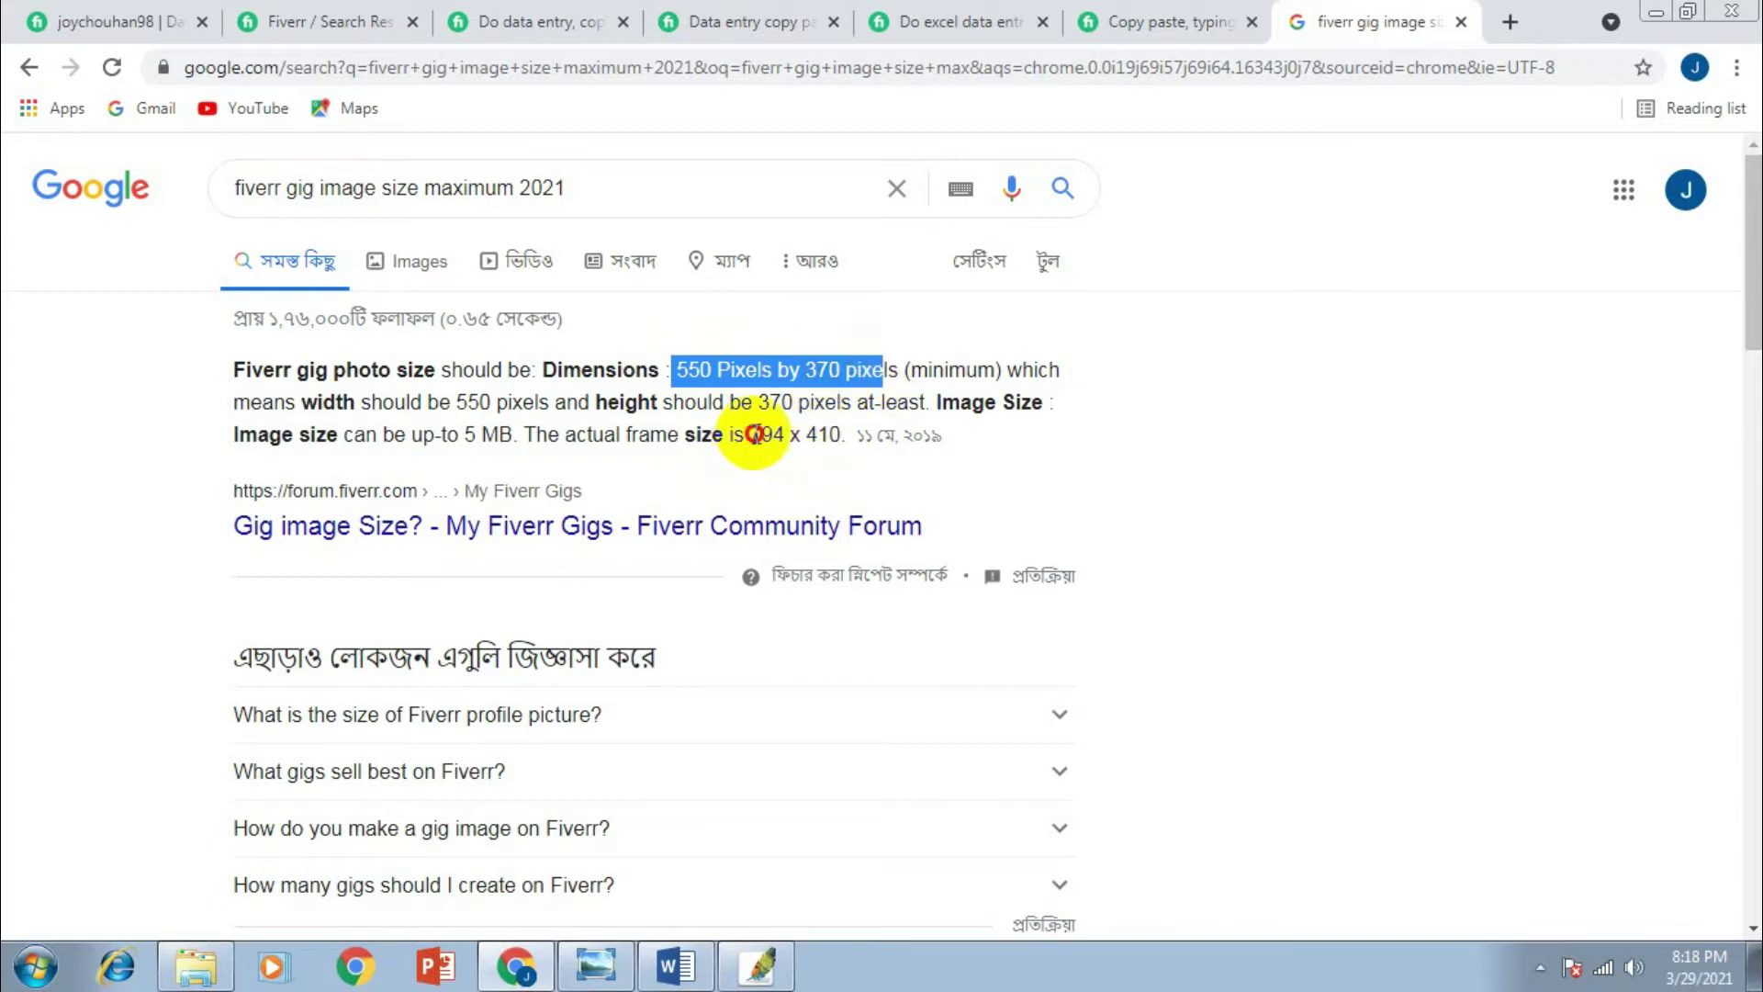
pyautogui.moveTo(751, 435); pyautogui.dragTo(867, 435)
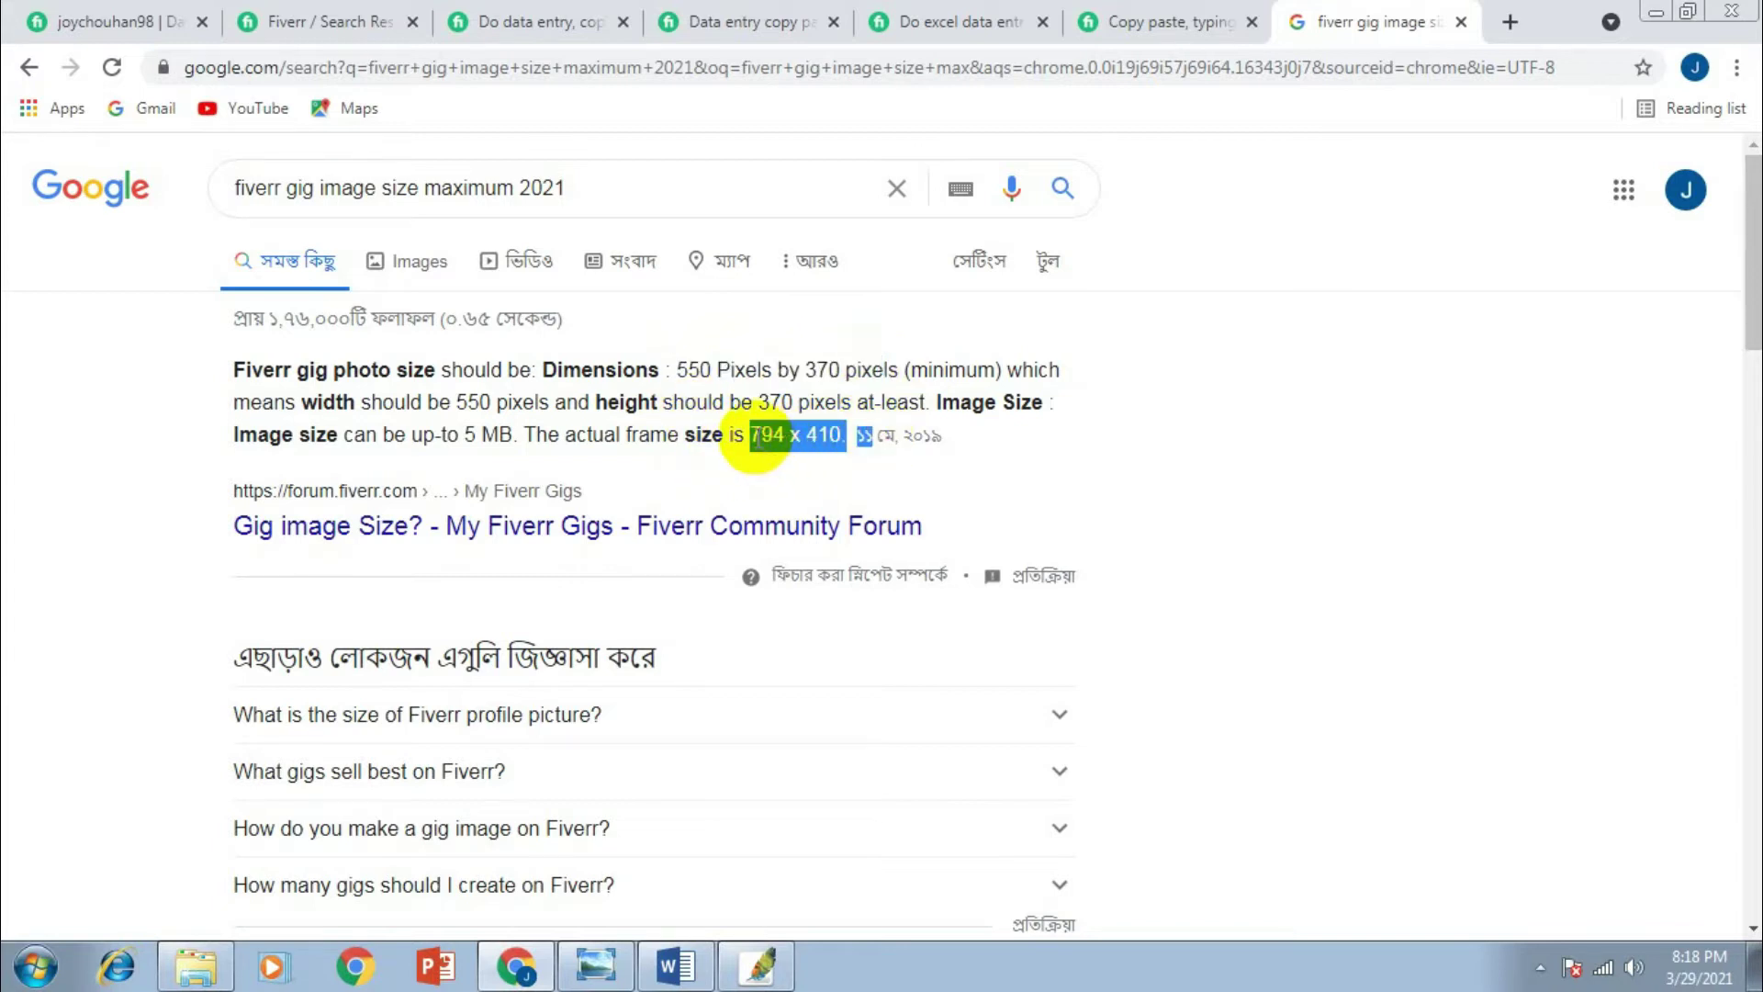
# Review the featured snippet again, highlighting the actual frame size and the minimum pixel dimensions
pyautogui.moveTo(734, 435); pyautogui.dragTo(843, 433)
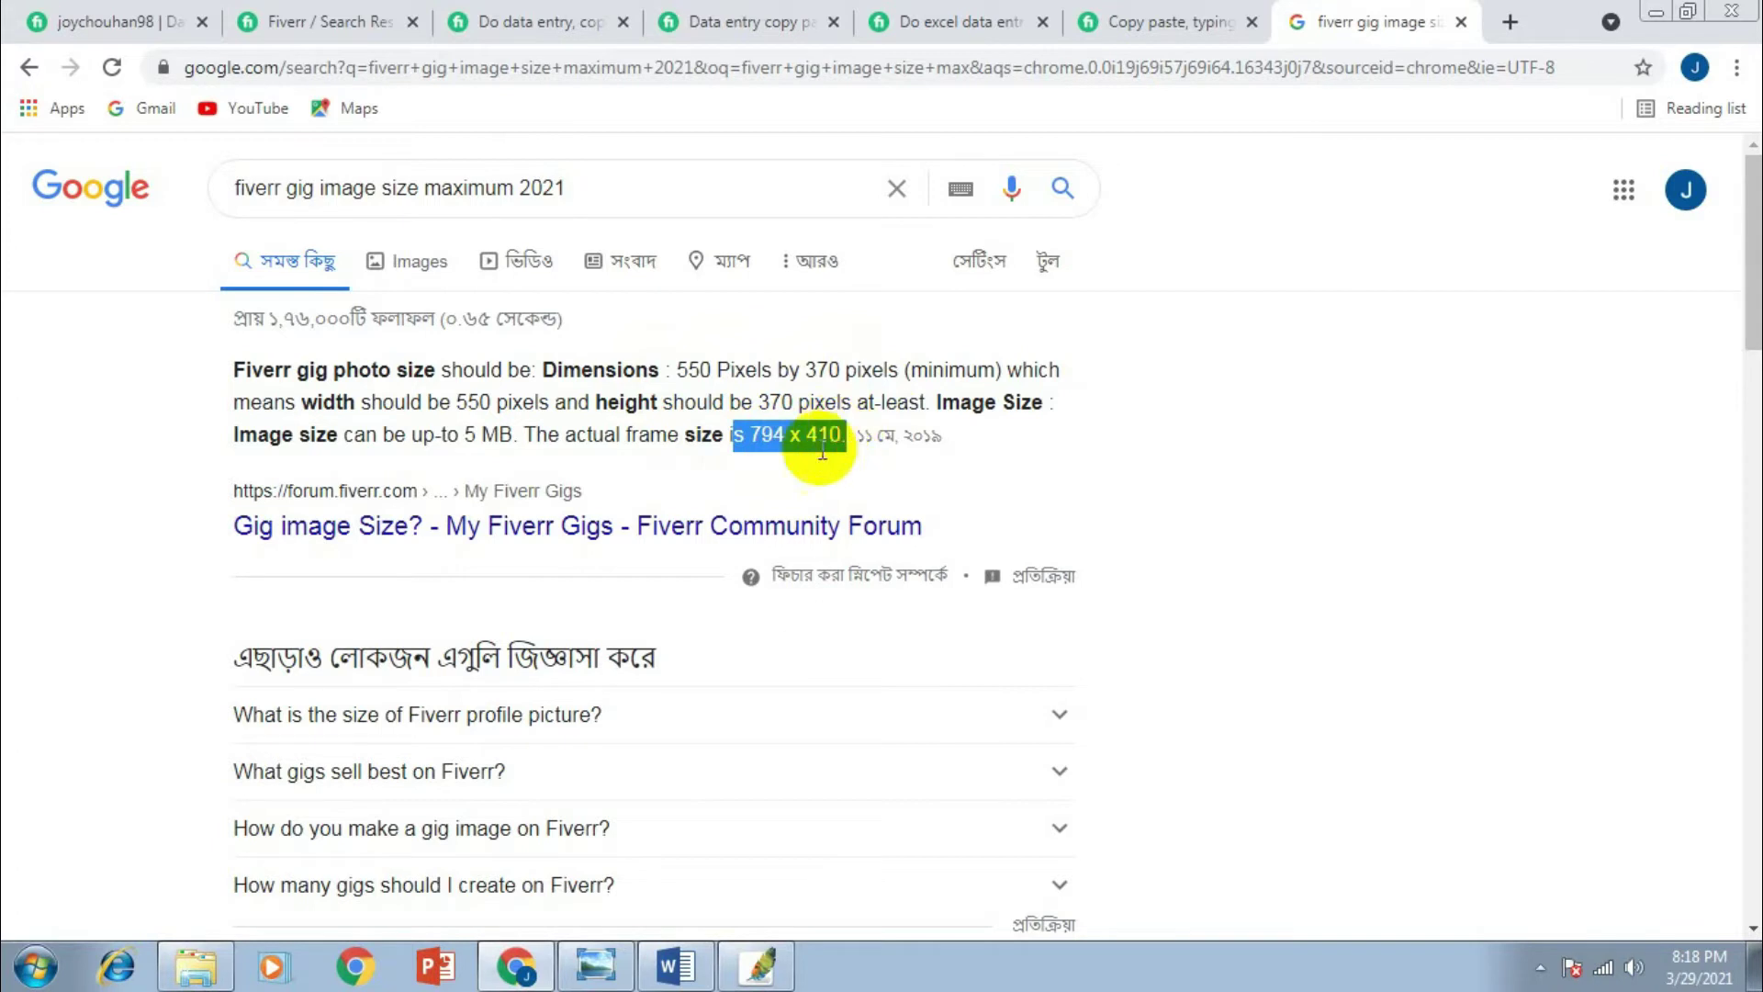
pyautogui.click(698, 423)
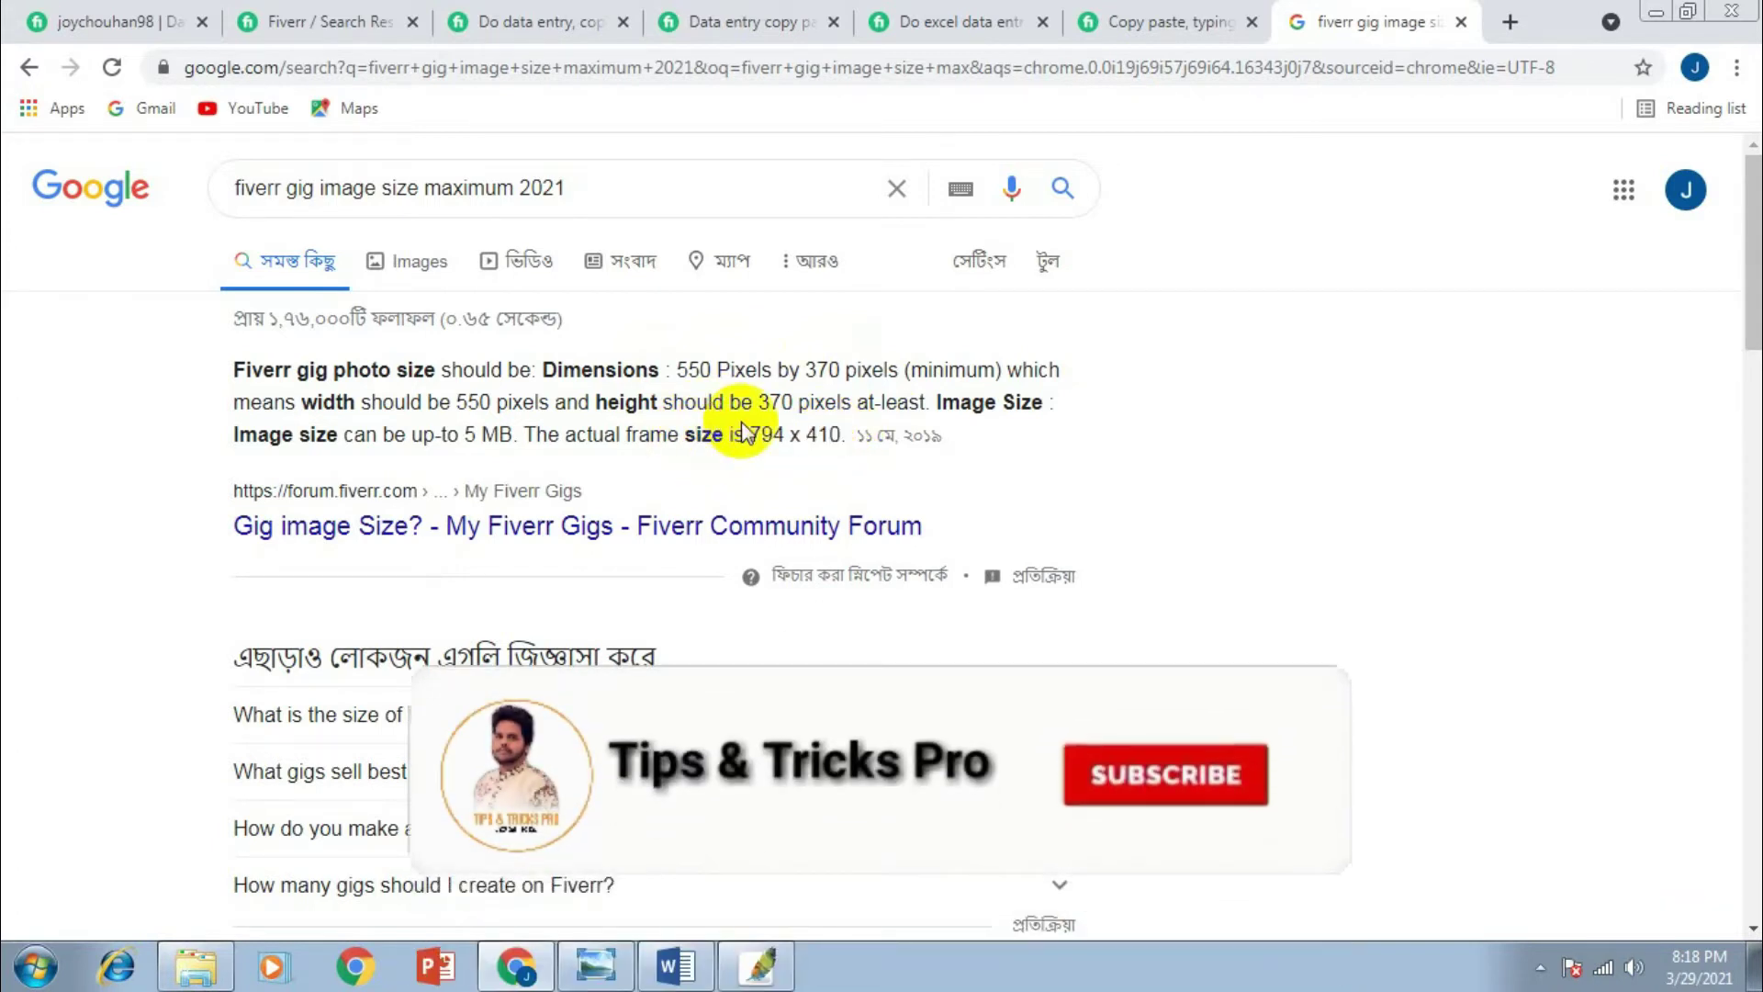
pyautogui.moveTo(751, 435); pyautogui.dragTo(843, 437)
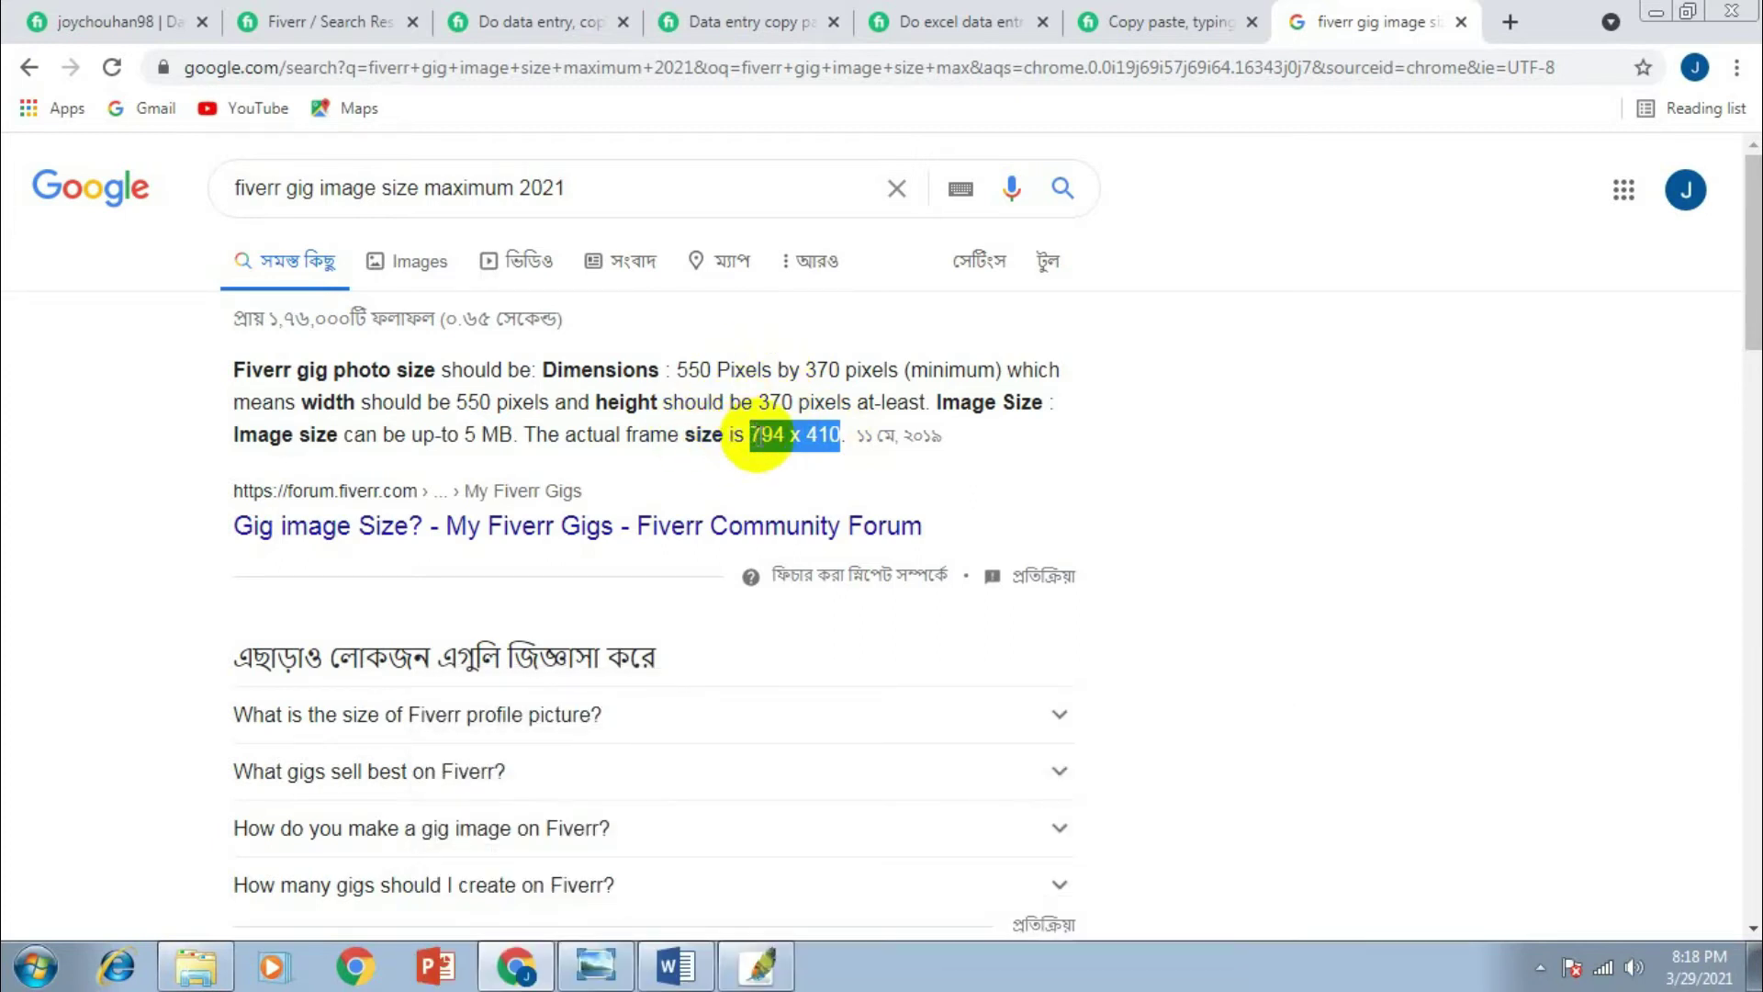
pyautogui.moveTo(677, 369); pyautogui.dragTo(839, 366)
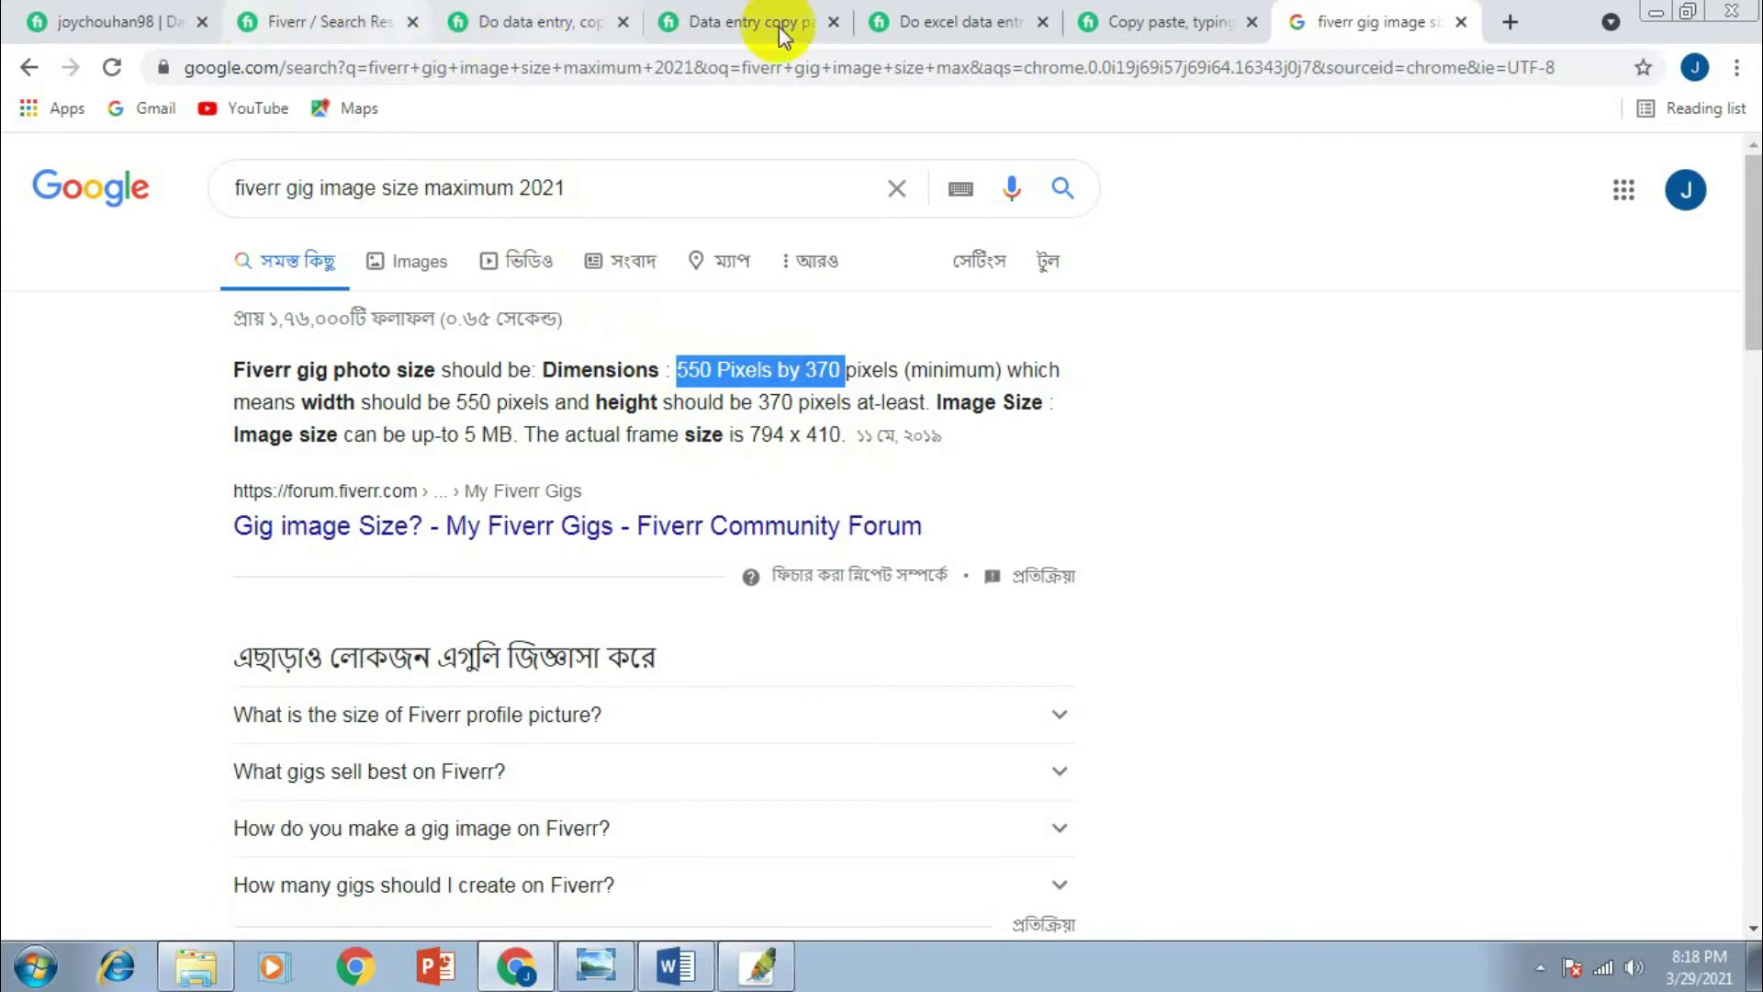
# Browse the sample images in the Excel data entry gig's gallery, going forward and back to the coloured contact spreadsheet
pyautogui.click(964, 22)
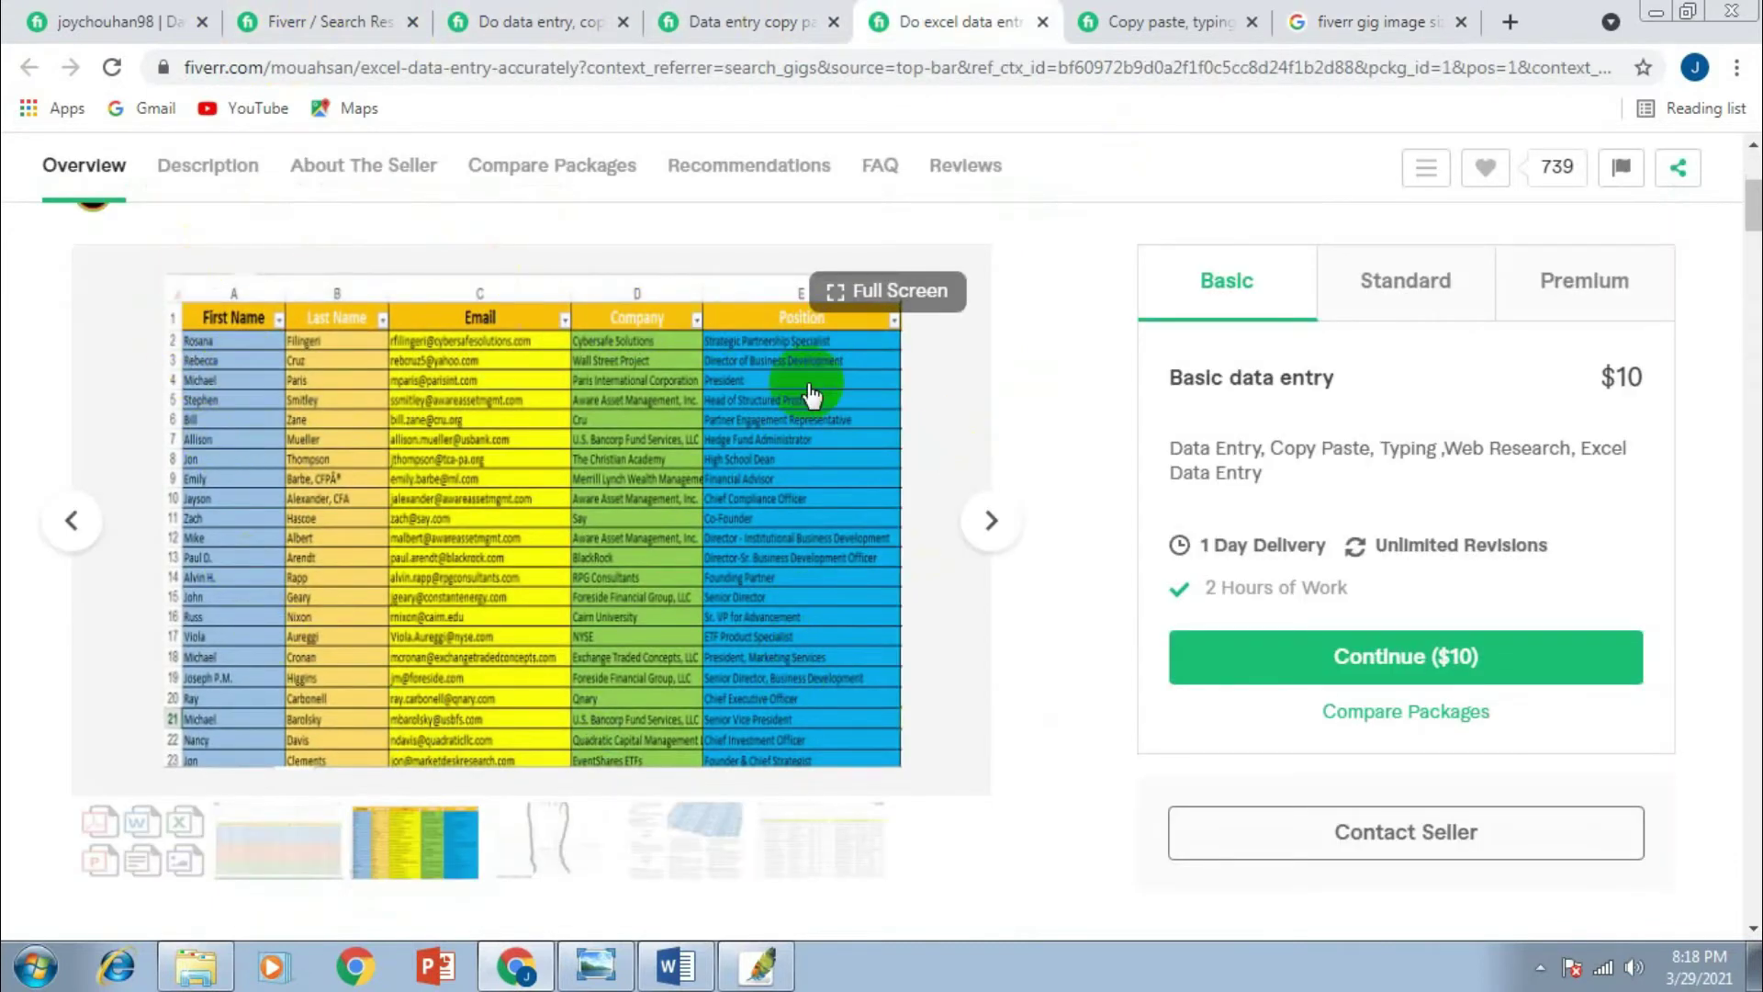
pyautogui.click(1005, 529)
pyautogui.click(1007, 531)
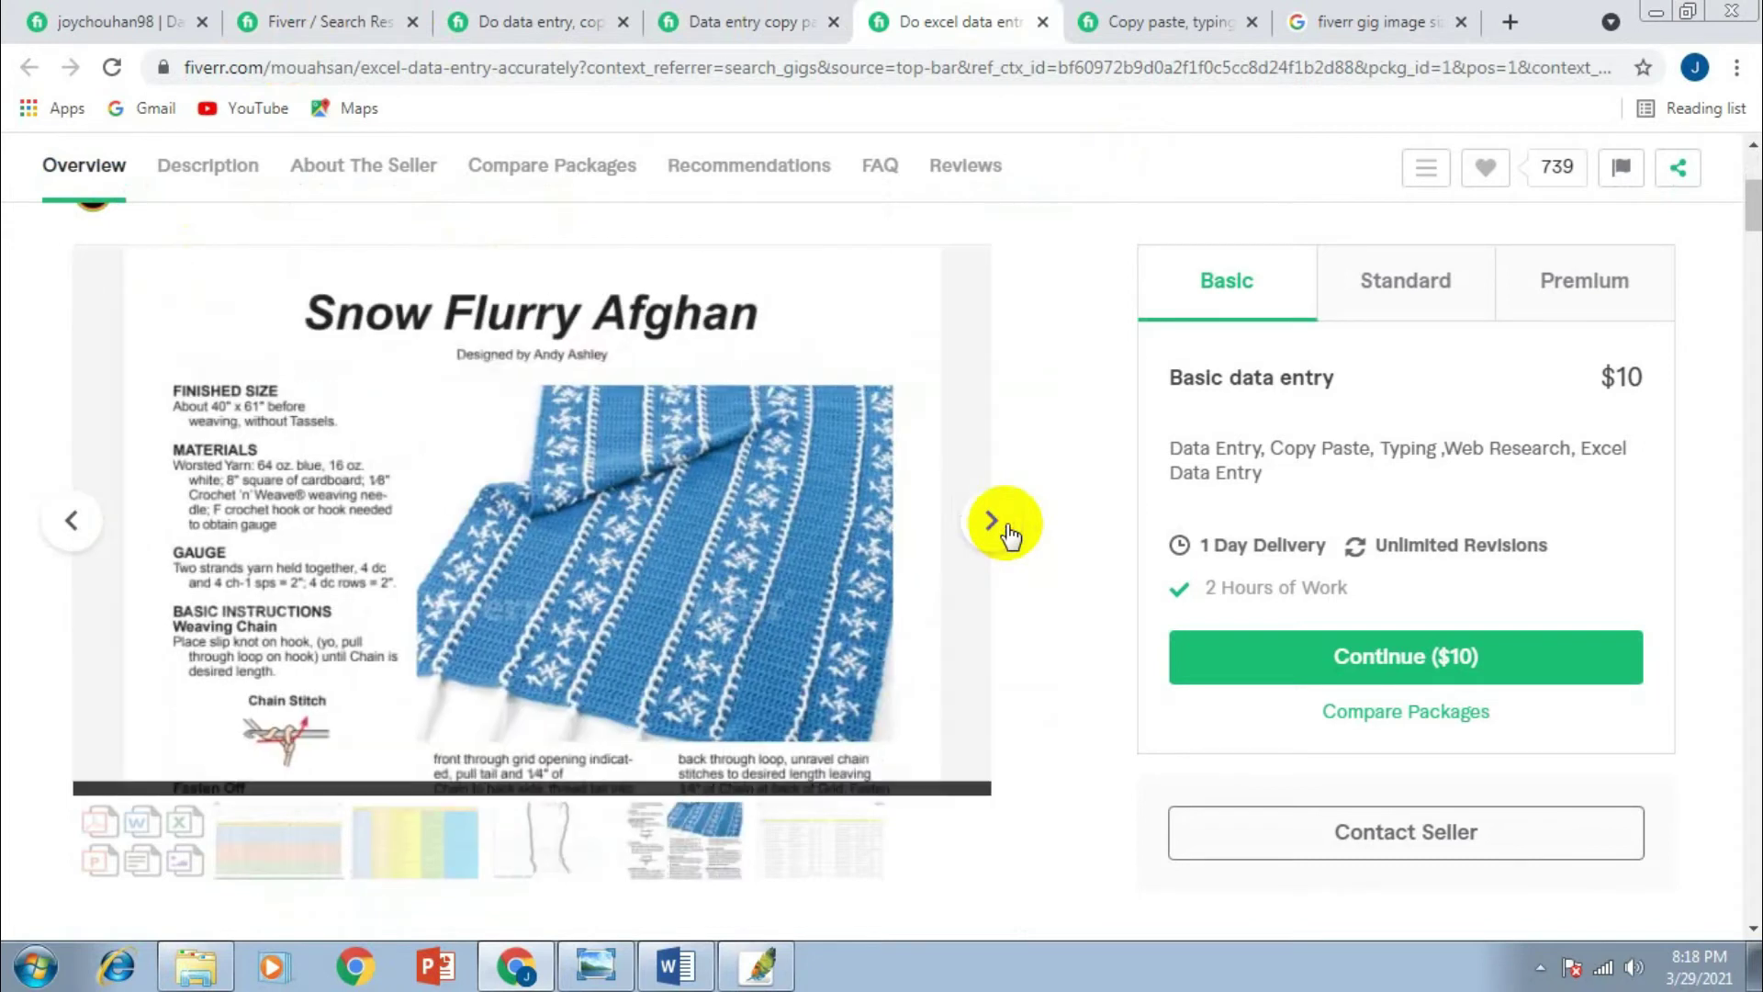
pyautogui.click(1006, 529)
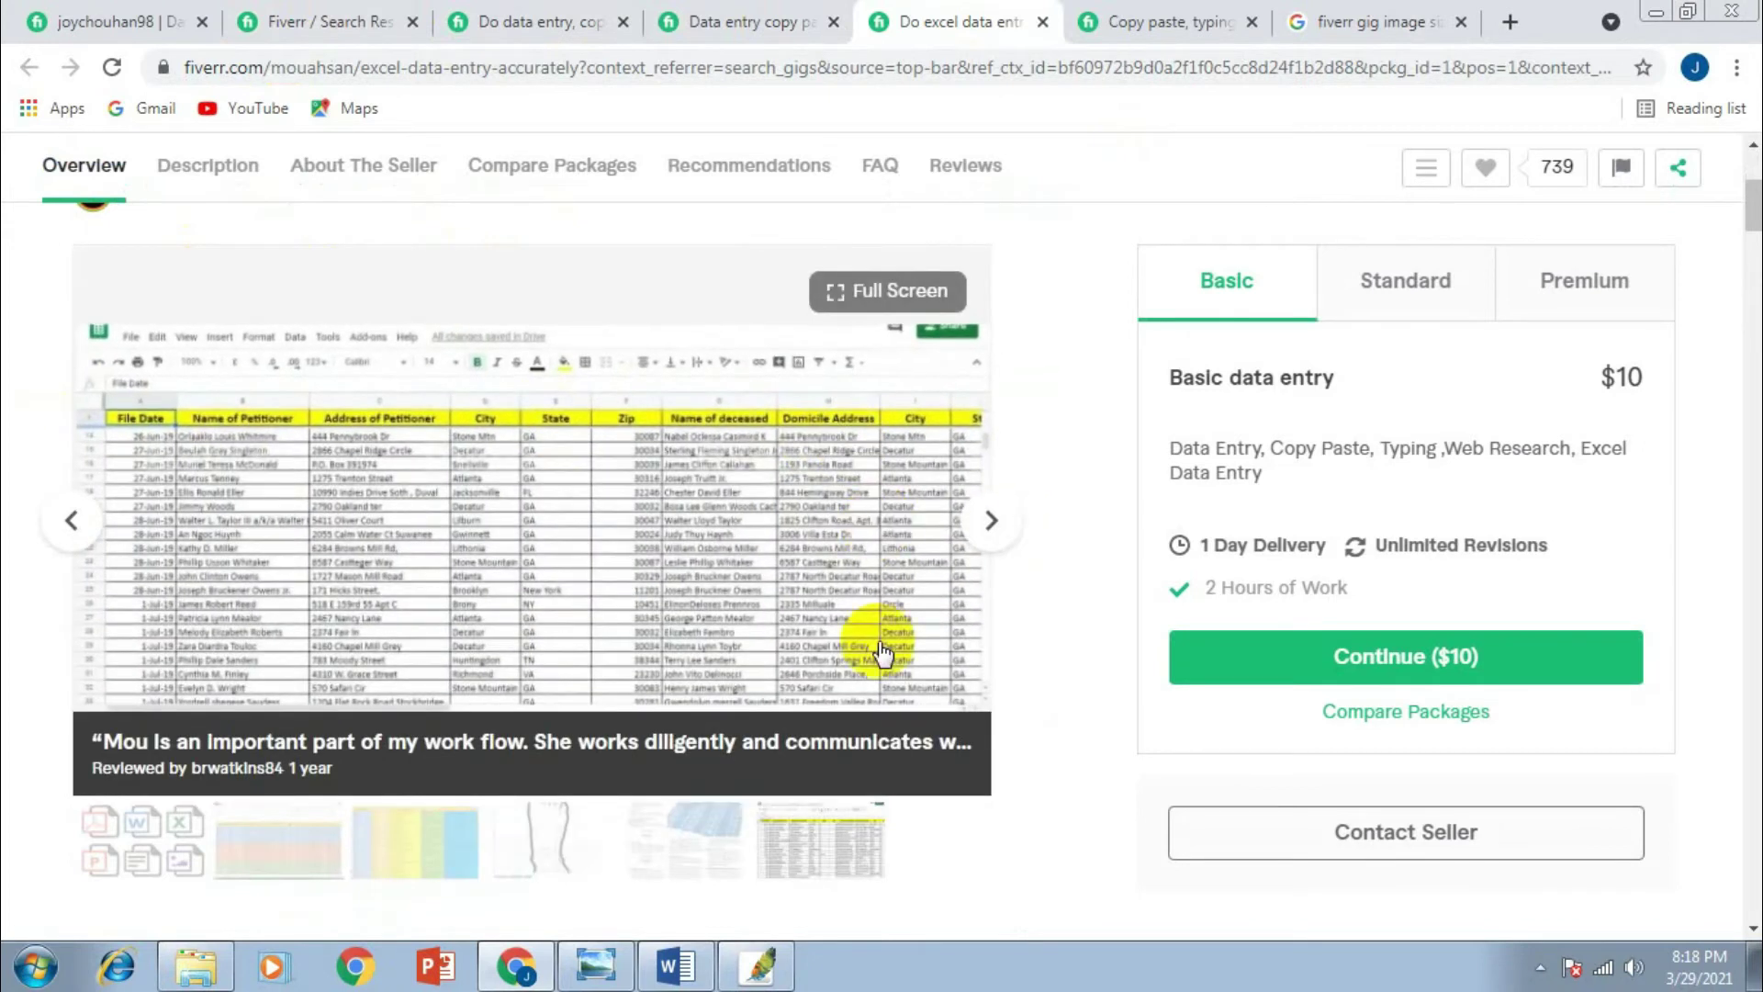
pyautogui.click(71, 520)
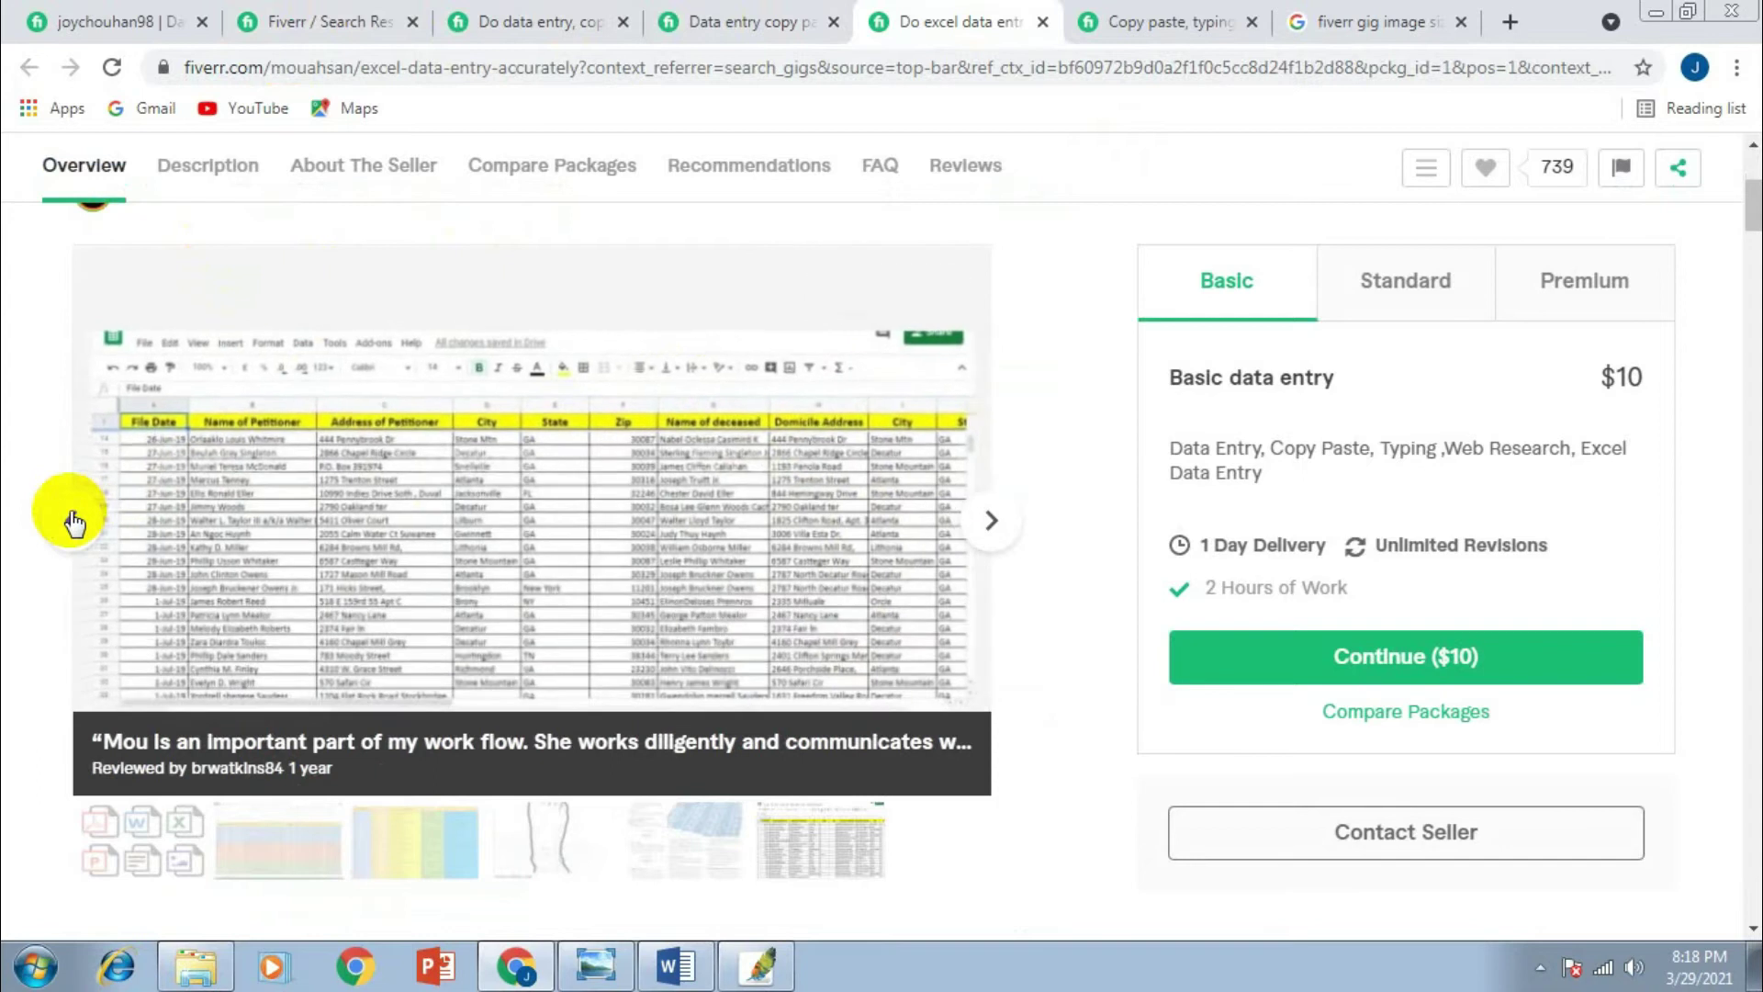
pyautogui.click(69, 515)
pyautogui.click(69, 516)
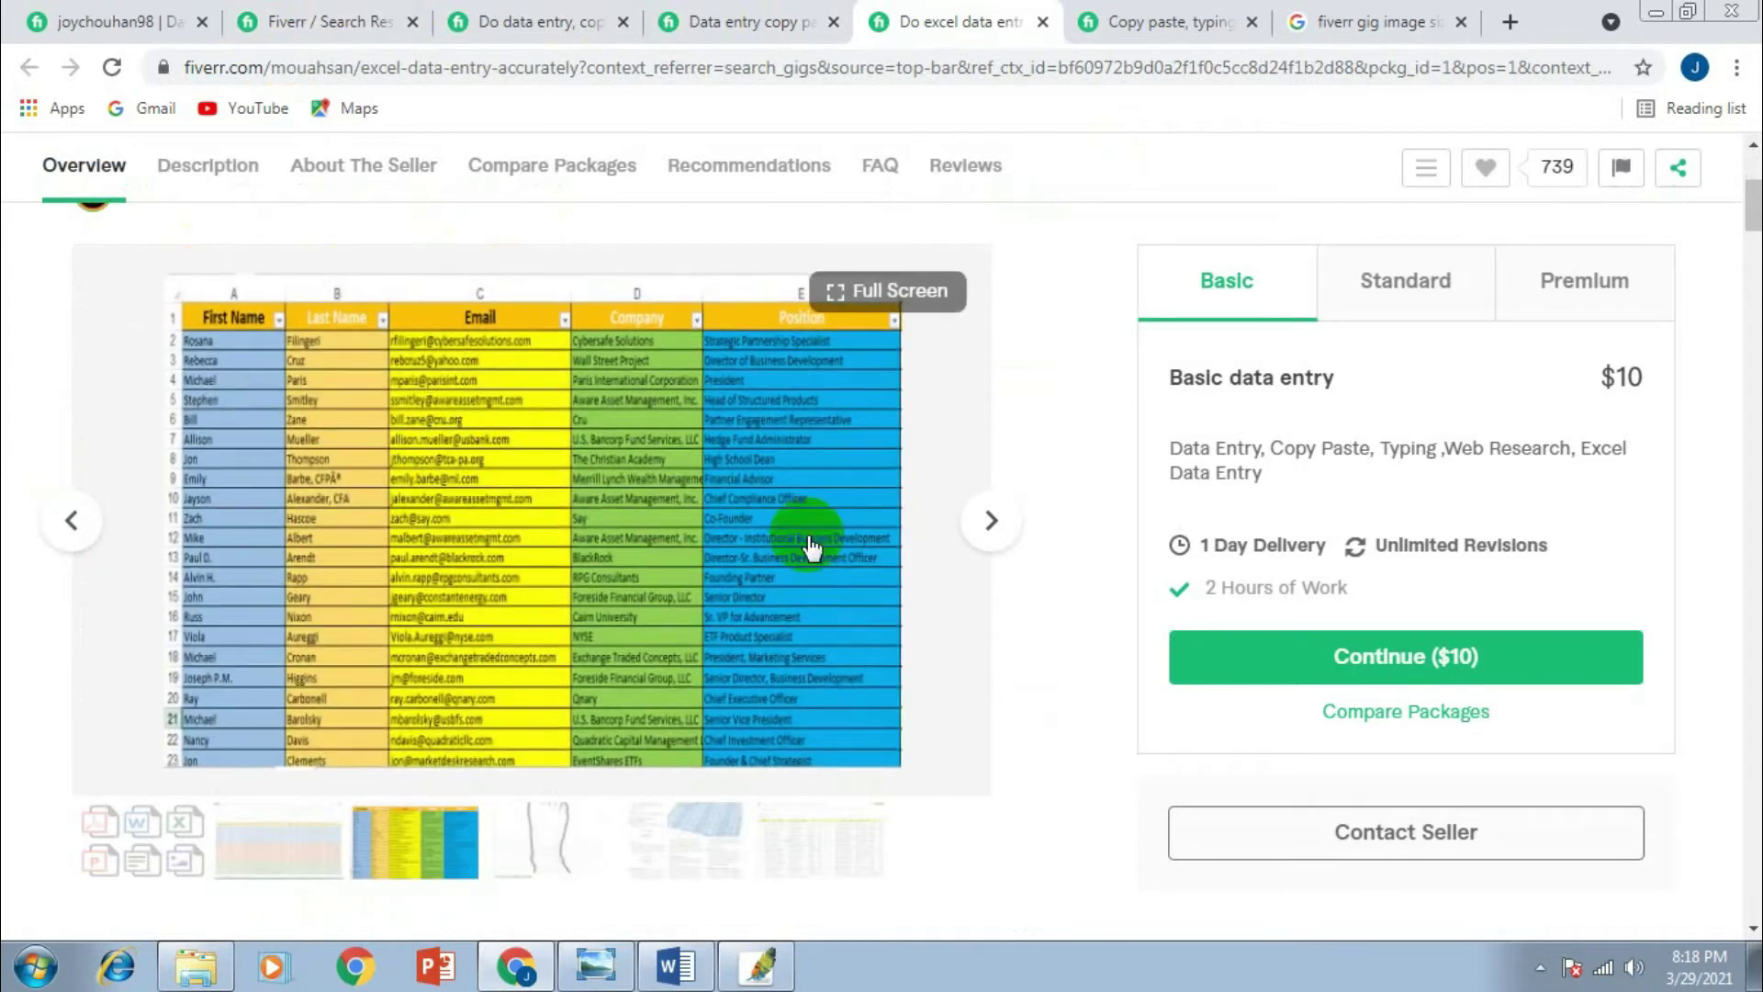
# Switch to Photoshop and create a blank white RGB document of 209.97 x 297.01 mm at 300 pixels/inch
pyautogui.click(770, 960)
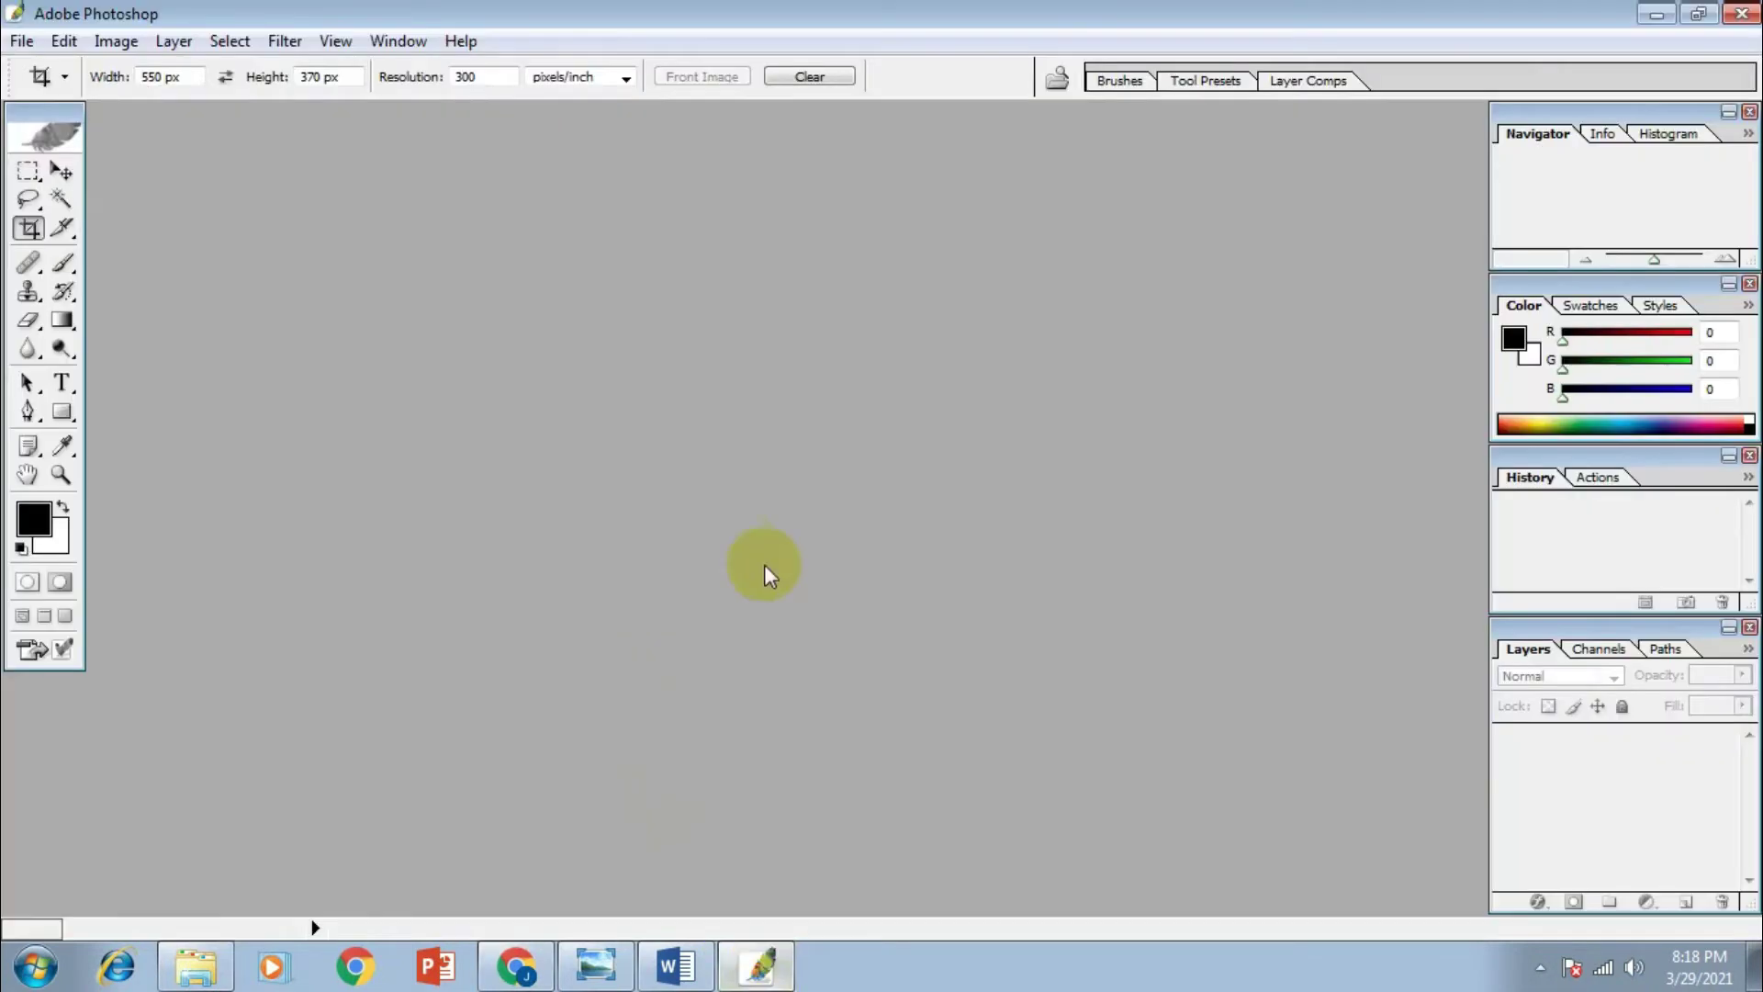
pyautogui.click(62, 172)
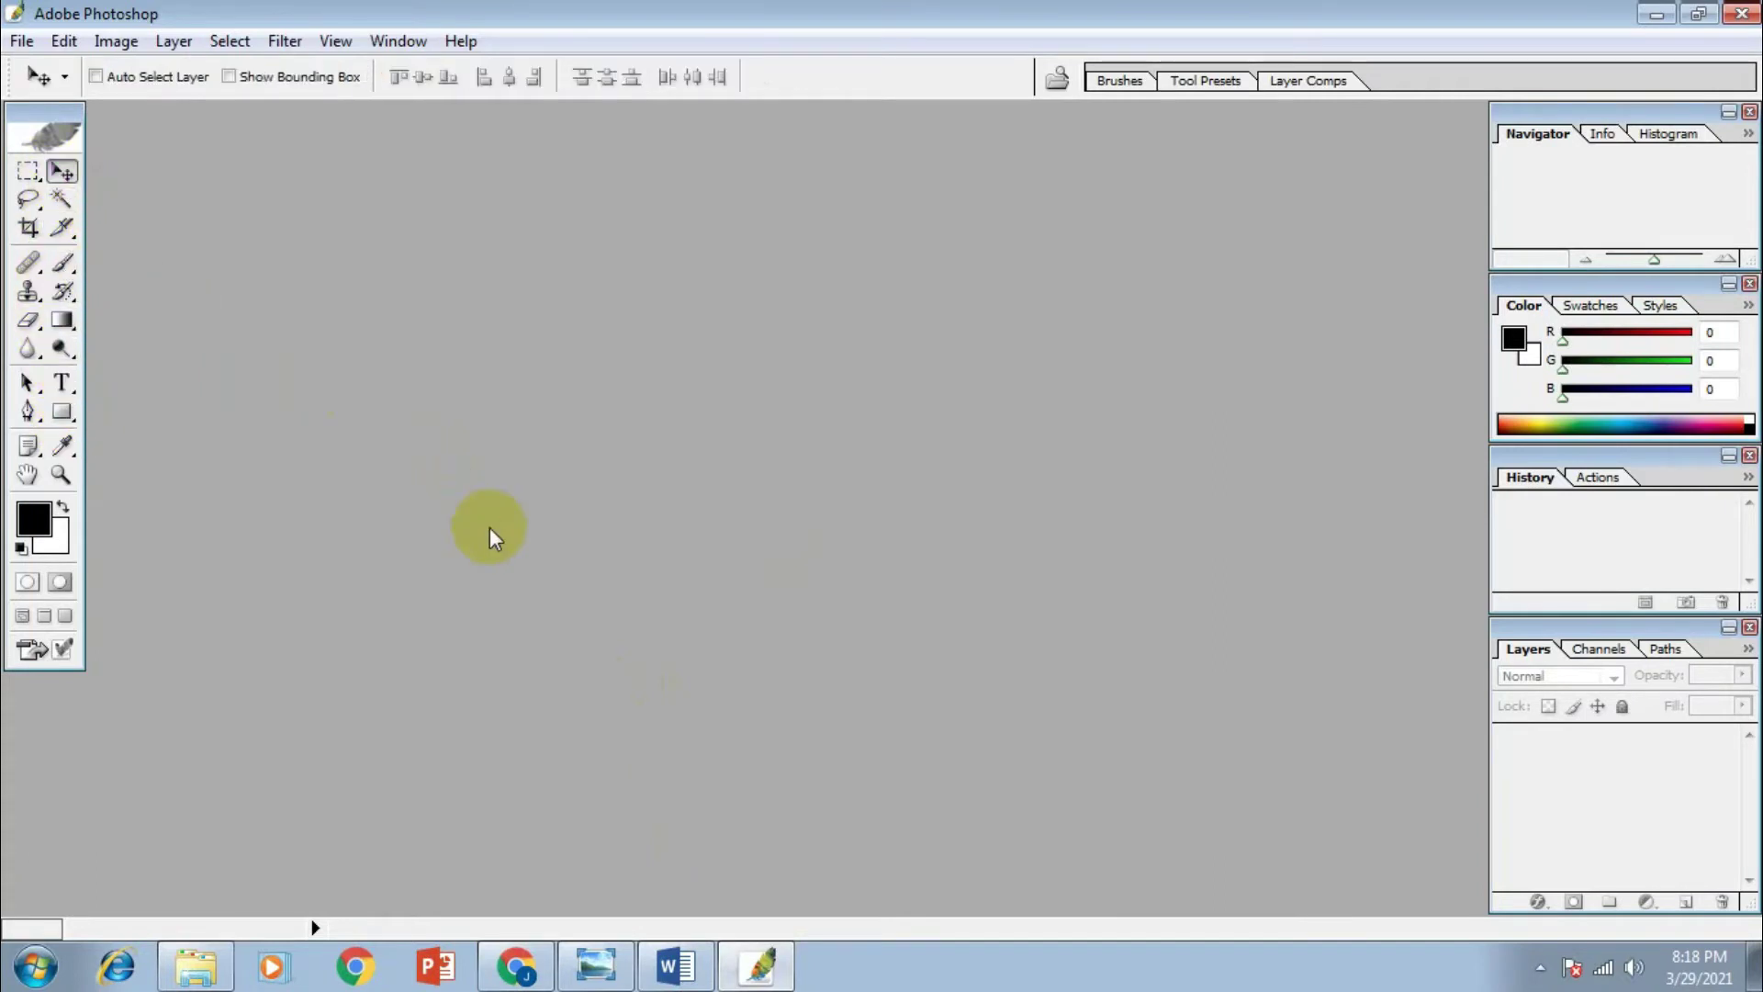
pyautogui.hotkey('ctrl', 'n')
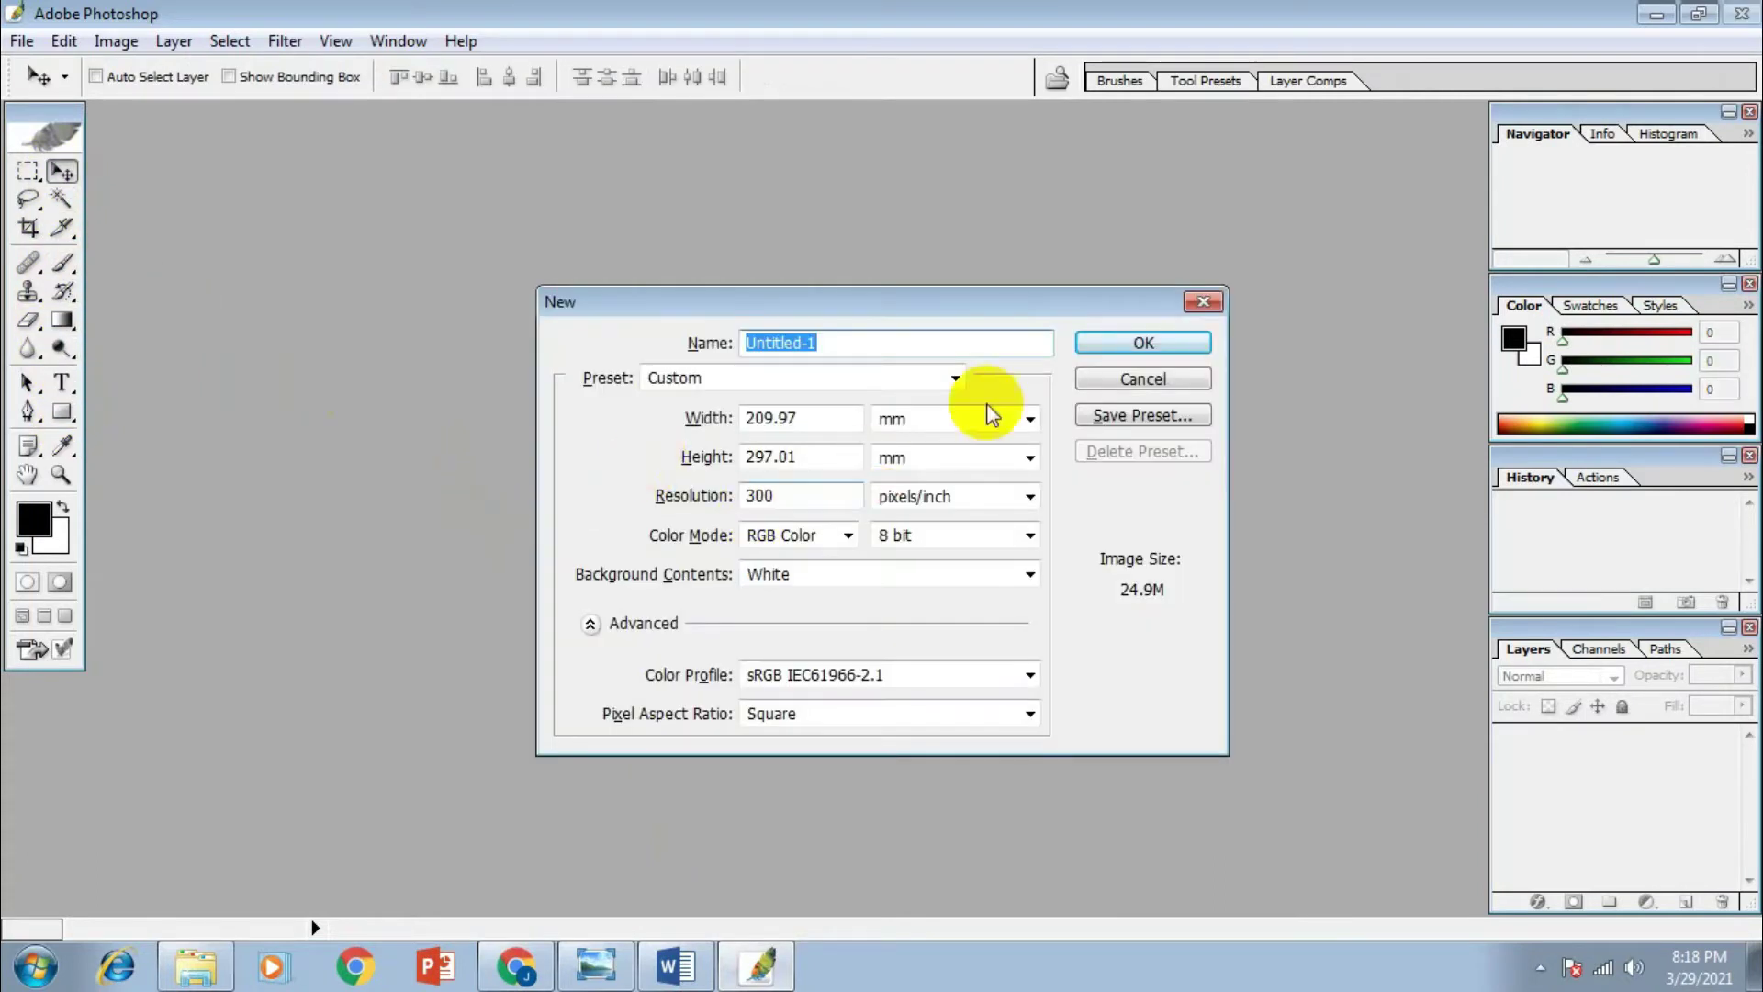
pyautogui.click(1159, 333)
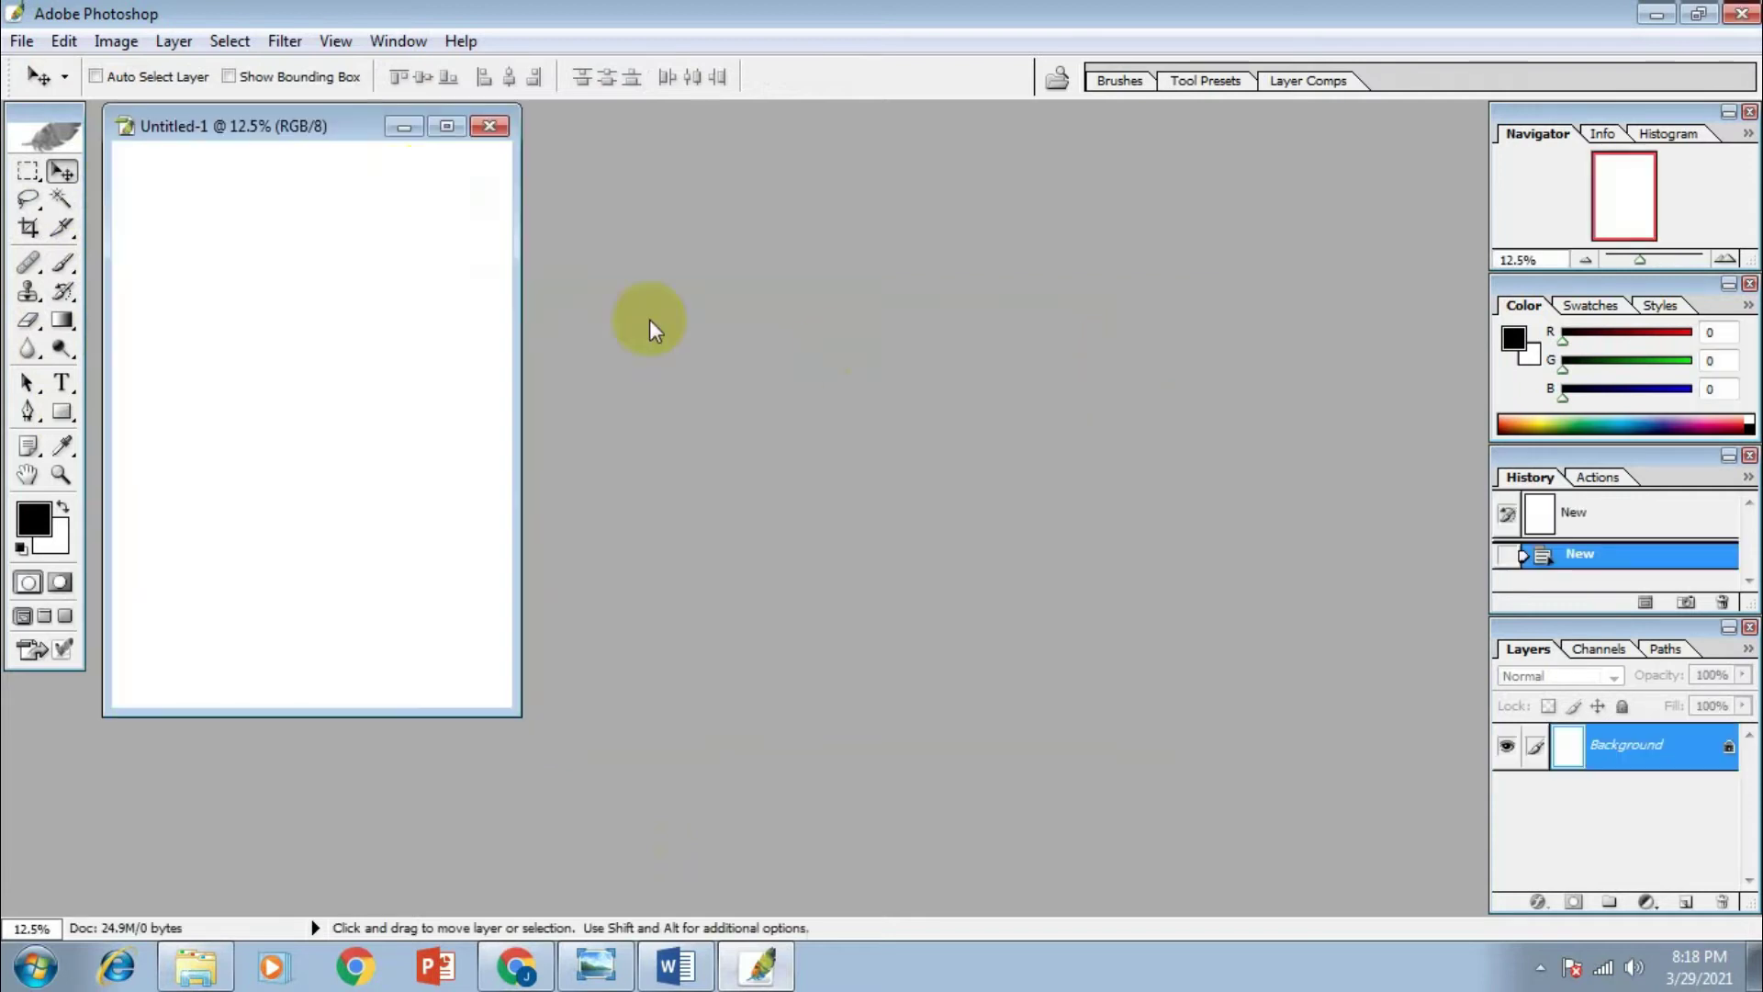
pyautogui.moveTo(335, 133); pyautogui.dragTo(776, 223)
pyautogui.hotkey('ctrl', '-')
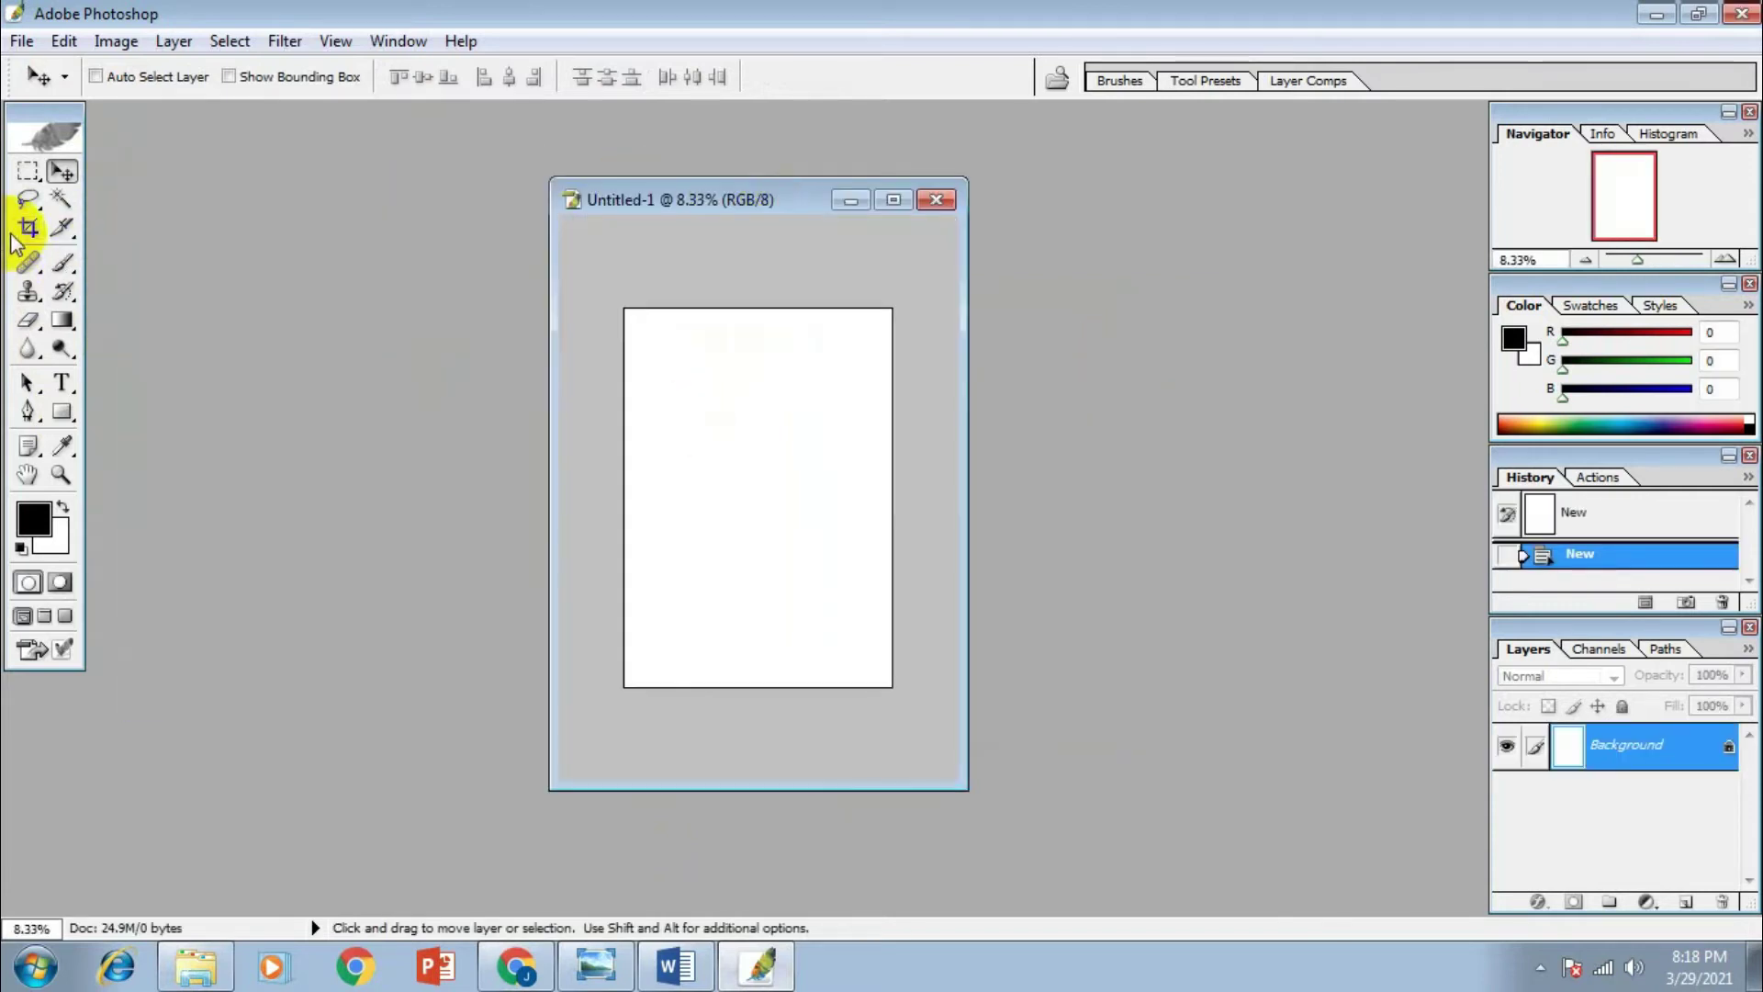
# Crop the blank document to 550 x 370 px at 300 pixels/inch and maximize its window
pyautogui.click(26, 228)
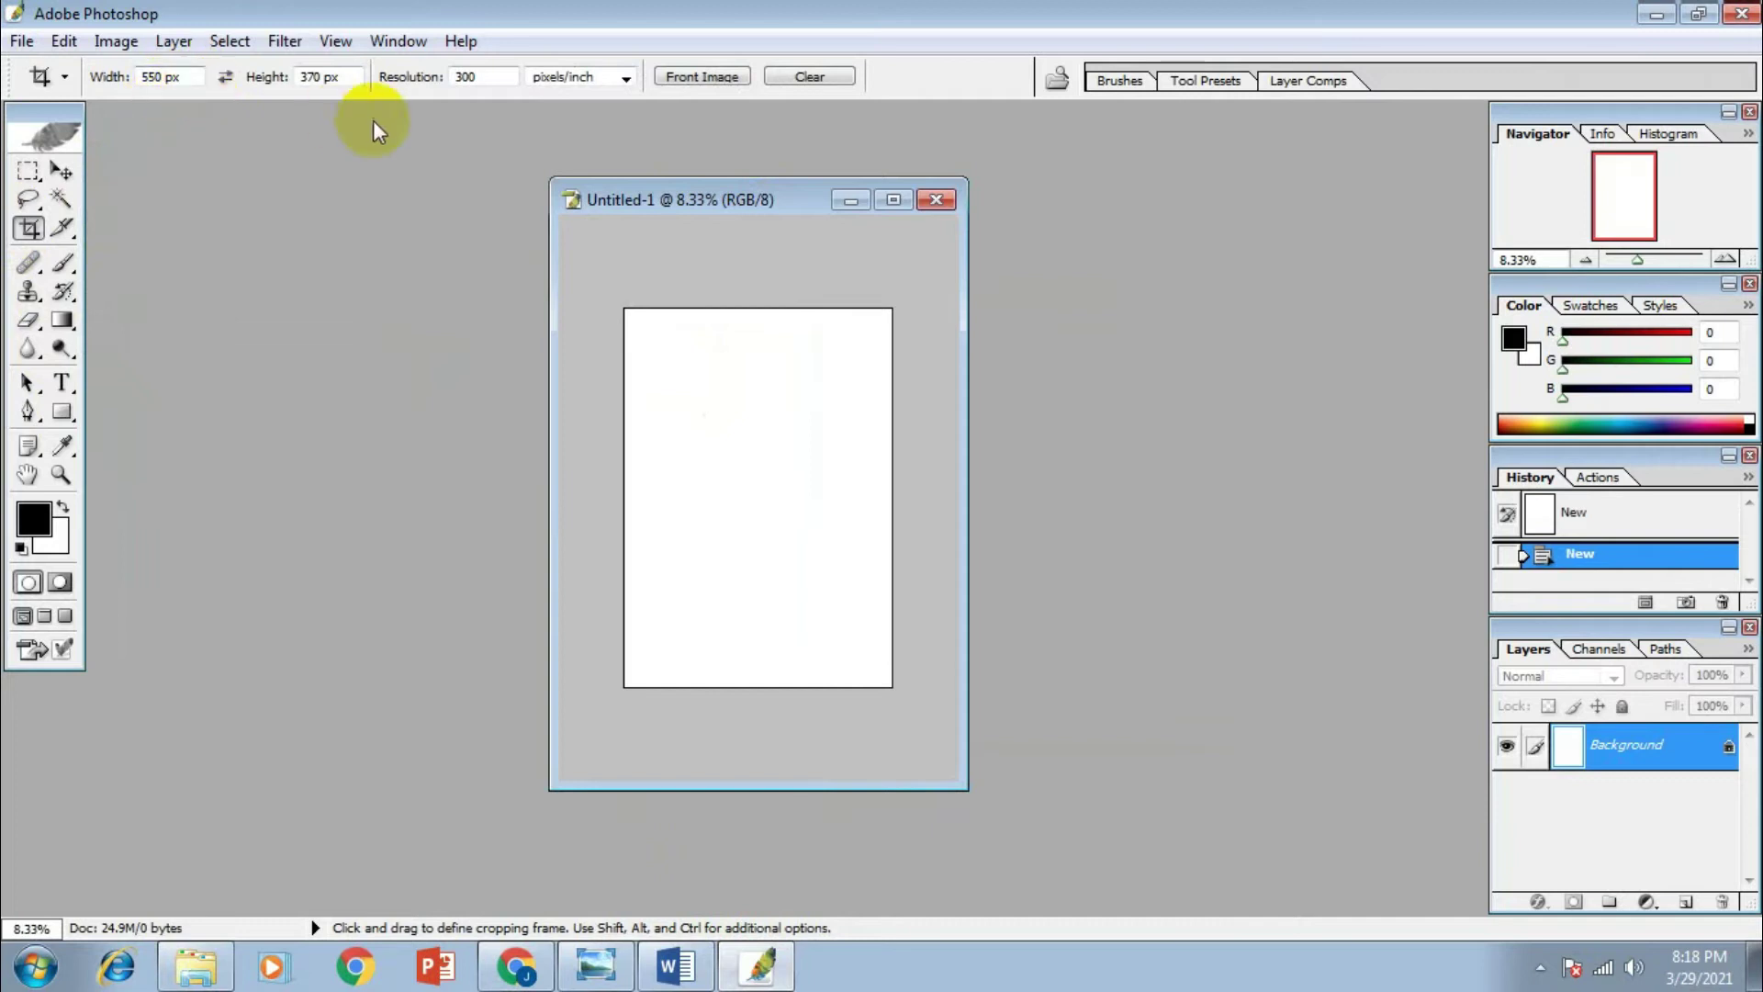
pyautogui.moveTo(624, 308)
pyautogui.mouseDown()
pyautogui.moveTo(877, 539)
pyautogui.moveTo(891, 488)
pyautogui.mouseUp()
pyautogui.doubleClick(693, 425)
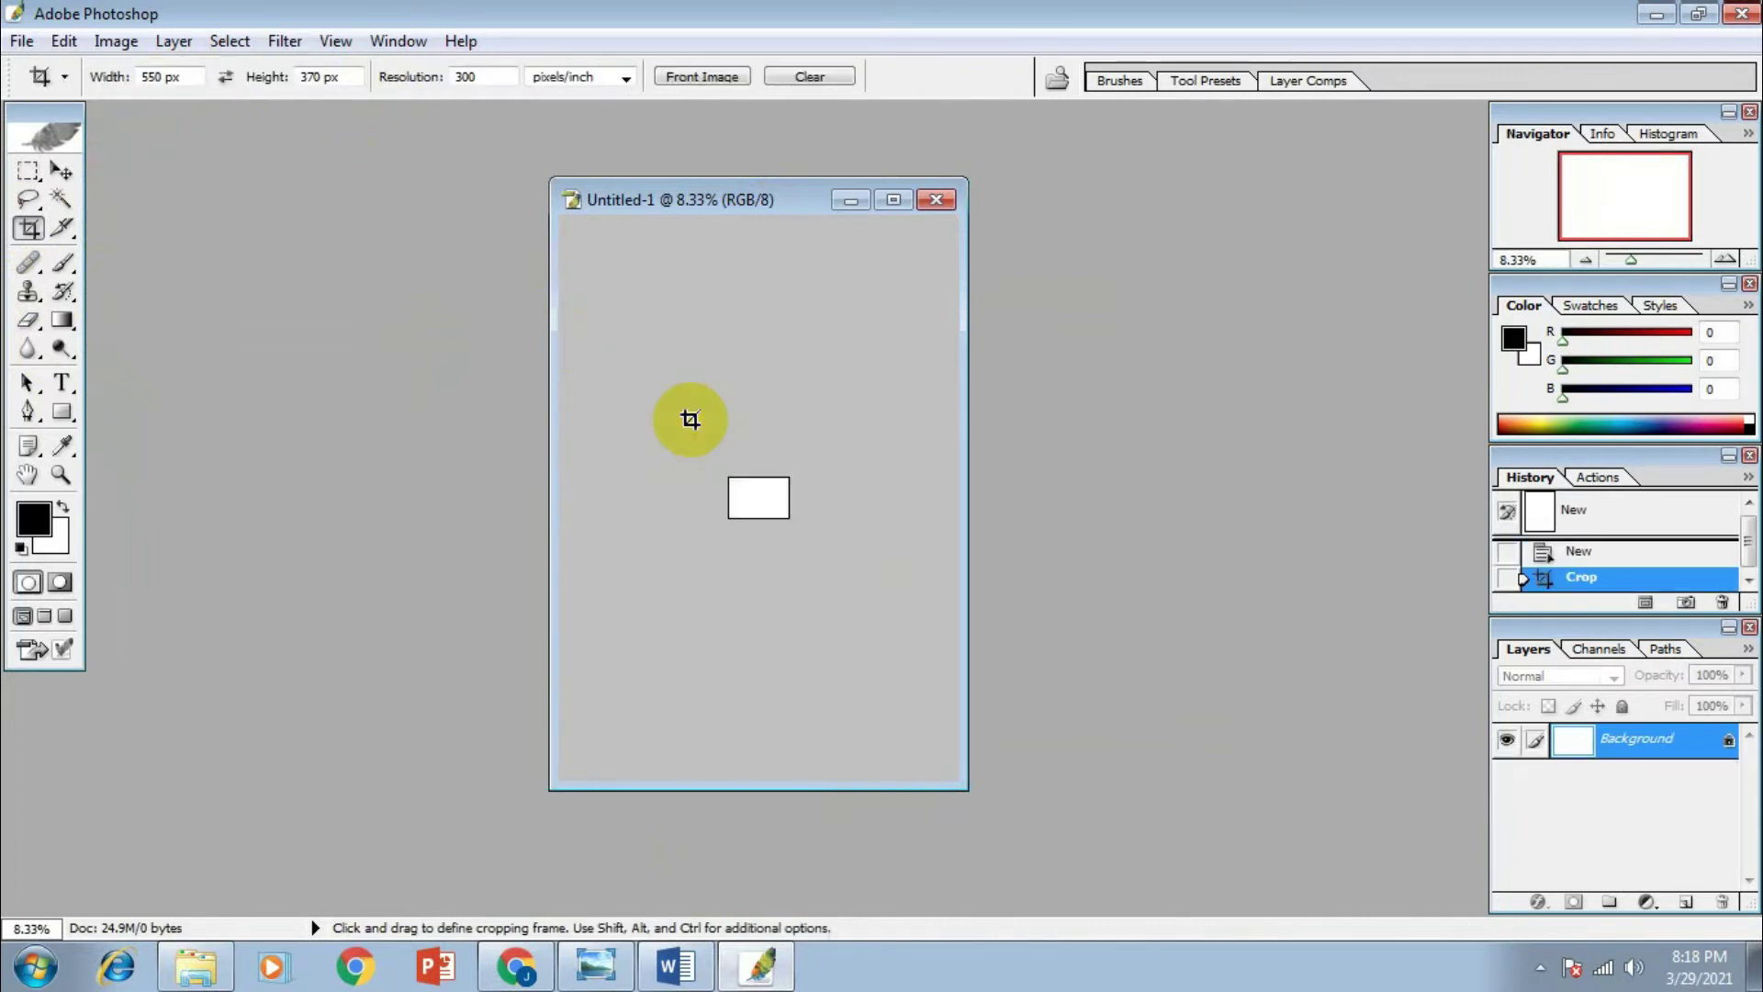
pyautogui.click(893, 200)
pyautogui.press('z')
pyautogui.click(1129, 602)
pyautogui.click(1084, 587)
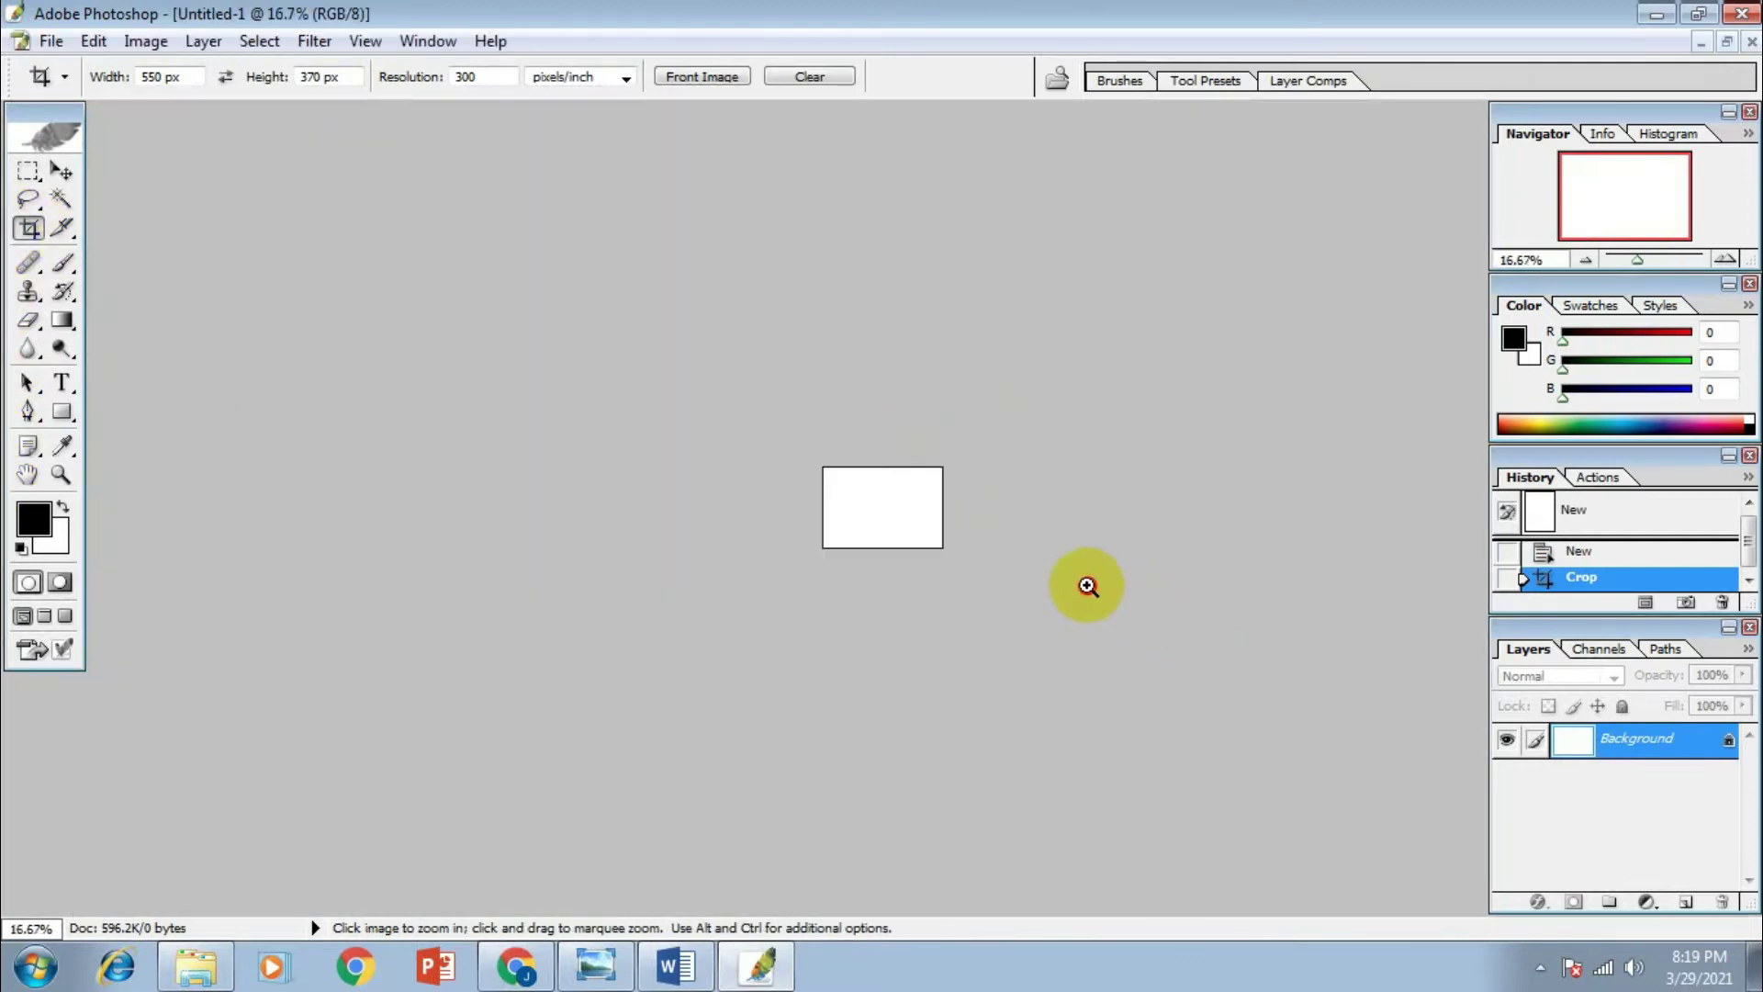
pyautogui.click(1097, 573)
pyautogui.click(1116, 557)
pyautogui.click(1121, 555)
pyautogui.click(1120, 556)
pyautogui.click(1093, 515)
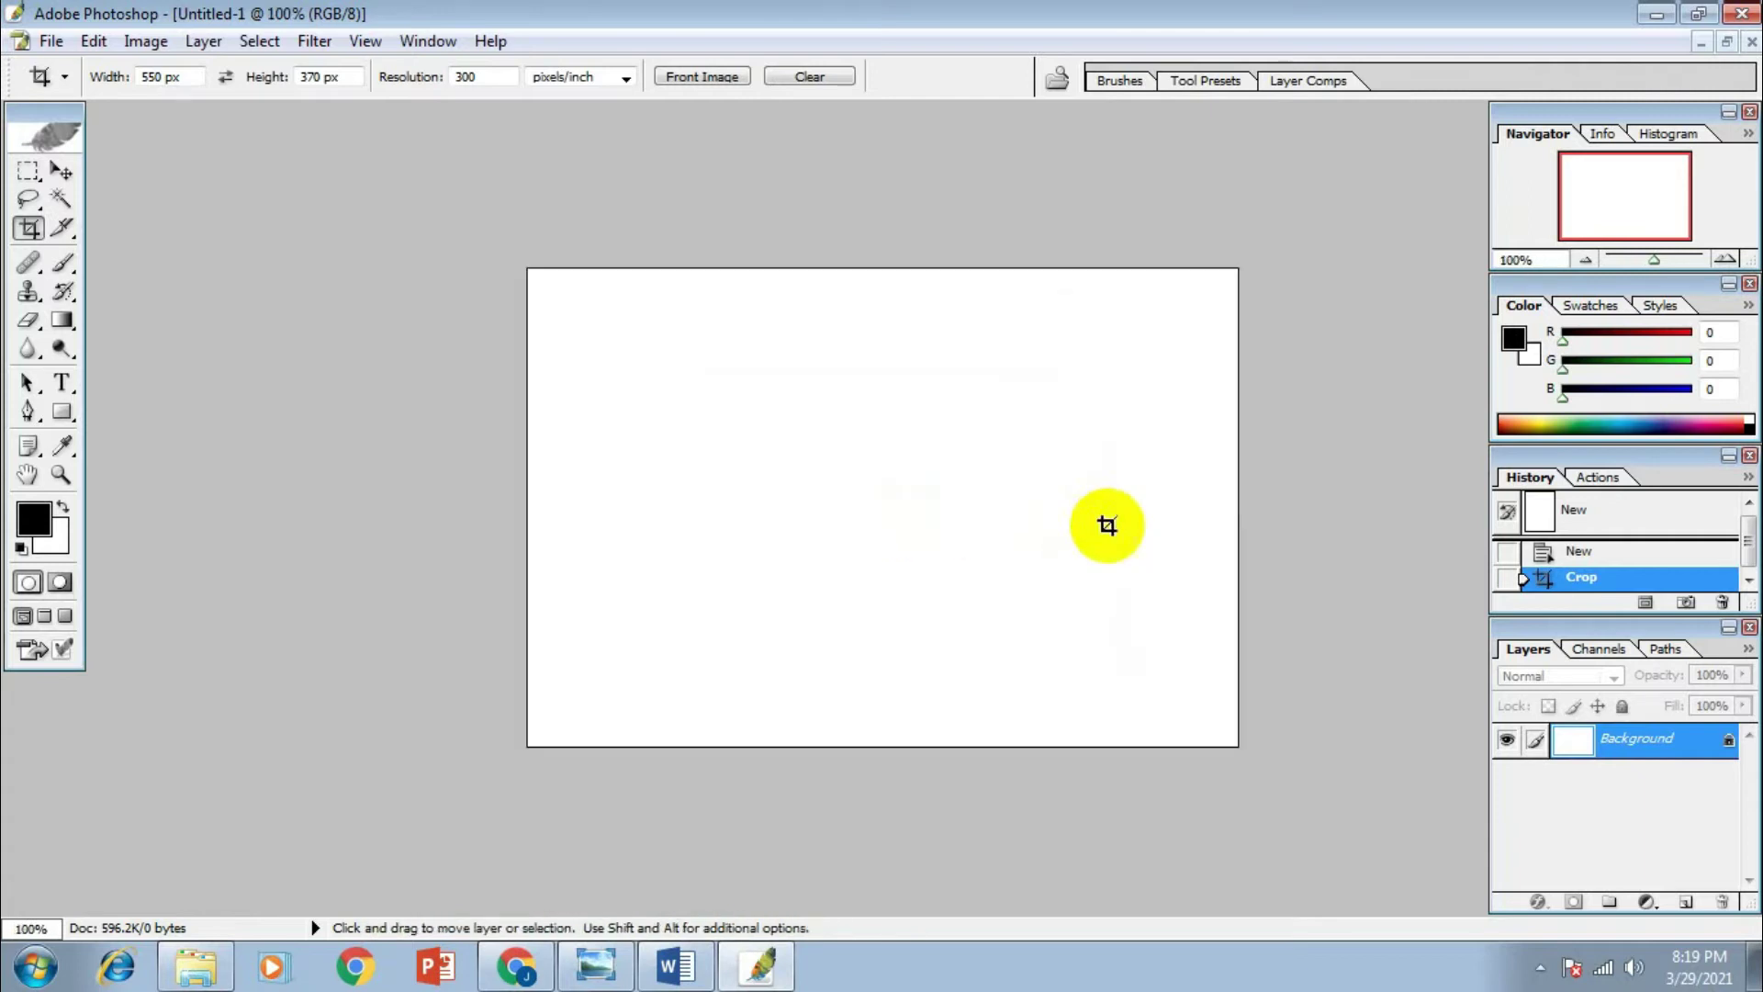
# Save the document in JPEG format as "Data Untitled-1" in the usa folder
pyautogui.click(50, 41)
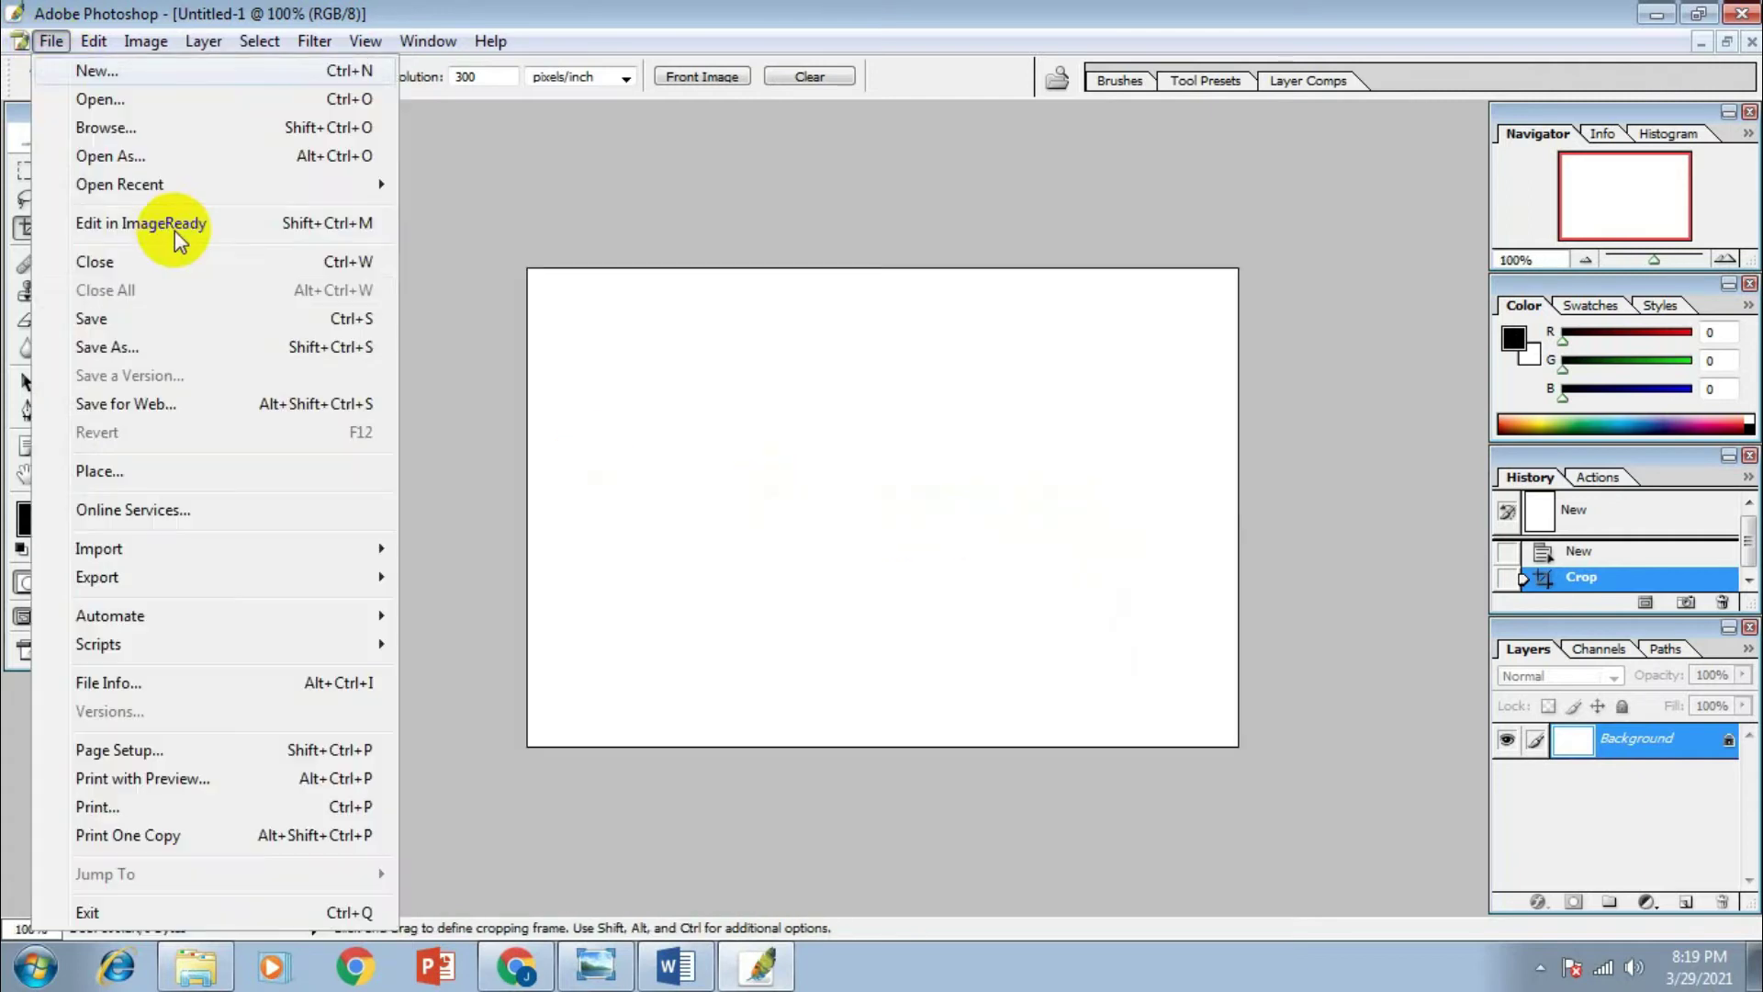
pyautogui.click(207, 348)
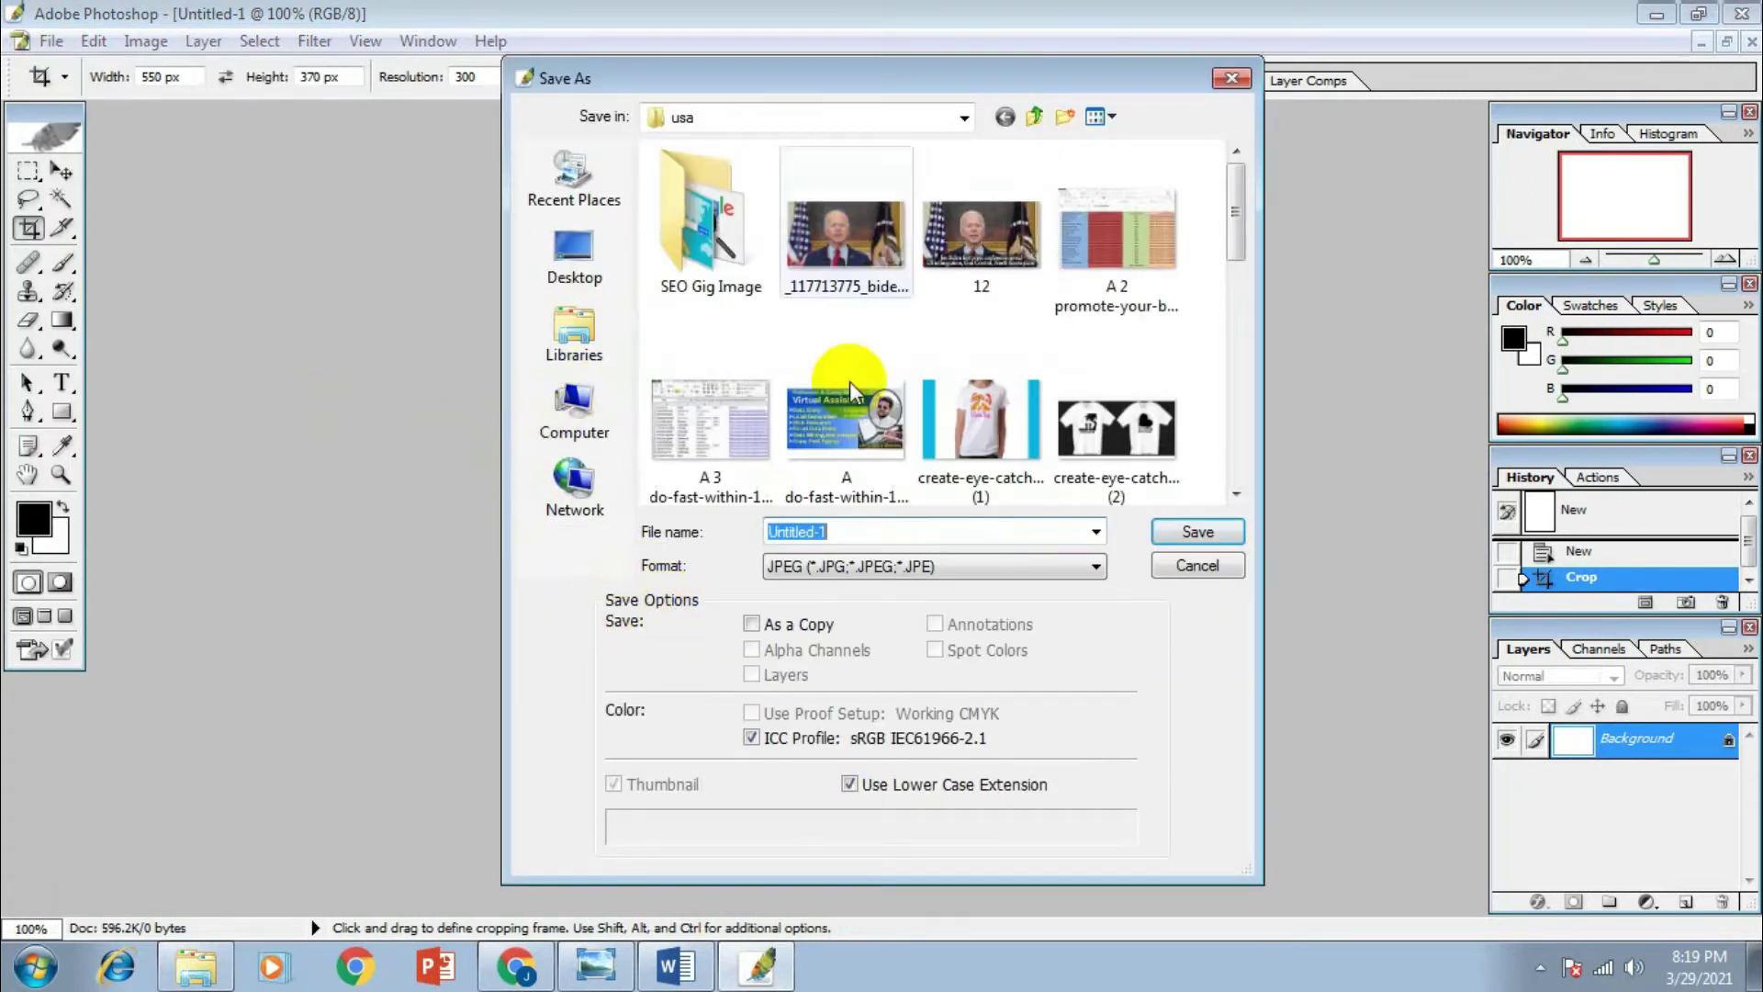
pyautogui.click(903, 567)
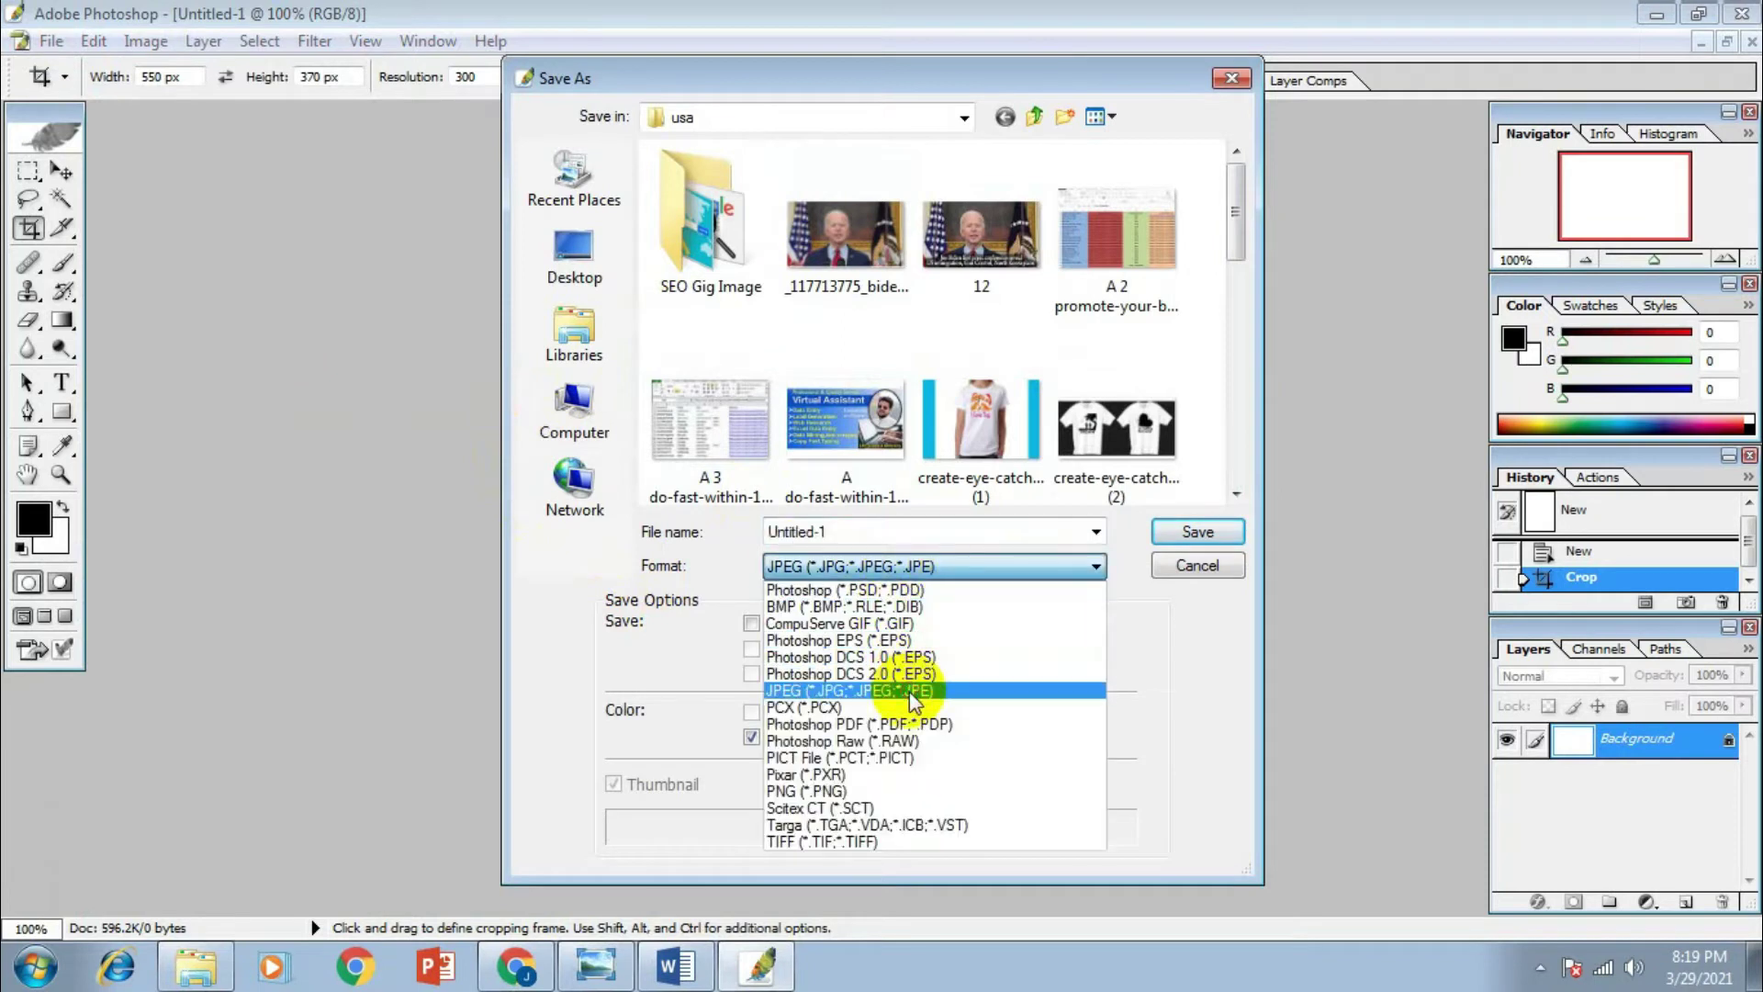
pyautogui.click(909, 669)
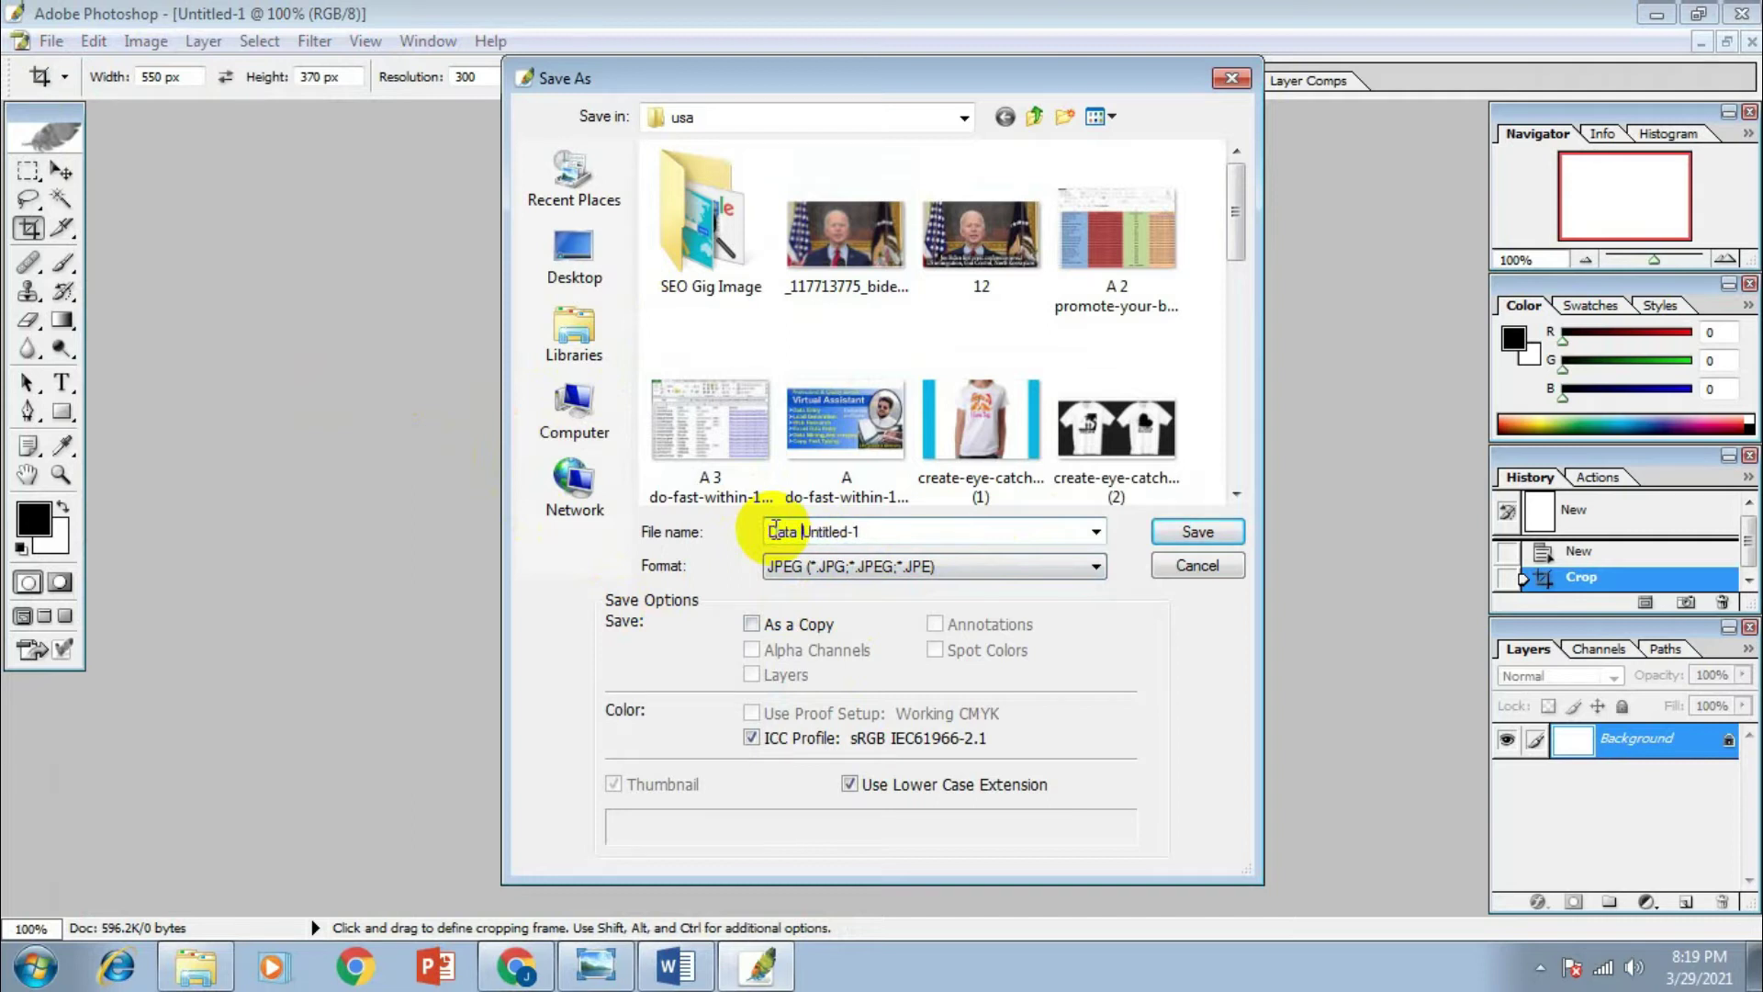
pyautogui.click(1183, 532)
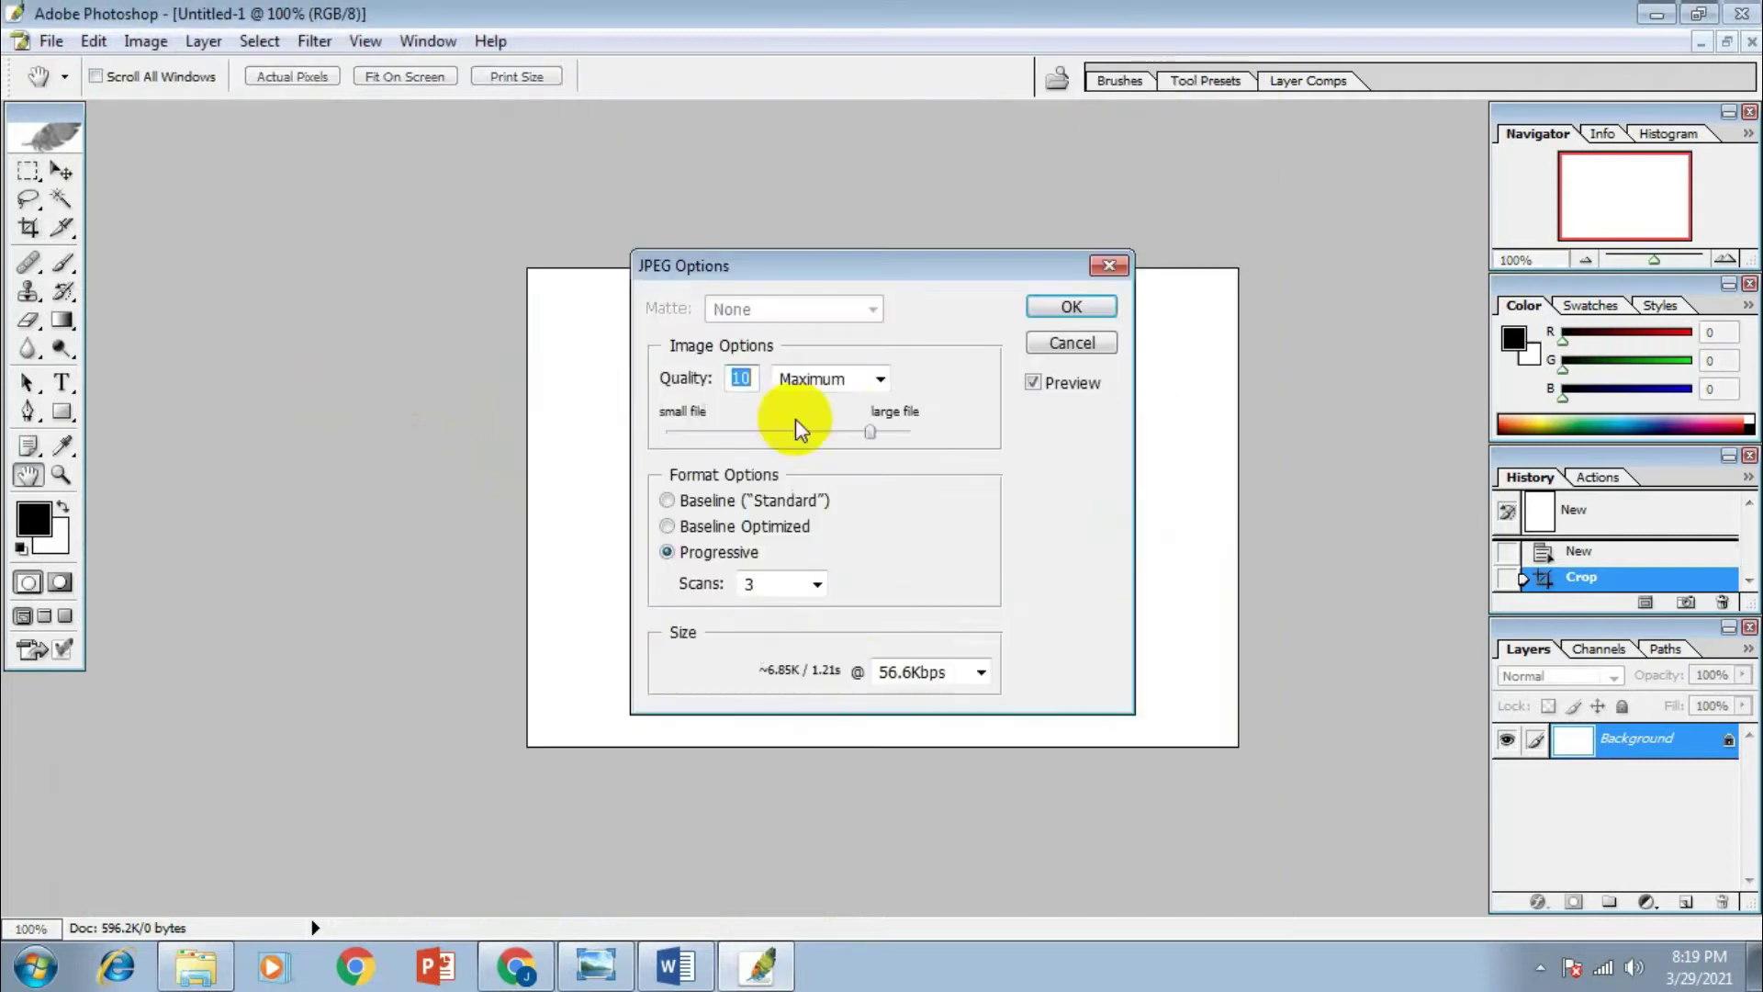
# Set the JPEG options to Maximum quality 10 with the Baseline ("Standard") format and complete the save
pyautogui.click(891, 379)
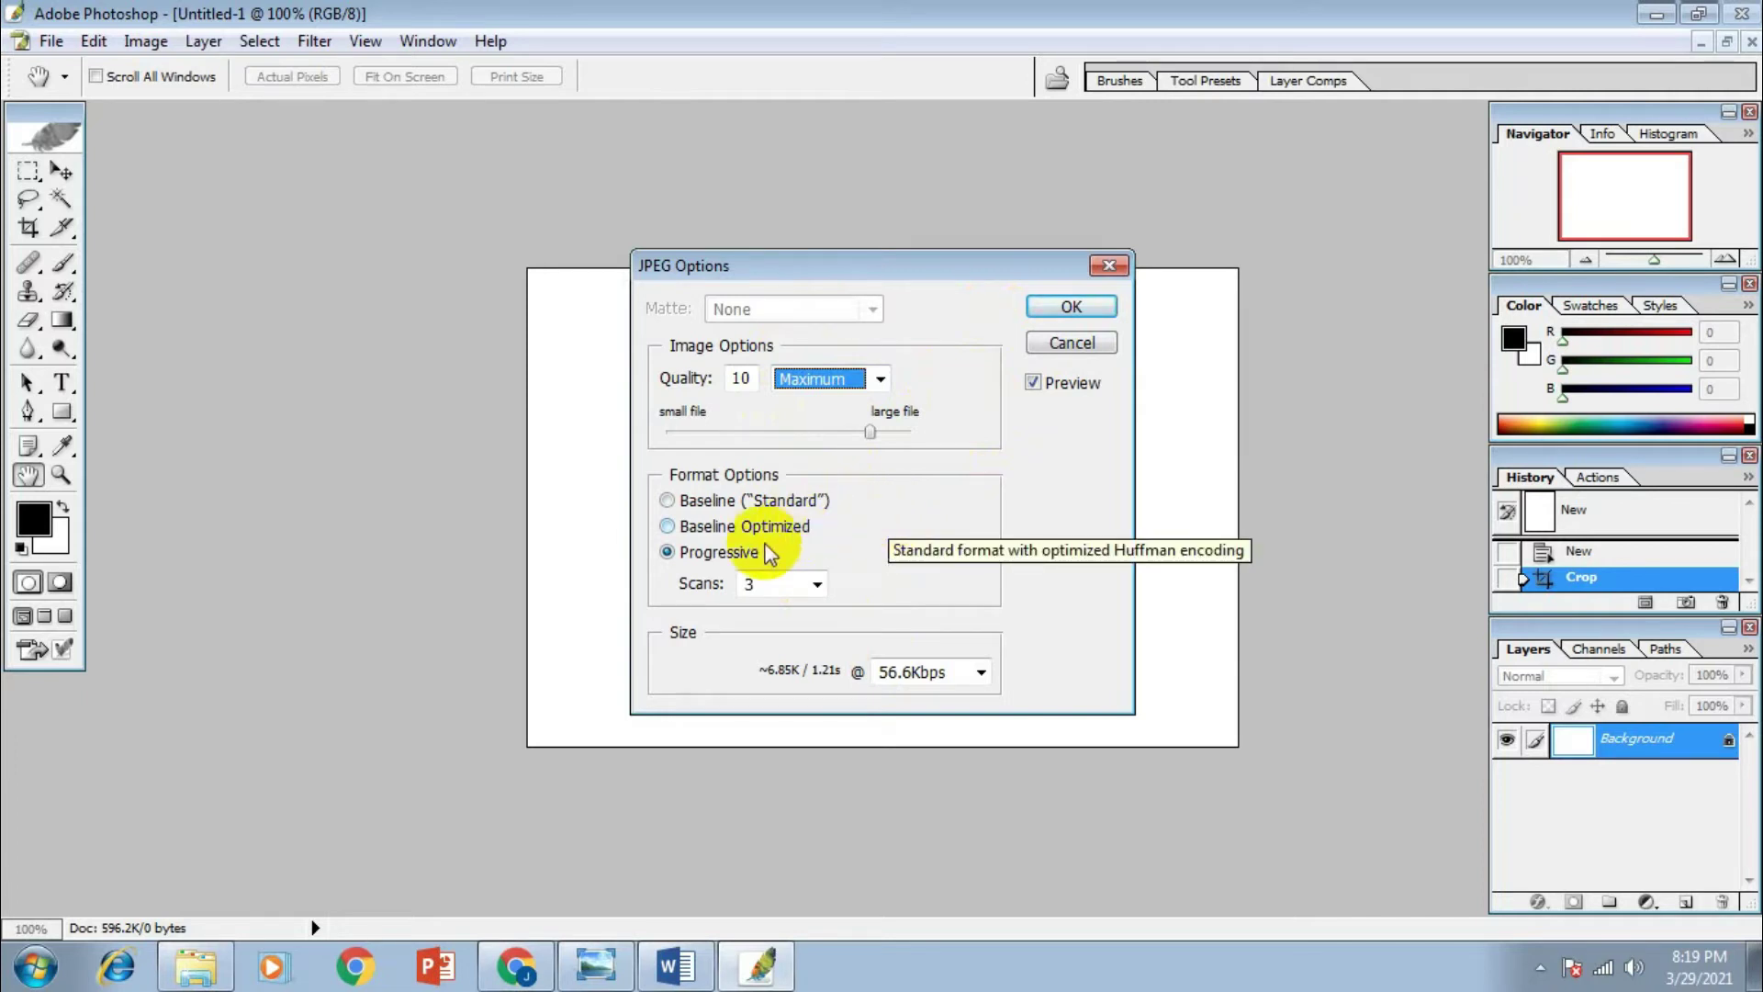
pyautogui.click(668, 525)
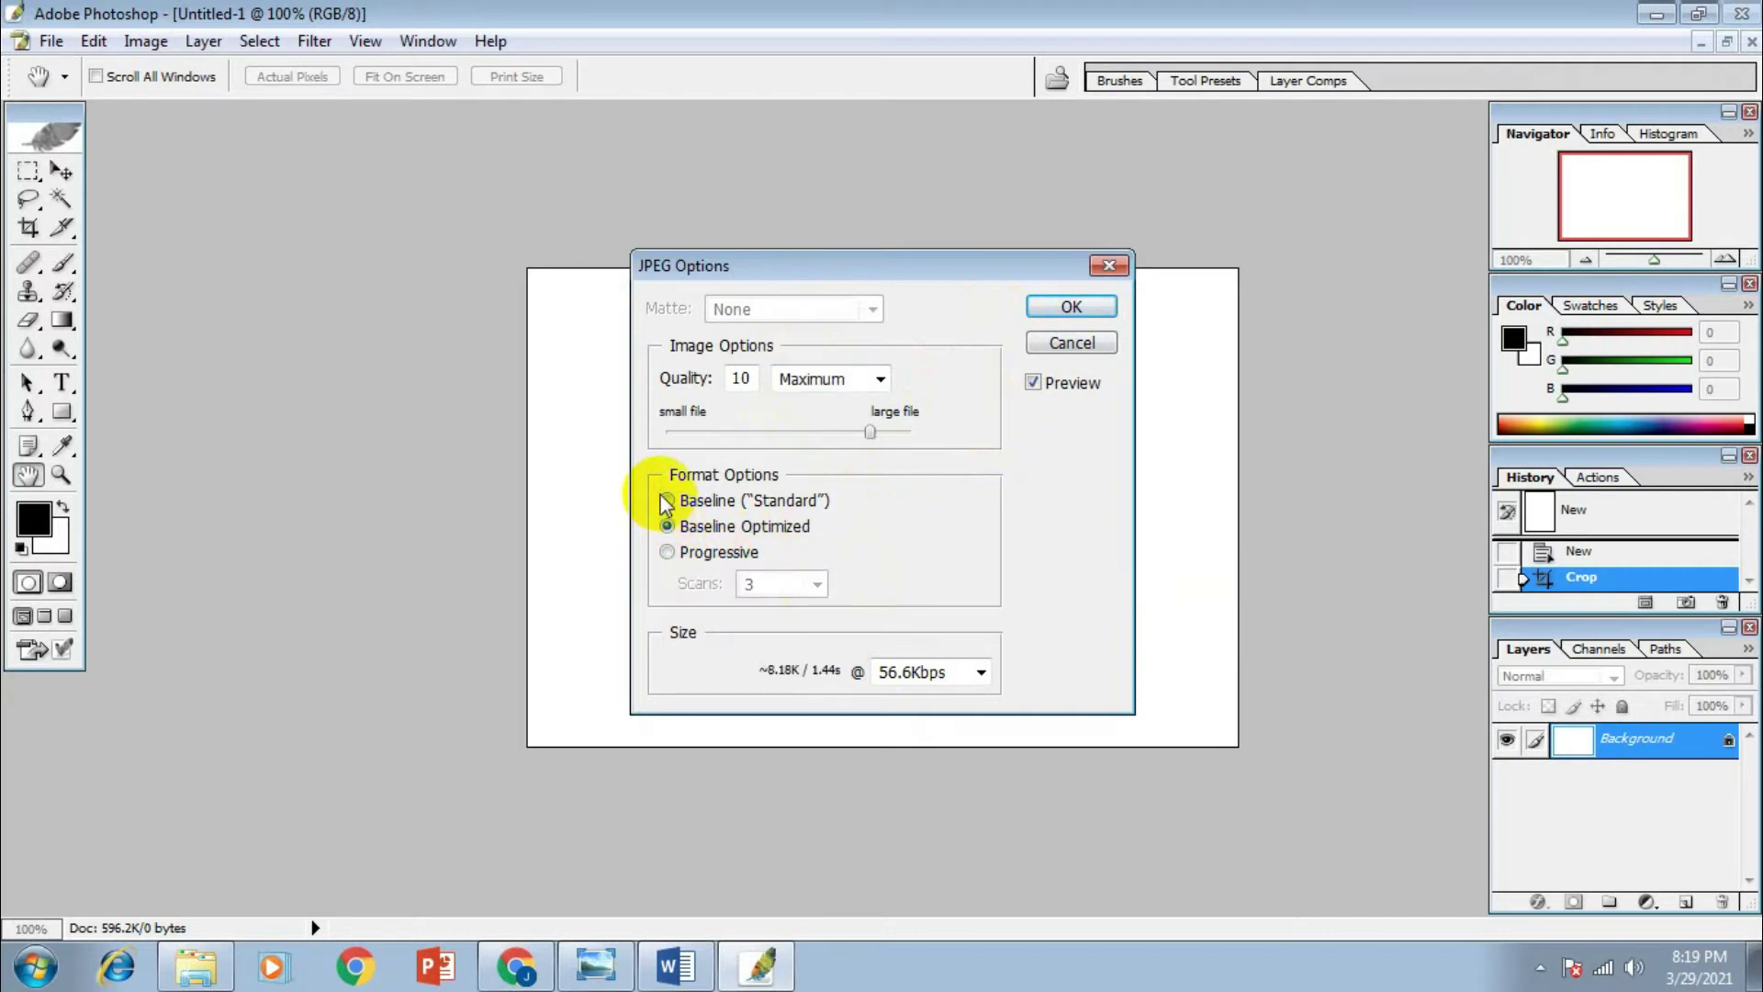
pyautogui.click(666, 501)
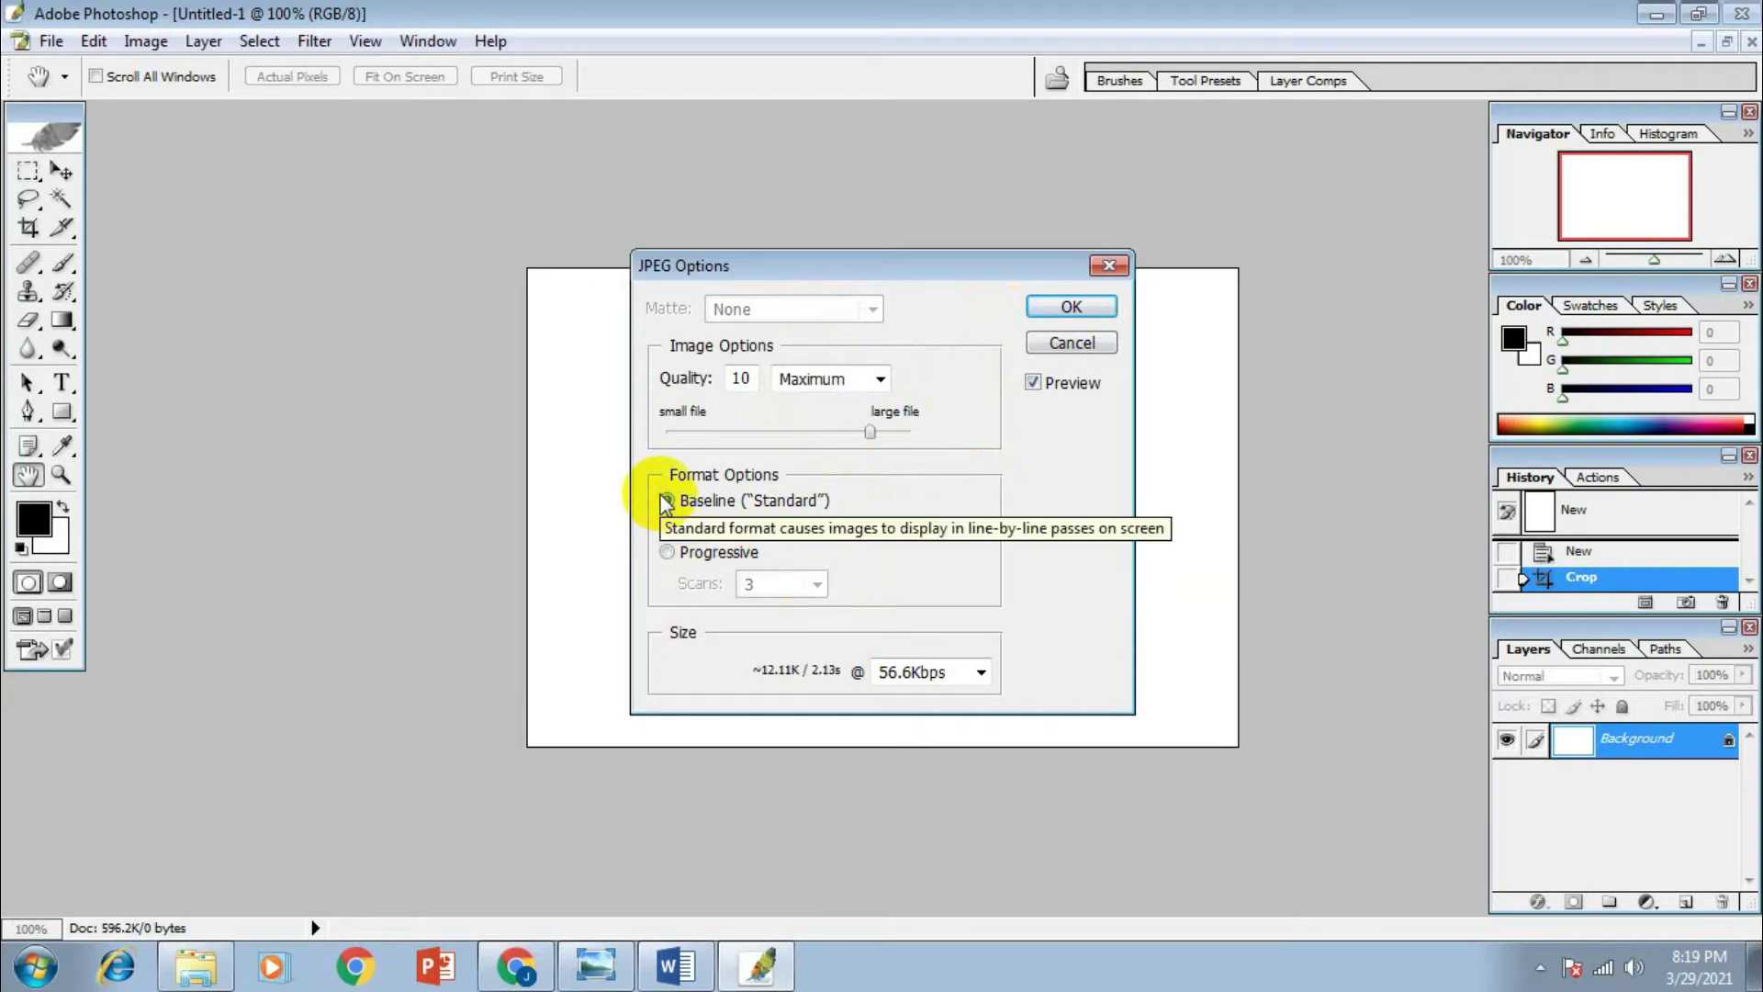
pyautogui.click(667, 525)
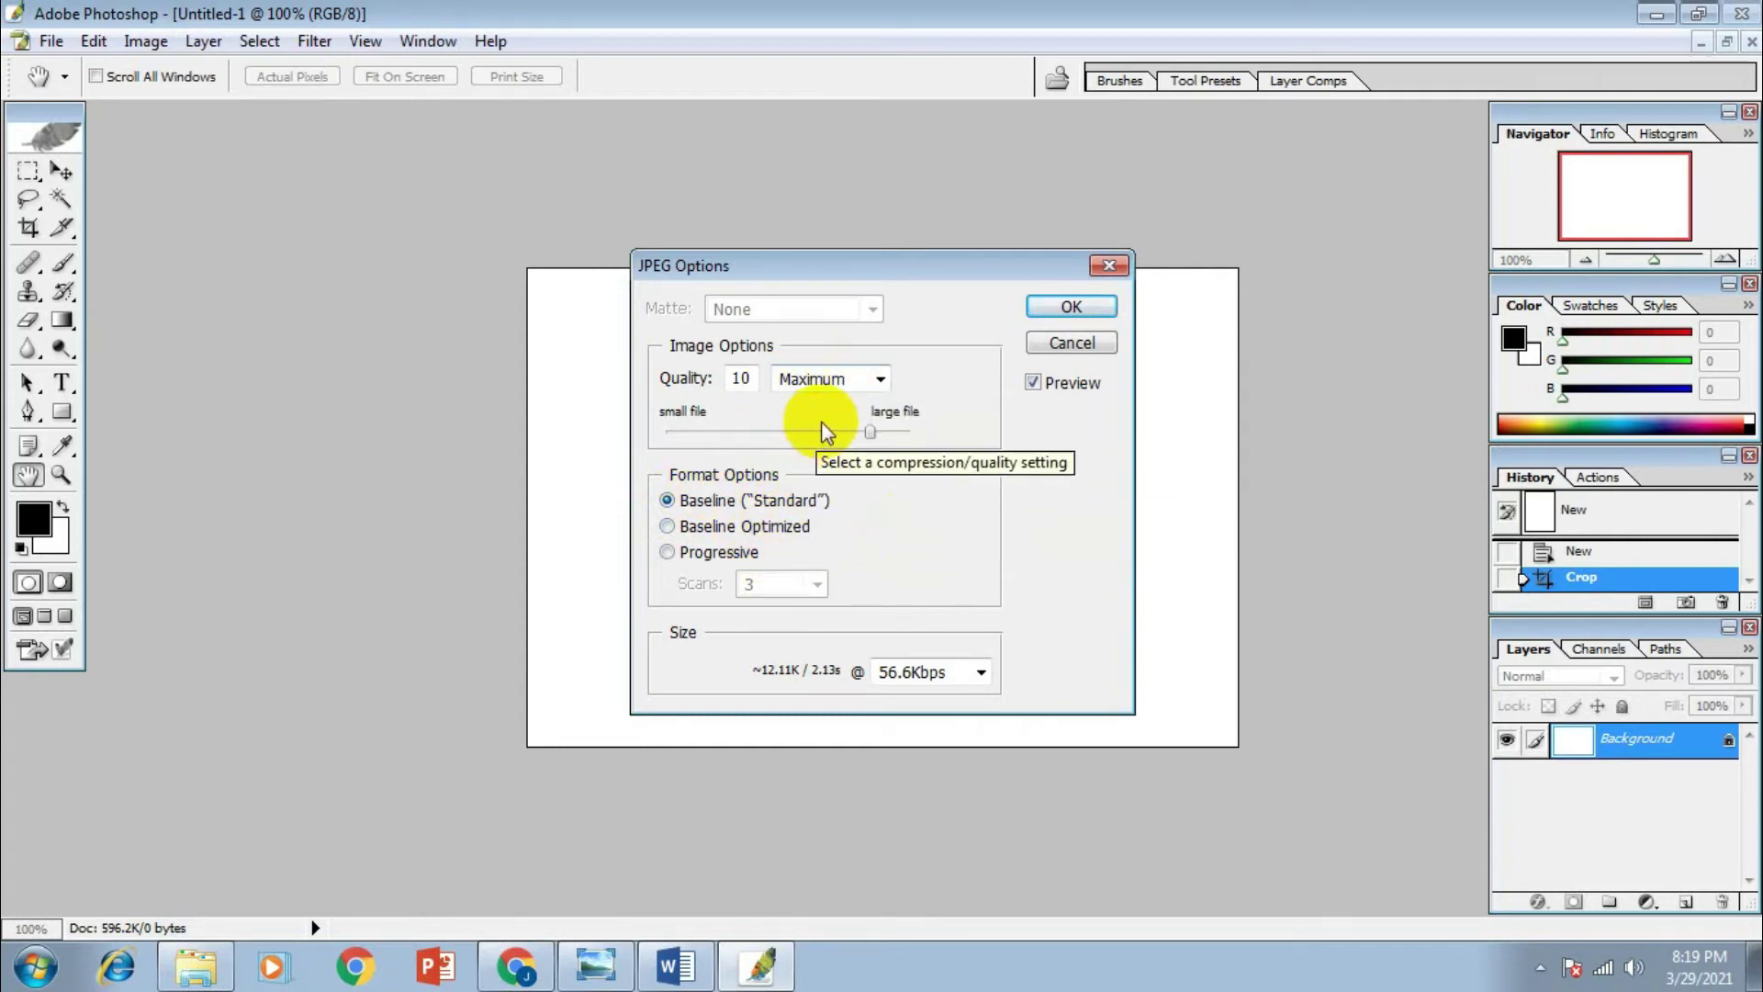
pyautogui.click(817, 377)
pyautogui.click(785, 444)
pyautogui.click(879, 379)
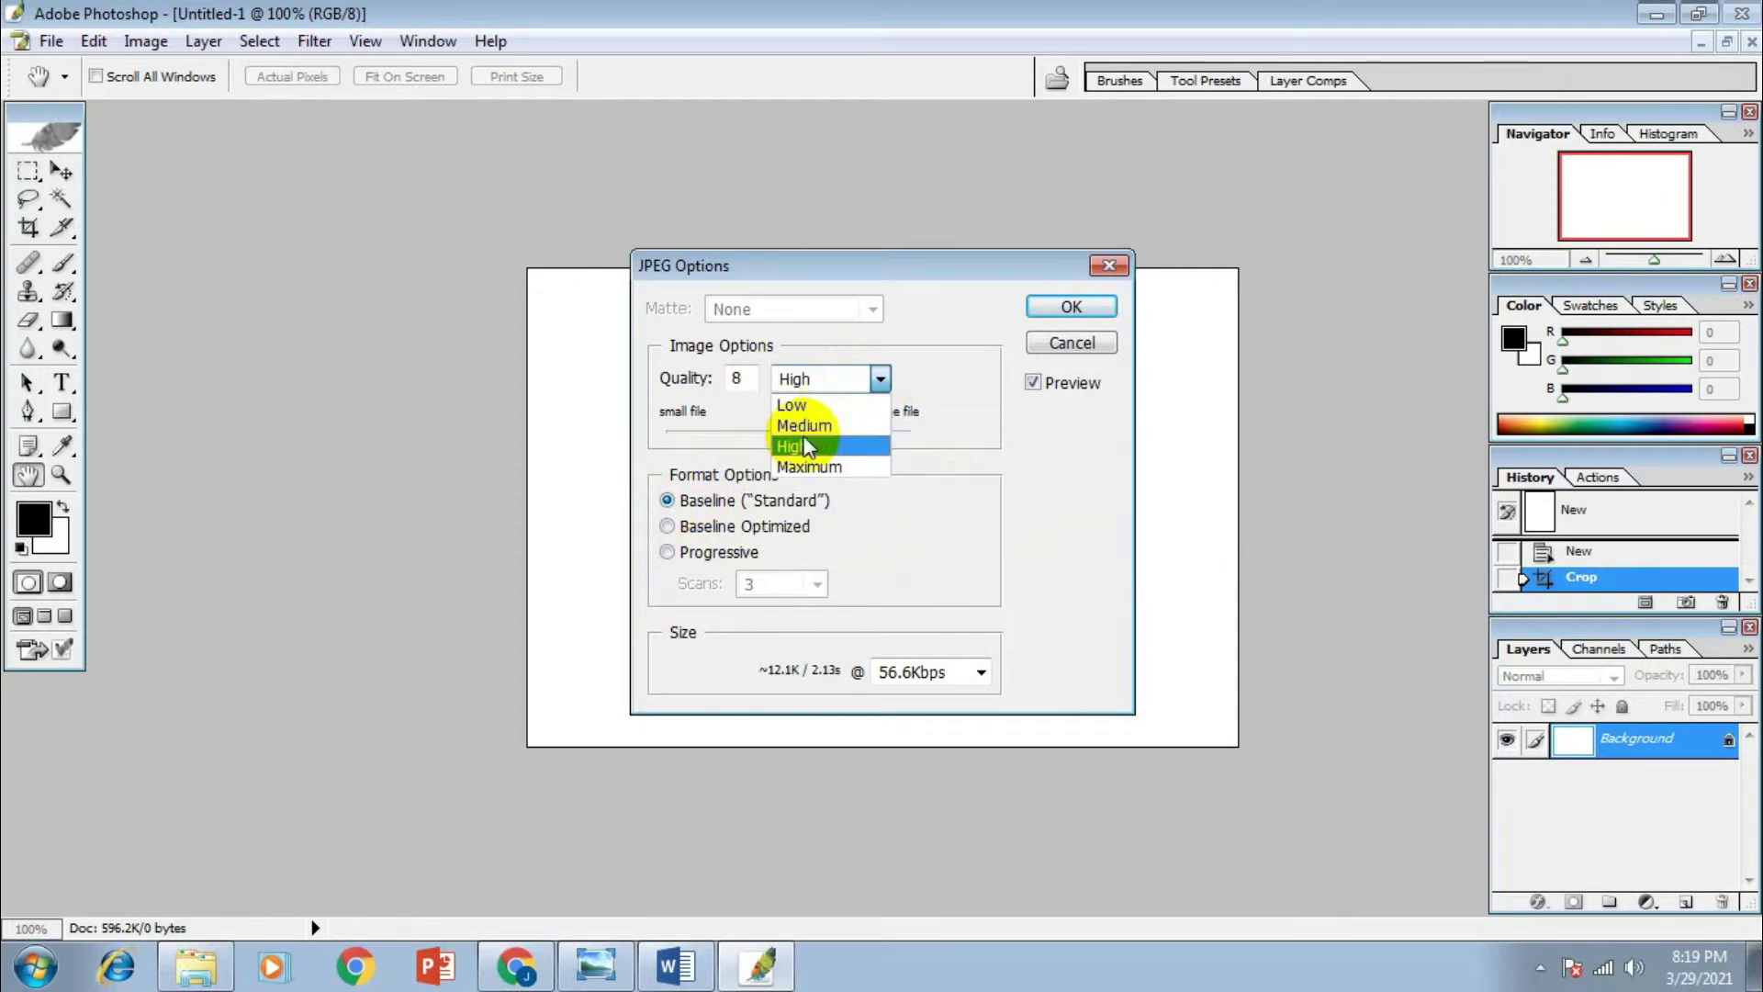
pyautogui.click(803, 465)
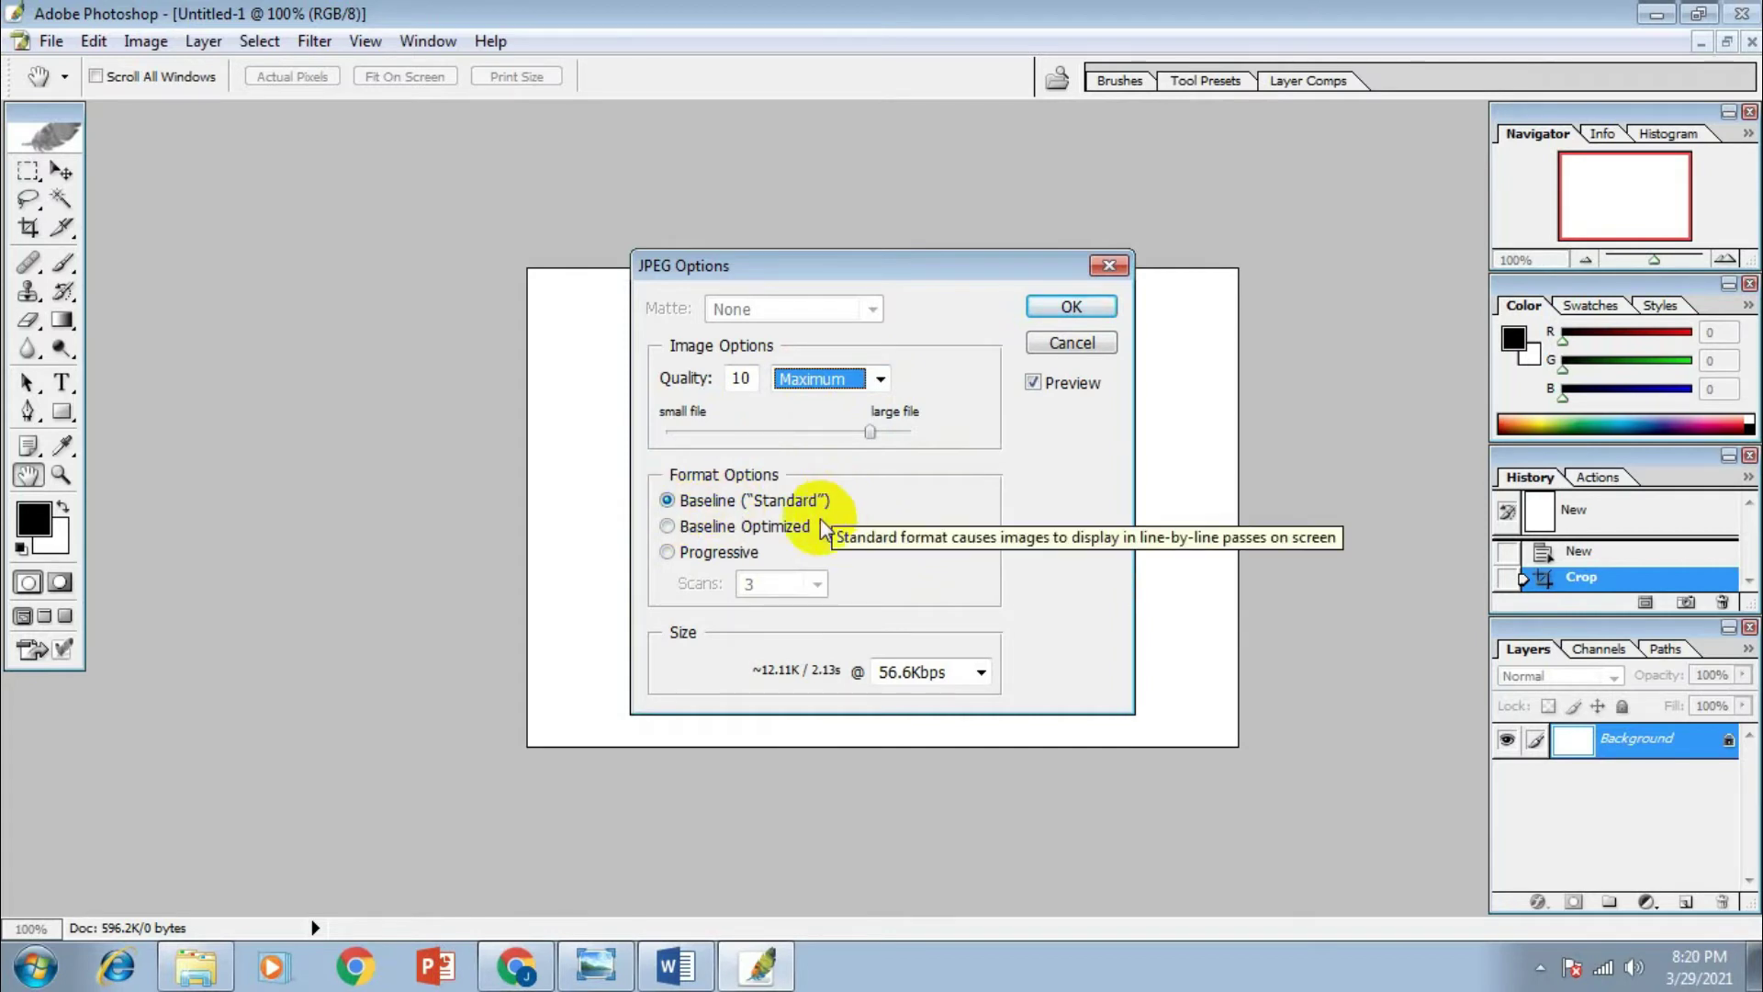
pyautogui.click(1084, 312)
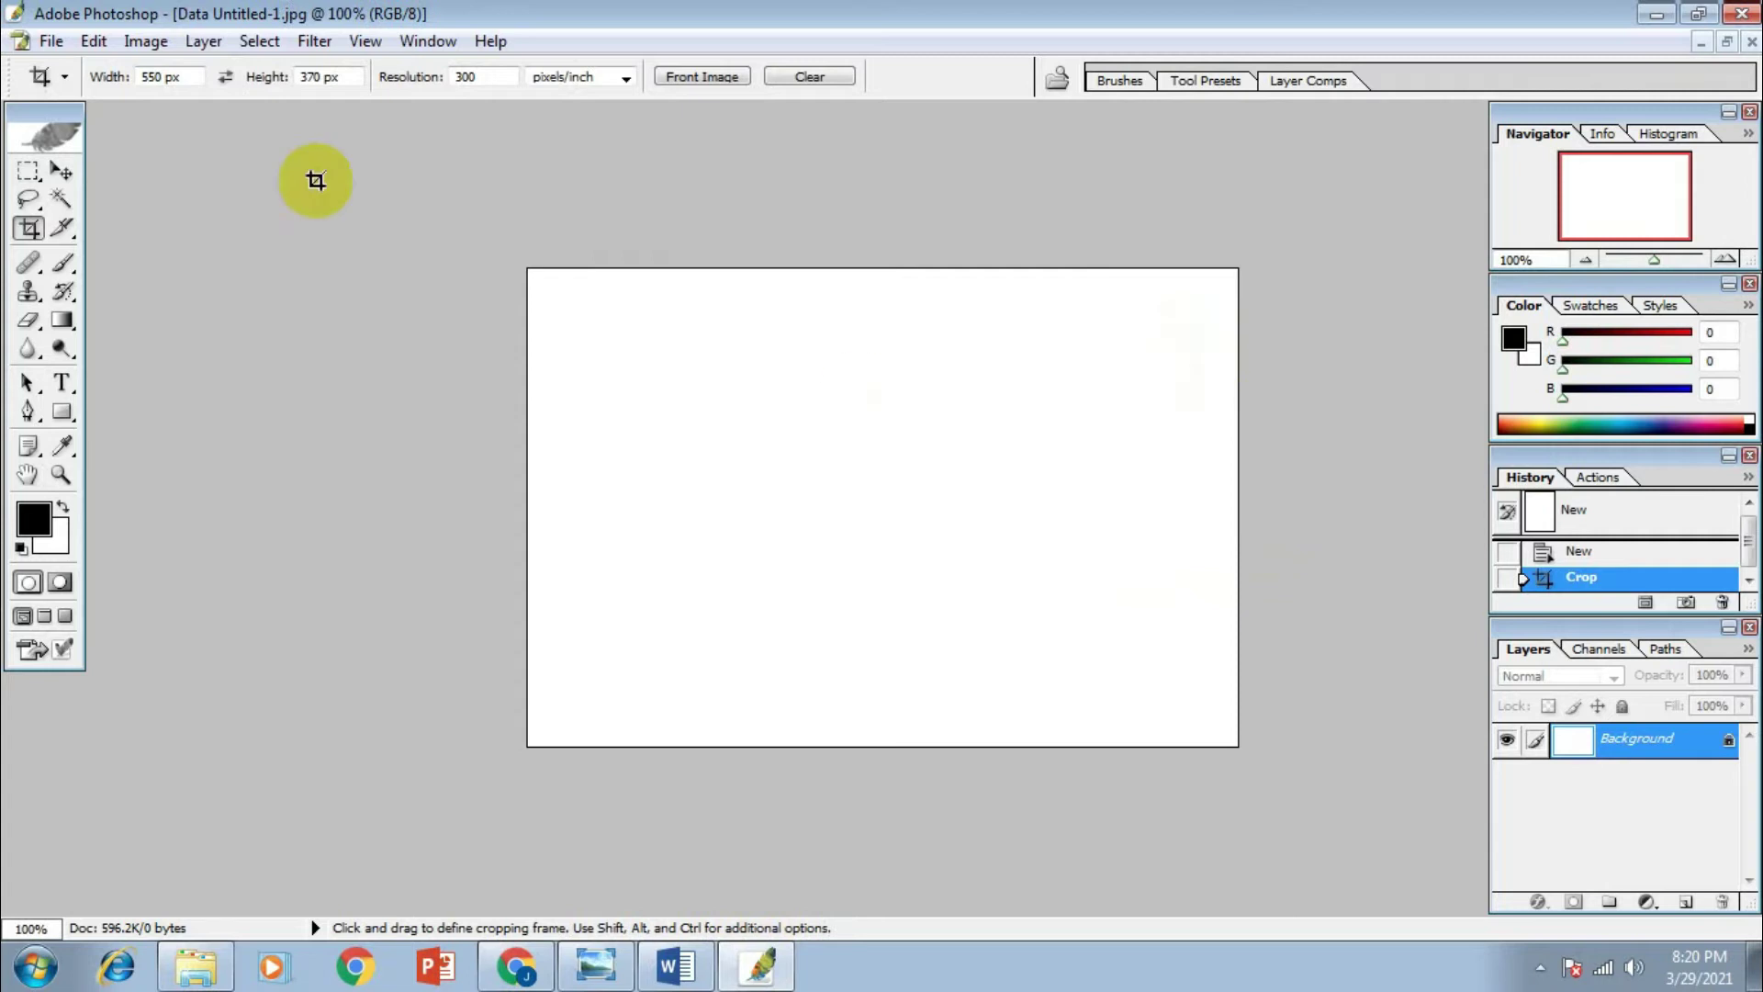
# Activate the Move tool, try the screen modes and return the document to a maximized window at 100% zoom
pyautogui.click(61, 171)
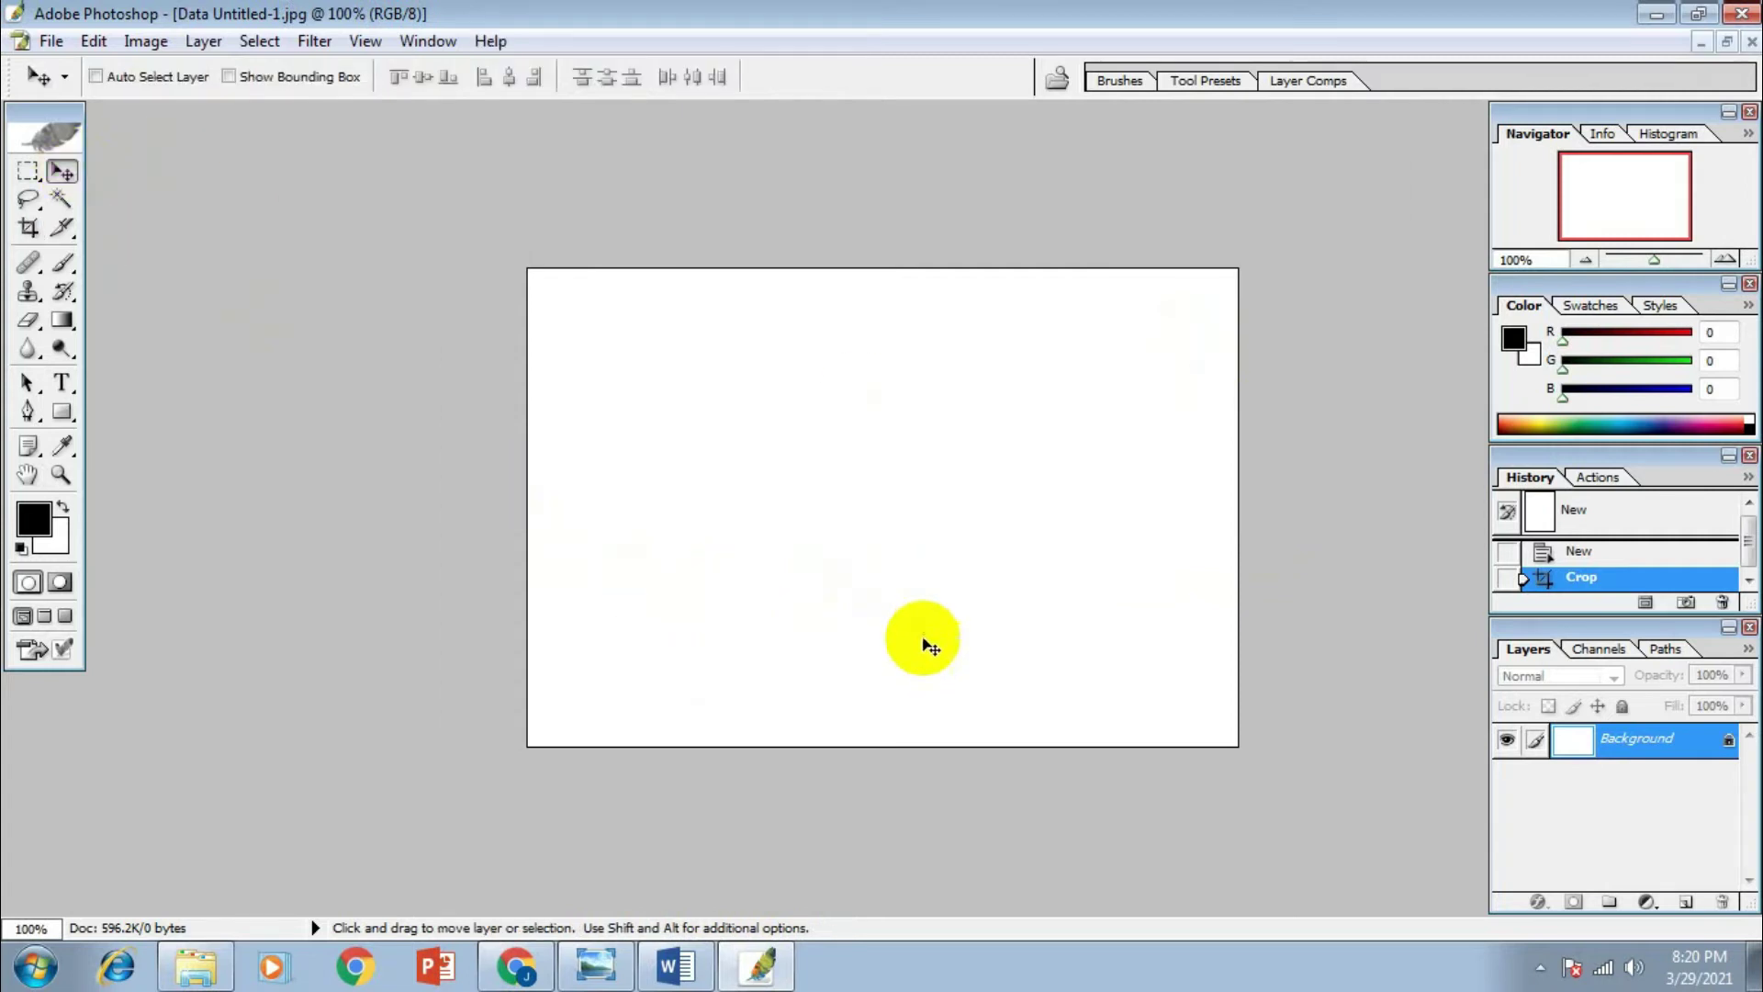
pyautogui.click(58, 617)
pyautogui.click(44, 616)
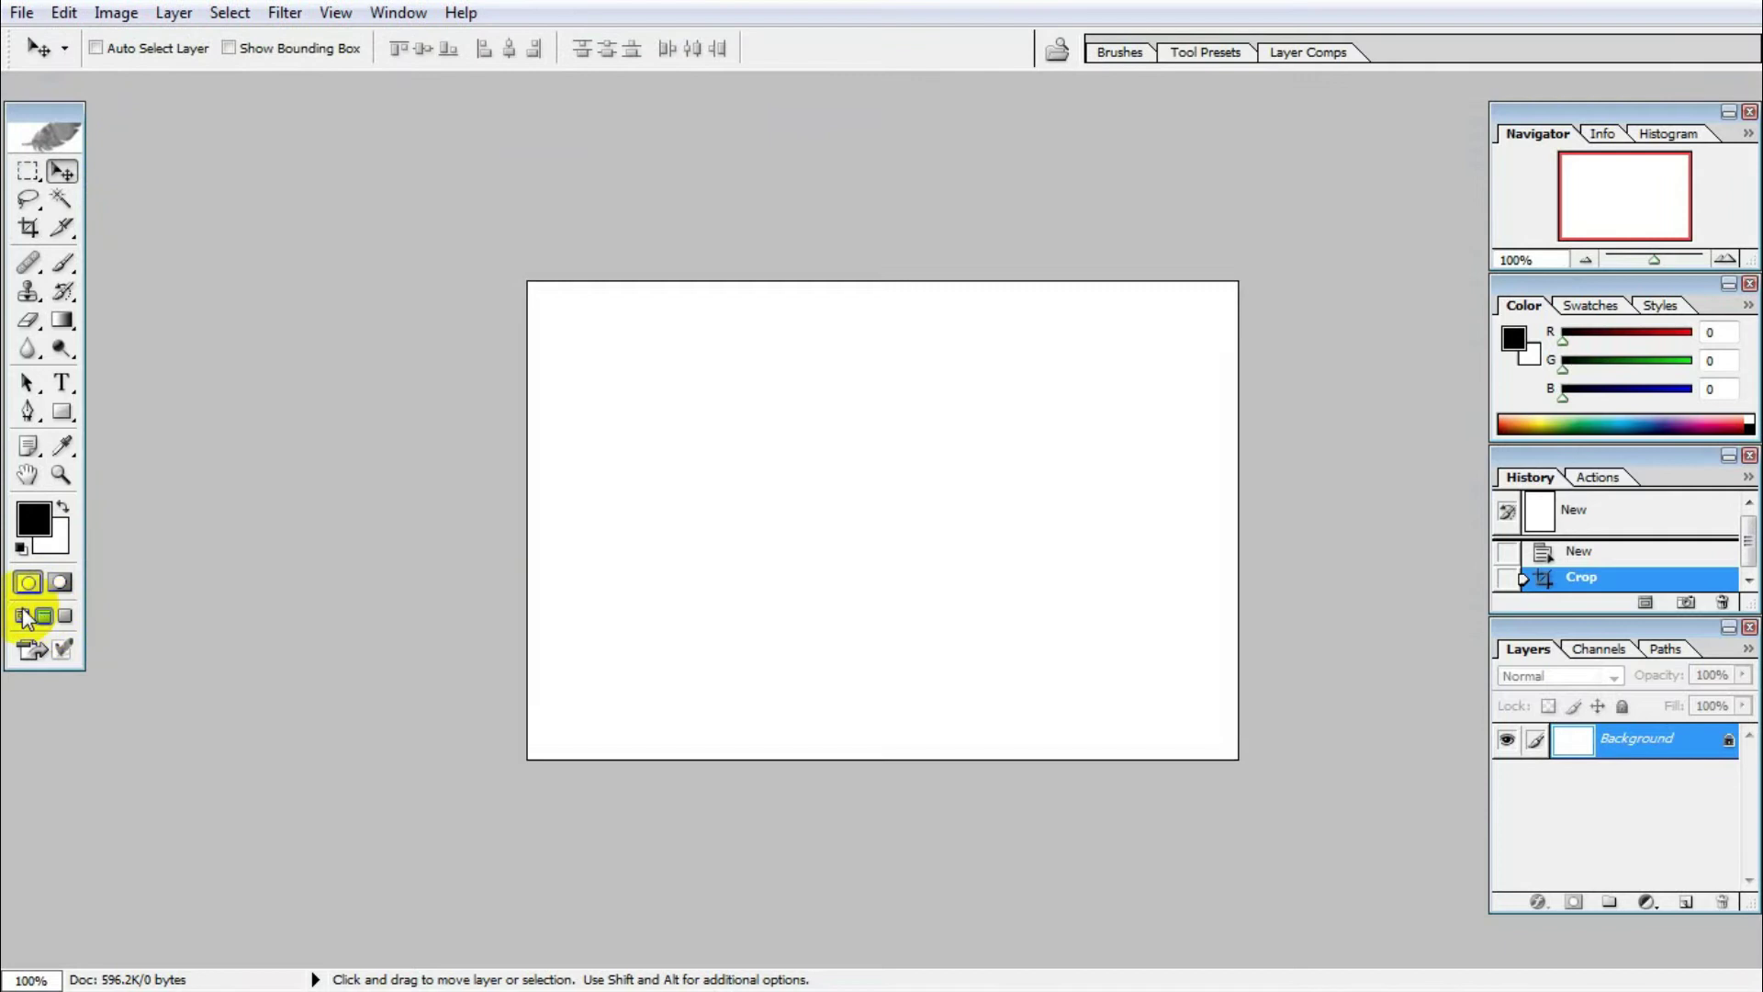
pyautogui.click(22, 616)
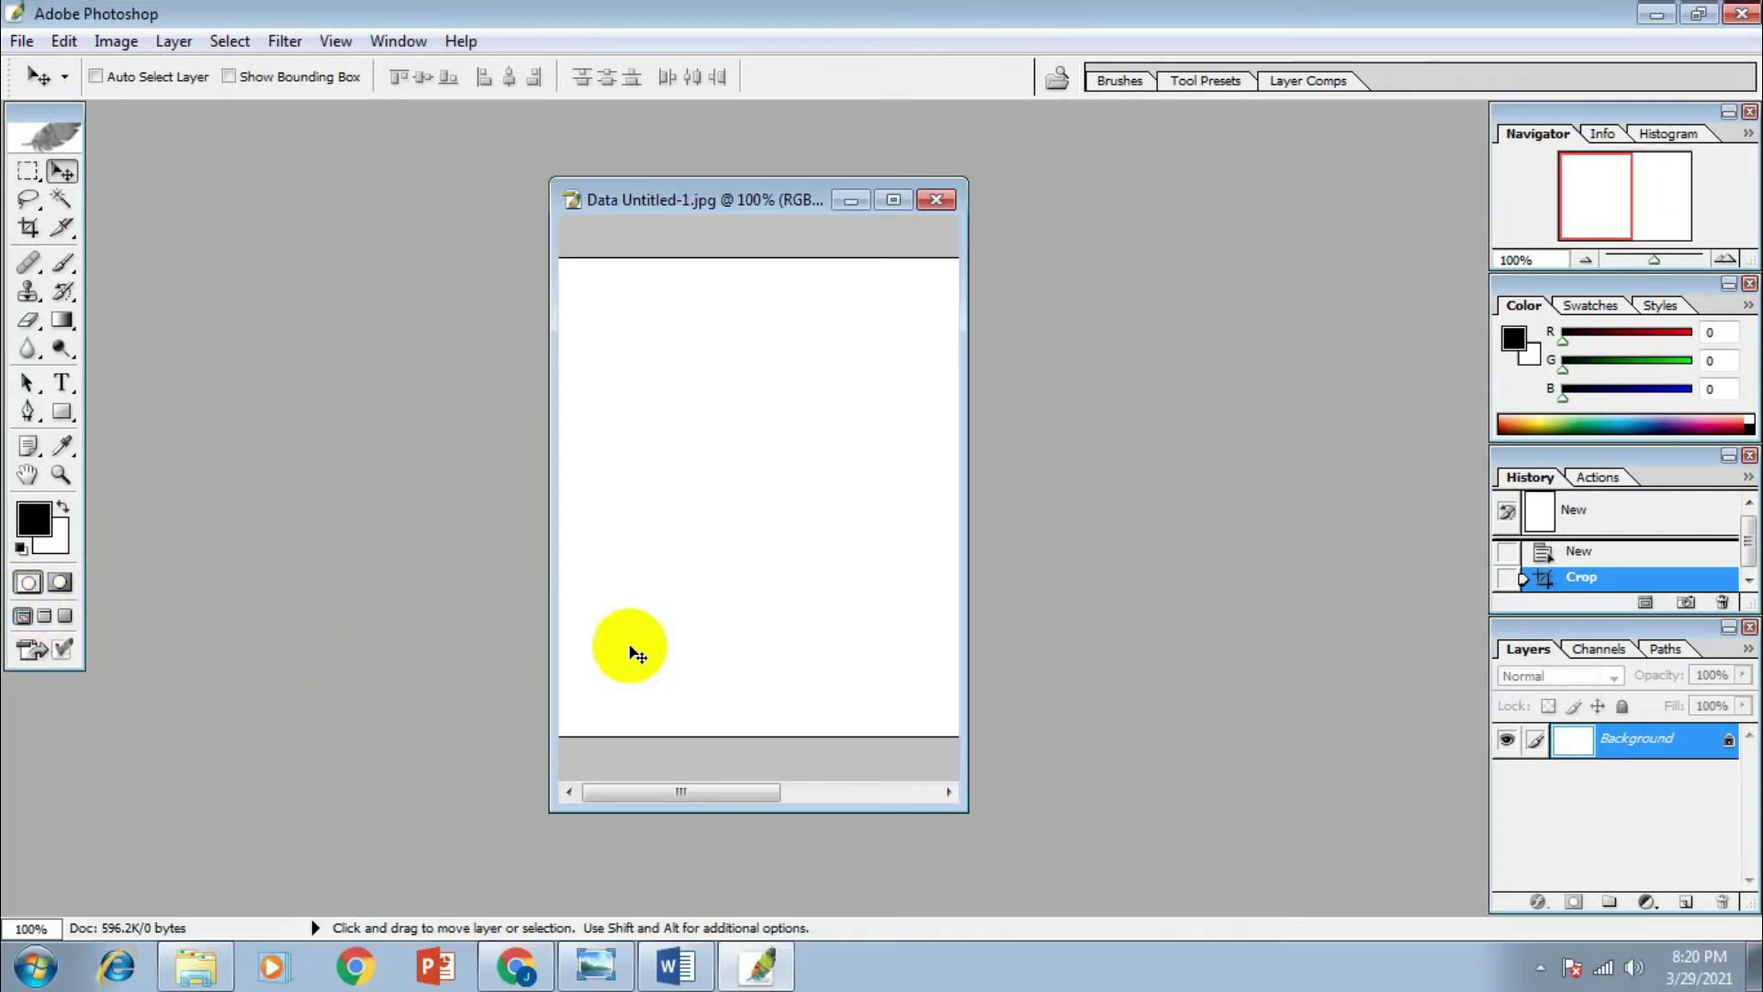
pyautogui.keyDown('ctrl'); pyautogui.keyDown('alt'); pyautogui.click(869, 531); pyautogui.keyUp('alt'); pyautogui.keyUp('ctrl')
pyautogui.keyDown('ctrl'); pyautogui.keyDown('alt'); pyautogui.click(849, 510); pyautogui.keyUp('alt'); pyautogui.keyUp('ctrl')
pyautogui.keyDown('ctrl'); pyautogui.click(835, 434); pyautogui.keyUp('ctrl')
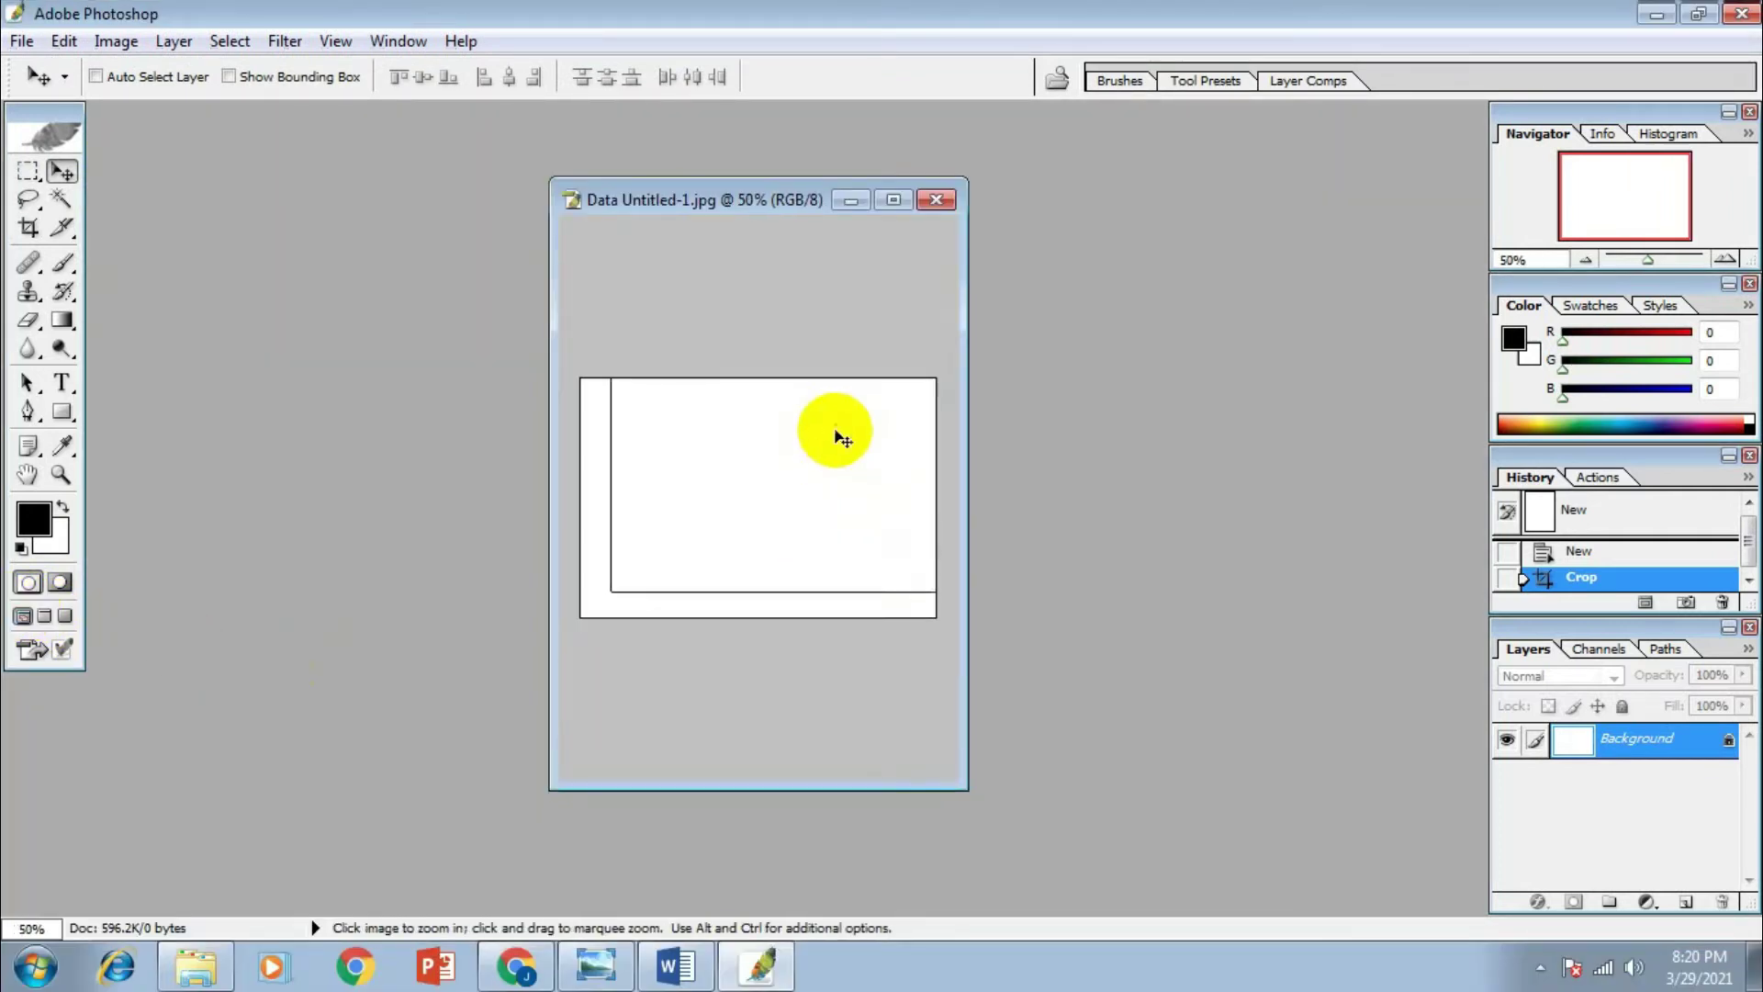
pyautogui.click(892, 199)
pyautogui.keyDown('ctrl'); pyautogui.click(1040, 479); pyautogui.keyUp('ctrl')
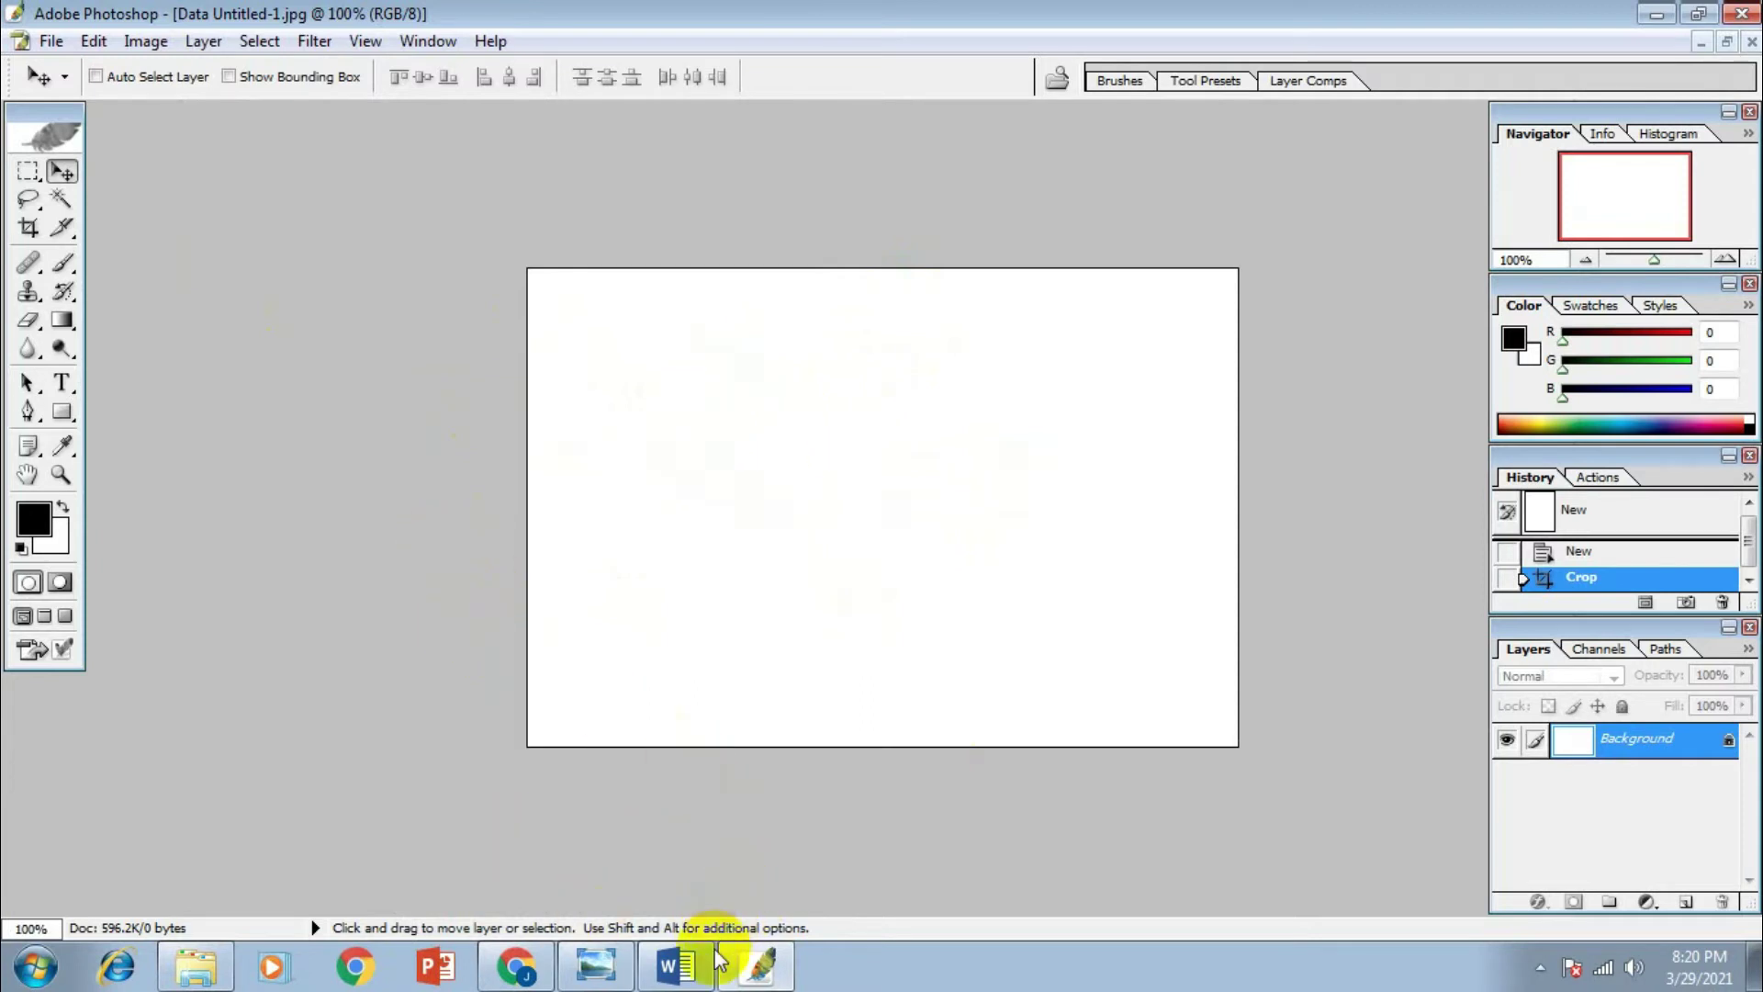
# Switch to Chrome, search Google for "data entry photos" in a new tab and show the image results
pyautogui.click(516, 966)
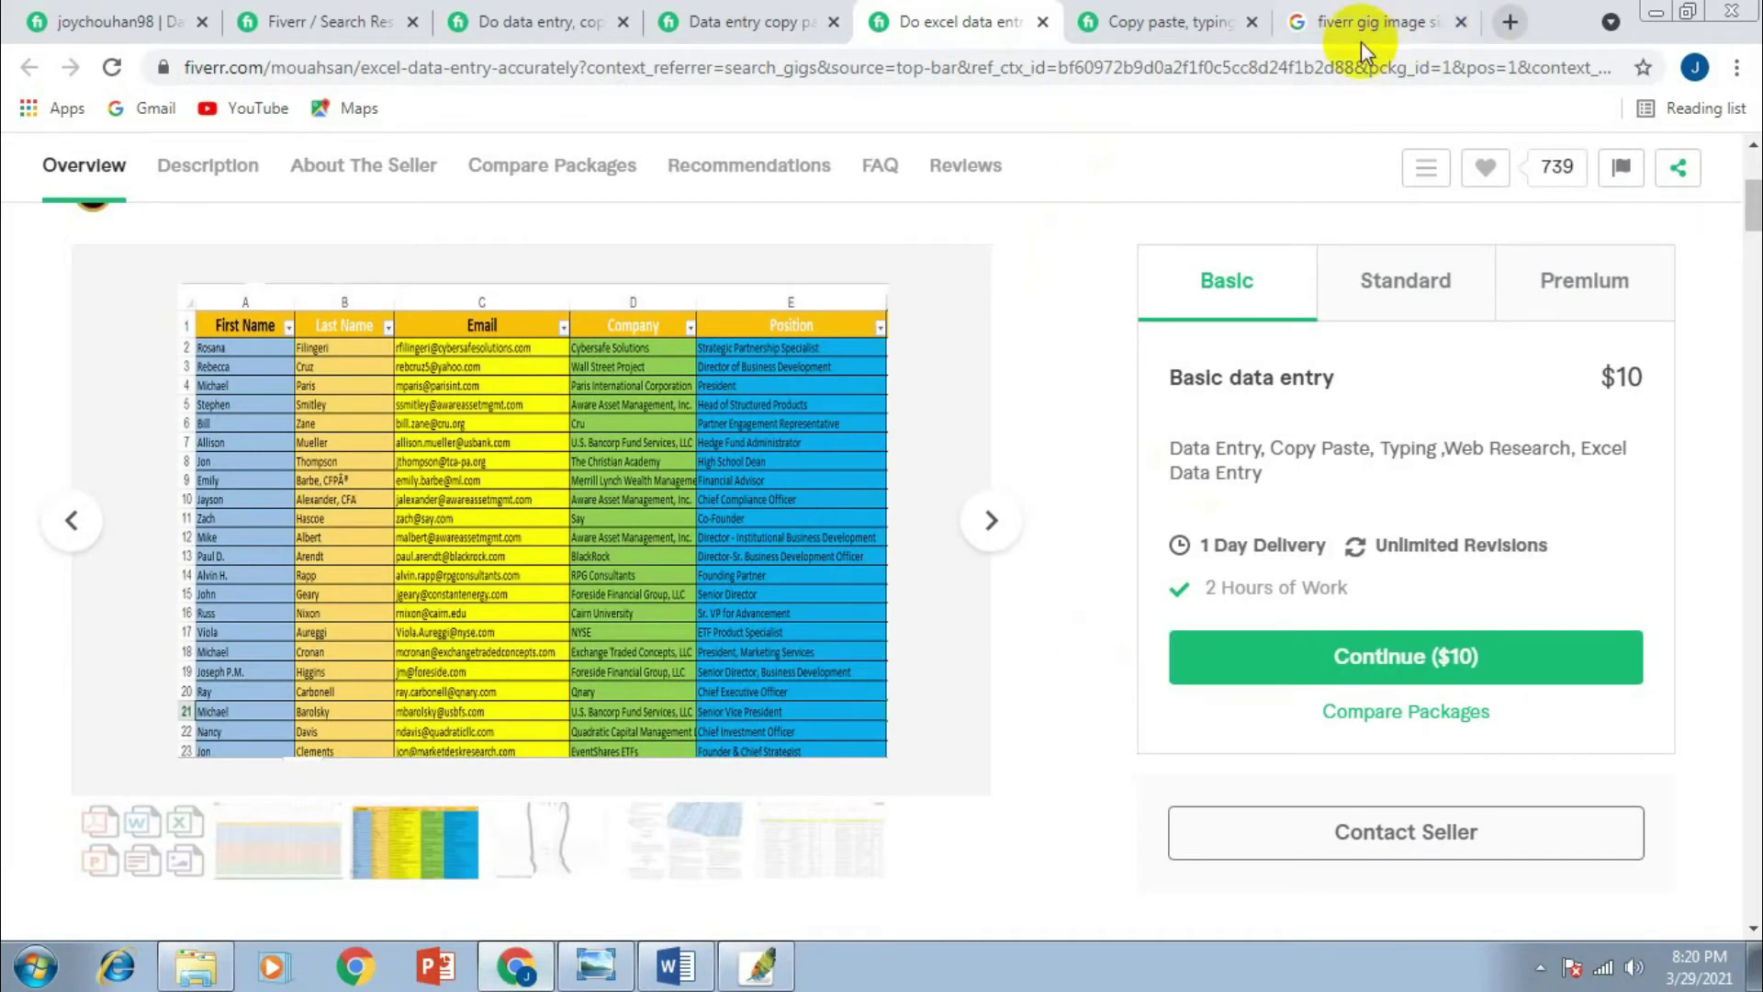
pyautogui.click(1510, 22)
pyautogui.click(1194, 69)
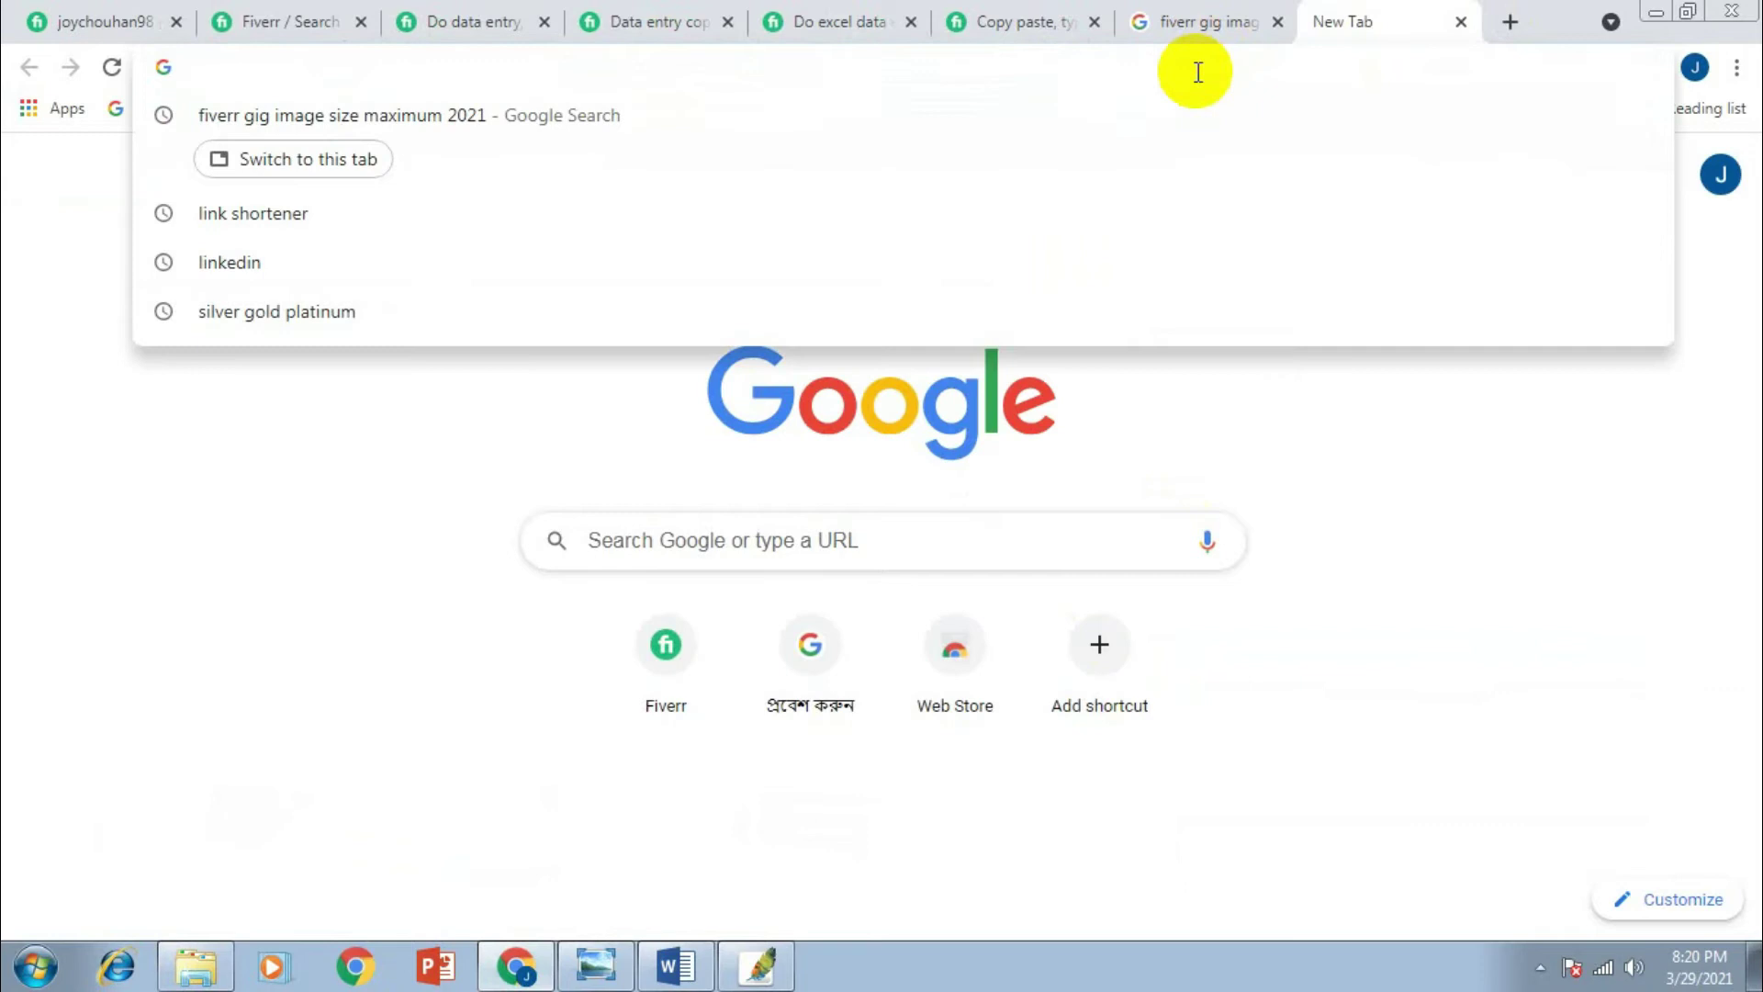
pyautogui.write('da')
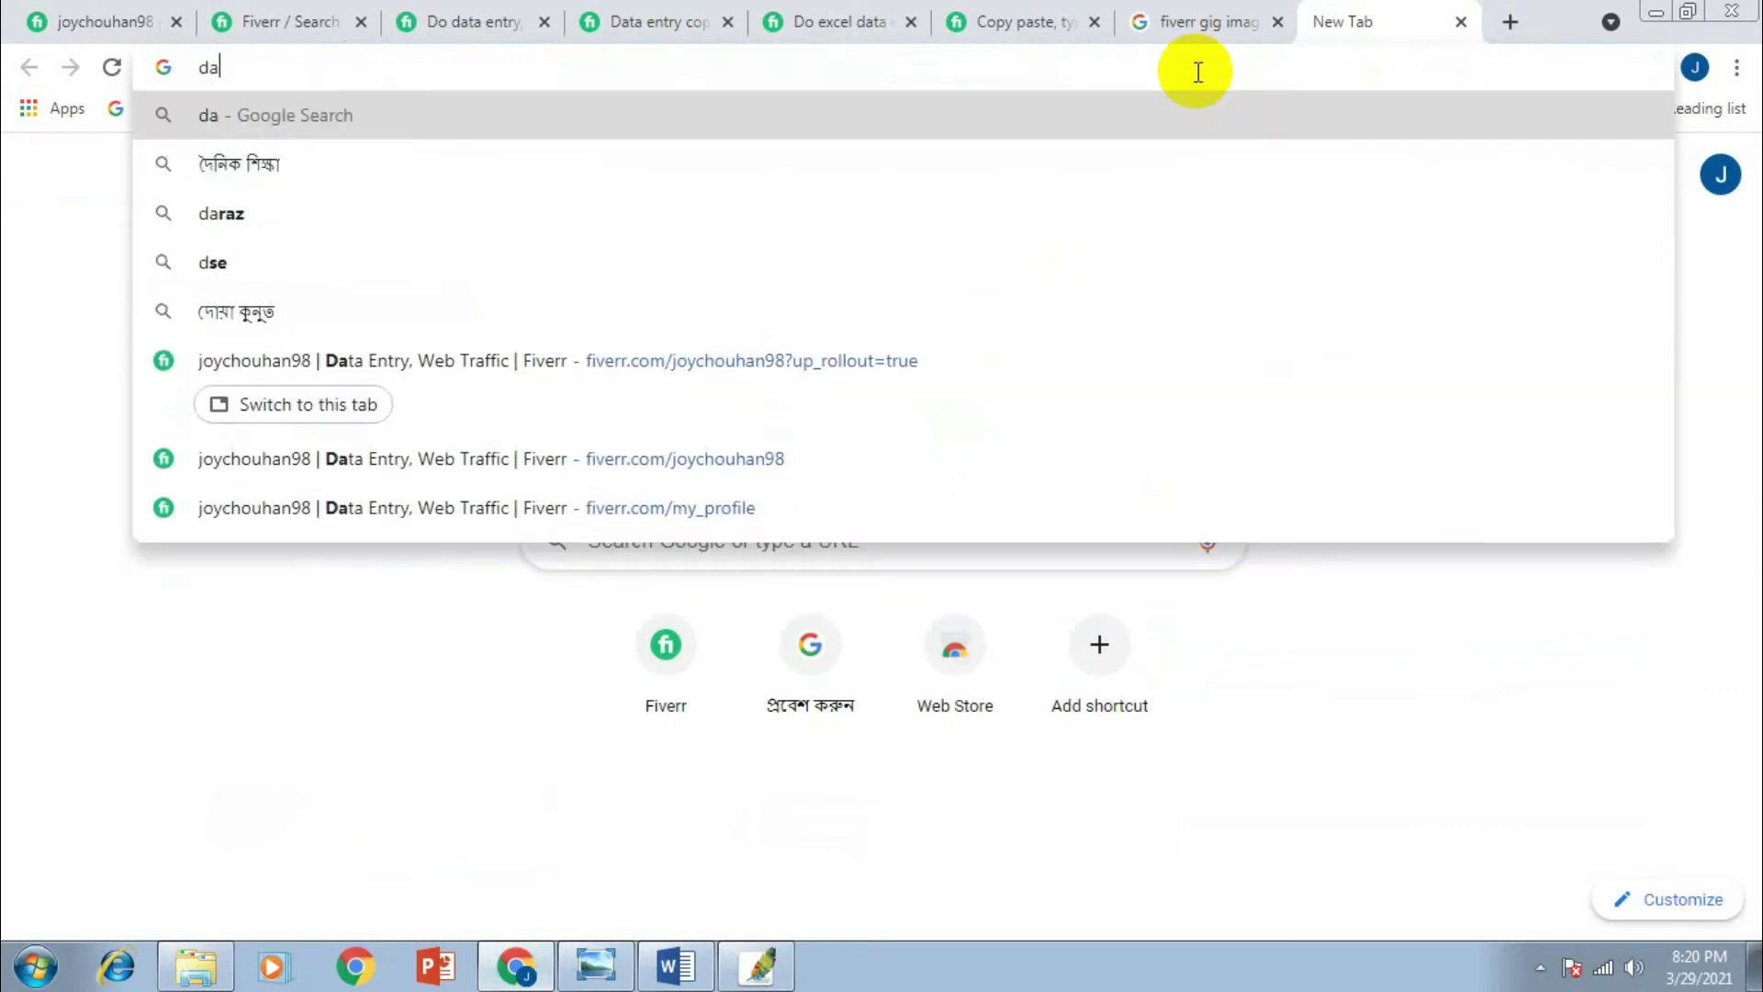
pyautogui.write('ta entry ')
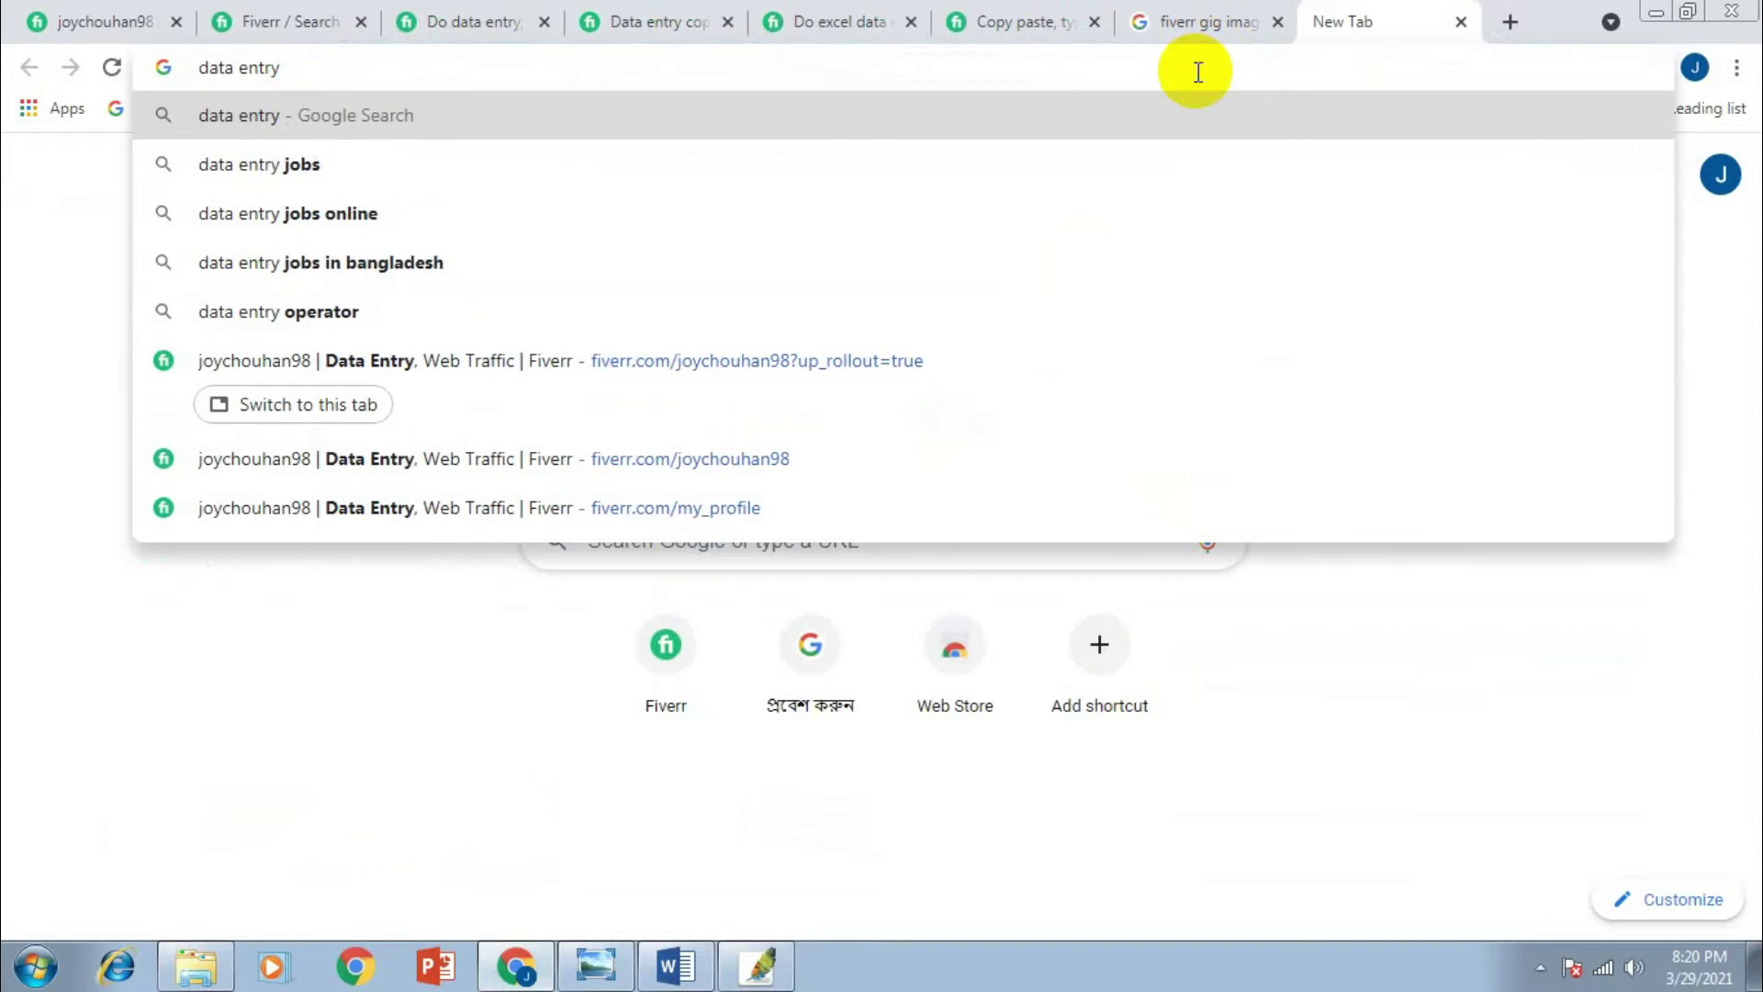
pyautogui.write('pho')
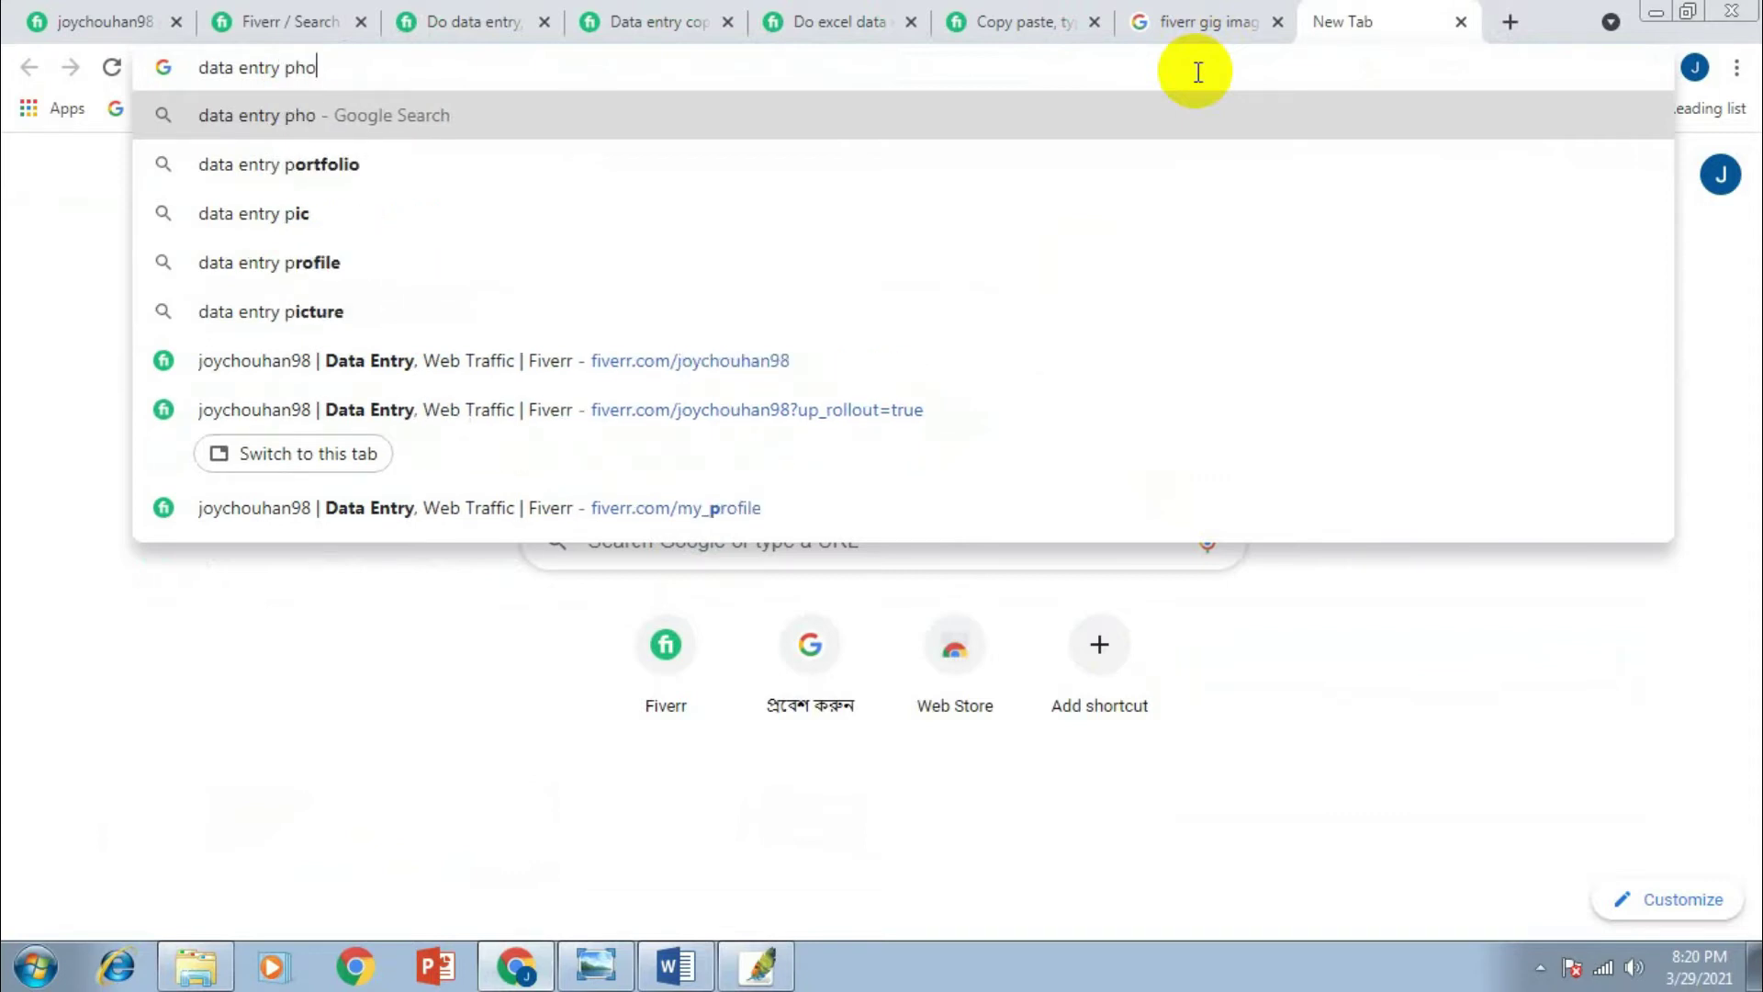
pyautogui.write('to')
pyautogui.press('Return')
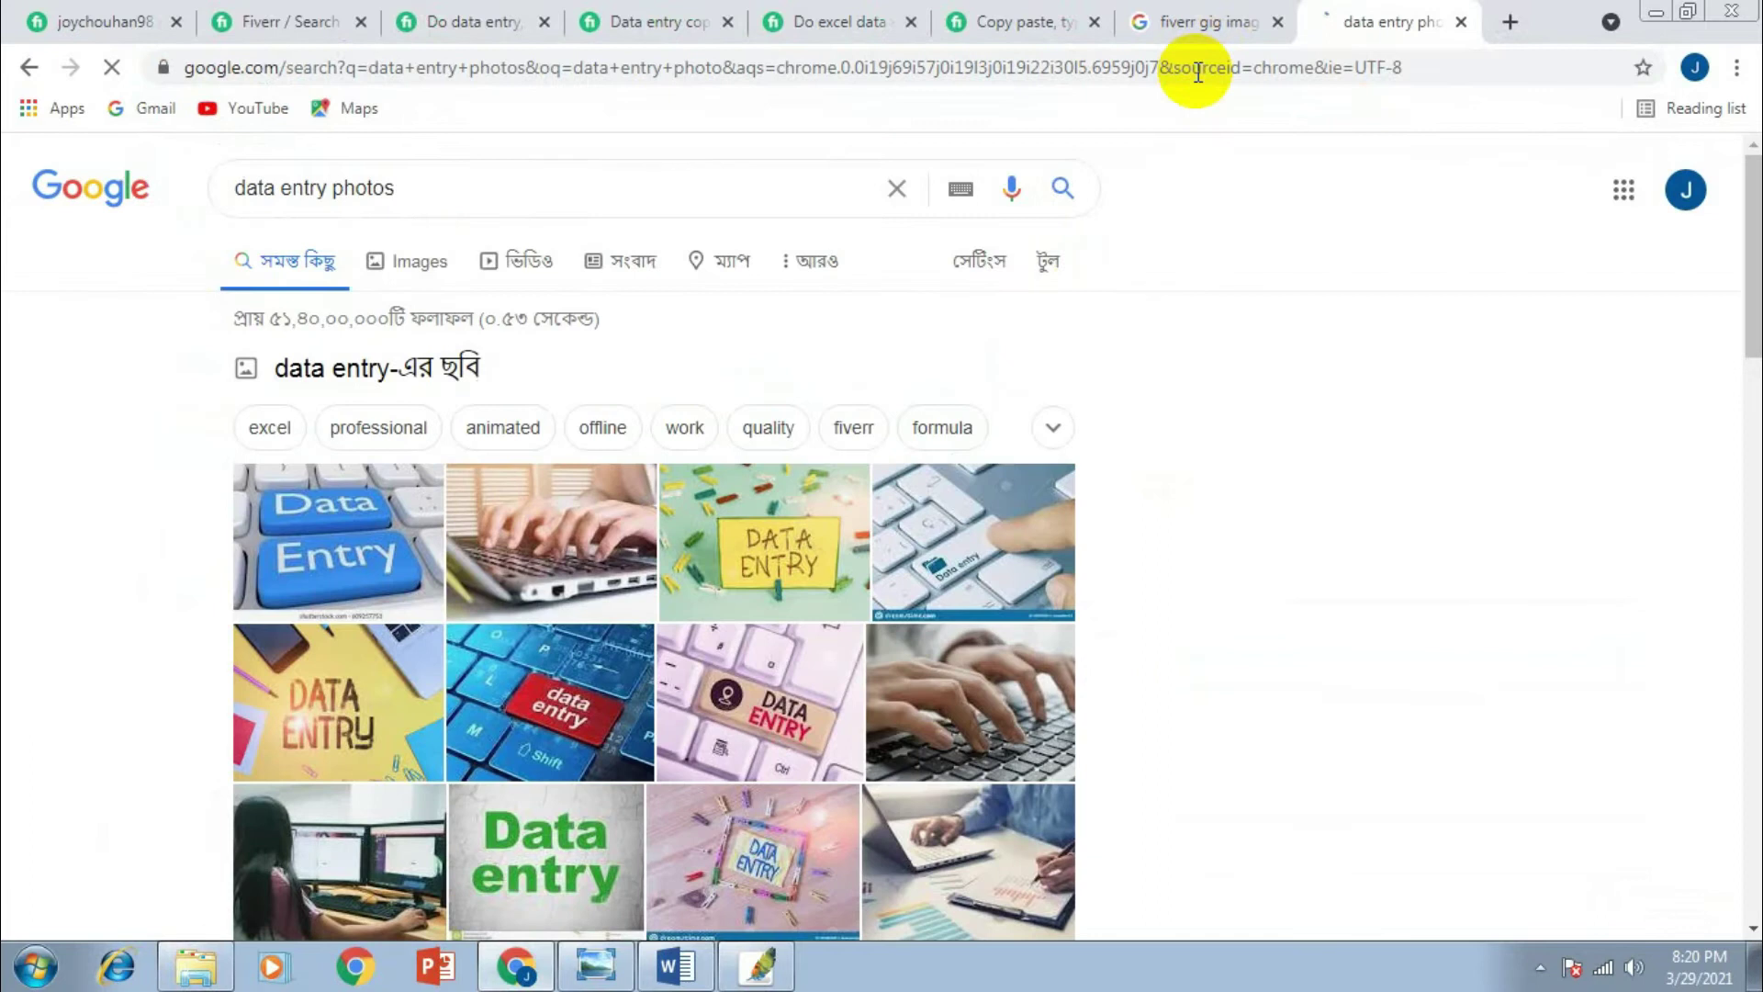
pyautogui.scroll(-3, 1130, 463)
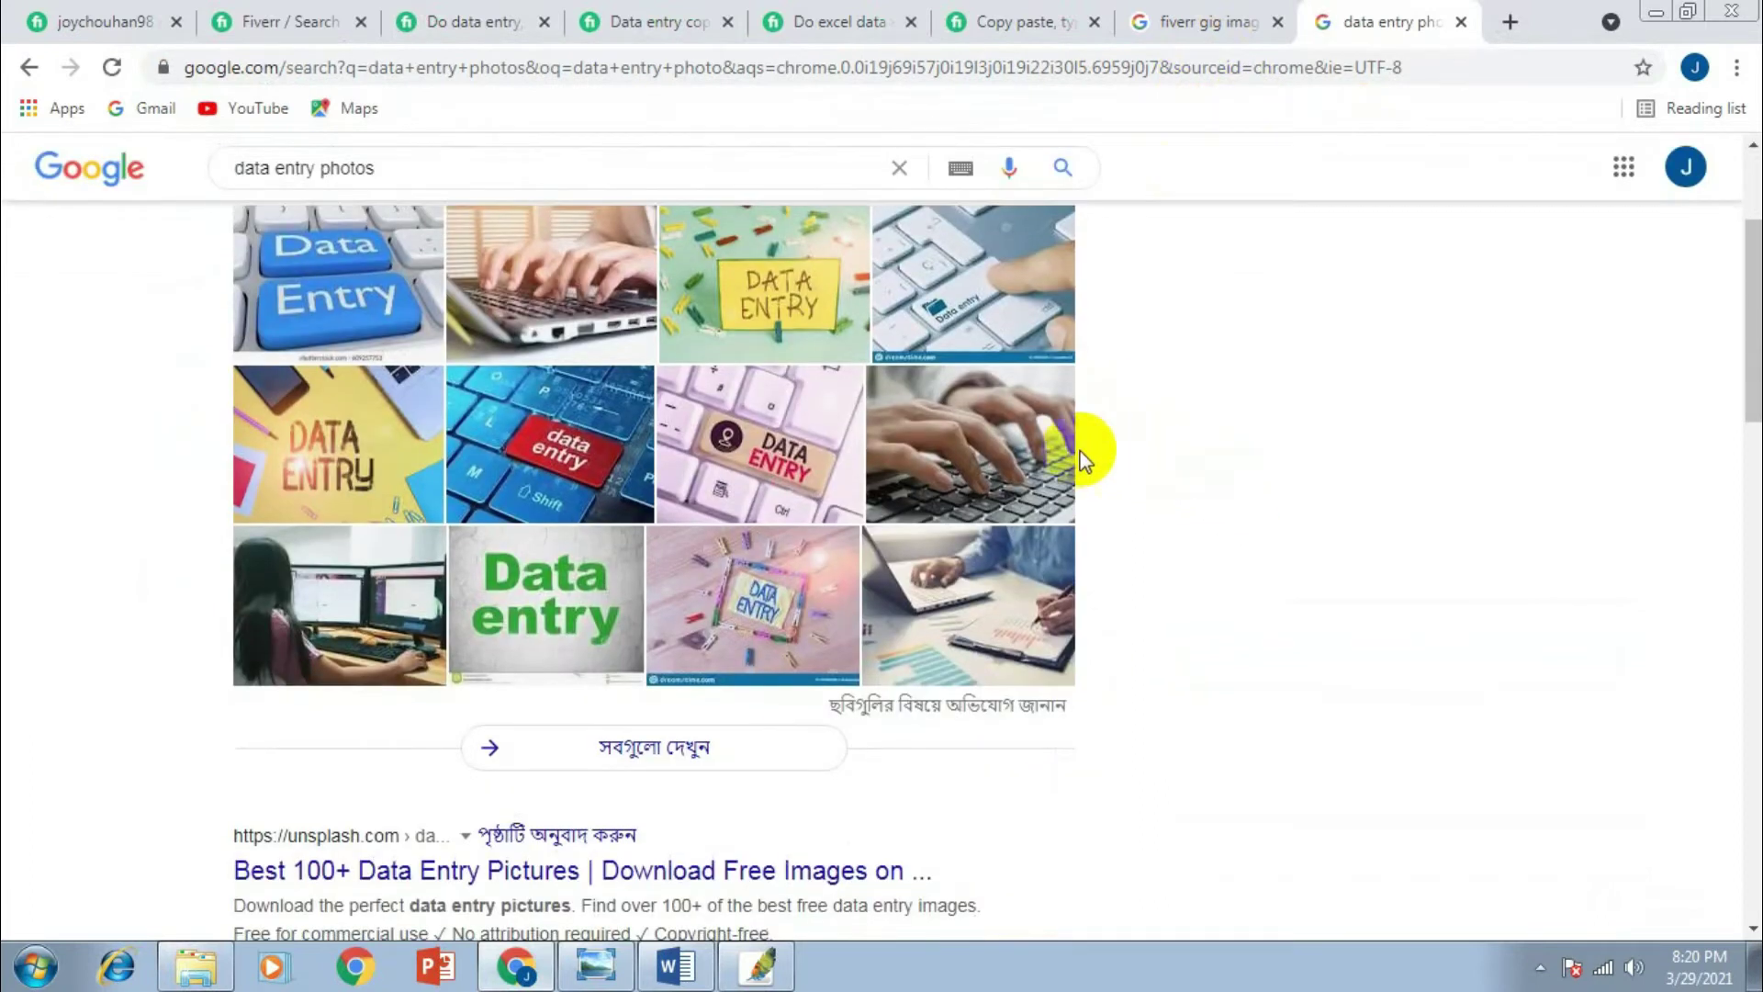
pyautogui.scroll(3, 495, 390)
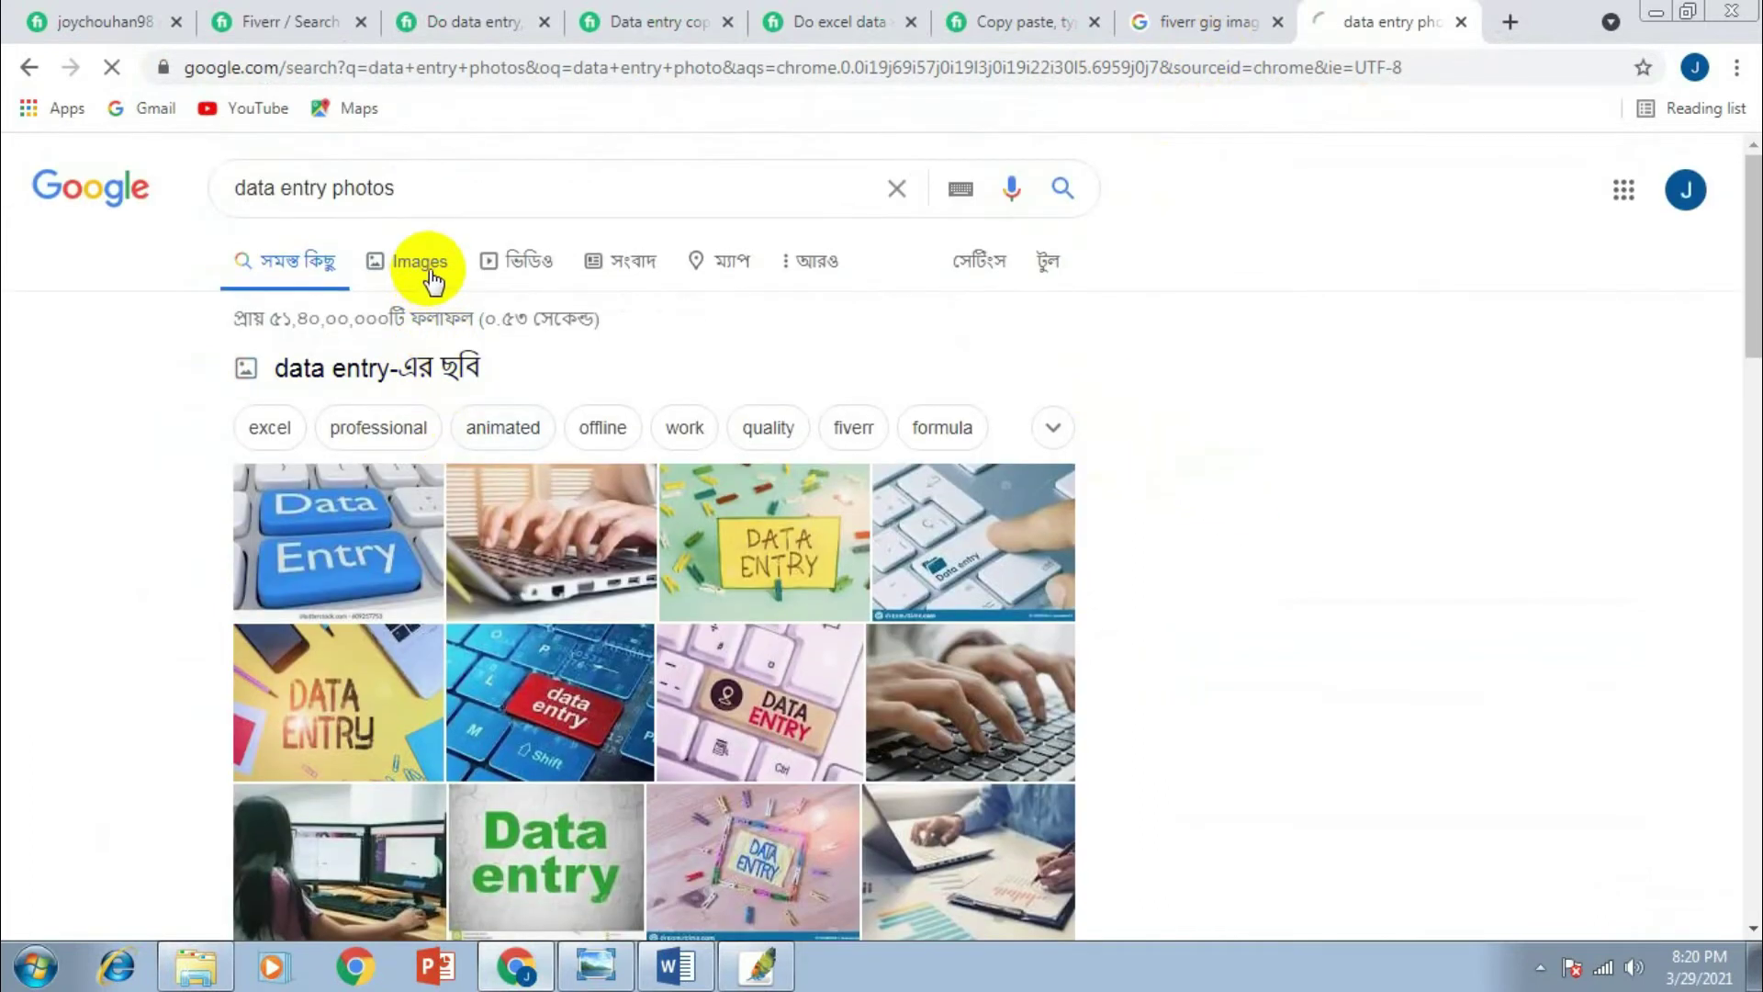
# Browse the data entry image results for photos and banner designs suitable for the gig image
pyautogui.scroll(-3, 1257, 507)
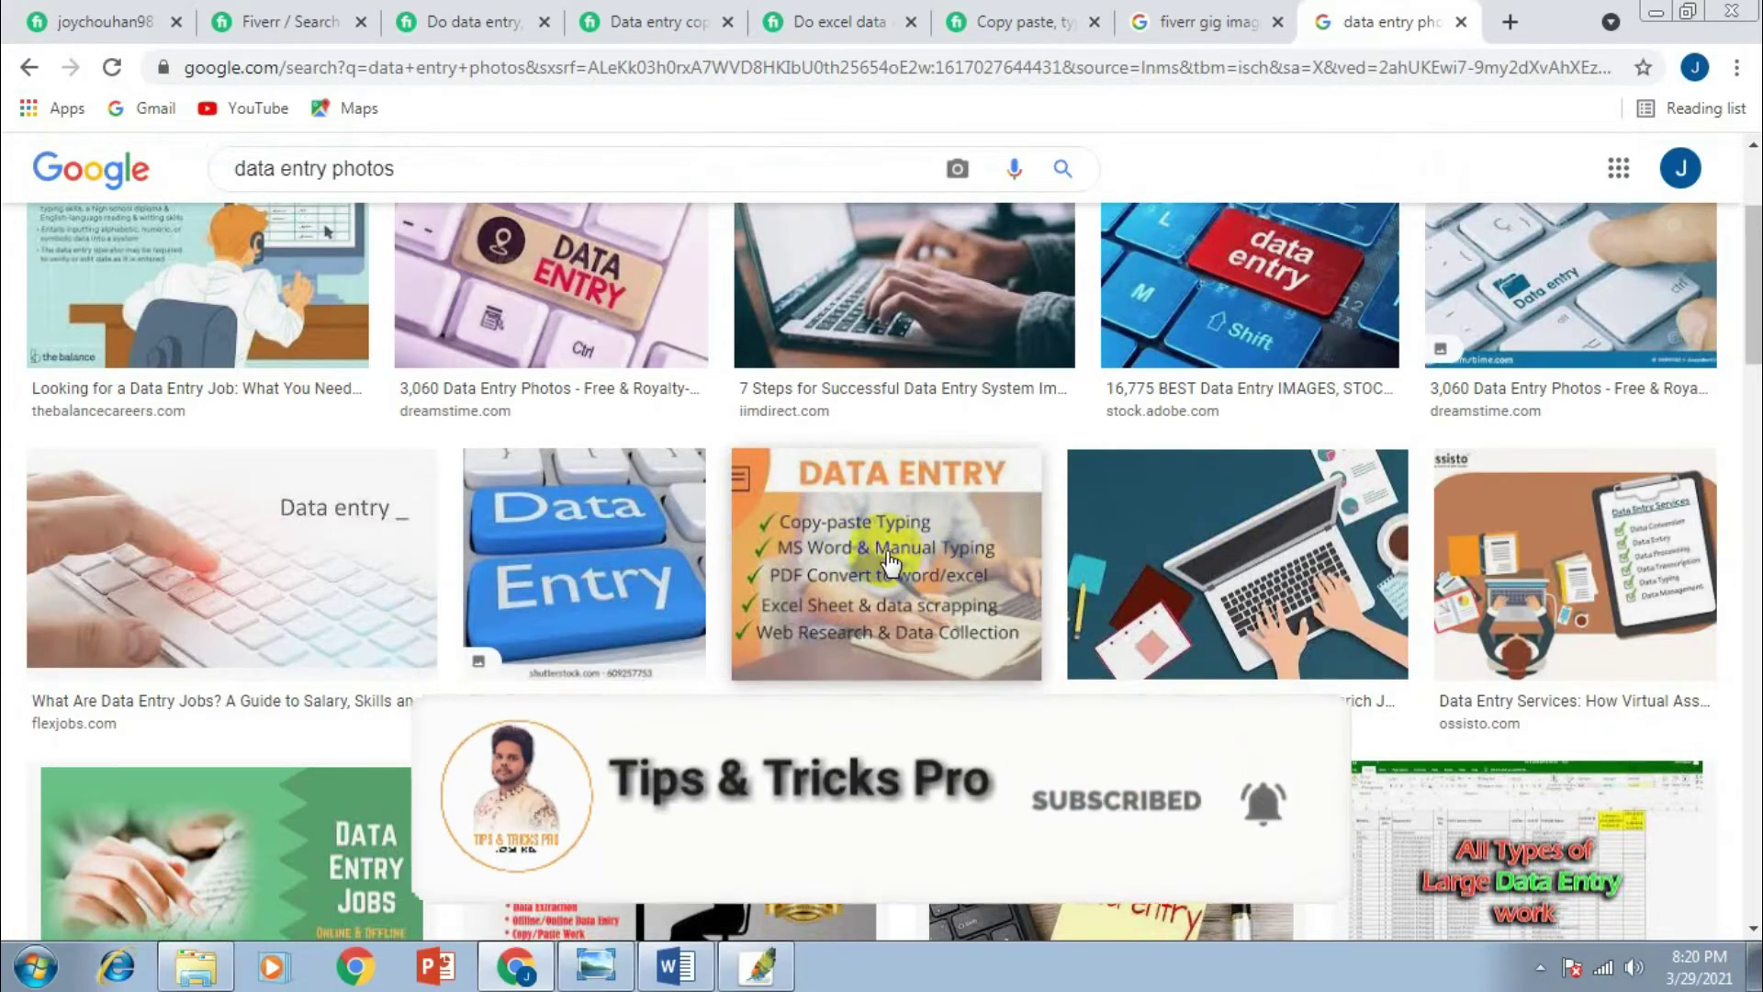
pyautogui.scroll(-1, 888, 560)
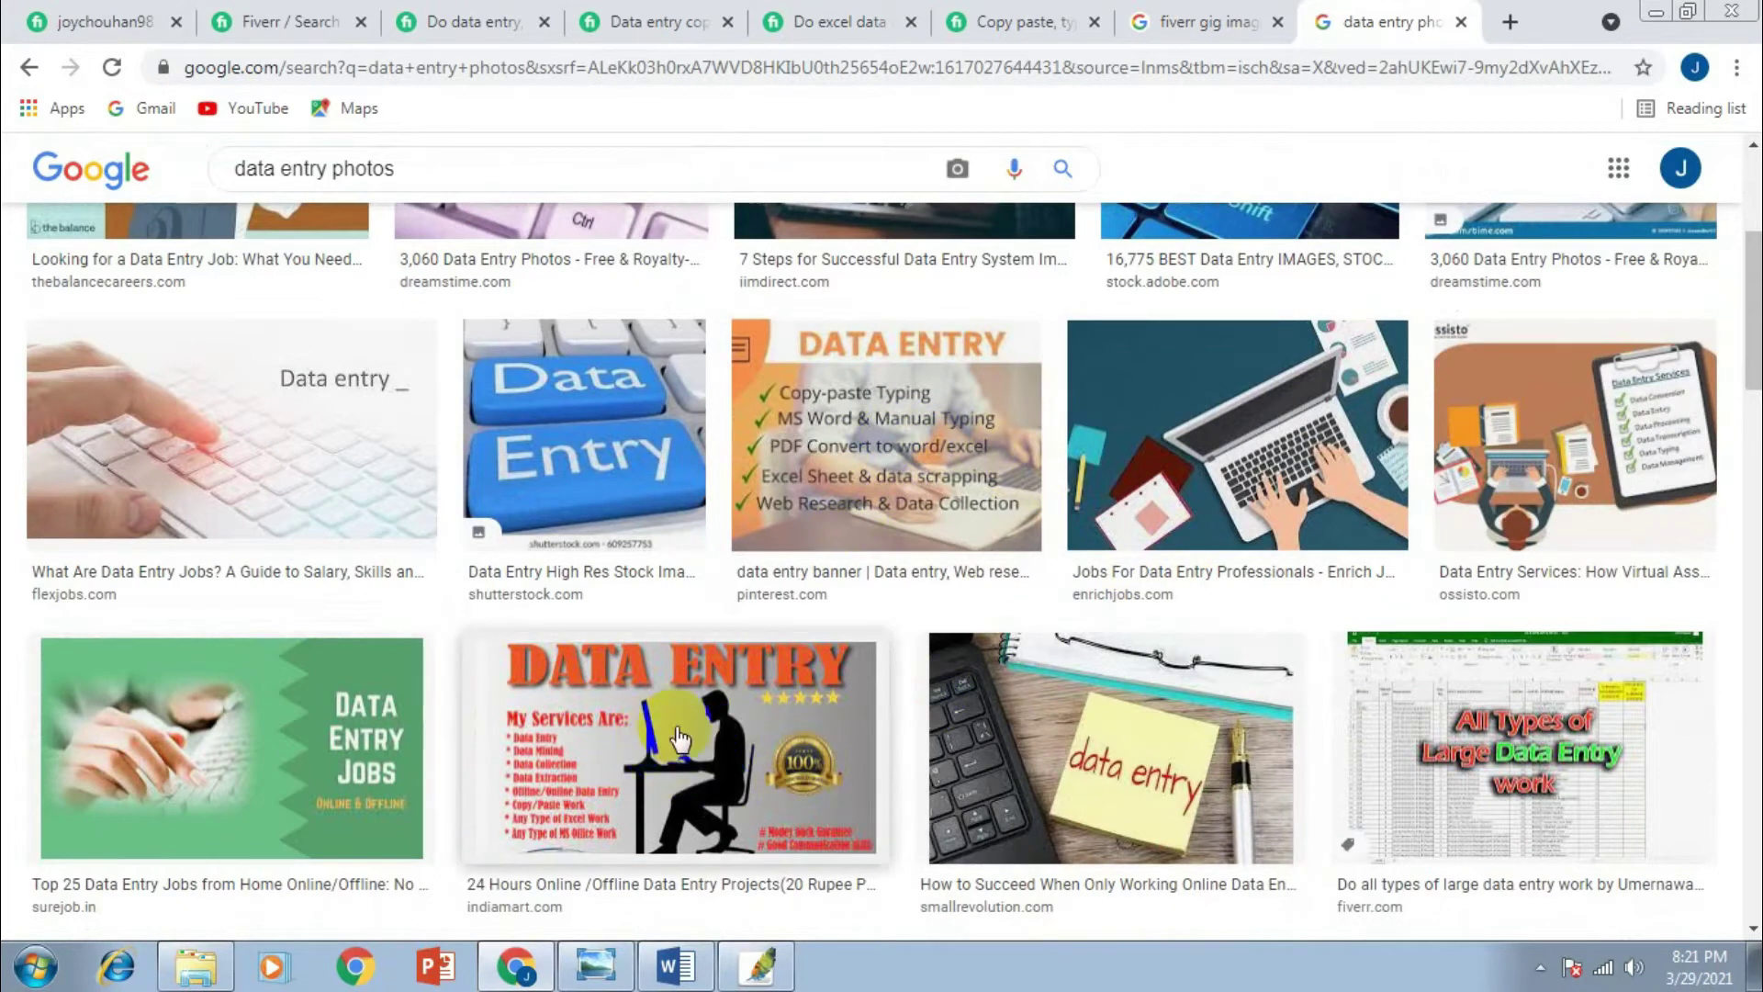
pyautogui.scroll(-6, 680, 738)
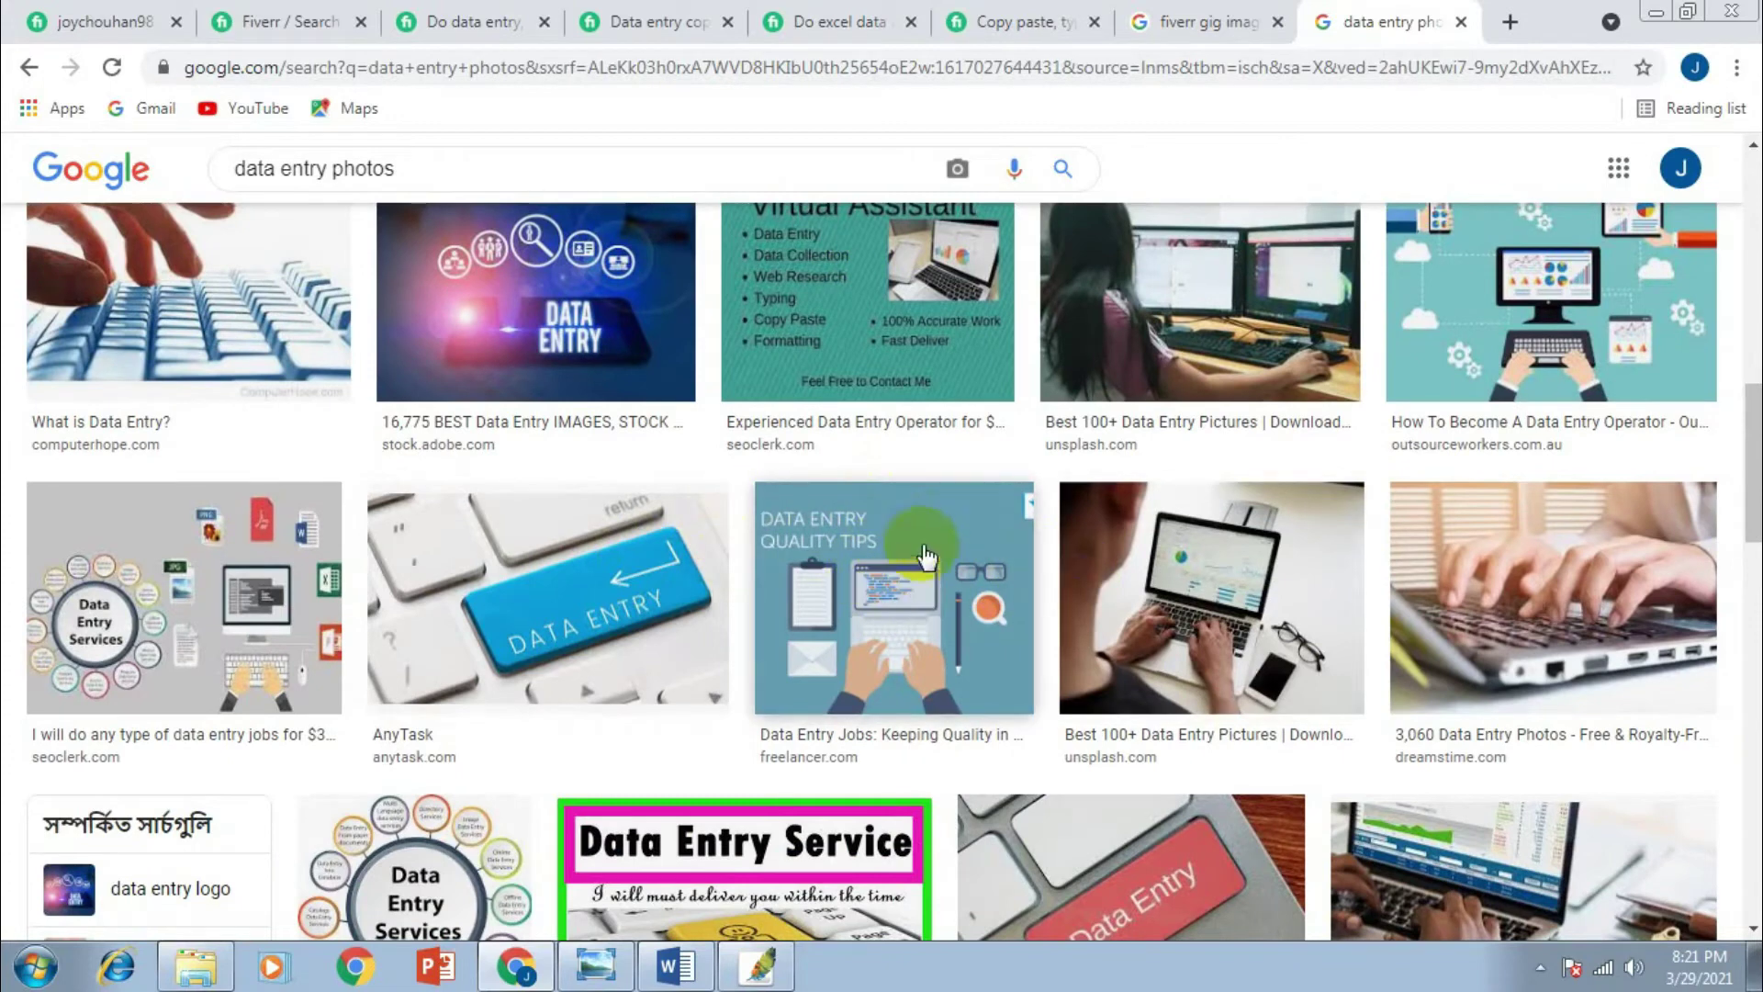
pyautogui.scroll(-5, 918, 551)
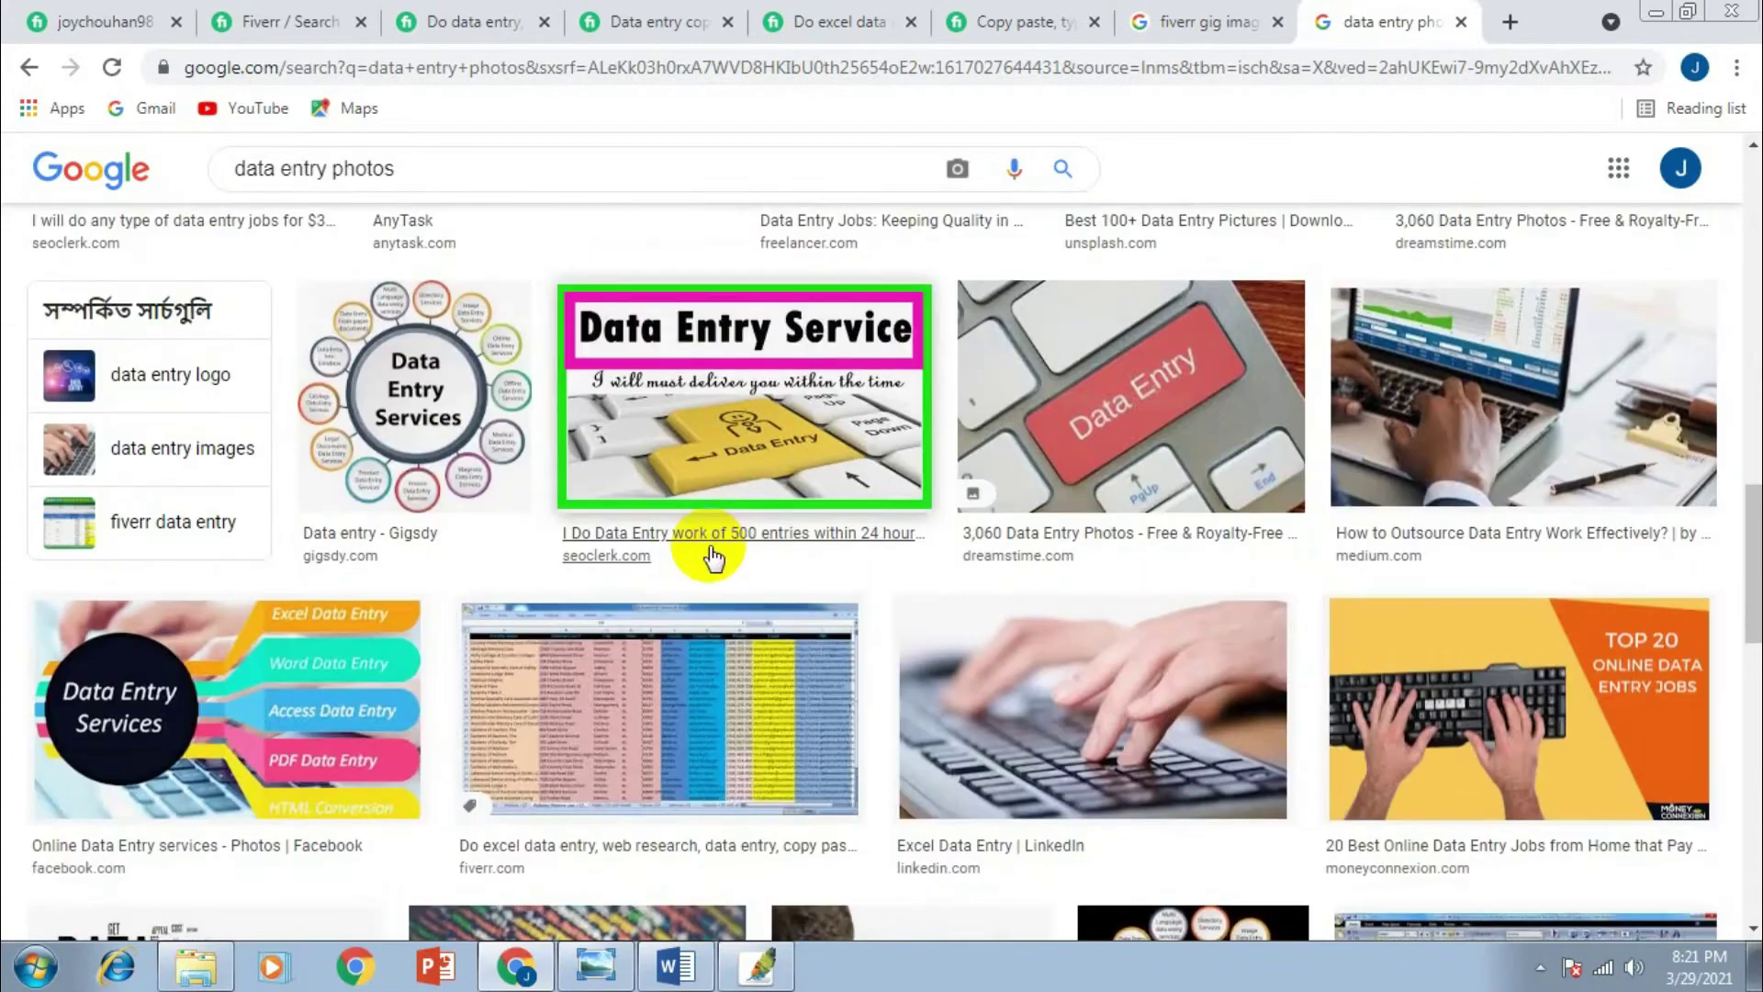
pyautogui.scroll(-4, 1029, 579)
pyautogui.scroll(9, 1029, 588)
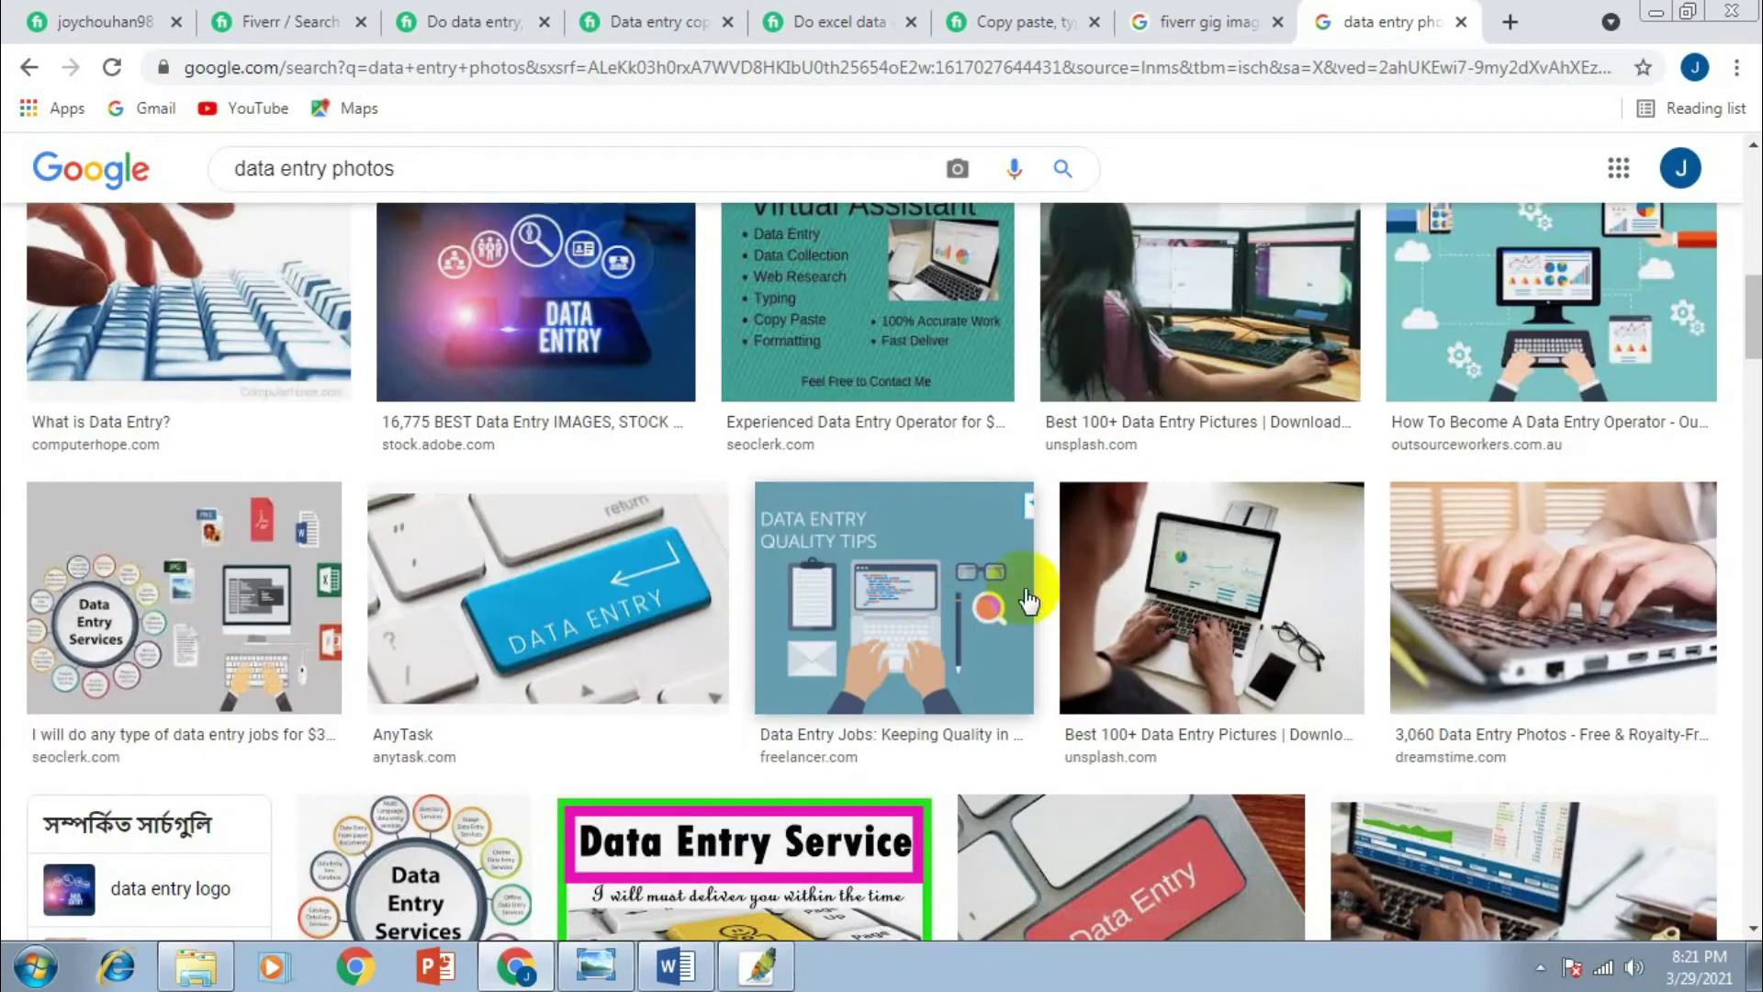
pyautogui.scroll(-3, 900, 515)
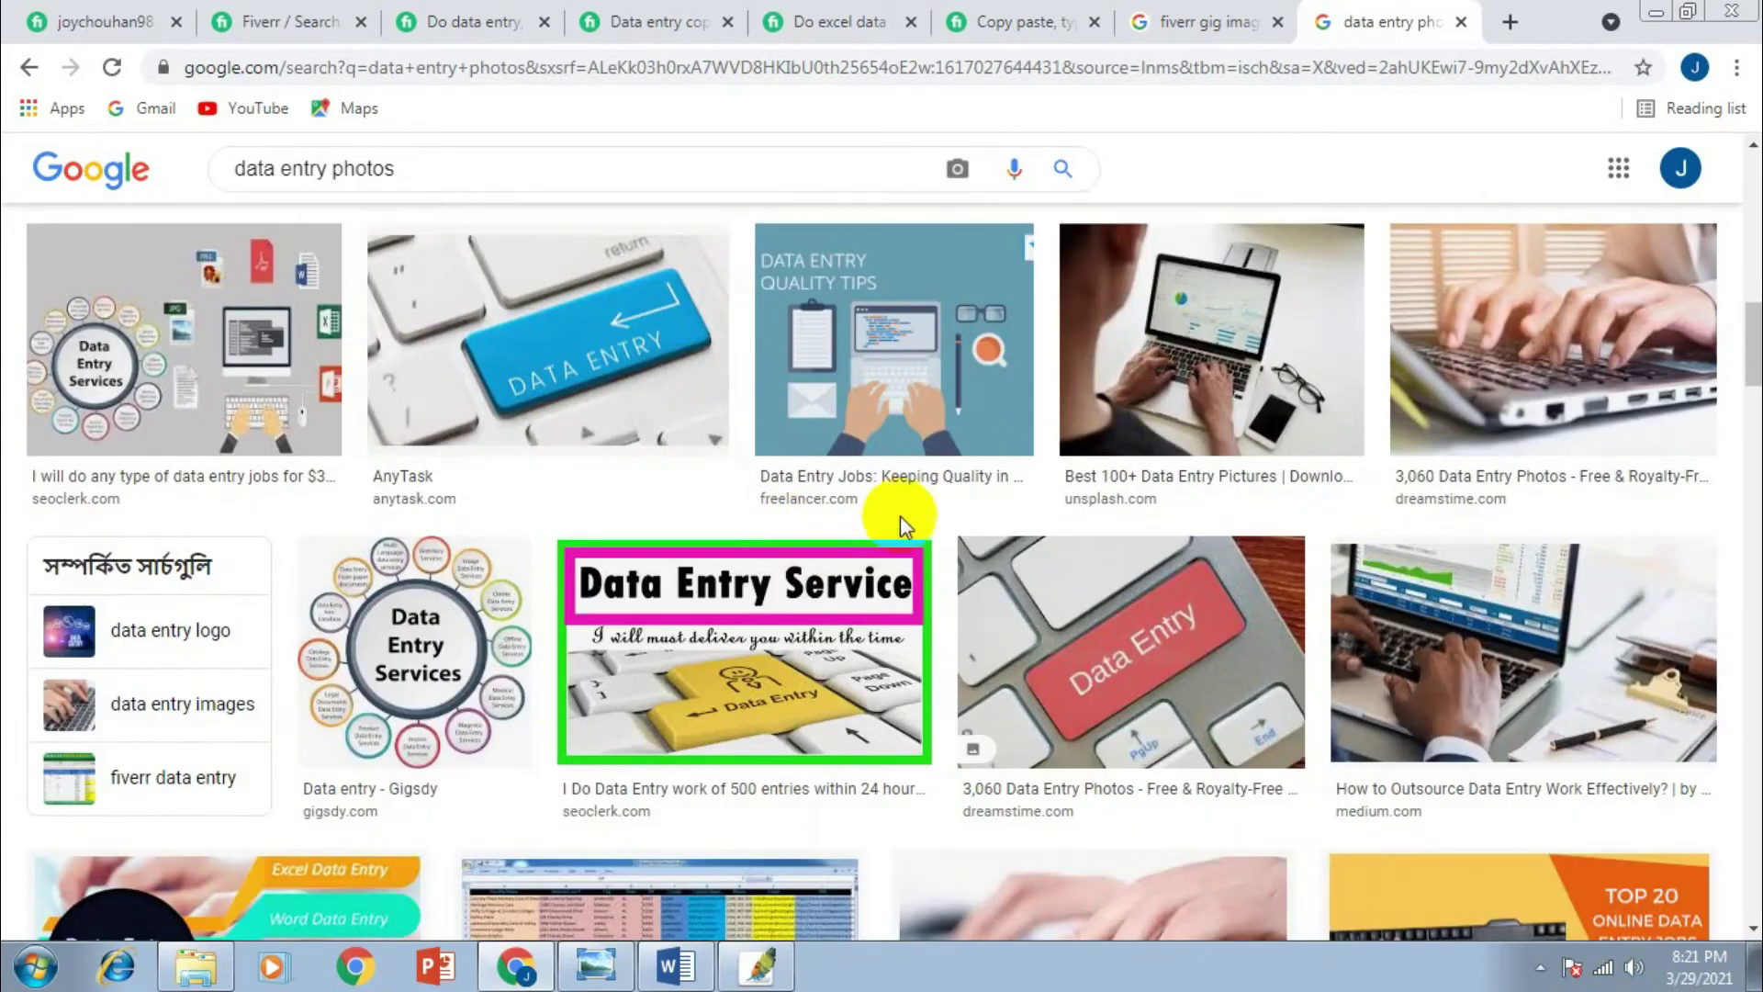
pyautogui.scroll(-15, 900, 515)
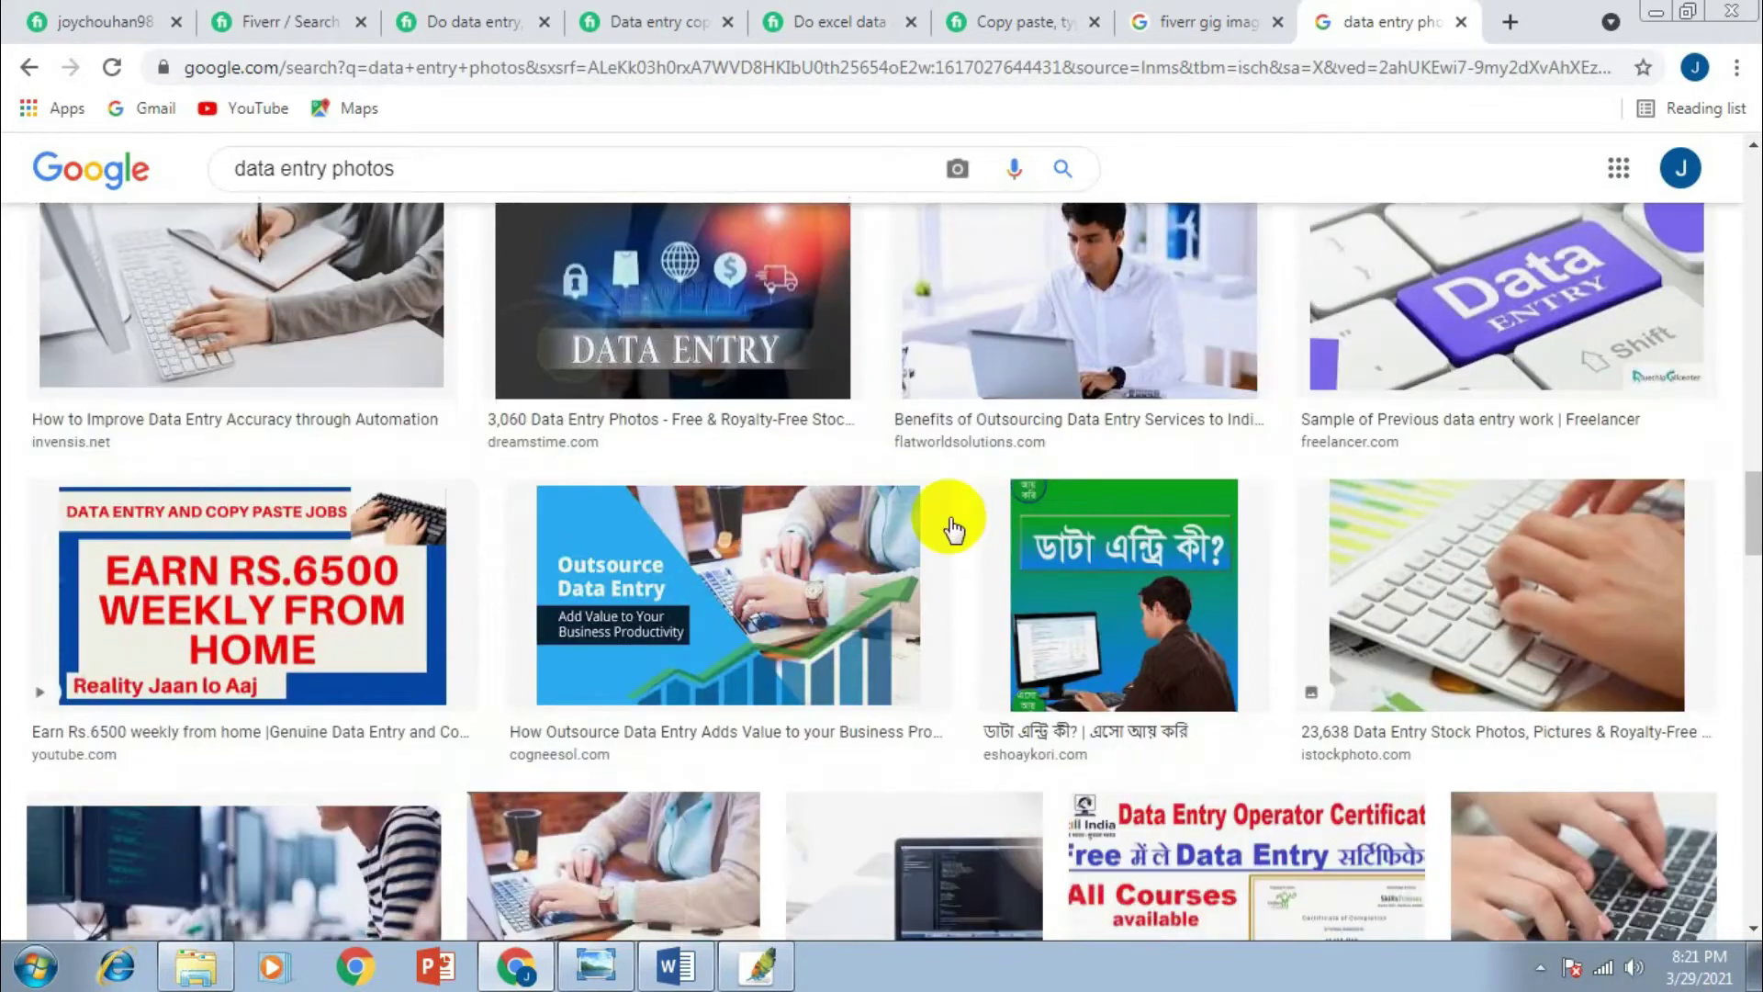
pyautogui.scroll(-5, 944, 514)
pyautogui.click(1019, 450)
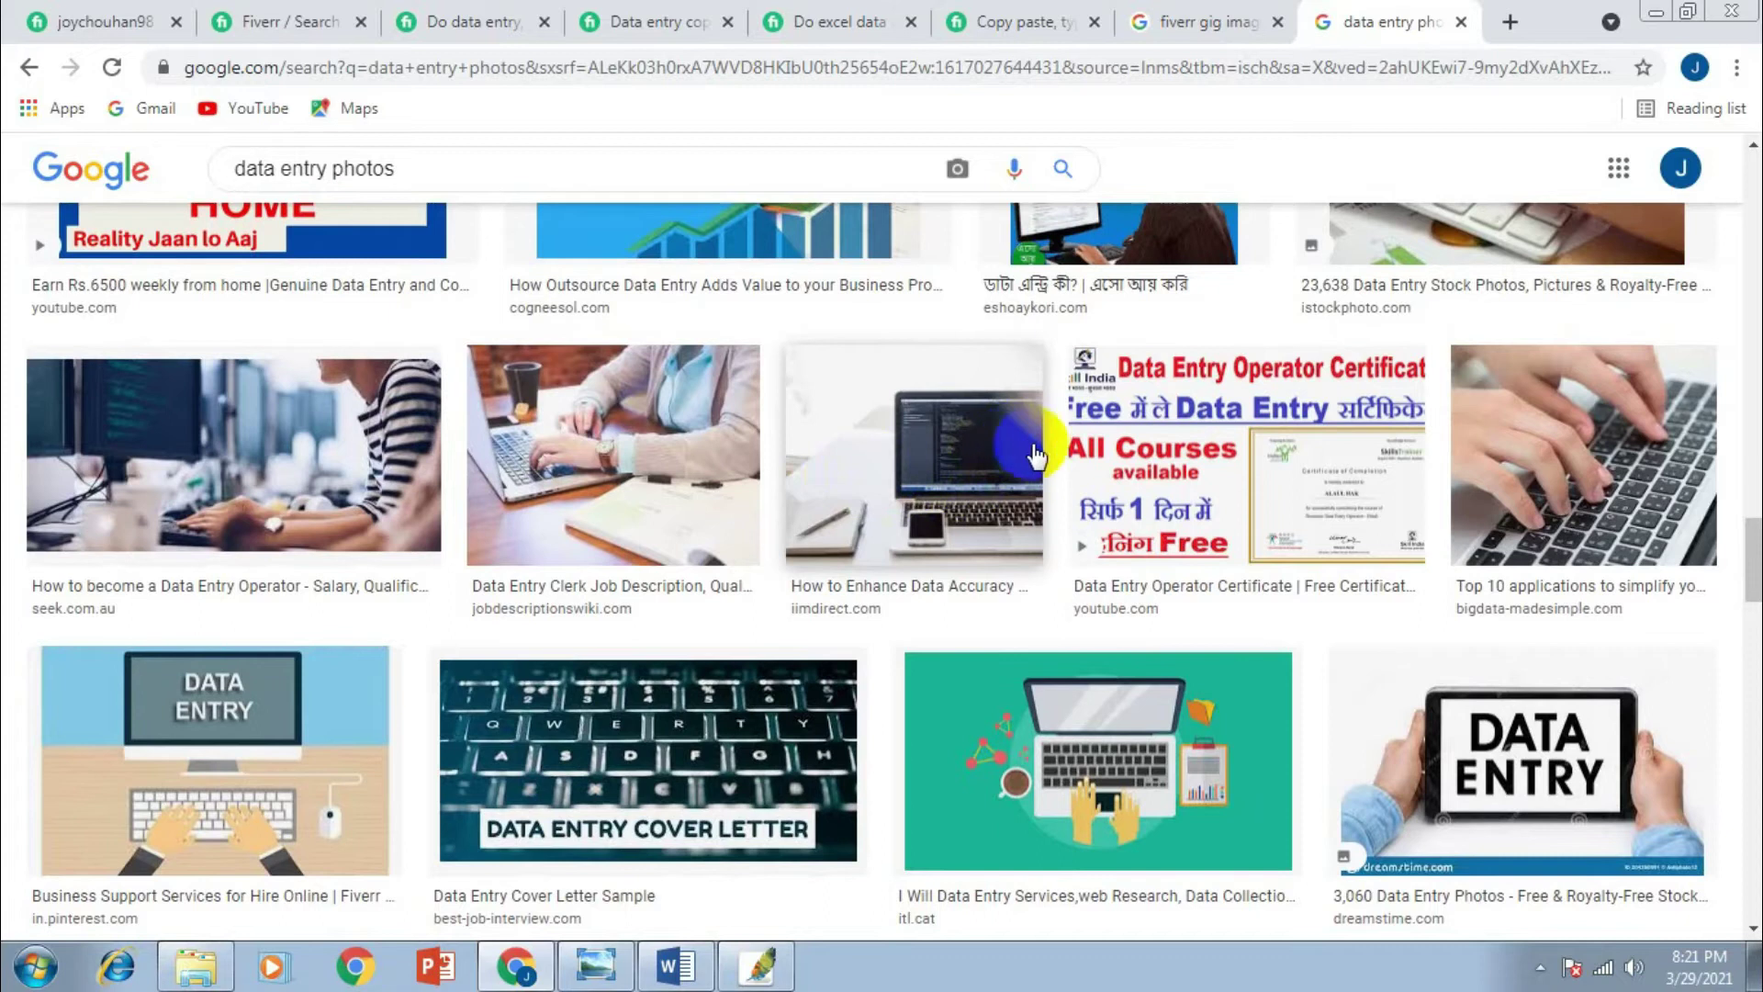
pyautogui.scroll(-1, 1037, 459)
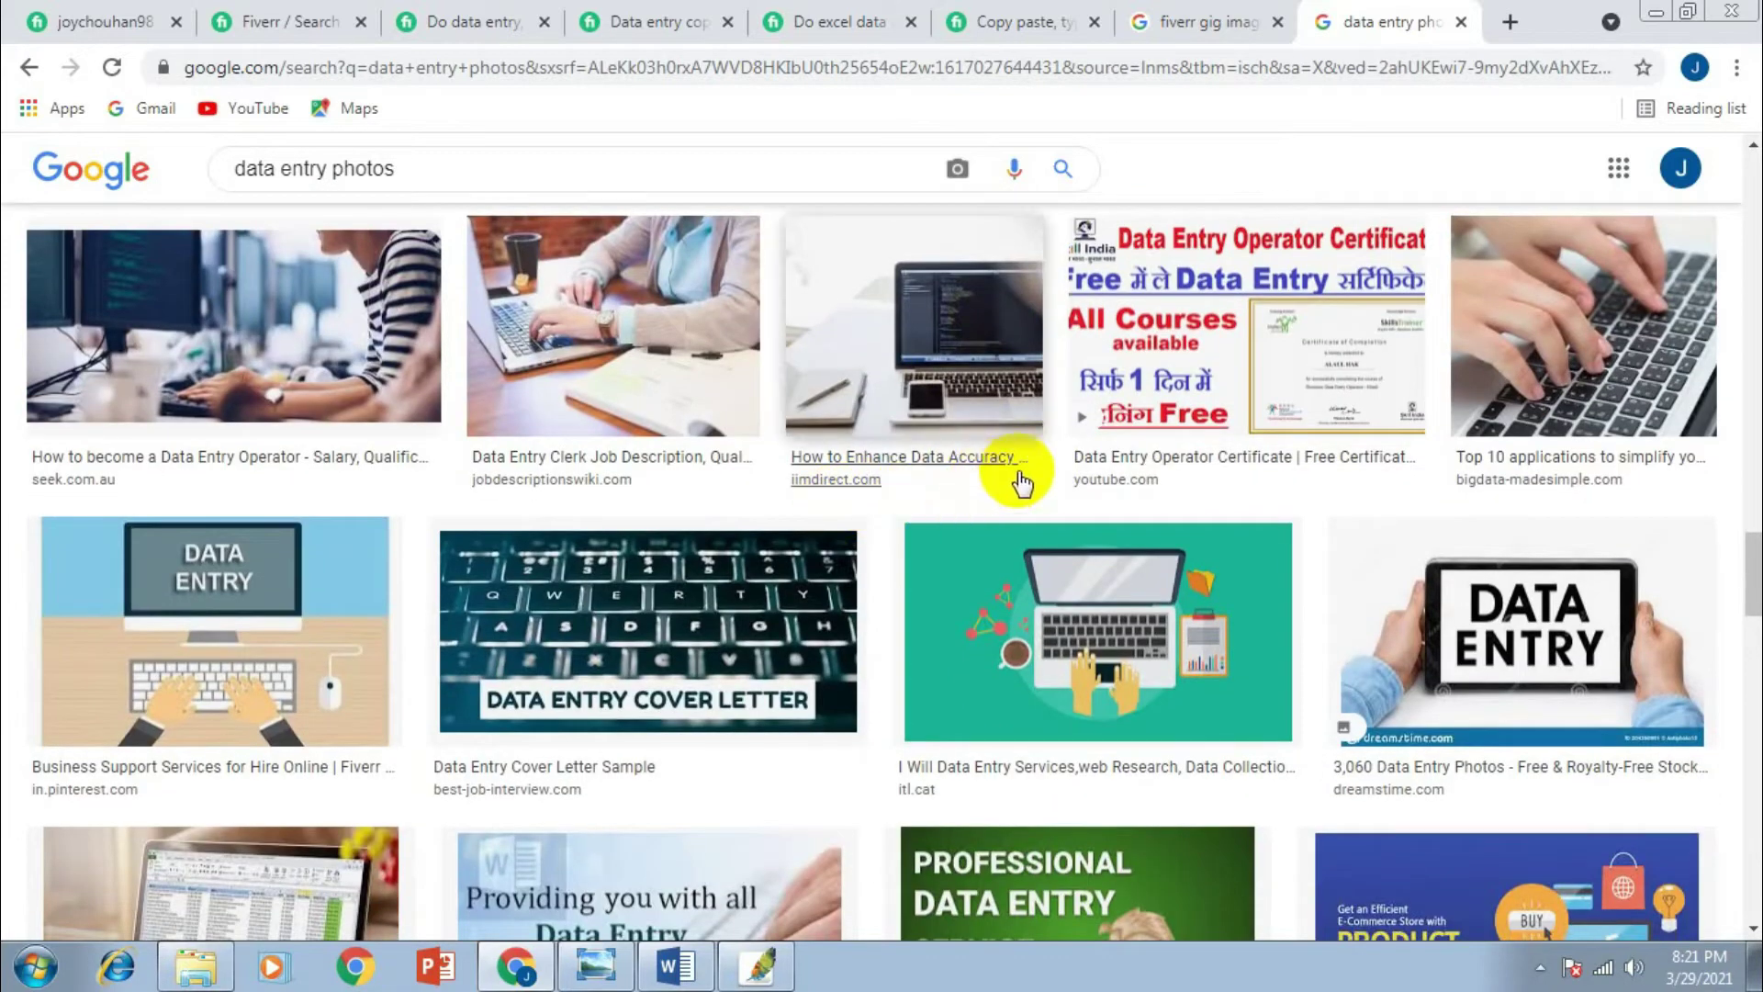
pyautogui.scroll(-9, 1021, 481)
pyautogui.click(988, 588)
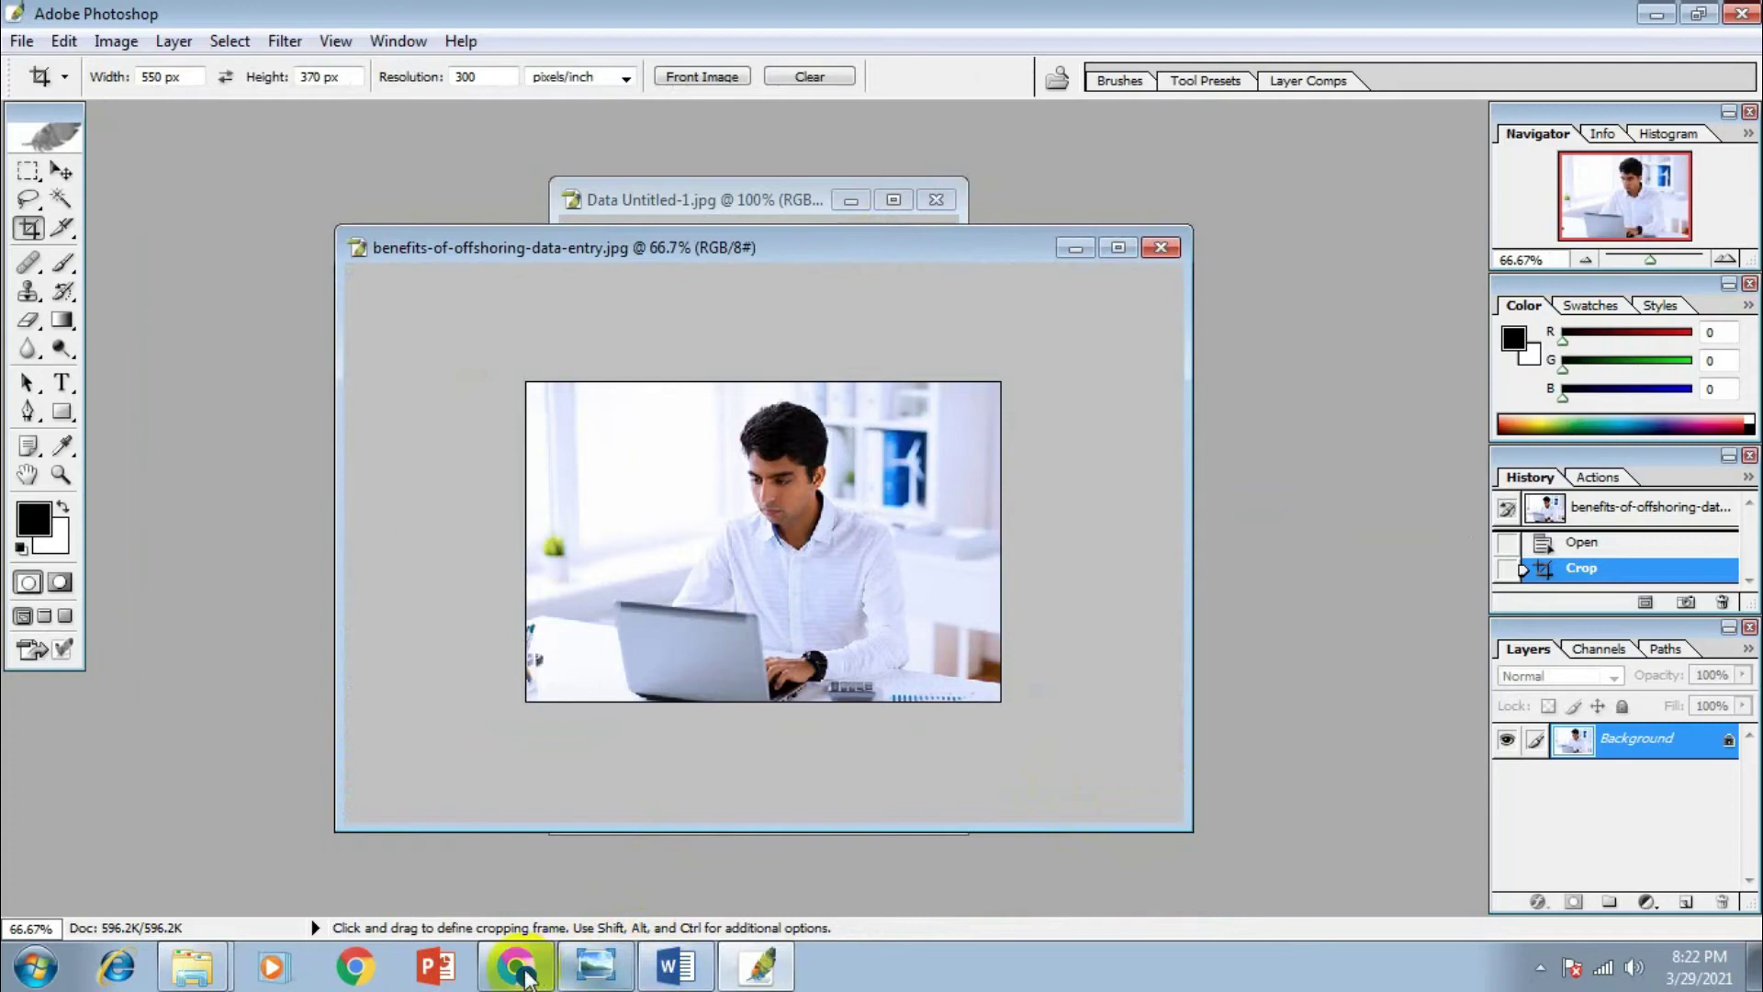
# Return to Chrome and close the search-by-image box covering the image results
pyautogui.click(514, 966)
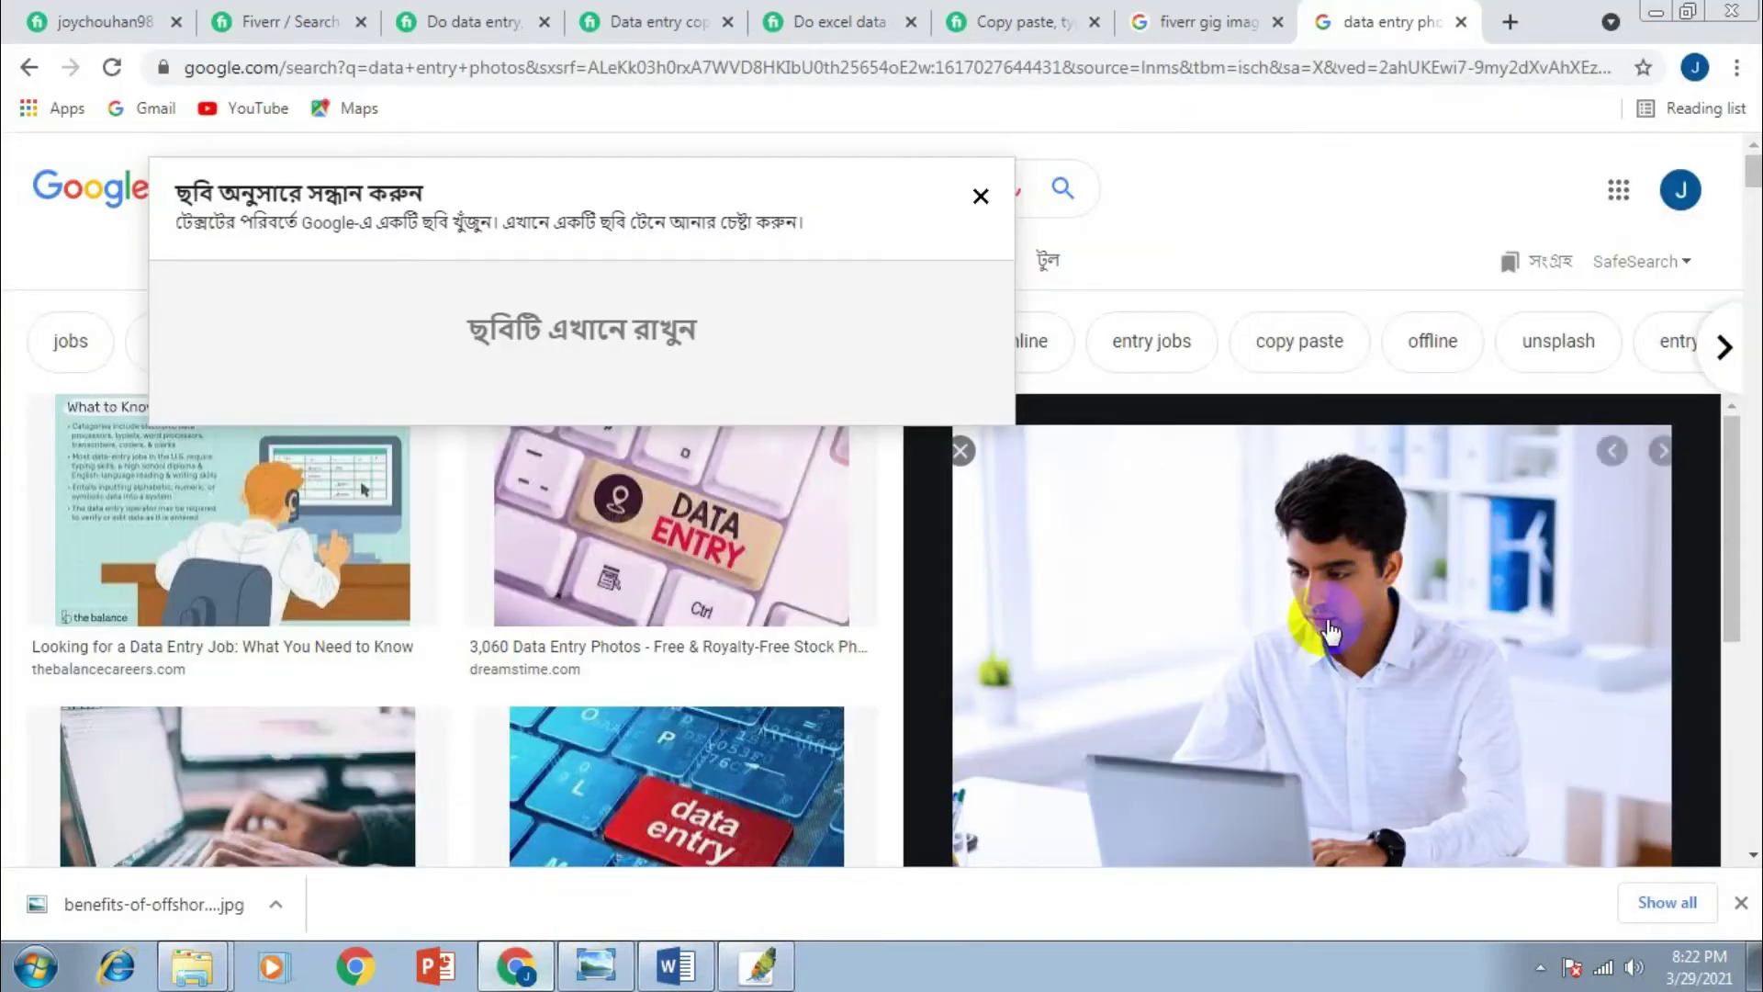
pyautogui.scroll(-5, 1413, 607)
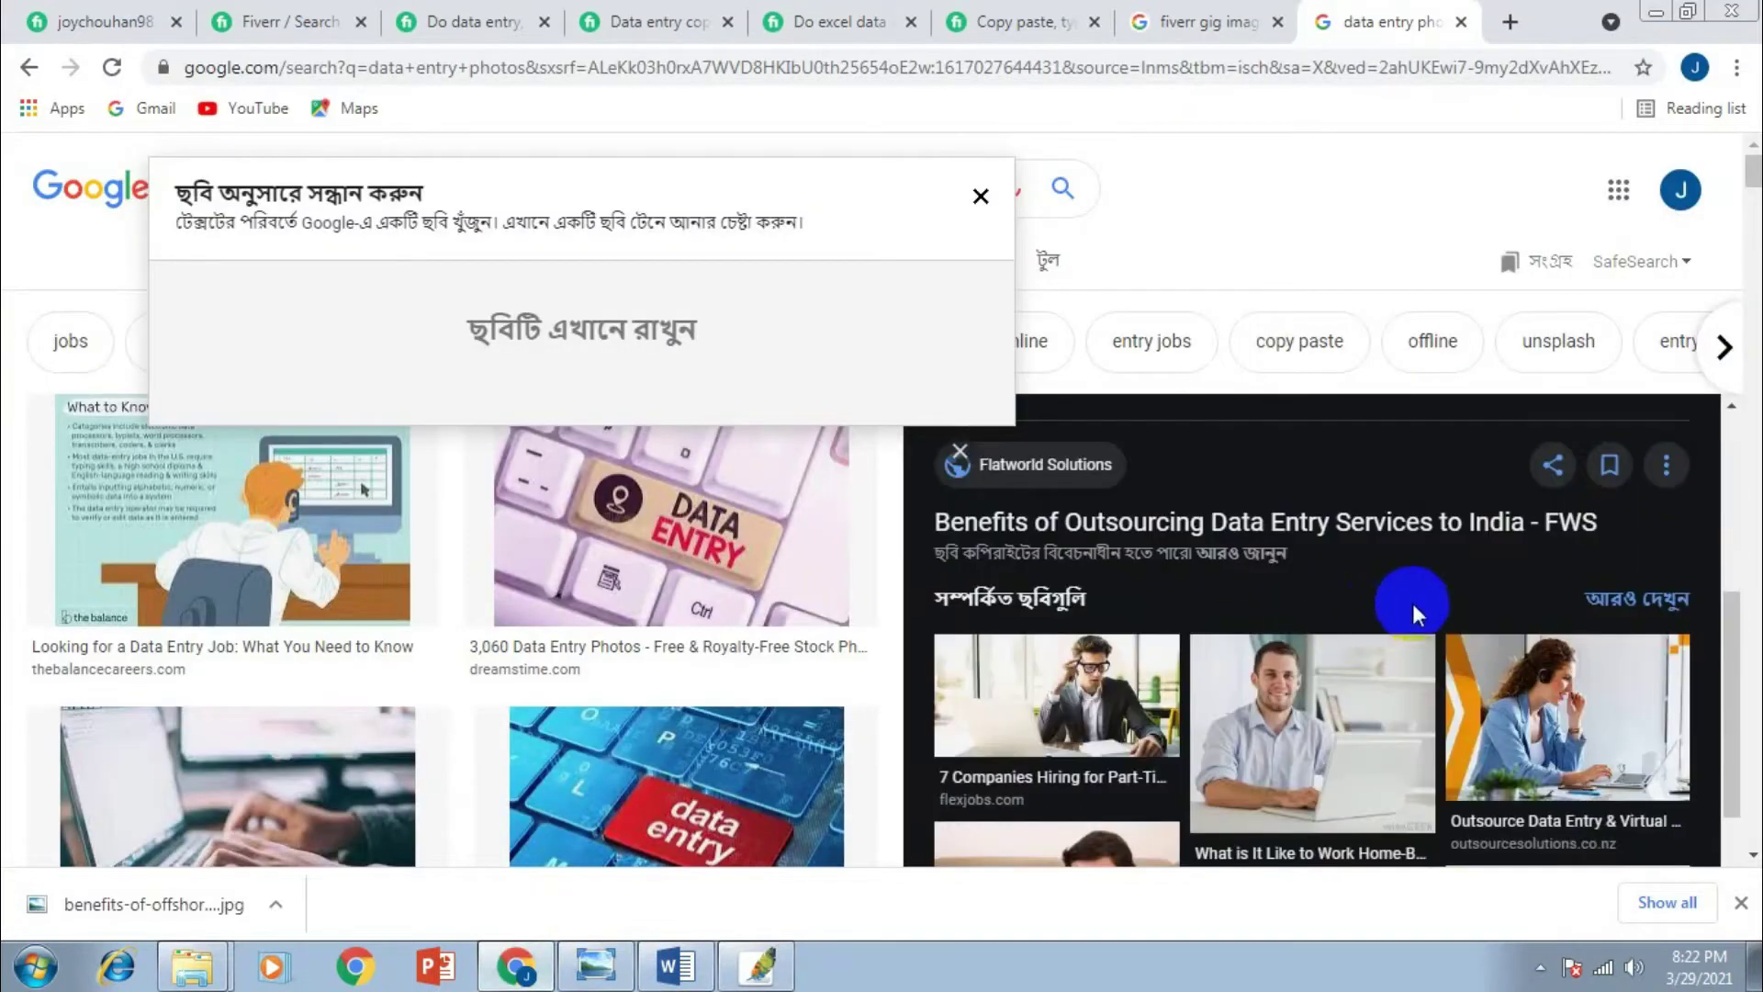
pyautogui.click(982, 200)
pyautogui.scroll(3, 1102, 514)
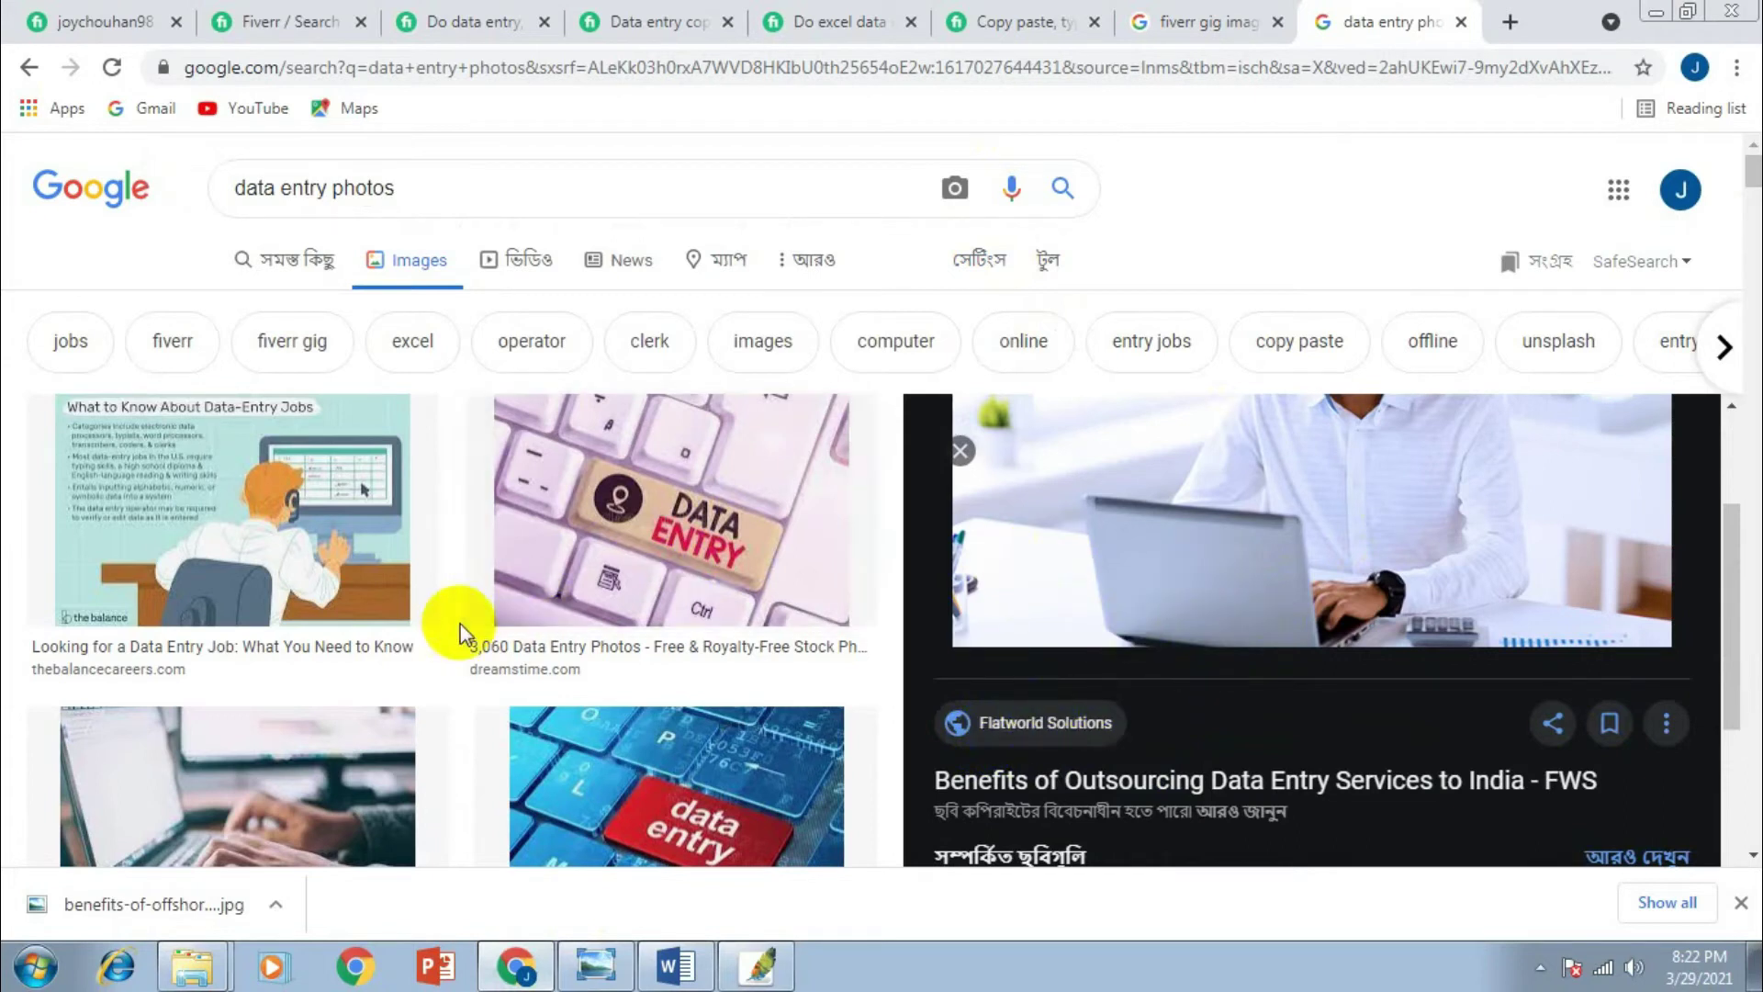
# Preview the orange "DATA ENTRY" banner with the checkmarked services, and its related green "Virtual Assistant" image
pyautogui.scroll(-3, 459, 638)
pyautogui.scroll(-5, 539, 620)
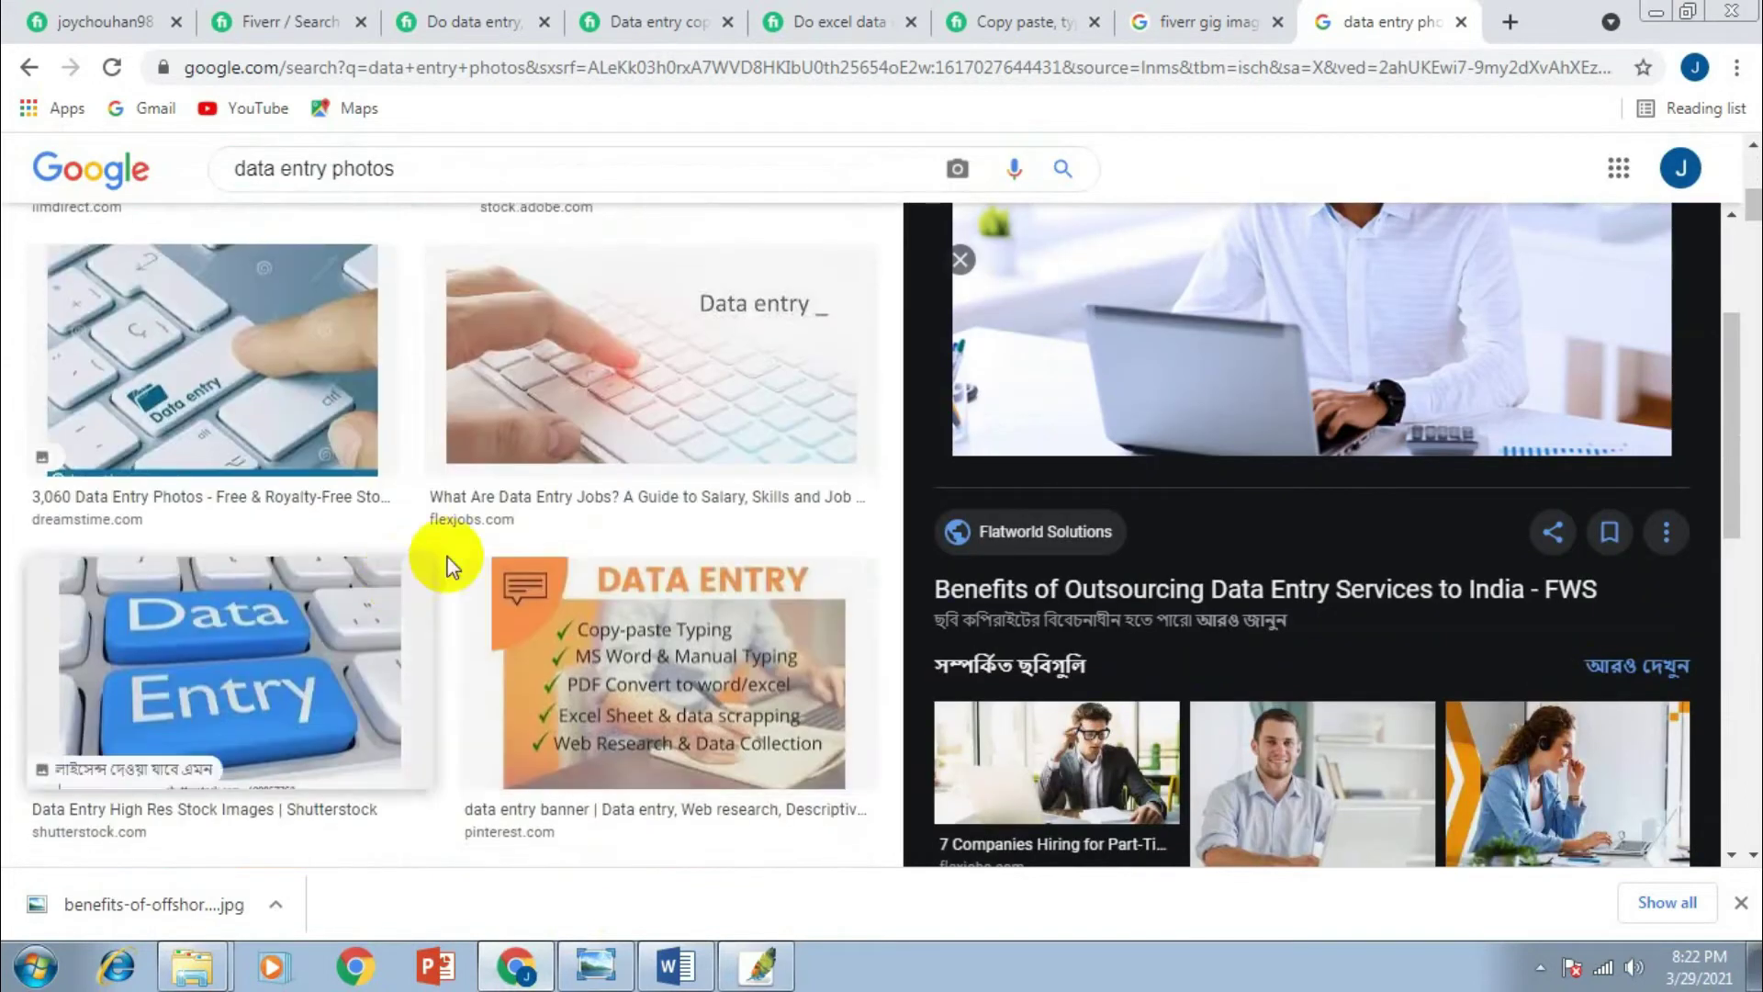
pyautogui.click(648, 647)
pyautogui.scroll(-3, 1084, 684)
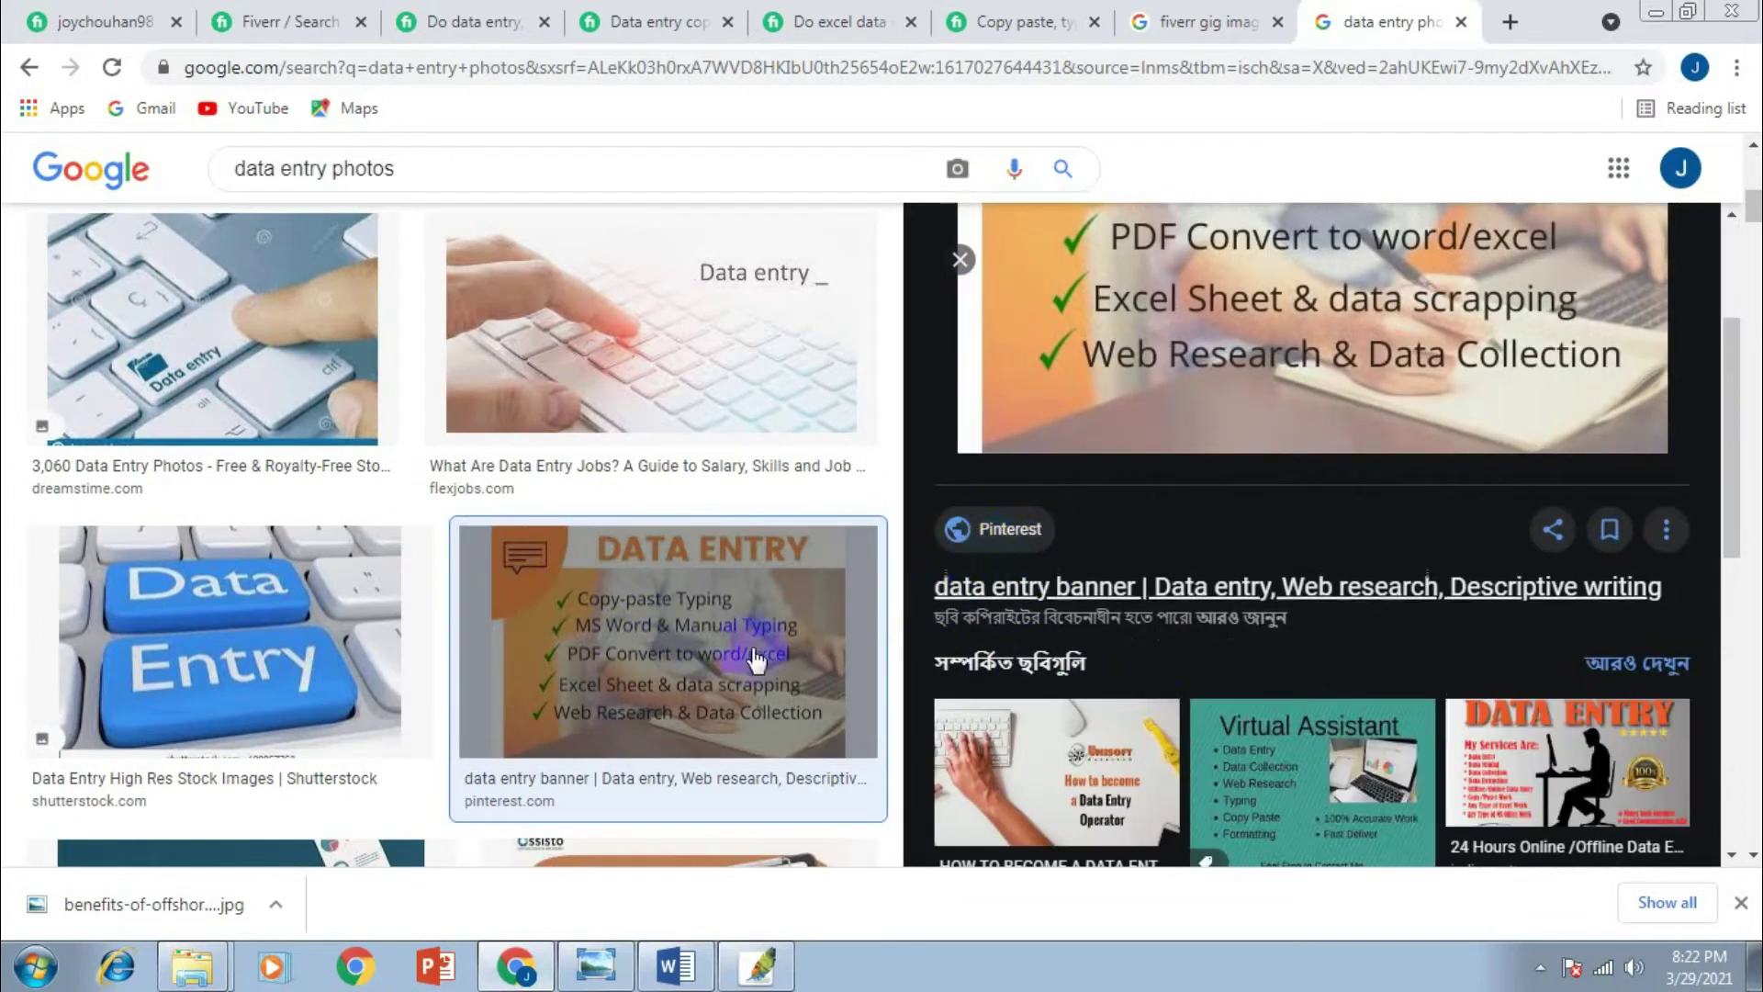
pyautogui.click(1295, 755)
pyautogui.scroll(-3, 1247, 725)
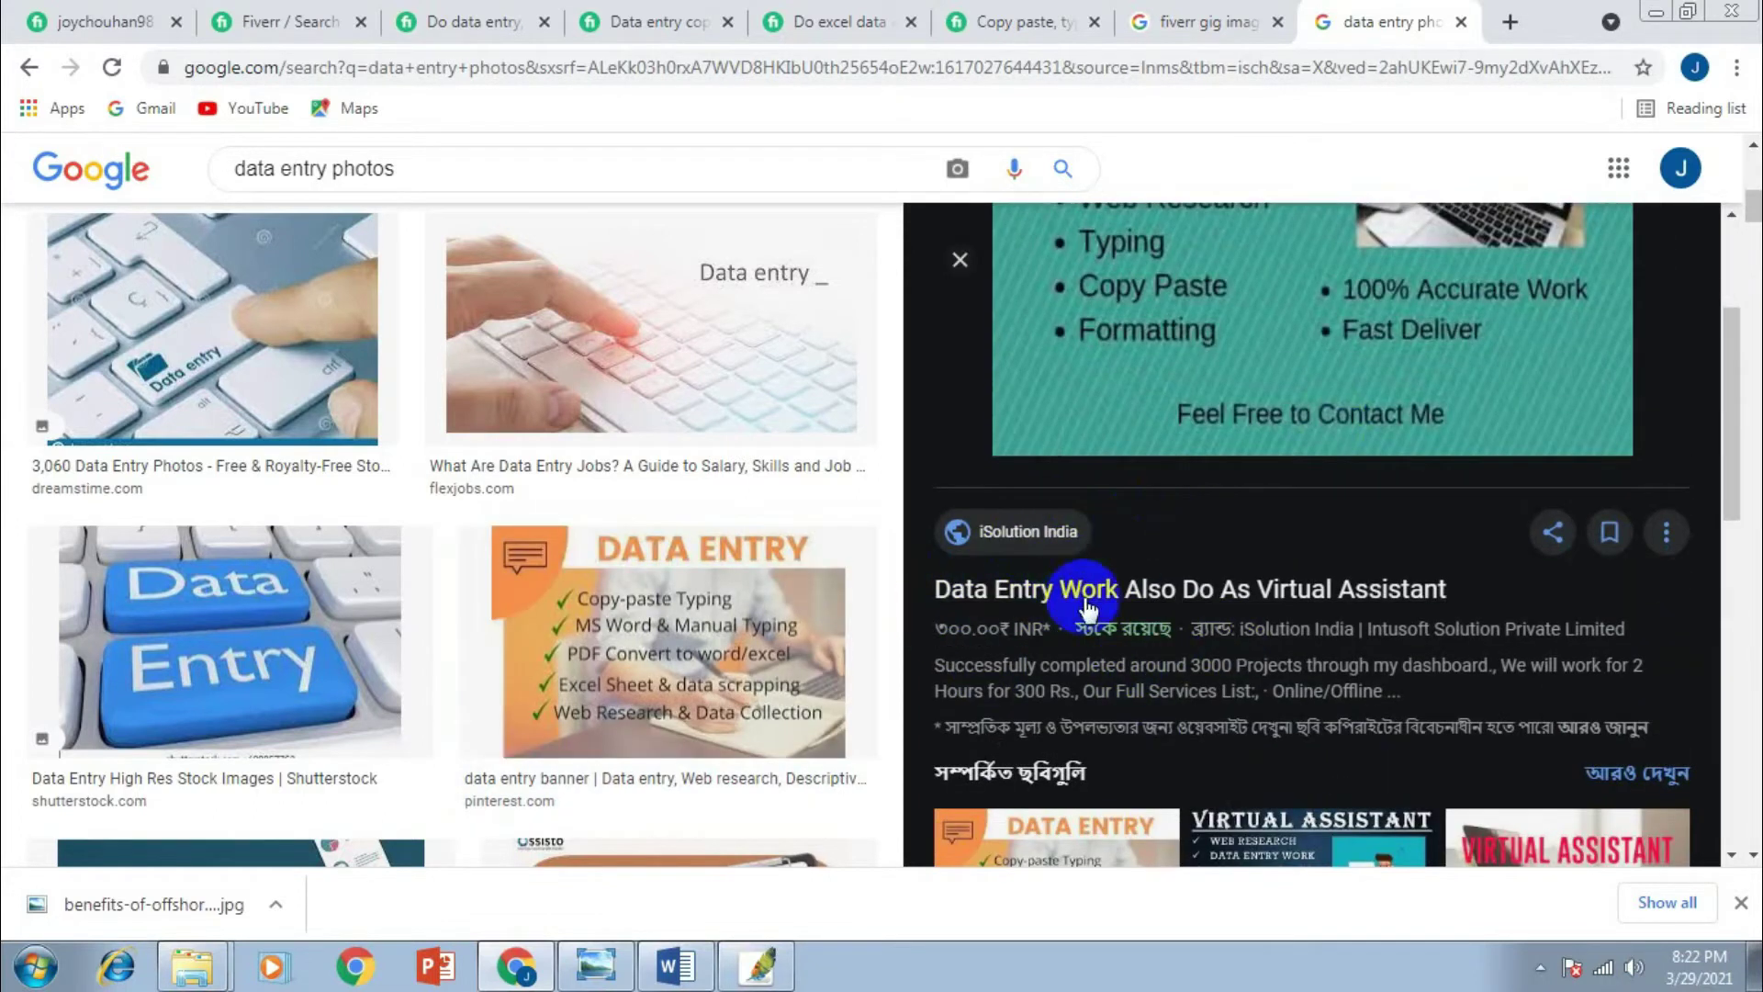
pyautogui.scroll(3, 1323, 478)
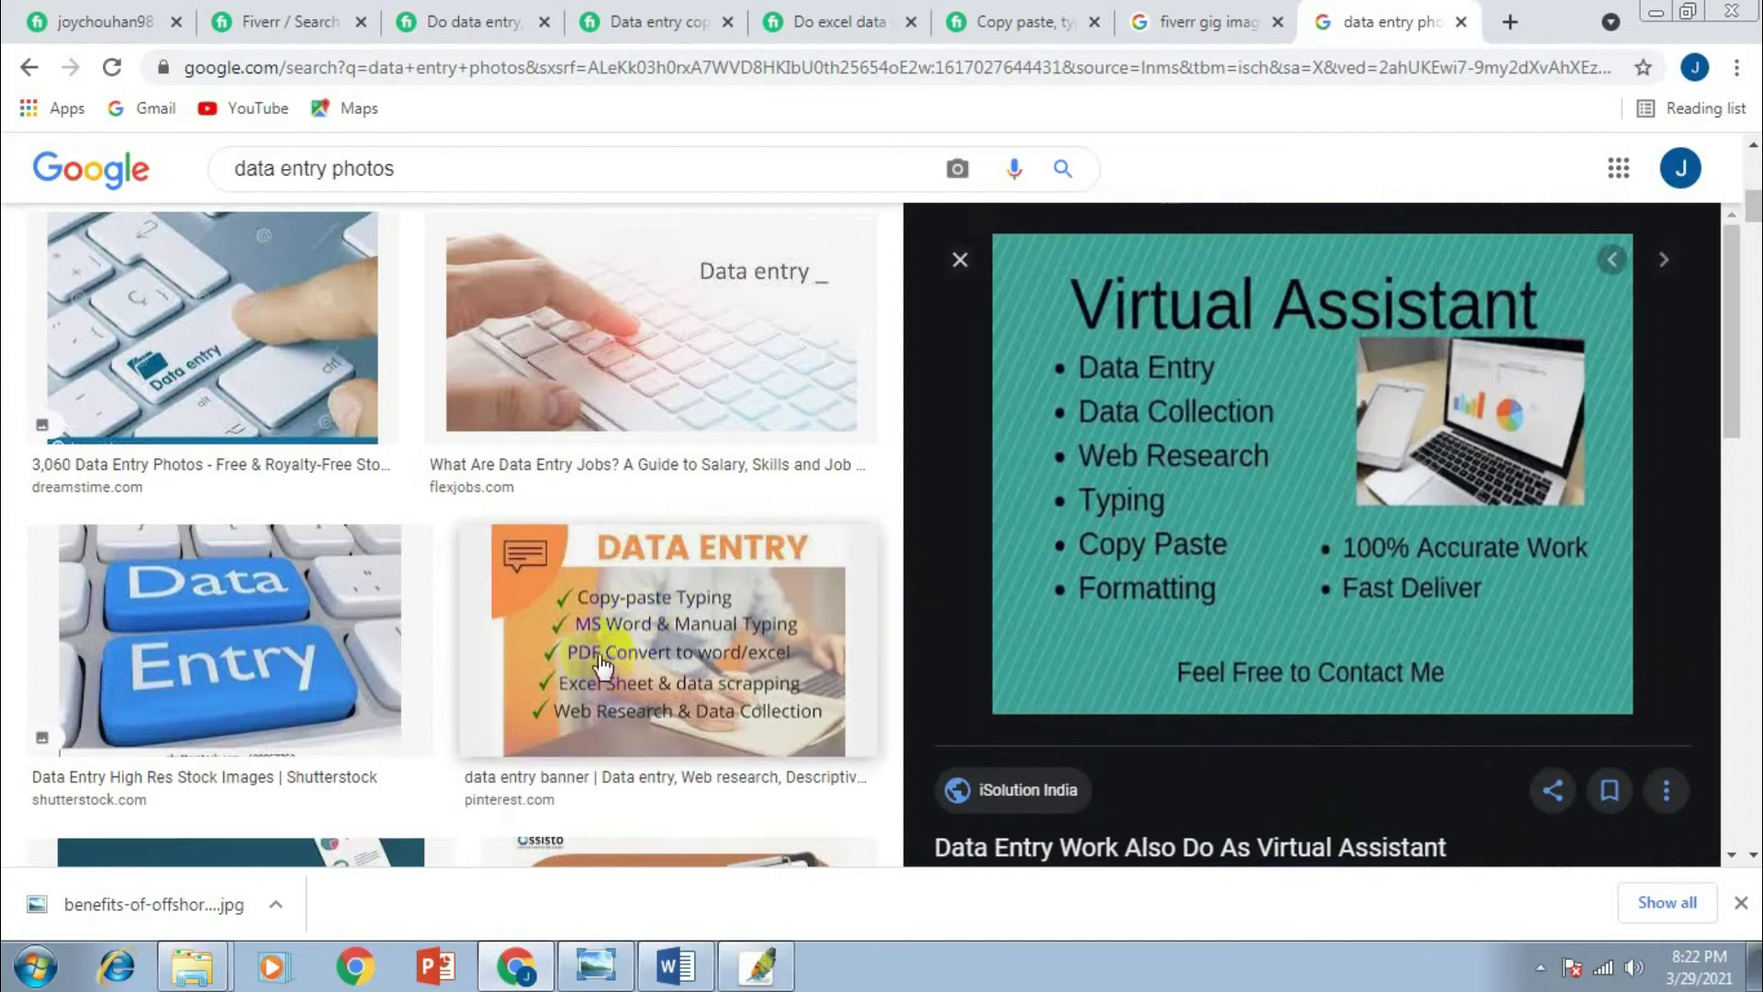
# Preview the Fiverr image "All Types of Large Data Entry work" and examine its design and source details
pyautogui.scroll(-10, 433, 474)
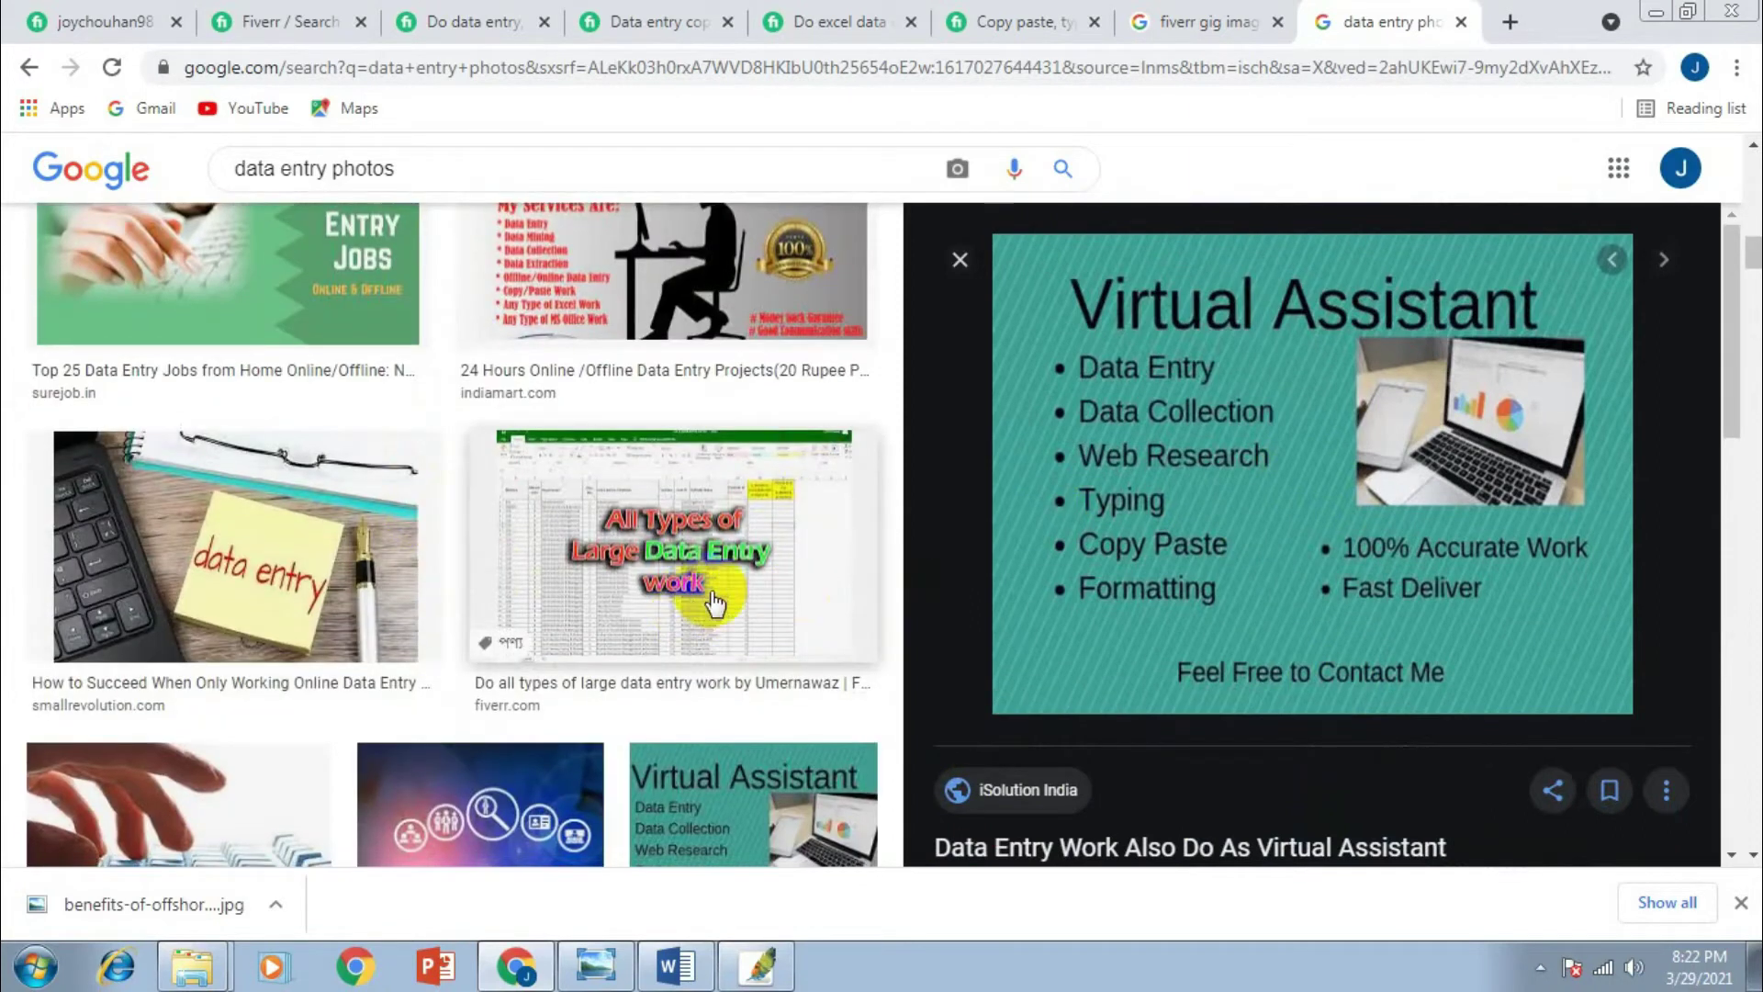
pyautogui.click(759, 591)
pyautogui.scroll(-3, 1010, 597)
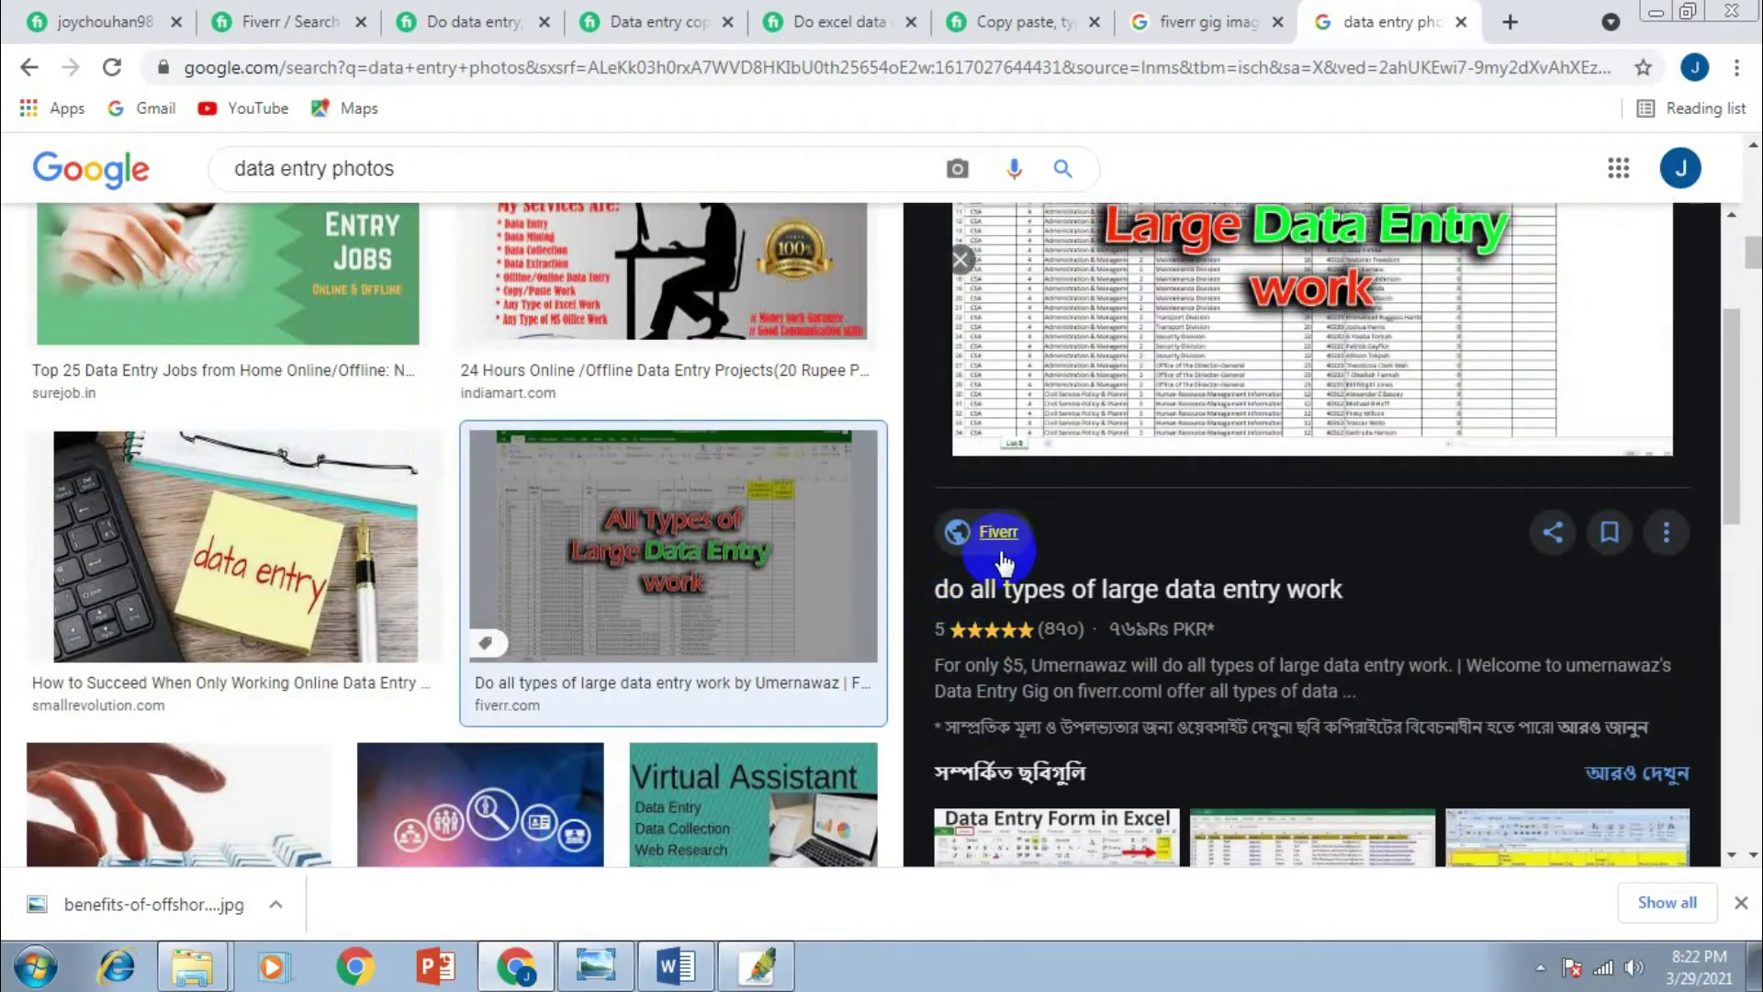
pyautogui.scroll(3, 1350, 501)
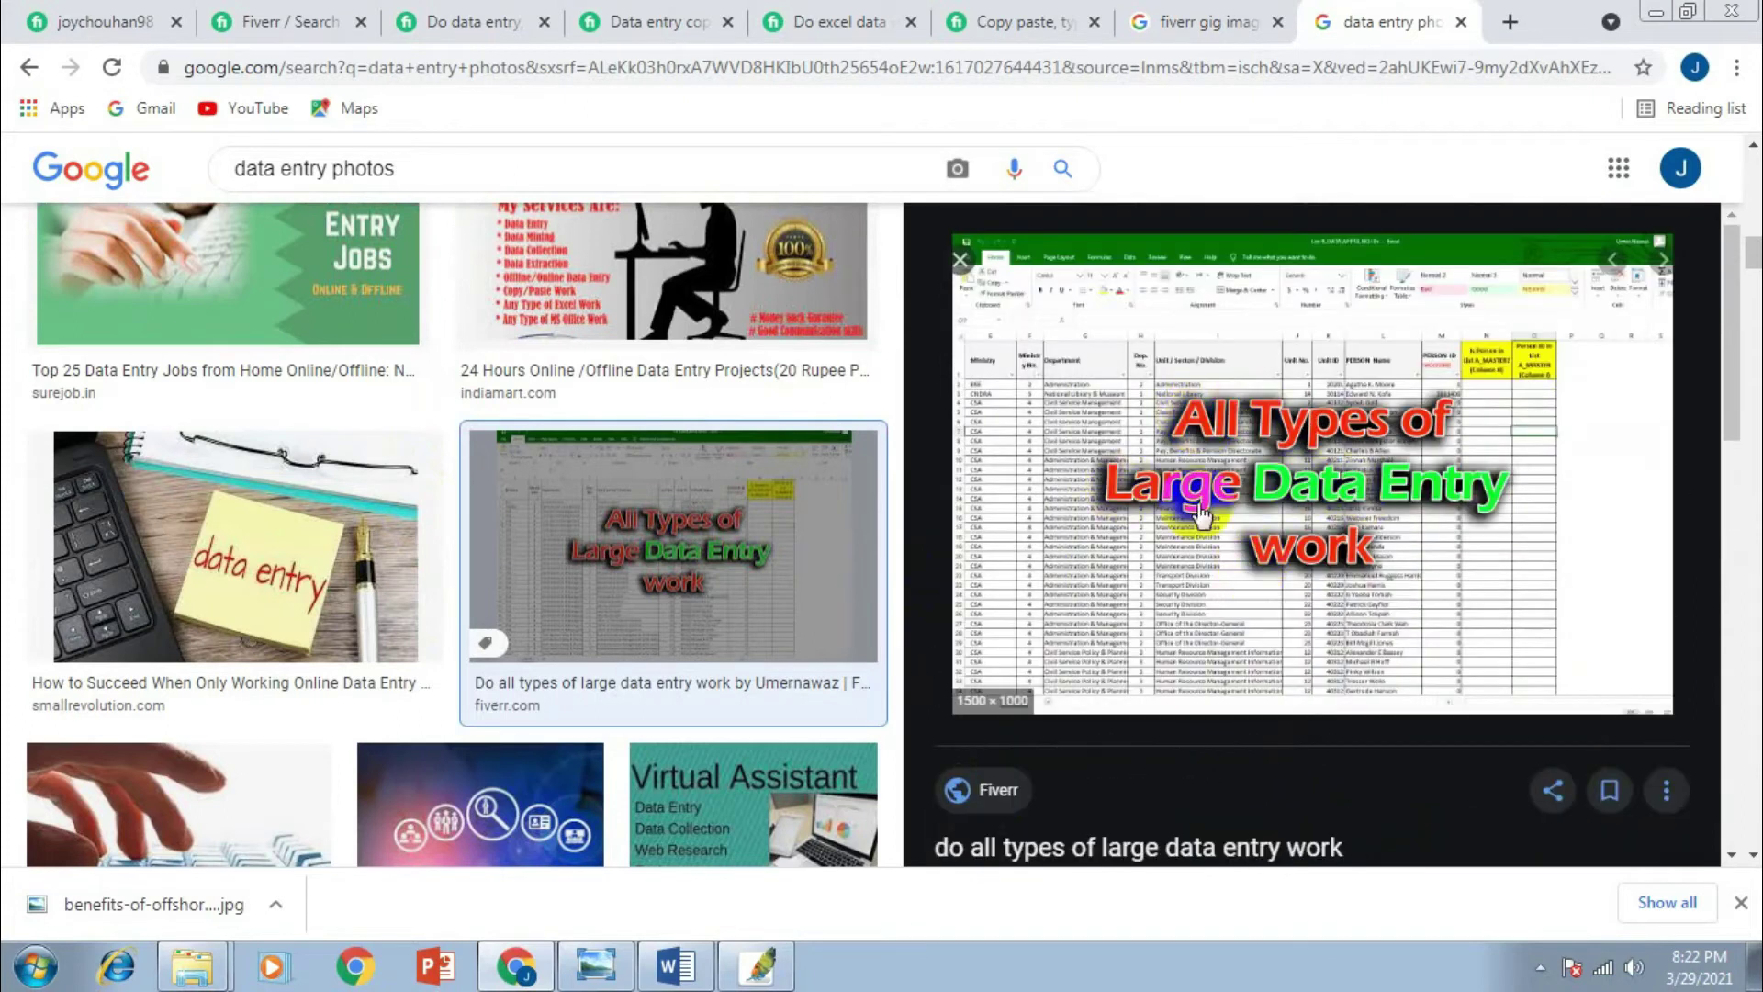
pyautogui.scroll(-2, 1283, 508)
pyautogui.click(998, 661)
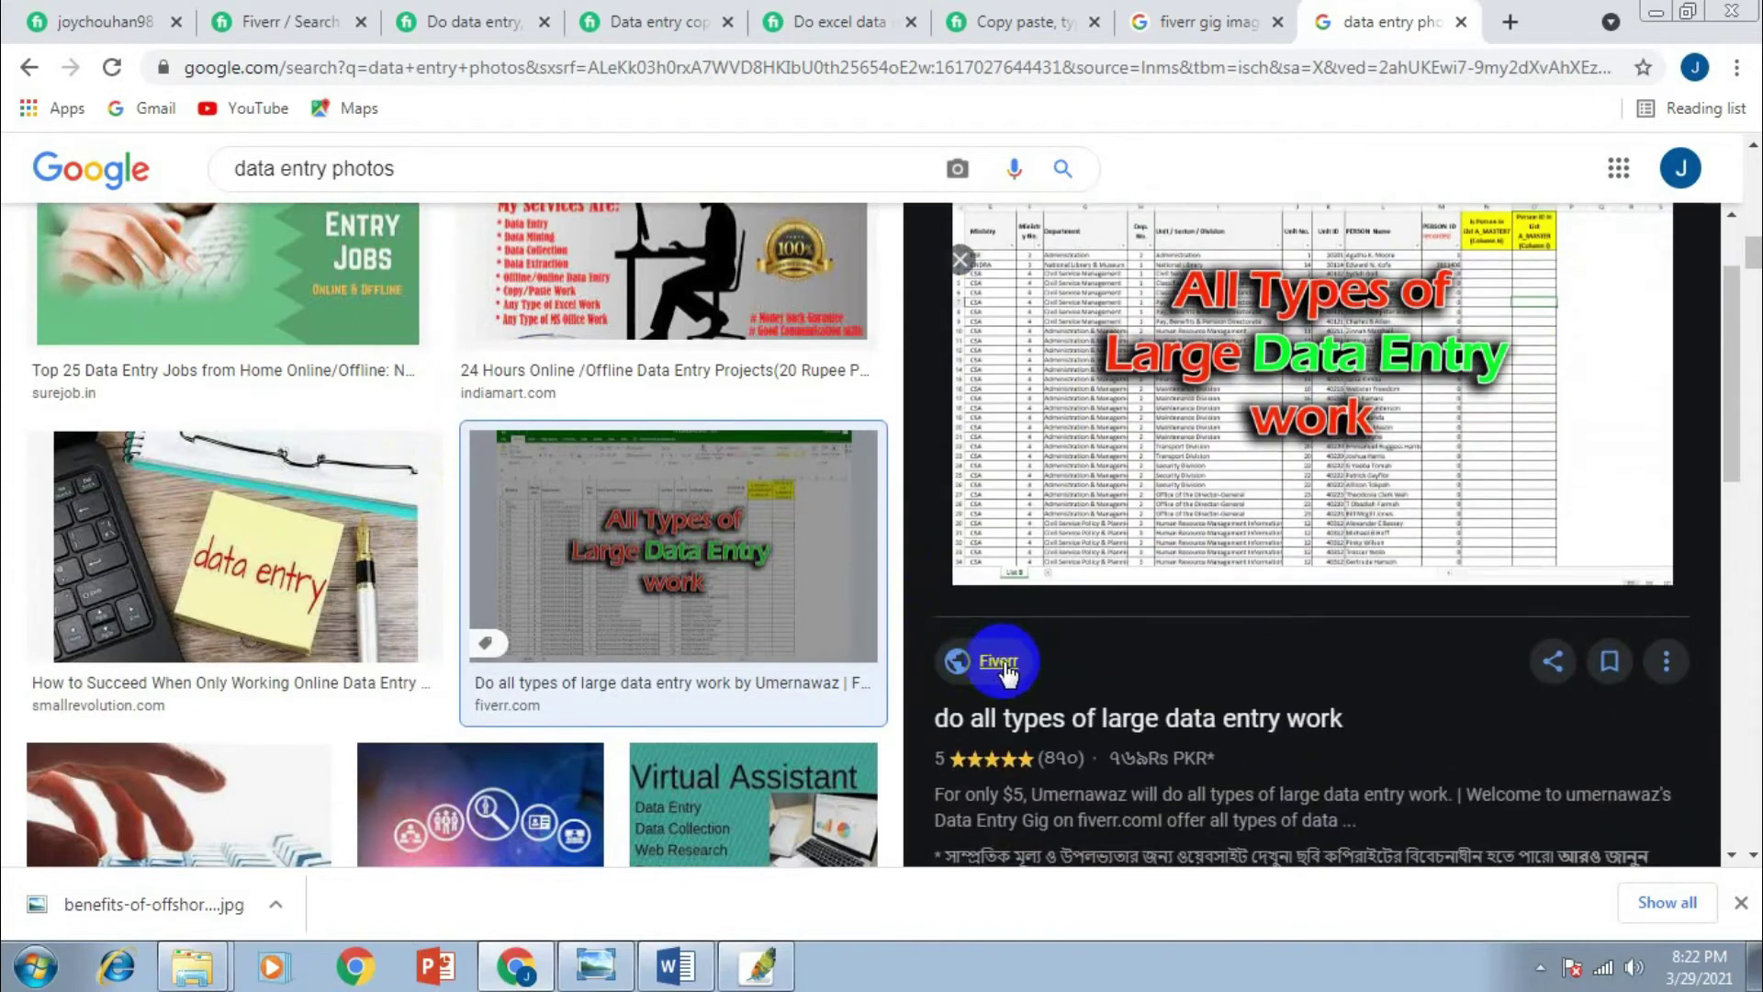
pyautogui.scroll(10, 828, 489)
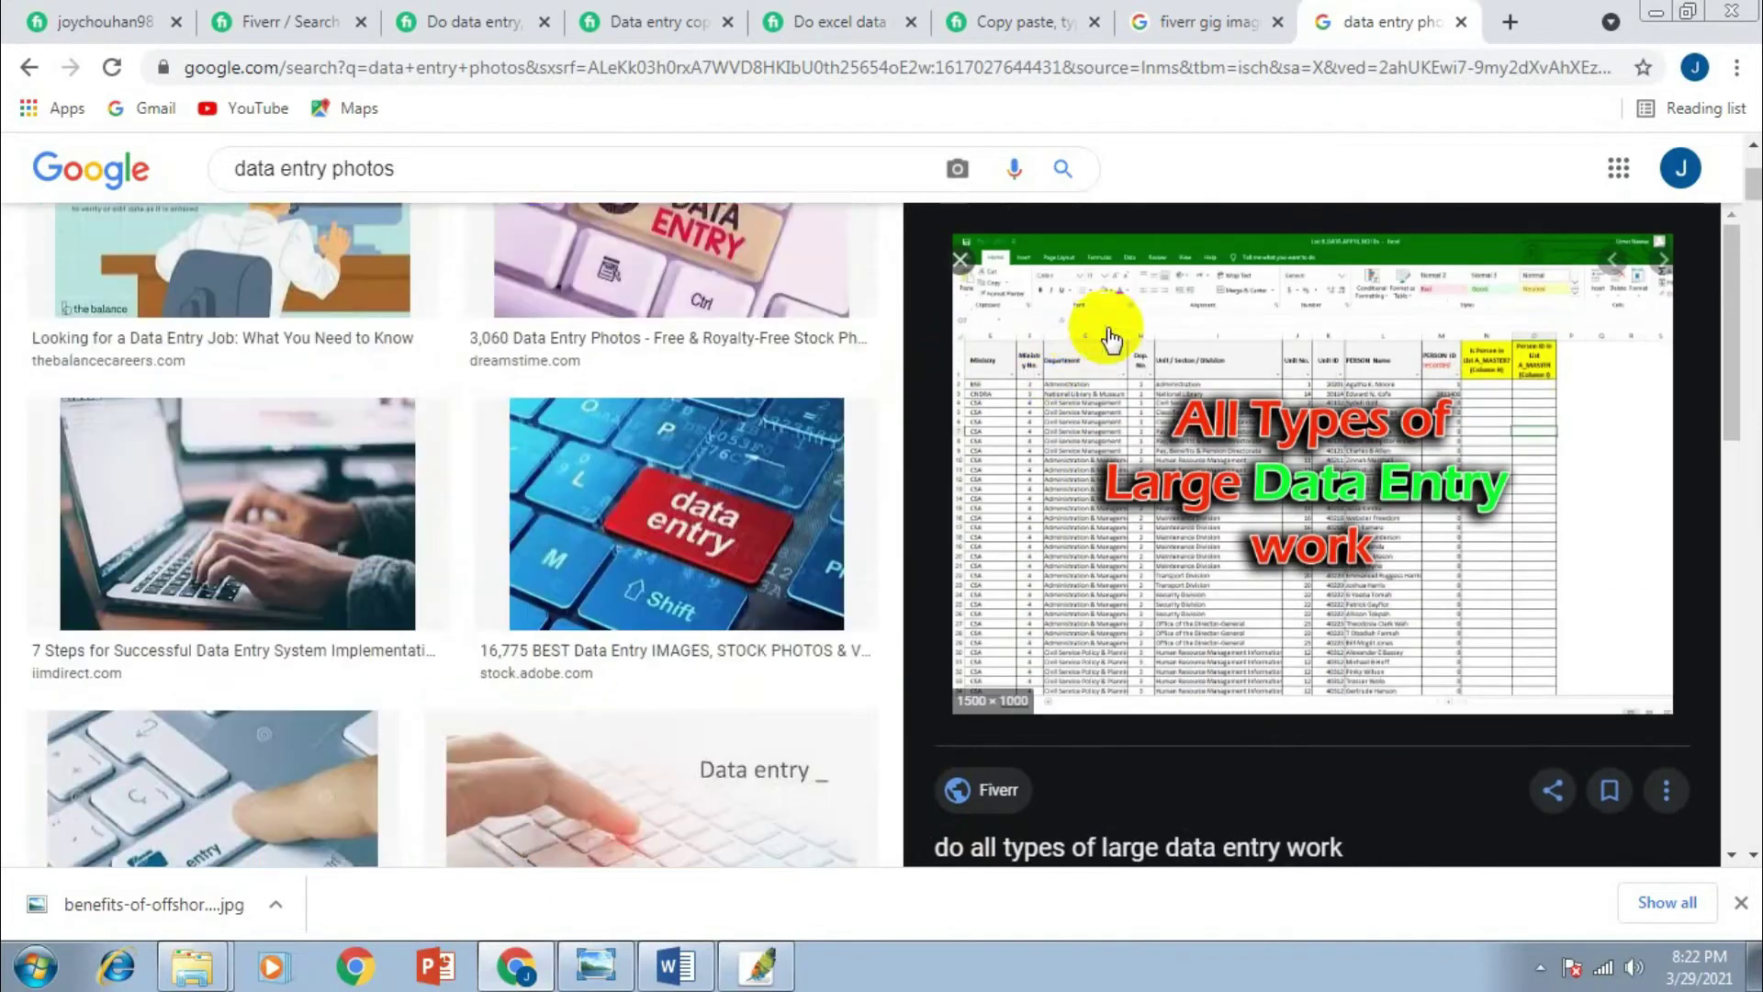
pyautogui.click(962, 292)
pyautogui.scroll(3, 1350, 374)
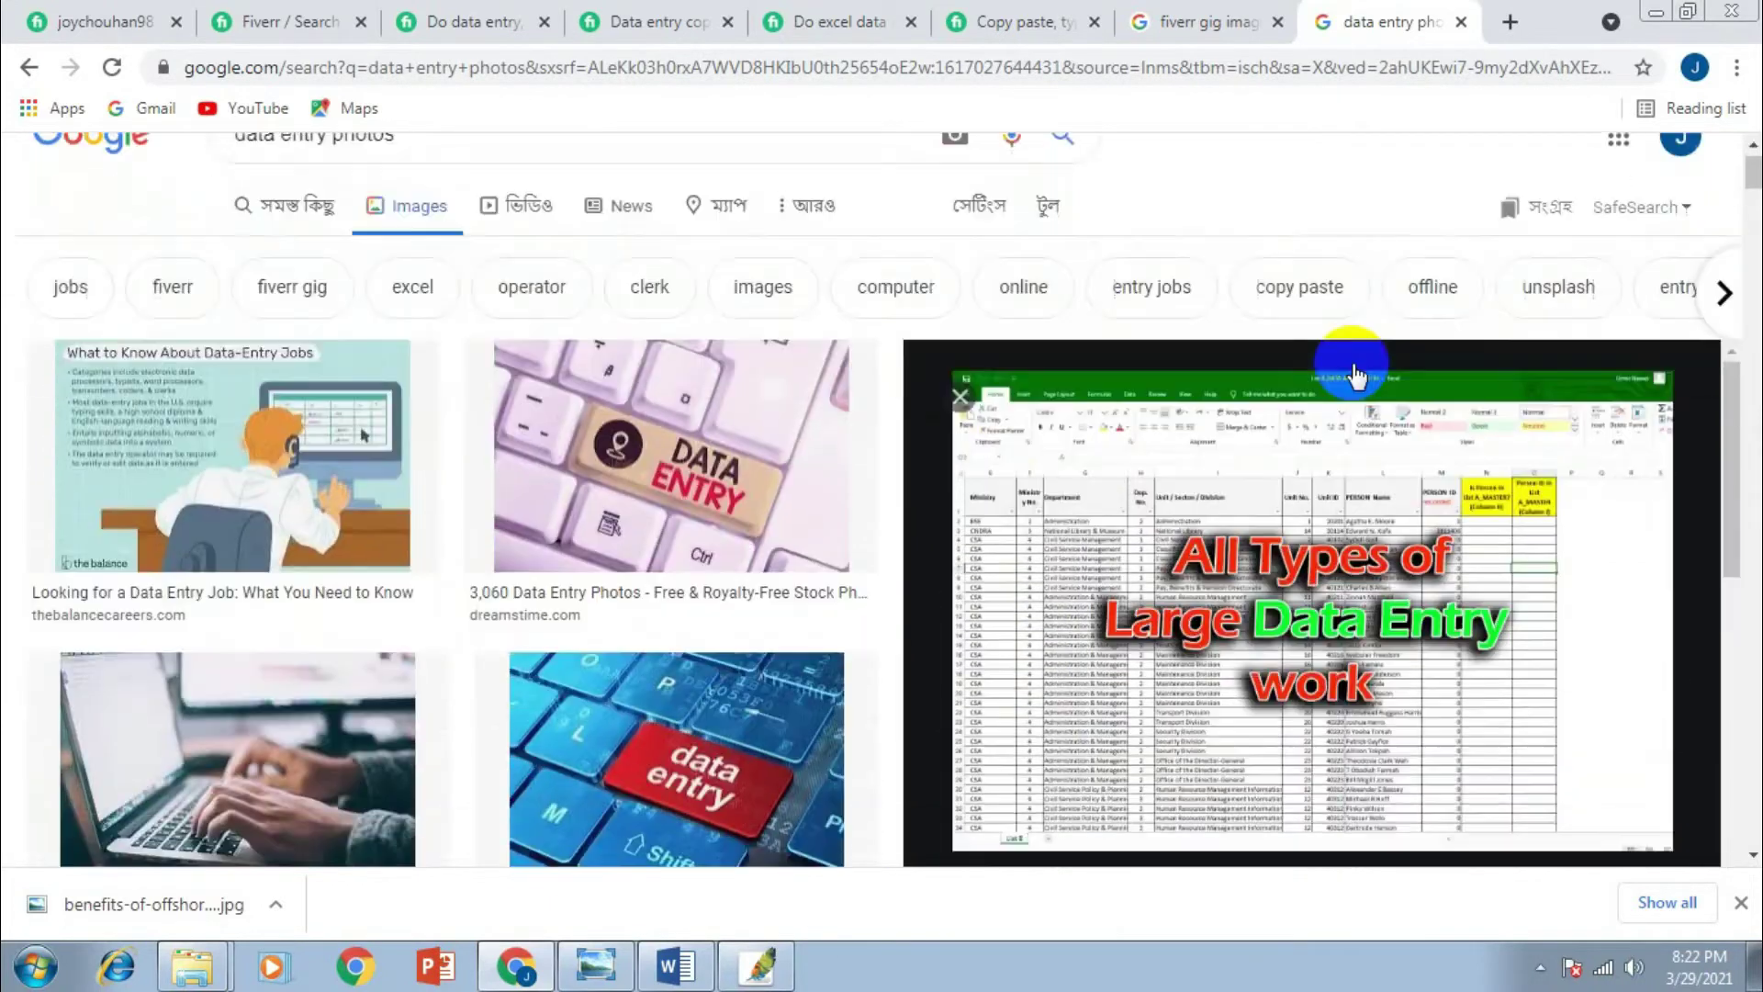
# Search the images for "Excel data entry photos" and preview the Fiverr result showing a colour-coded spreadsheet
pyautogui.scroll(-5, 1180, 283)
pyautogui.scroll(-5, 564, 225)
pyautogui.scroll(2, 565, 225)
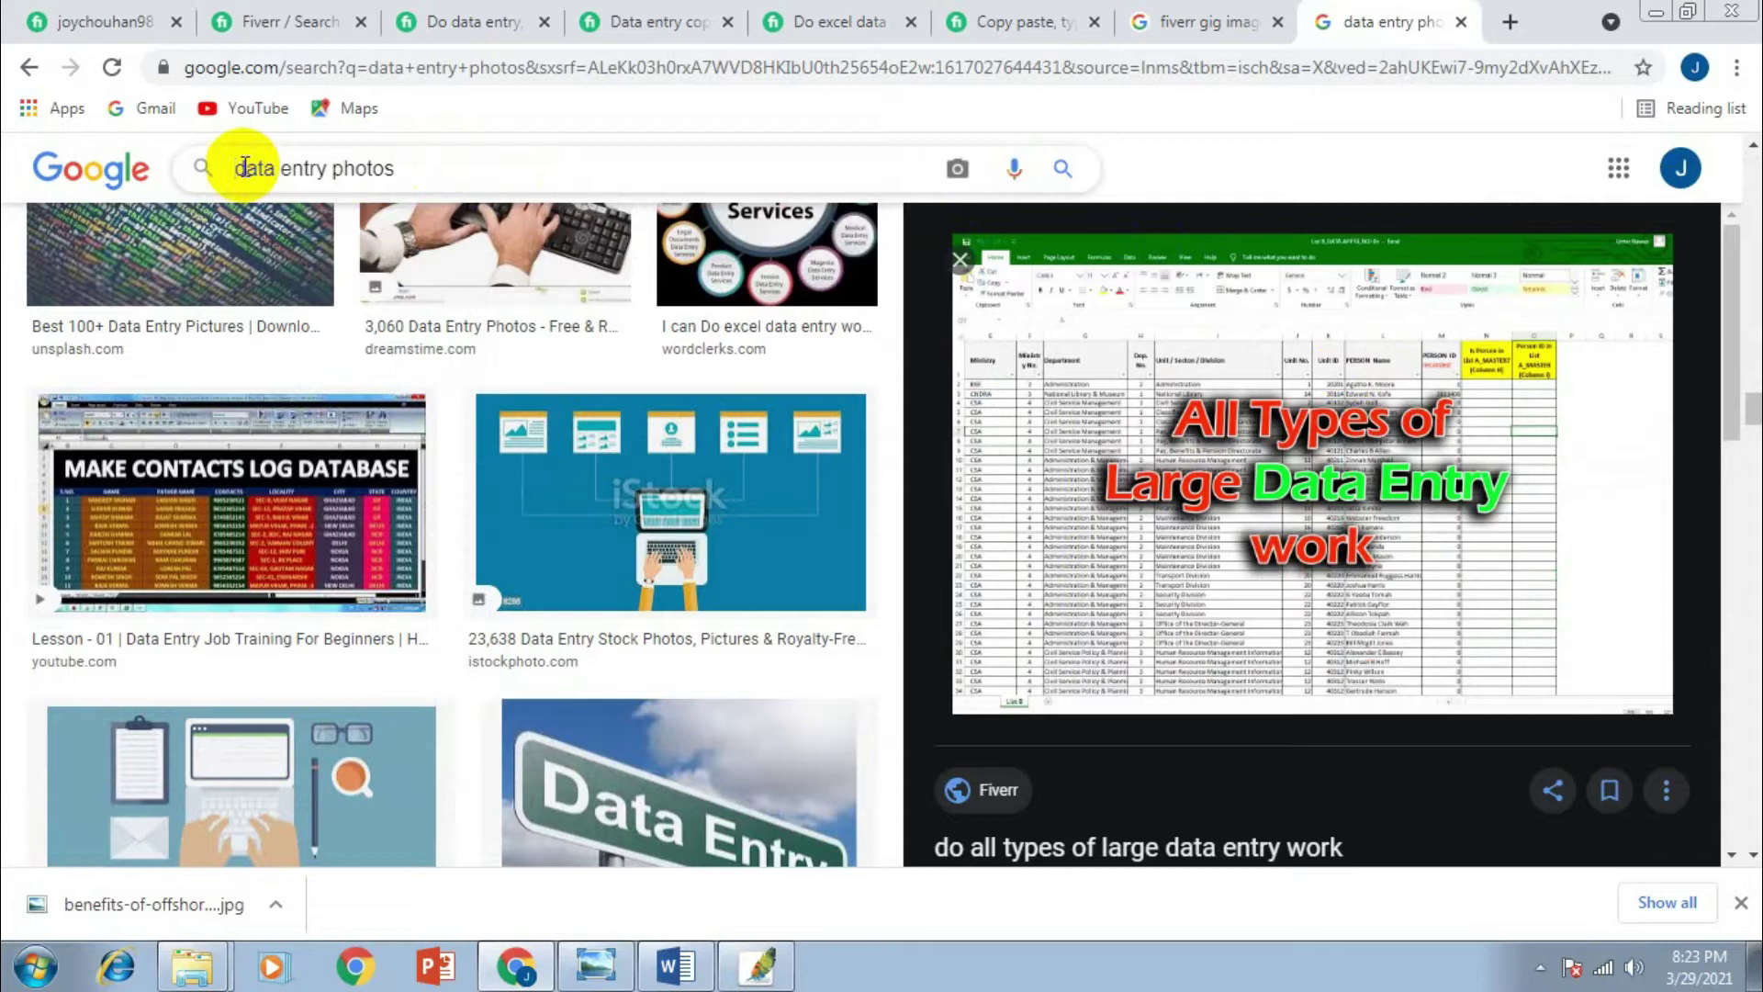
pyautogui.write('el')
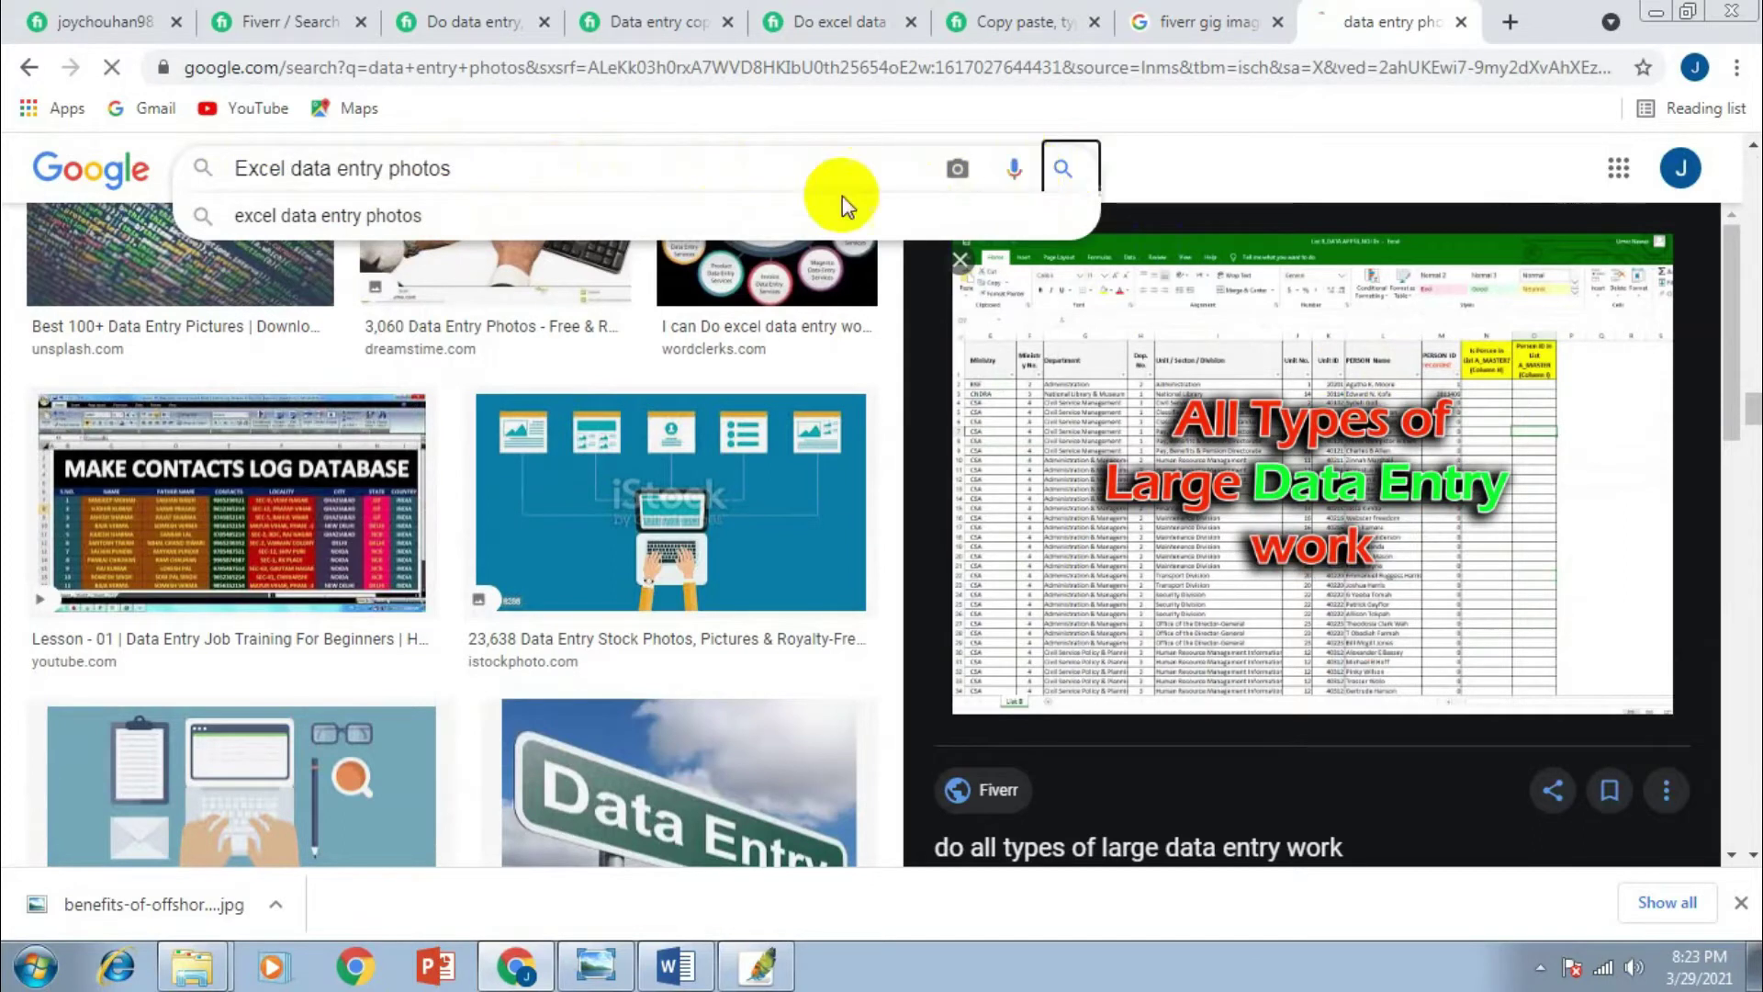
pyautogui.press('Return')
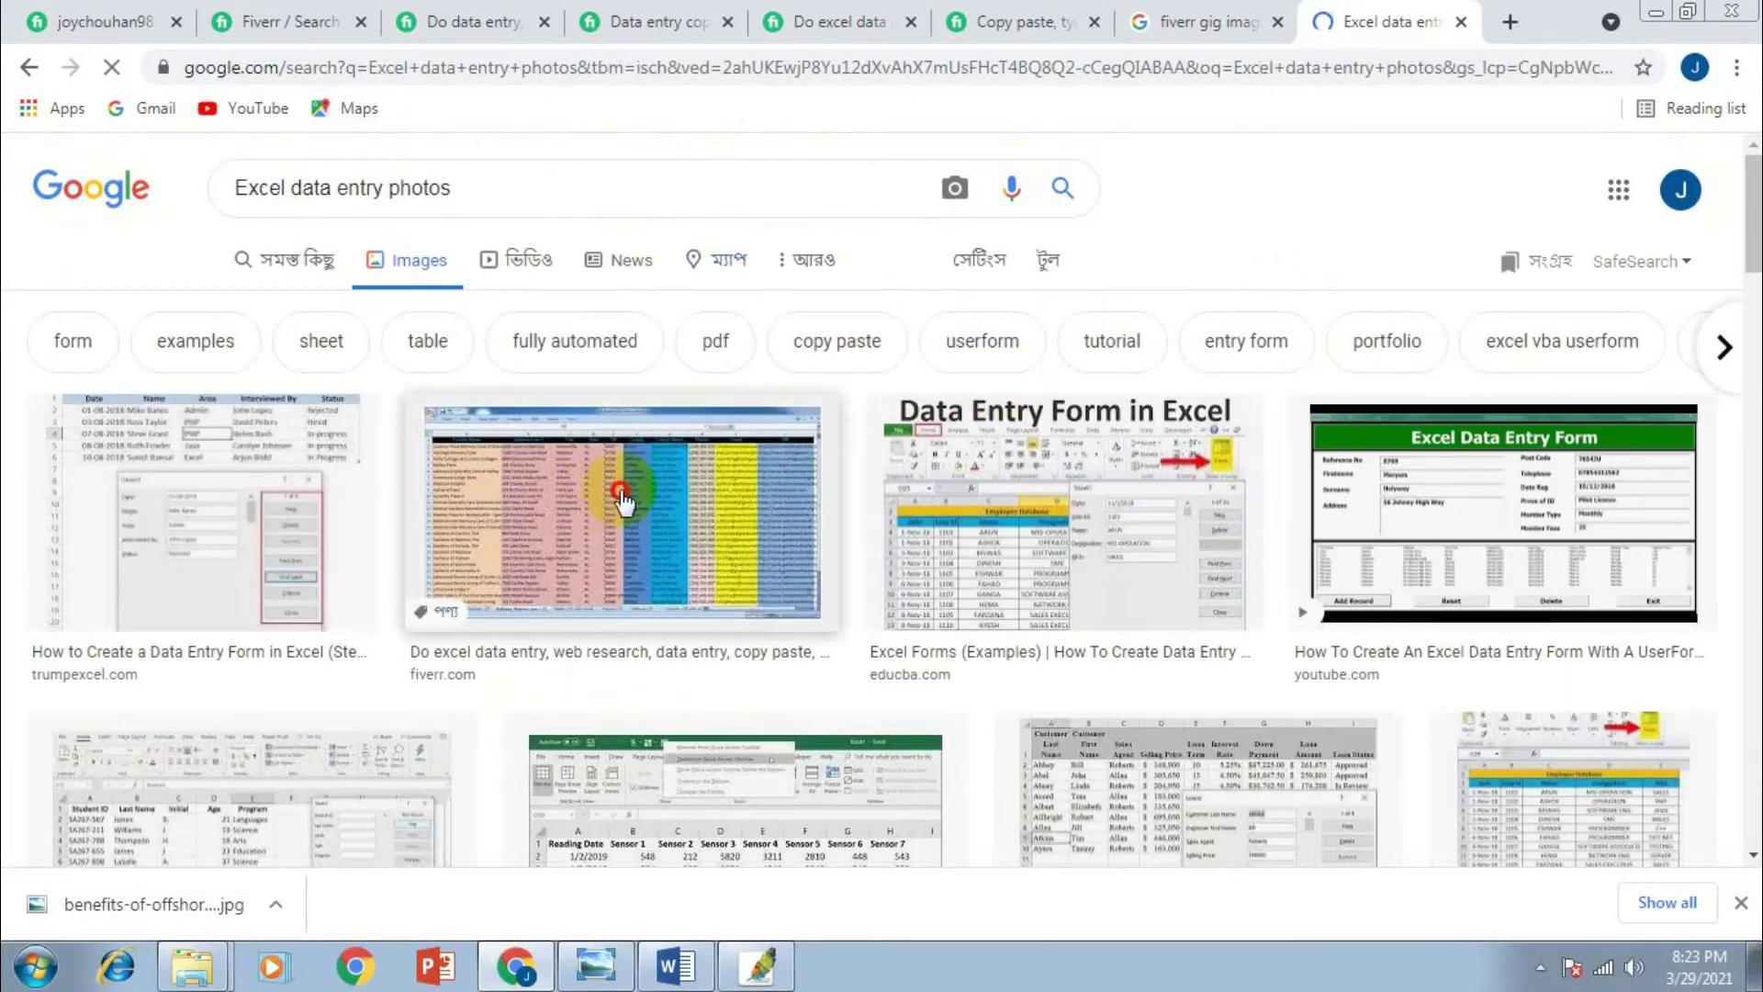
pyautogui.click(622, 502)
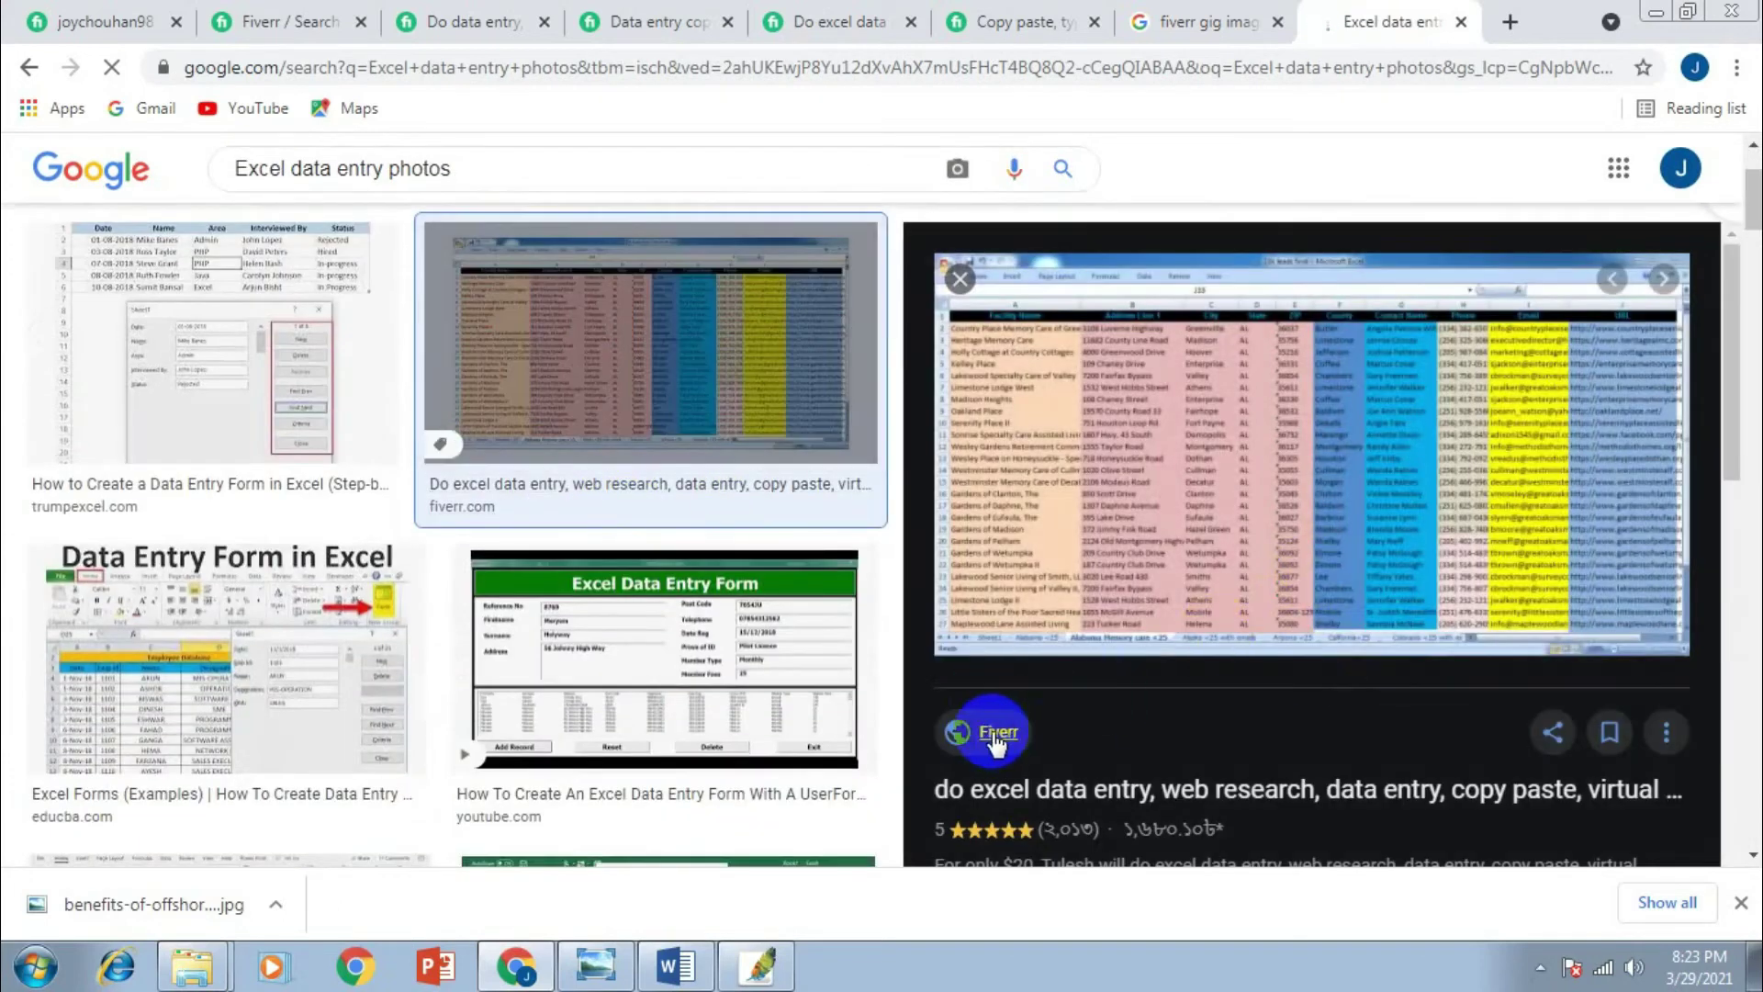
# Find the SEOClerks colour-coded spreadsheet in the "Excel data entry photos" results and save its image to Downloads as a JPEG
pyautogui.click(955, 285)
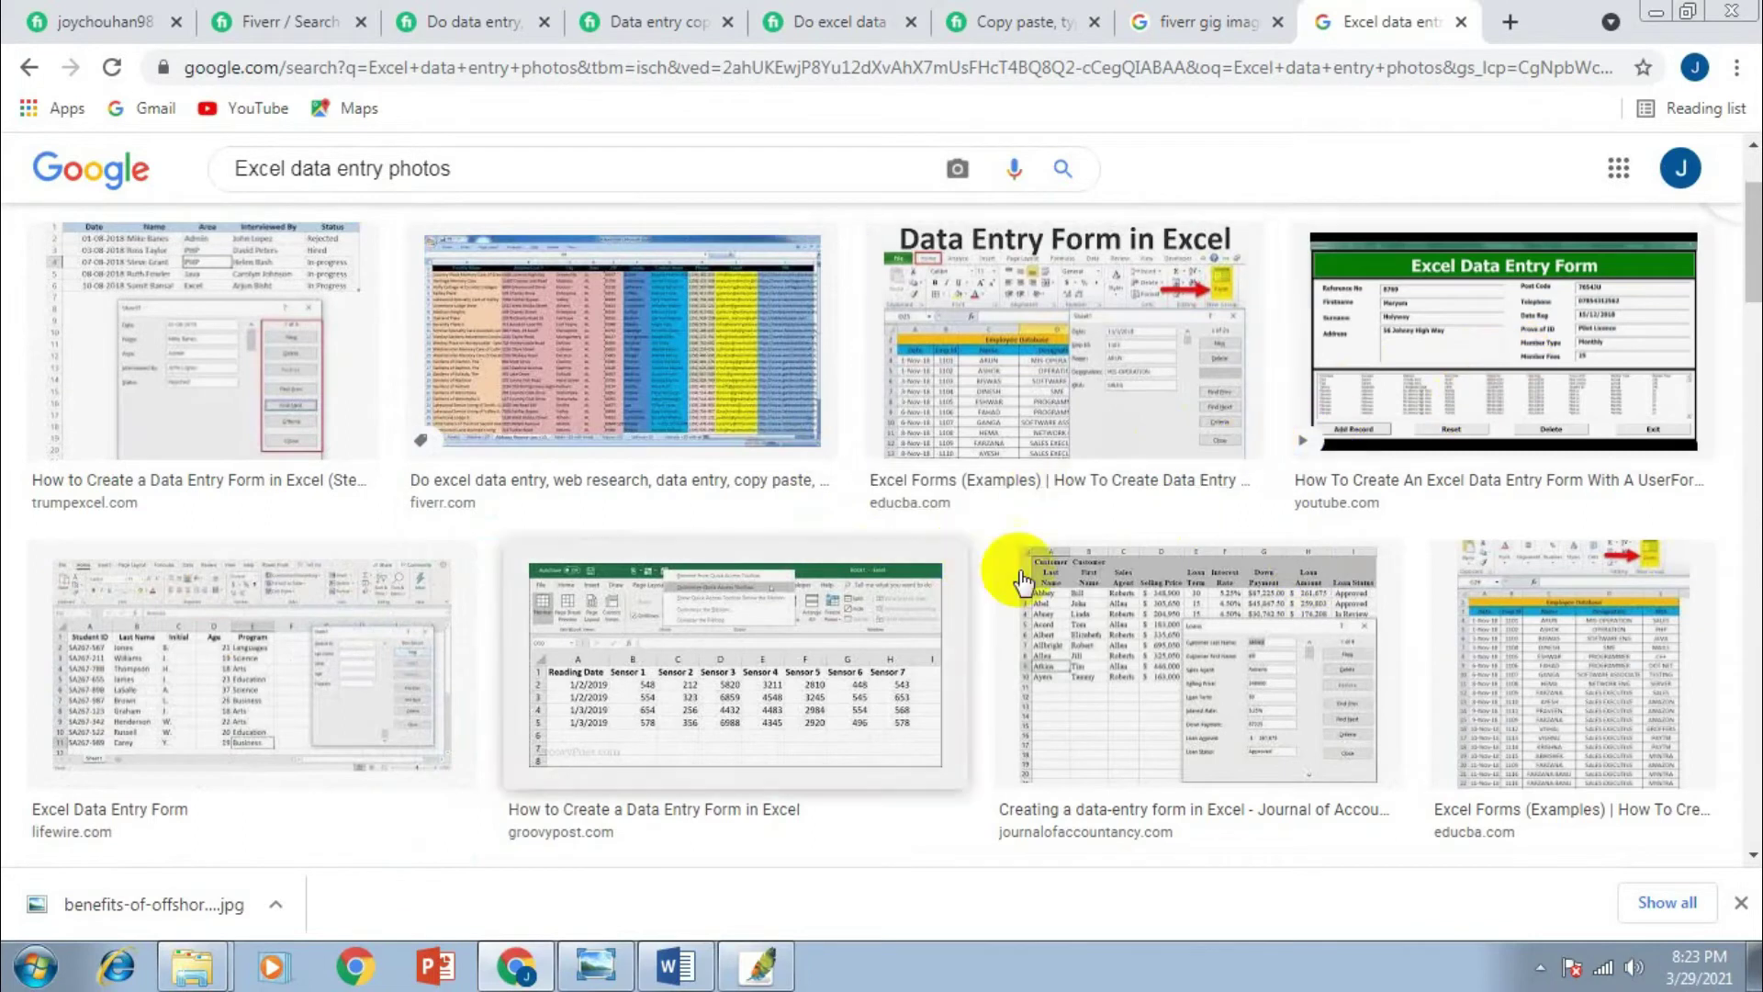
pyautogui.scroll(-6, 1022, 580)
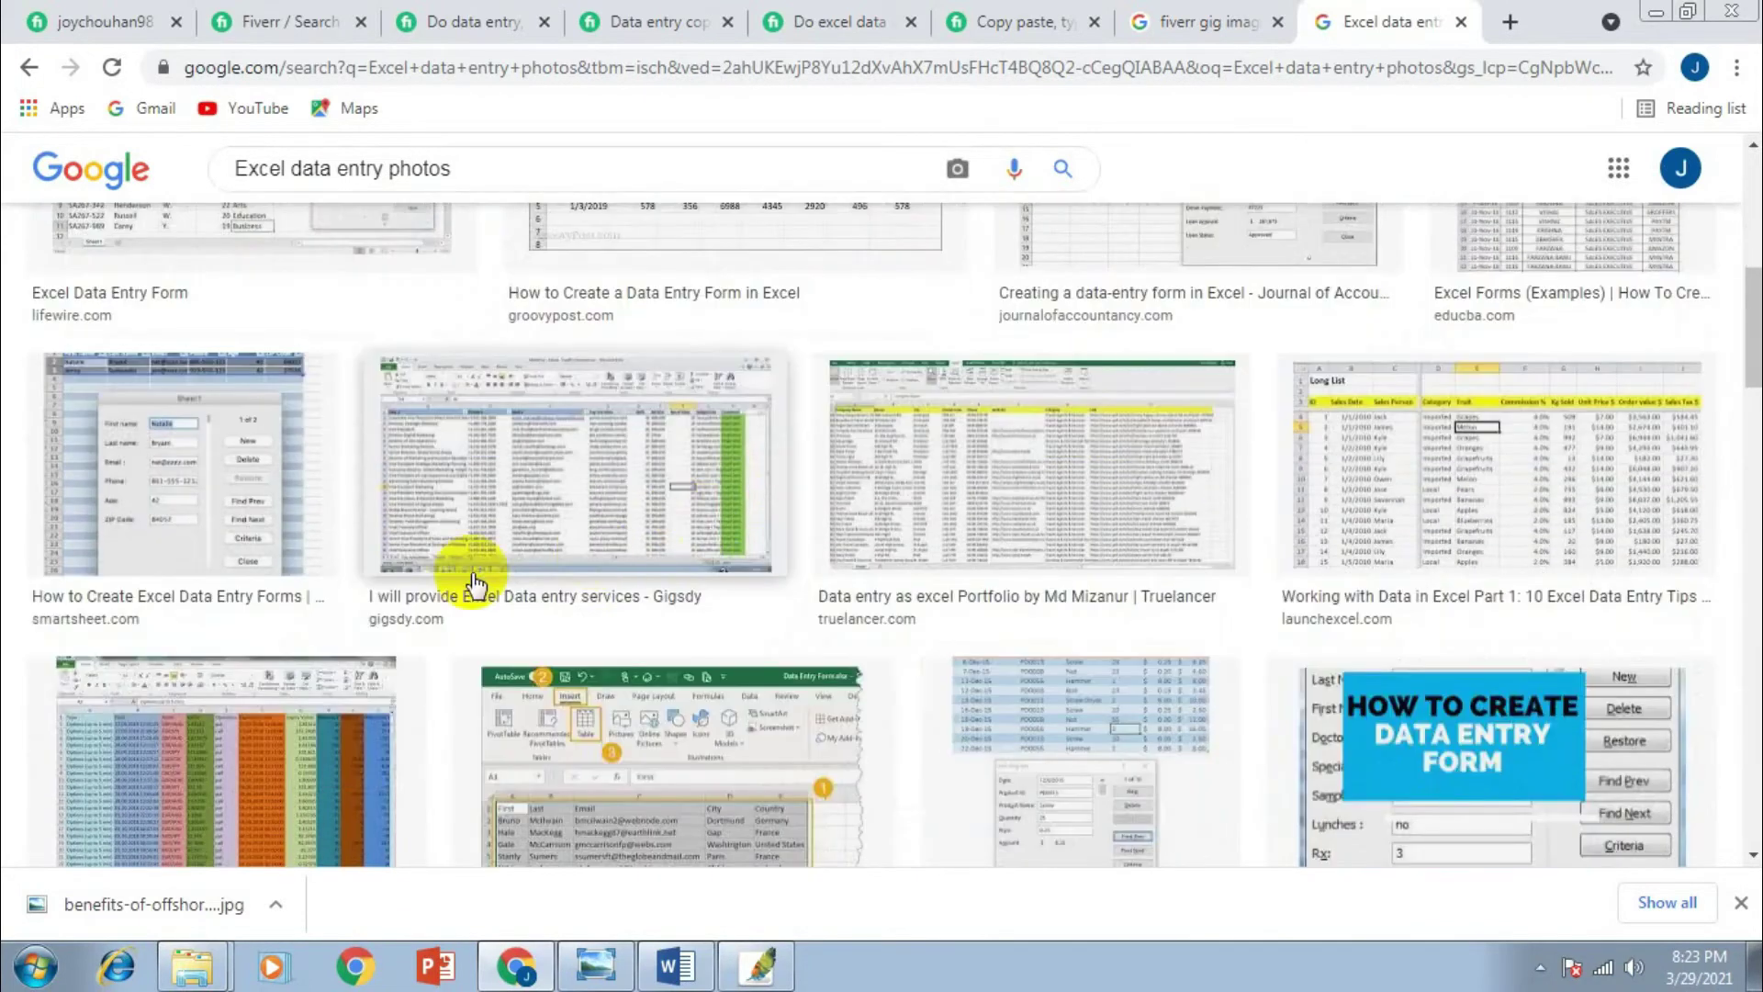
pyautogui.scroll(-3, 475, 584)
pyautogui.click(256, 649)
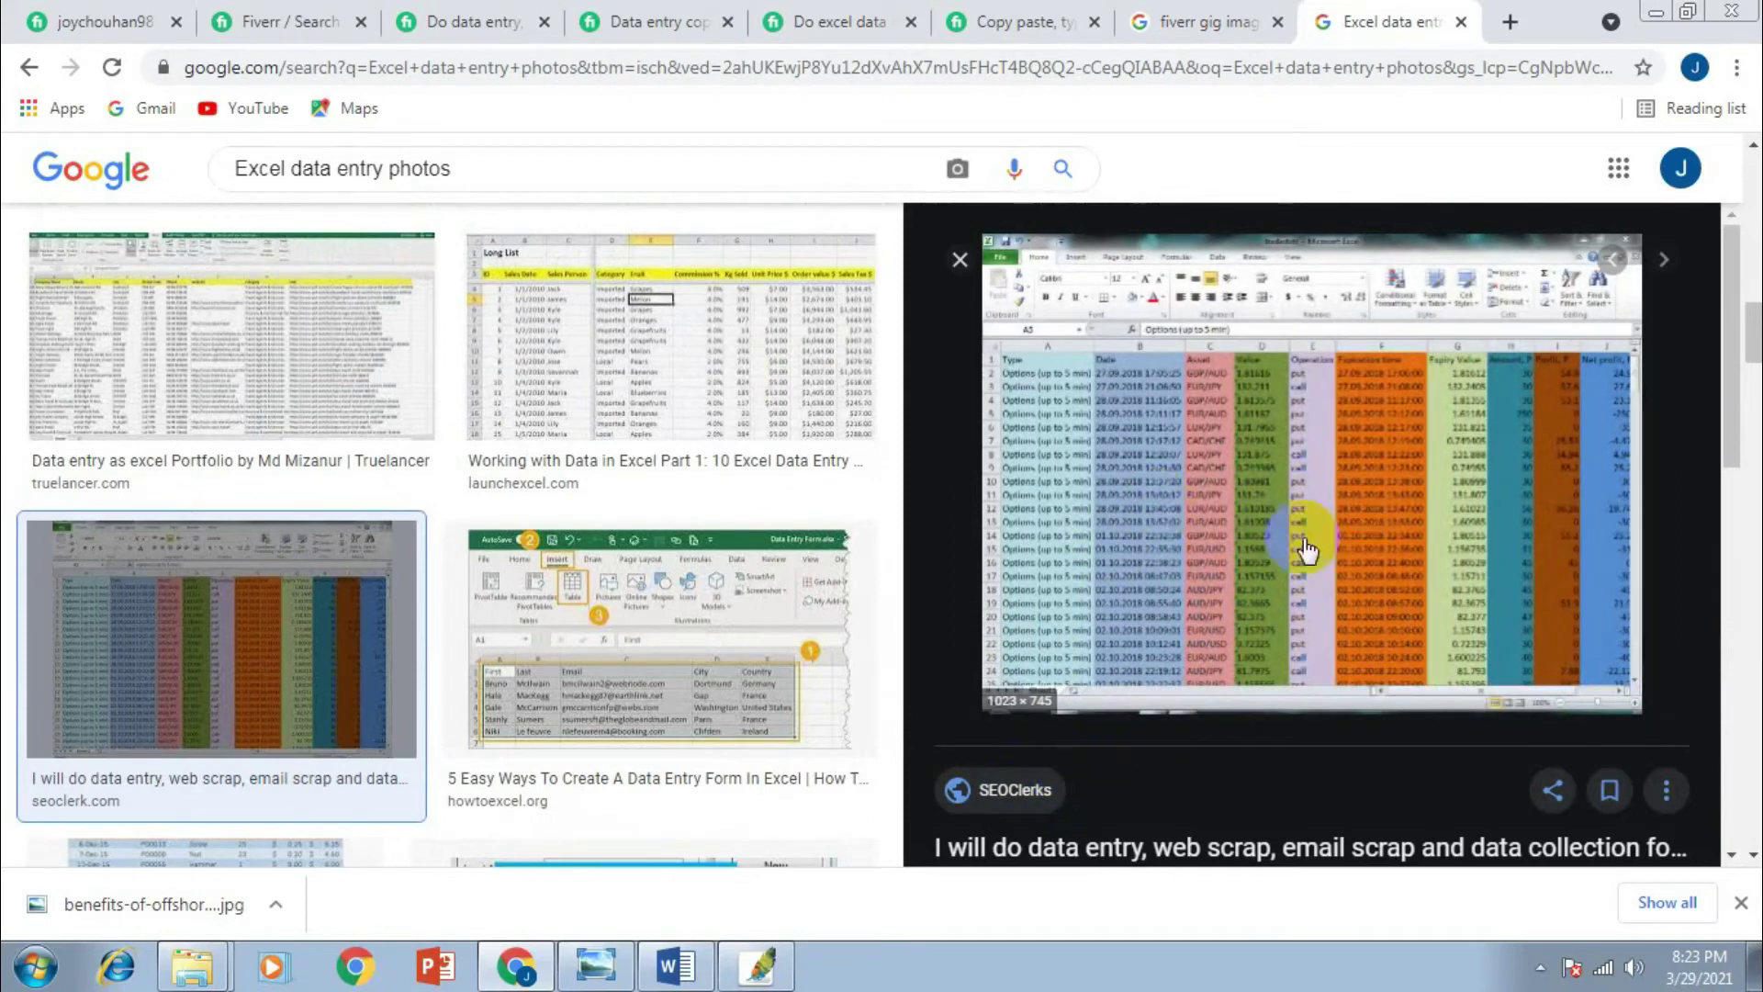
pyautogui.rightClick(1260, 478)
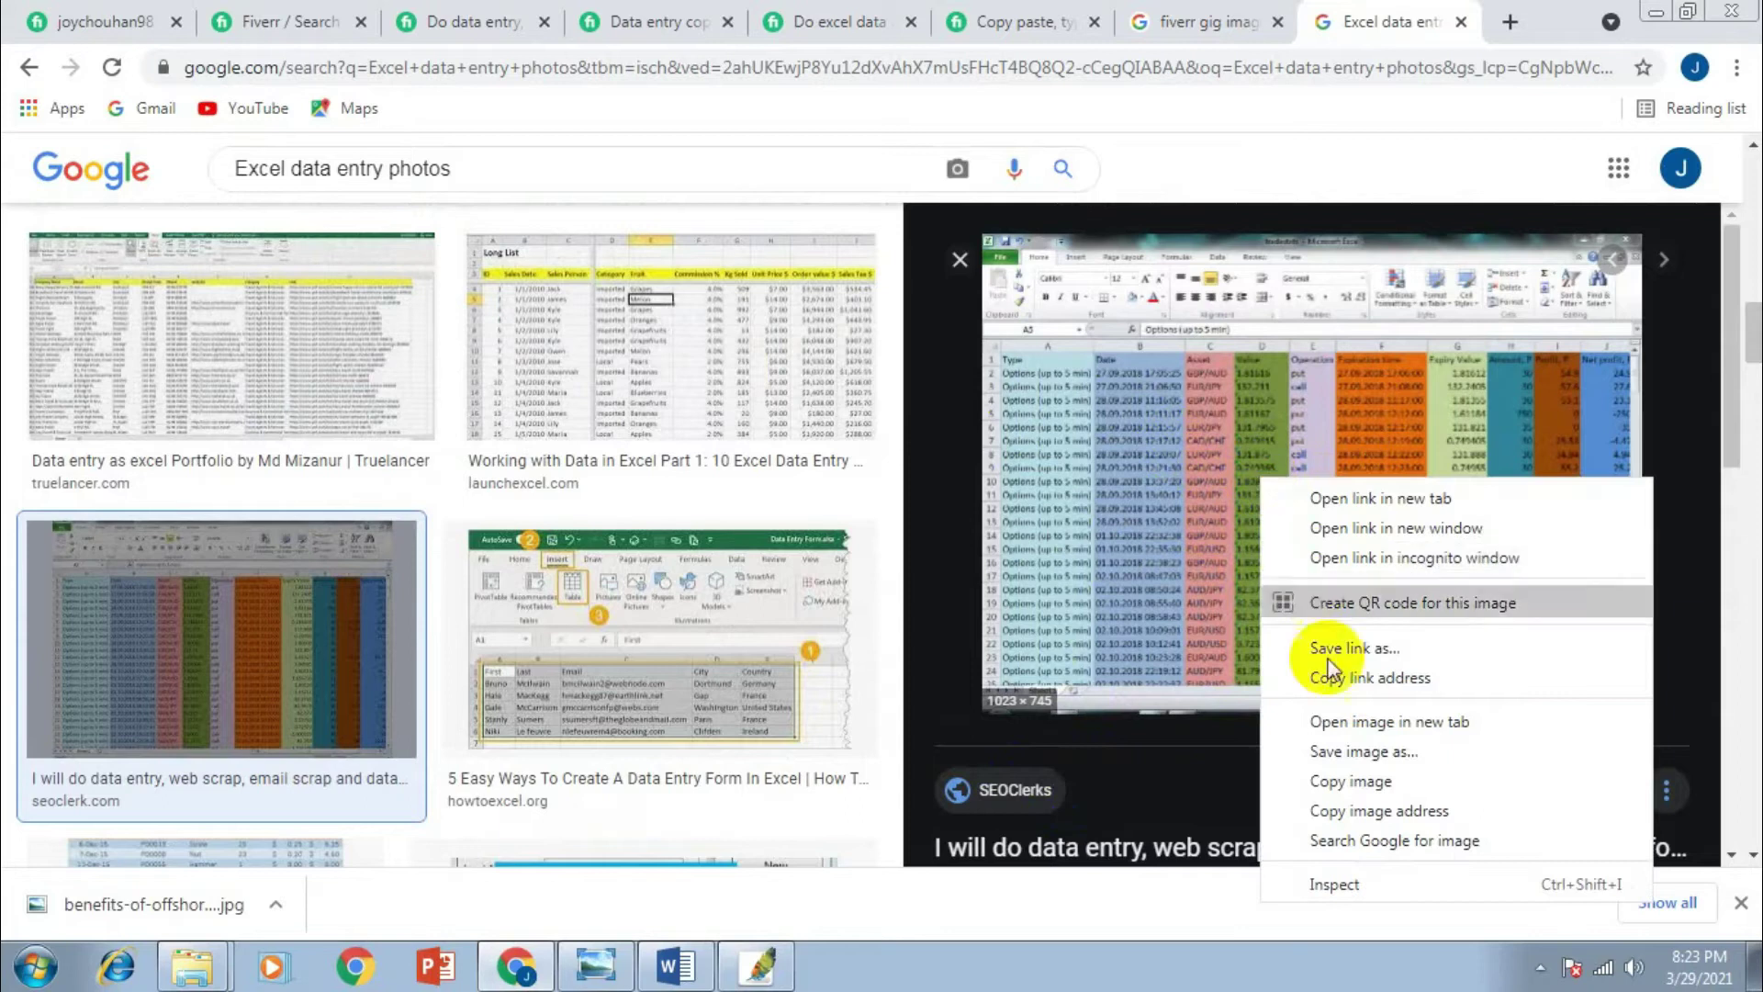
pyautogui.click(1337, 751)
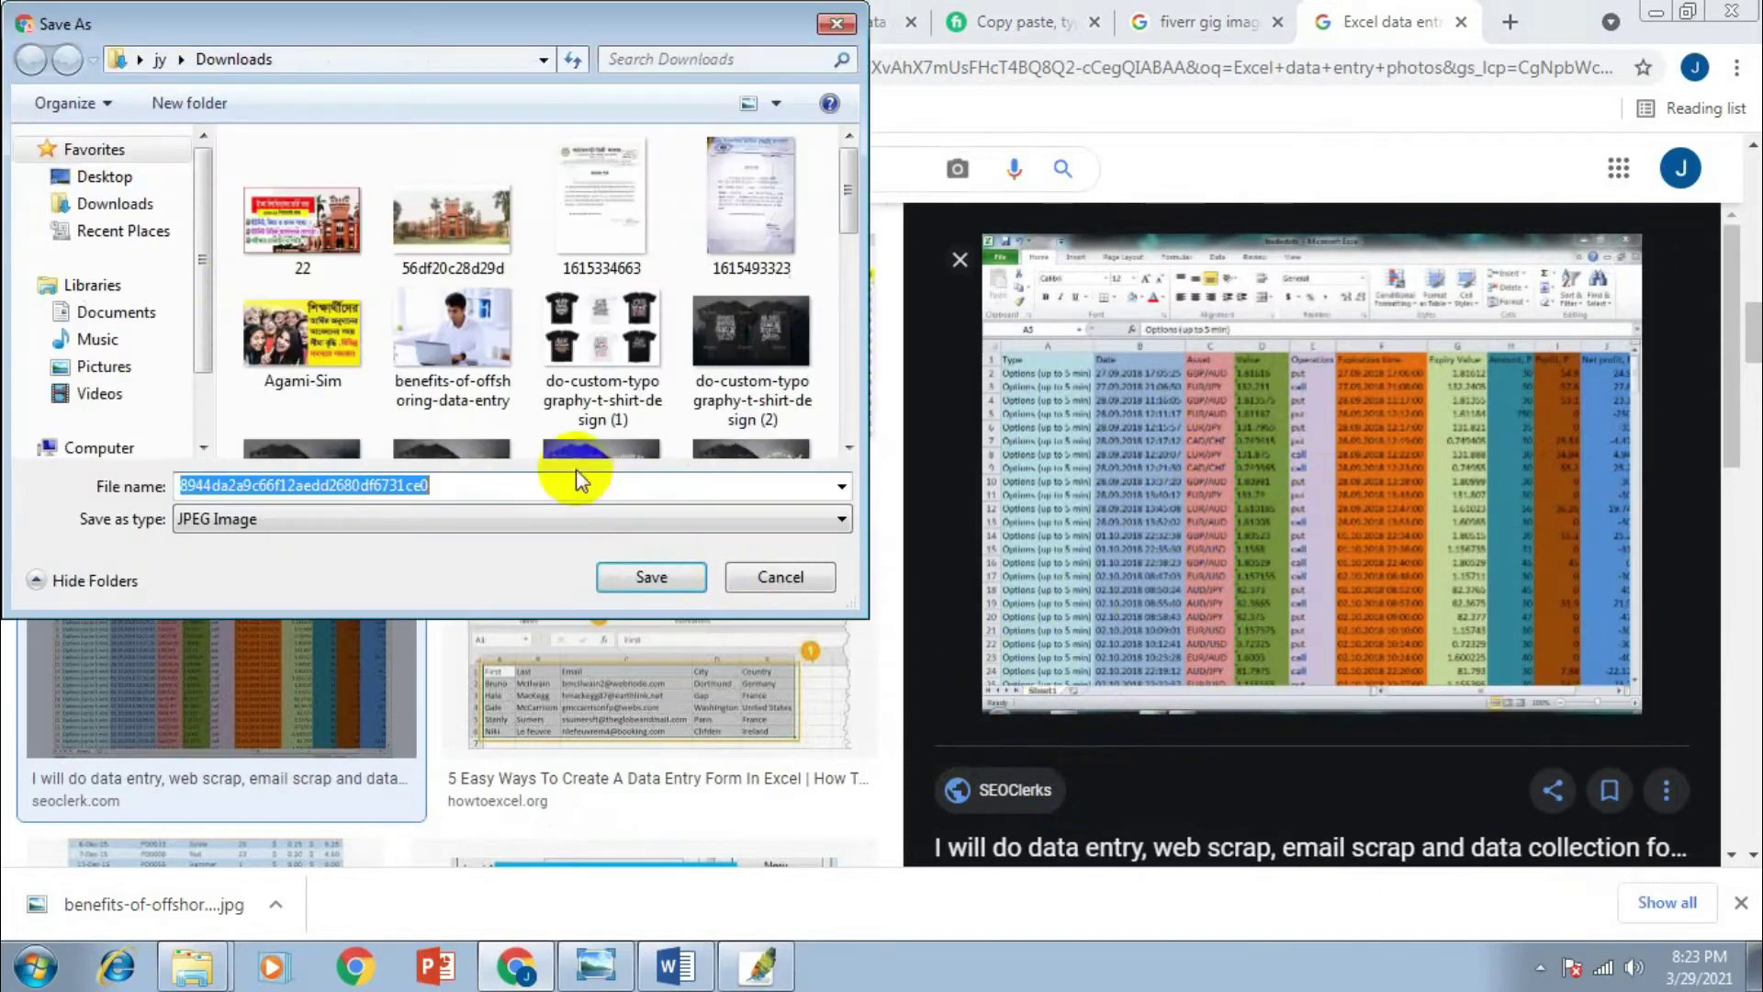
pyautogui.click(643, 566)
# Preview the related Pinterest spreadsheet with yellow, green and magenta columns and save it to Downloads as a JPEG
pyautogui.scroll(-5, 609, 630)
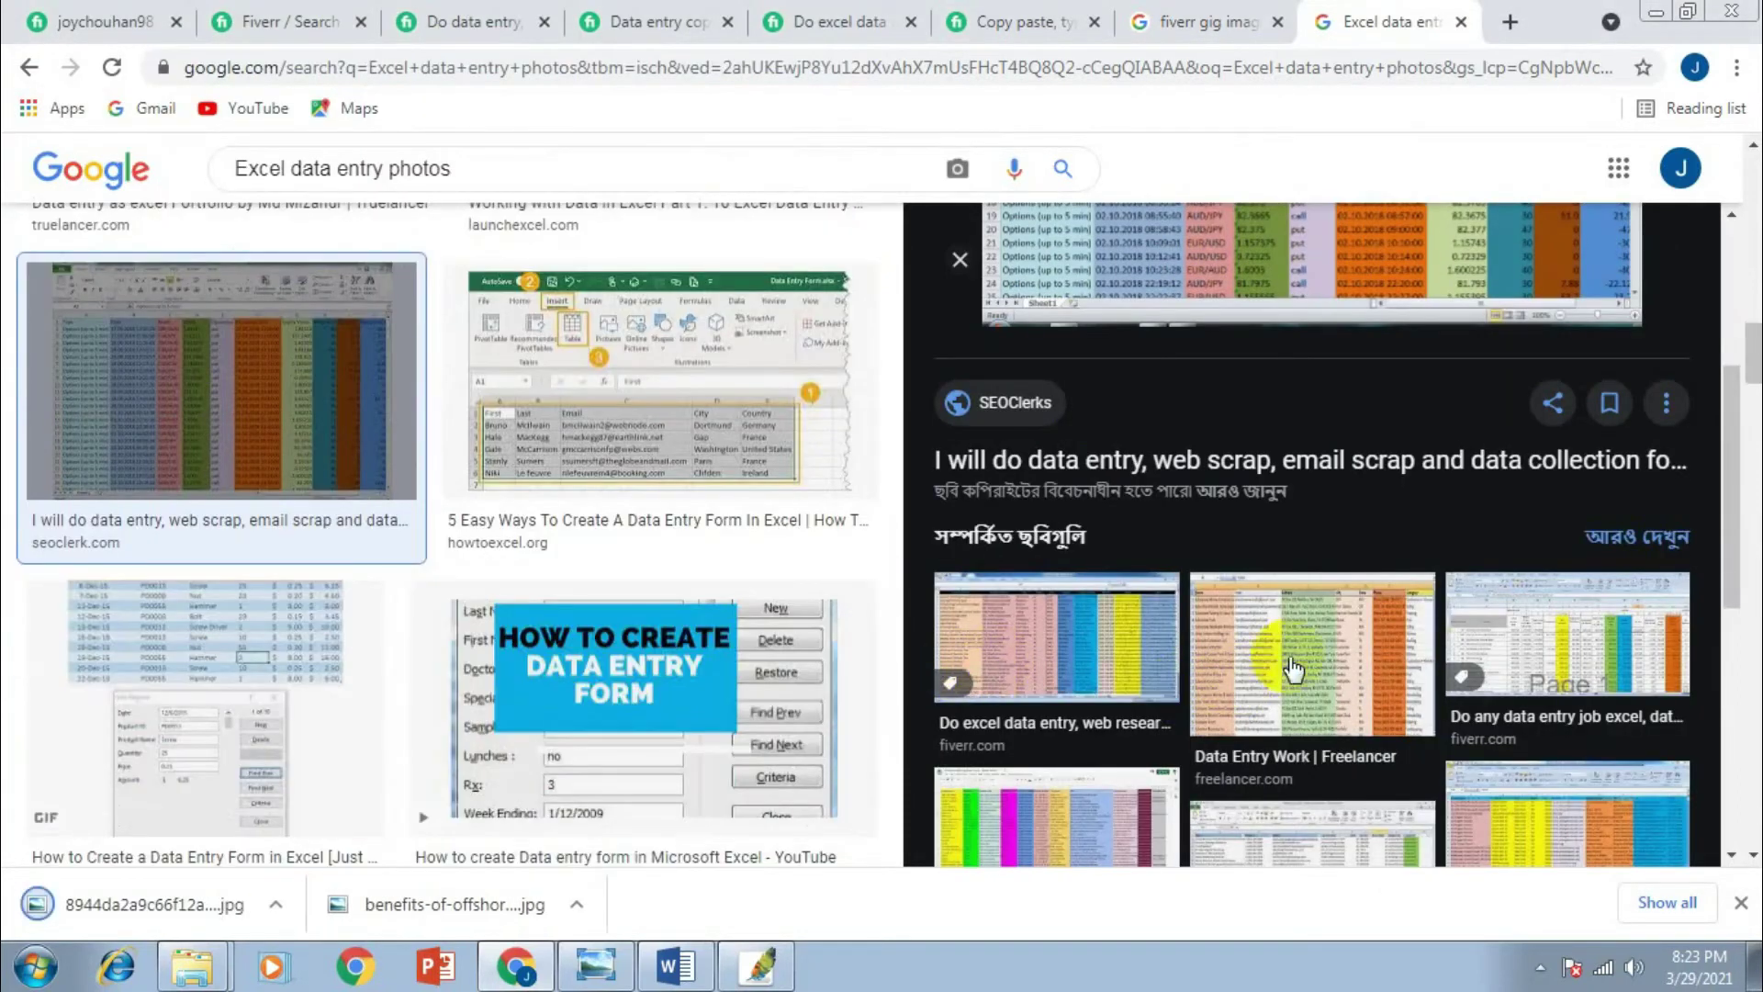
pyautogui.click(1078, 795)
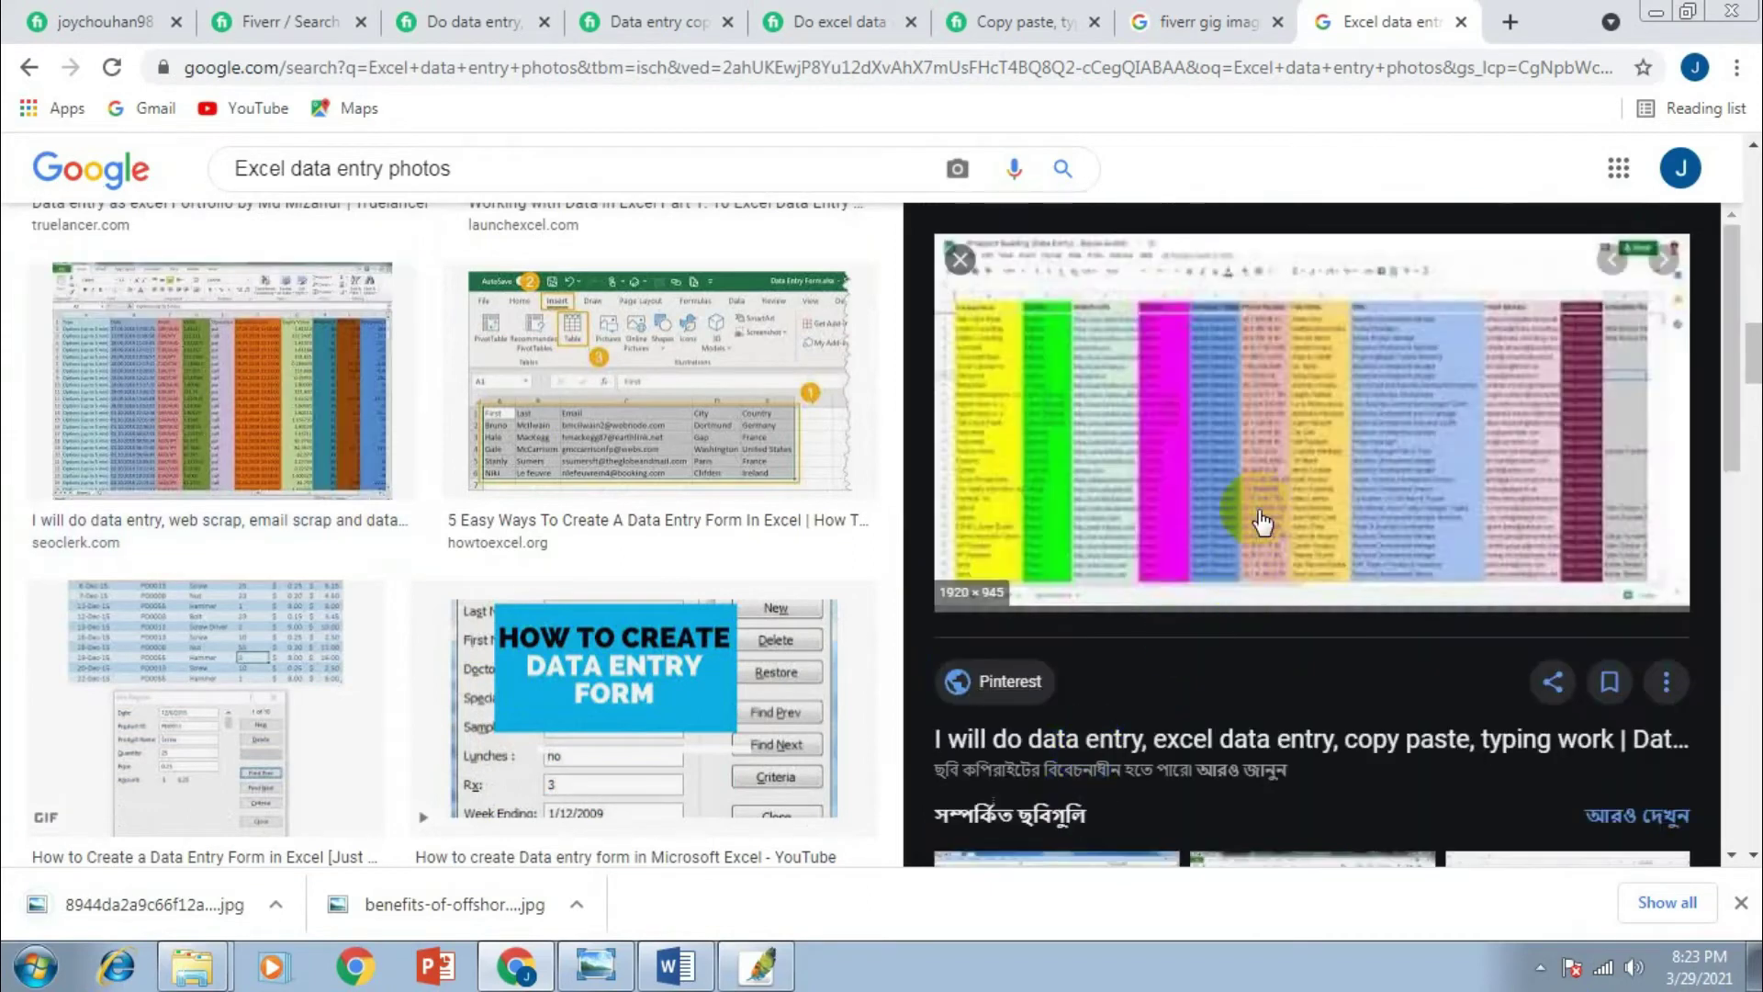
pyautogui.rightClick(1192, 428)
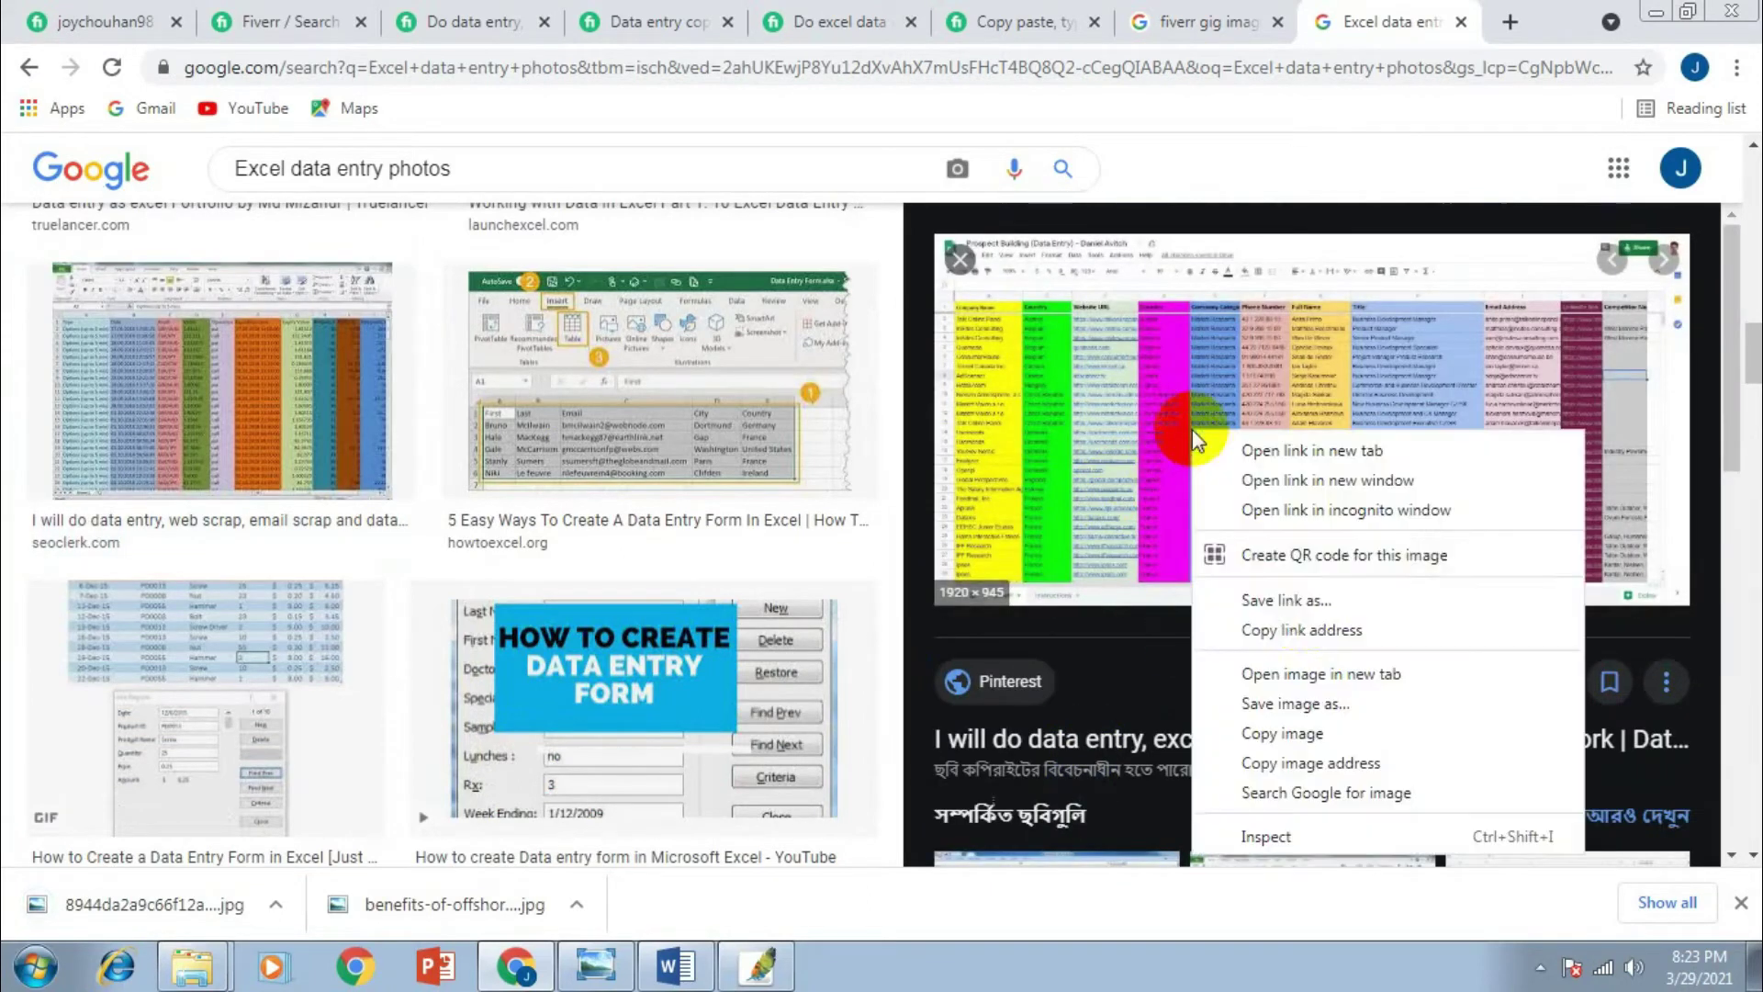
pyautogui.click(1287, 705)
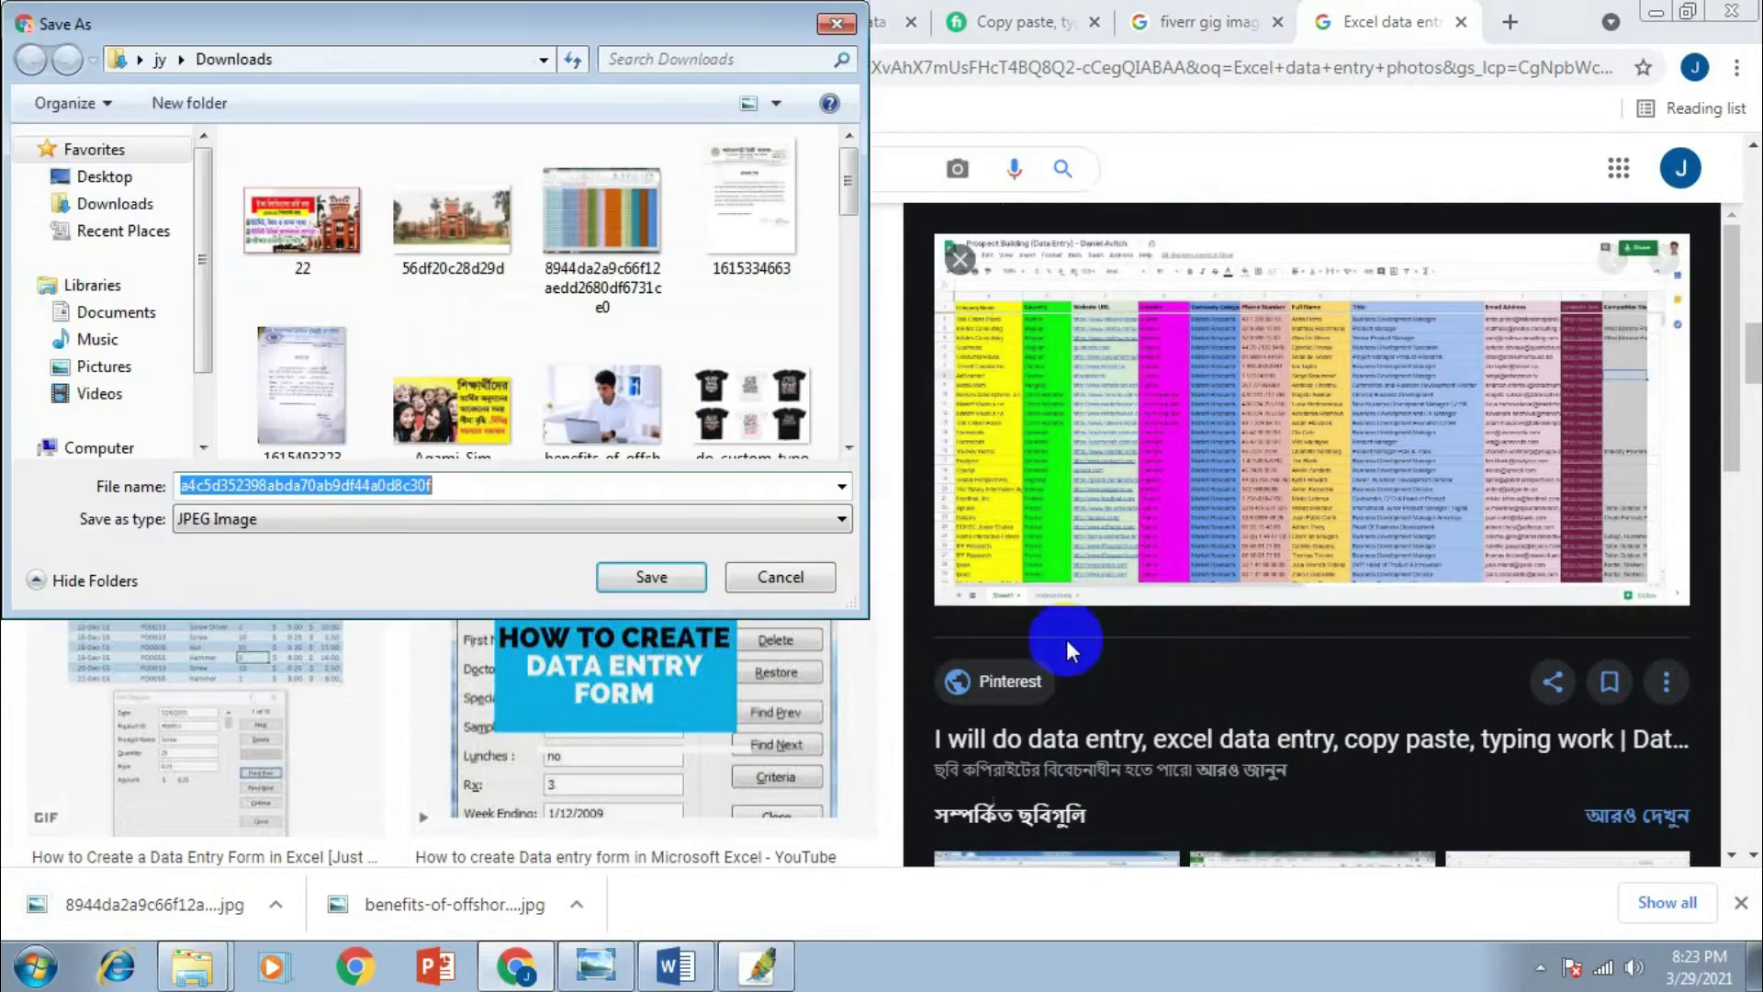
pyautogui.click(645, 573)
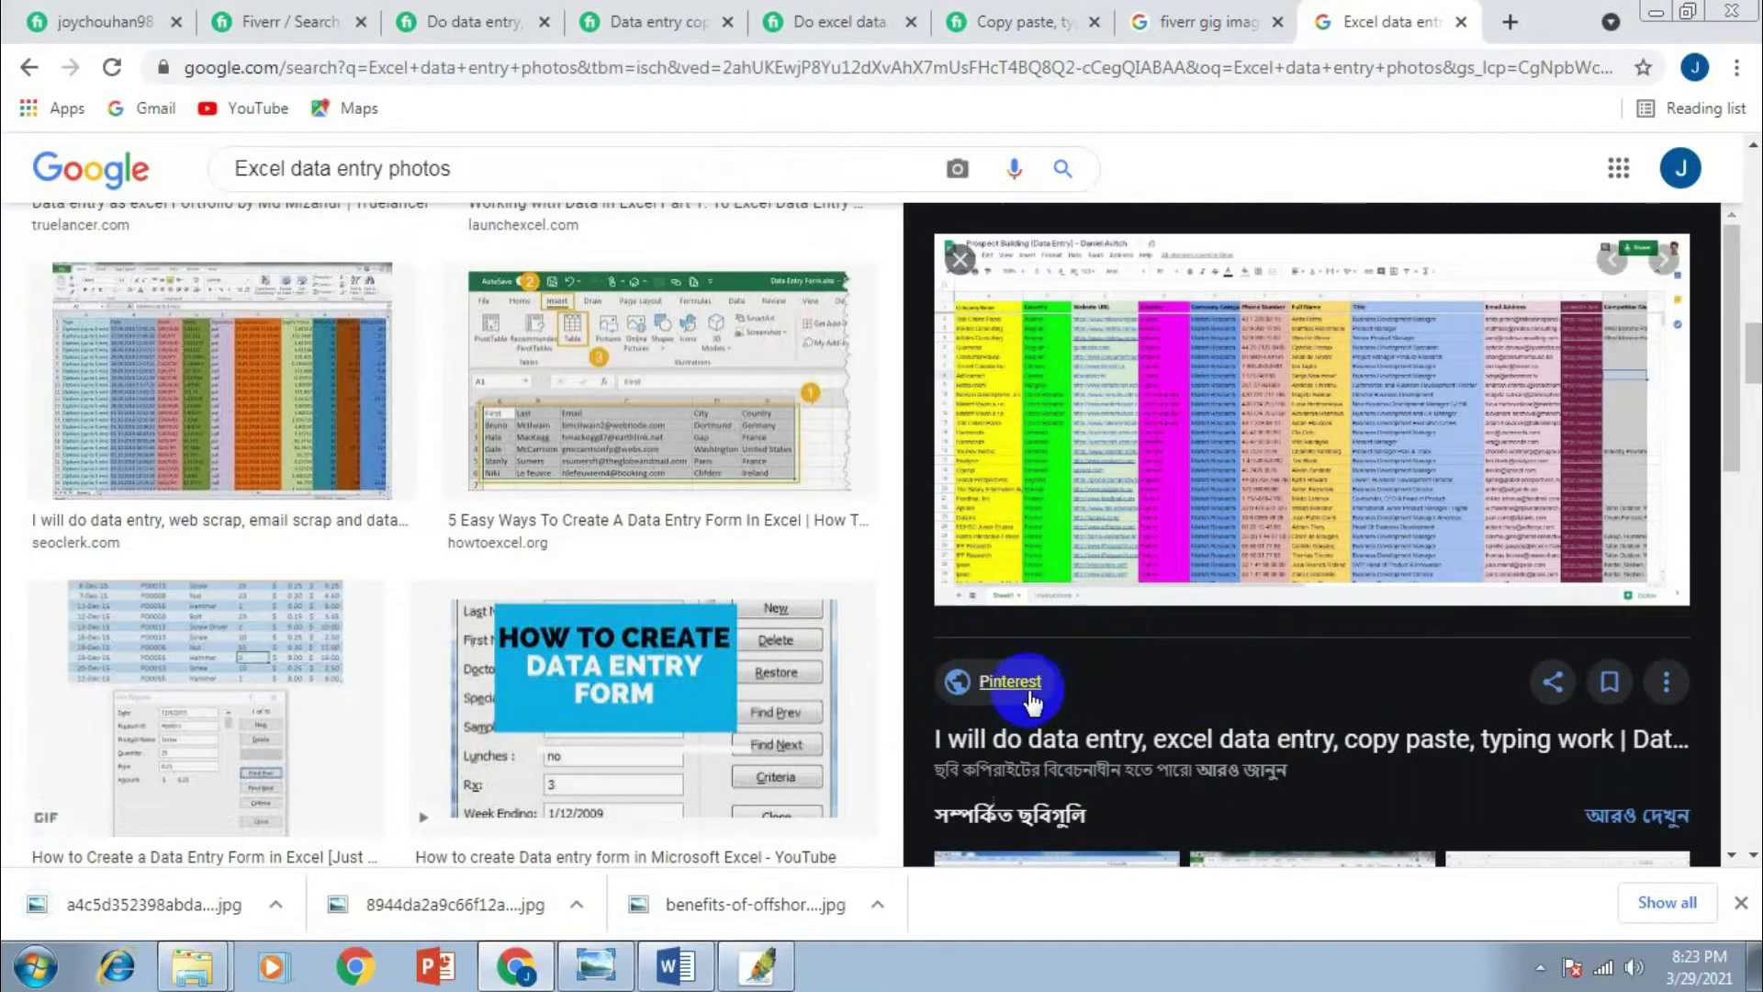
# Preview the Freelancer image "Any type of Data Entry Work" and look through the related images and further results for other spreadsheet designs
pyautogui.scroll(-10, 1091, 677)
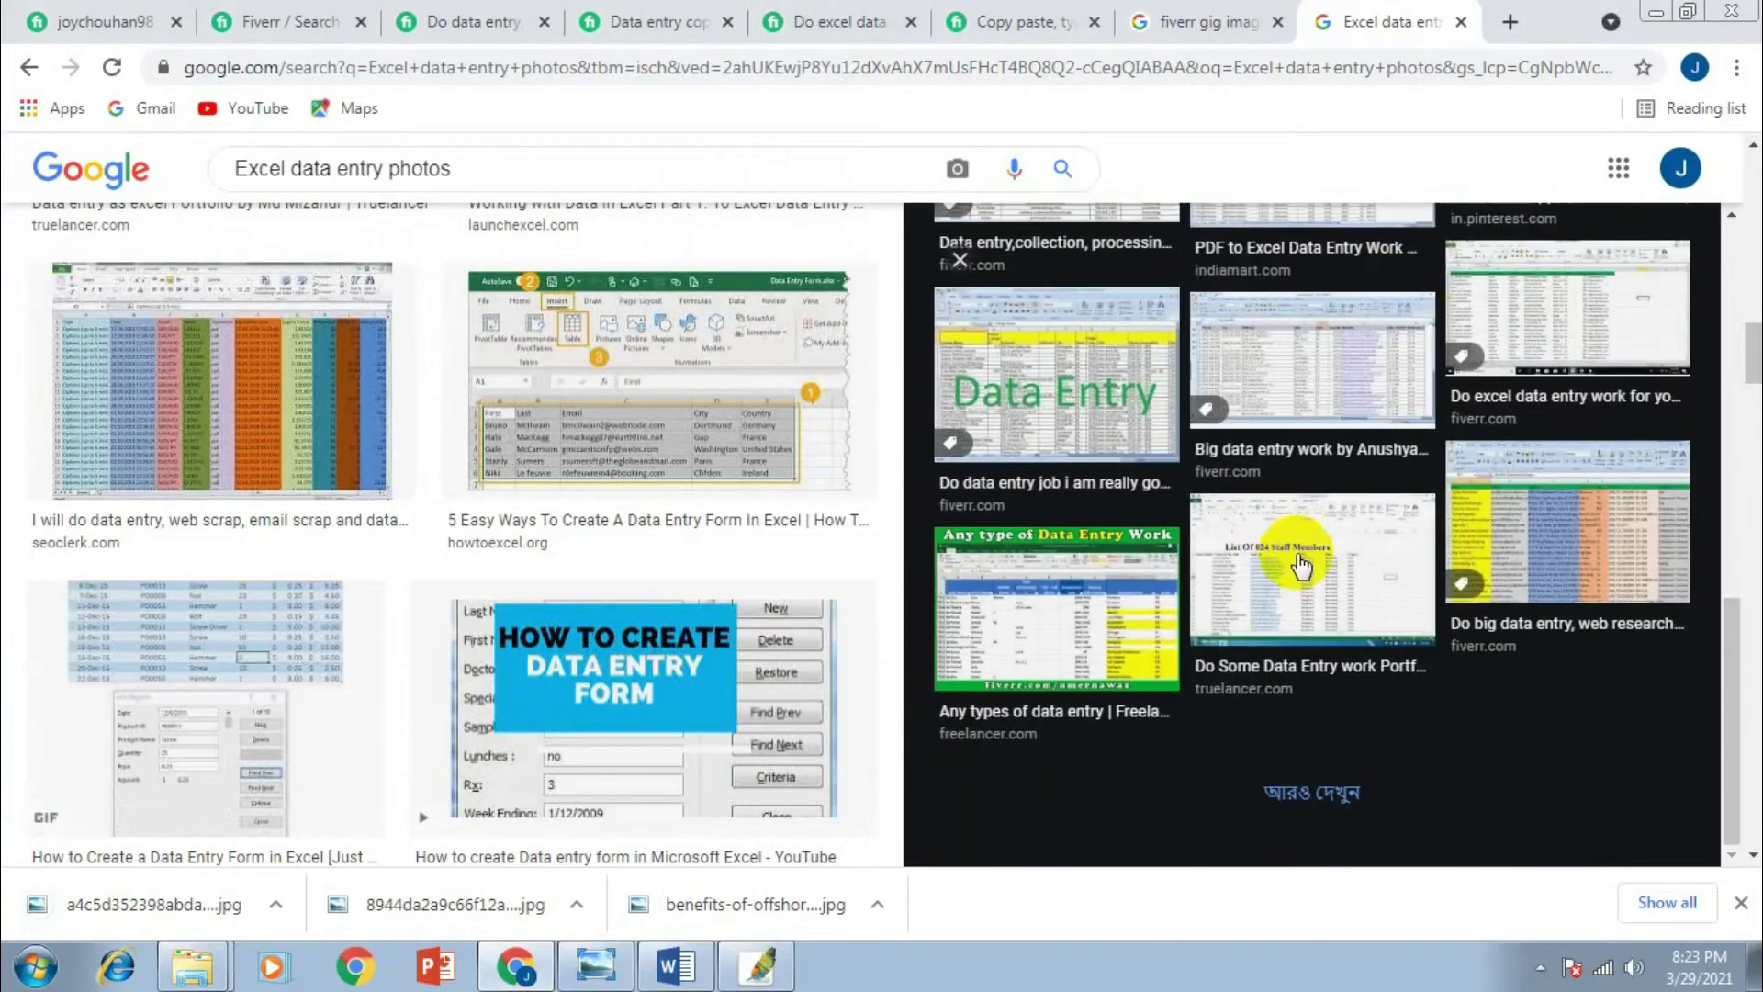
pyautogui.click(1089, 613)
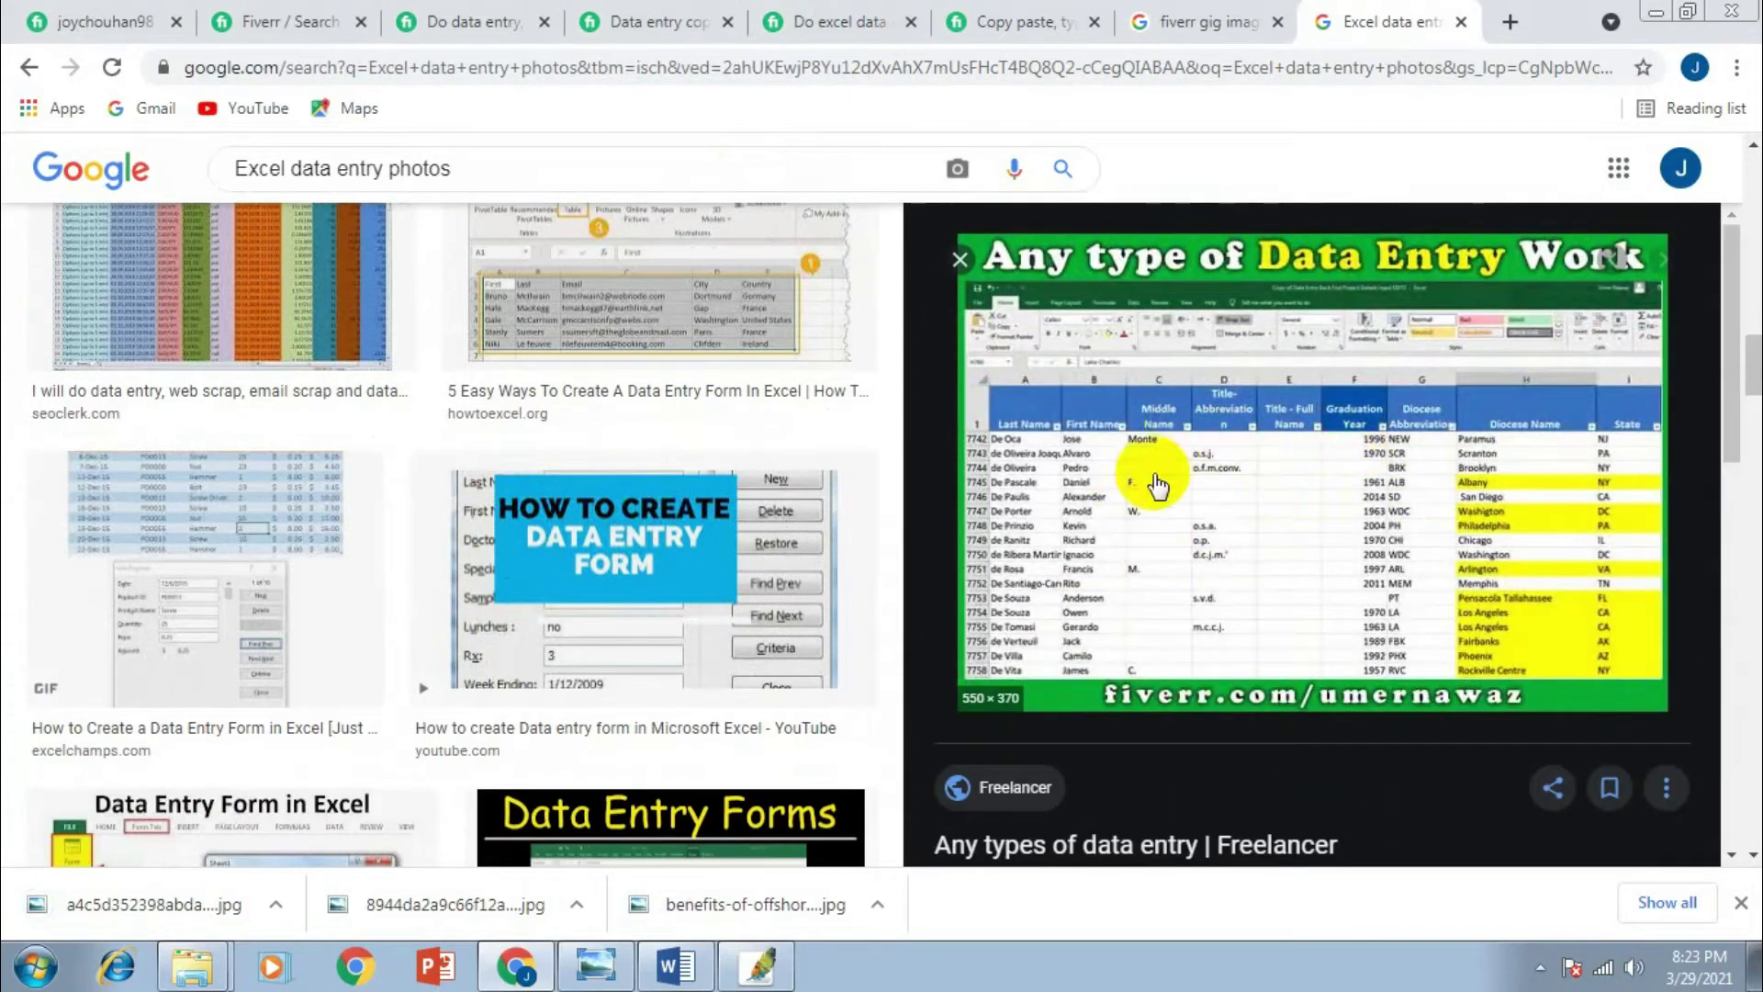
pyautogui.click(1014, 776)
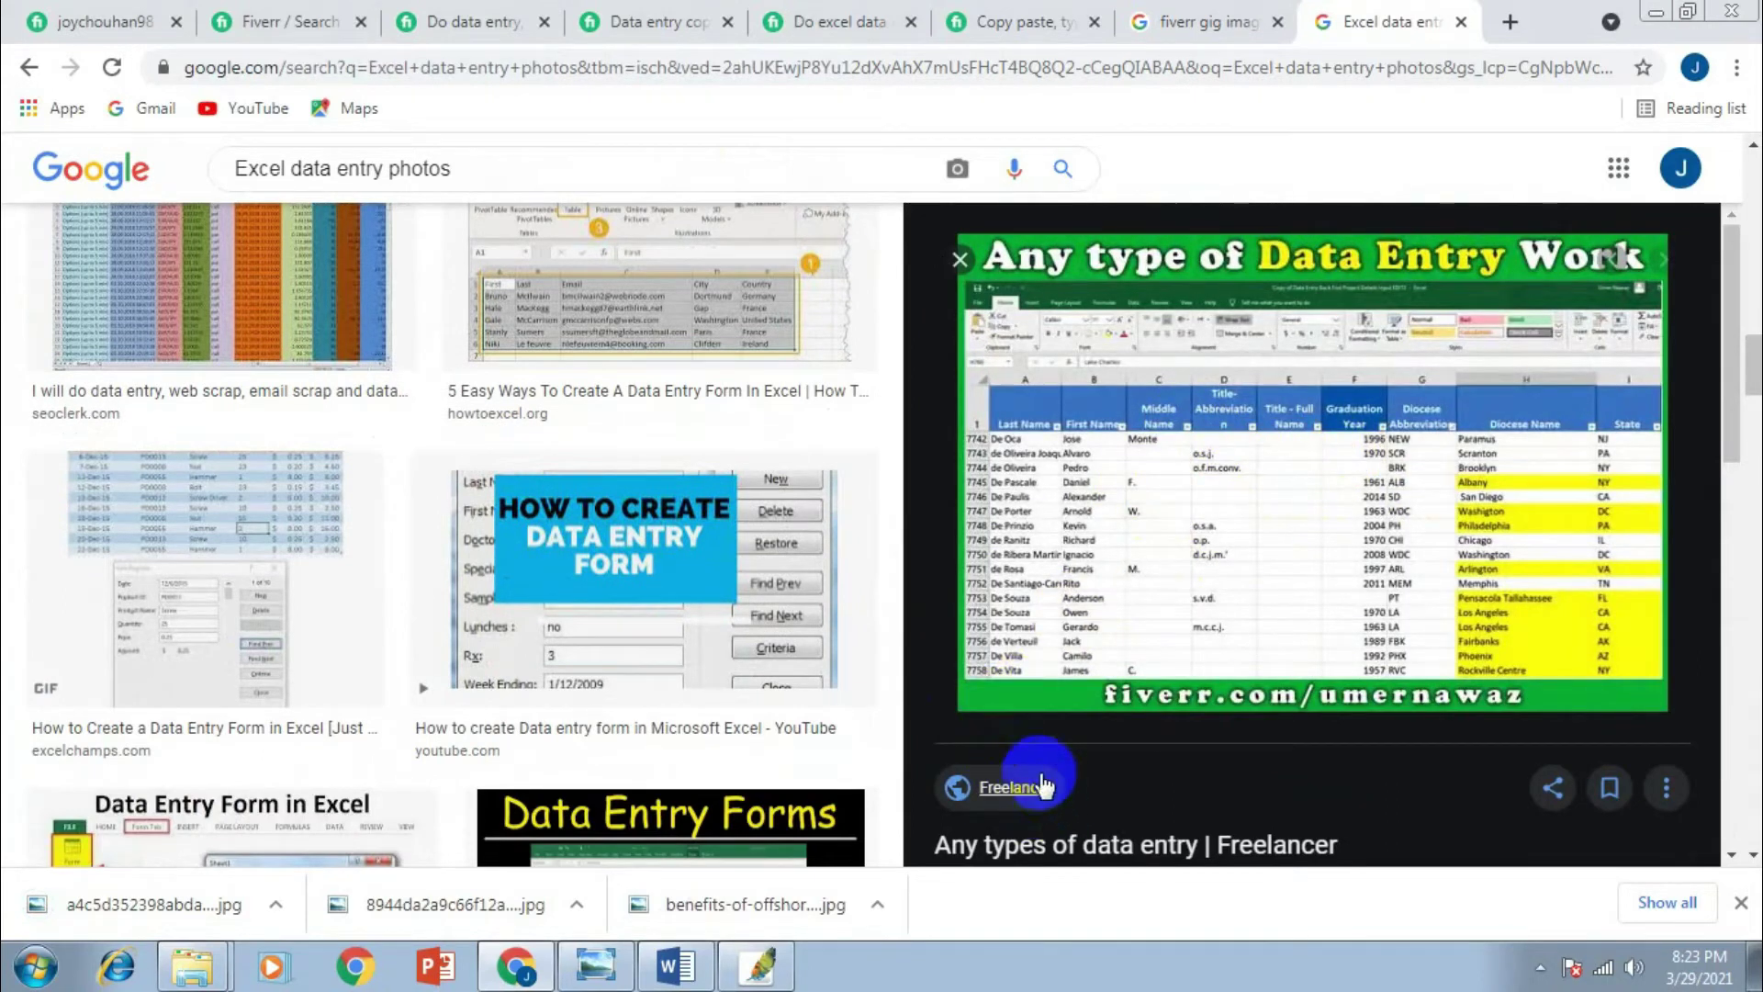
pyautogui.scroll(-7, 1153, 597)
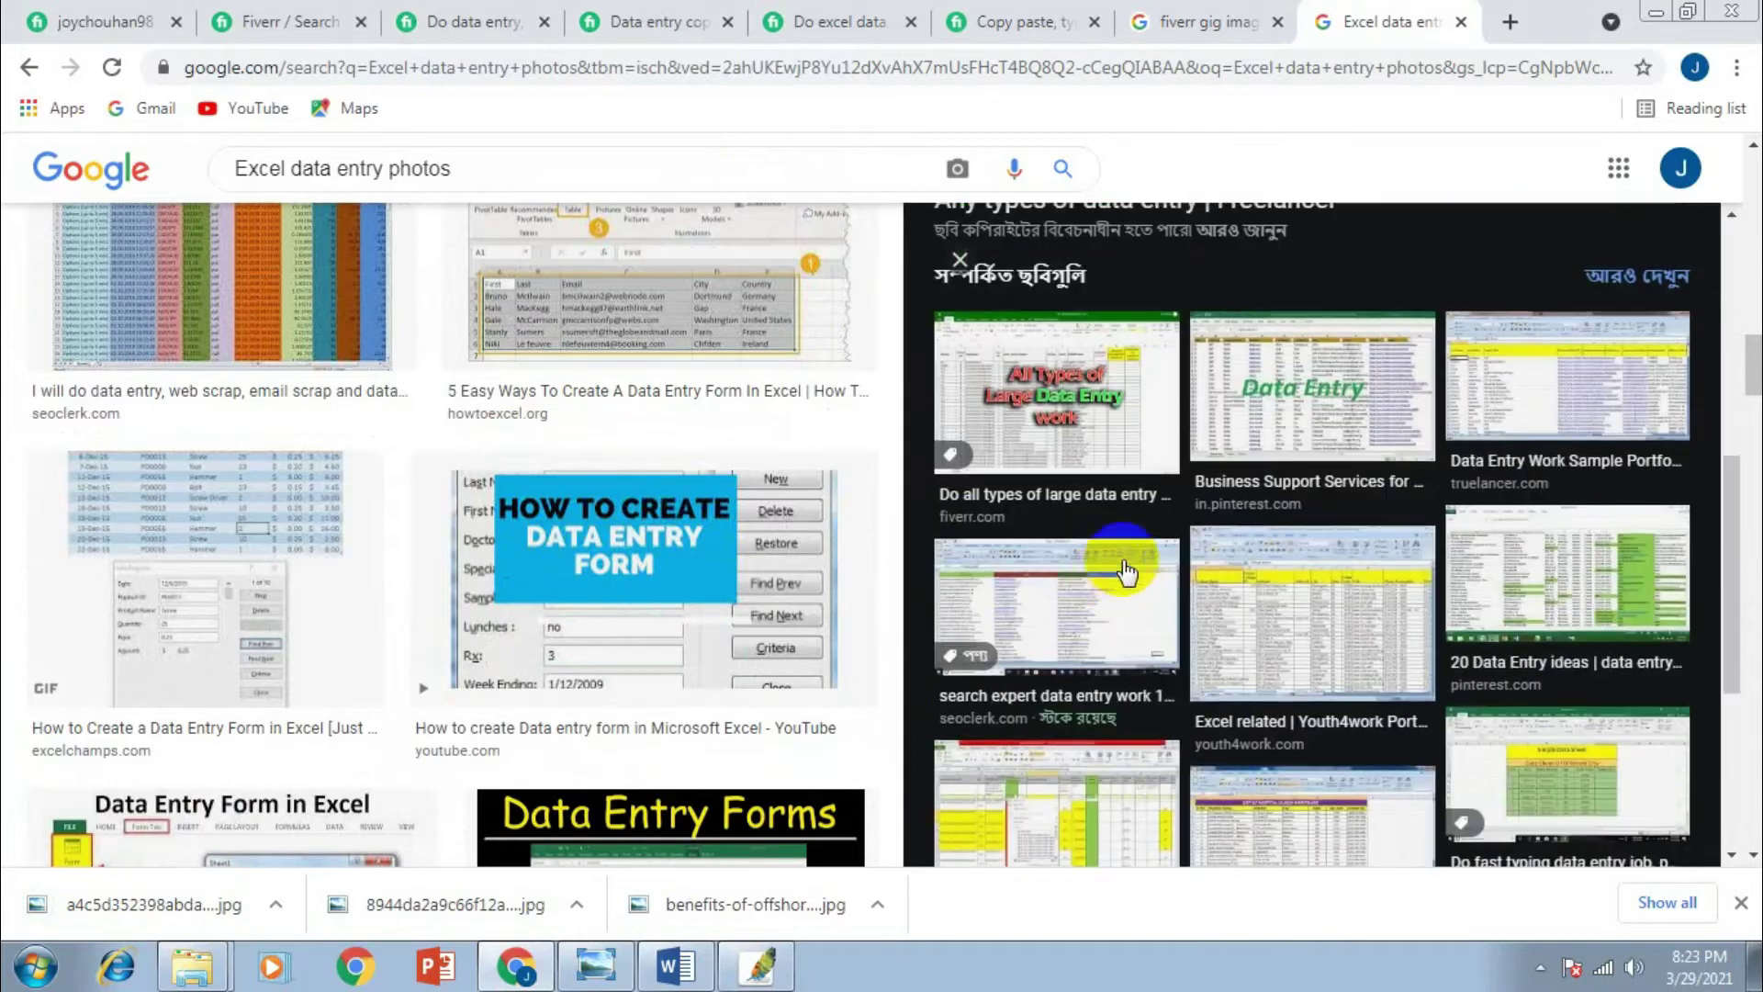
pyautogui.scroll(-4, 1322, 578)
pyautogui.scroll(-4, 597, 615)
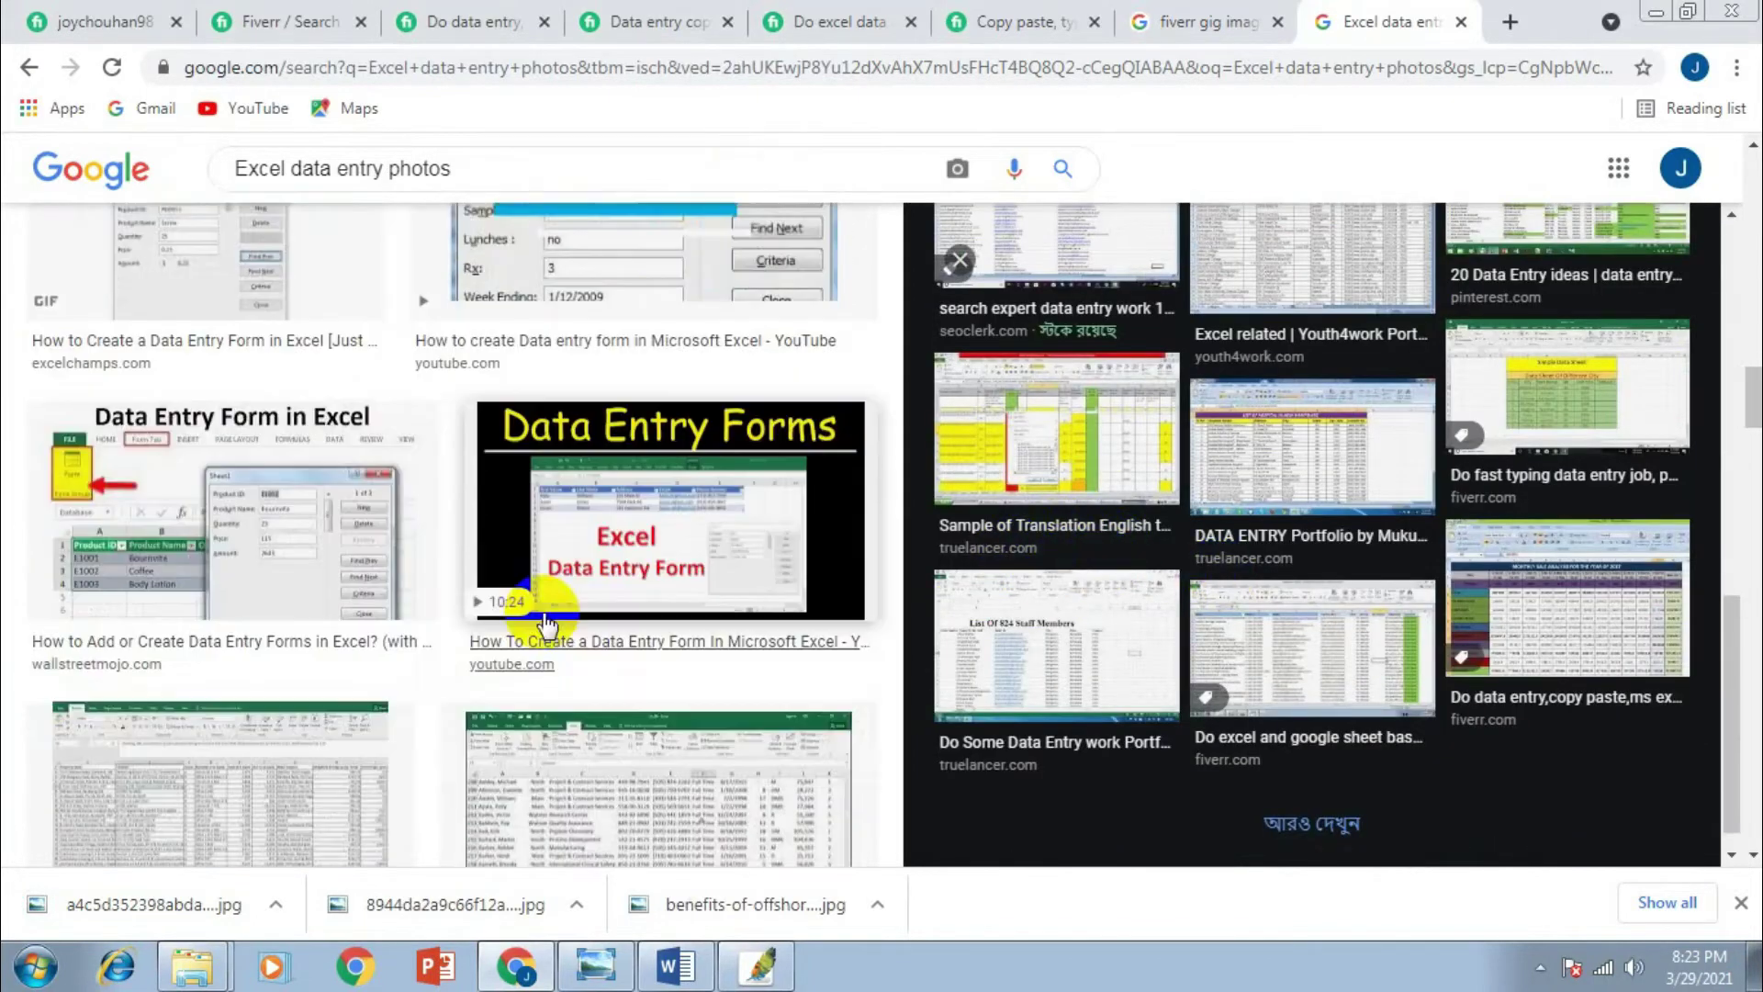
pyautogui.scroll(-10, 544, 624)
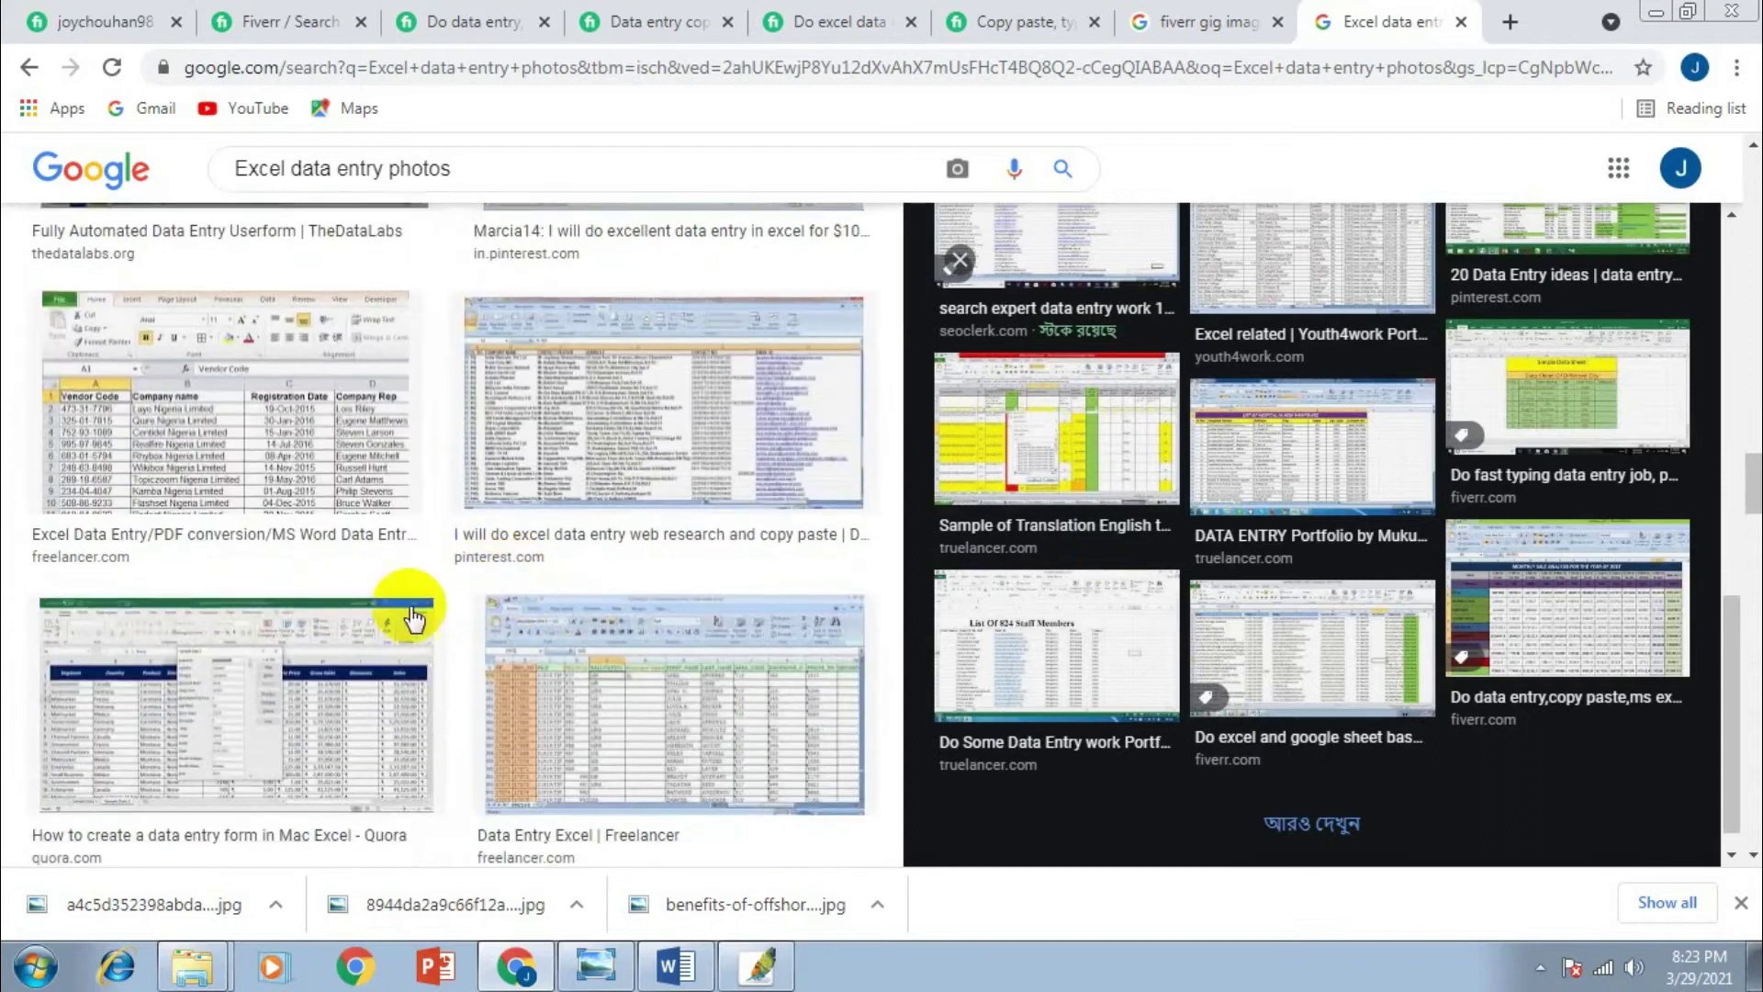
pyautogui.scroll(-10, 413, 617)
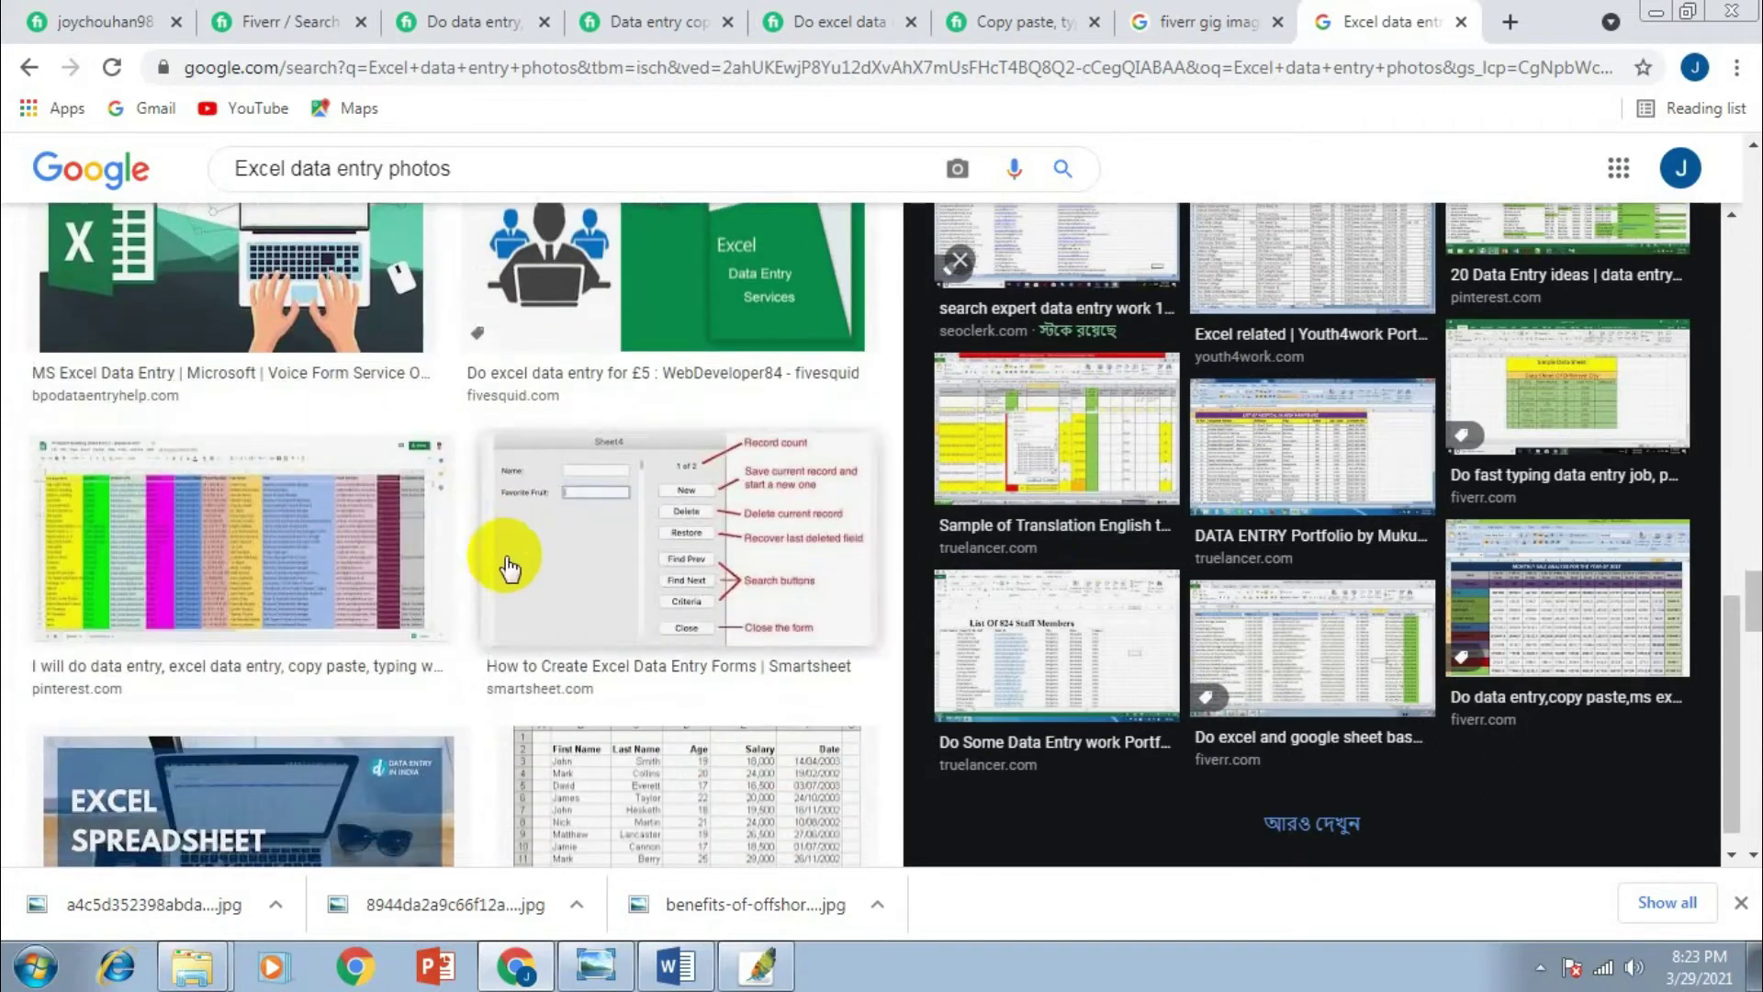
# Reopen the SEOClerks spreadsheet through the Pinterest image's related images and save a second JPEG copy to Downloads
pyautogui.click(295, 517)
pyautogui.scroll(-4, 1176, 588)
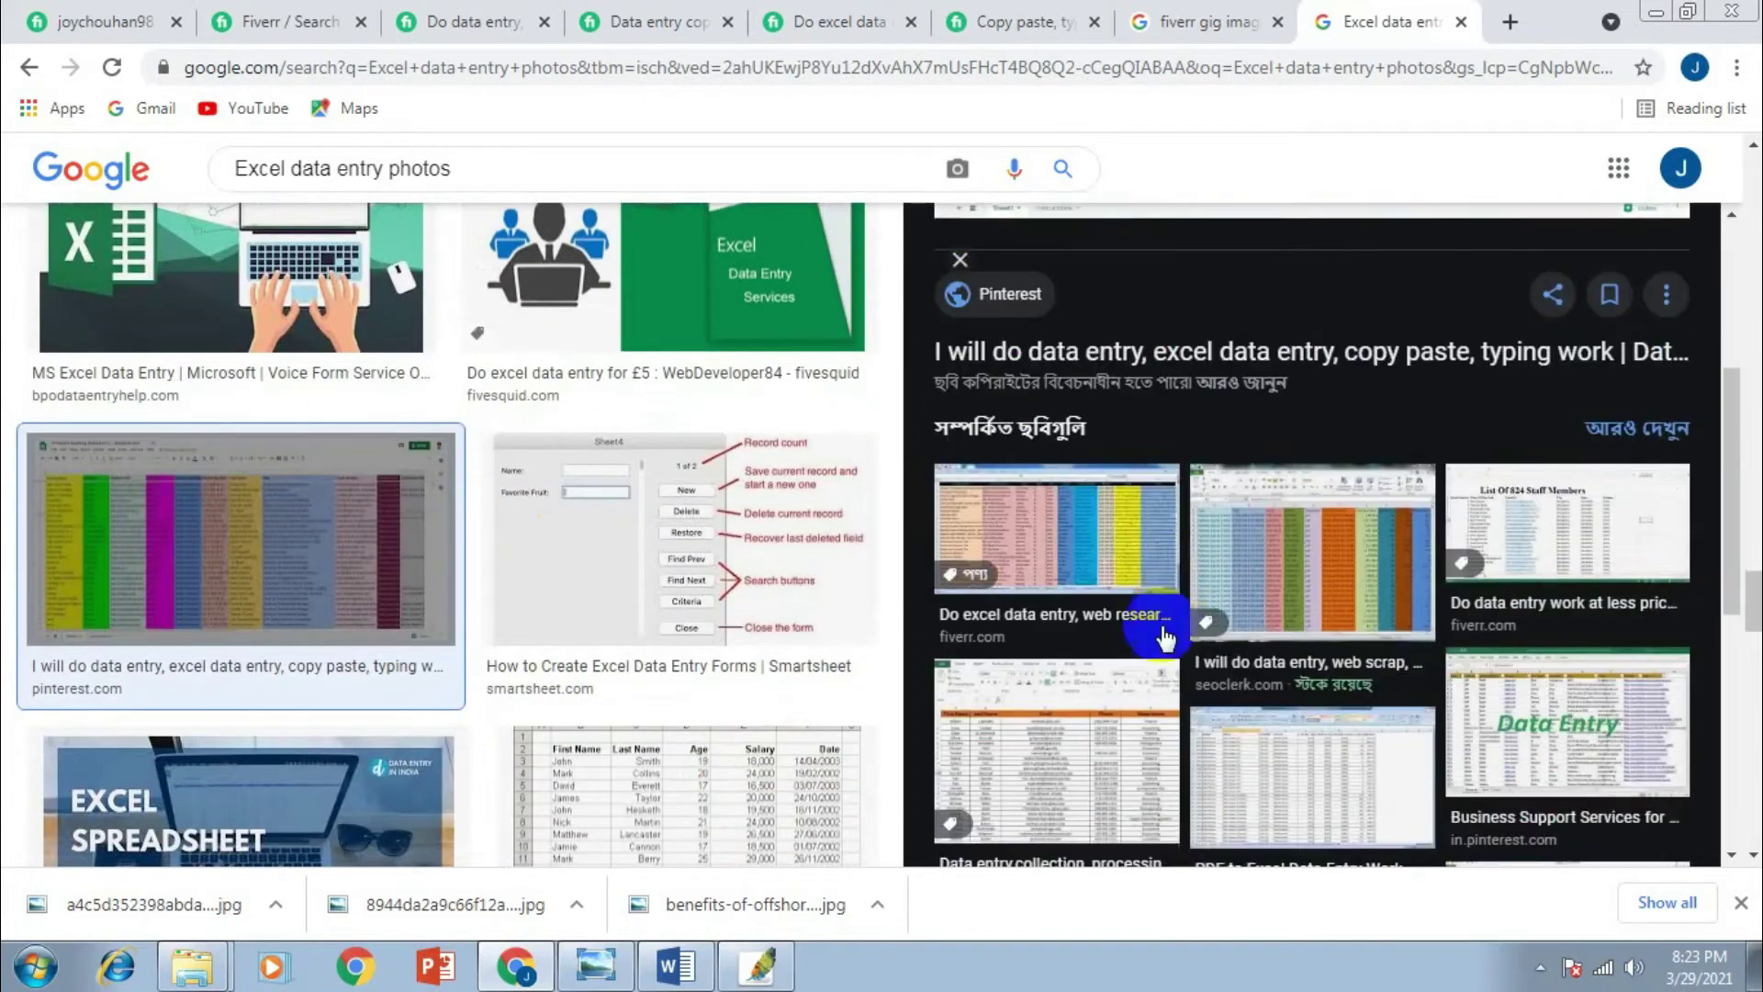
pyautogui.scroll(-2, 1194, 551)
pyautogui.click(1307, 472)
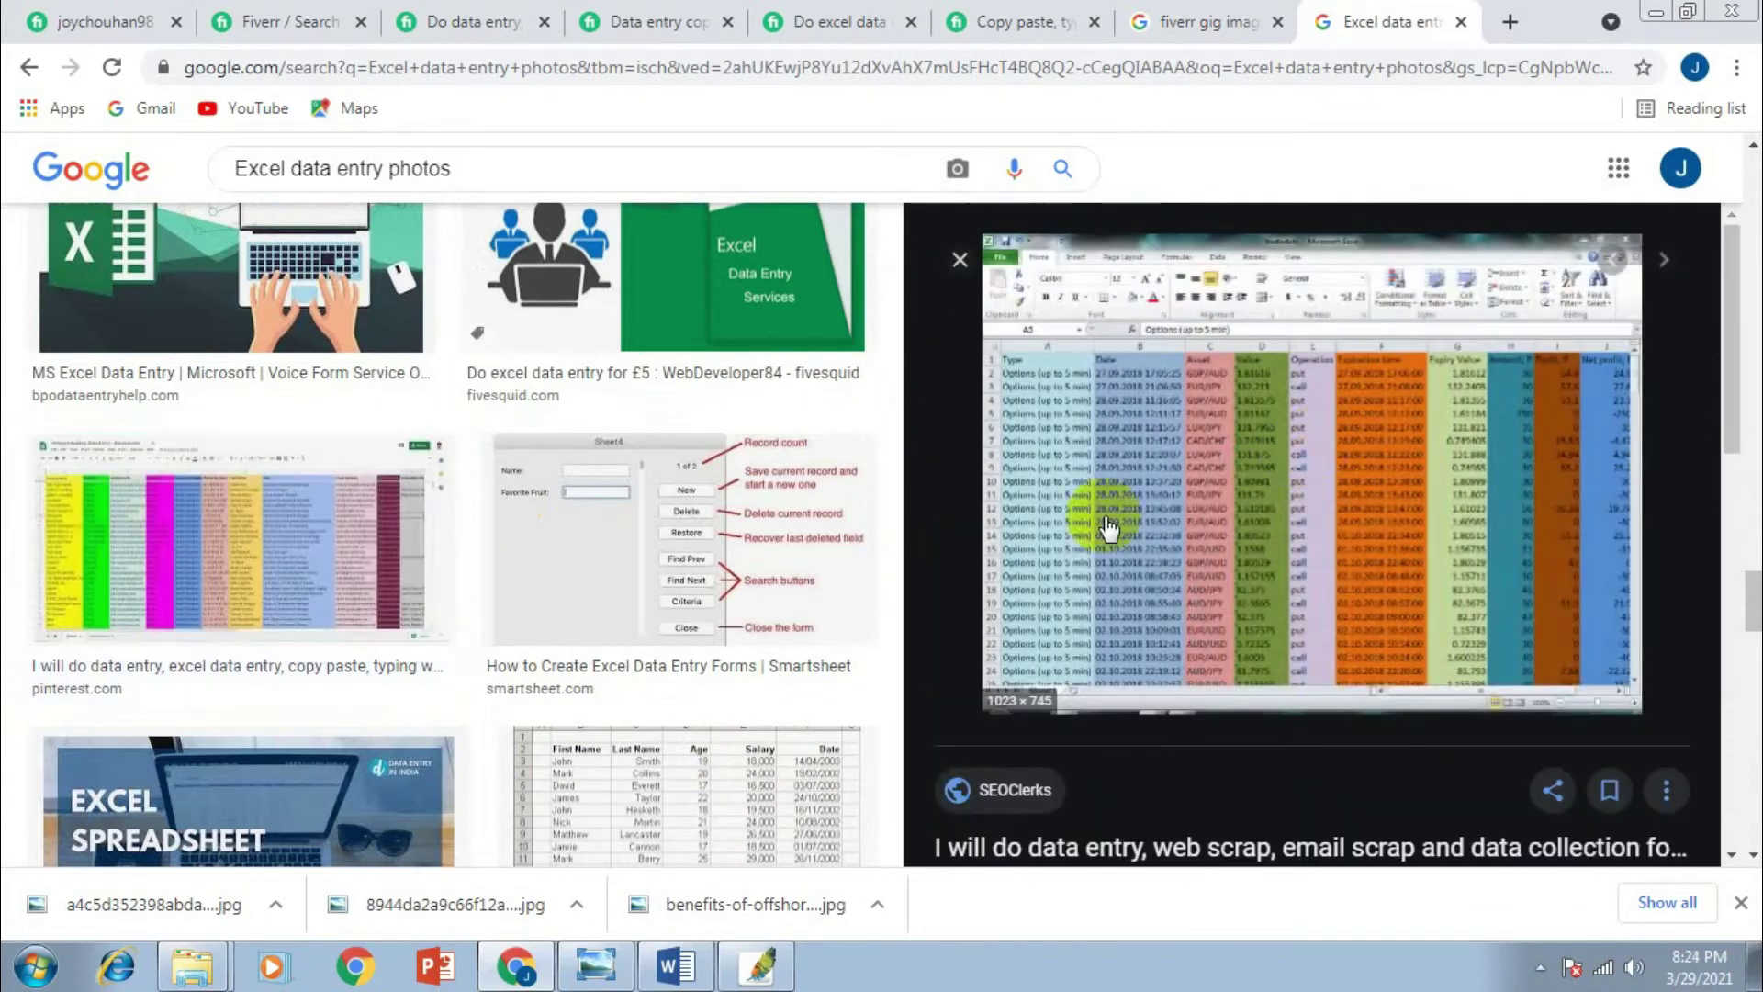
pyautogui.scroll(-2, 1142, 555)
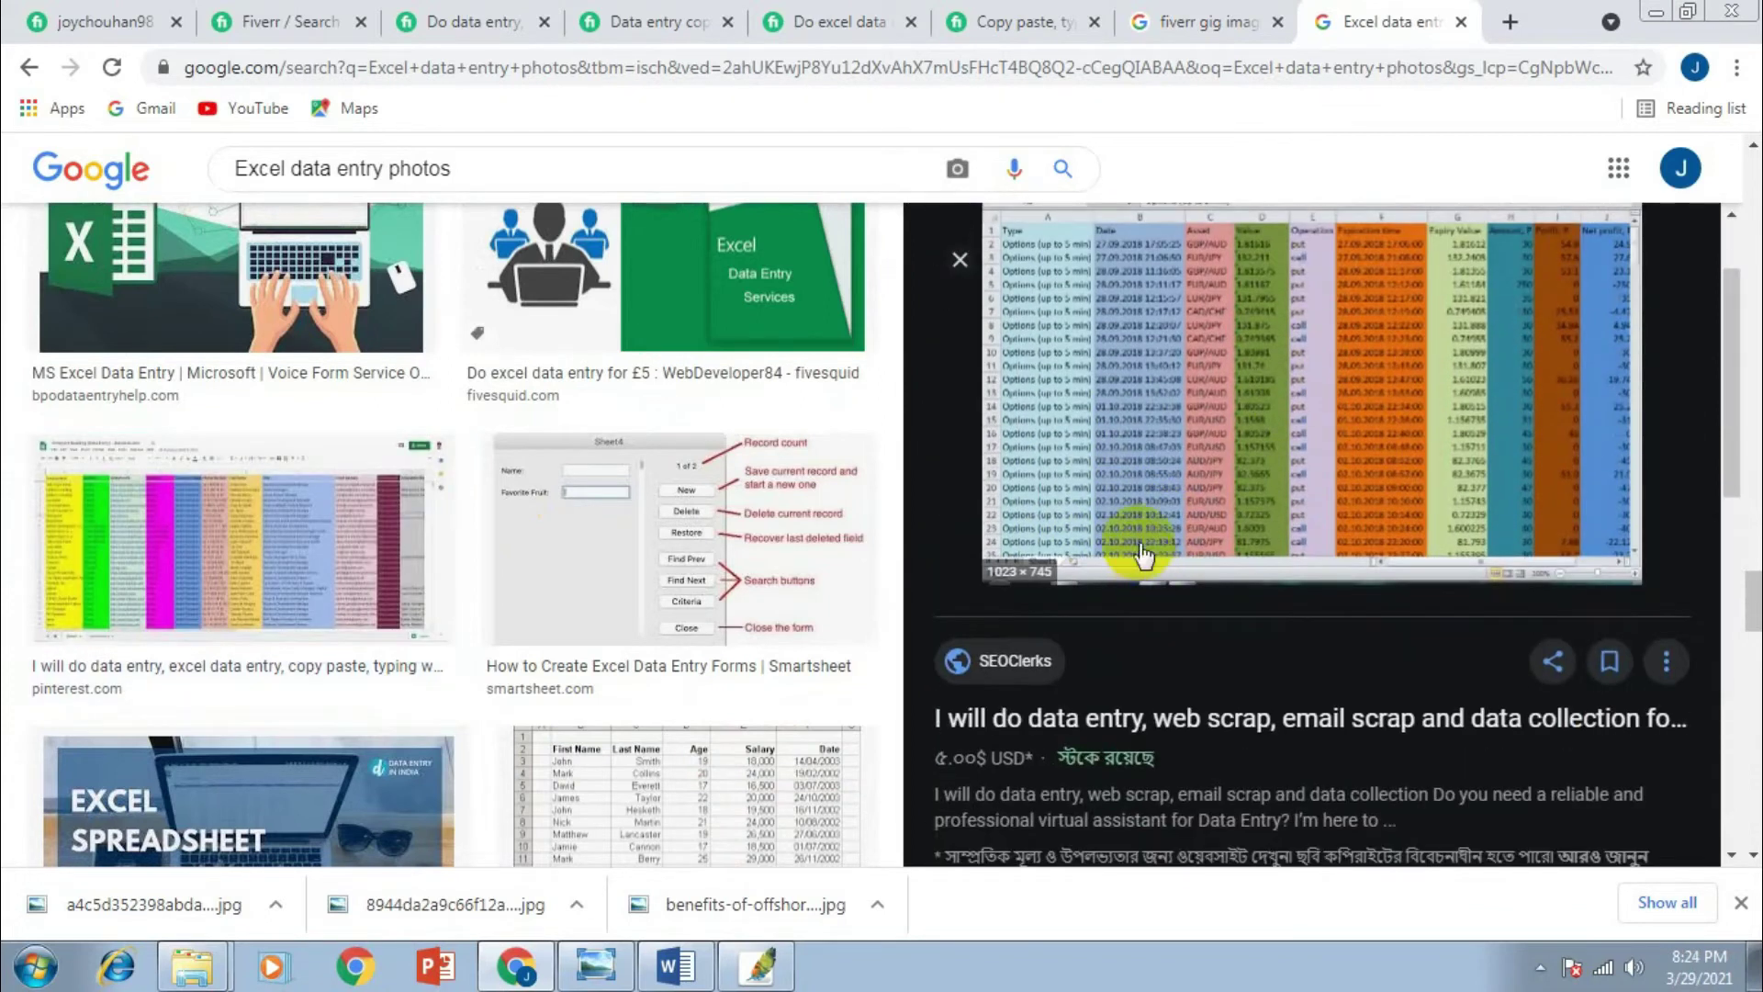
pyautogui.rightClick(1173, 431)
pyautogui.click(1298, 691)
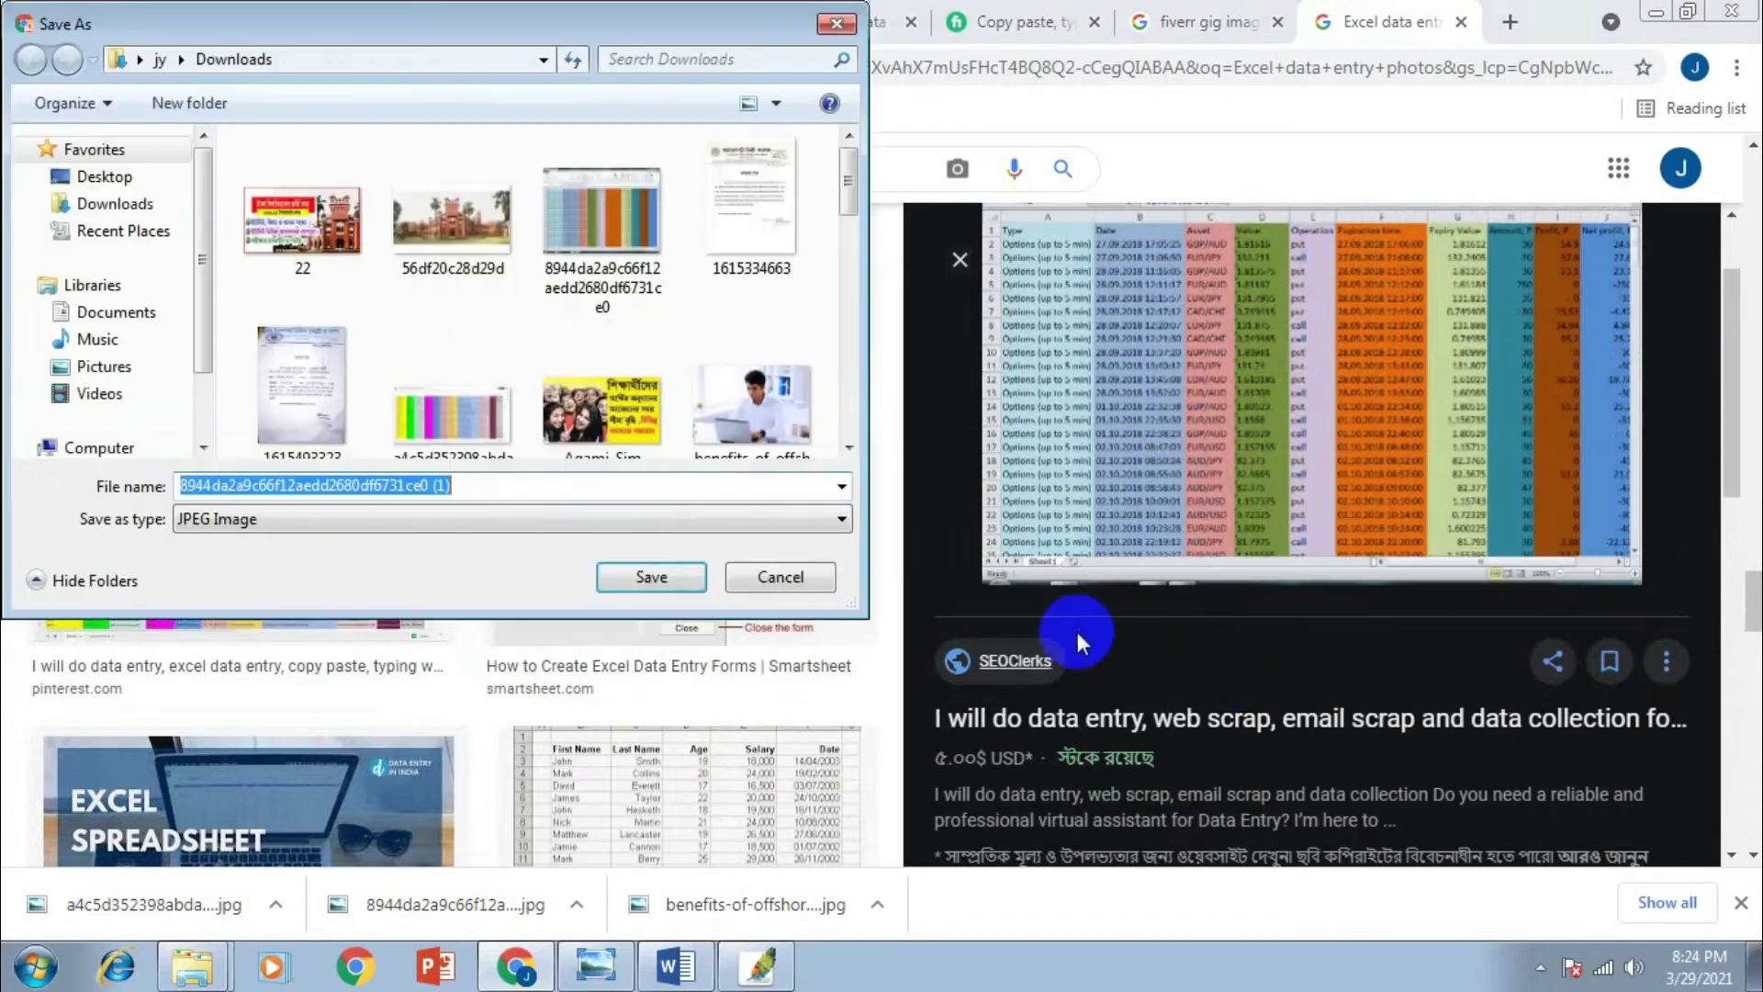
pyautogui.click(692, 591)
# Preview the related Truelancer "Excel Data Entry Portfolio" image and save it to Downloads as the PNG file 1596696-Excel-Data-Entry
pyautogui.scroll(-6, 1036, 600)
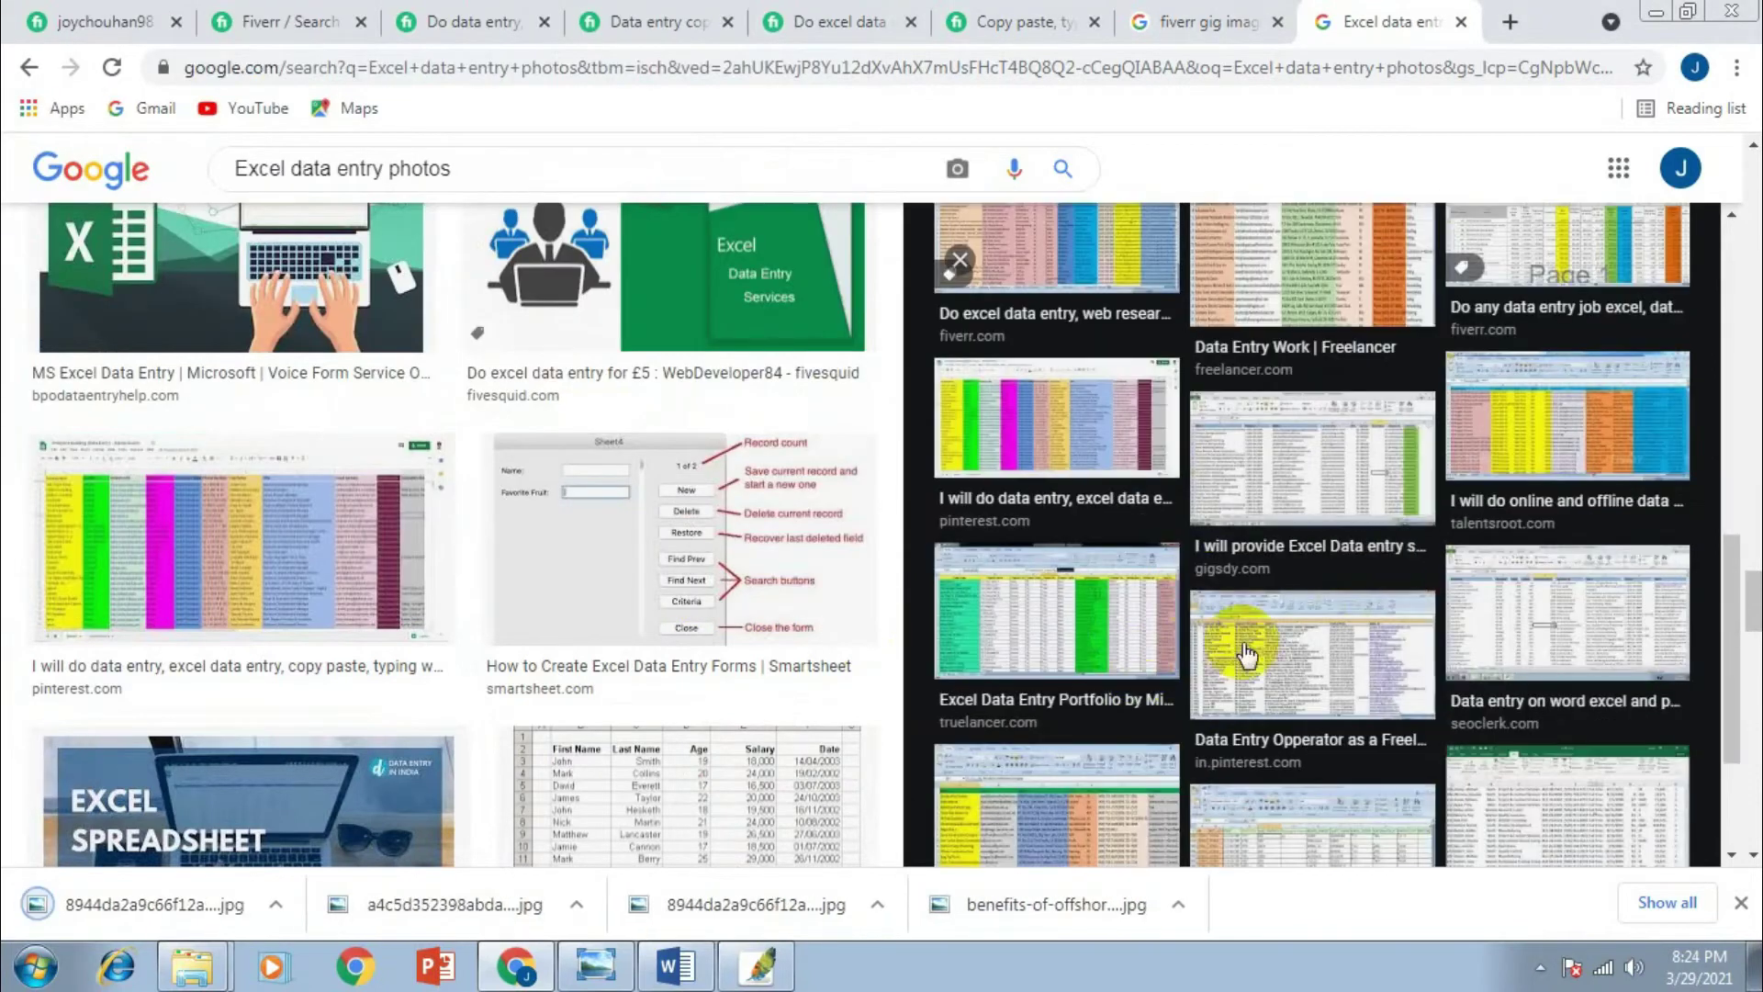
pyautogui.click(1065, 608)
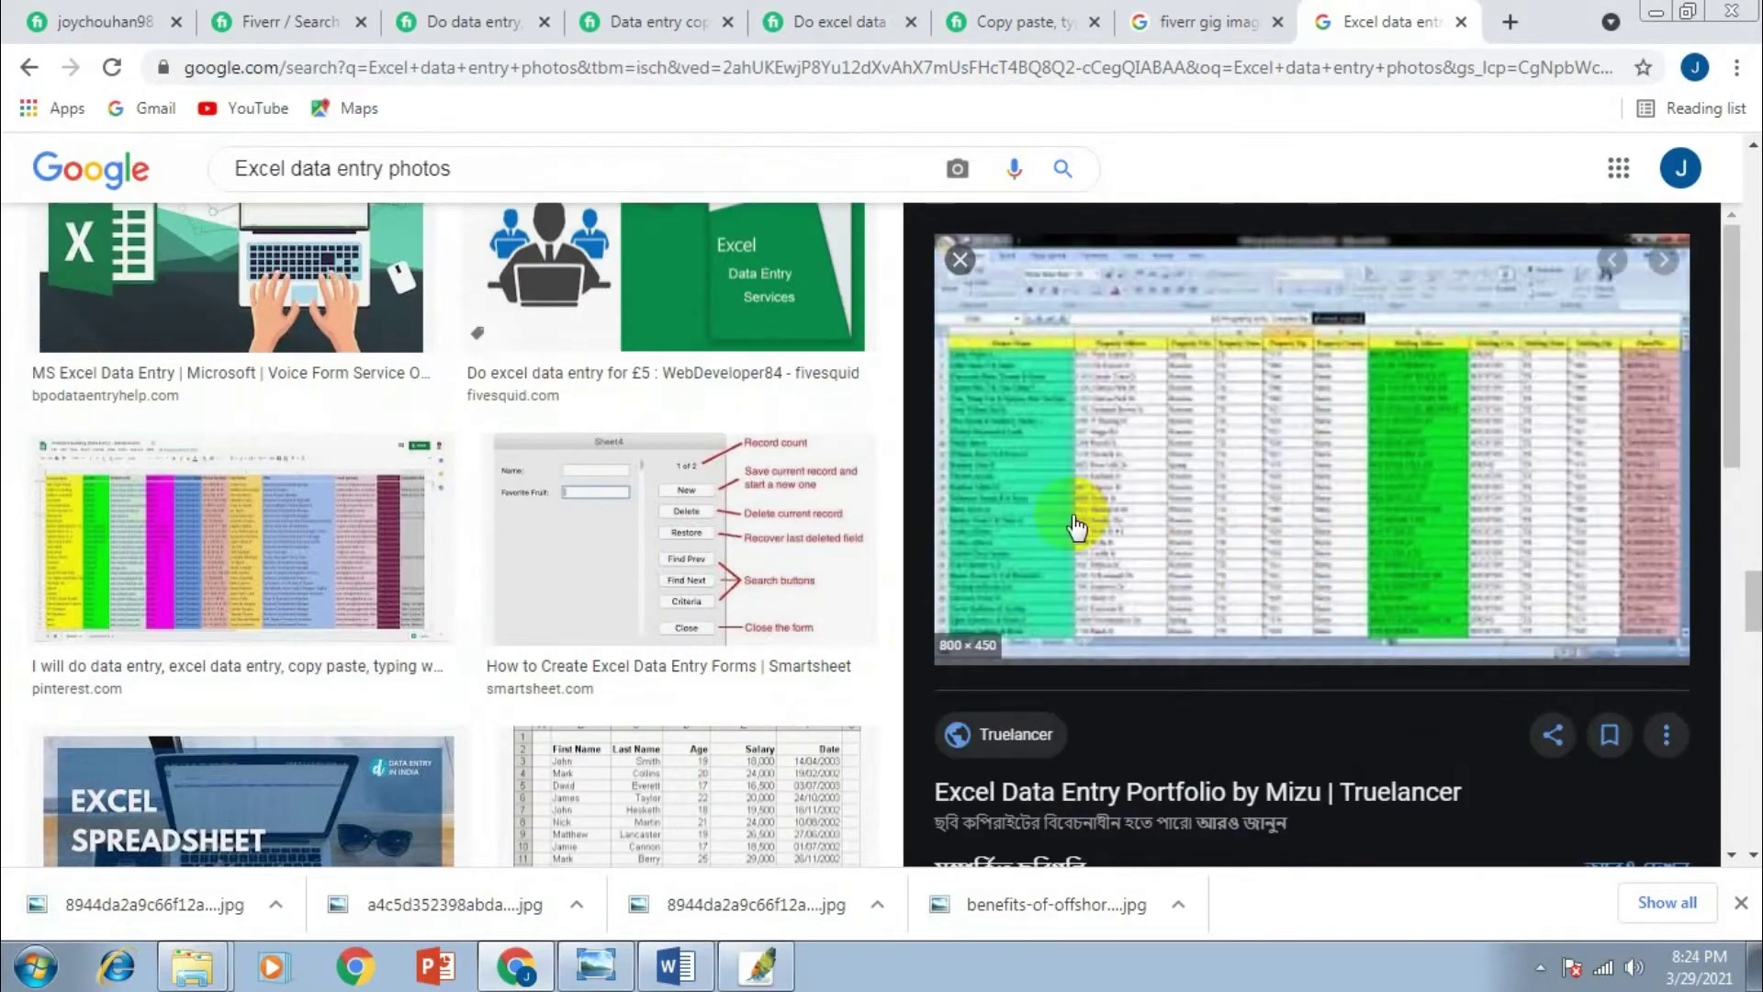
pyautogui.rightClick(1169, 501)
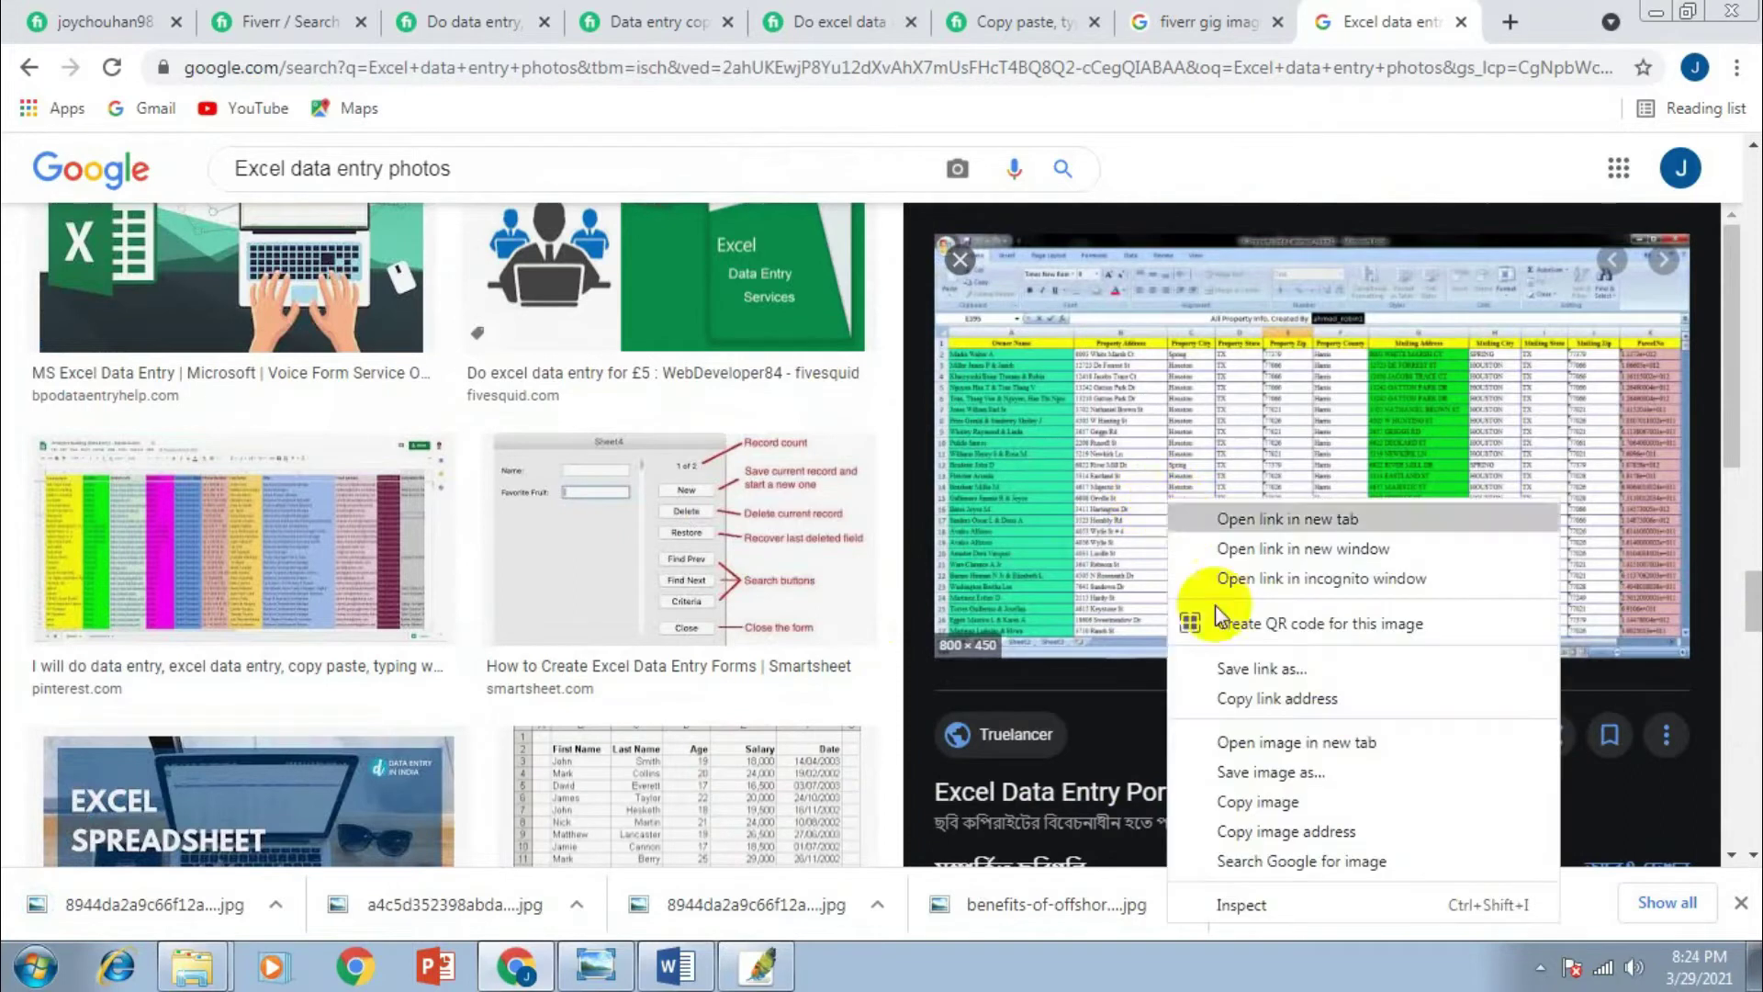
pyautogui.click(1251, 769)
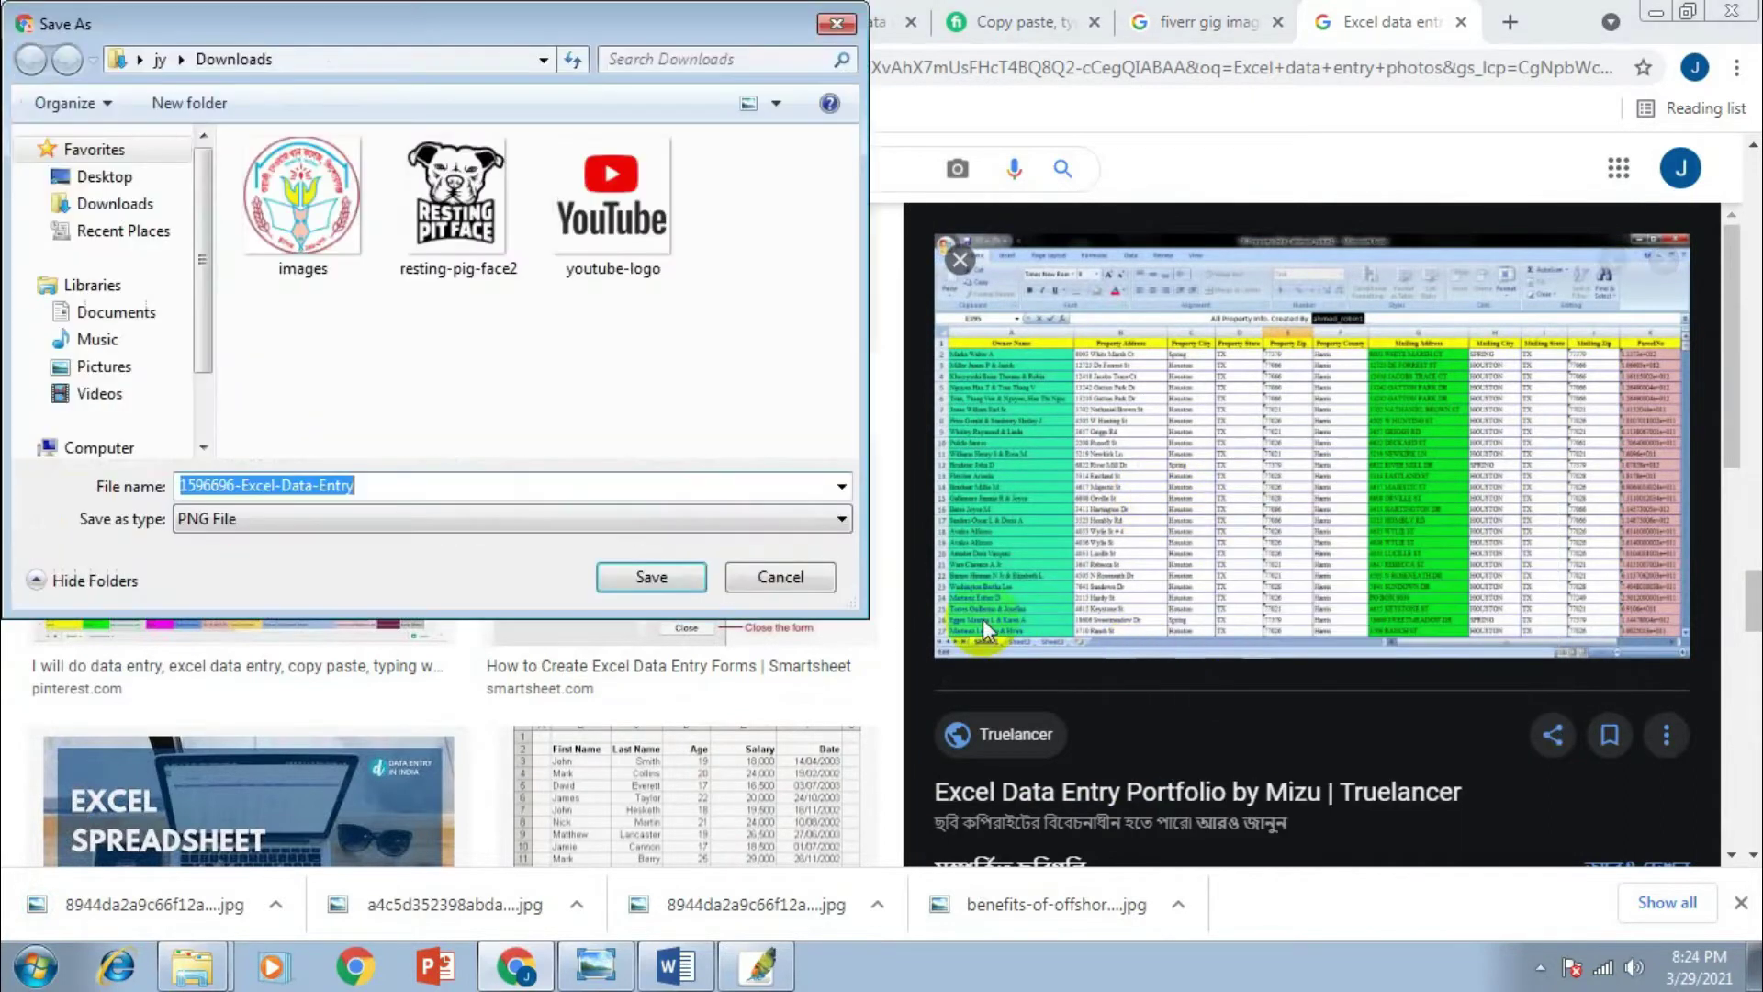
pyautogui.click(659, 578)
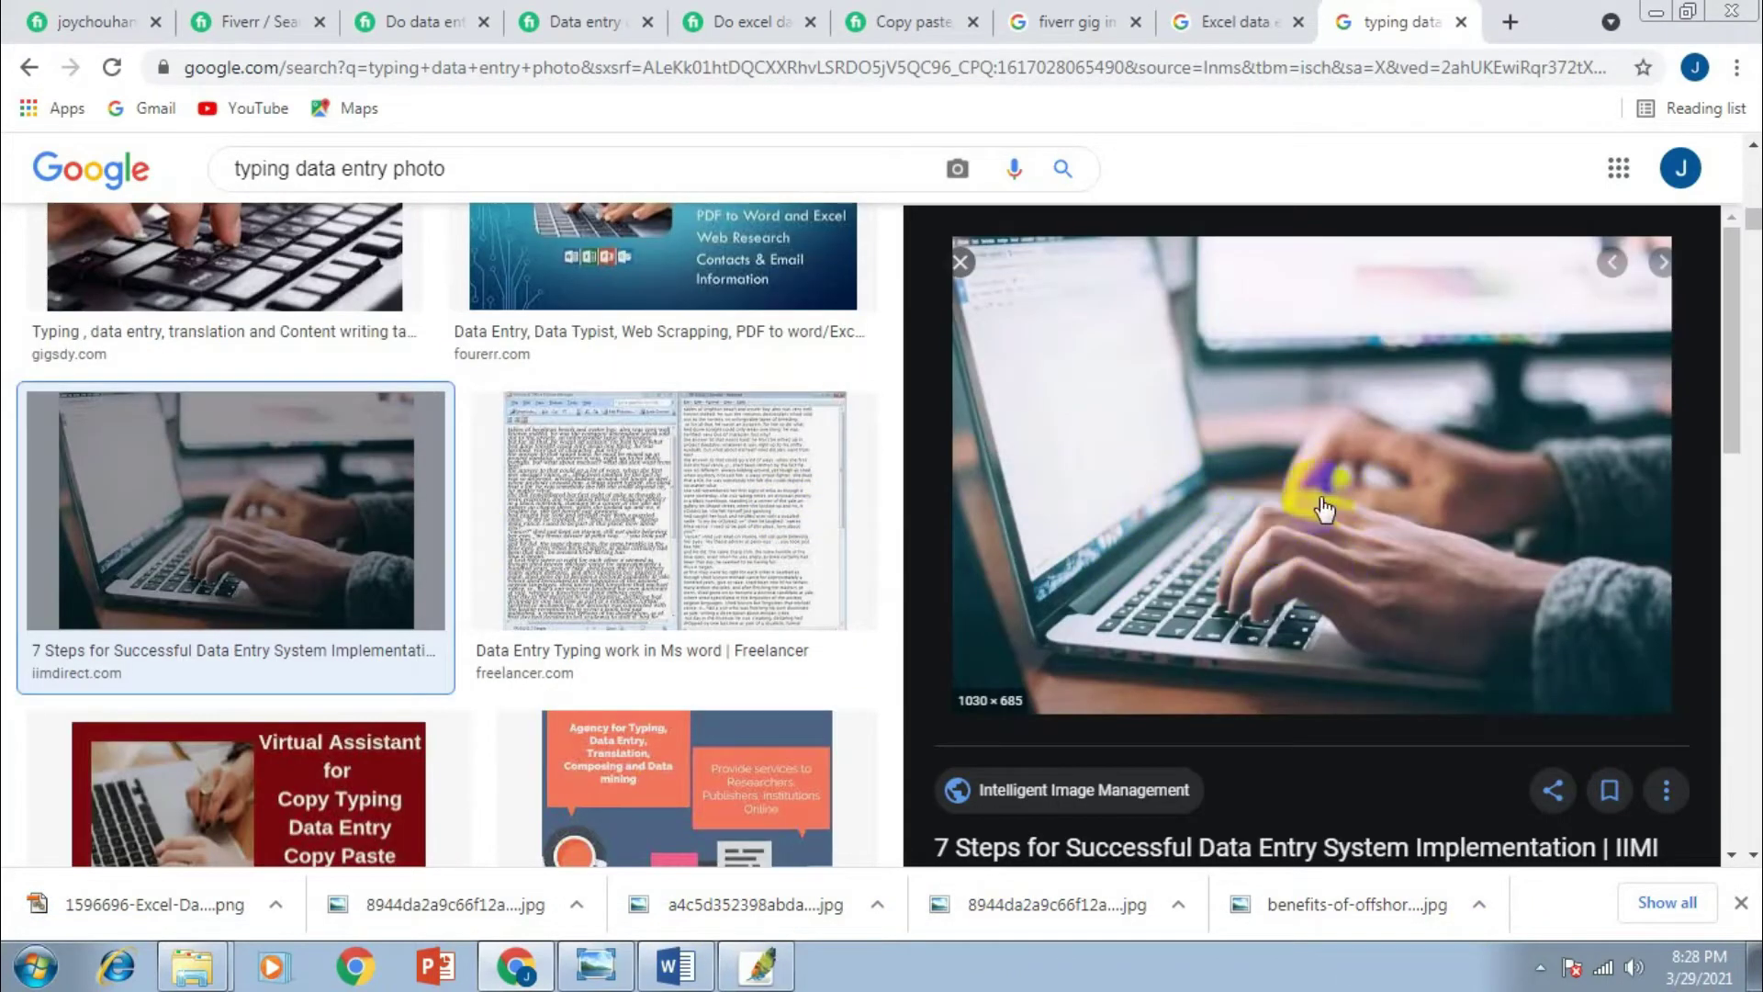
# Save the previewed photo of hands typing on a laptop to Downloads as the JPEG Data-entry-system-implementation-1030x685
pyautogui.rightClick(1280, 450)
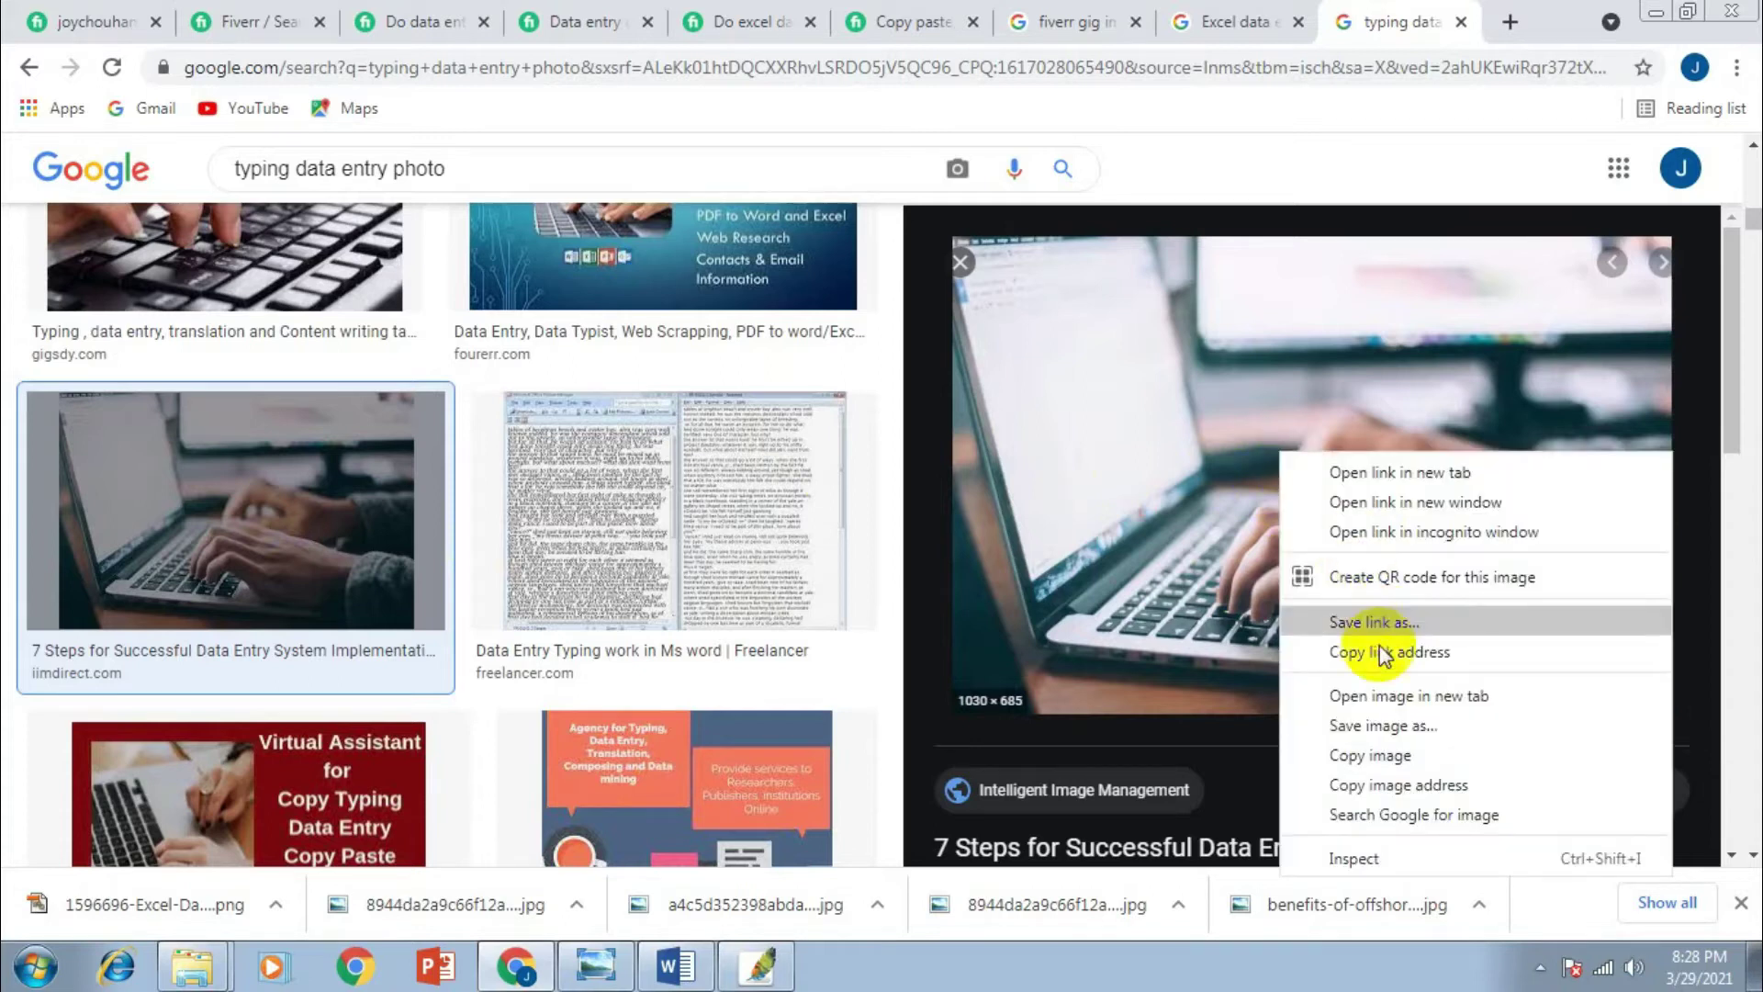
pyautogui.click(1267, 722)
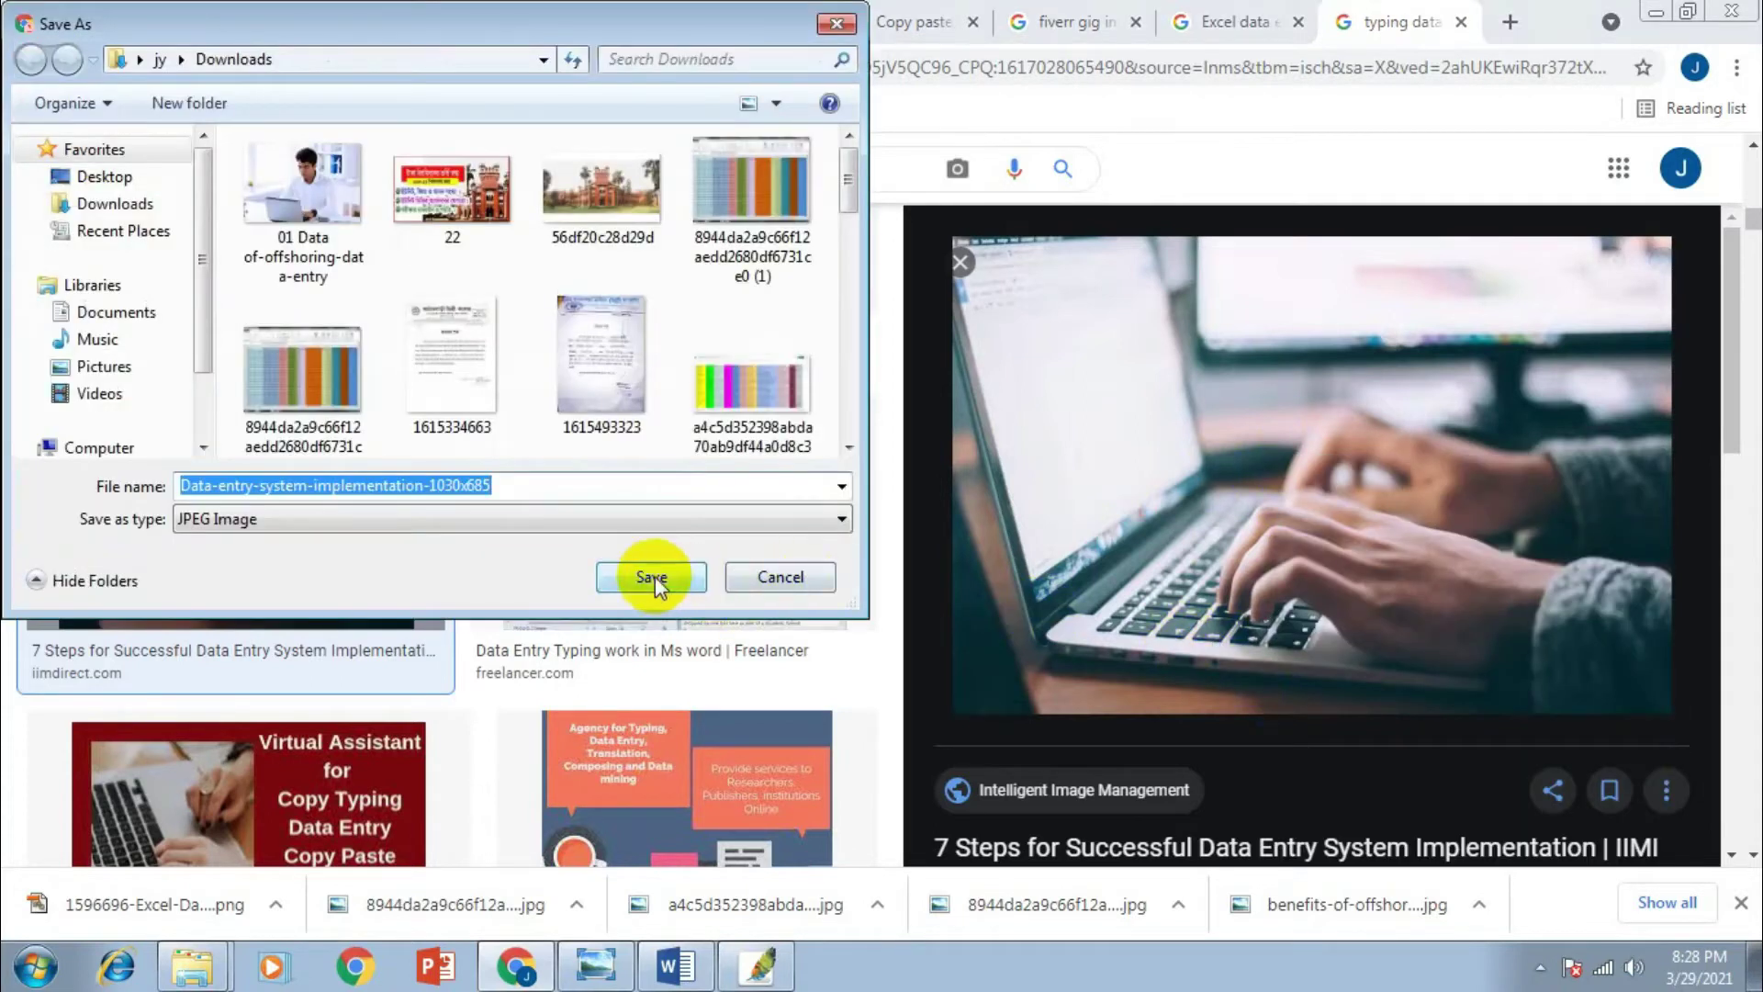
pyautogui.click(652, 577)
# Look through the "typing data entry photo" results for further typing photos and data entry designs
pyautogui.scroll(-10, 588, 697)
pyautogui.scroll(4, 496, 693)
pyautogui.scroll(-12, 477, 643)
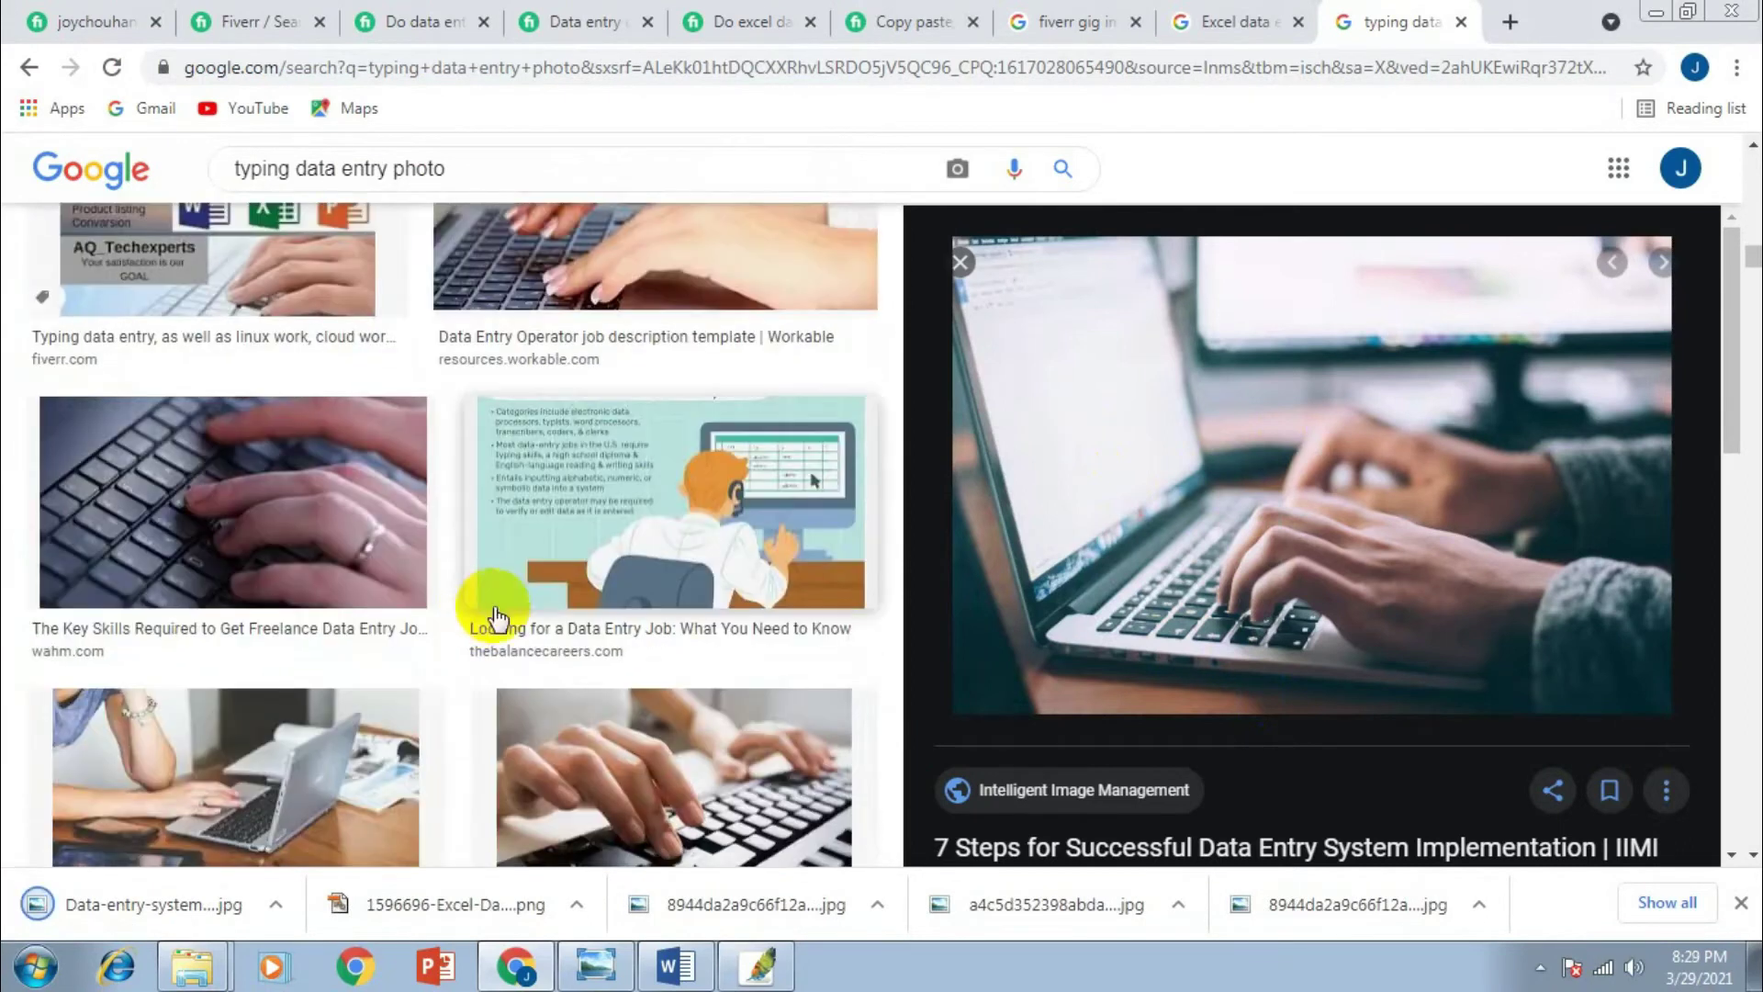
pyautogui.scroll(-5, 496, 613)
pyautogui.click(536, 606)
pyautogui.scroll(-20, 601, 576)
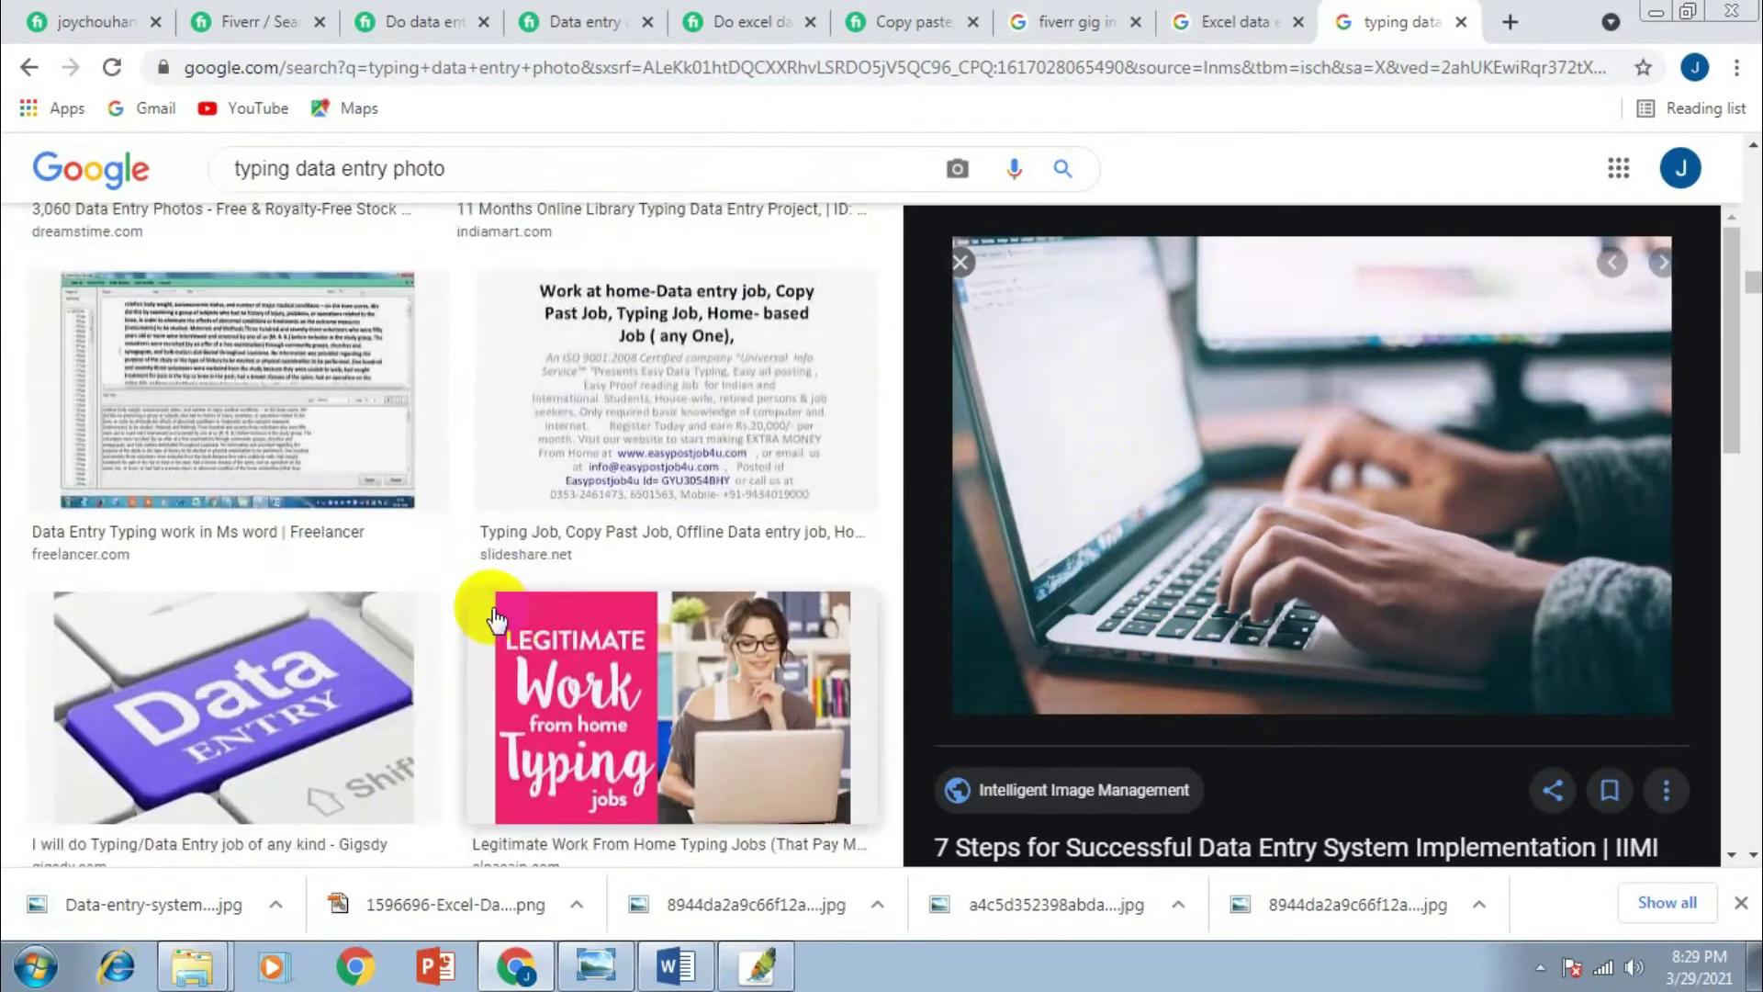
pyautogui.scroll(-15, 580, 617)
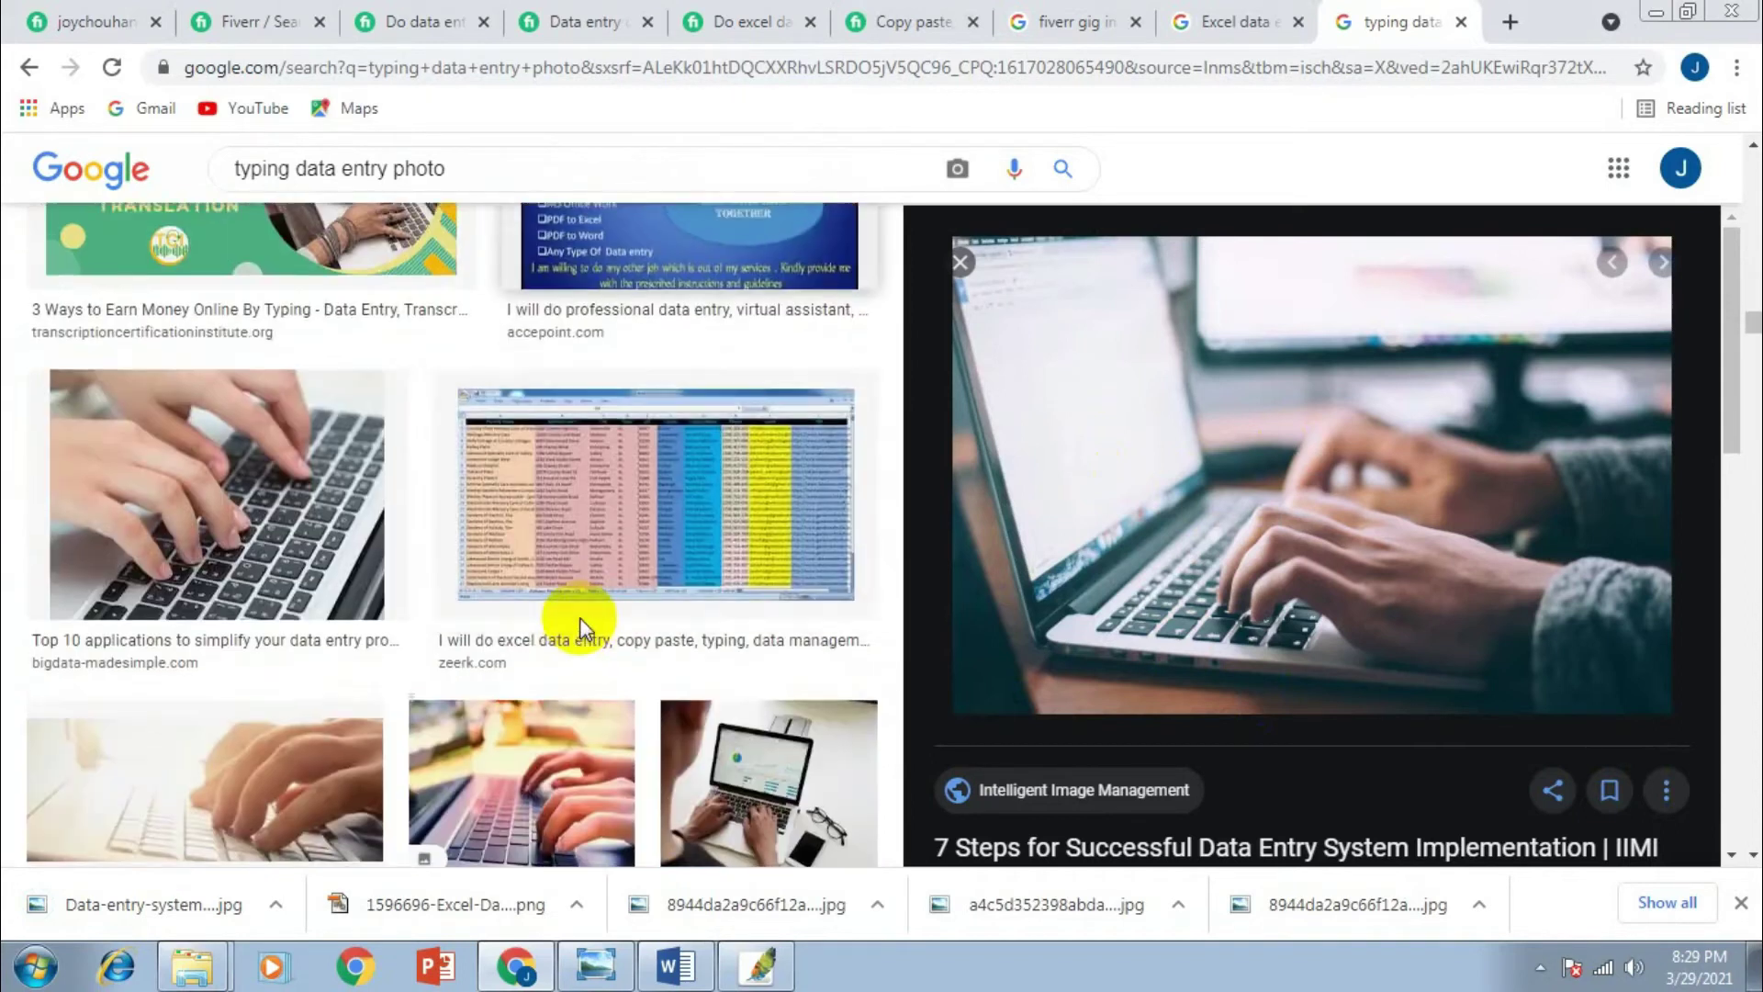
pyautogui.scroll(-4, 569, 629)
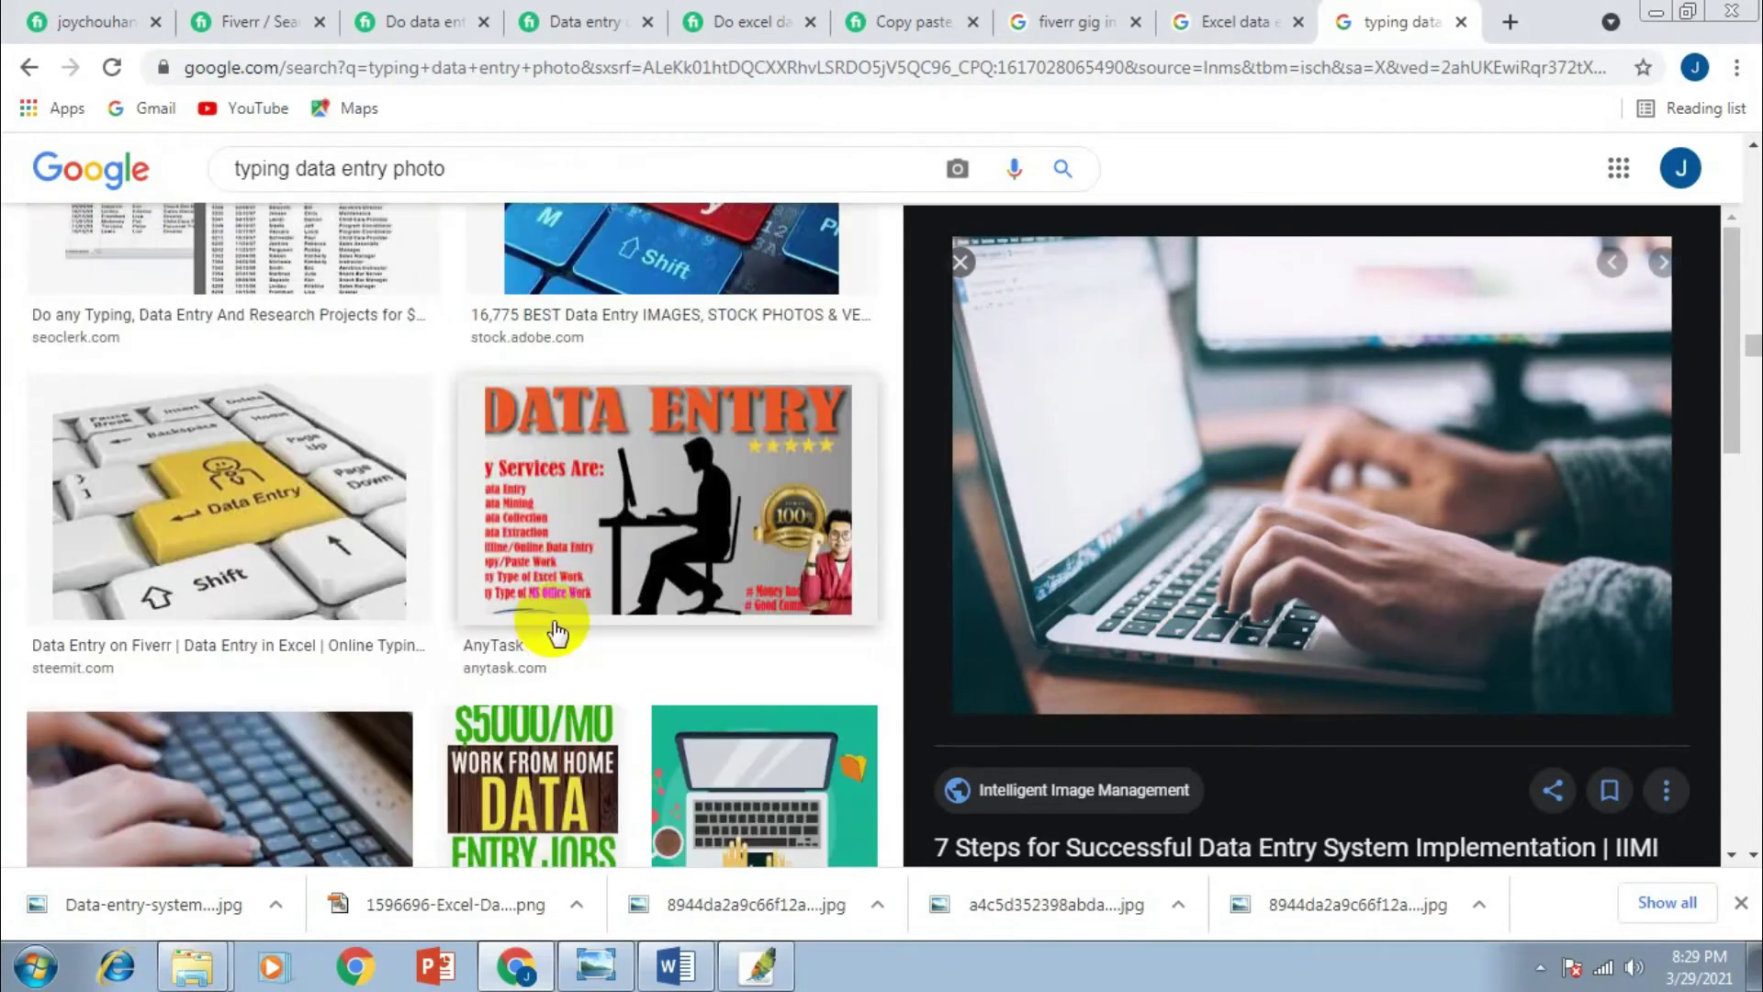
pyautogui.scroll(7, 550, 625)
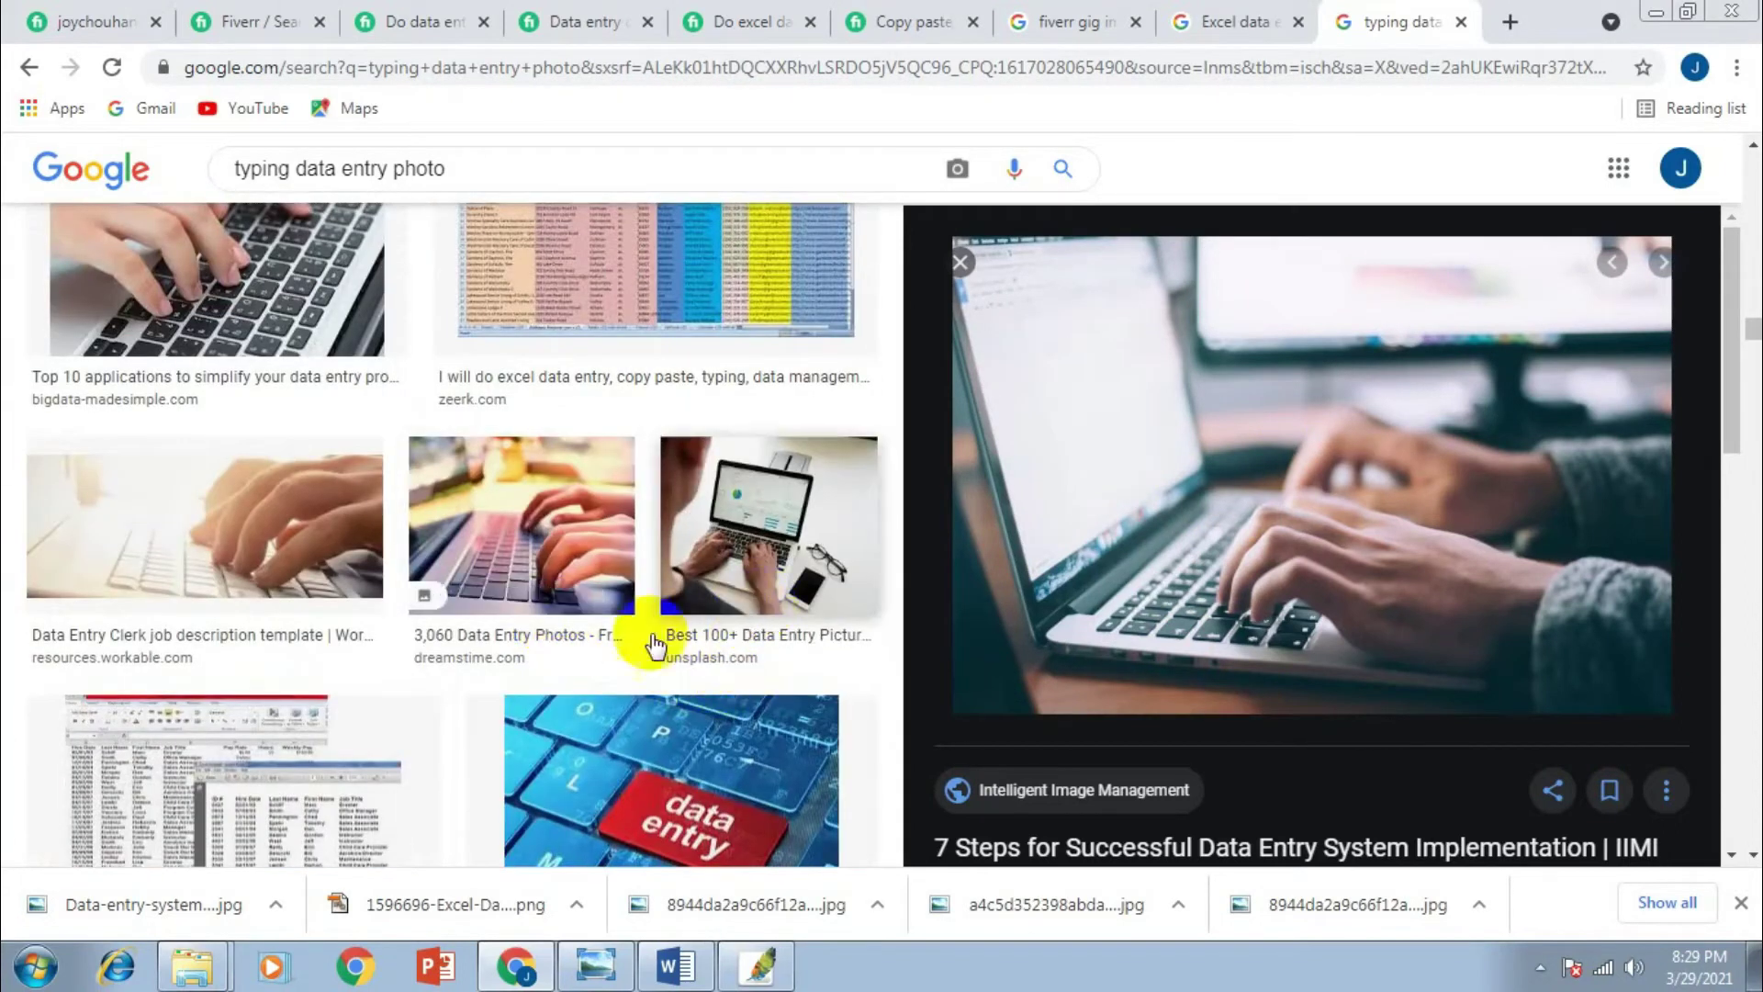
# Open the downloaded Data-entry-system-implementation-1030x685.jpg from its folder in Photoshop and show it at 50% zoom
pyautogui.click(275, 905)
pyautogui.click(294, 814)
pyautogui.moveTo(1152, 565); pyautogui.dragTo(766, 602)
pyautogui.hotkey('ctrl', '-')
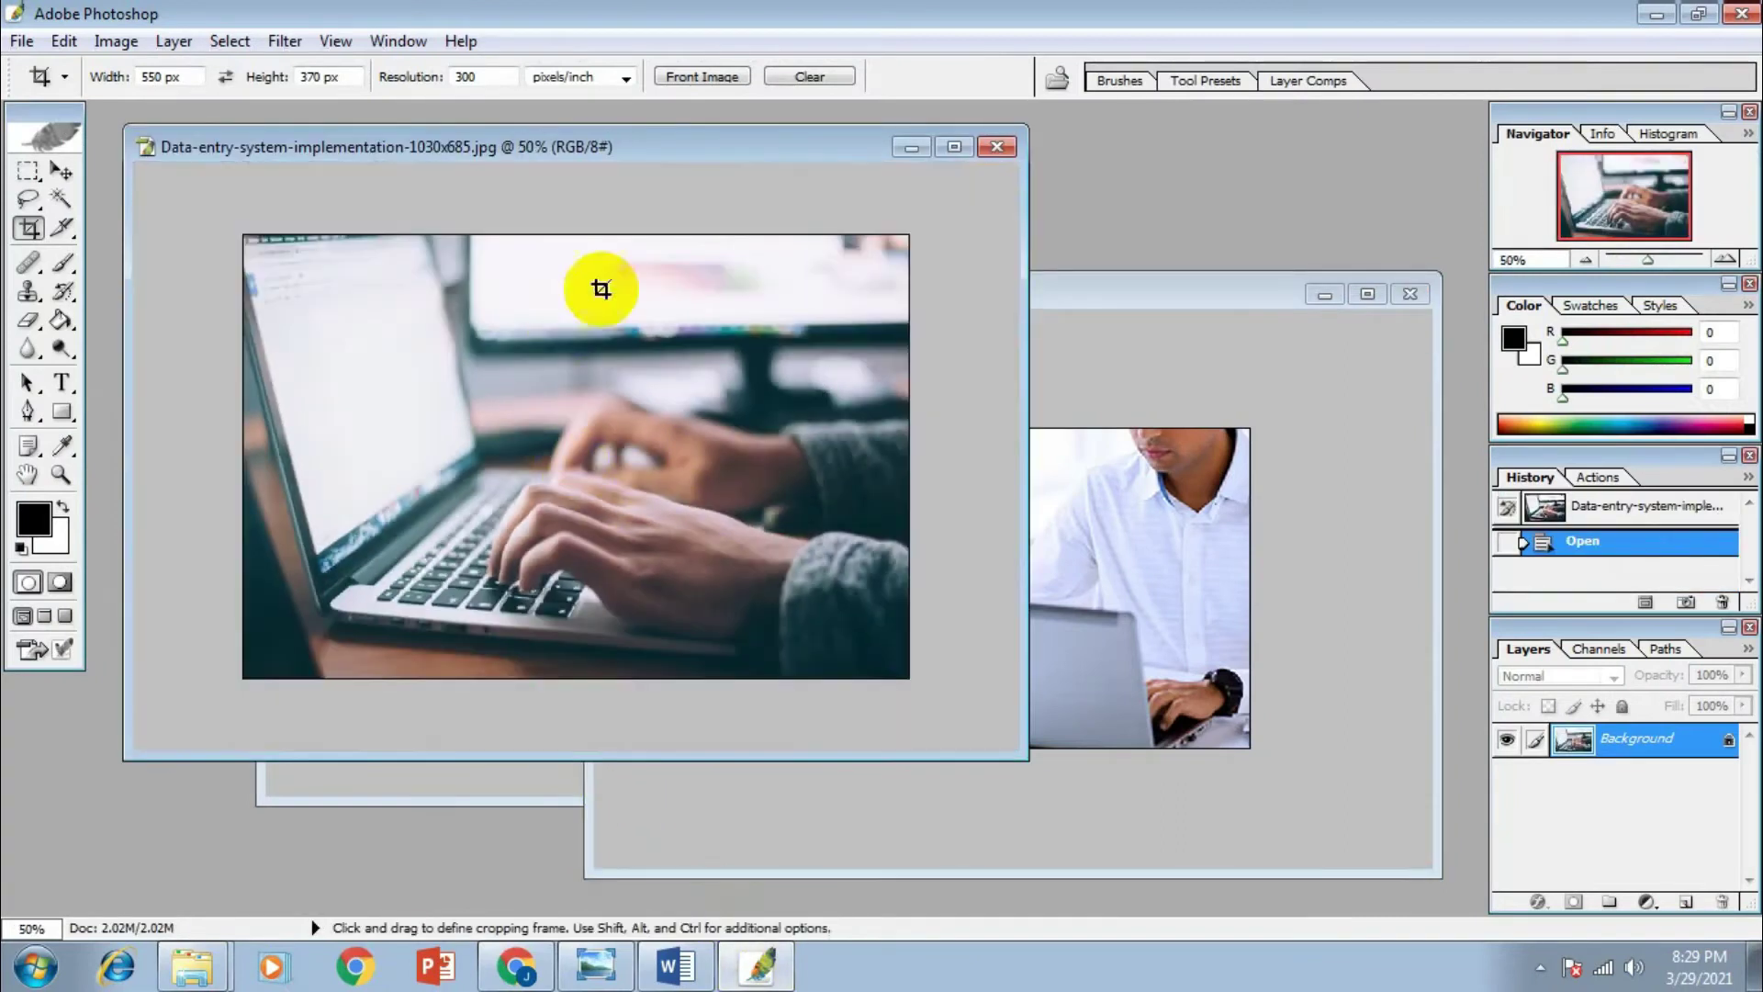
pyautogui.click(535, 959)
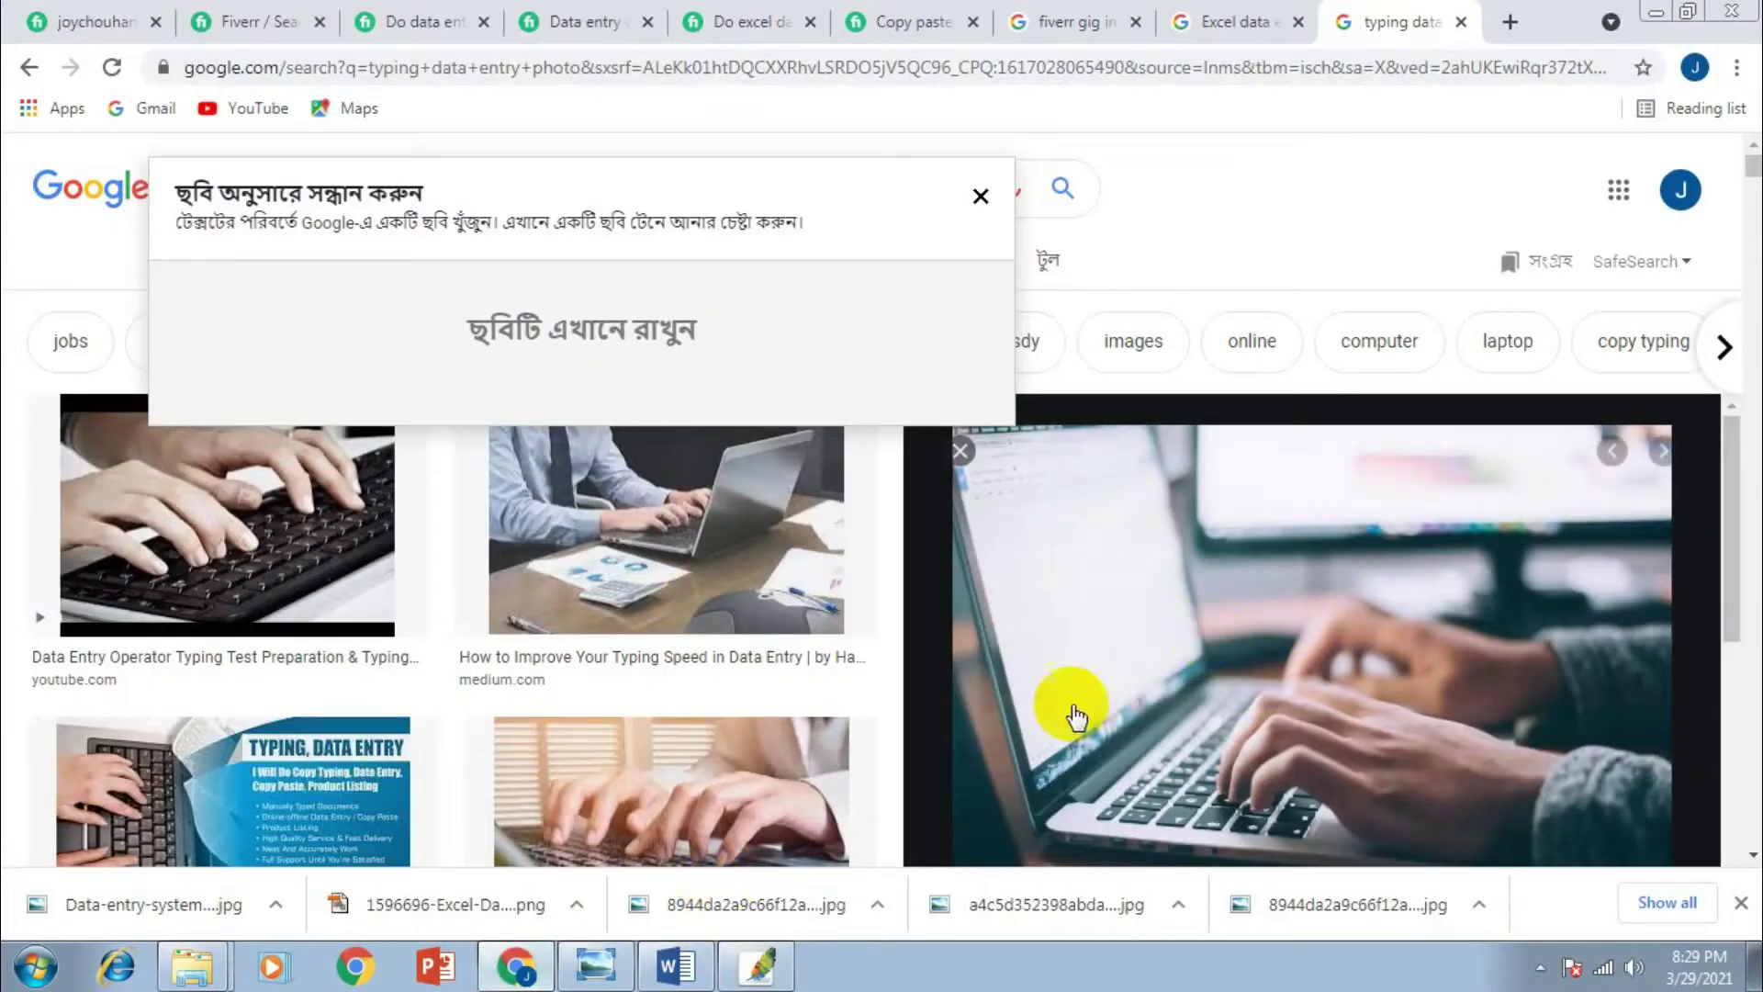
pyautogui.scroll(-3, 1028, 679)
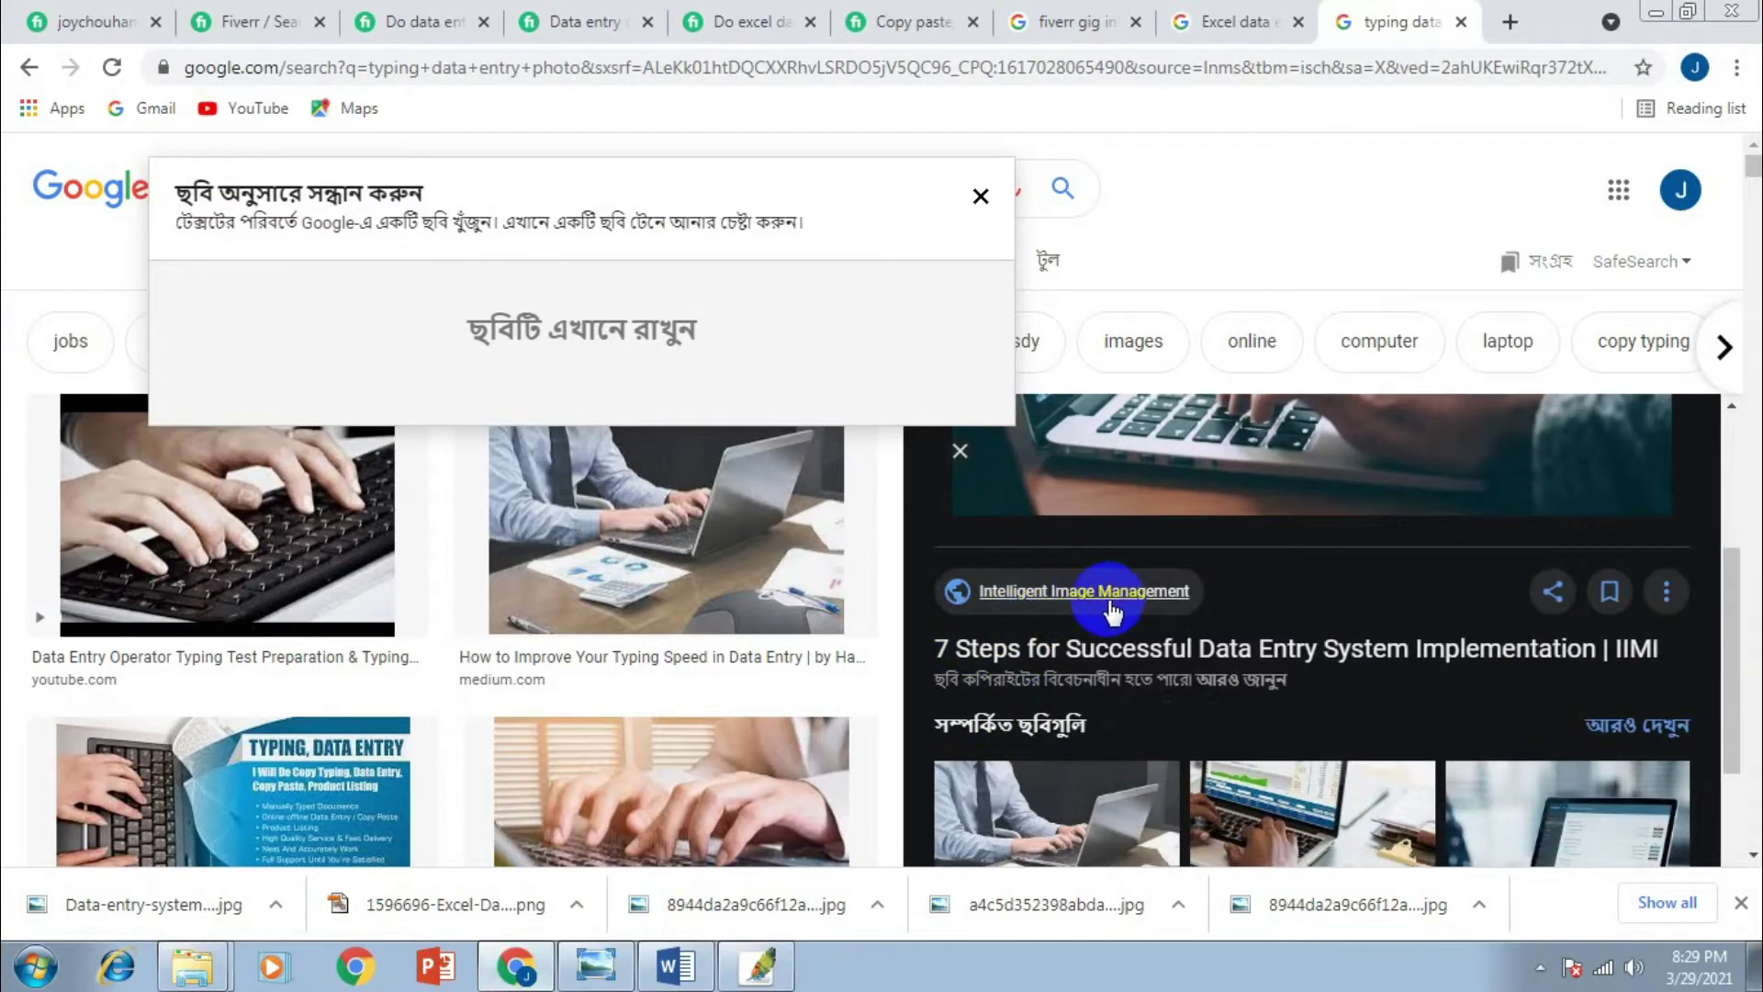
pyautogui.click(770, 962)
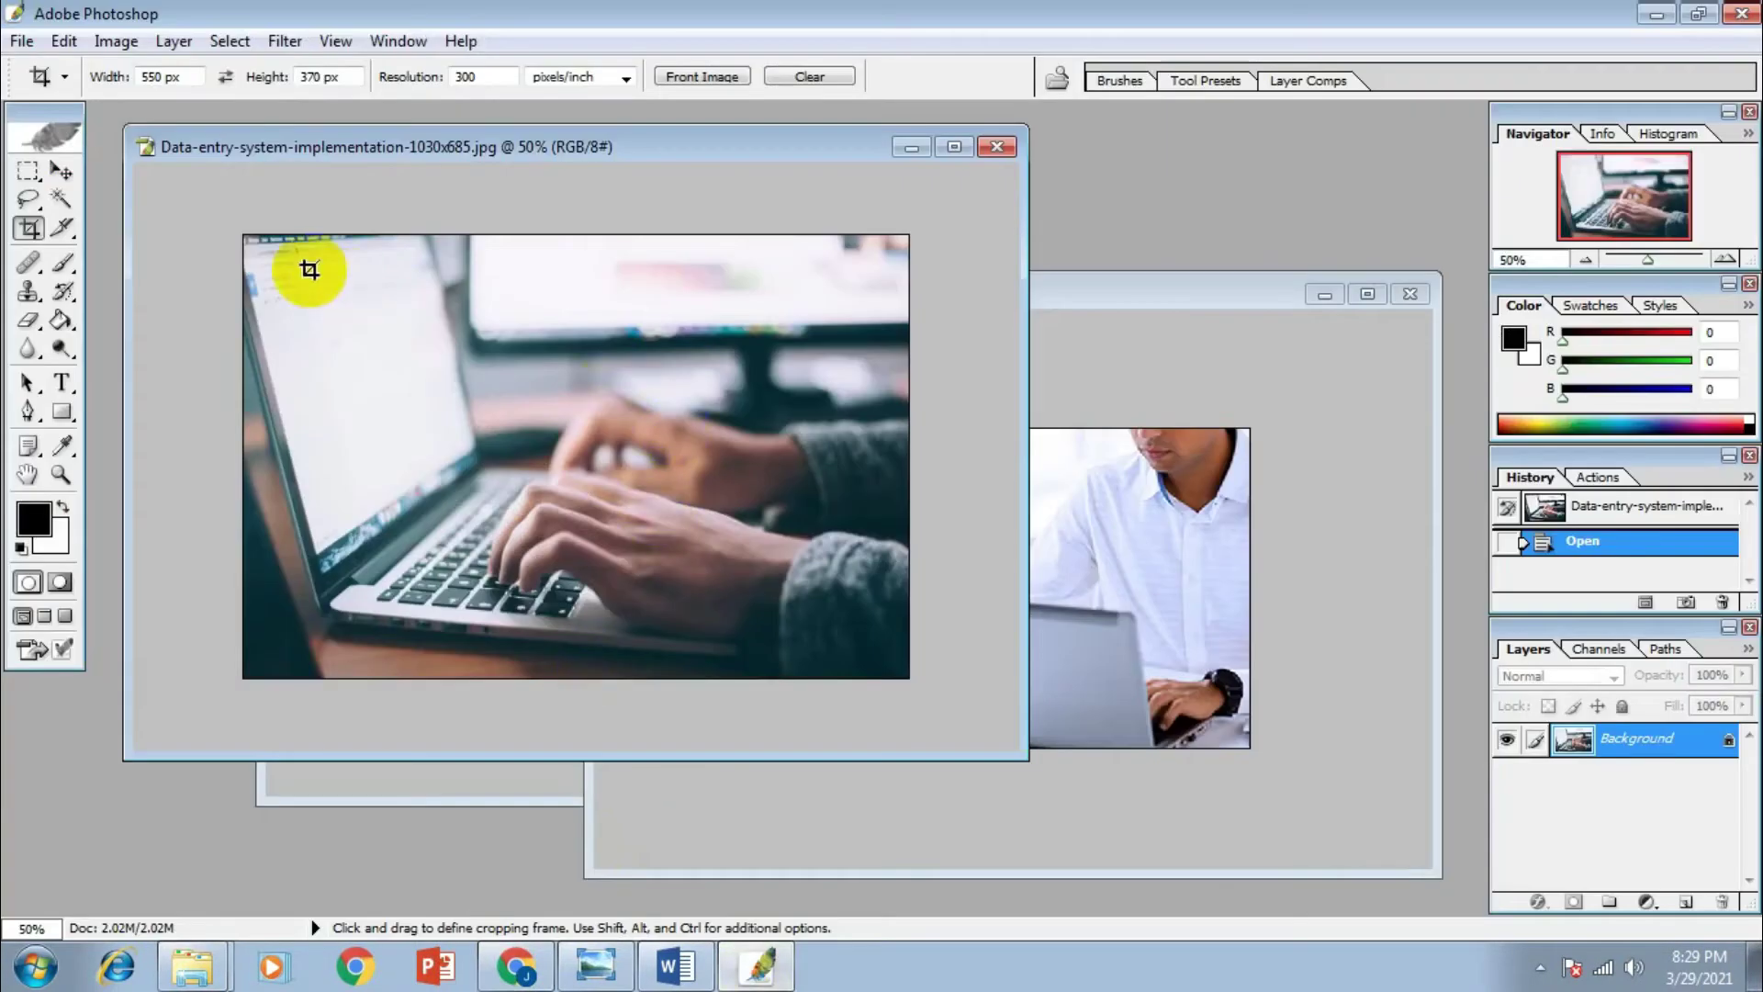
# Crop the laptop typing photo to 550 x 370 px at 300 pixels/inch and show it at 100% zoom
pyautogui.moveTo(685, 567); pyautogui.dragTo(909, 735)
pyautogui.press('Return')
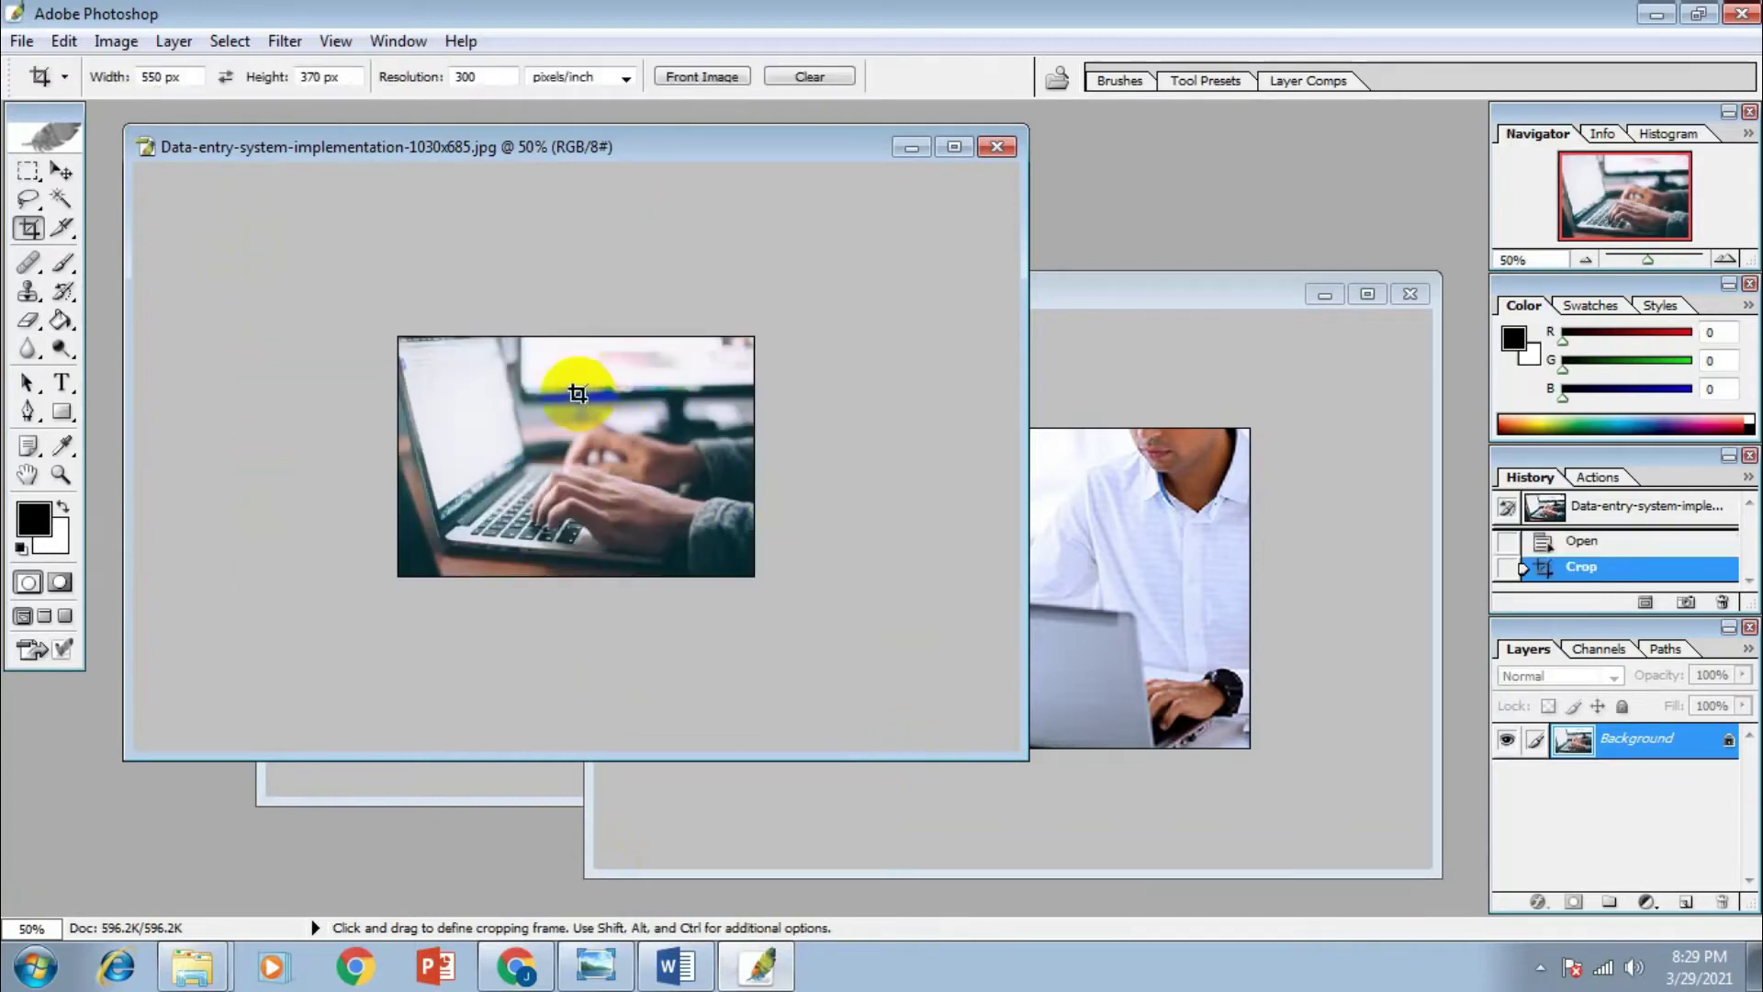
pyautogui.hotkey('ctrl', '+')
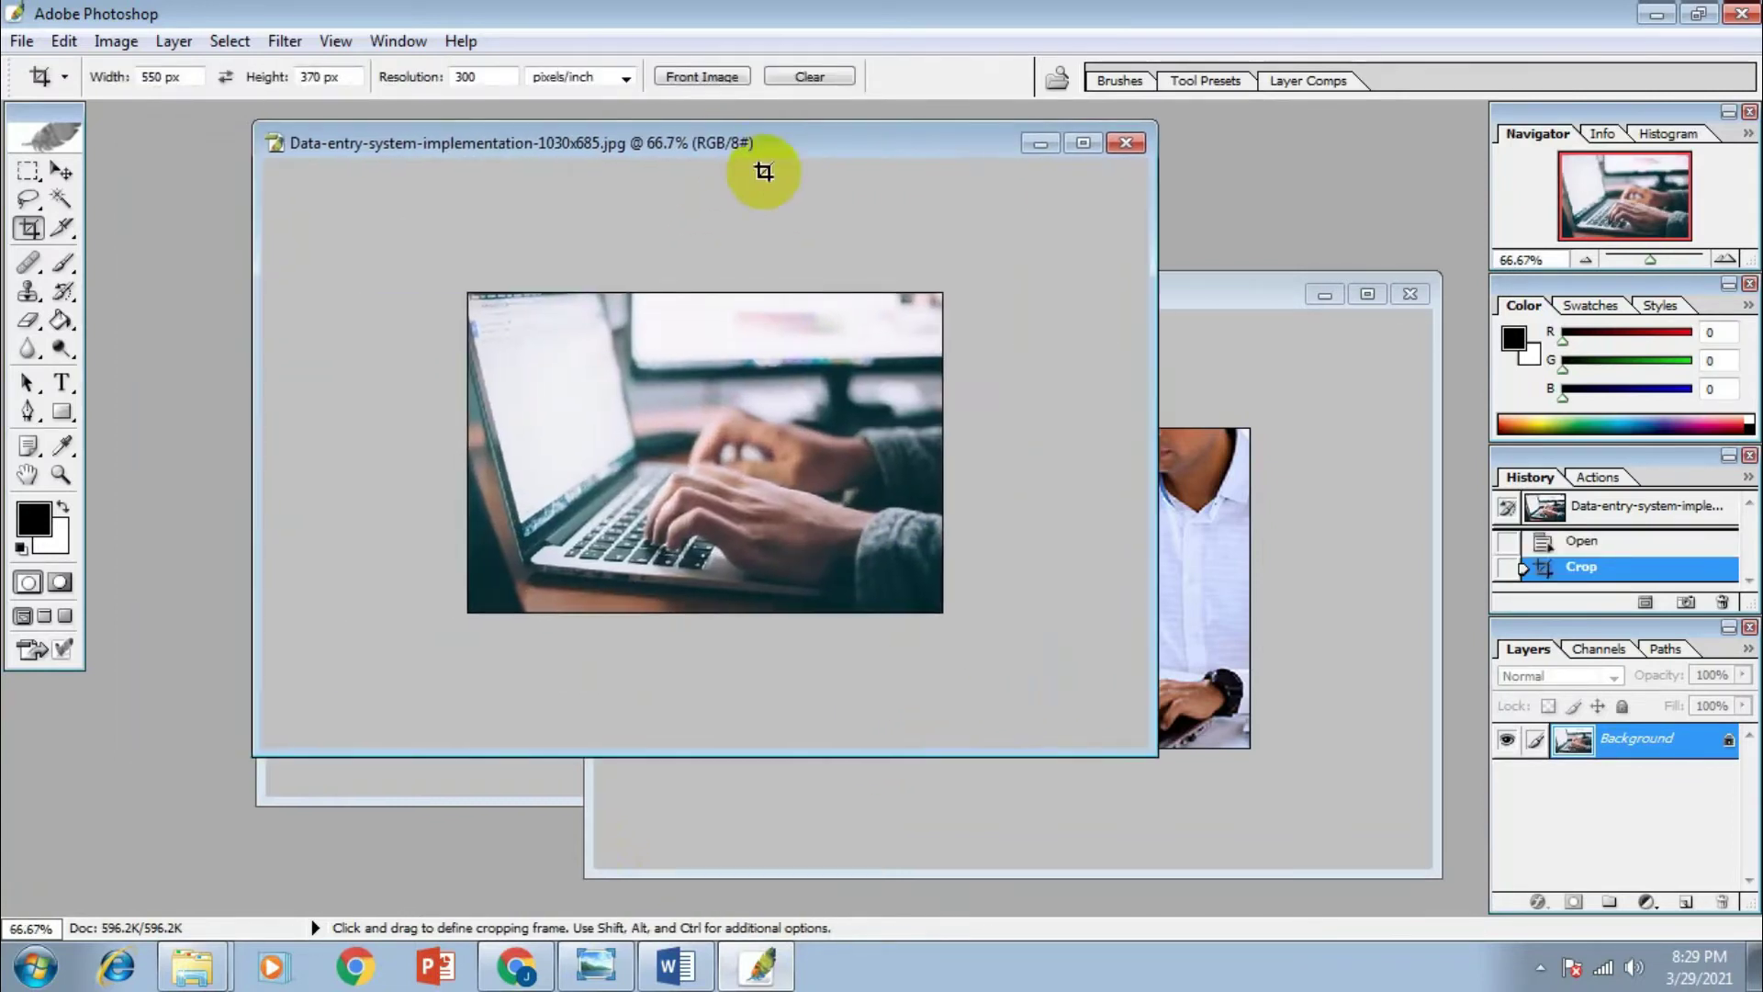
pyautogui.hotkey('ctrl', '+')
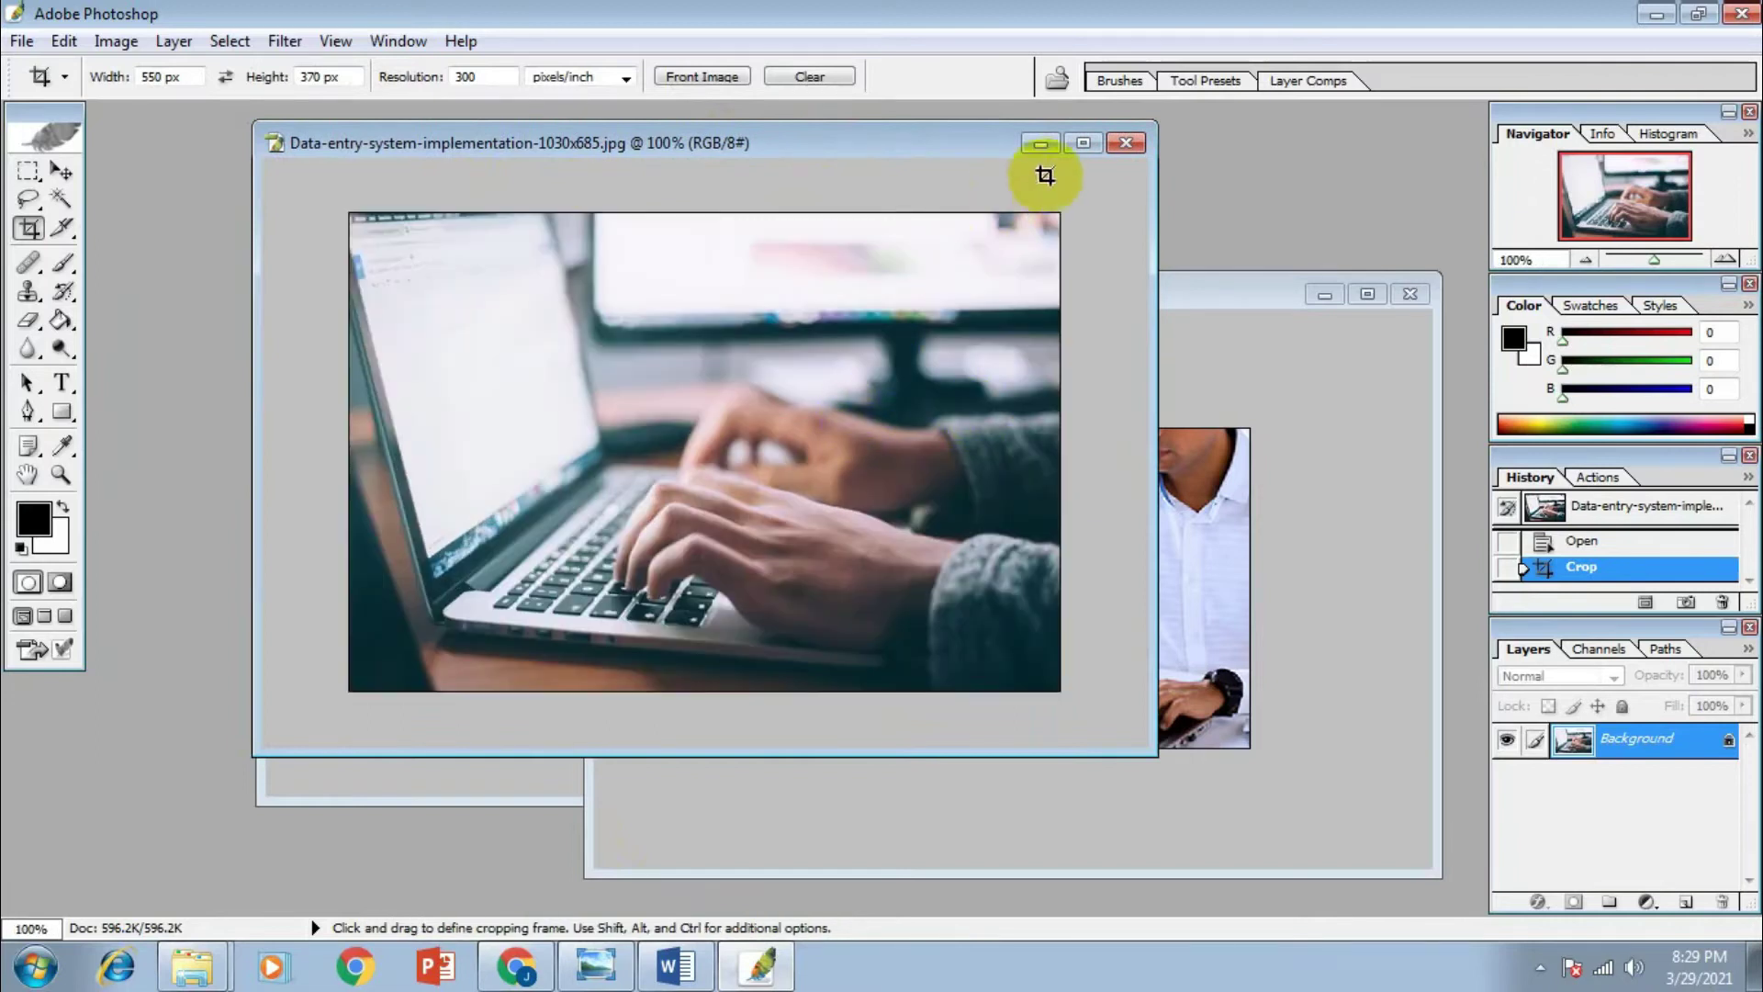
pyautogui.press('f')
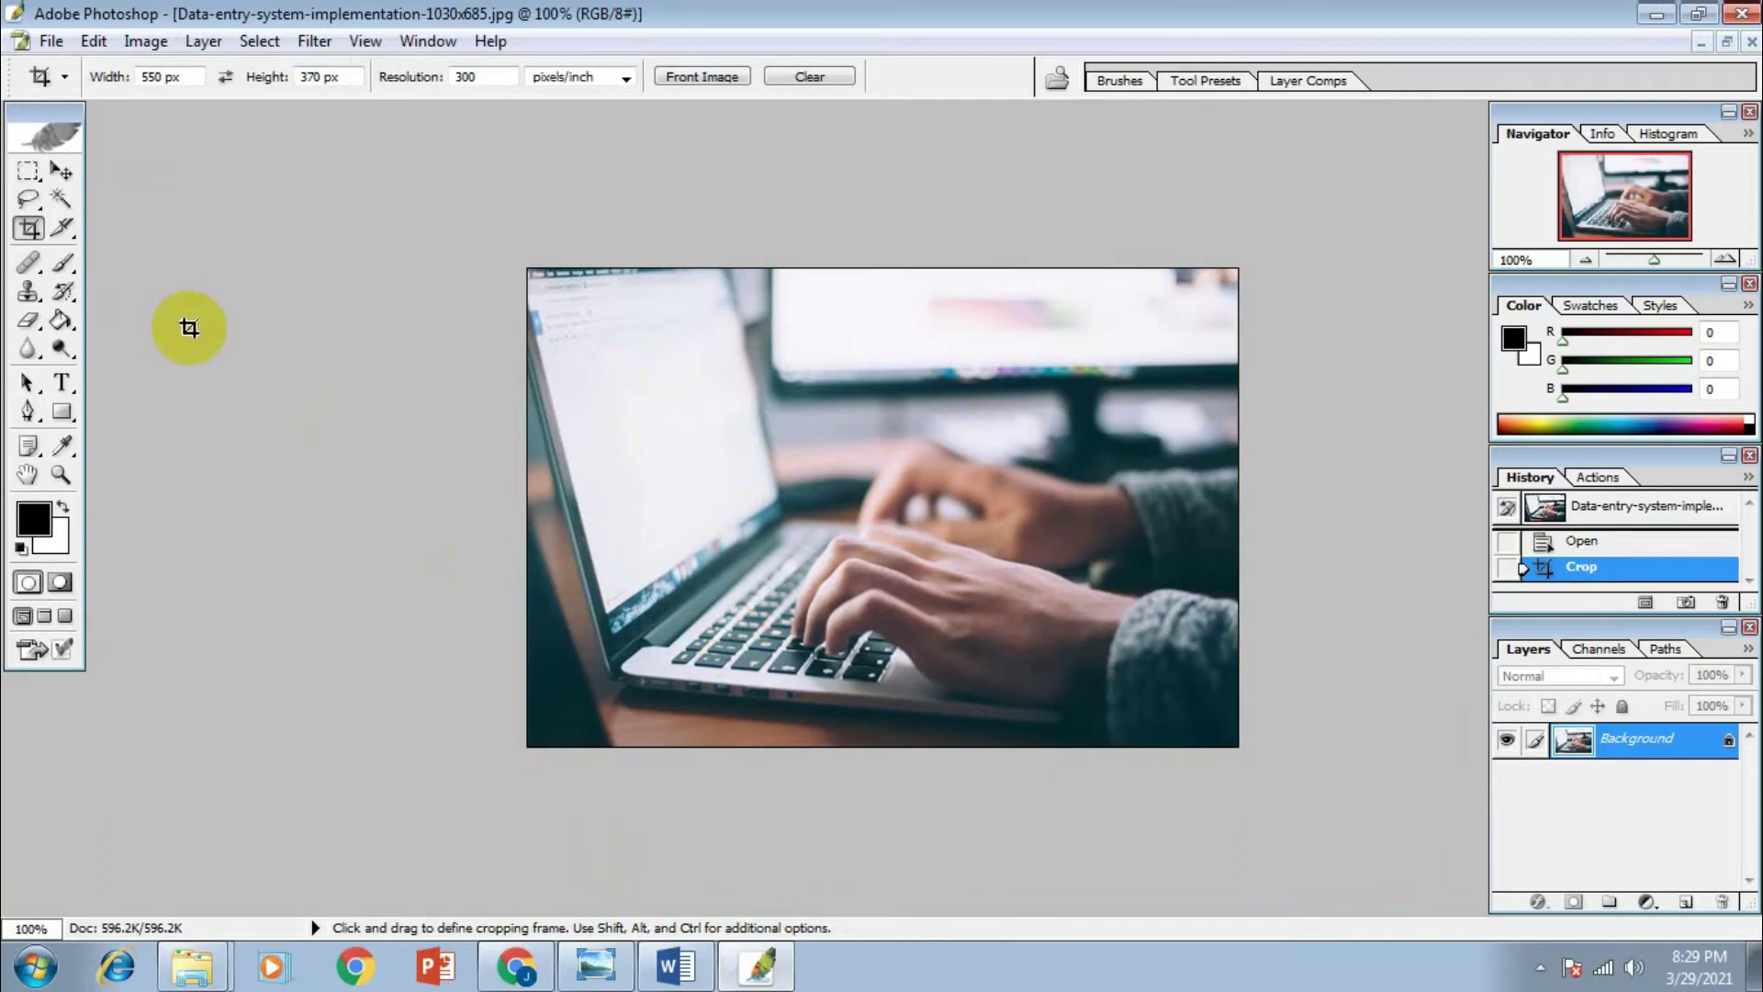
pyautogui.click(62, 171)
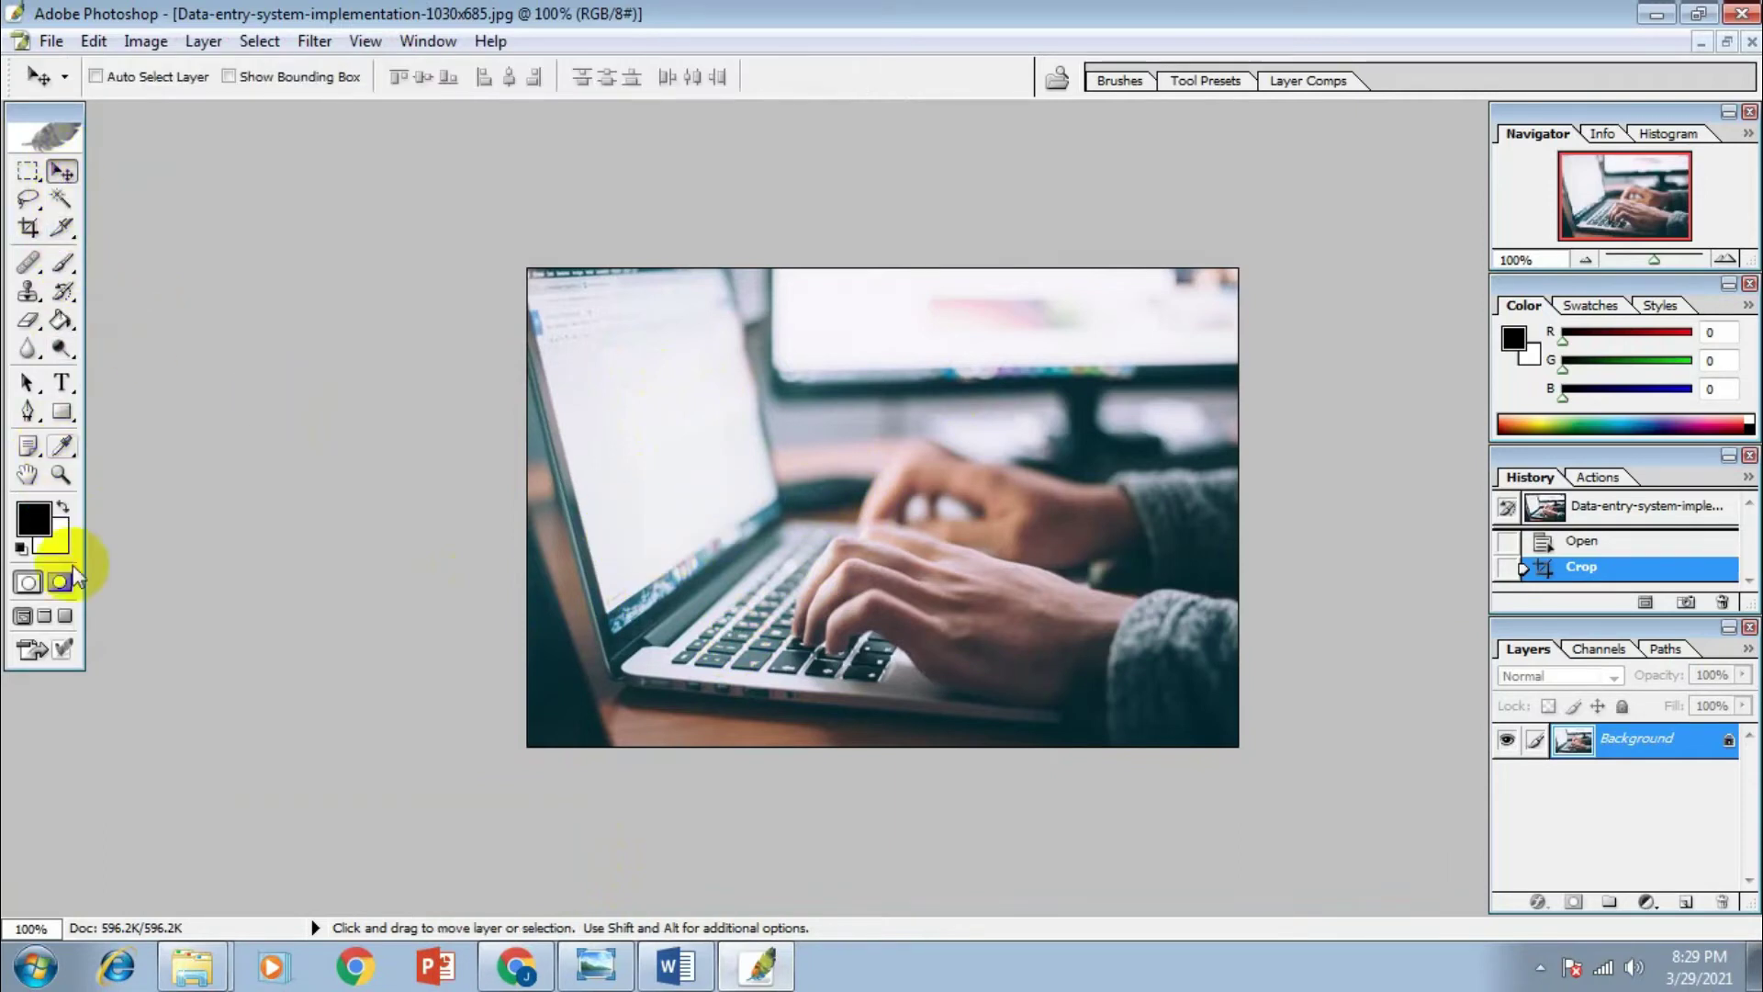
pyautogui.click(66, 616)
pyautogui.press('f')
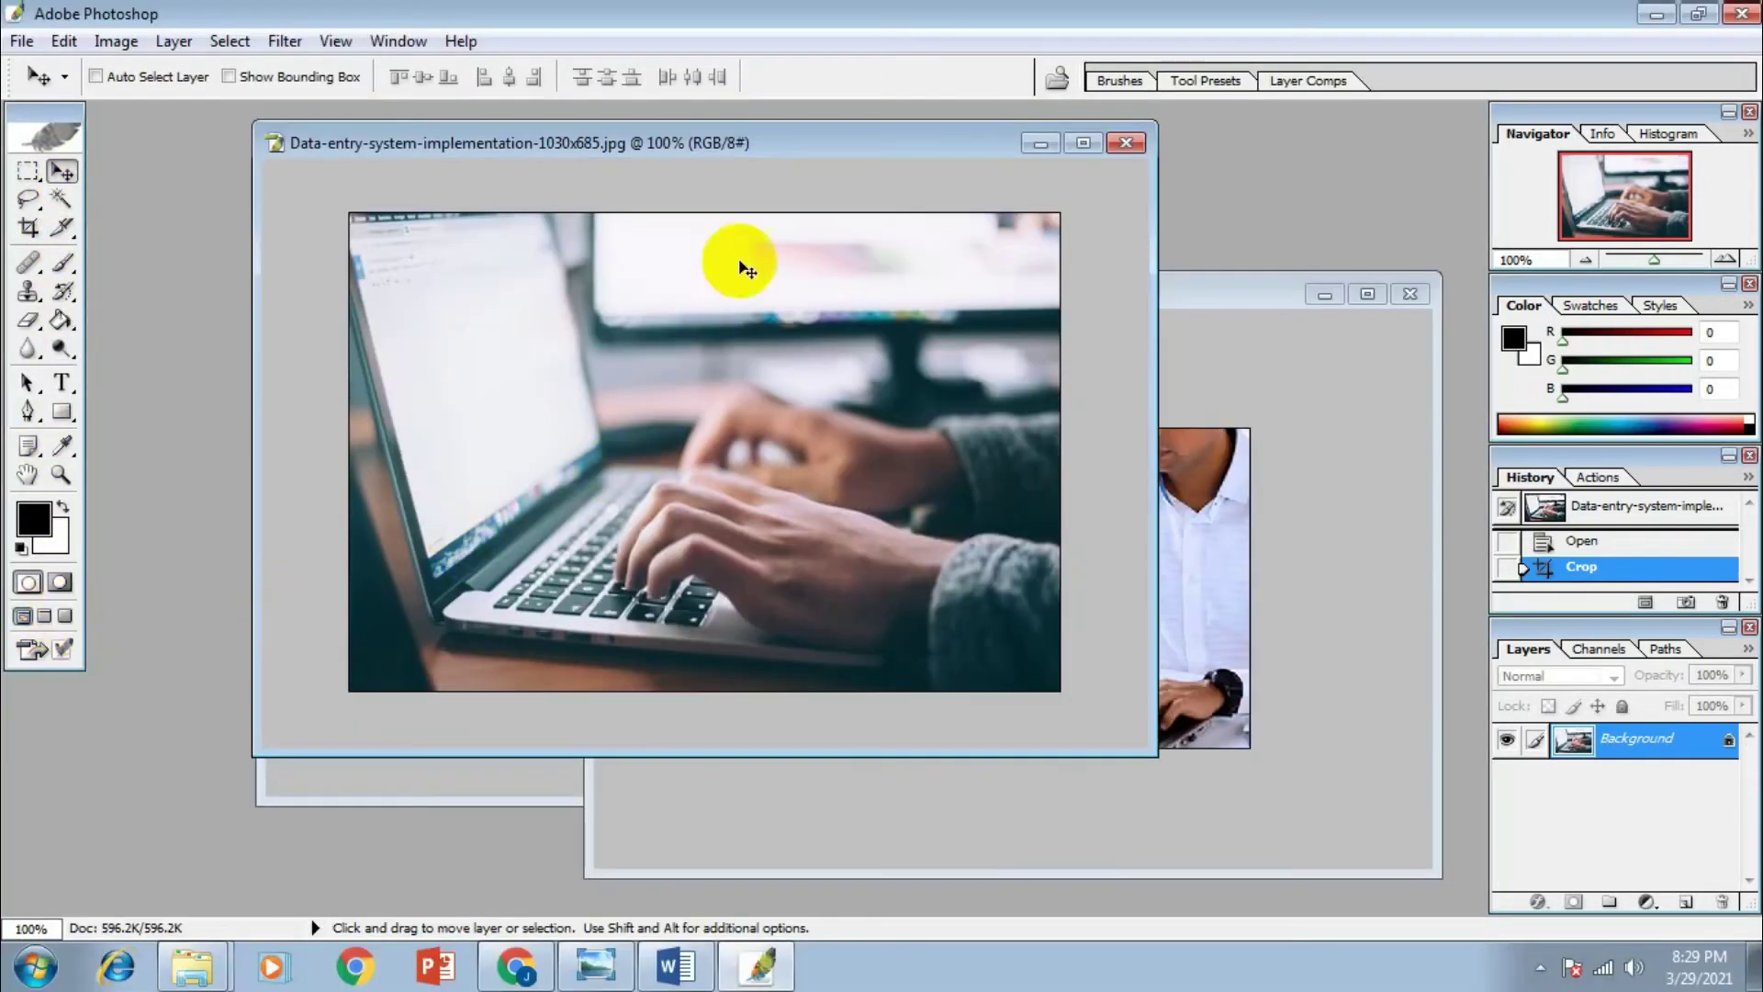
# Arrange the open document windows so that both Data Untitled-1.jpg and the cropped typing photo are accessible
pyautogui.moveTo(817, 138); pyautogui.dragTo(826, 267)
pyautogui.moveTo(976, 306); pyautogui.dragTo(508, 368)
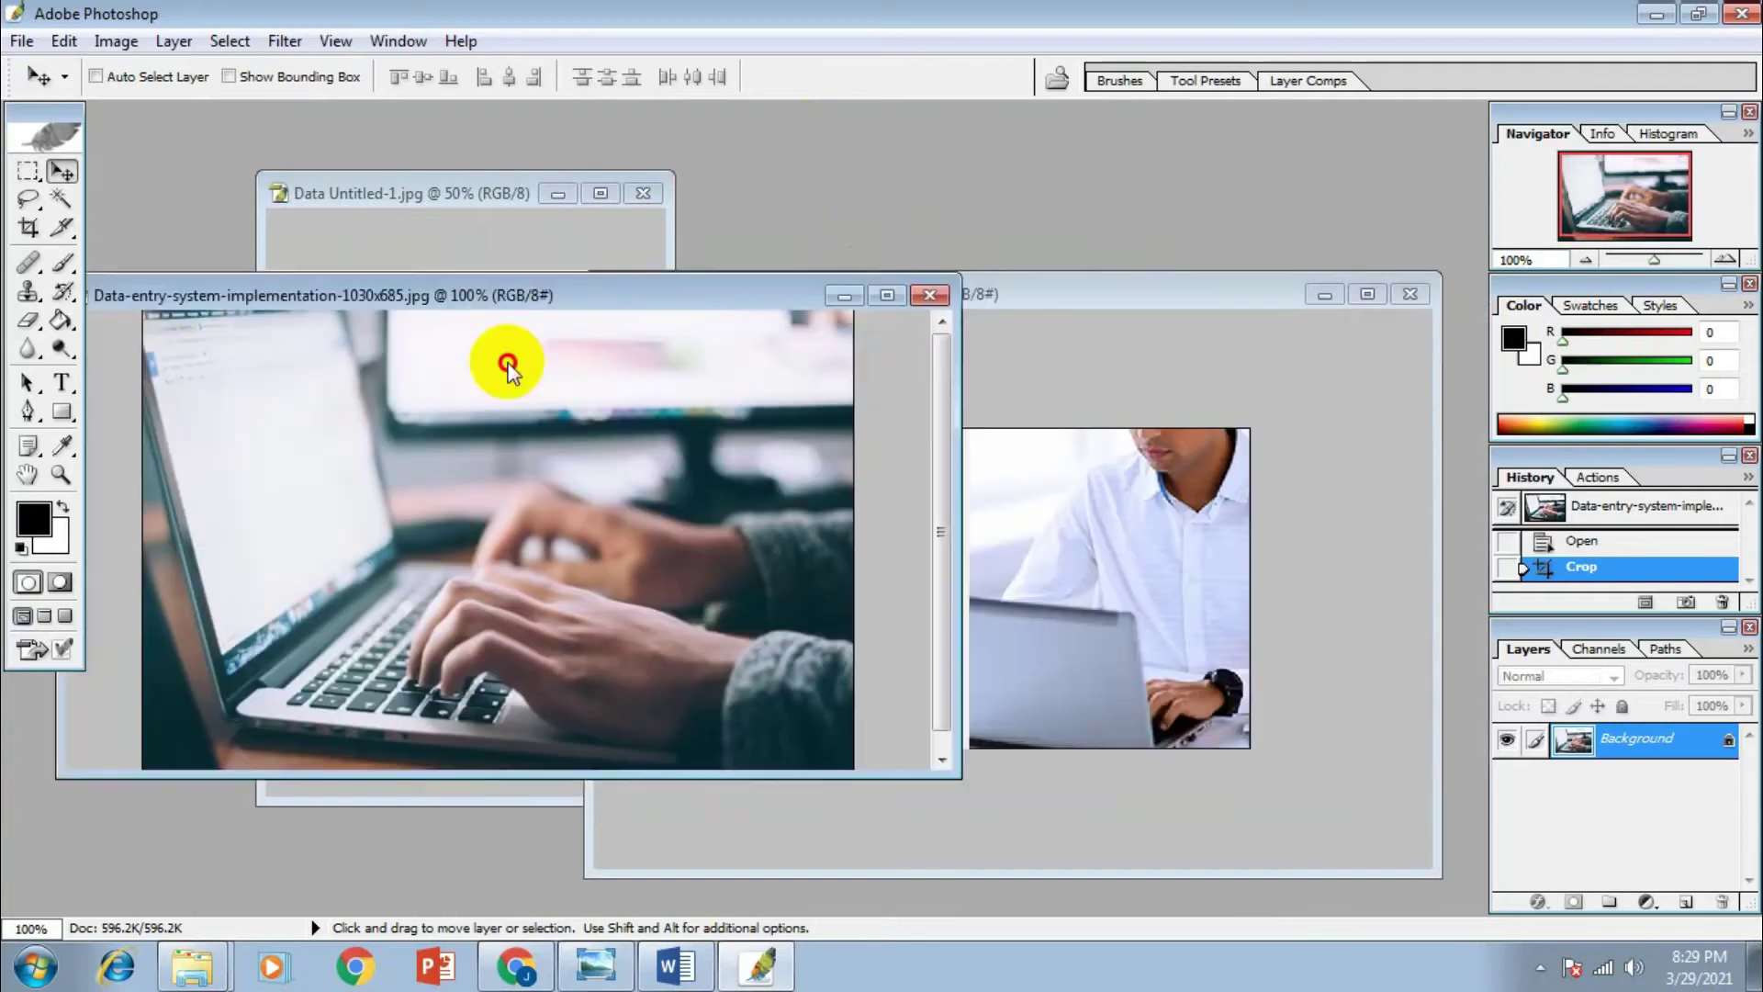
pyautogui.click(1031, 366)
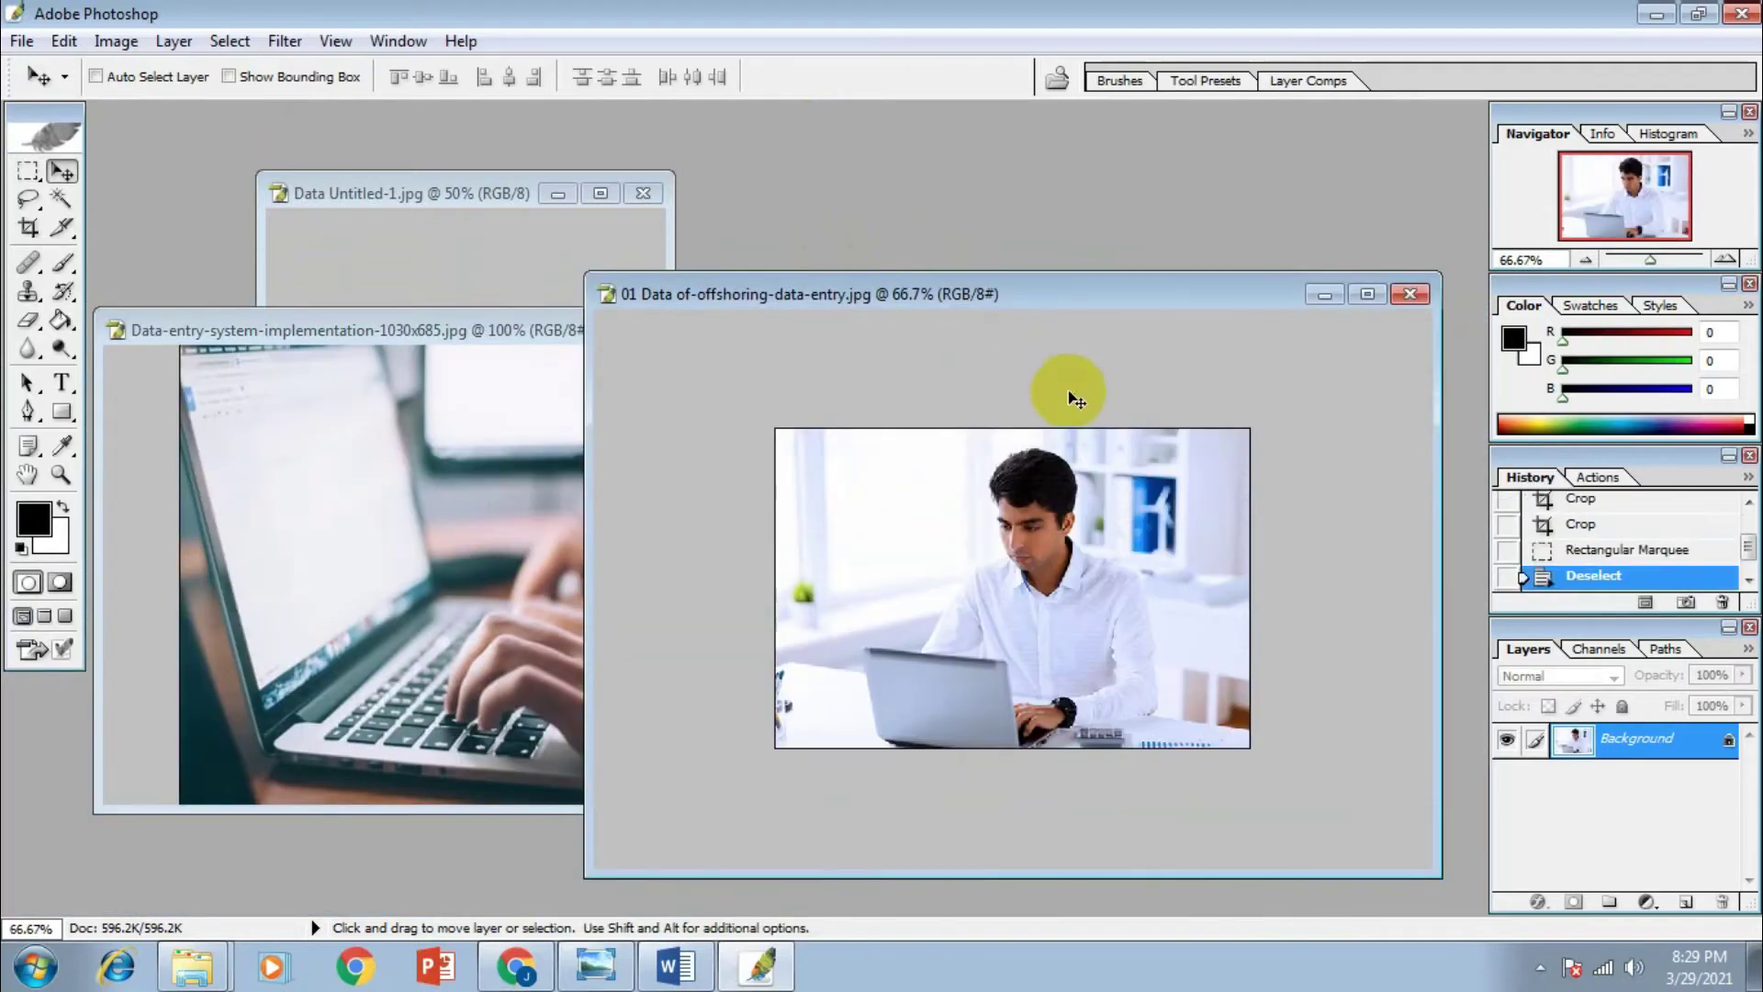
pyautogui.moveTo(1016, 307); pyautogui.dragTo(1129, 372)
pyautogui.moveTo(669, 341); pyautogui.dragTo(1074, 262)
# Copy the black square from Data Untitled-1.jpg into the typing photo and place it over the laptop
pyautogui.click(412, 464)
pyautogui.moveTo(477, 205); pyautogui.dragTo(361, 211)
pyautogui.click(375, 525)
pyautogui.moveTo(375, 525); pyautogui.dragTo(826, 519)
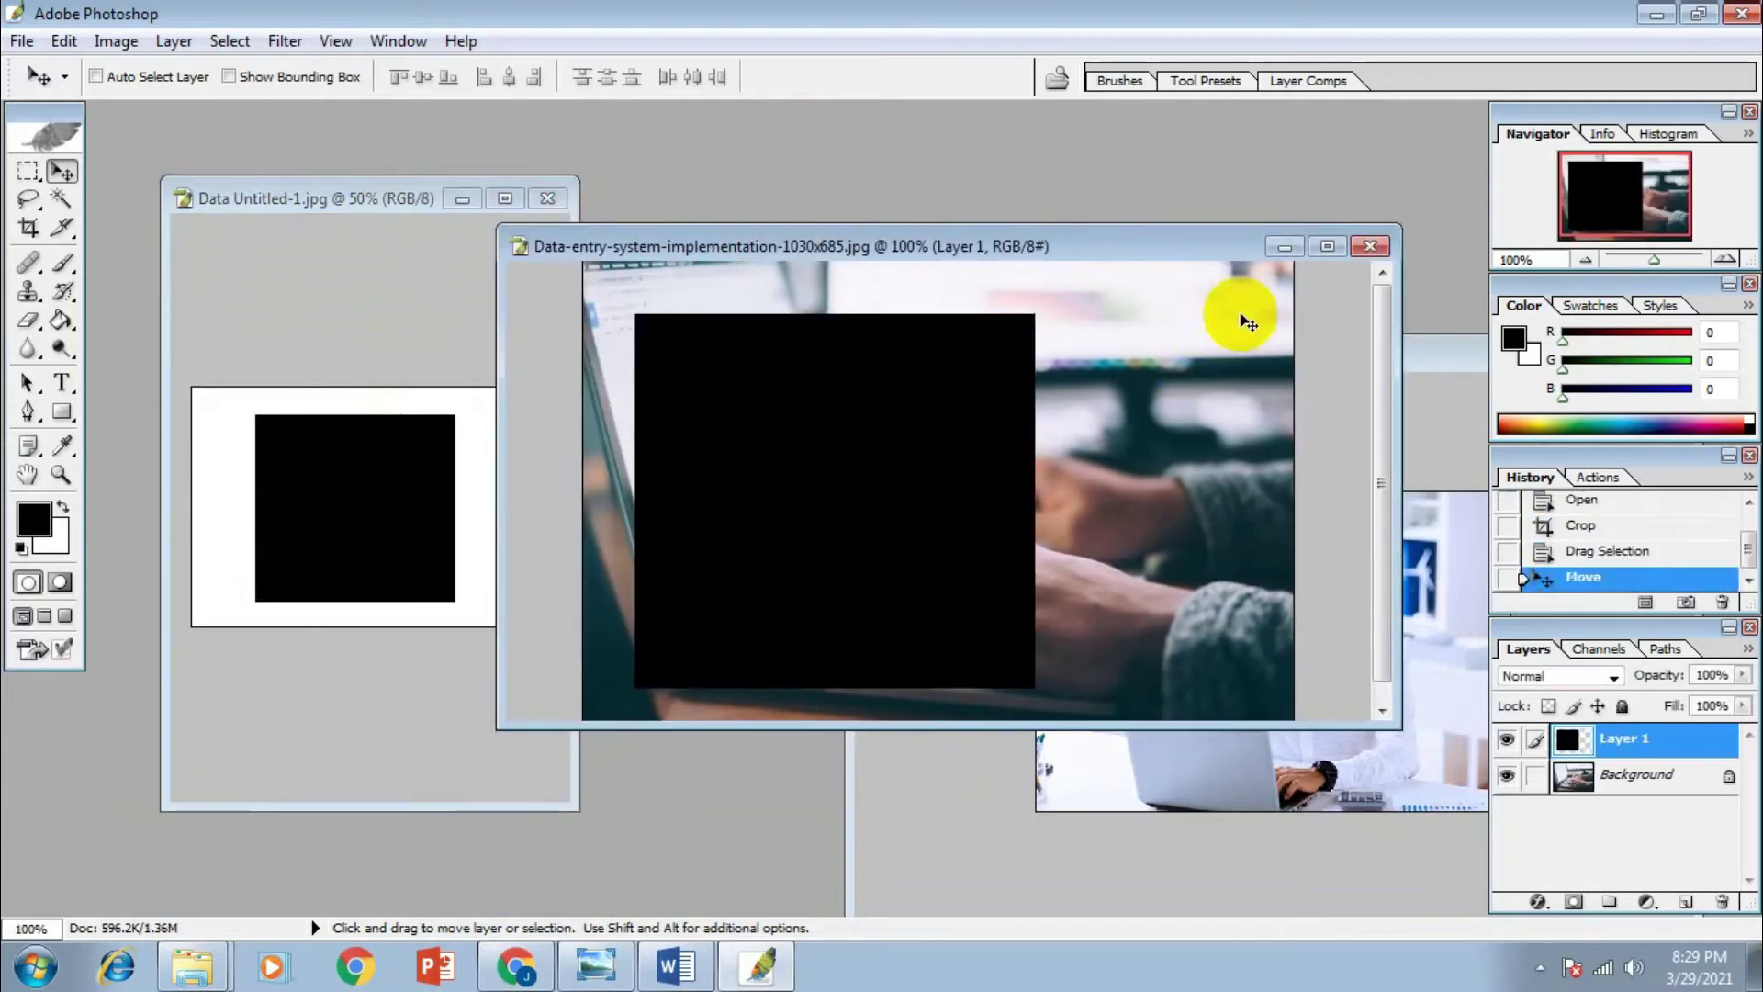
pyautogui.click(1326, 246)
pyautogui.moveTo(785, 427); pyautogui.dragTo(761, 451)
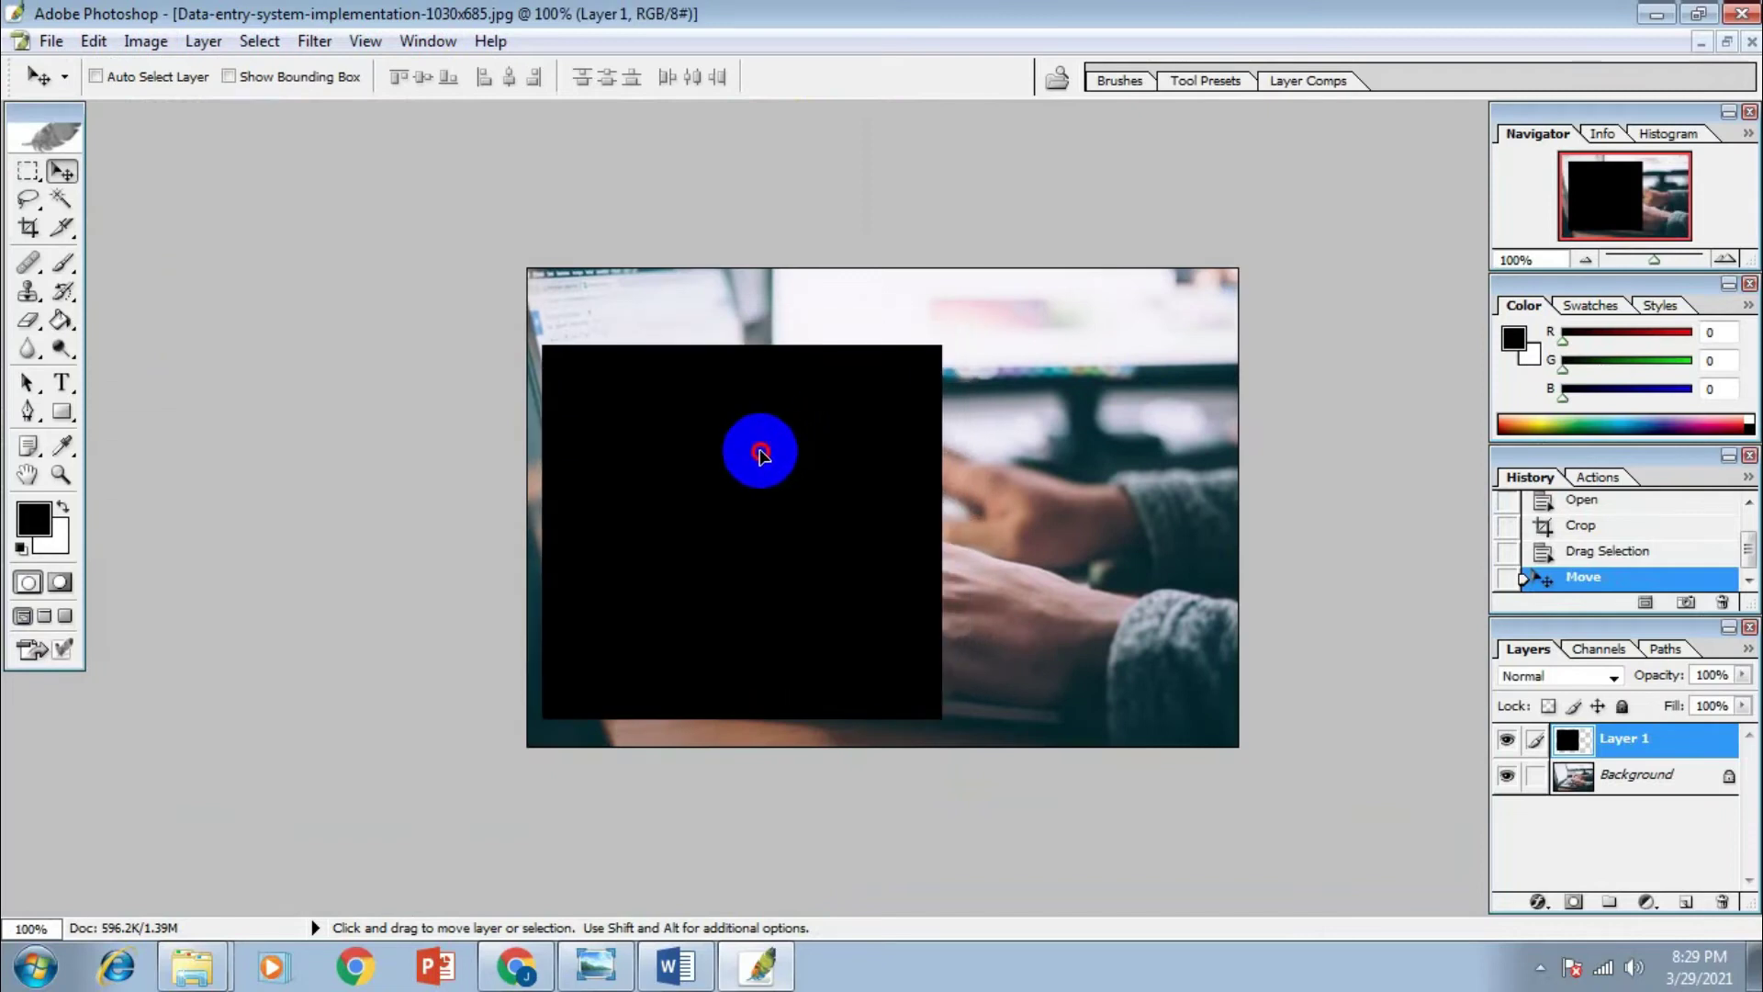
# Enlarge the black square slightly over the laptop and set its layer opacity to 57%
pyautogui.hotkey('ctrl', 't')
pyautogui.moveTo(942, 719); pyautogui.dragTo(902, 679)
pyautogui.press('Return')
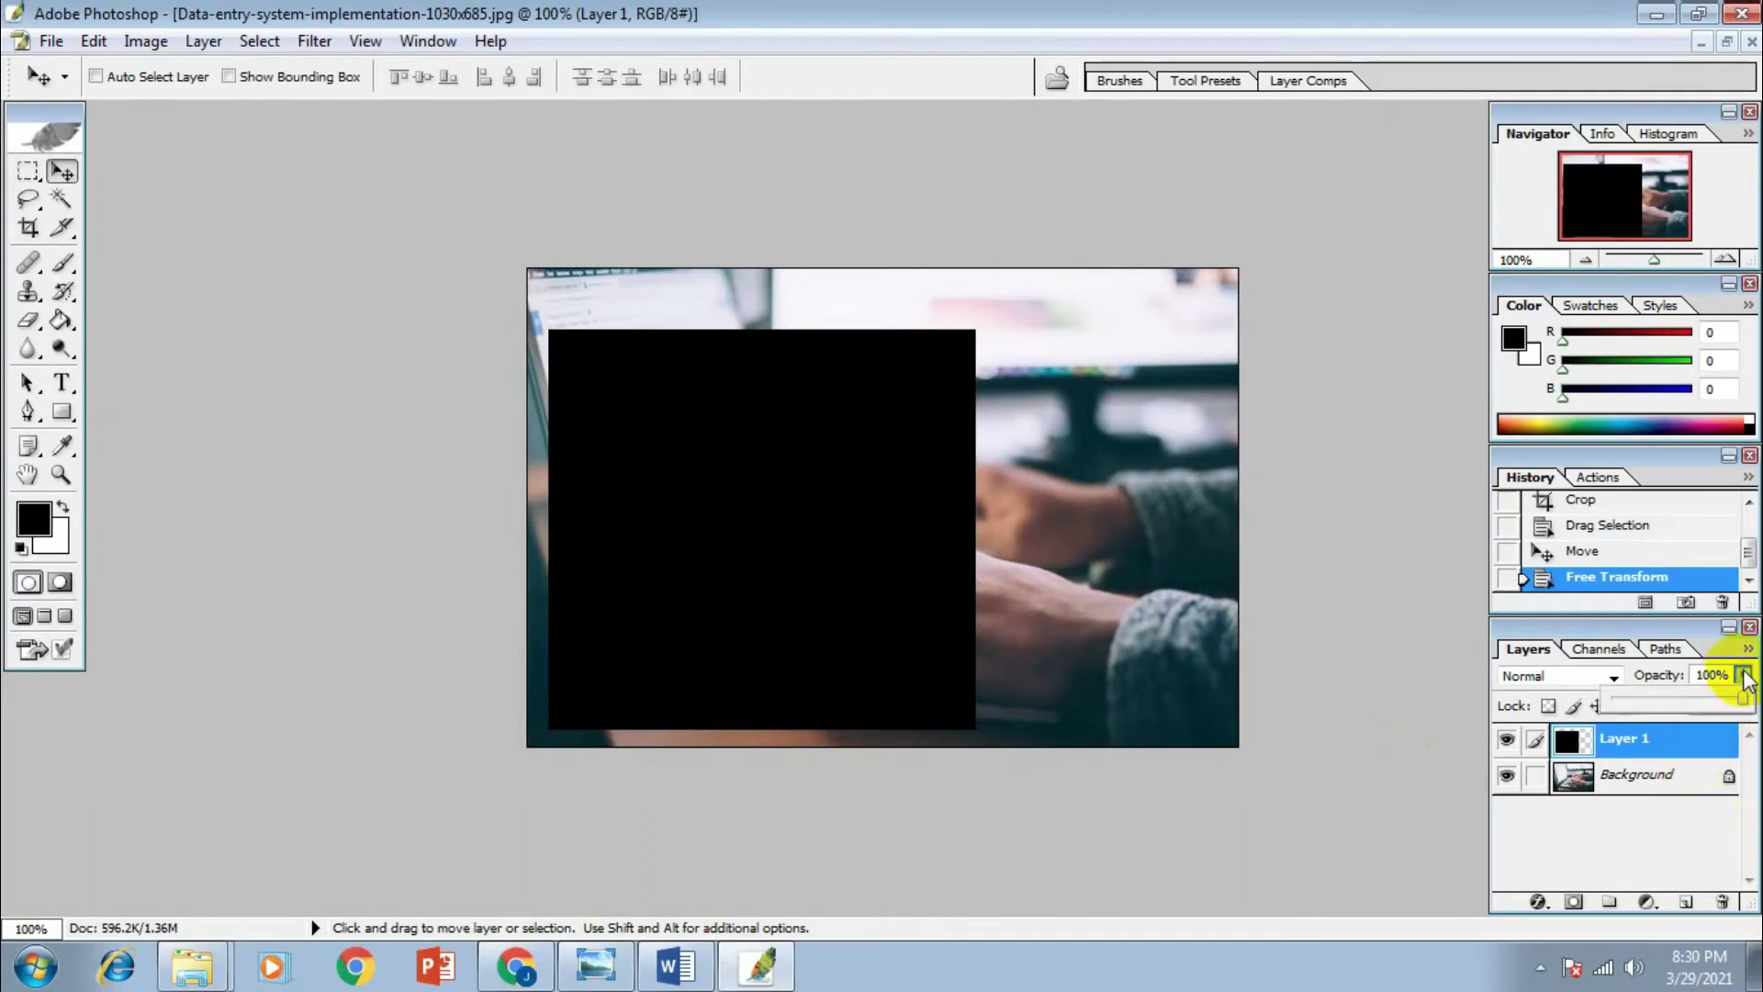
pyautogui.moveTo(1720, 704); pyautogui.dragTo(1685, 702)
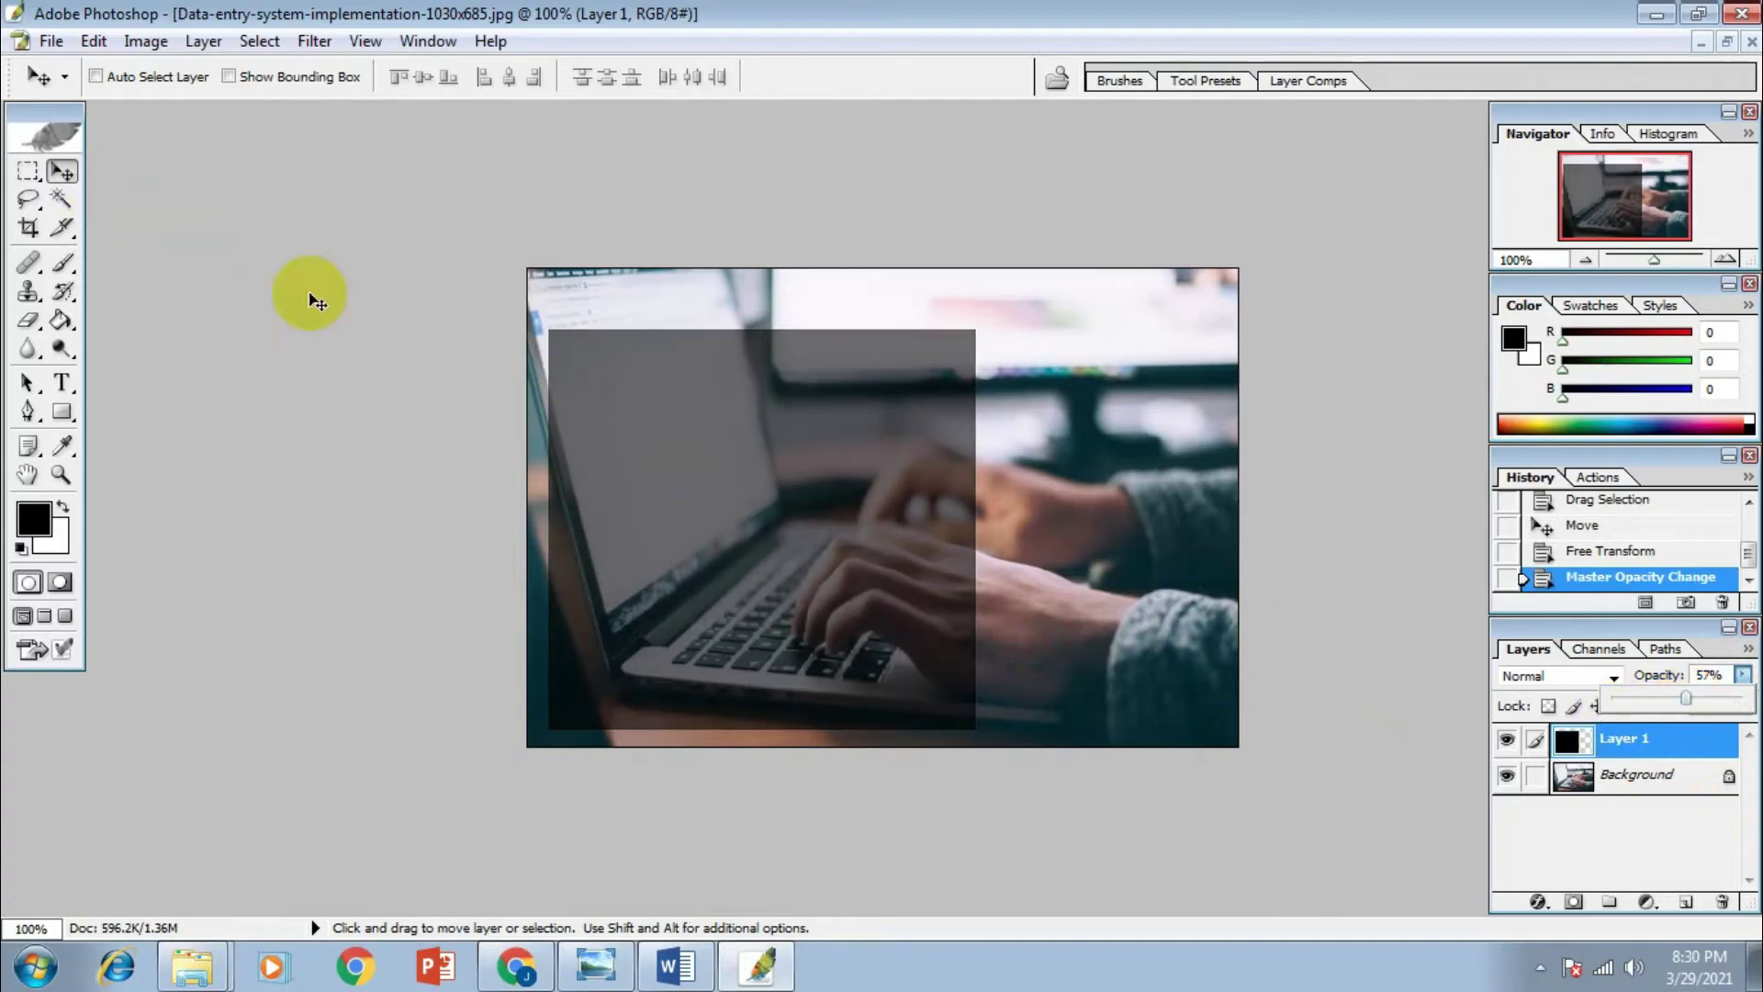
# Enlarge the translucent dark panel a little more and reposition it over the left part of the photo
pyautogui.click(465, 582)
pyautogui.moveTo(807, 584); pyautogui.dragTo(824, 586)
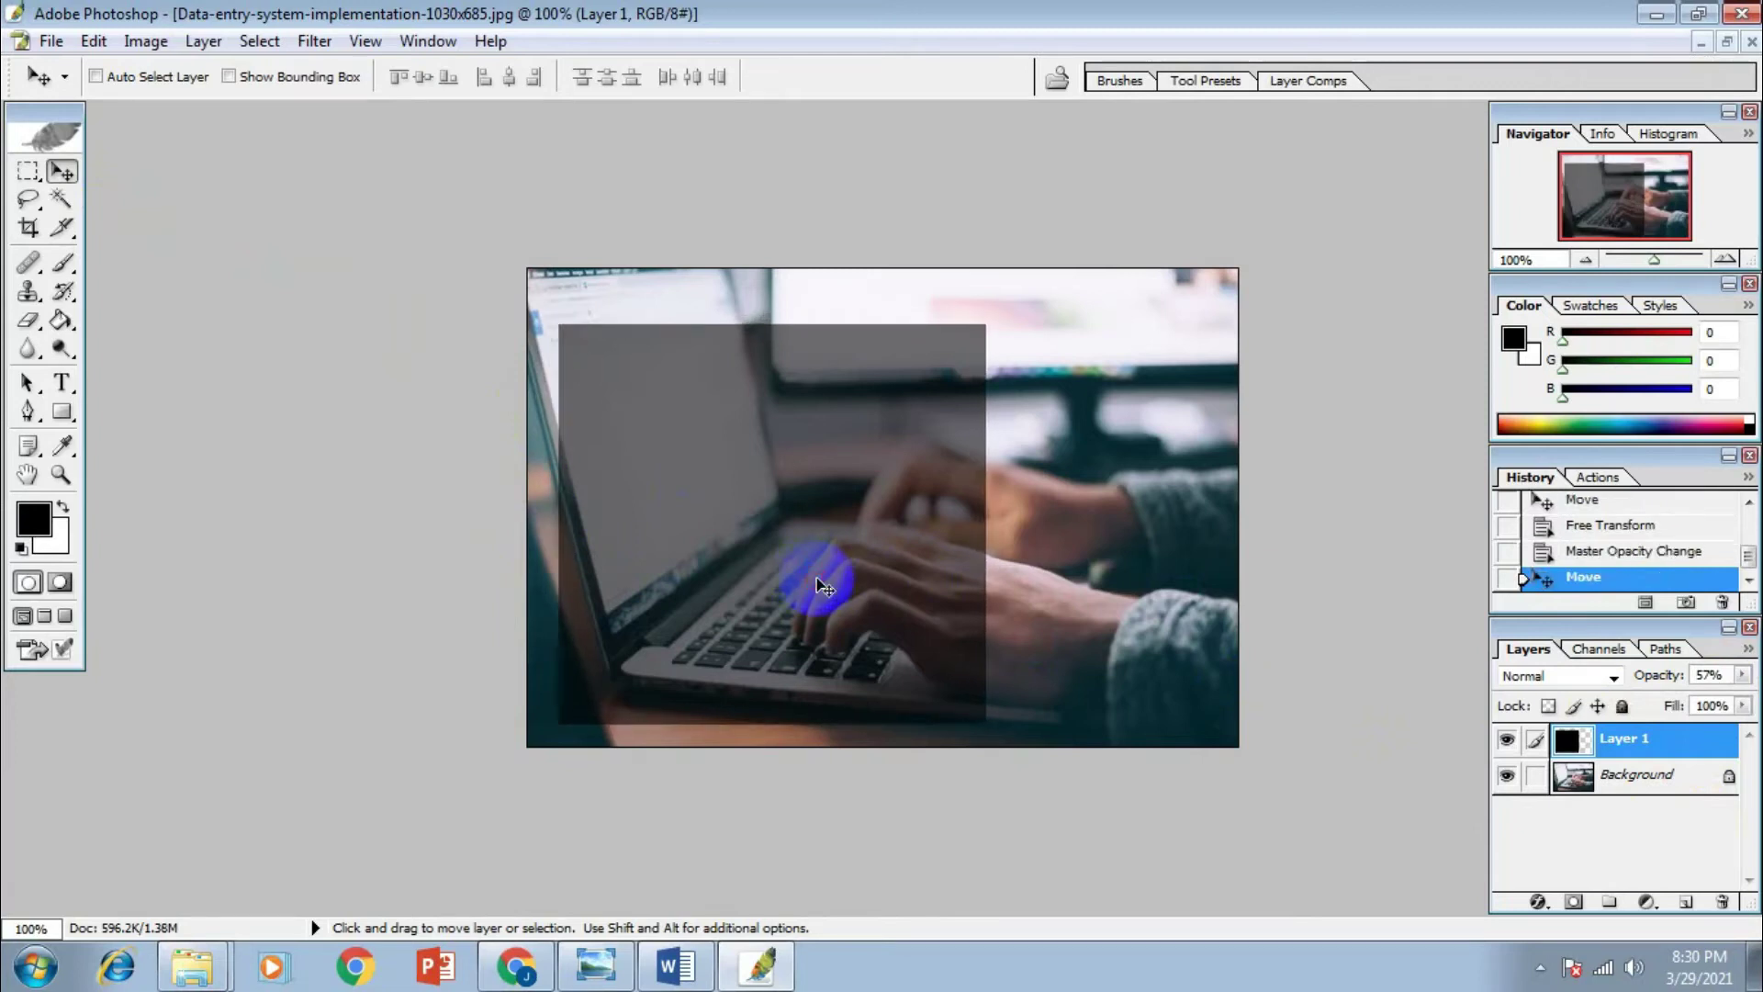
pyautogui.hotkey('ctrl', 't')
pyautogui.moveTo(985, 722); pyautogui.dragTo(1010, 734)
pyautogui.press('Return')
pyautogui.moveTo(886, 610); pyautogui.dragTo(900, 623)
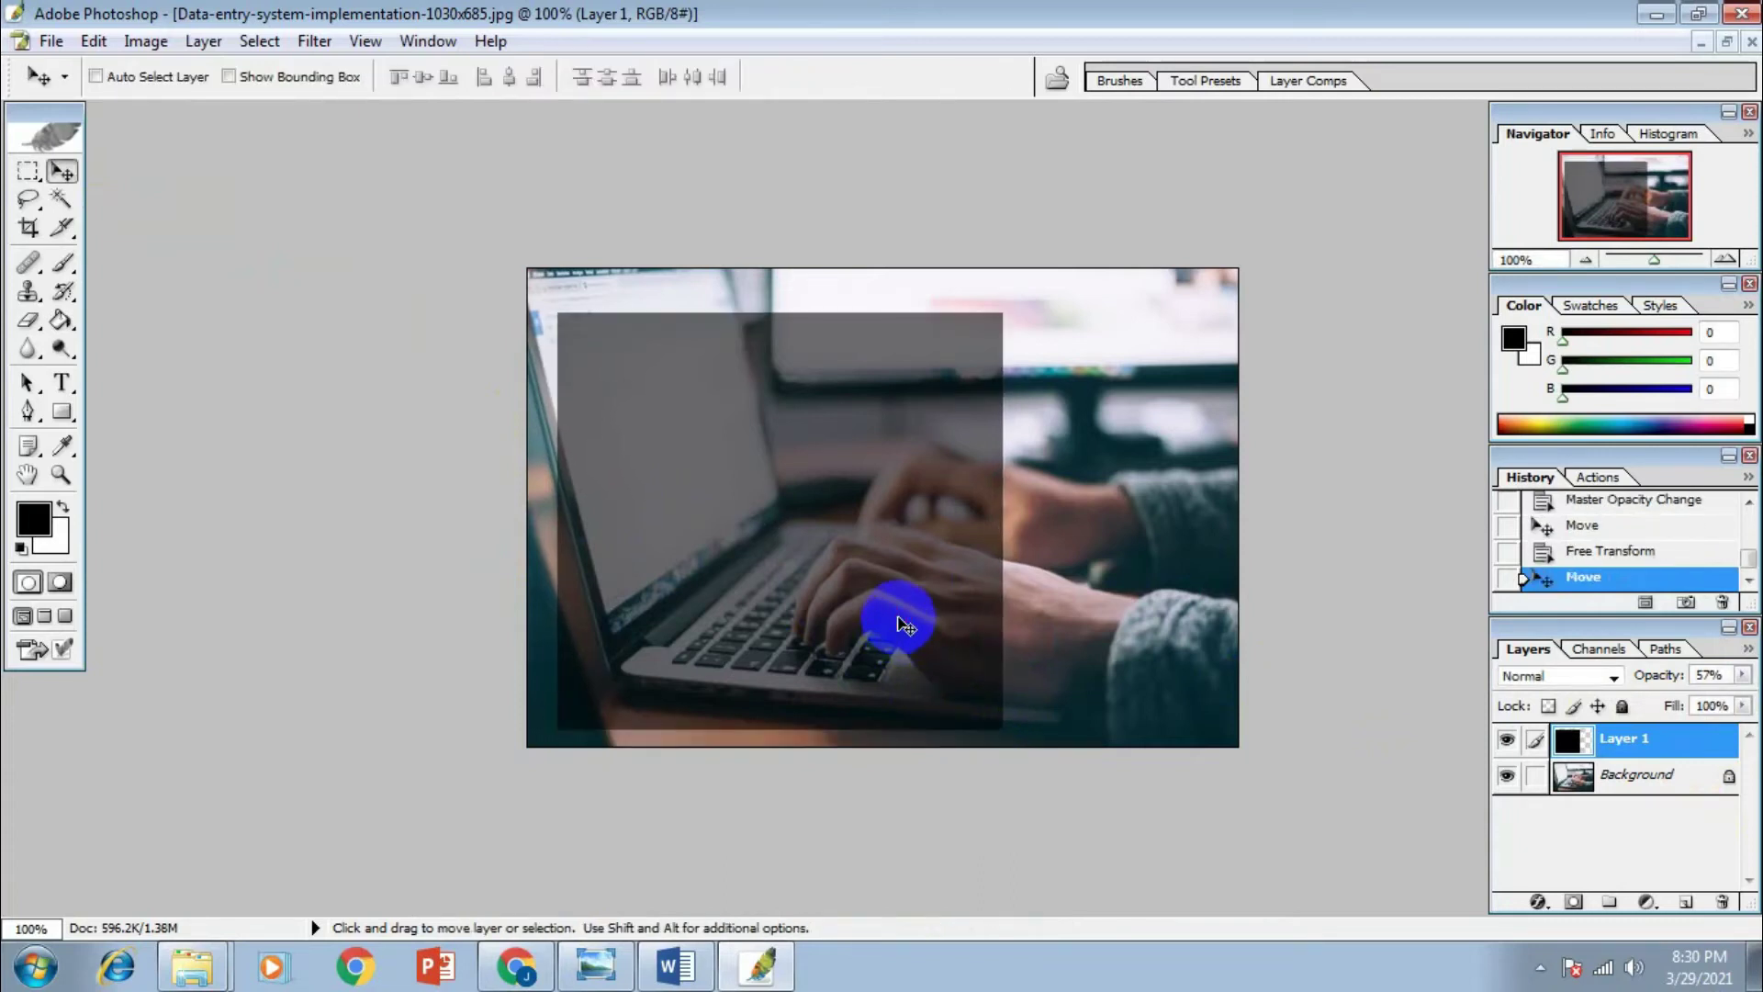
# Paste the copied list of data entry services as point text on the dark panel and select all of it
pyautogui.click(61, 382)
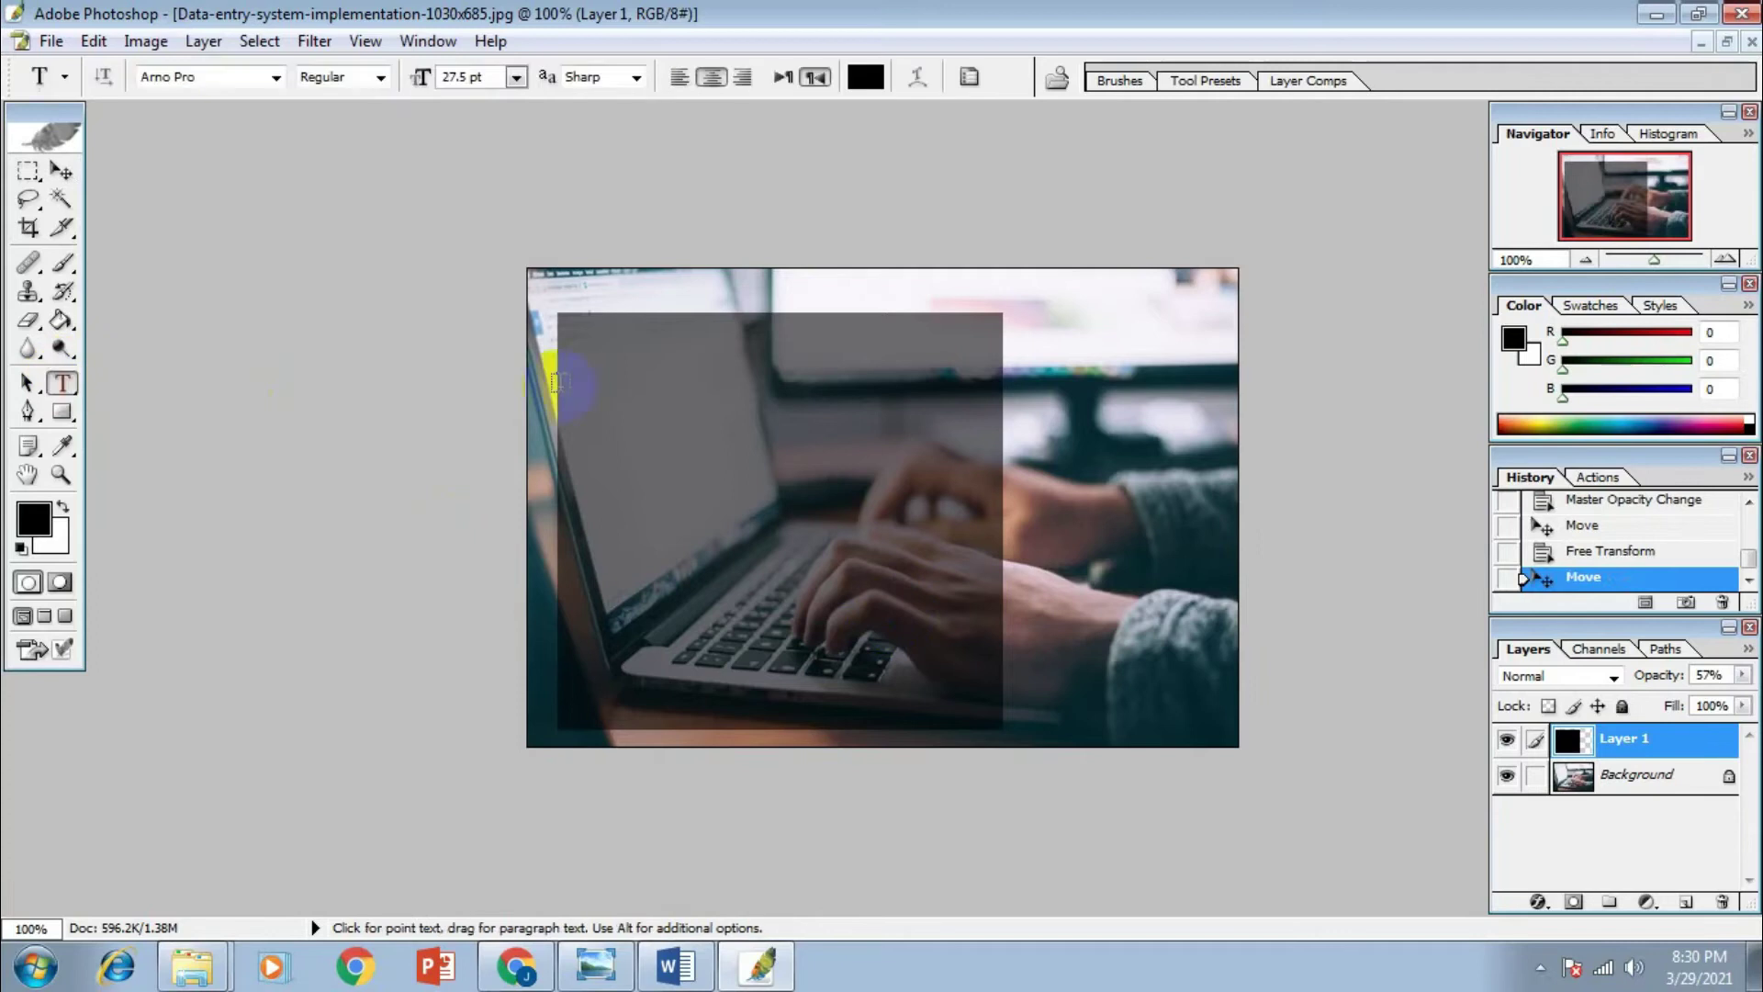
pyautogui.click(590, 352)
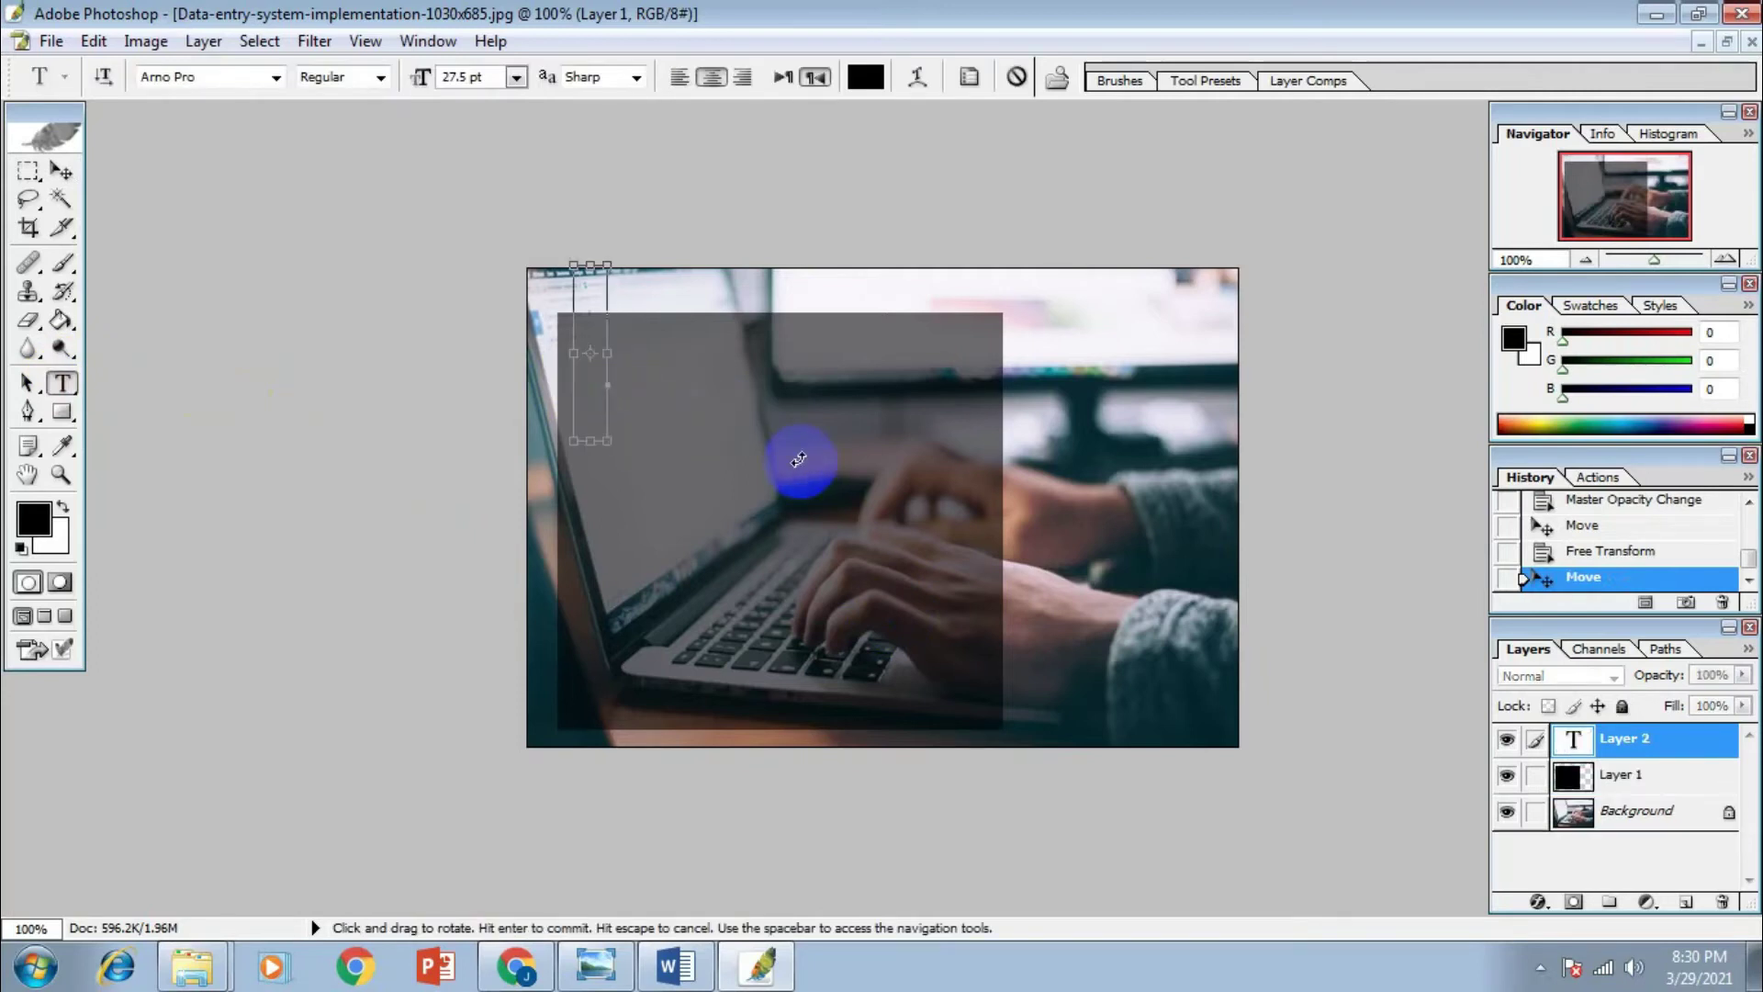
pyautogui.hotkey('ctrl', 'v')
pyautogui.hotkey('ctrl', 'a')
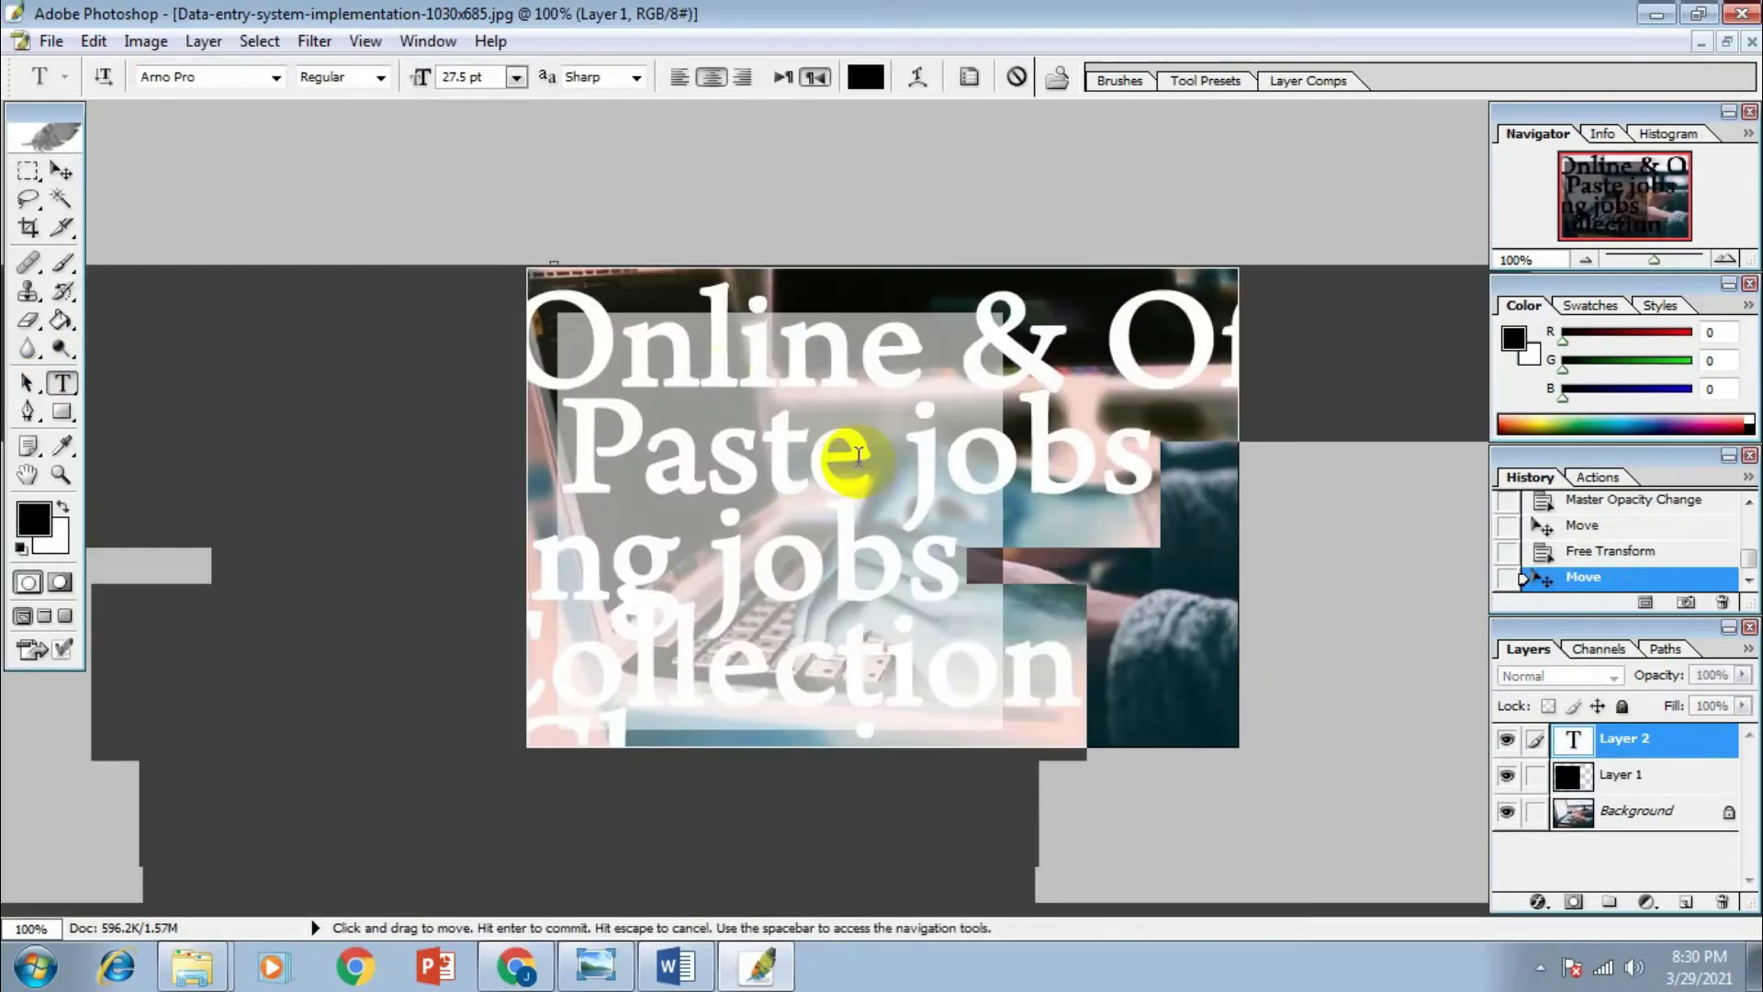
# Reduce the pasted service list's font size to 4 pt and move the text onto the dark panel
pyautogui.click(519, 82)
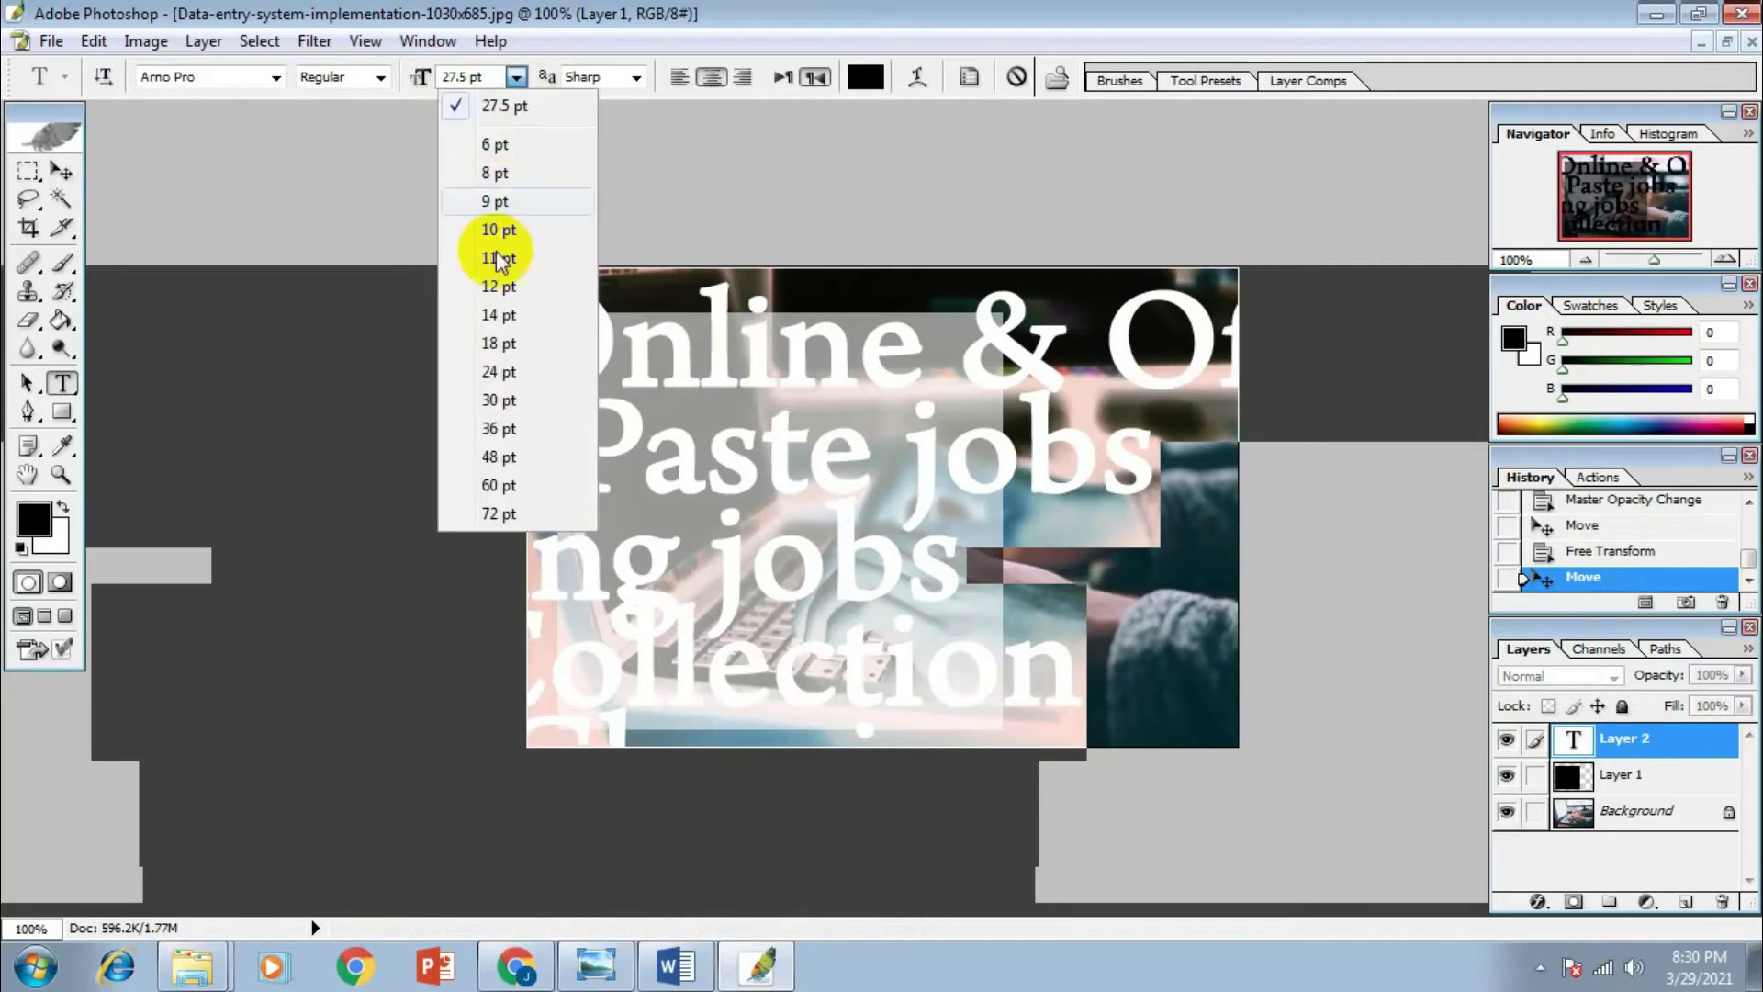
pyautogui.click(510, 307)
pyautogui.click(516, 77)
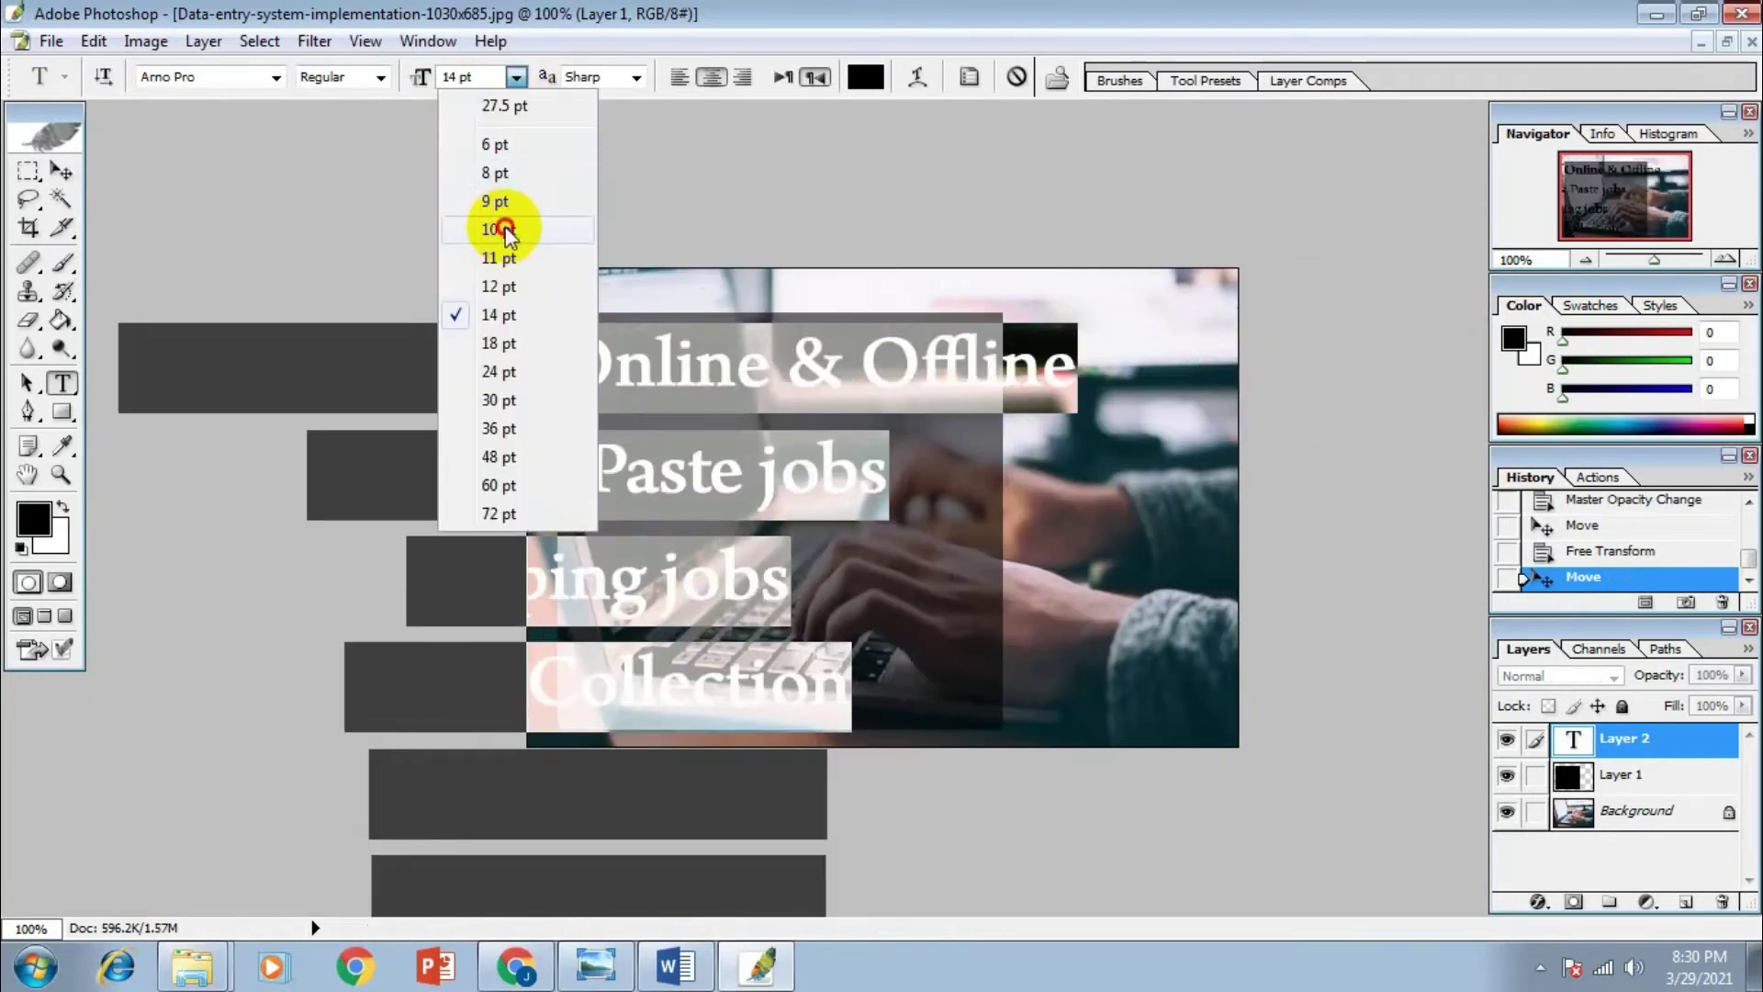
pyautogui.click(542, 228)
pyautogui.click(516, 78)
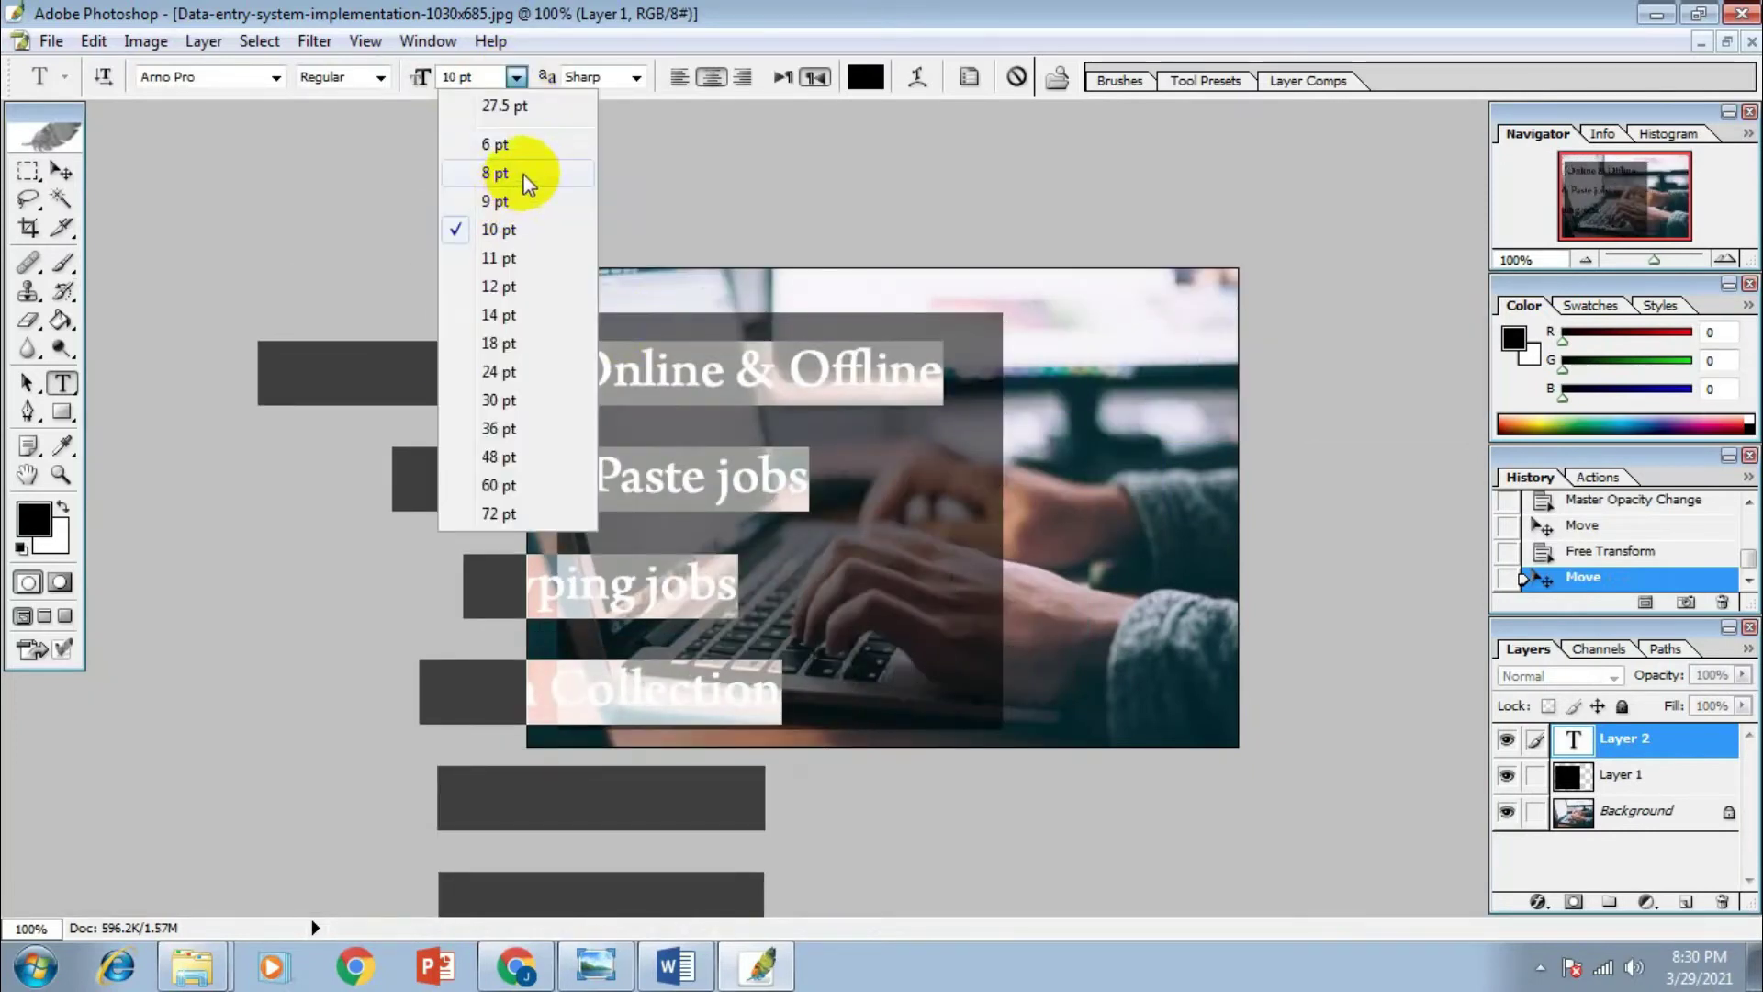
pyautogui.click(524, 174)
pyautogui.click(516, 78)
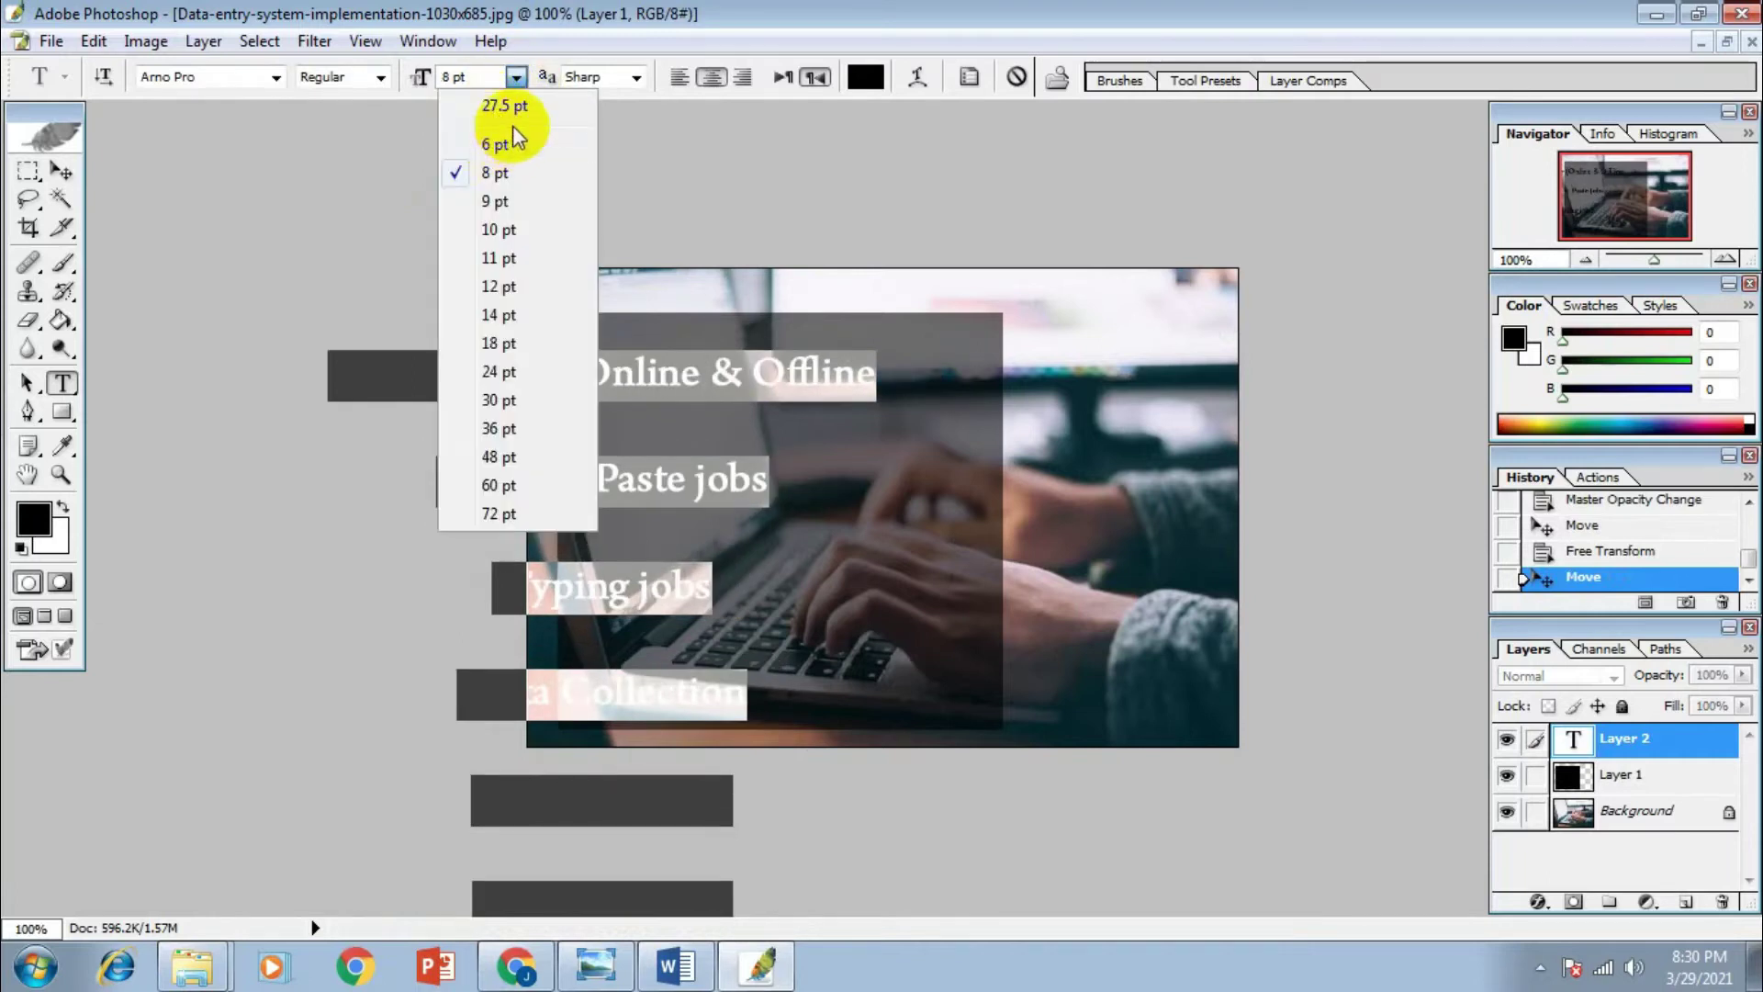
pyautogui.click(508, 144)
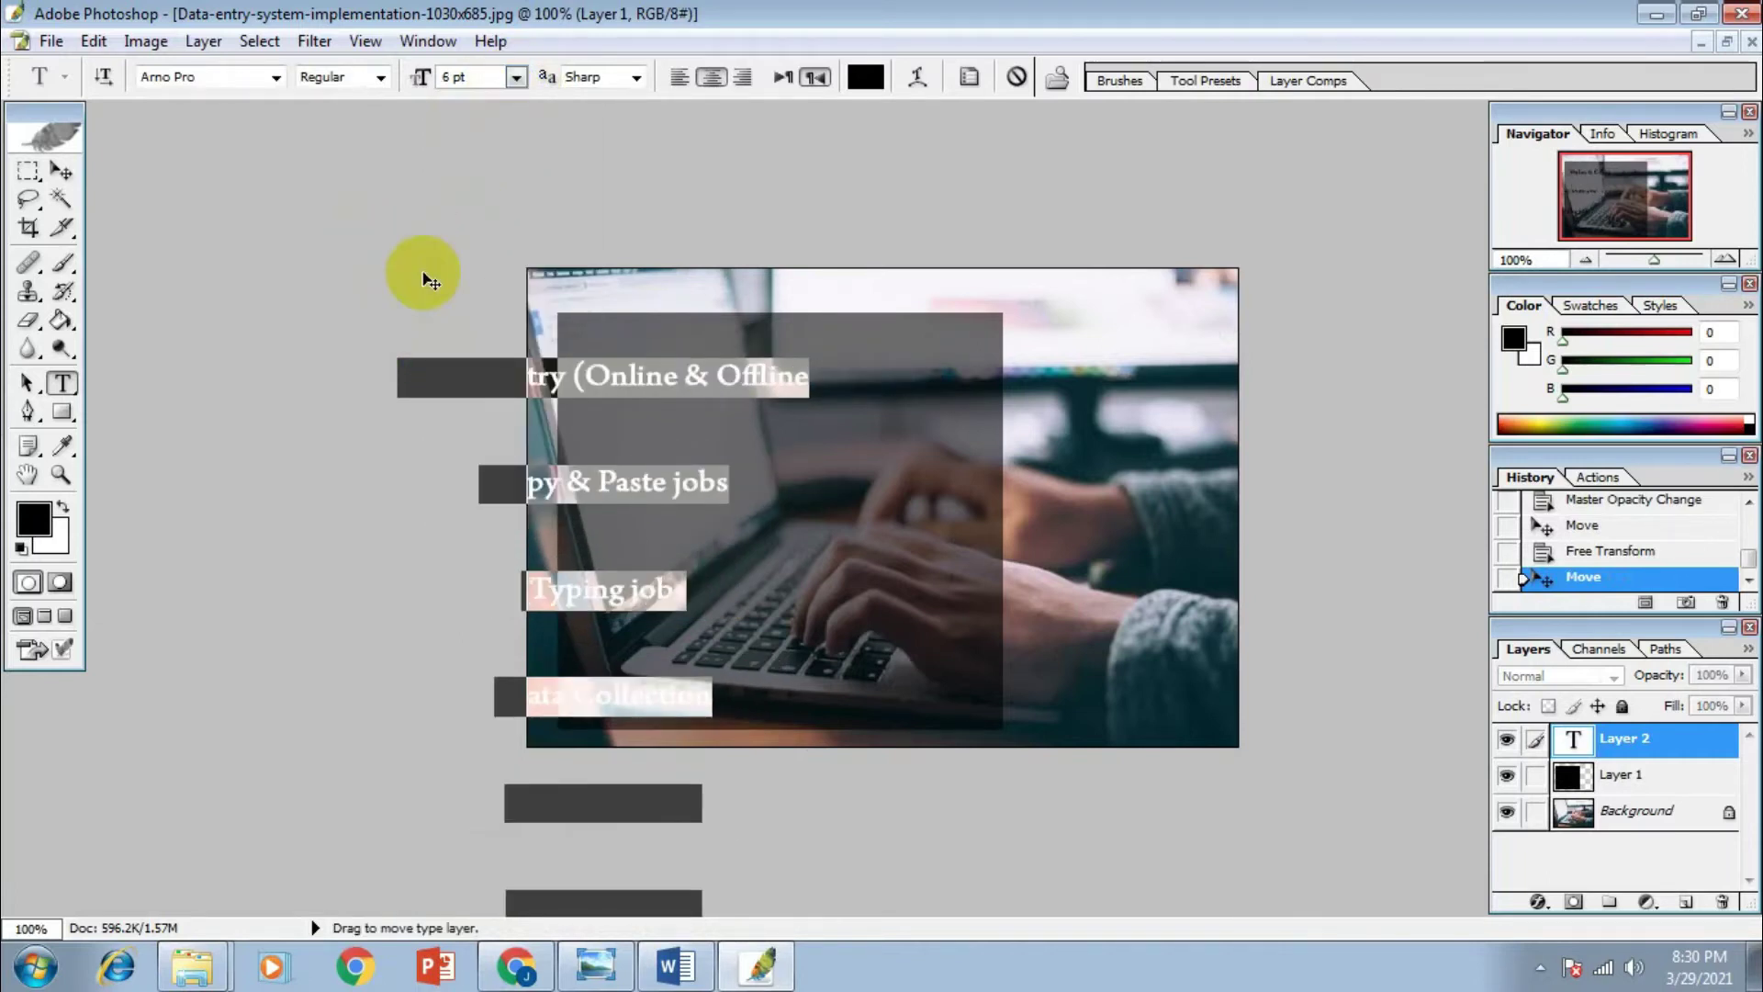
pyautogui.click(453, 79)
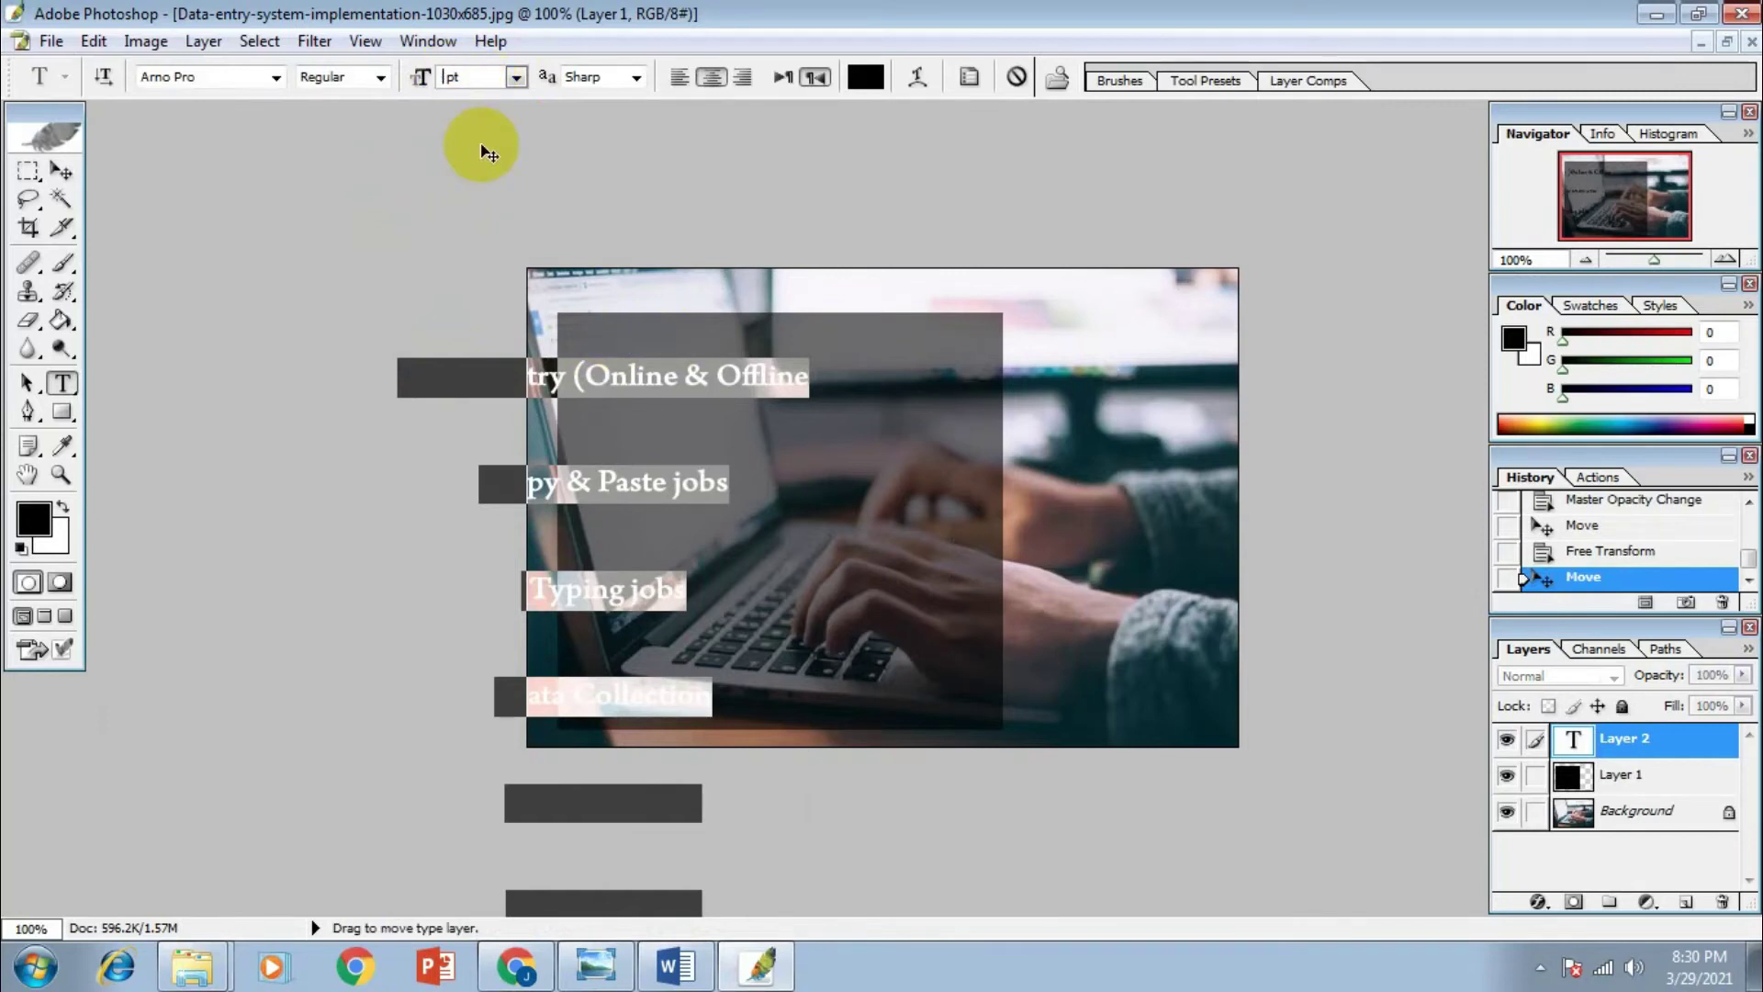
pyautogui.click(61, 171)
pyautogui.moveTo(602, 371); pyautogui.dragTo(717, 347)
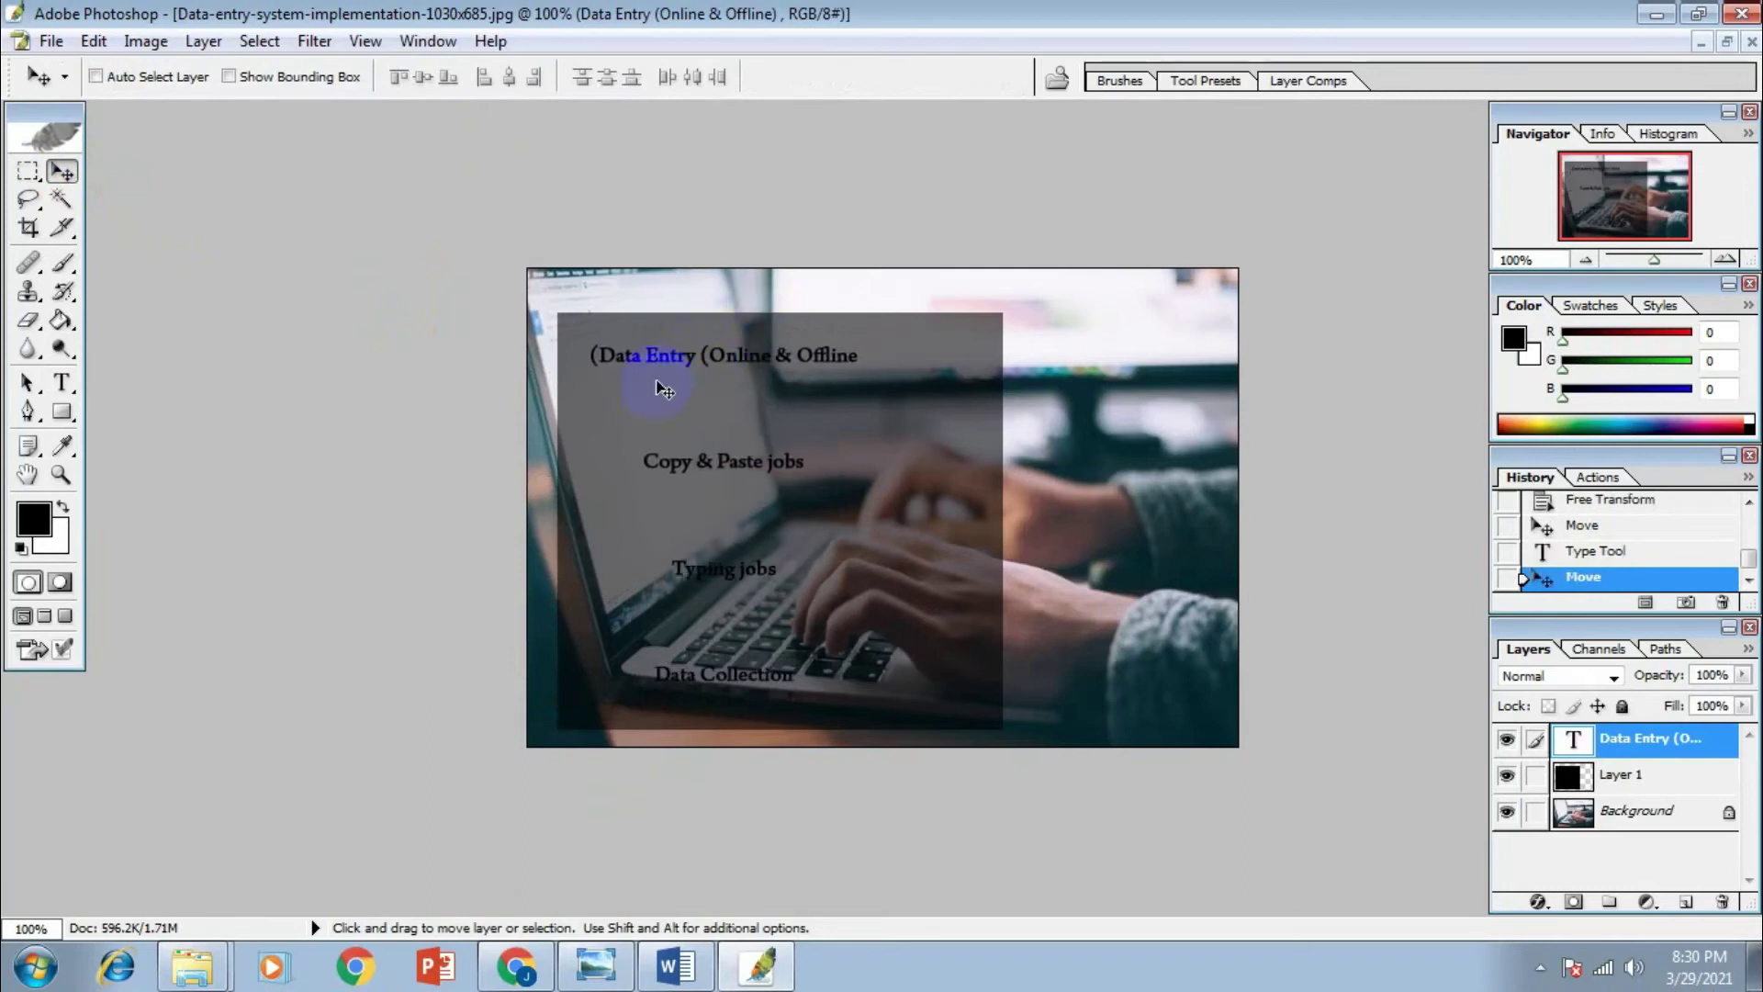
# Set the leading of the entire service list to 9 pt
pyautogui.click(62, 382)
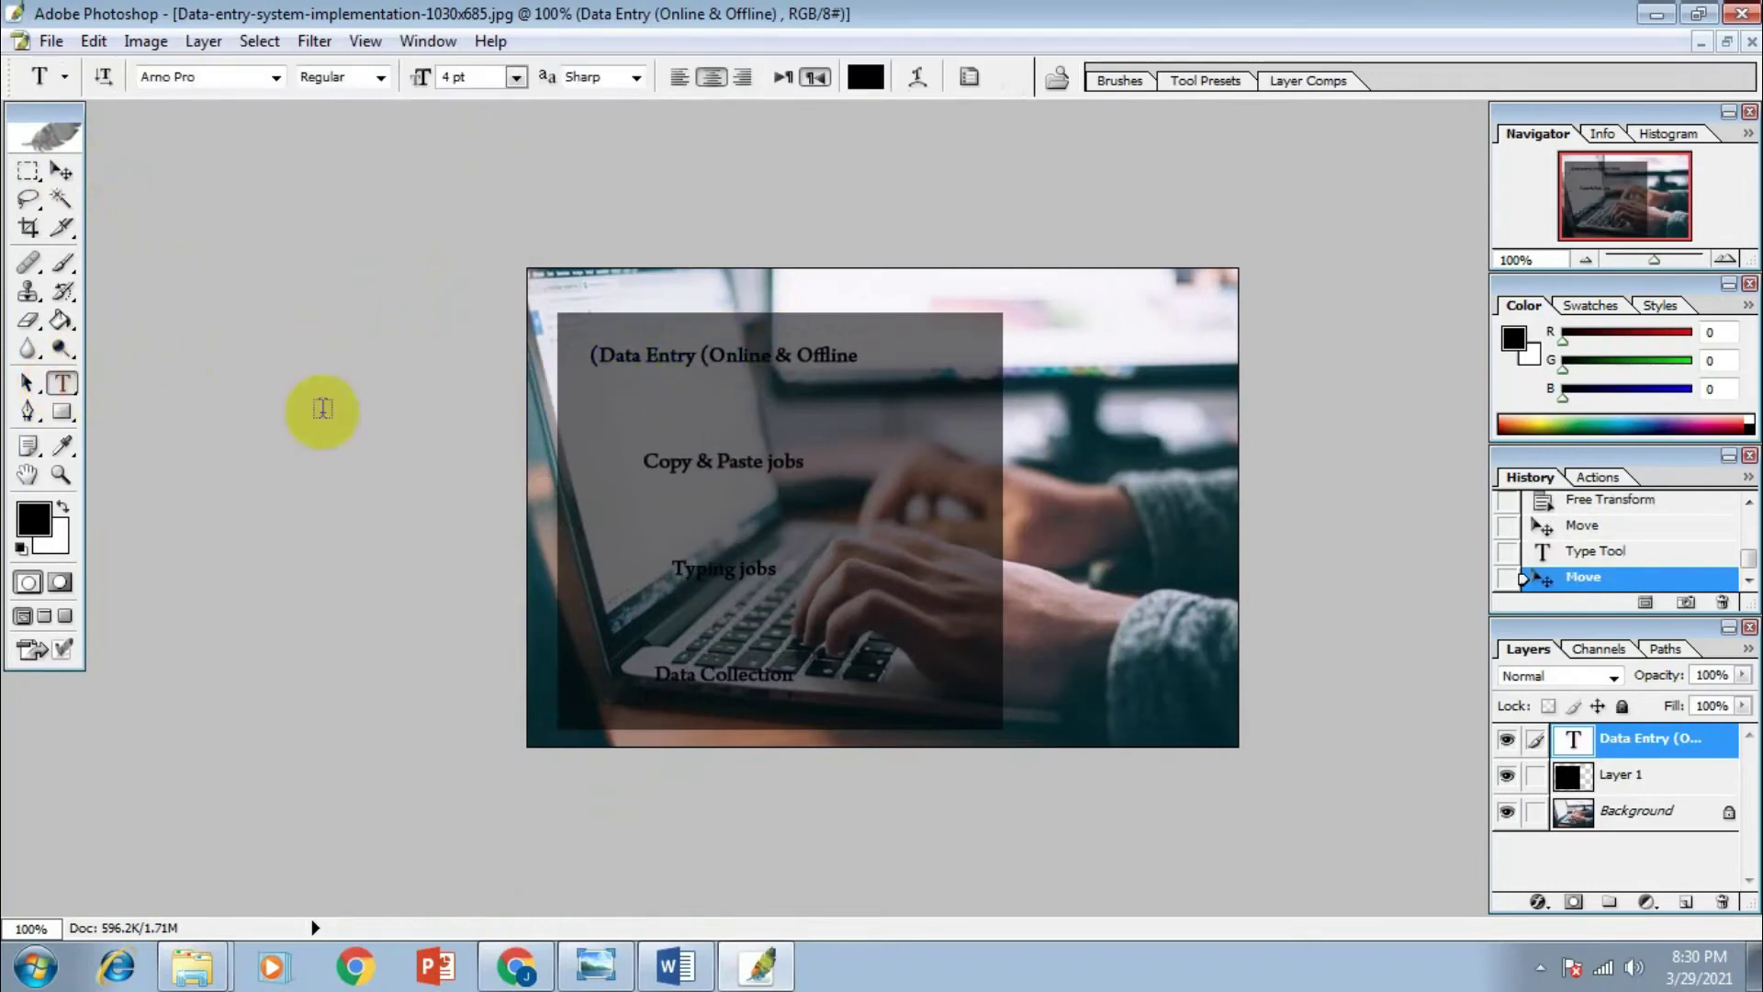
pyautogui.click(646, 465)
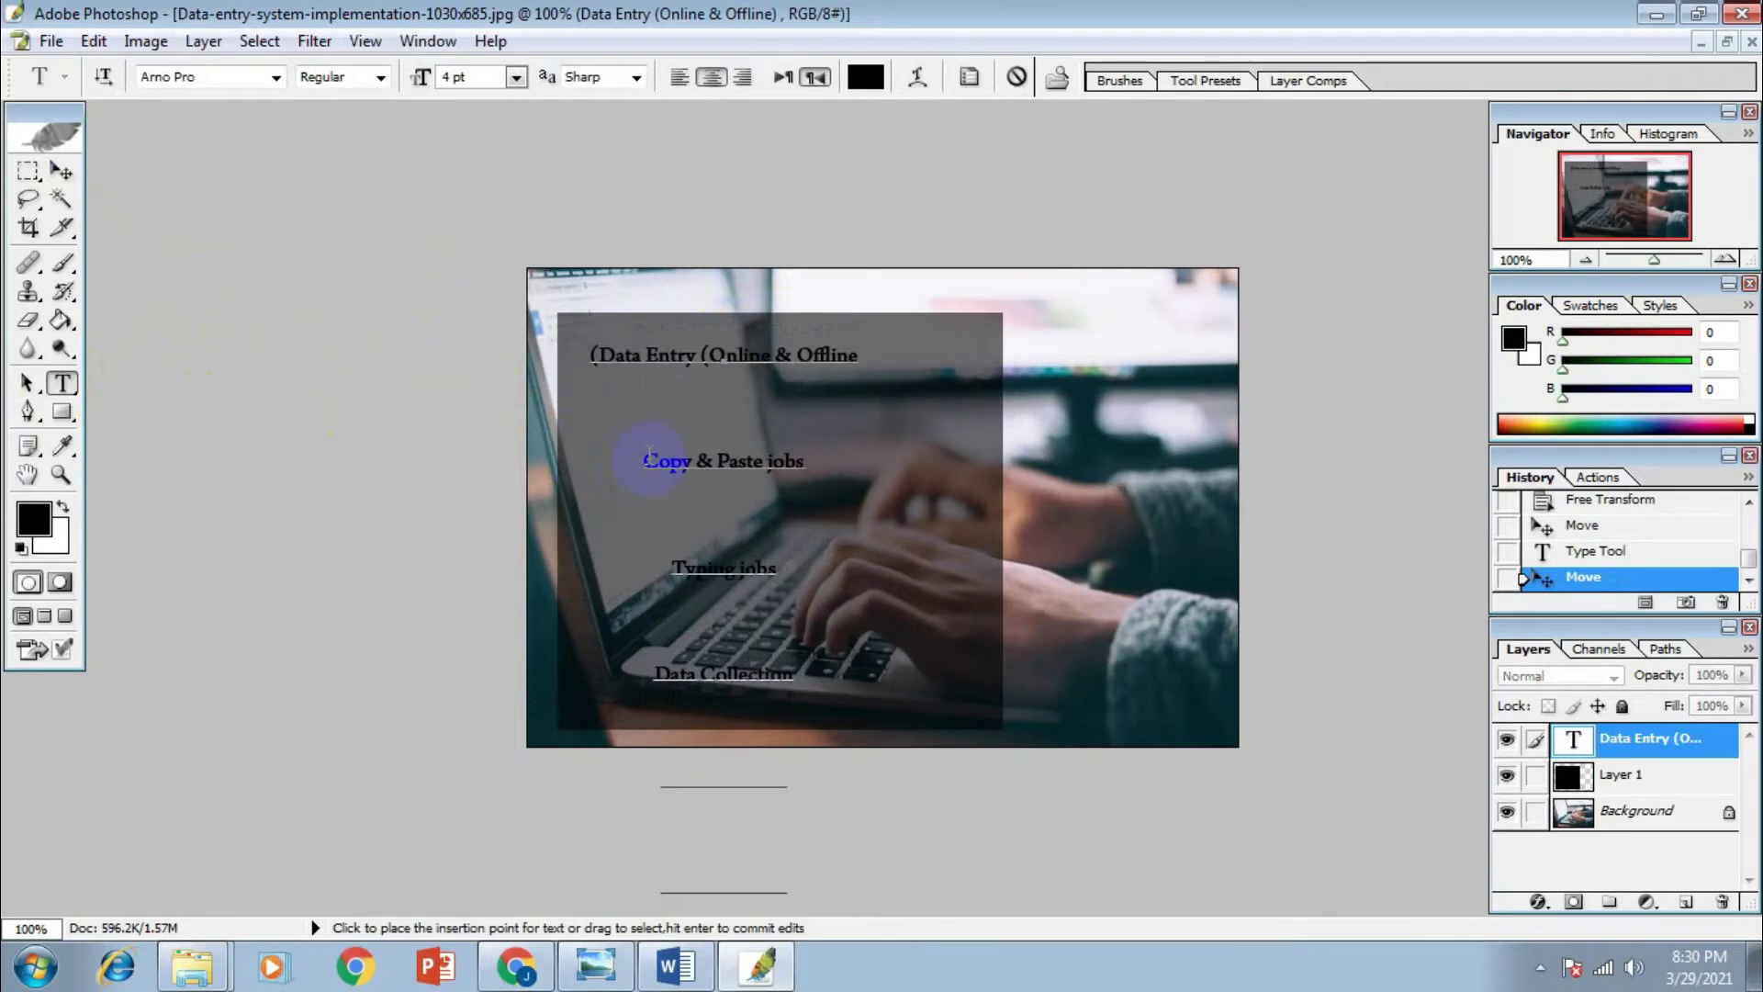
pyautogui.press('BackSpace')
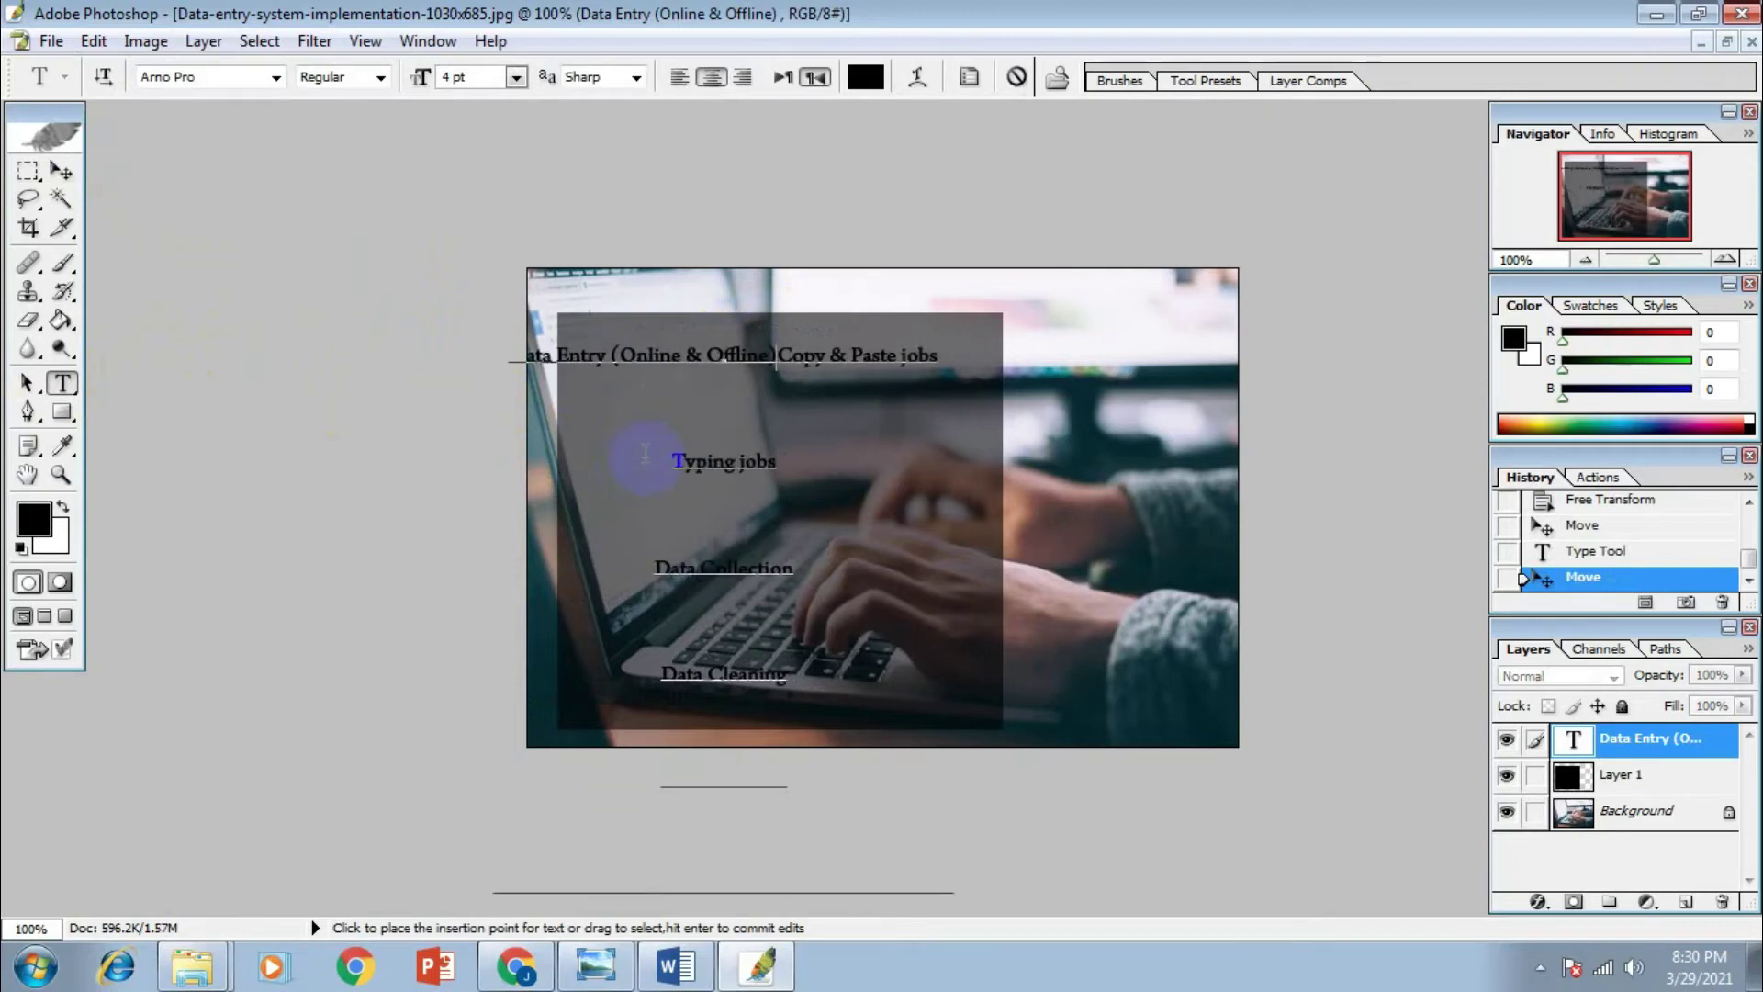
pyautogui.press('Return')
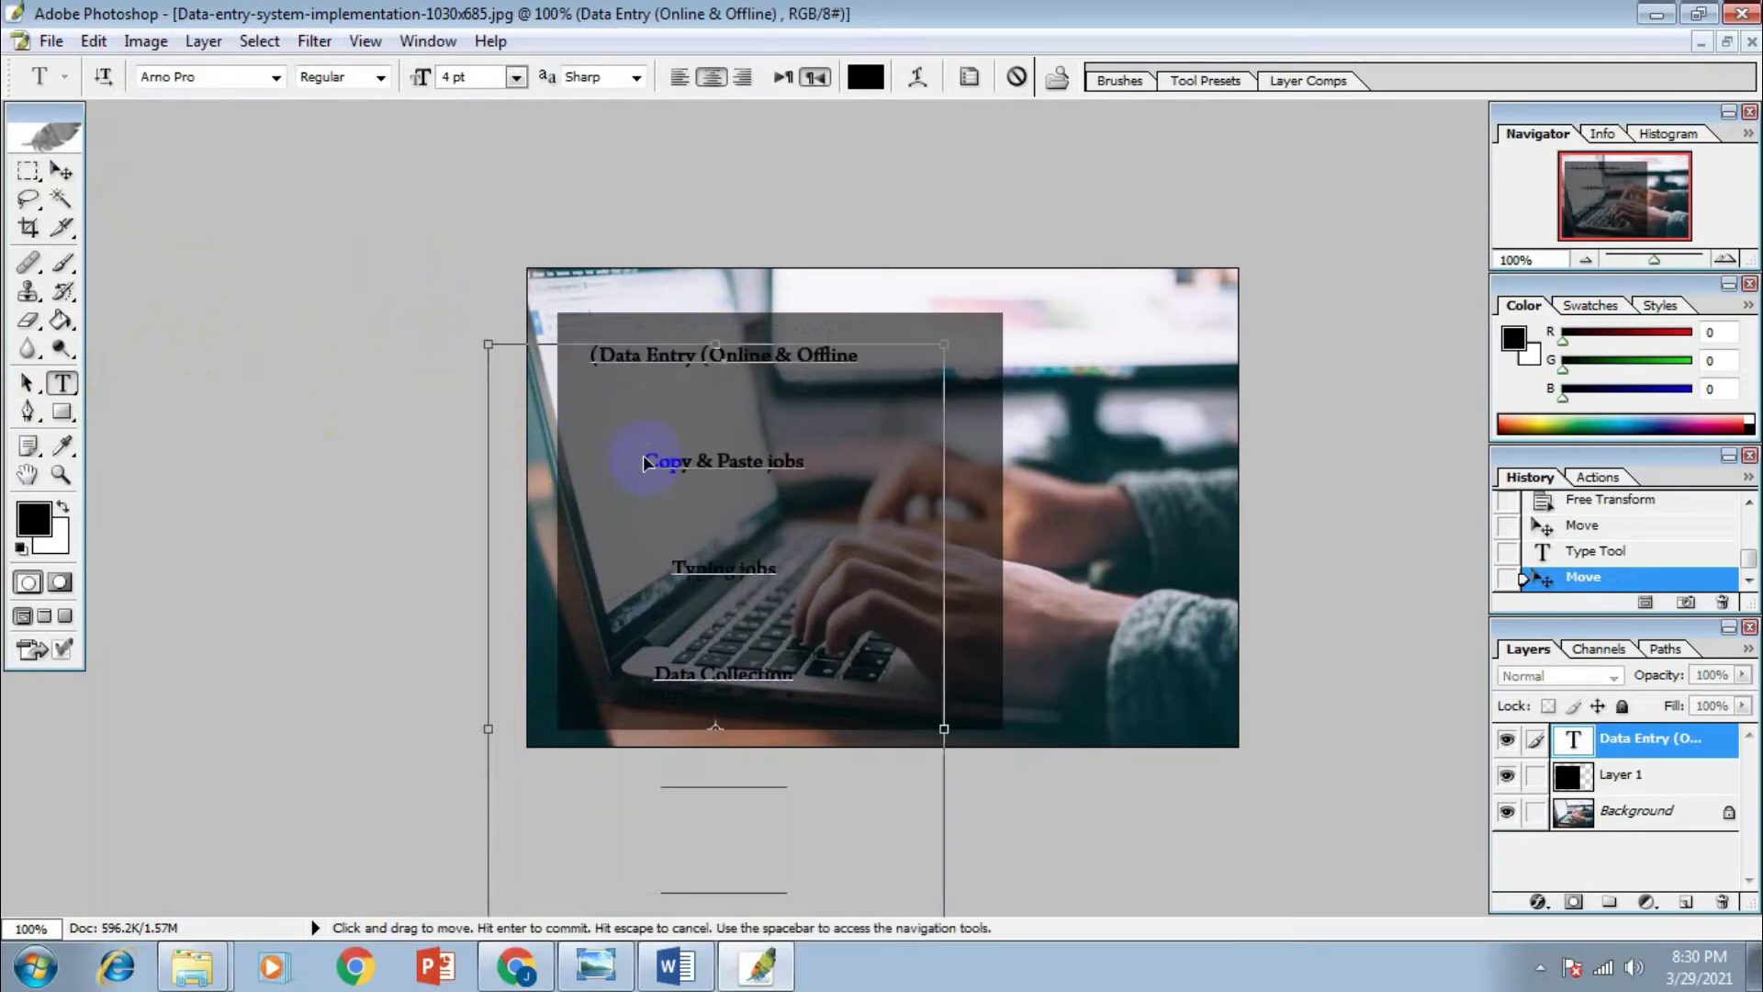
pyautogui.hotkey('ctrl', 'a')
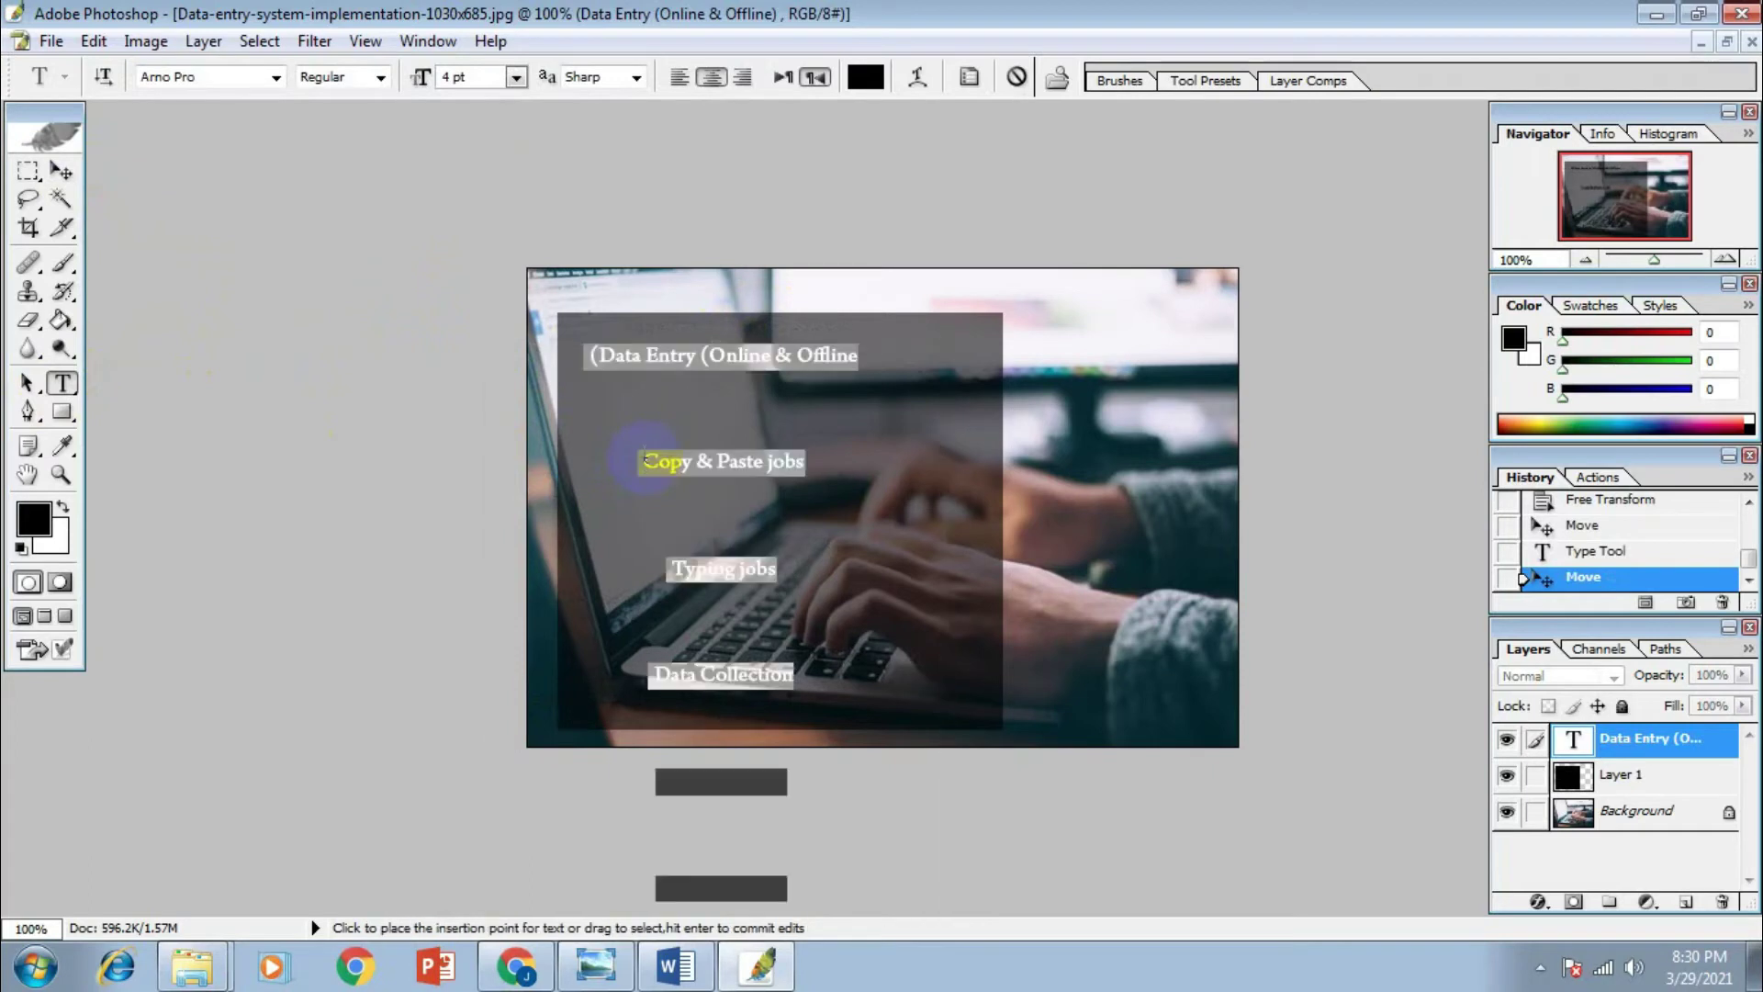
pyautogui.hotkey('ctrl', 't')
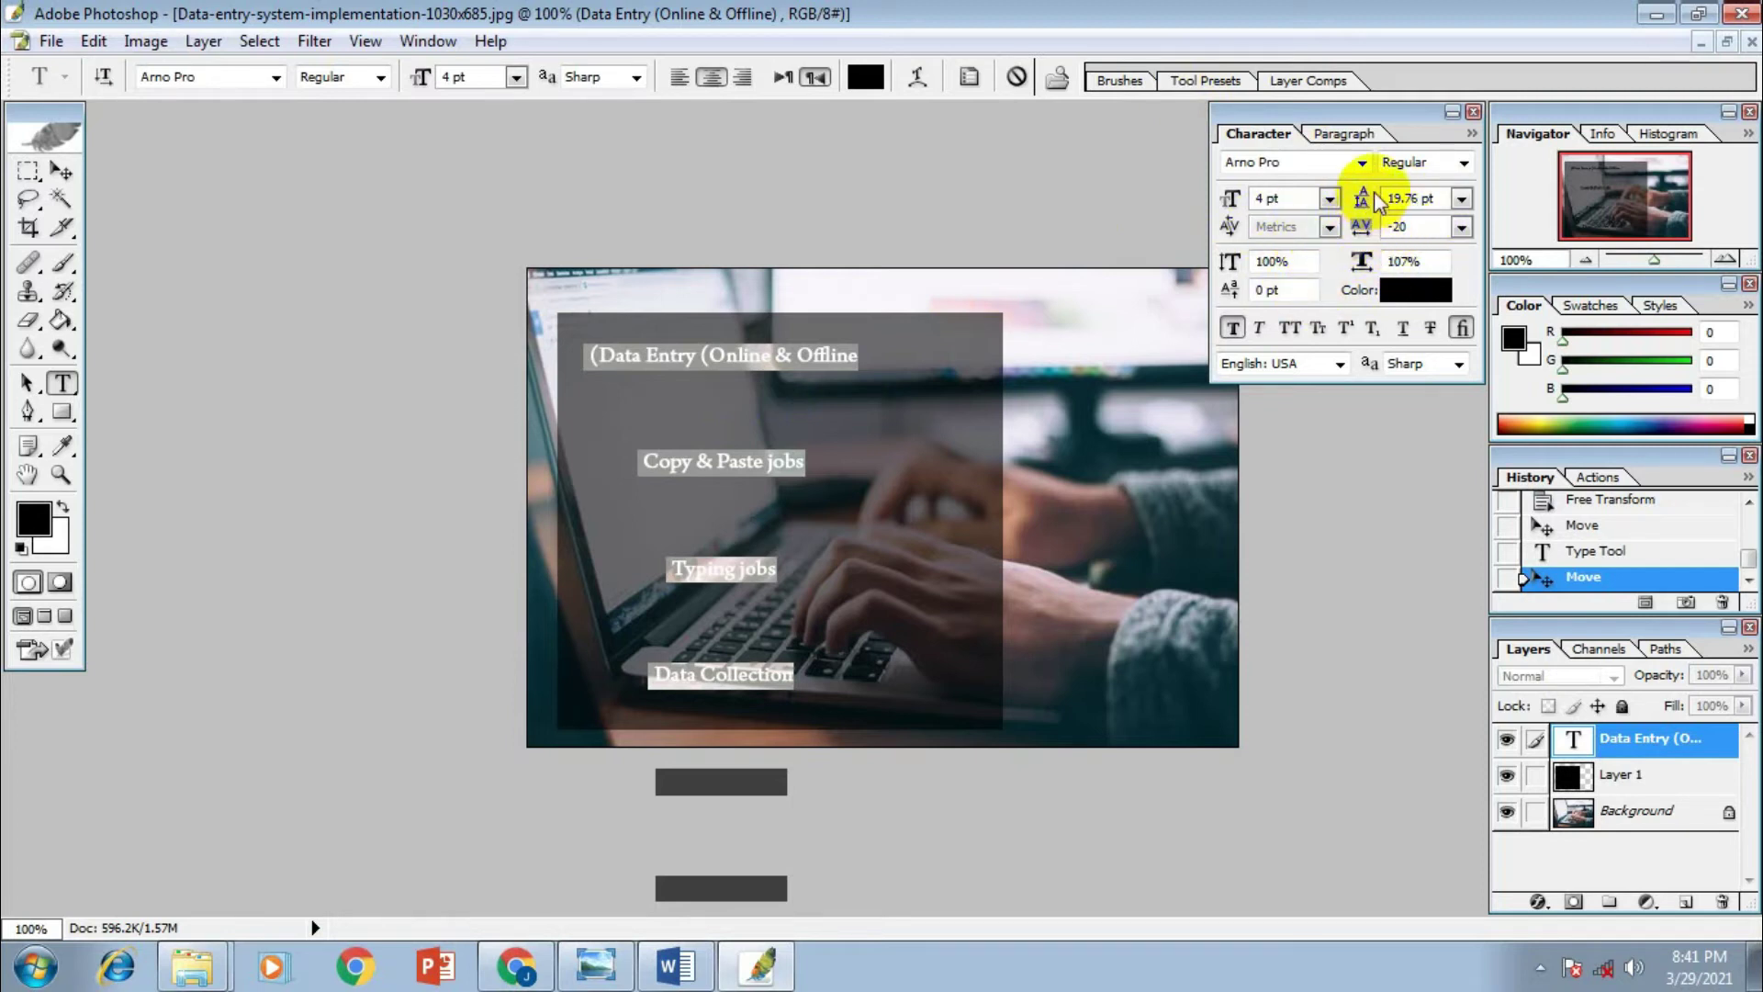
pyautogui.click(1461, 198)
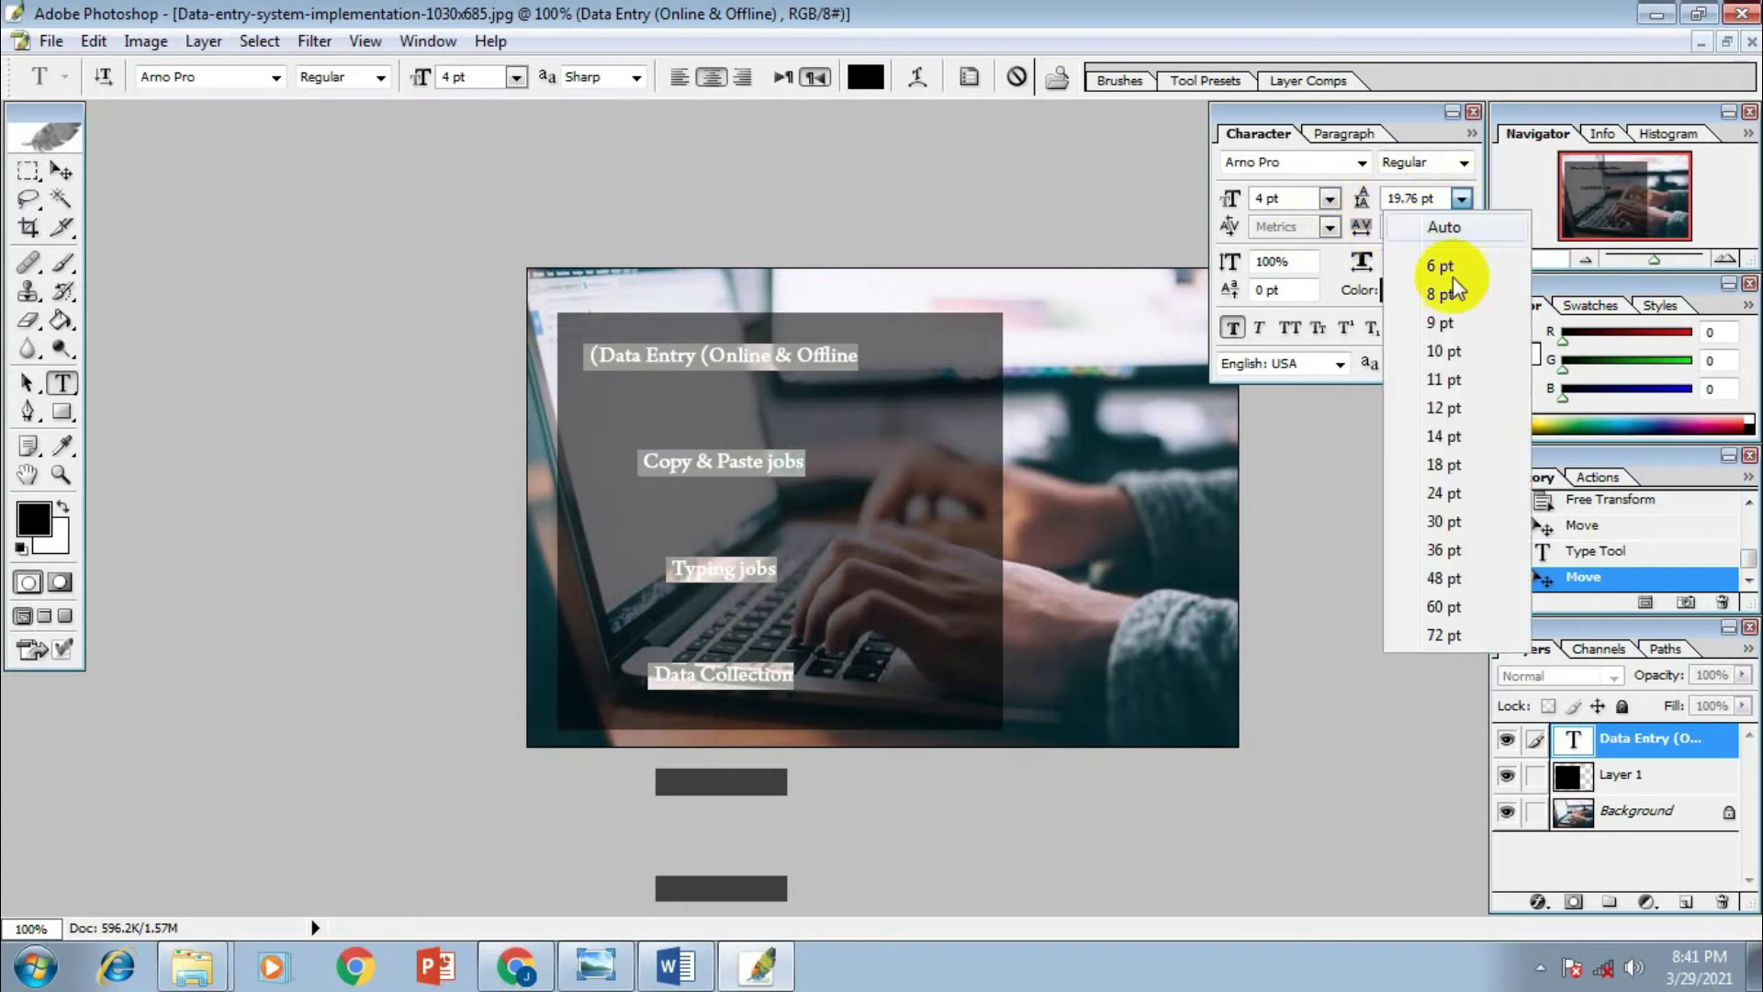
pyautogui.click(1440, 323)
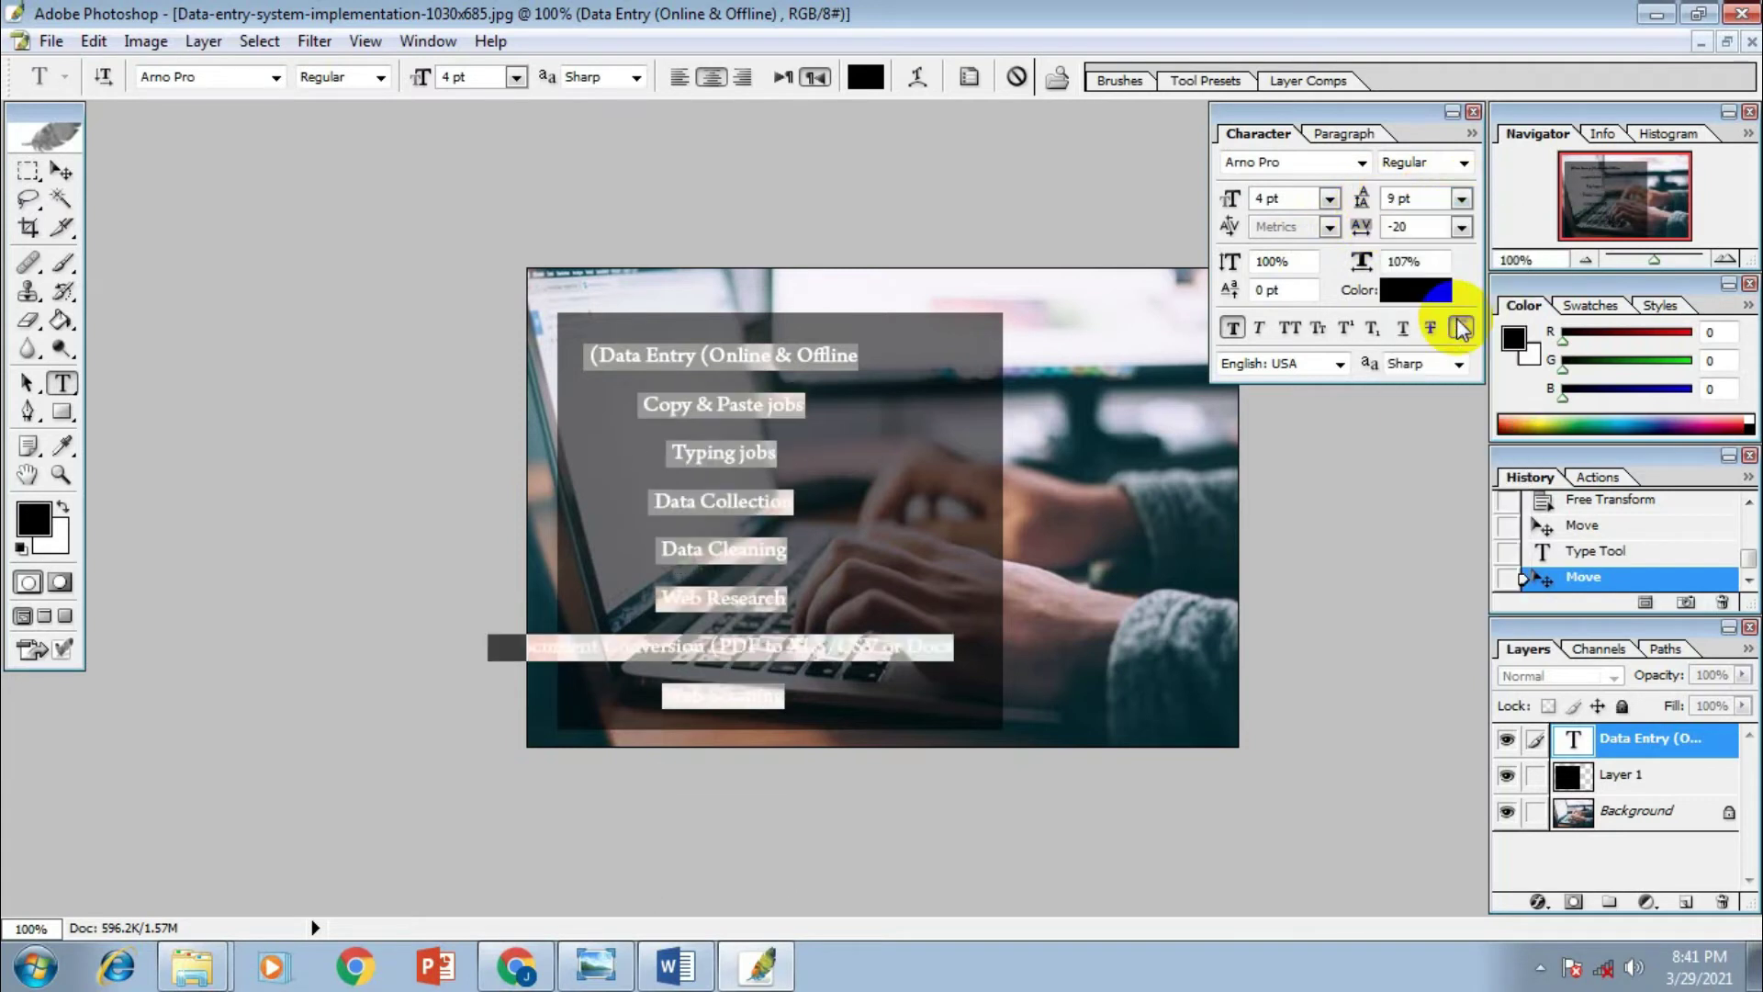
# Recolour the entire service list text white
pyautogui.click(698, 464)
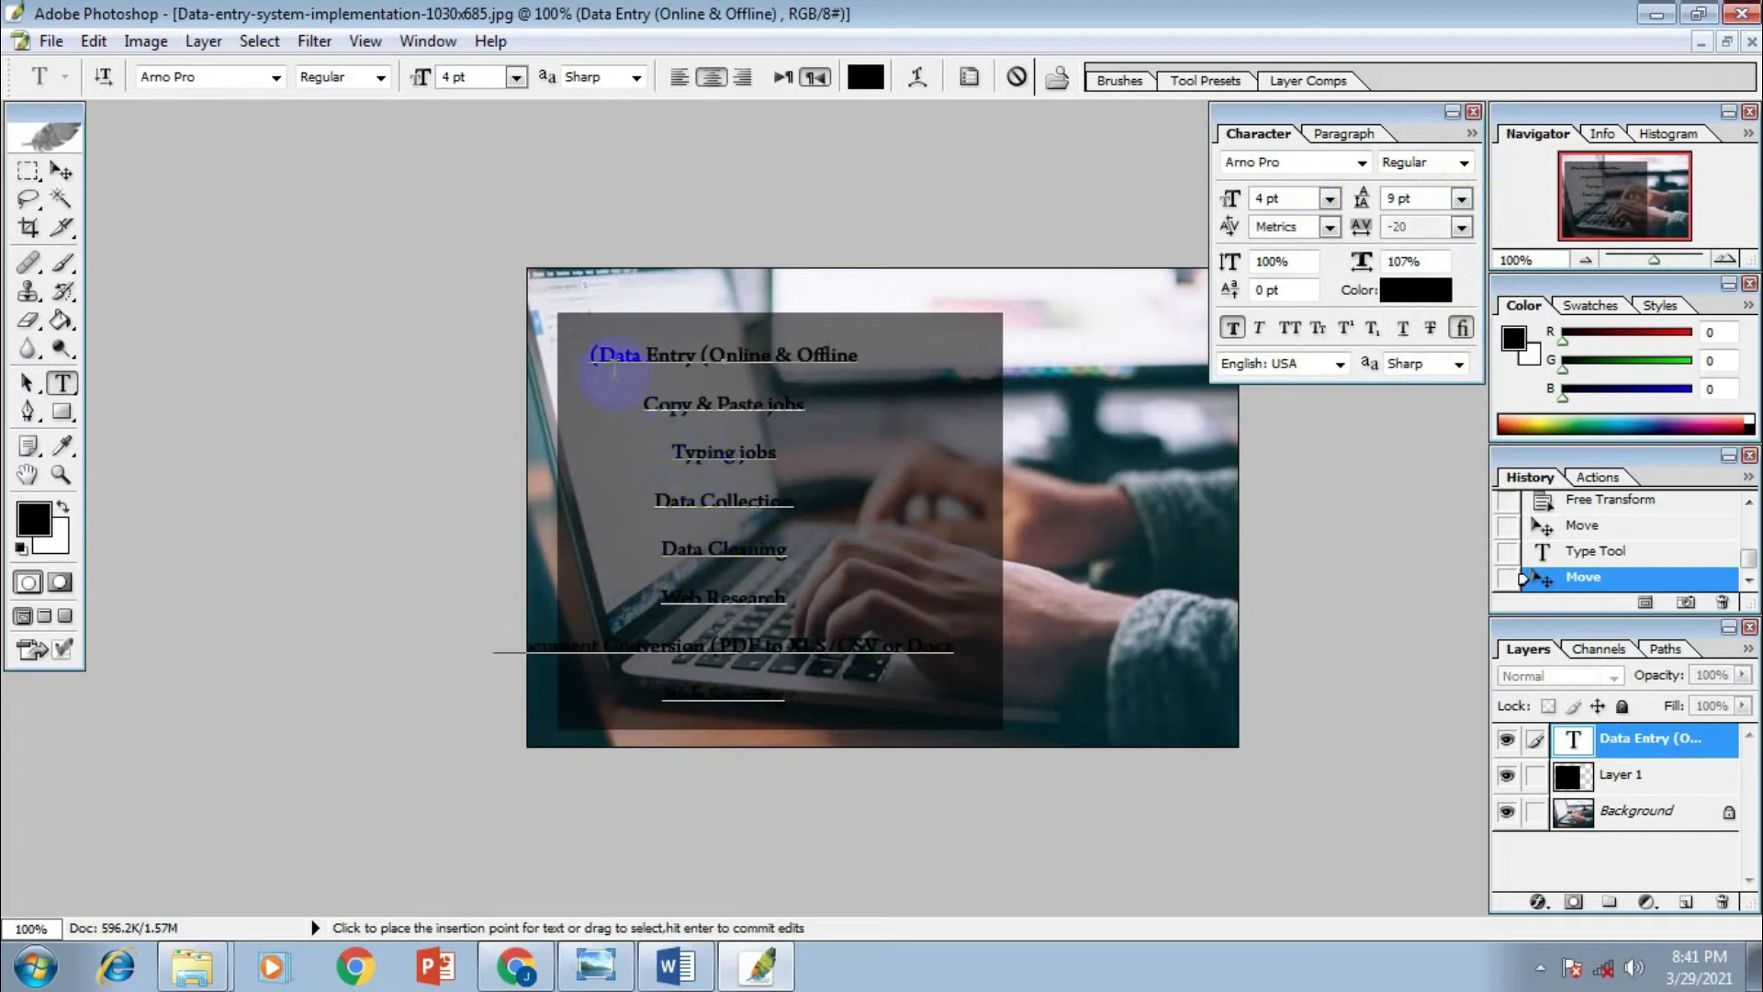
pyautogui.moveTo(592, 354); pyautogui.dragTo(889, 661)
pyautogui.click(873, 621)
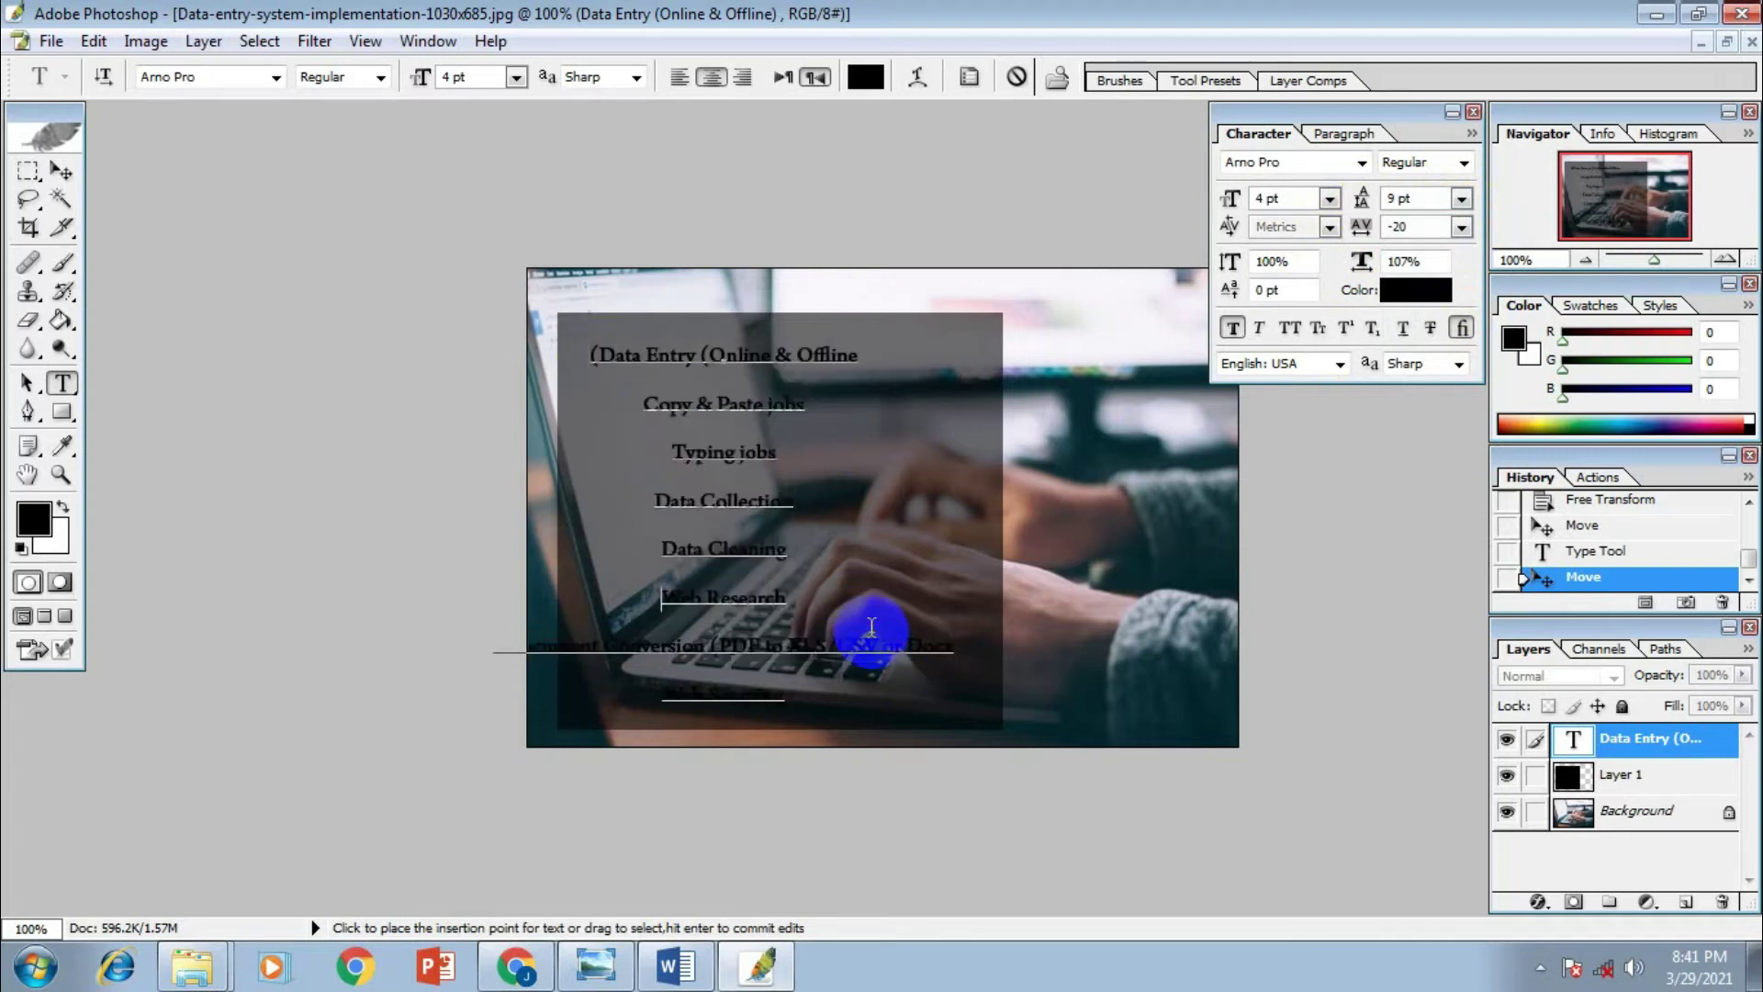
pyautogui.hotkey('ctrl', 'a')
pyautogui.click(863, 77)
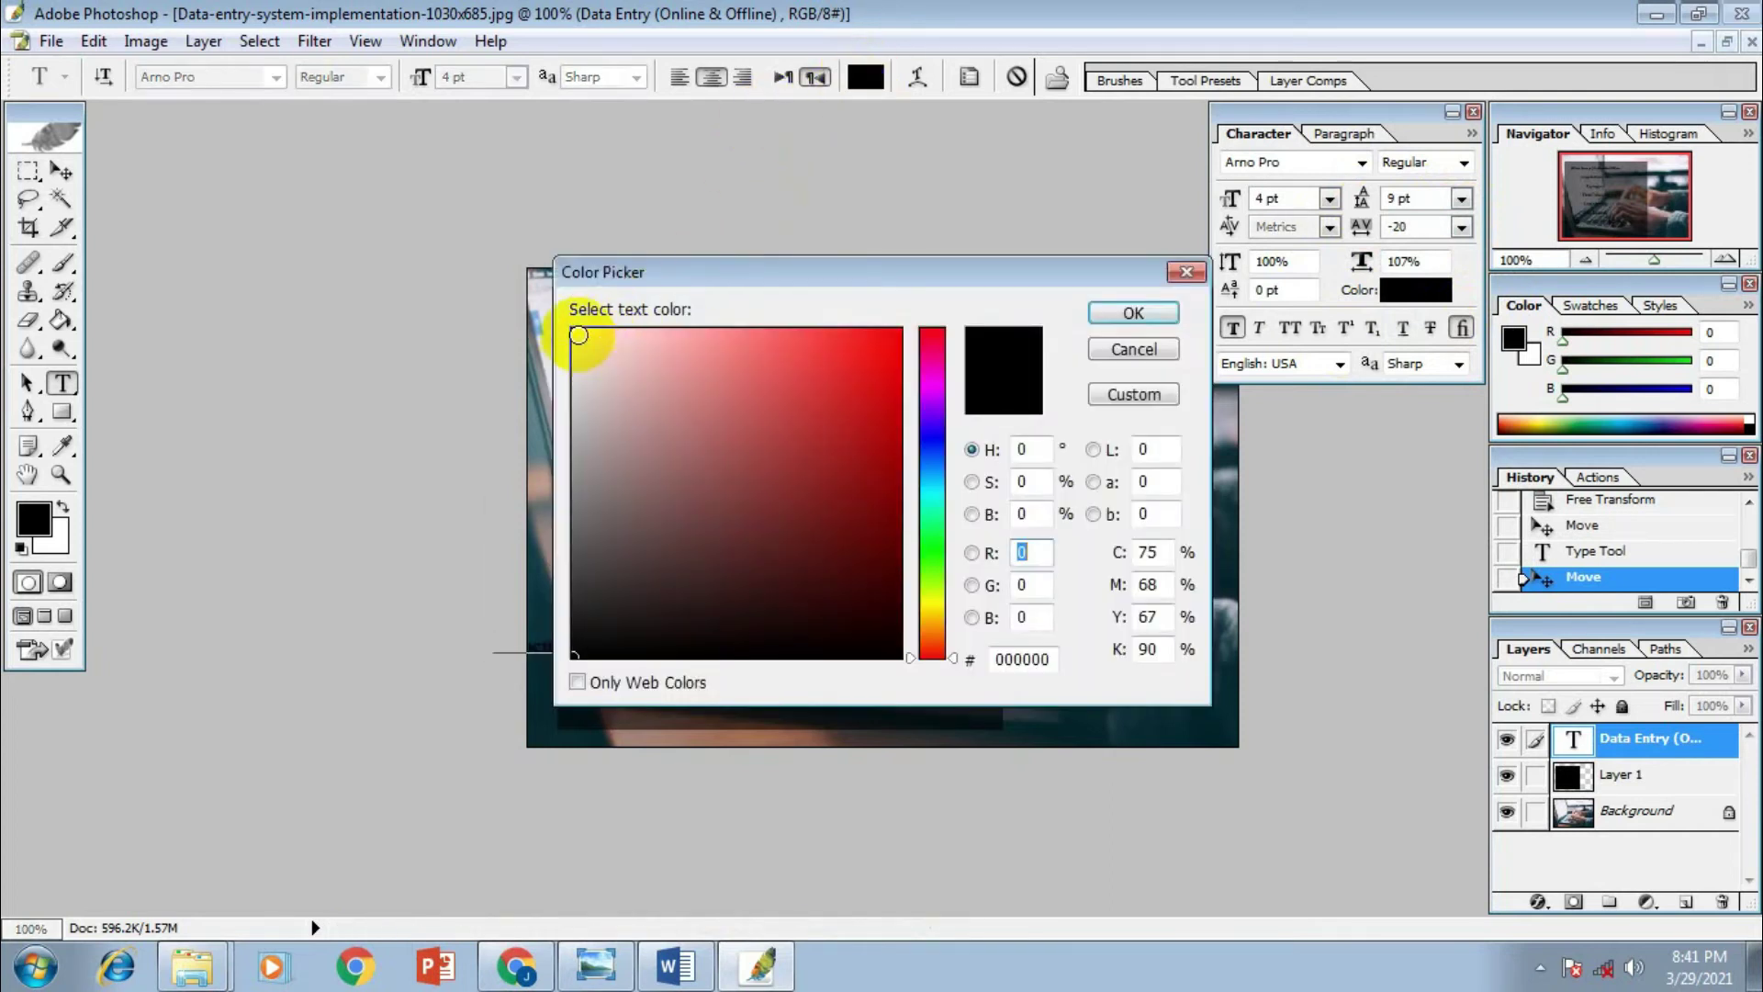
pyautogui.click(578, 331)
pyautogui.click(1127, 317)
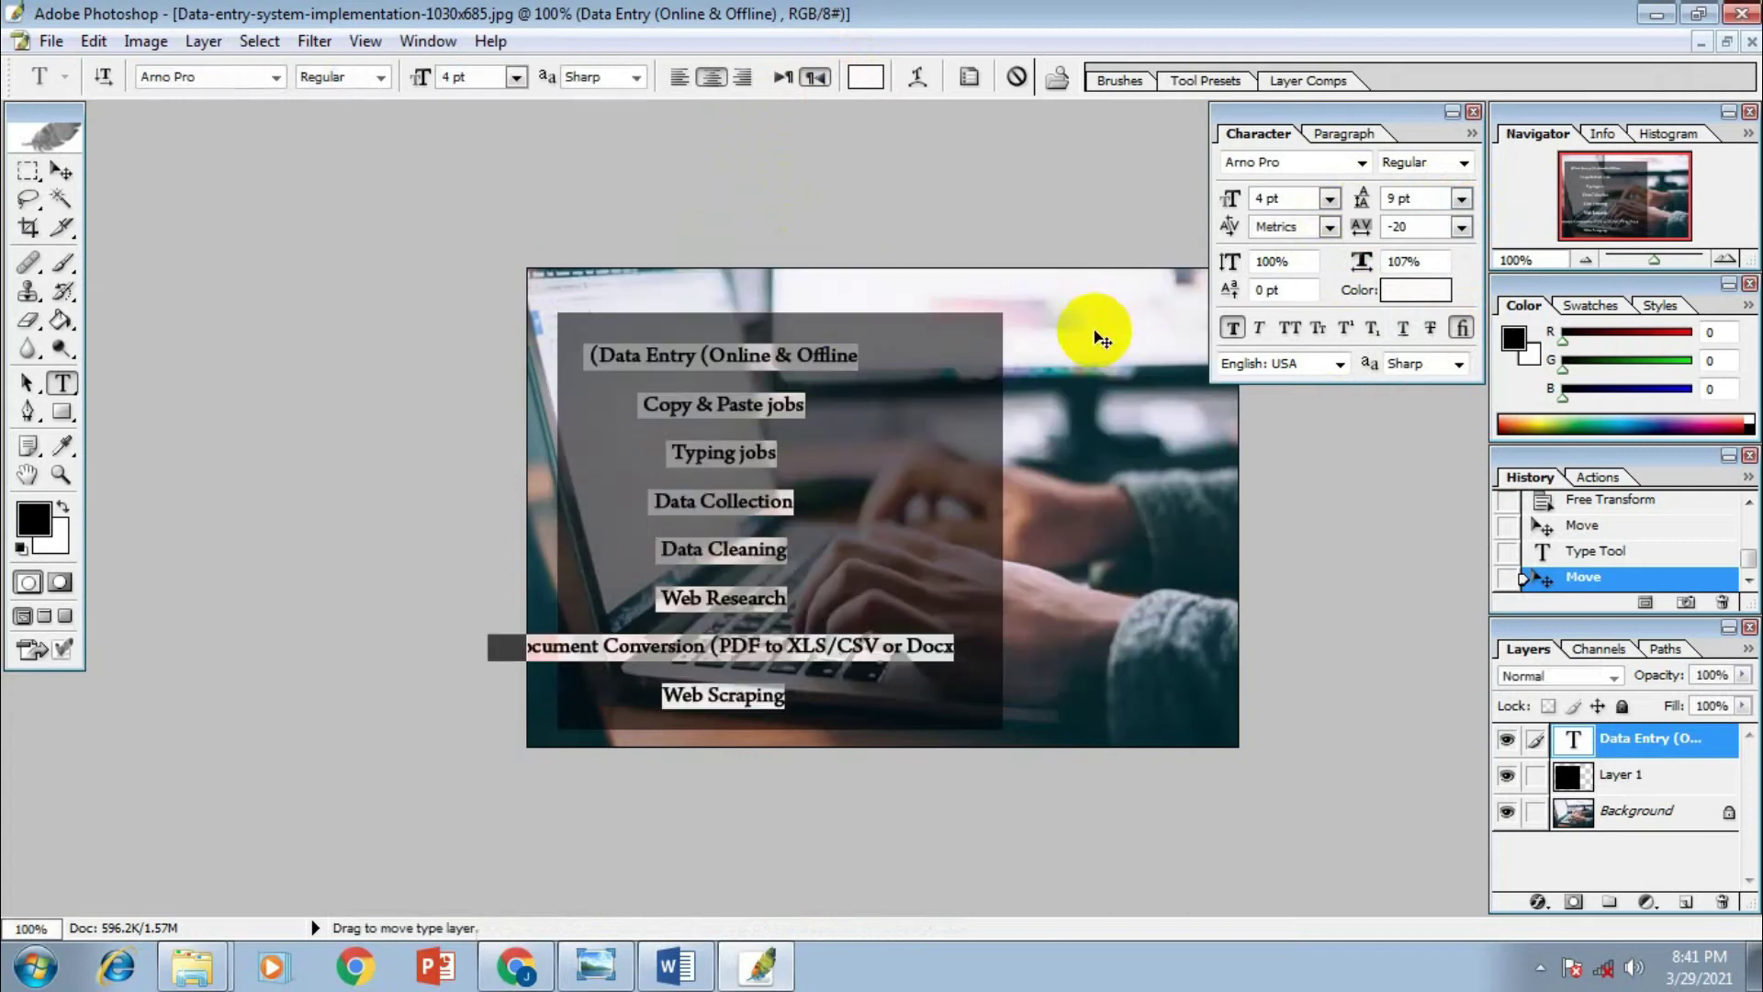
pyautogui.click(62, 171)
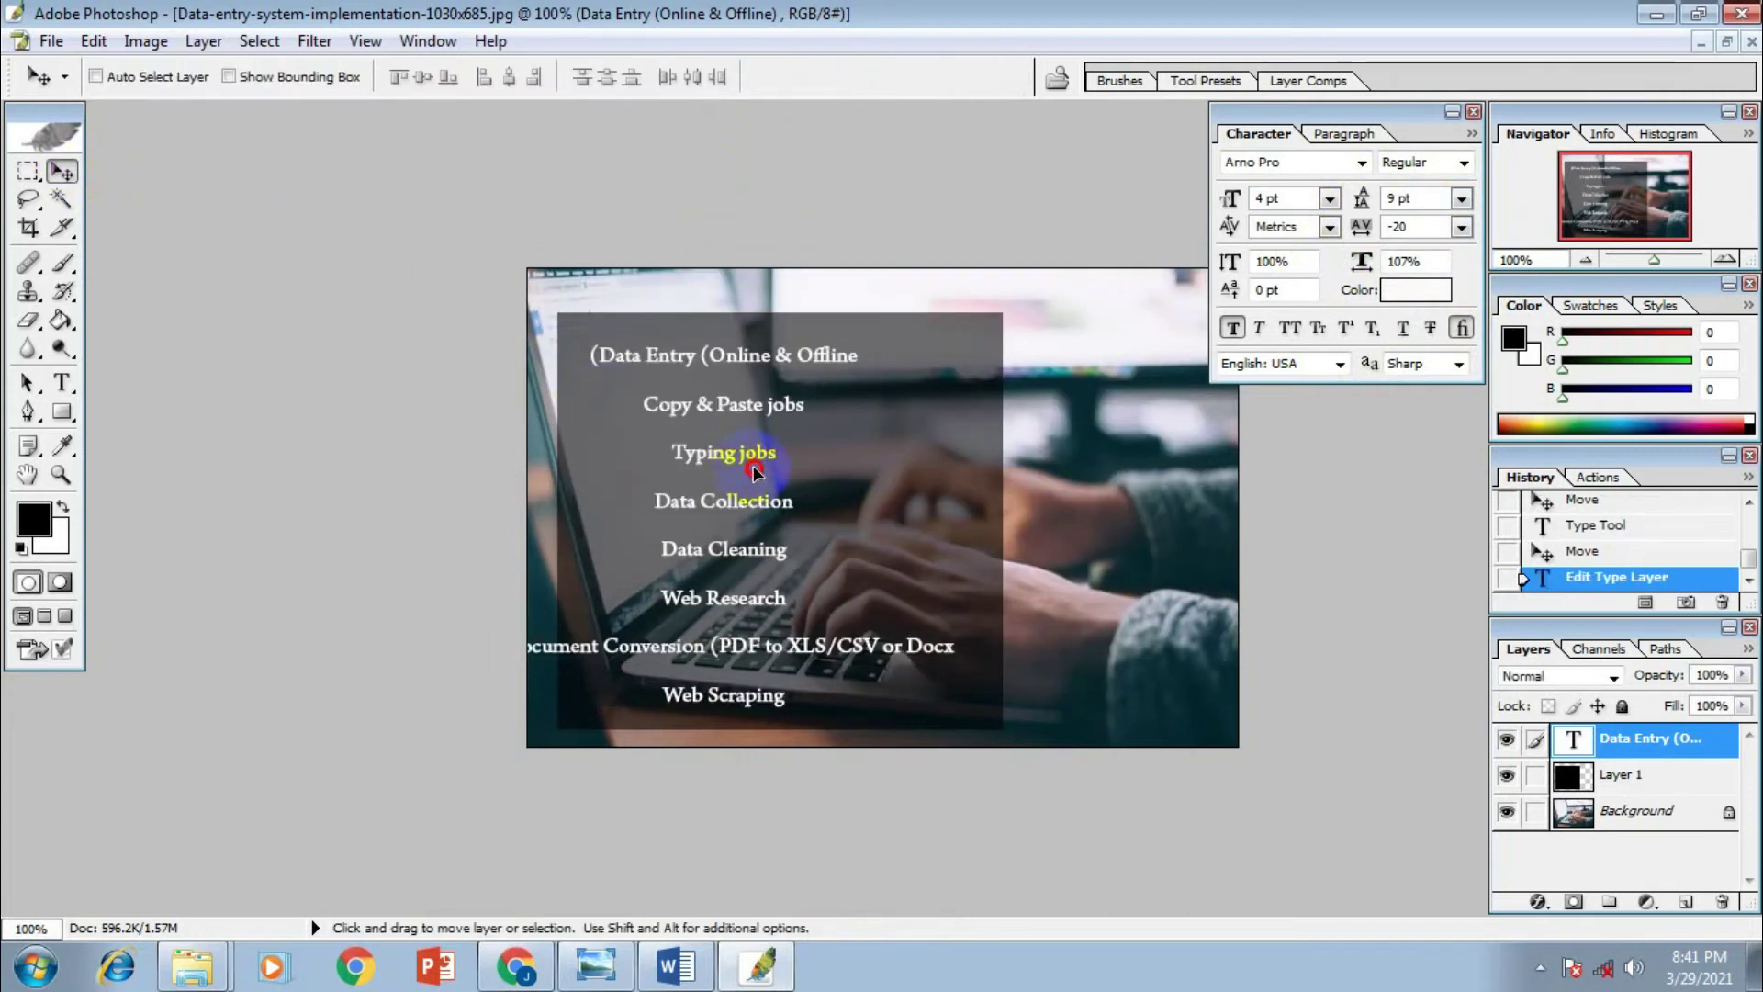
# Nudge the white service list slightly right and down on the dark panel and check it up close
pyautogui.moveTo(755, 470); pyautogui.dragTo(763, 471)
pyautogui.press('z')
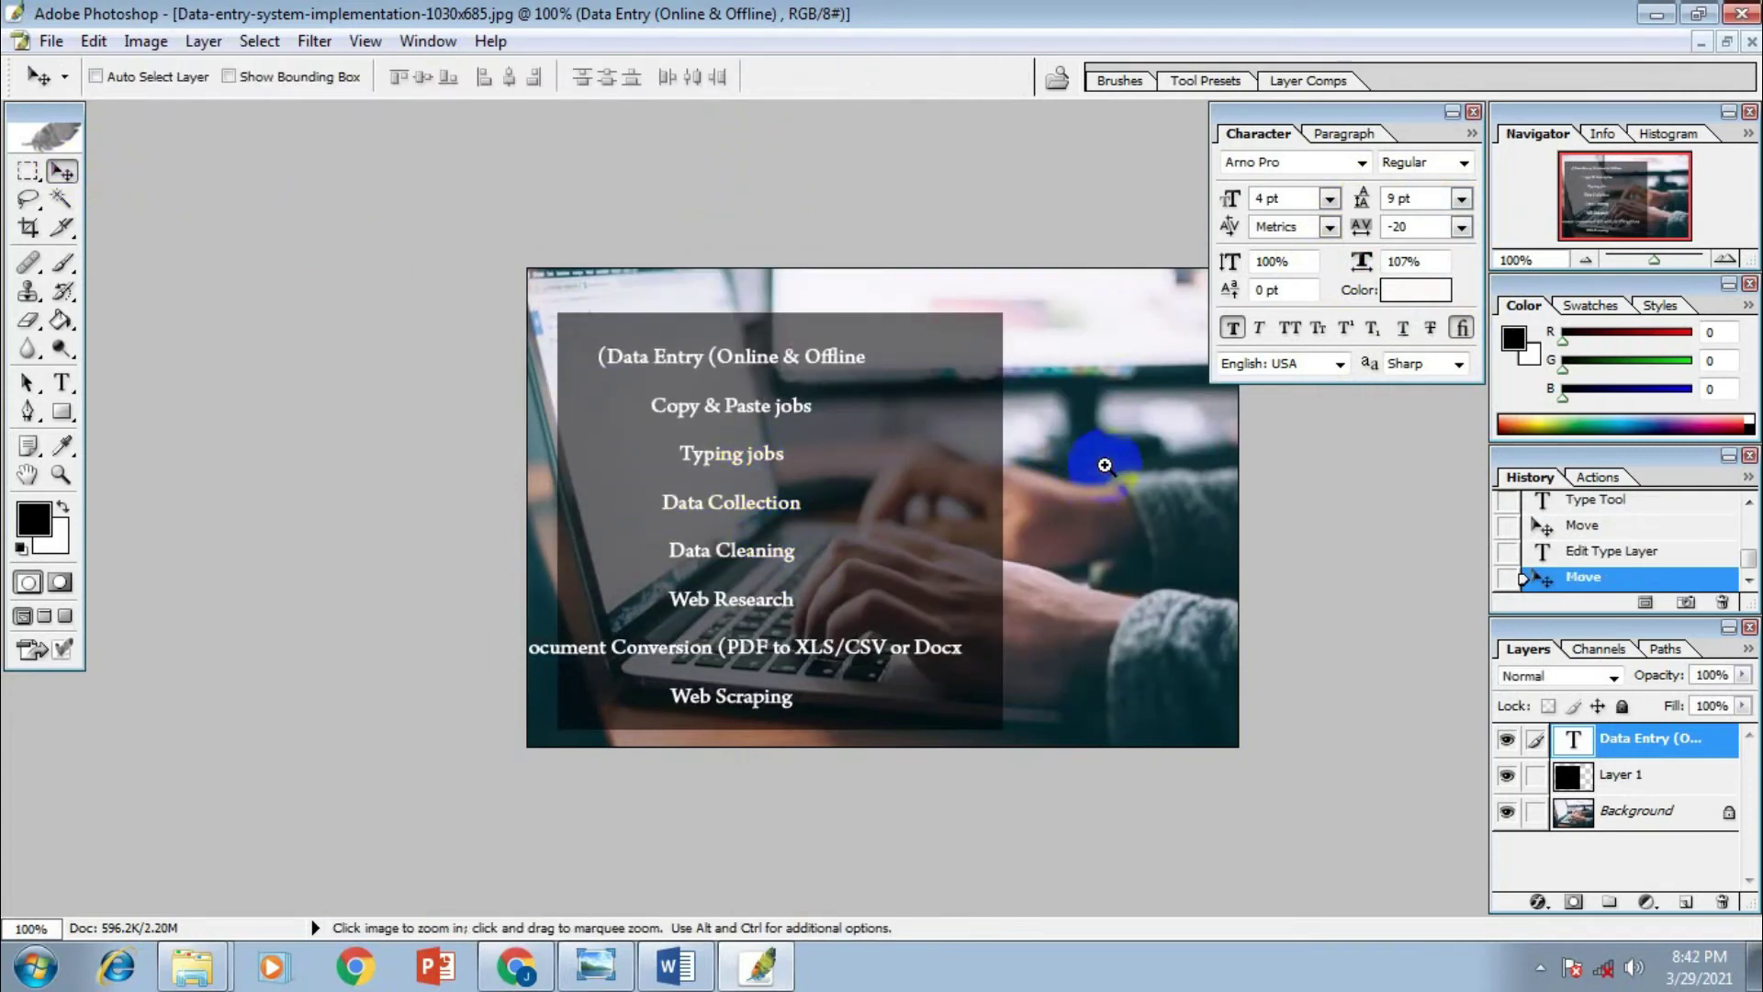
pyautogui.click(1104, 465)
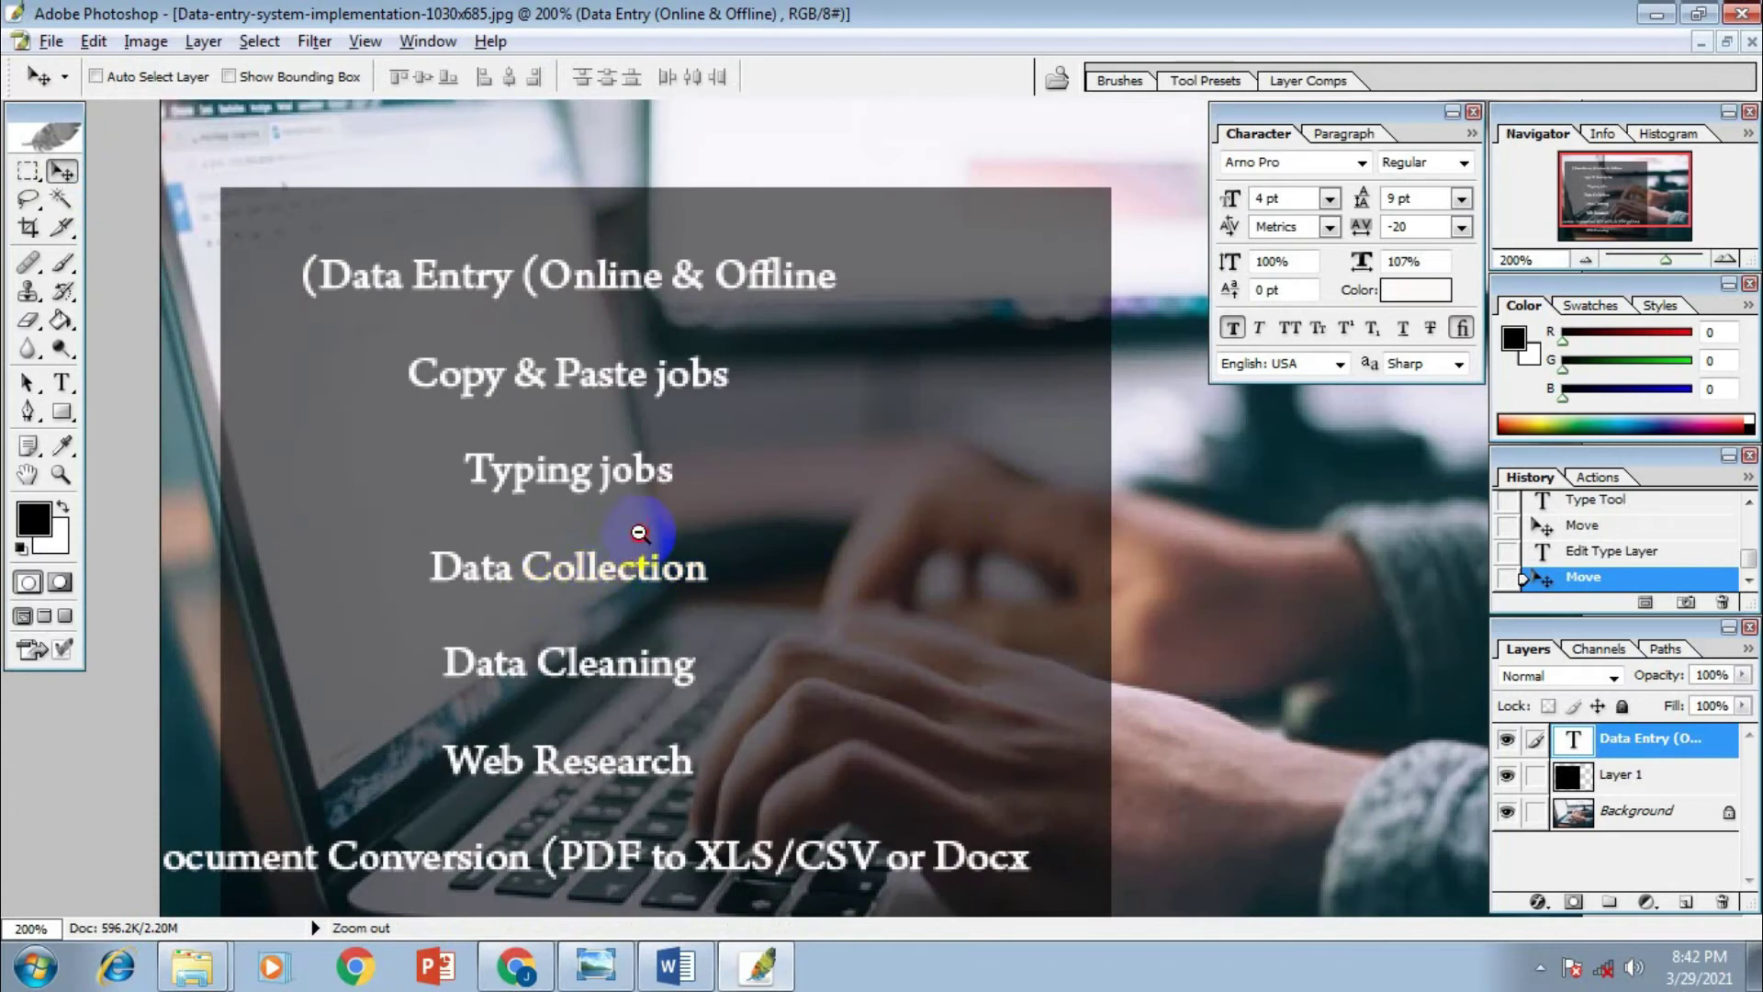
pyautogui.keyDown('ctrl'); pyautogui.keyDown('alt'); pyautogui.click(624, 555); pyautogui.keyUp('alt'); pyautogui.keyUp('ctrl')
# Add a closing parenthesis to the Document Conversion line and set that line's direction to left-to-right
pyautogui.click(57, 385)
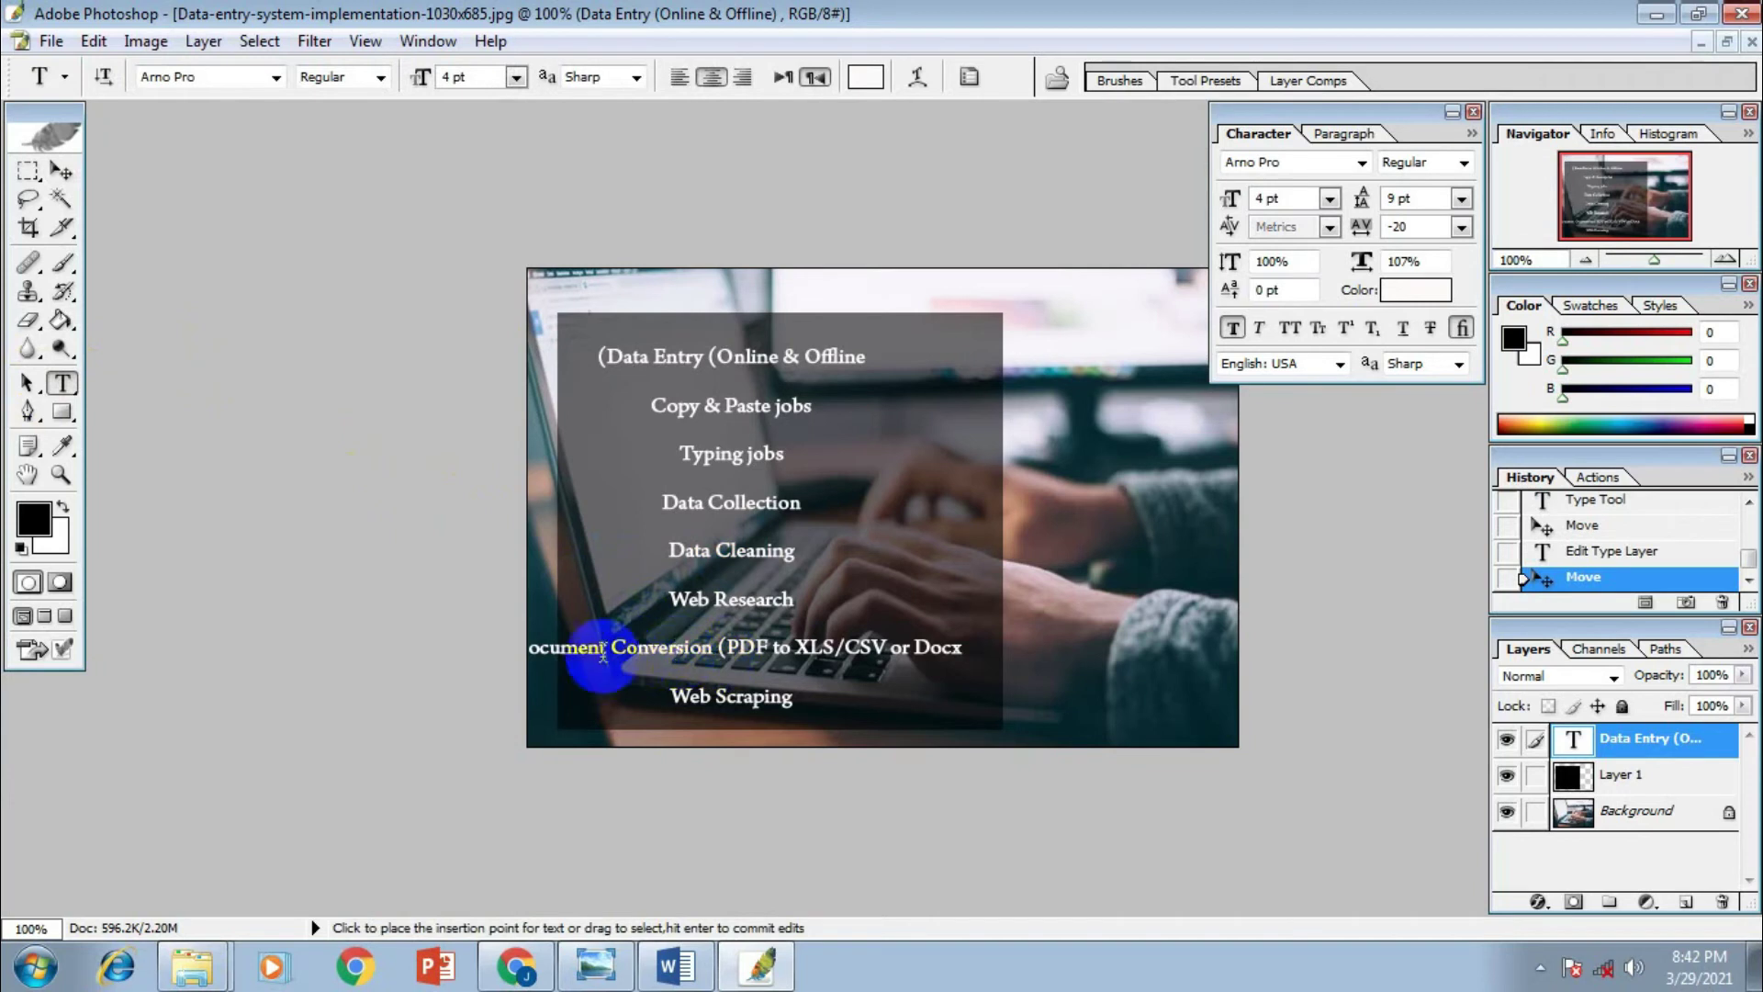
pyautogui.click(565, 645)
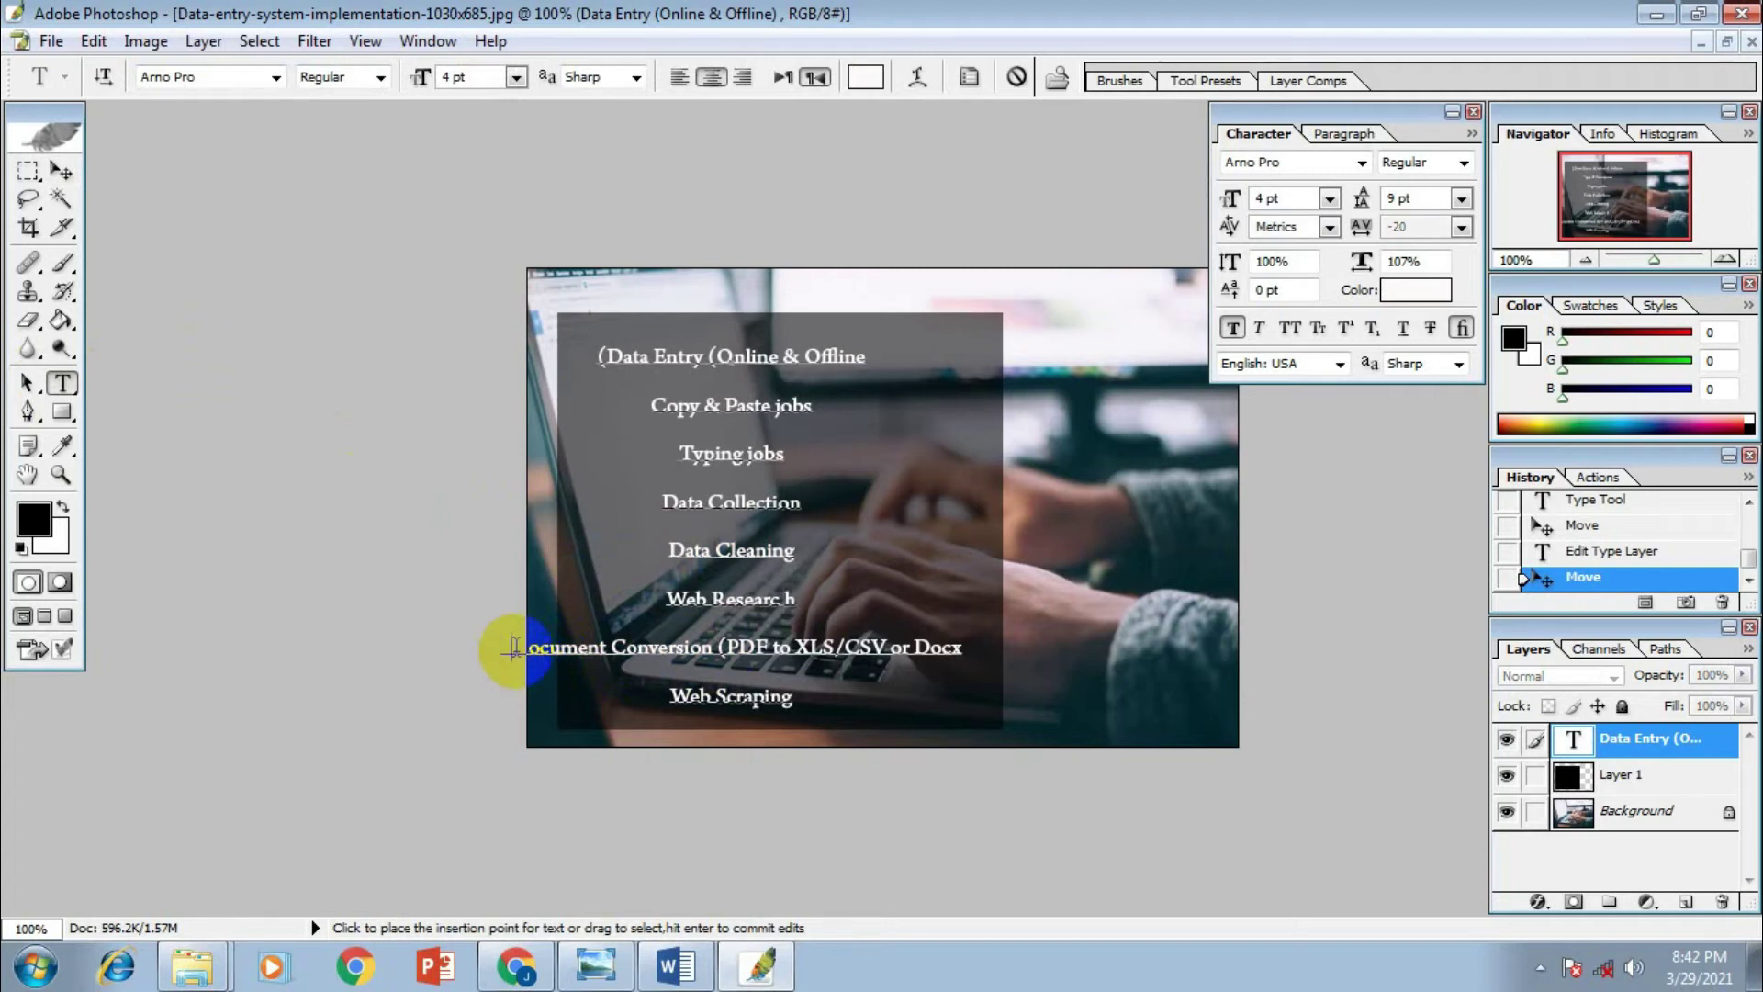
pyautogui.click(551, 640)
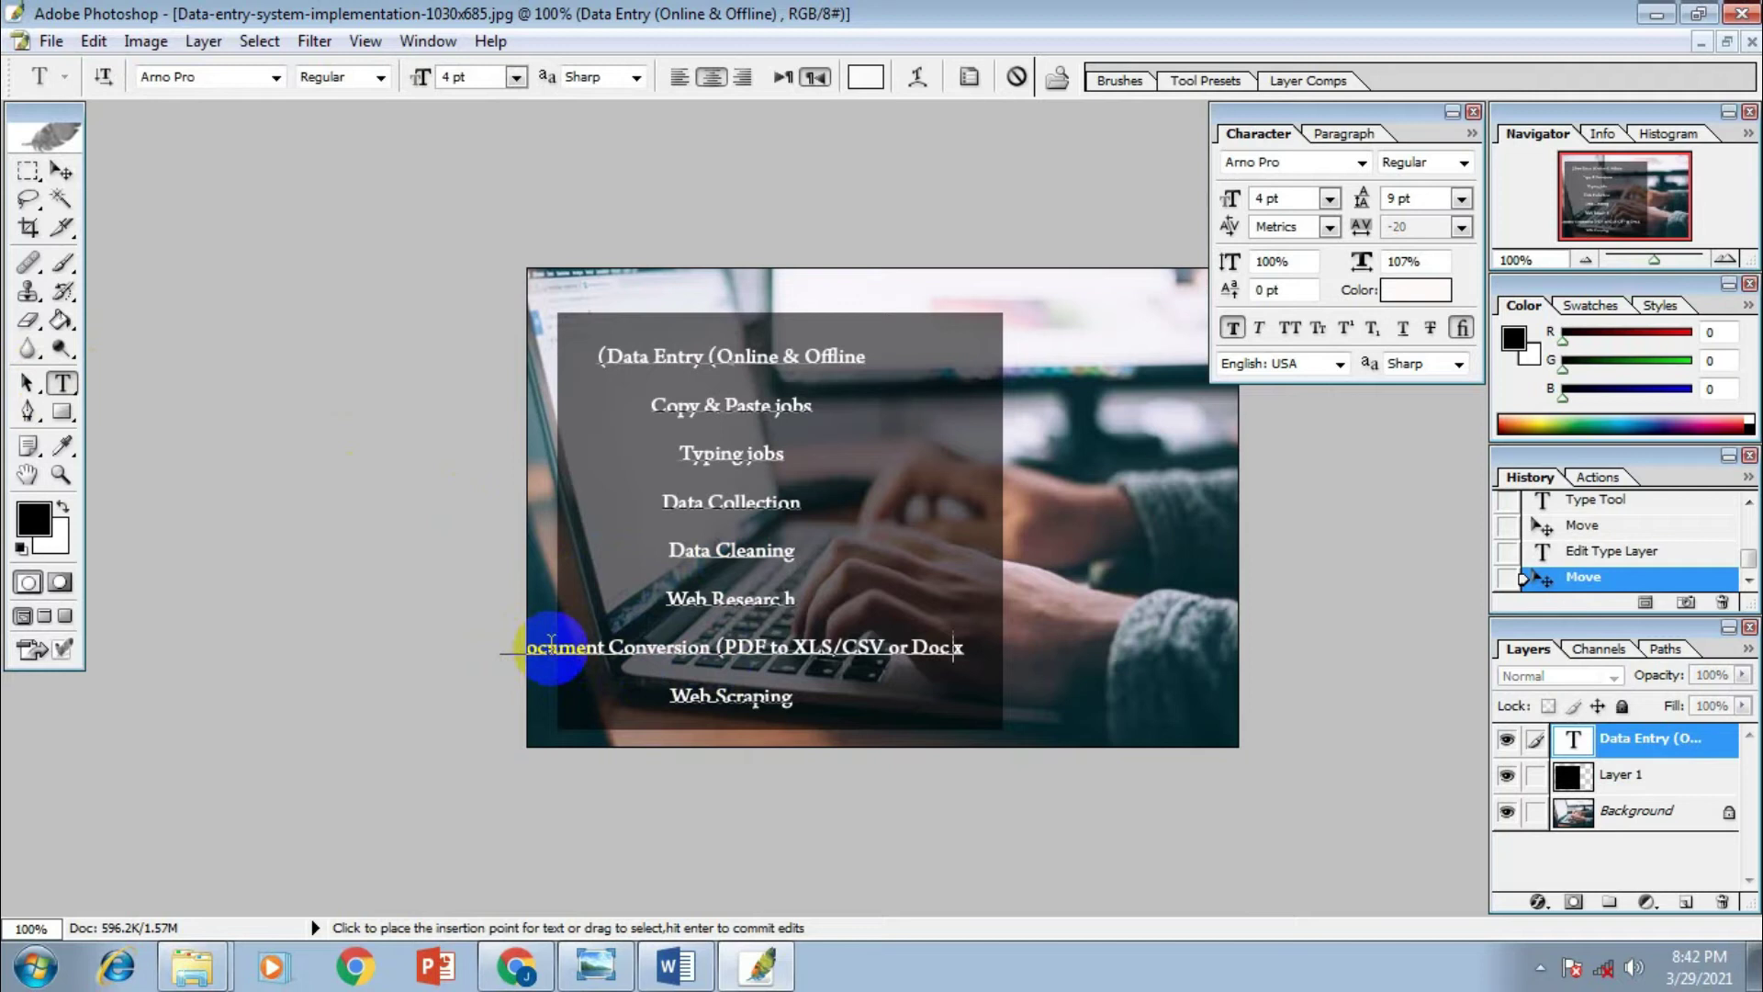
pyautogui.press('BackSpace')
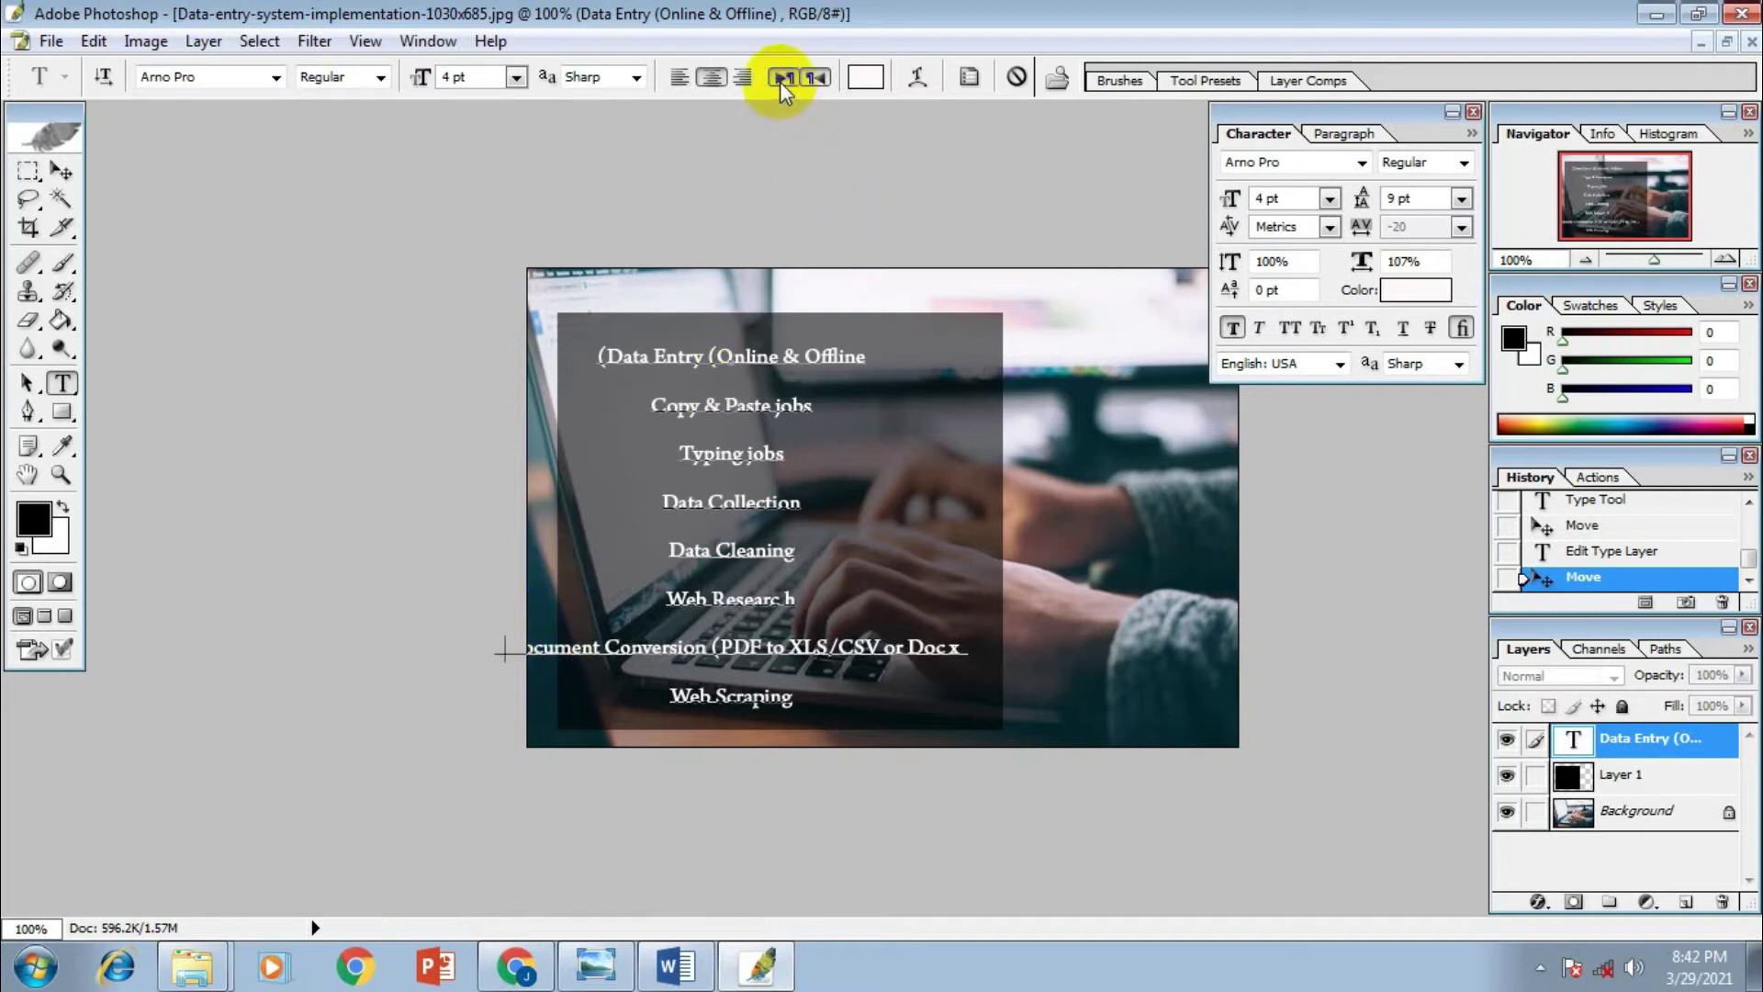
pyautogui.write(')')
pyautogui.click(525, 653)
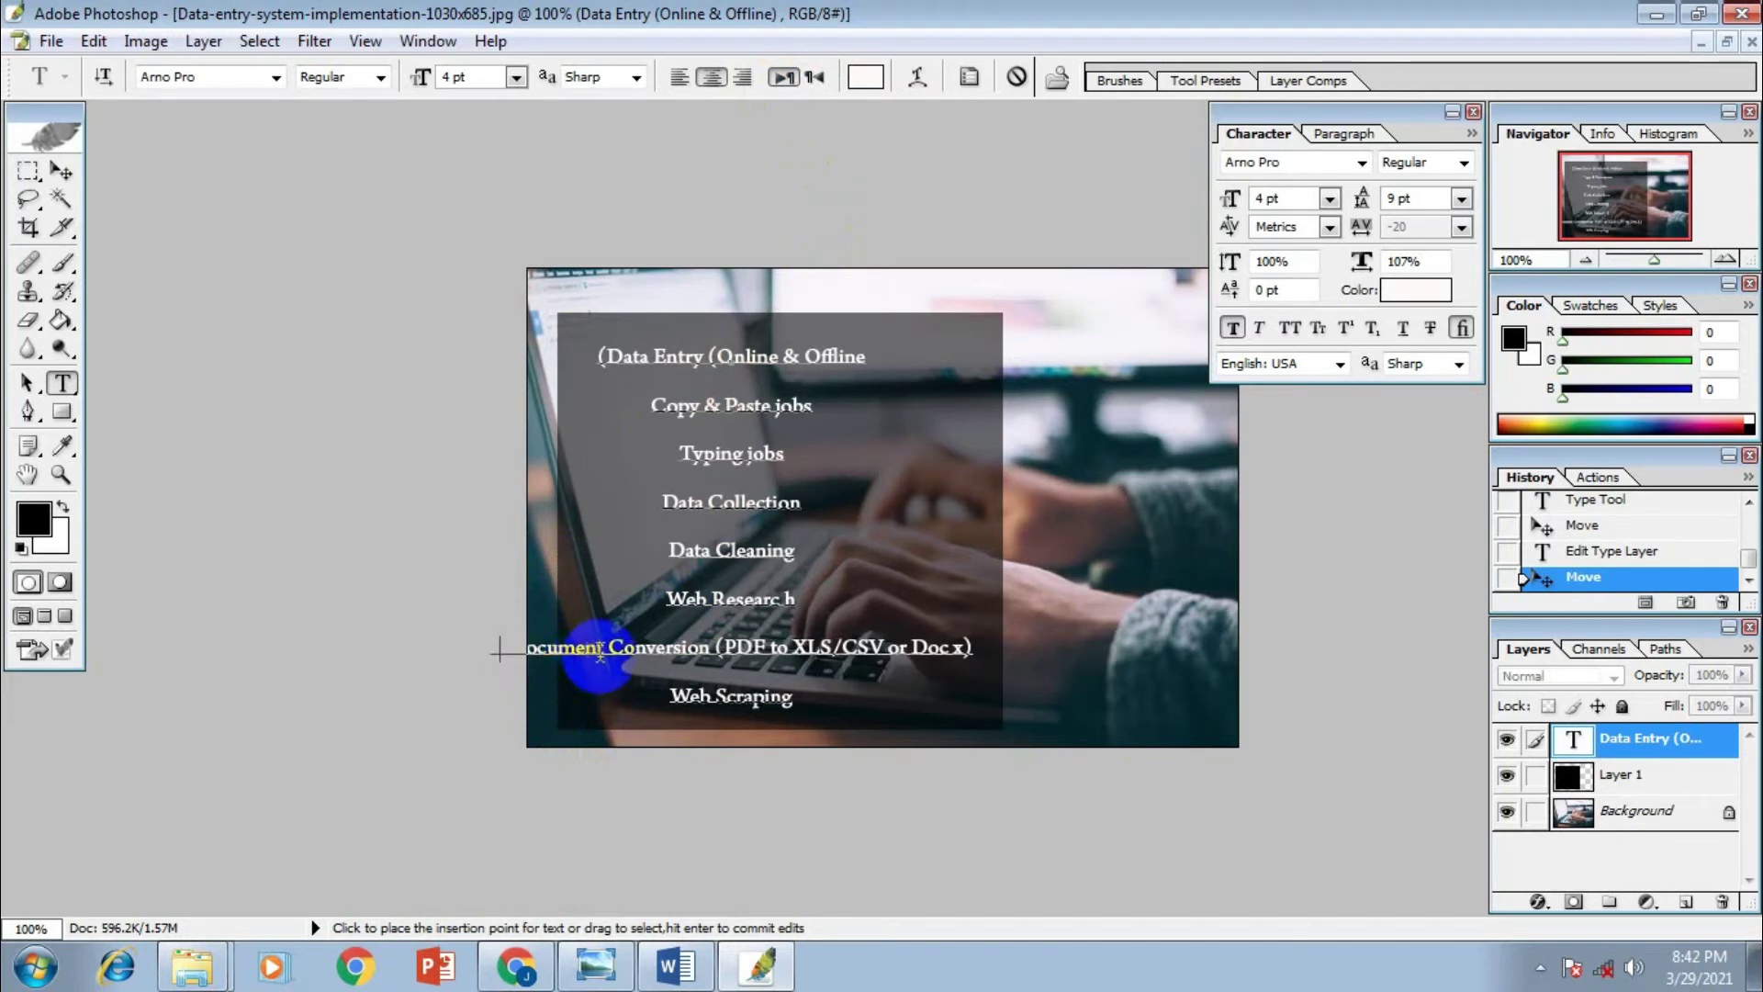
# Set the whole service list to left-to-right direction and left alignment
pyautogui.click(734, 635)
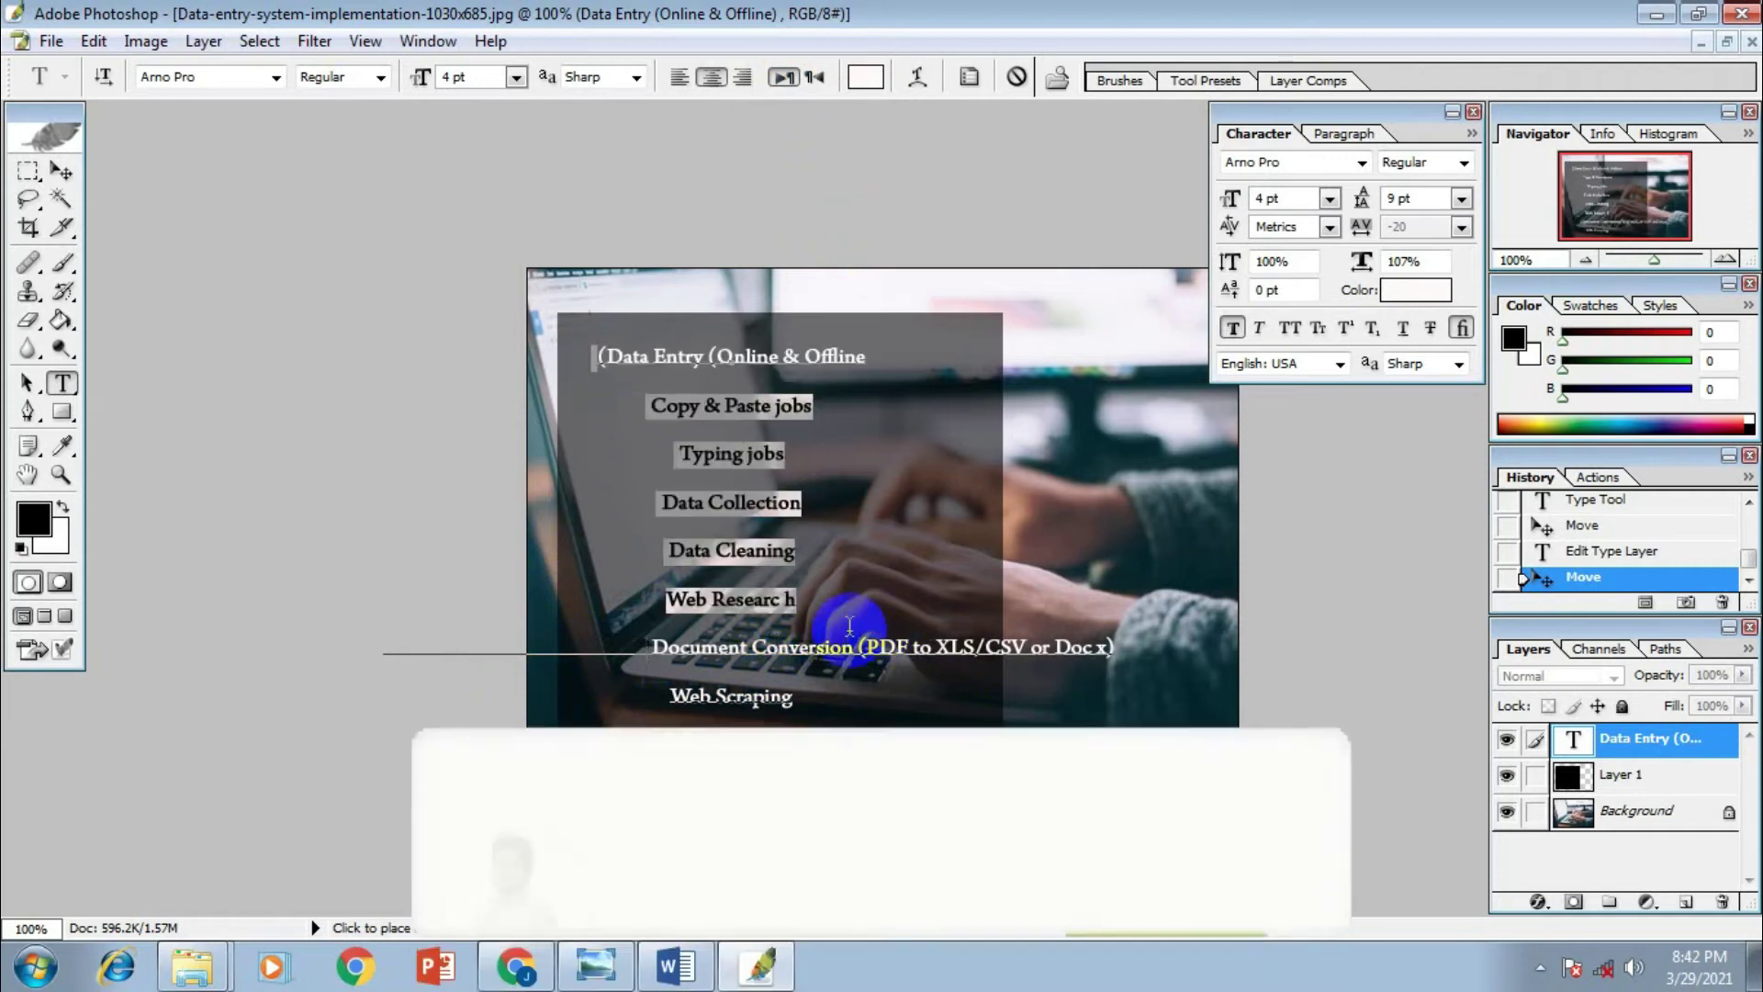
pyautogui.hotkey('ctrl', 'a')
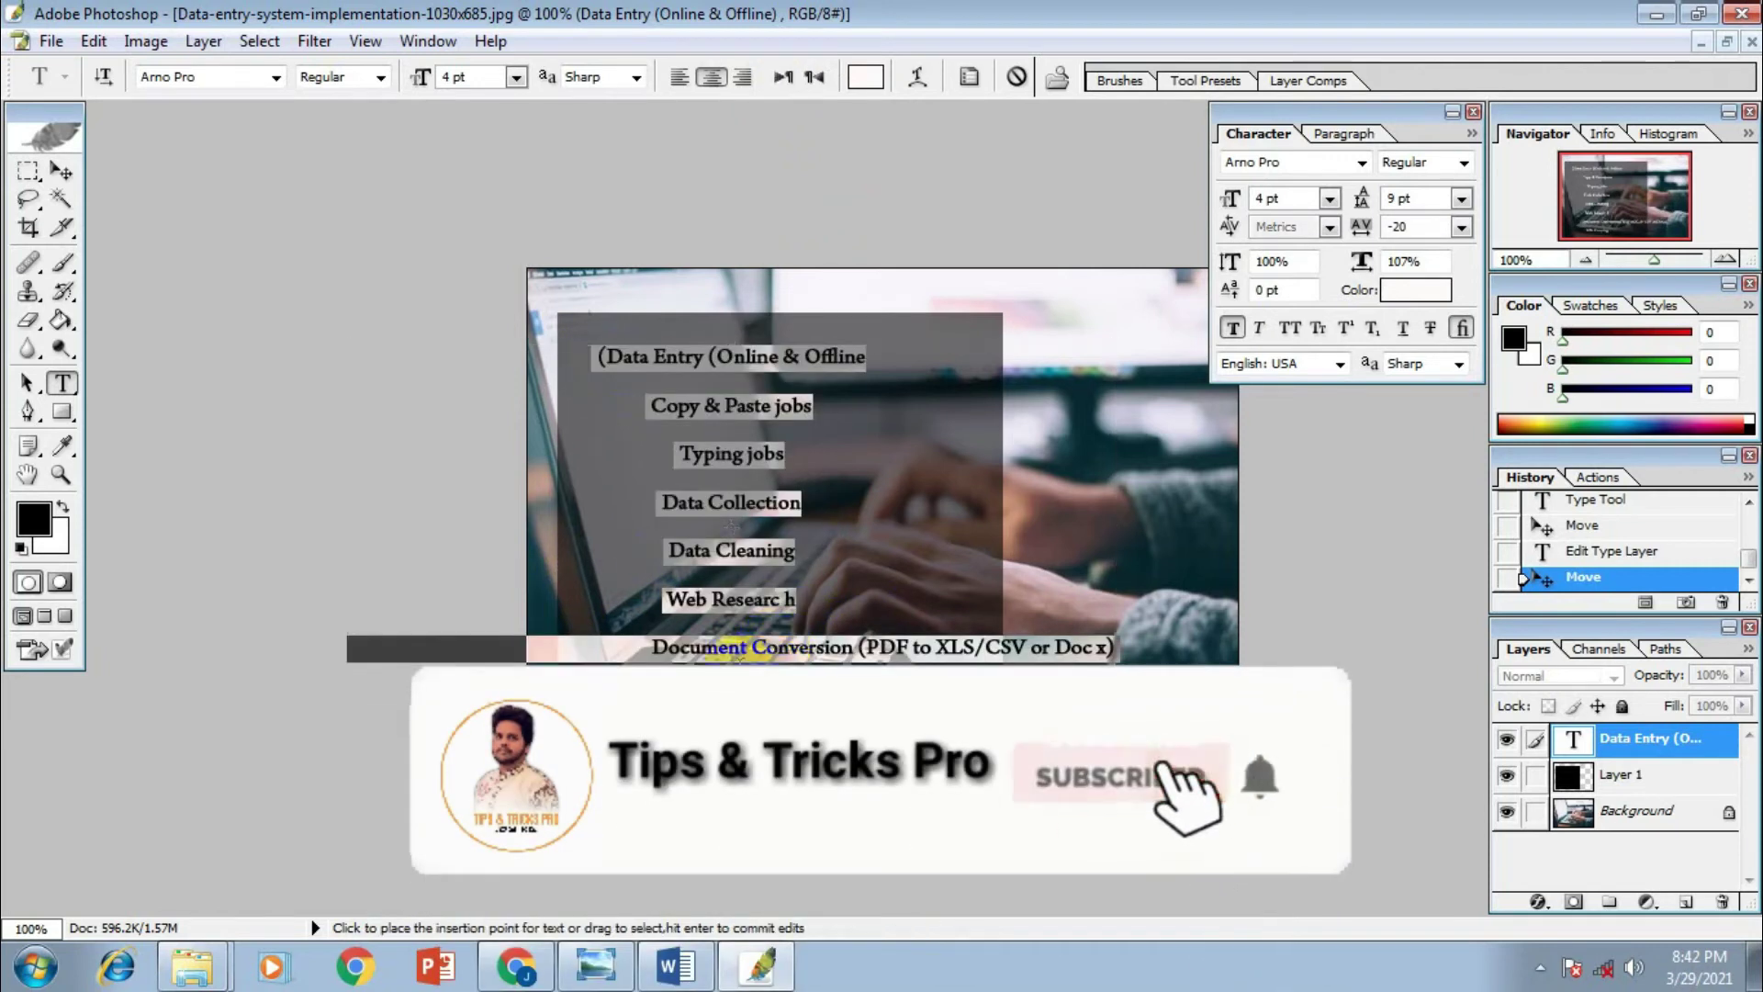
pyautogui.click(679, 77)
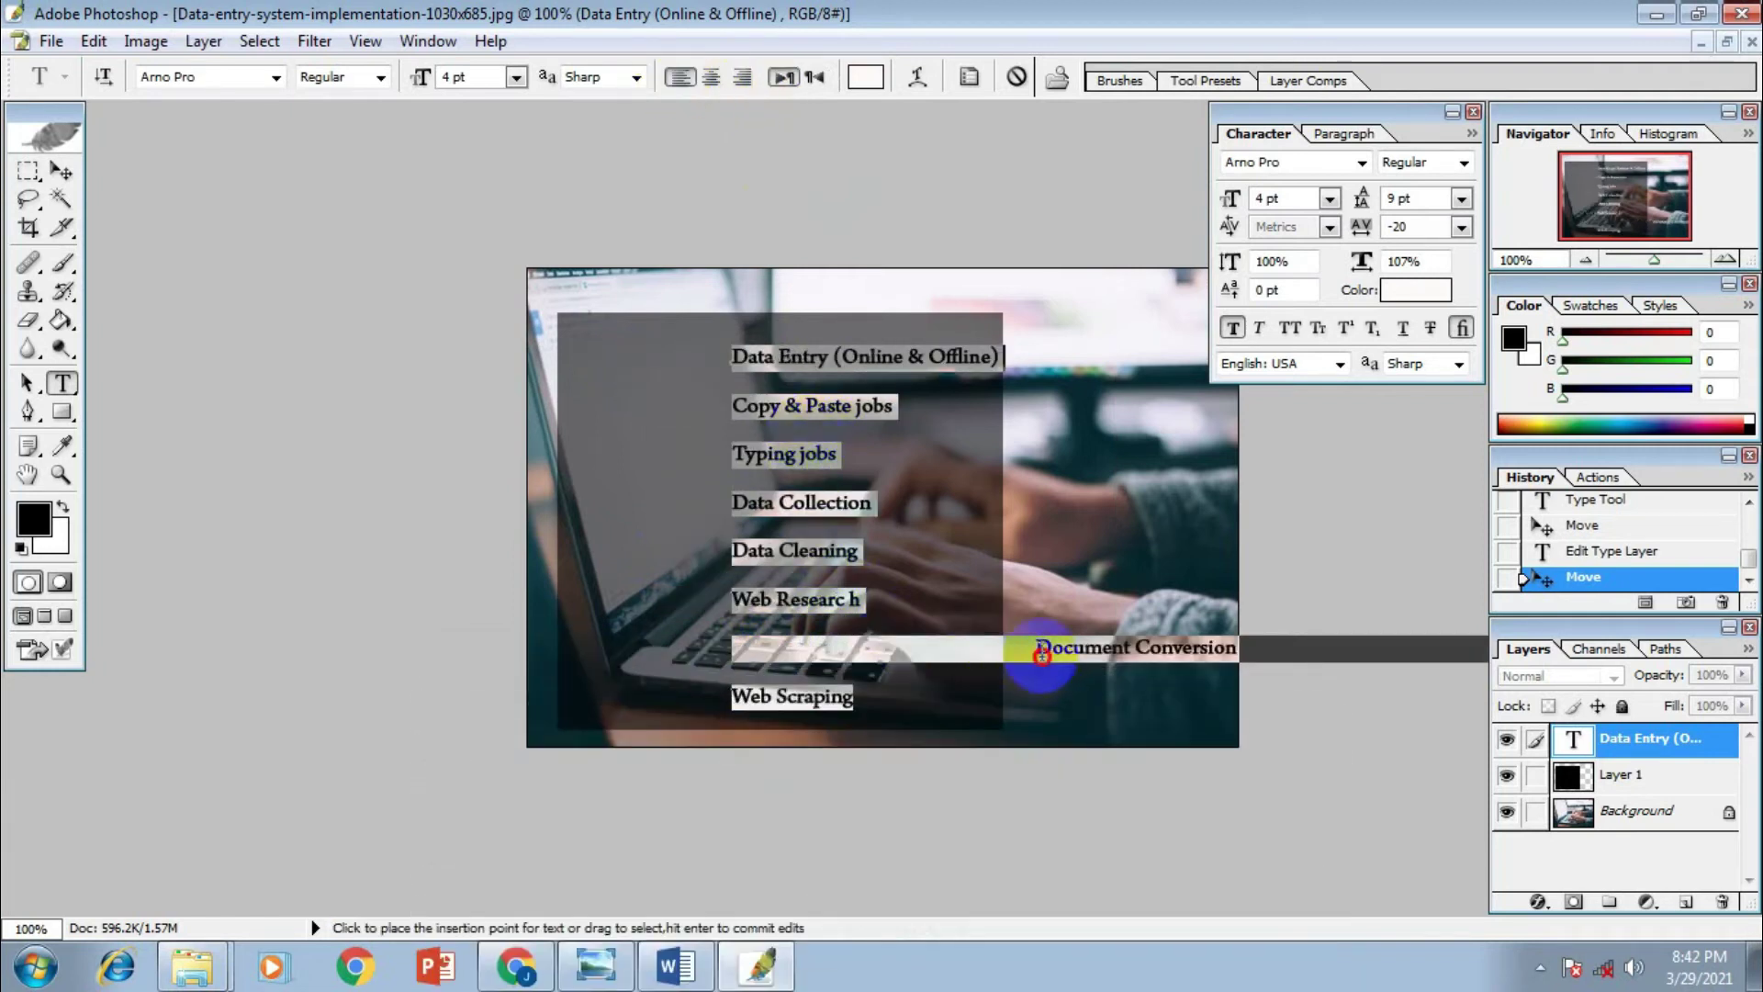
# Delete the extra spaces before the Document Conversion line so it lines up with the other services
pyautogui.click(1039, 646)
pyautogui.press('BackSpace')
pyautogui.press('BackSpace')
pyautogui.press('BackSpace')
pyautogui.press('BackSpace')
pyautogui.press('BackSpace')
pyautogui.press('BackSpace')
pyautogui.press('BackSpace')
pyautogui.press('BackSpace')
pyautogui.press('BackSpace')
pyautogui.press('BackSpace')
pyautogui.press('BackSpace')
pyautogui.press('BackSpace')
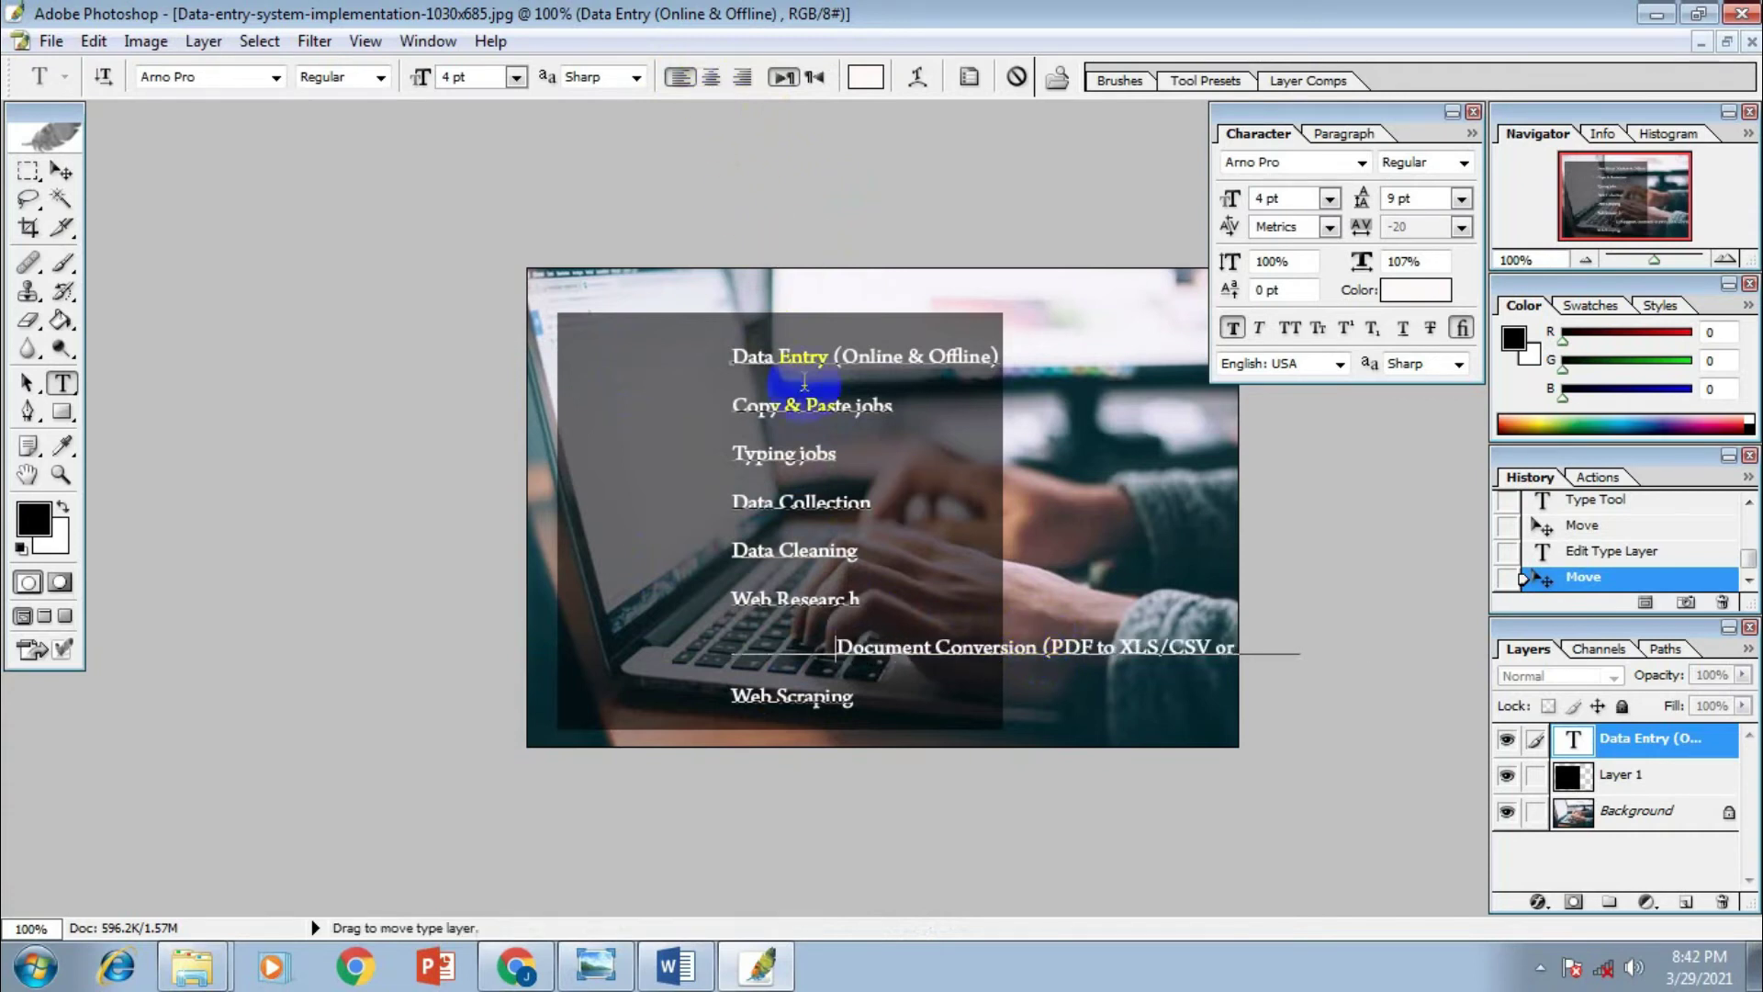
pyautogui.press('BackSpace')
pyautogui.press('BackSpace')
pyautogui.press('BackSpace')
pyautogui.press('BackSpace')
pyautogui.press('BackSpace')
pyautogui.press('BackSpace')
pyautogui.press('BackSpace')
pyautogui.press('BackSpace')
# Move the left-aligned service list to the left edge area of the dark panel
pyautogui.click(1343, 135)
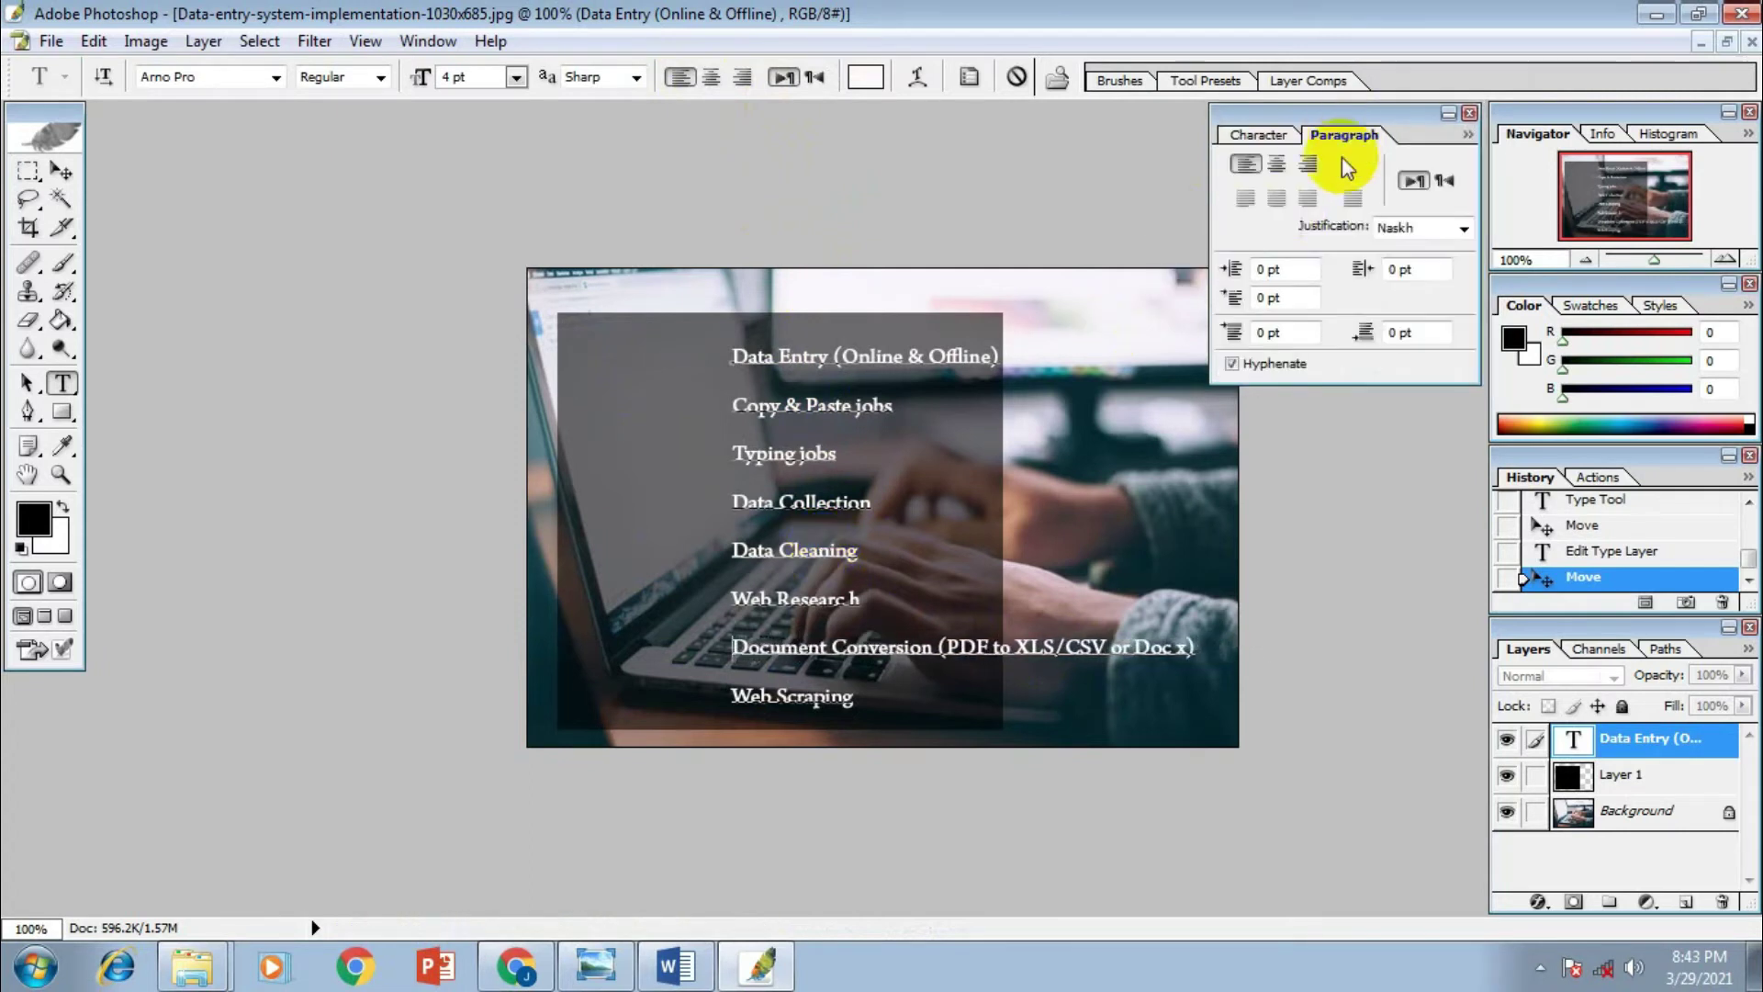
pyautogui.click(1258, 135)
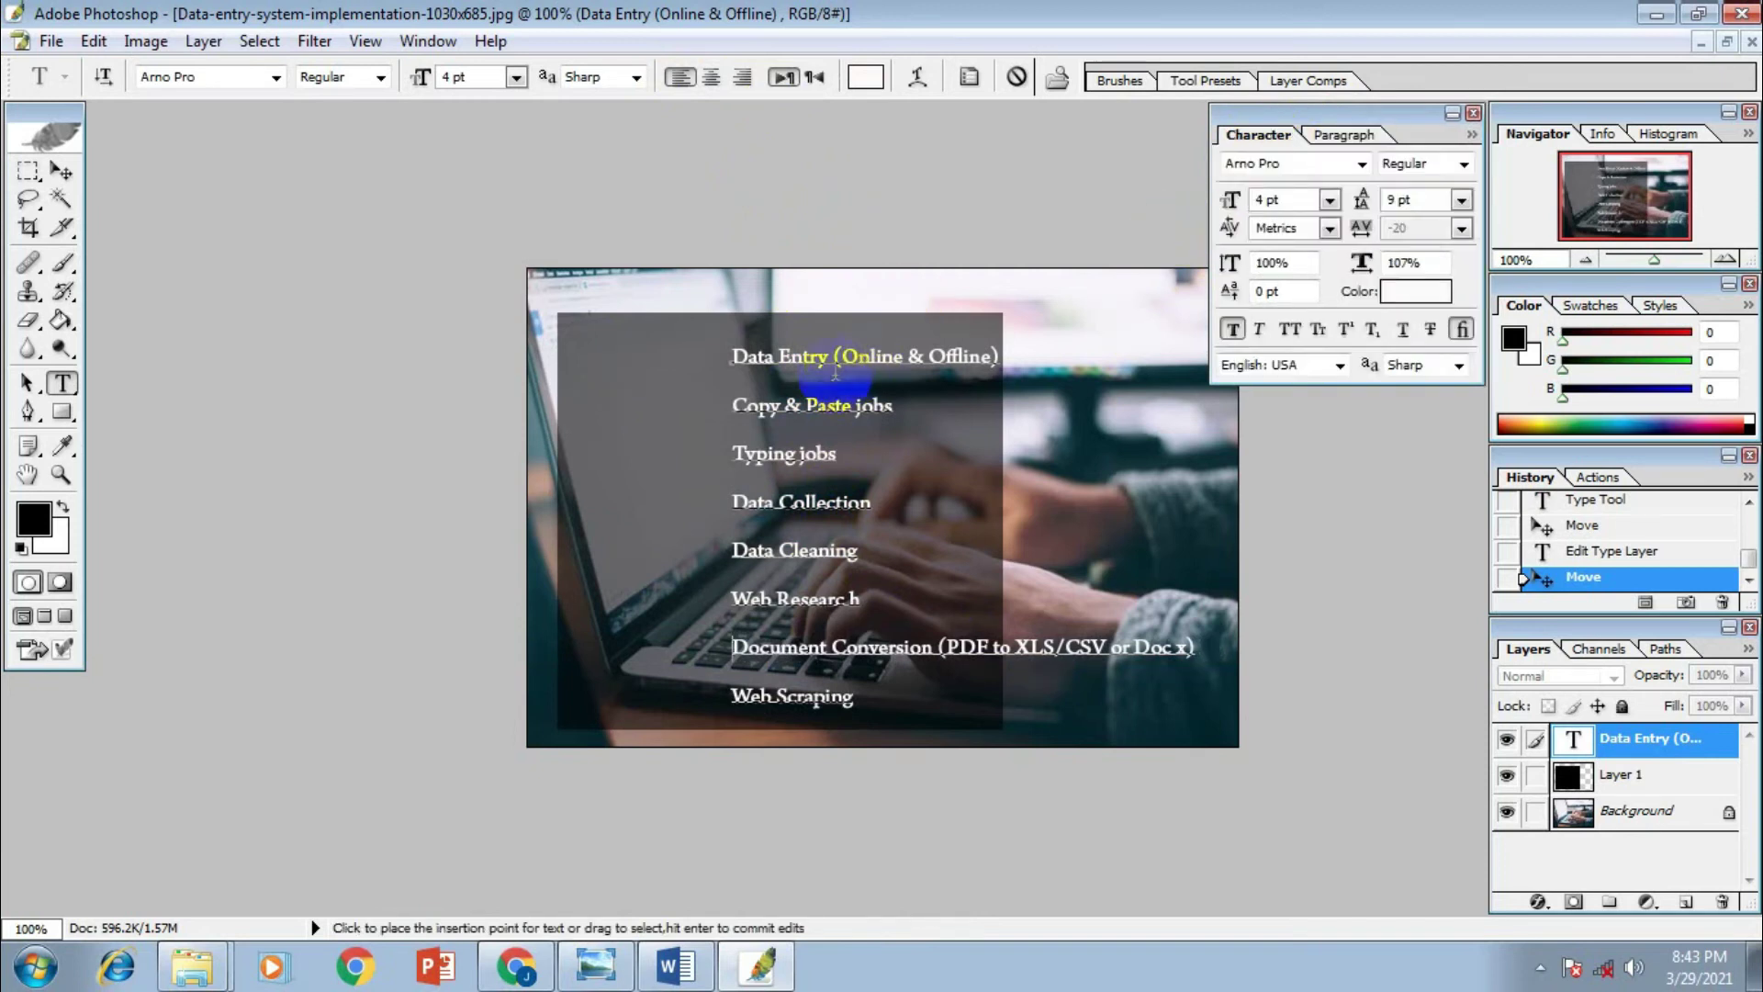
pyautogui.click(61, 170)
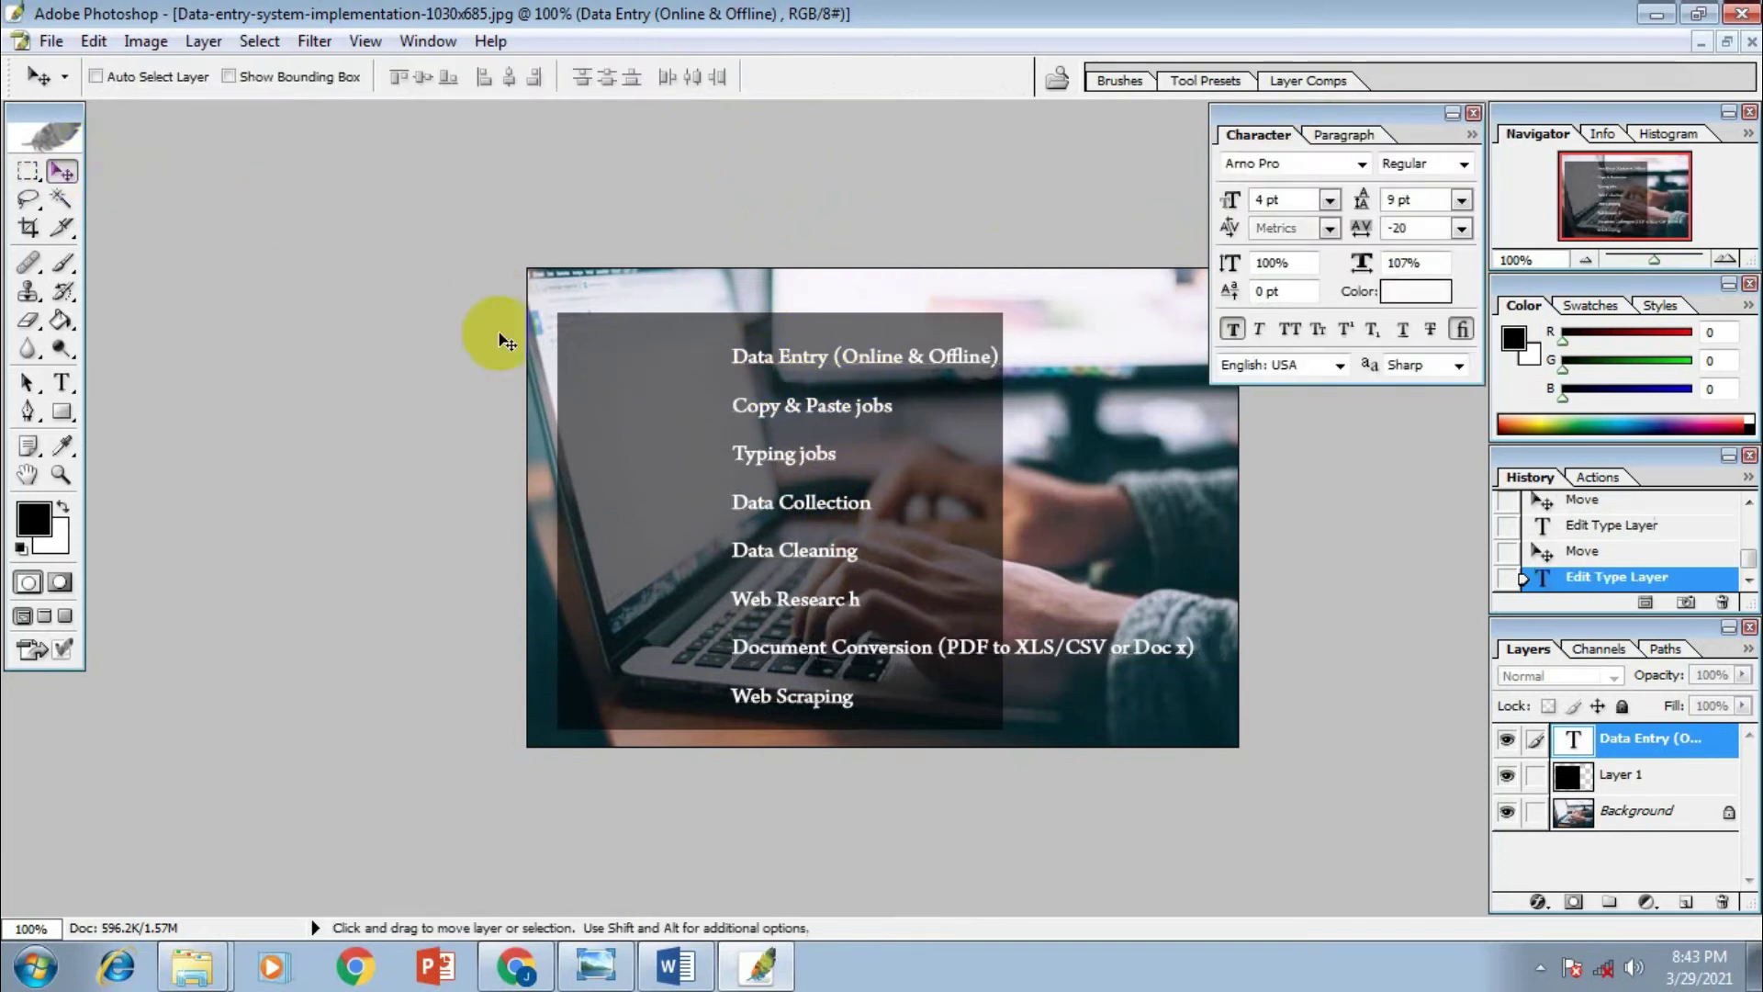
pyautogui.moveTo(638, 435); pyautogui.dragTo(622, 451)
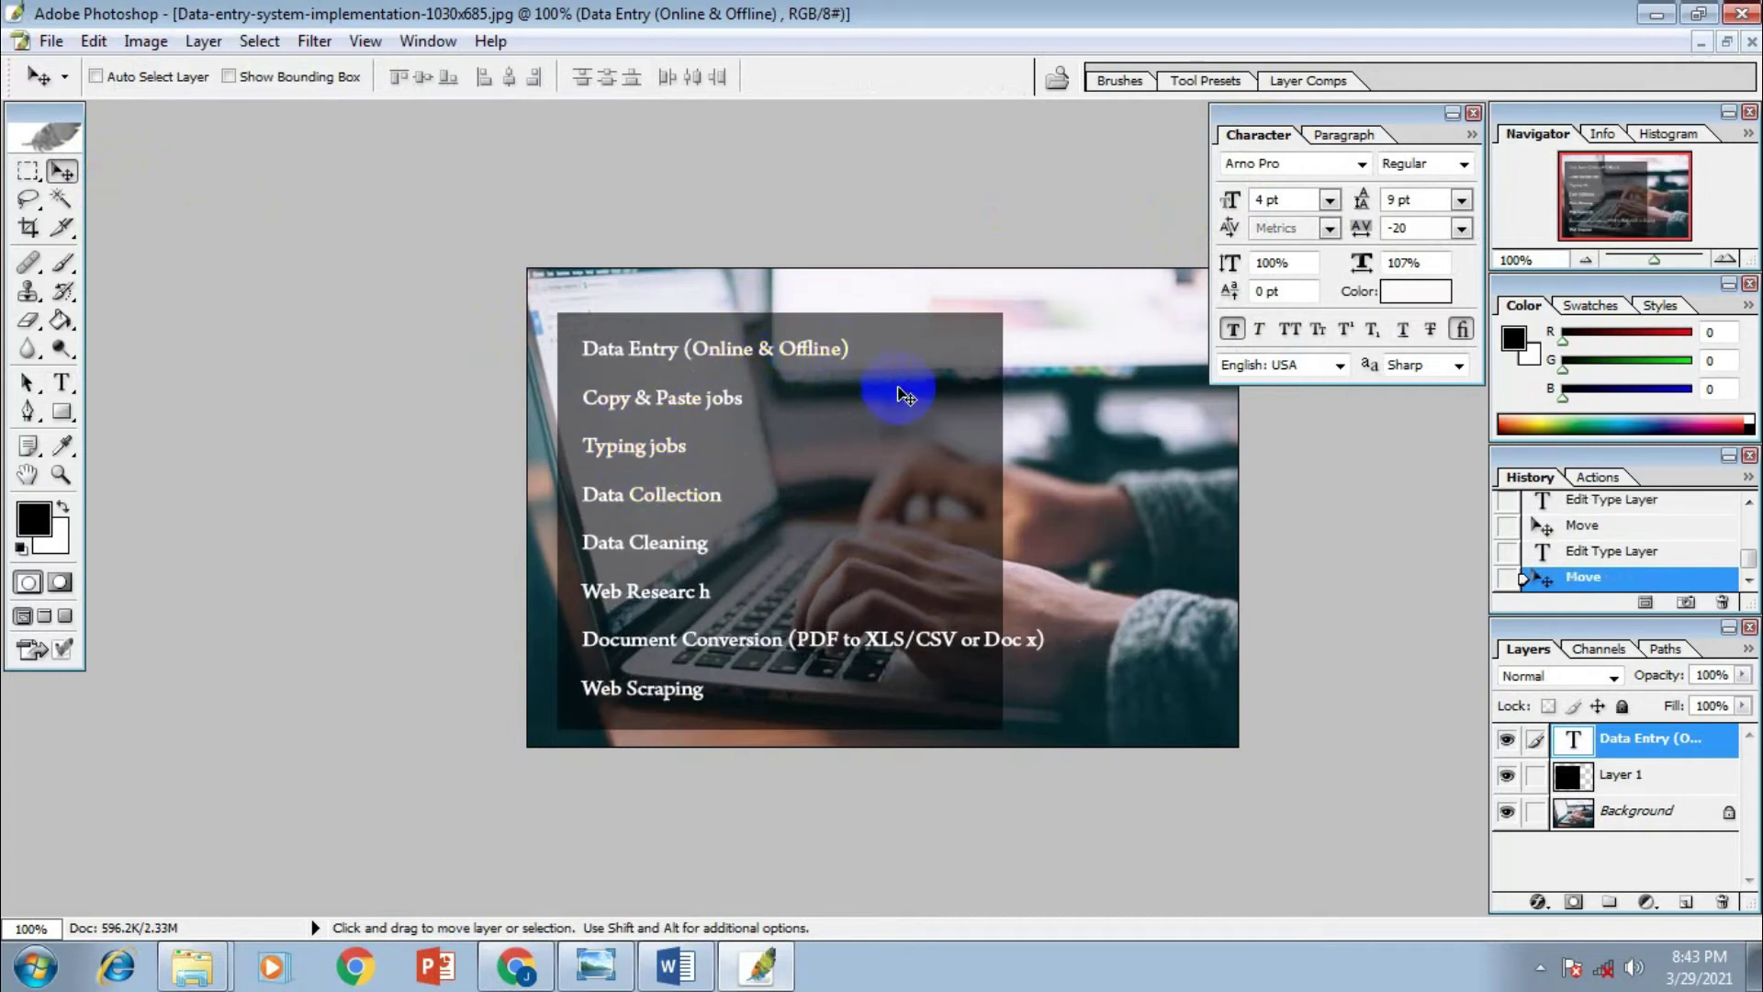
# Try to enlarge the dark panel layer to 117.7% width and 101.2% height to cover the longest service line
pyautogui.rightClick(877, 480)
pyautogui.click(928, 494)
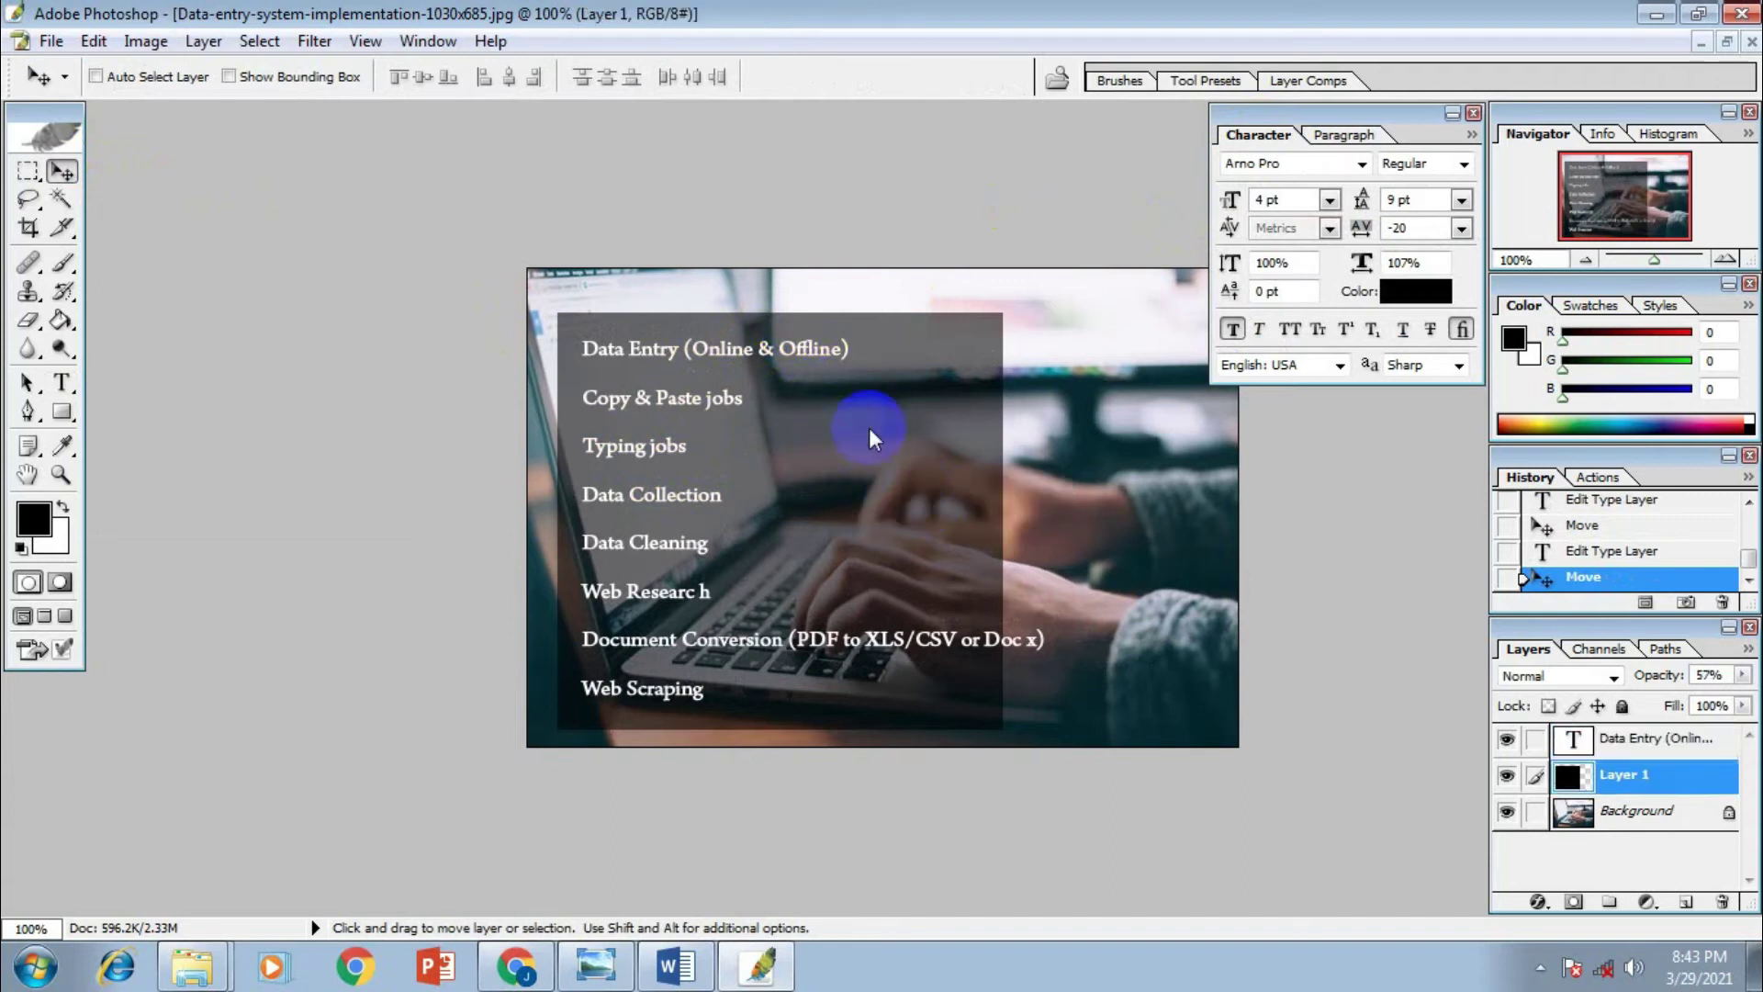
pyautogui.rightClick(868, 428)
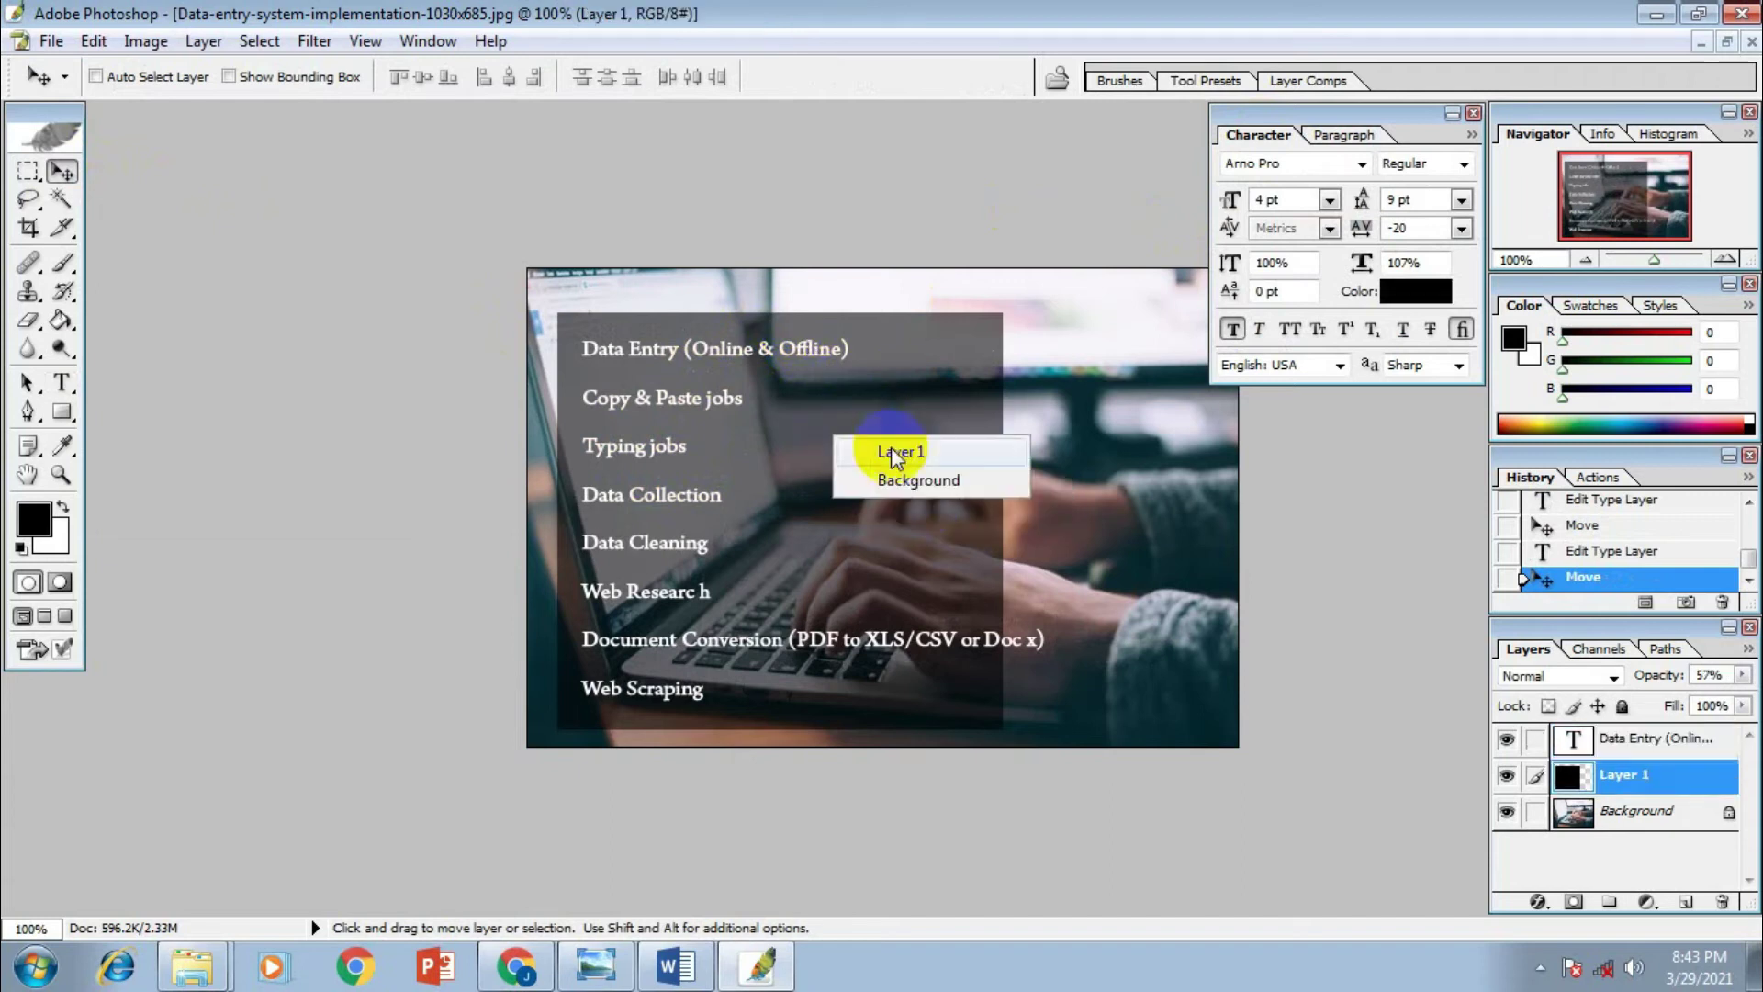
pyautogui.click(950, 454)
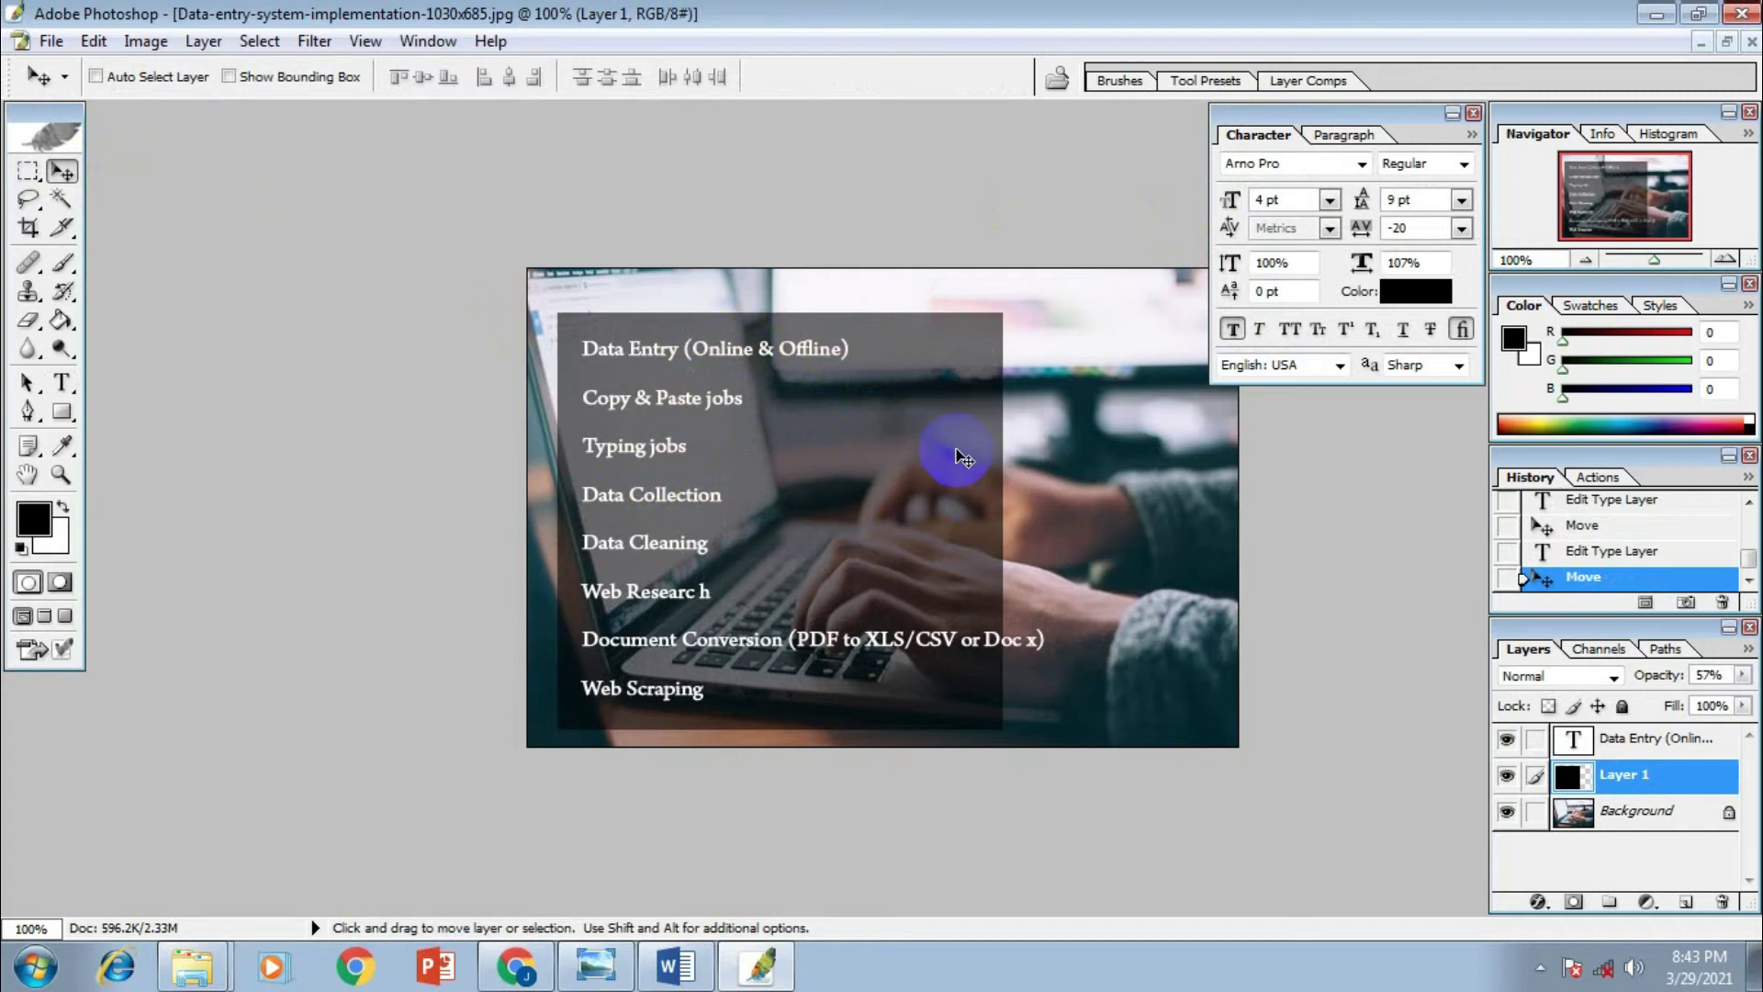
pyautogui.hotkey('ctrl', 't')
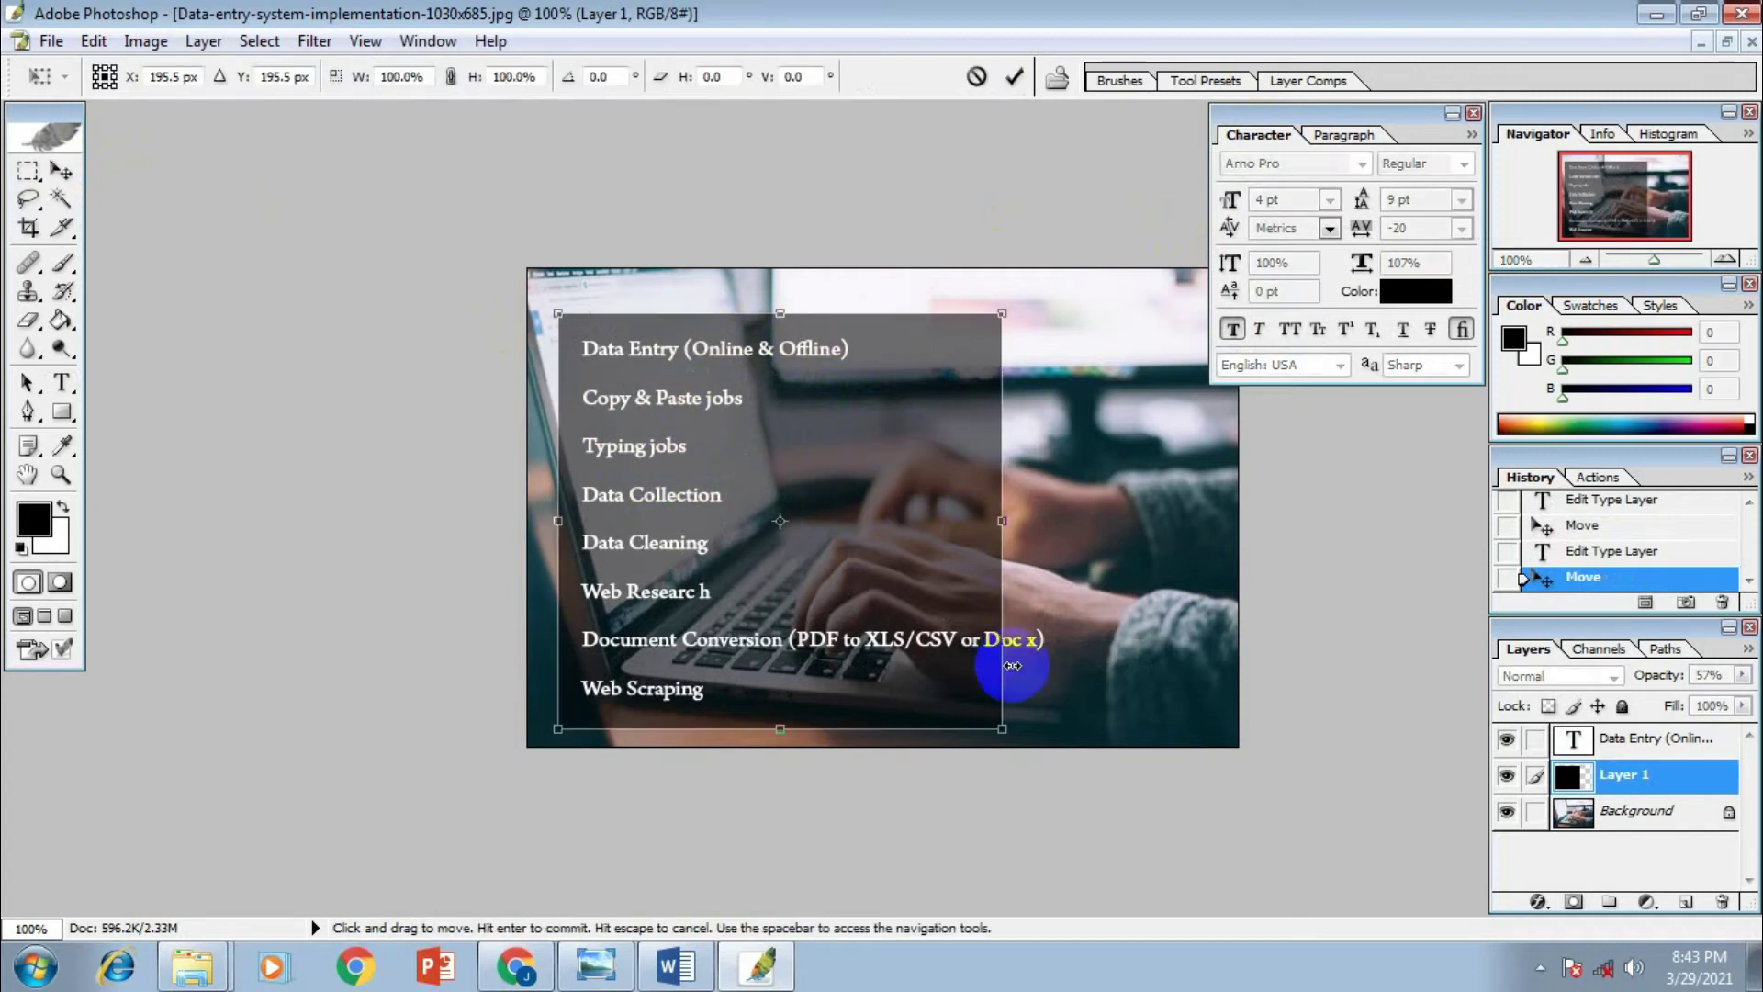
pyautogui.moveTo(1003, 731); pyautogui.dragTo(1081, 734)
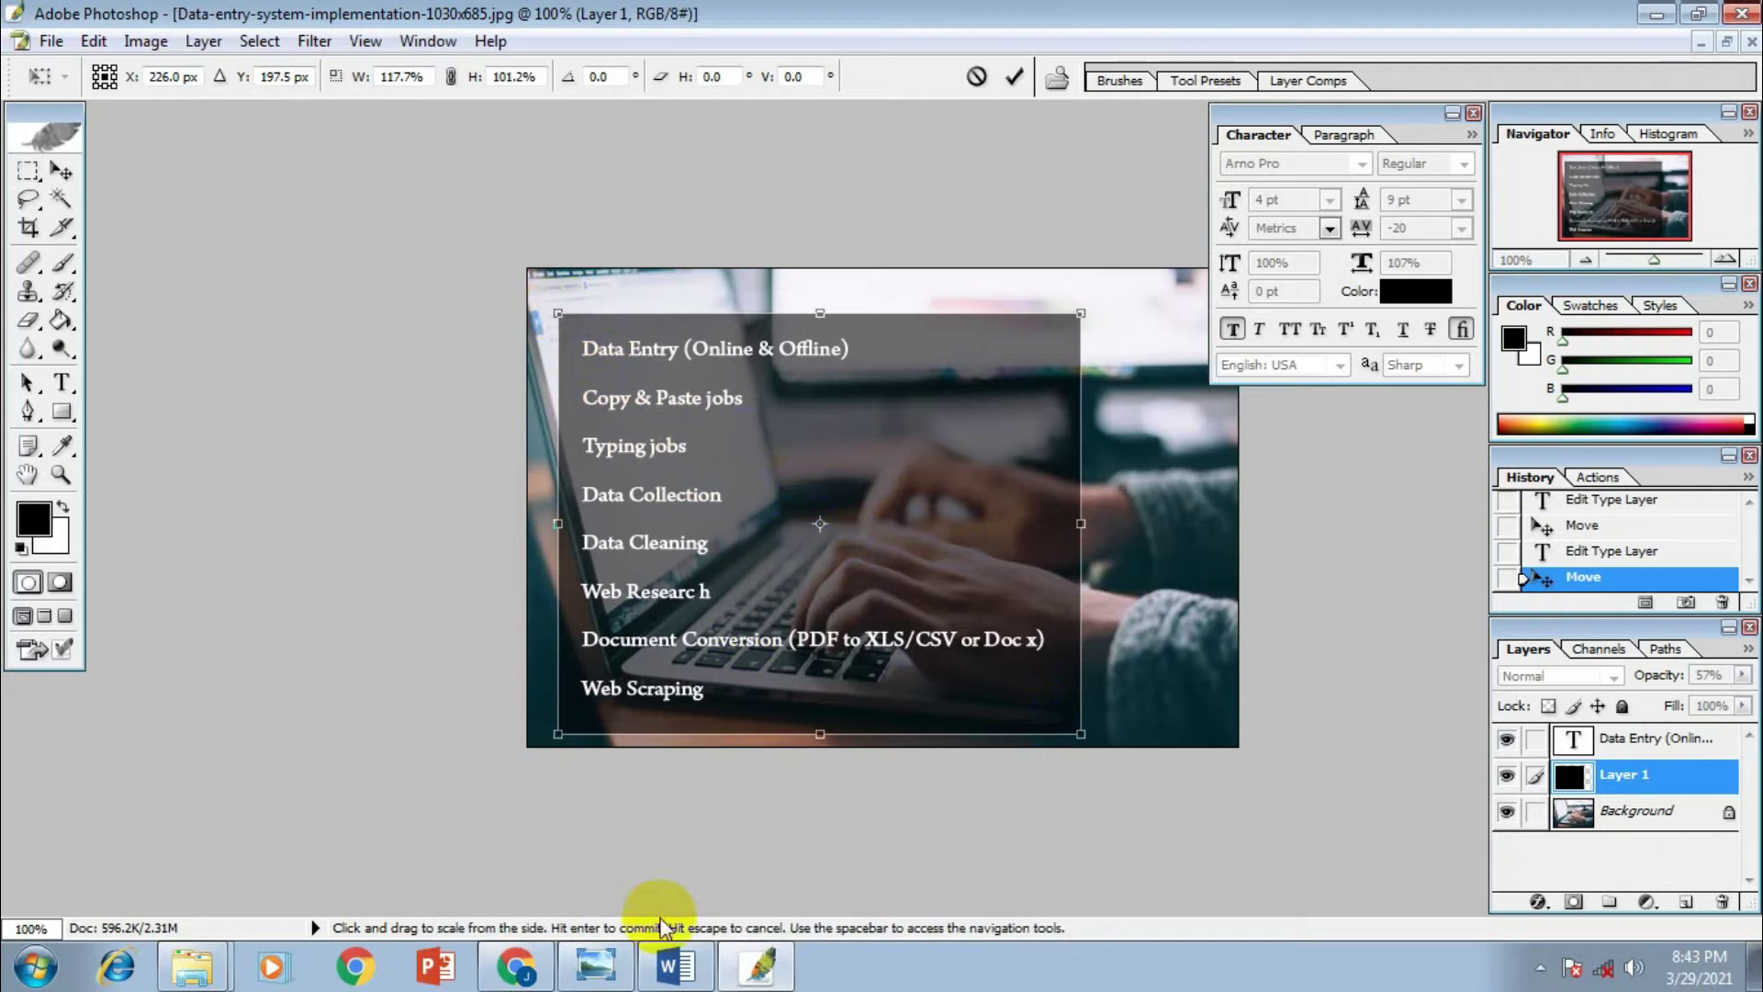
# Check the services list layout on the reference Fiverr gig image in Chrome, and discard the pending panel resize in Photoshop
pyautogui.click(528, 981)
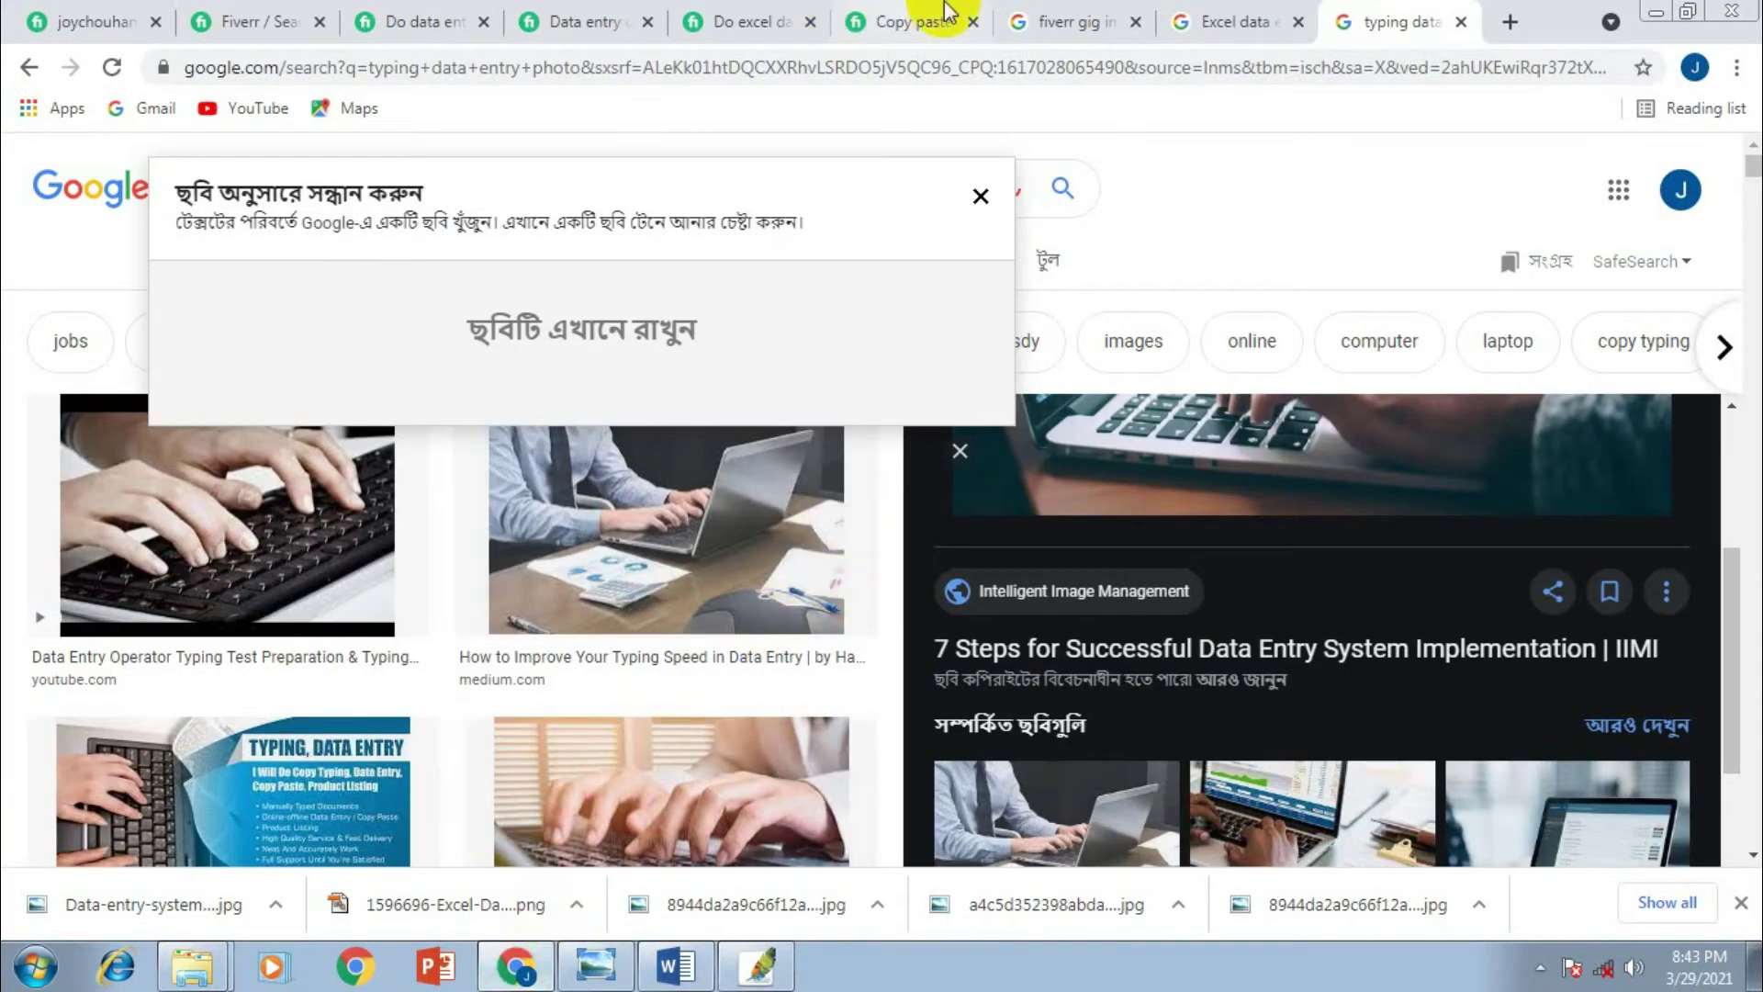
pyautogui.click(873, 27)
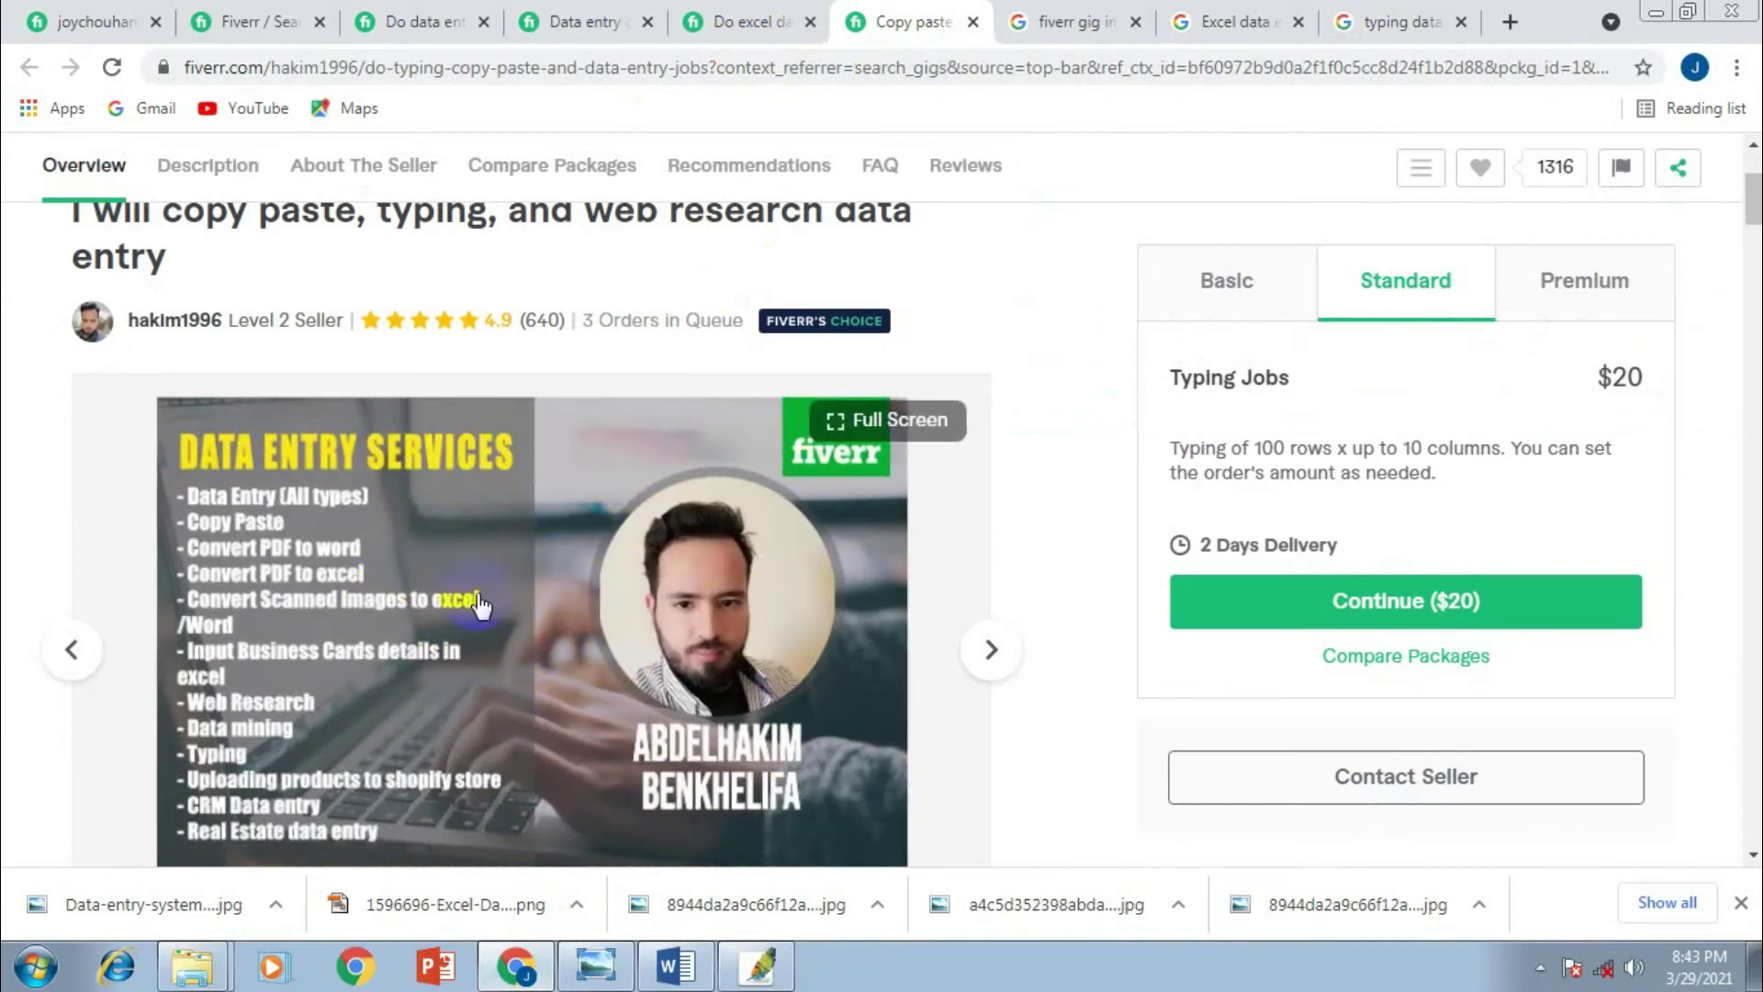
pyautogui.click(386, 705)
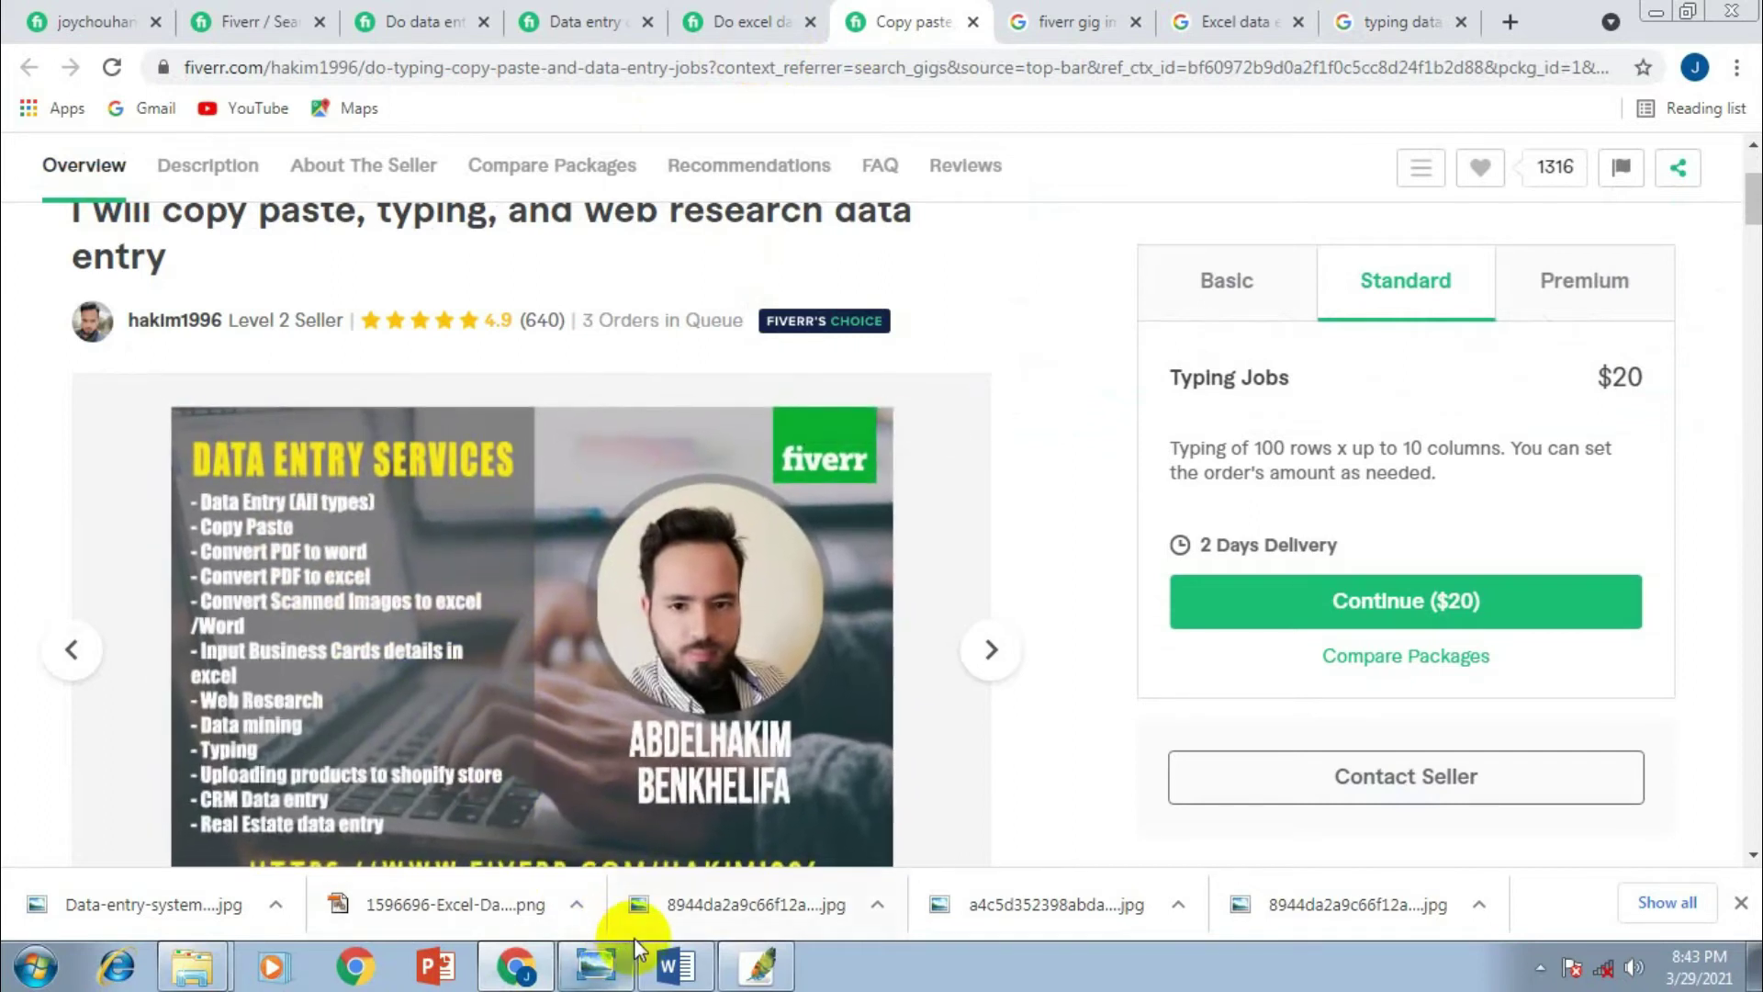
pyautogui.click(757, 964)
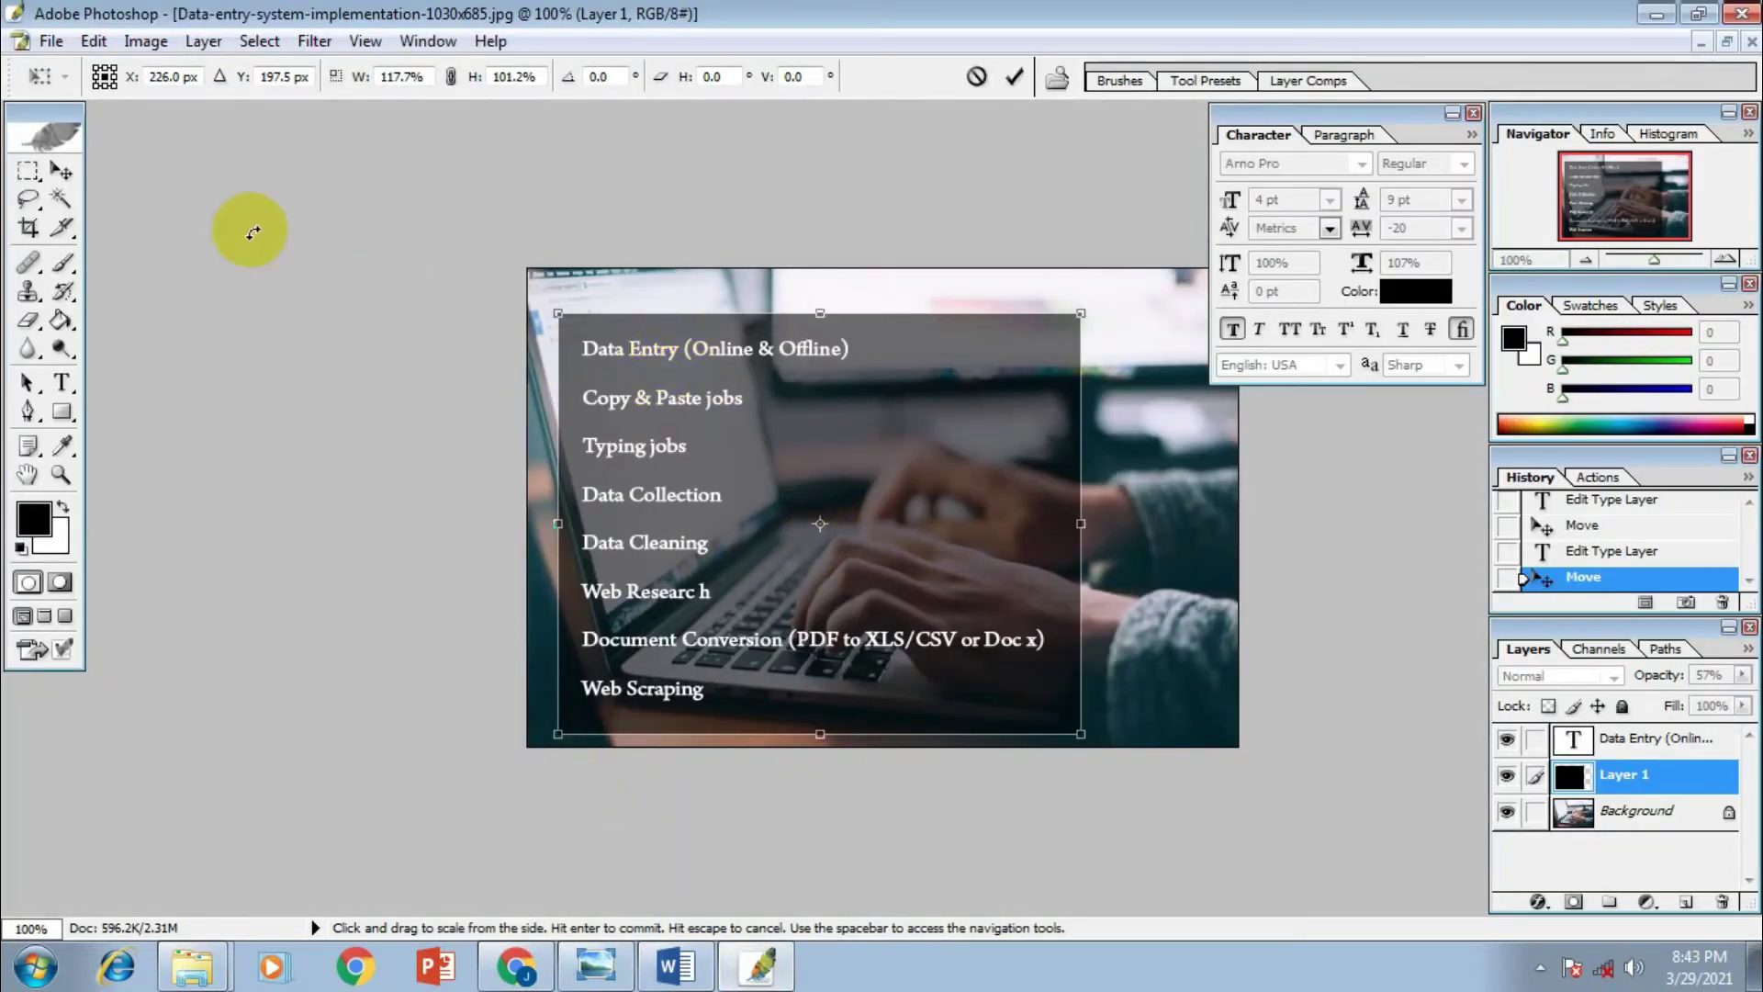
pyautogui.click(61, 170)
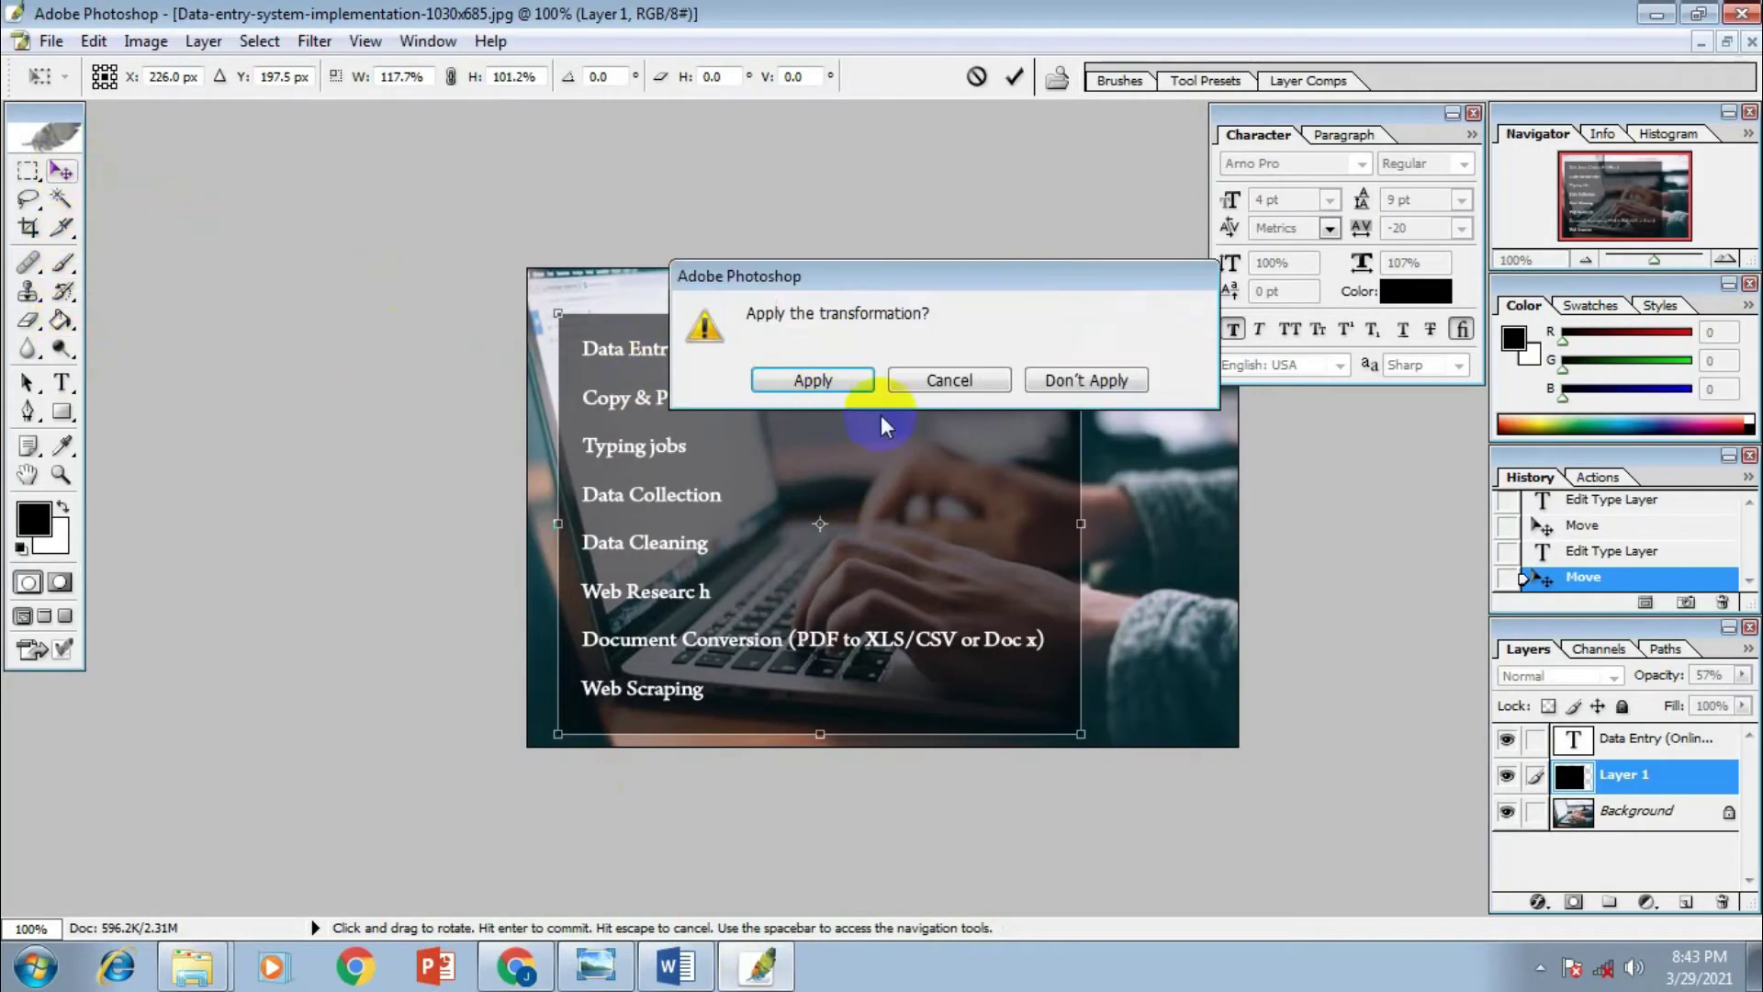
pyautogui.click(1054, 378)
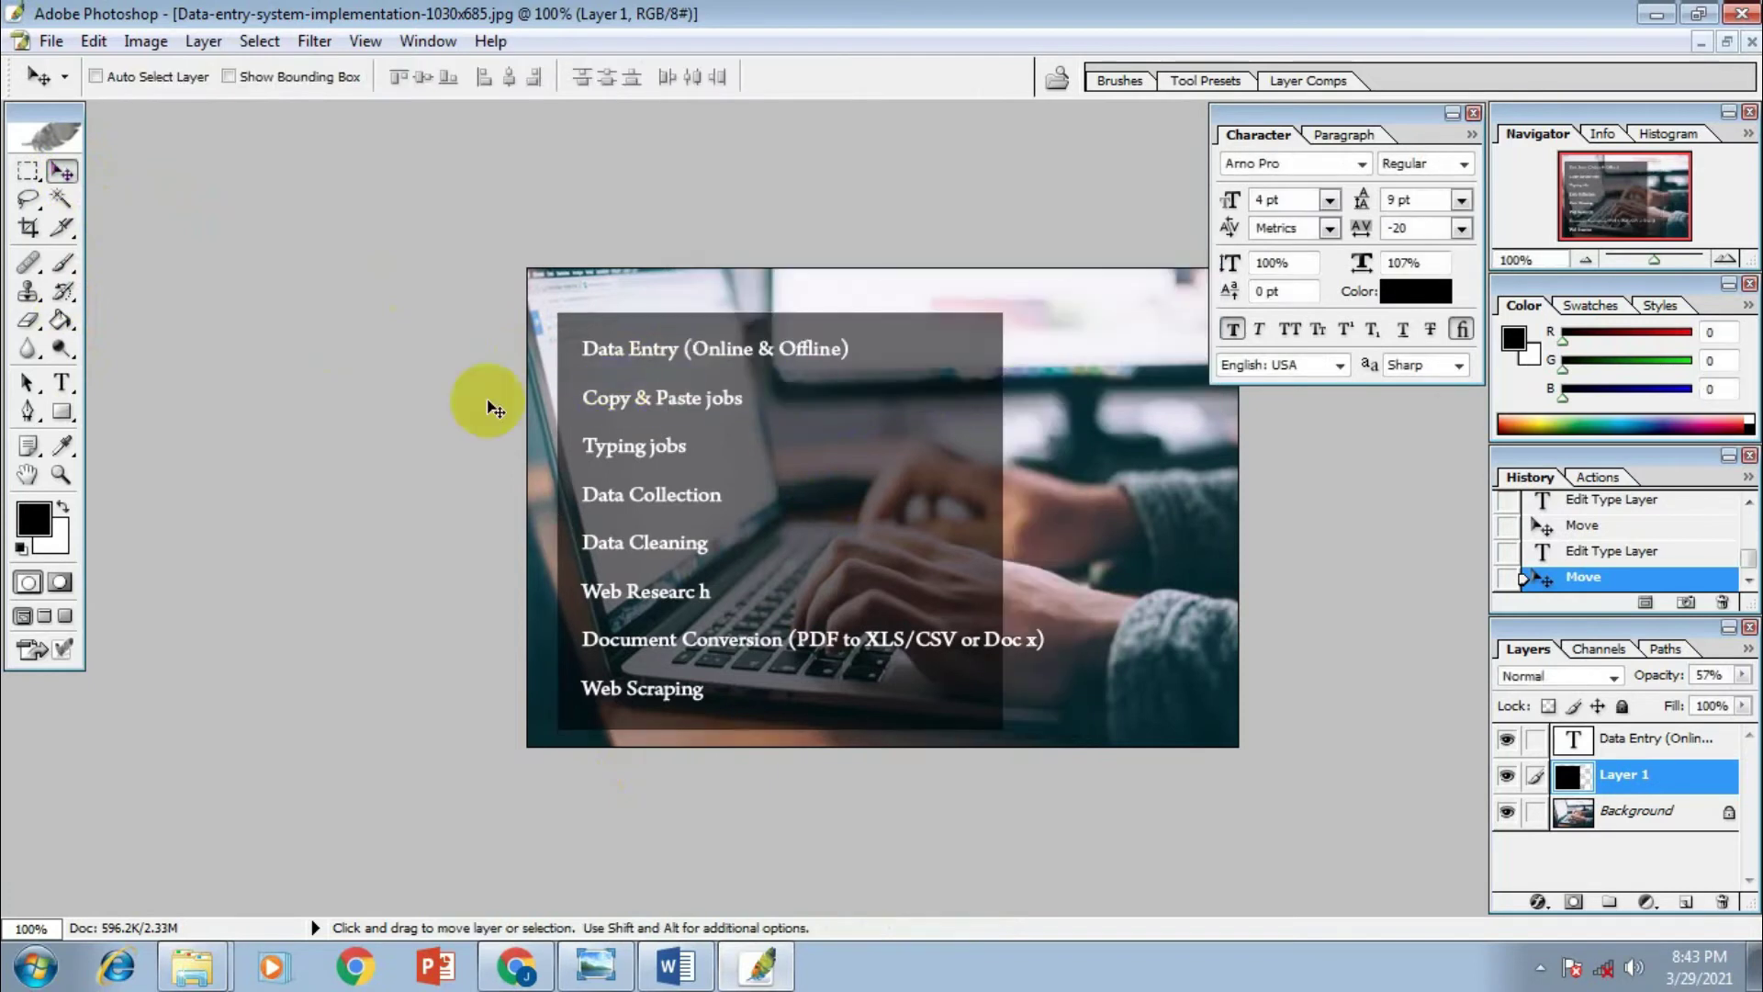
# Highlight the words Data Entry in the first service line and compare the list with the reference Fiverr gig image in Chrome
pyautogui.click(62, 381)
pyautogui.click(786, 360)
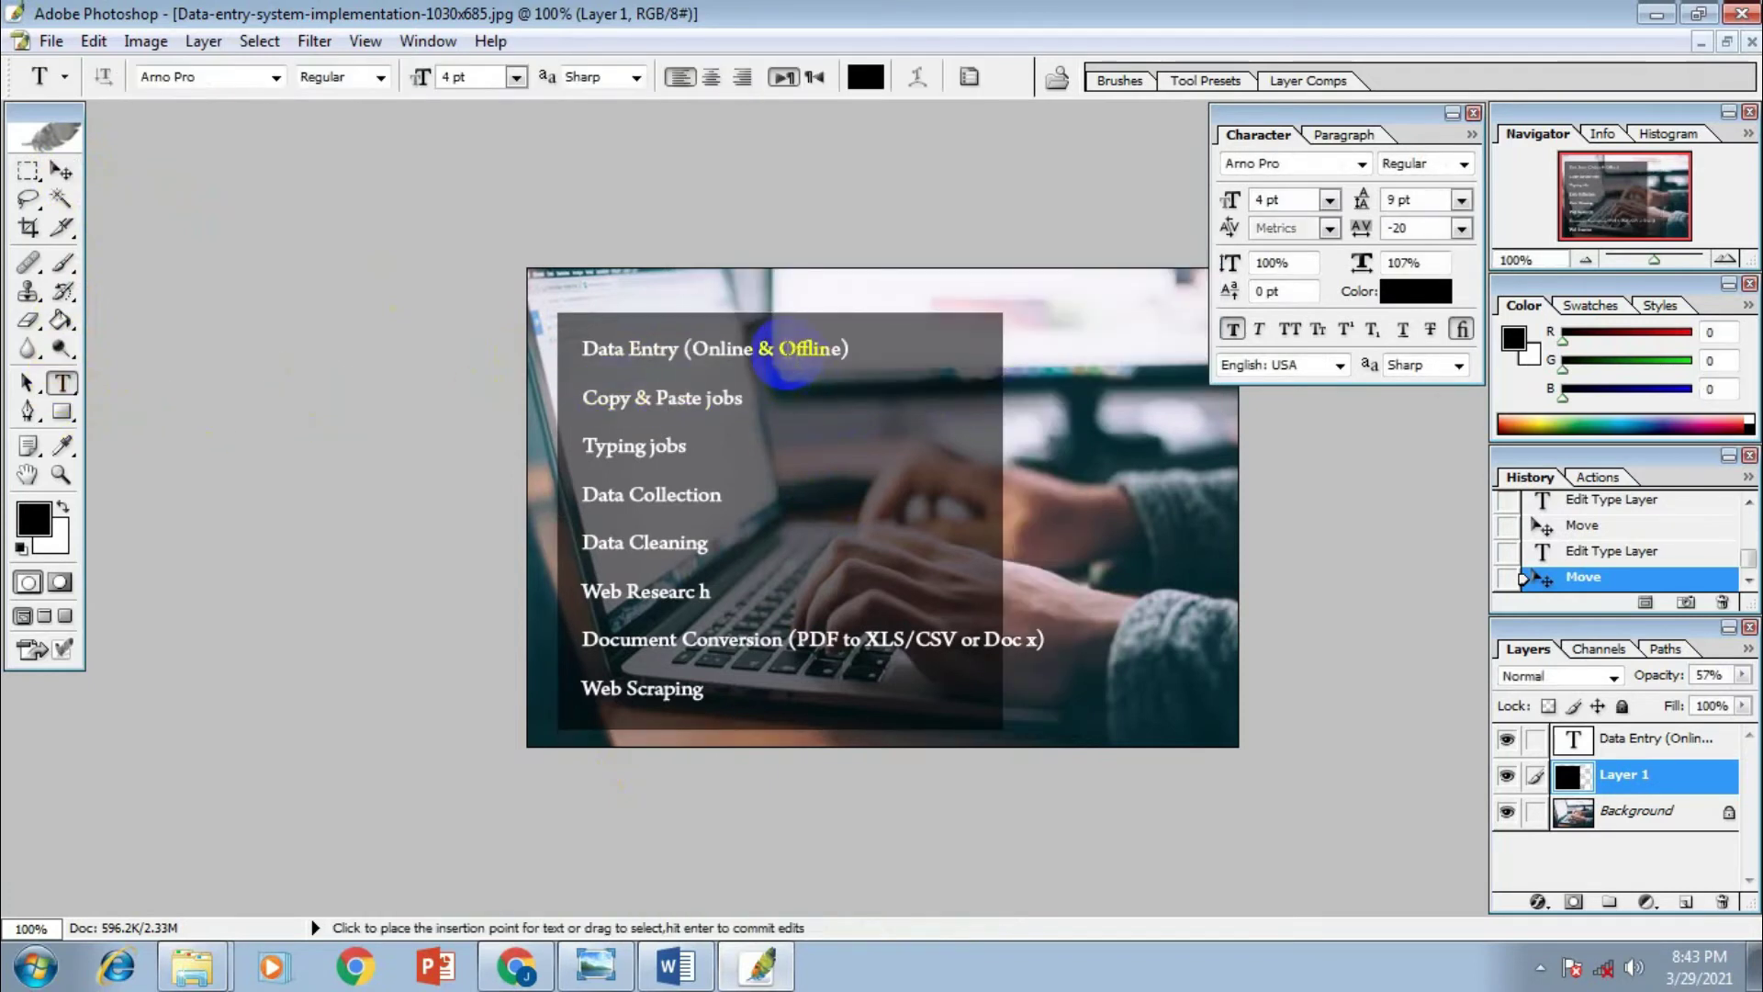
pyautogui.click(584, 349)
pyautogui.moveTo(583, 350); pyautogui.dragTo(677, 353)
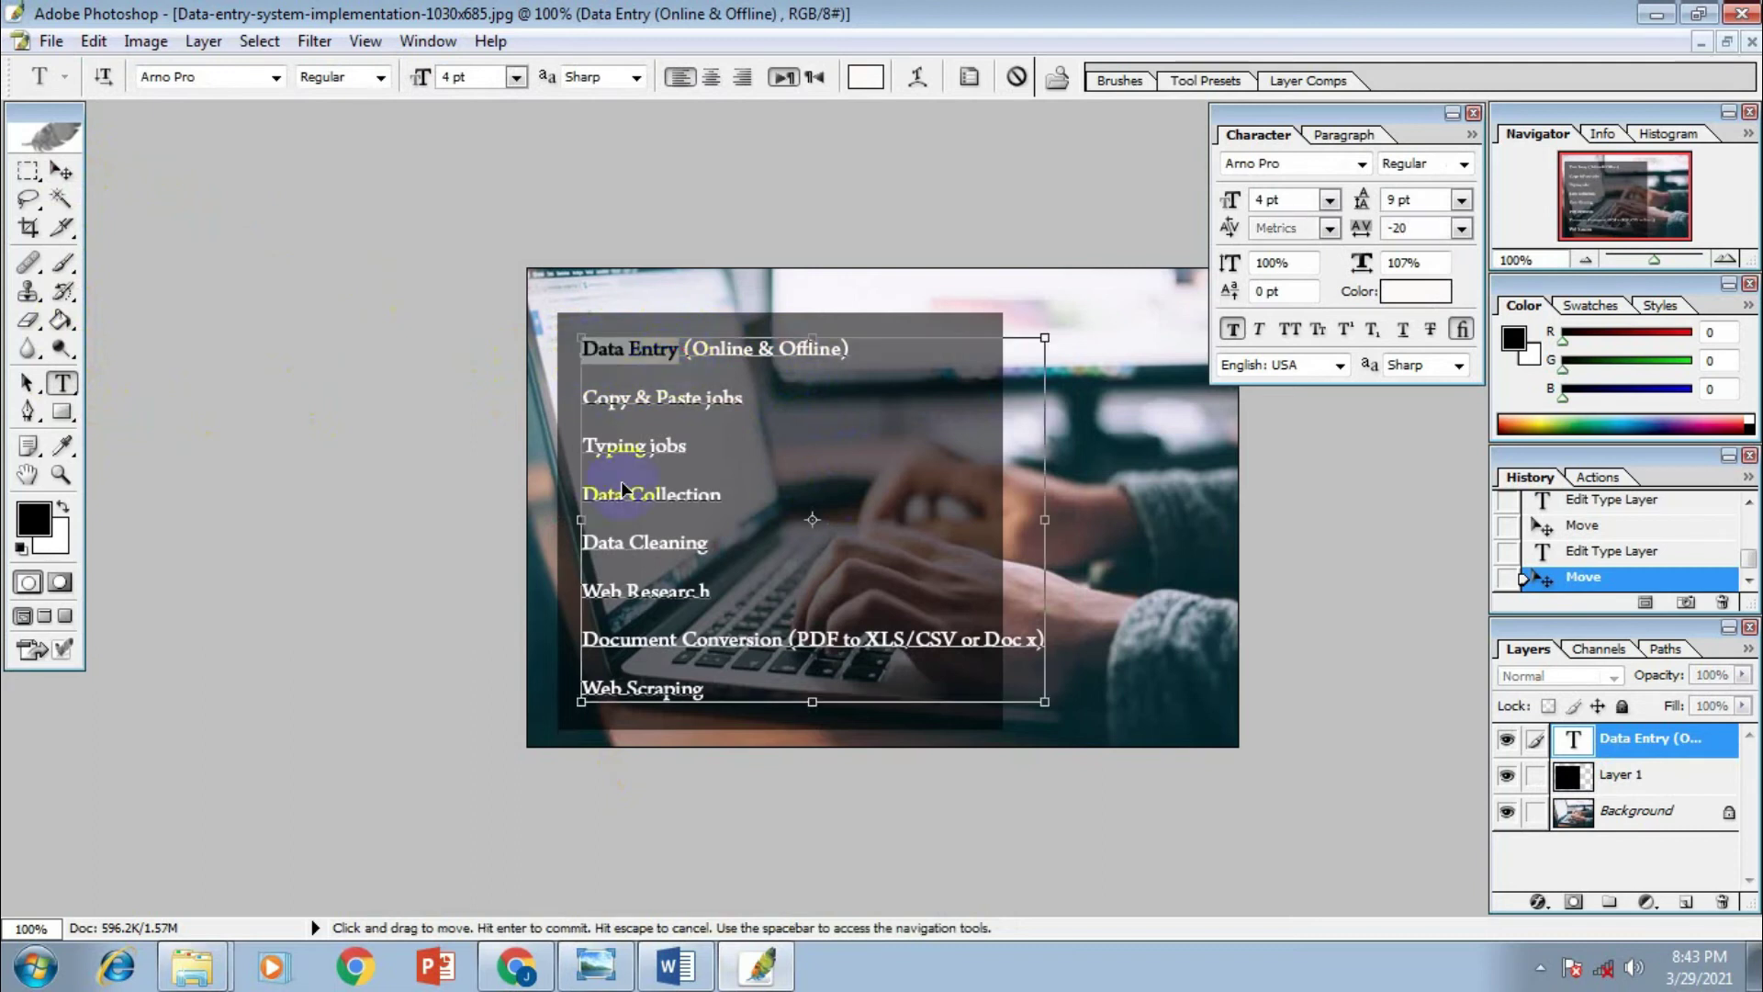
pyautogui.click(519, 964)
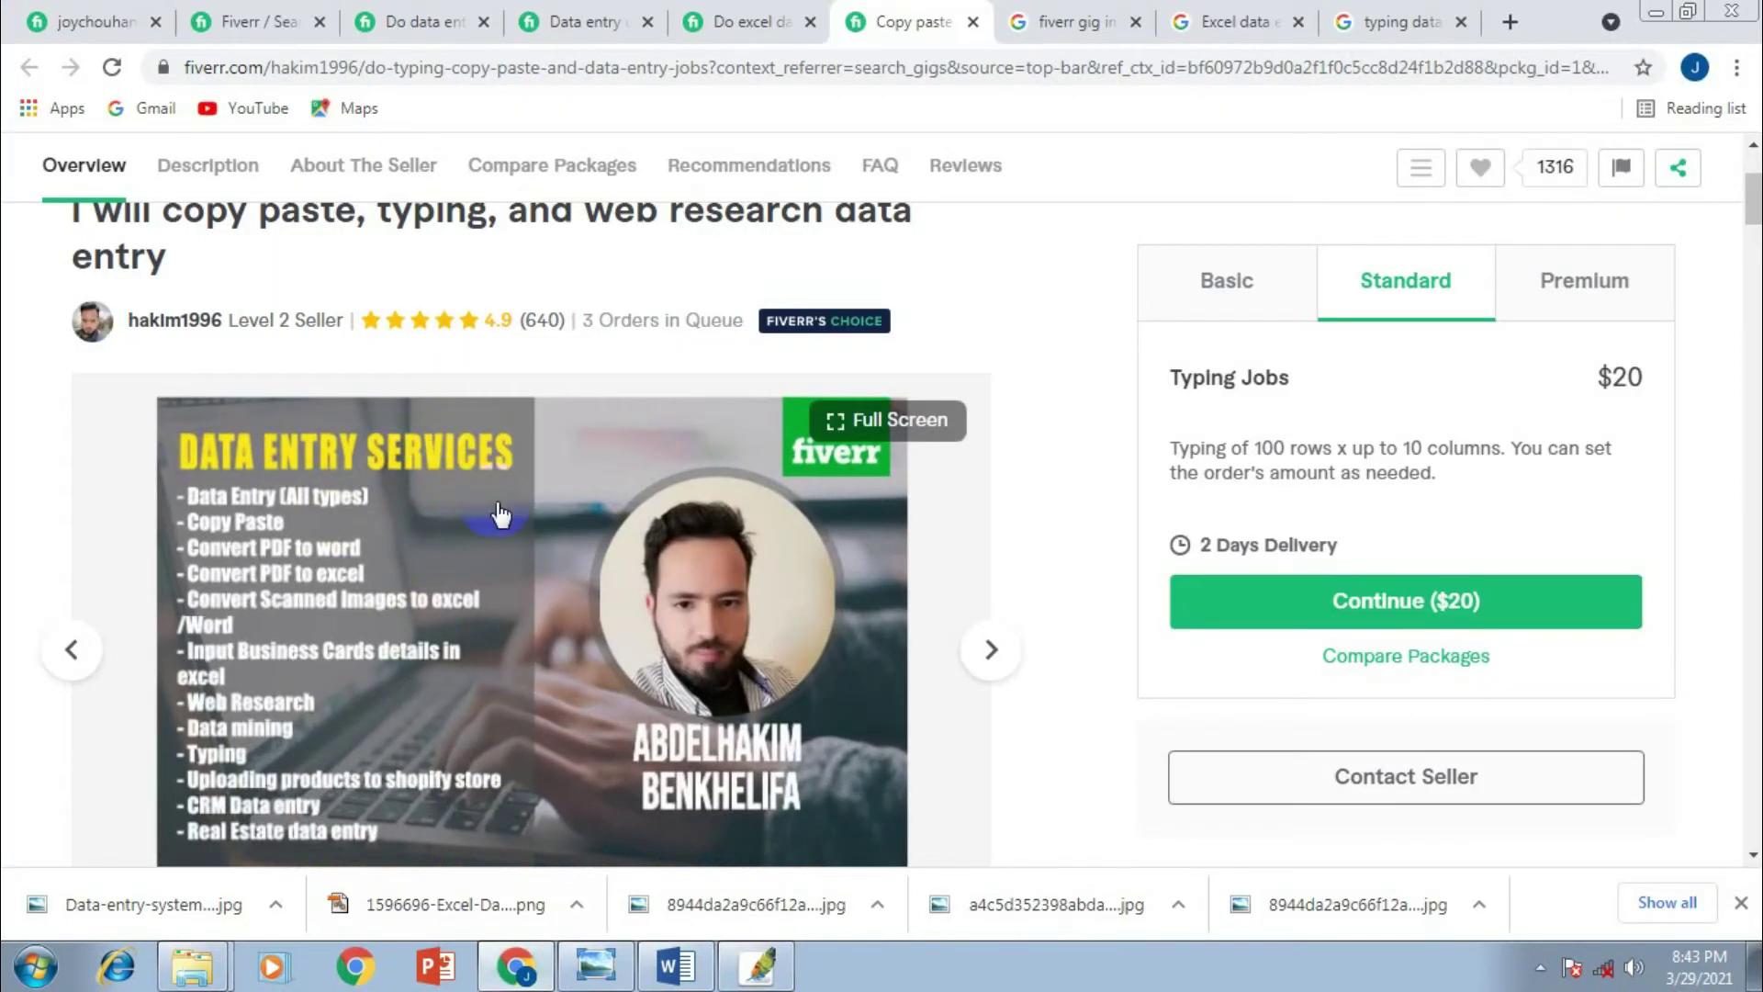
pyautogui.click(751, 969)
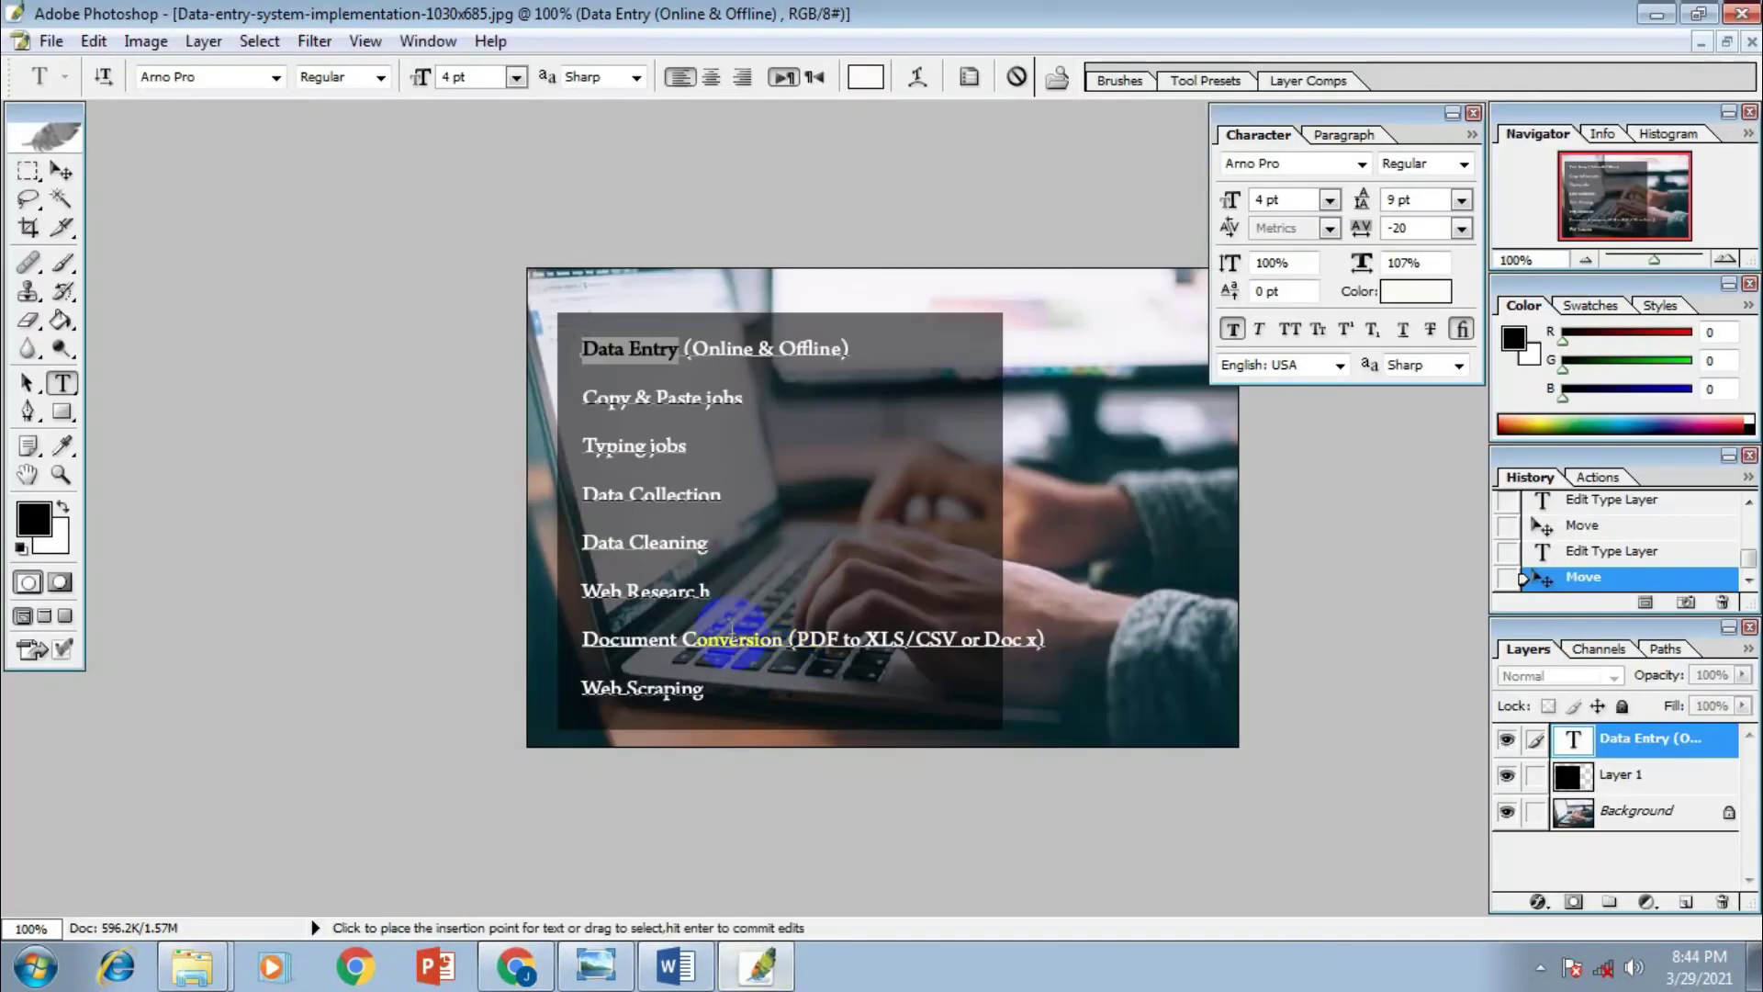
pyautogui.rightClick(761, 455)
pyautogui.press('Escape')
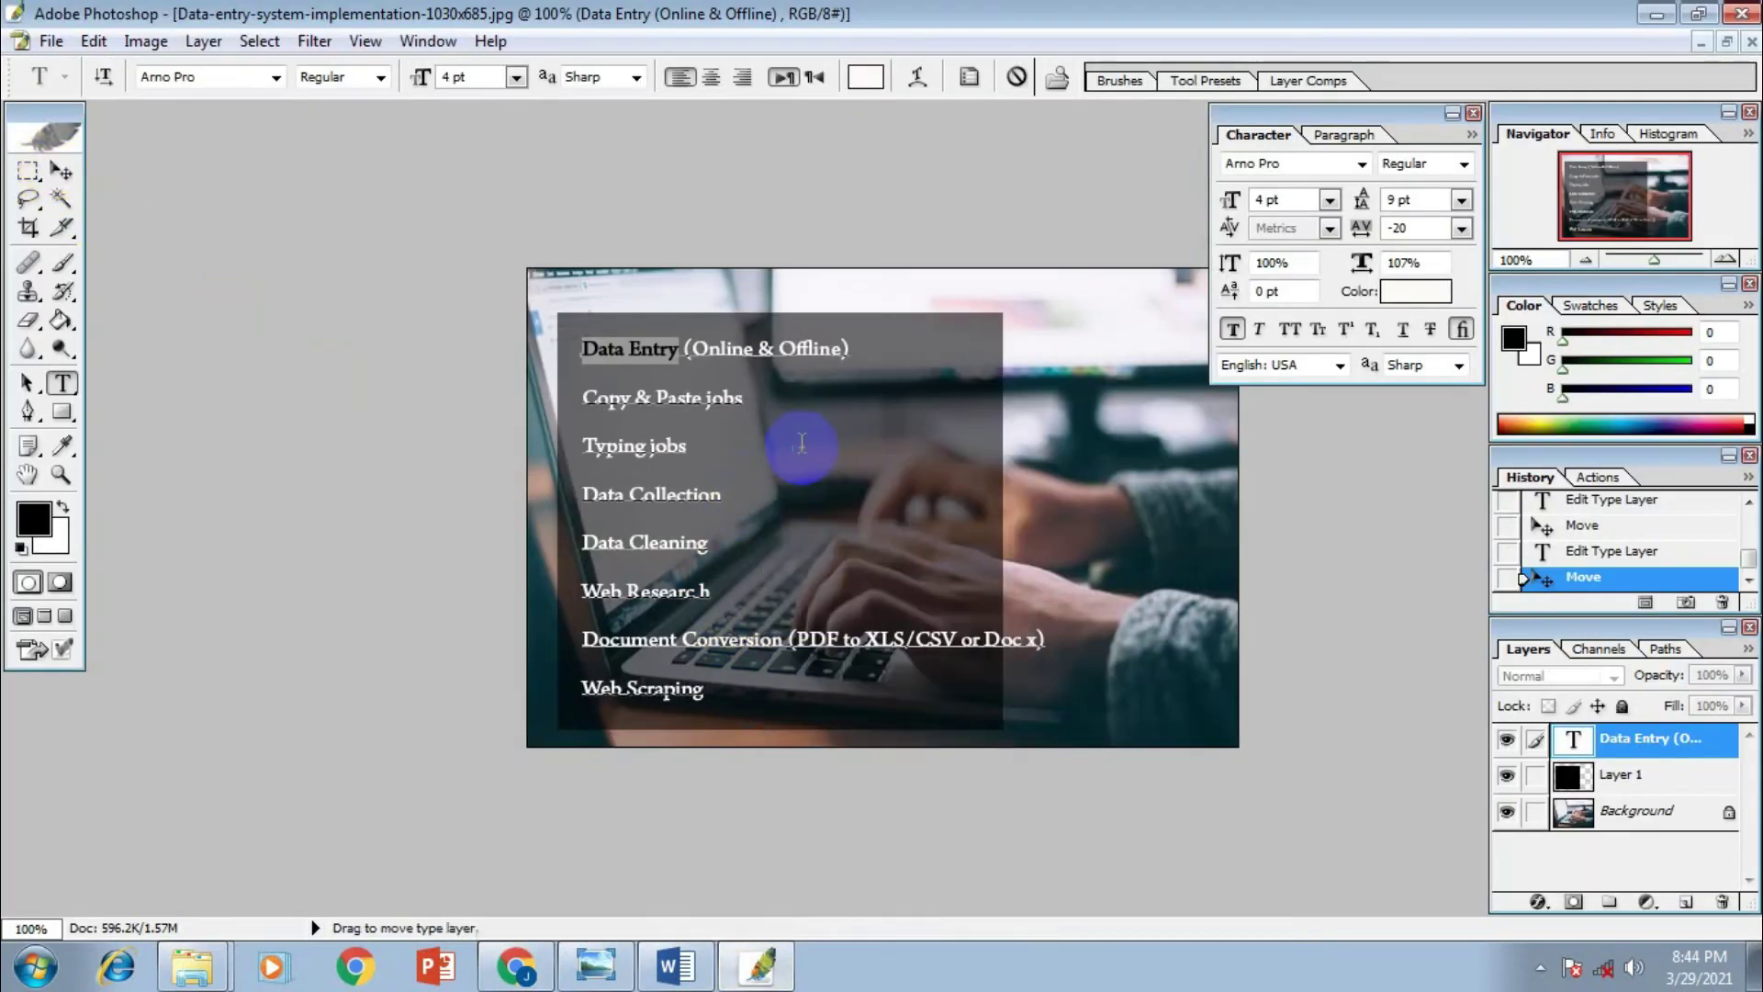
pyautogui.rightClick(806, 454)
pyautogui.press('Escape')
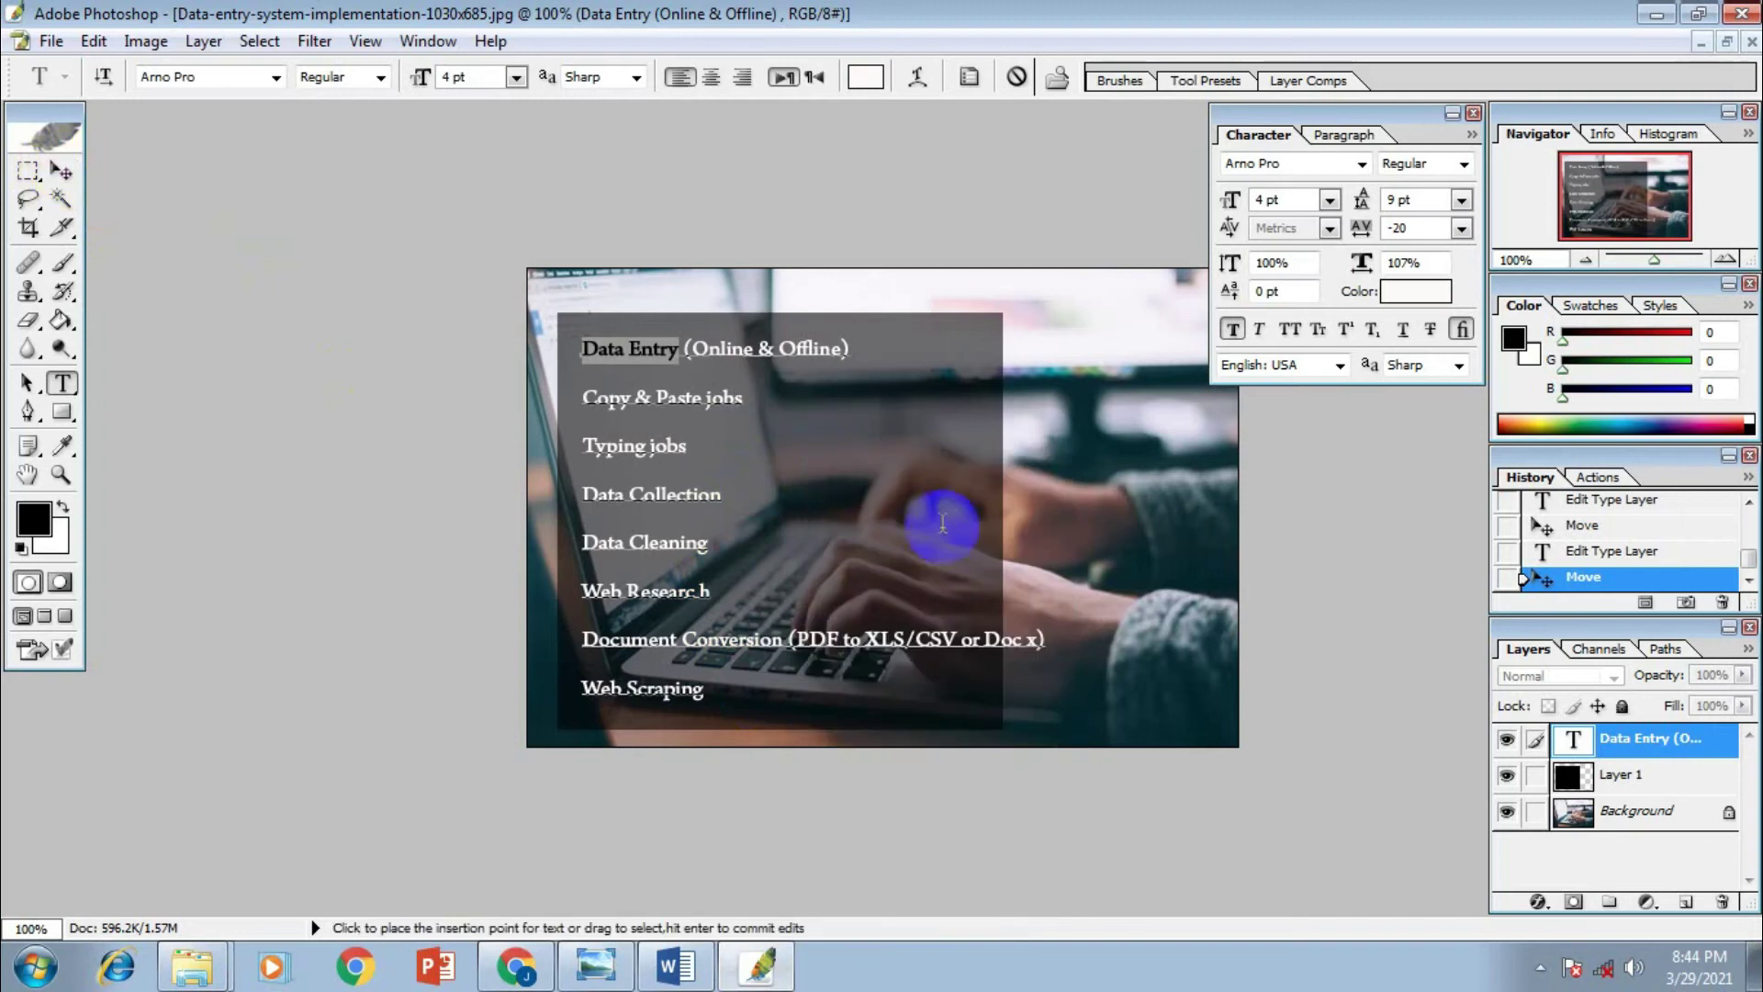
# Leave the services list text and make the dark panel layer active
pyautogui.click(66, 167)
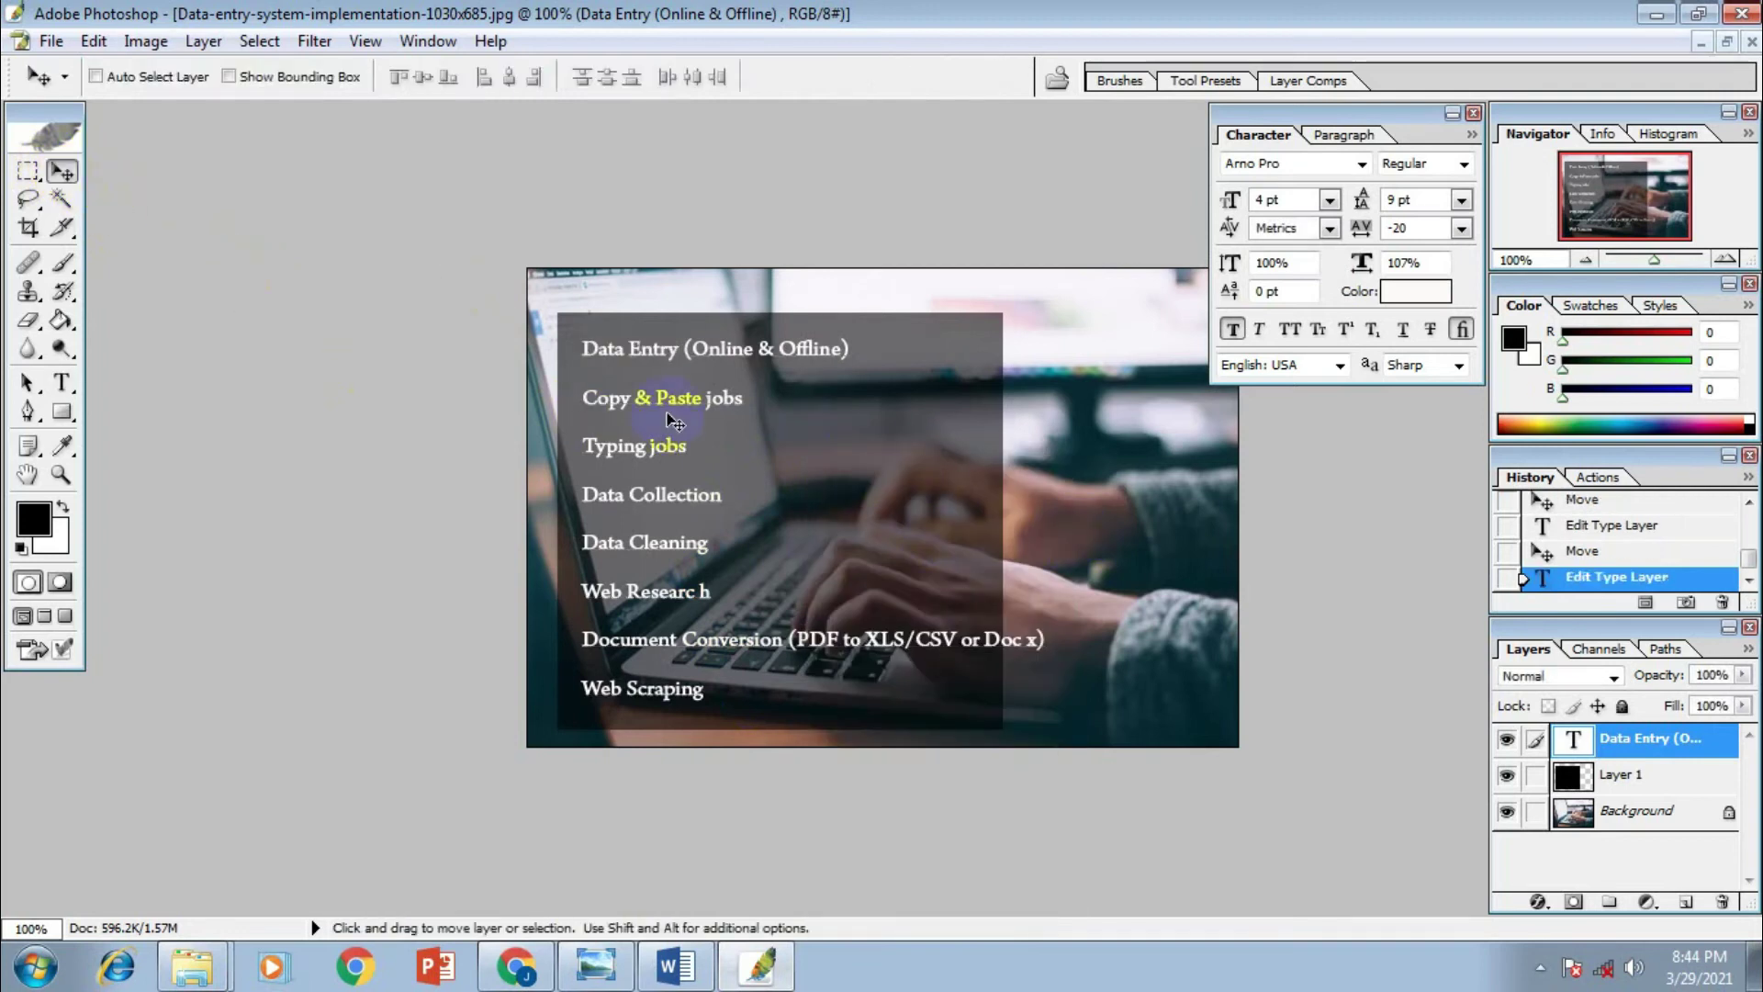
pyautogui.rightClick(825, 457)
pyautogui.click(874, 472)
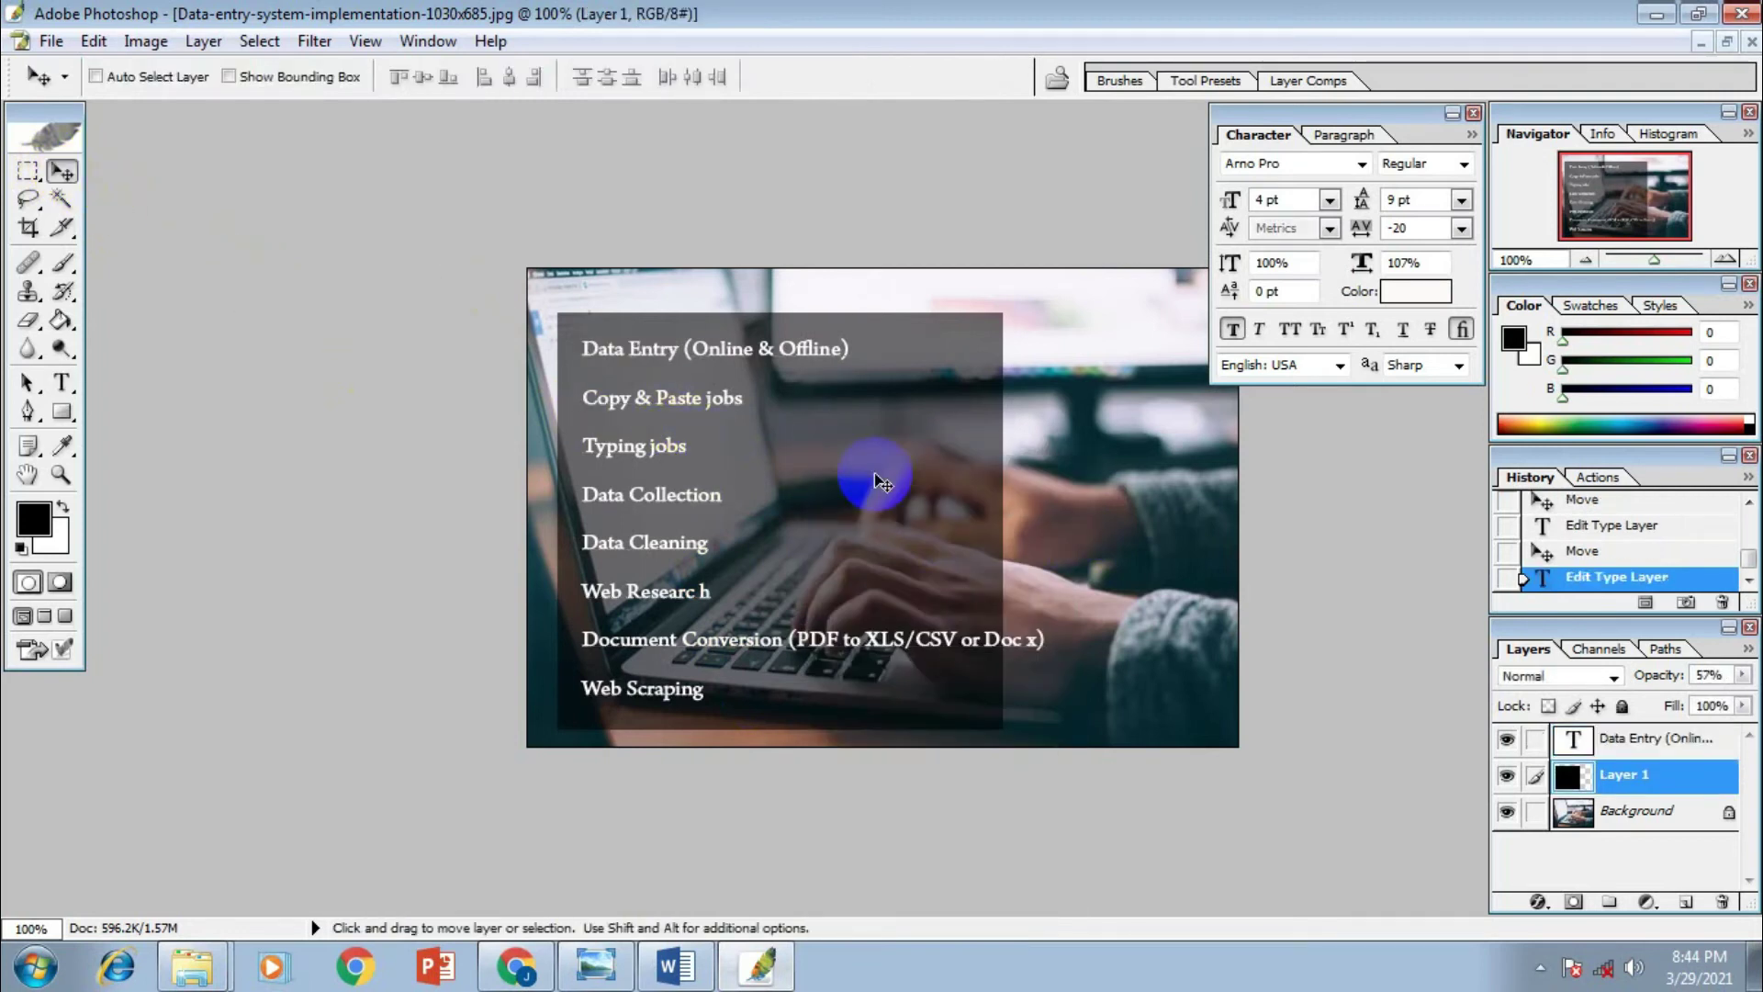
pyautogui.rightClick(873, 428)
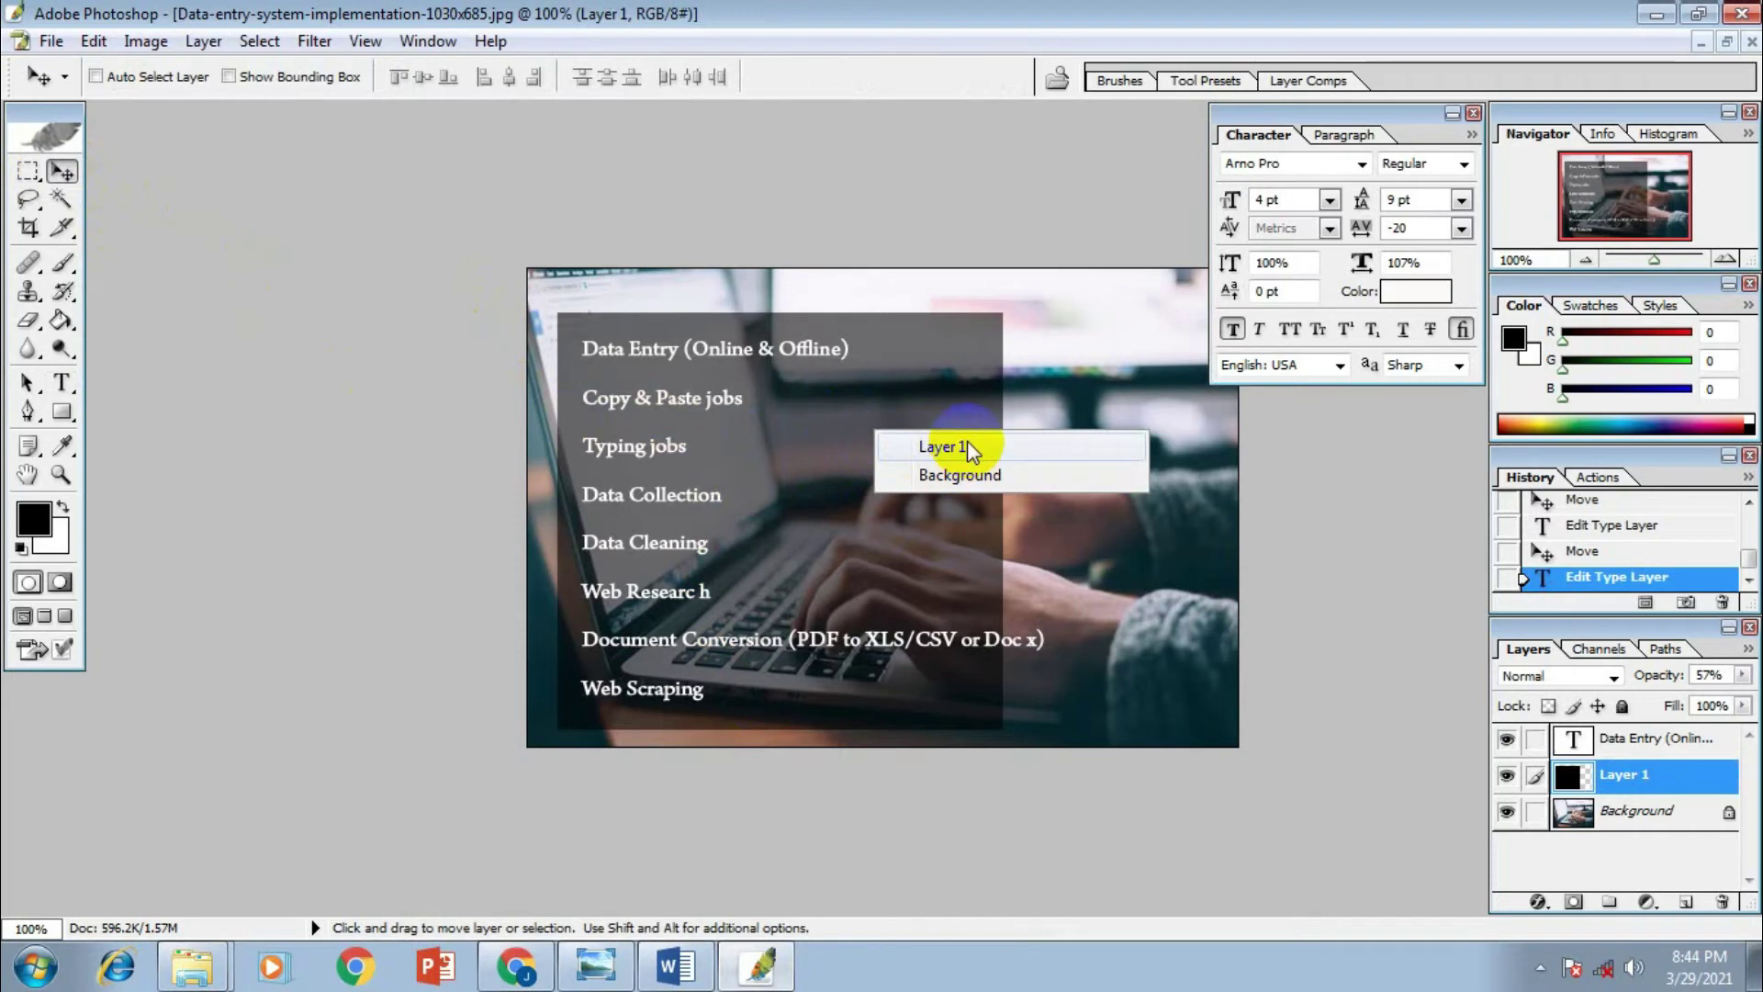
pyautogui.click(1653, 817)
pyautogui.click(1648, 810)
pyautogui.click(1652, 776)
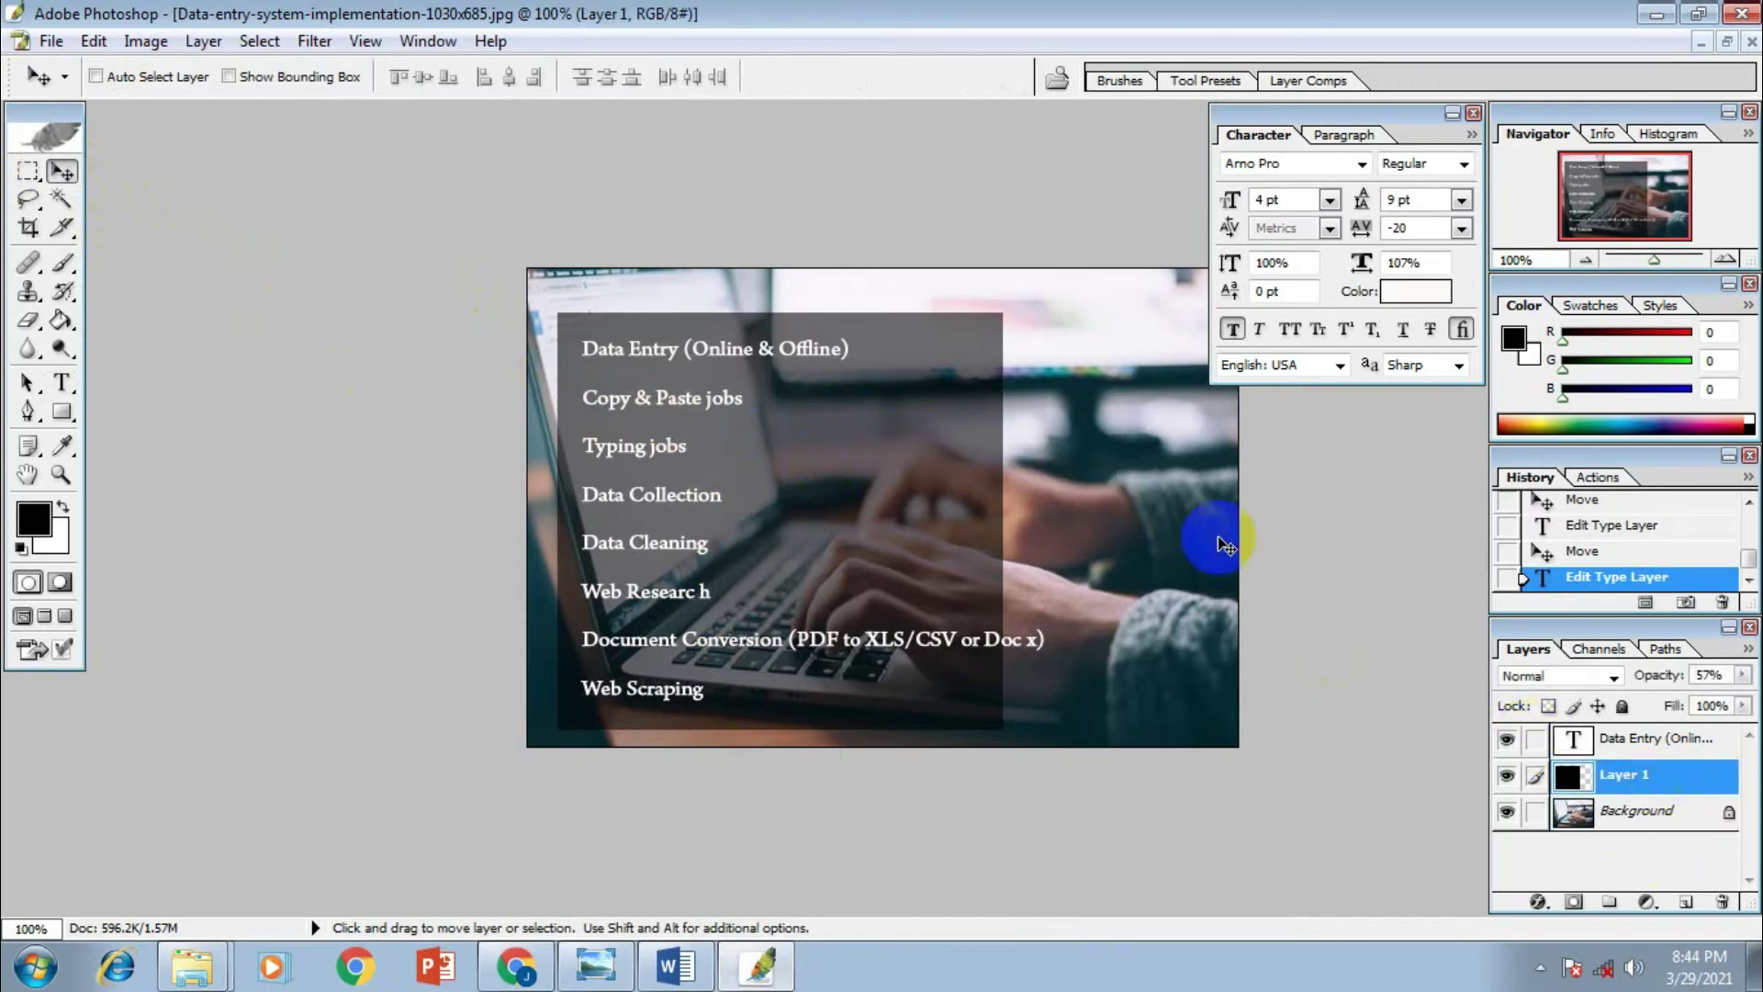
pyautogui.rightClick(874, 381)
pyautogui.click(910, 412)
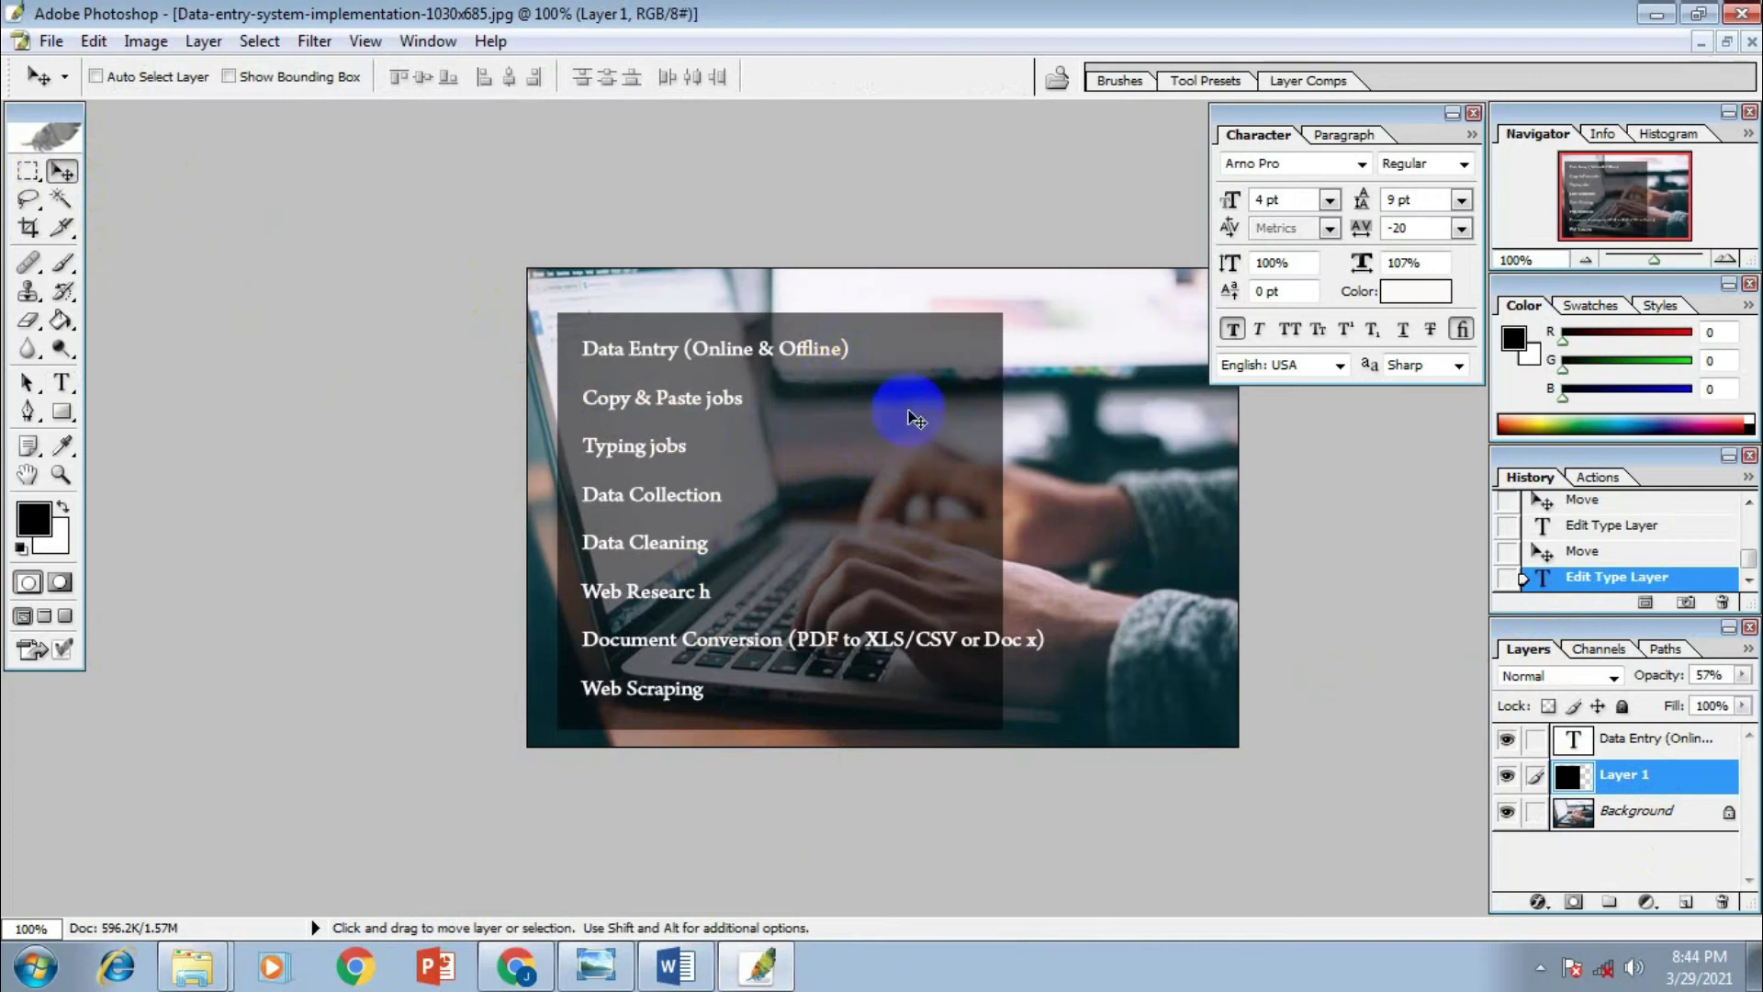
# Enlarge the dark panel with Free Transform so it reaches the photo's left, top and bottom edges
pyautogui.hotkey('ctrl', 't')
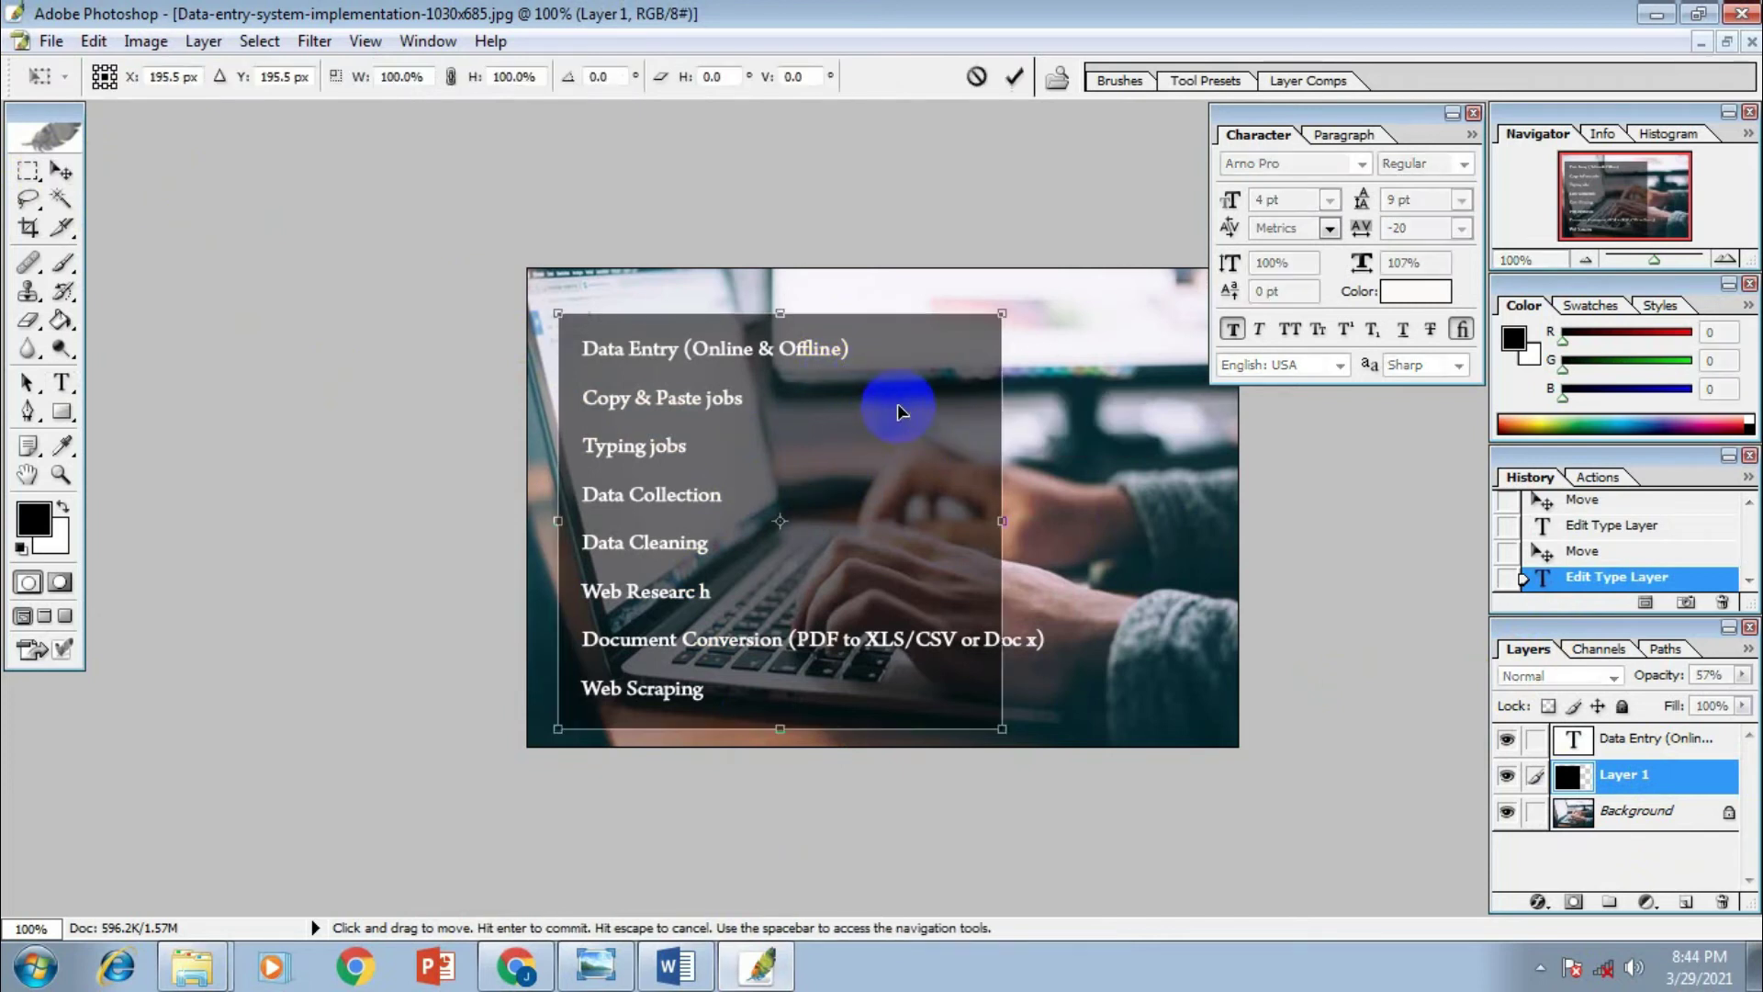
pyautogui.moveTo(1003, 729); pyautogui.dragTo(1013, 745)
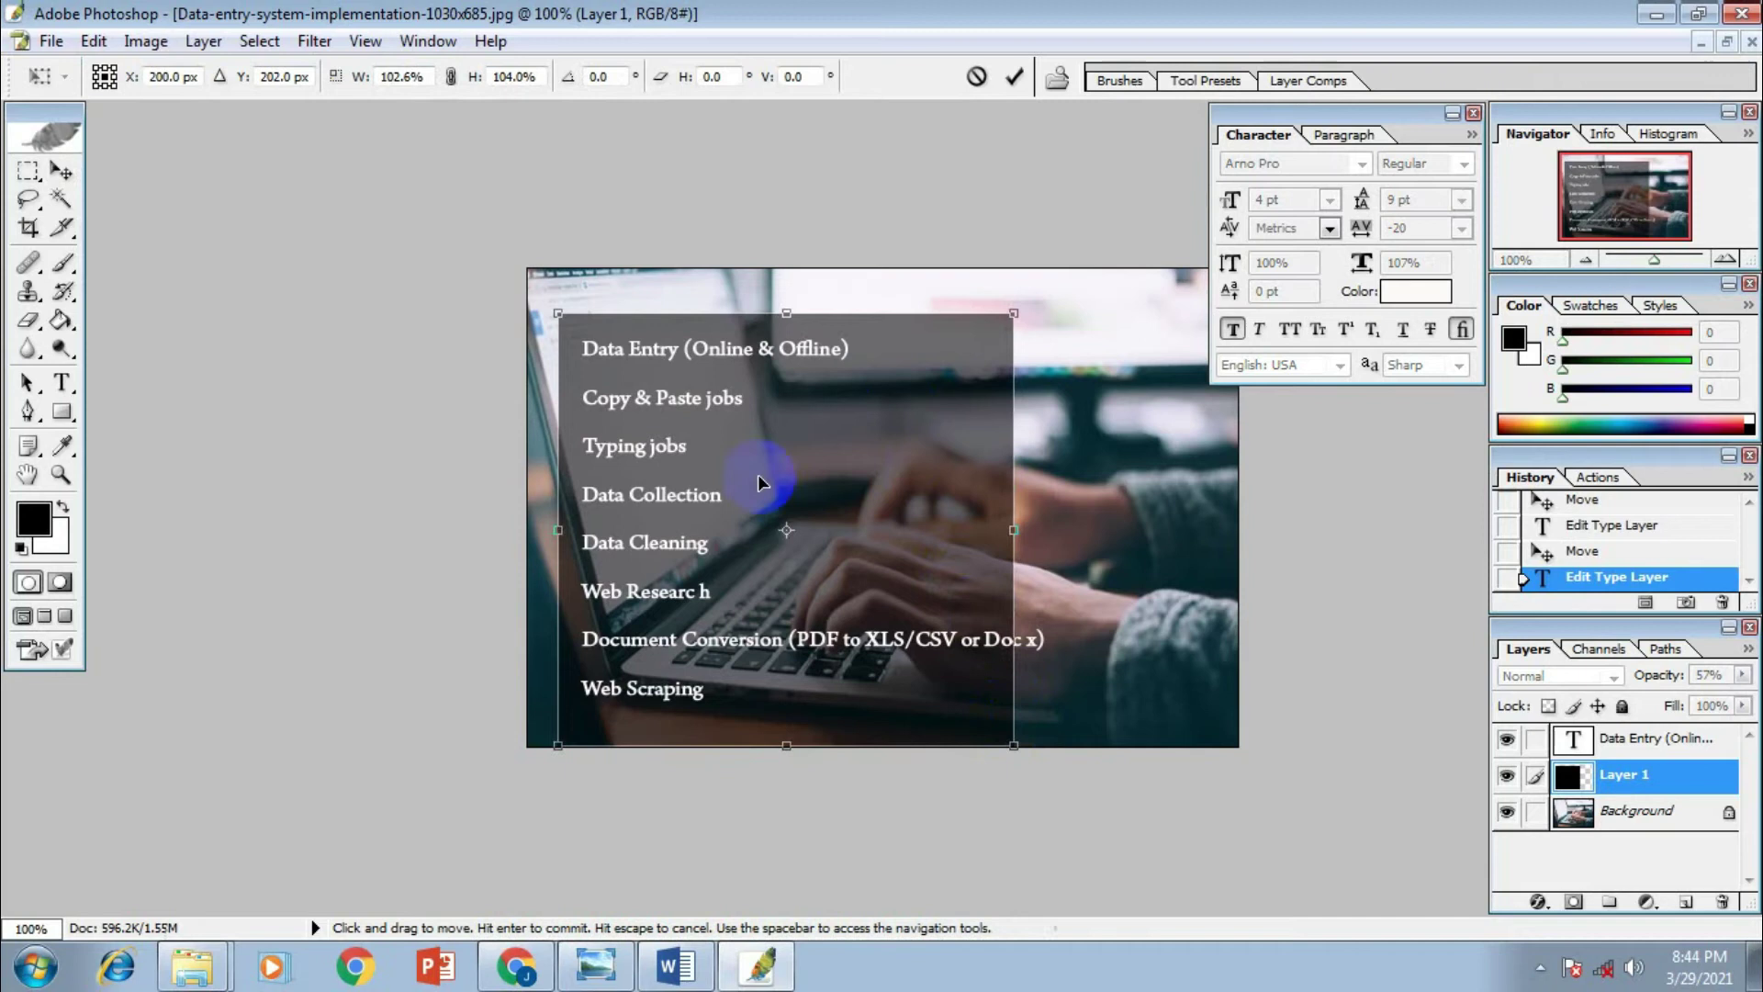
pyautogui.moveTo(562, 317); pyautogui.dragTo(529, 269)
pyautogui.moveTo(771, 270); pyautogui.dragTo(775, 257)
pyautogui.press('Return')
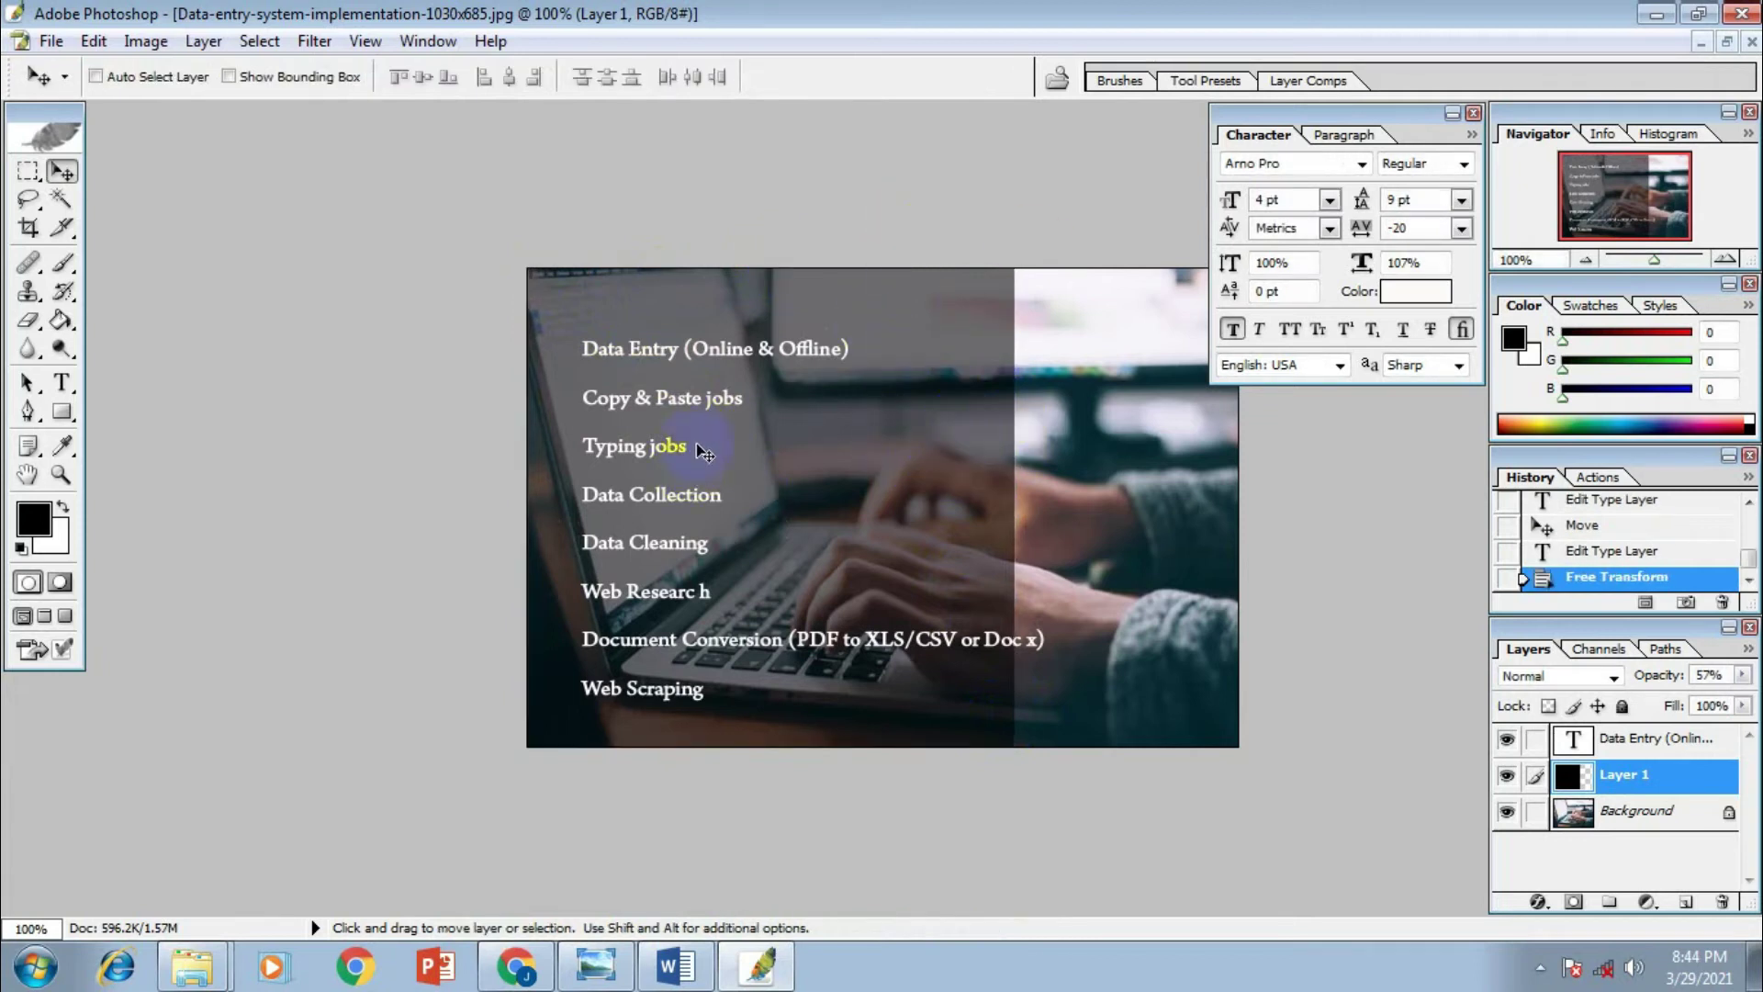
# Select the words Data Entry in the first line of the services list for editing
pyautogui.click(59, 383)
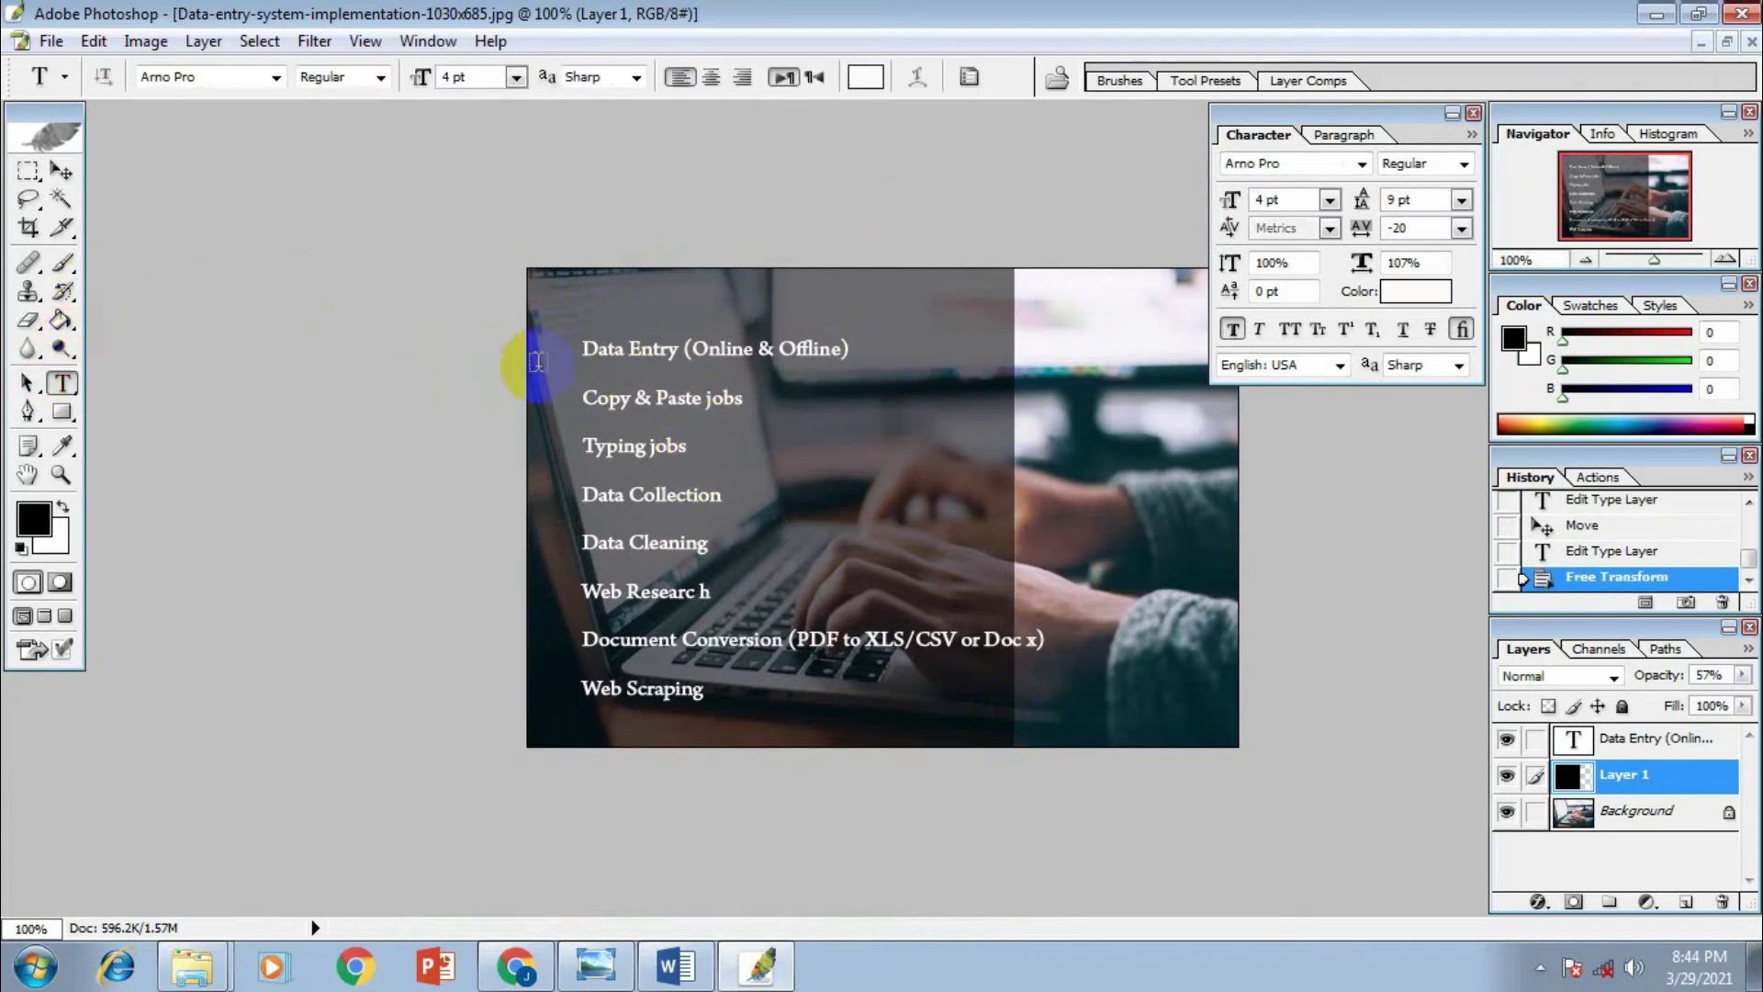
pyautogui.click(588, 349)
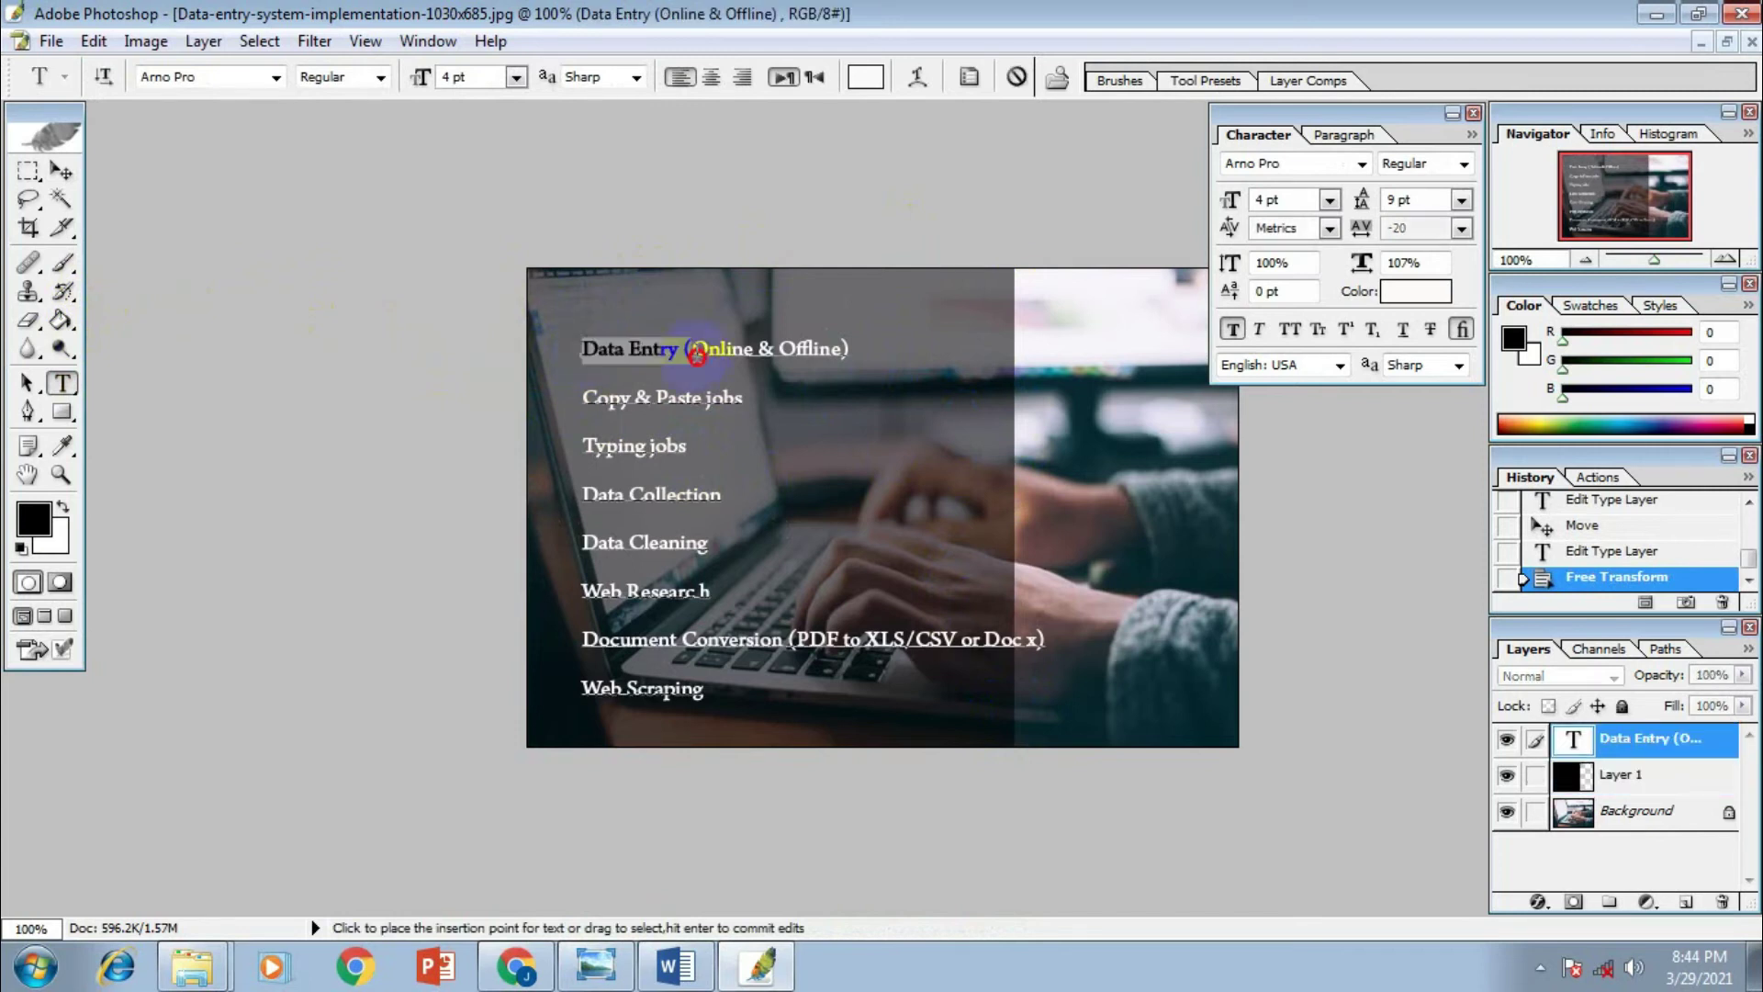
pyautogui.moveTo(692, 356); pyautogui.dragTo(538, 350)
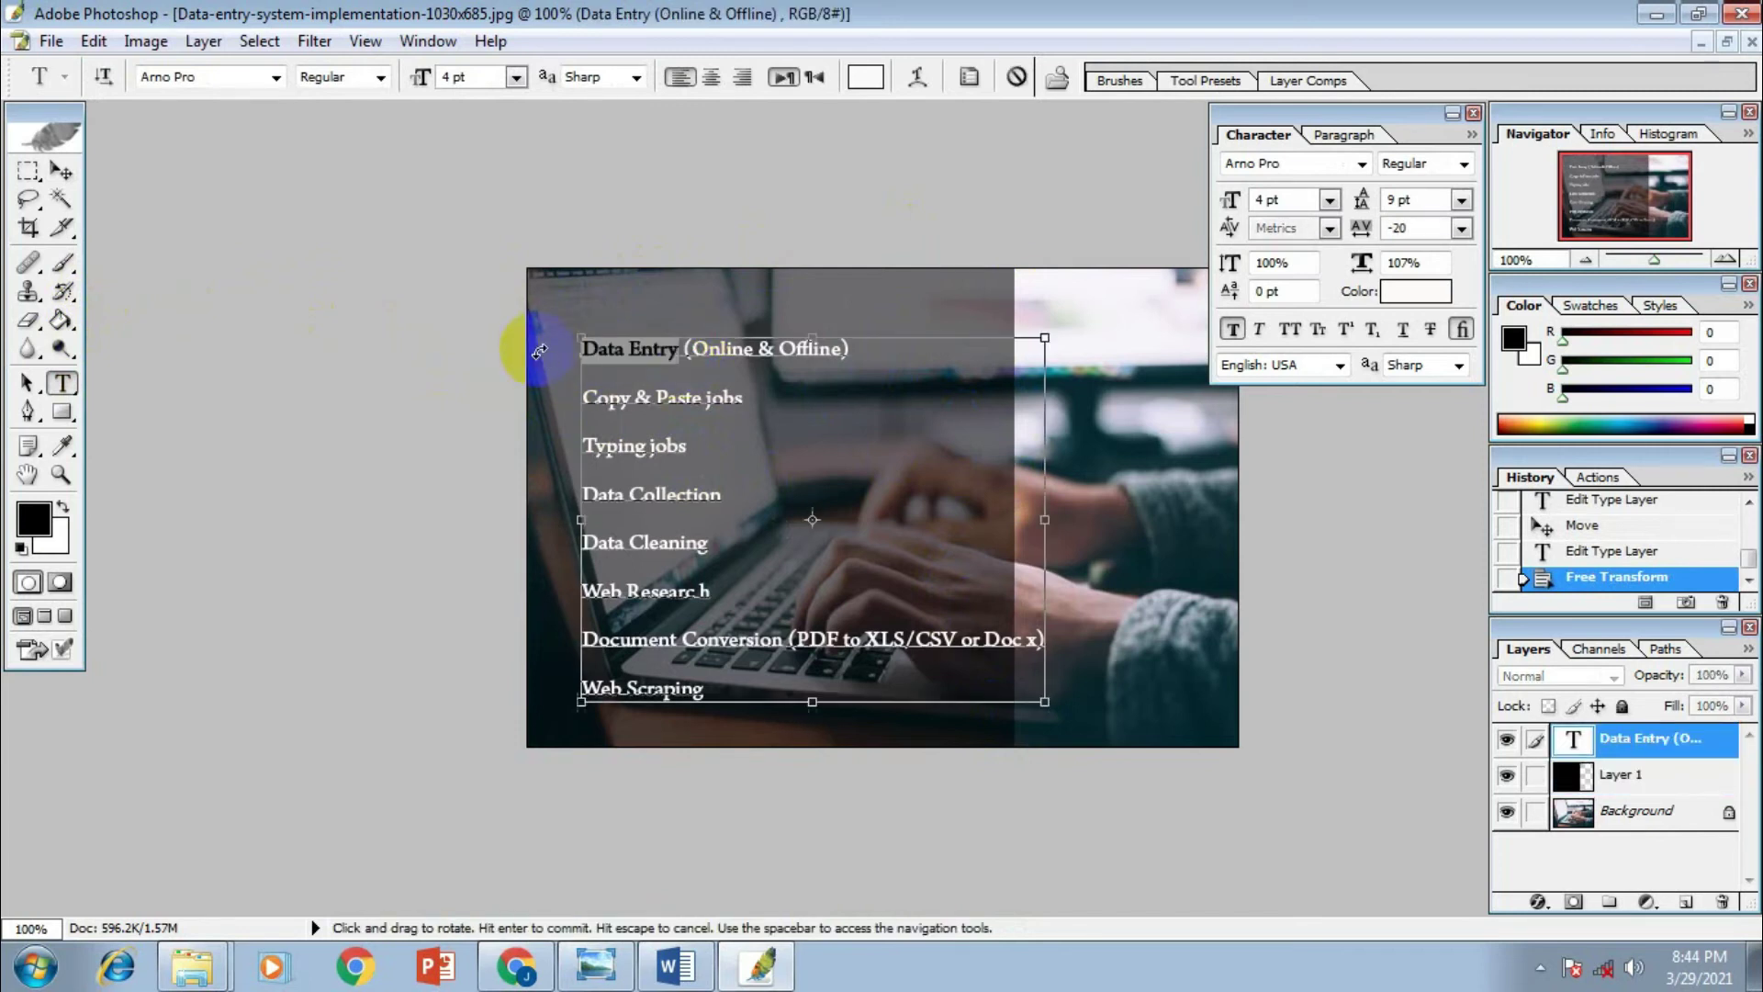
# Tighten the leading of the whole services list to 6 pt and move the list lower and slightly left over the dark panel
pyautogui.click(61, 171)
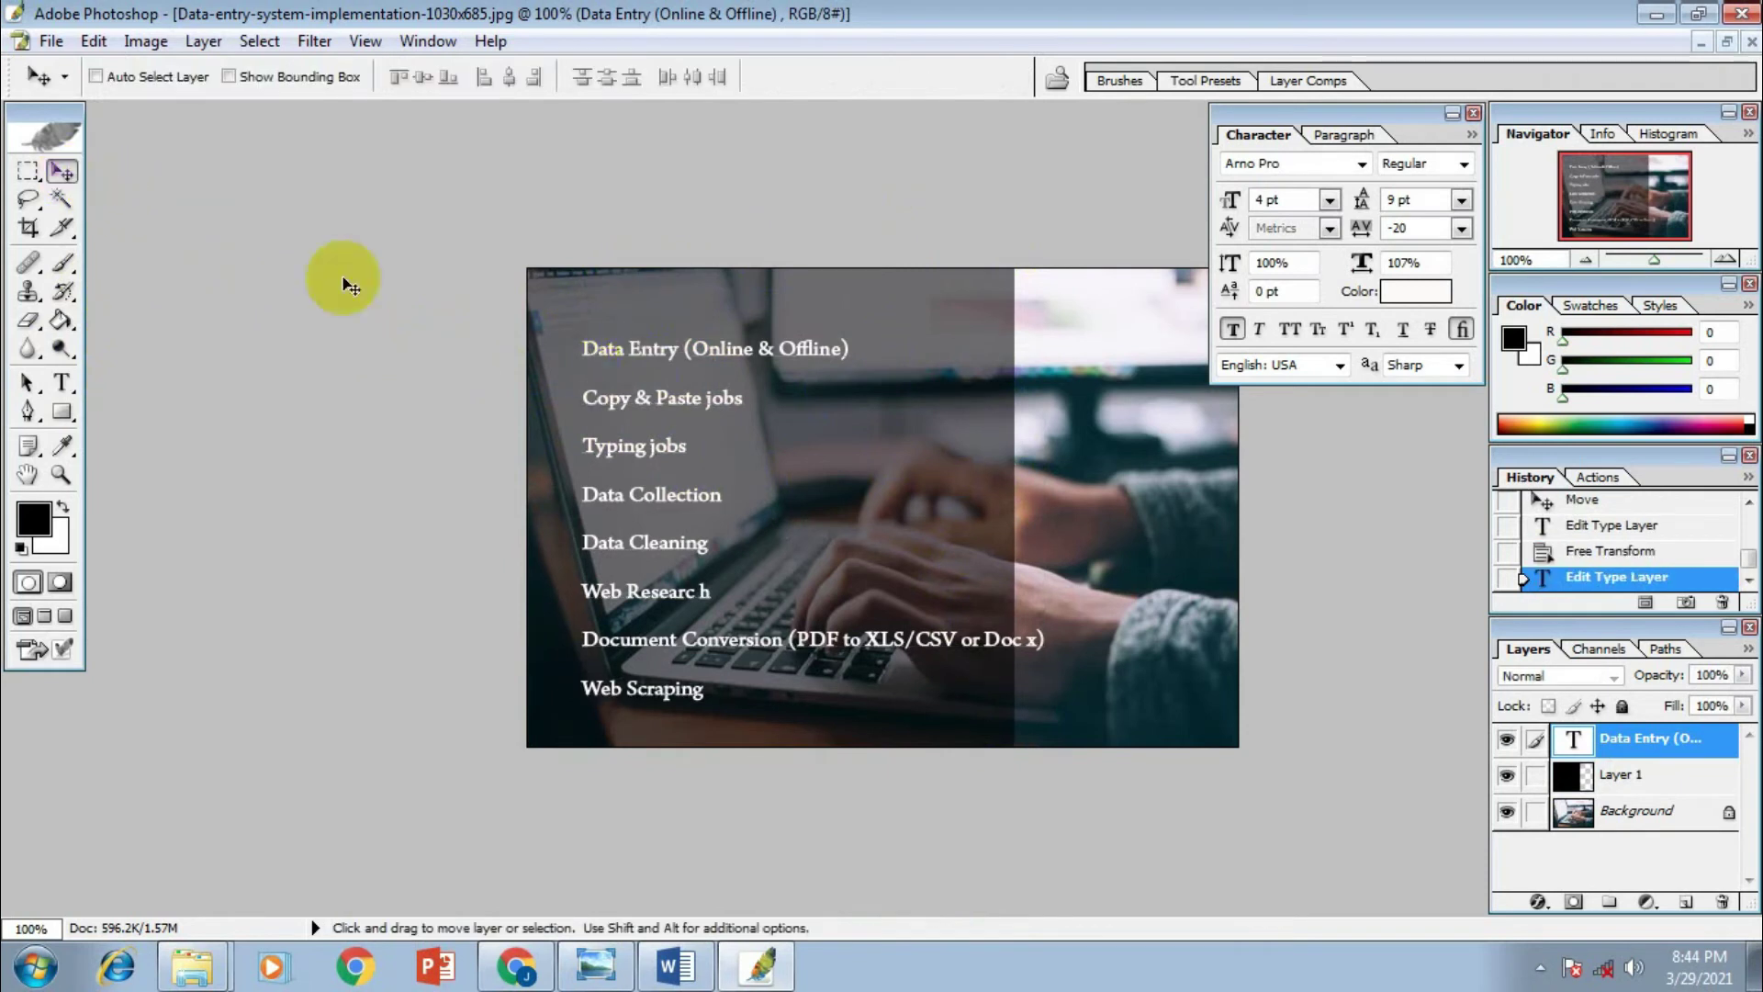
pyautogui.moveTo(650, 358); pyautogui.dragTo(630, 387)
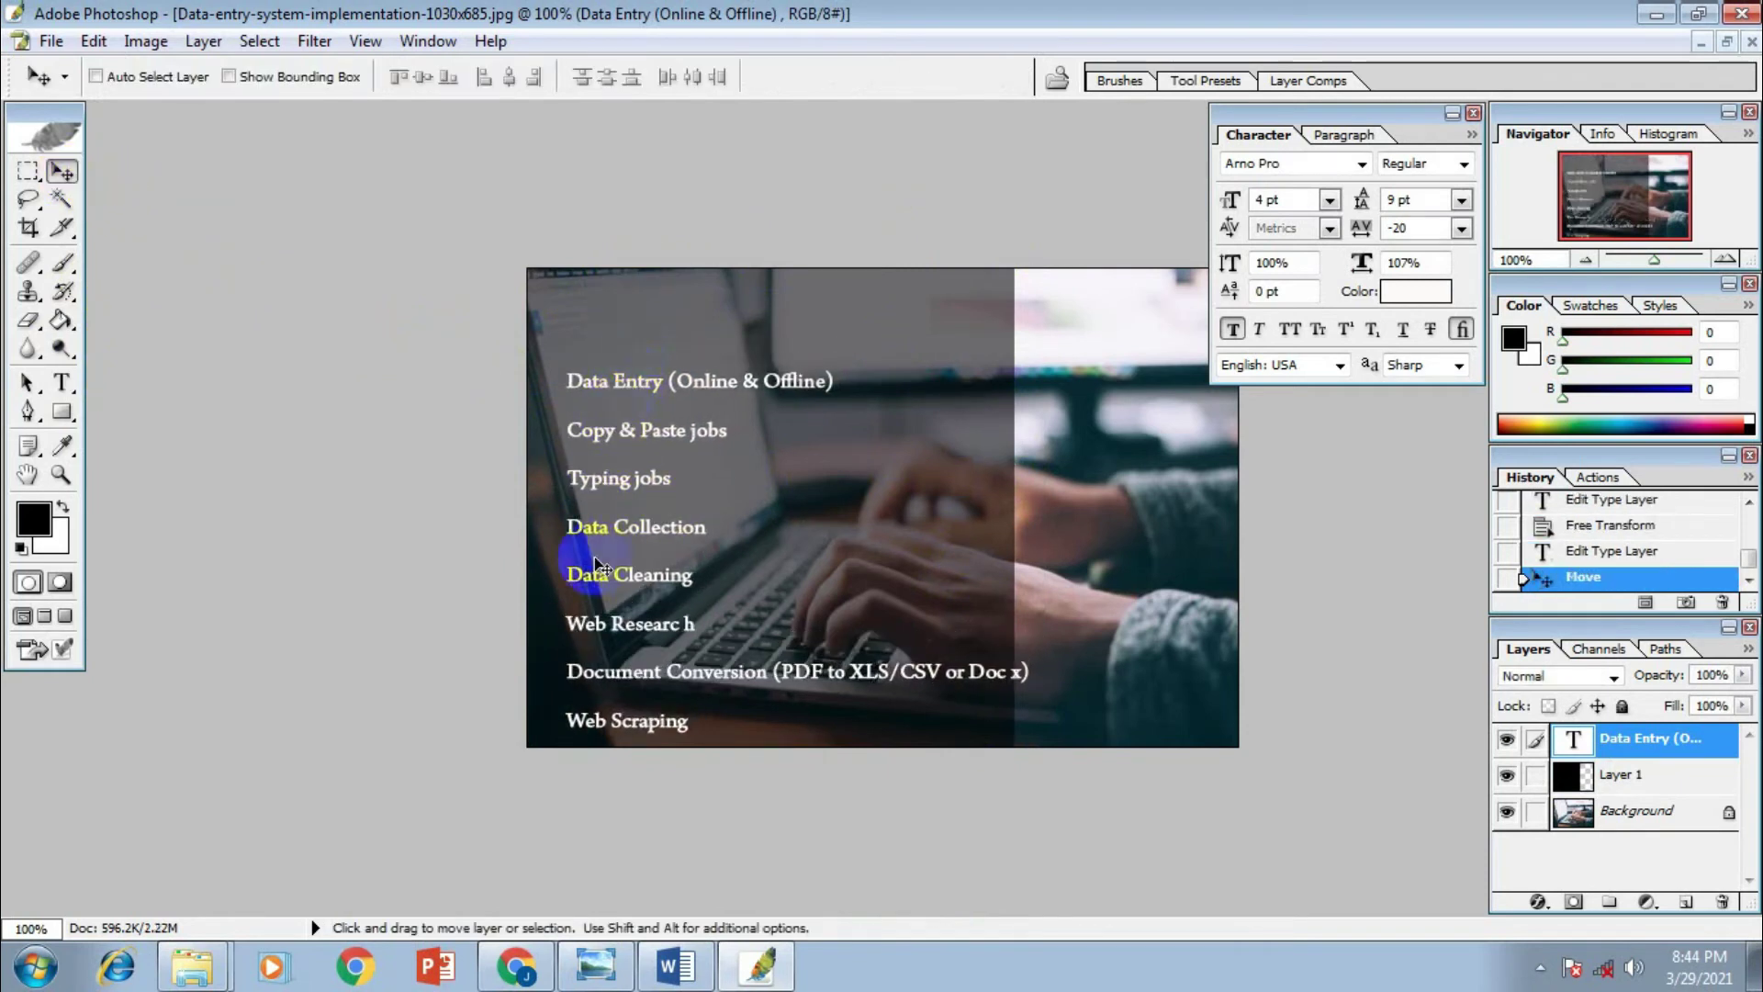
pyautogui.click(62, 381)
pyautogui.click(608, 380)
pyautogui.hotkey('ctrl', 'a')
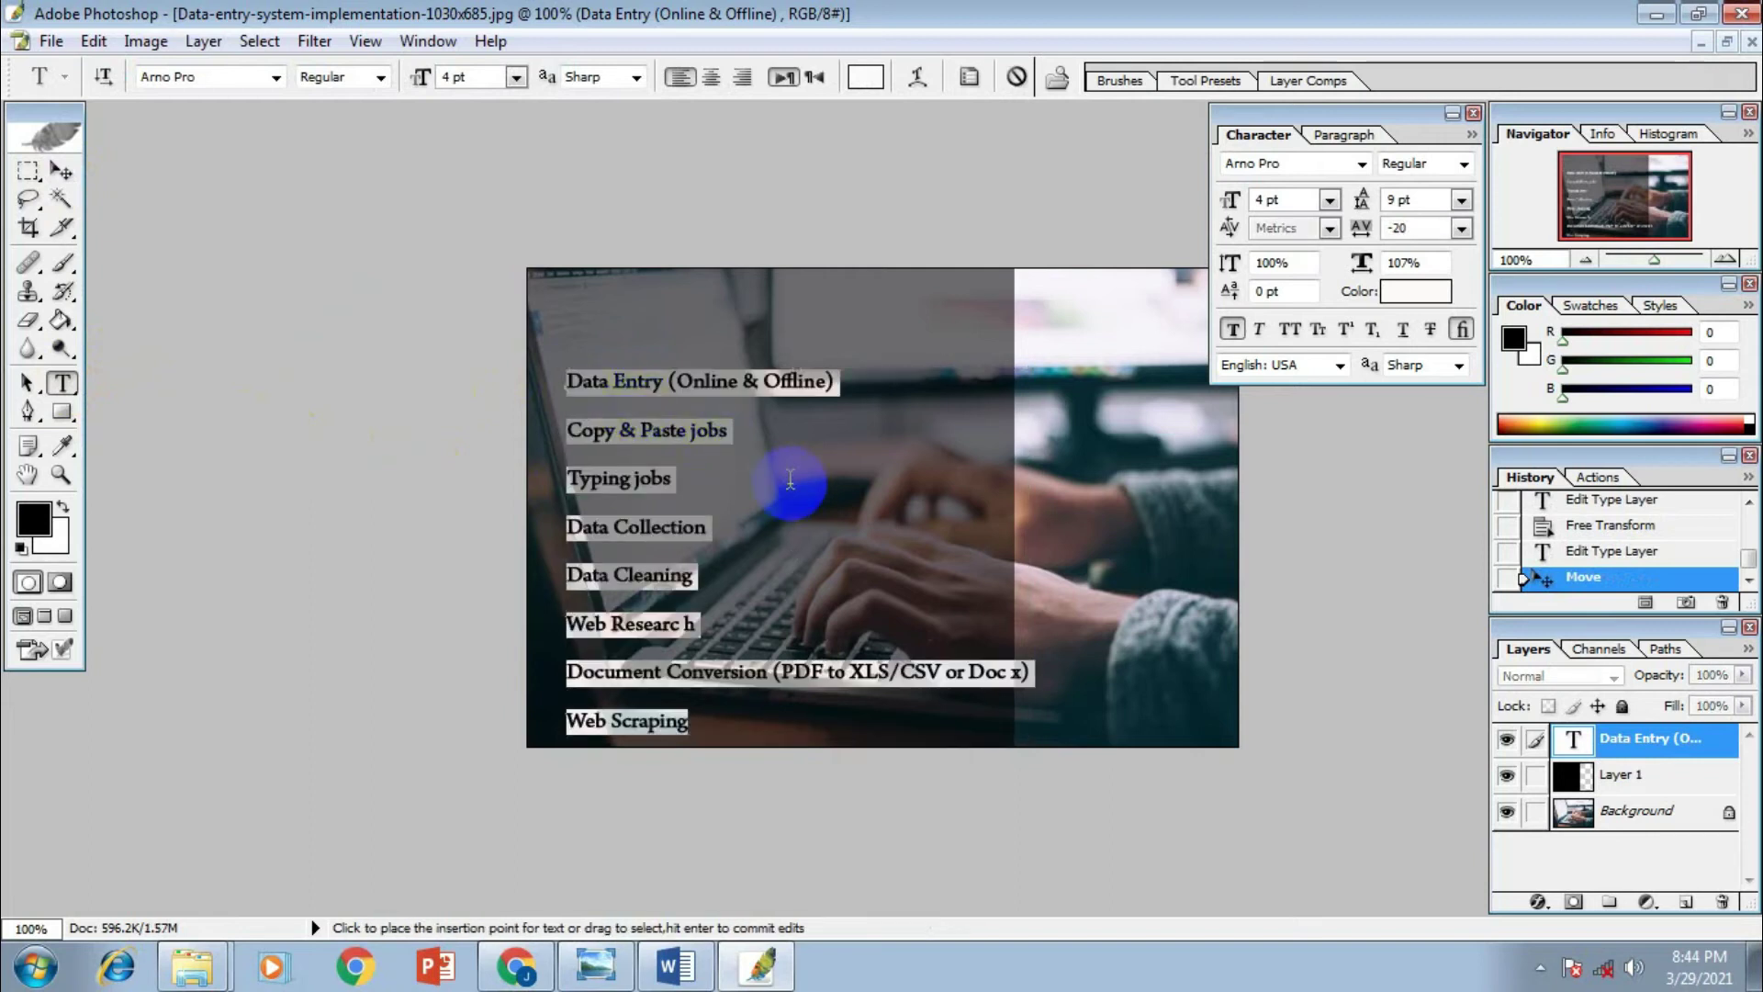
pyautogui.click(1461, 200)
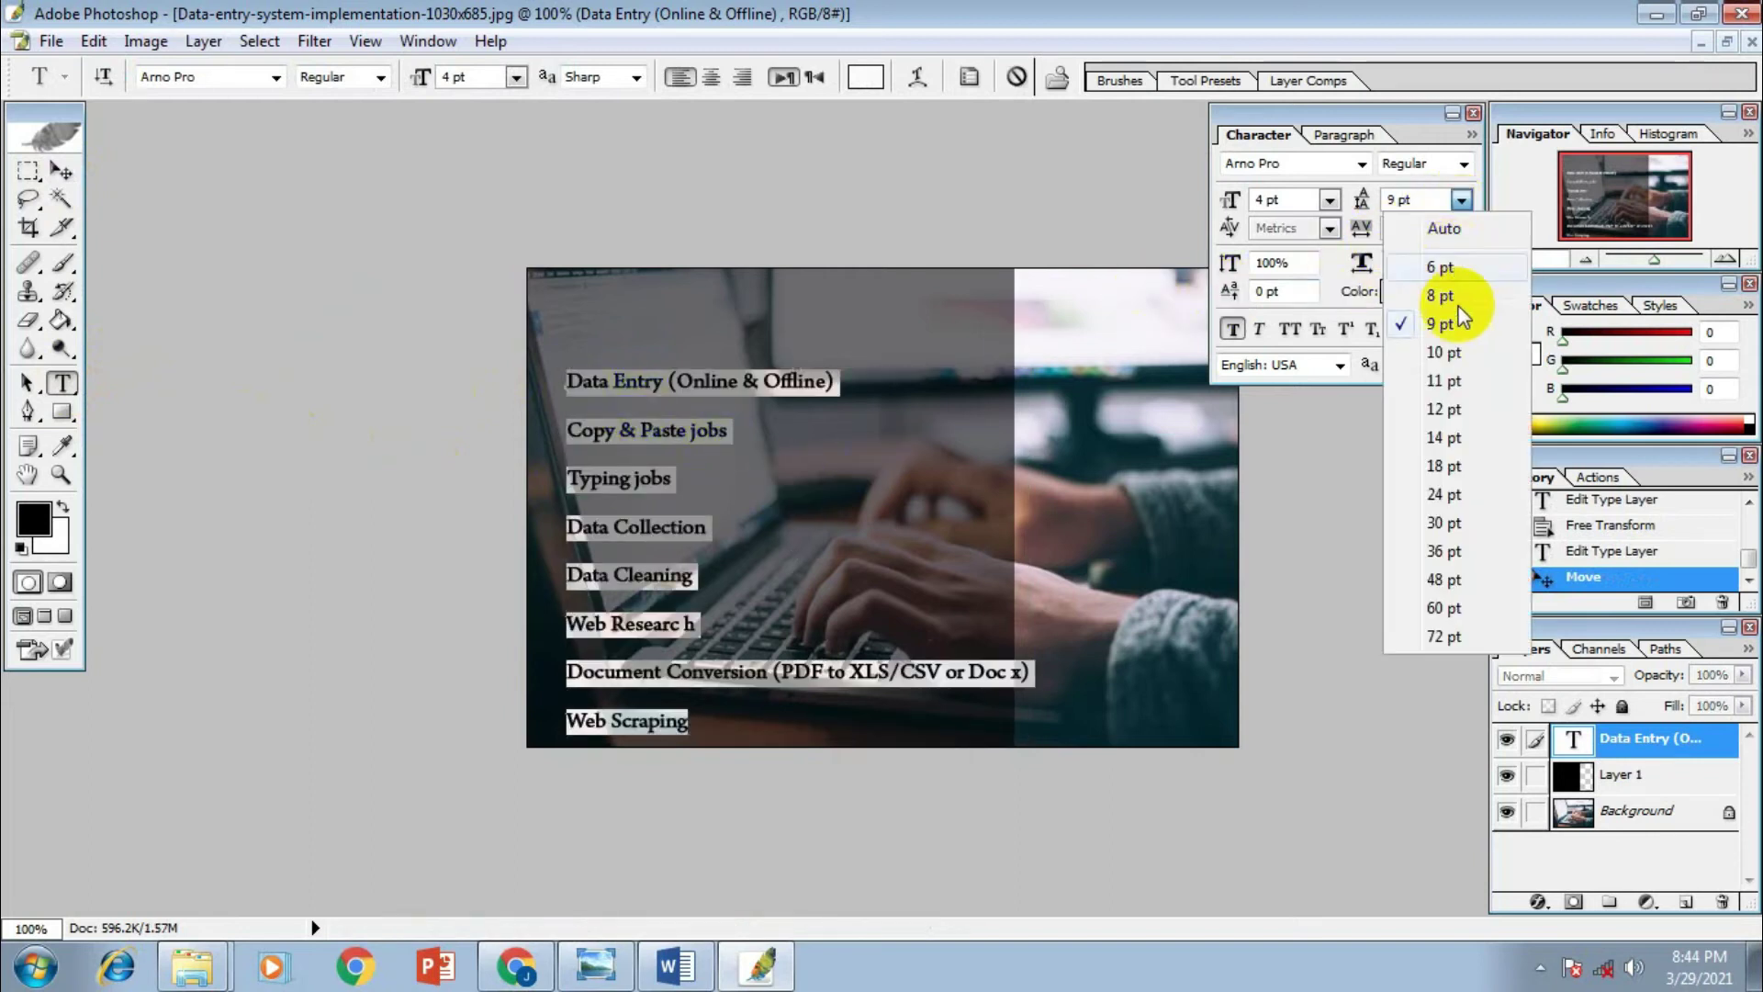
pyautogui.click(1469, 294)
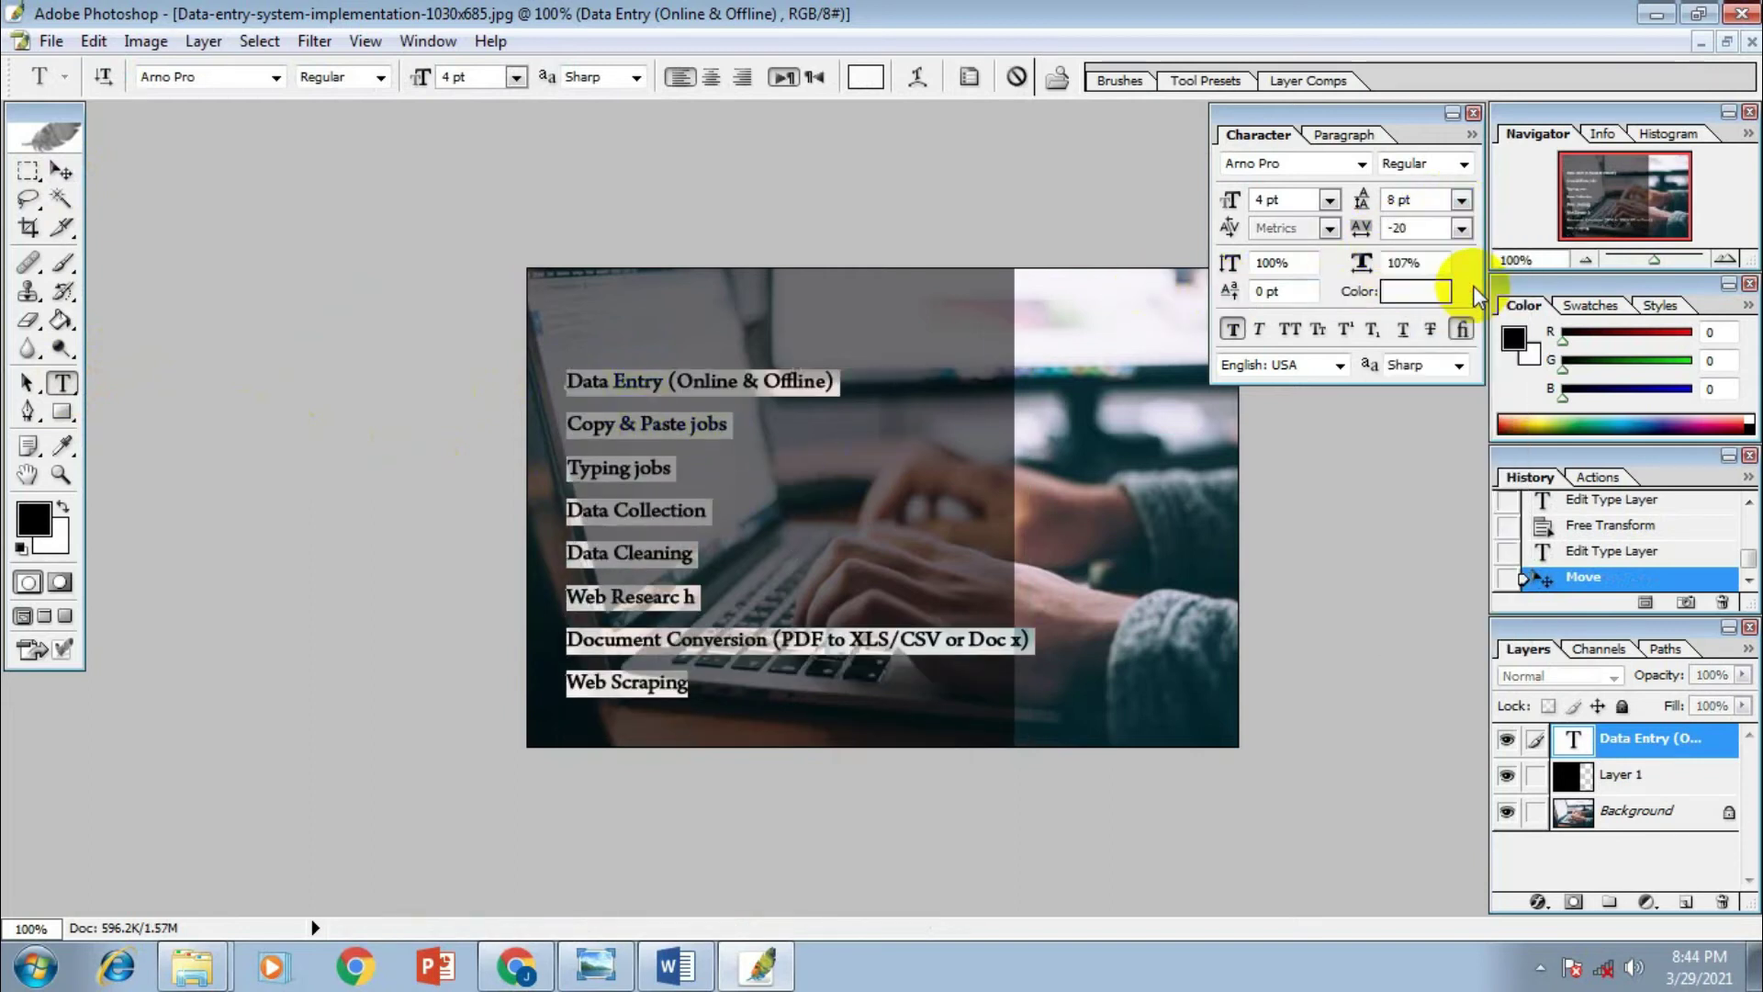
pyautogui.click(1460, 200)
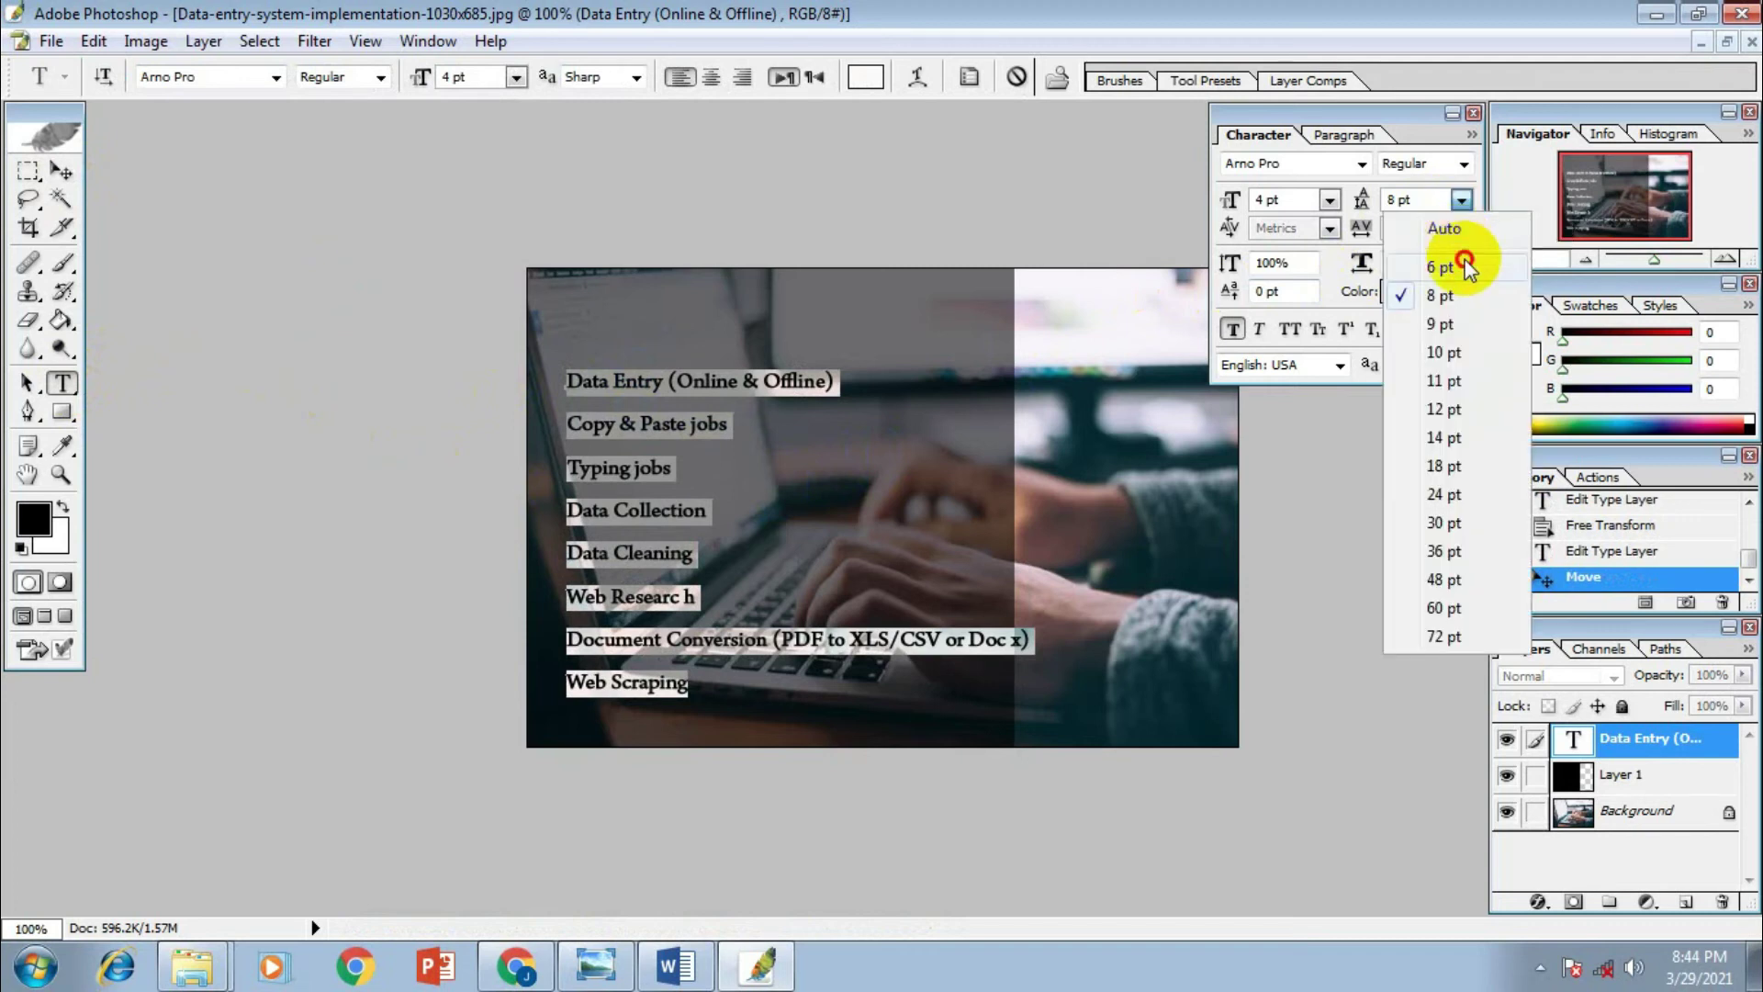
pyautogui.click(1460, 251)
pyautogui.click(611, 443)
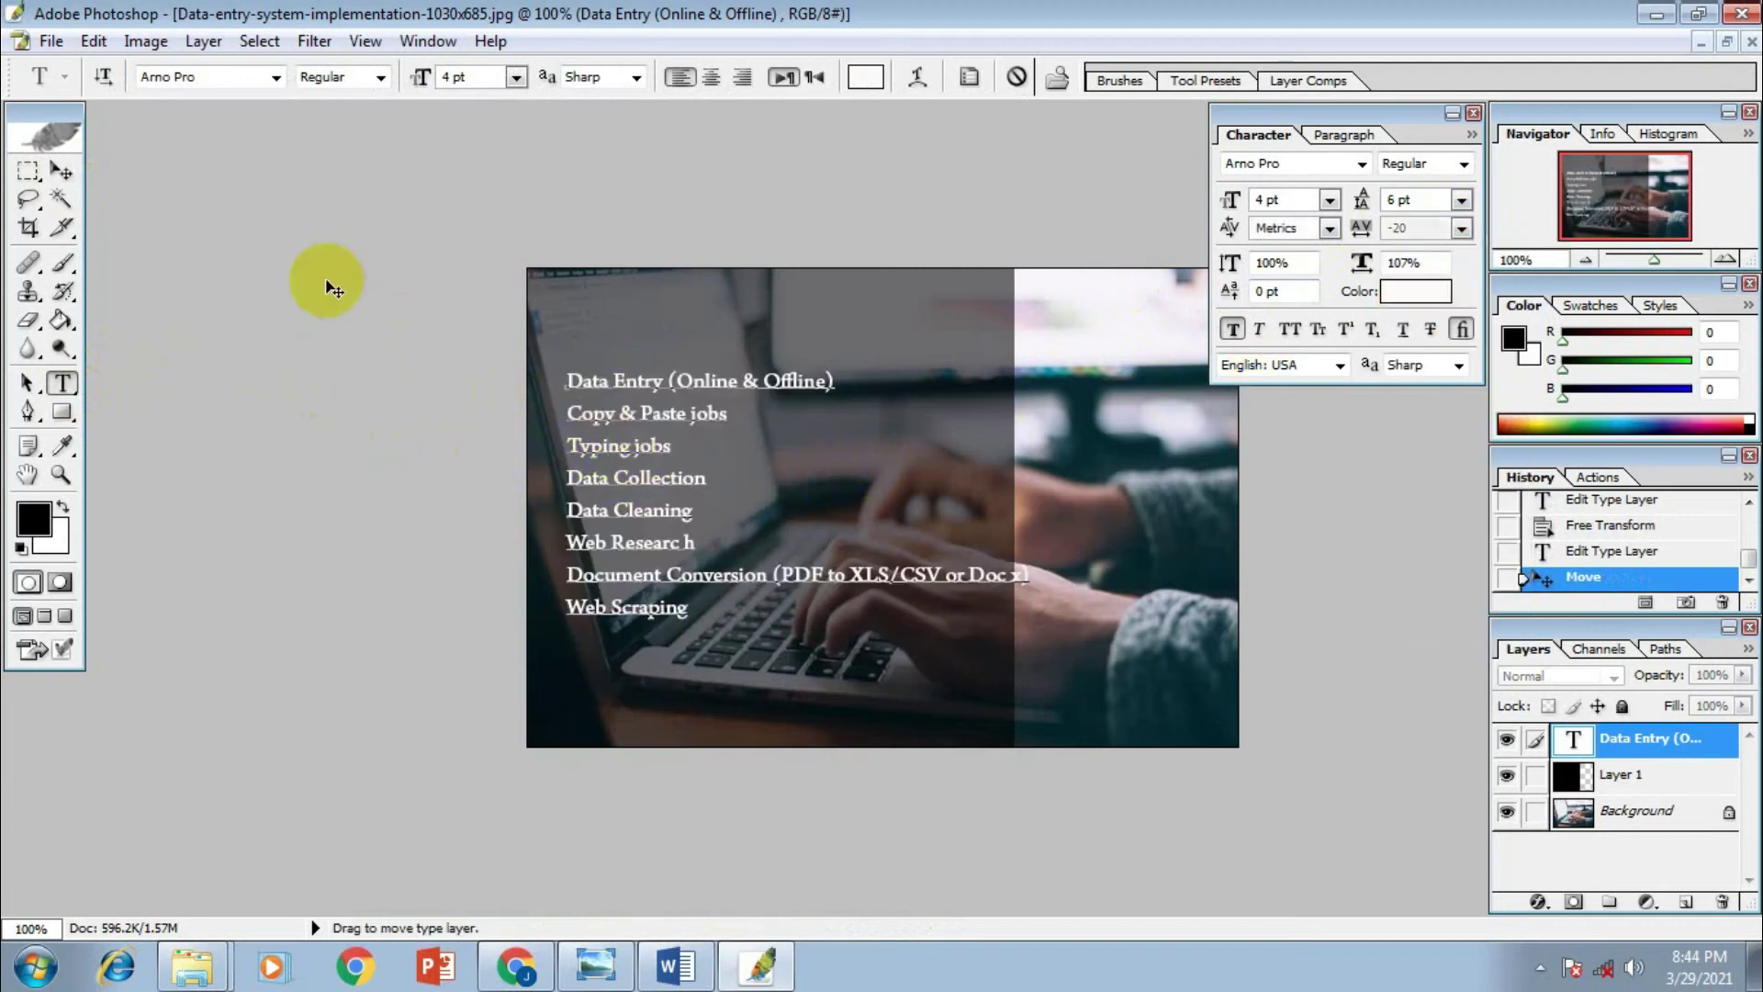
pyautogui.click(62, 170)
pyautogui.moveTo(658, 496); pyautogui.dragTo(643, 538)
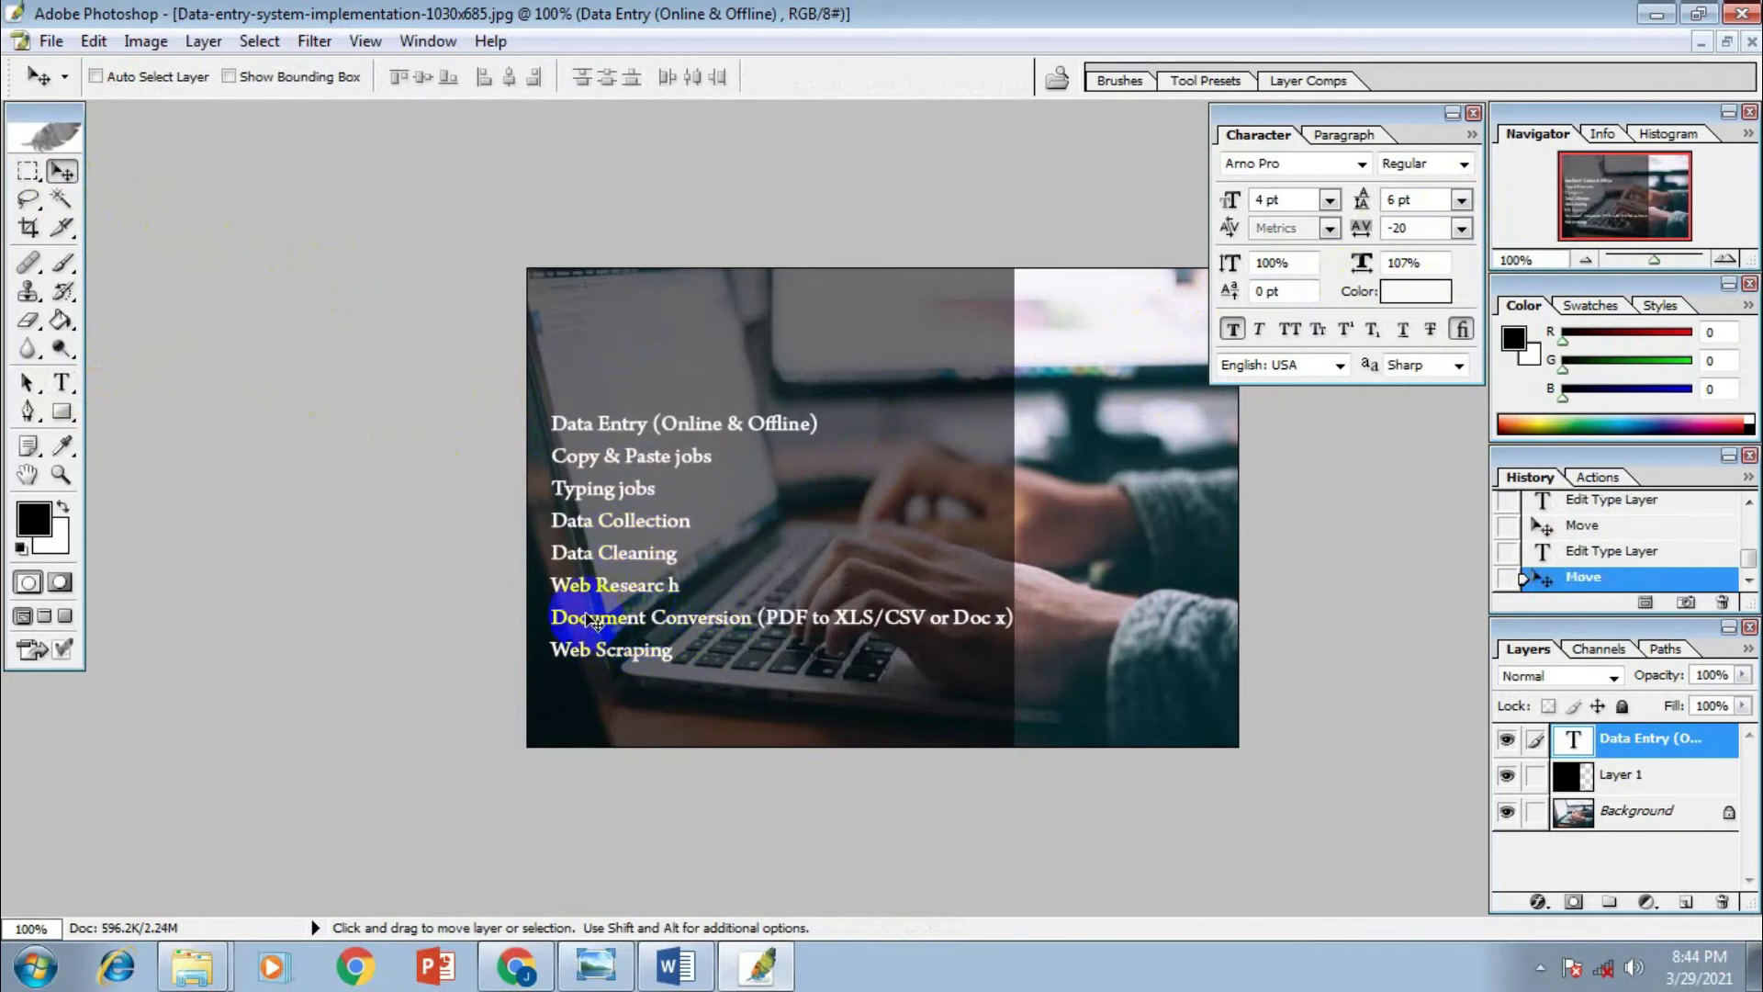
# Shorten "Document" to "Doc" in the document conversion line of the list
pyautogui.click(63, 383)
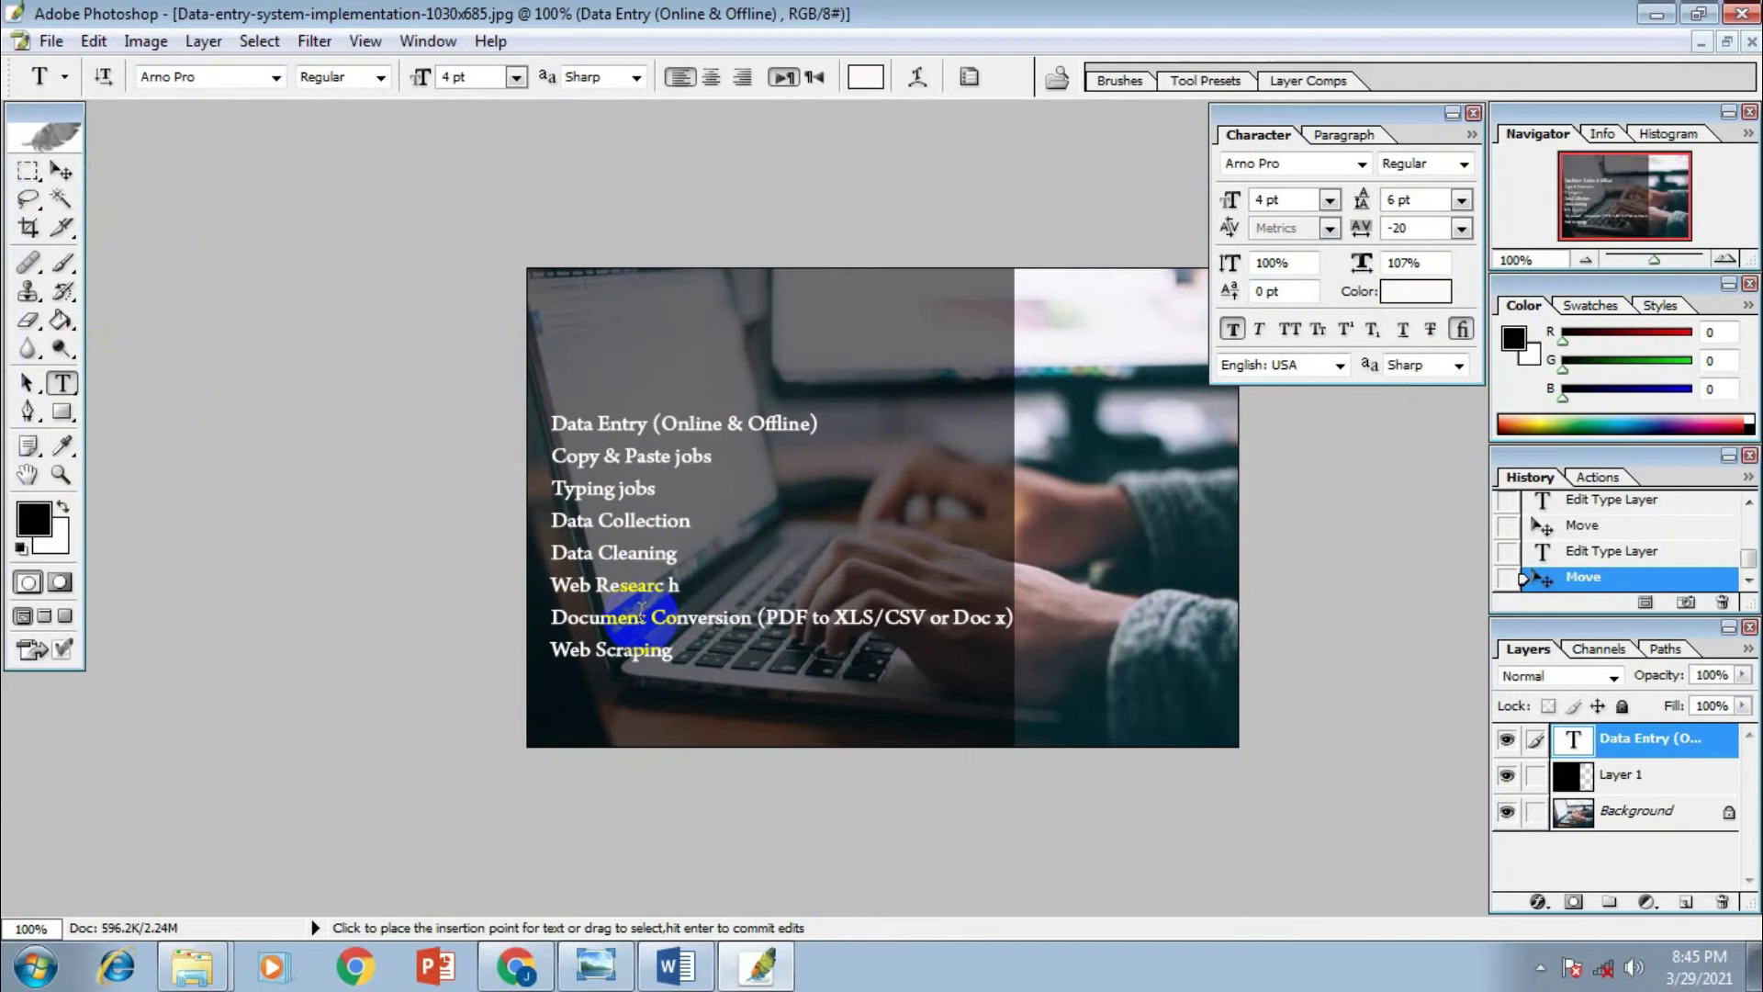
pyautogui.click(661, 627)
pyautogui.press('BackSpace')
pyautogui.press('BackSpace')
pyautogui.press('BackSpace')
pyautogui.press('BackSpace')
pyautogui.press('BackSpace')
pyautogui.press('BackSpace')
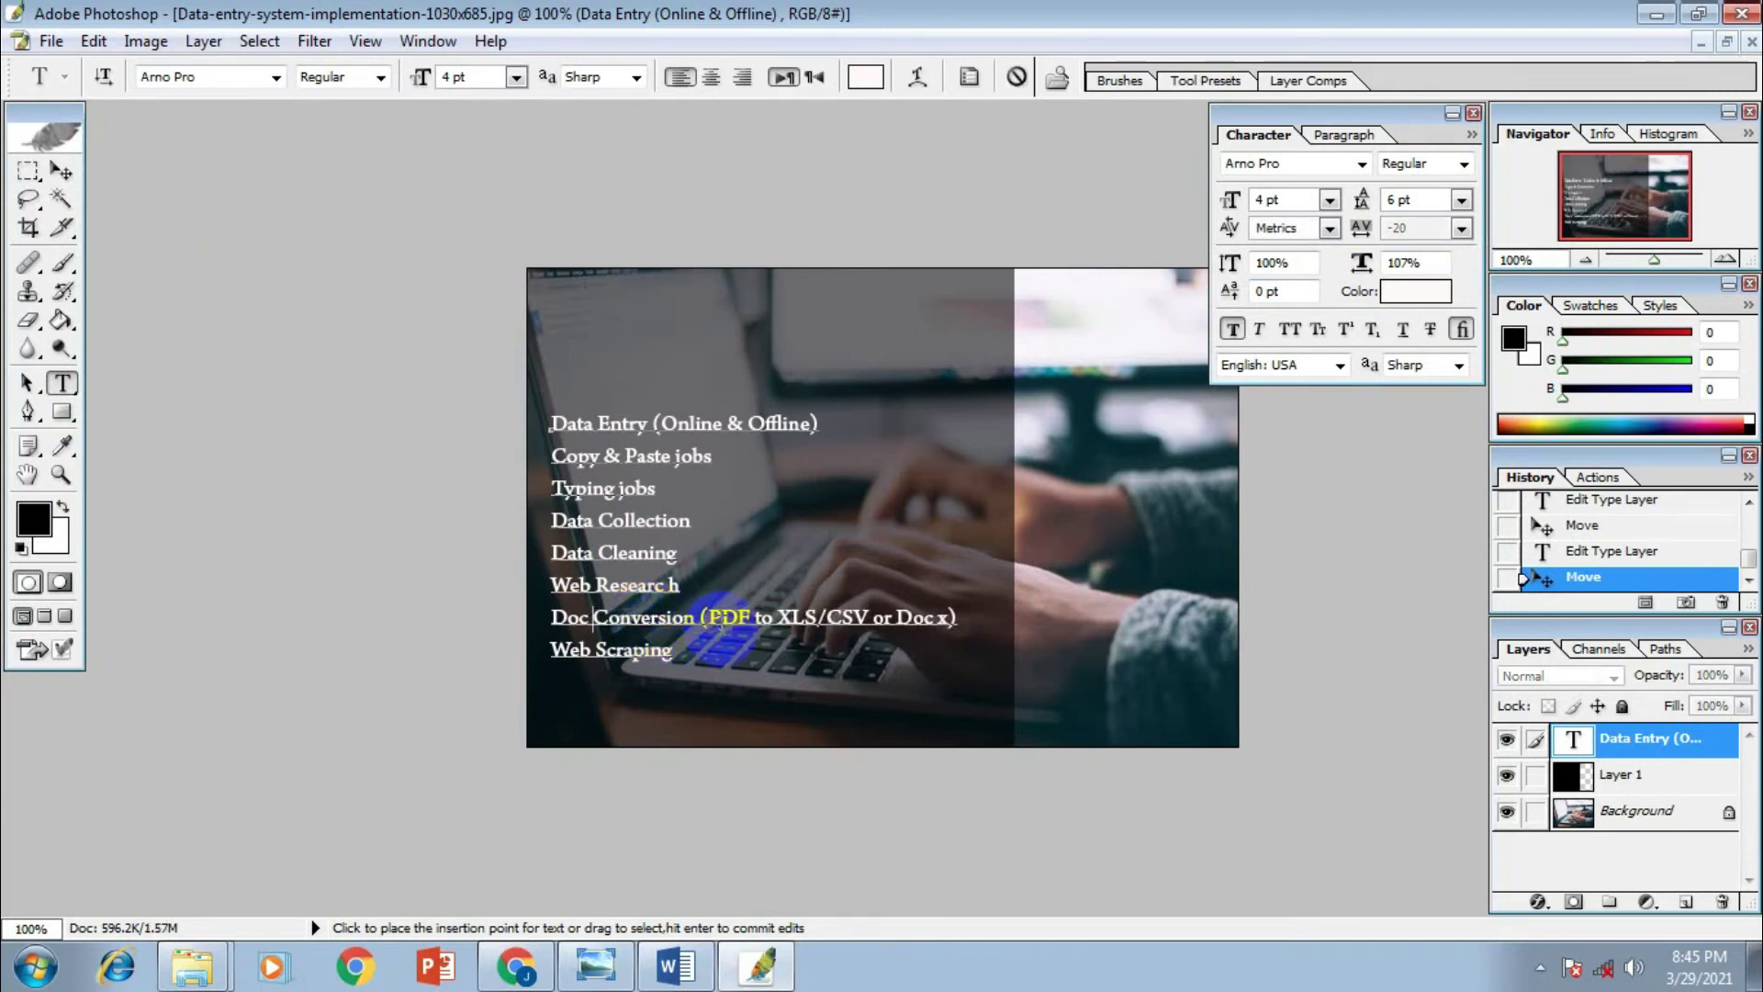
# Shorten "Conversion" to "Conver" in the Doc line and add an extra space after "Doc"
pyautogui.click(694, 617)
pyautogui.press('BackSpace')
pyautogui.press('BackSpace')
pyautogui.press('BackSpace')
pyautogui.press('BackSpace')
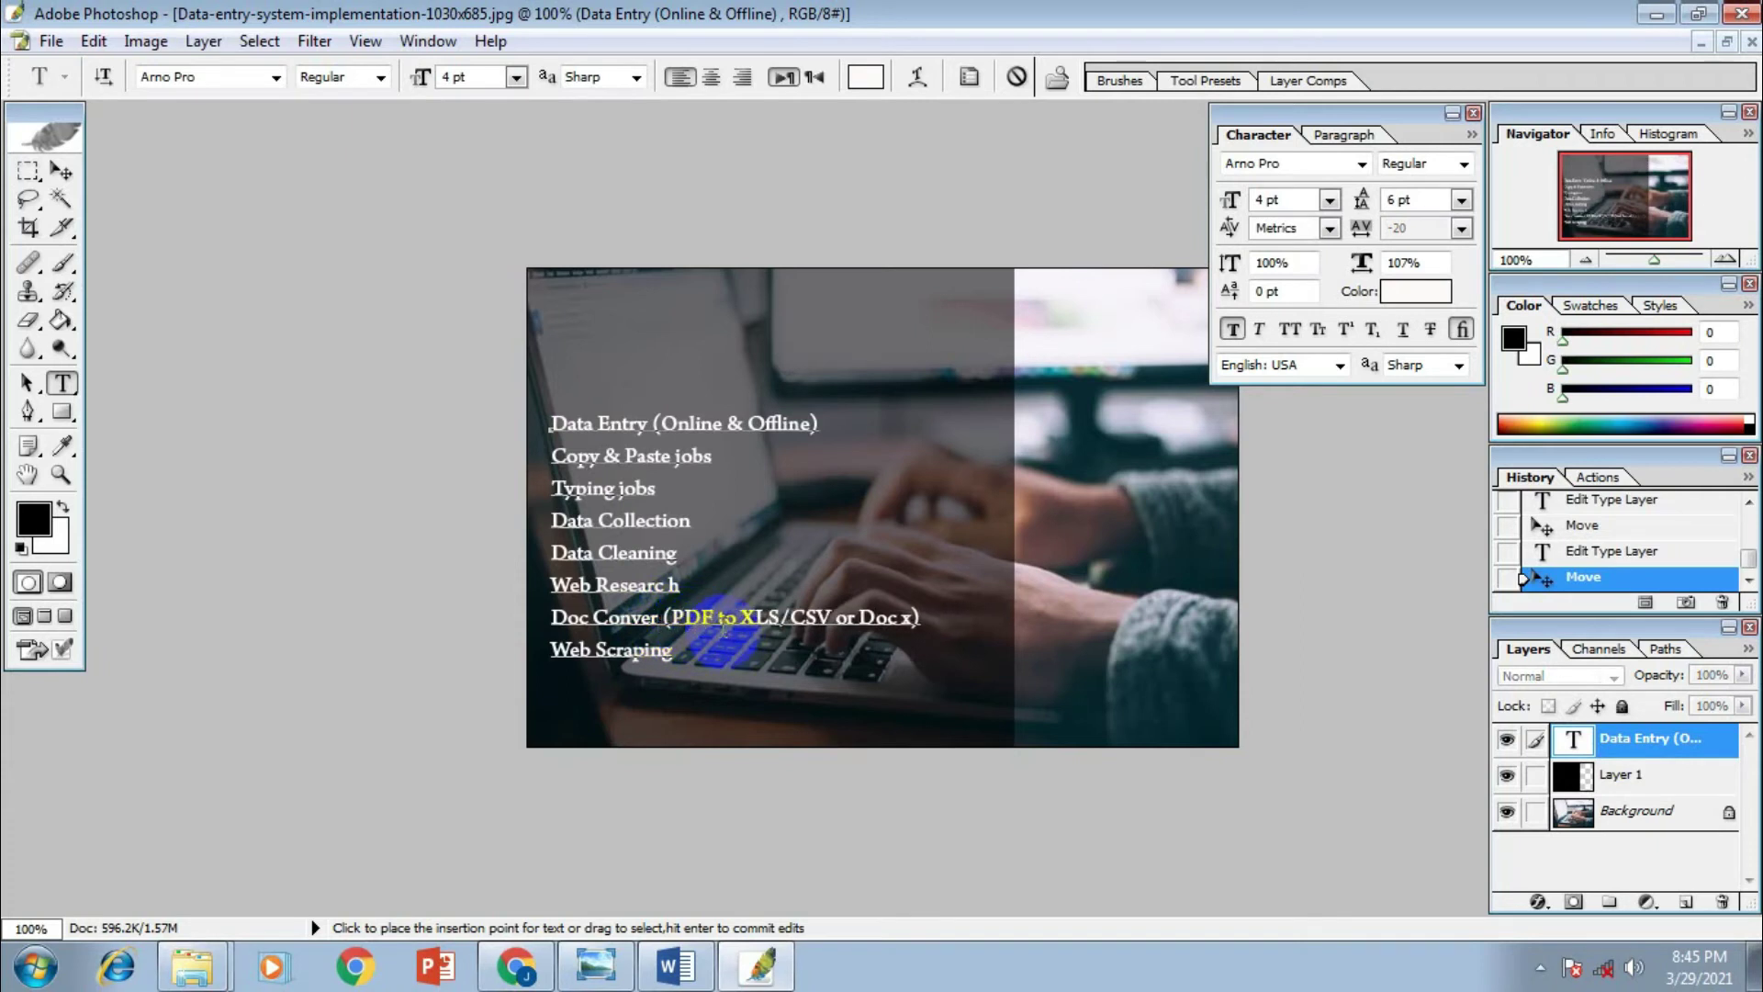
pyautogui.click(597, 621)
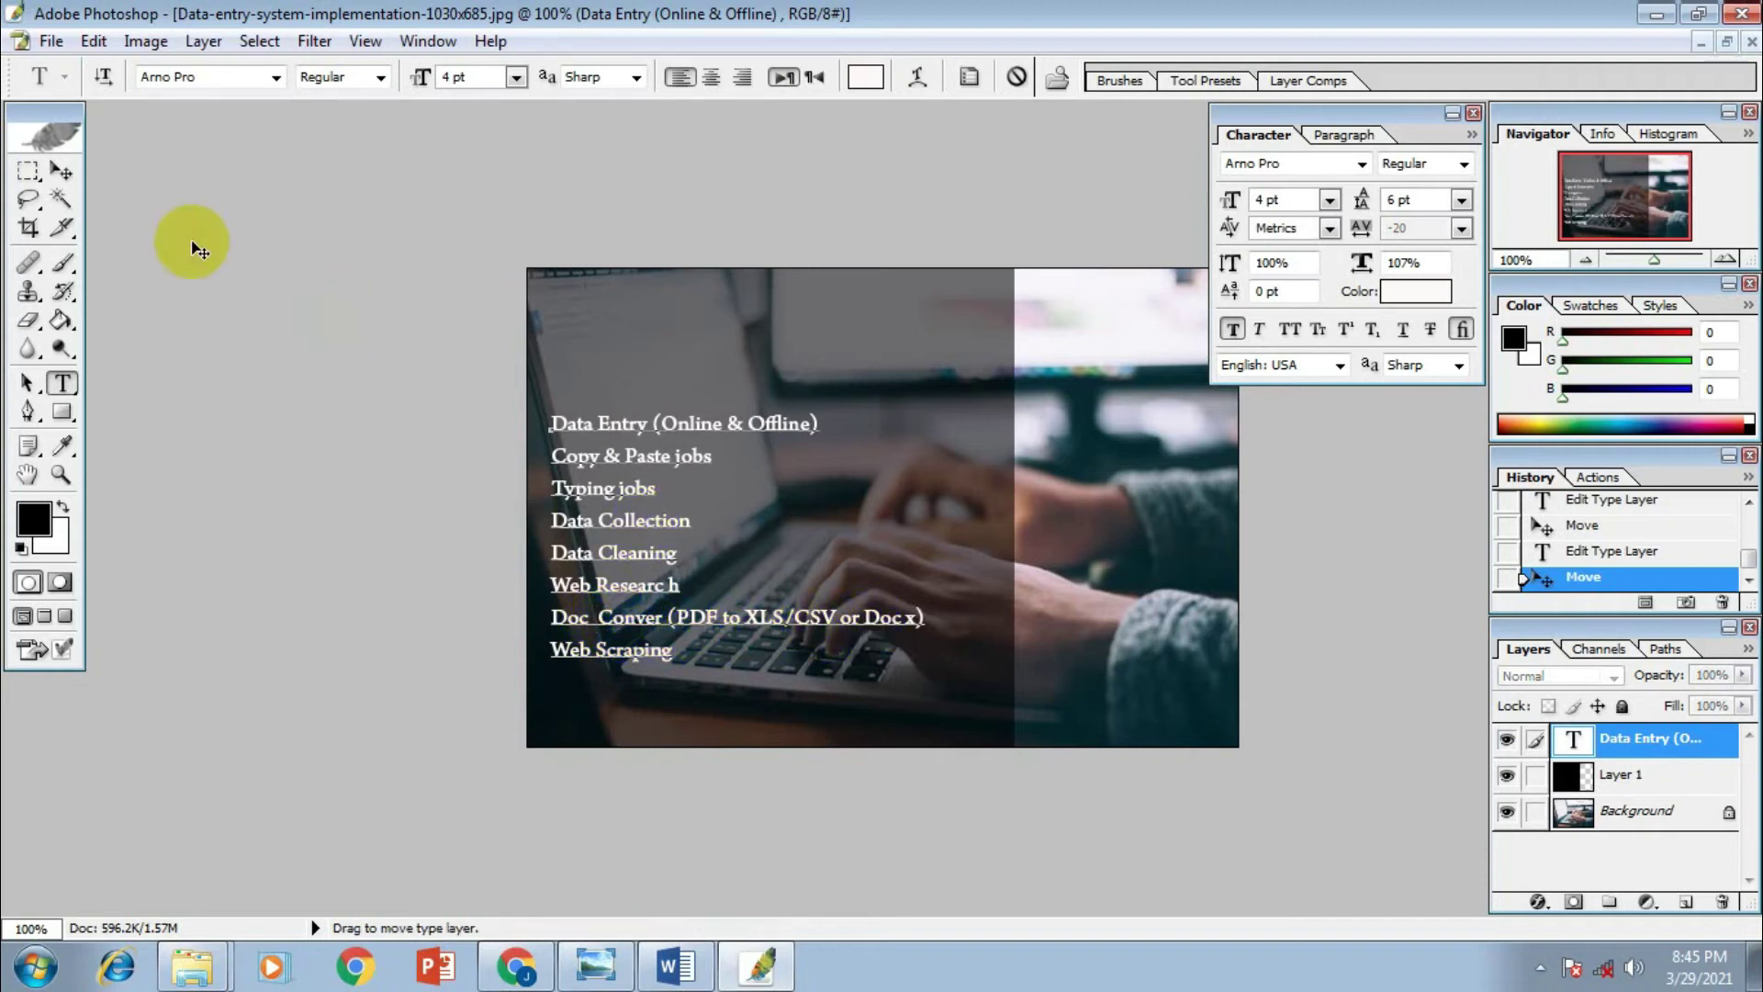
# Nudge the services list slightly further down on the image
pyautogui.click(61, 171)
pyautogui.moveTo(645, 580)
pyautogui.mouseDown()
pyautogui.moveTo(643, 564)
pyautogui.moveTo(647, 593)
pyautogui.mouseUp()
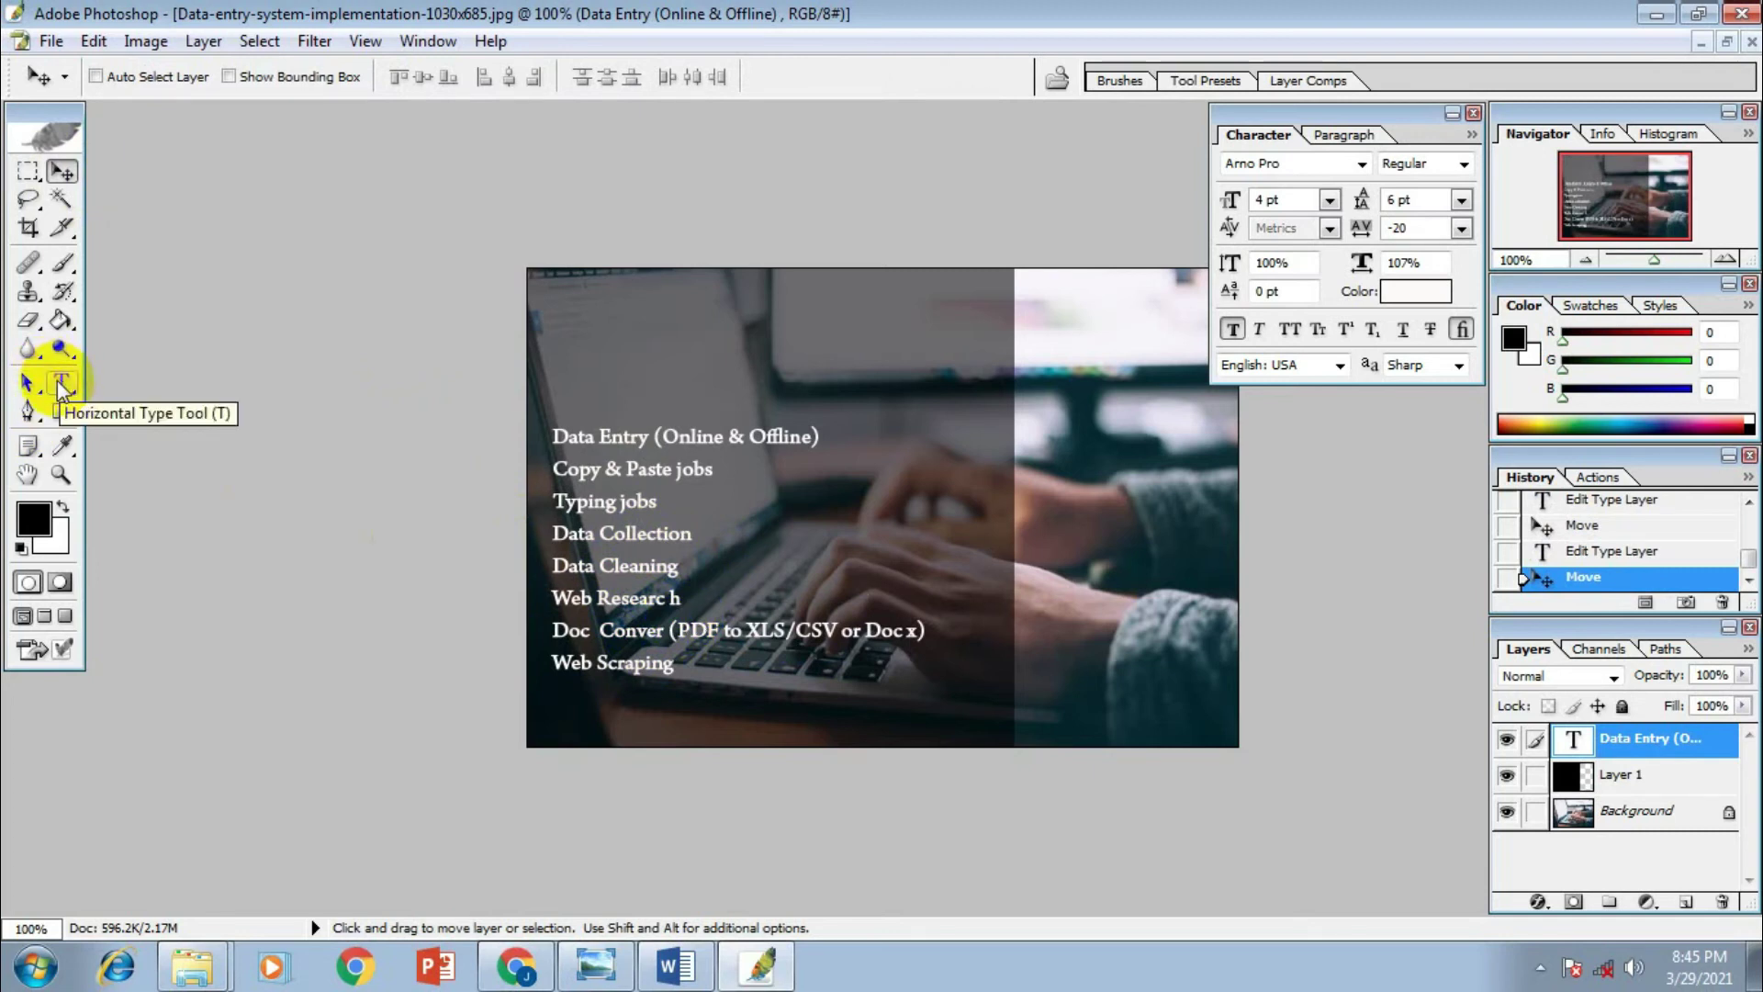
pyautogui.moveTo(636, 613); pyautogui.dragTo(635, 618)
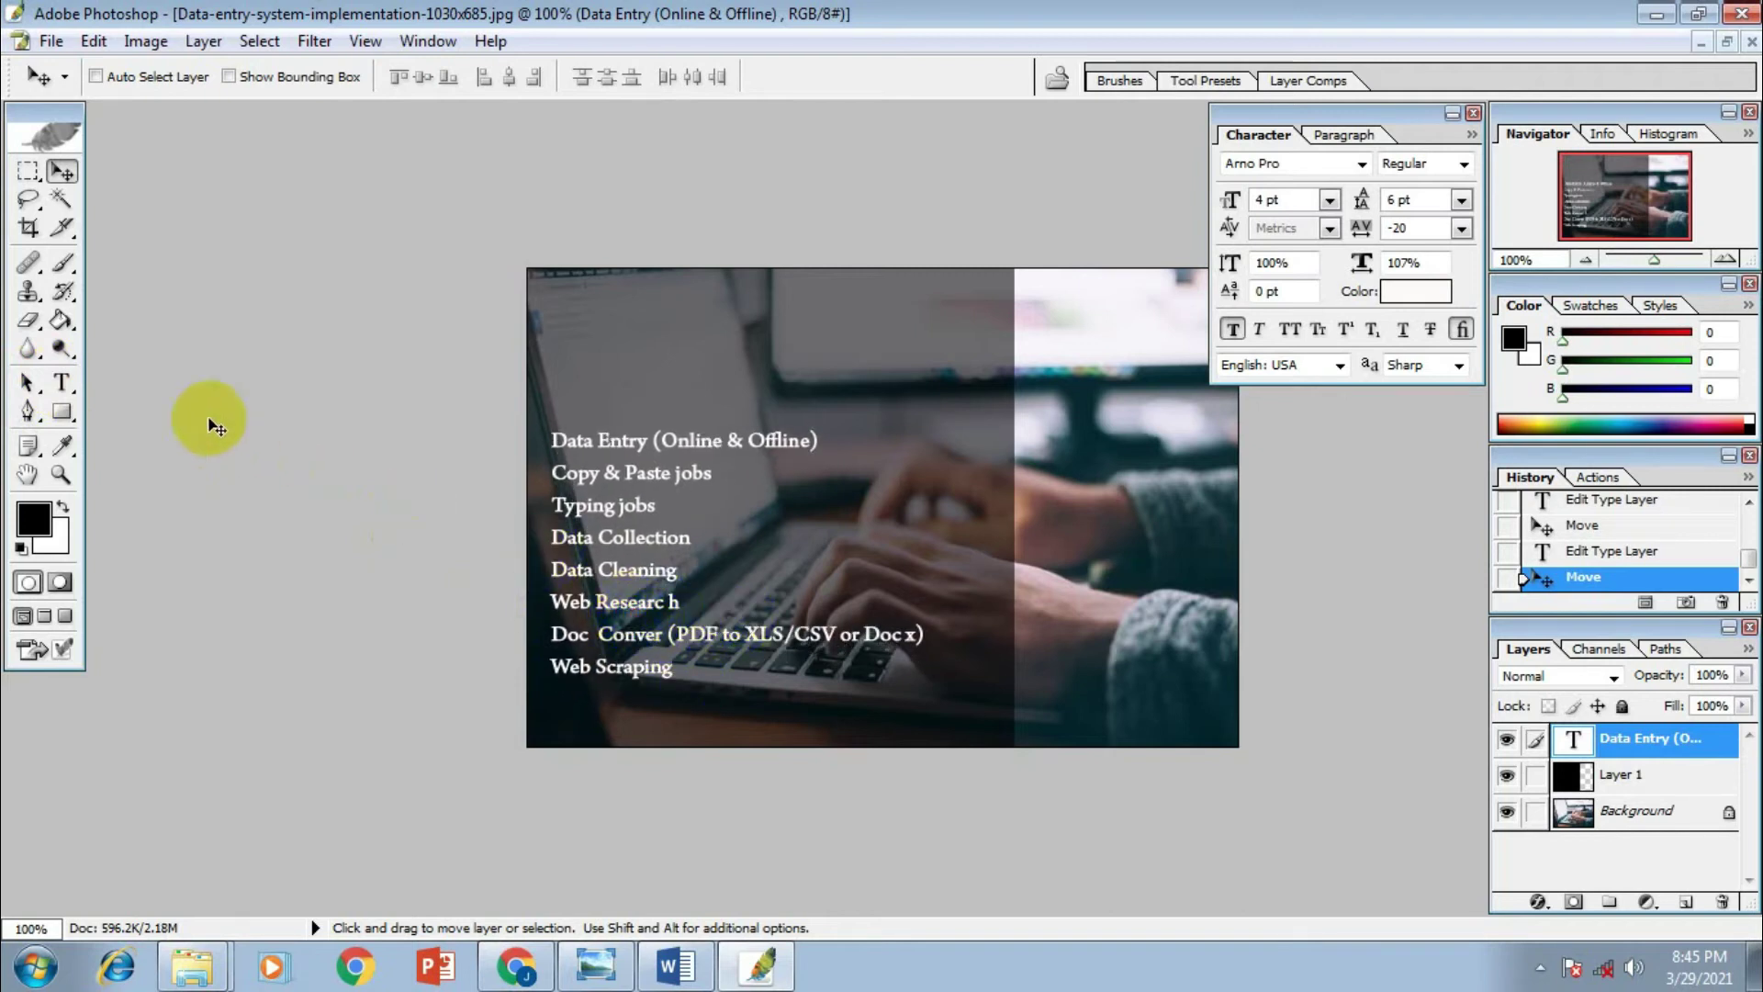
# Add the line "B2B Leads Generation" below Web Scraping and shift the list slightly to the right
pyautogui.click(62, 382)
pyautogui.click(668, 673)
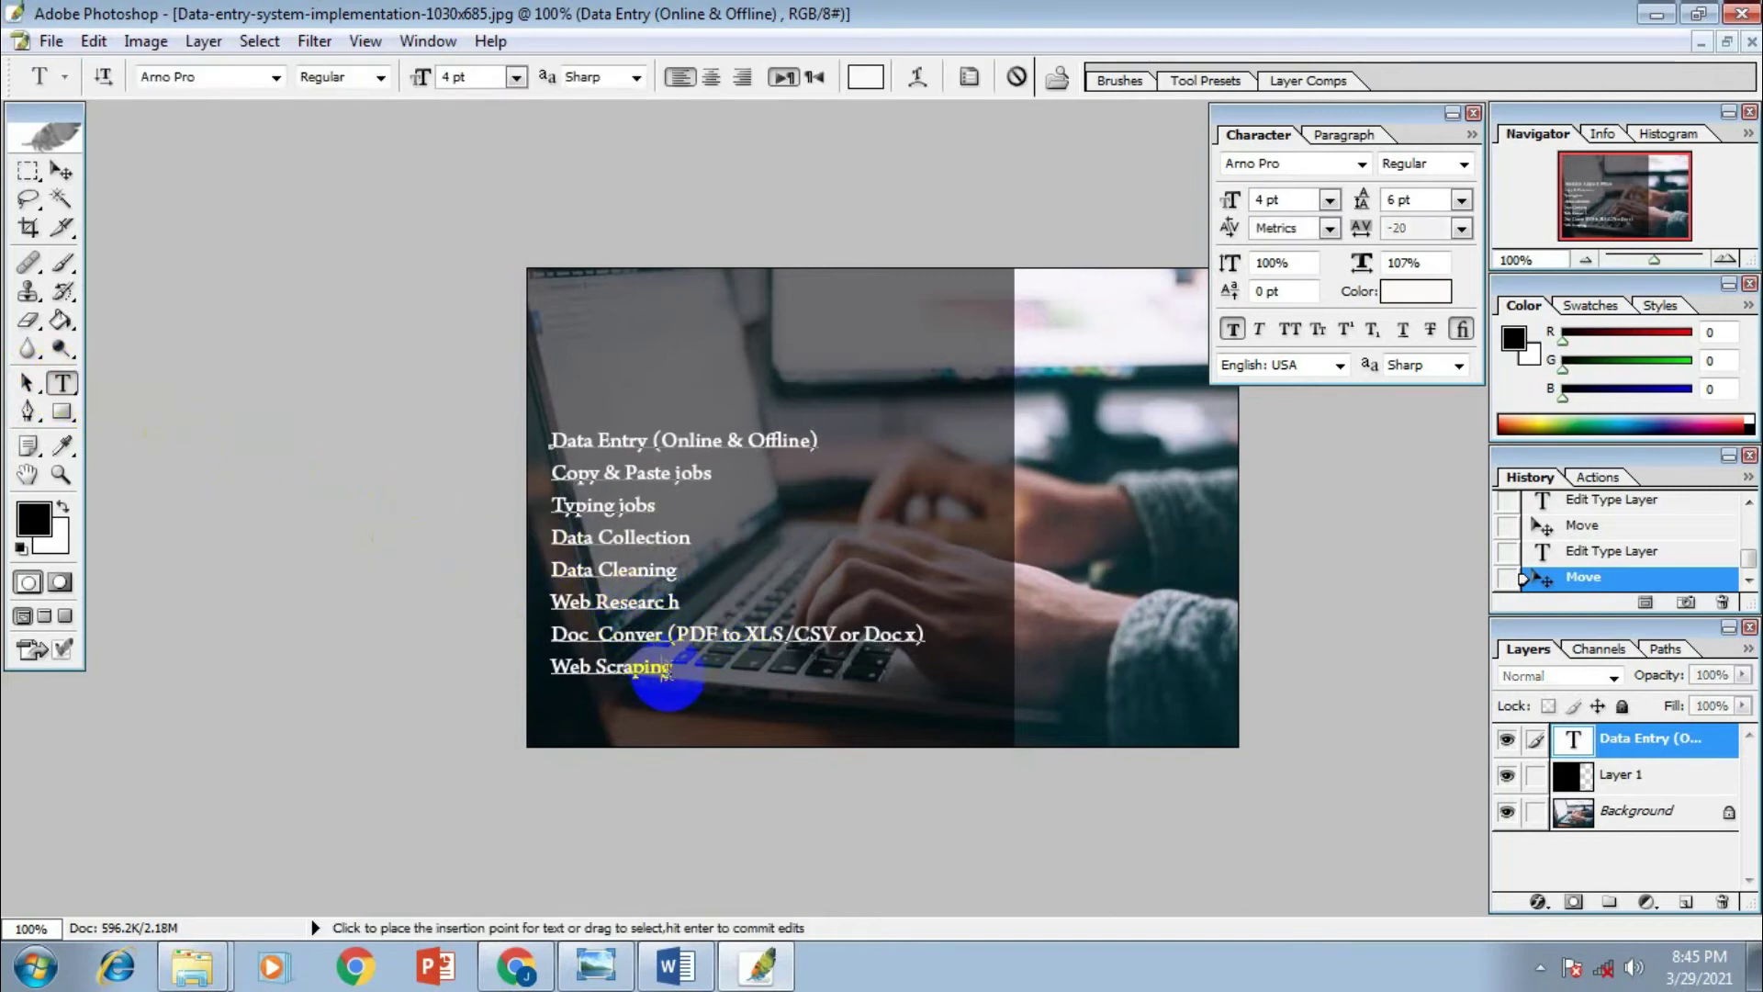
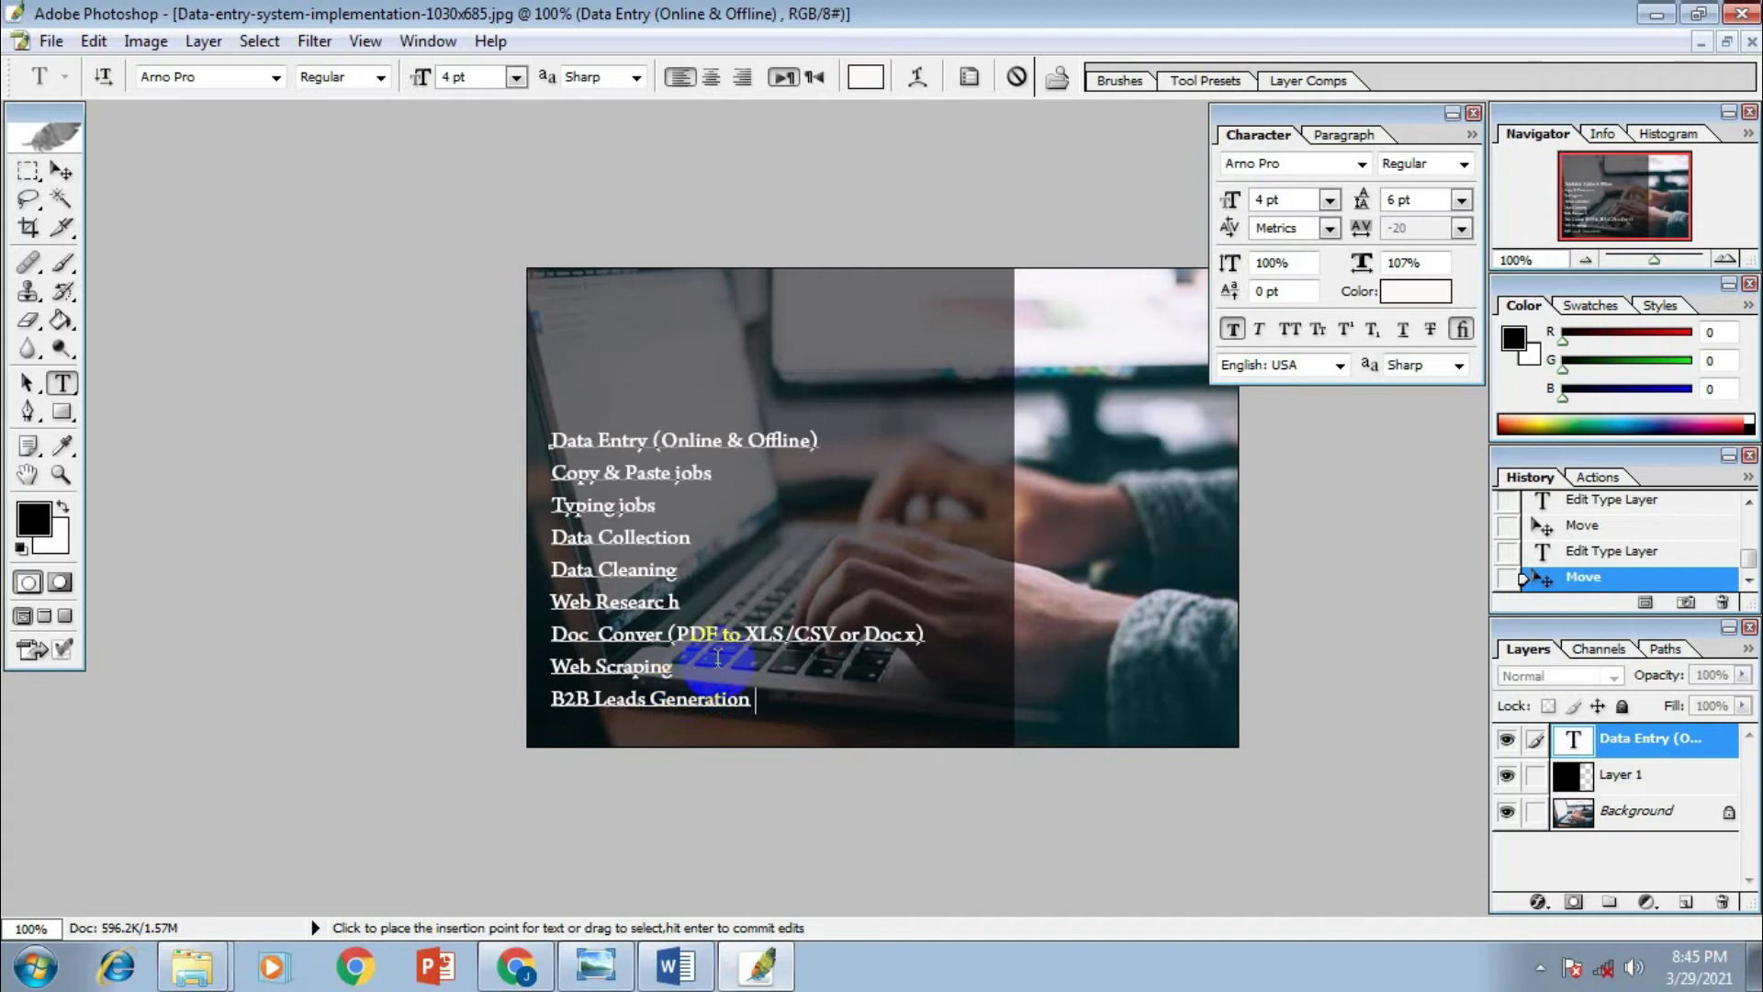
pyautogui.click(61, 170)
pyautogui.moveTo(548, 530); pyautogui.dragTo(627, 589)
# Set the font size of the entire services list to 6 pt
pyautogui.click(61, 383)
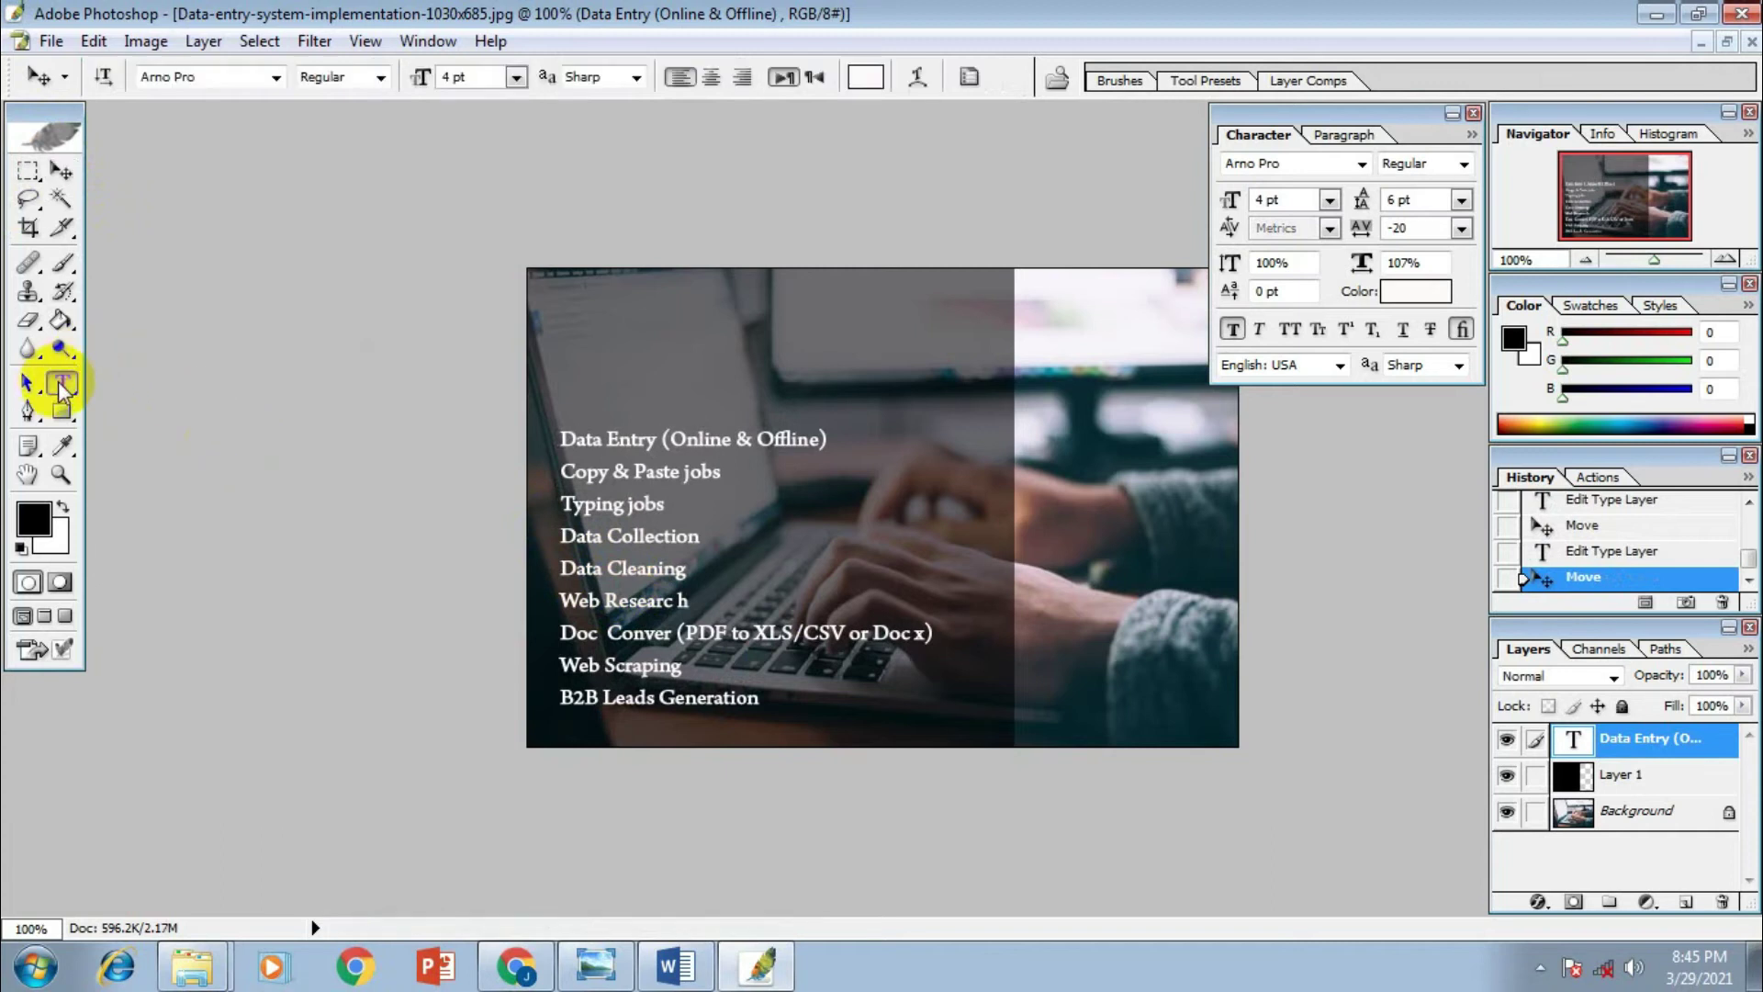
pyautogui.click(595, 448)
pyautogui.hotkey('ctrl', 'a')
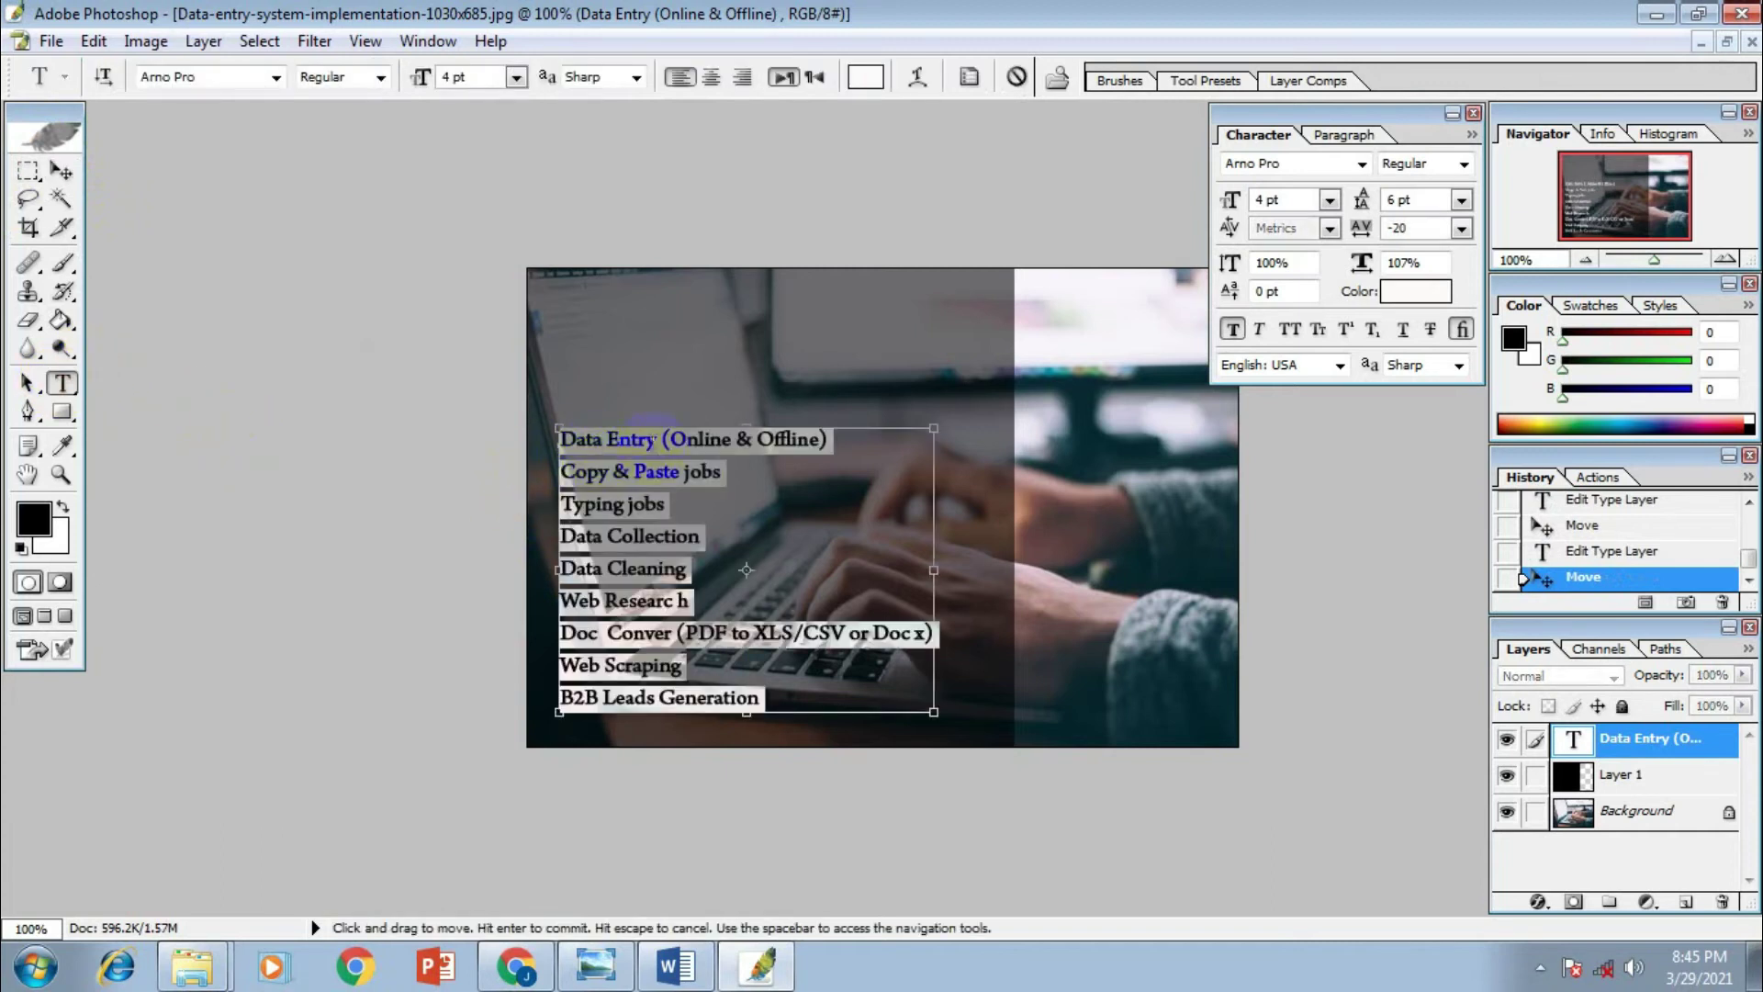
pyautogui.click(516, 78)
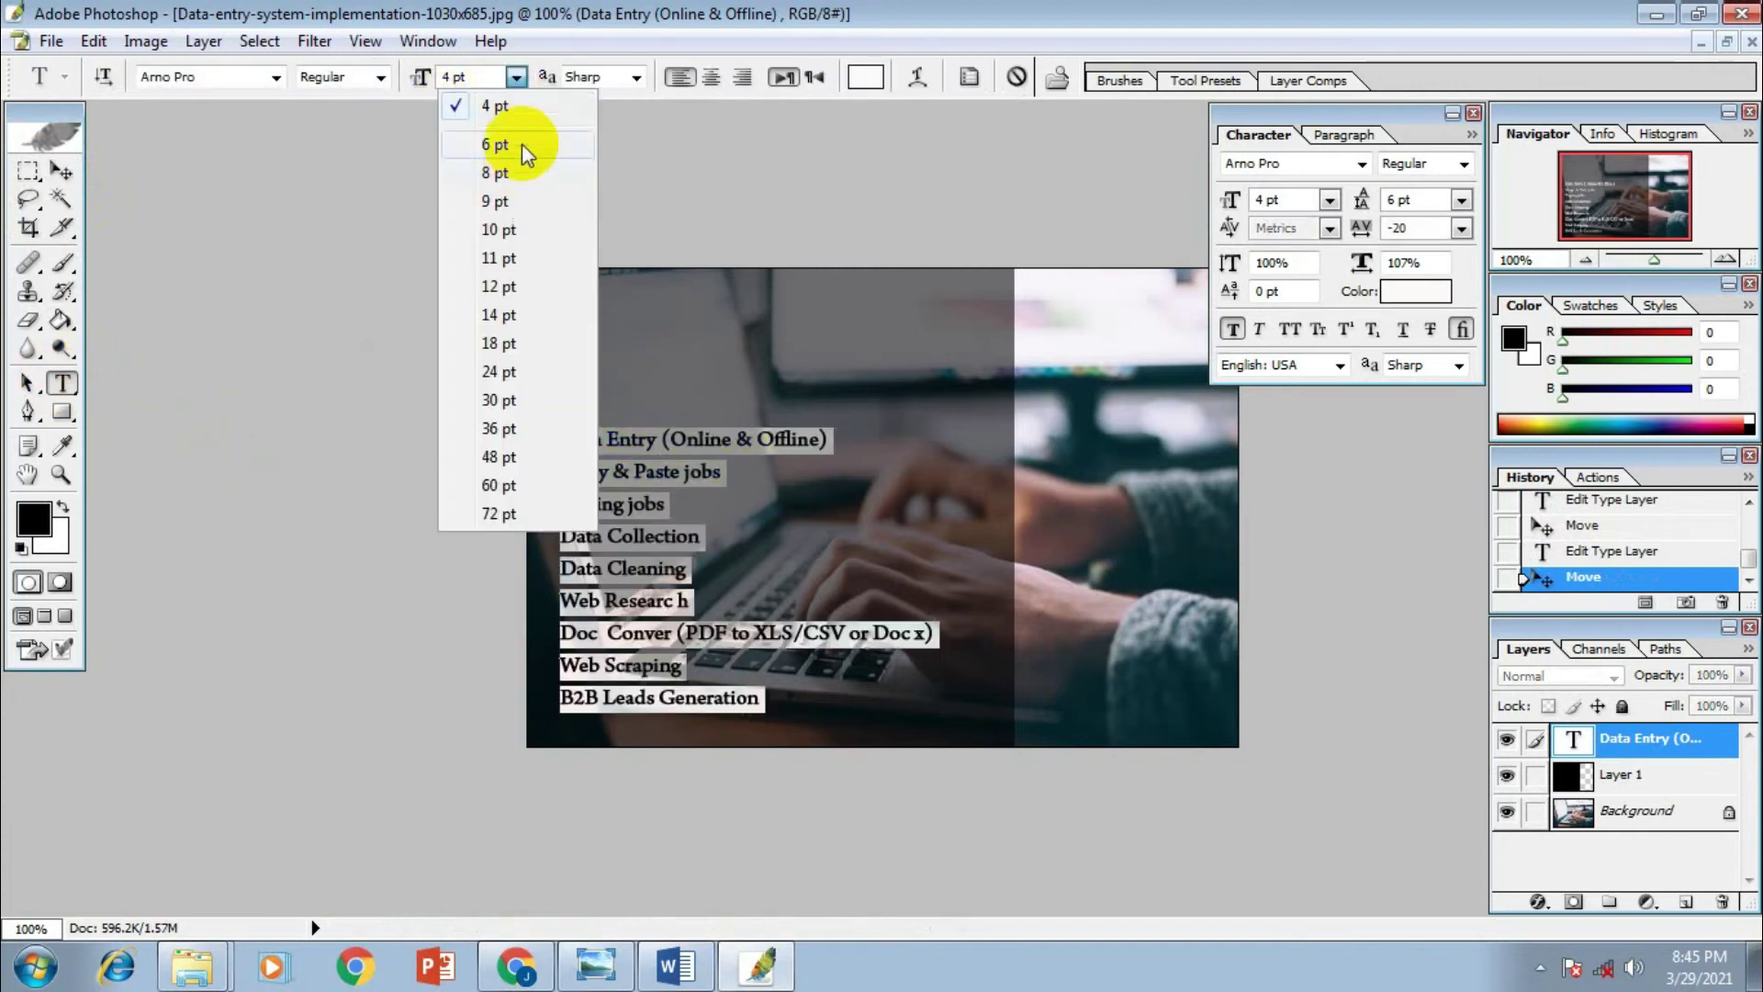
pyautogui.click(522, 143)
pyautogui.click(61, 171)
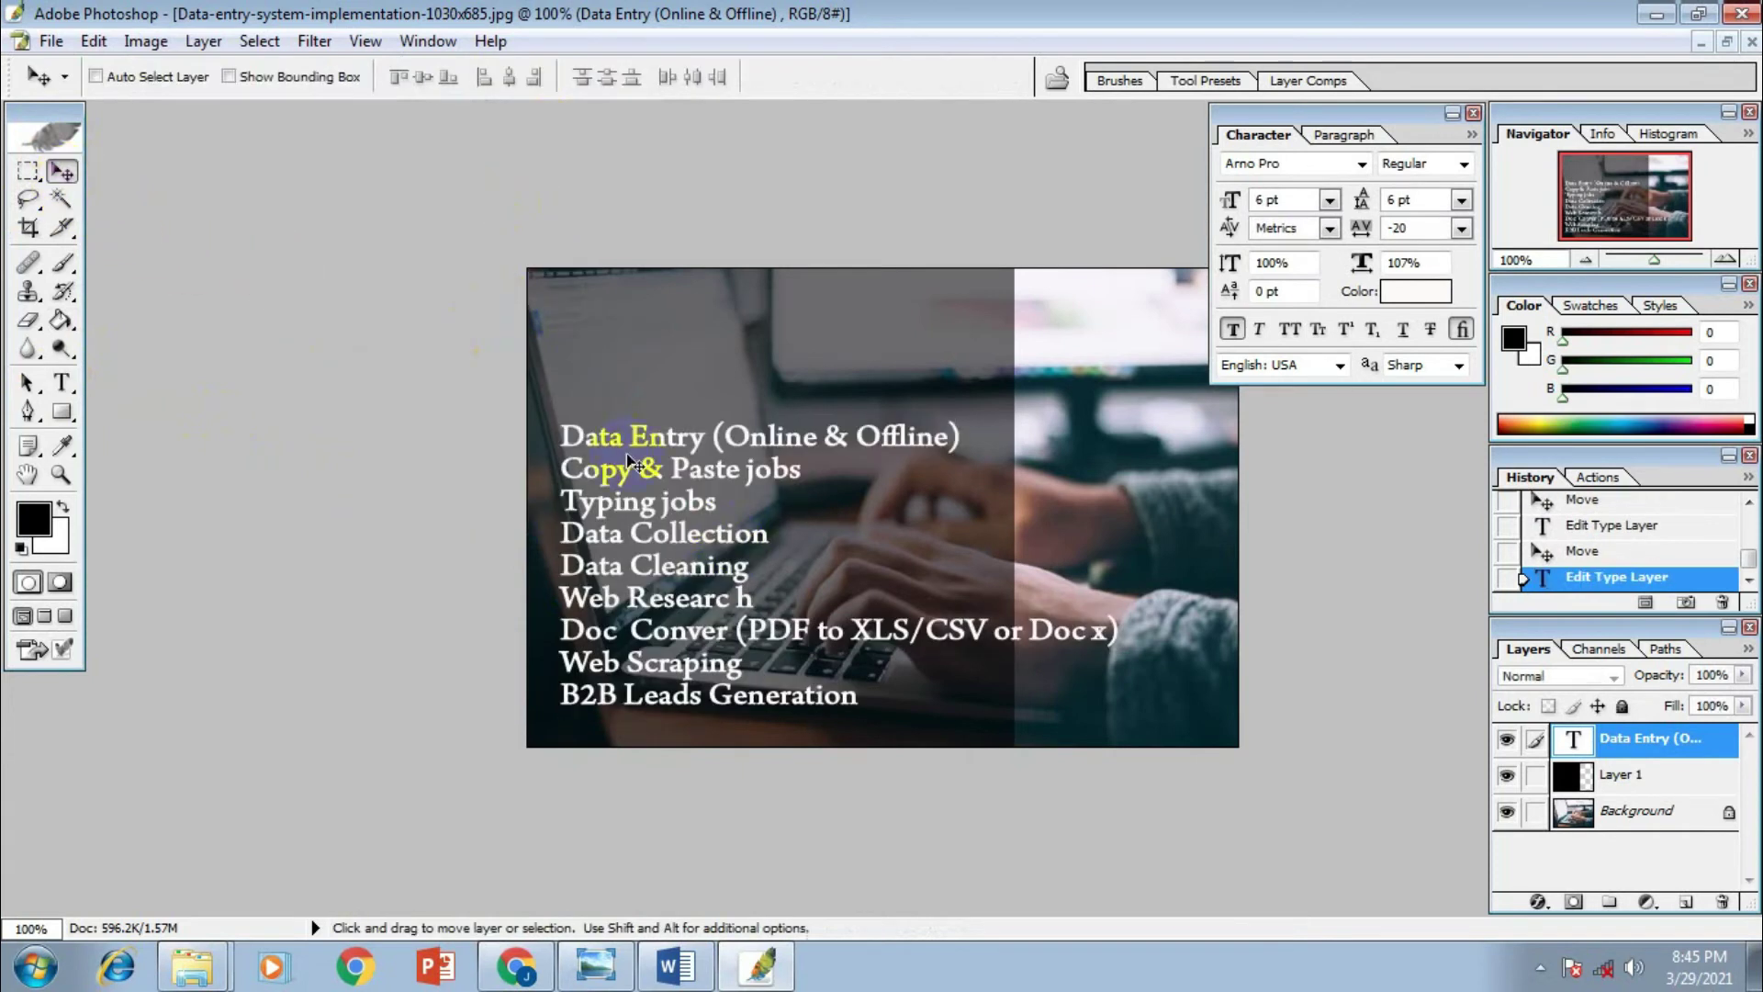
# Widen the dark overlay on Layer 1 slightly by free-transforming its right edge outward
pyautogui.keyDown('ctrl'); pyautogui.click(874, 549); pyautogui.keyUp('ctrl')
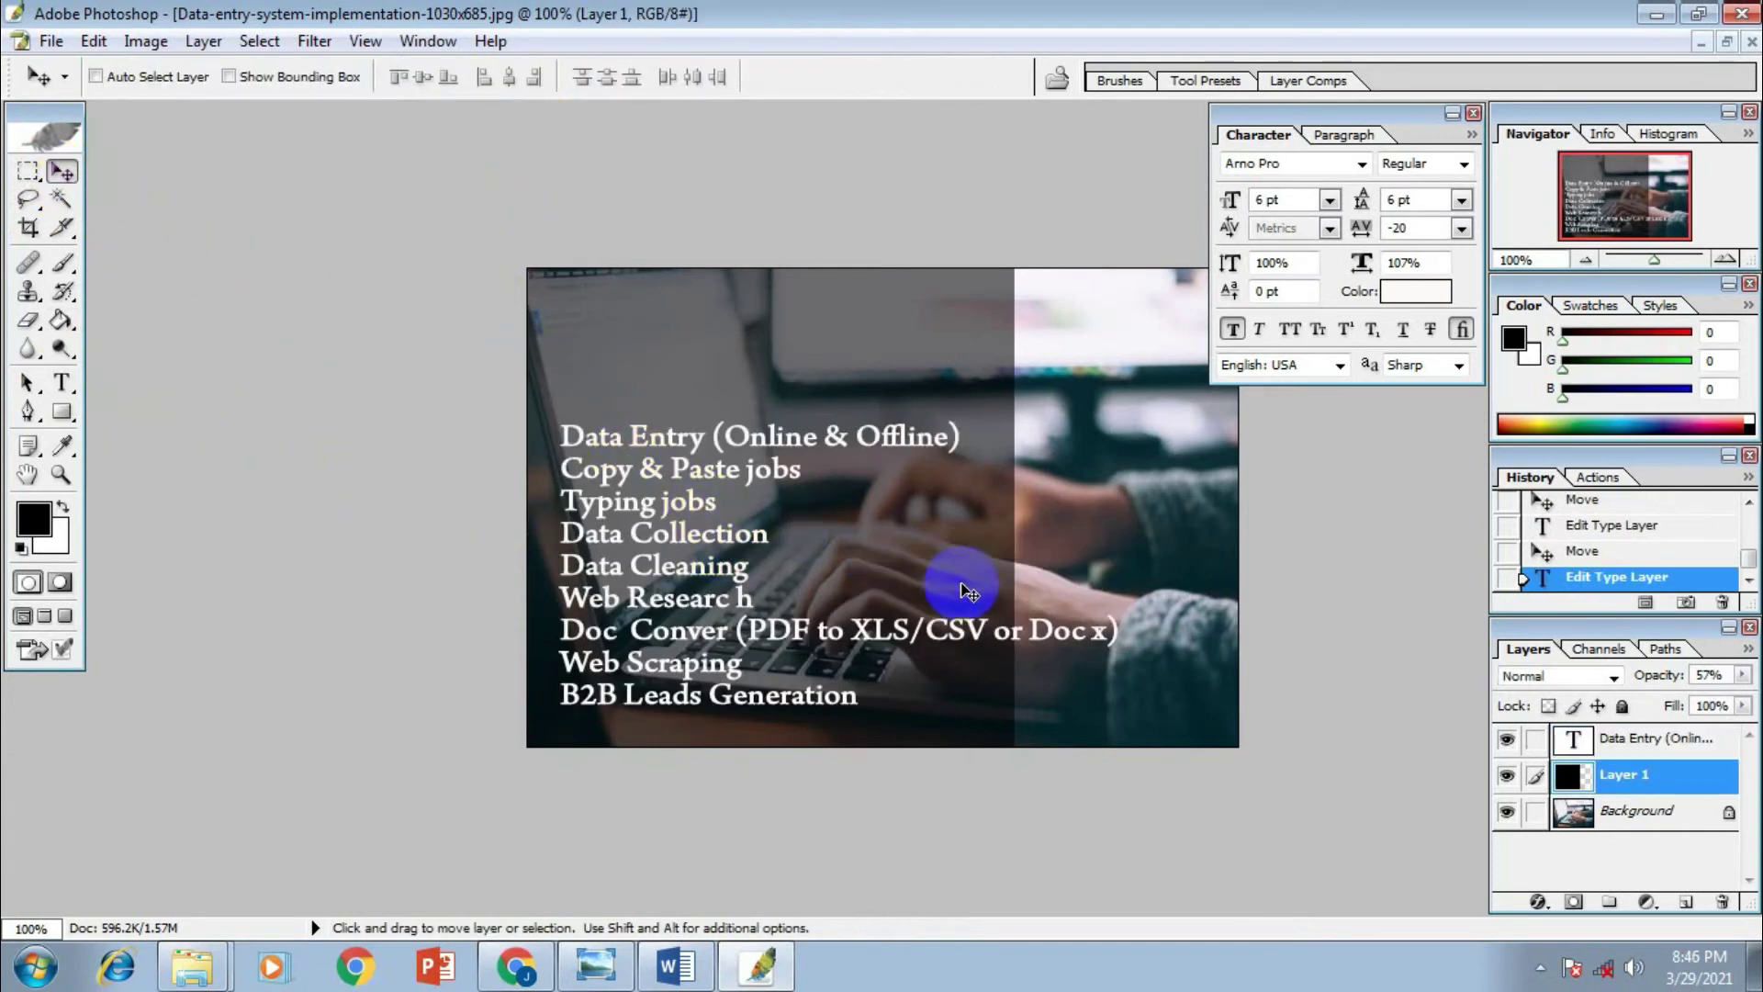
pyautogui.hotkey('ctrl', 't')
pyautogui.moveTo(1035, 502)
pyautogui.mouseDown()
pyautogui.moveTo(1126, 499)
pyautogui.moveTo(1061, 491)
pyautogui.mouseUp()
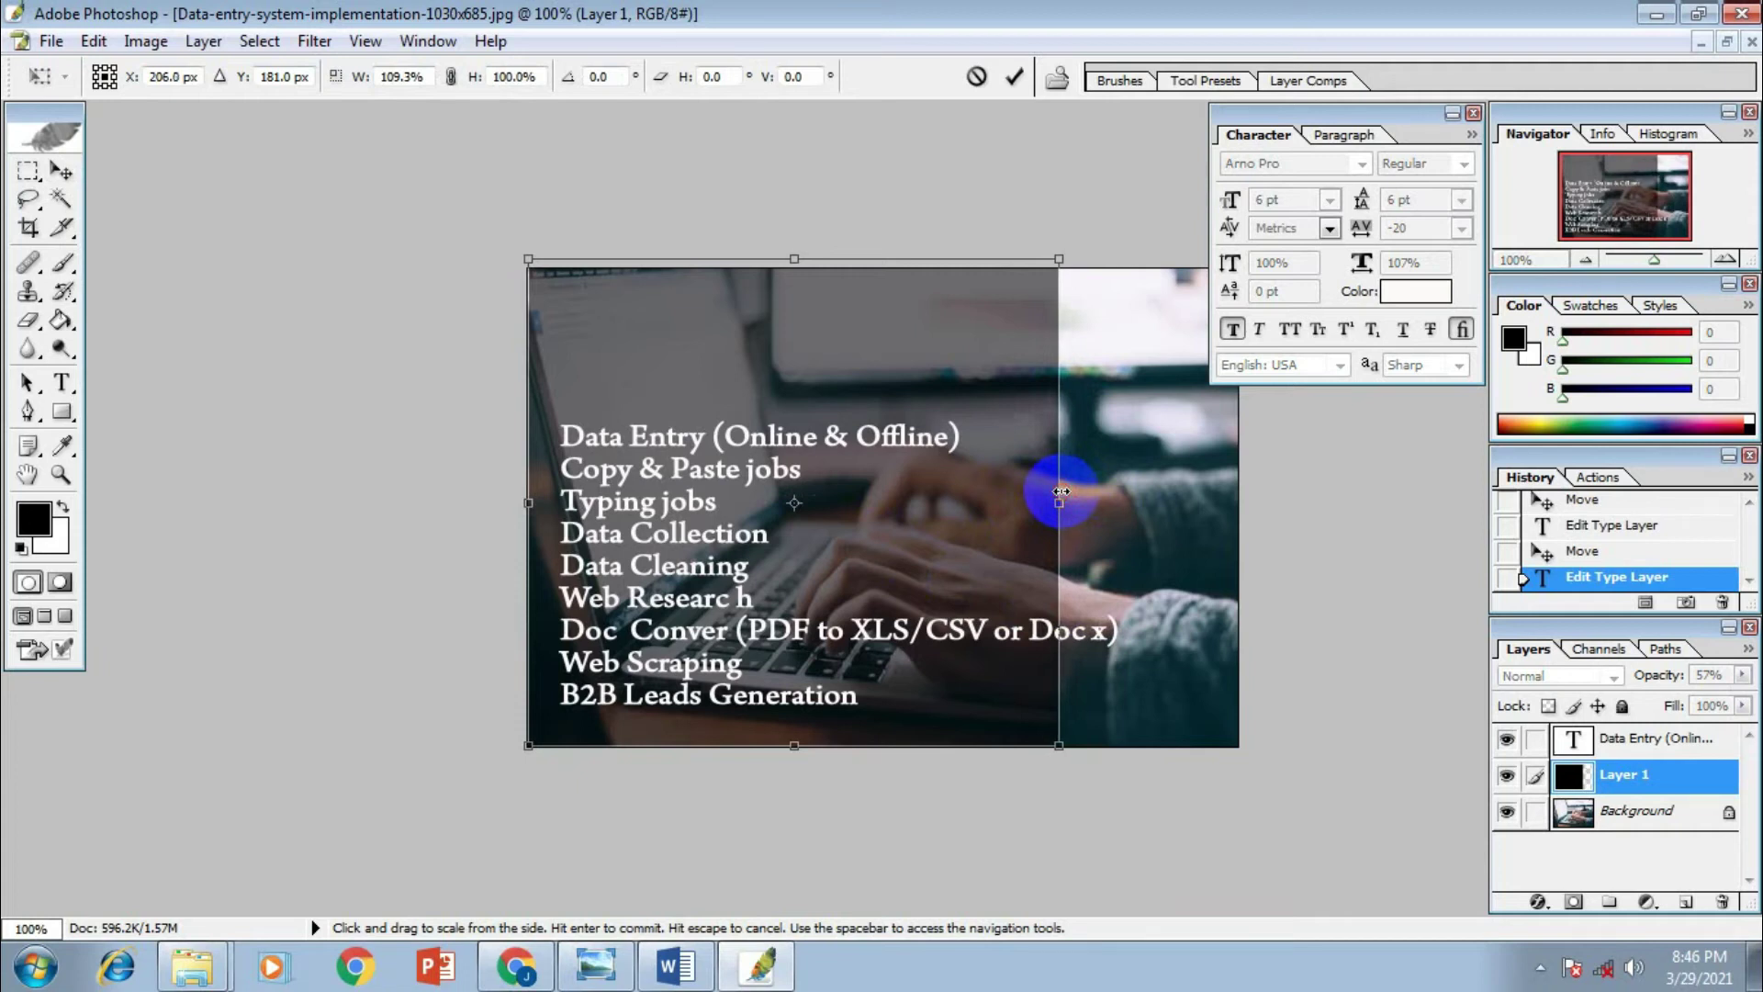
pyautogui.press('Return')
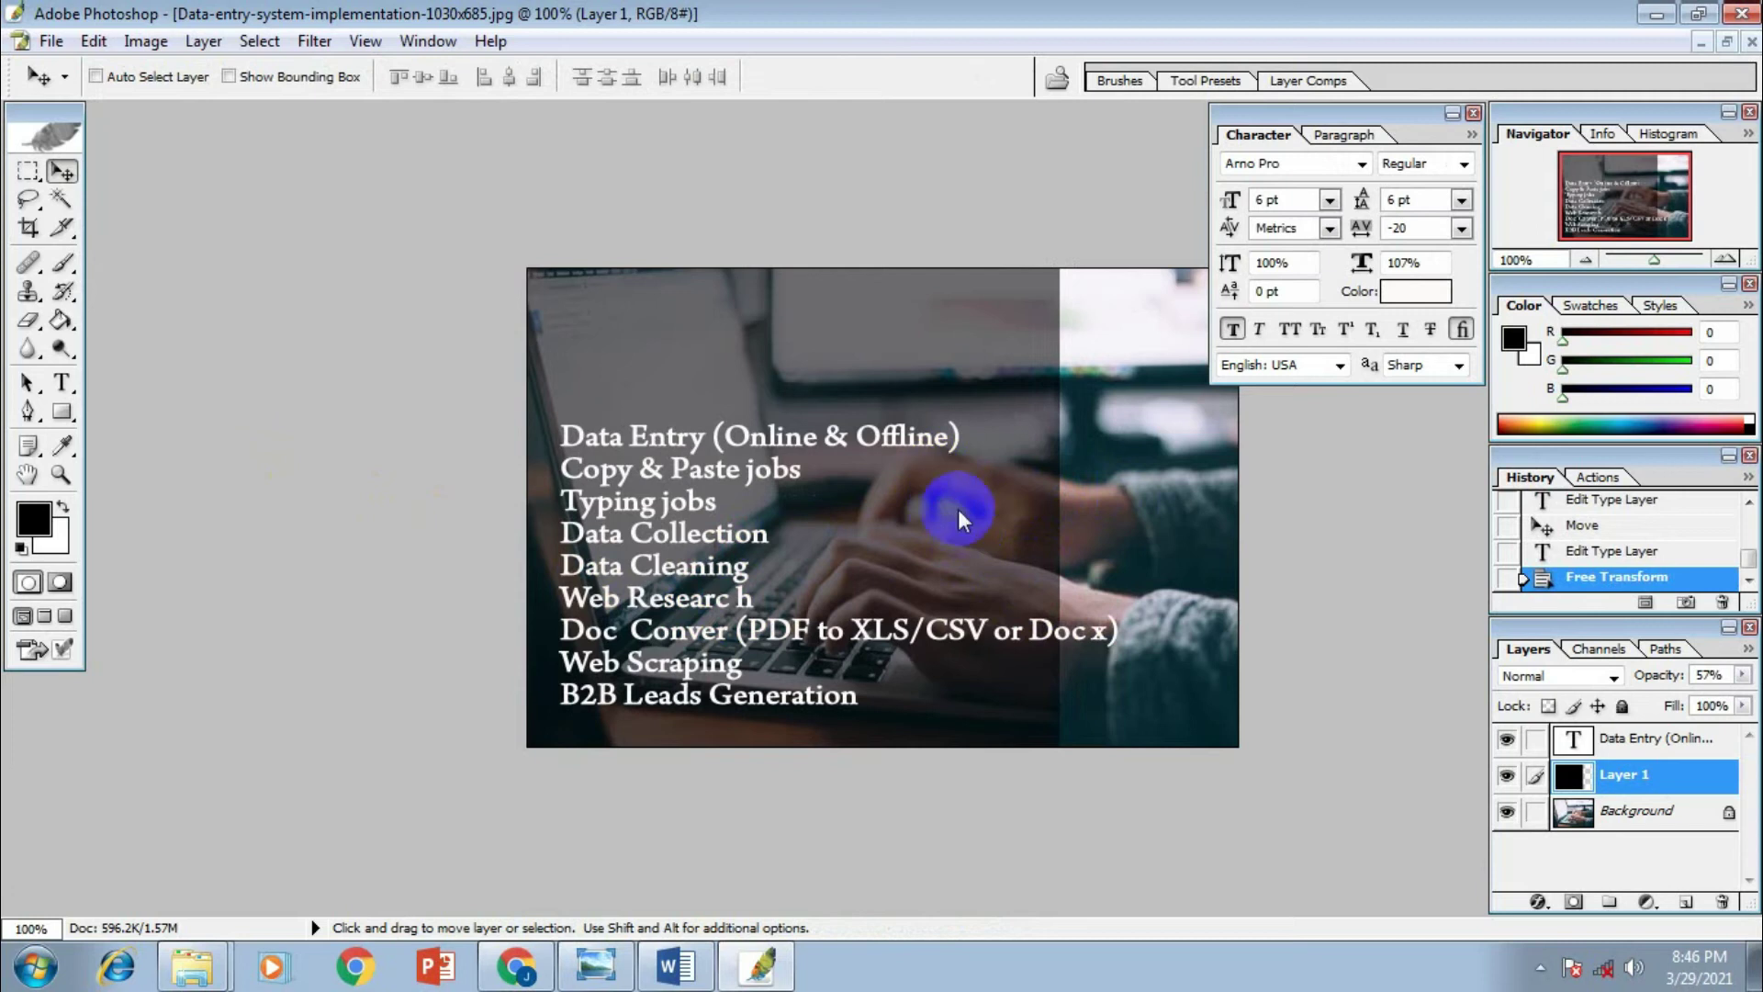
pyautogui.hotkey('ctrl', 't')
pyautogui.moveTo(1058, 507); pyautogui.dragTo(1035, 507)
pyautogui.press('Return')
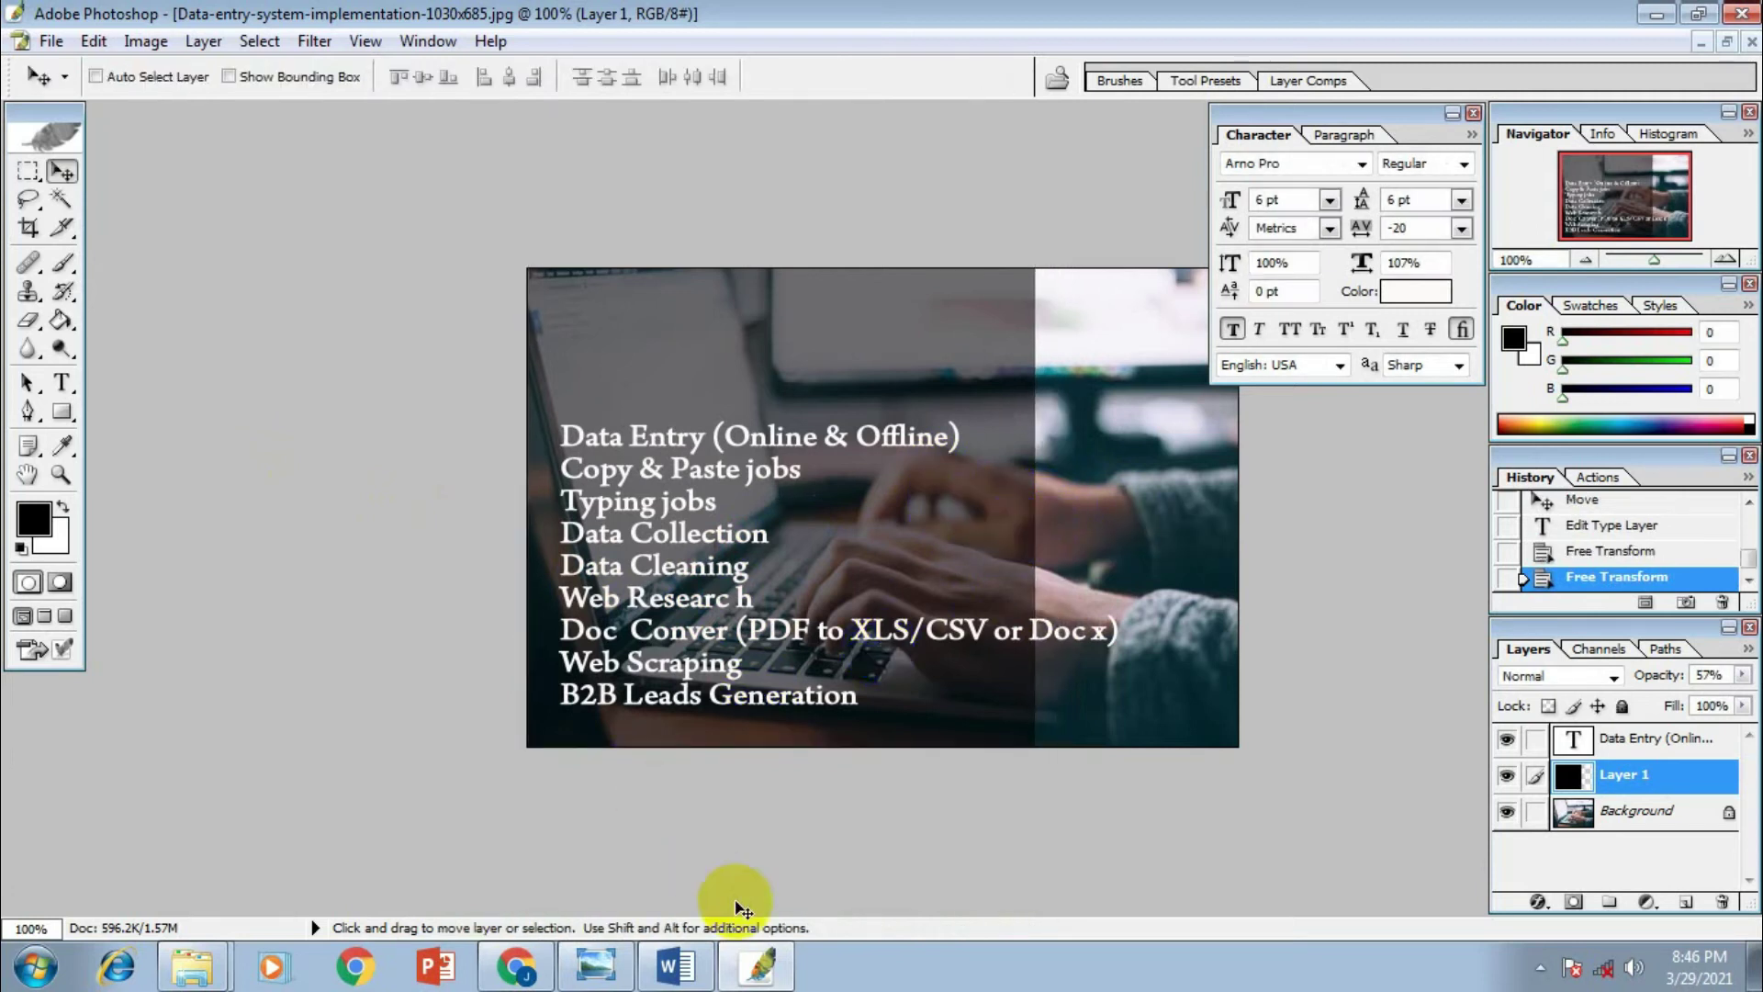
# Check the sample Fiverr gig image in Chrome, and back in Photoshop delete the opening parenthesis before "PDF" in the list
pyautogui.click(510, 965)
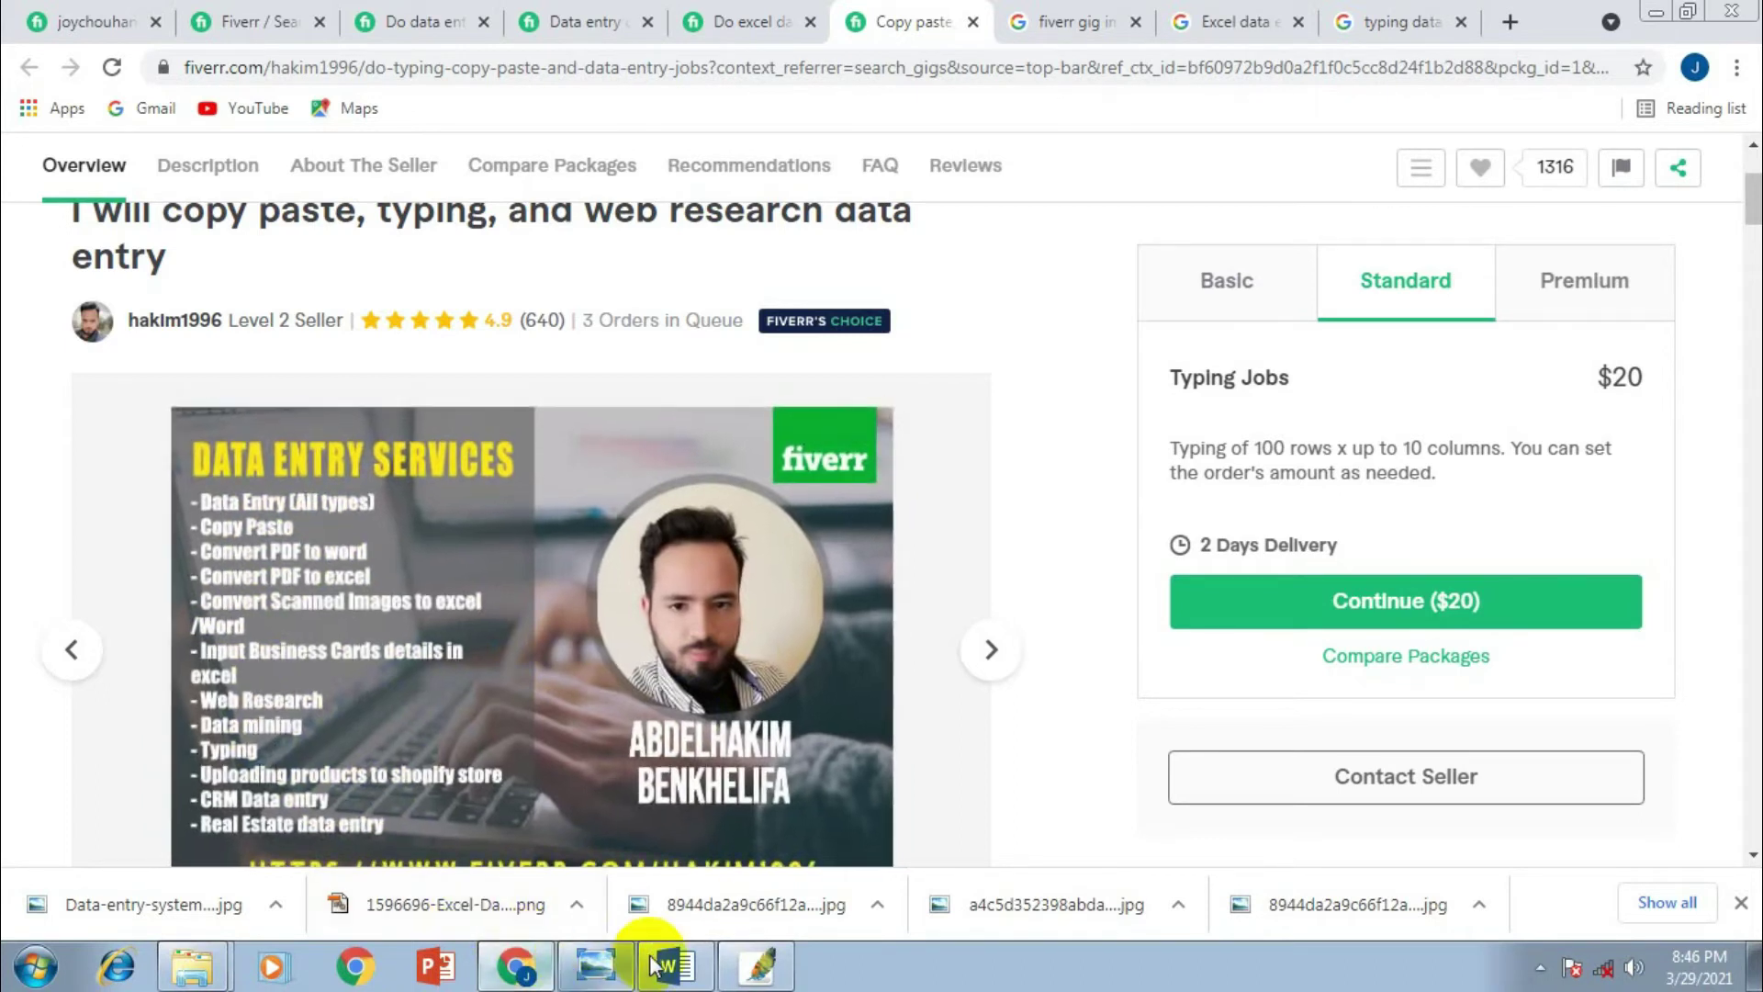
pyautogui.hotkey('alt', 'Tab')
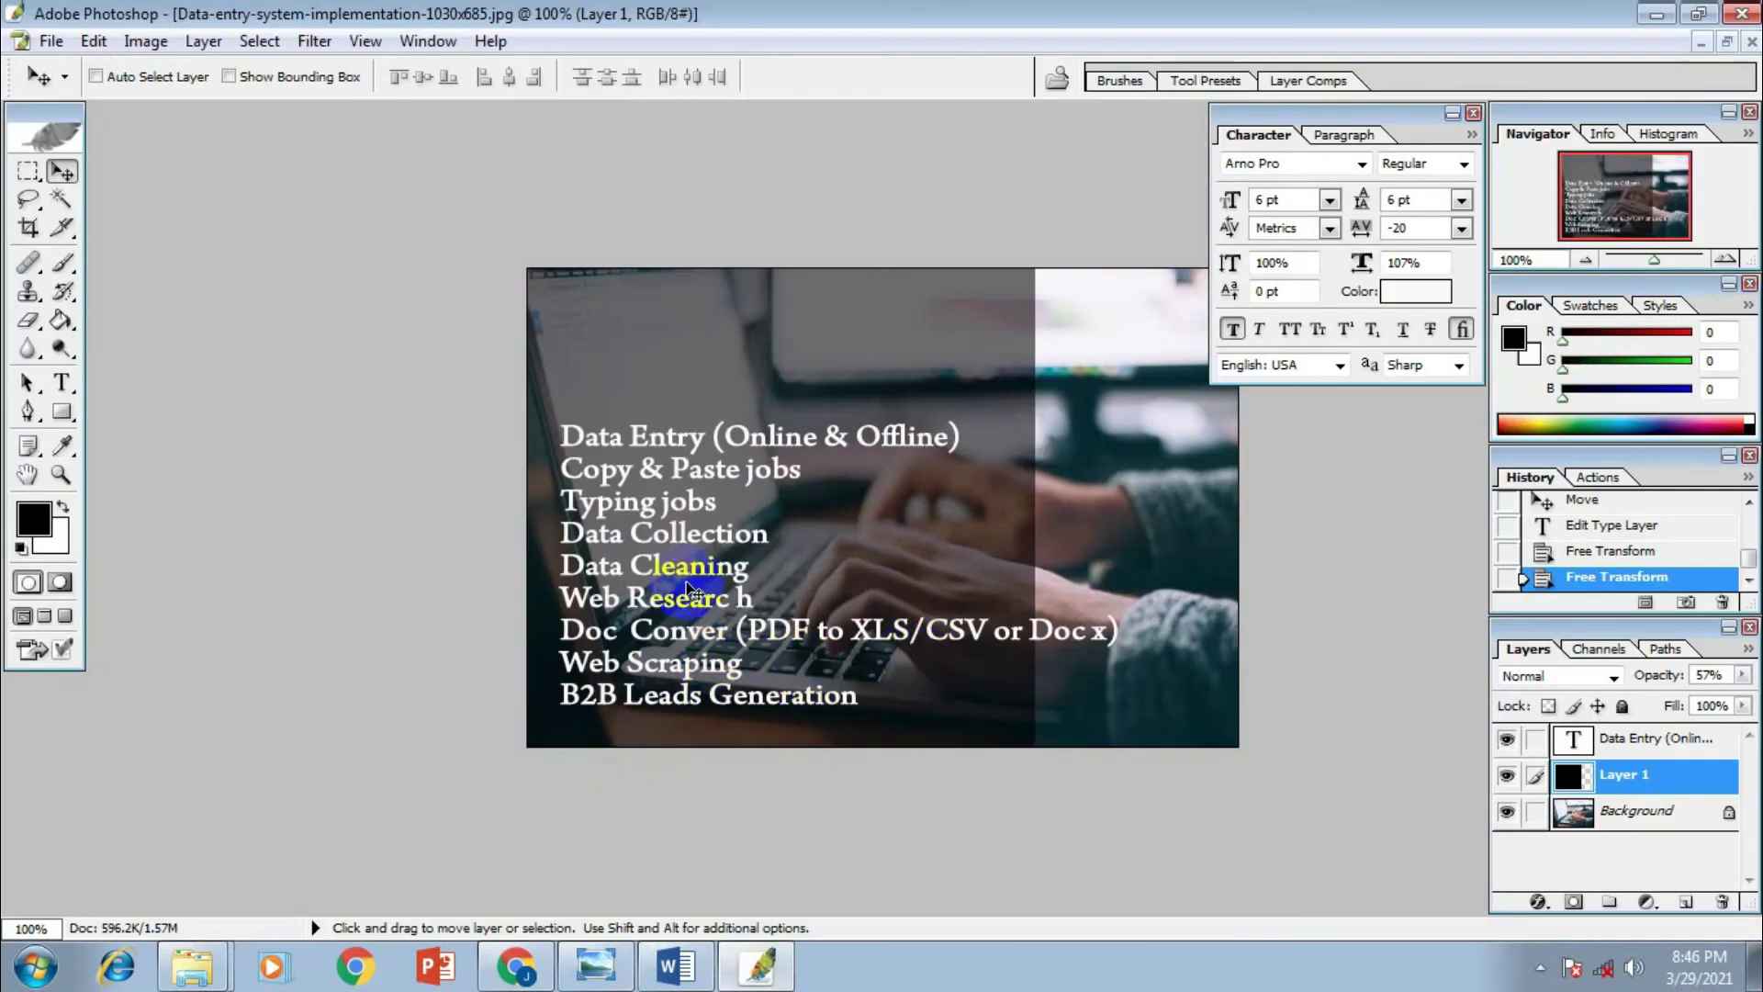
pyautogui.click(62, 383)
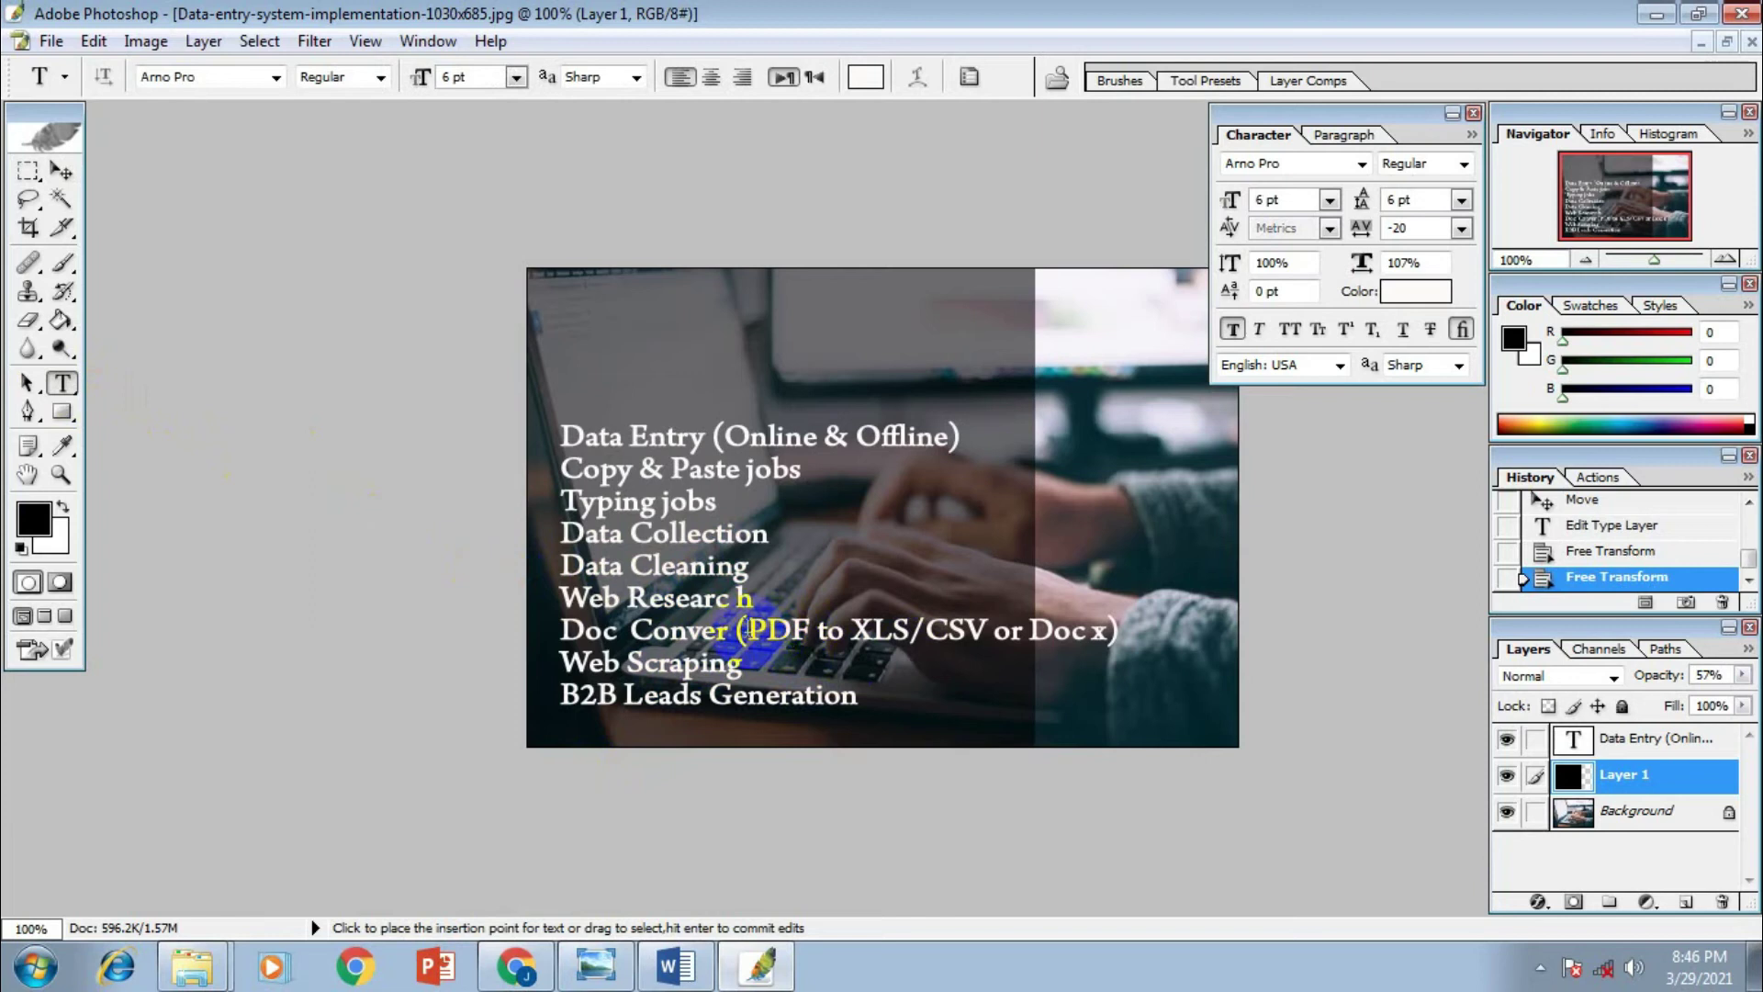
pyautogui.click(752, 639)
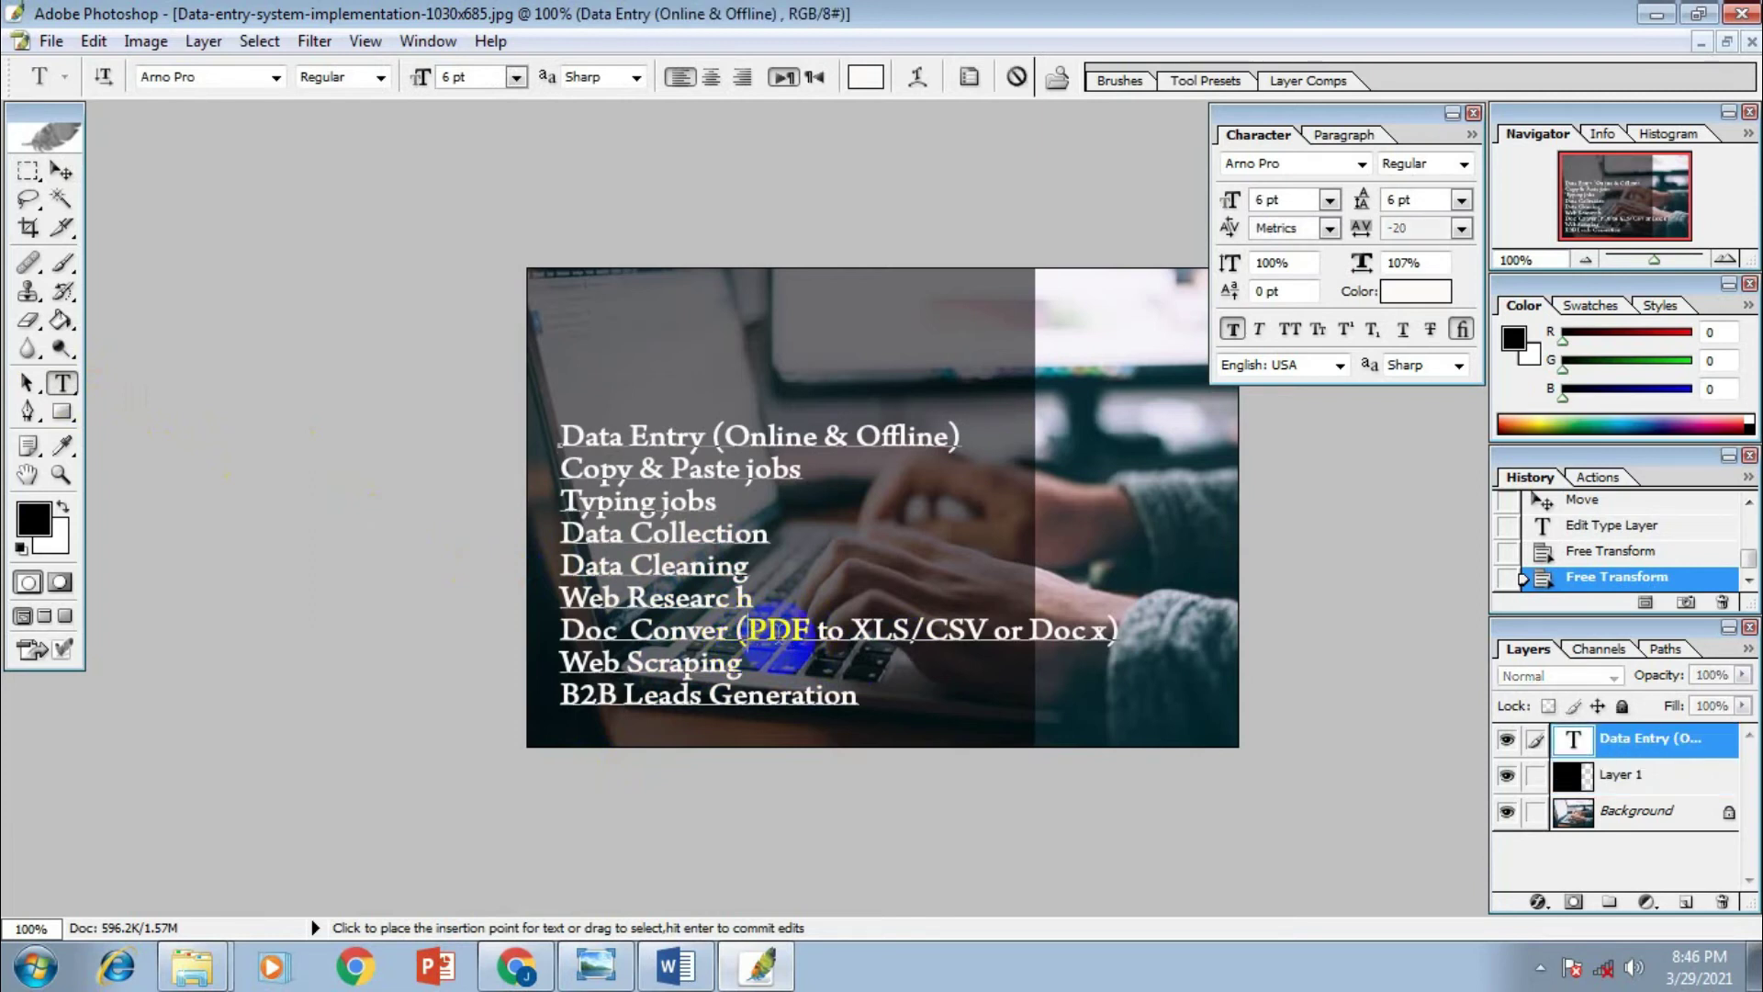
pyautogui.press('BackSpace')
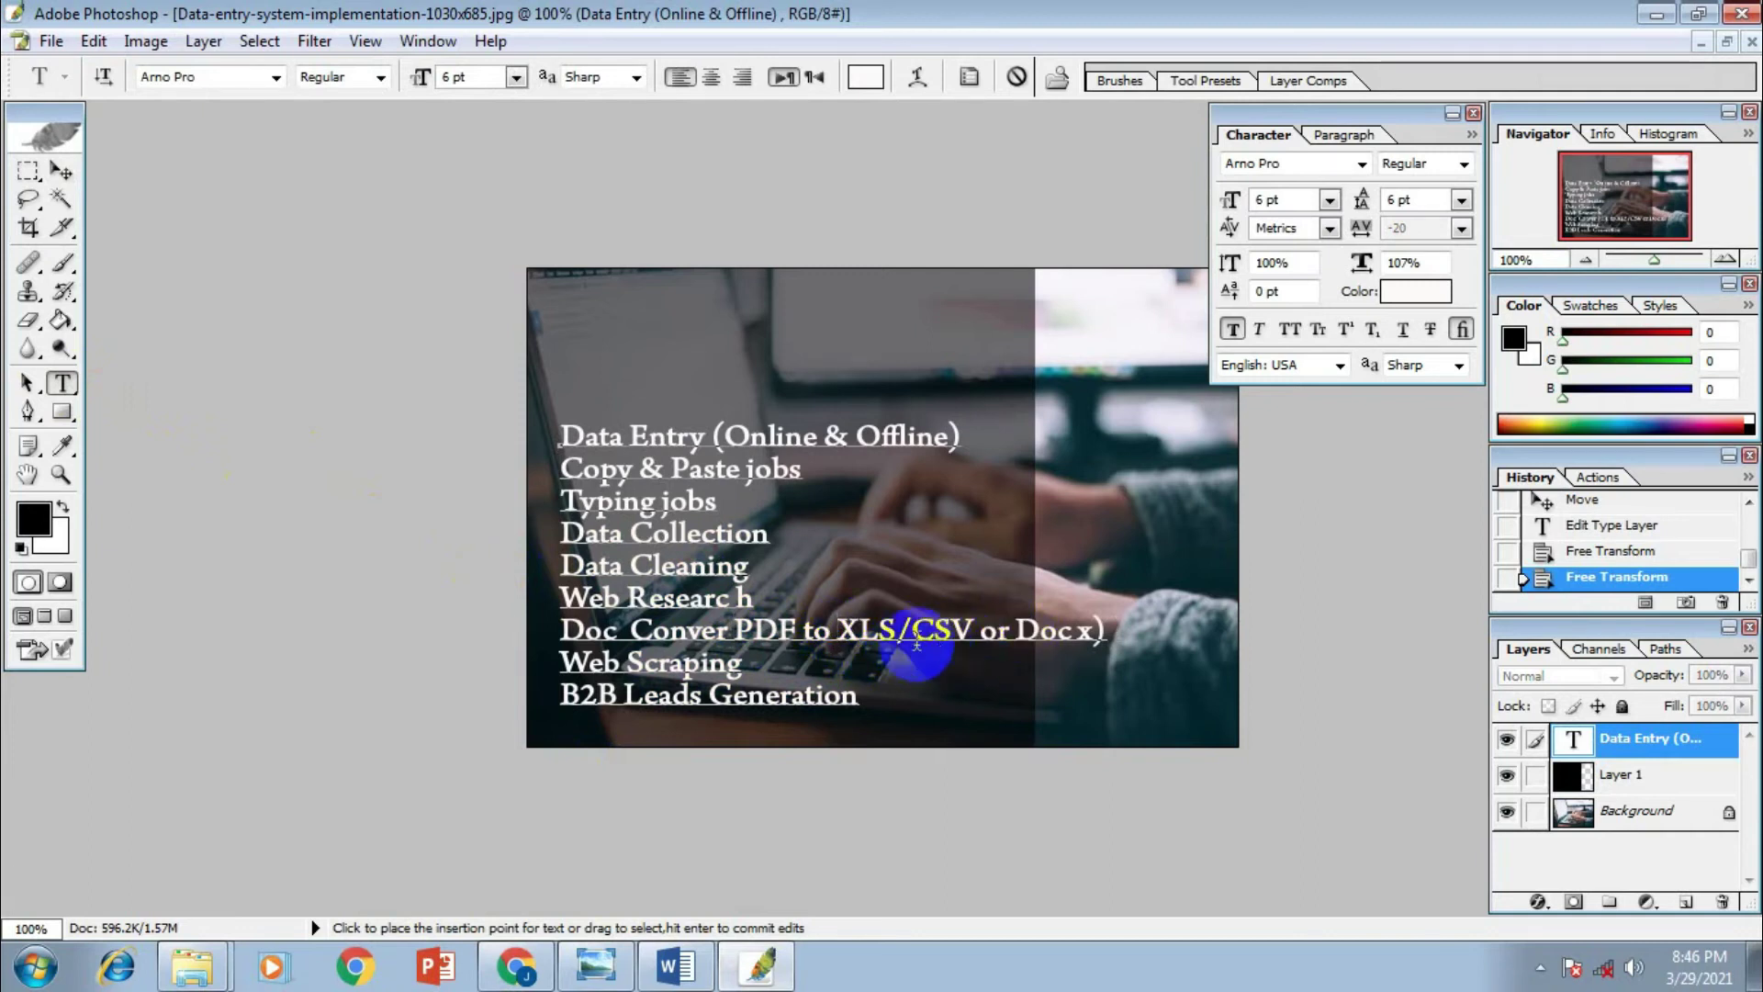
# Copy "to XLS/CSV or Doc x)" from the PDF line, delete it there, and insert two line breaks before Web Scraping
pyautogui.click(835, 632)
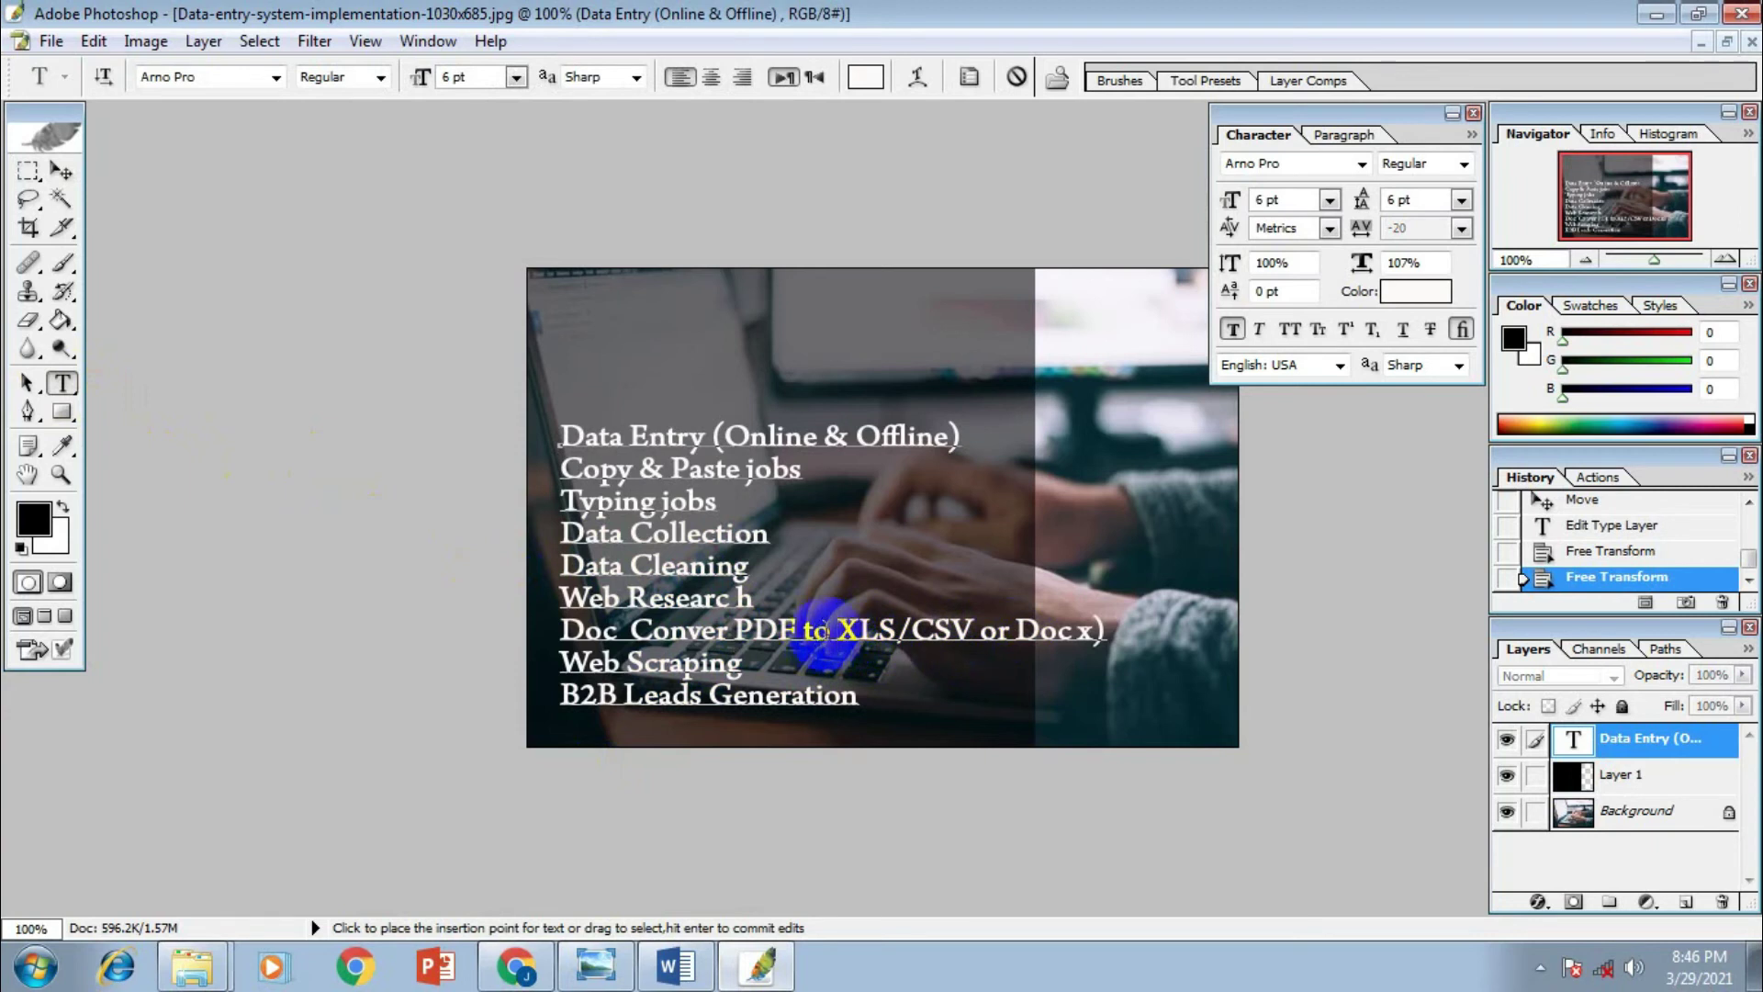
pyautogui.moveTo(839, 632); pyautogui.dragTo(1118, 640)
pyautogui.hotkey('ctrl', 'c')
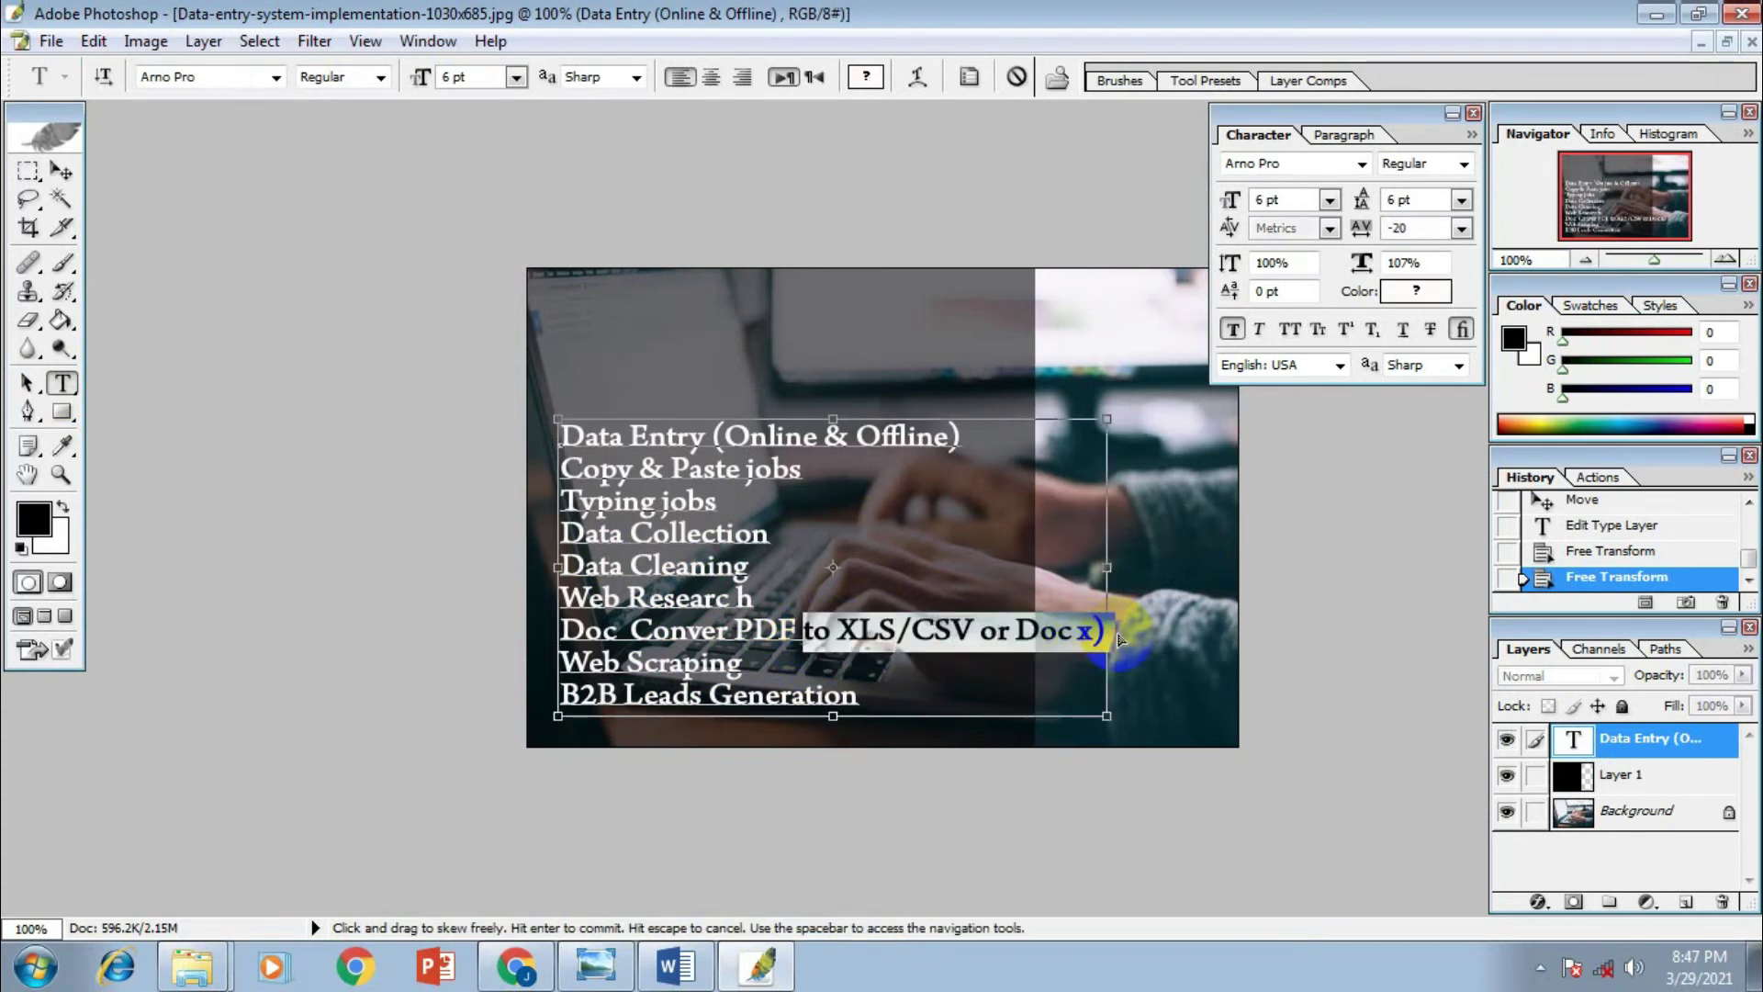
pyautogui.press('BackSpace')
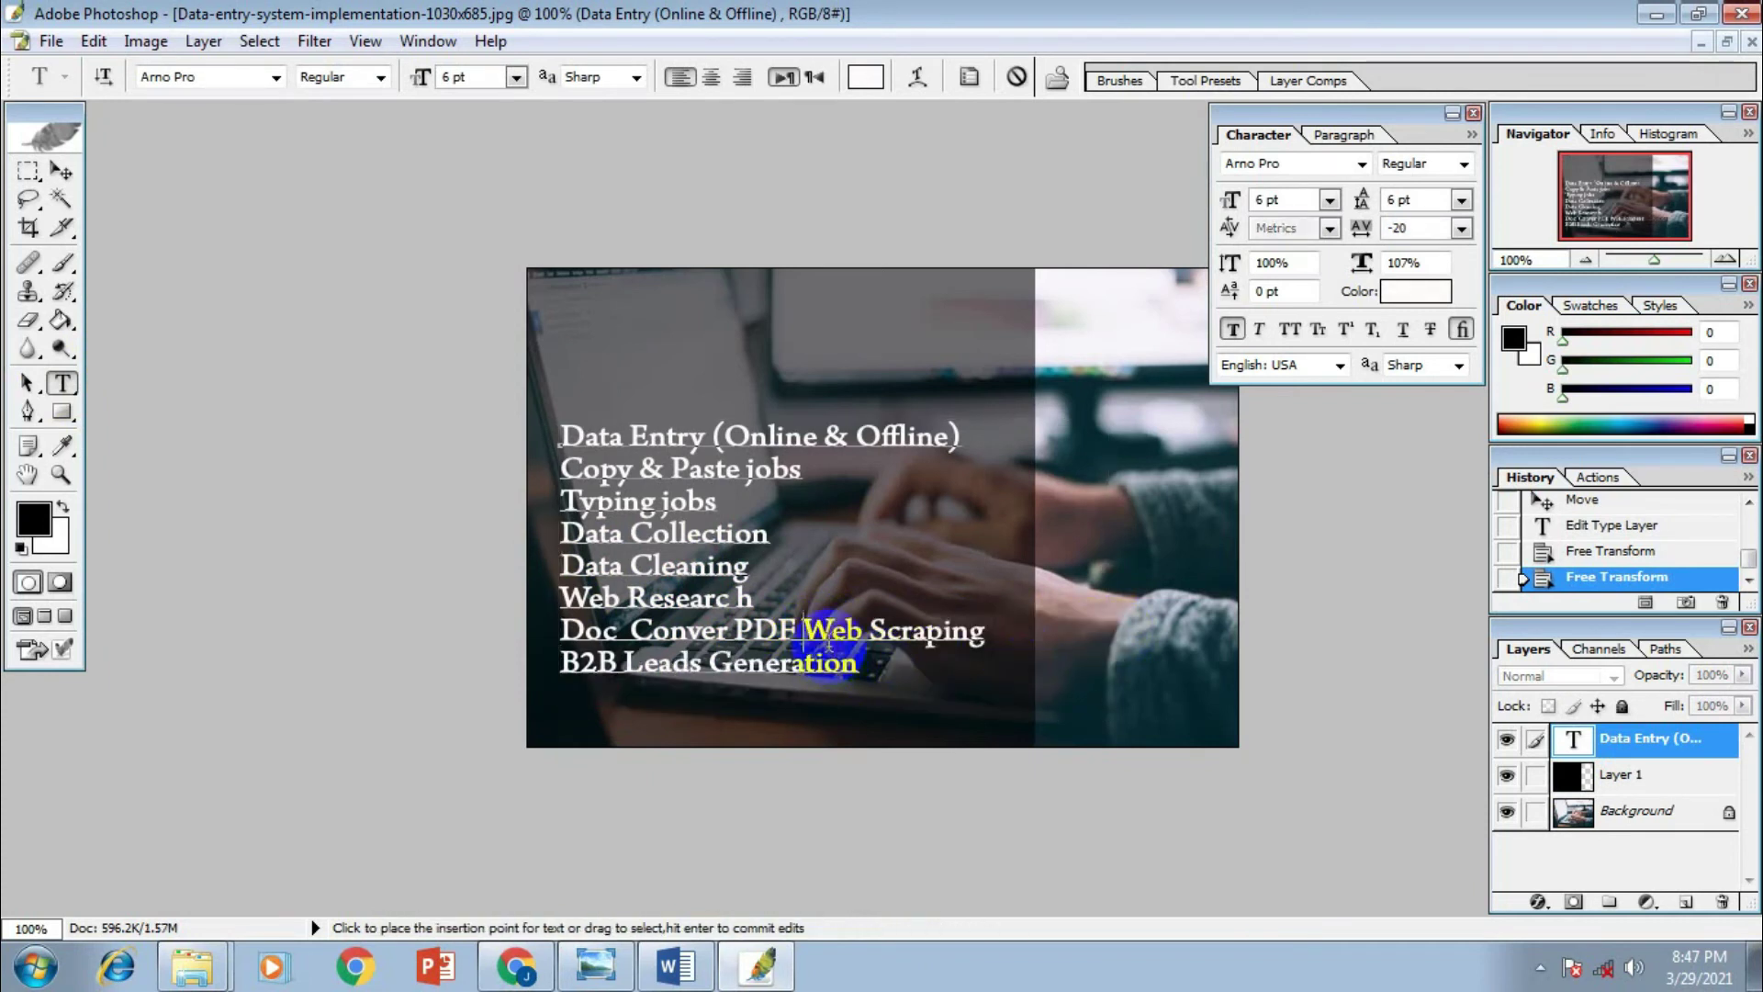
pyautogui.press('Return')
pyautogui.press('Return')
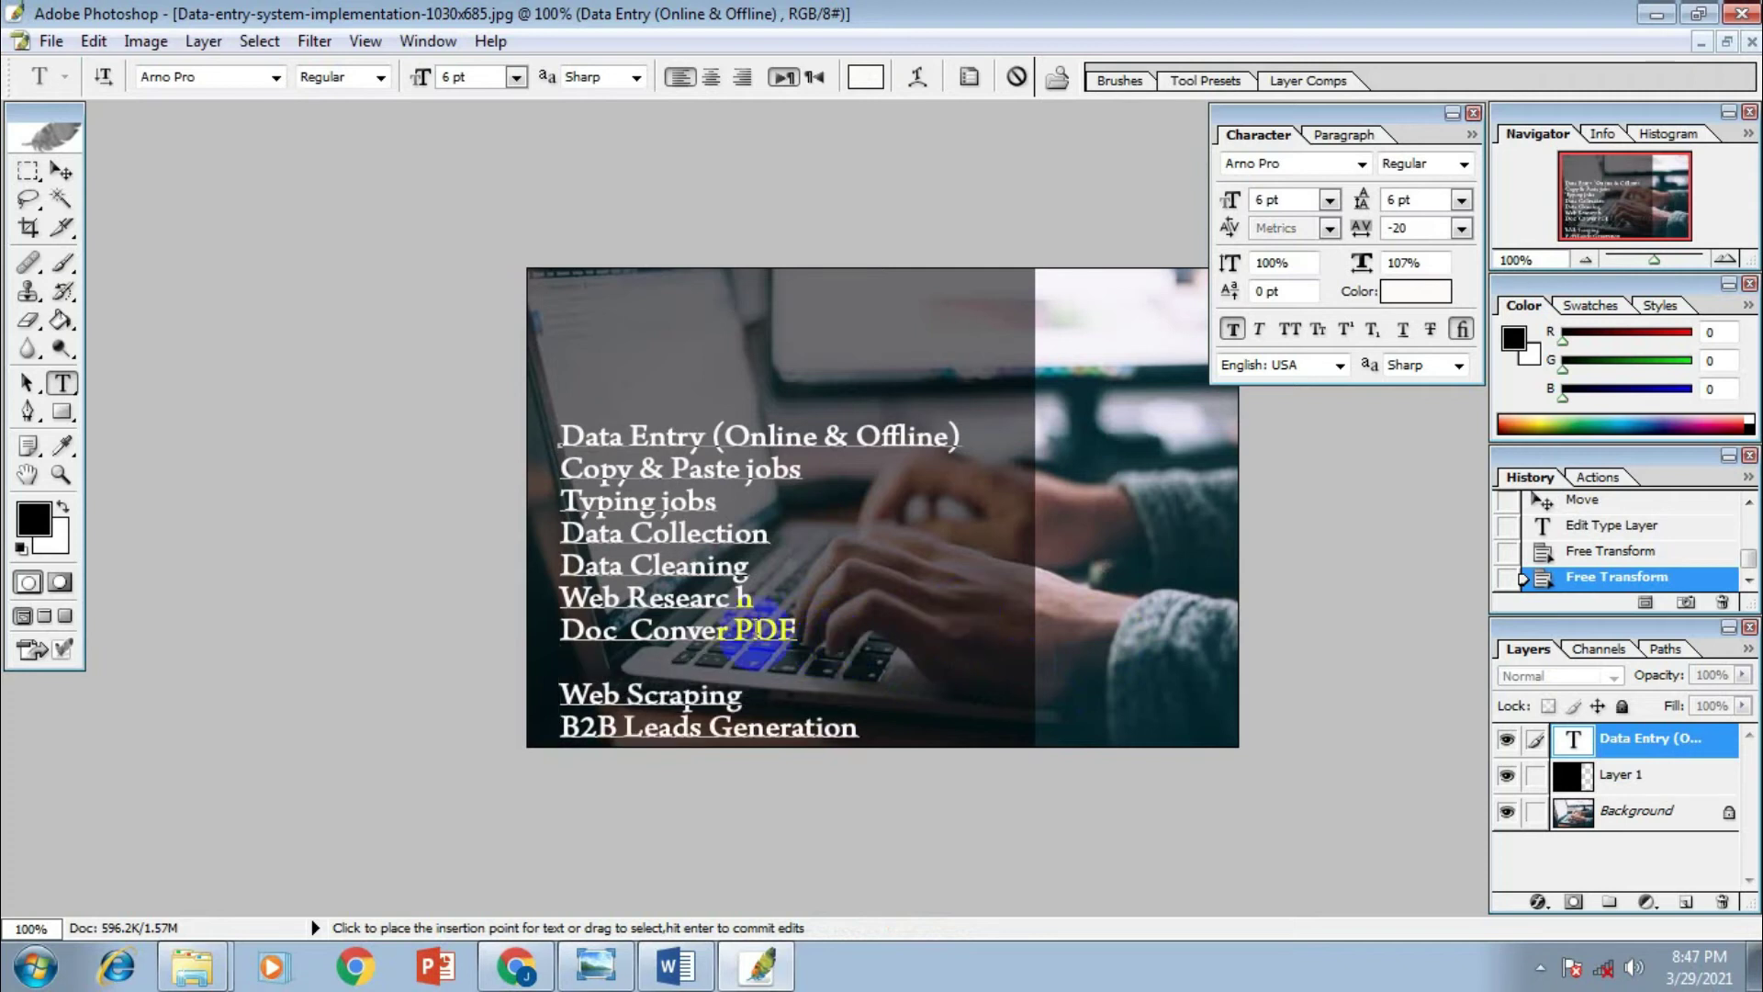
# Paste the copied file-format text above Web Scraping and delete the word "to" at its start
pyautogui.moveTo(551, 663); pyautogui.dragTo(566, 675)
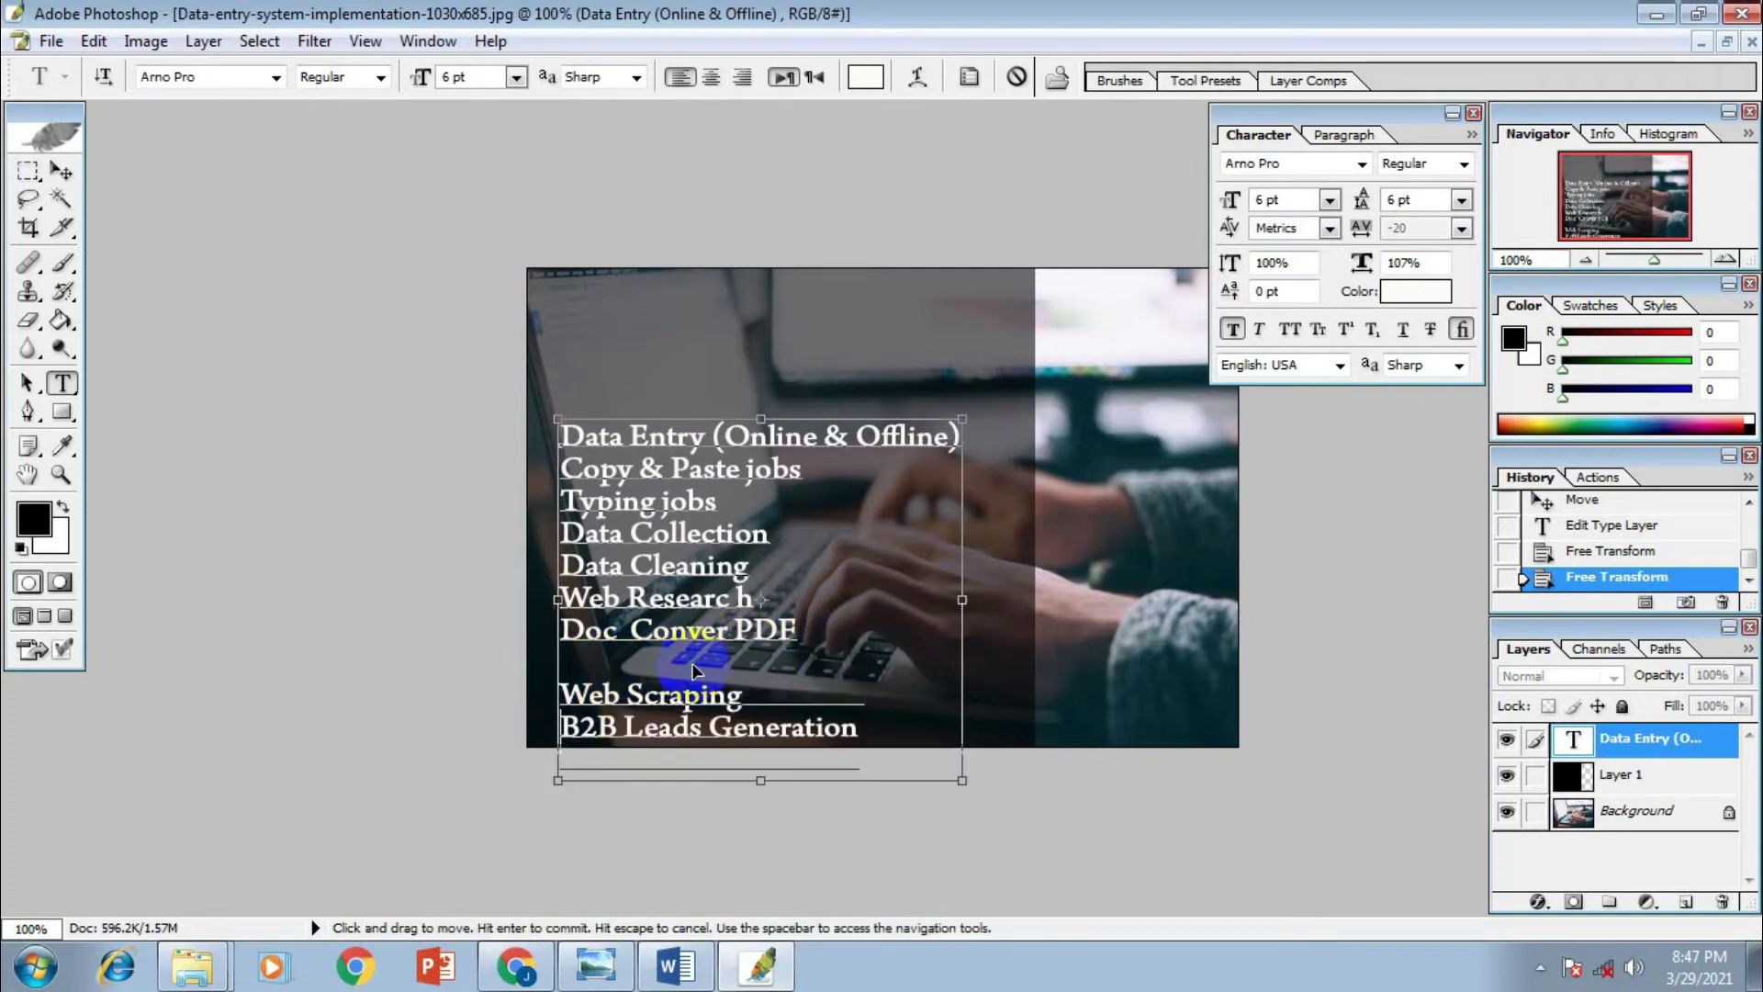
pyautogui.hotkey('ctrl', 'v')
pyautogui.doubleClick(622, 690)
pyautogui.click(589, 695)
pyautogui.press('BackSpace')
pyautogui.press('BackSpace')
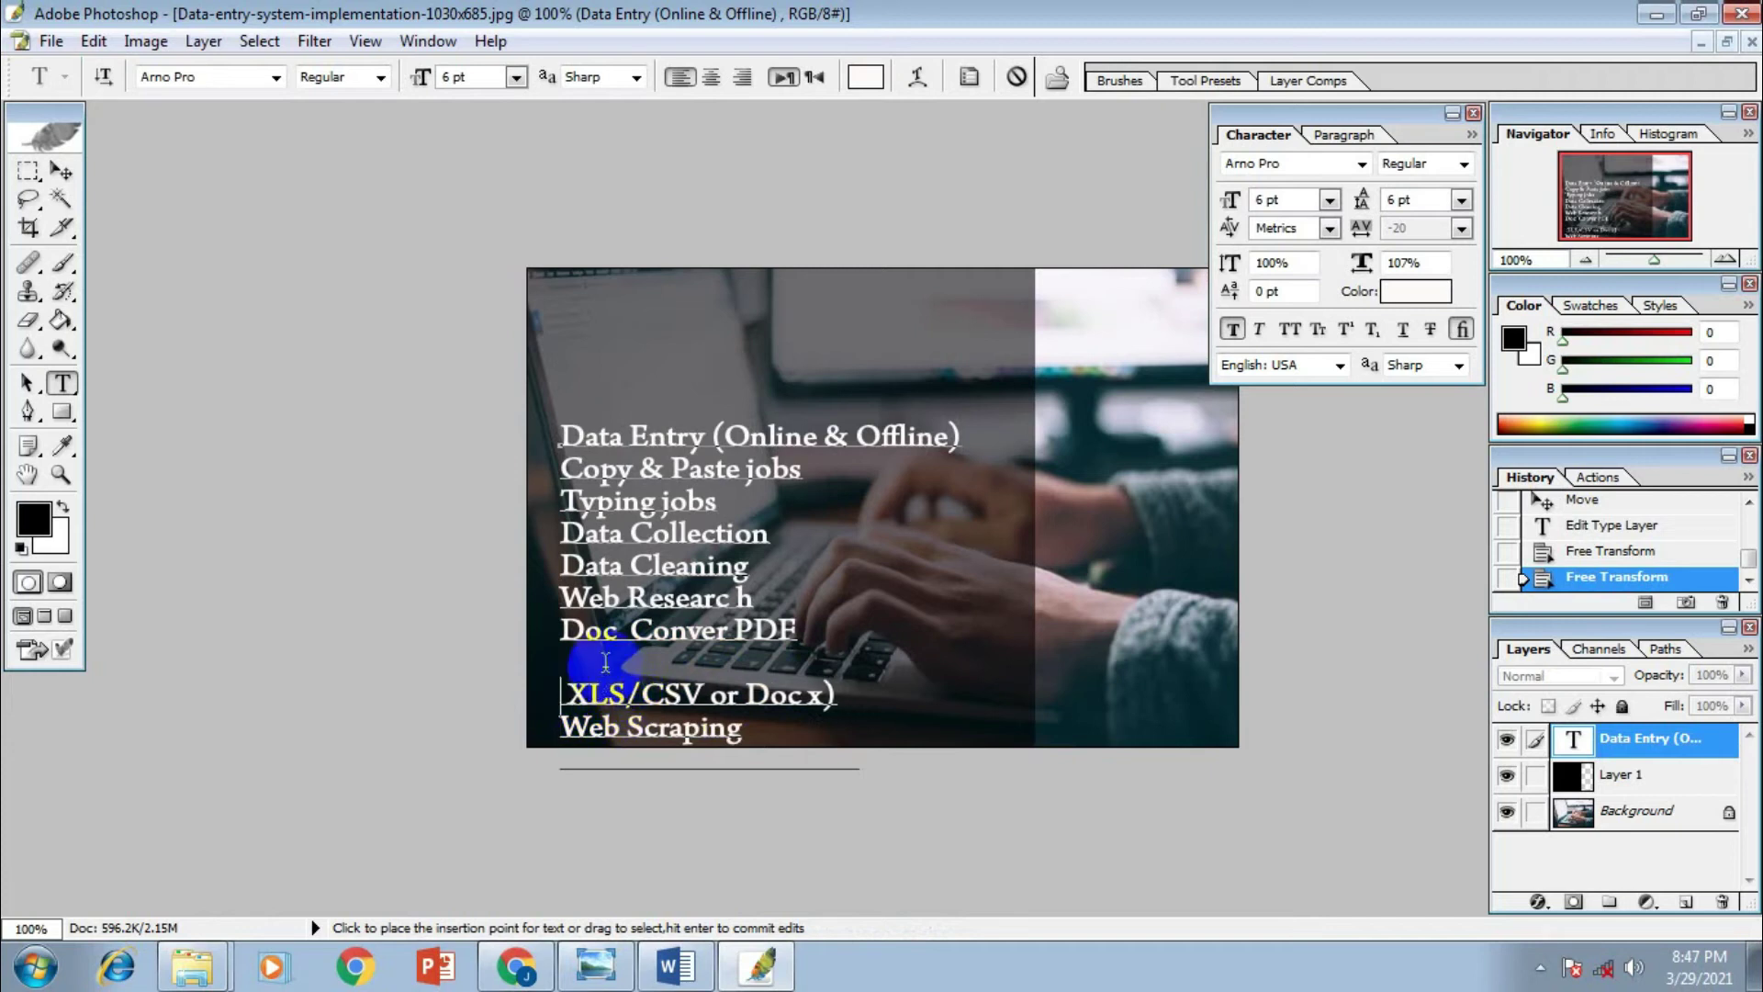
# Copy "Doc Con" from the PDF line and insert it before "XLS/CSV or Doc x)" in the list
pyautogui.moveTo(567, 630); pyautogui.dragTo(740, 629)
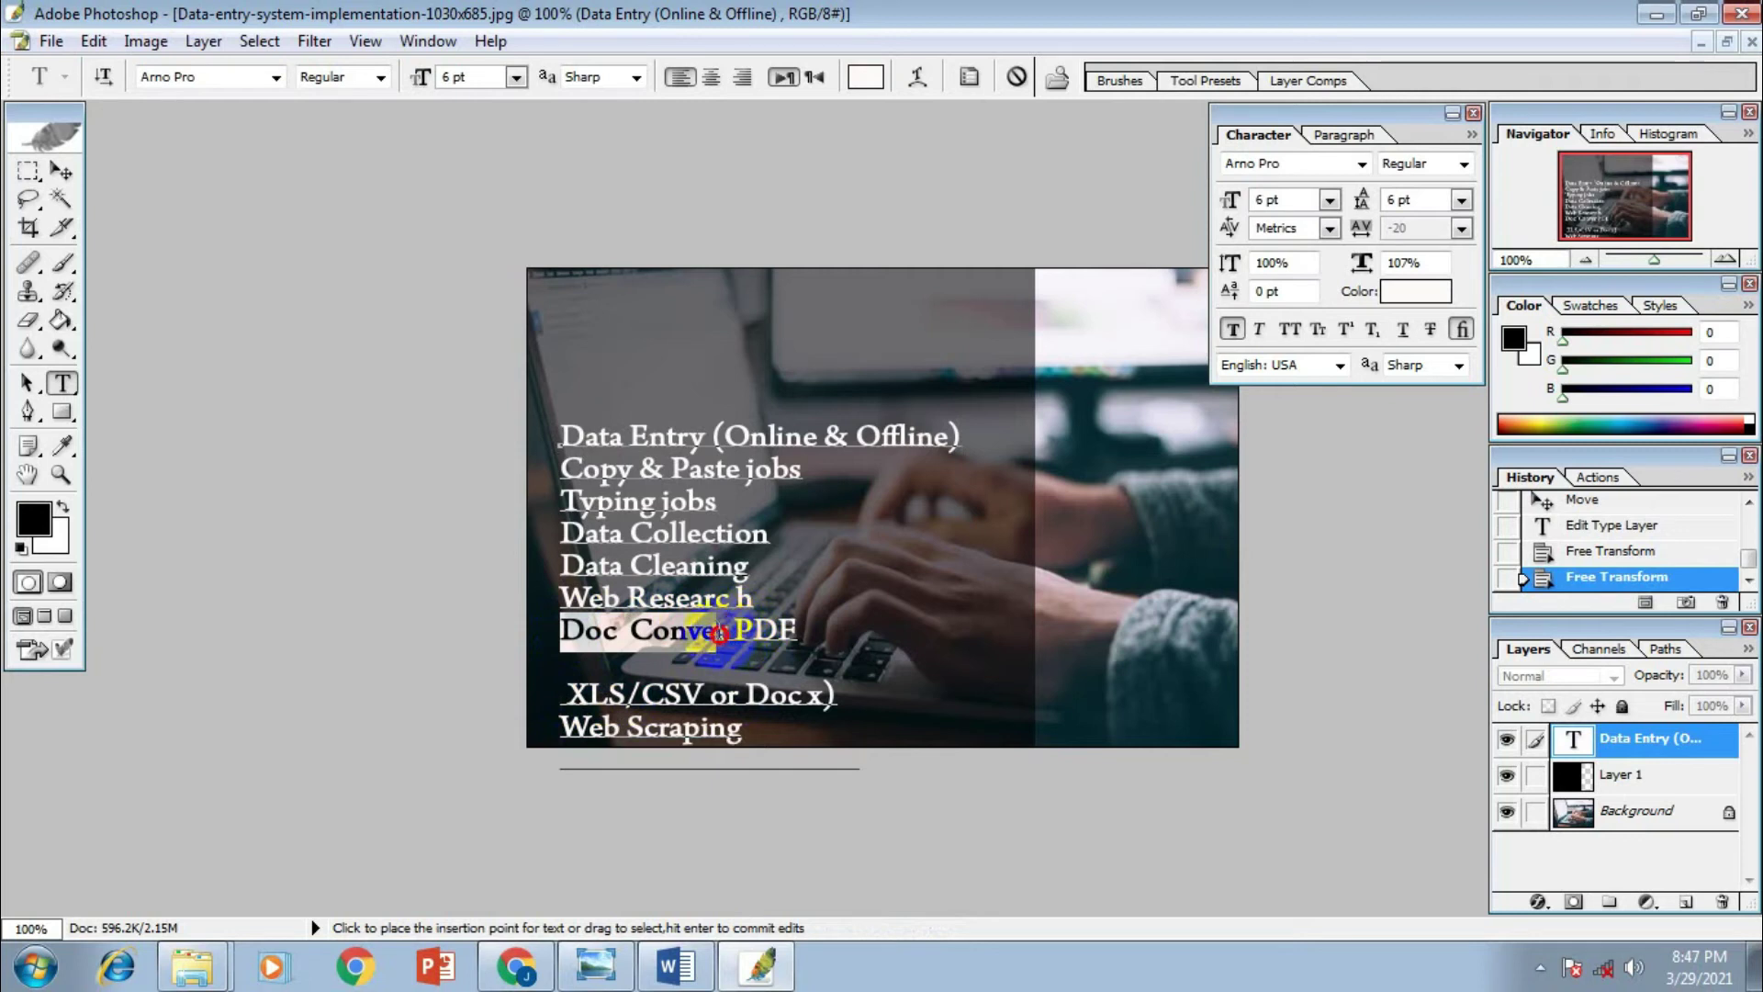
pyautogui.press('ctrl')
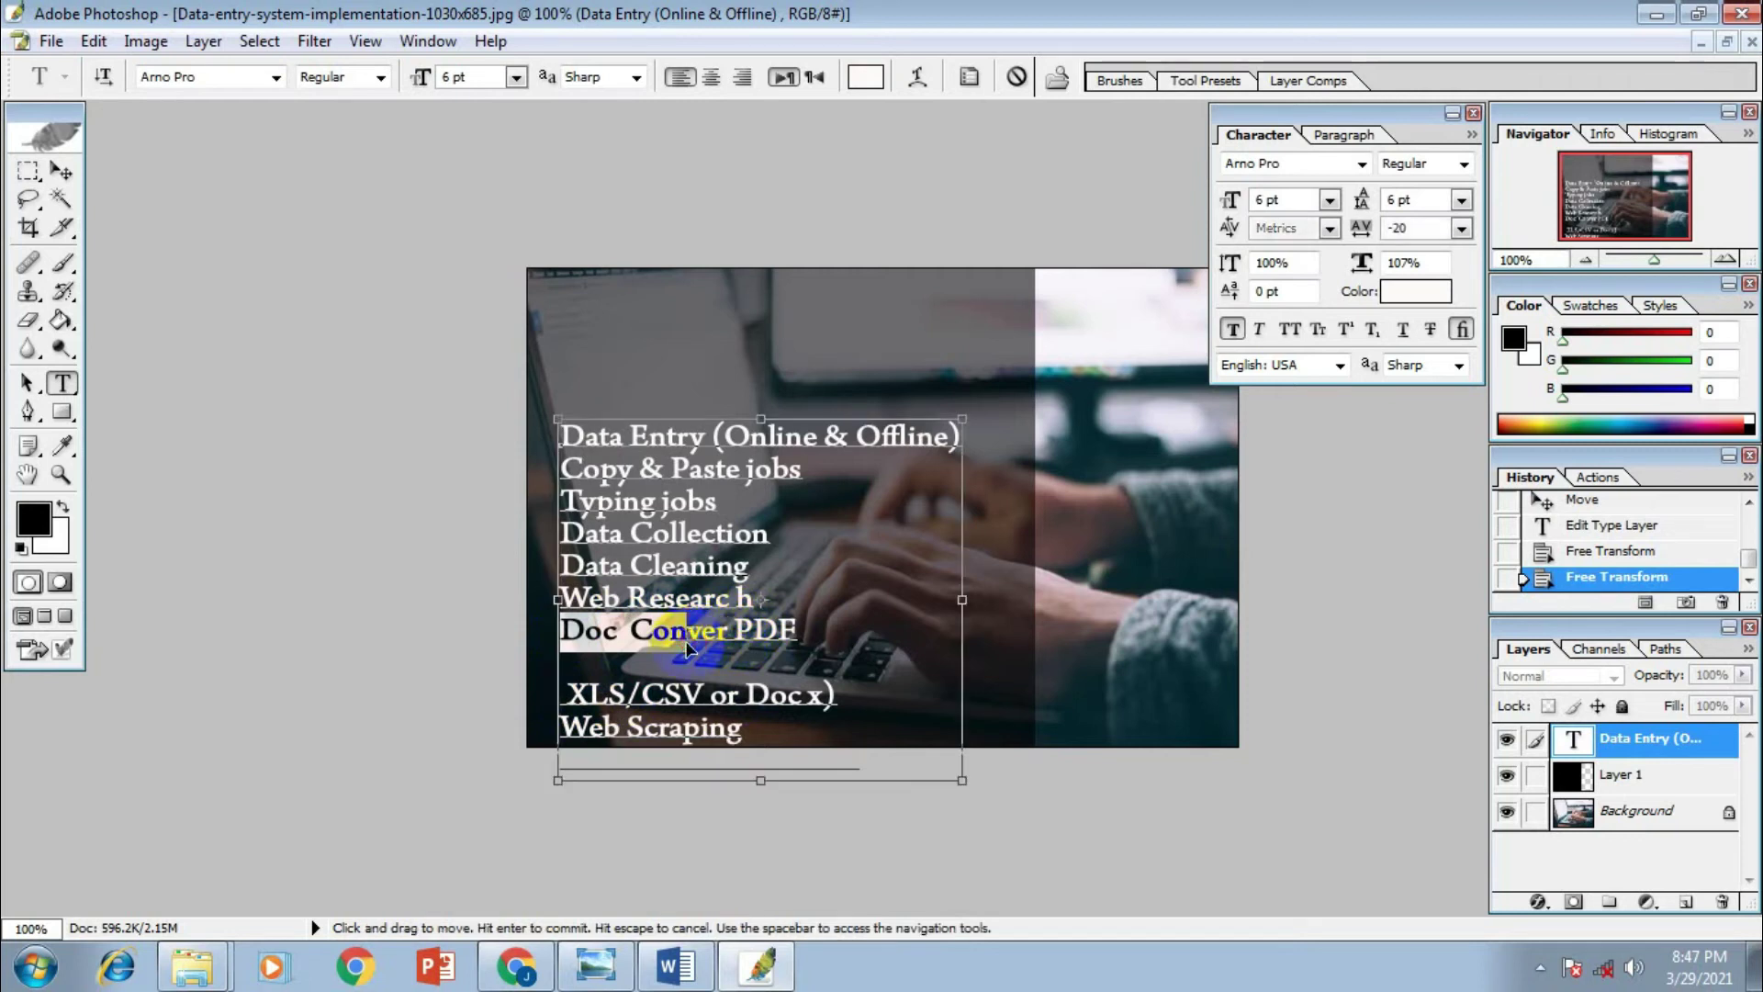
pyautogui.click(595, 700)
pyautogui.press('ctrl')
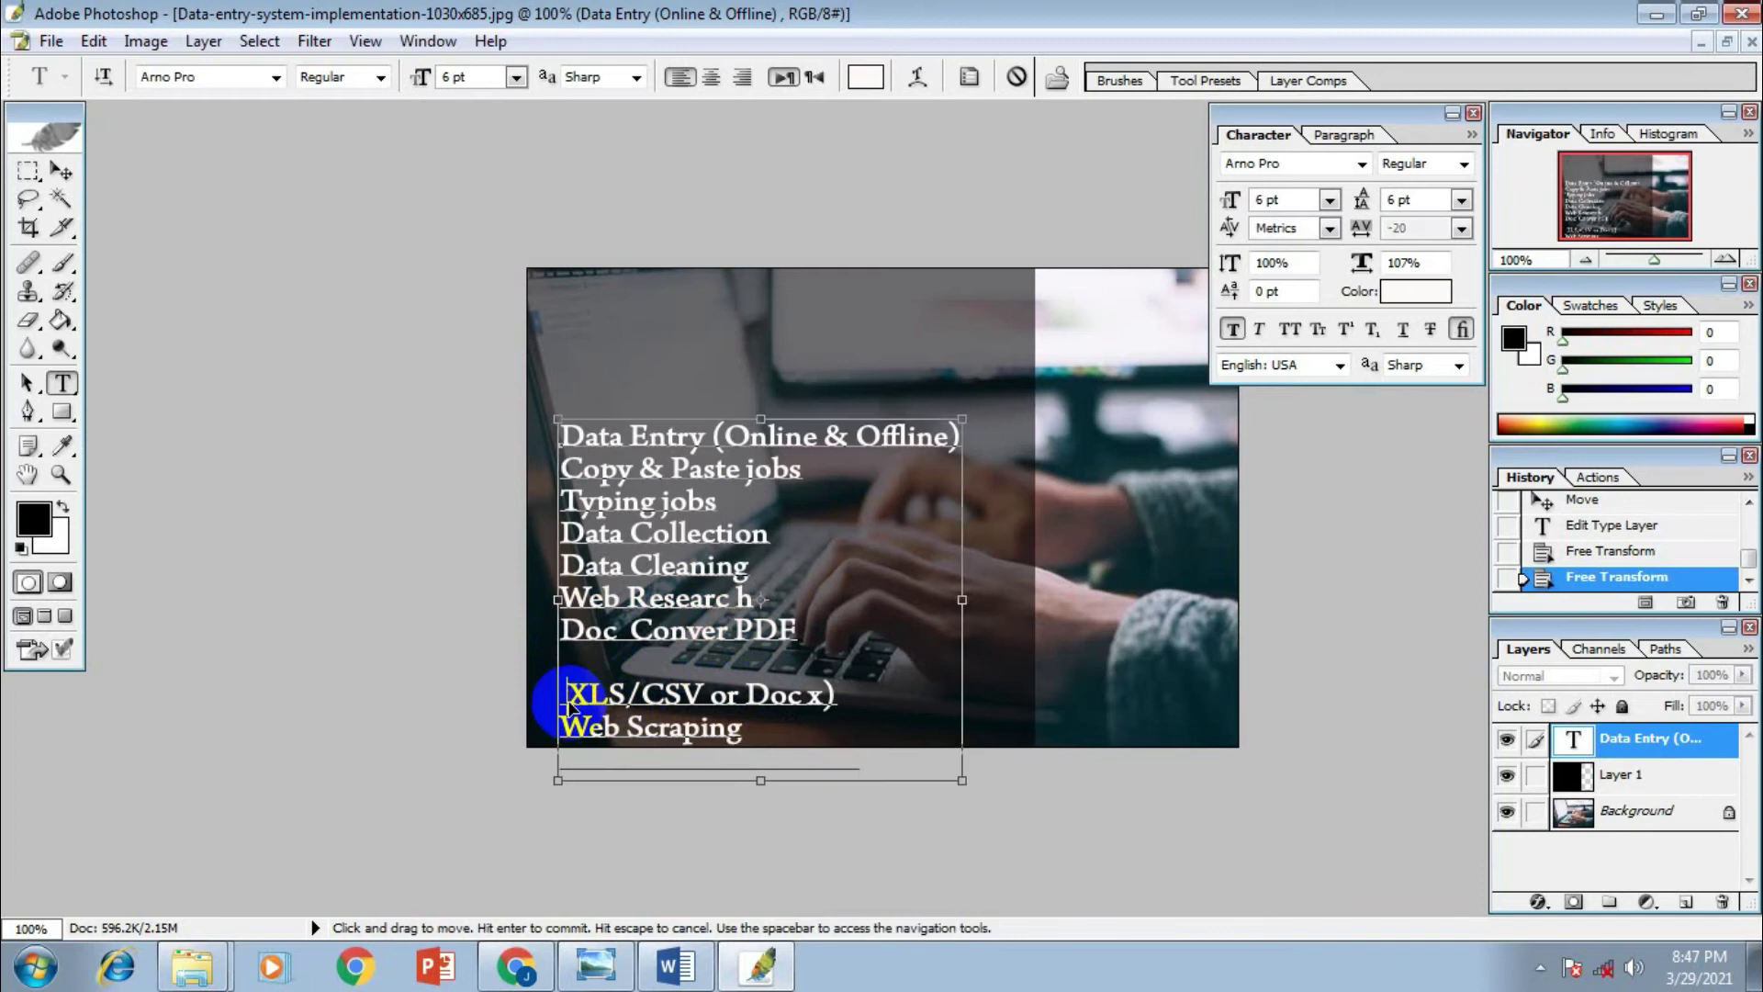
pyautogui.write('Doc Con')
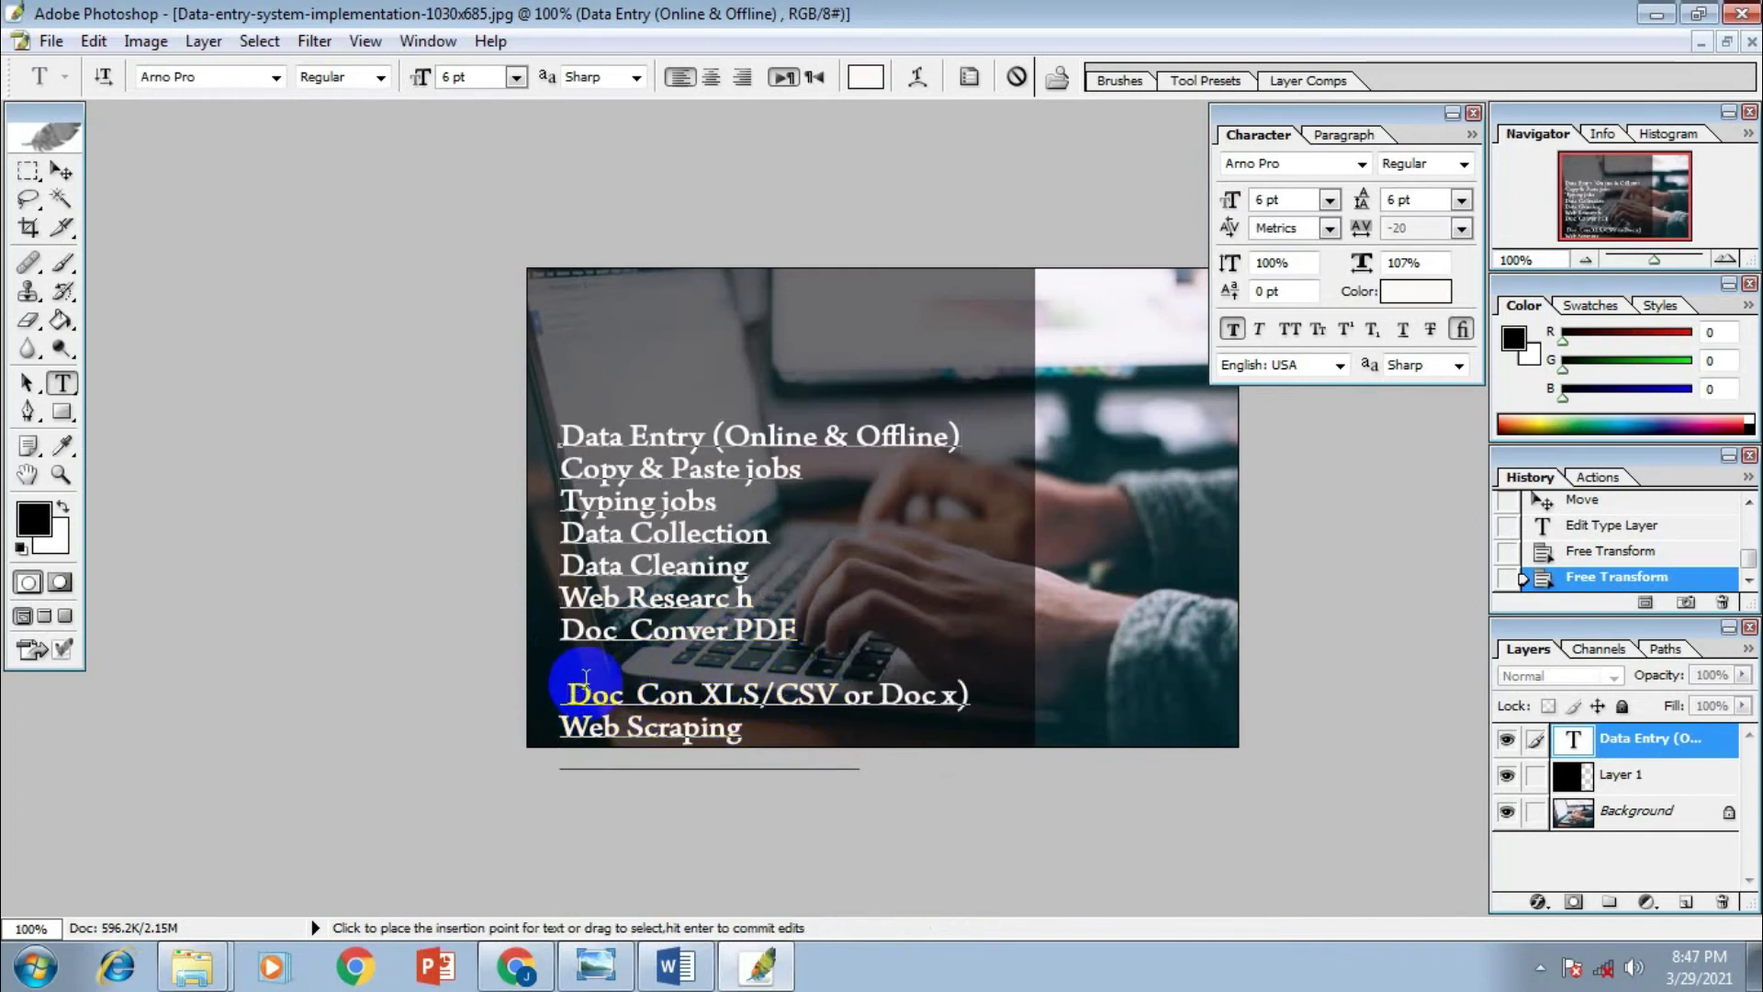
# Remove the blank line above the XLS/CSV line and the closing parenthesis after "Doc x", keeping Web Scraping on its own line
pyautogui.press('BackSpace')
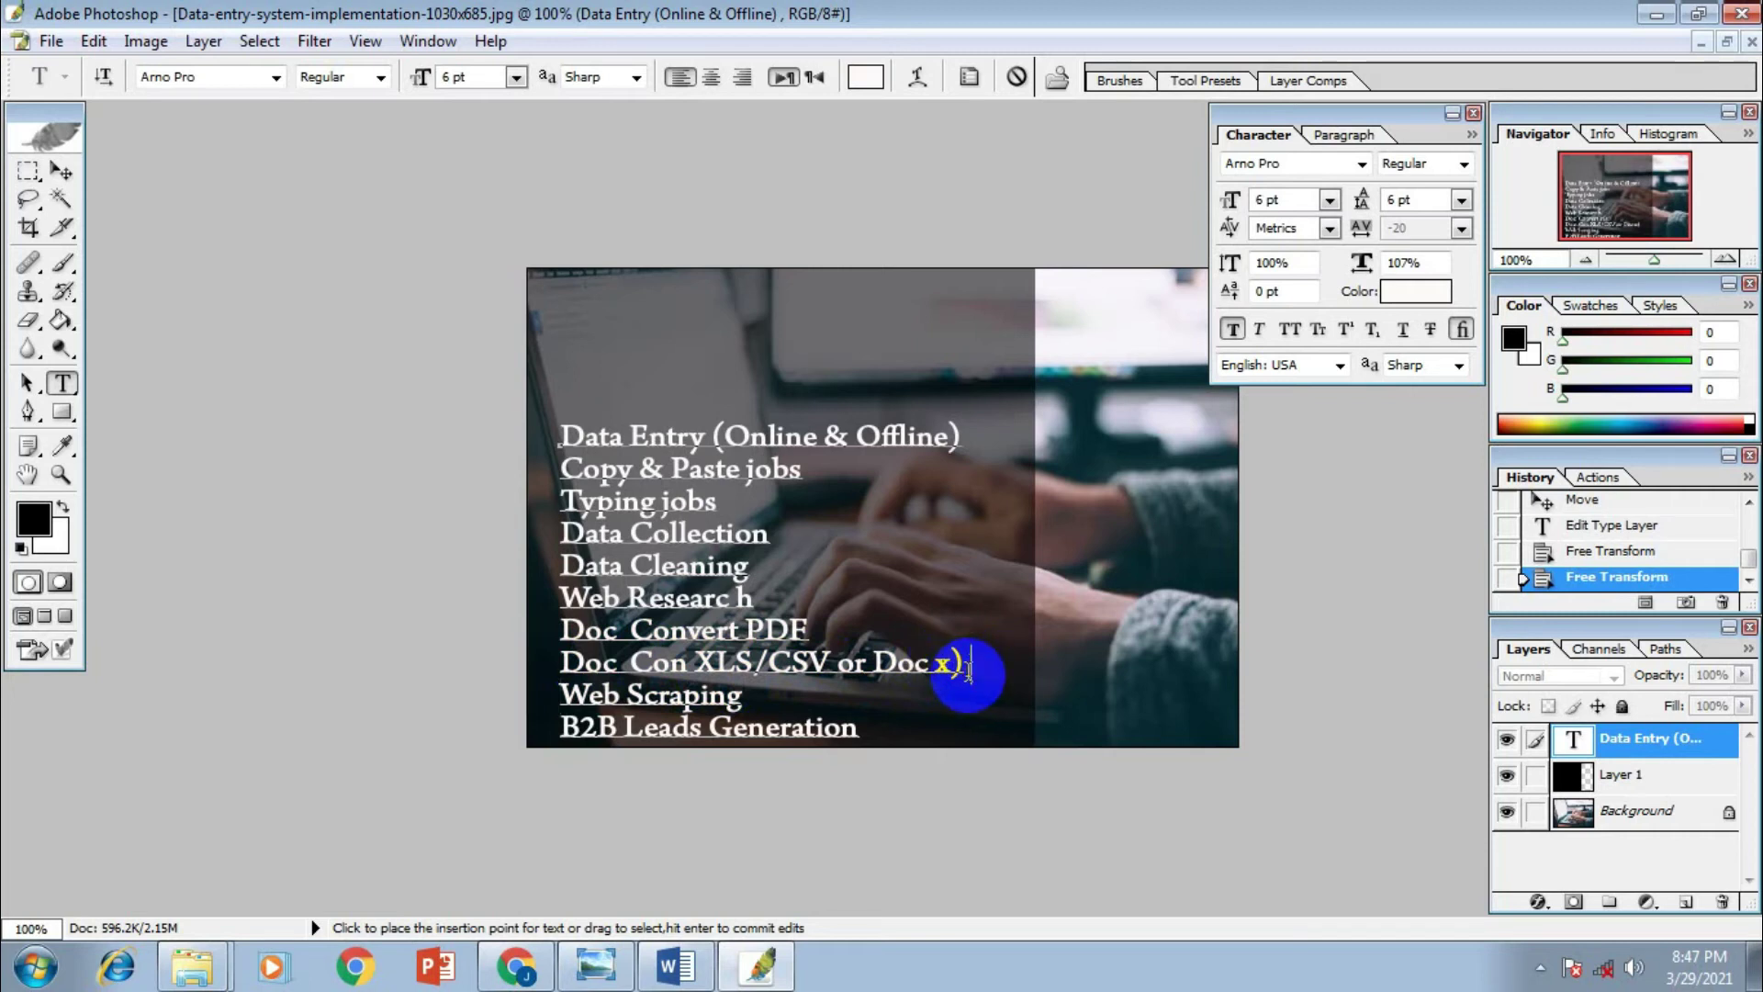
pyautogui.press('Delete')
pyautogui.press('BackSpace')
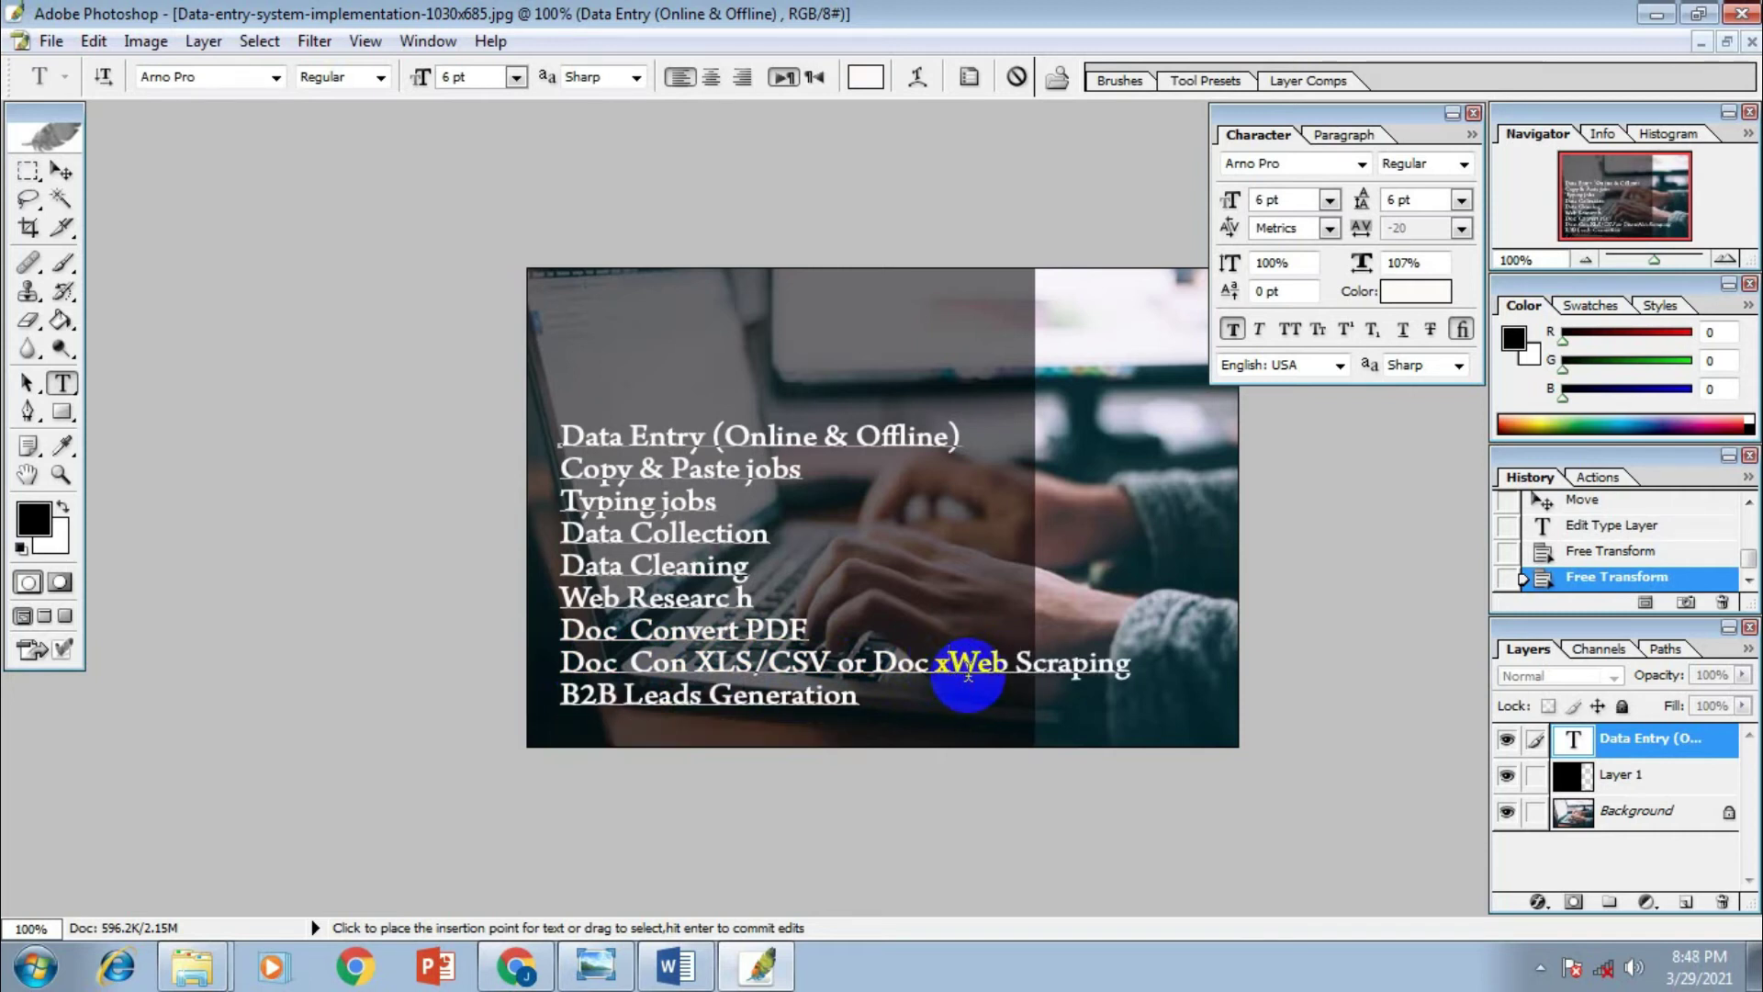
pyautogui.press('Return')
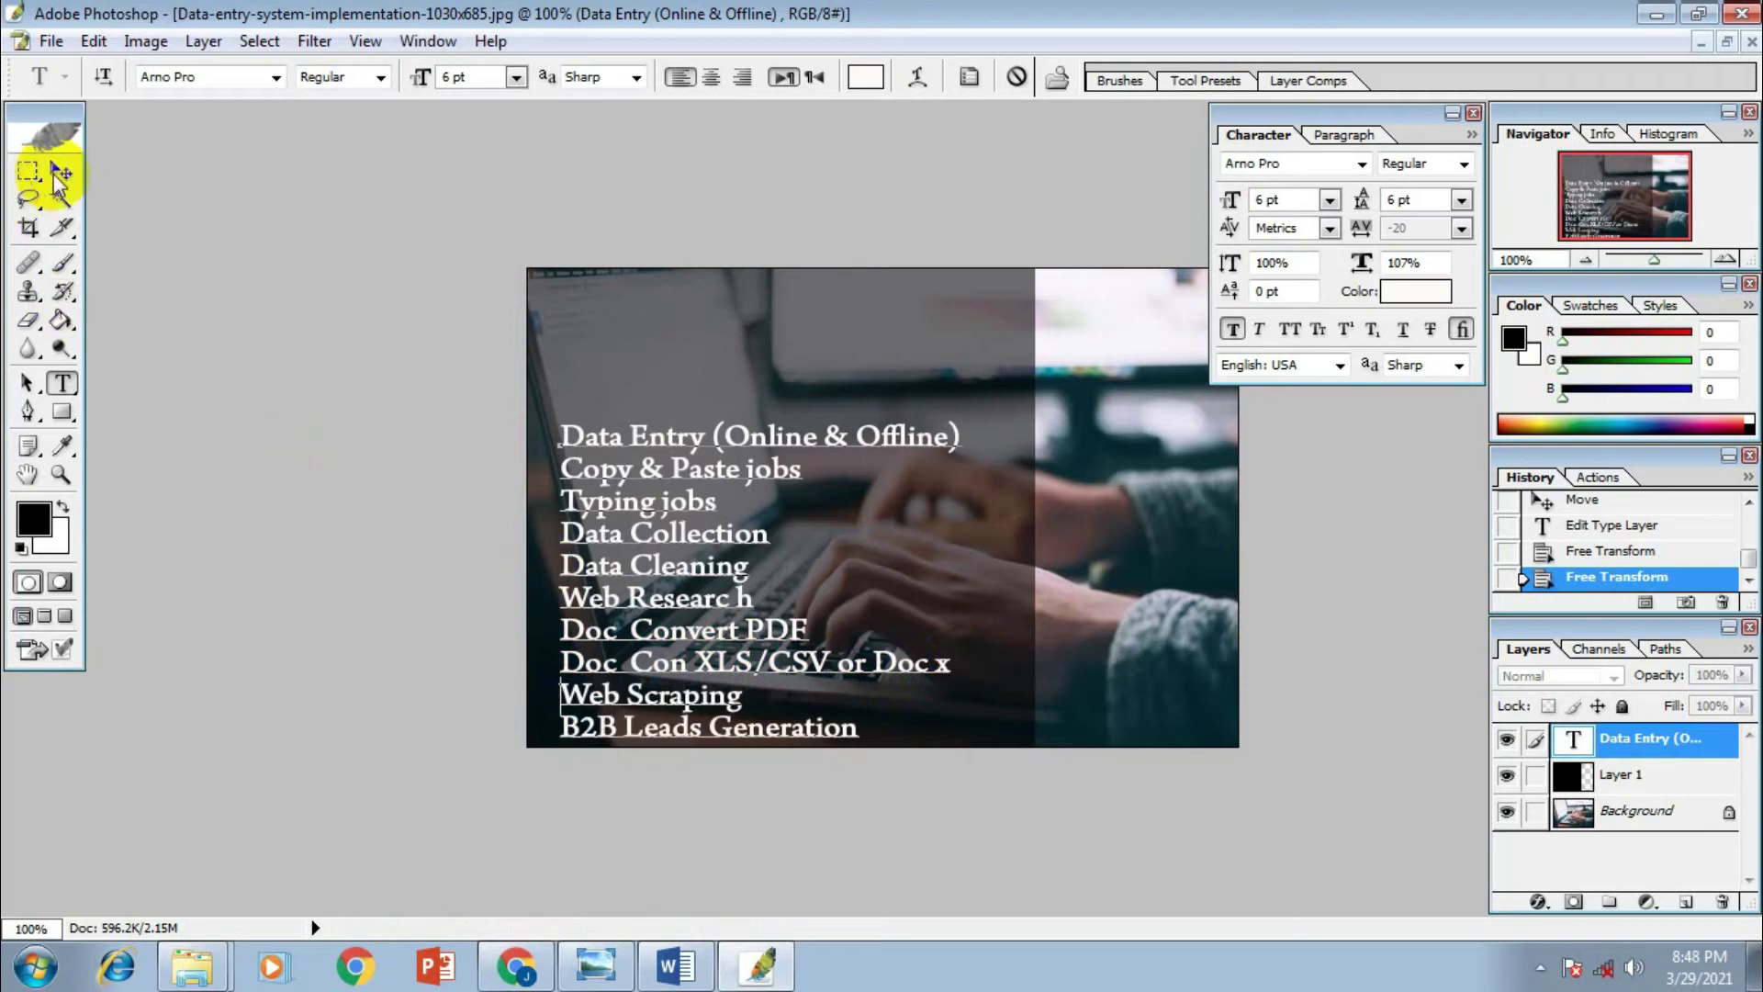
# Move the service list slightly up, set all its text to the Bold style, and nudge it back into place
pyautogui.click(62, 170)
pyautogui.moveTo(594, 556); pyautogui.dragTo(589, 530)
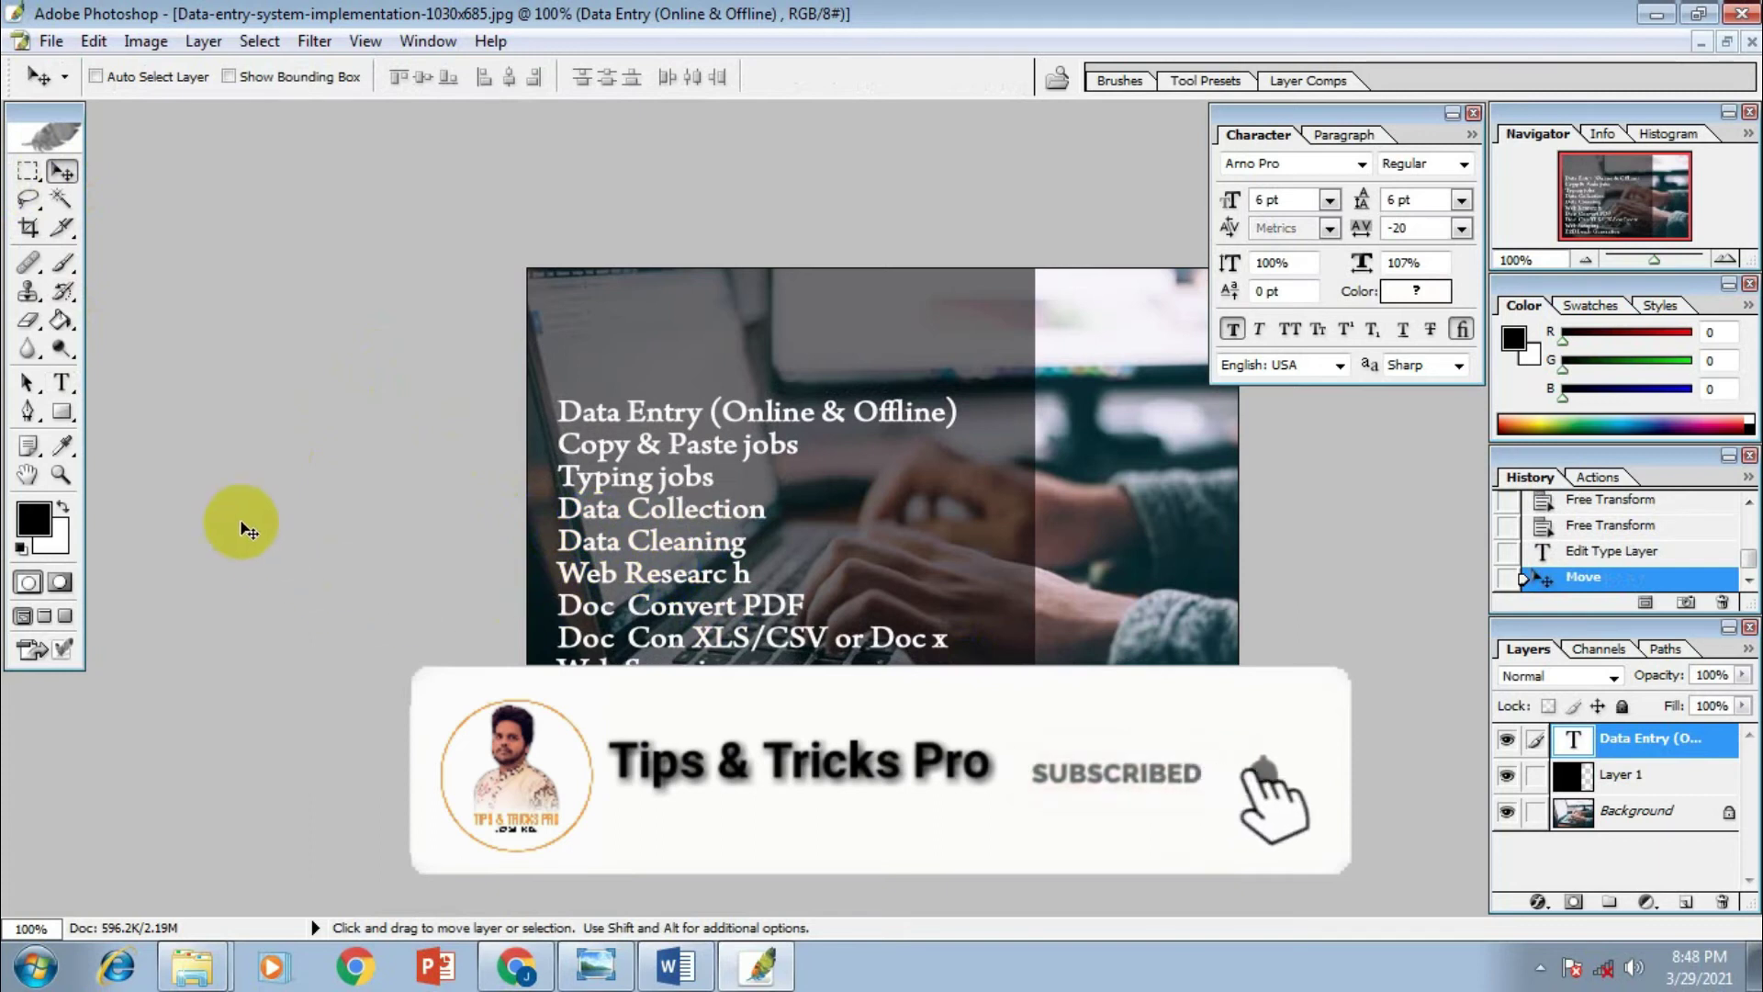
pyautogui.click(61, 382)
pyautogui.click(648, 477)
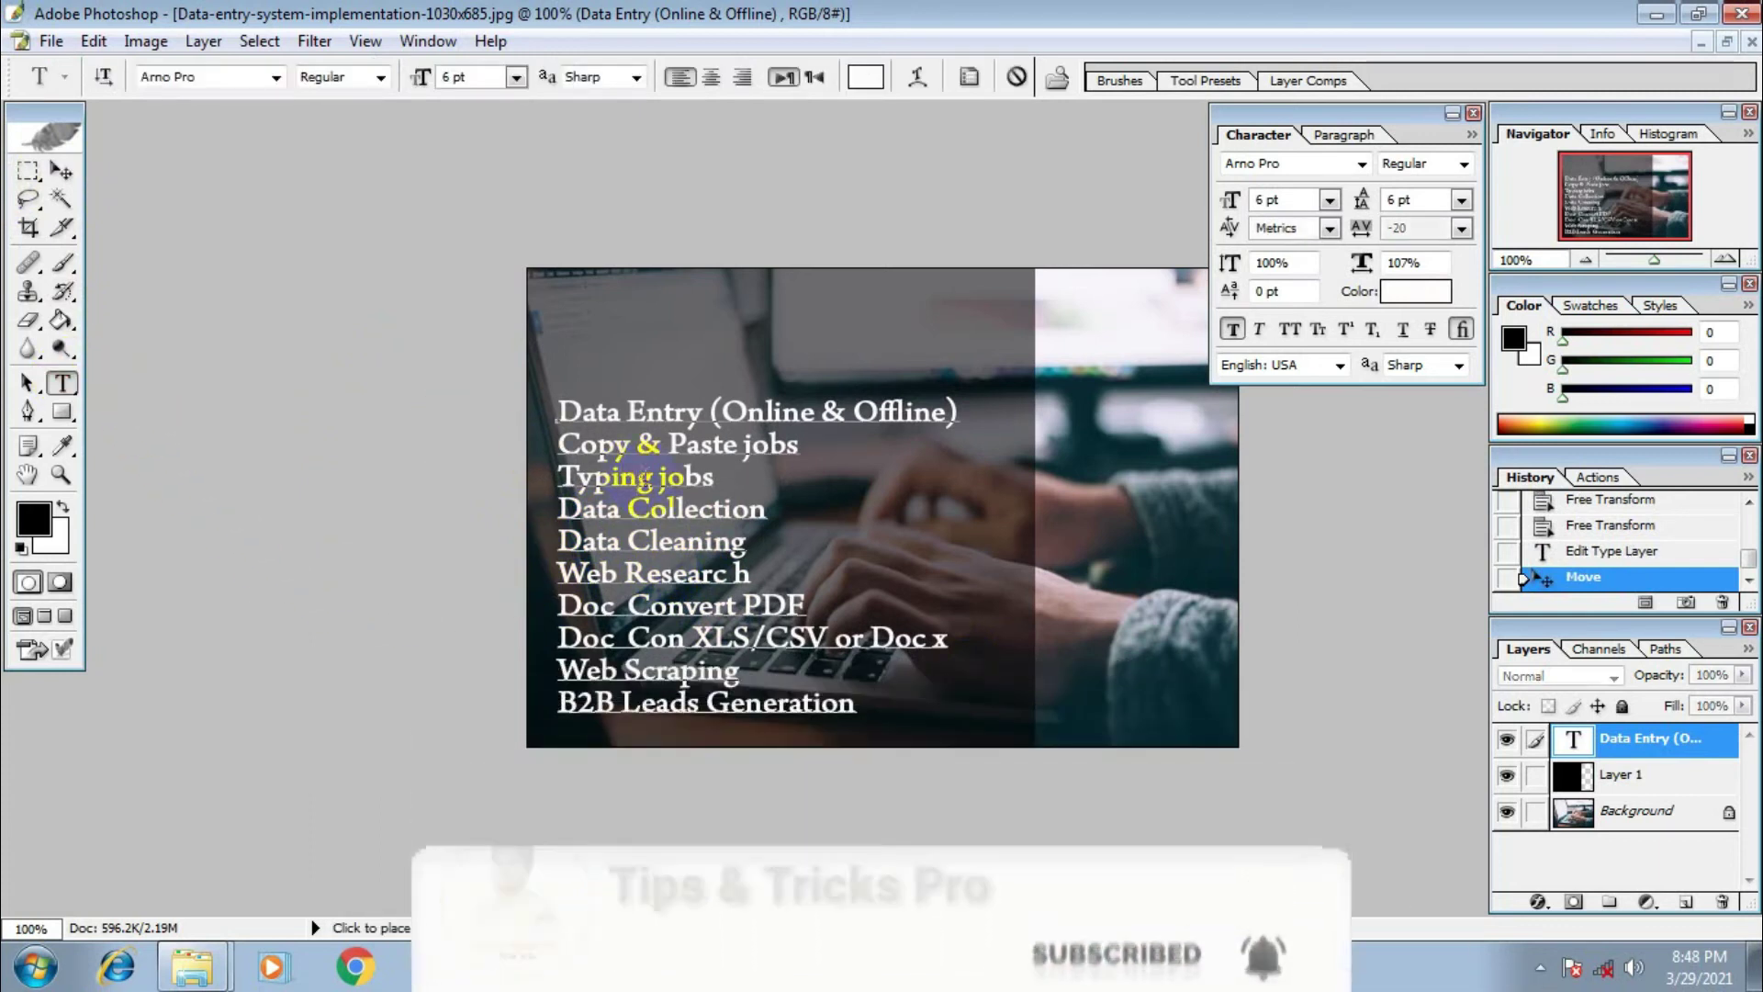
pyautogui.hotkey('ctrl', 'a')
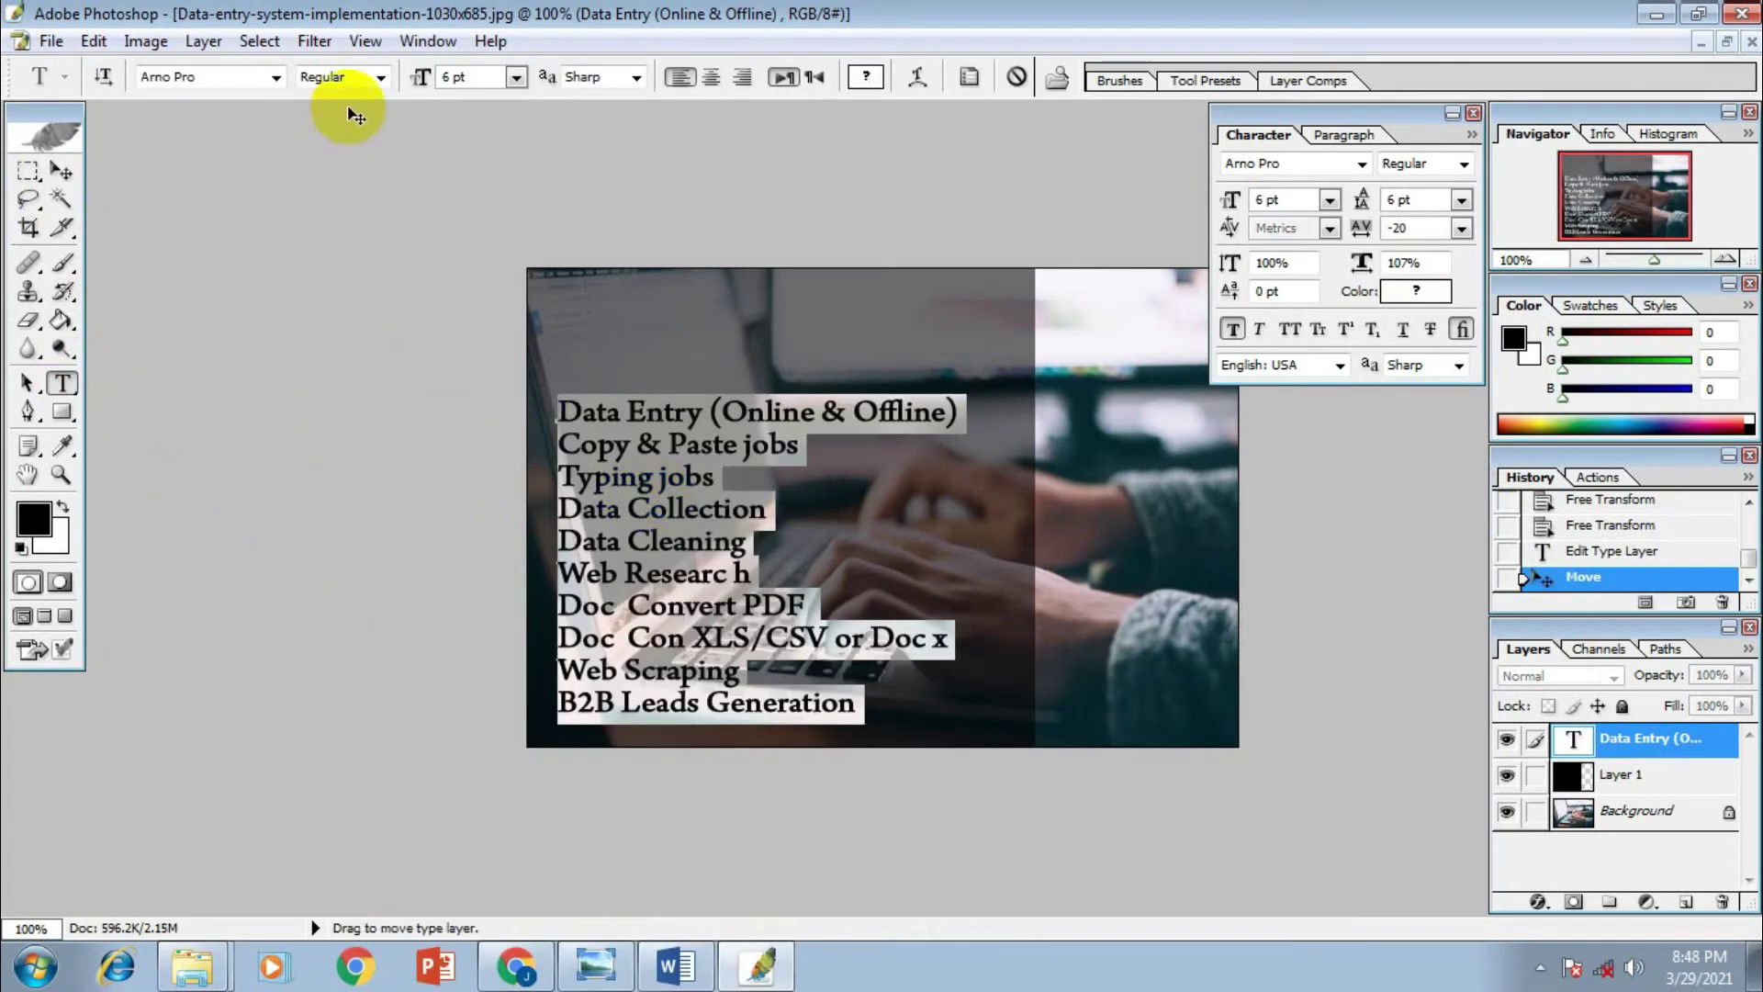
pyautogui.click(380, 77)
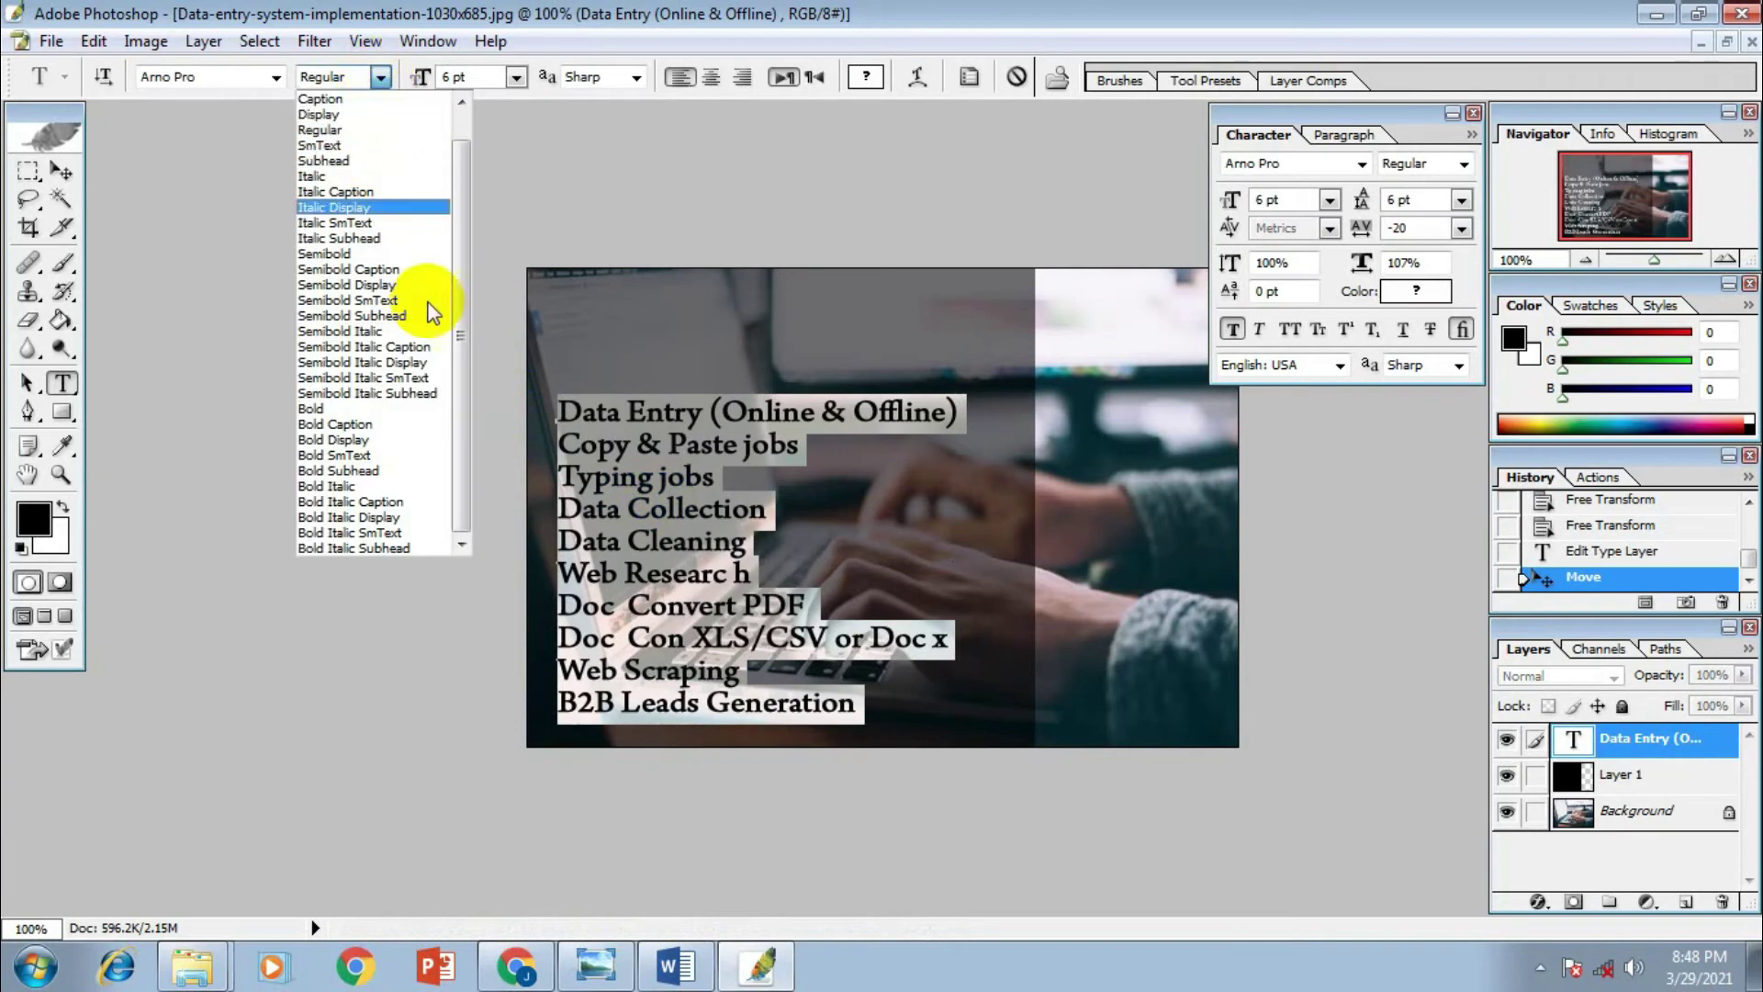
pyautogui.click(418, 409)
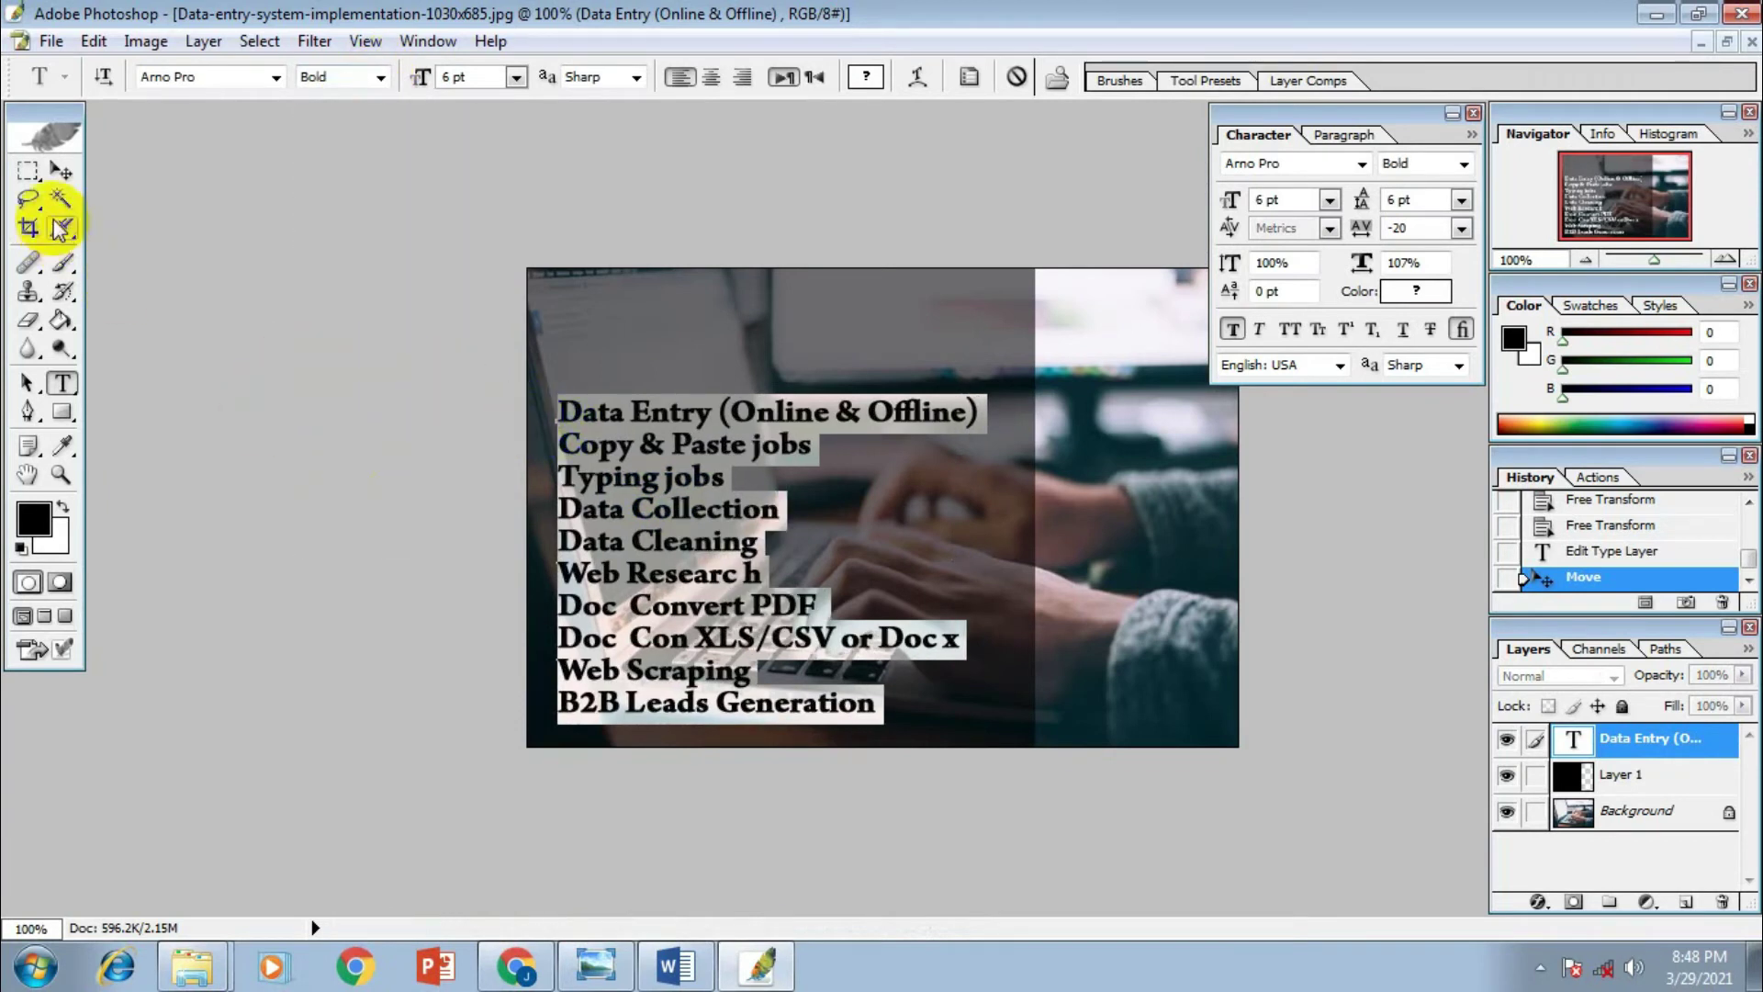
pyautogui.click(61, 171)
pyautogui.moveTo(711, 510); pyautogui.dragTo(718, 517)
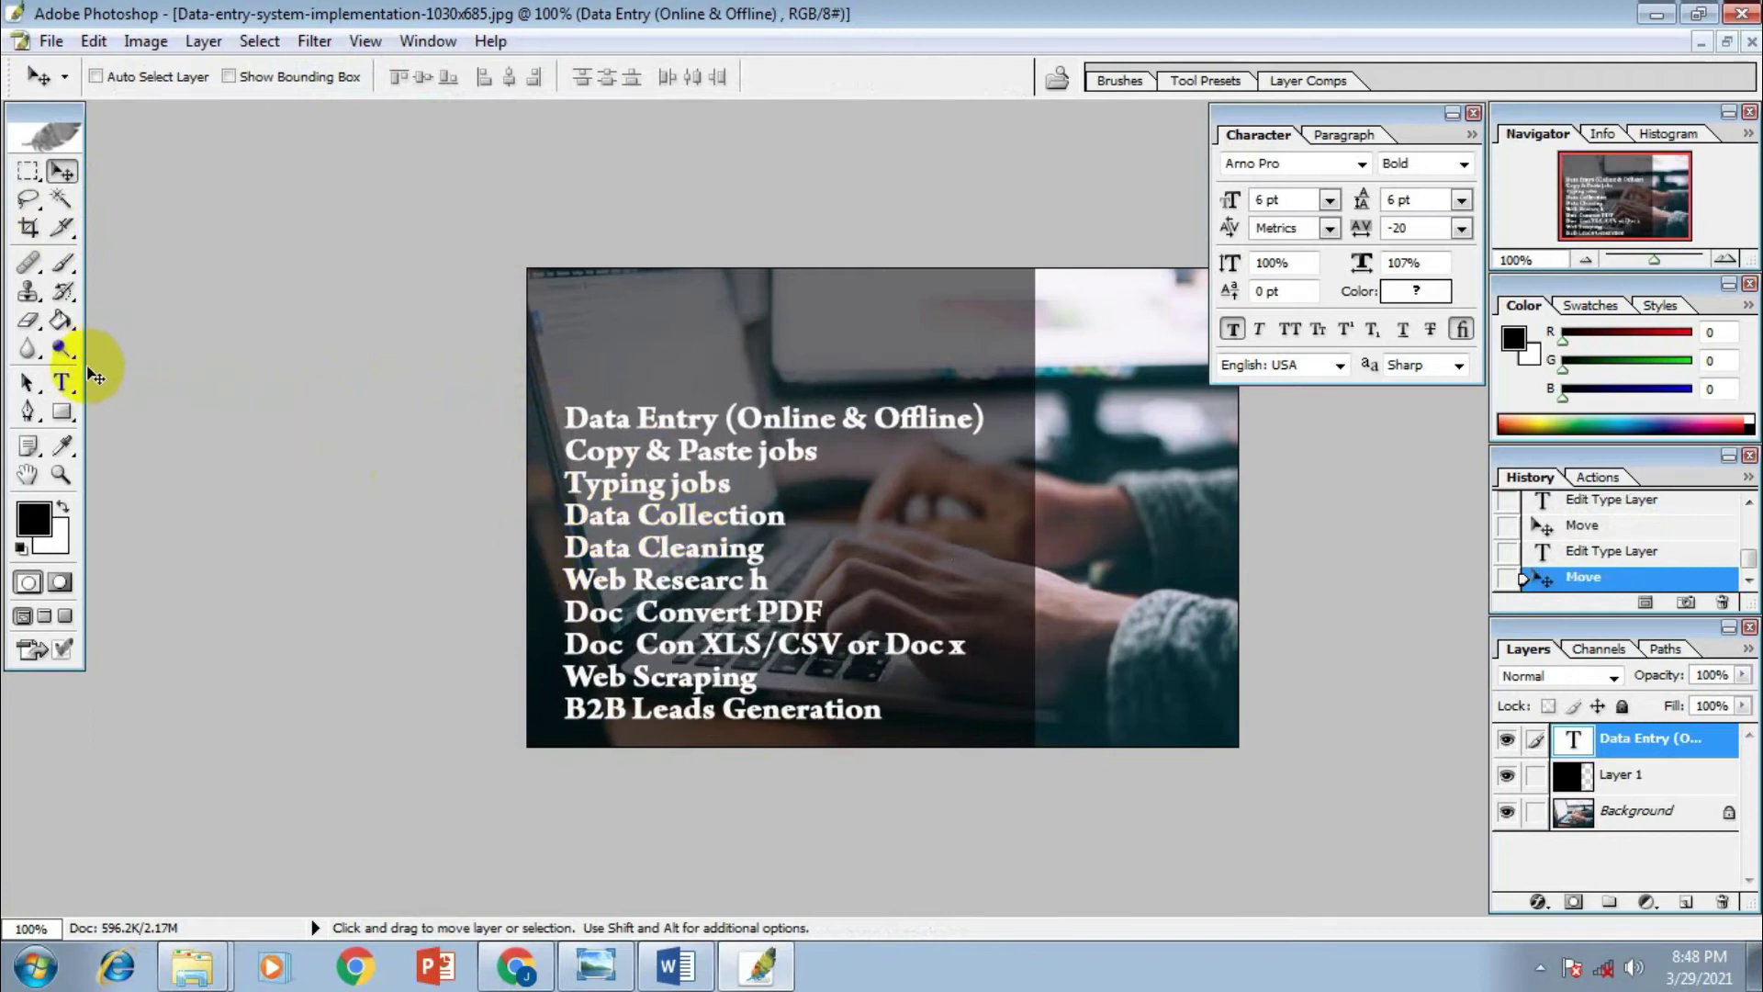
# Add a drop shadow to the service list with 100% opacity, 0 px distance, 74% spread and 6 px size
pyautogui.click(58, 383)
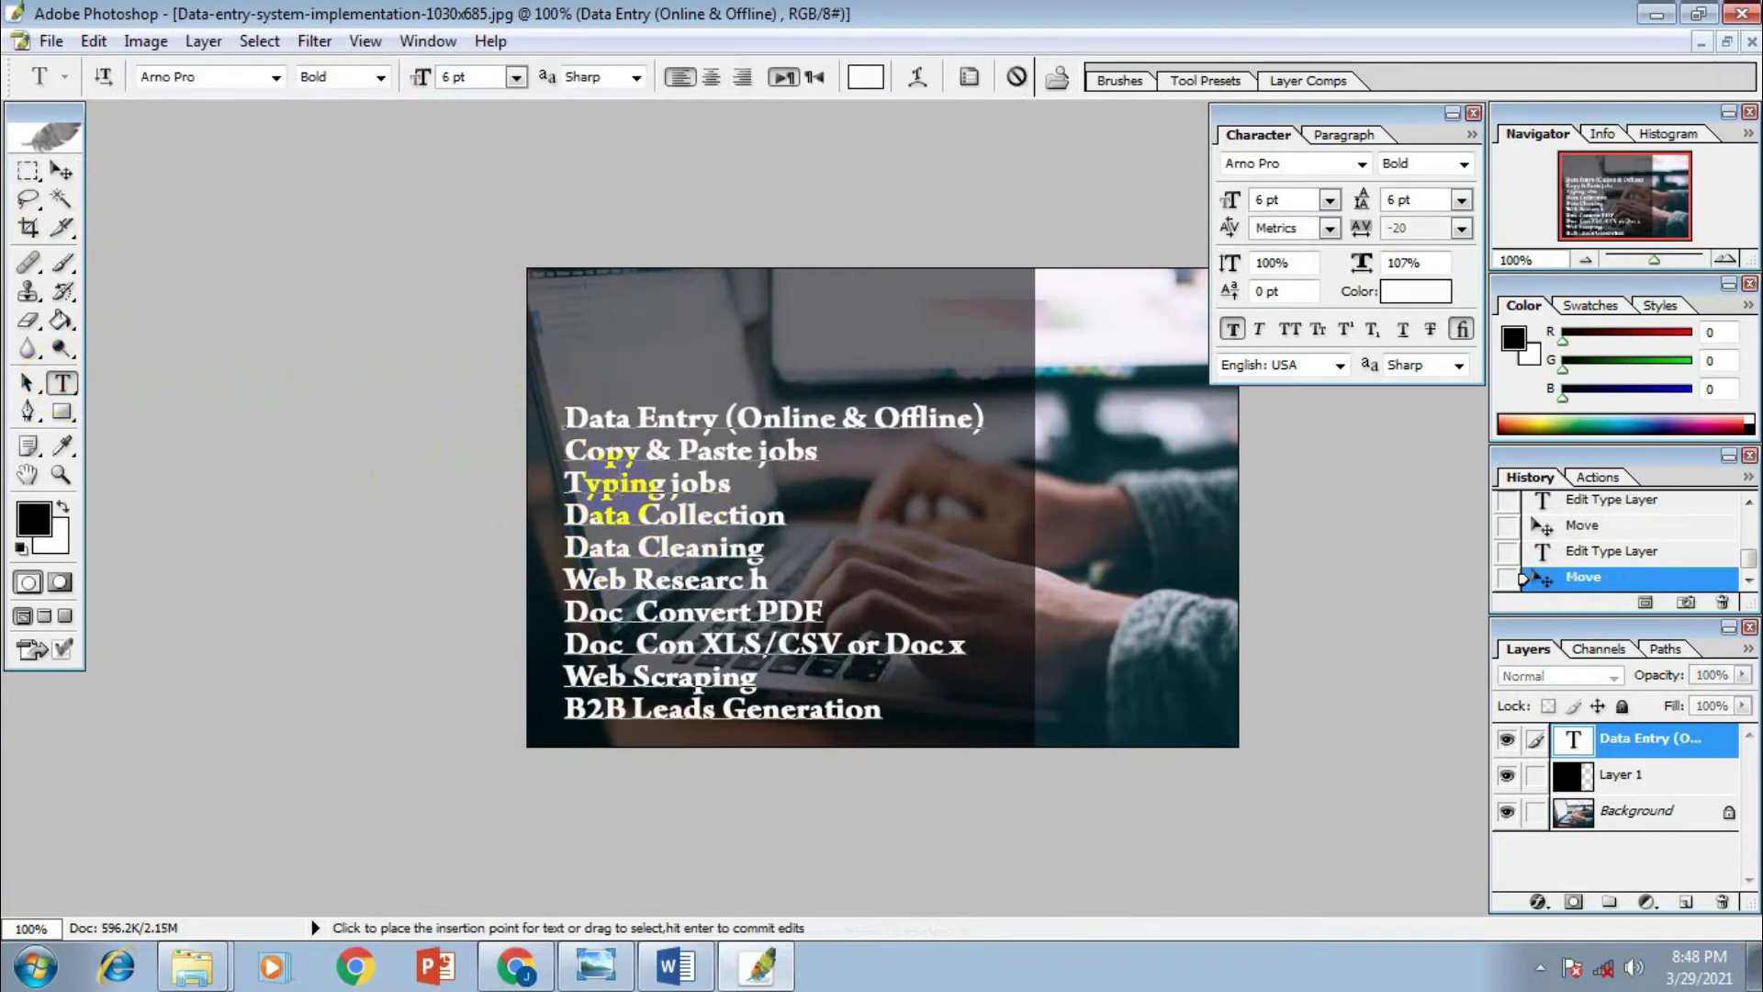
pyautogui.click(619, 492)
pyautogui.hotkey('ctrl', 'a')
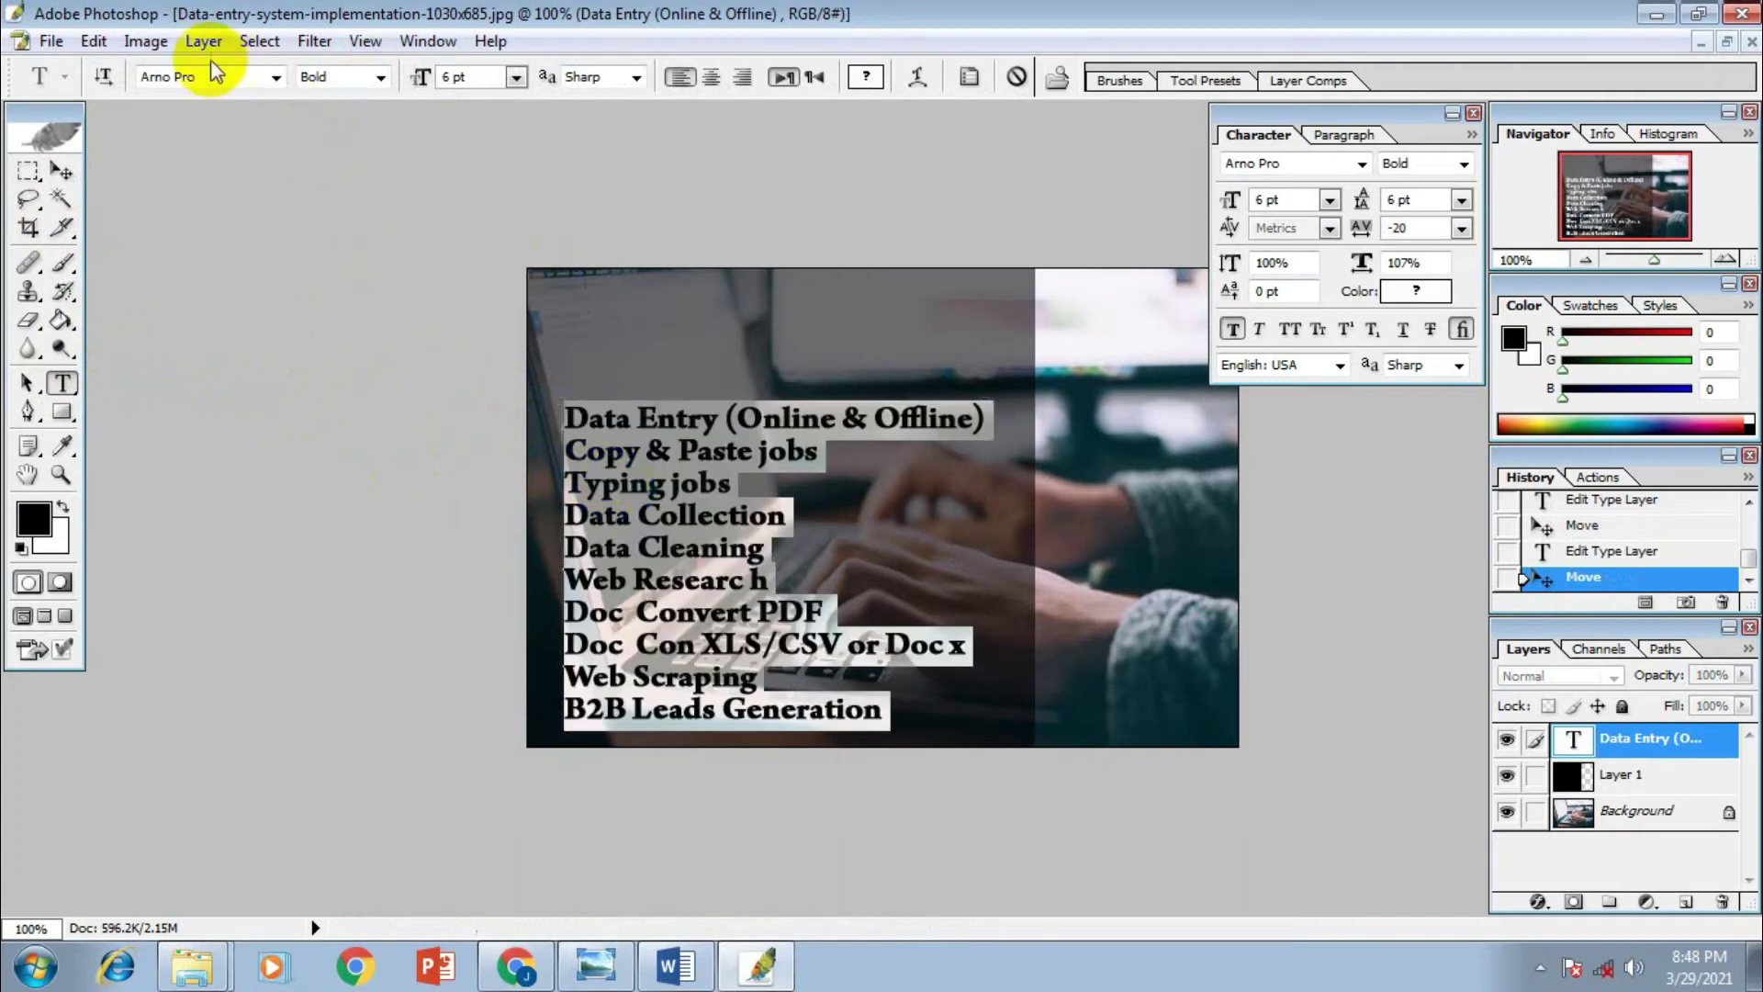
pyautogui.click(200, 41)
pyautogui.moveTo(317, 195)
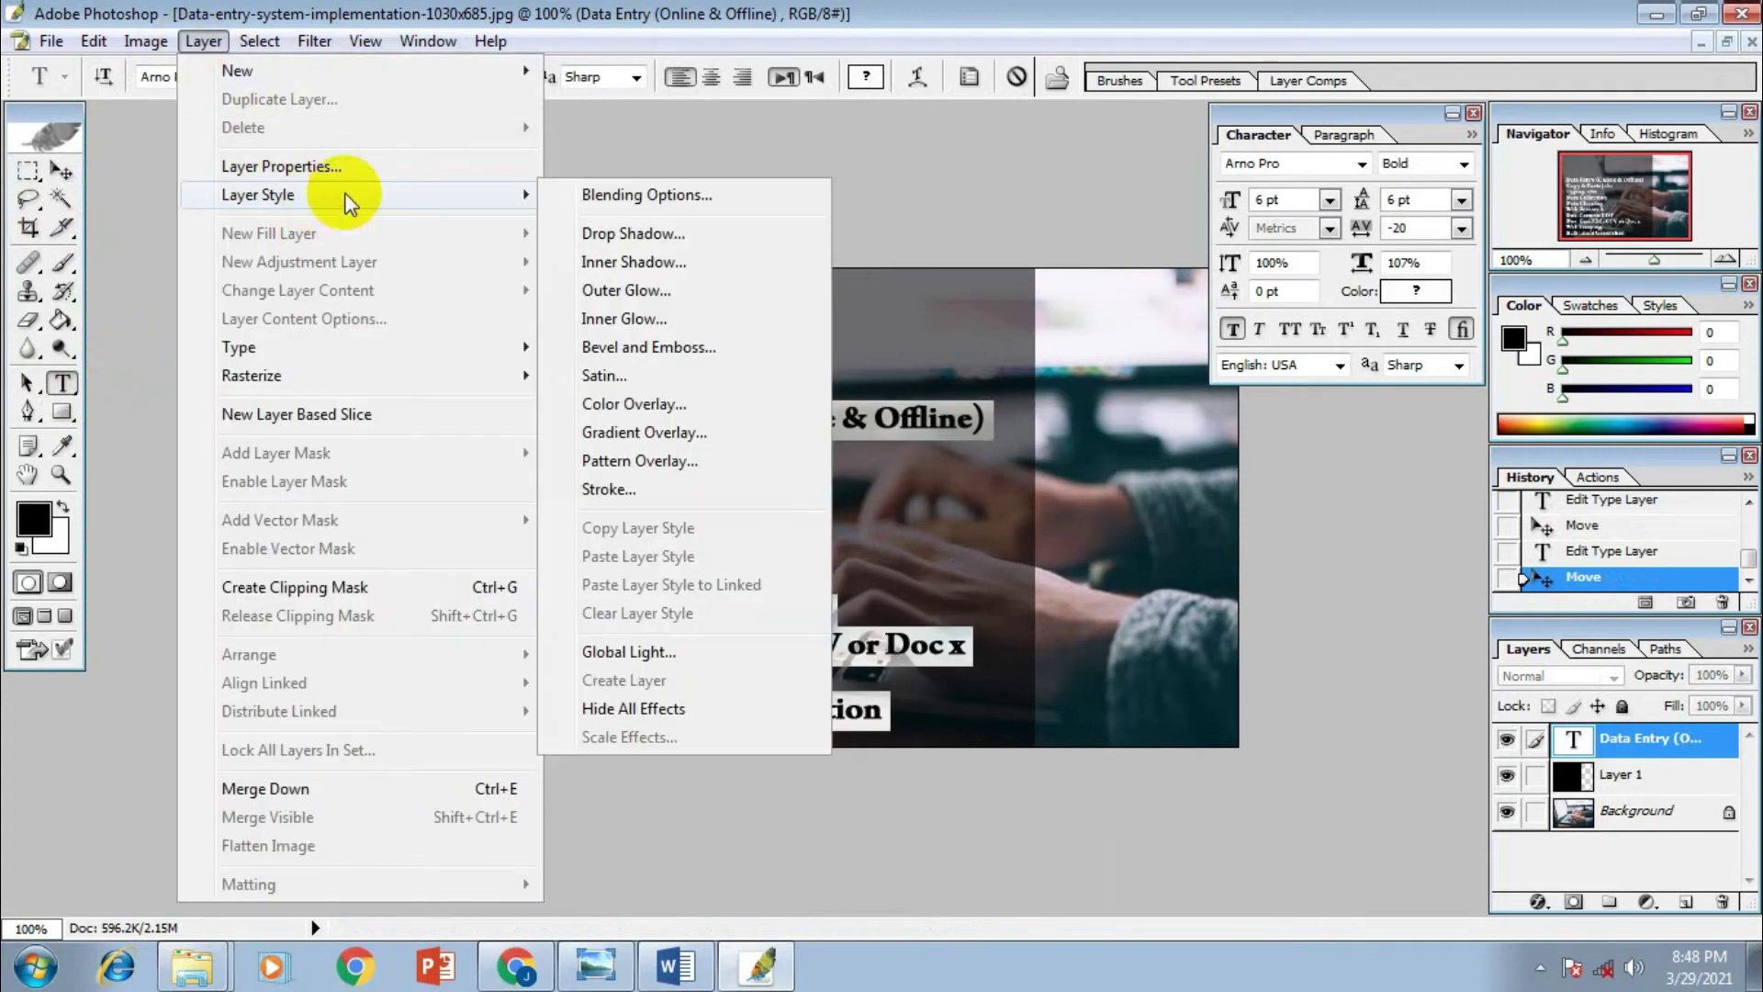
pyautogui.click(661, 234)
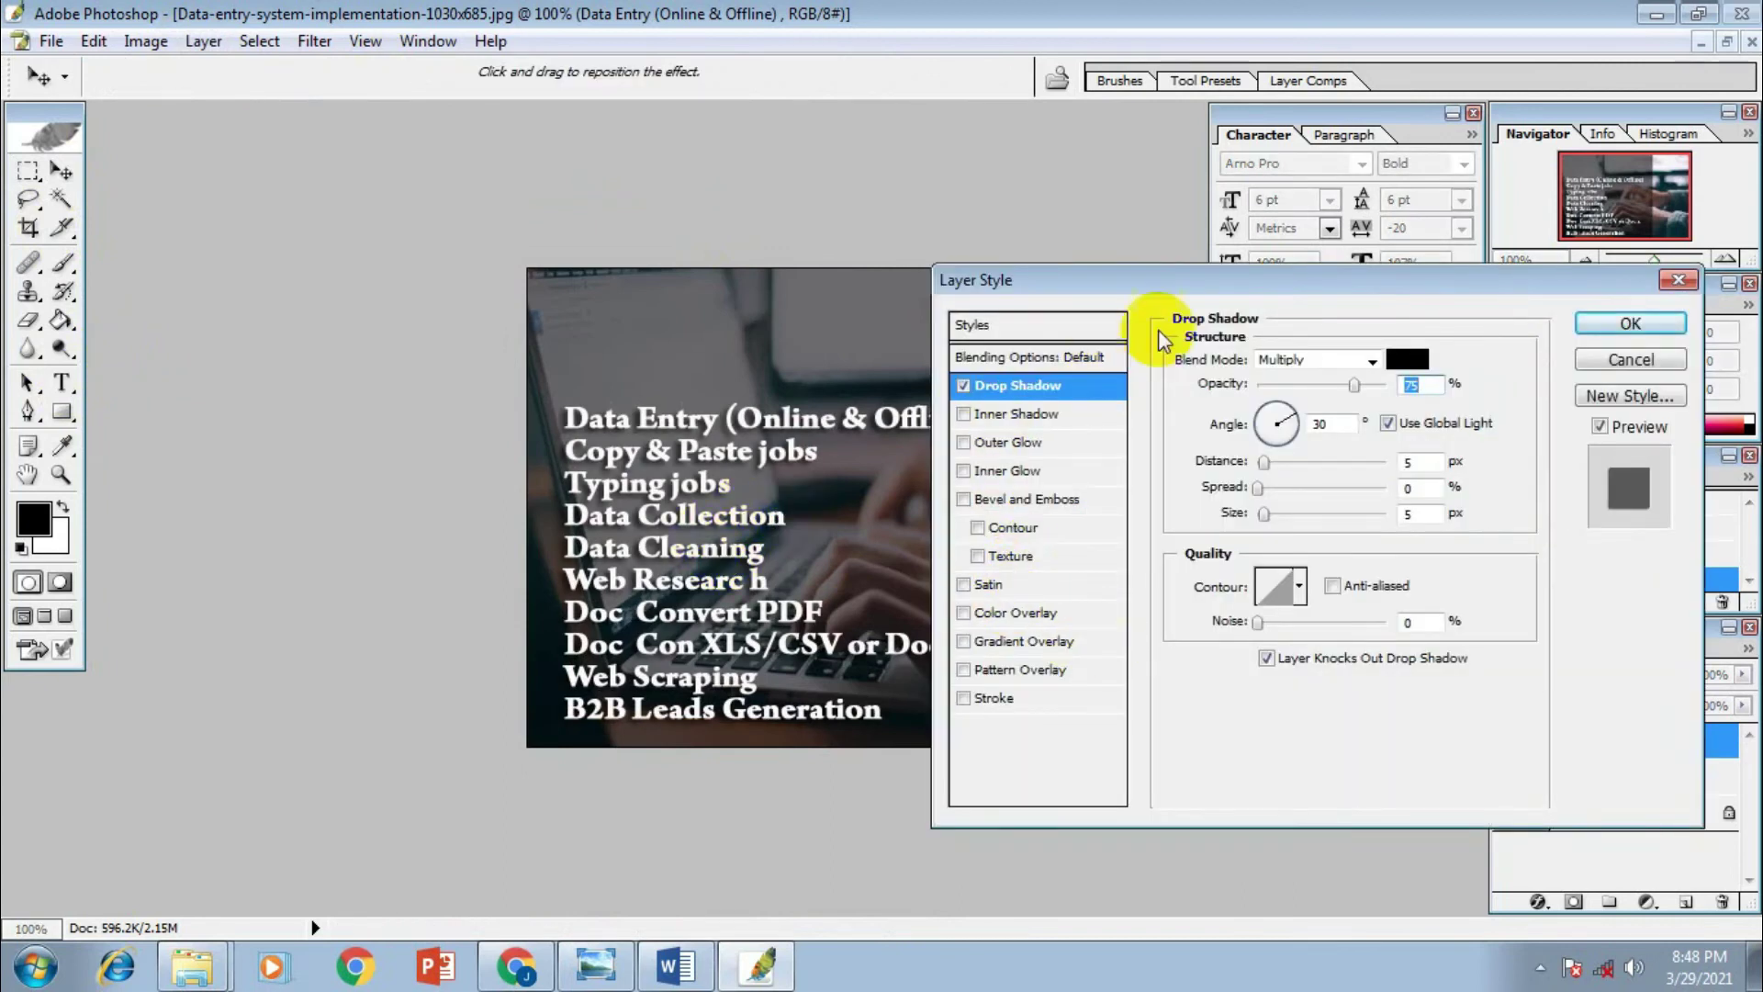
pyautogui.moveTo(1265, 514); pyautogui.dragTo(1256, 462)
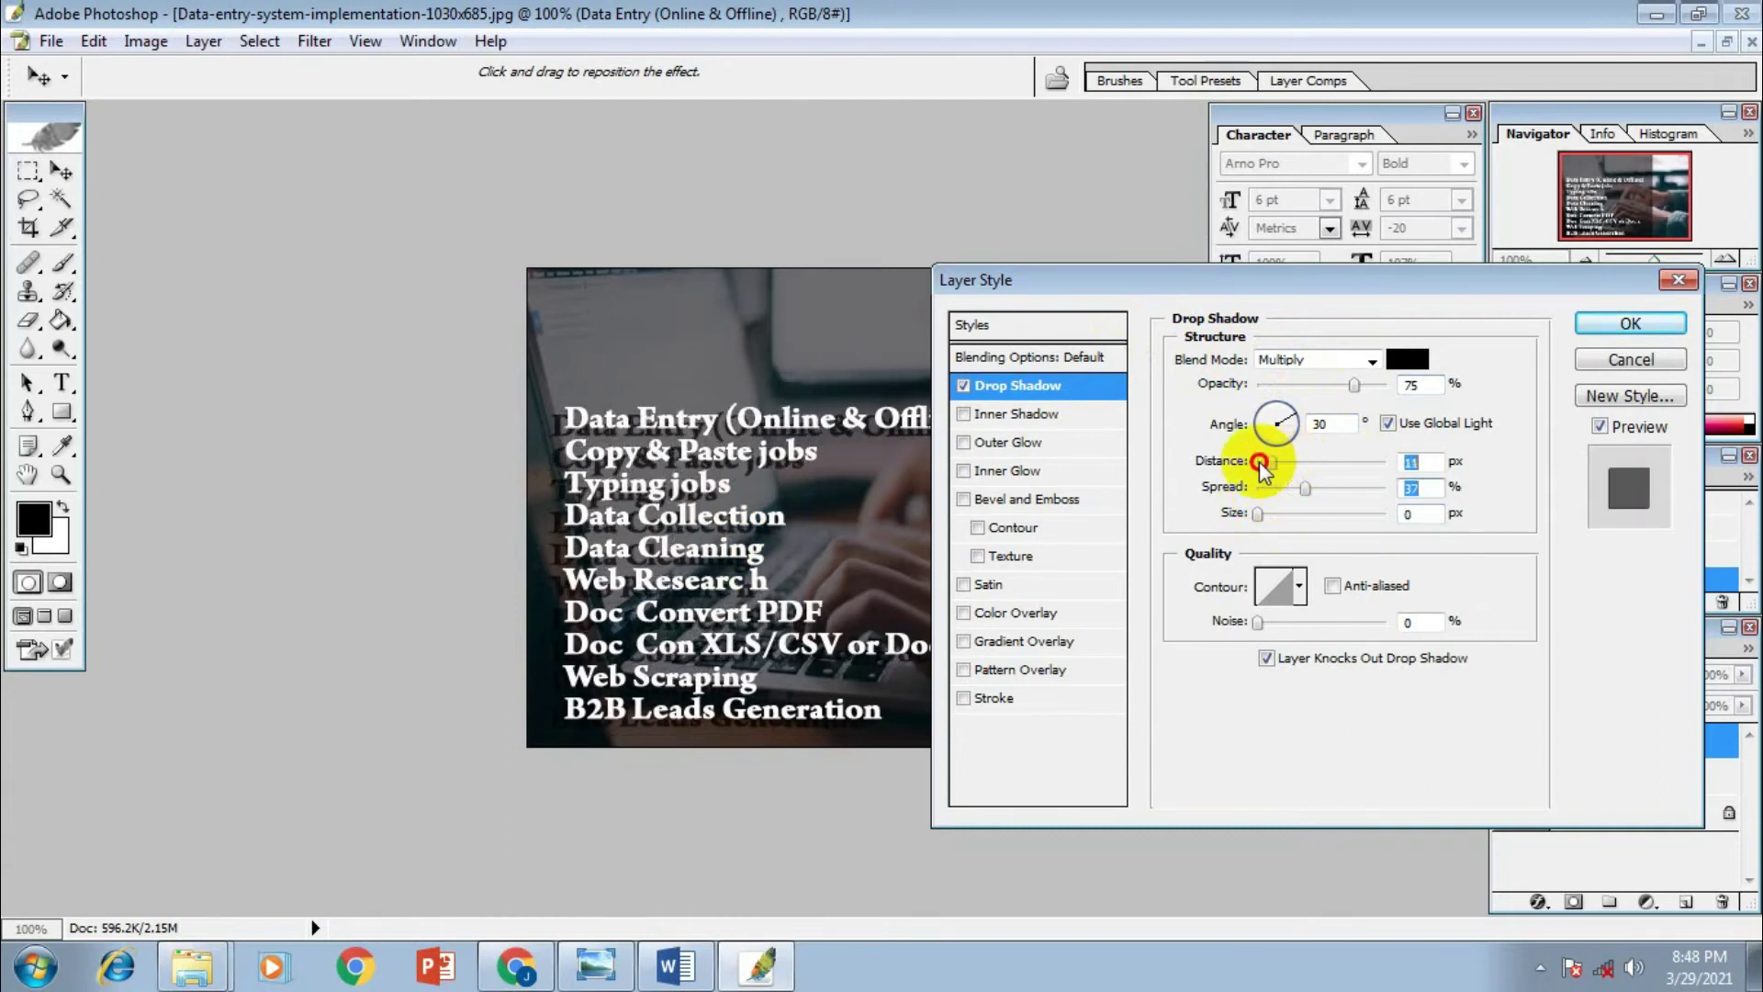
pyautogui.moveTo(1355, 385); pyautogui.dragTo(1388, 385)
pyautogui.moveTo(1304, 487); pyautogui.dragTo(1260, 516)
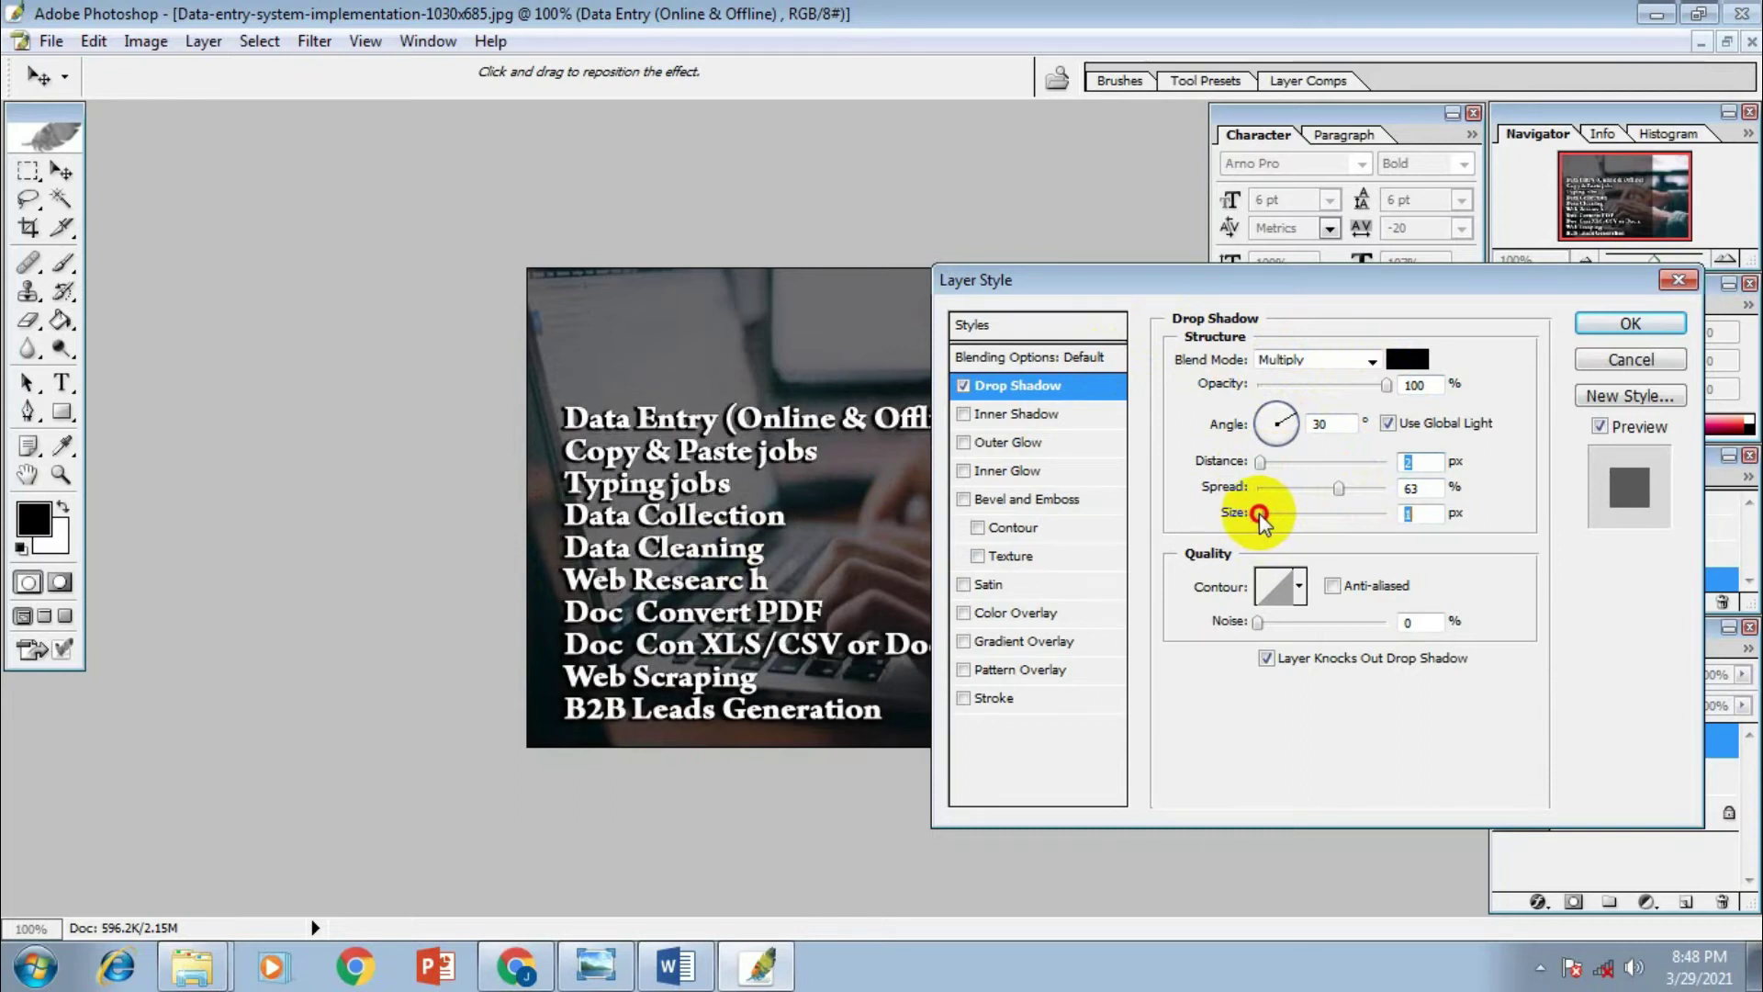
pyautogui.moveTo(1337, 491)
pyautogui.mouseDown()
pyautogui.moveTo(1304, 488)
pyautogui.moveTo(1359, 488)
pyautogui.moveTo(1274, 510)
pyautogui.moveTo(1341, 516)
pyautogui.moveTo(1275, 509)
pyautogui.moveTo(1274, 463)
pyautogui.moveTo(1249, 461)
pyautogui.moveTo(1353, 489)
pyautogui.mouseUp()
pyautogui.moveTo(1256, 515); pyautogui.dragTo(1265, 518)
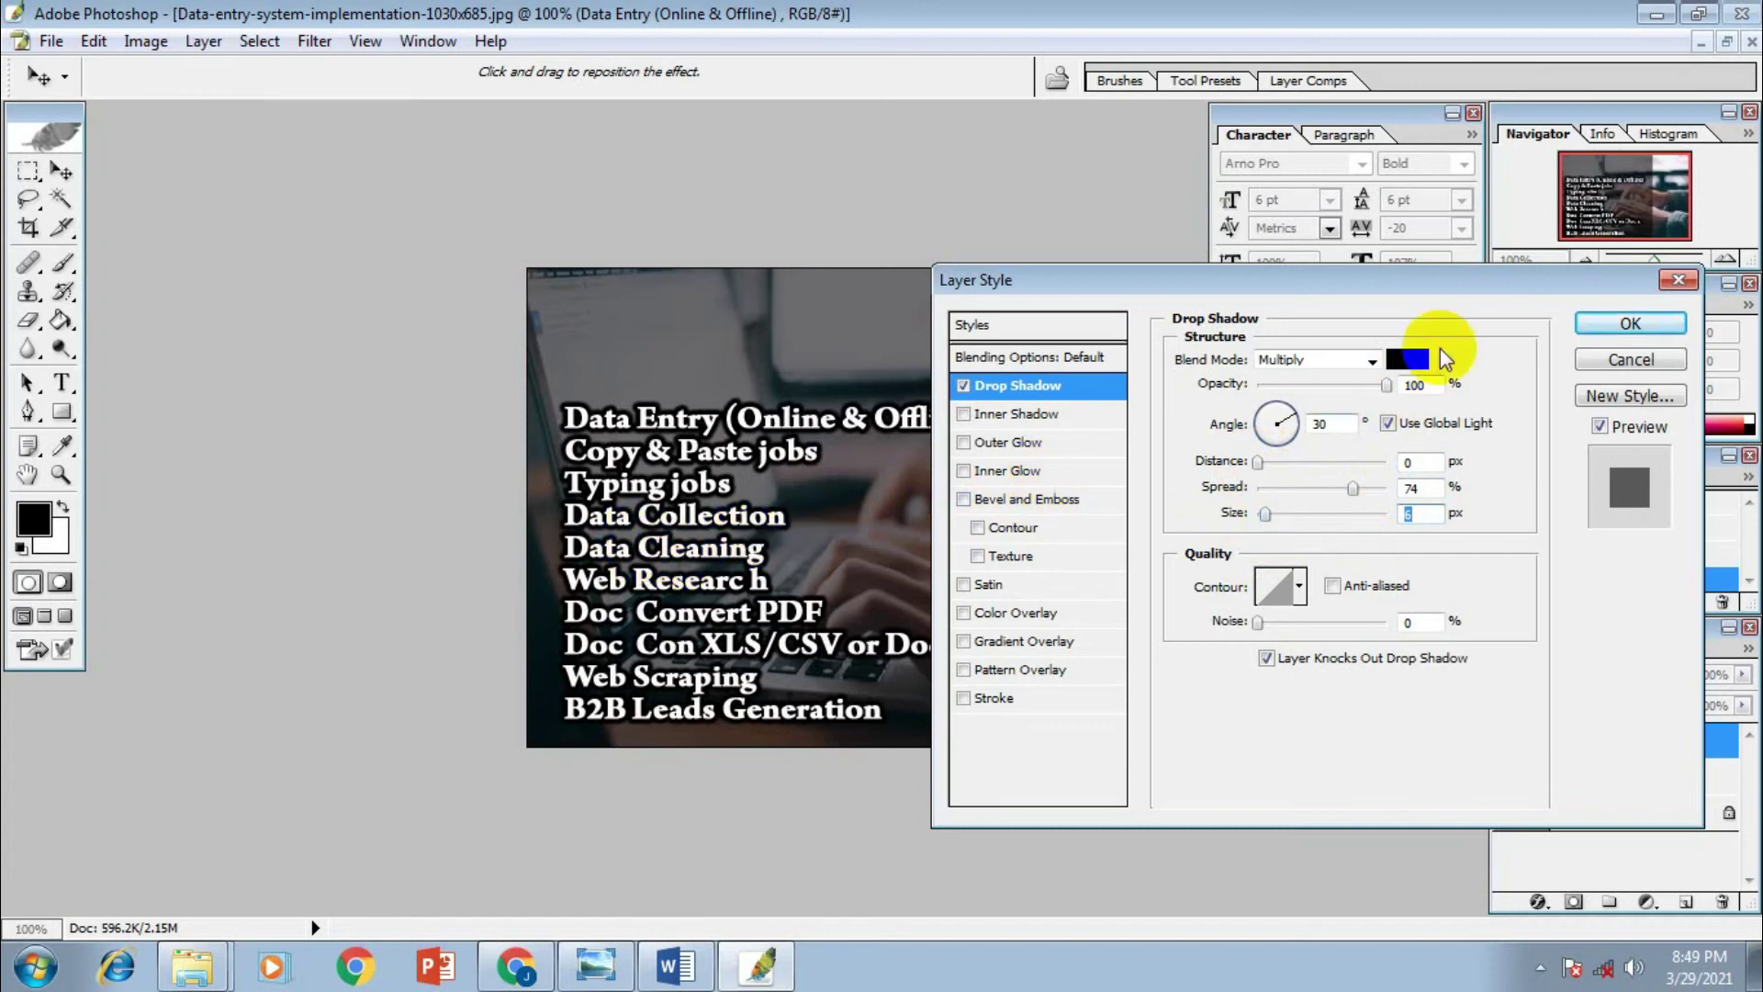
pyautogui.click(1631, 324)
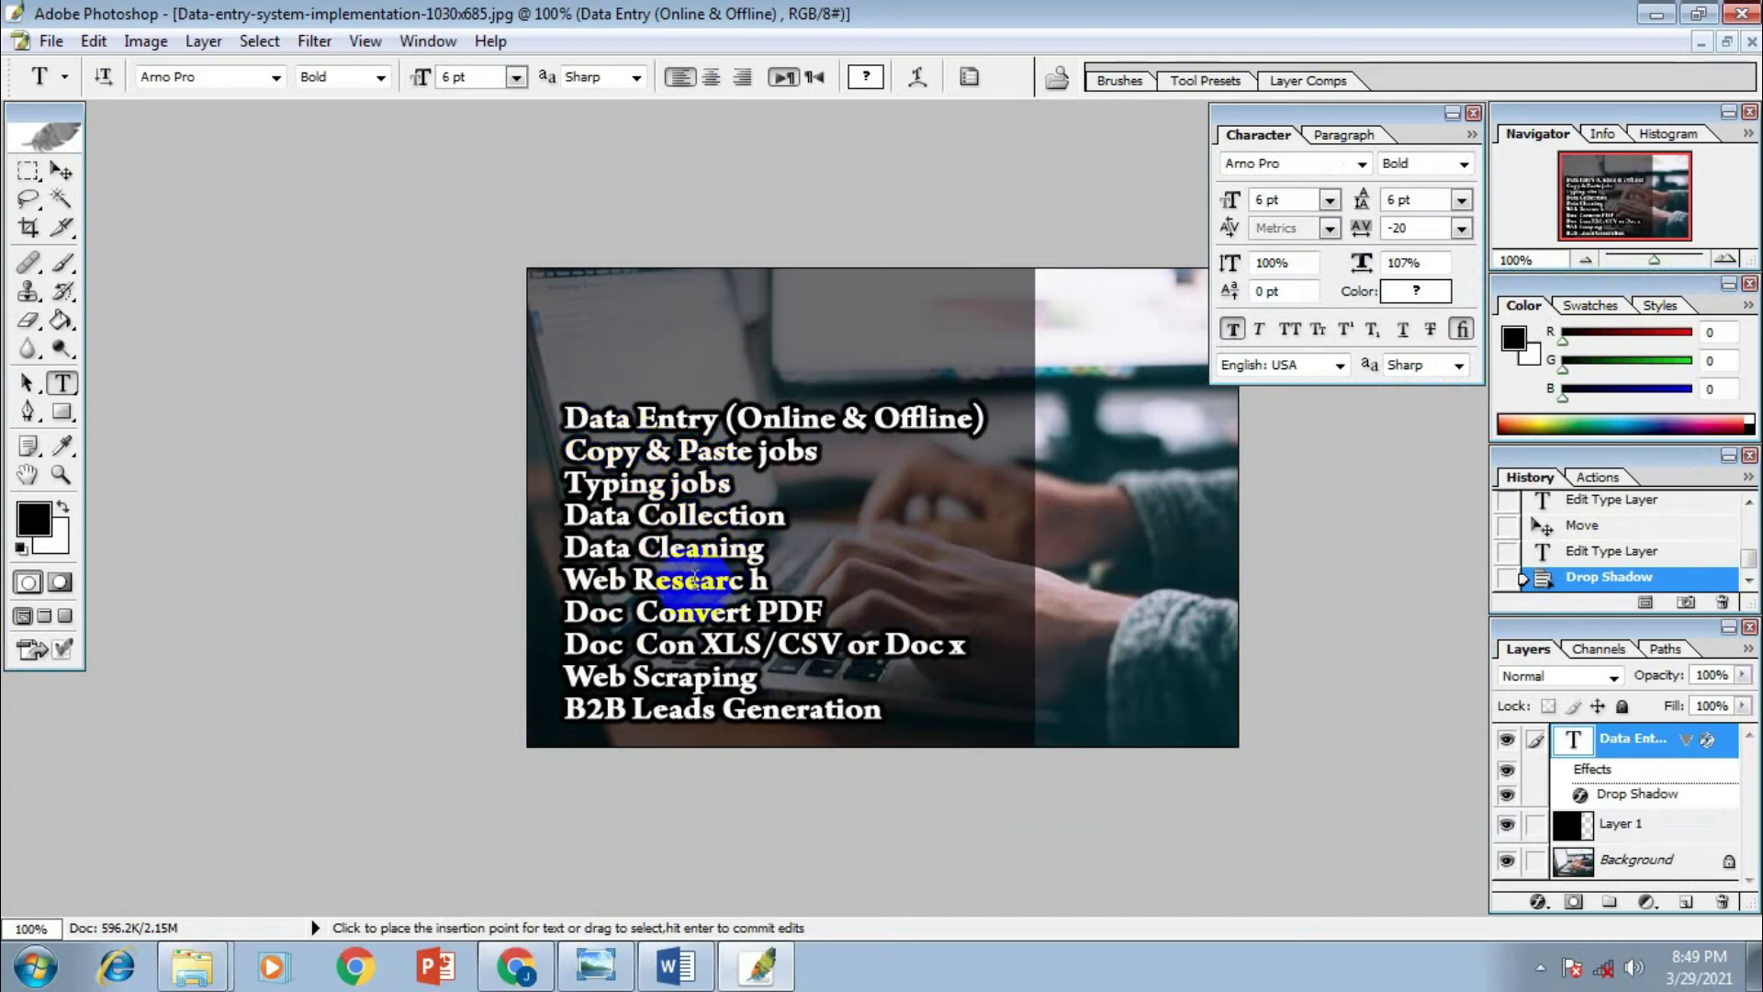
# Set the leading of the whole service list to 8 pt and move the list up to fit within the image
pyautogui.moveTo(569, 415); pyautogui.dragTo(887, 712)
pyautogui.click(1460, 200)
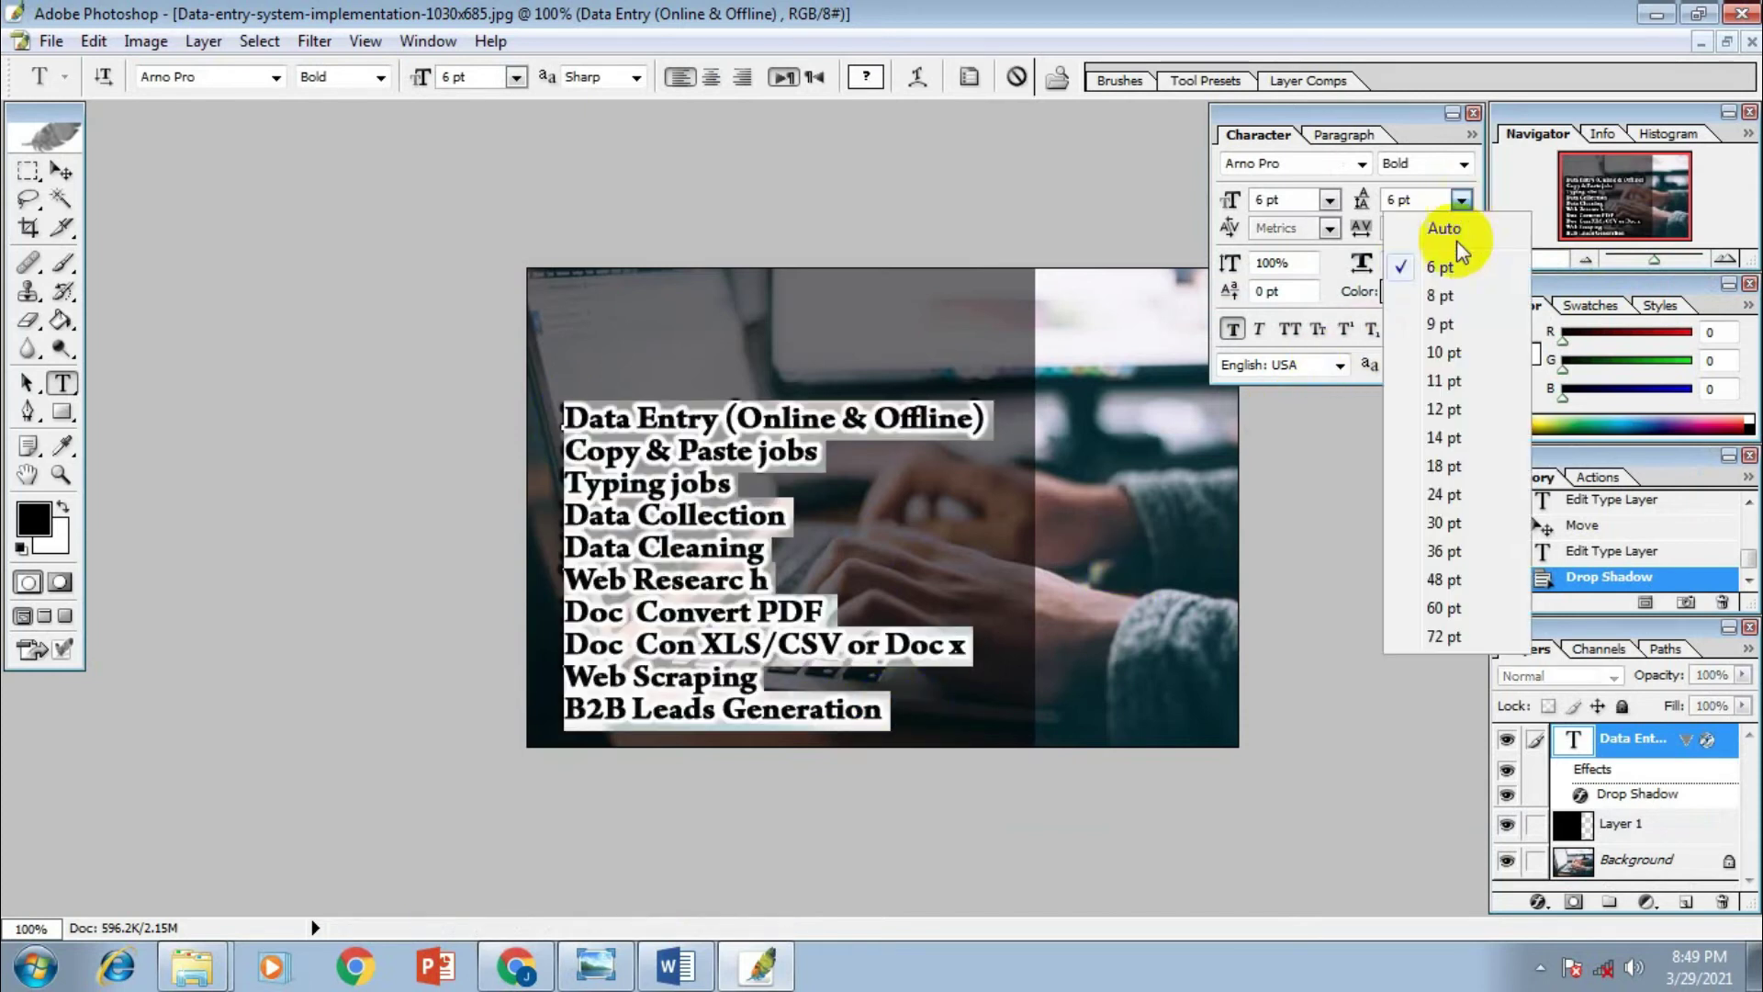
pyautogui.click(1456, 307)
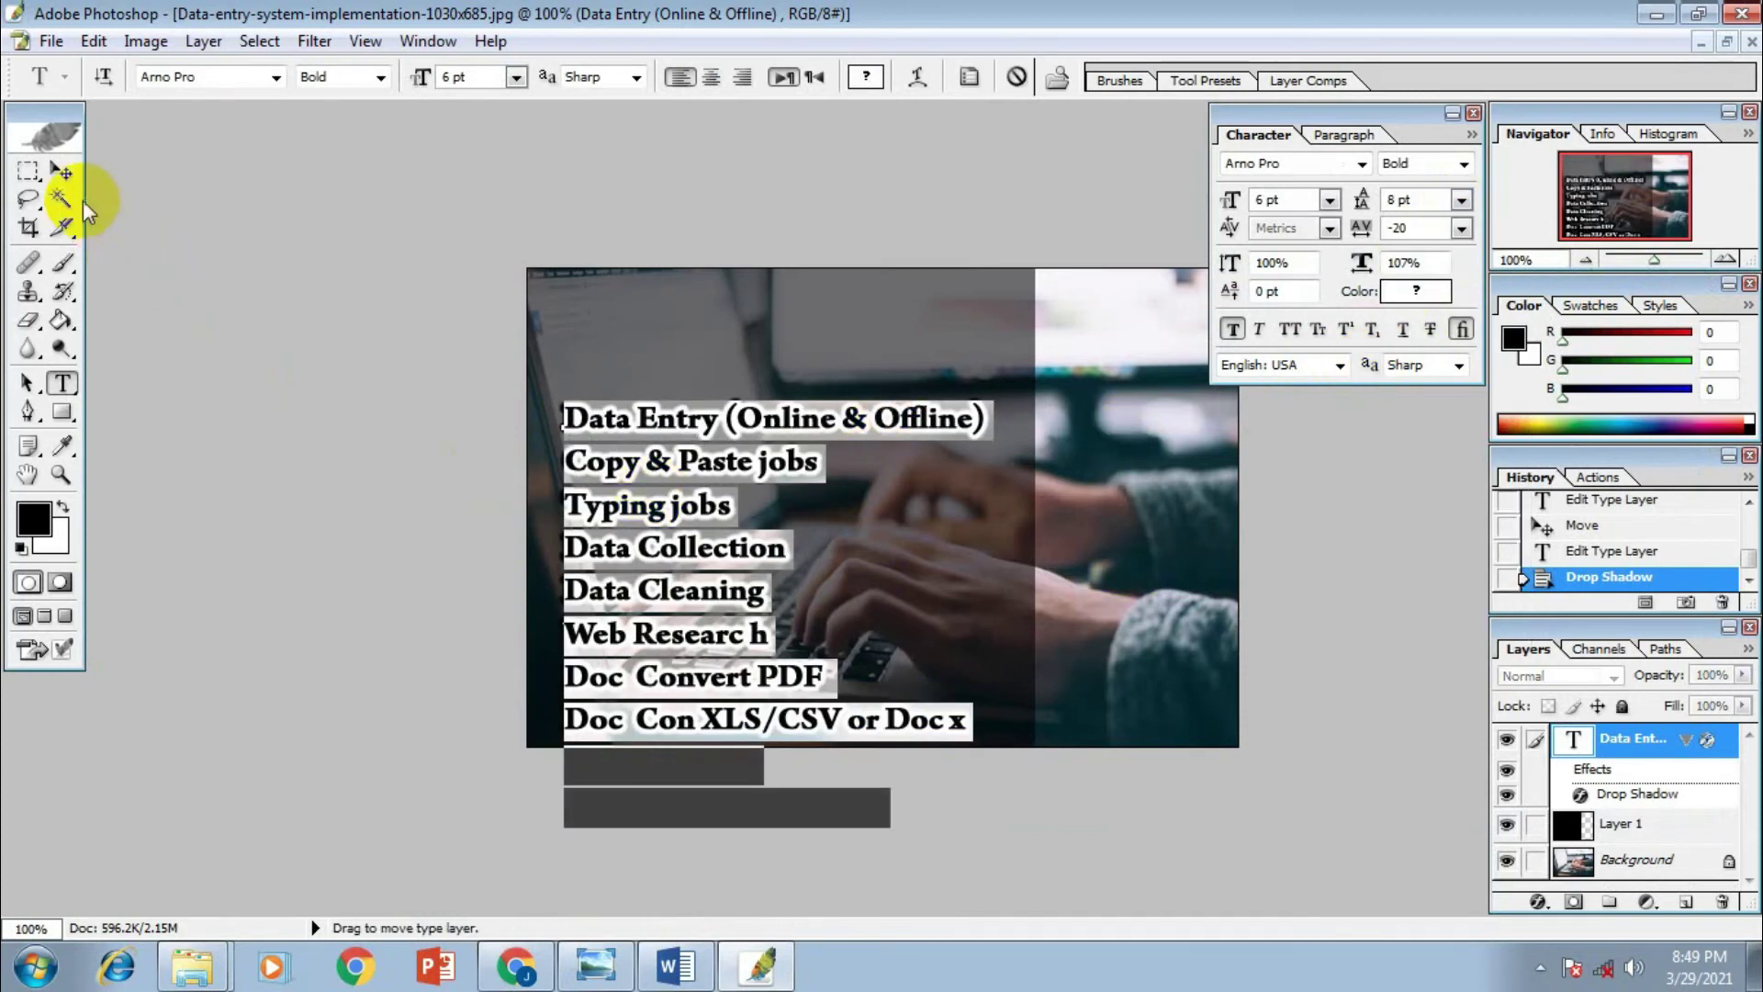
pyautogui.click(61, 171)
pyautogui.moveTo(688, 513); pyautogui.dragTo(675, 421)
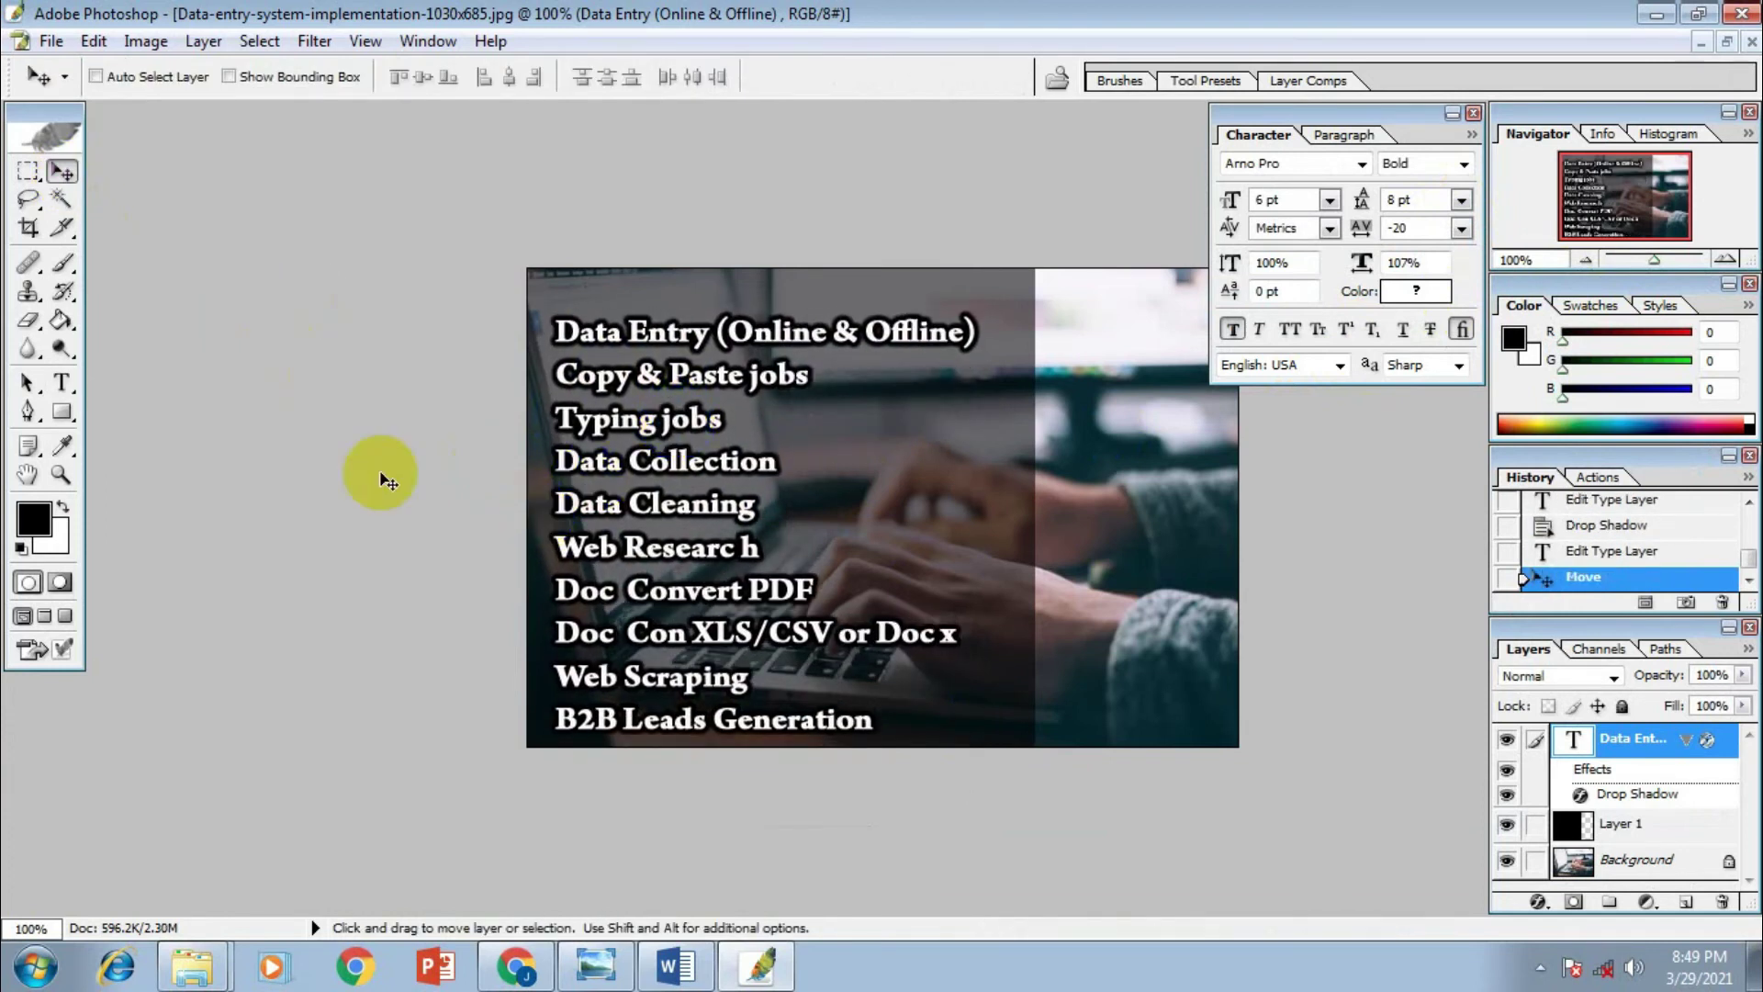
# Set the leading of the whole service list to 7 pt and shift the list slightly down
pyautogui.click(62, 382)
pyautogui.click(596, 330)
pyautogui.hotkey('ctrl', 'a')
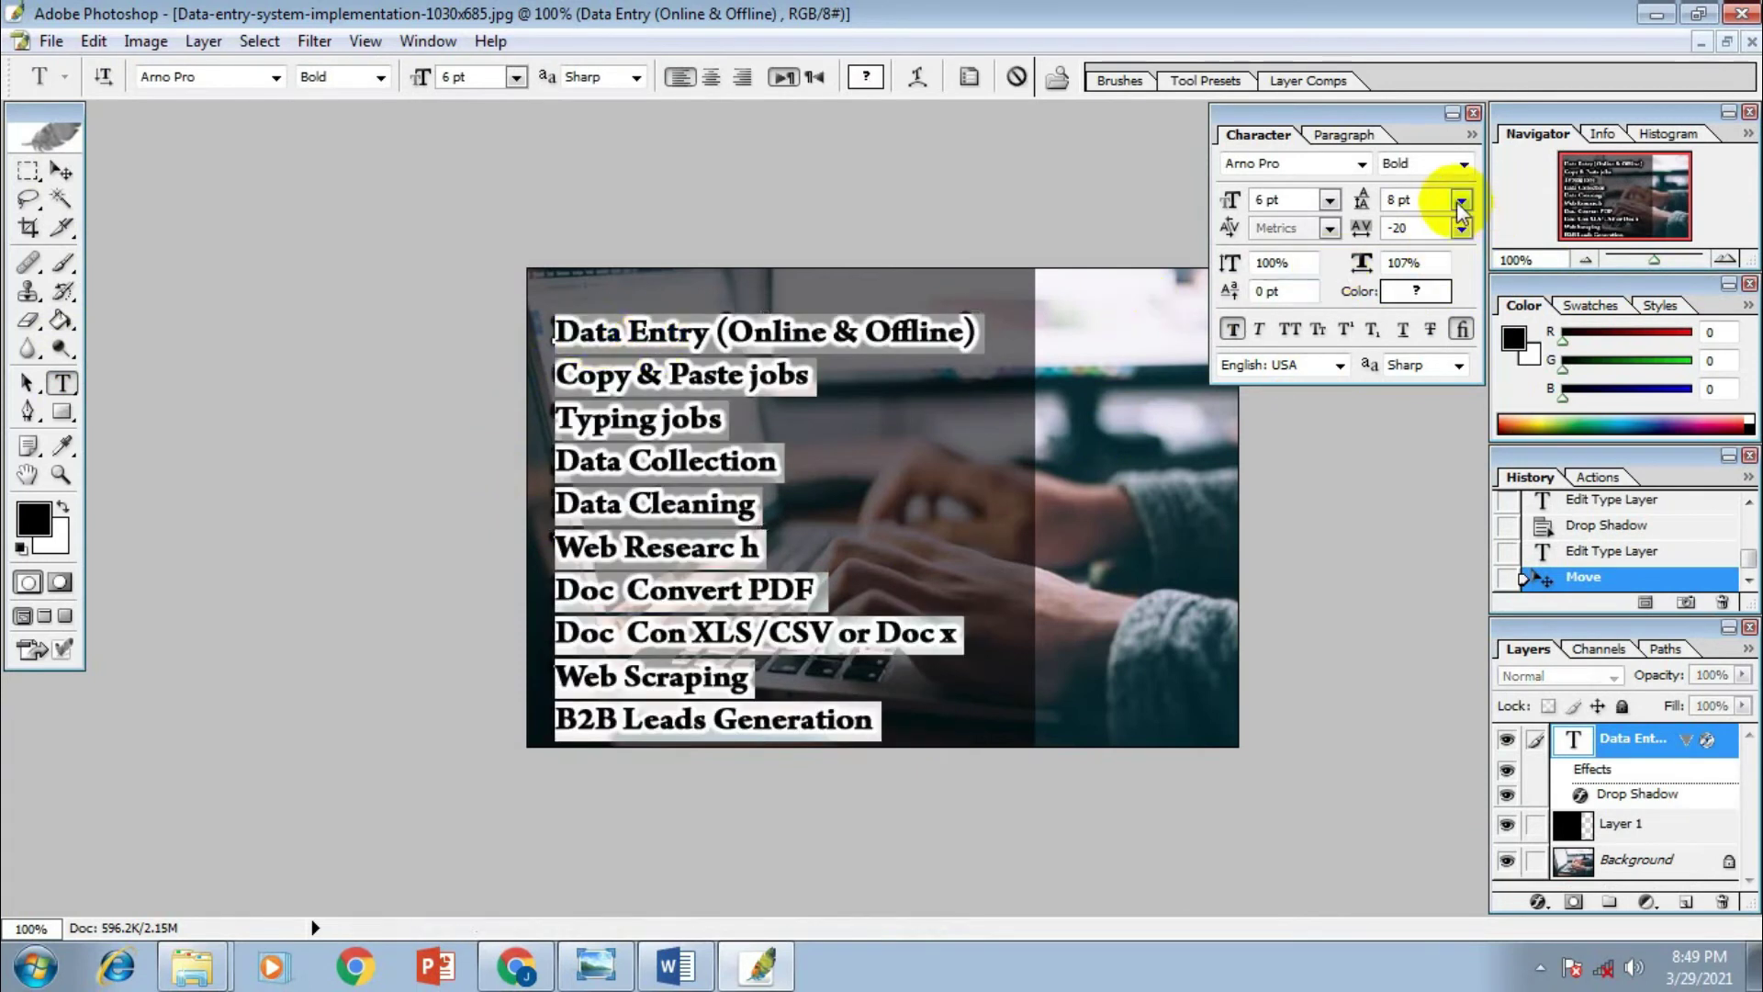
pyautogui.click(1459, 200)
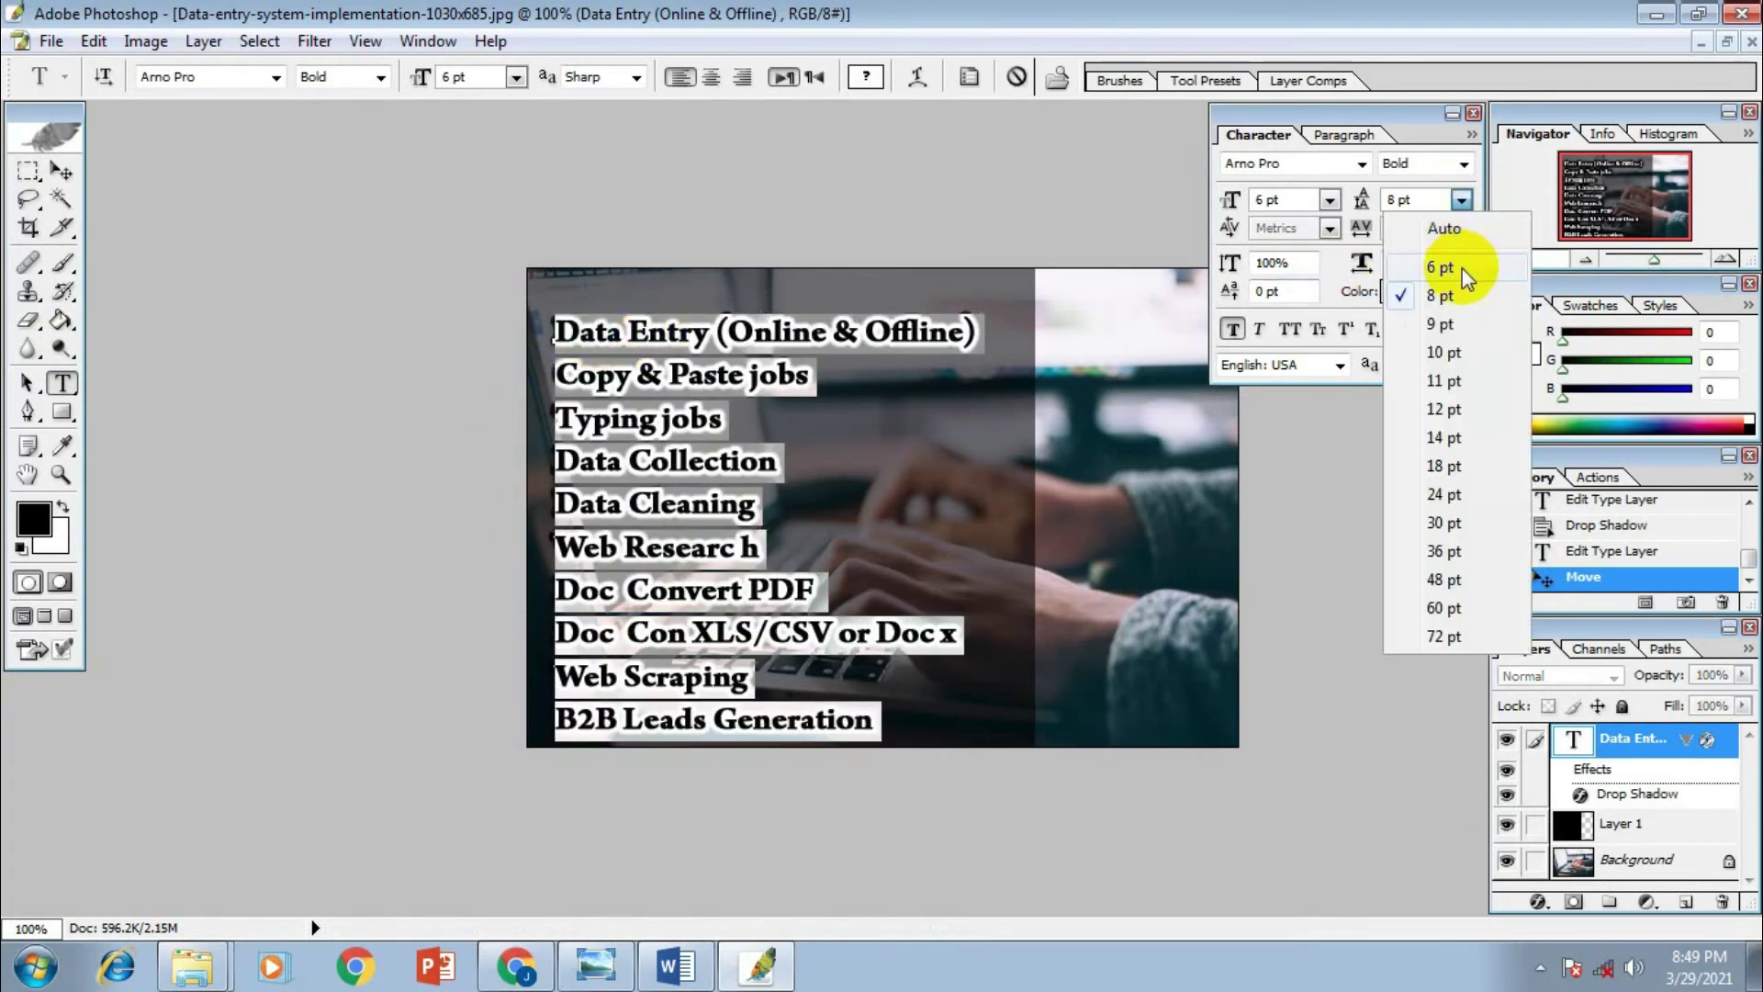
pyautogui.click(1396, 200)
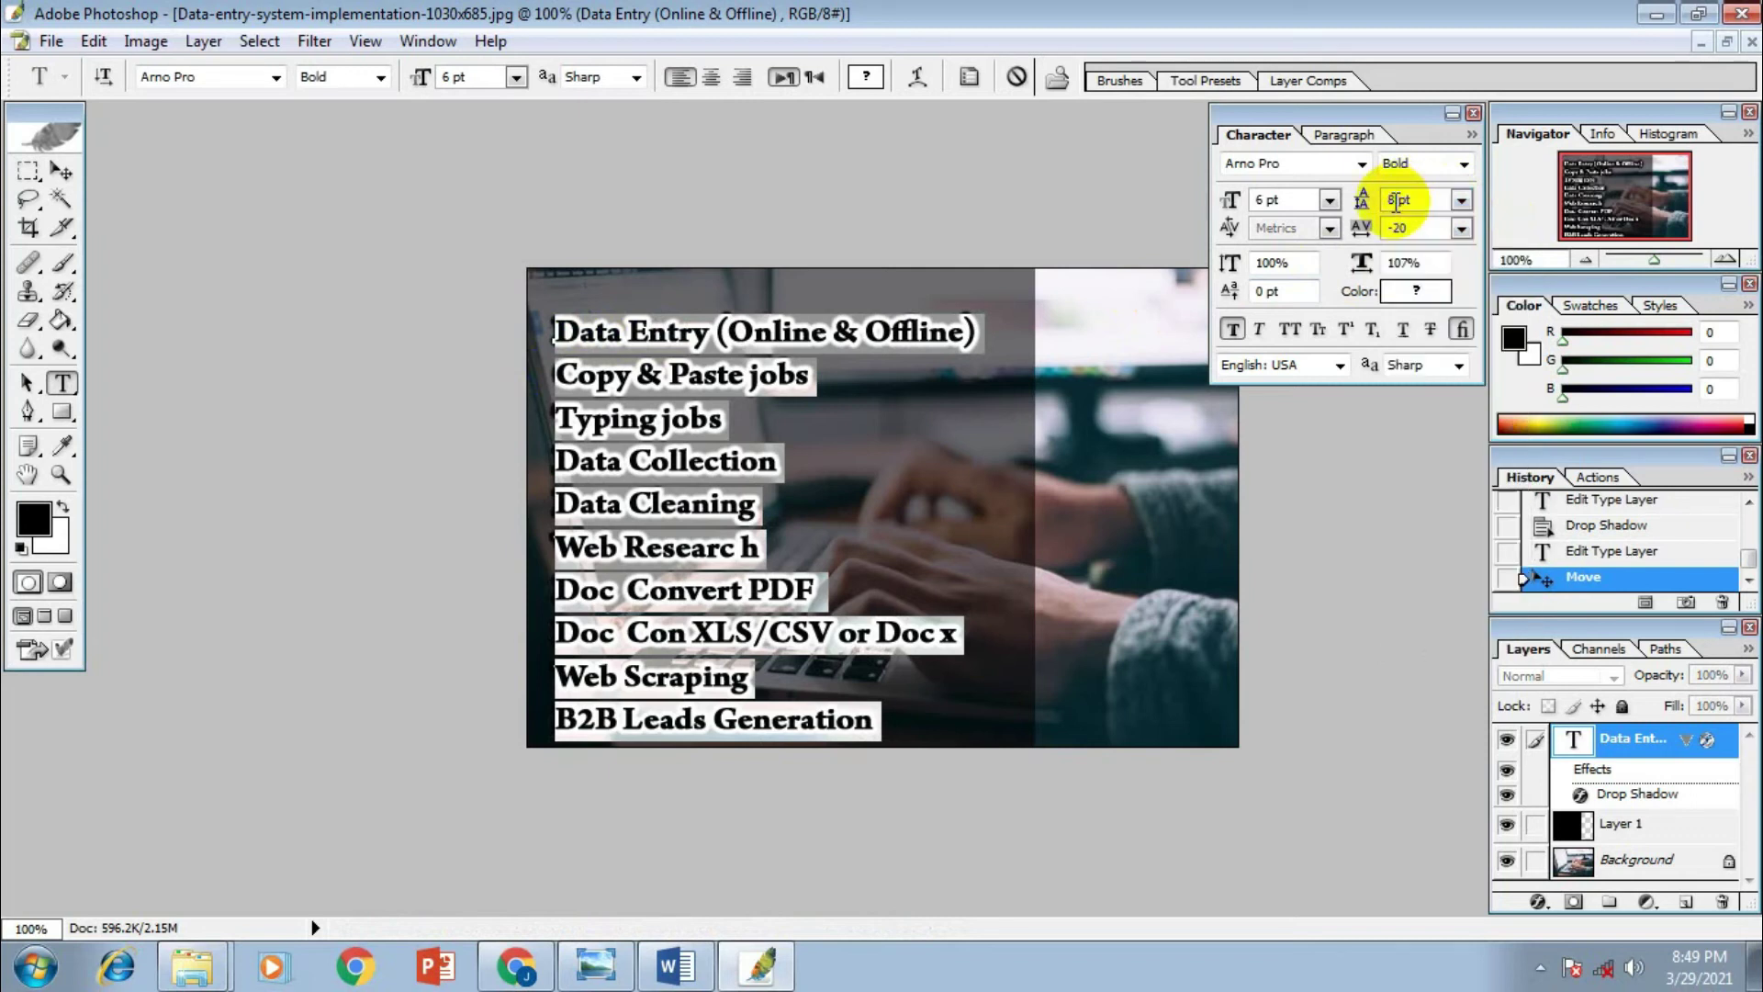
pyautogui.press('BackSpace')
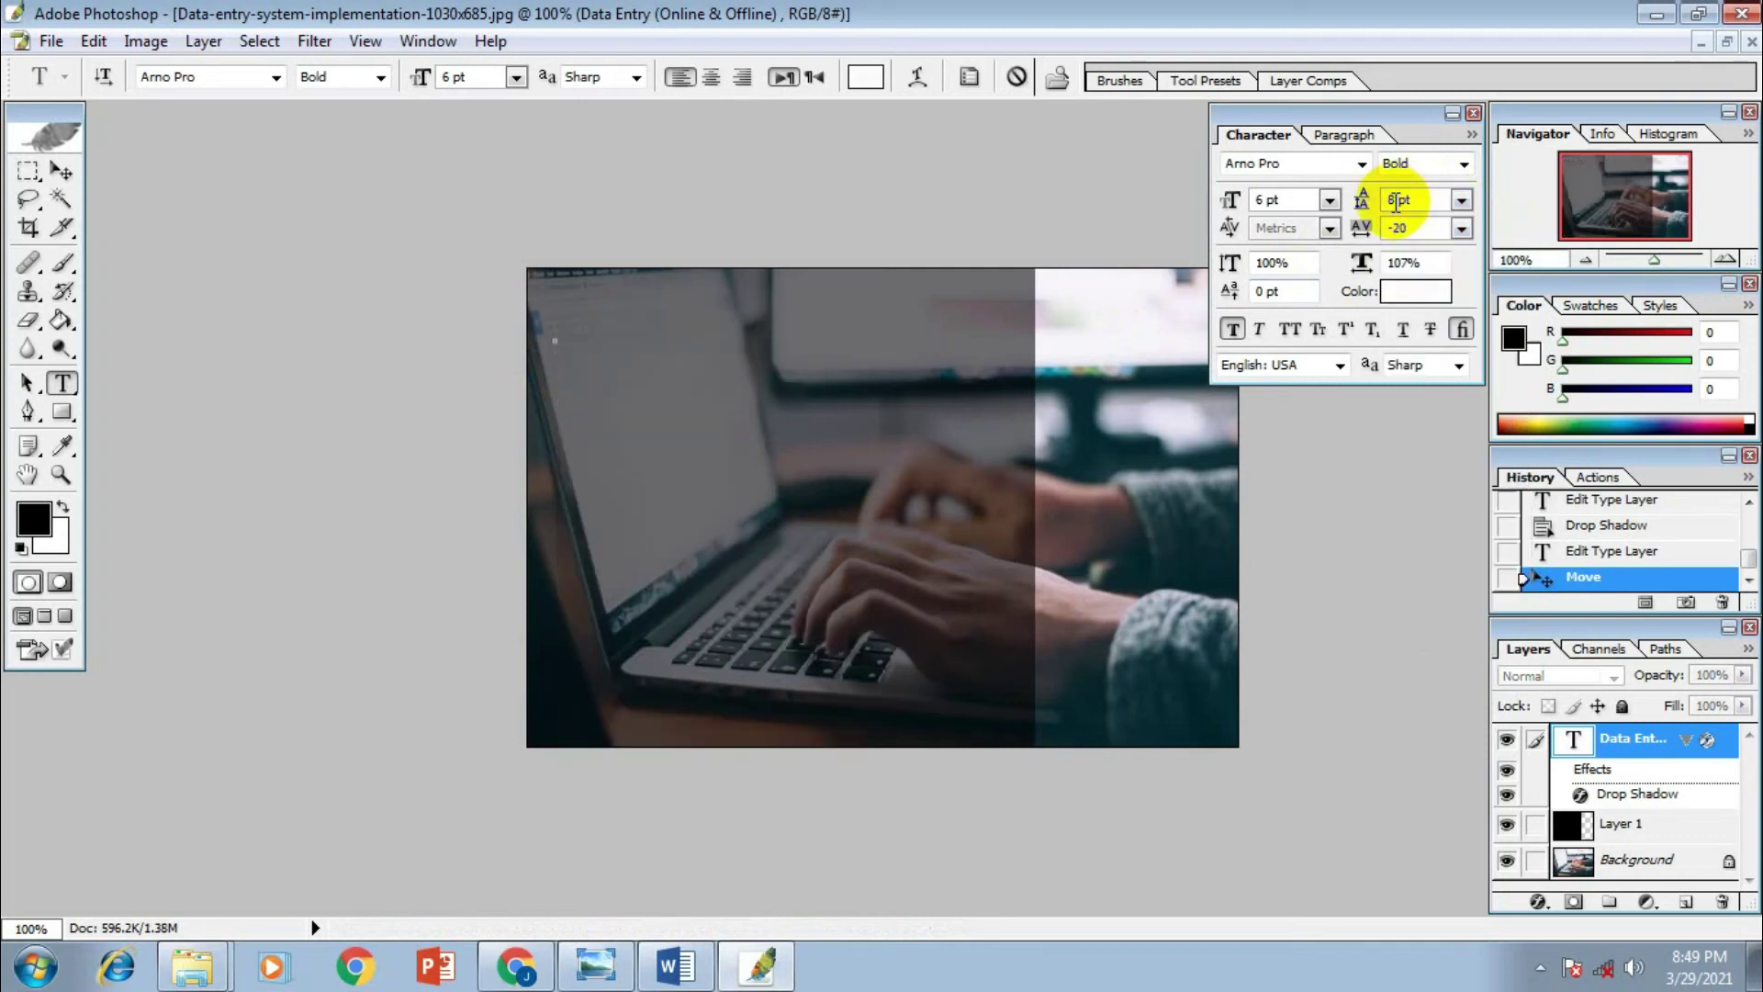
pyautogui.hotkey('ctrl', 'z')
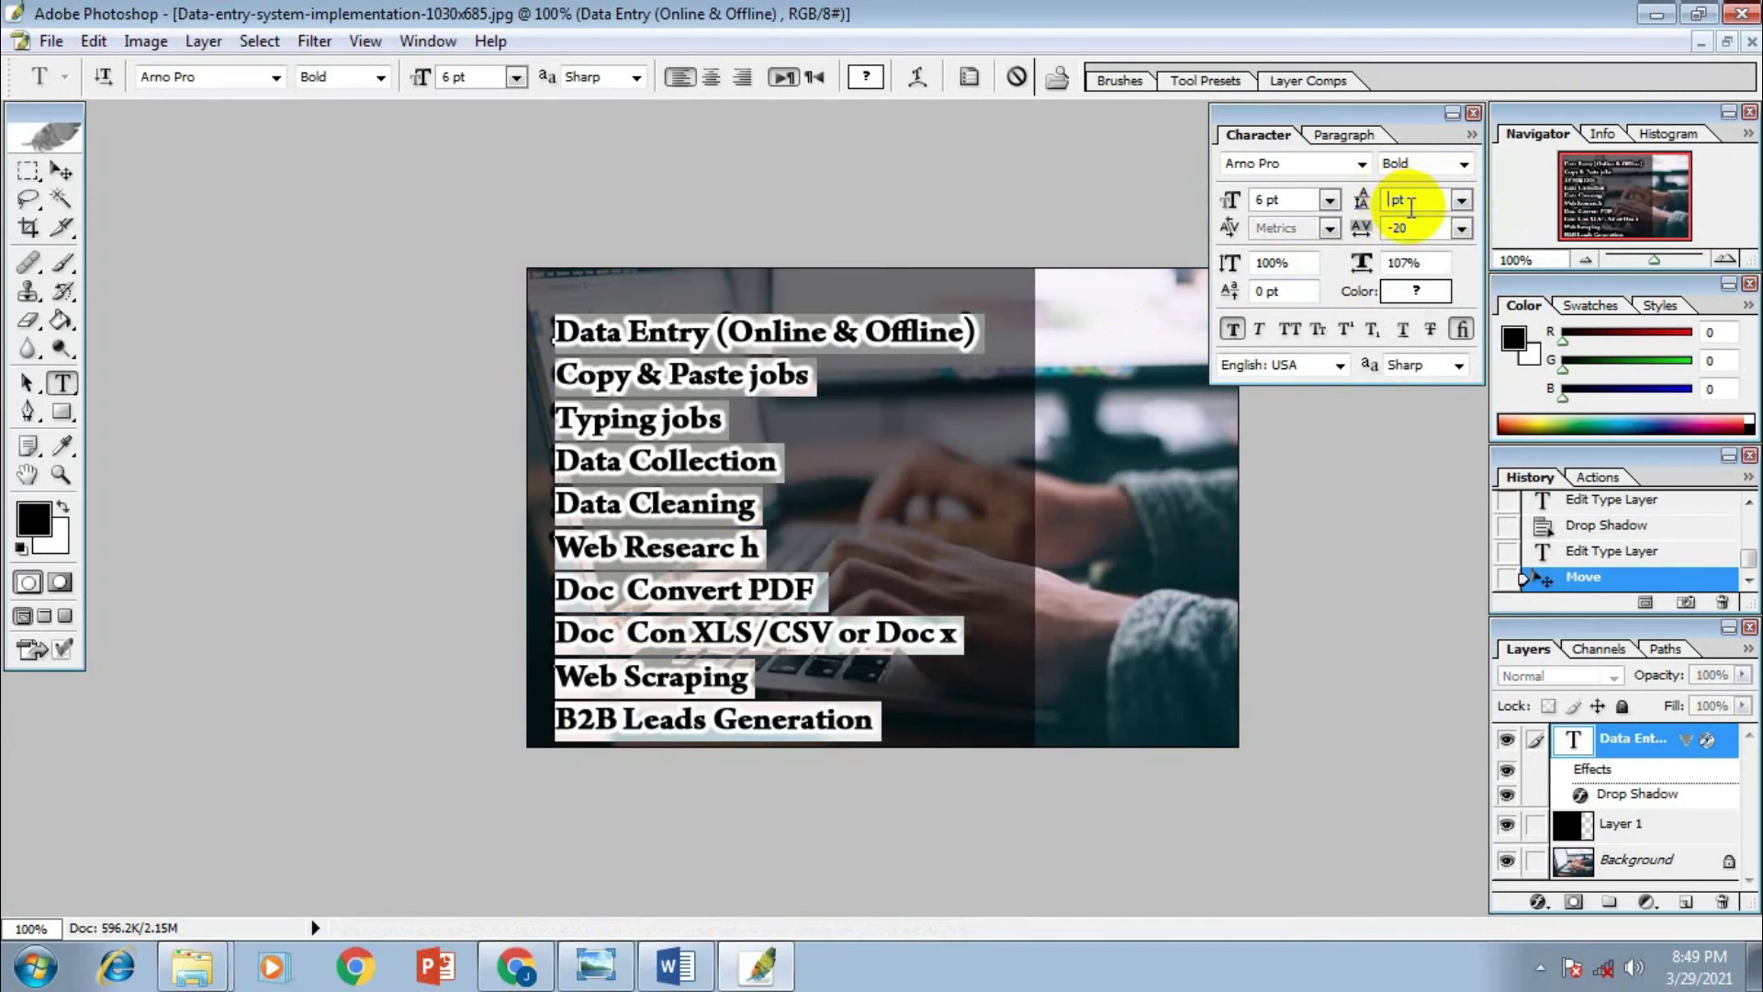
pyautogui.write('7')
pyautogui.press('Return')
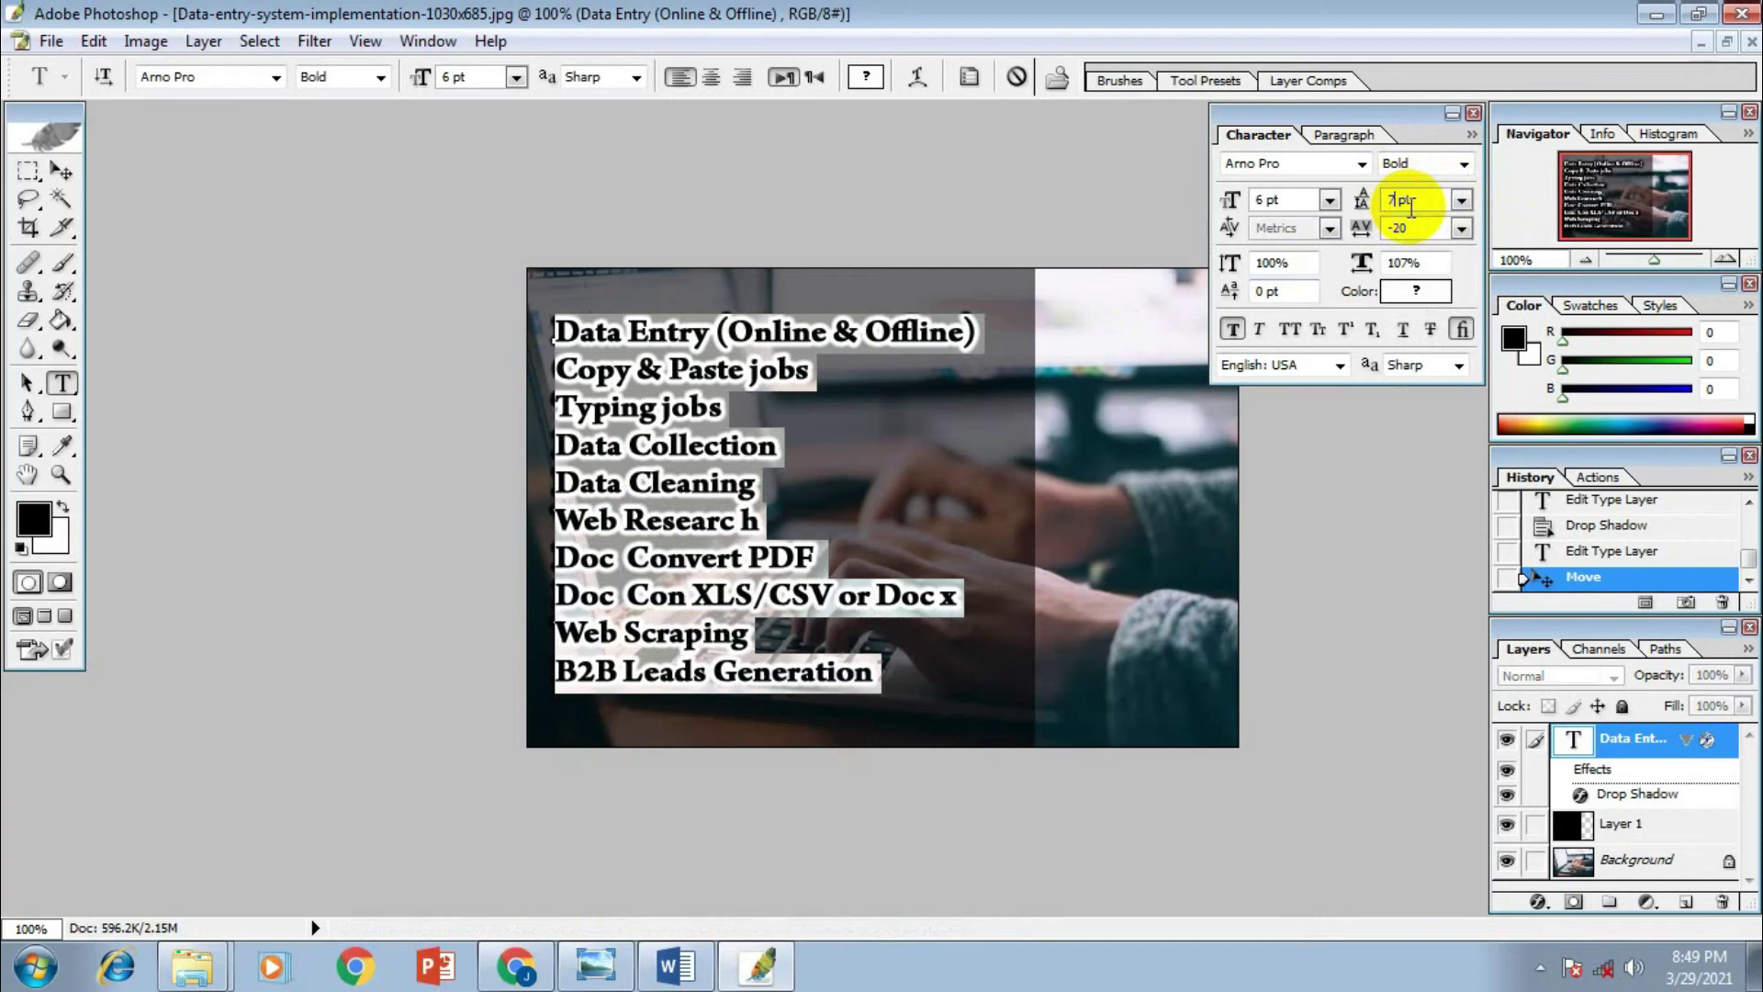
pyautogui.click(61, 171)
pyautogui.moveTo(691, 450); pyautogui.dragTo(687, 489)
# Copy "Data Entry" from the list's first line and paste it as a new heading text above the list
pyautogui.click(61, 382)
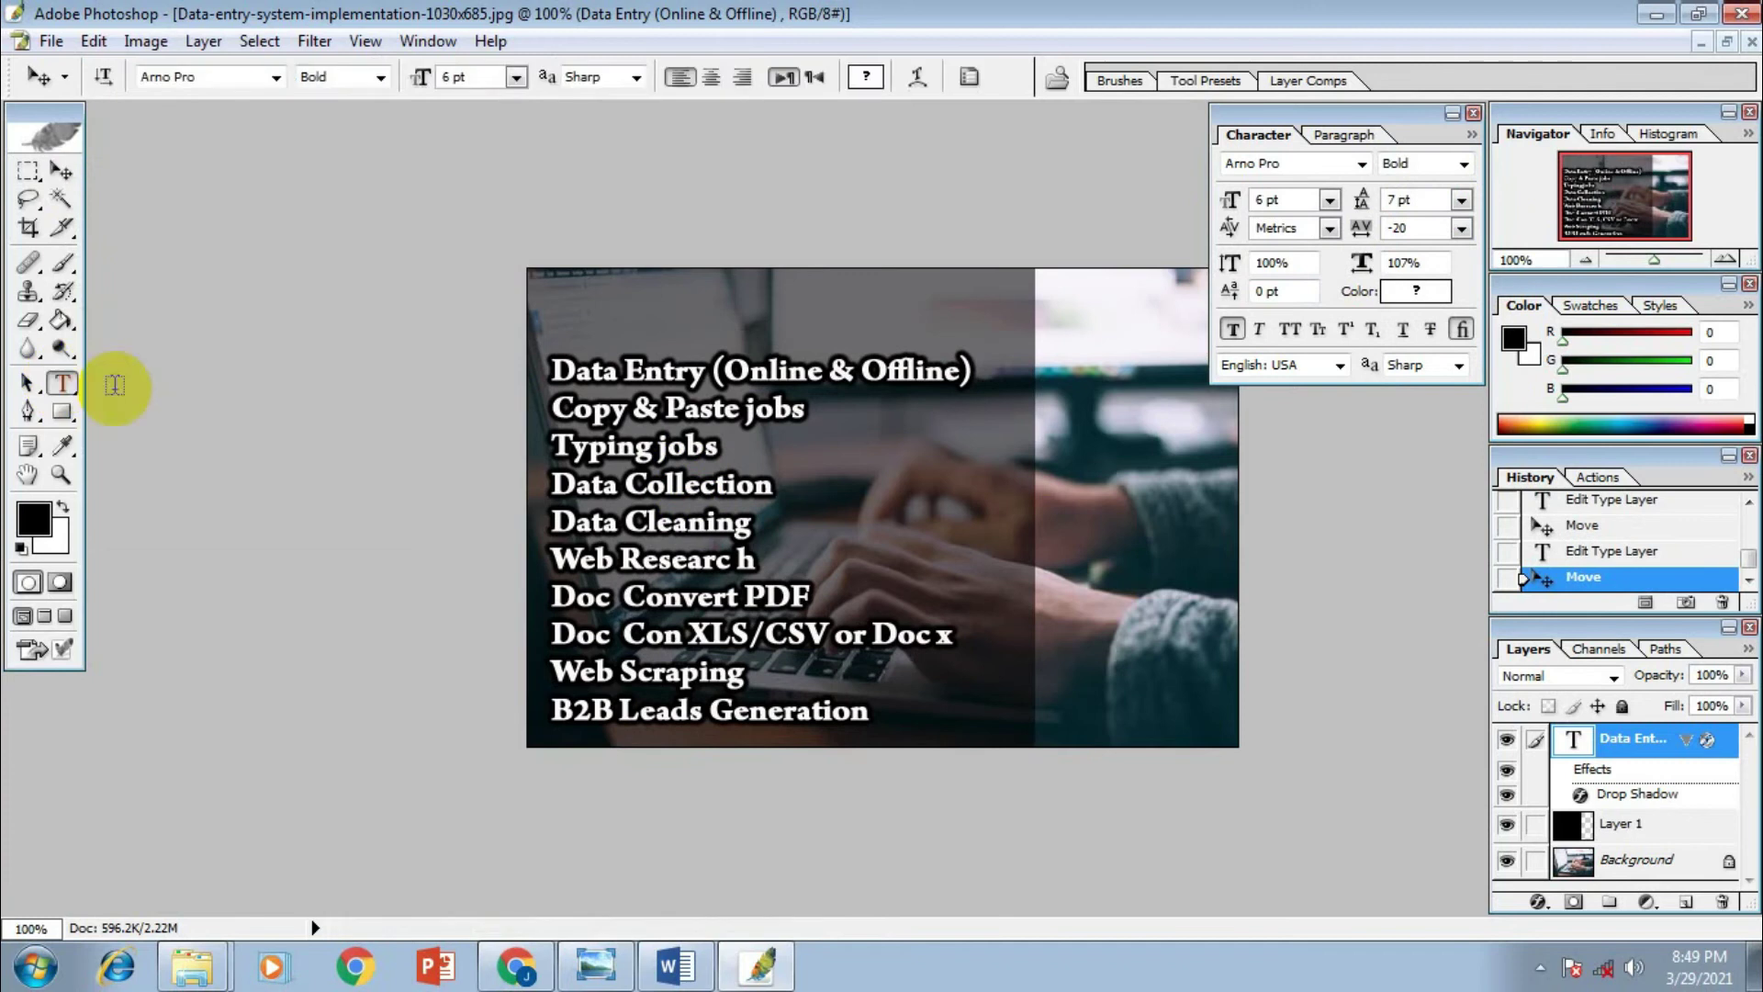
pyautogui.doubleClick(673, 371)
pyautogui.moveTo(716, 371); pyautogui.dragTo(551, 371)
pyautogui.hotkey('ctrl', 'c')
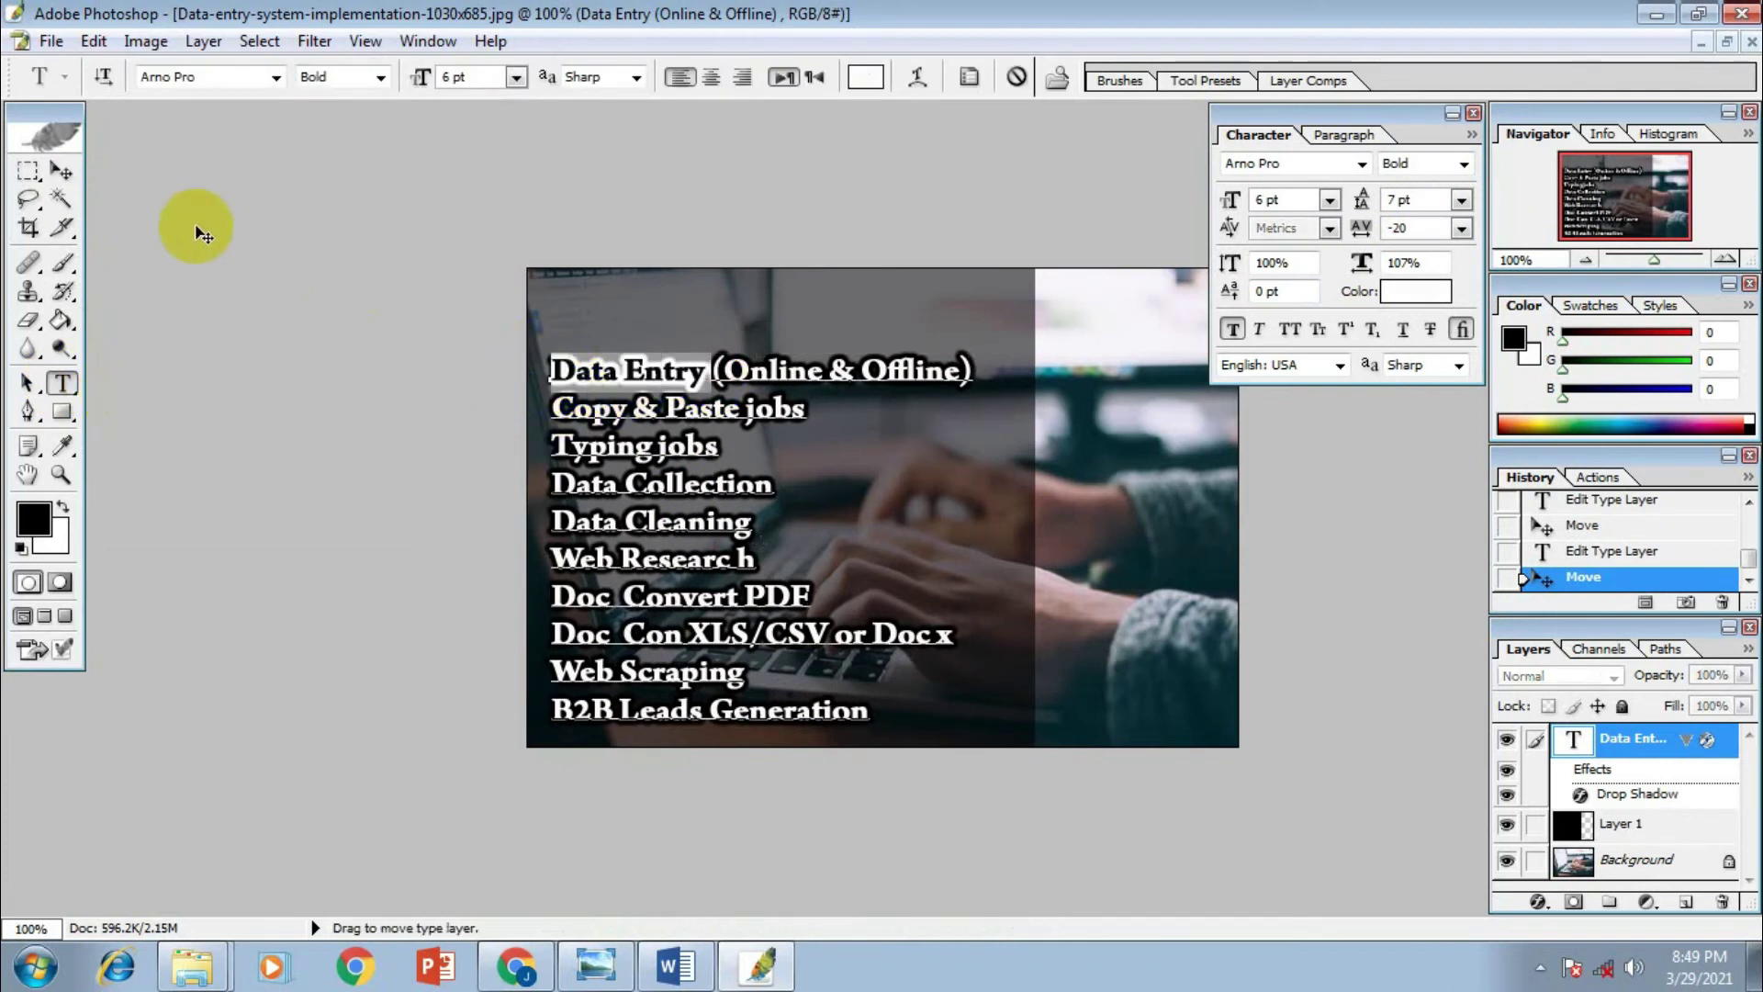
pyautogui.click(59, 174)
pyautogui.click(62, 384)
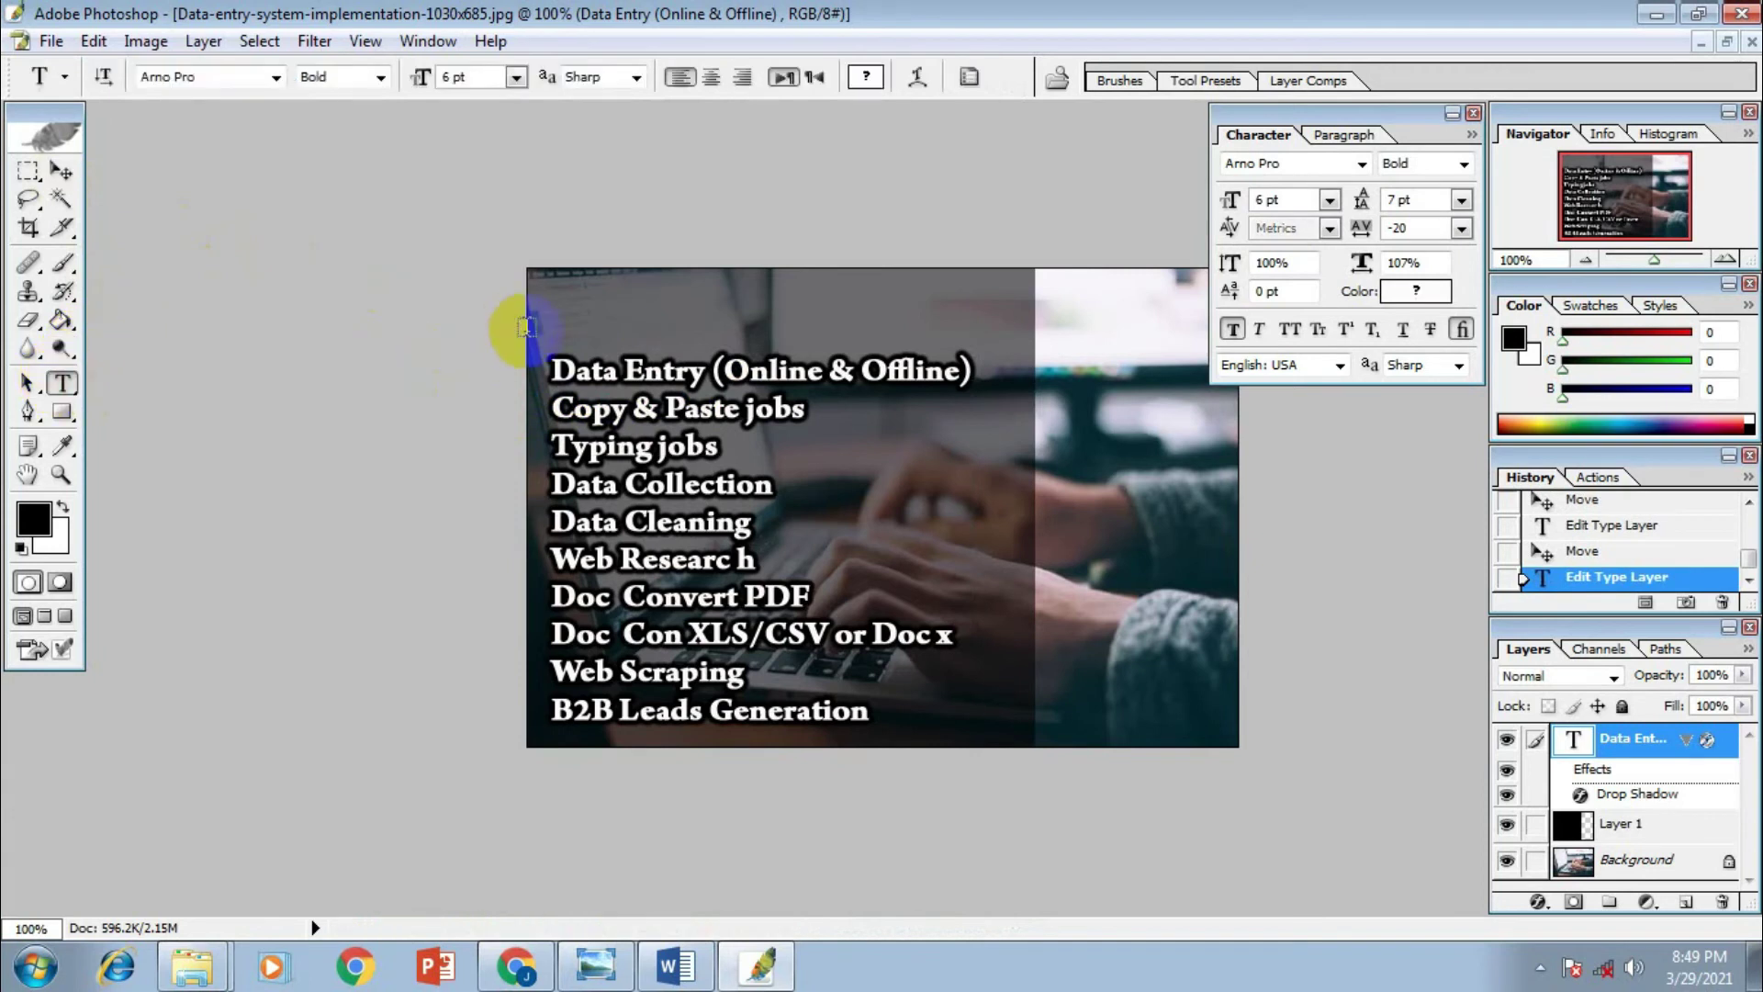
pyautogui.click(566, 319)
pyautogui.hotkey('ctrl', 'v')
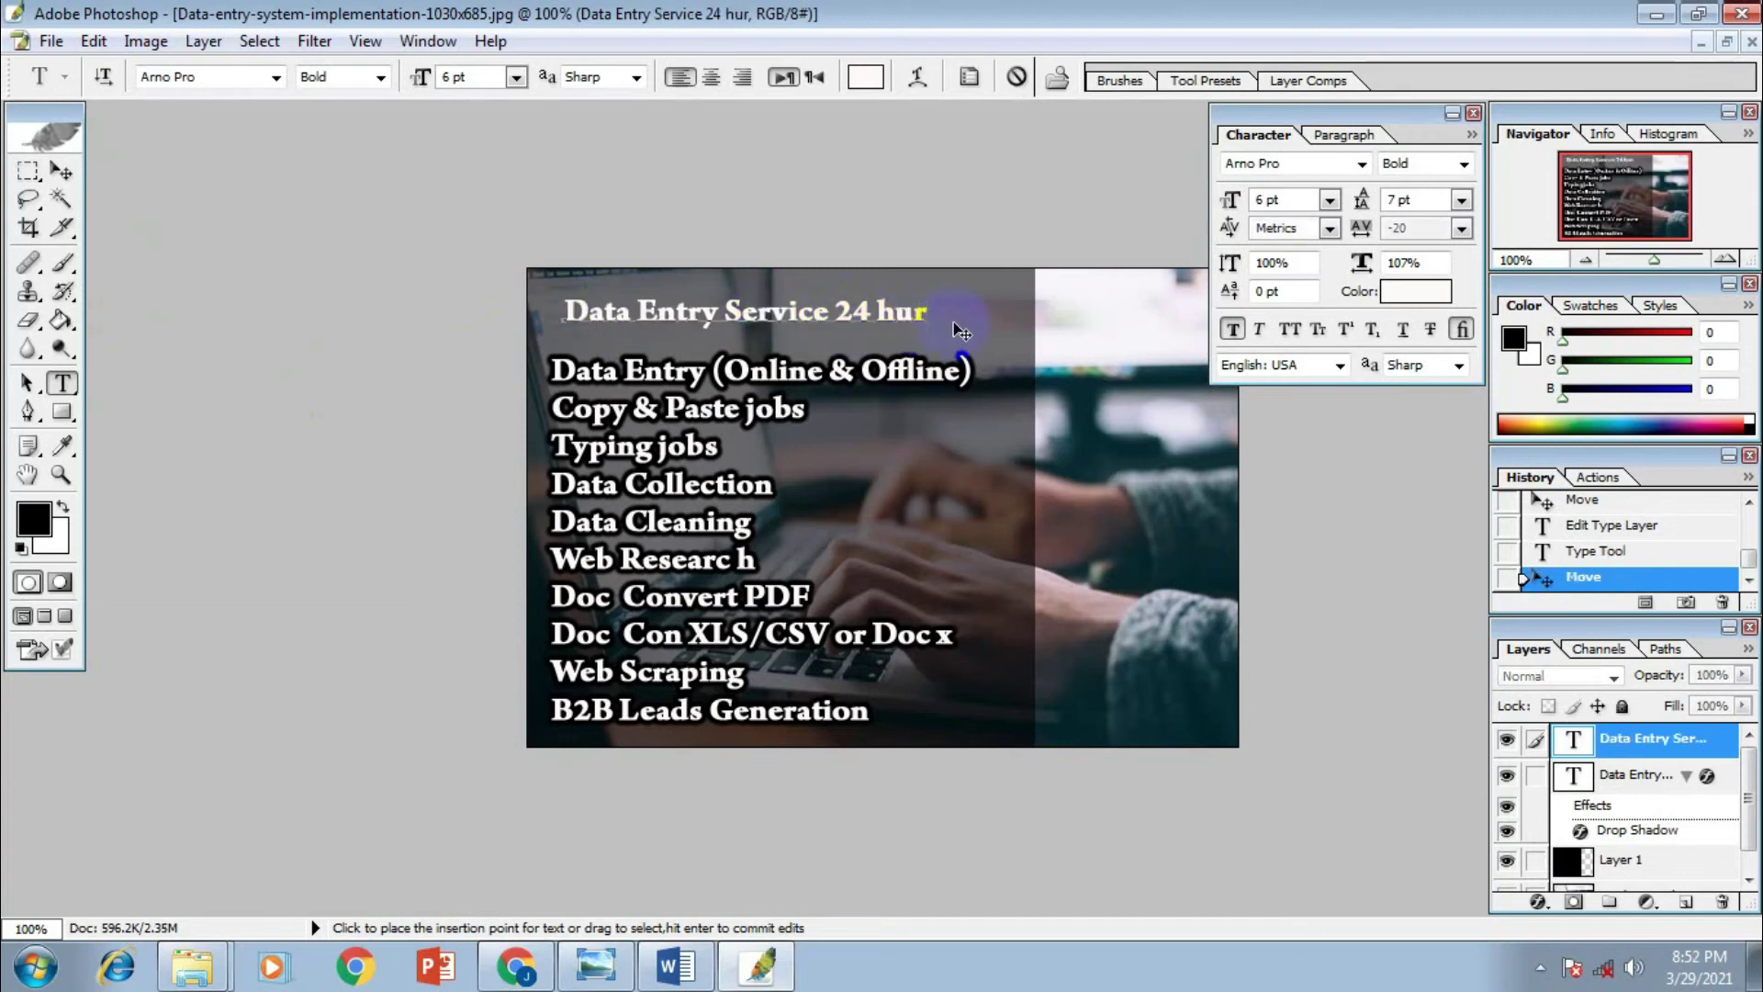
# Correct the ending of the heading above the service list so it reads "Data Entry Service 24 hours"
pyautogui.click(928, 312)
pyautogui.write('HOURS')
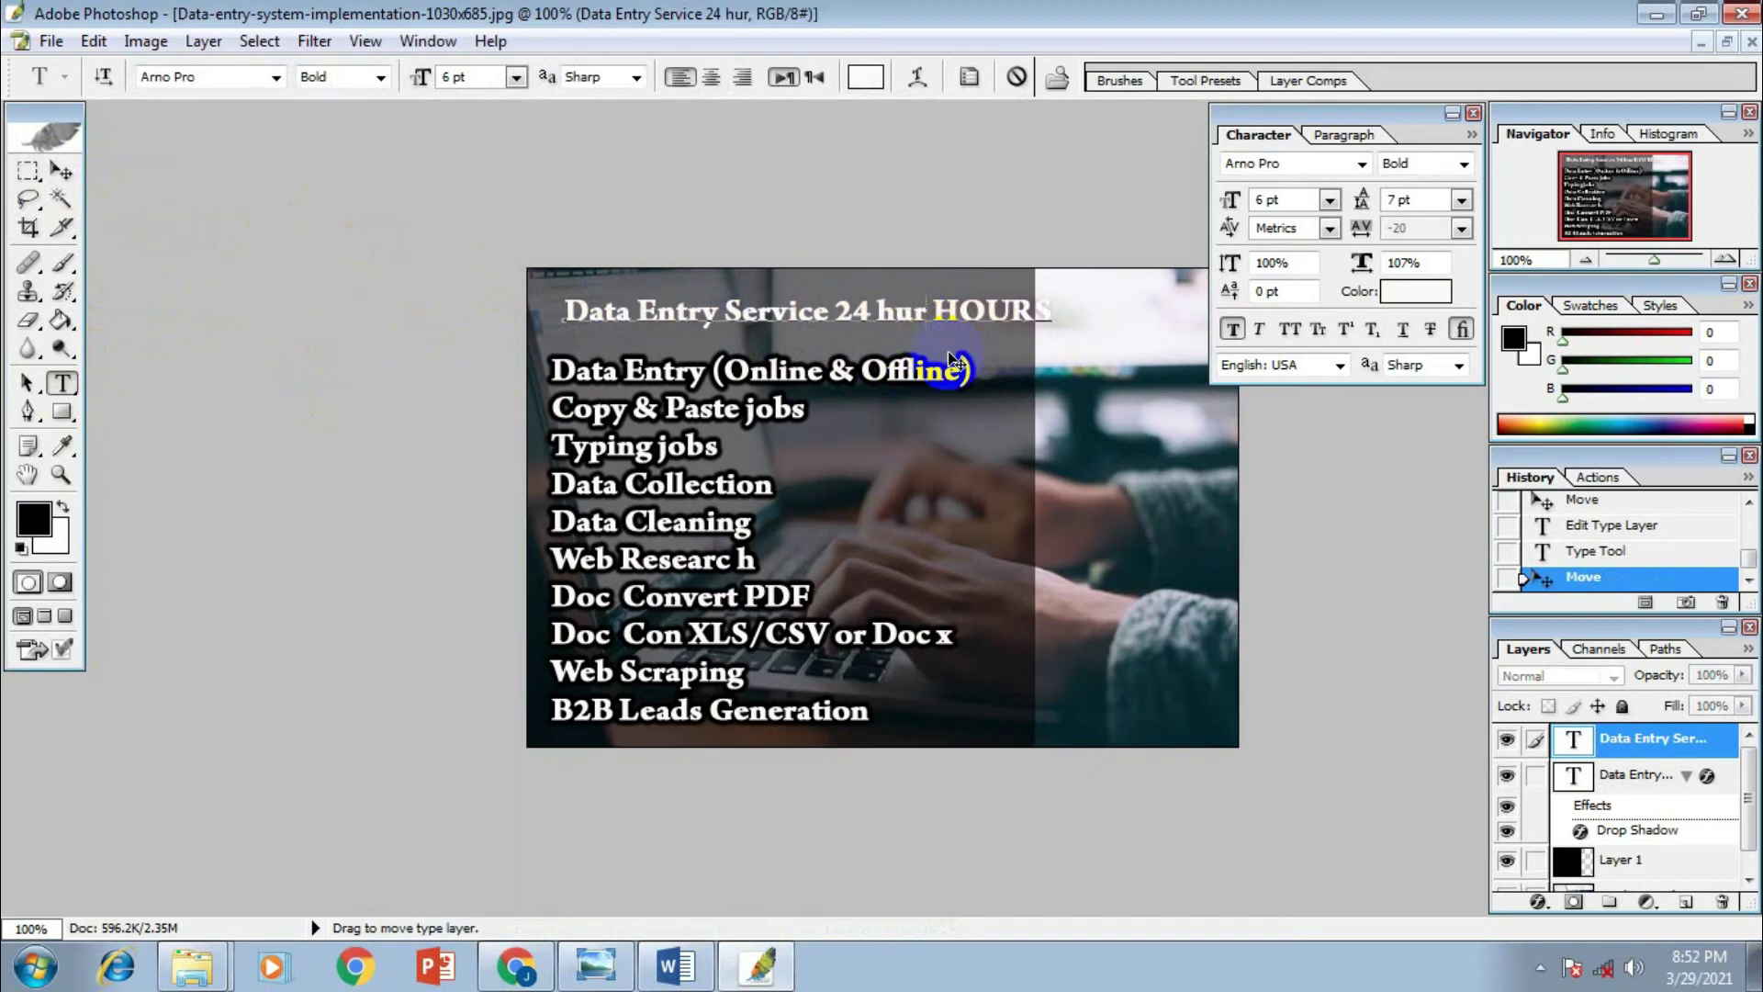
pyautogui.write('ours')
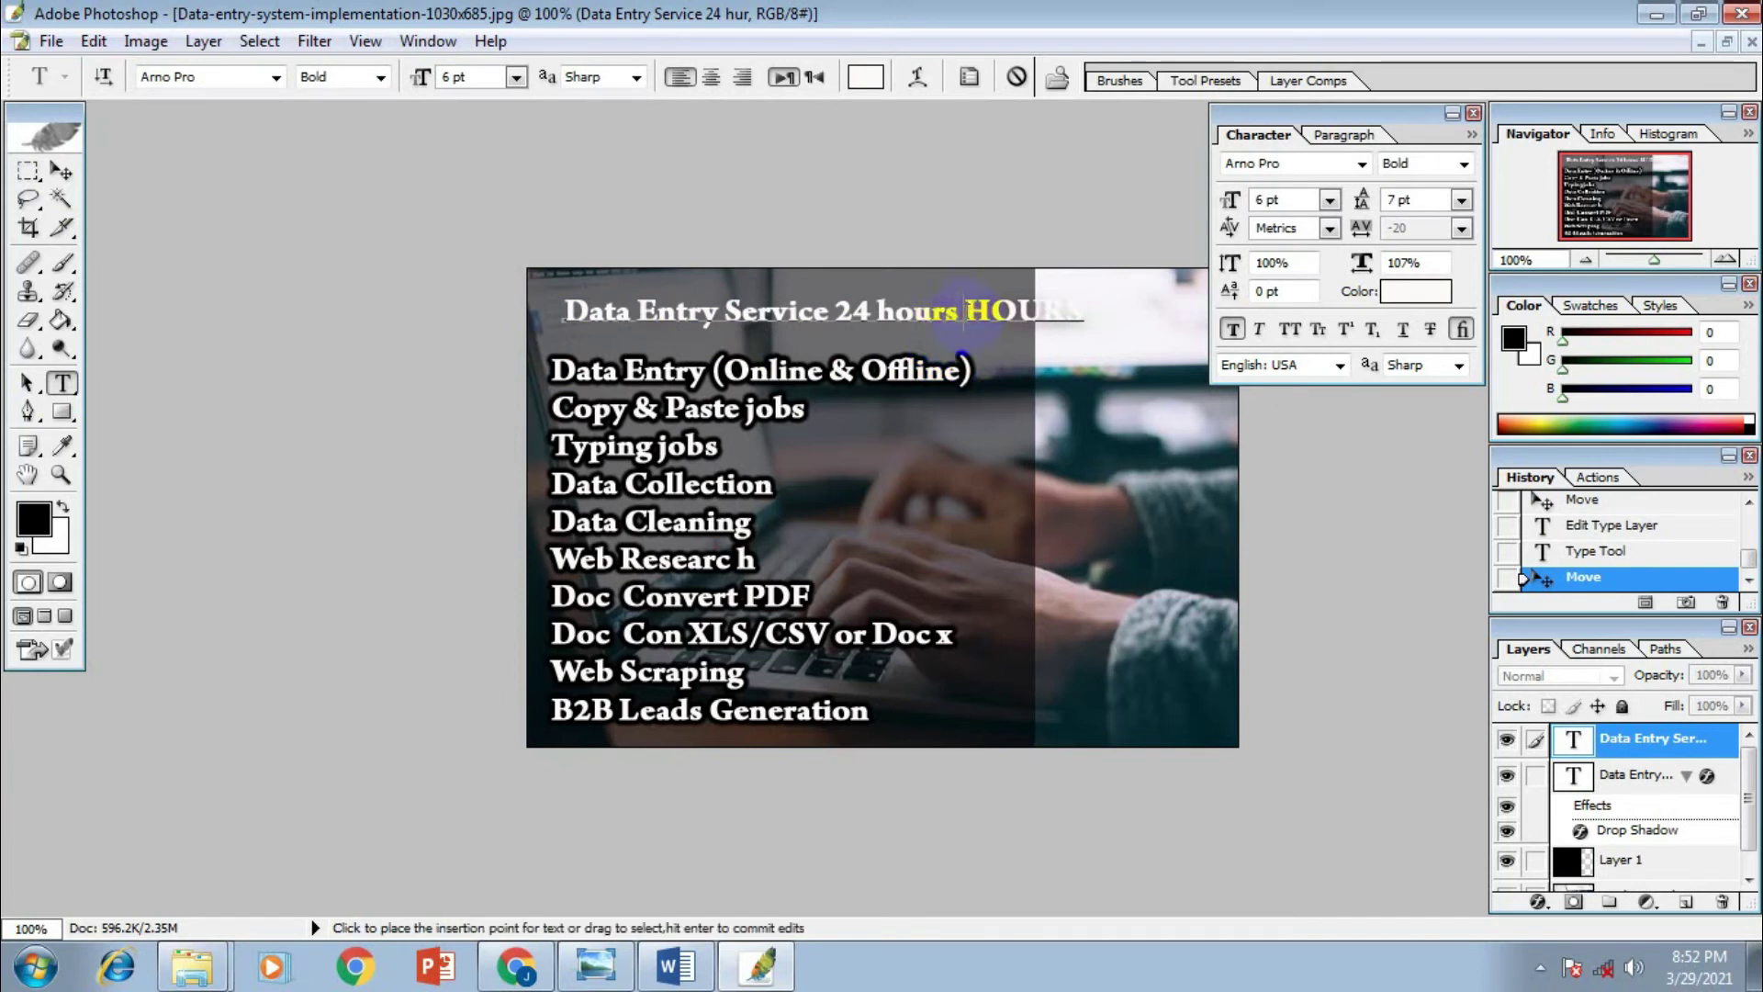
pyautogui.moveTo(961, 312); pyautogui.dragTo(1148, 340)
pyautogui.press('BackSpace')
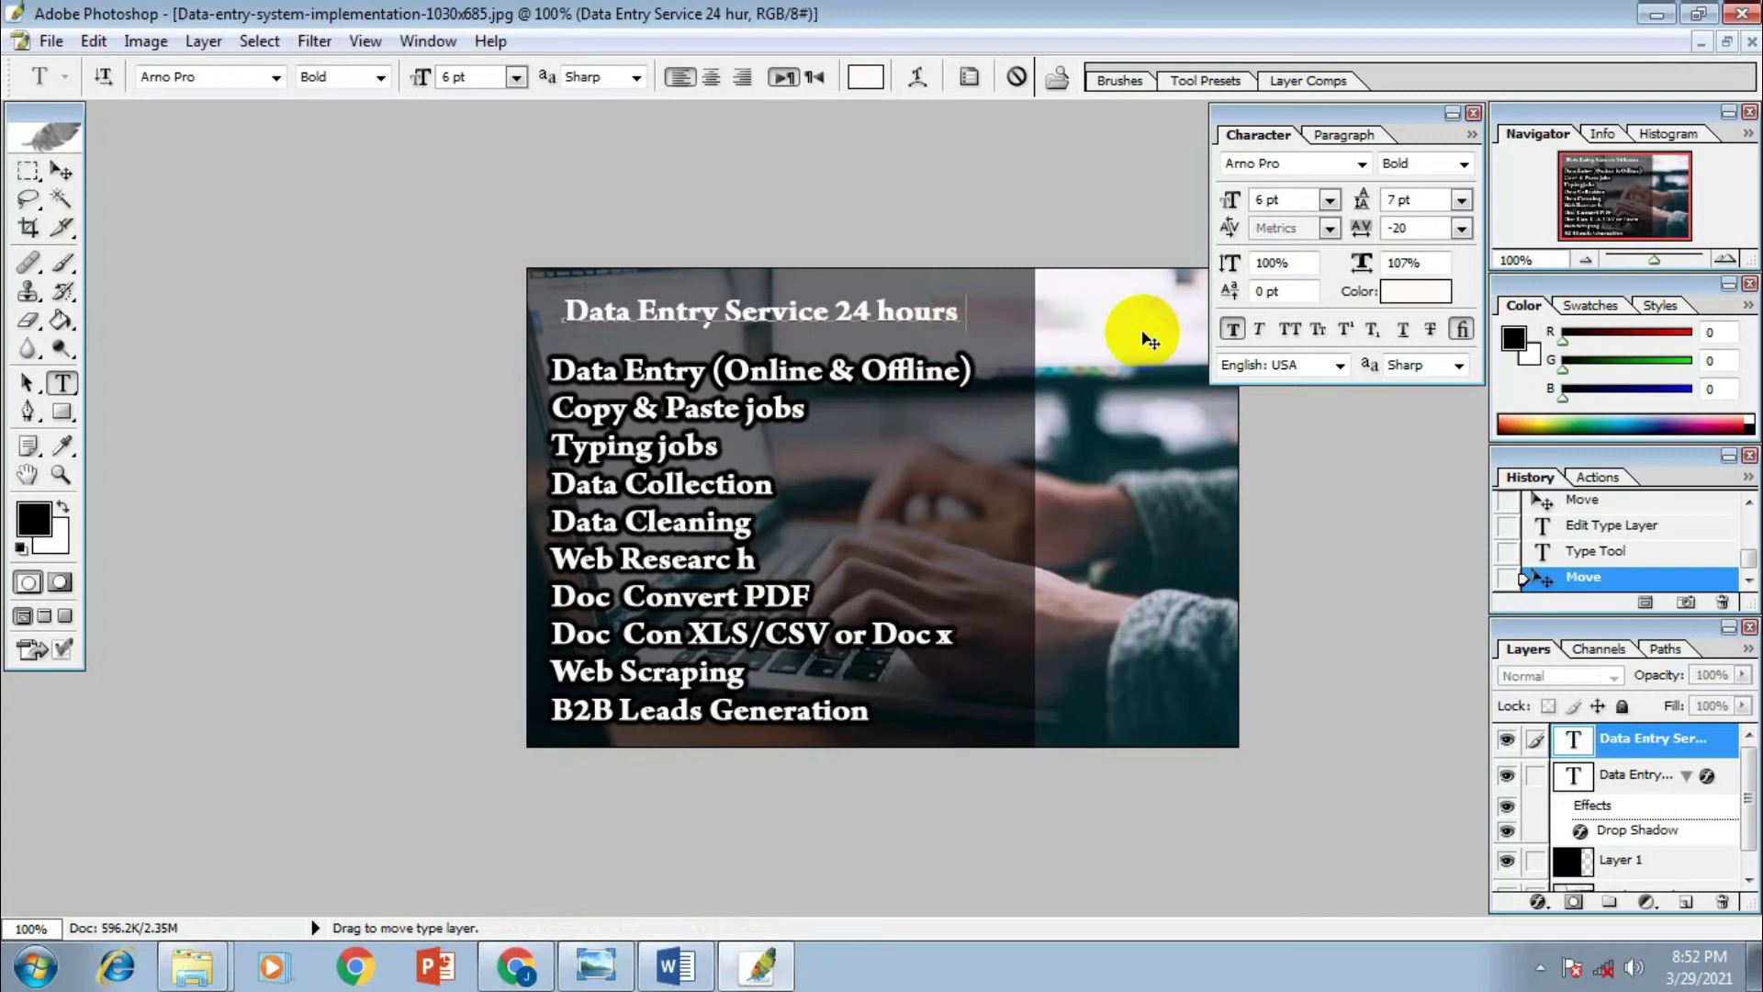
# Copy the whole heading text and clear it from its text layer
pyautogui.click(585, 310)
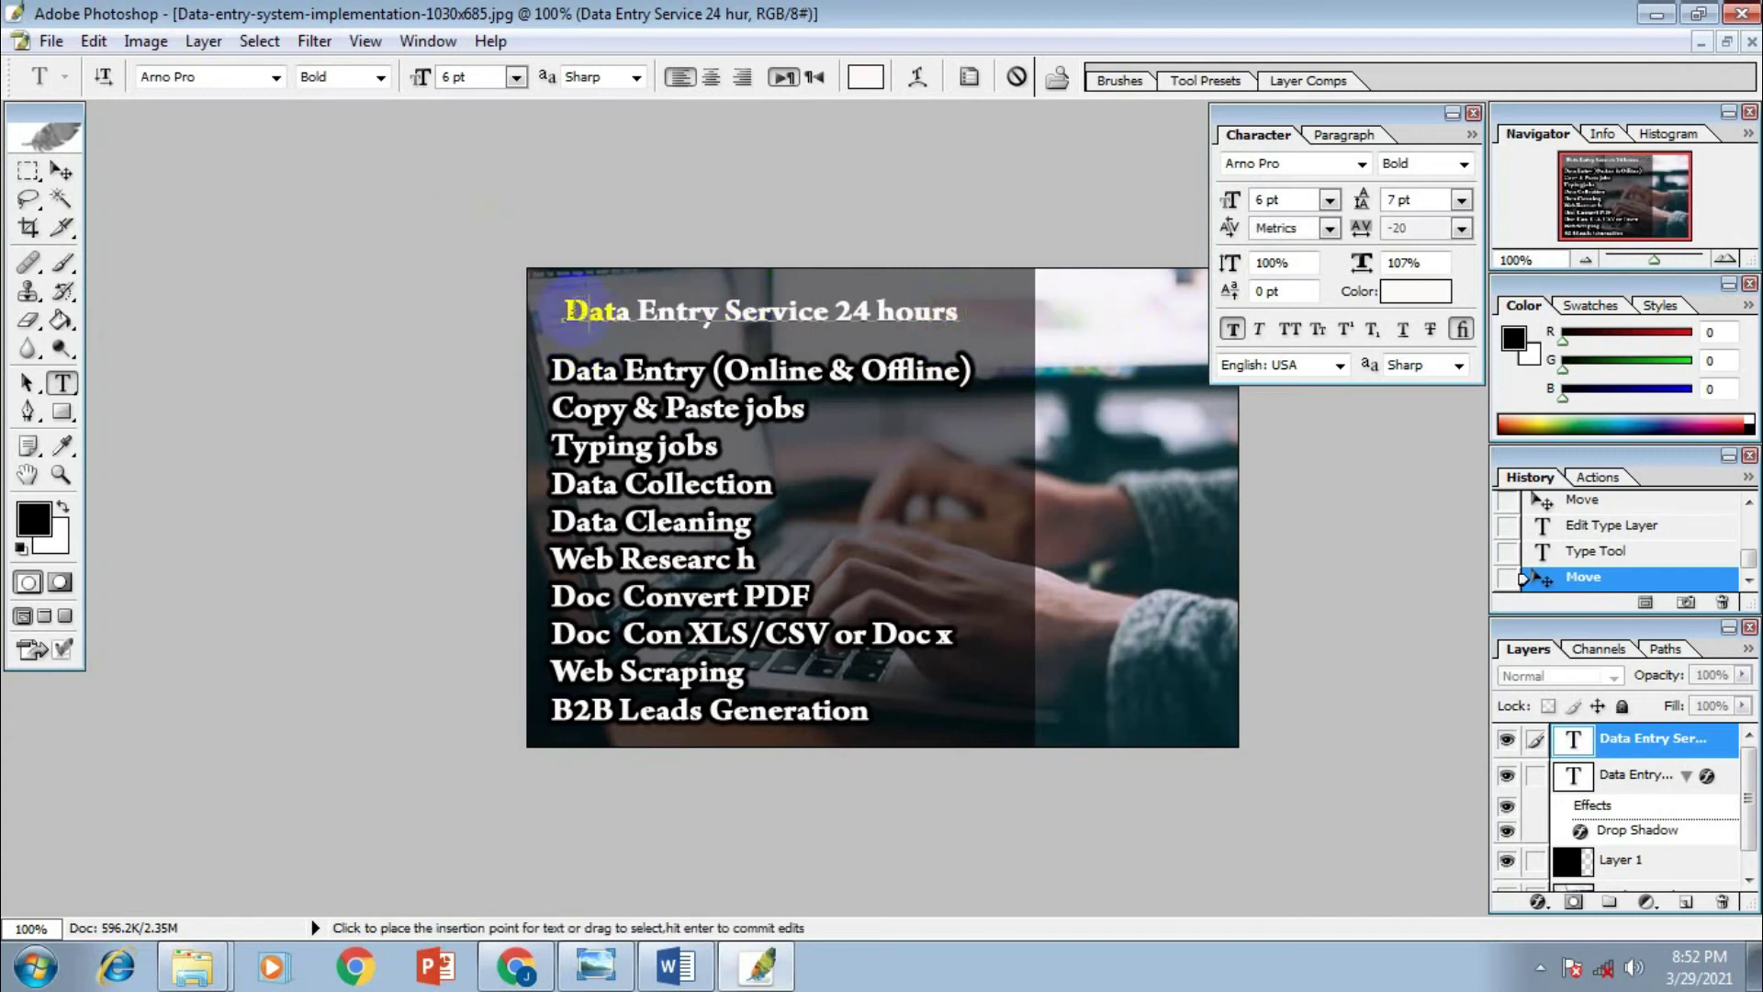
pyautogui.moveTo(565, 312); pyautogui.dragTo(1065, 309)
pyautogui.hotkey('ctrl', 'c')
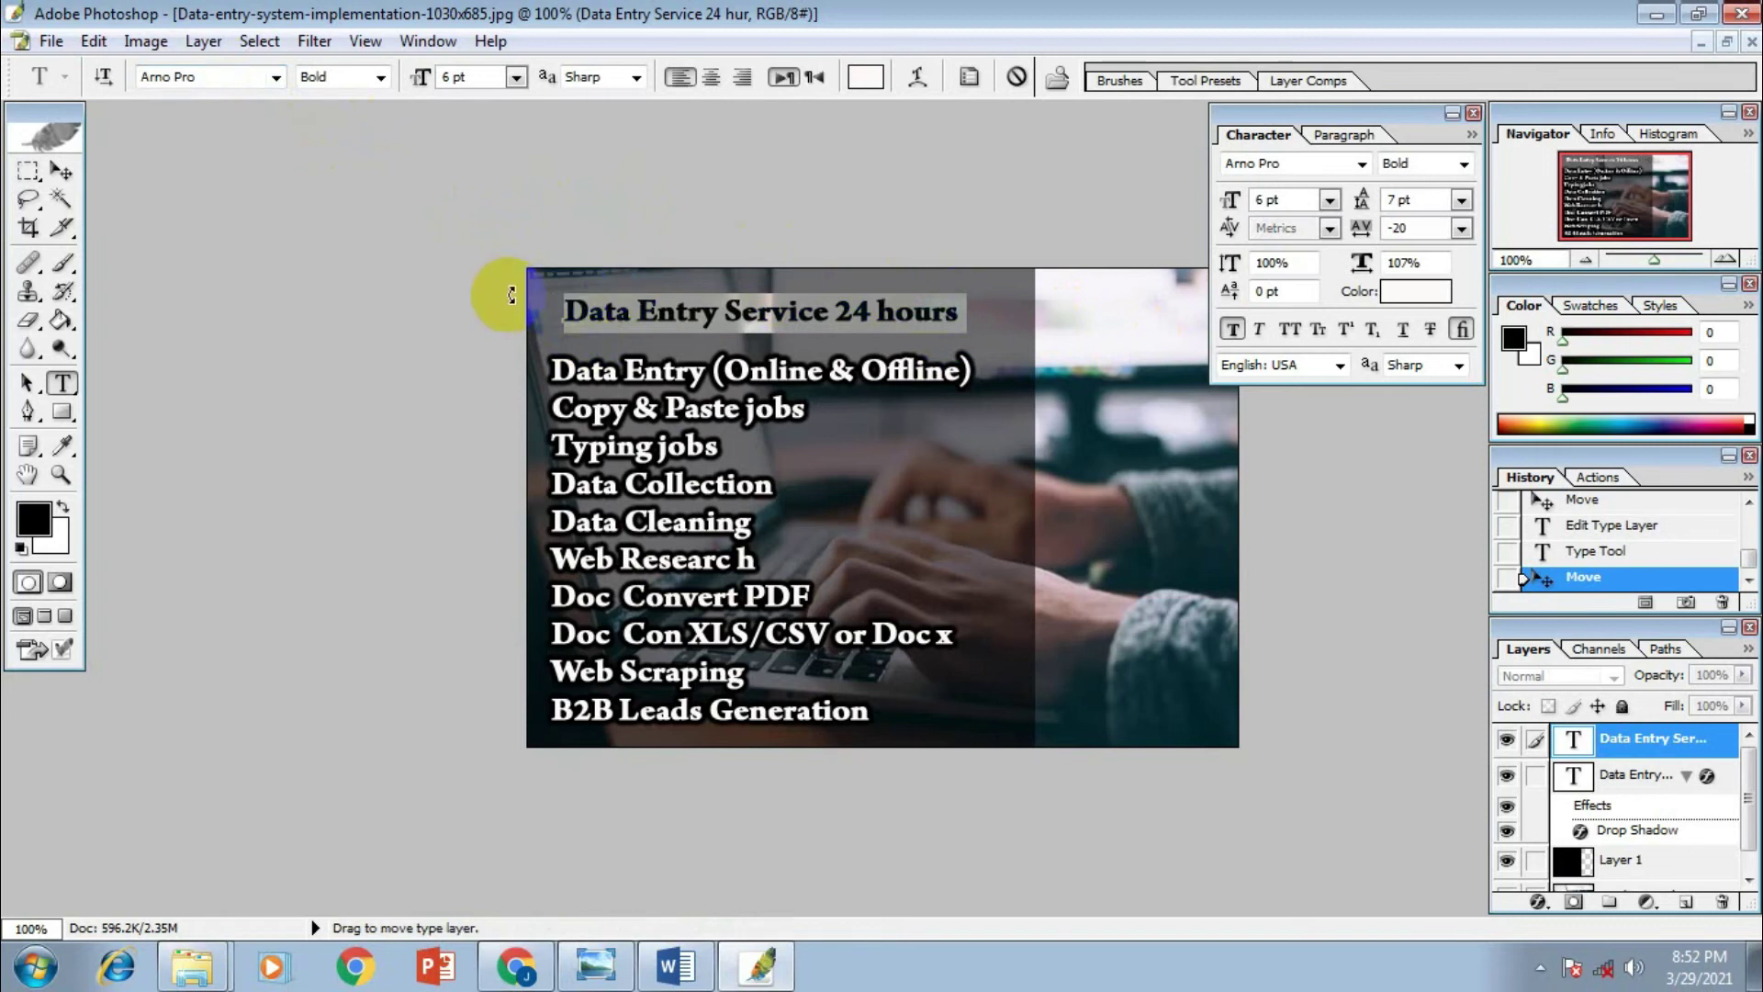
pyautogui.press('BackSpace')
pyautogui.click(61, 171)
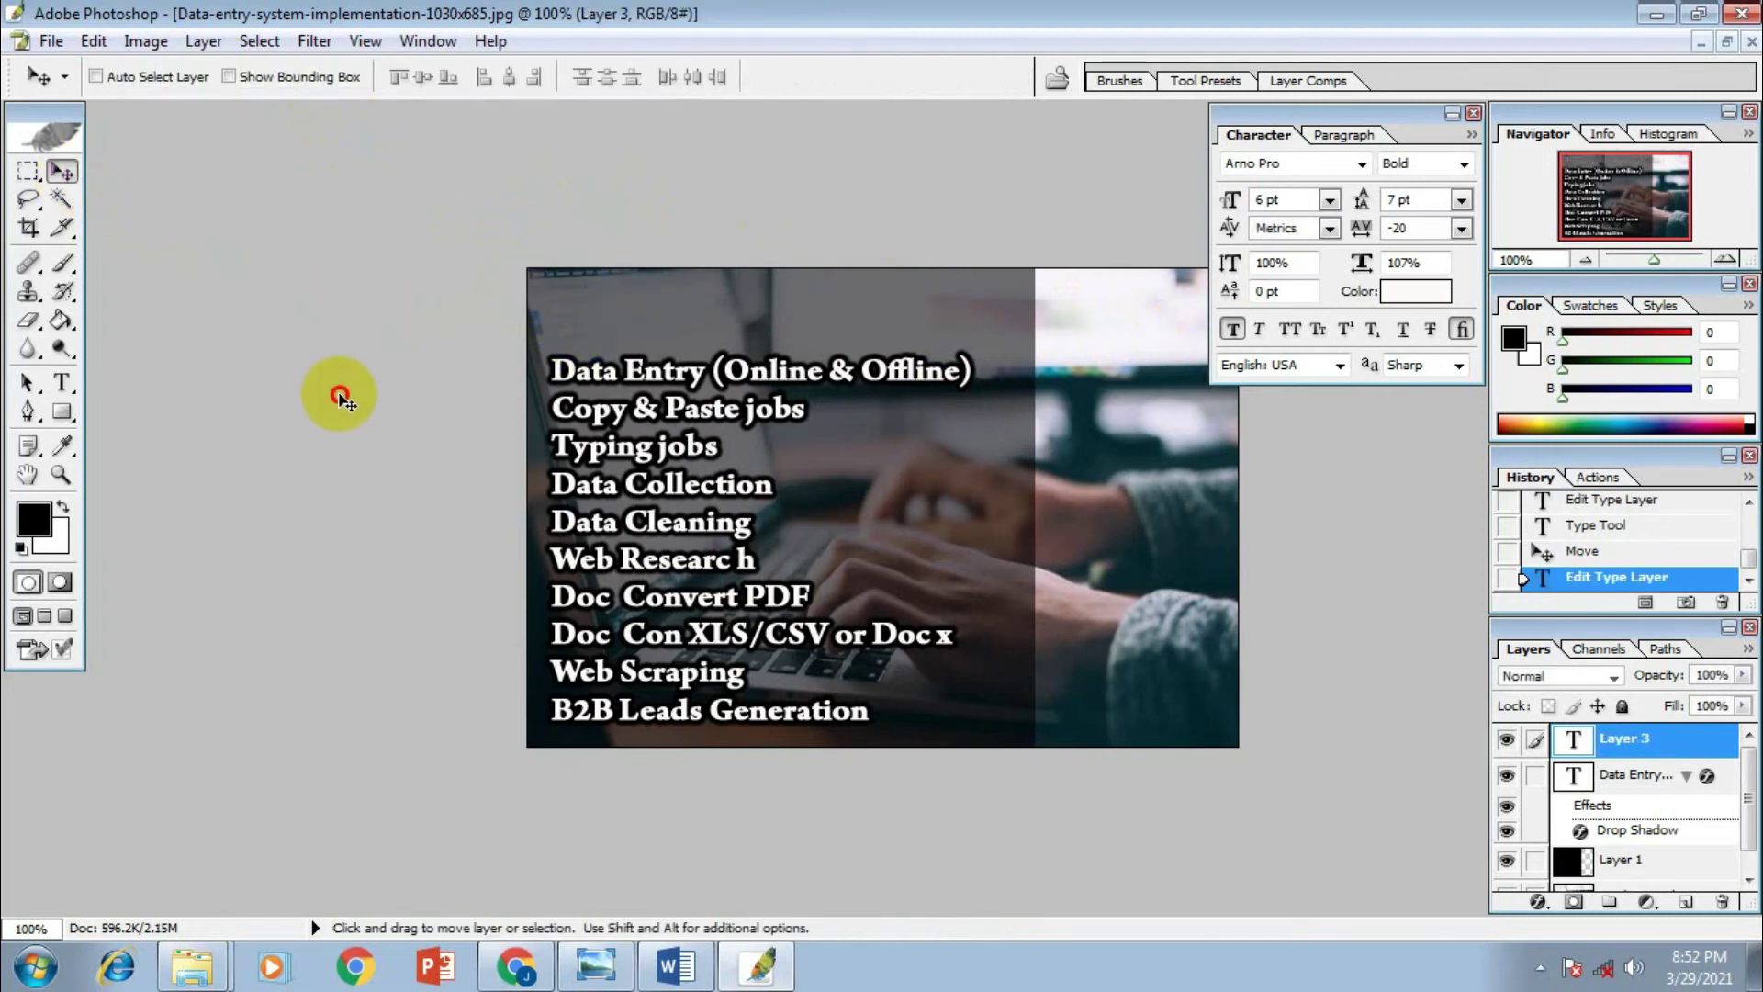
# Copy the selected black square from Data Untitled-1.jpg into the laptop image and maximize that image's window
pyautogui.keyDown('ctrl'); pyautogui.keyDown('alt'); pyautogui.click(897, 244); pyautogui.keyUp('alt'); pyautogui.keyUp('ctrl')
pyautogui.keyDown('ctrl'); pyautogui.click(1051, 327); pyautogui.keyUp('ctrl')
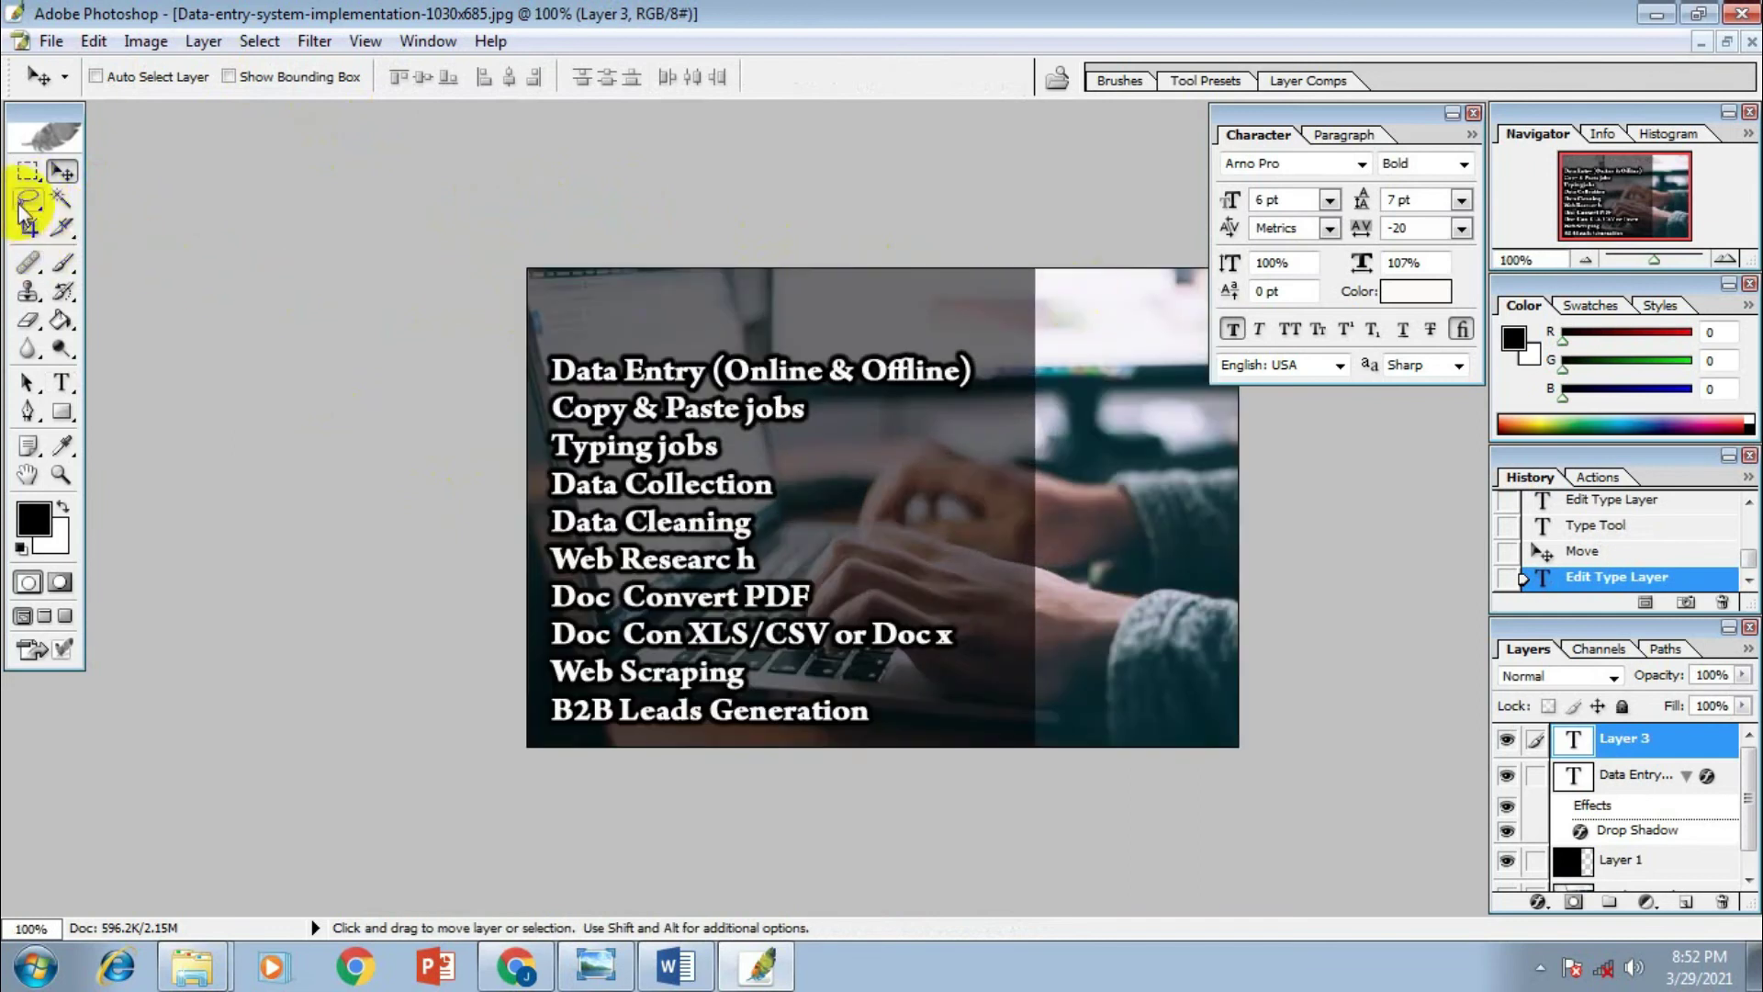
pyautogui.click(66, 617)
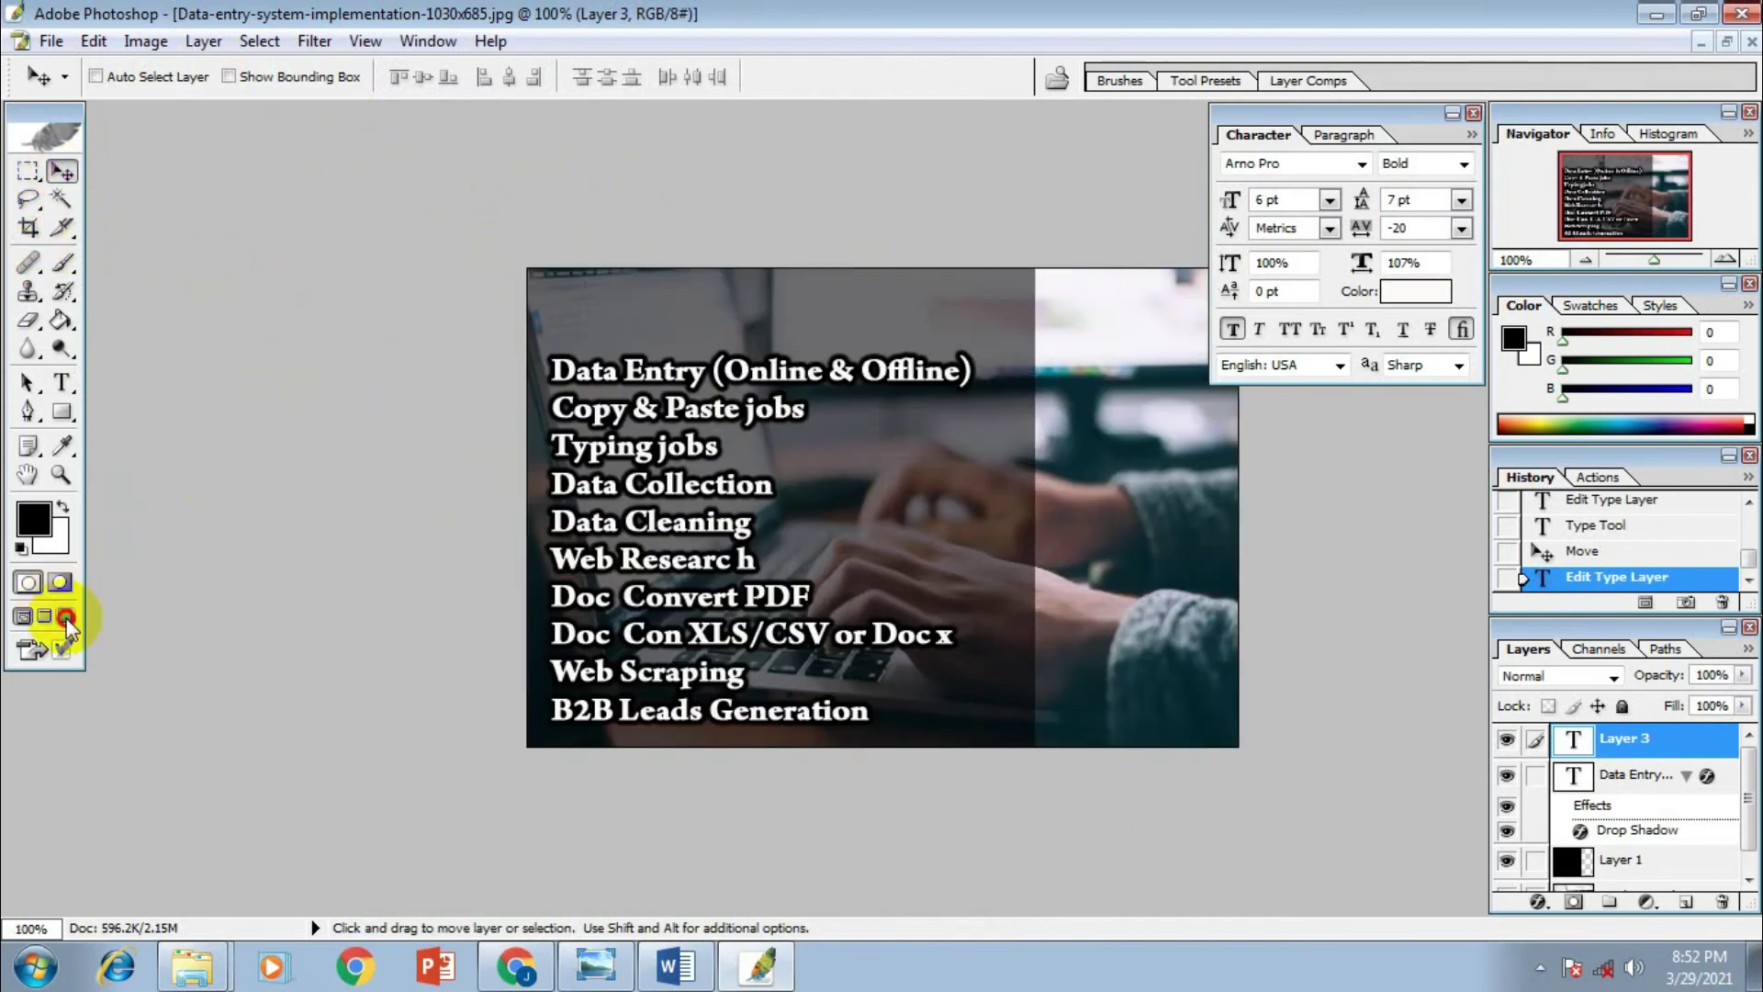
pyautogui.click(22, 617)
pyautogui.click(294, 590)
pyautogui.click(264, 443)
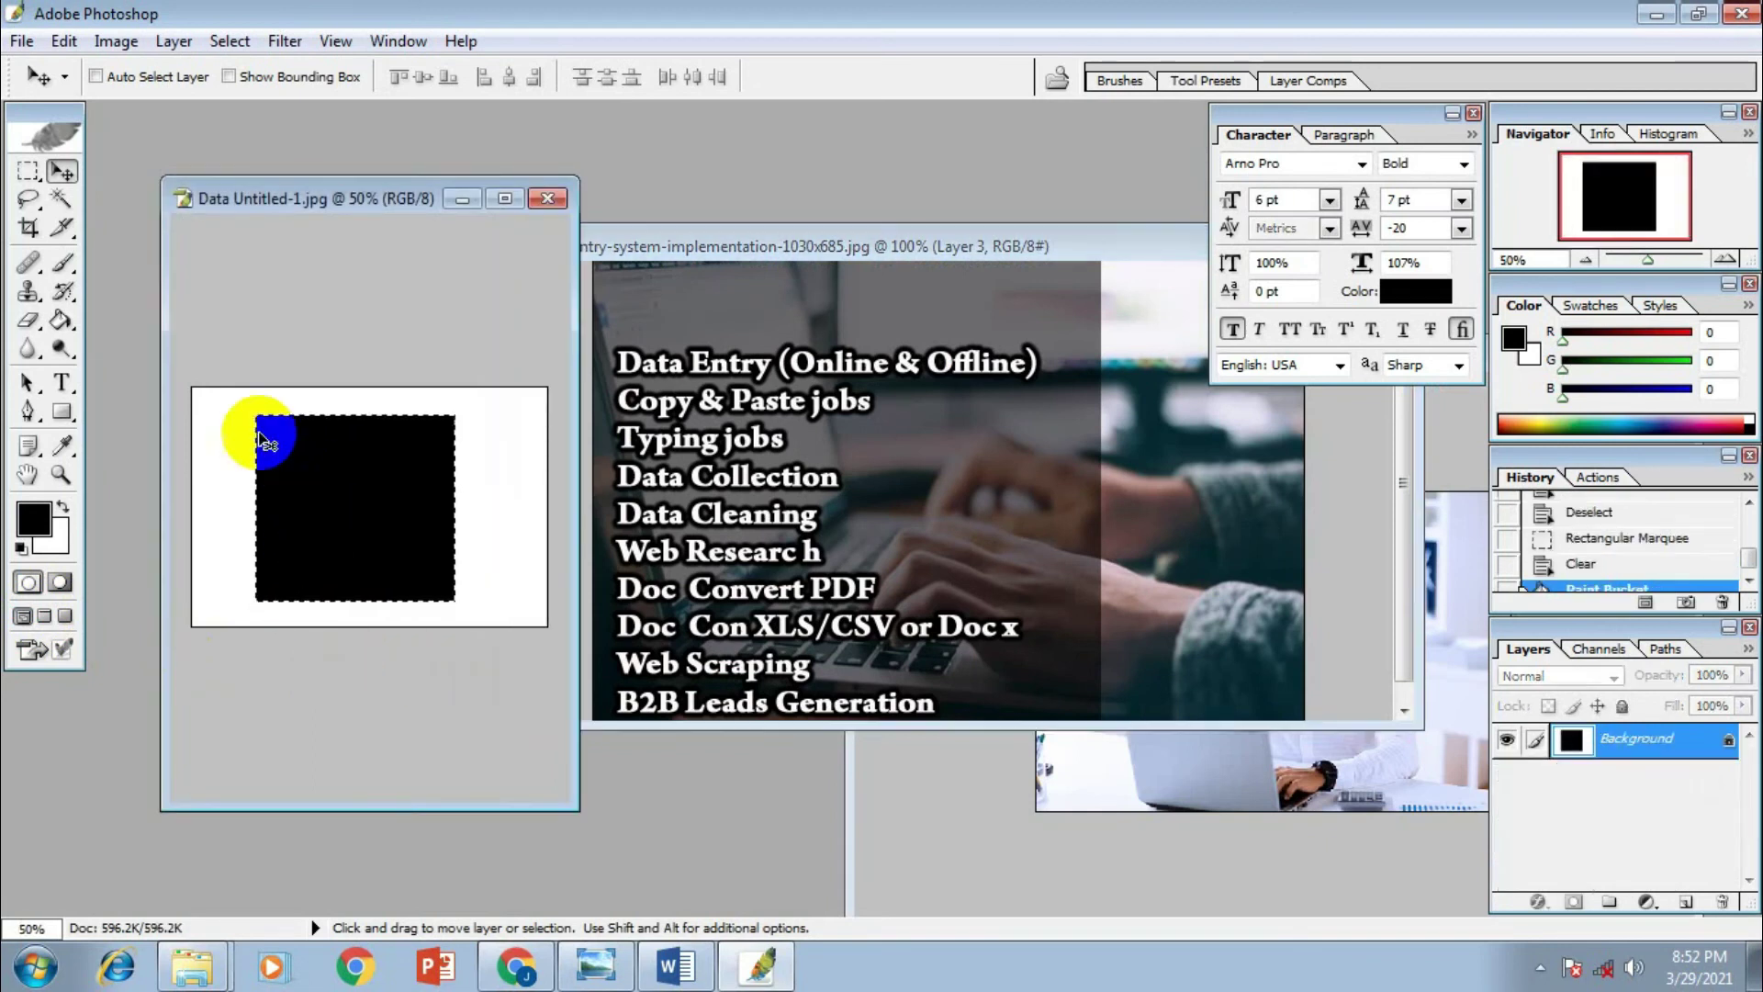
pyautogui.moveTo(418, 413); pyautogui.dragTo(872, 276)
pyautogui.moveTo(394, 503); pyautogui.dragTo(1055, 441)
pyautogui.moveTo(1141, 264); pyautogui.dragTo(868, 307)
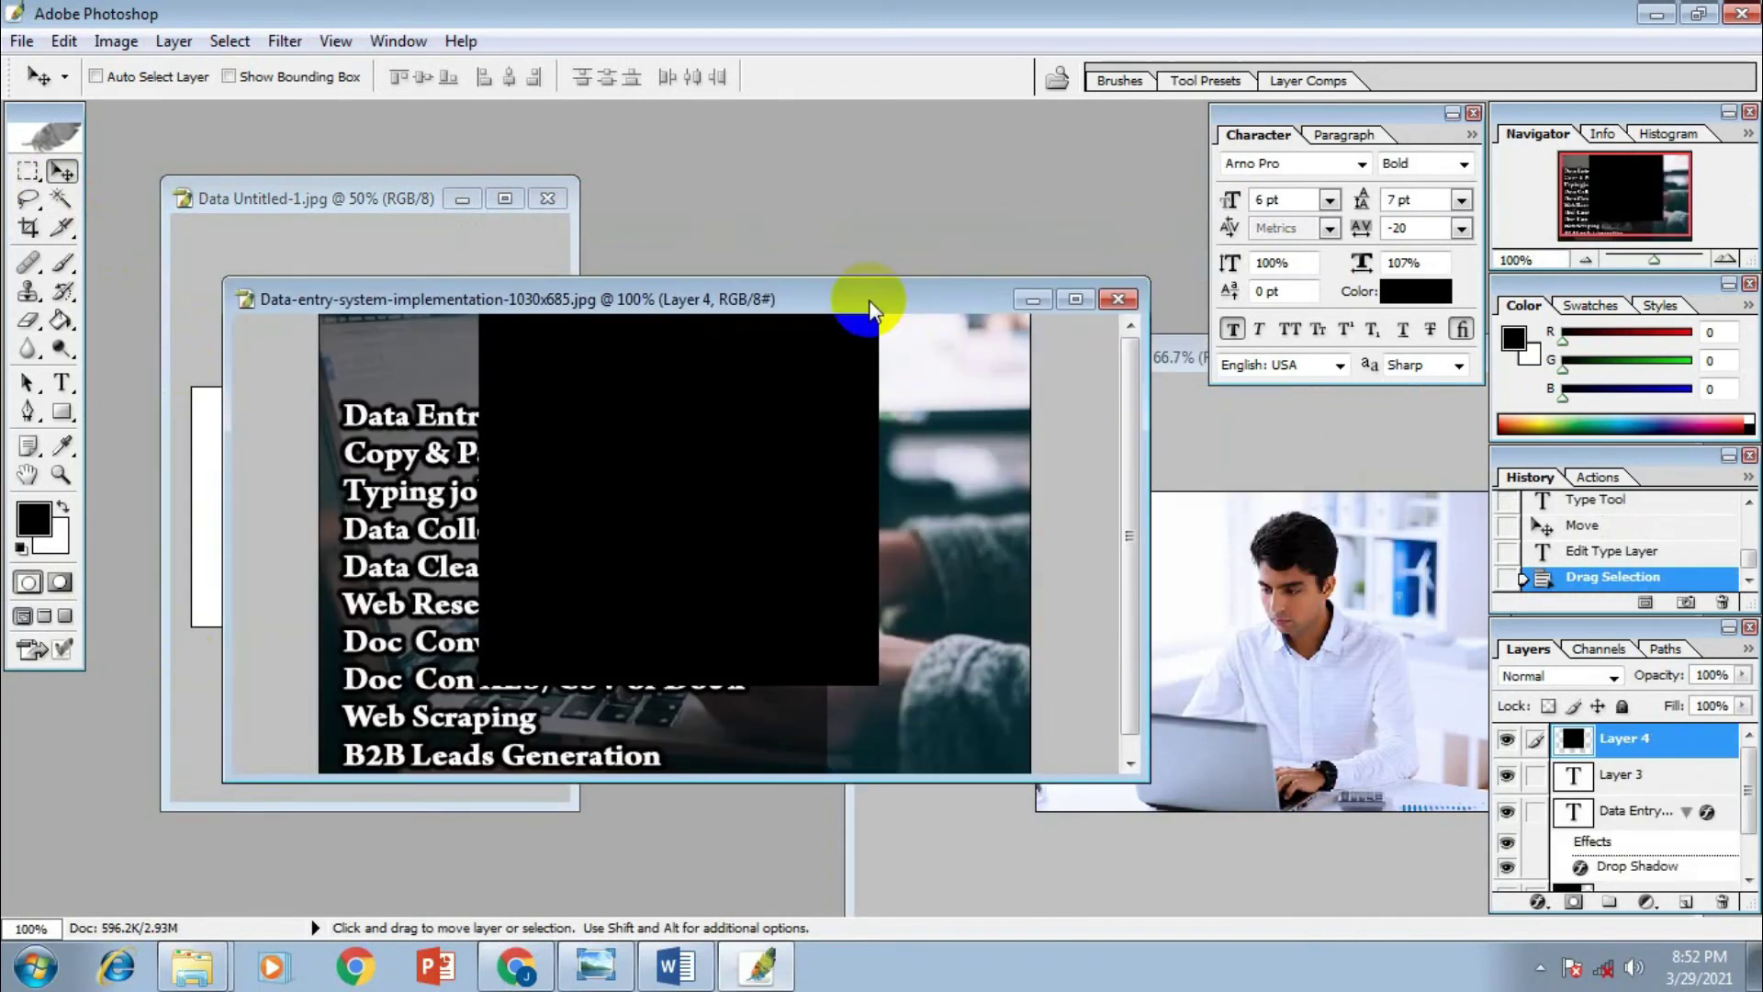
pyautogui.click(1075, 298)
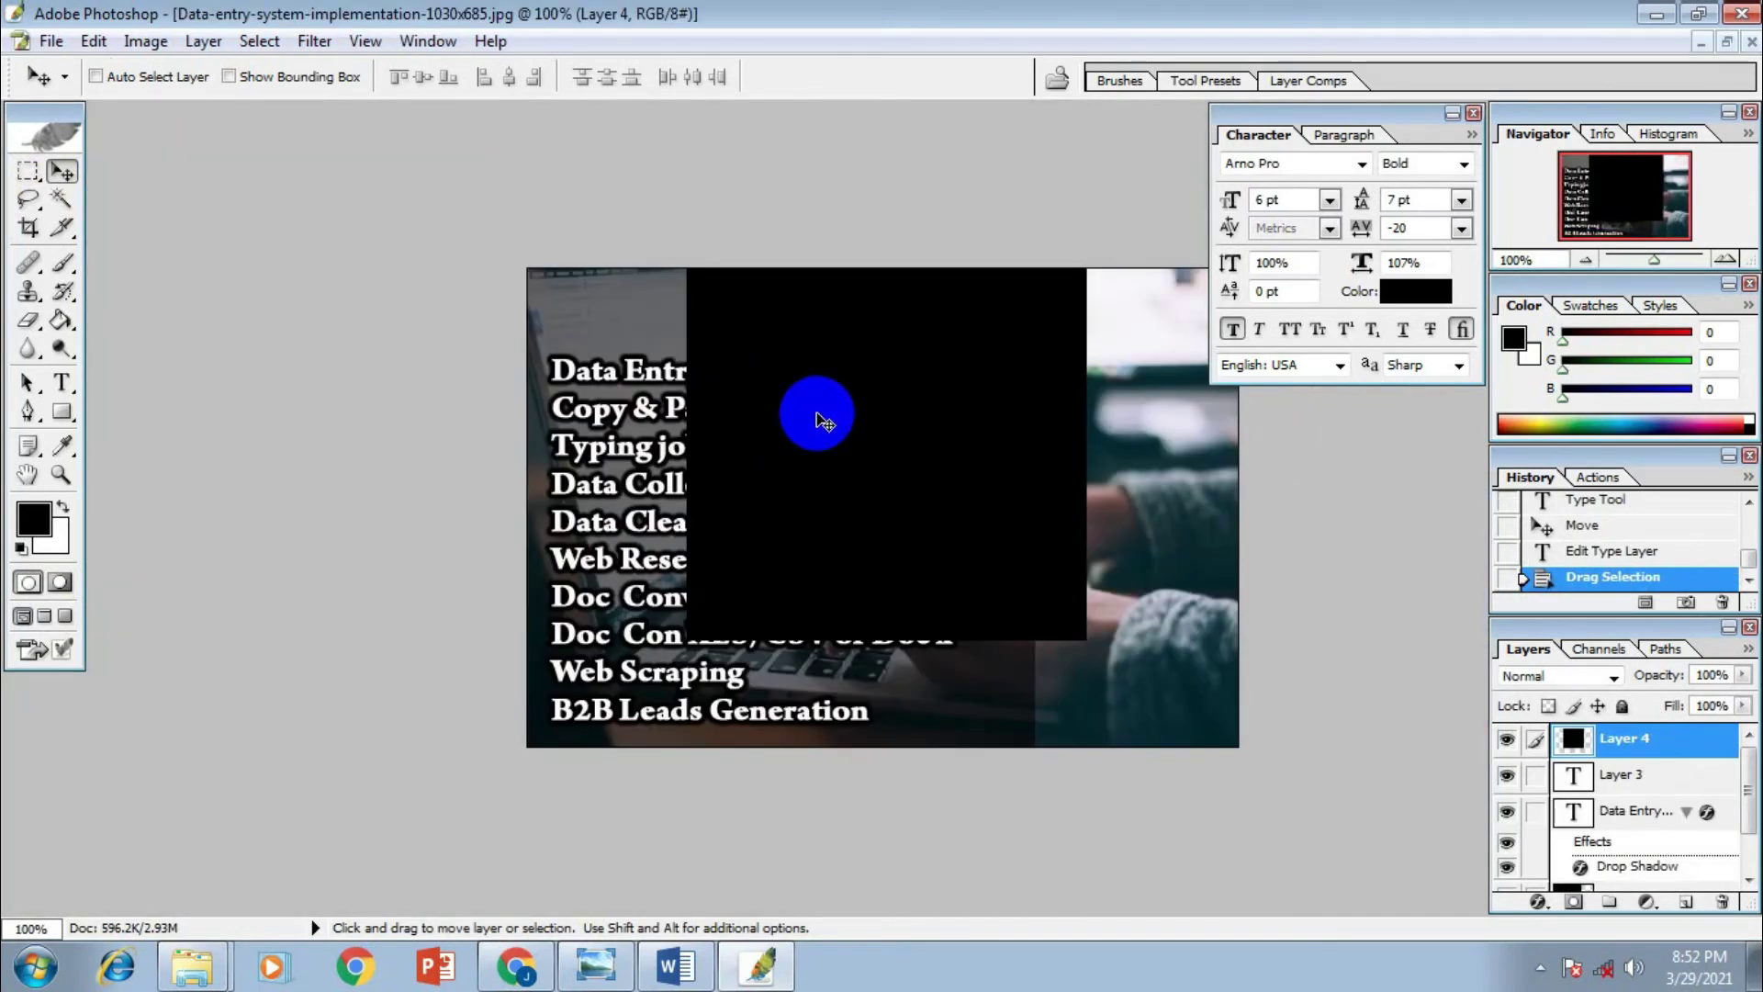
# Scale the black square to 177.4% width and 20.4% height, forming a banner across the upper edge of the image
pyautogui.hotkey('ctrl', 't')
pyautogui.moveTo(887, 640); pyautogui.dragTo(887, 356)
pyautogui.moveTo(689, 311); pyautogui.dragTo(529, 307)
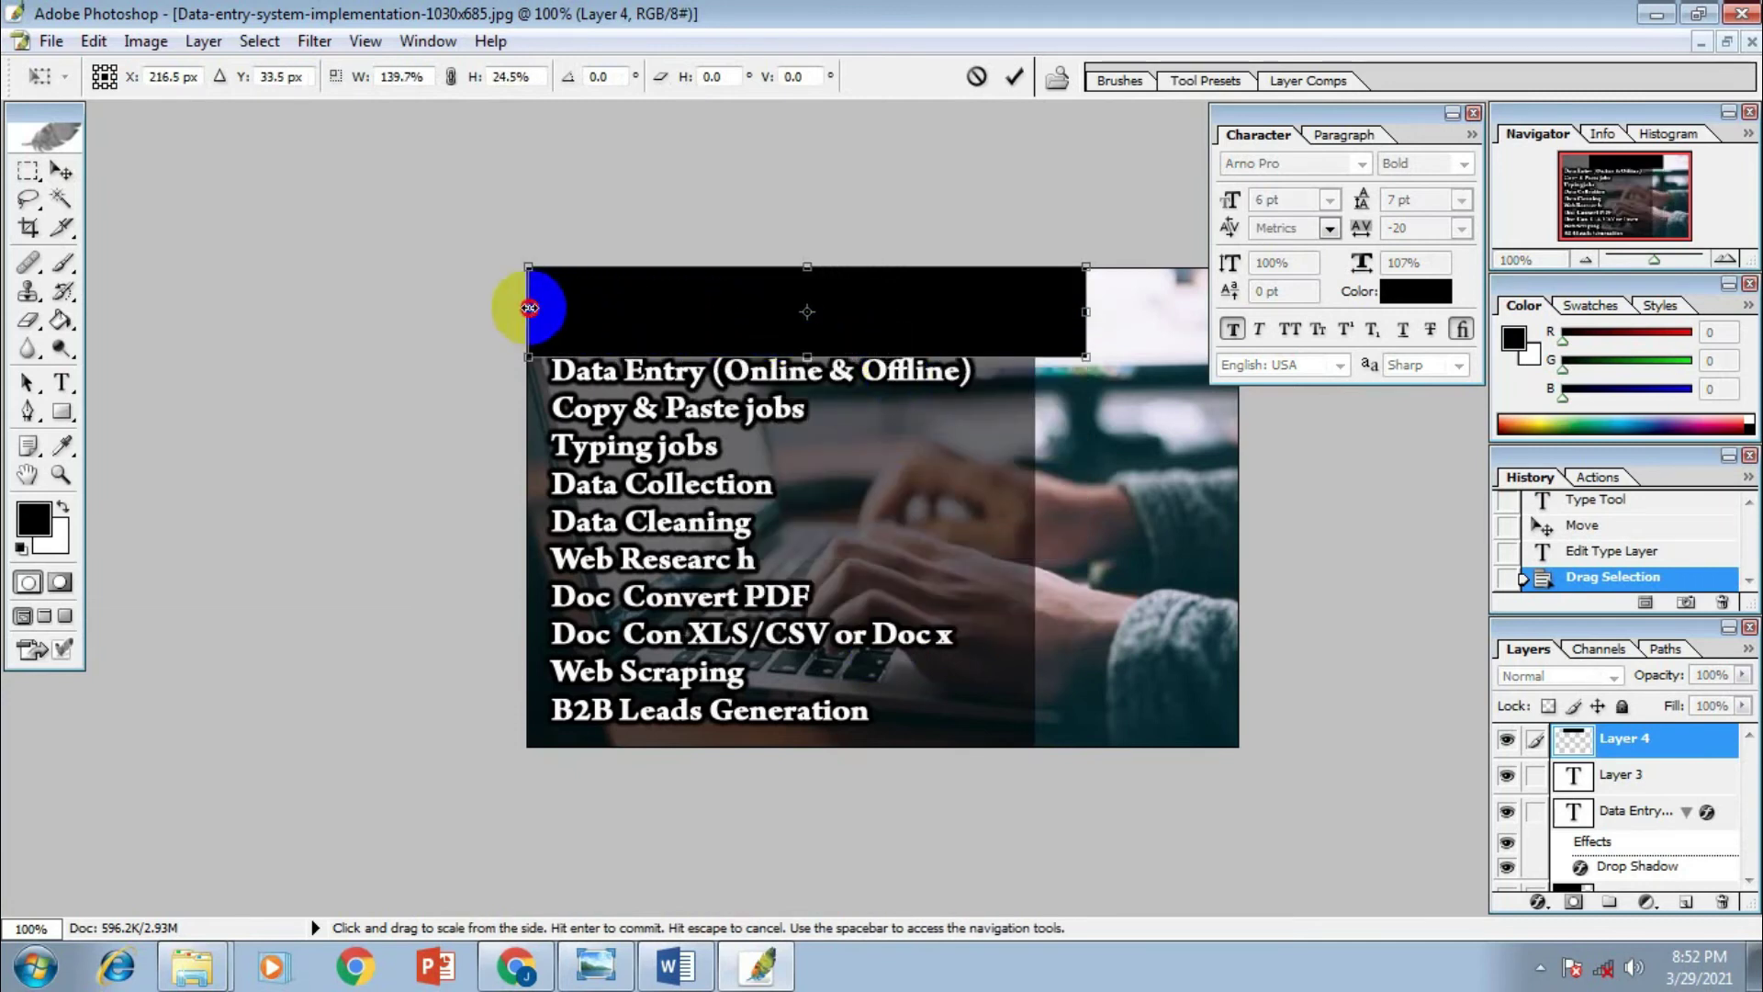
pyautogui.moveTo(1086, 311); pyautogui.dragTo(1237, 306)
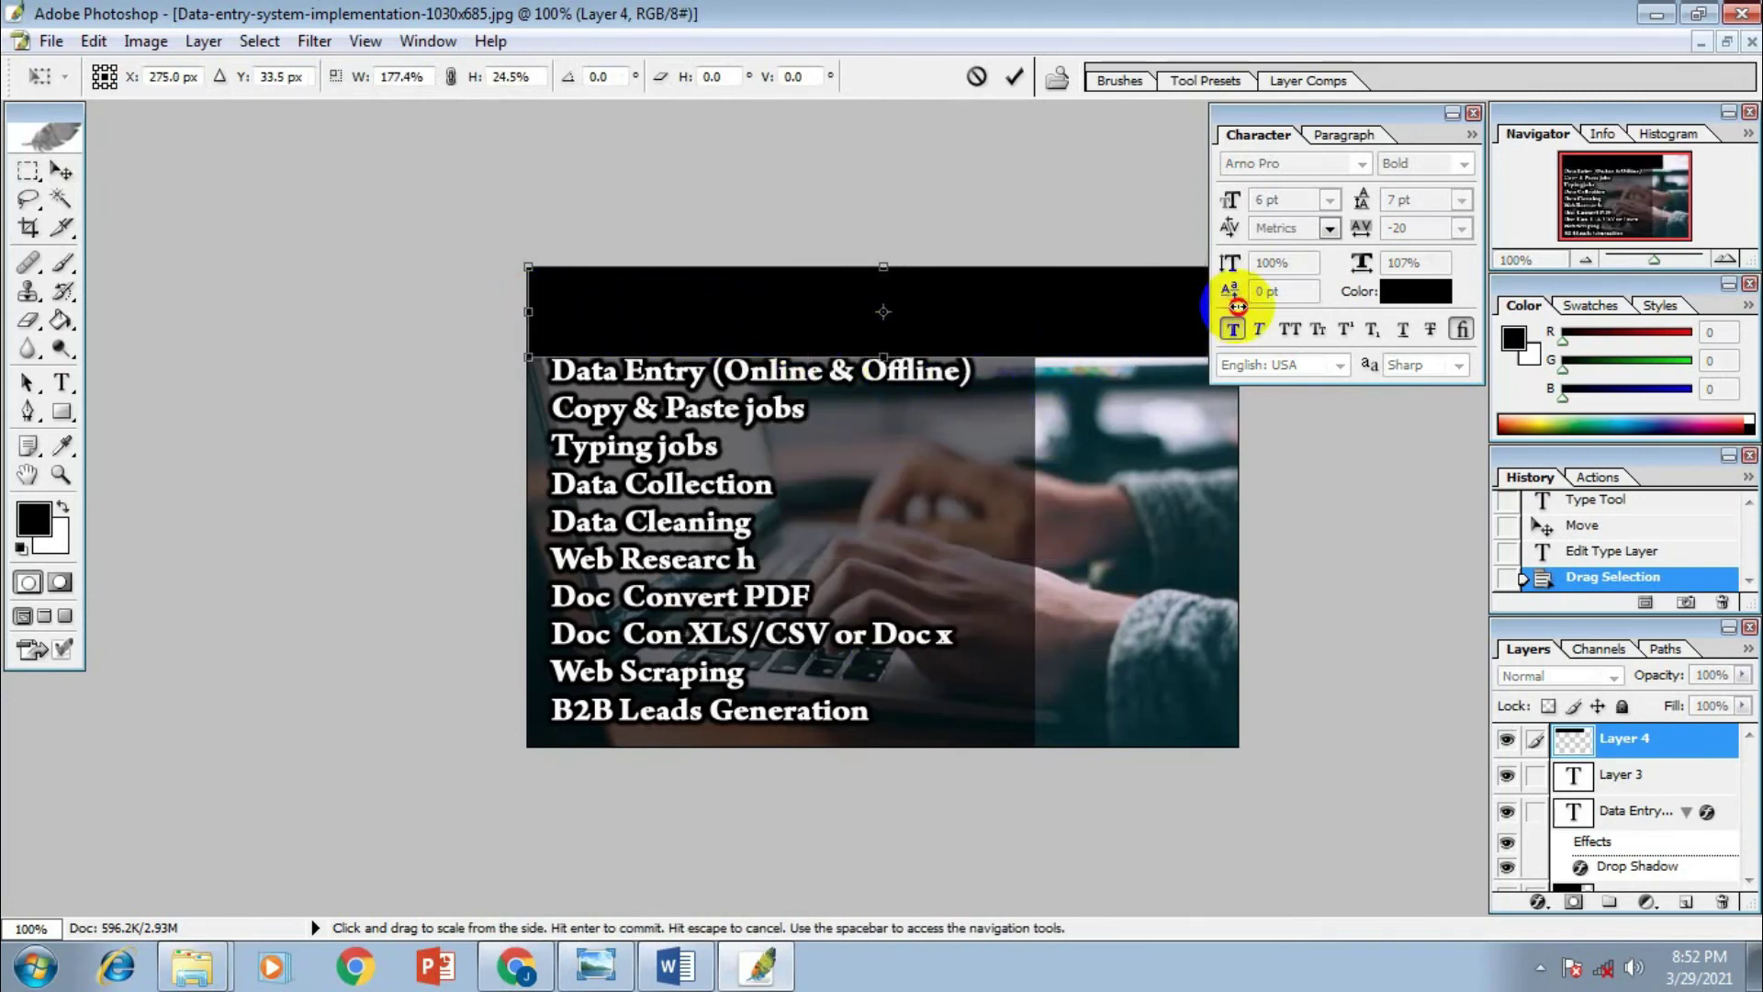
pyautogui.hotkey('ctrl', '-')
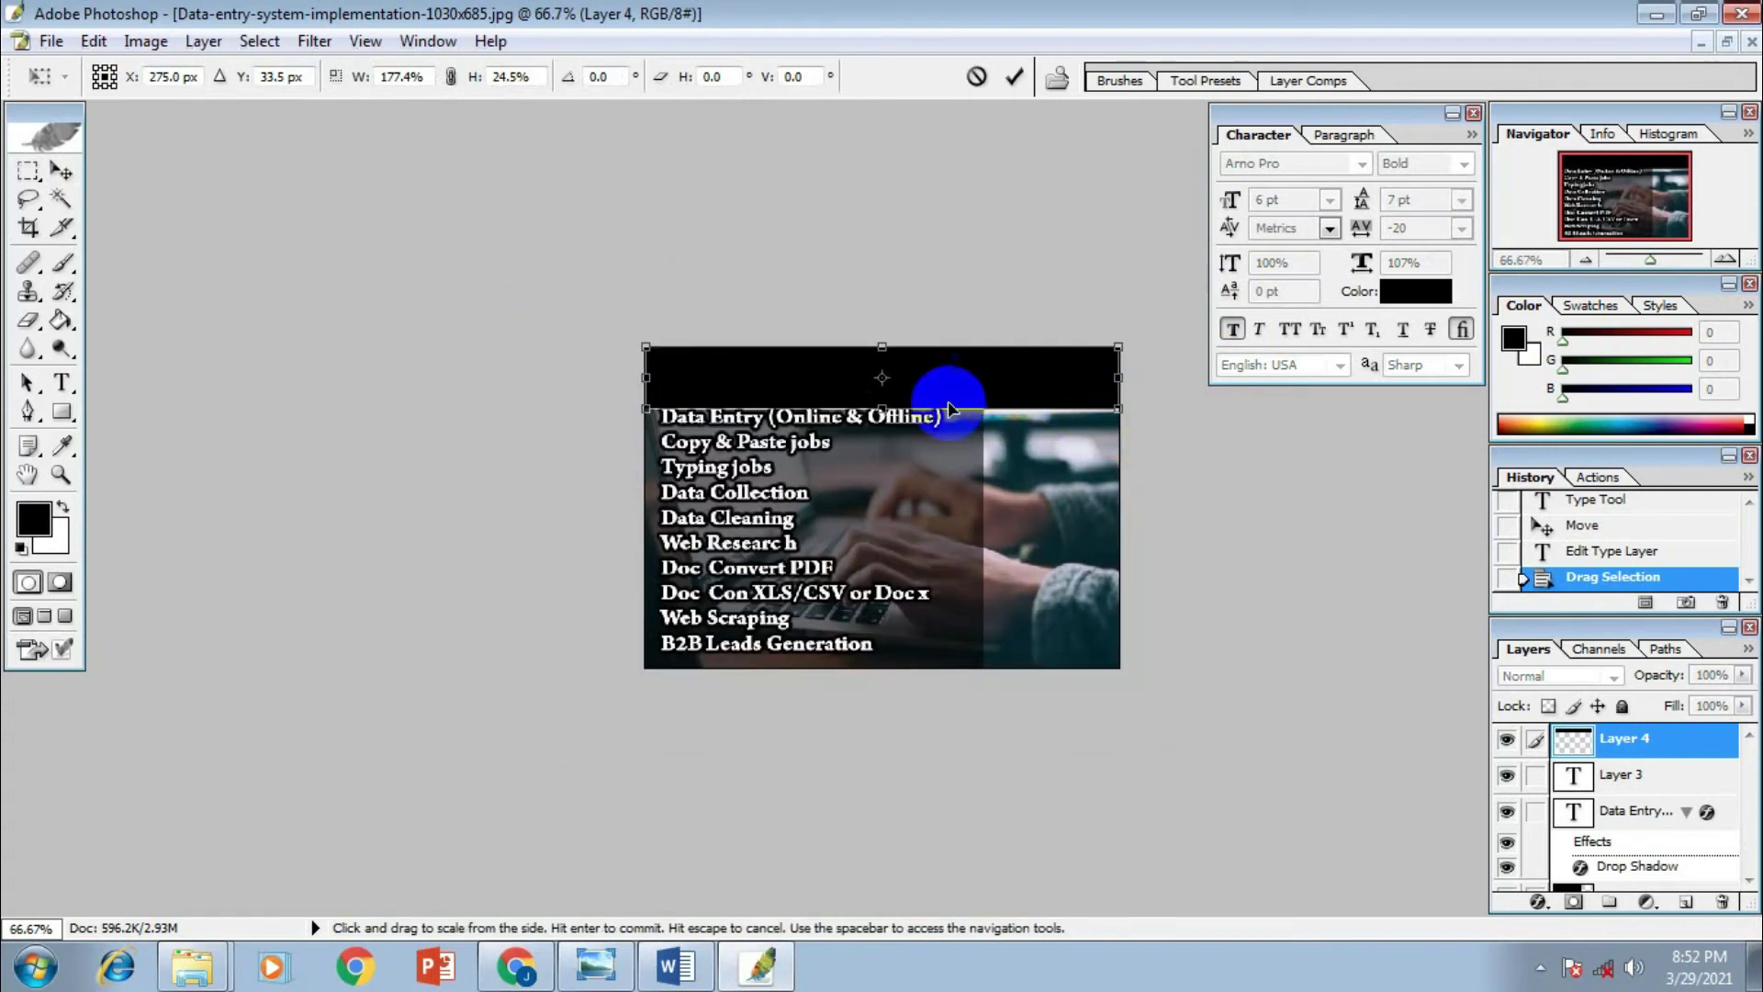
pyautogui.moveTo(881, 408); pyautogui.dragTo(881, 397)
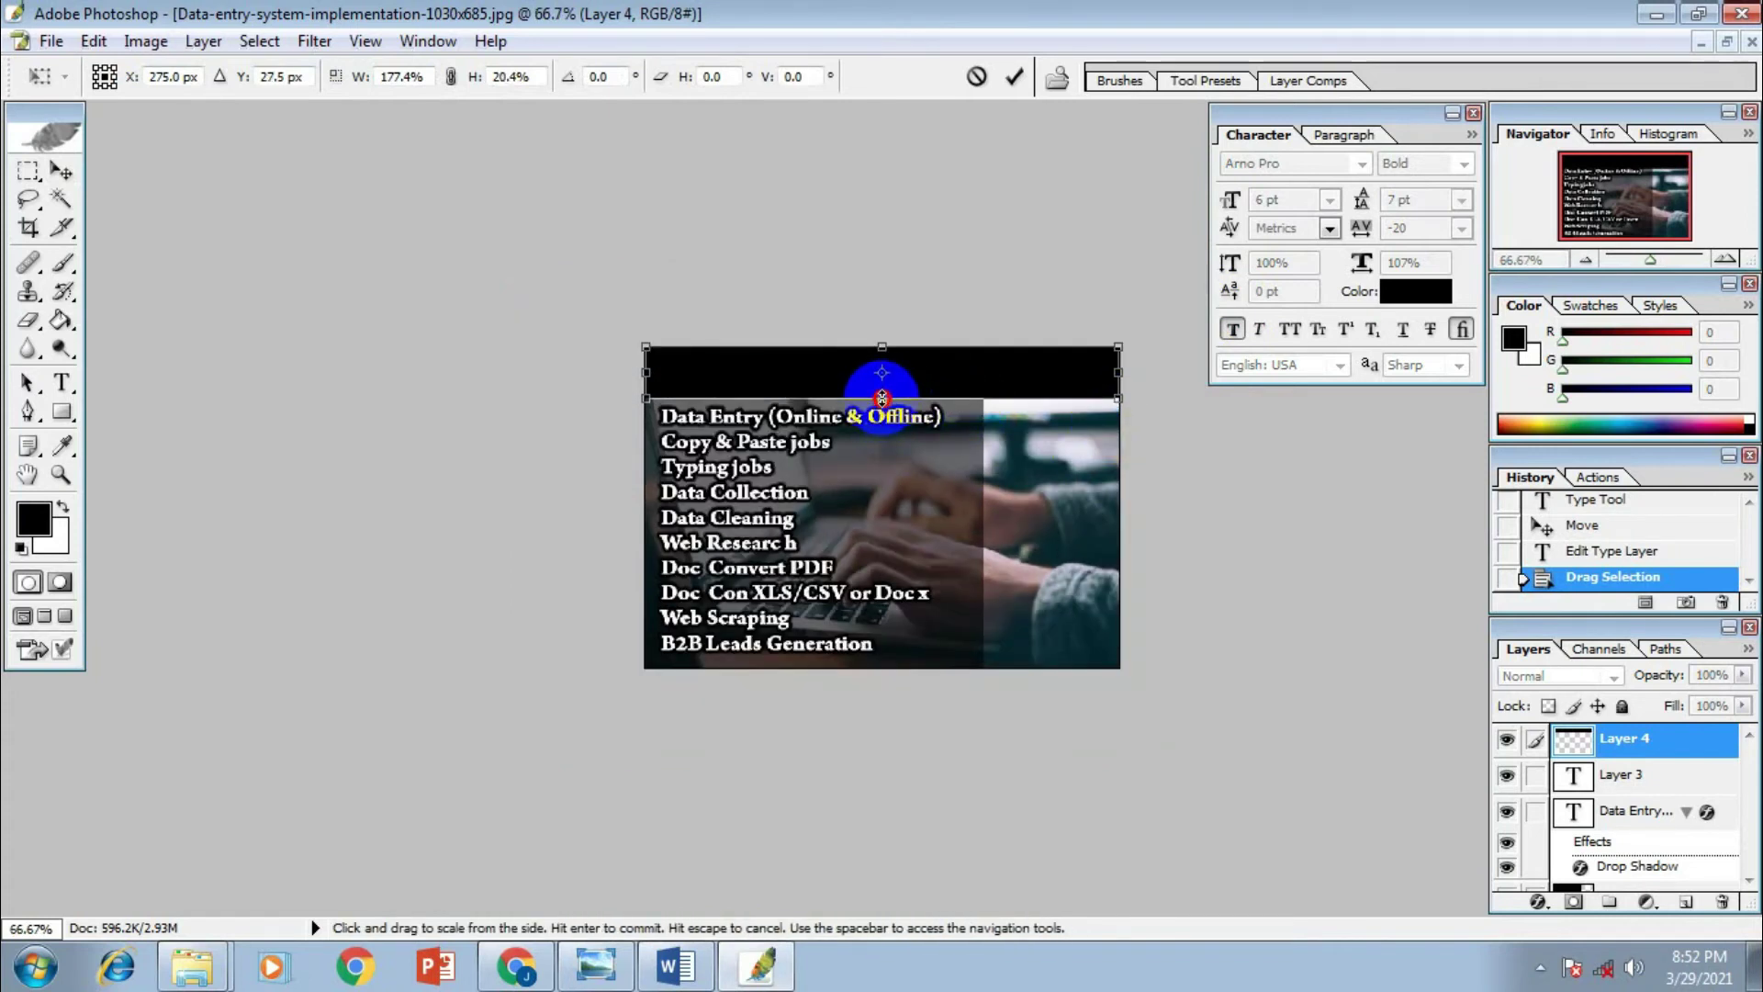
pyautogui.press('Return')
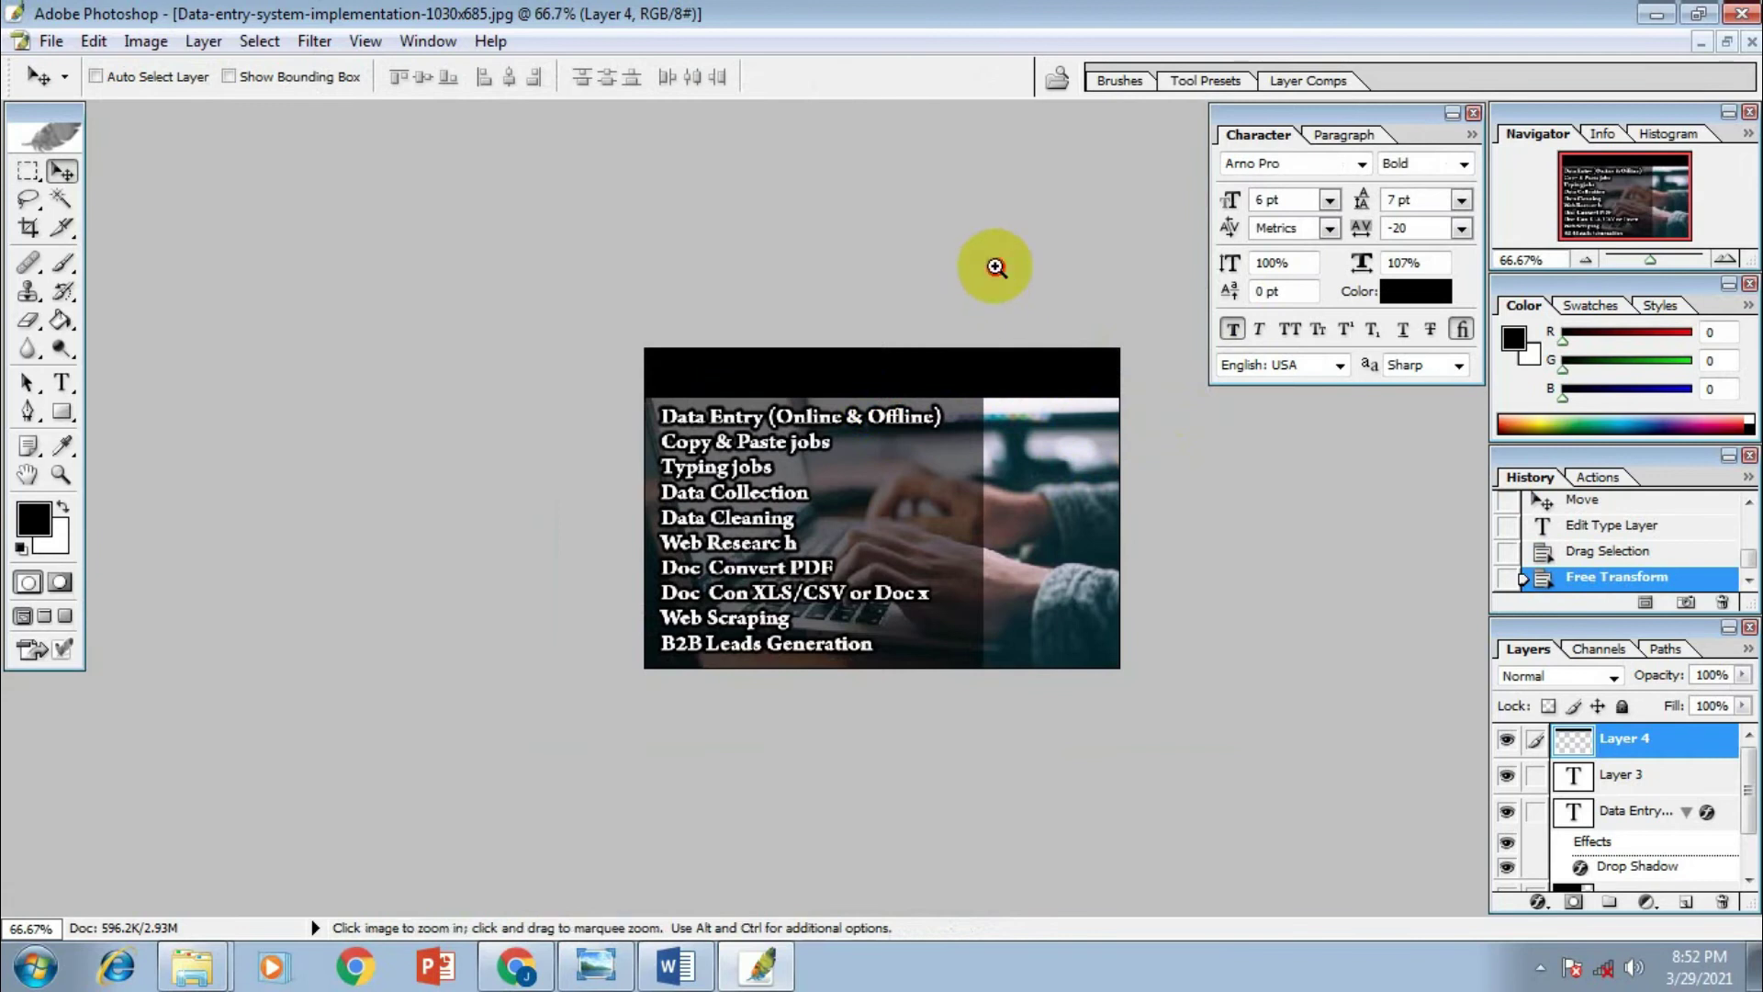
# Set the black banner layer's opacity to 69%
pyautogui.keyDown('ctrl'); pyautogui.click(999, 272); pyautogui.keyUp('ctrl')
pyautogui.keyDown('ctrl'); pyautogui.click(900, 217); pyautogui.keyUp('ctrl')
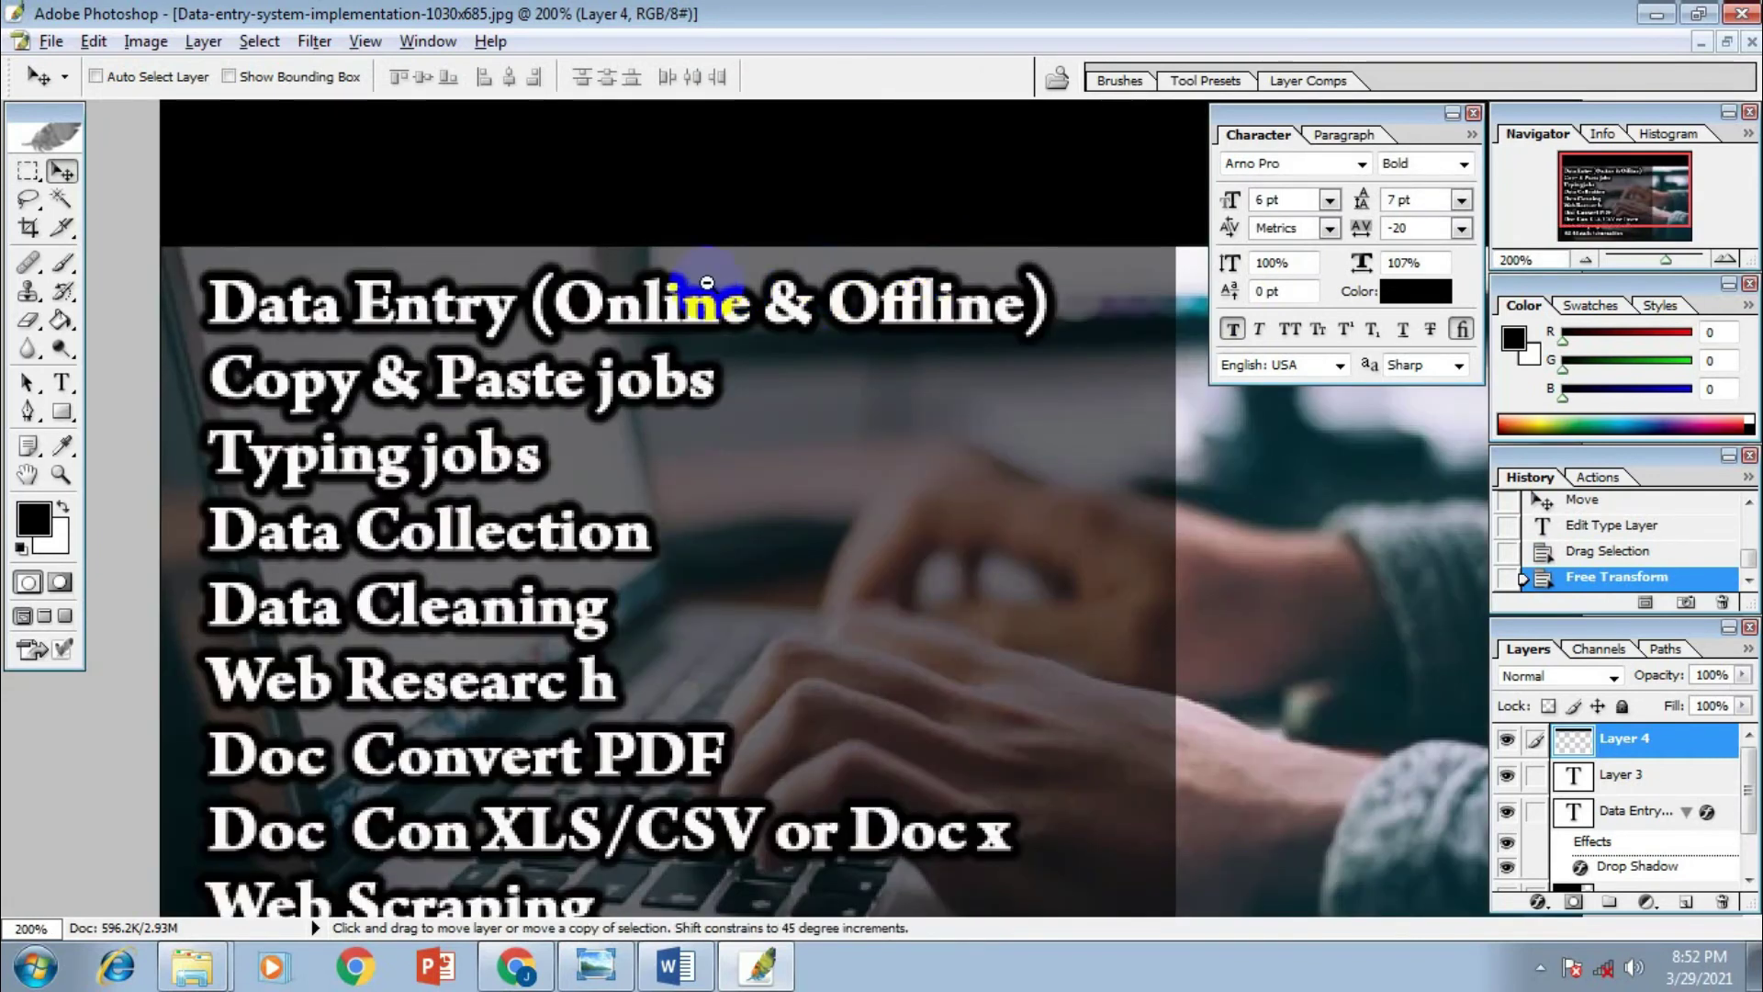
pyautogui.keyDown('ctrl'); pyautogui.keyDown('alt'); pyautogui.click(843, 376); pyautogui.keyUp('alt'); pyautogui.keyUp('ctrl')
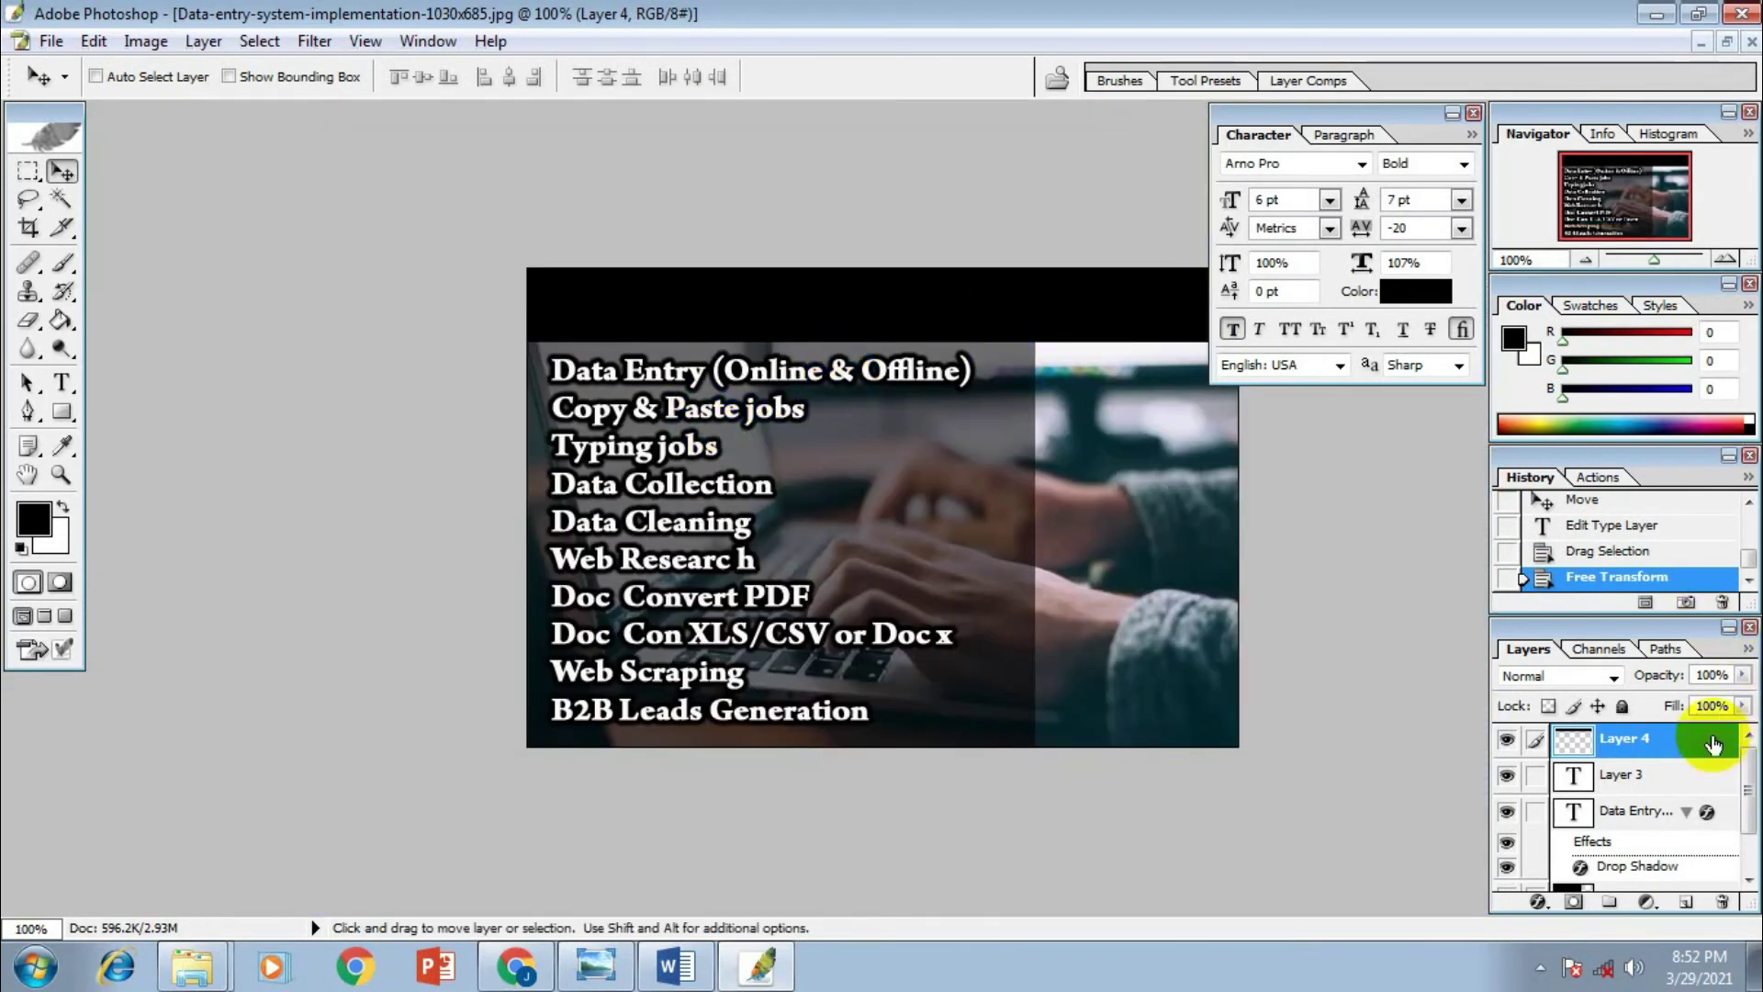
pyautogui.moveTo(1742, 677); pyautogui.dragTo(1709, 696)
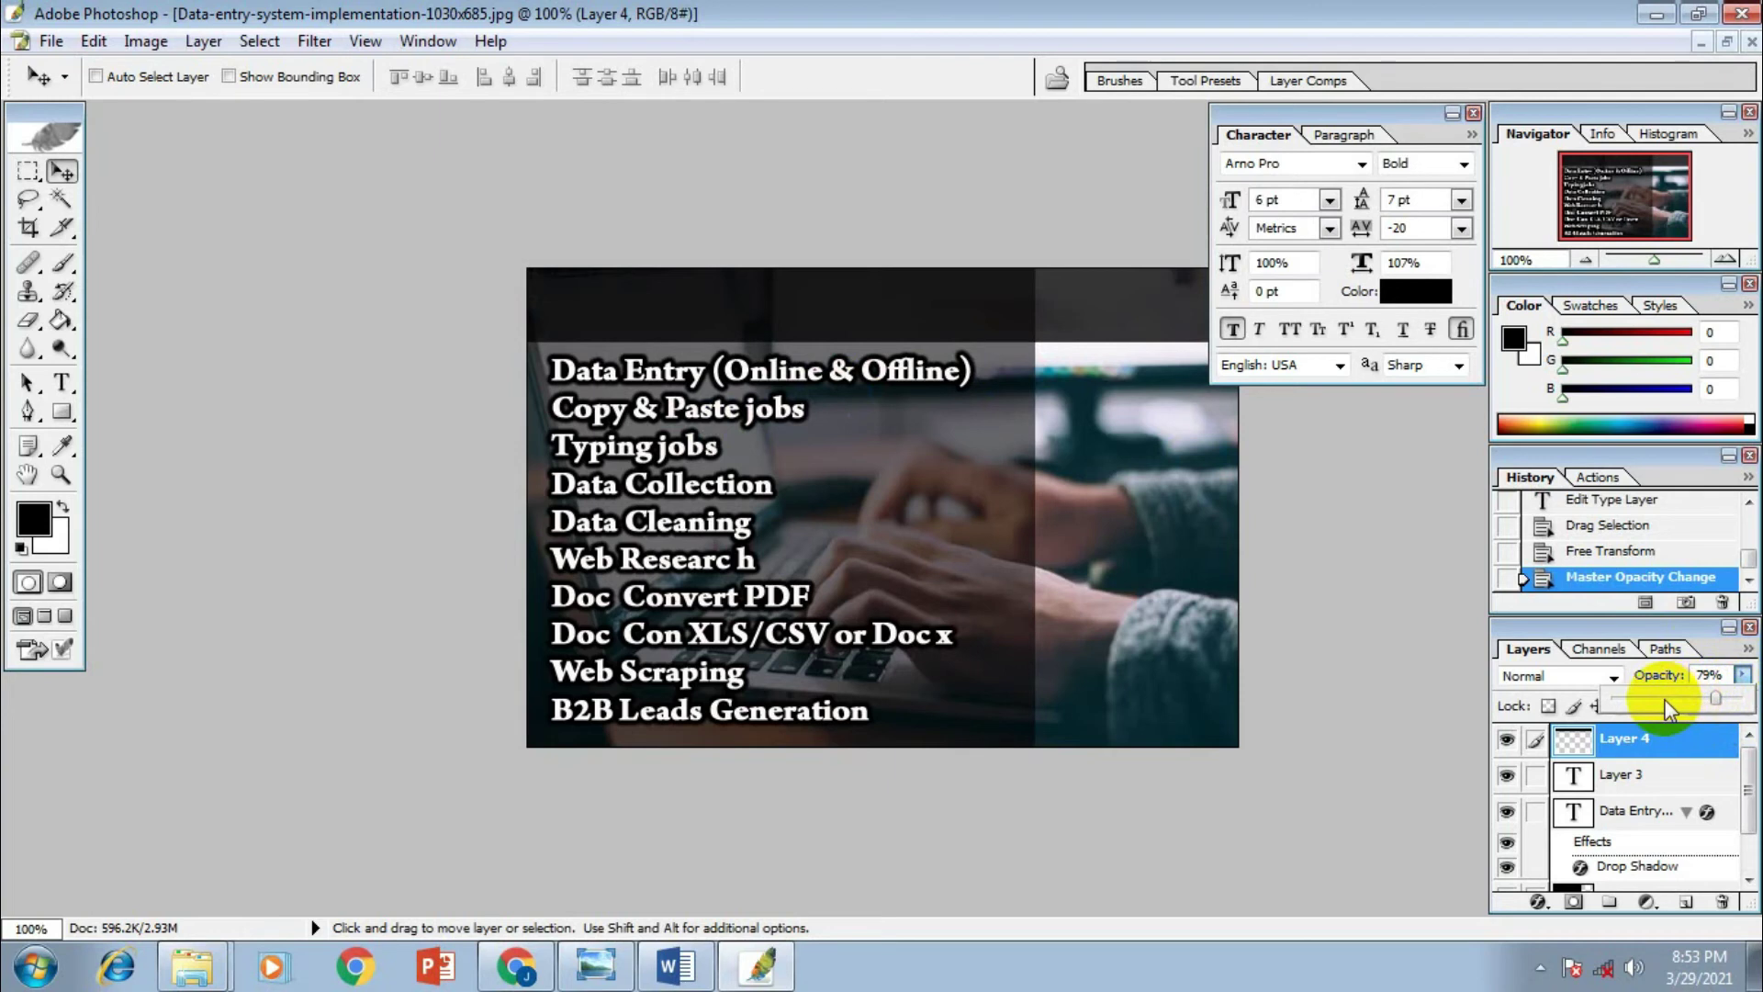
pyautogui.click(1666, 698)
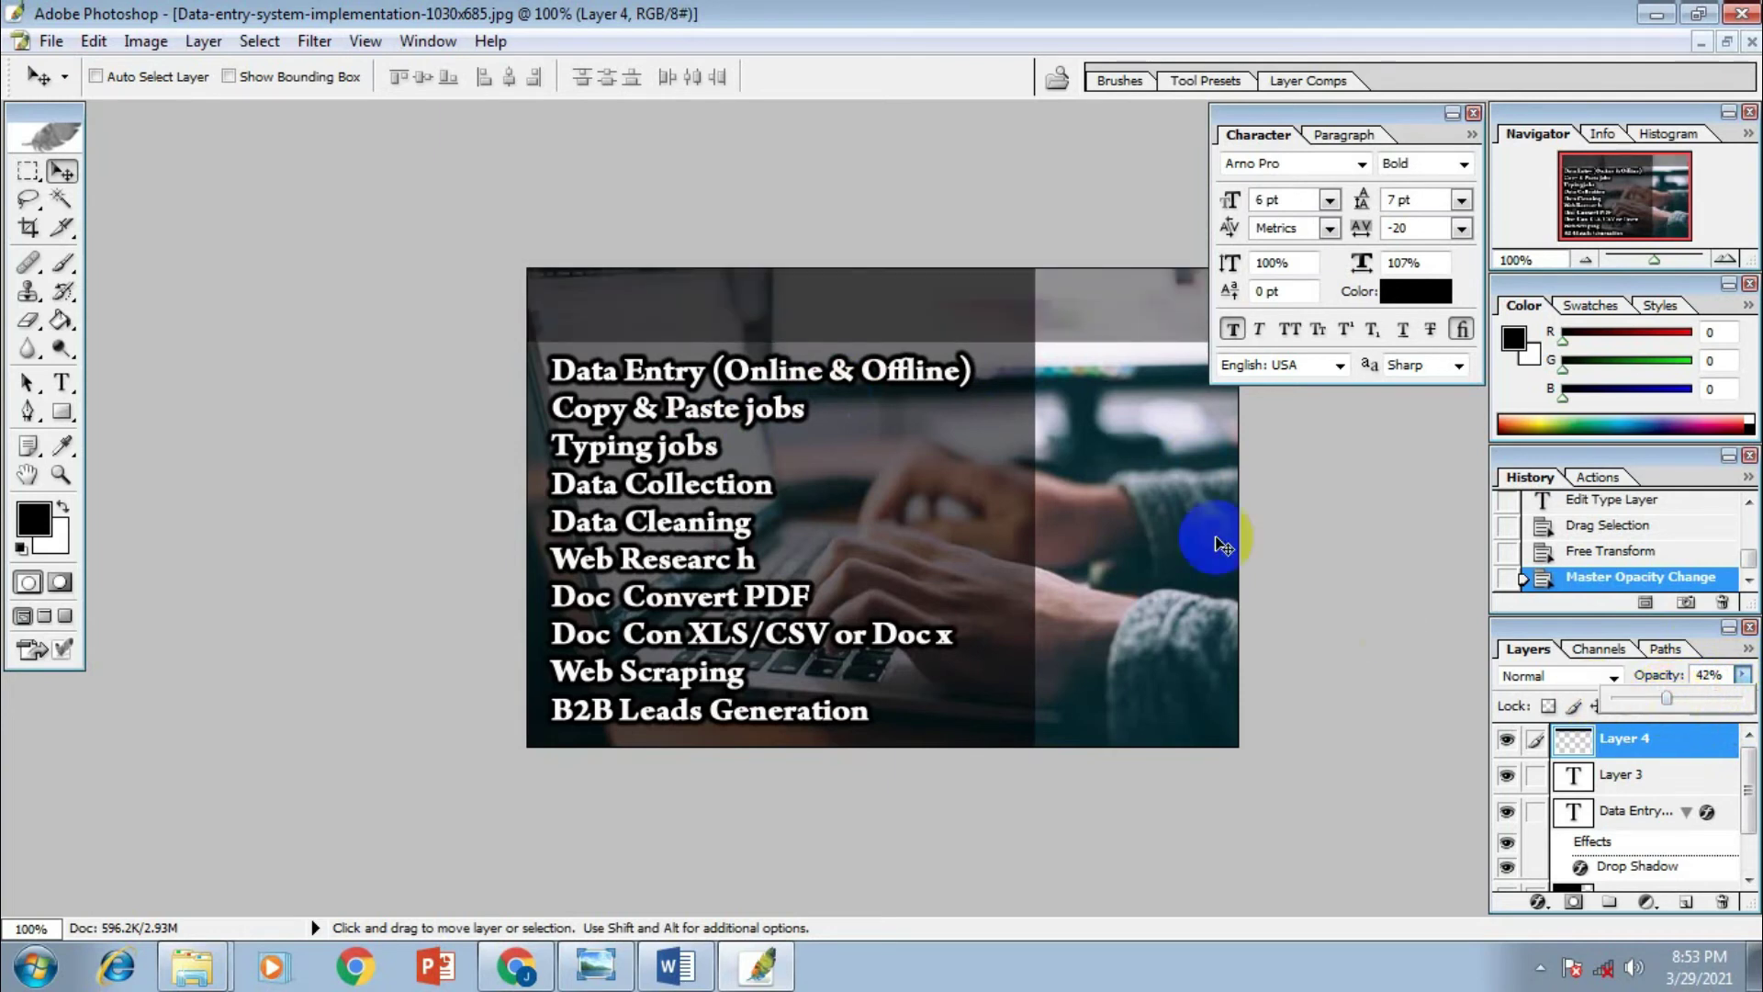
pyautogui.click(1657, 696)
pyautogui.moveTo(1677, 692); pyautogui.dragTo(1688, 691)
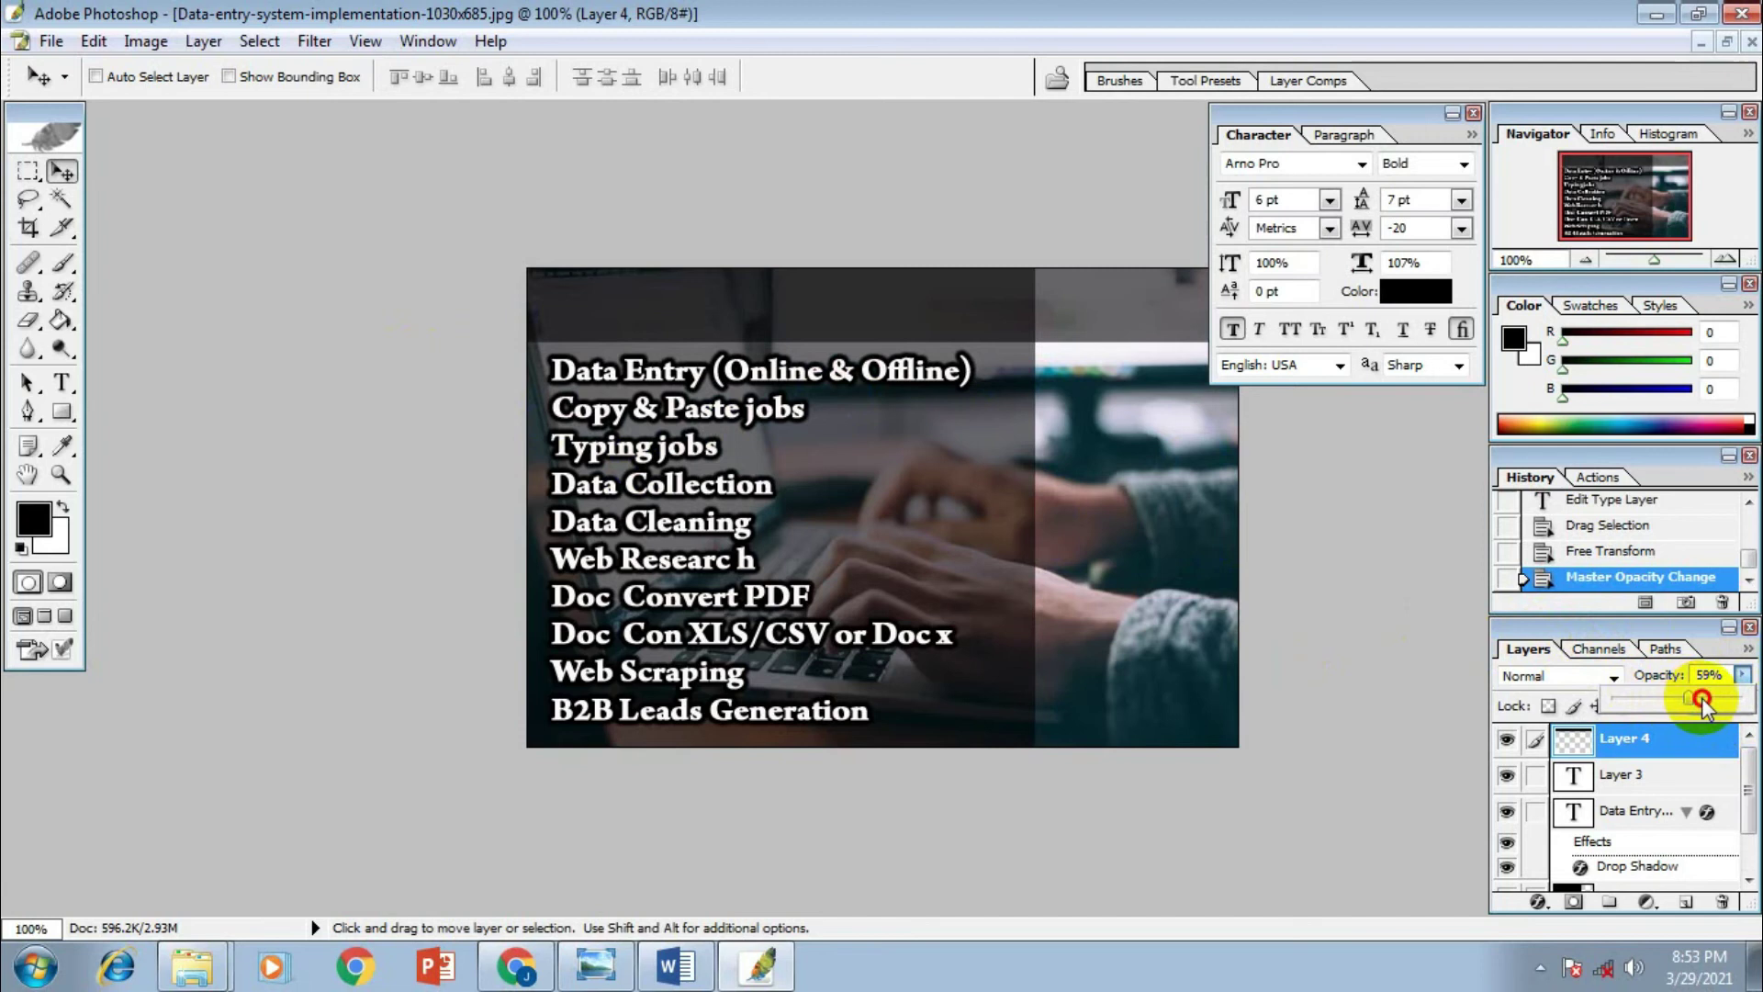
pyautogui.click(1701, 701)
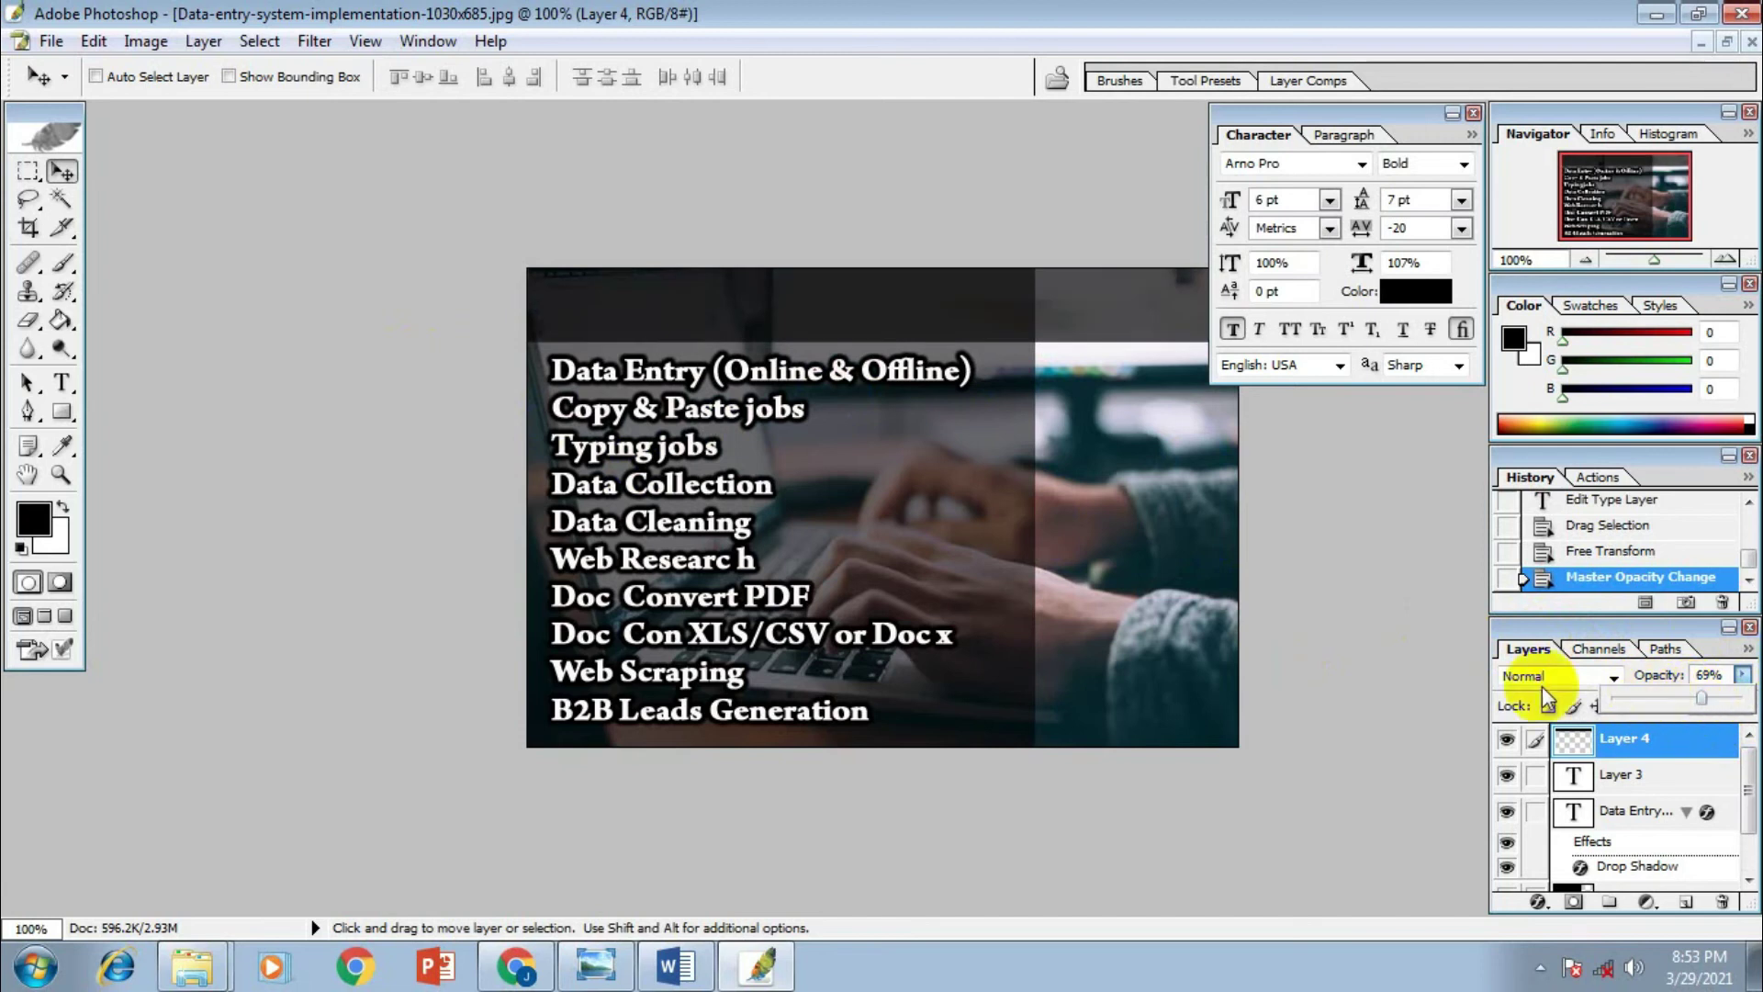
# Paste the copied heading "Data Entry Service 24 hours" as a new text on the dark banner
pyautogui.click(76, 382)
pyautogui.click(633, 306)
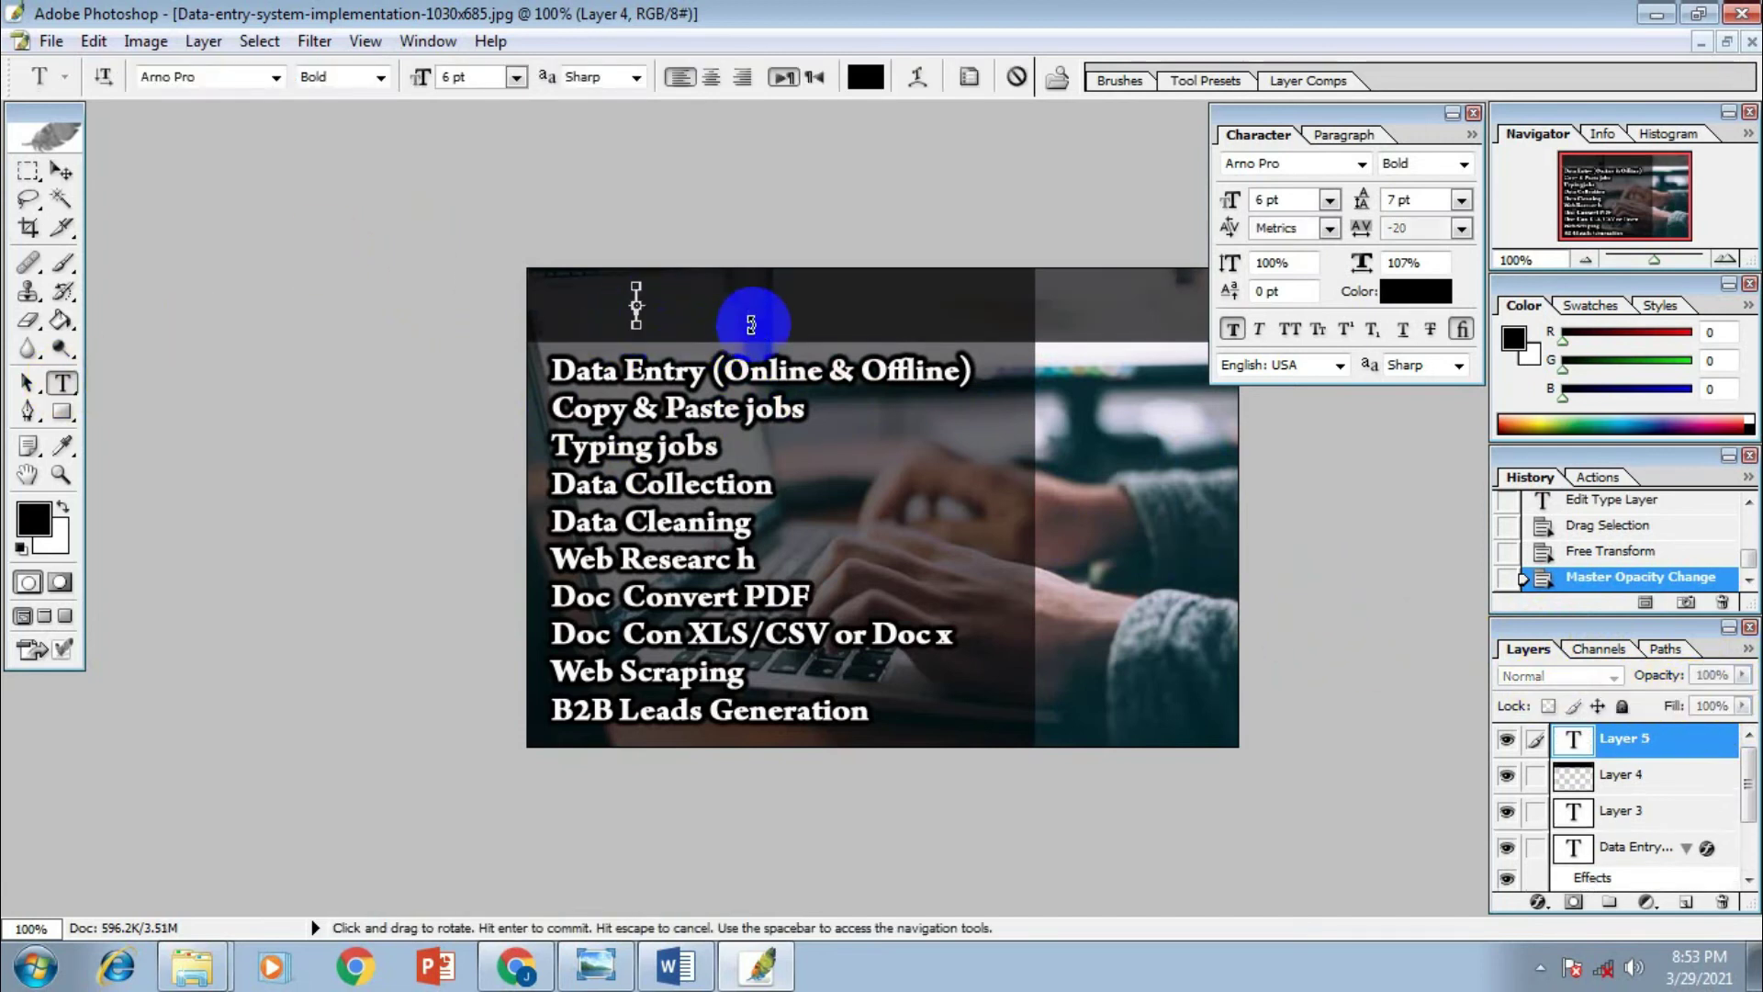
pyautogui.hotkey('ctrl', 'v')
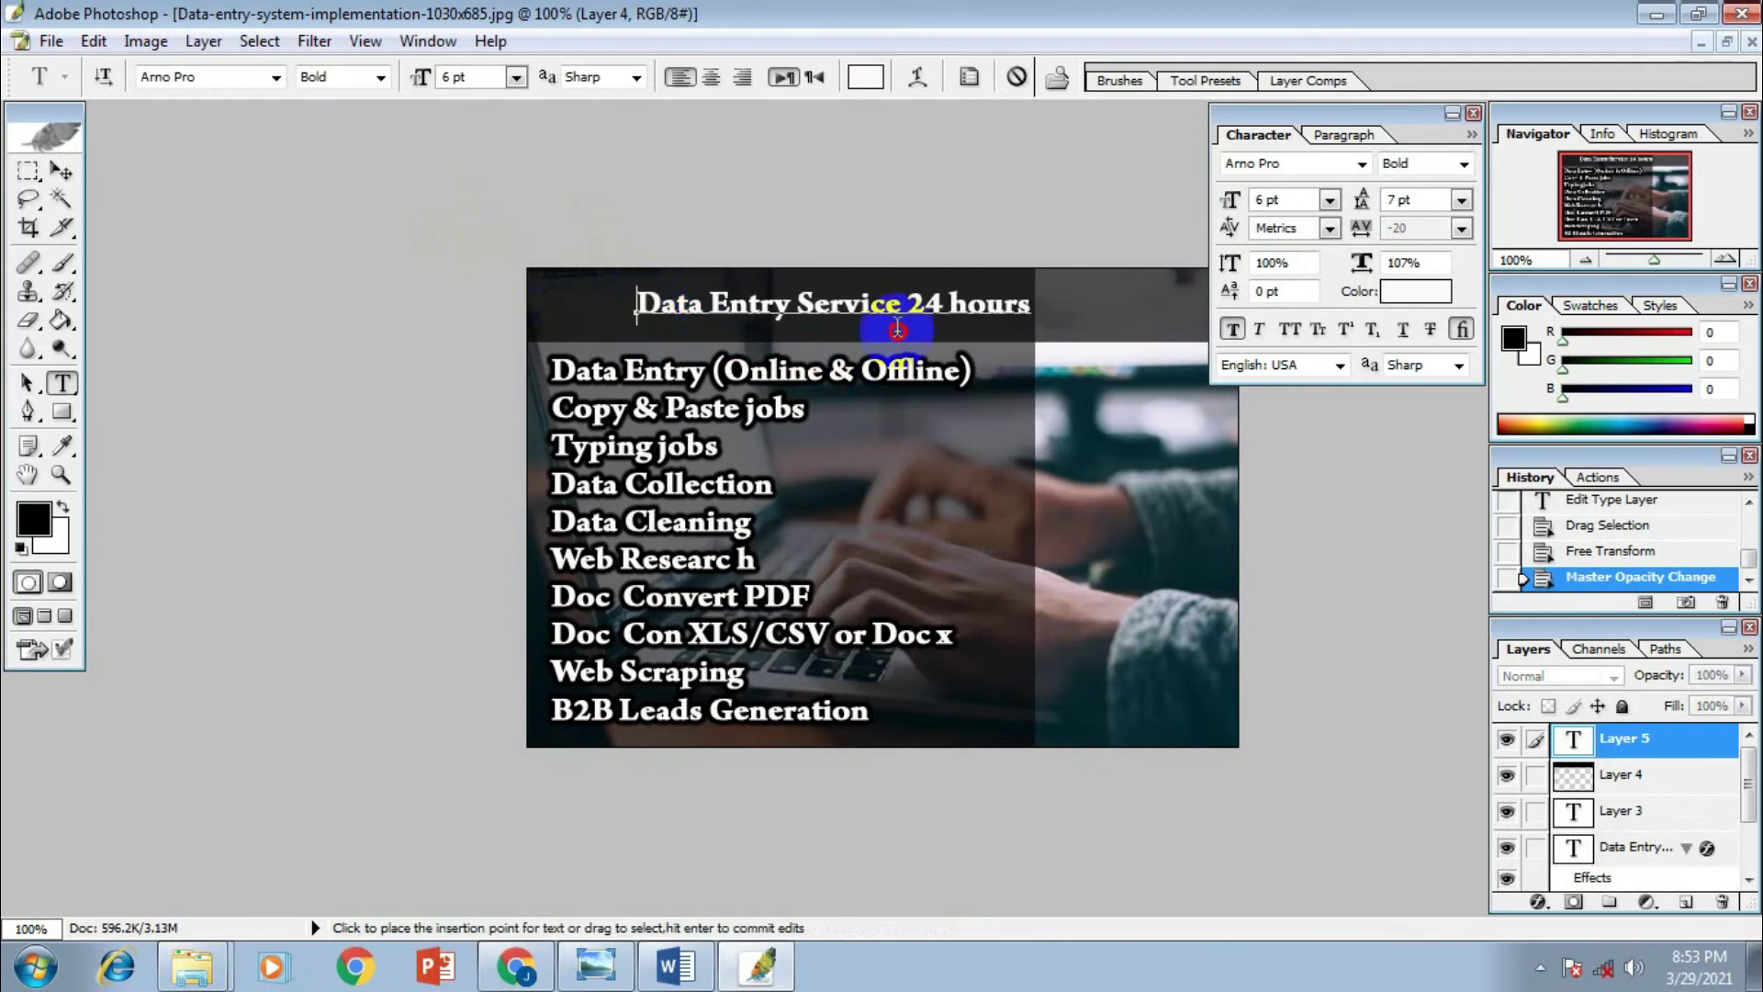
# Set the heading's font size to 11 pt, close the Character palette and shift the heading left along the banner
pyautogui.moveTo(897, 329); pyautogui.dragTo(1056, 332)
pyautogui.click(517, 77)
pyautogui.click(498, 258)
pyautogui.click(61, 171)
pyautogui.moveTo(693, 312); pyautogui.dragTo(639, 325)
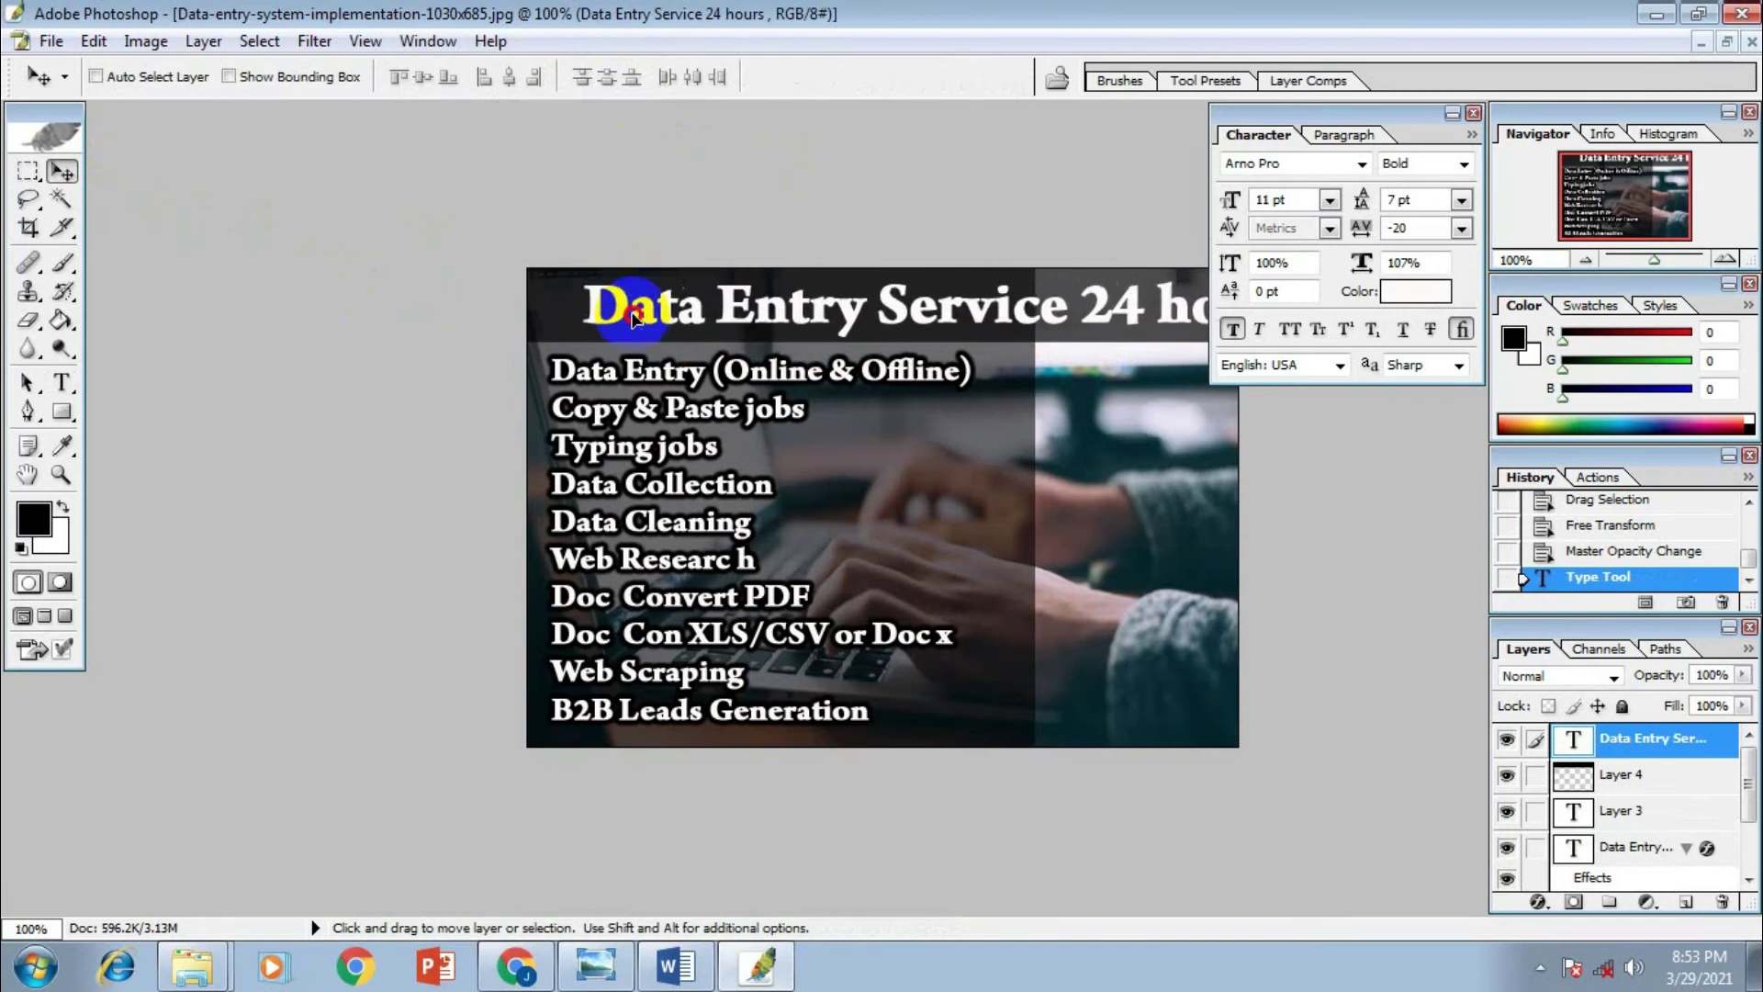
pyautogui.click(1472, 112)
pyautogui.moveTo(1064, 301); pyautogui.dragTo(1013, 312)
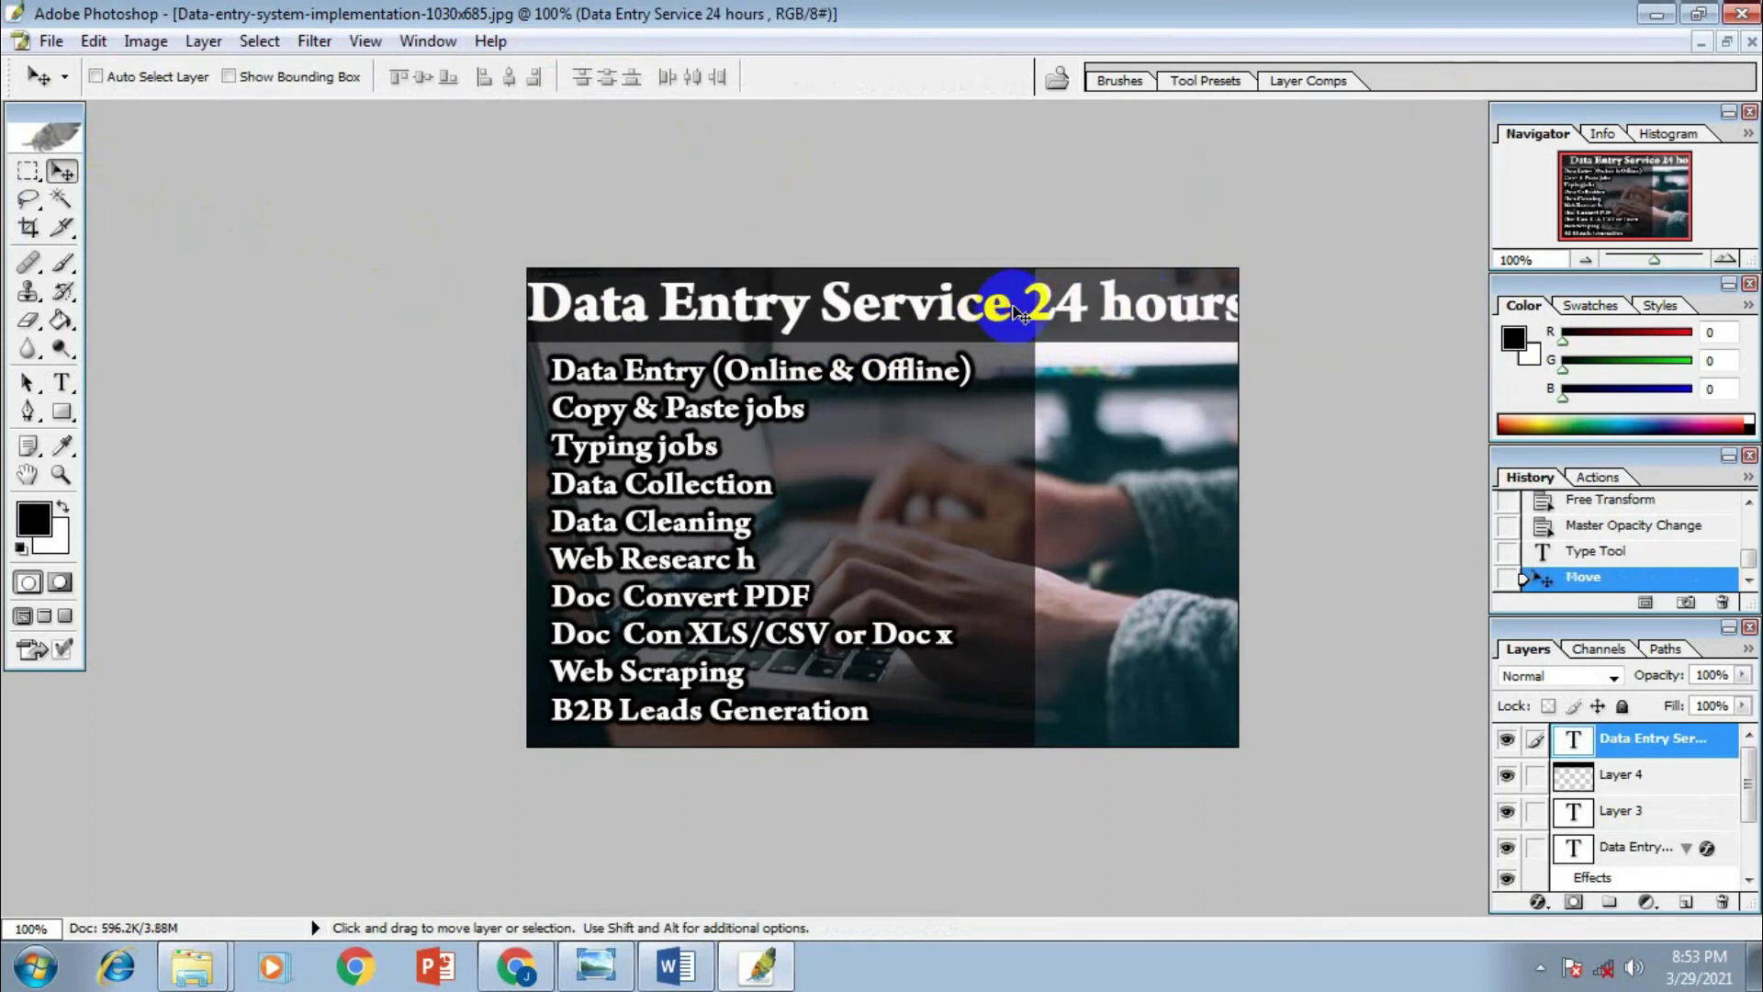
# Set the heading's font size to 10 pt and center the heading on the banner
pyautogui.click(61, 382)
pyautogui.click(715, 305)
pyautogui.hotkey('ctrl', 'a')
pyautogui.click(516, 77)
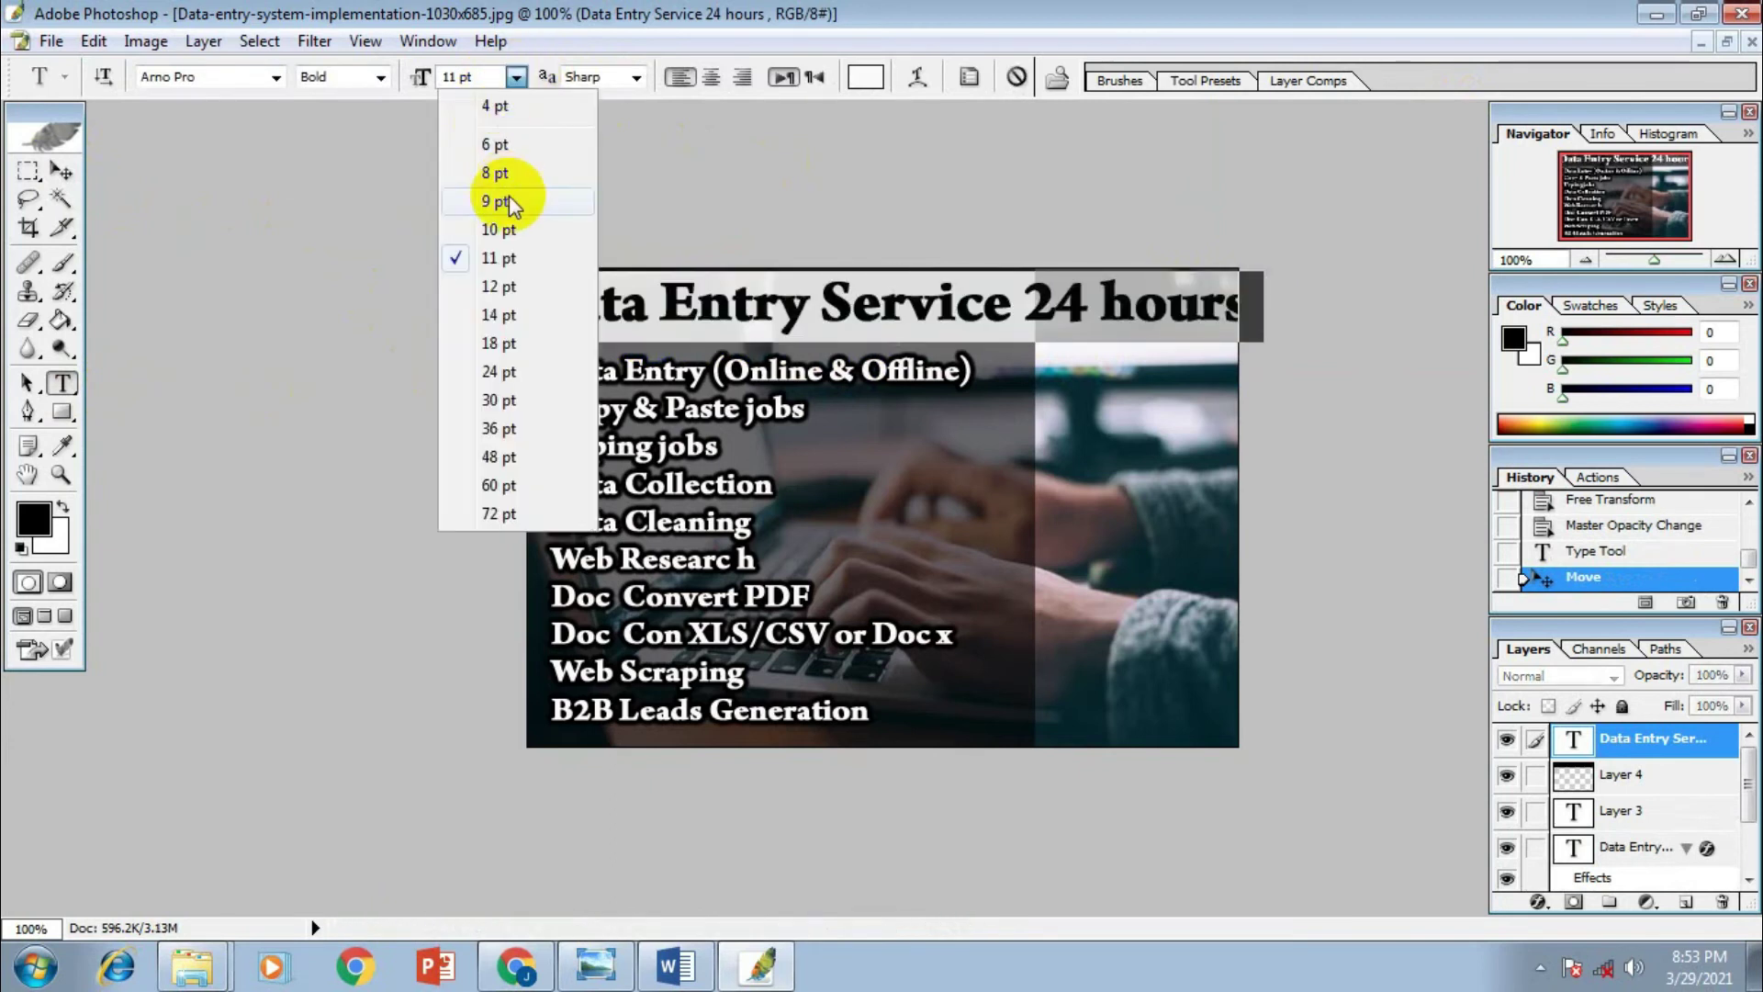
pyautogui.click(497, 201)
pyautogui.click(61, 171)
pyautogui.moveTo(705, 312); pyautogui.dragTo(735, 313)
# Change the color of the whole heading to bright yellow
pyautogui.click(60, 382)
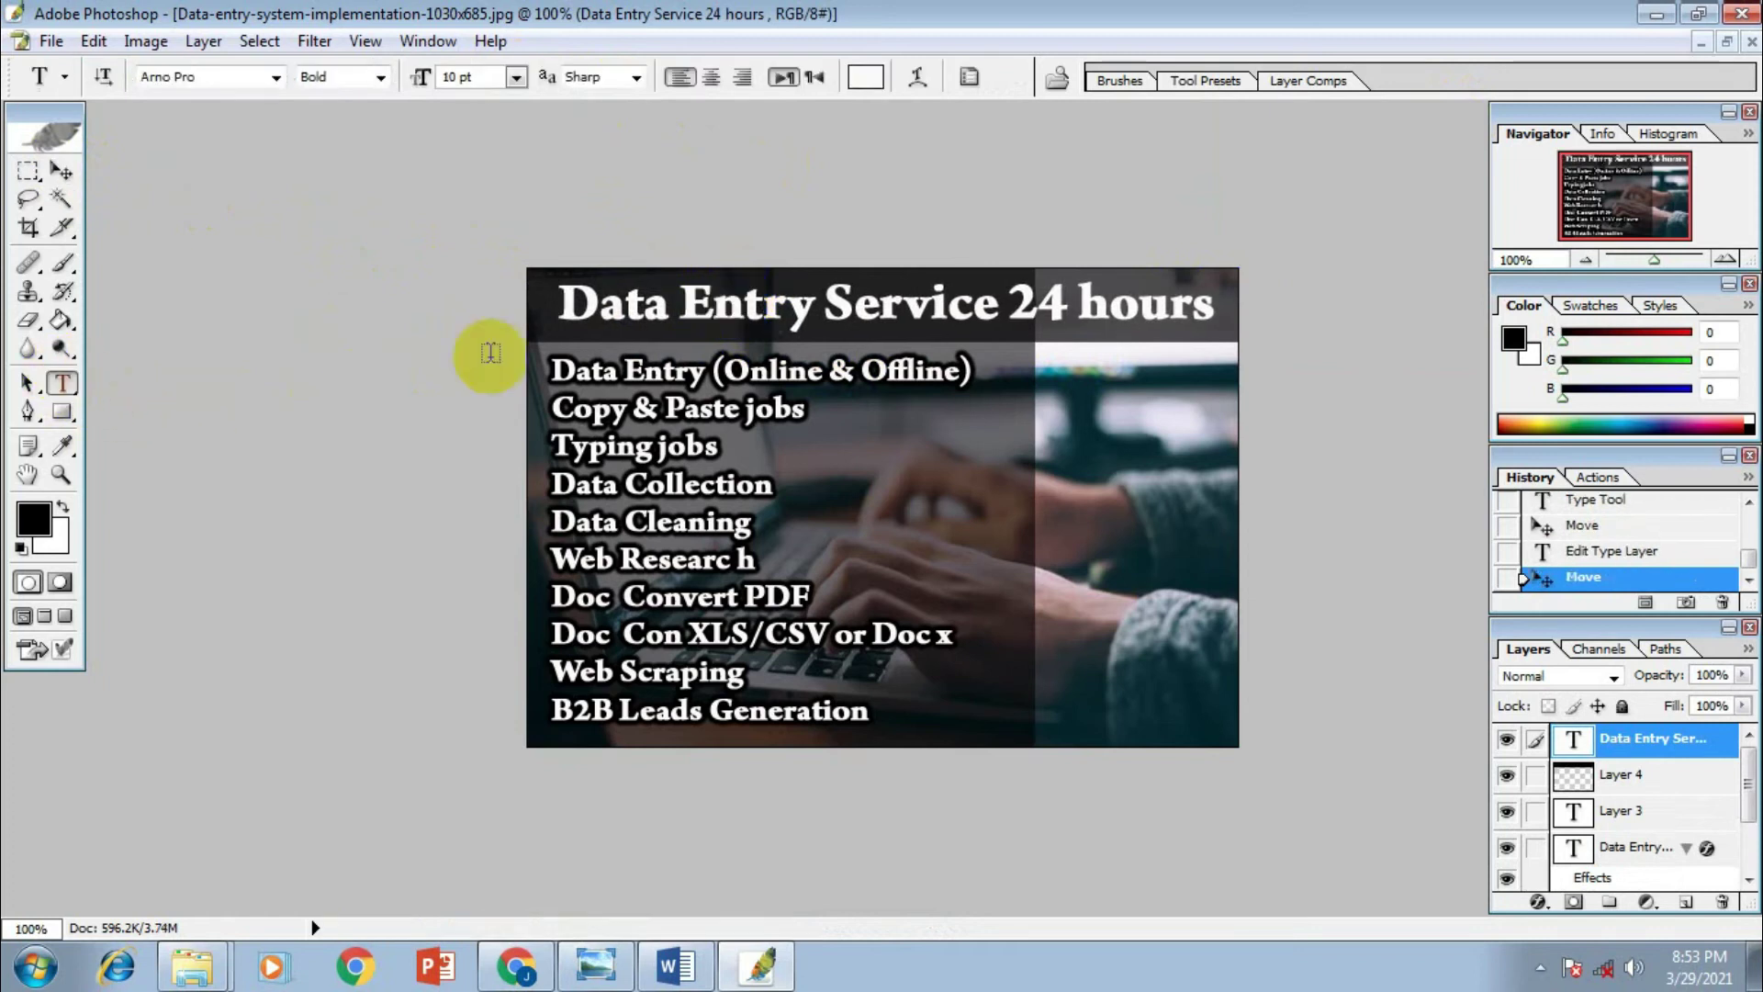
pyautogui.click(751, 303)
pyautogui.hotkey('ctrl', 'a')
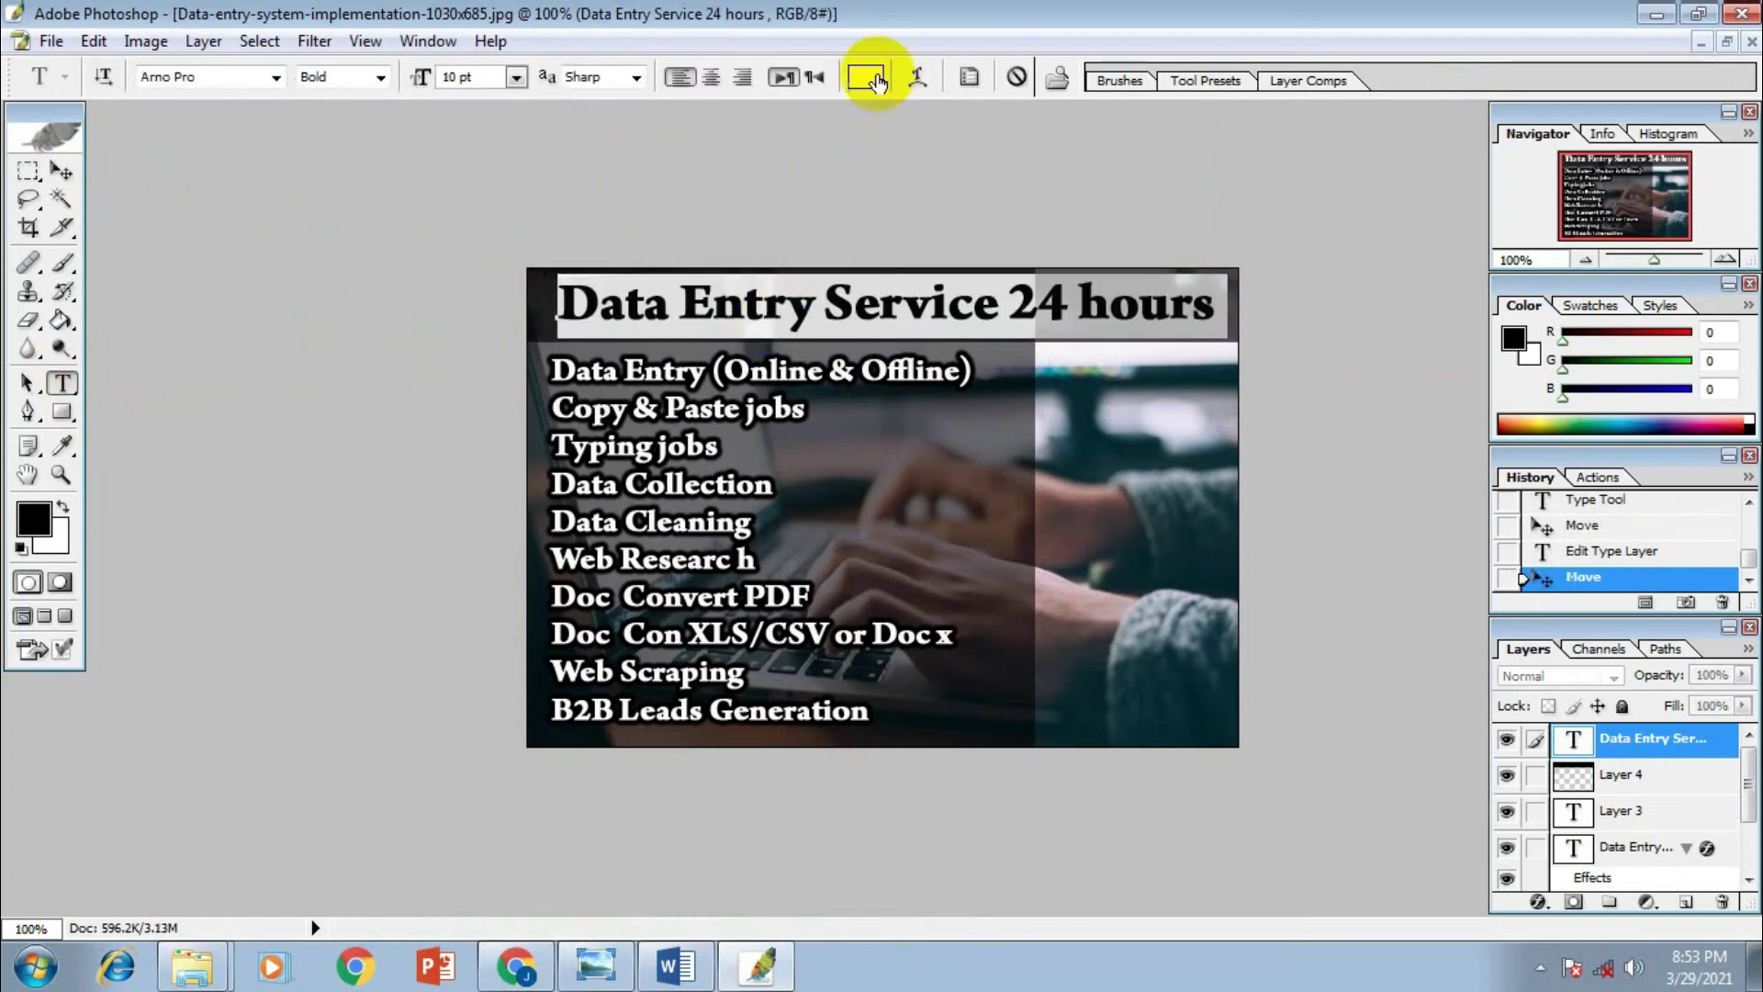
pyautogui.click(876, 81)
pyautogui.click(932, 602)
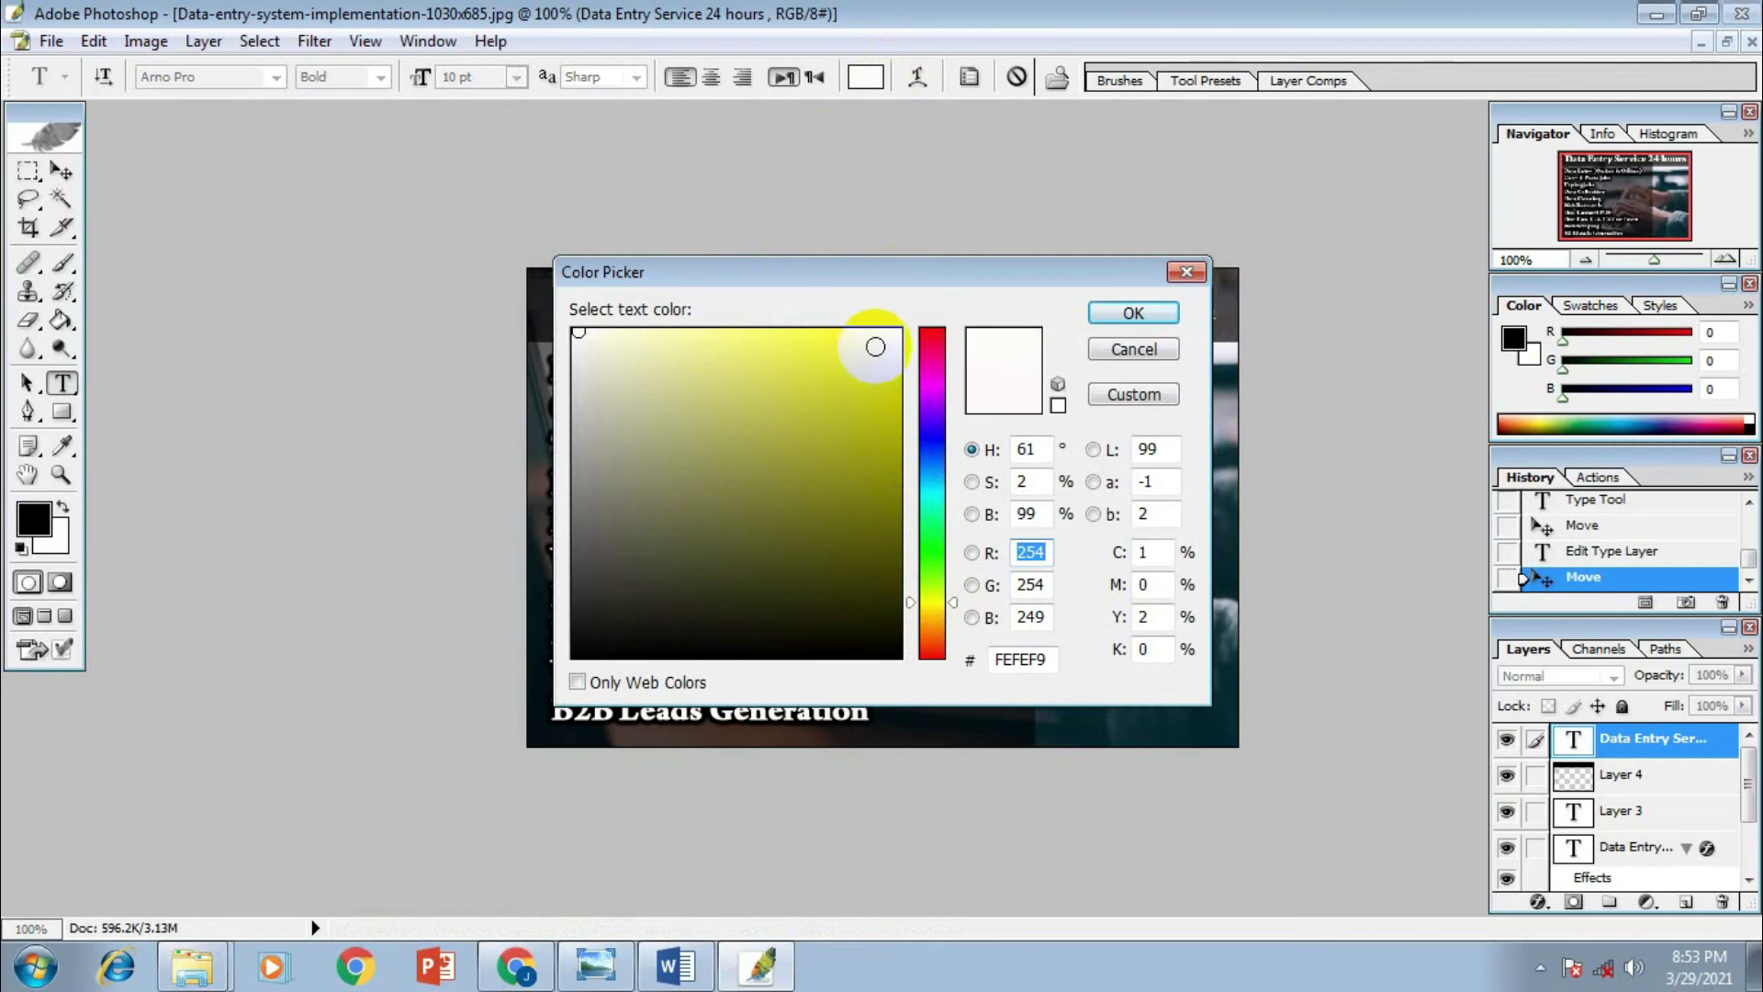
pyautogui.moveTo(875, 346); pyautogui.dragTo(900, 330)
pyautogui.click(1129, 314)
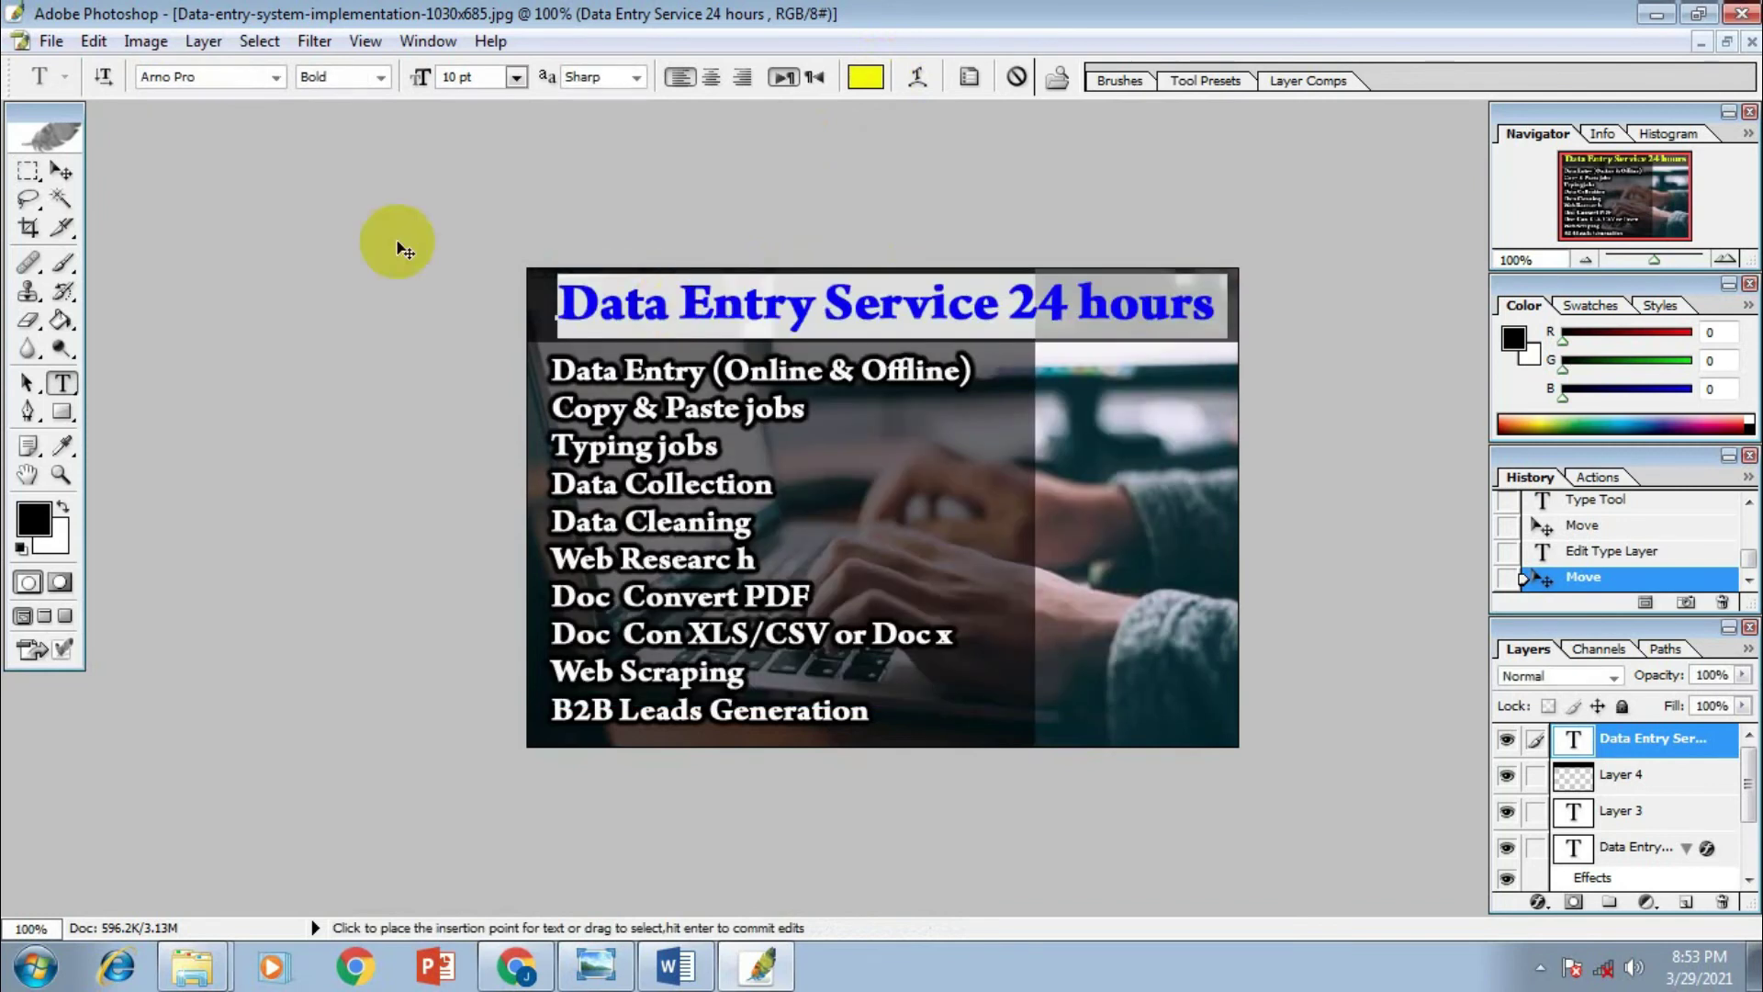
pyautogui.click(61, 170)
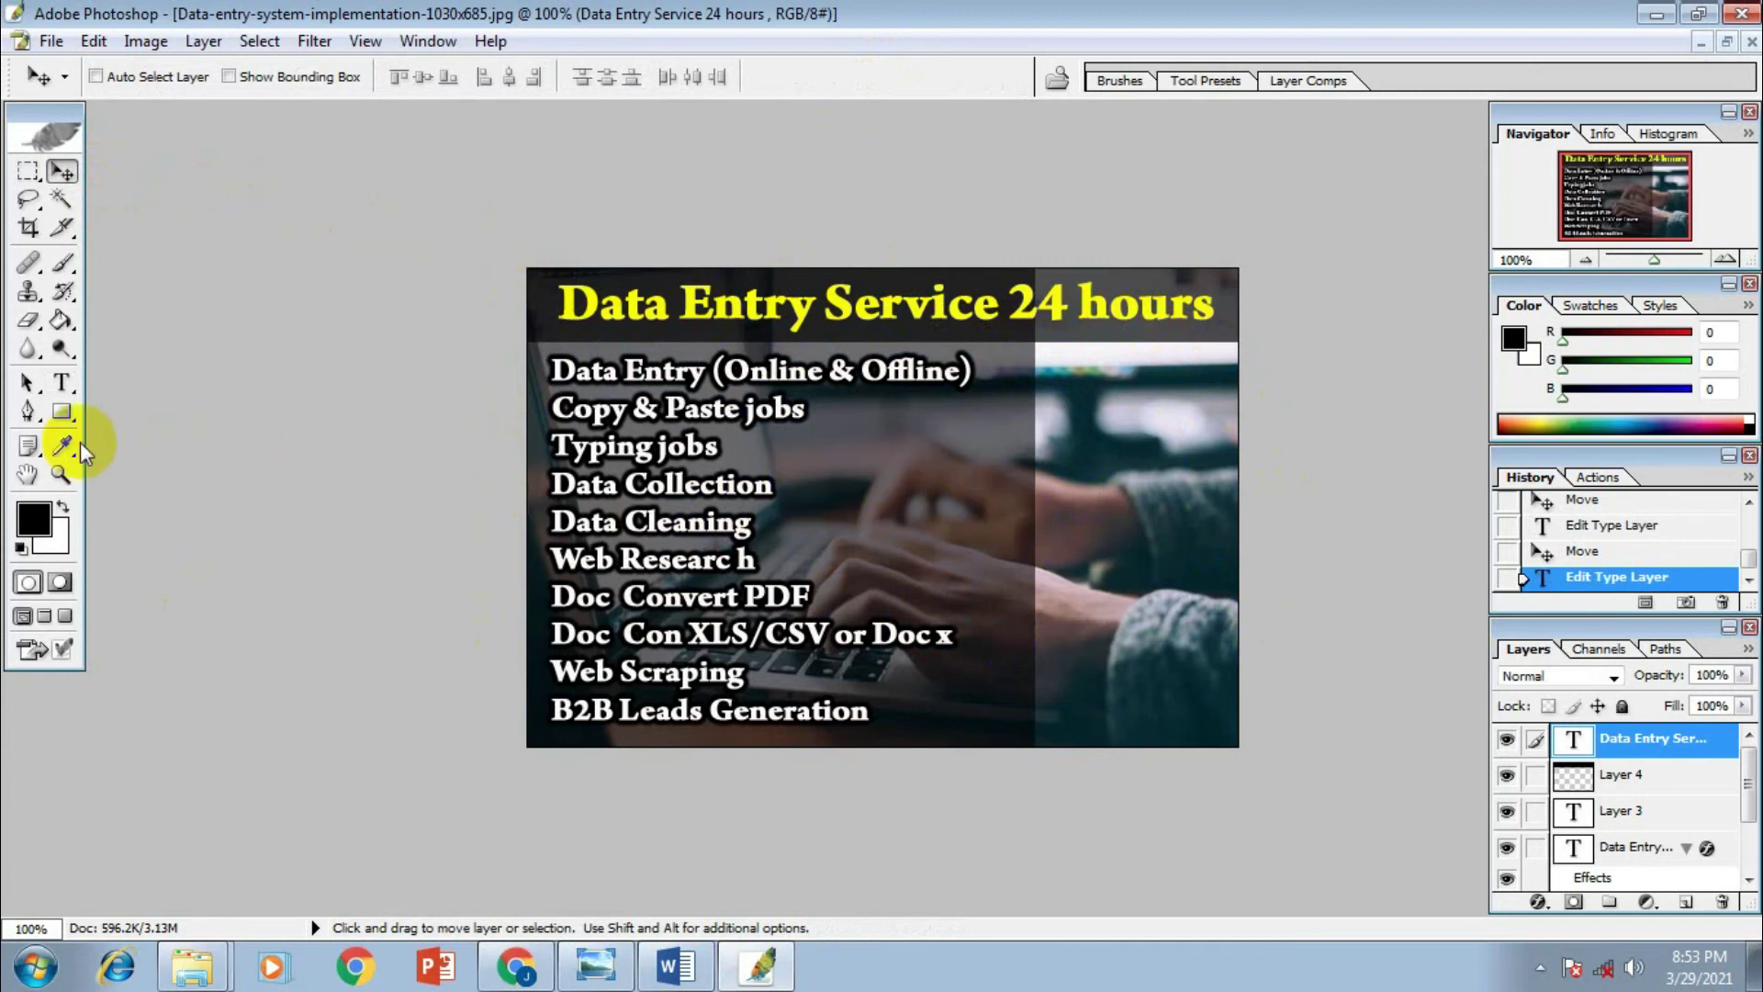
# Switch to Chrome and look through the open Fiverr data entry gigs for a reference gig image
pyautogui.click(516, 966)
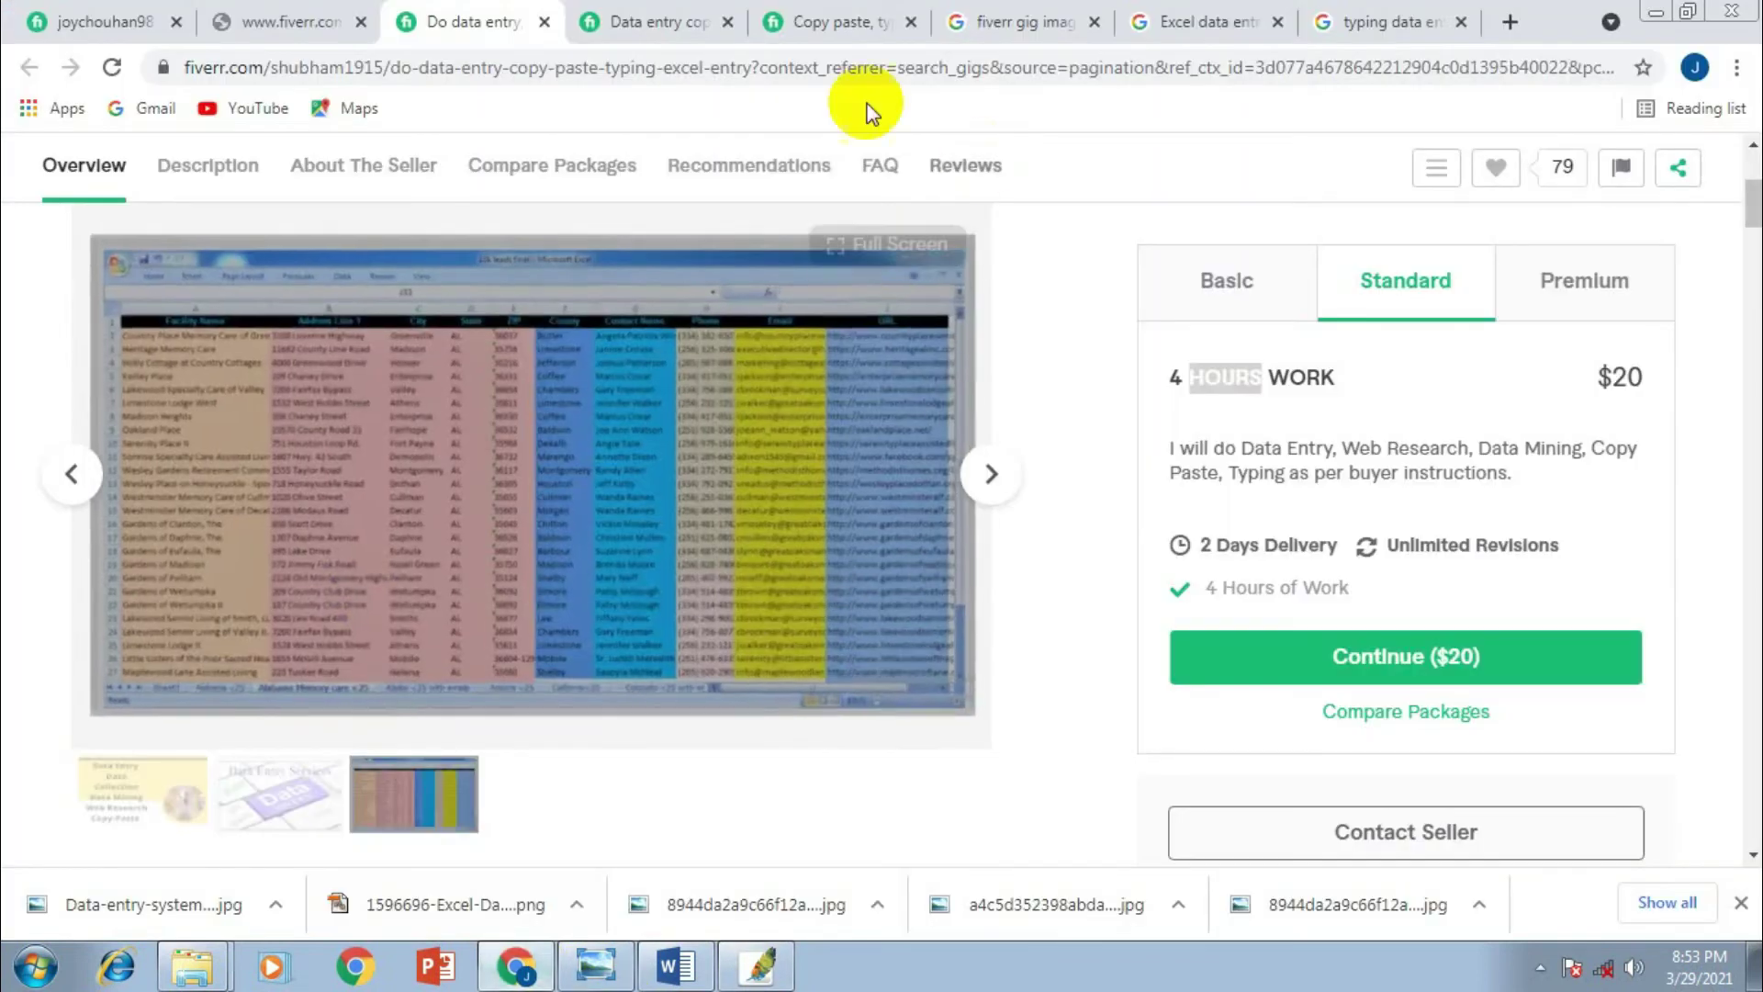
pyautogui.click(657, 22)
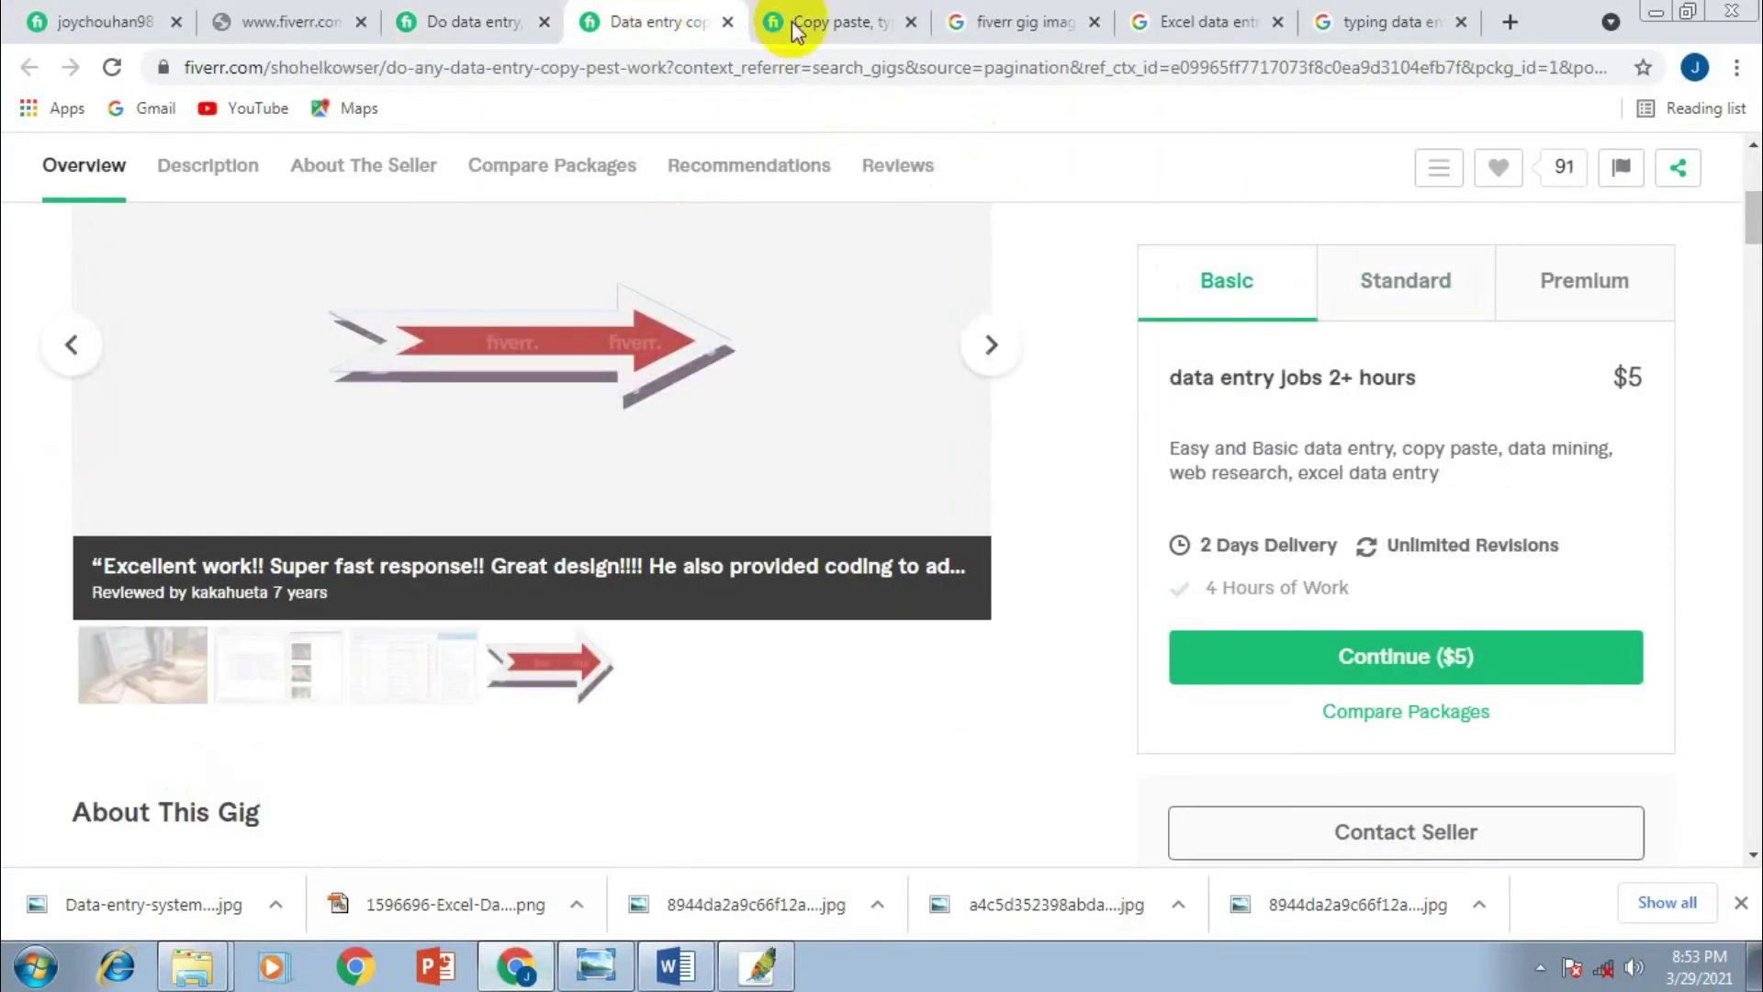
pyautogui.click(831, 22)
pyautogui.scroll(-3, 1016, 488)
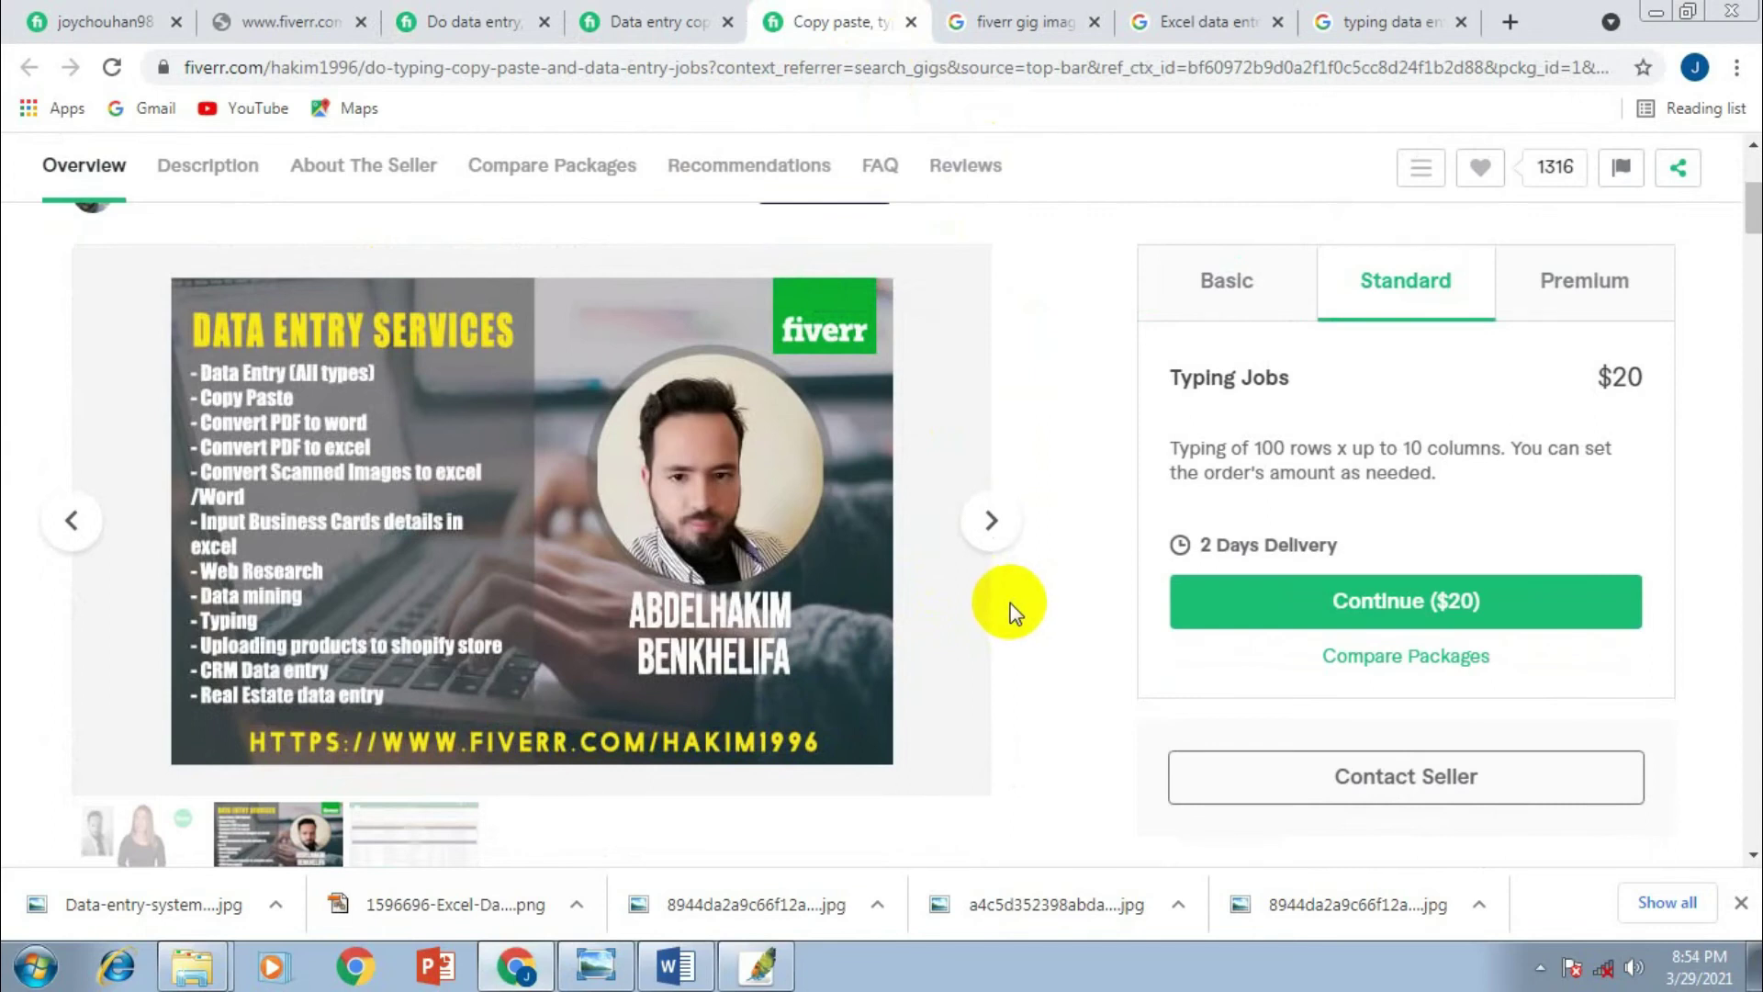
# Switch to Photoshop and show the open documents as floating windows
pyautogui.click(762, 968)
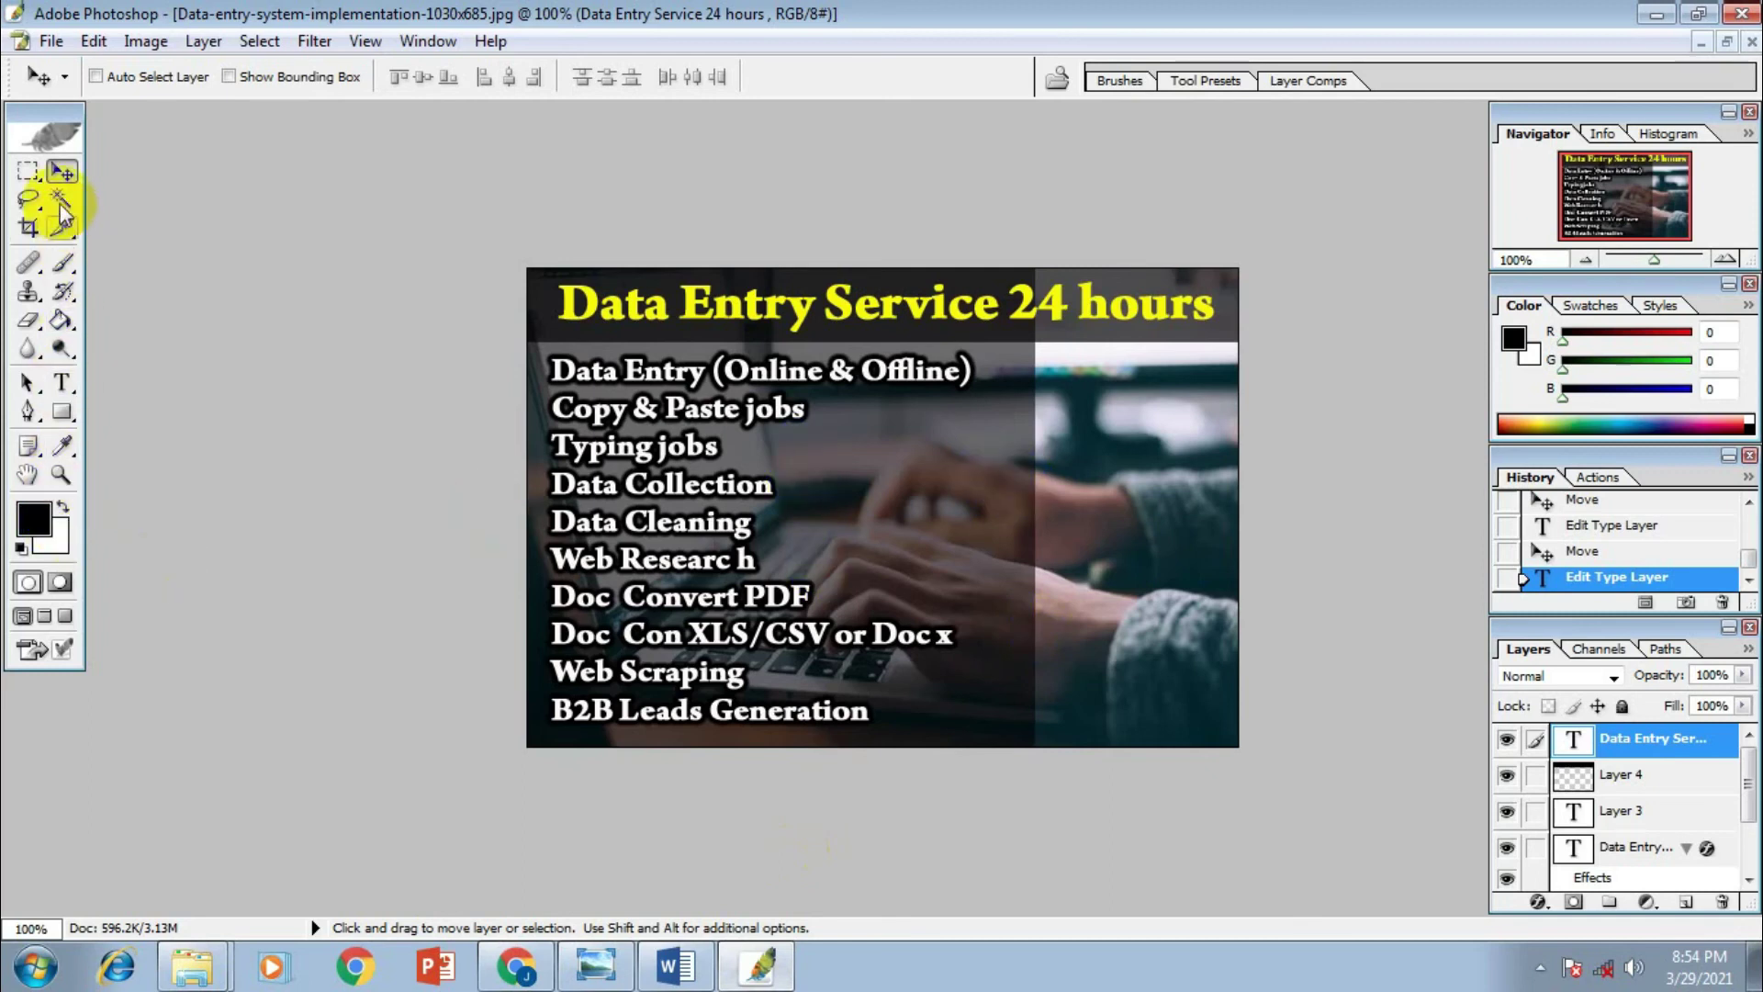
pyautogui.click(43, 615)
pyautogui.click(23, 617)
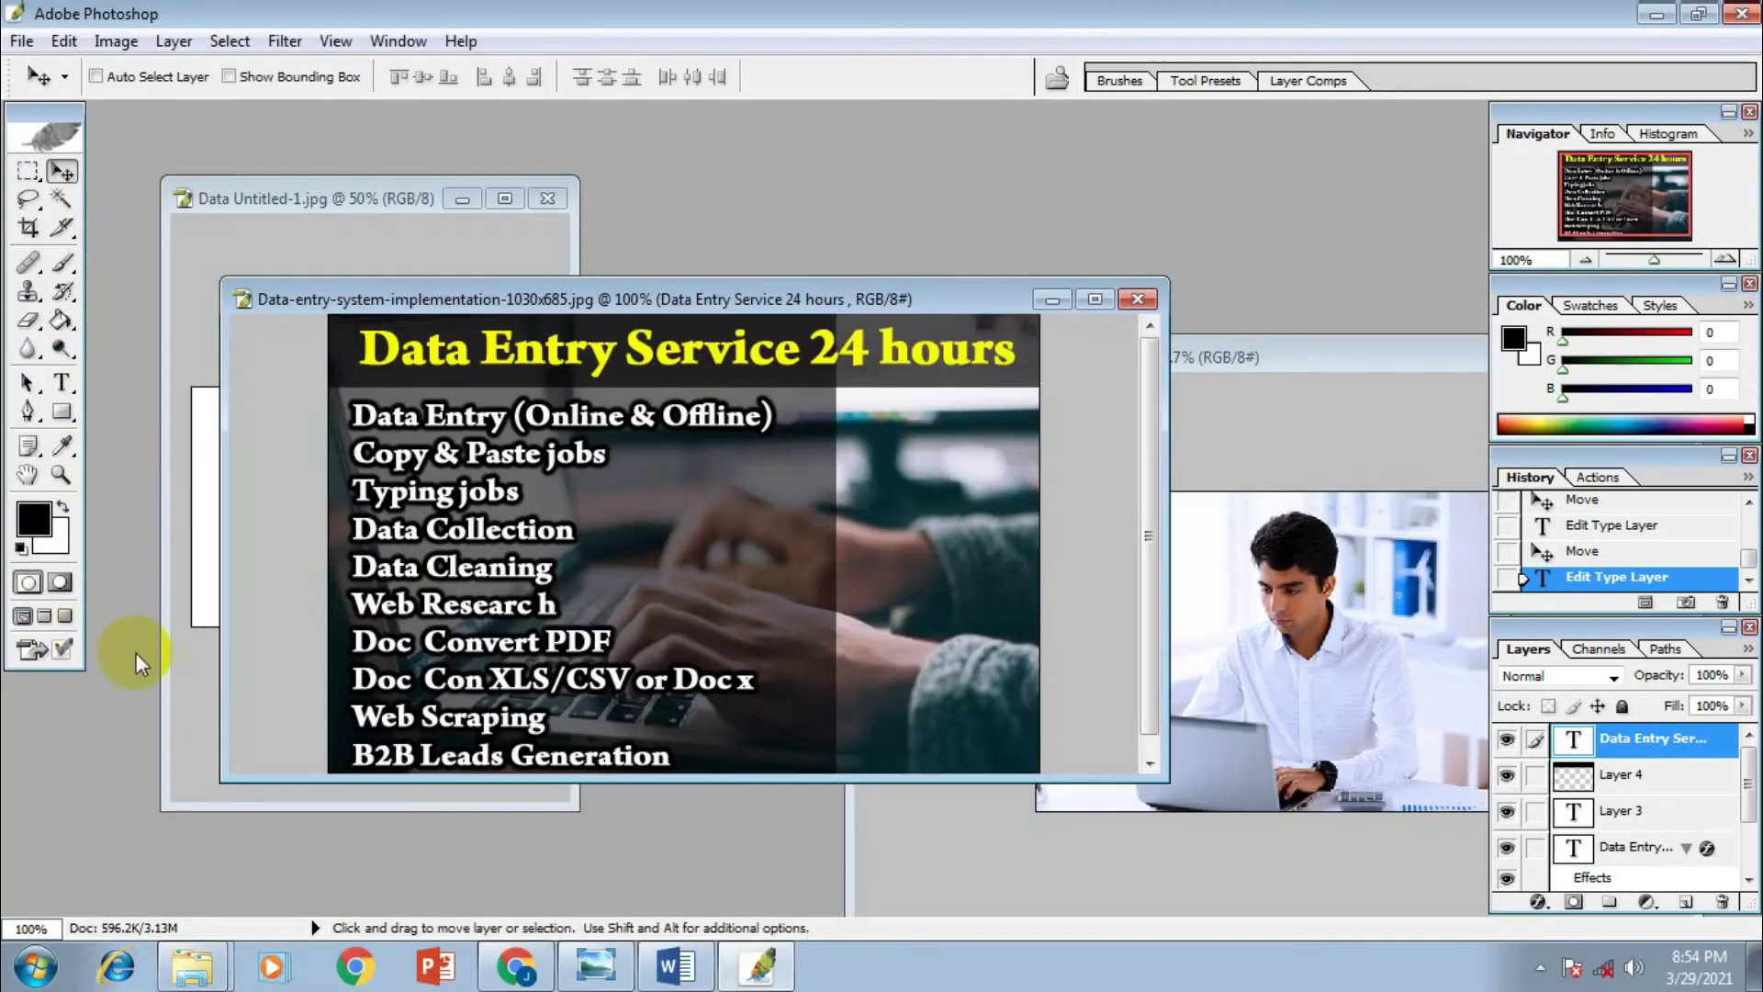
pyautogui.doubleClick(105, 715)
pyautogui.click(604, 256)
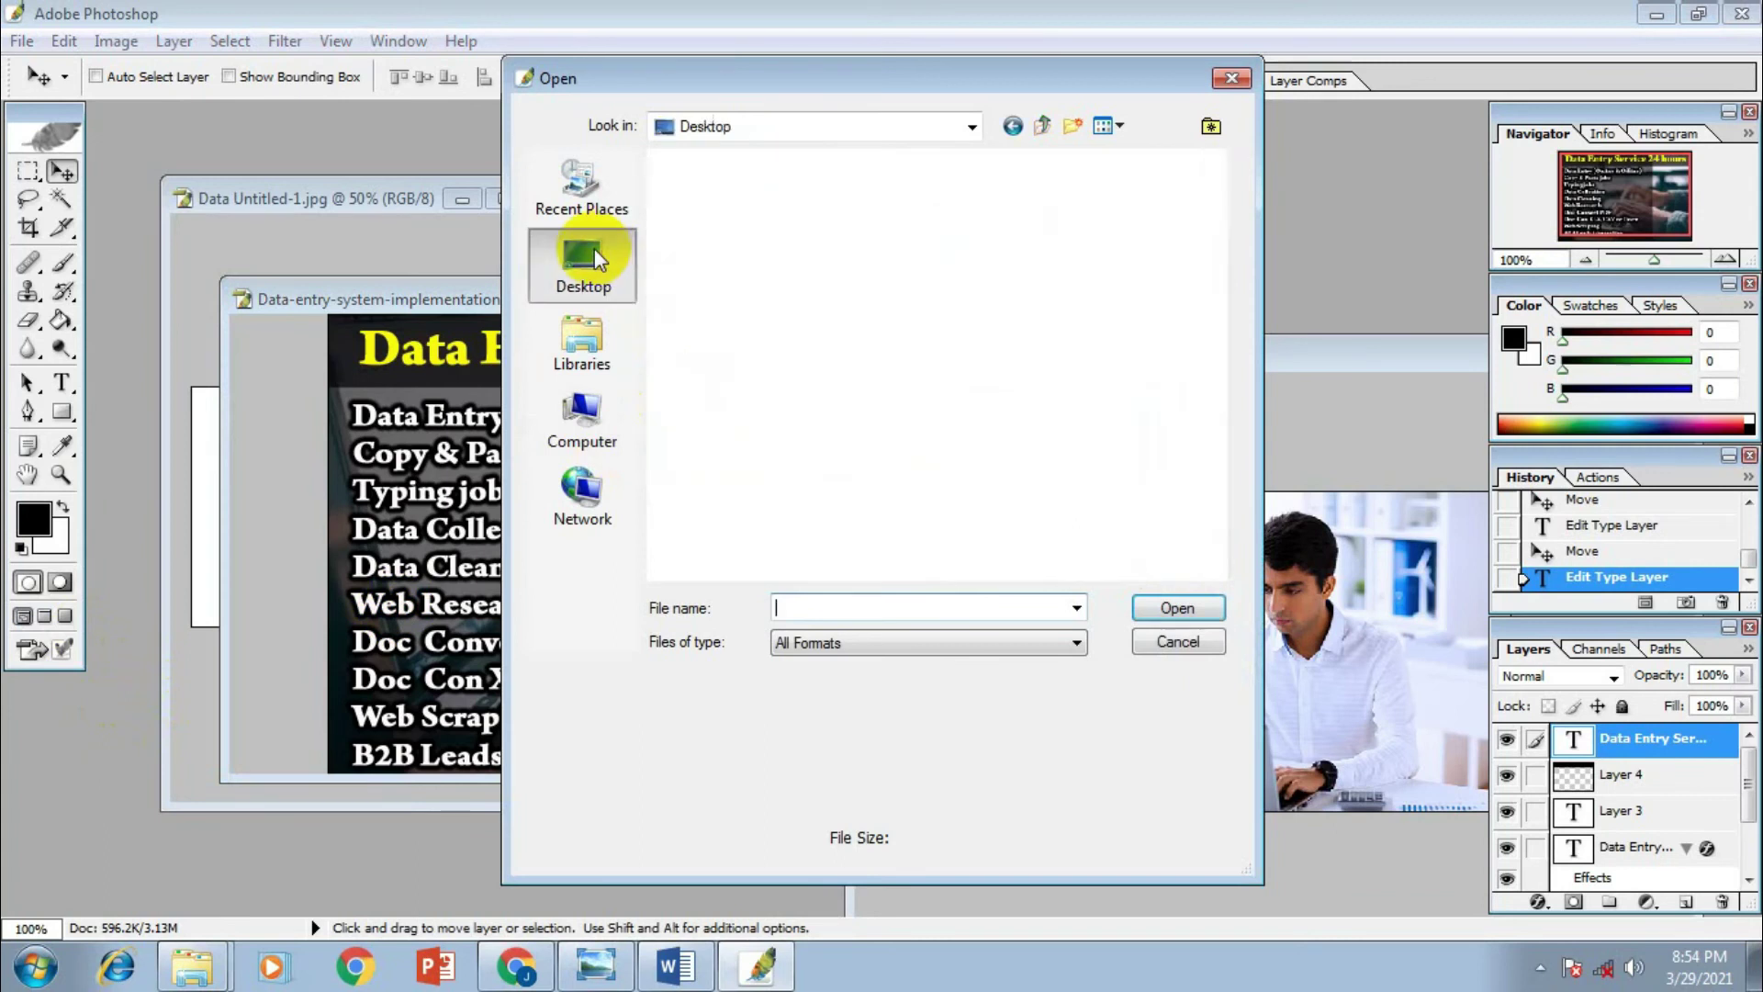
pyautogui.click(1230, 79)
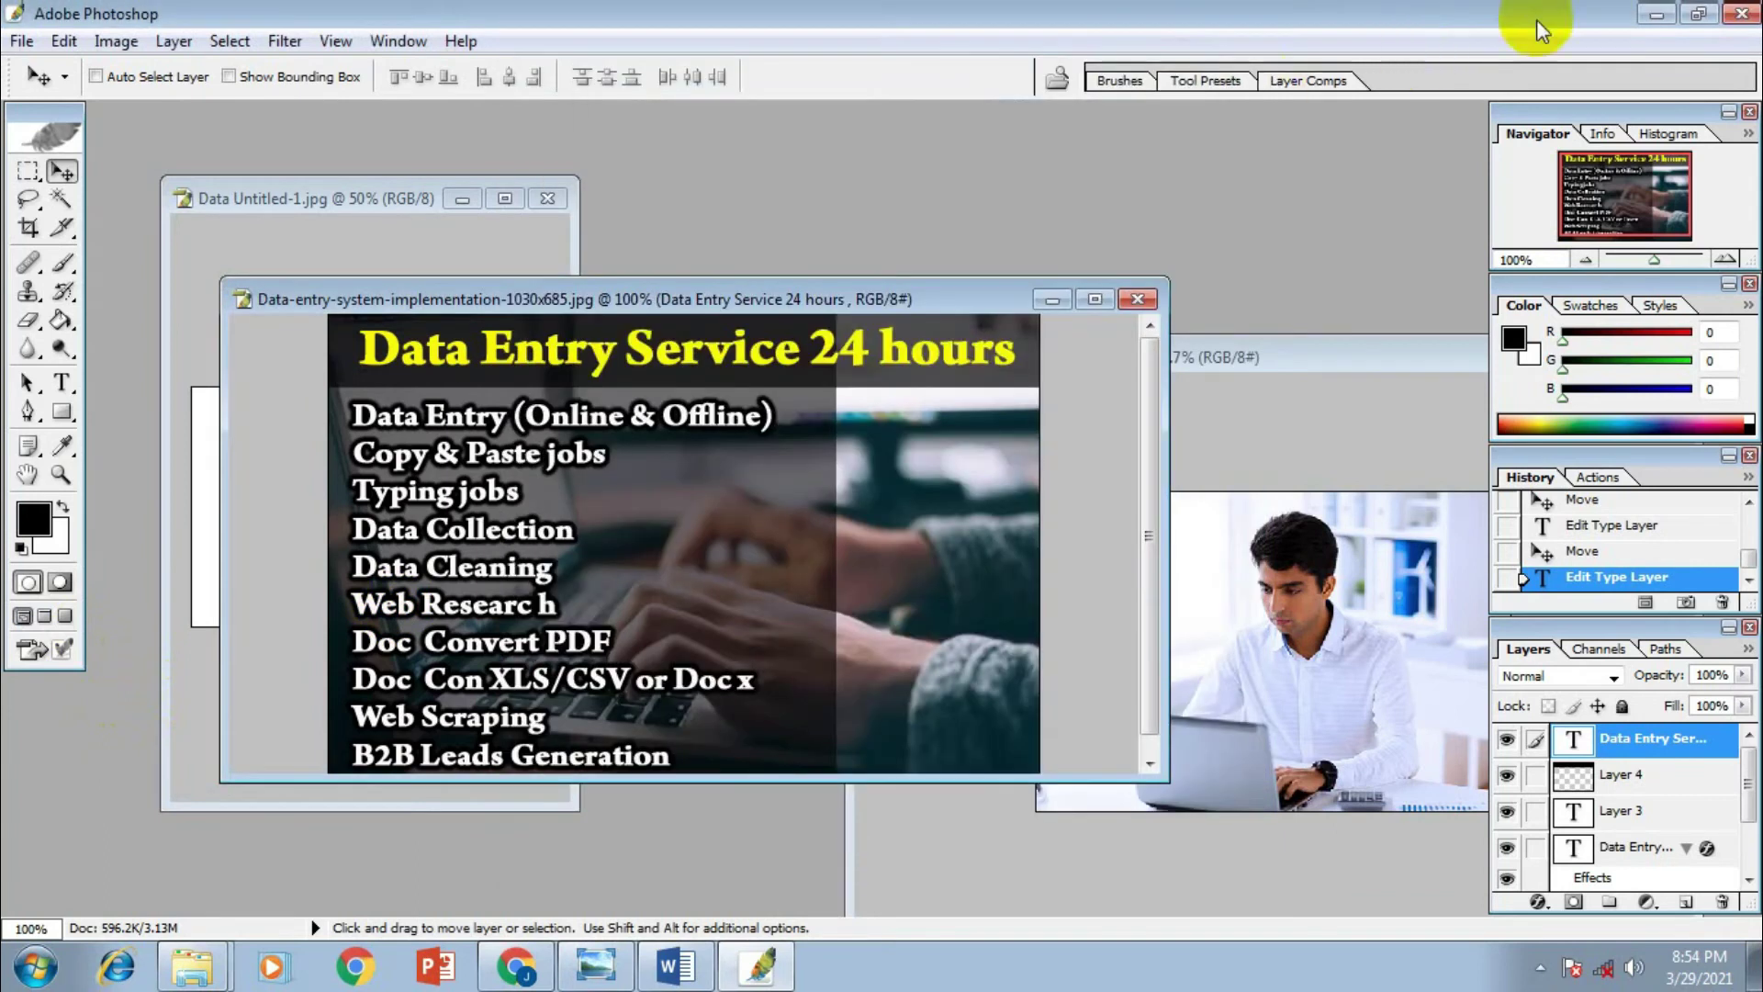
# Open the portrait photo IMG_8118 011 from the DSLR photo folder in Photoshop
pyautogui.click(1653, 15)
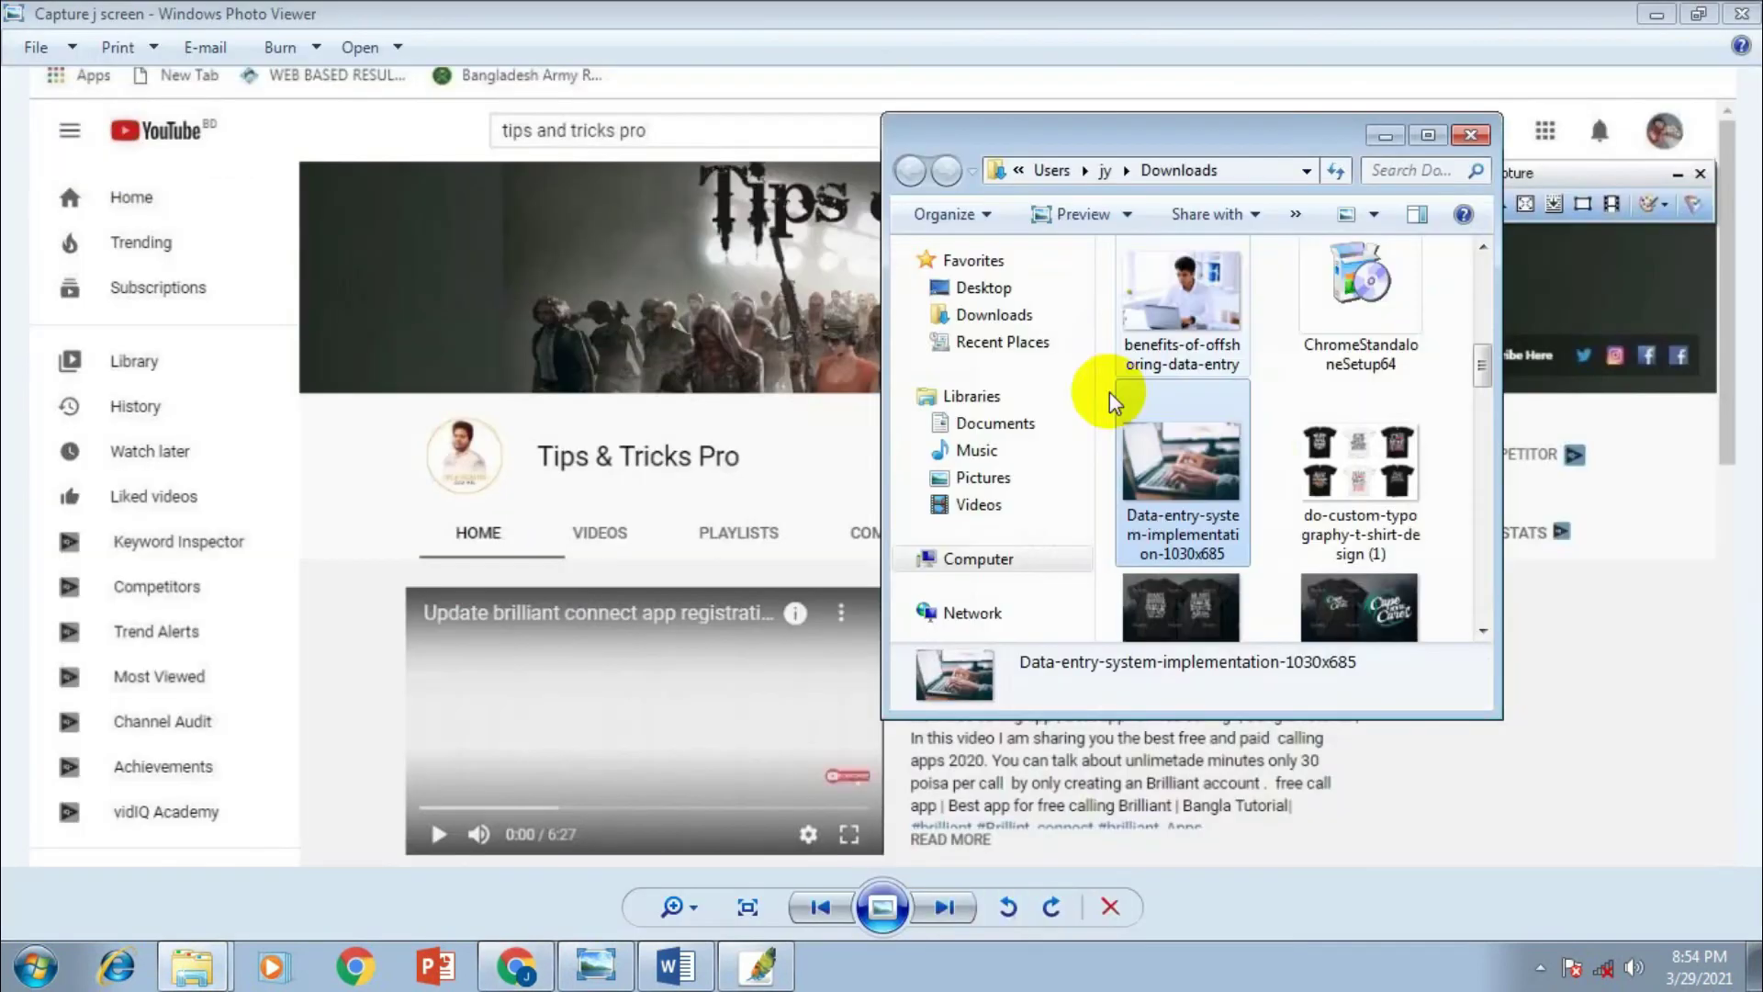
pyautogui.click(1382, 135)
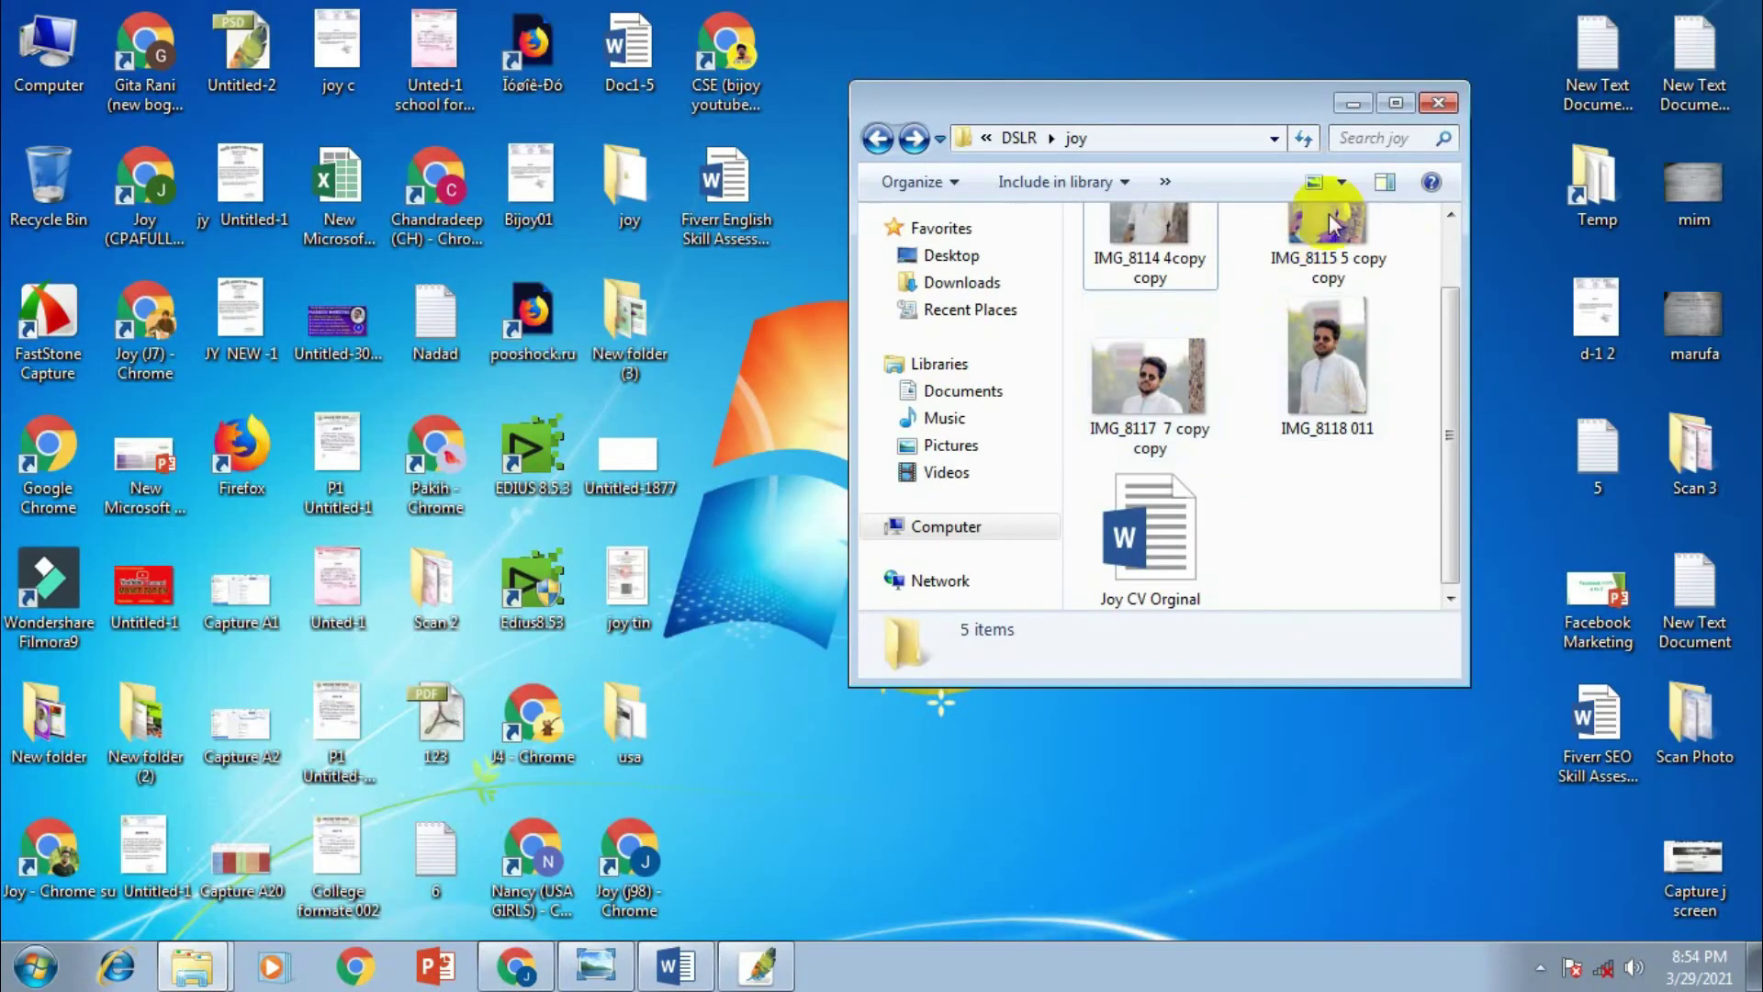
pyautogui.click(1318, 365)
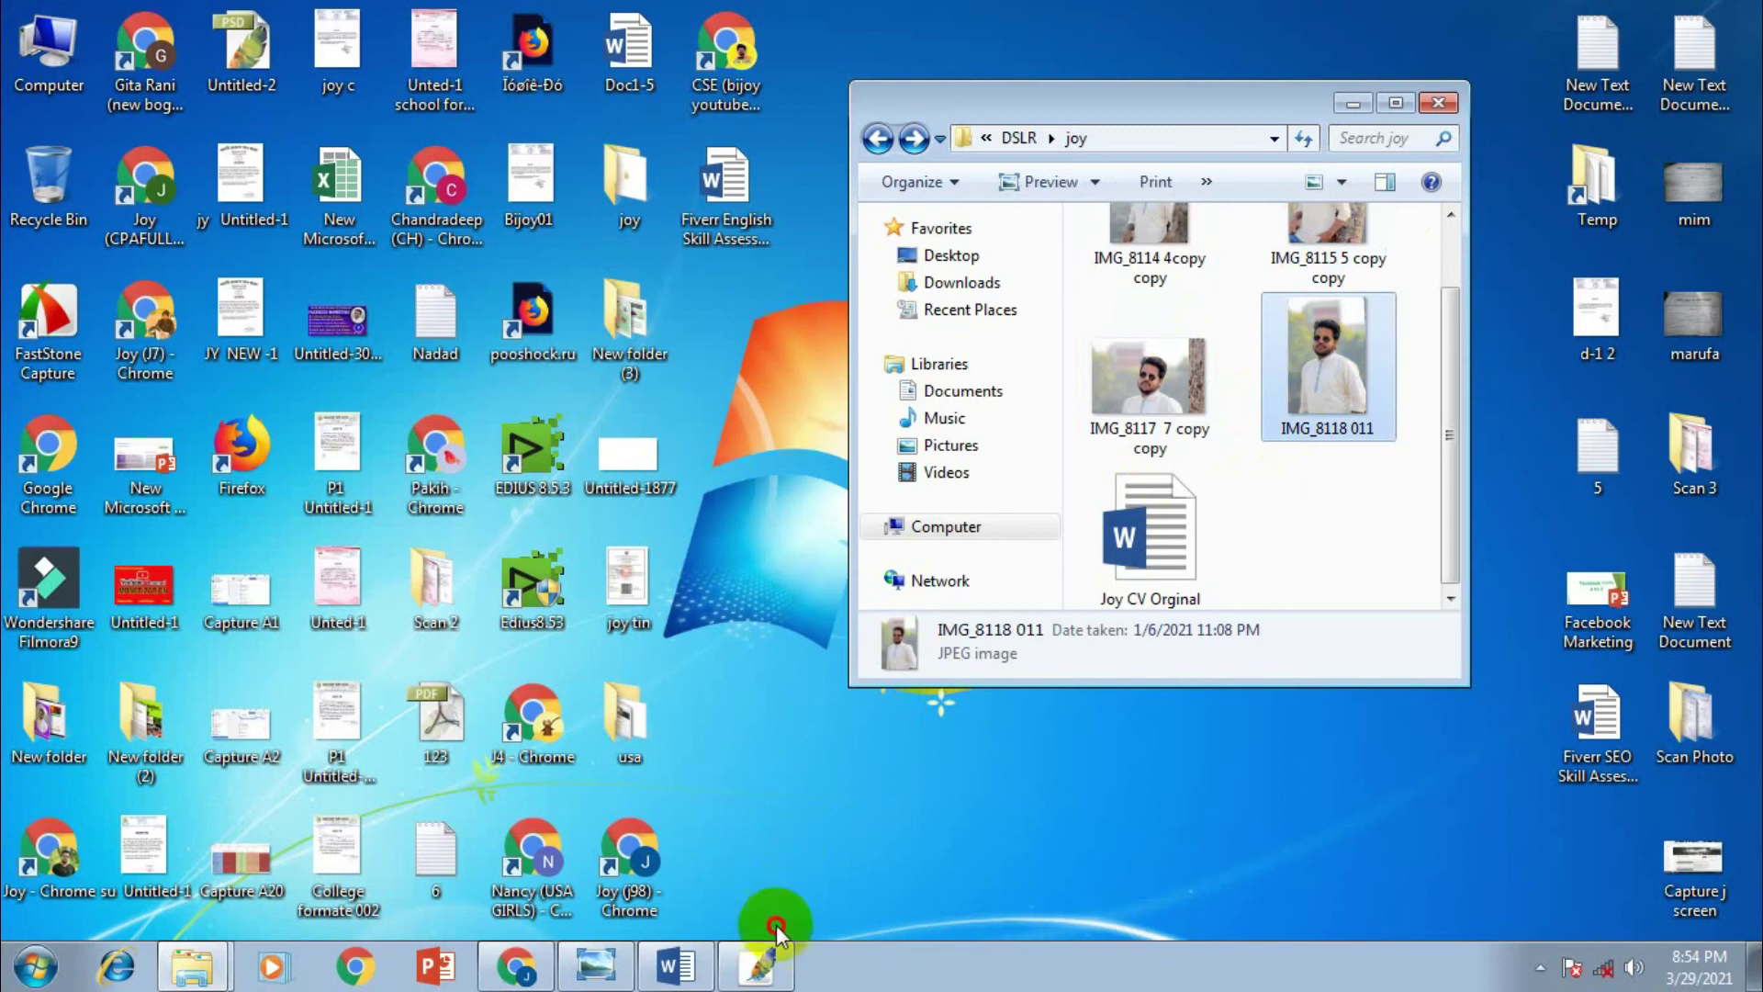
pyautogui.click(758, 966)
pyautogui.moveTo(350, 841); pyautogui.dragTo(418, 845)
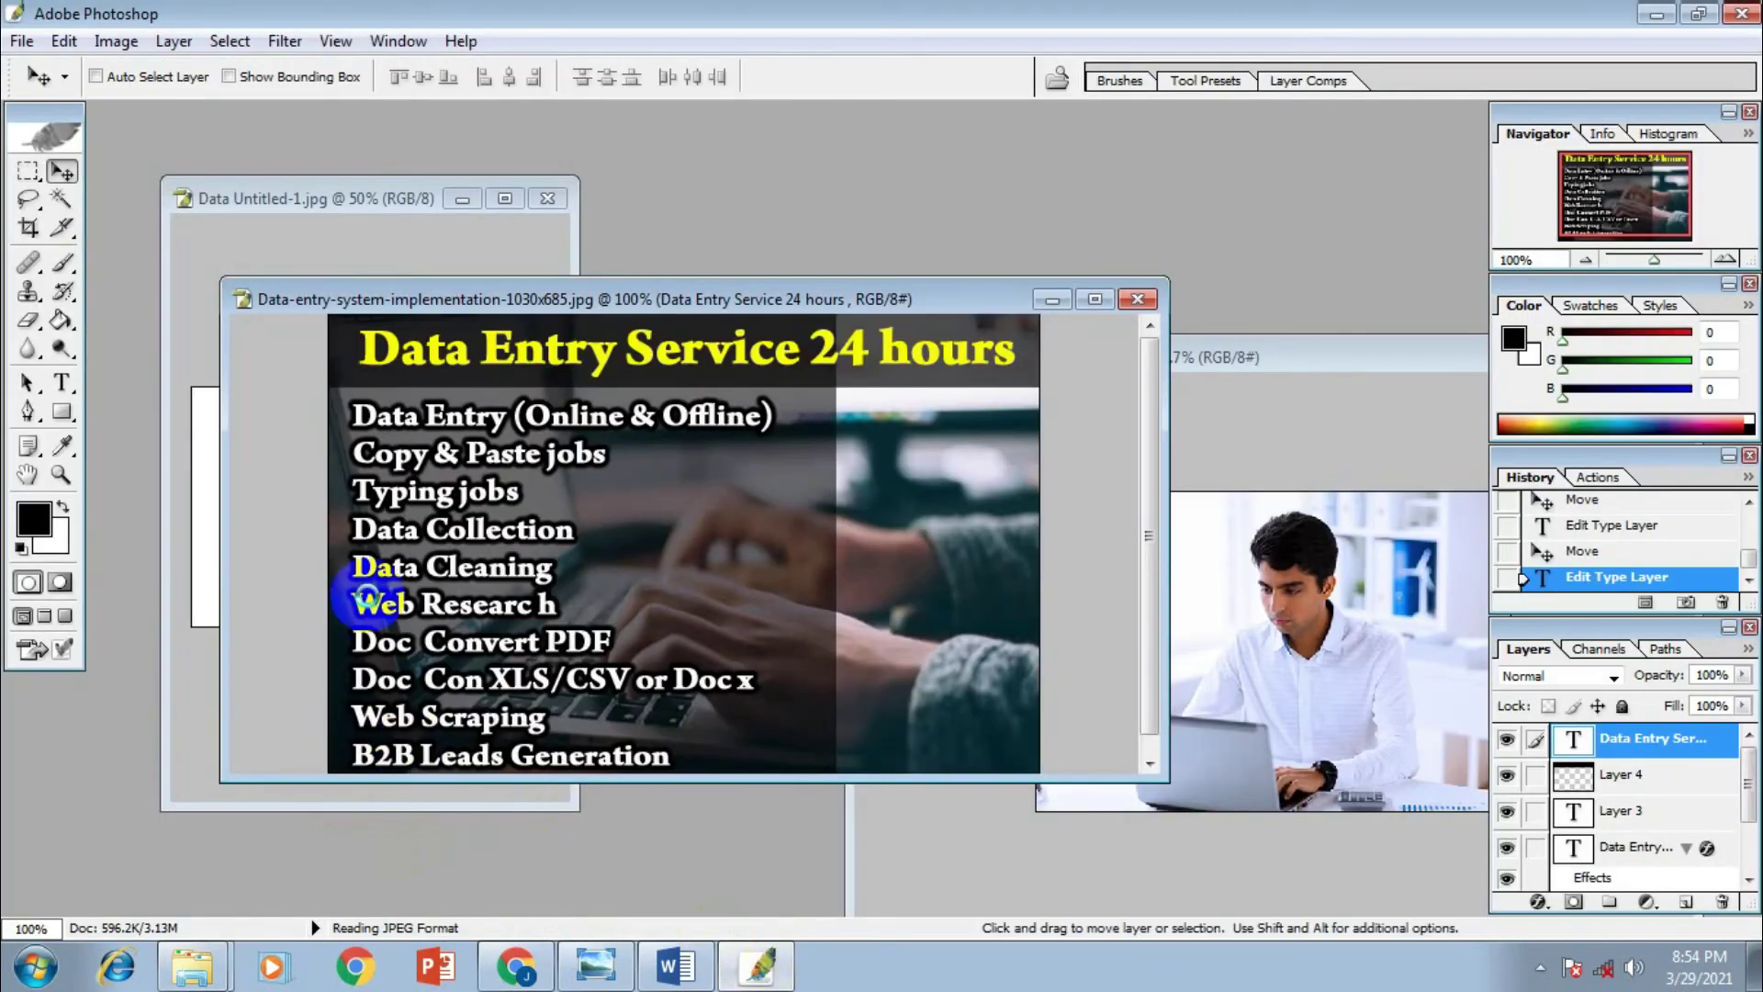
pyautogui.hotkey('ctrl', '-')
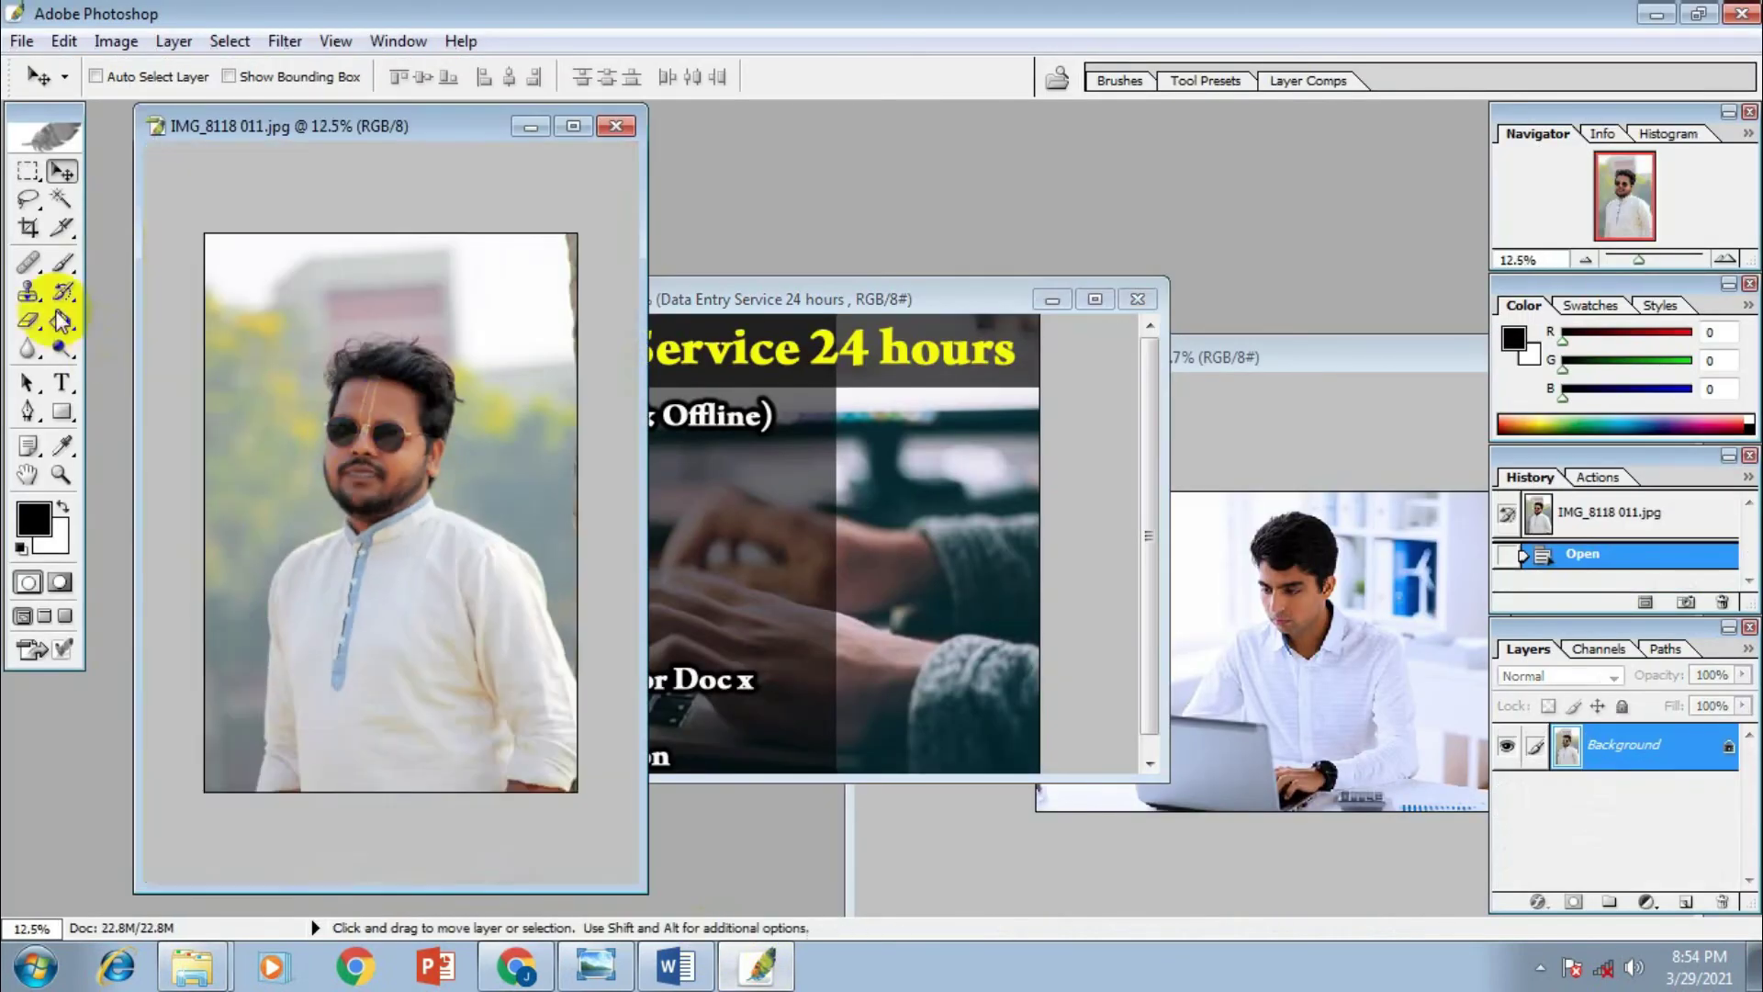
# Make a nearly circular elliptical selection around the man's head and shoulders in the portrait photo
pyautogui.click(27, 180)
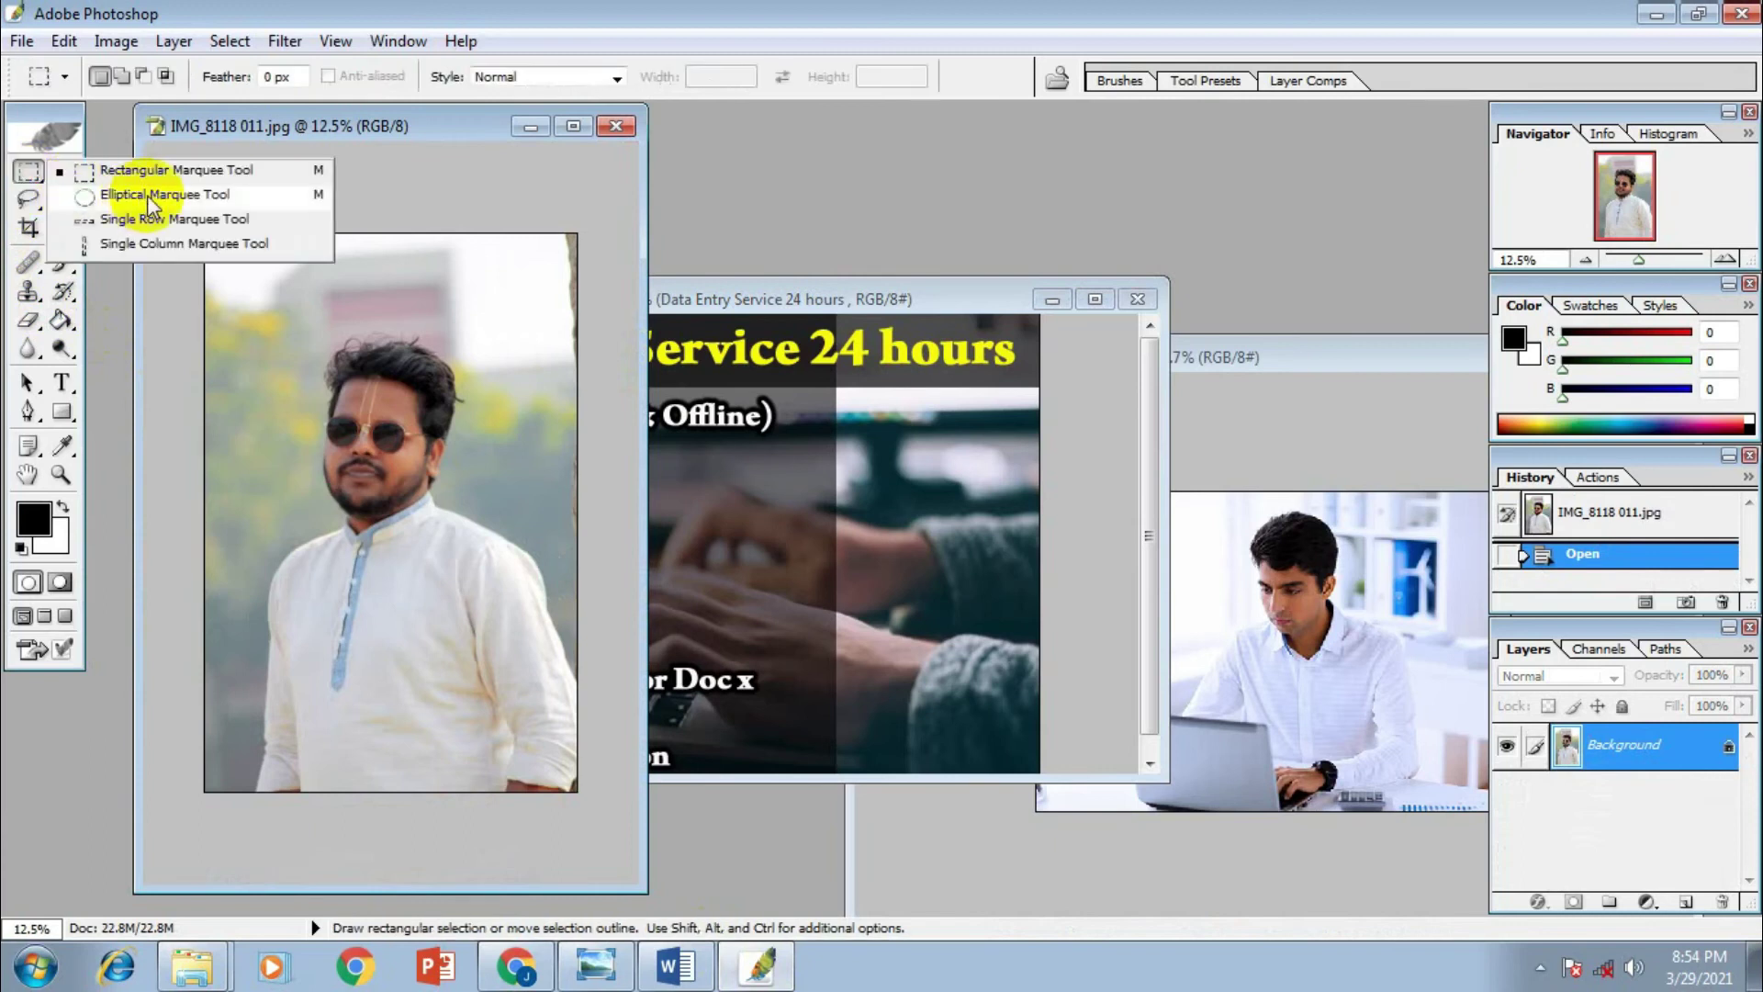
pyautogui.click(194, 198)
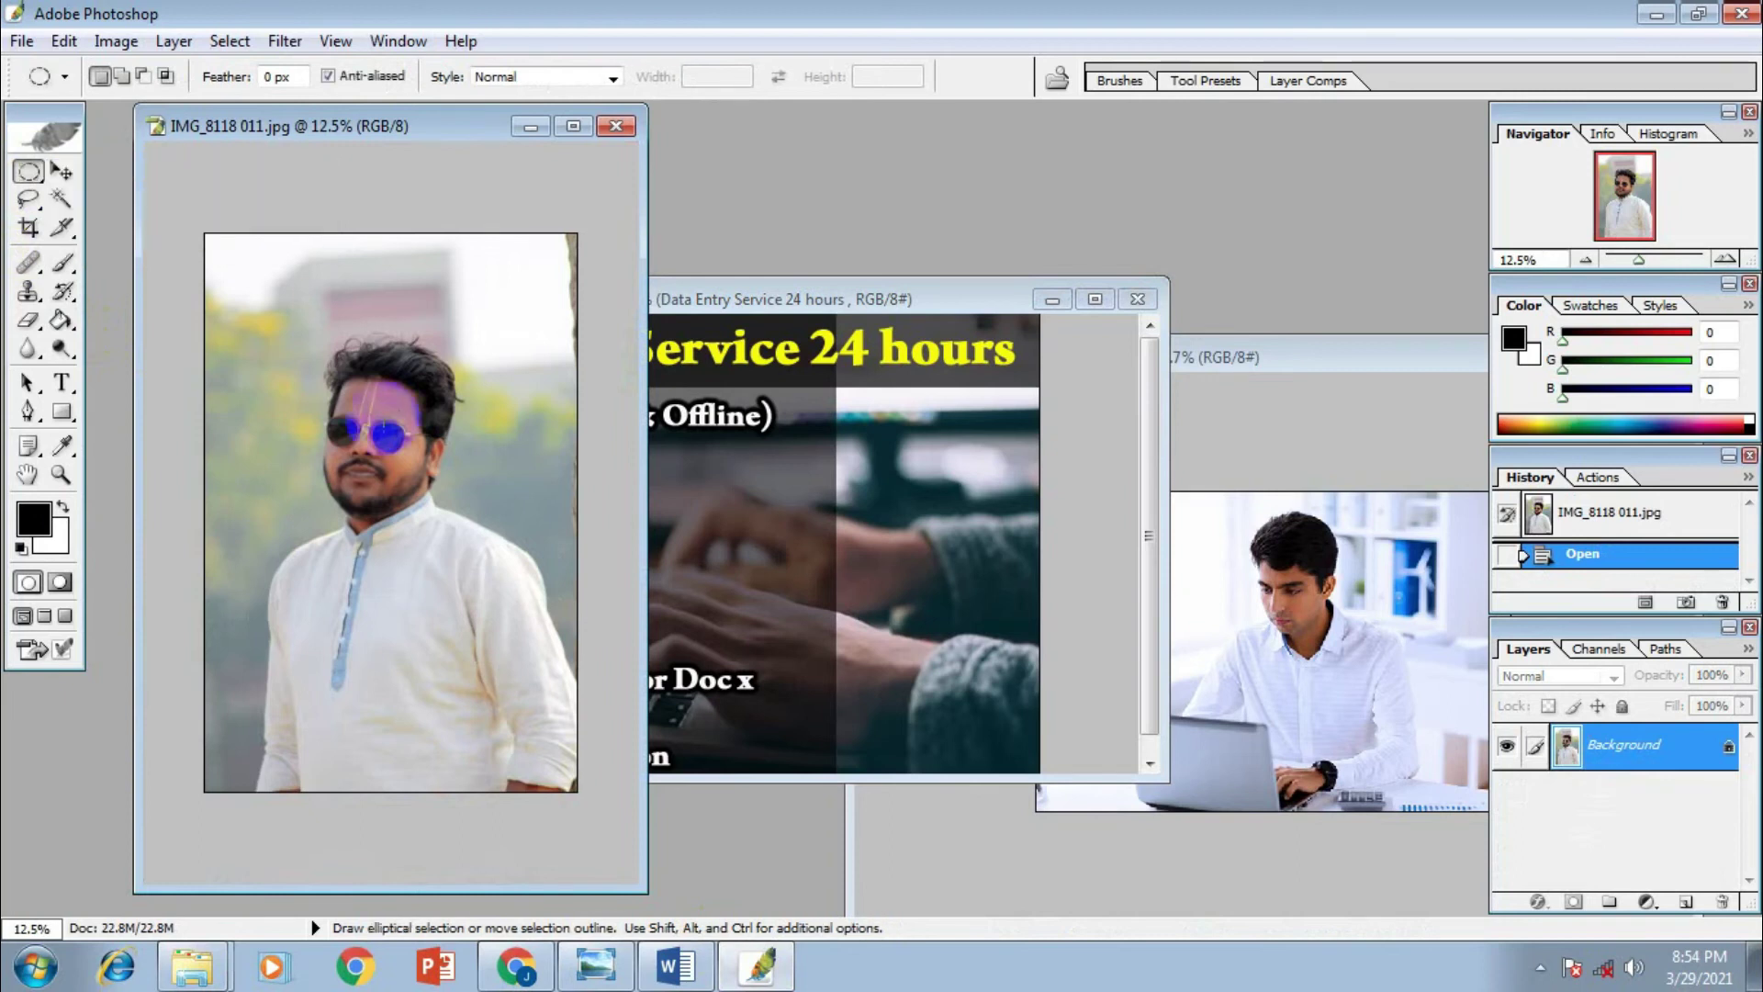
pyautogui.moveTo(271, 331); pyautogui.dragTo(566, 647)
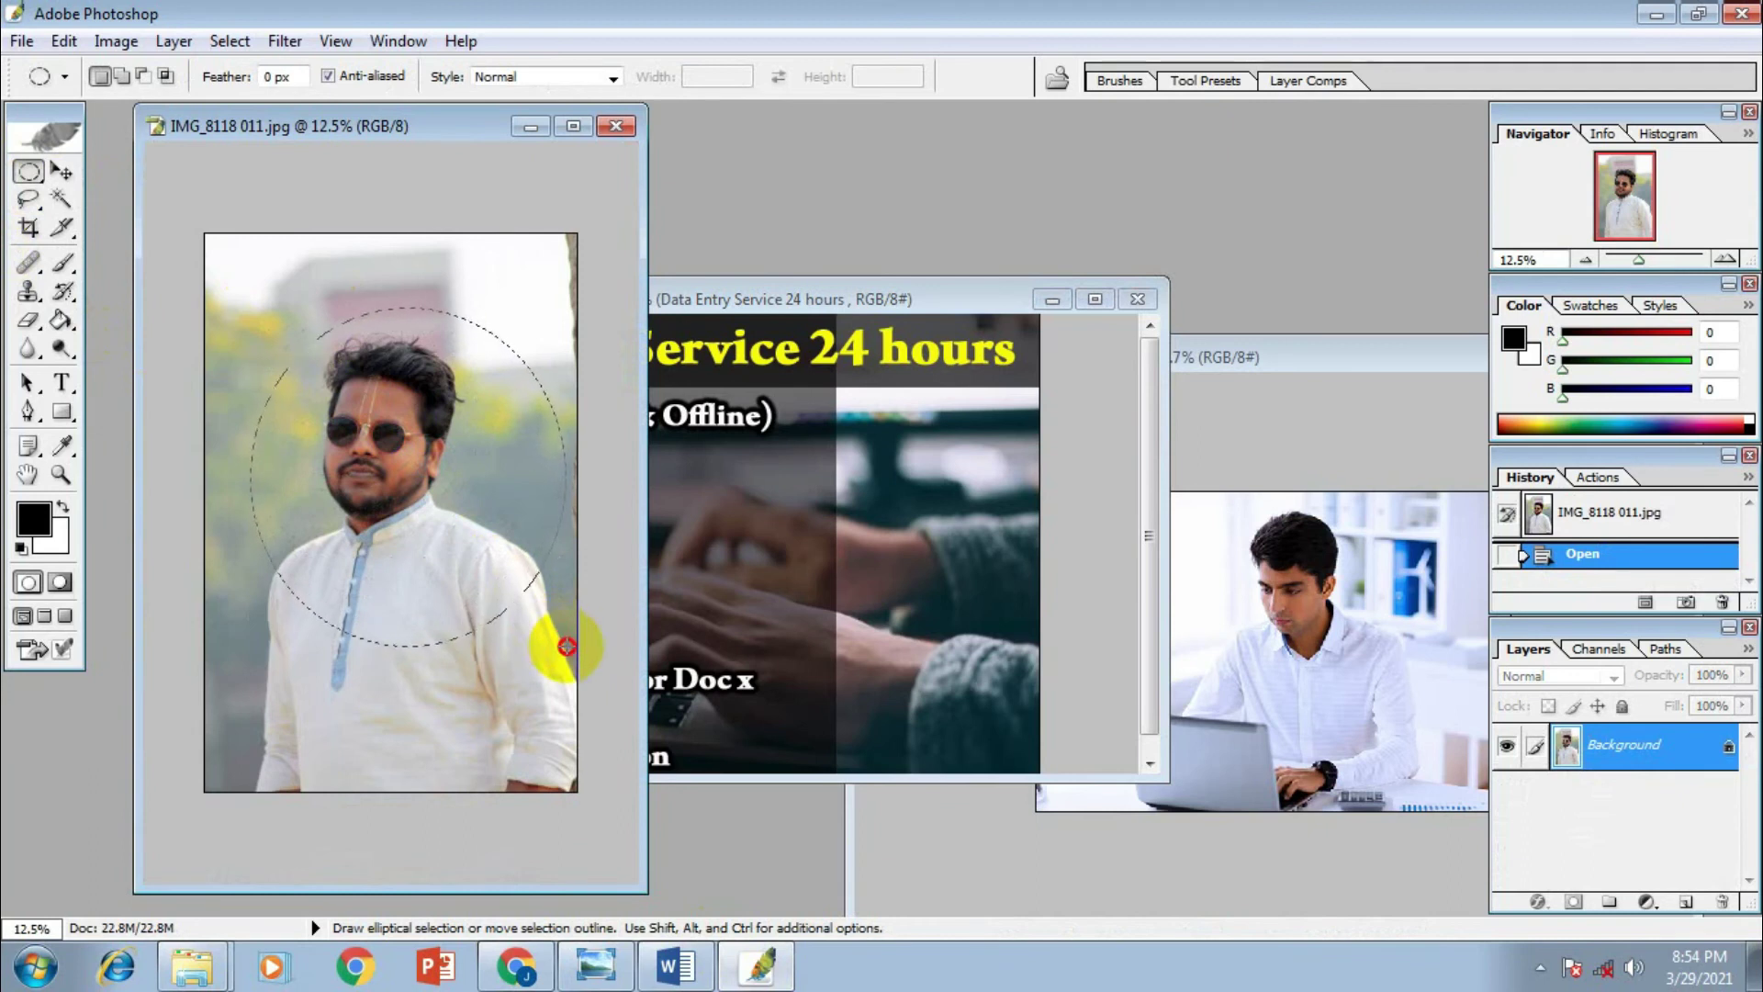
pyautogui.moveTo(567, 646); pyautogui.dragTo(566, 646)
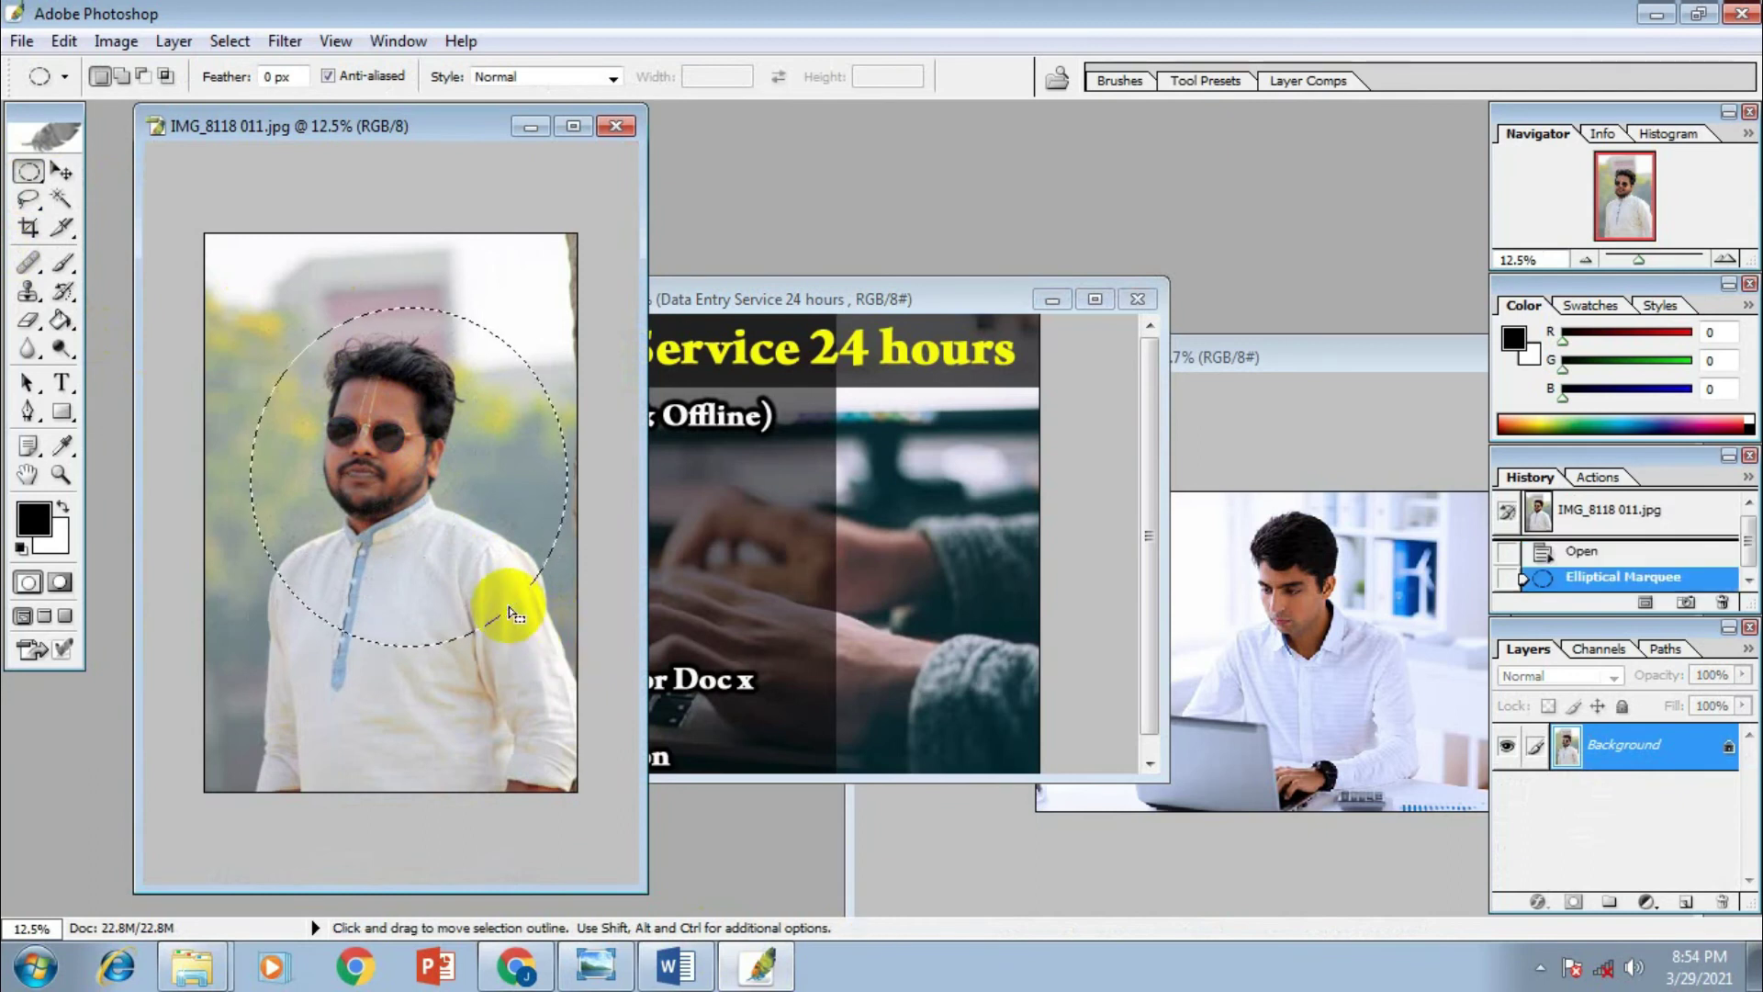
pyautogui.moveTo(488, 606); pyautogui.dragTo(504, 610)
# Nudge the selection outline left and slightly up to center it on the man's head and shoulders
pyautogui.press('Left')
pyautogui.press('Left')
pyautogui.press('Left')
pyautogui.press('Left')
pyautogui.press('Left')
pyautogui.press('Left')
pyautogui.press('Left')
pyautogui.press('Left')
pyautogui.press('Left')
pyautogui.press('Left')
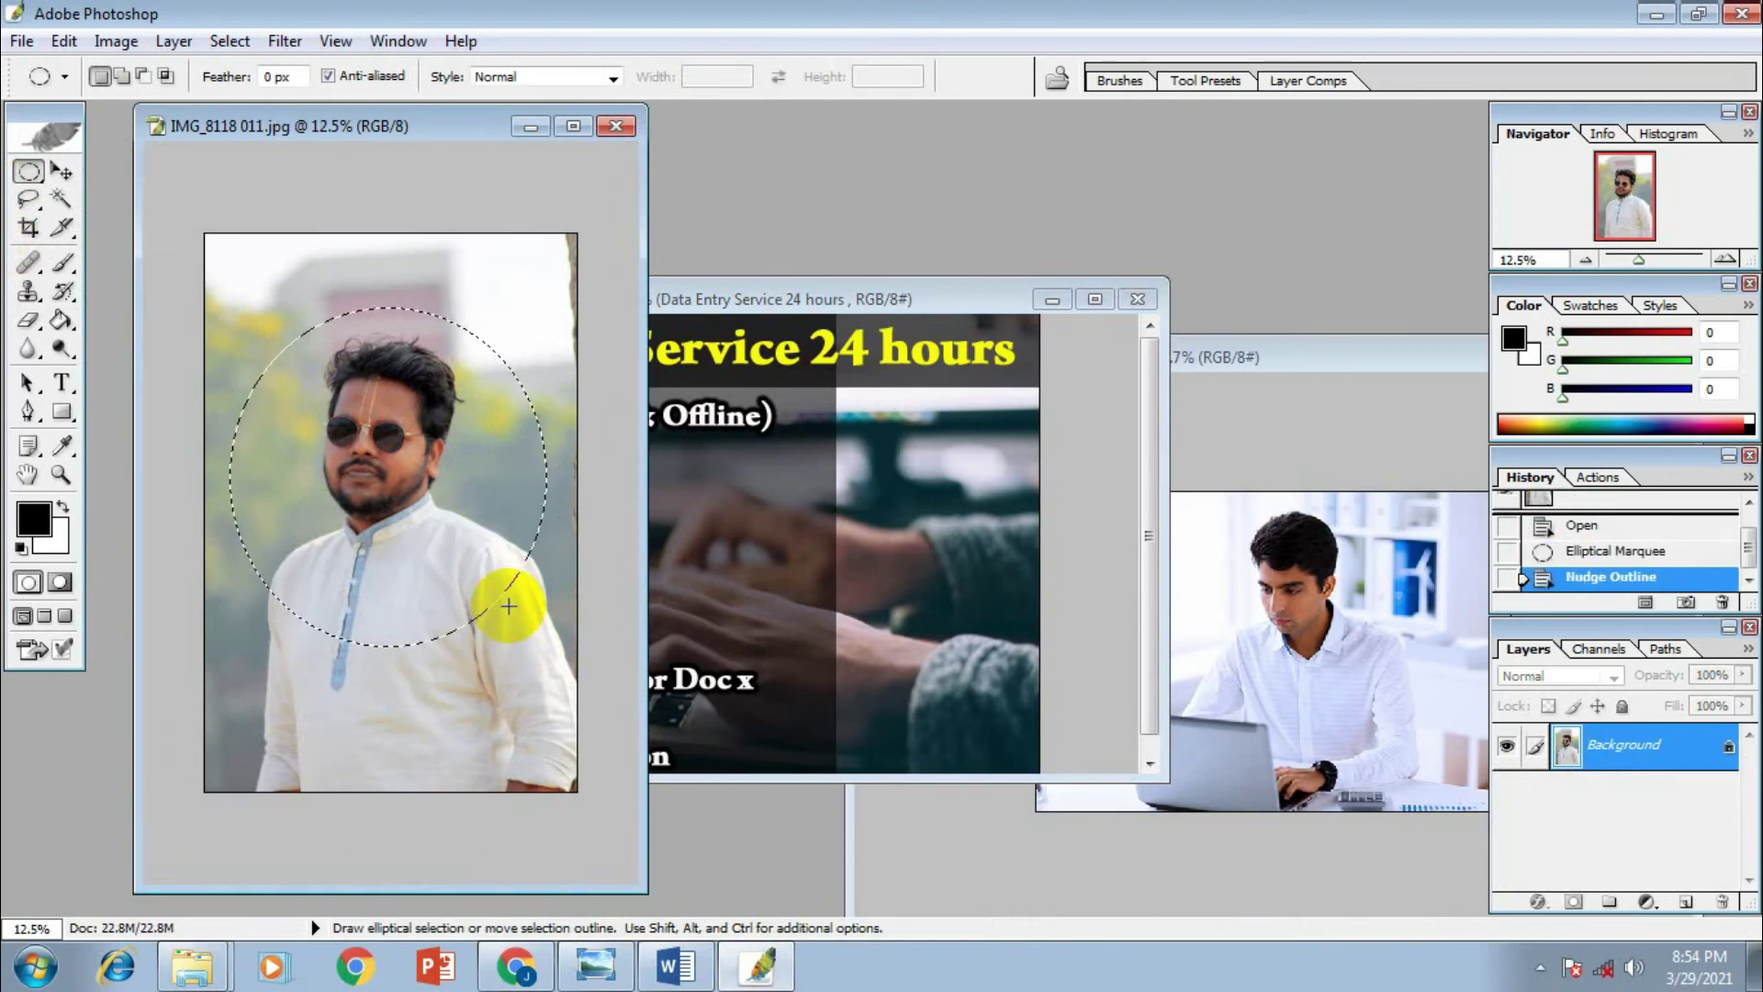
pyautogui.press('Up')
pyautogui.press('Up')
pyautogui.press('Up')
pyautogui.press('Up')
pyautogui.press('Up')
pyautogui.press('Up')
pyautogui.press('Up')
pyautogui.press('Up')
pyautogui.press('Up')
pyautogui.press('Up')
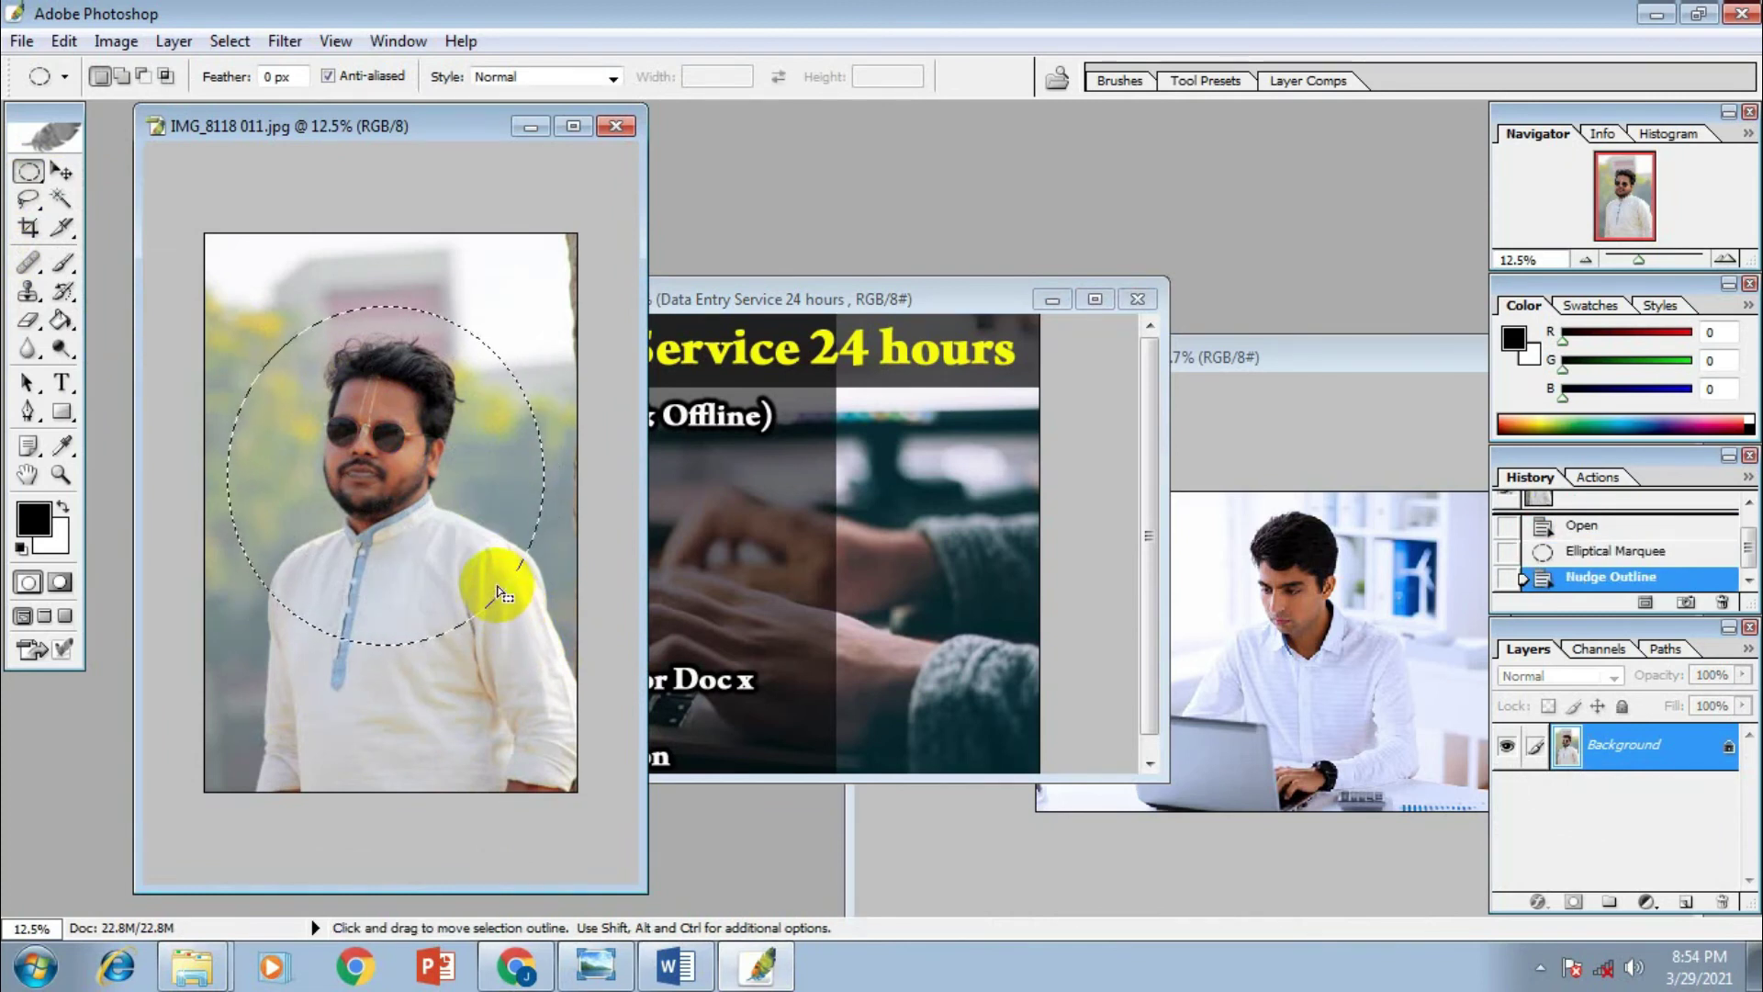
# Copy the selected round portrait into the Data Entry gig design and maximize that document
pyautogui.click(61, 171)
pyautogui.moveTo(408, 541); pyautogui.dragTo(976, 517)
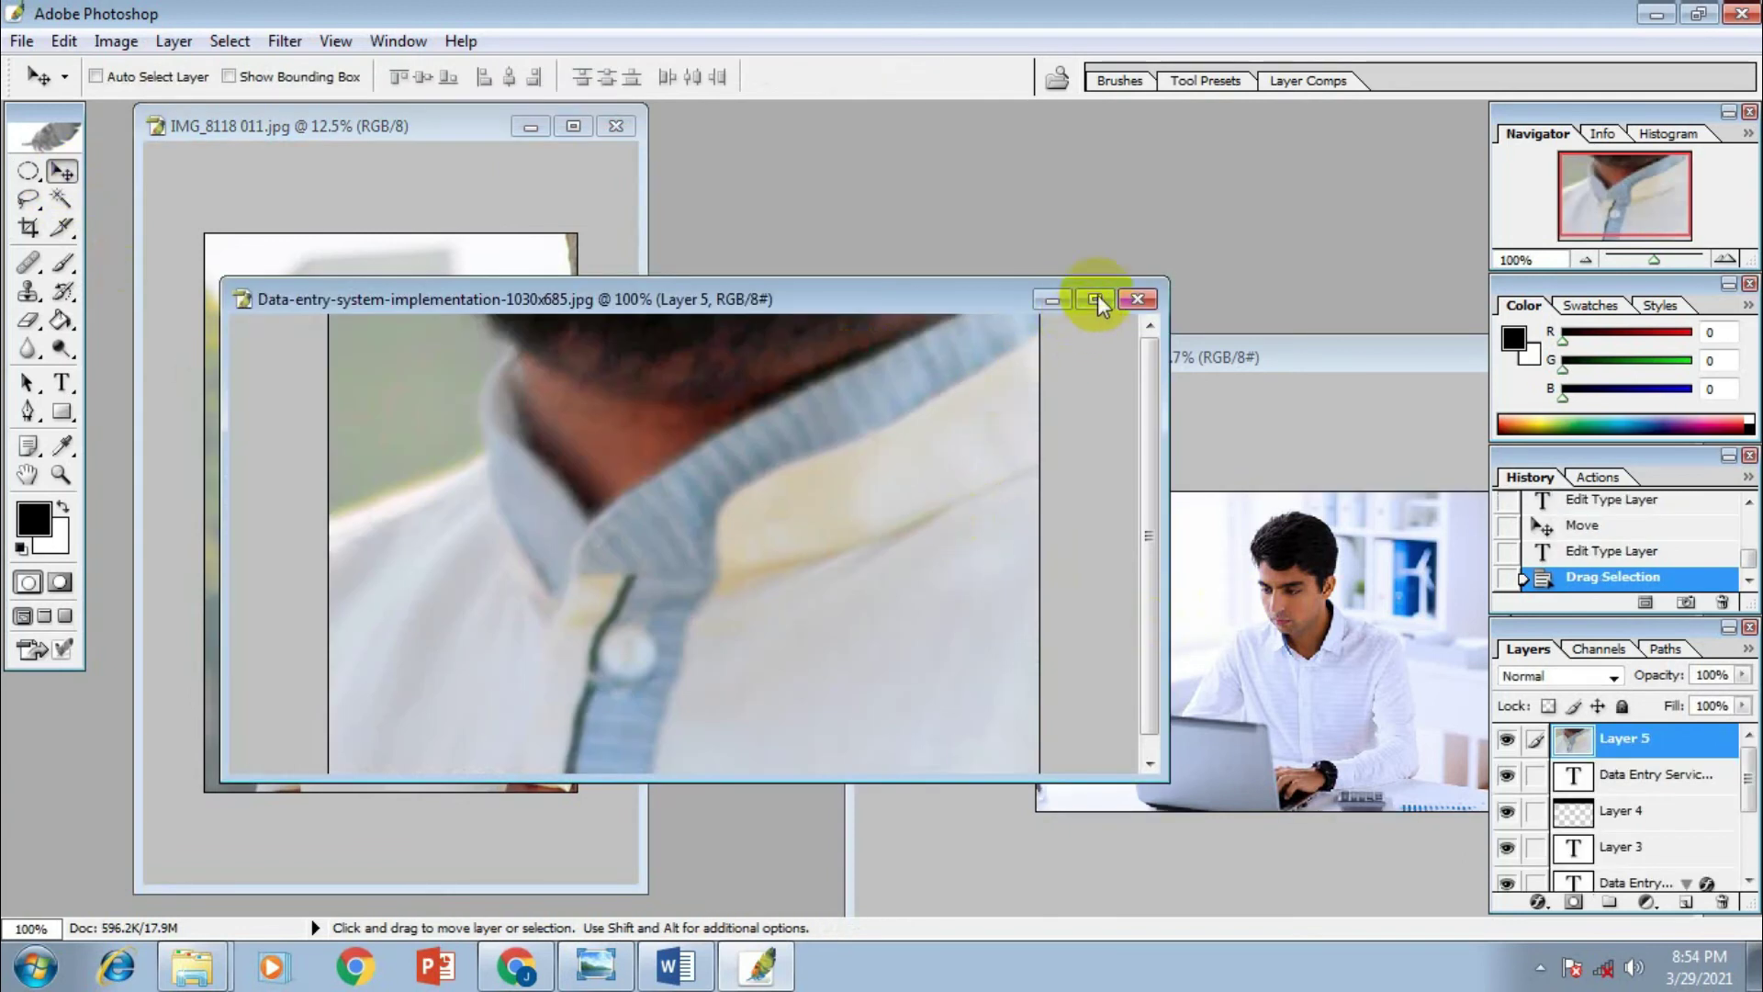
pyautogui.click(1094, 298)
# Scale the oversized portrait layer proportionally to 23.2% with Free Transform
pyautogui.hotkey('ctrl', '-')
pyautogui.hotkey('ctrl', '-')
pyautogui.hotkey('ctrl', '-')
pyautogui.hotkey('ctrl', '-')
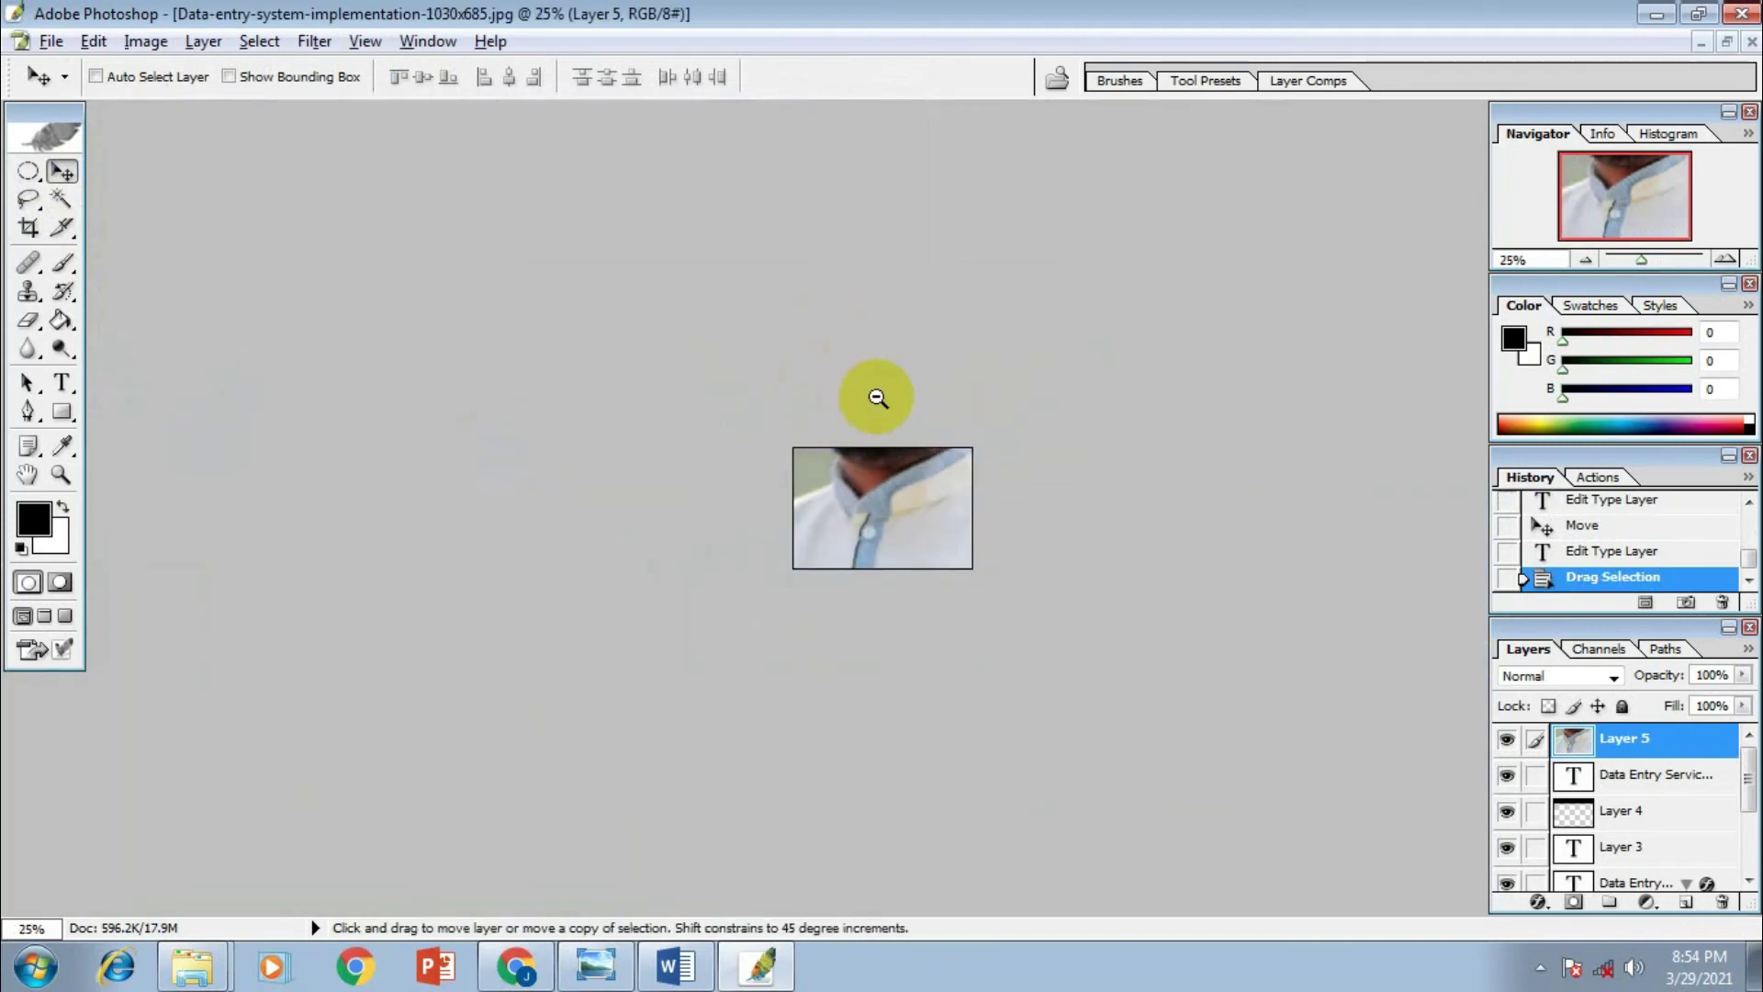
pyautogui.hotkey('ctrl', '-')
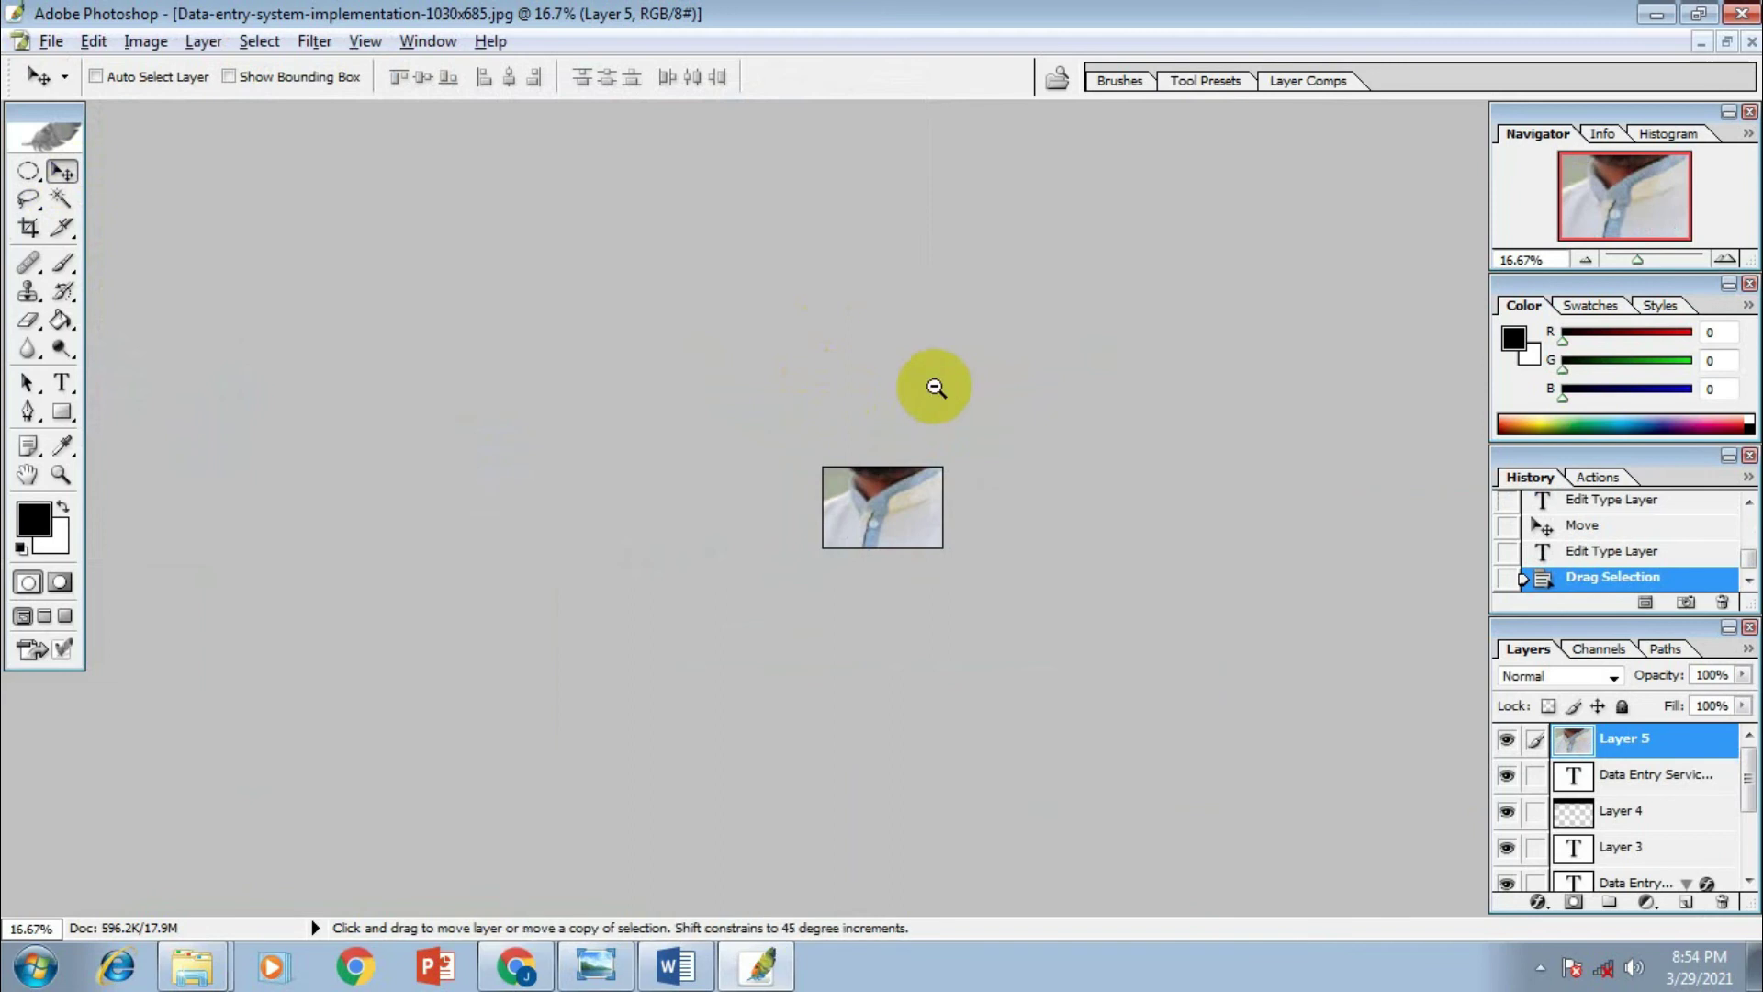
pyautogui.keyDown('ctrl'); pyautogui.keyDown('alt'); pyautogui.click(909, 407); pyautogui.keyUp('alt'); pyautogui.keyUp('ctrl')
pyautogui.keyDown('ctrl'); pyautogui.keyDown('alt'); pyautogui.click(908, 410); pyautogui.keyUp('alt'); pyautogui.keyUp('ctrl')
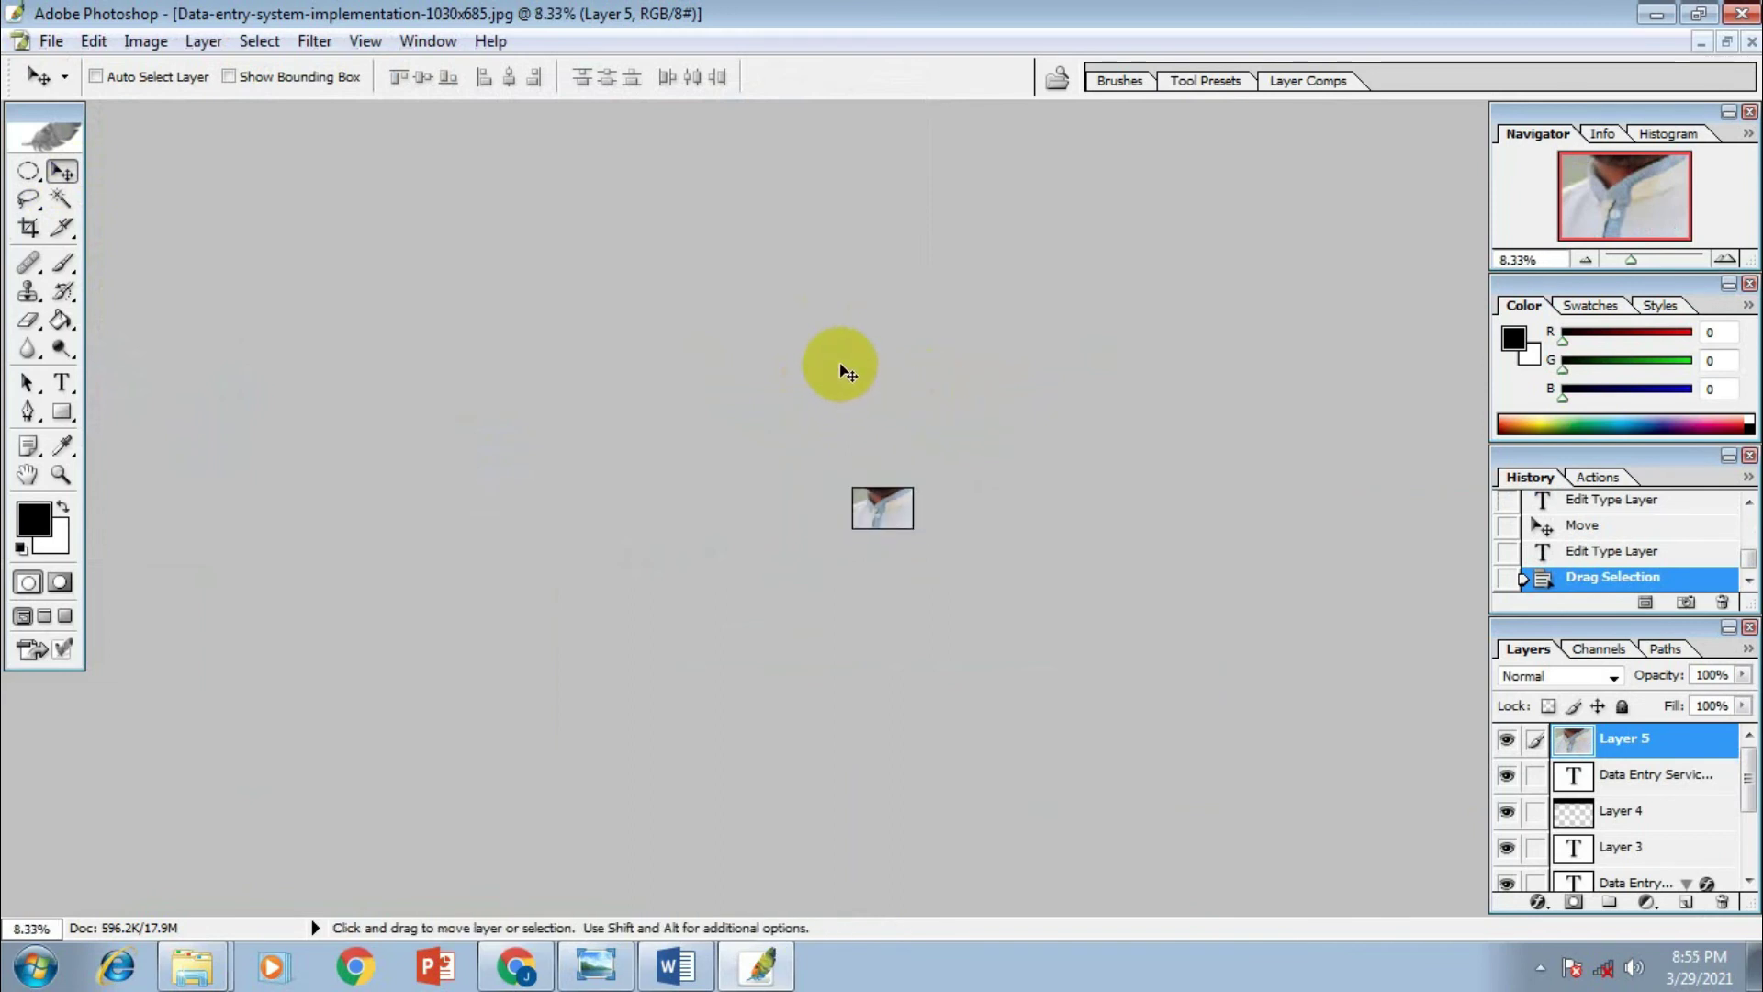
pyautogui.hotkey('ctrl', 't')
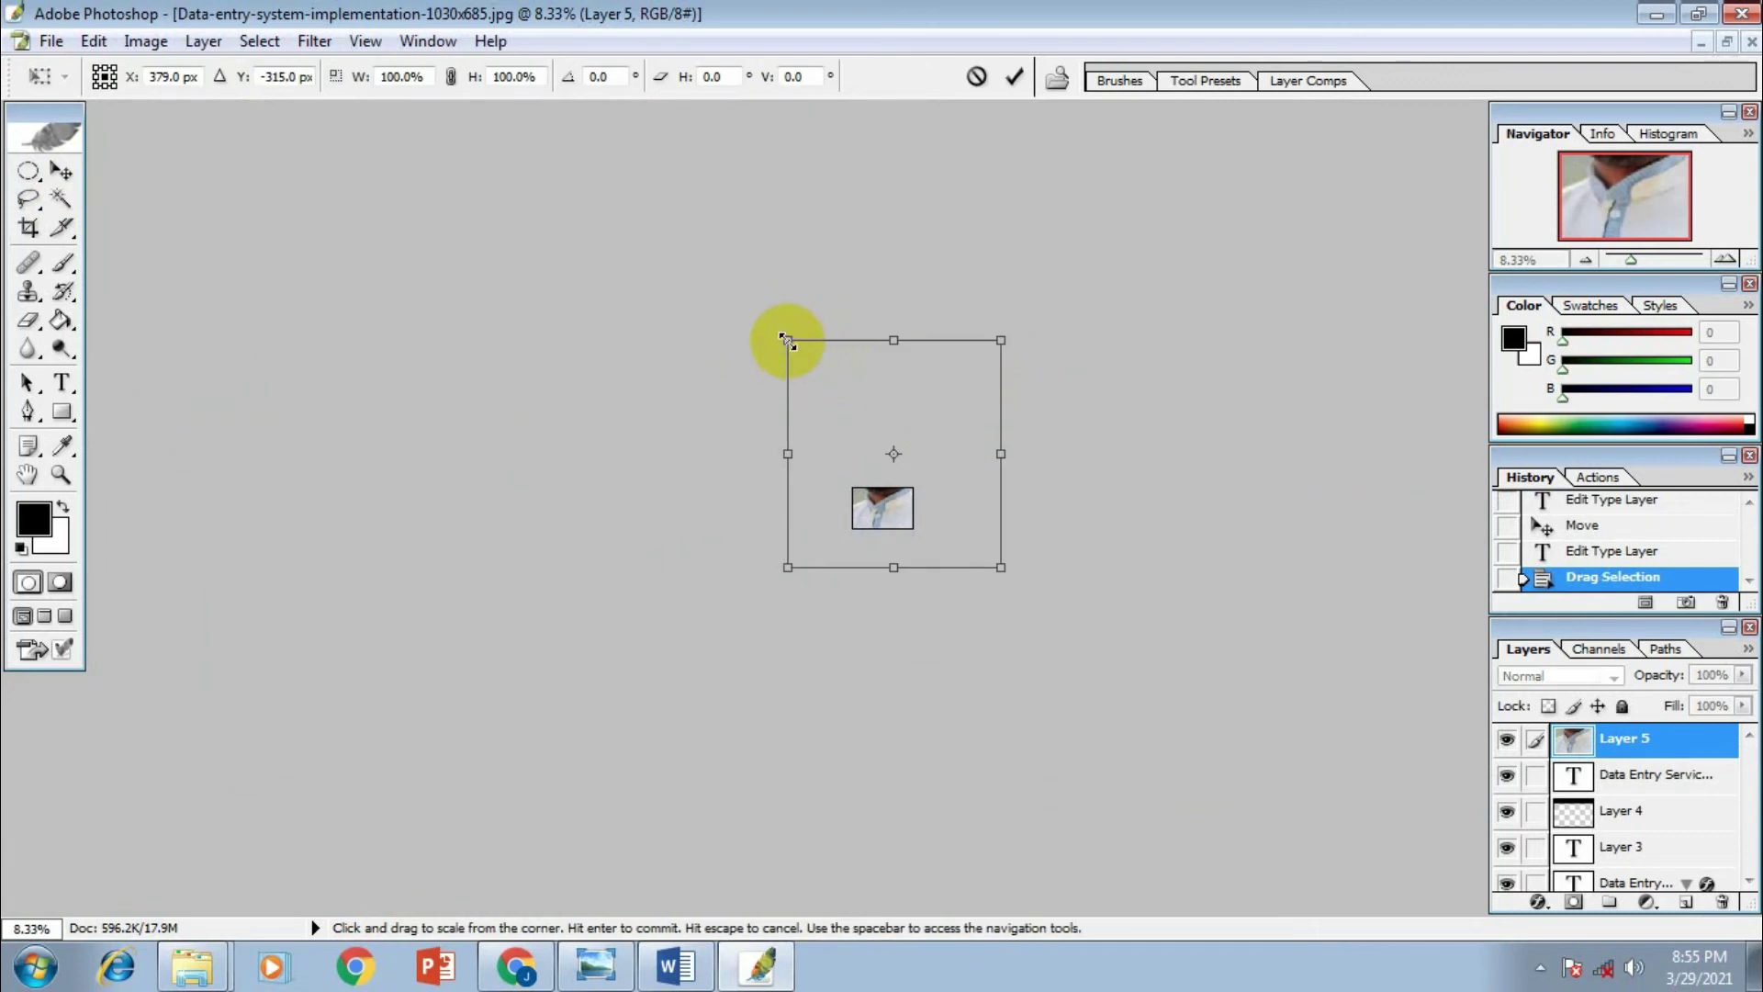
pyautogui.moveTo(787, 340); pyautogui.dragTo(872, 501)
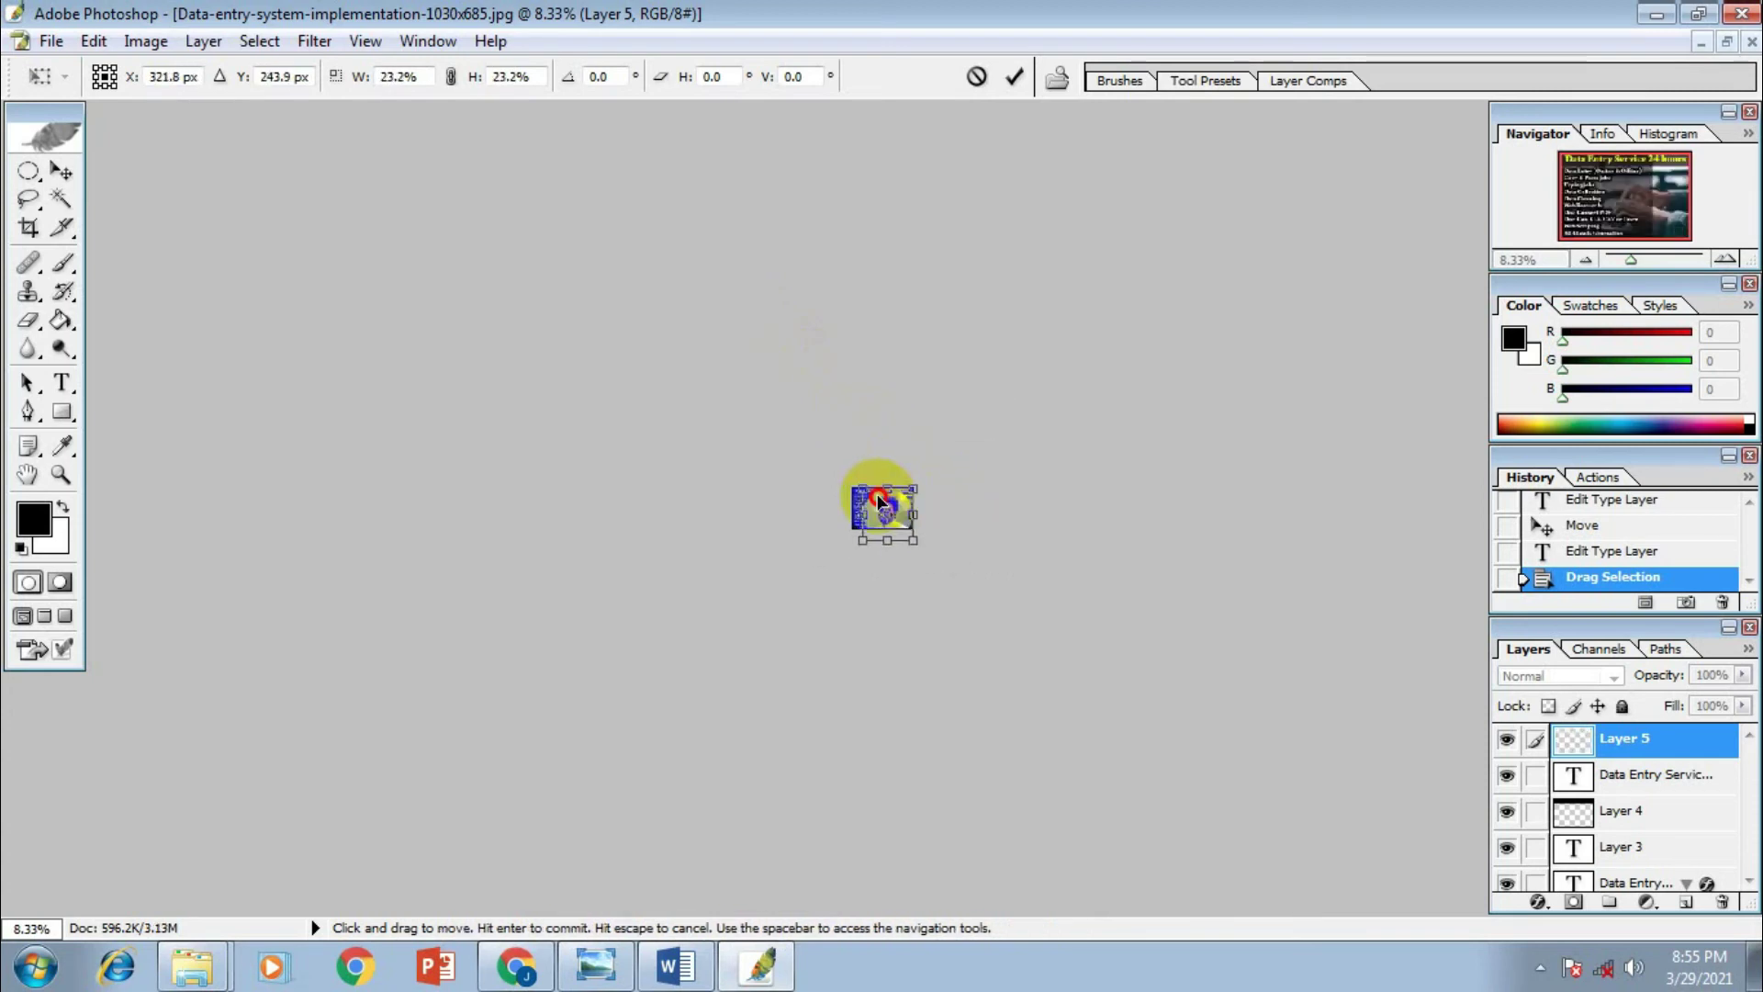
# Scale the portrait to 9% and place it to the right of the service list, below the heading
pyautogui.click(1036, 425)
pyautogui.click(1056, 432)
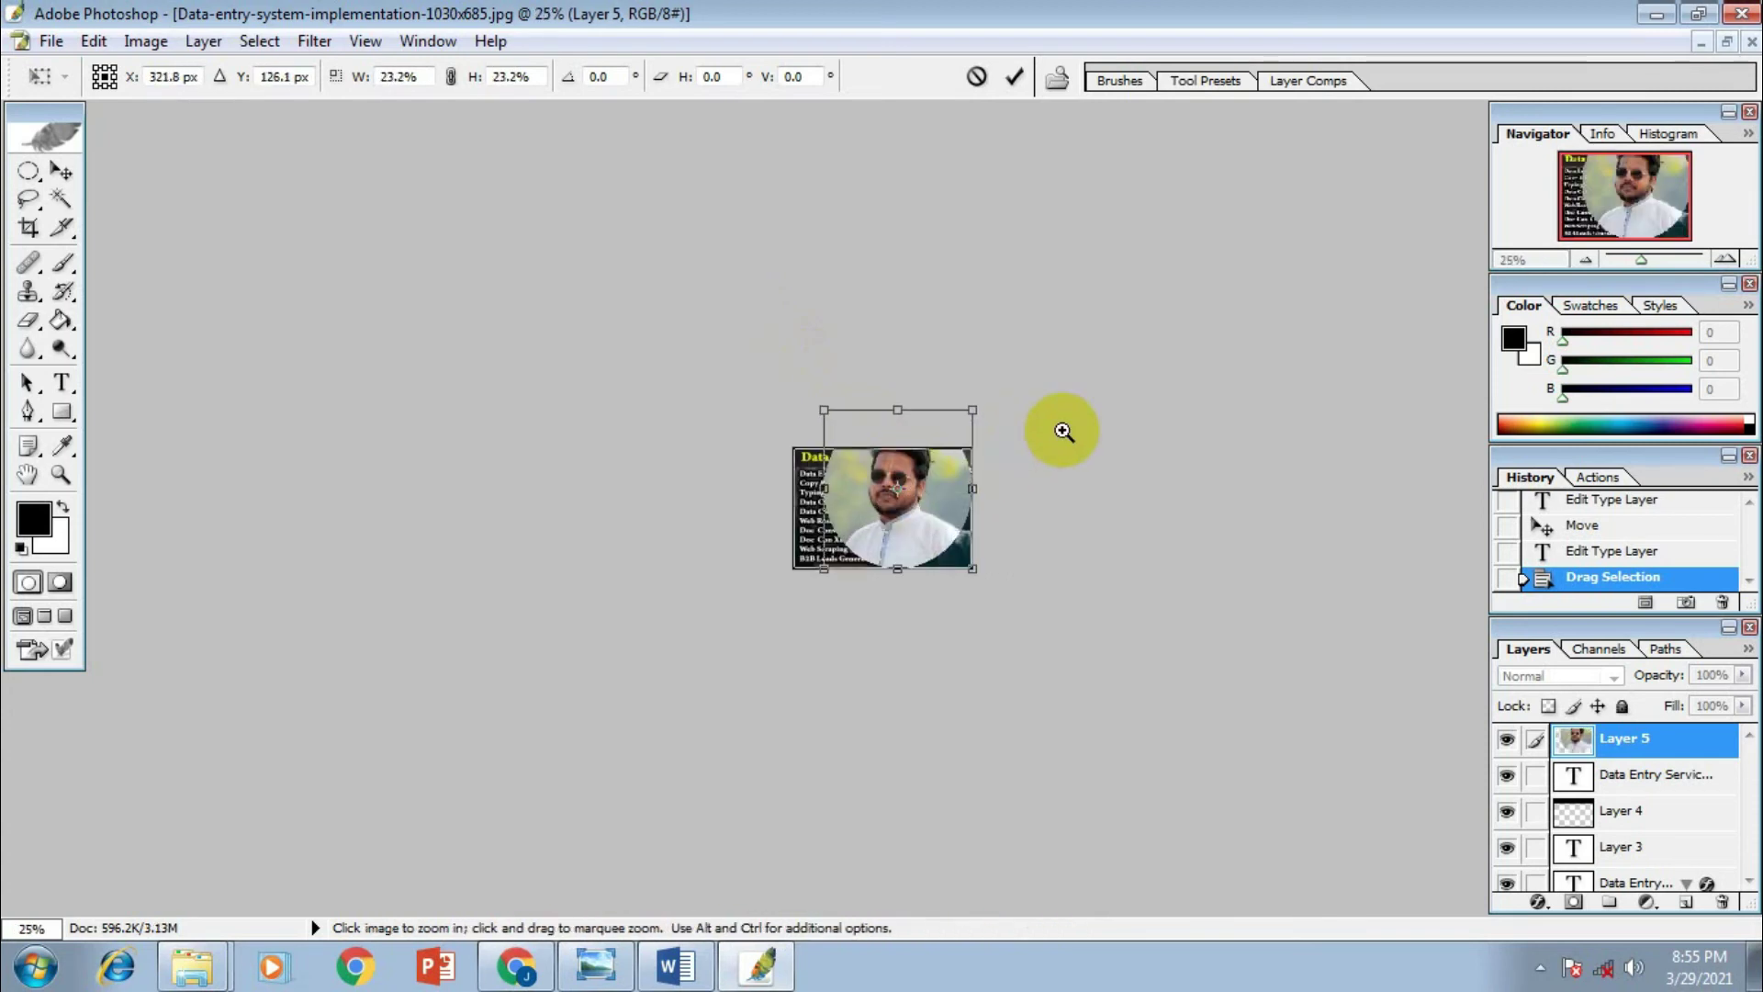
pyautogui.click(1019, 475)
pyautogui.click(1019, 475)
pyautogui.moveTo(725, 248); pyautogui.dragTo(912, 446)
pyautogui.click(1231, 484)
pyautogui.moveTo(1103, 500); pyautogui.dragTo(1088, 465)
pyautogui.moveTo(914, 371); pyautogui.dragTo(1043, 477)
pyautogui.moveTo(1139, 508); pyautogui.dragTo(1145, 403)
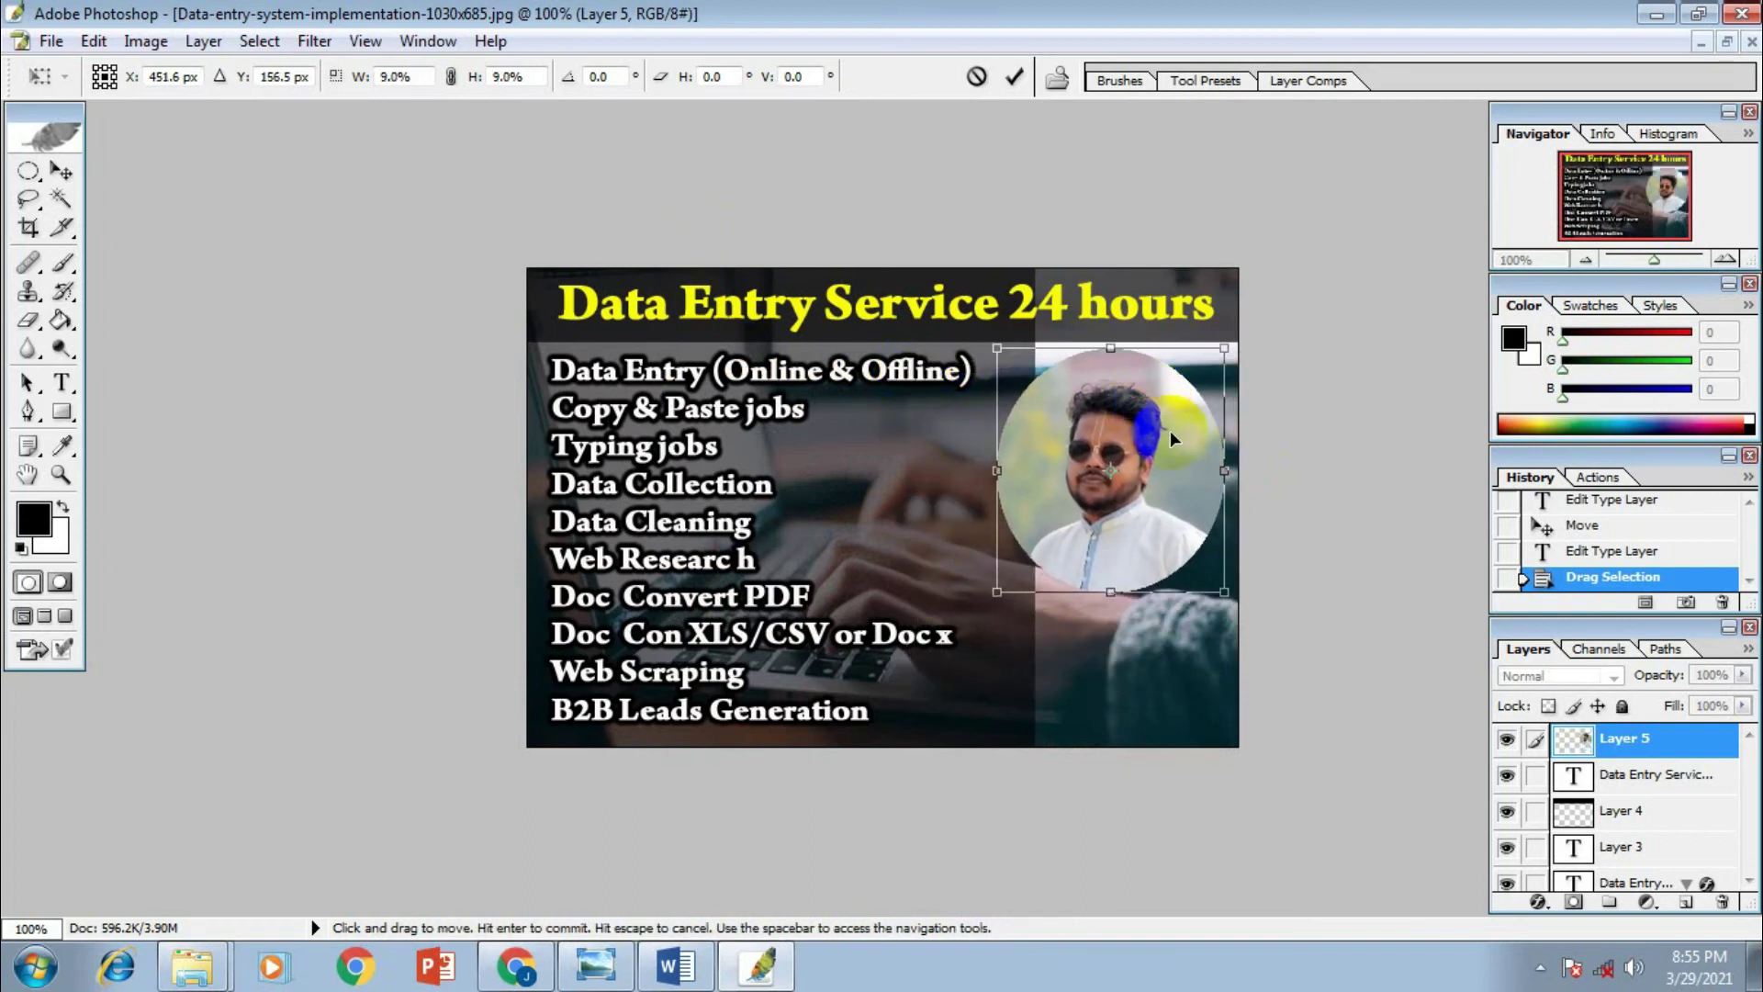
# Reduce the portrait to 8.5%, commit the transform and move it up against the heading banner
pyautogui.moveTo(991, 350); pyautogui.dragTo(1002, 358)
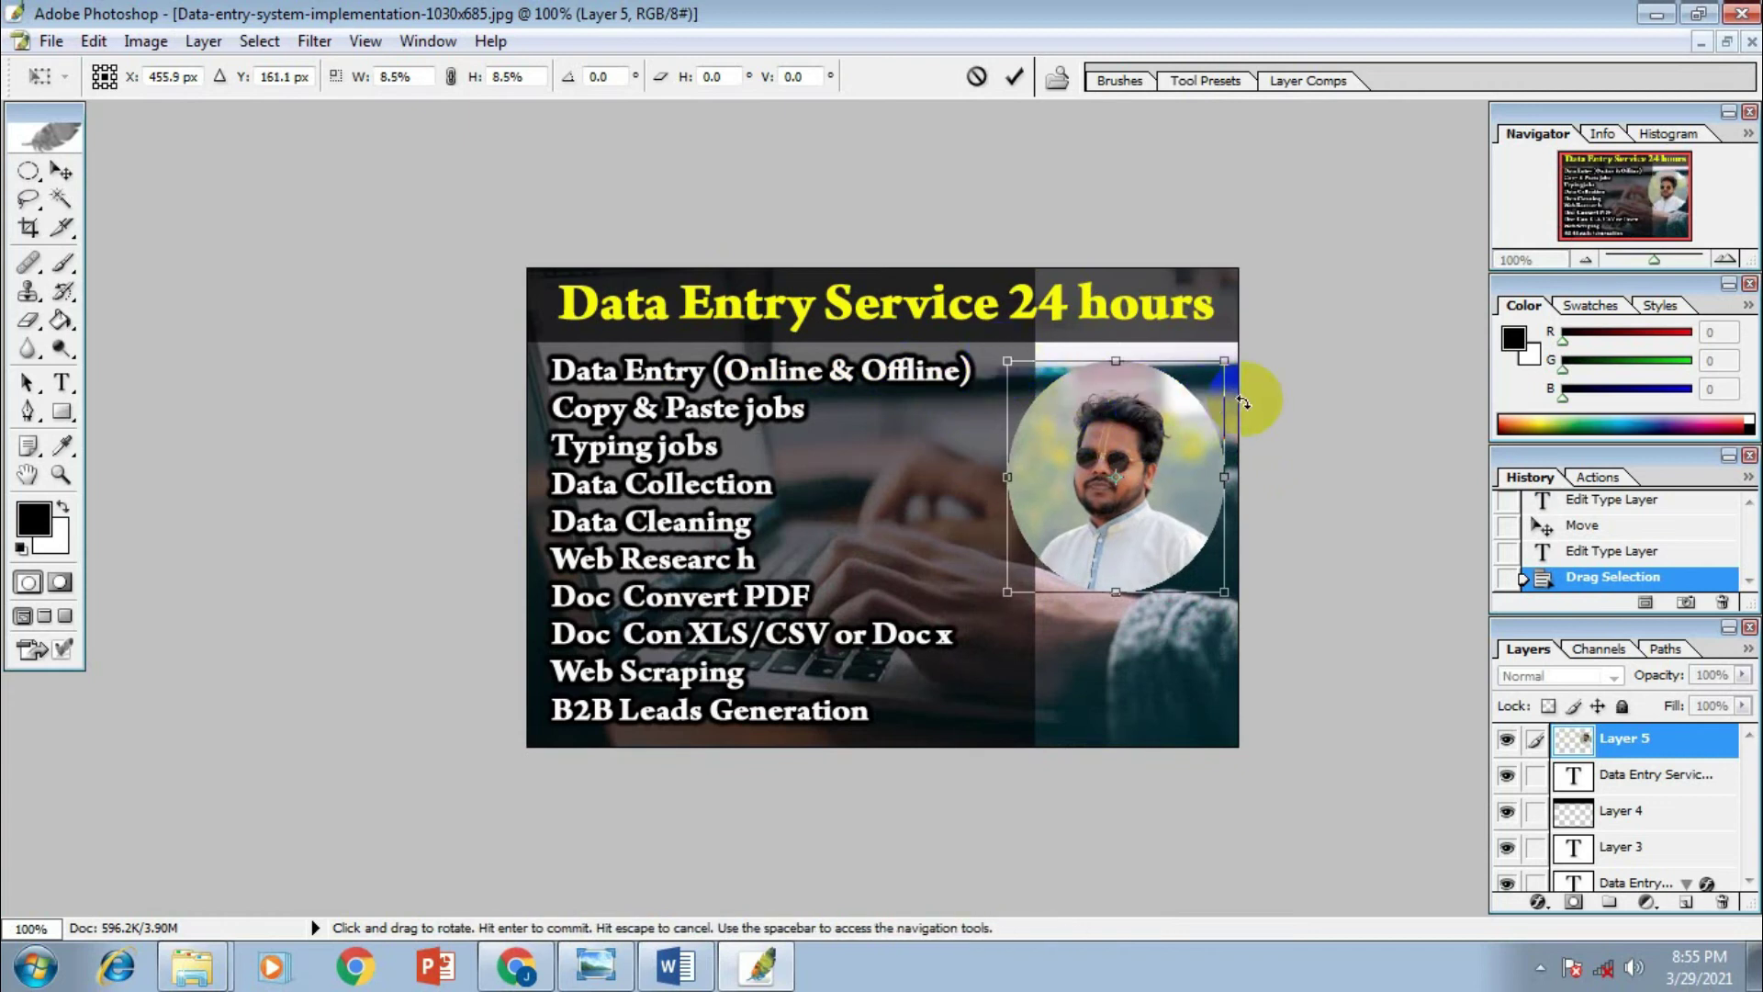
pyautogui.press('Return')
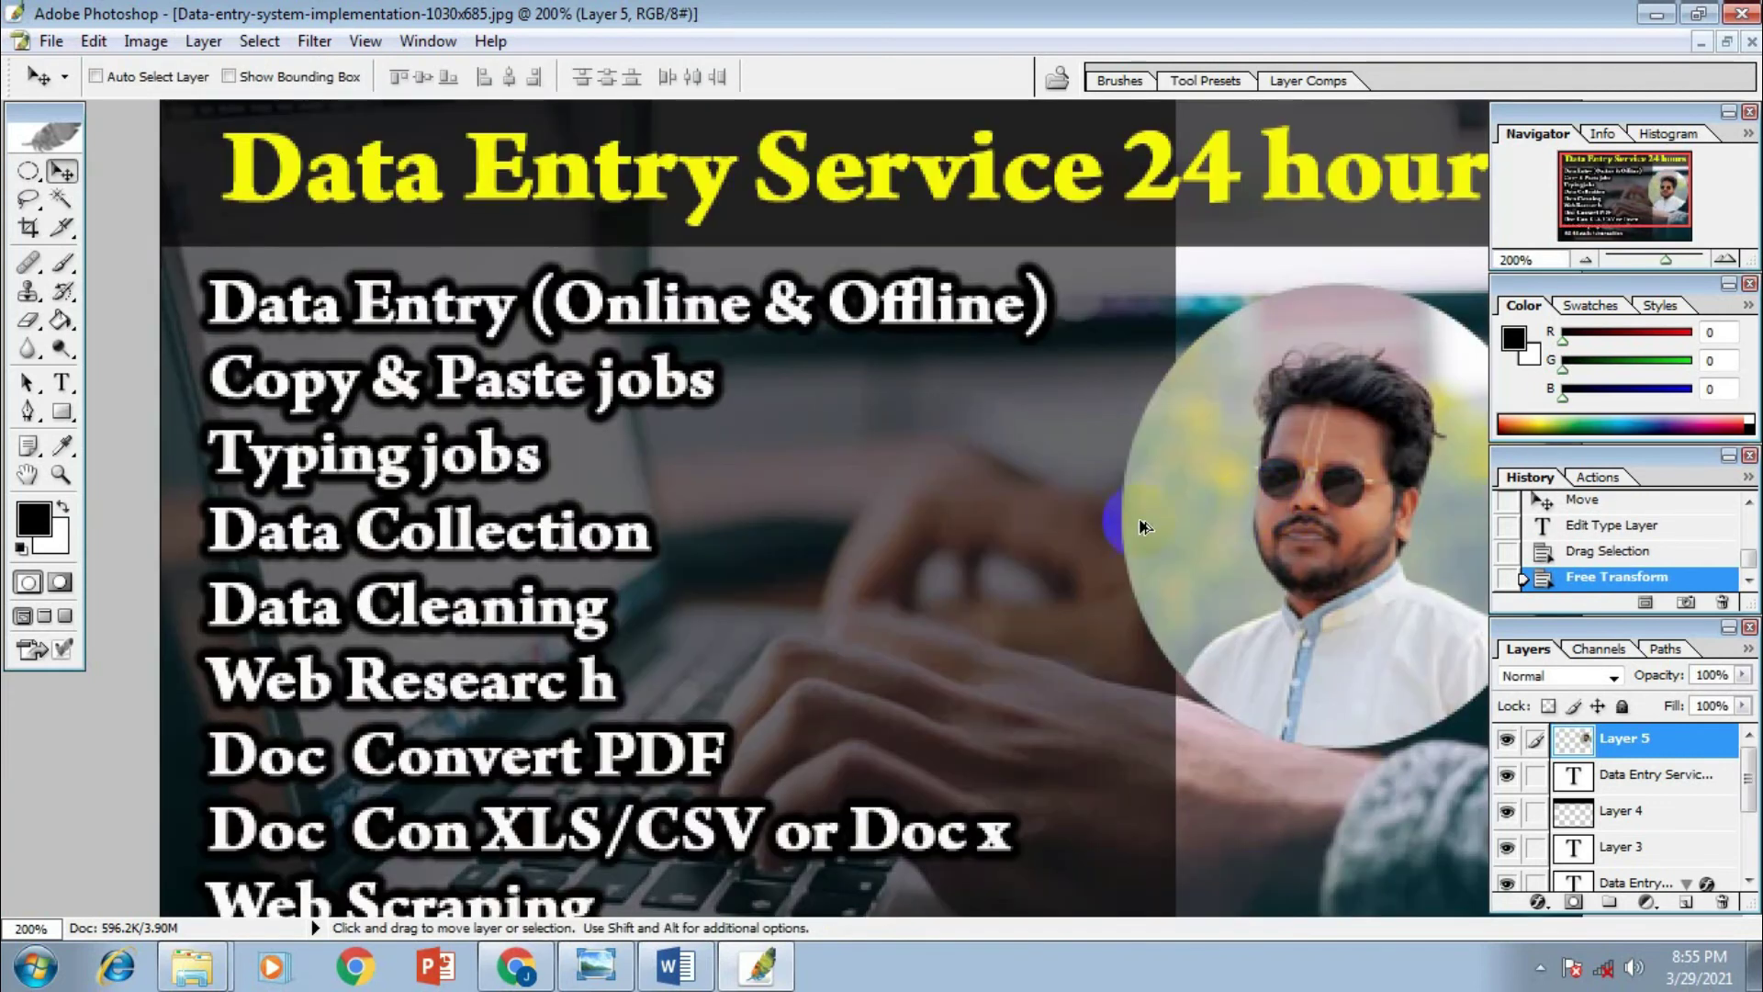
pyautogui.click(1019, 531)
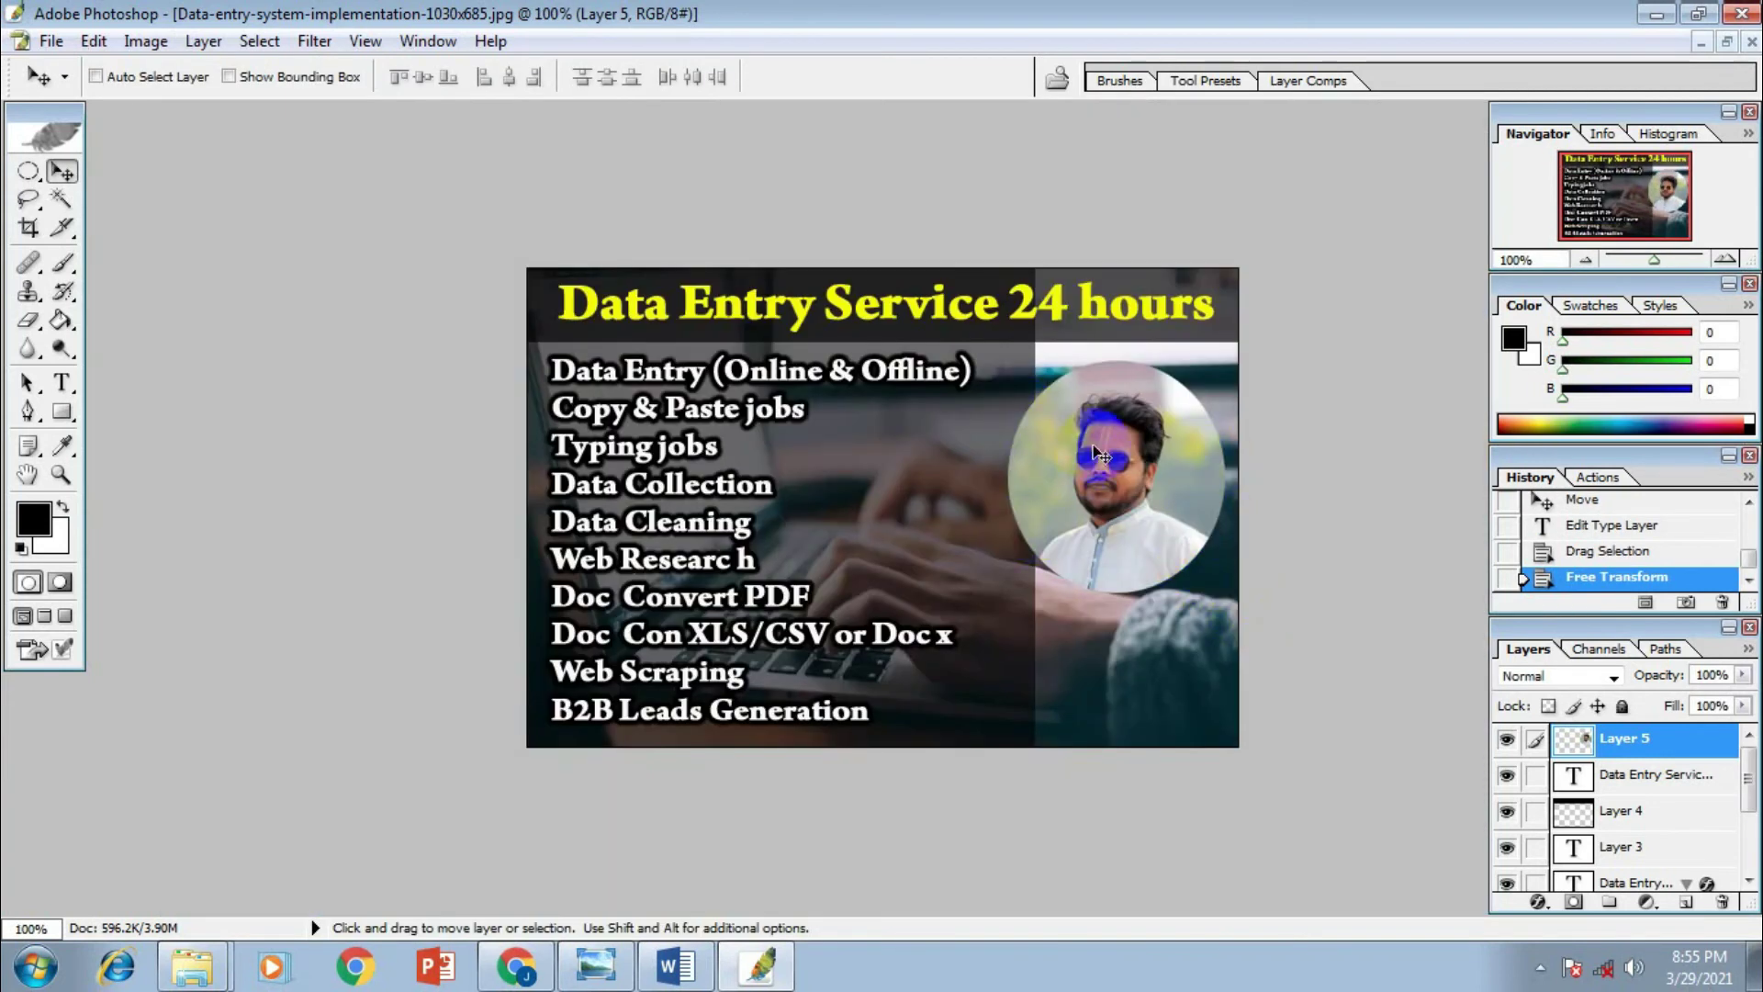
pyautogui.moveTo(1109, 459); pyautogui.dragTo(1112, 444)
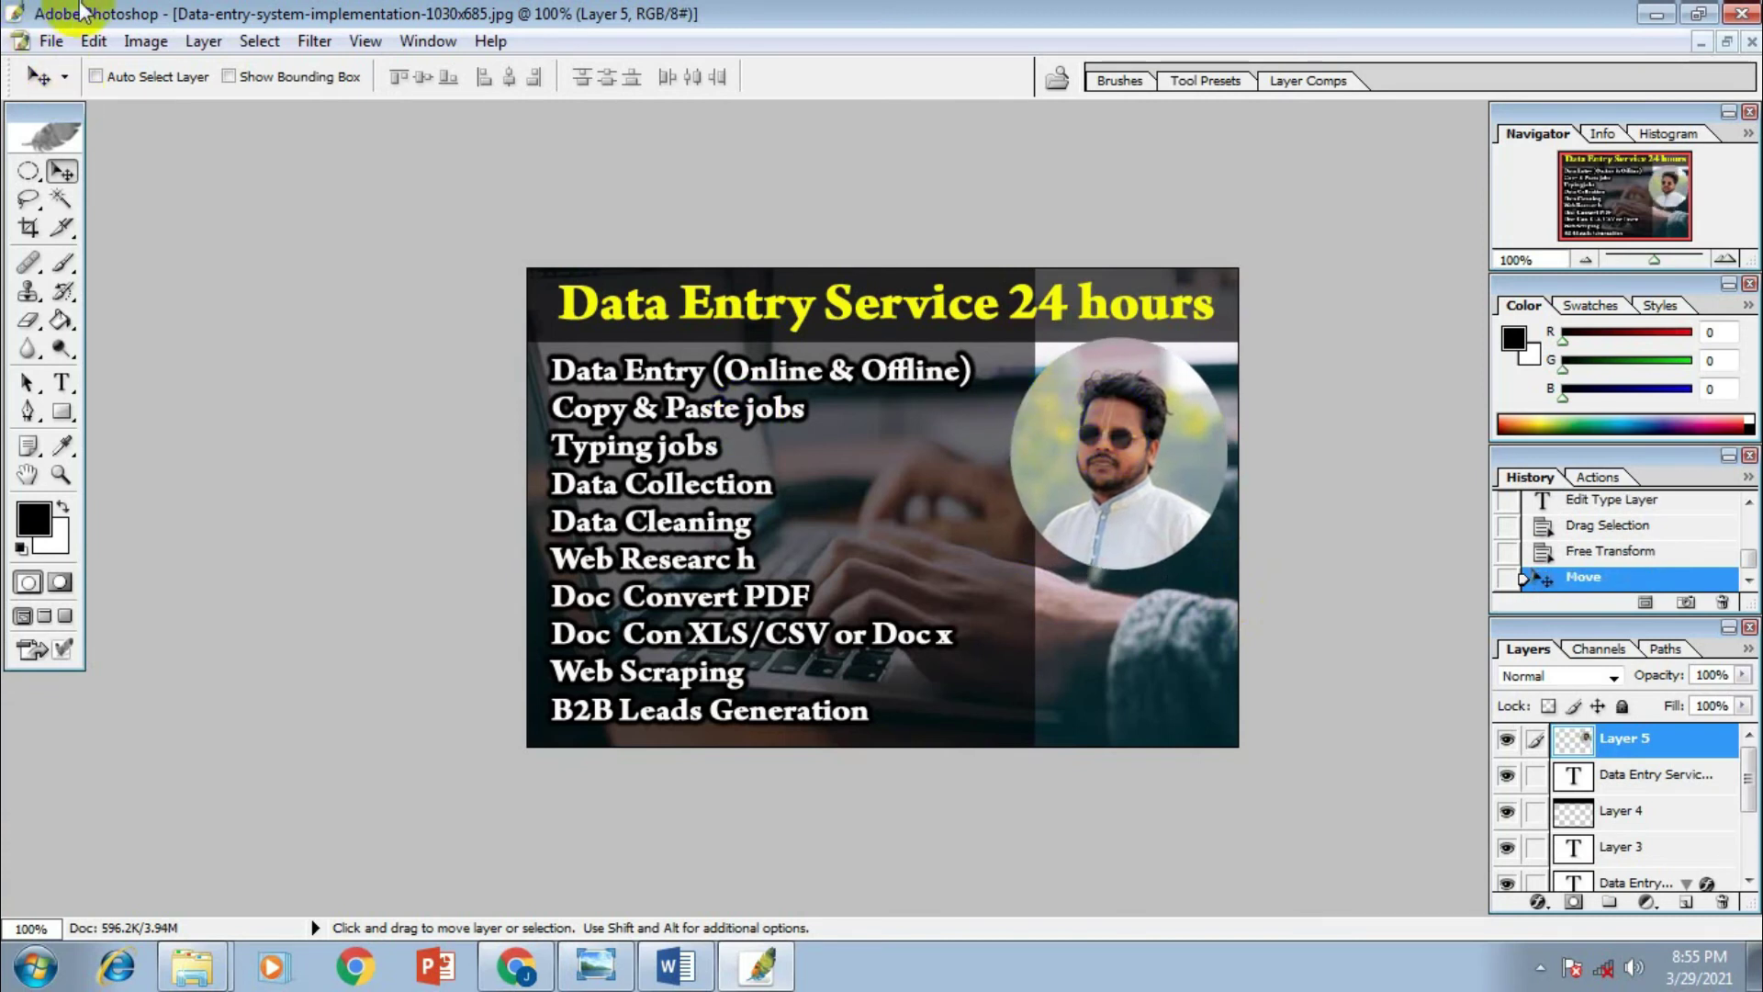
# Add a 3 px outside stroke to the portrait layer and color it near-black, 030000
pyautogui.click(202, 44)
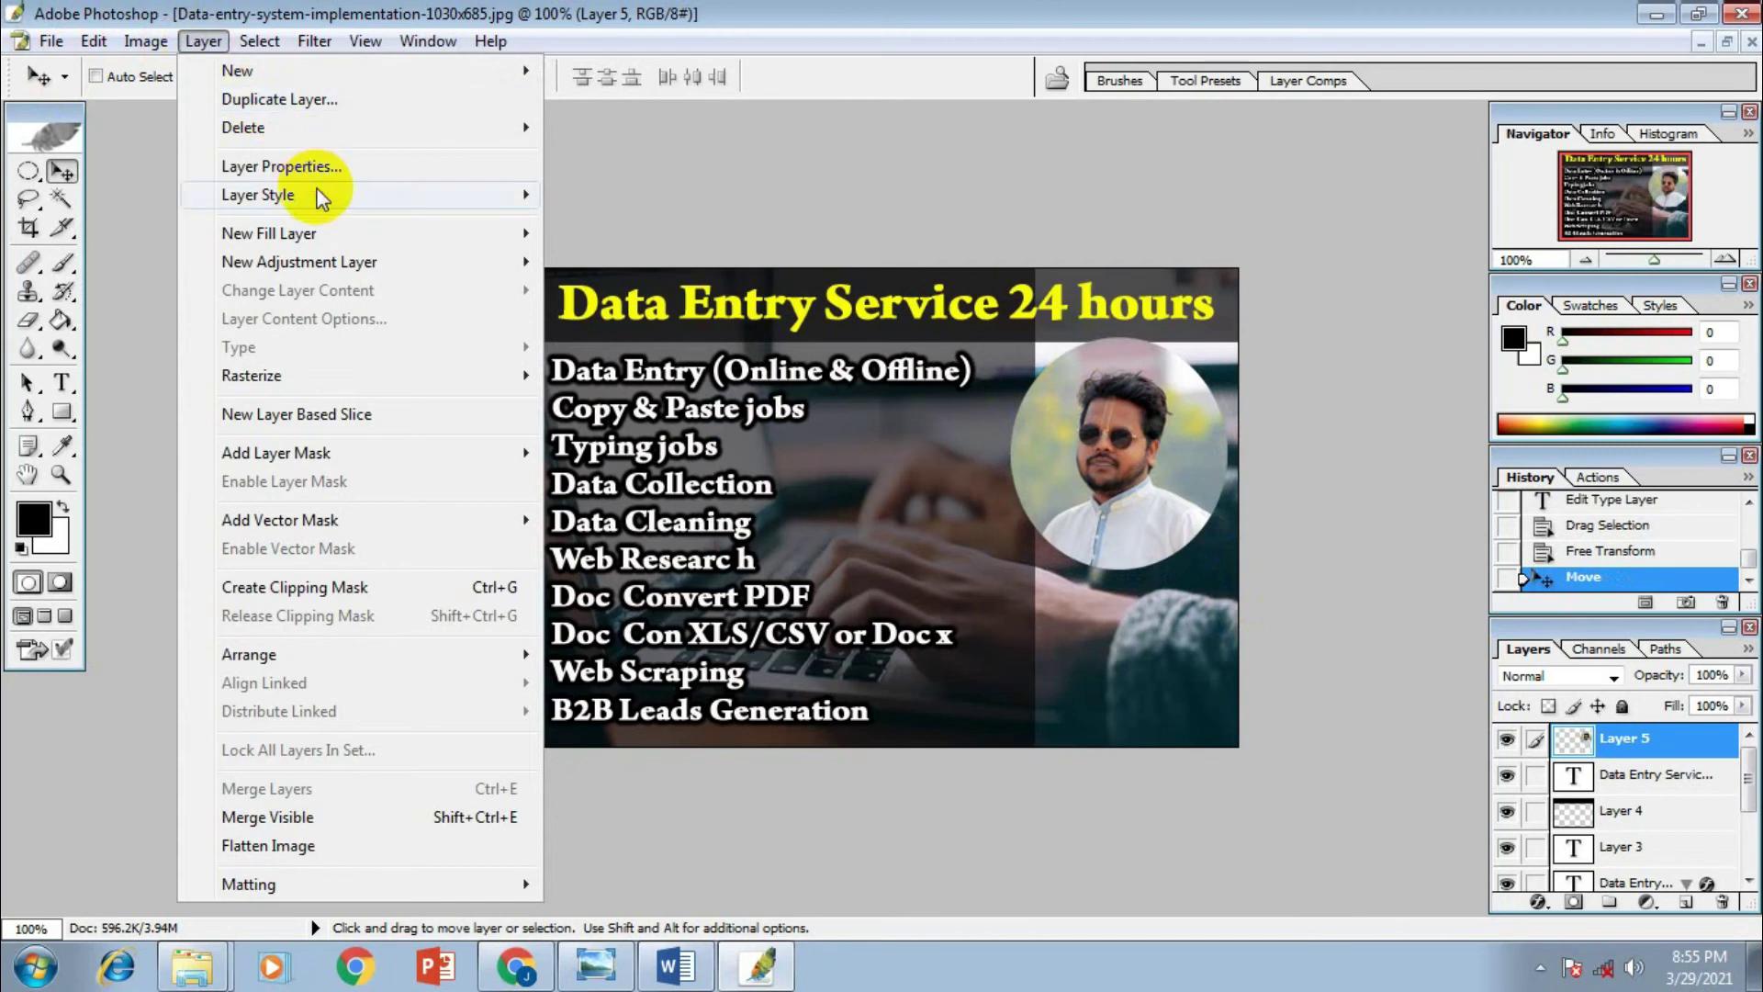
pyautogui.moveTo(275, 195)
pyautogui.click(606, 490)
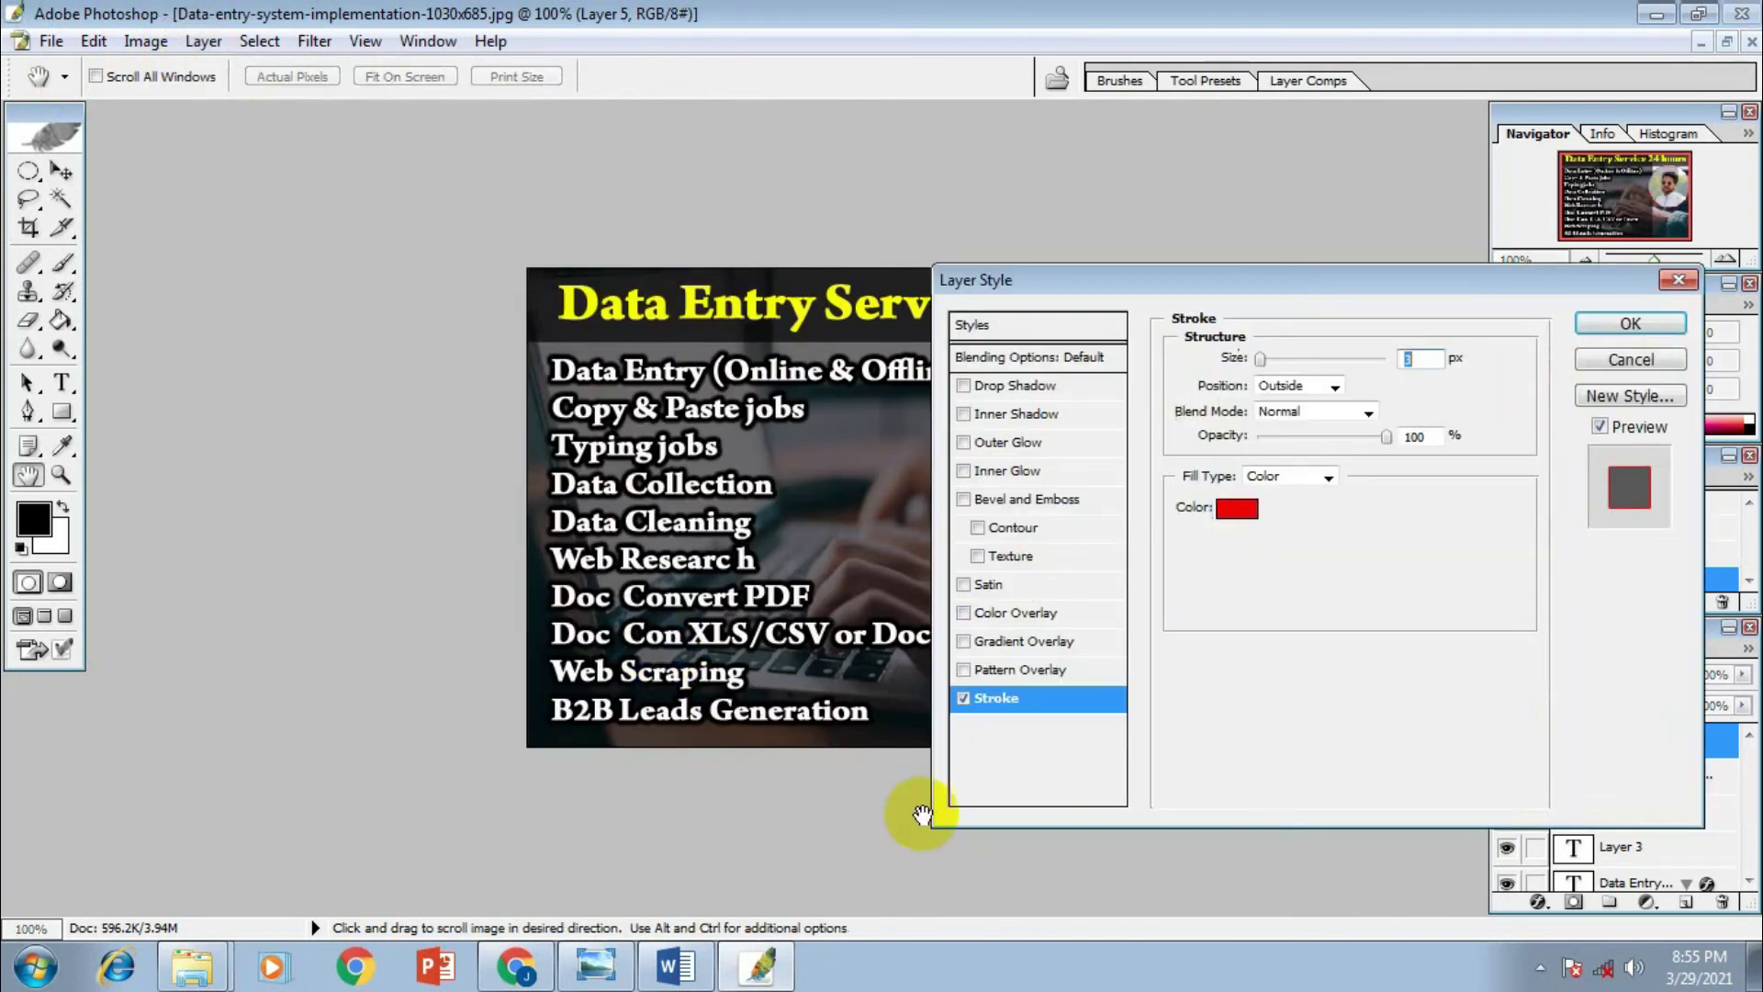
pyautogui.moveTo(1267, 280); pyautogui.dragTo(449, 396)
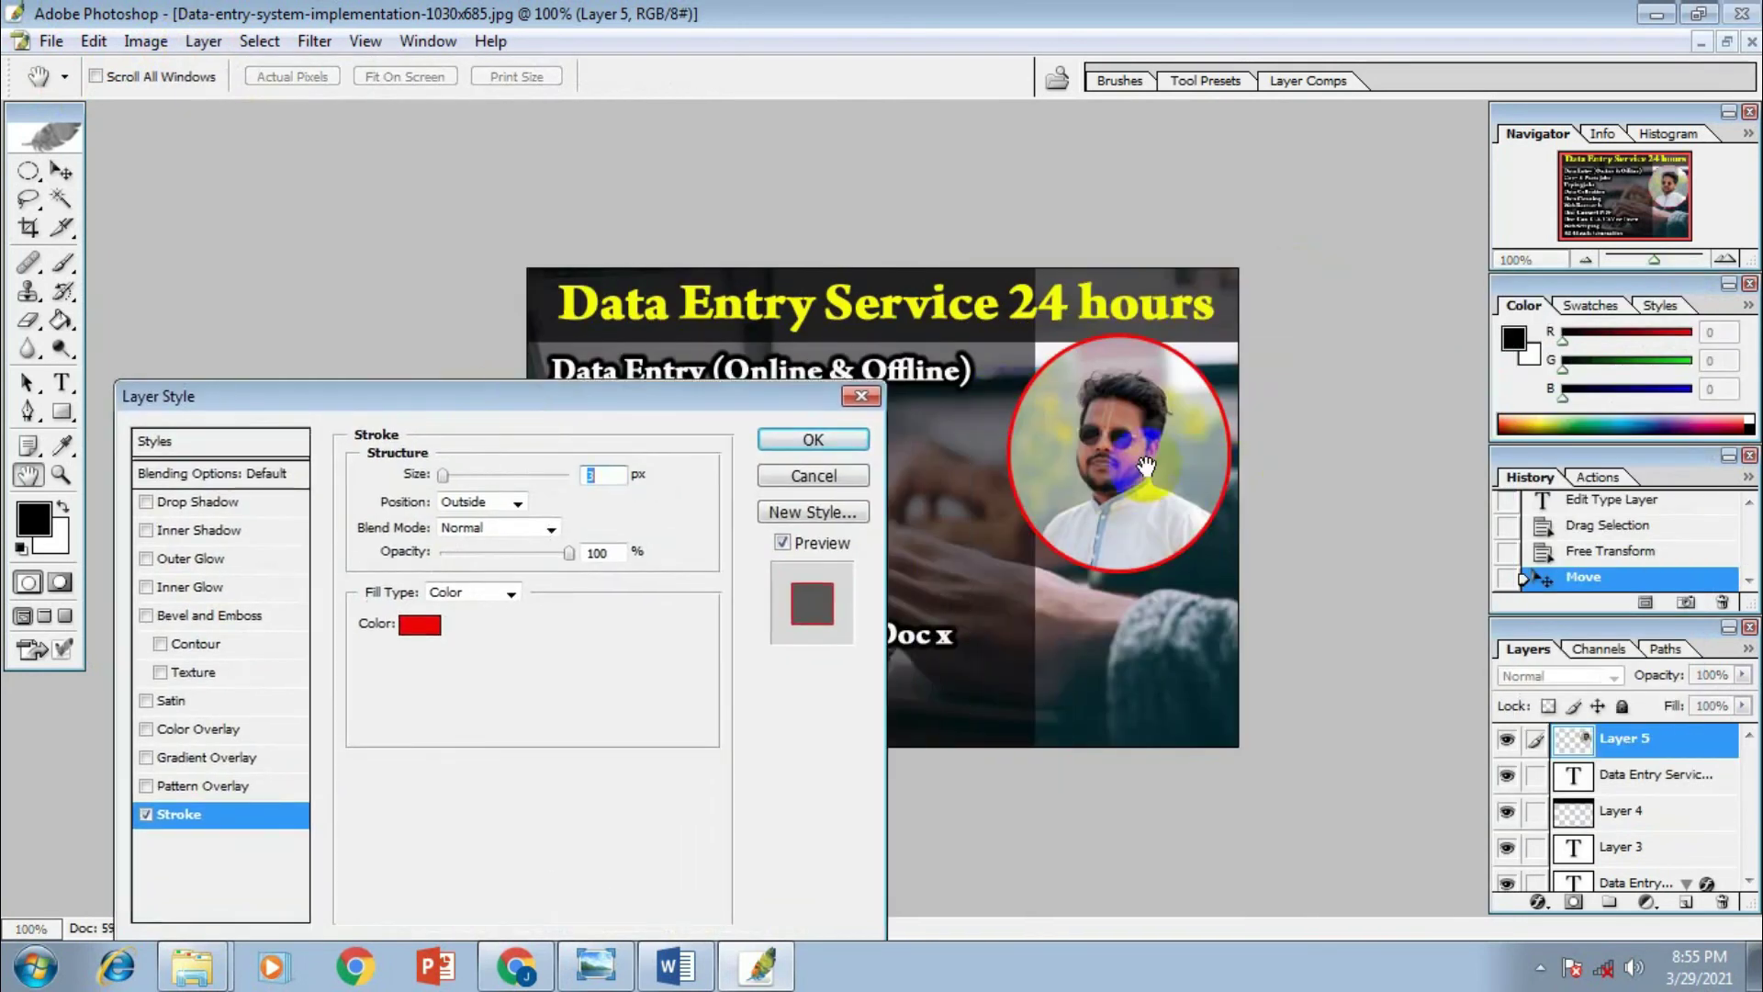
pyautogui.click(420, 624)
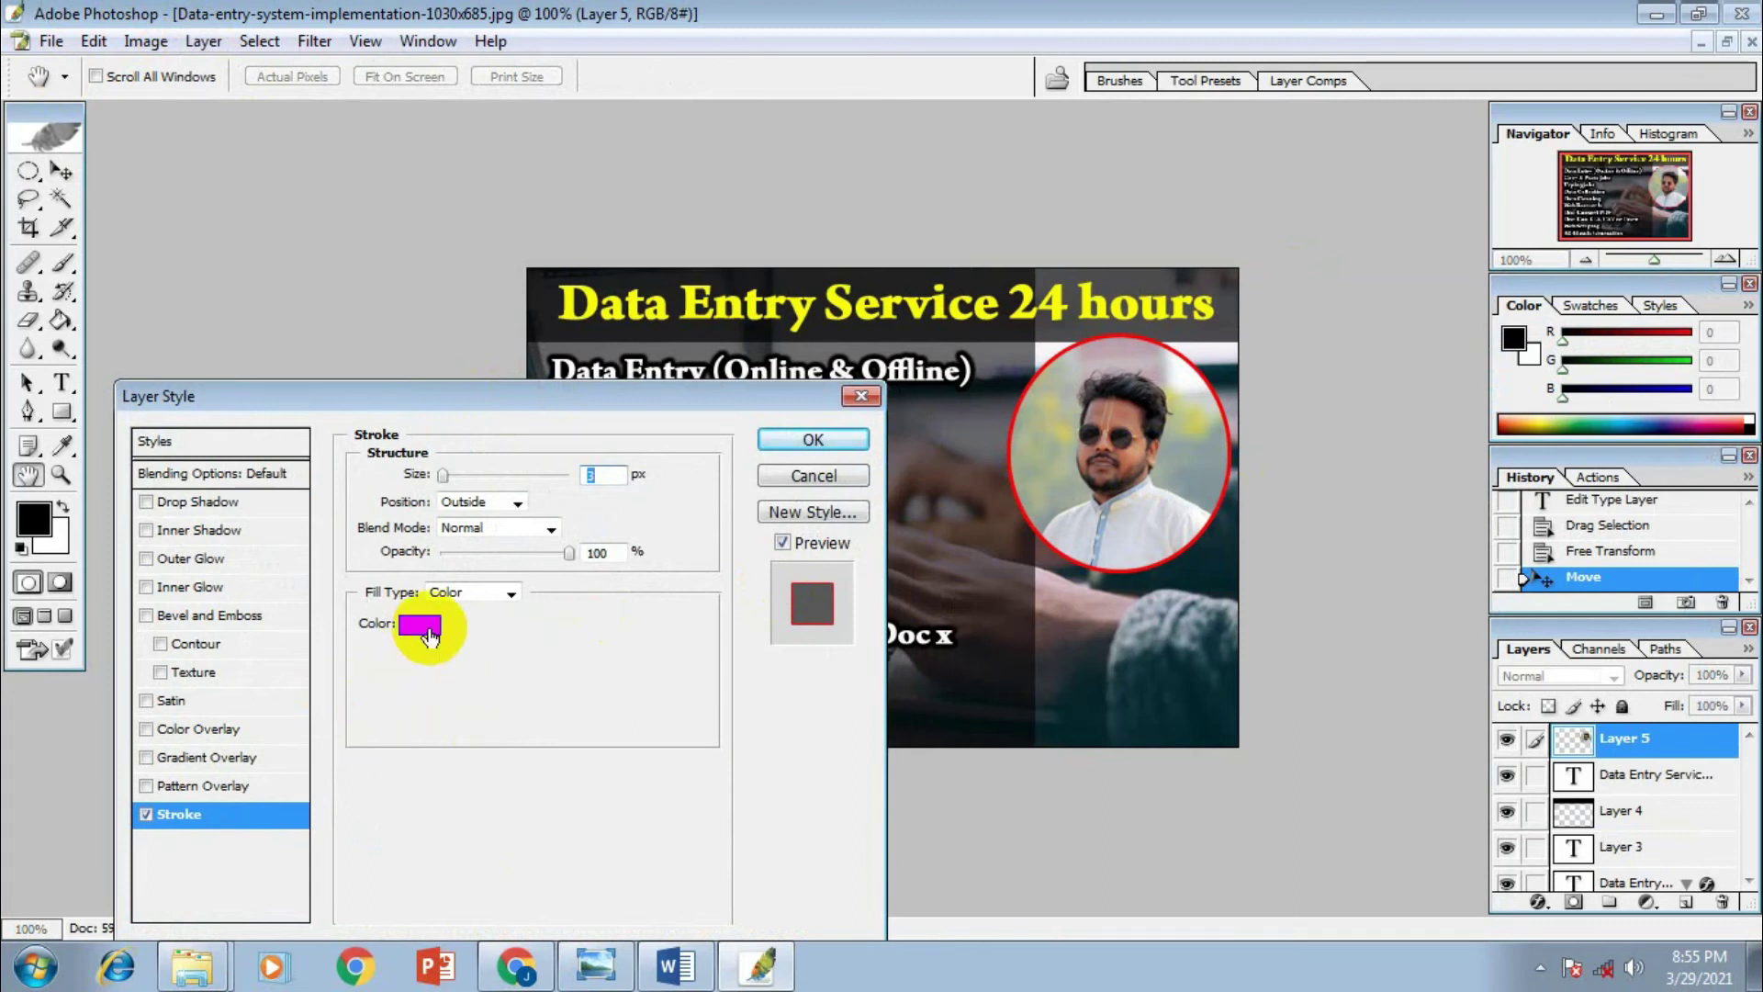
pyautogui.click(898, 646)
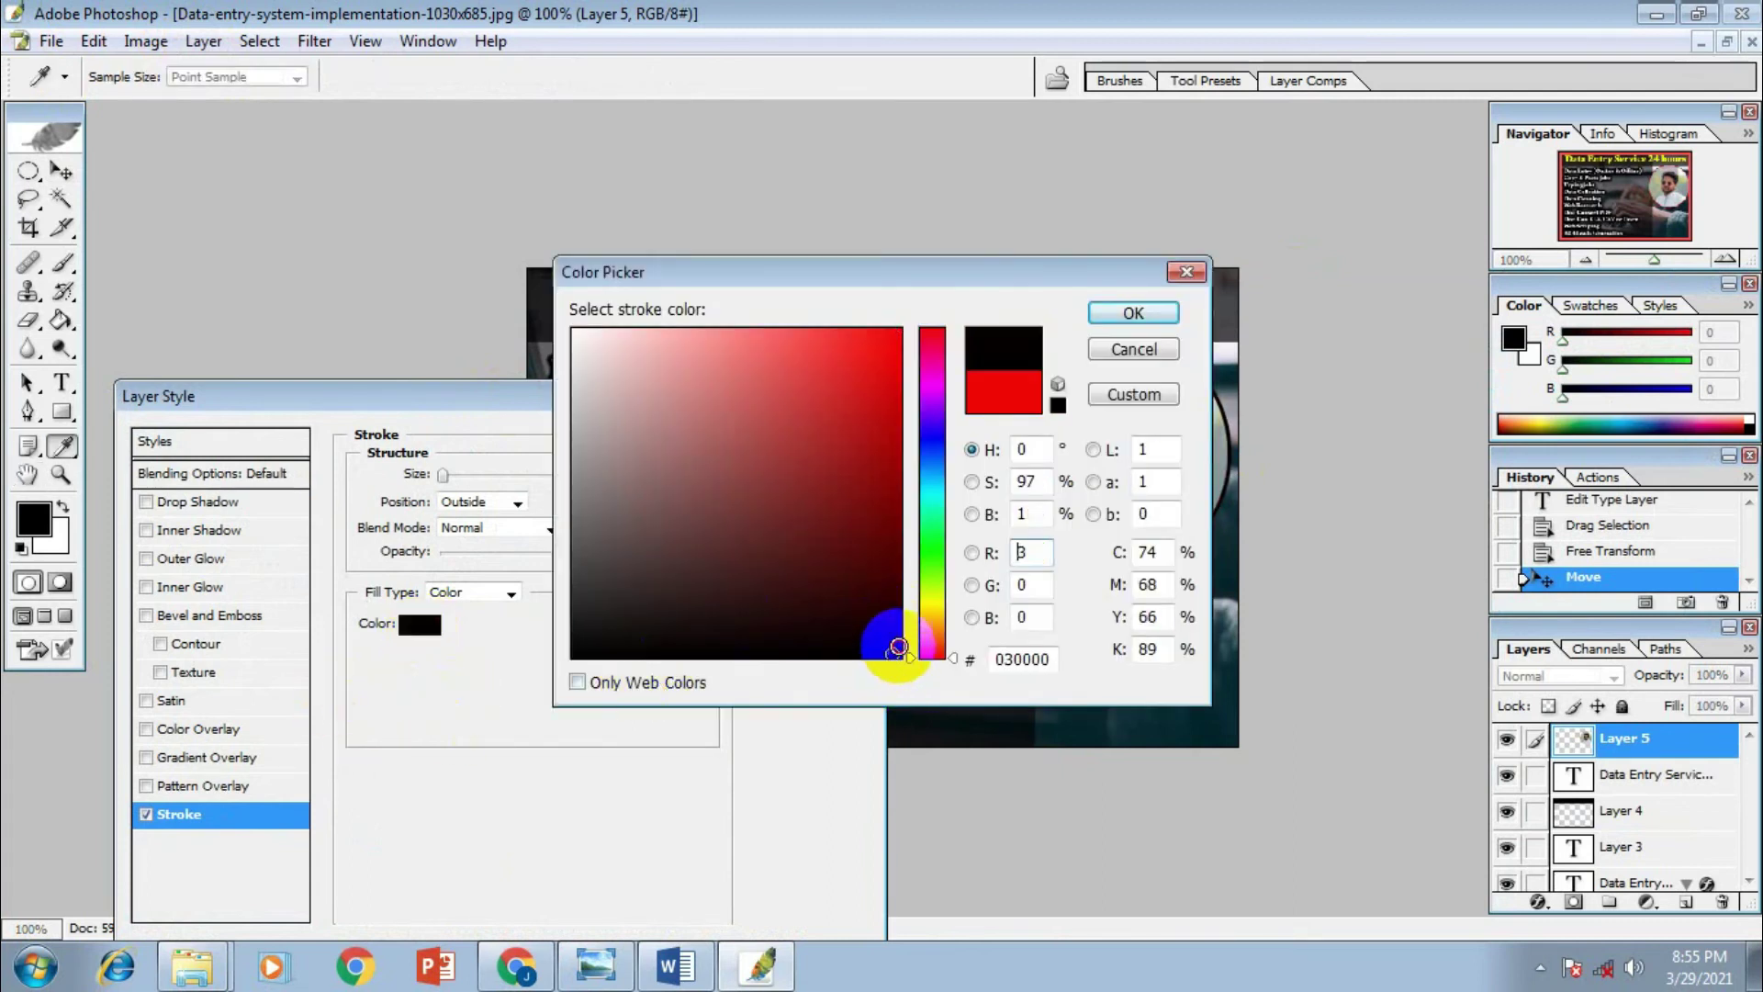
pyautogui.moveTo(898, 646); pyautogui.dragTo(897, 645)
pyautogui.click(1131, 313)
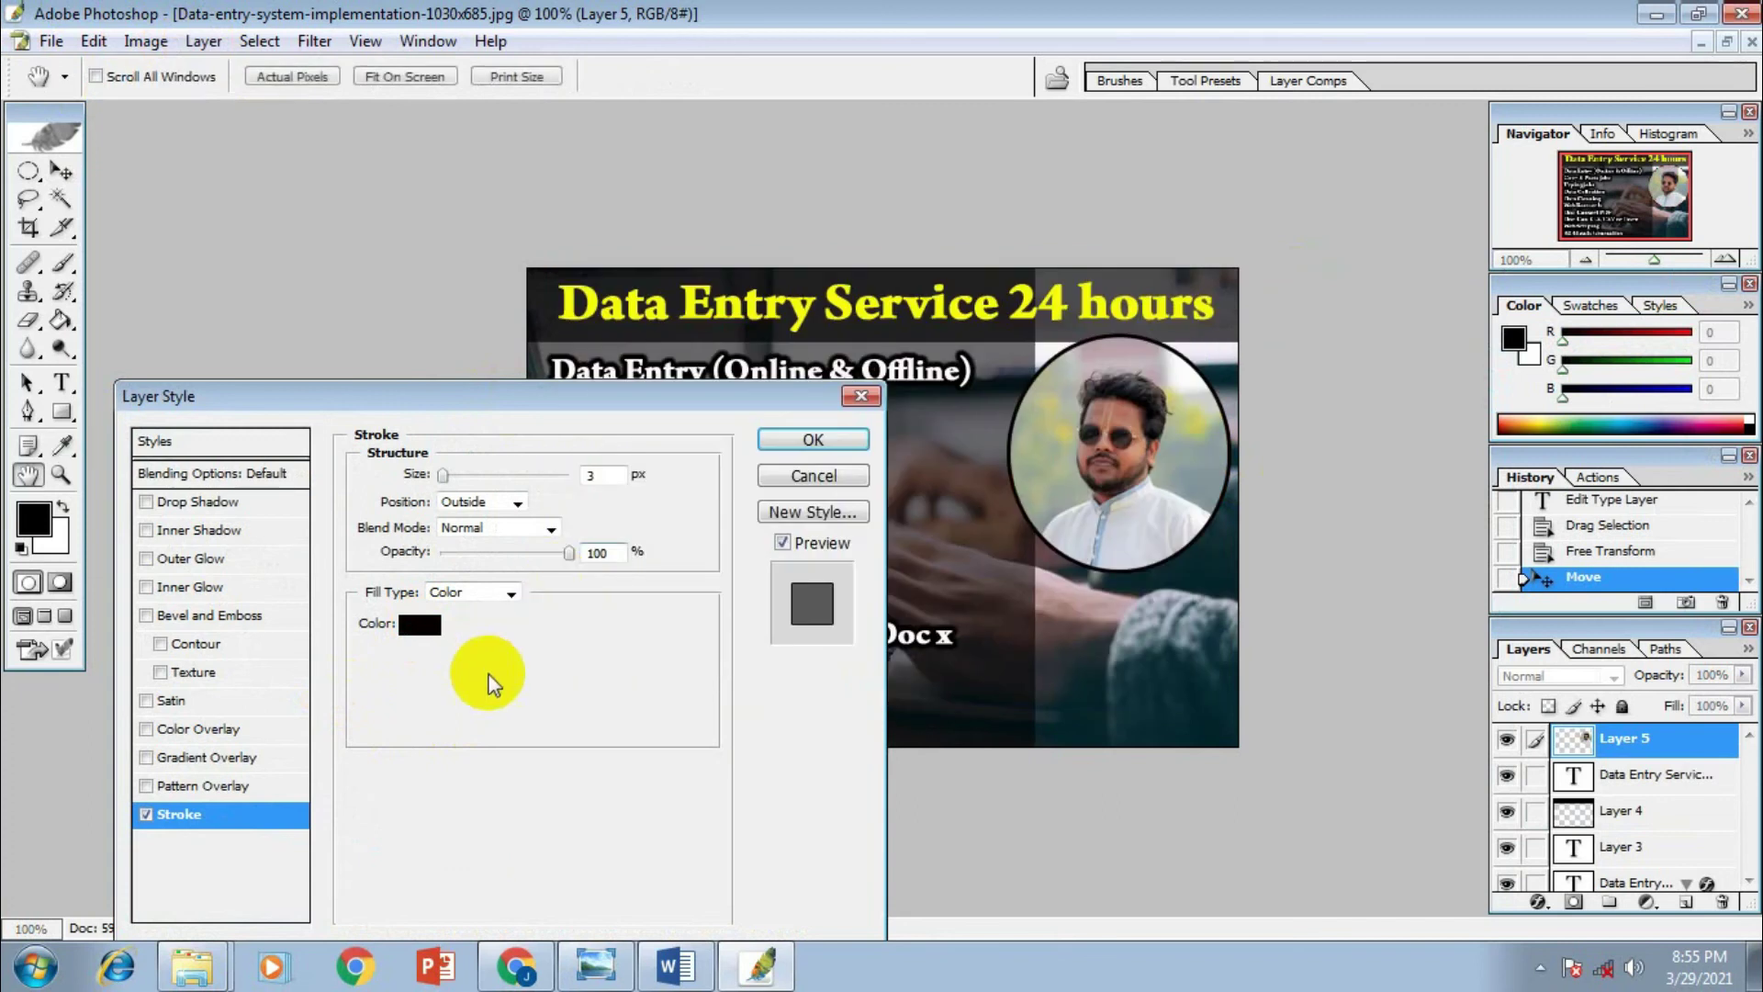
# Change the portrait's stroke color to a near-black green, 011001, and apply the 3 px stroke layer style
pyautogui.moveTo(444, 475)
pyautogui.mouseDown()
pyautogui.moveTo(459, 473)
pyautogui.moveTo(443, 476)
pyautogui.mouseUp()
pyautogui.click(420, 624)
pyautogui.moveTo(669, 499); pyautogui.dragTo(582, 488)
pyautogui.moveTo(643, 272); pyautogui.dragTo(285, 401)
pyautogui.moveTo(512, 574)
pyautogui.mouseDown()
pyautogui.moveTo(511, 550)
pyautogui.moveTo(484, 661)
pyautogui.moveTo(500, 725)
pyautogui.mouseUp()
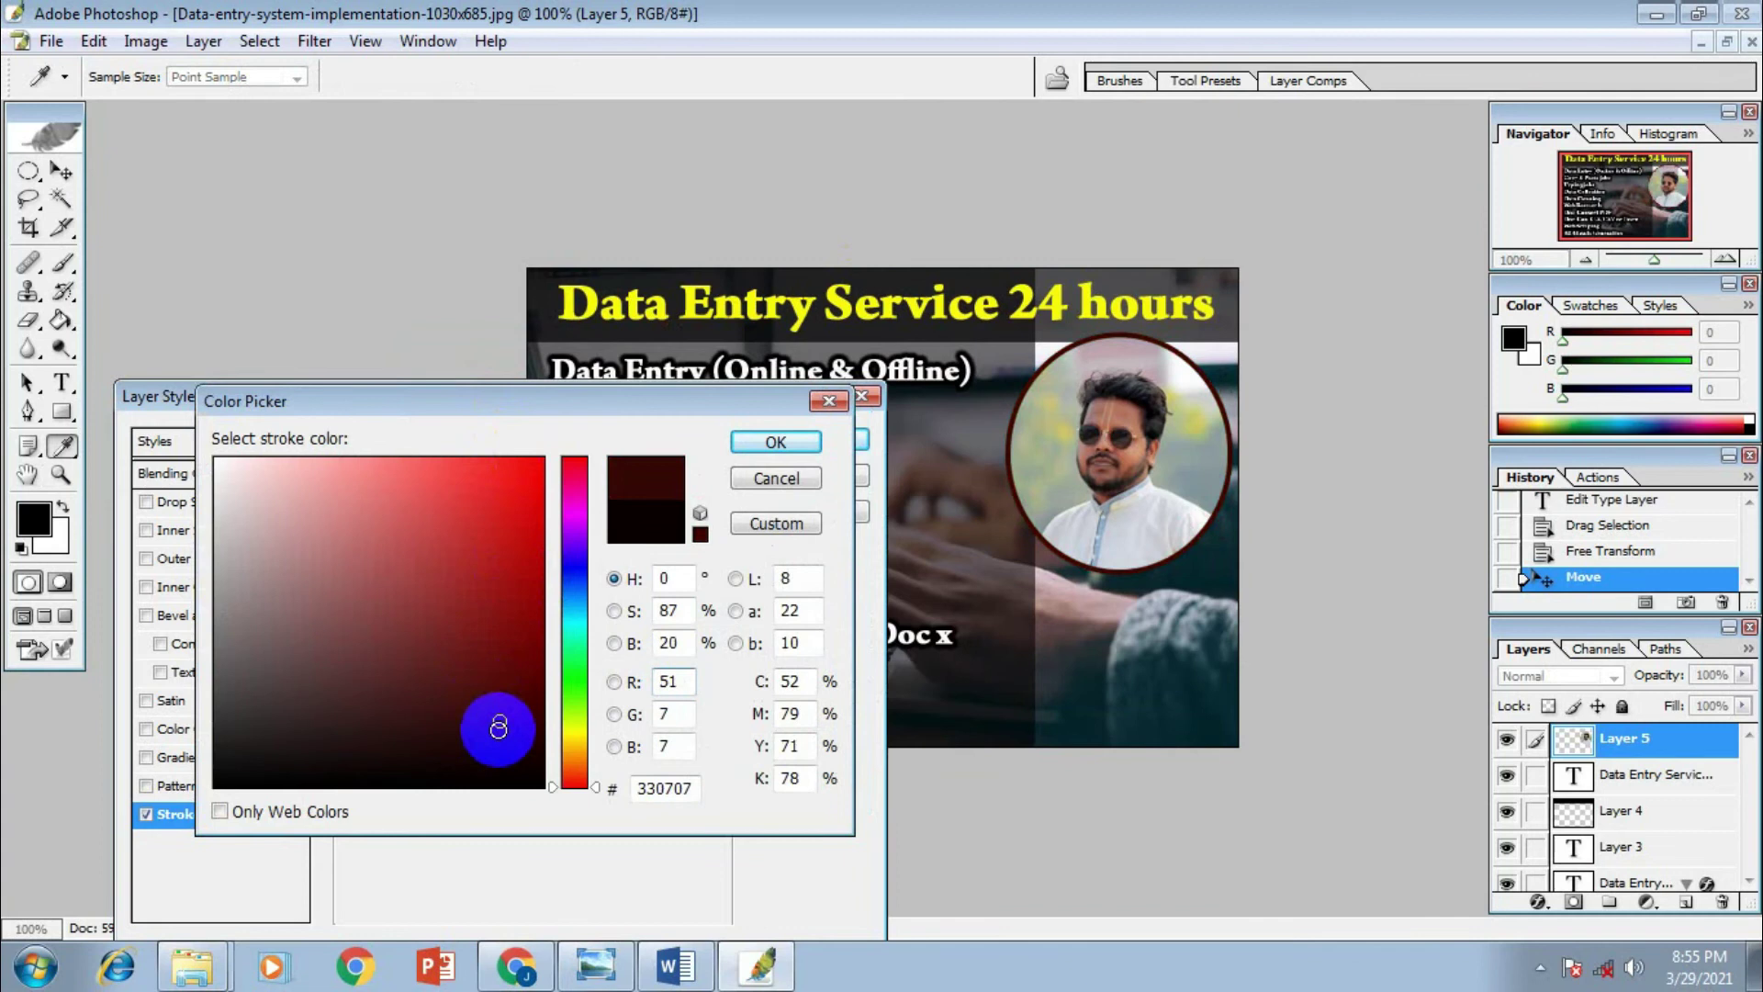
pyautogui.click(574, 676)
pyautogui.moveTo(504, 571); pyautogui.dragTo(523, 531)
pyautogui.moveTo(523, 618); pyautogui.dragTo(529, 771)
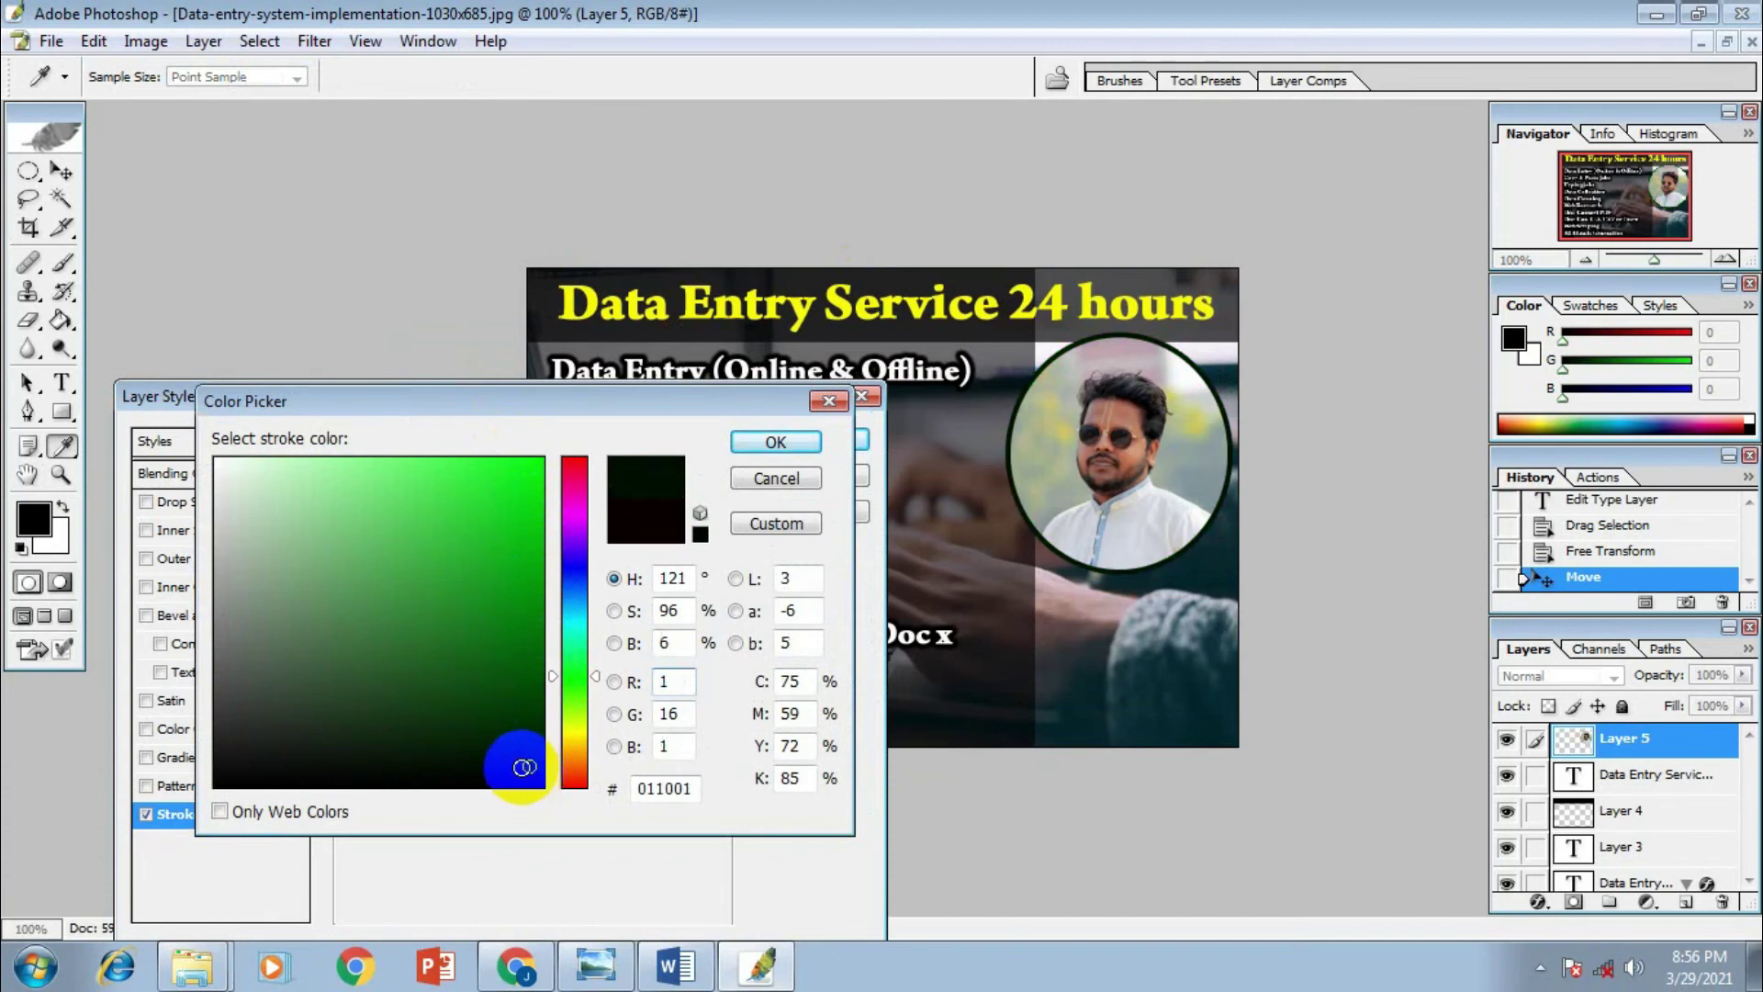
pyautogui.click(775, 441)
pyautogui.click(814, 441)
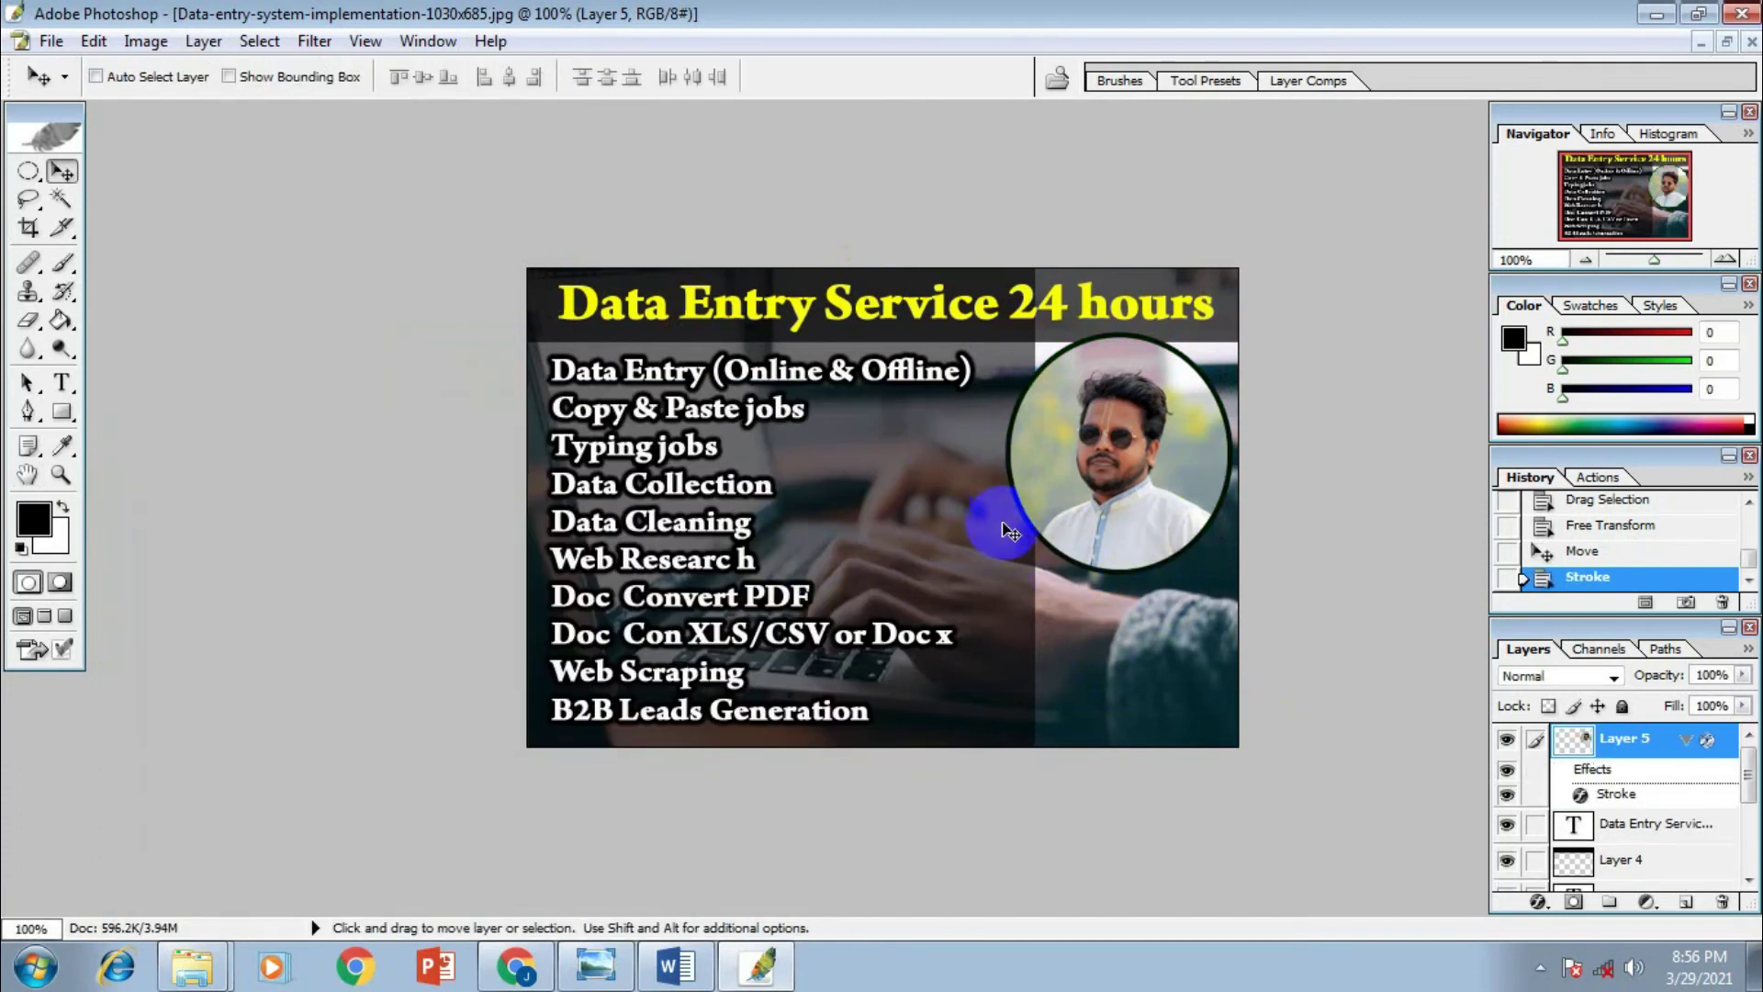
# Shift the portrait slightly toward the service list and nudge it up against the heading banner
pyautogui.moveTo(1140, 484); pyautogui.dragTo(1135, 489)
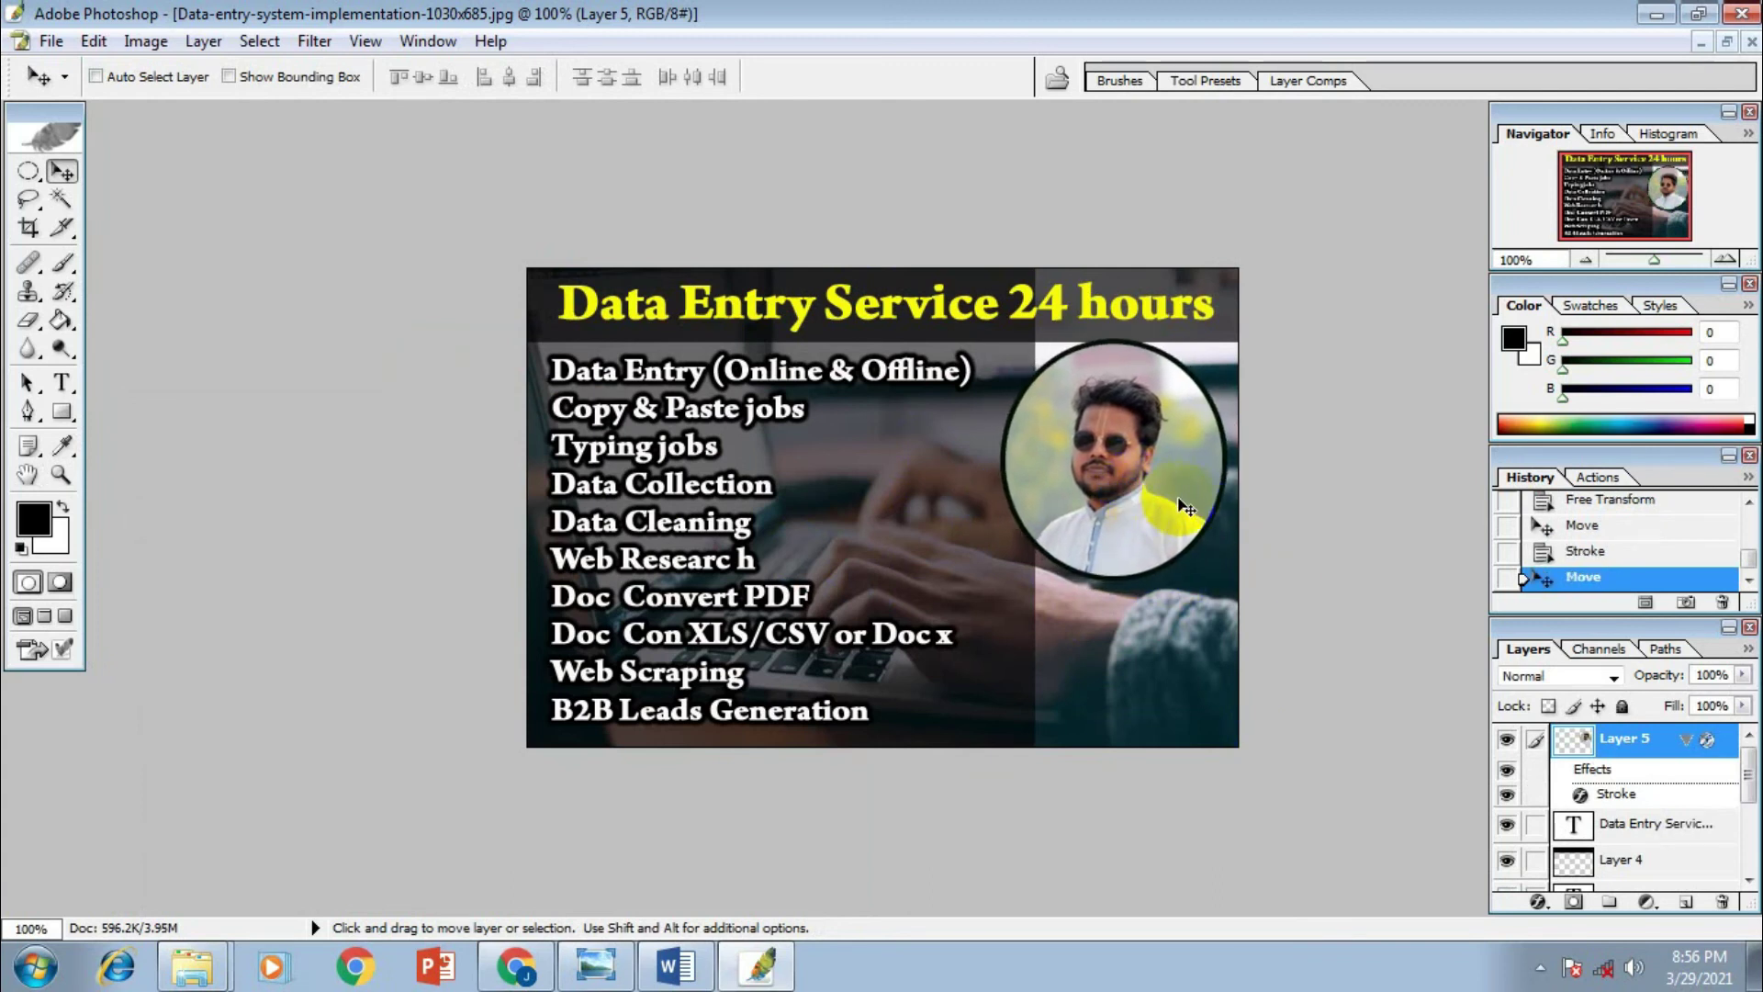
pyautogui.press('Up')
pyautogui.press('Up')
pyautogui.press('Up')
pyautogui.press('Up')
pyautogui.press('Up')
pyautogui.press('Up')
pyautogui.press('Left')
pyautogui.press('Left')
pyautogui.press('Left')
pyautogui.press('Left')
pyautogui.press('Right')
pyautogui.press('Right')
pyautogui.press('Right')
pyautogui.press('Right')
pyautogui.press('Right')
pyautogui.press('Right')
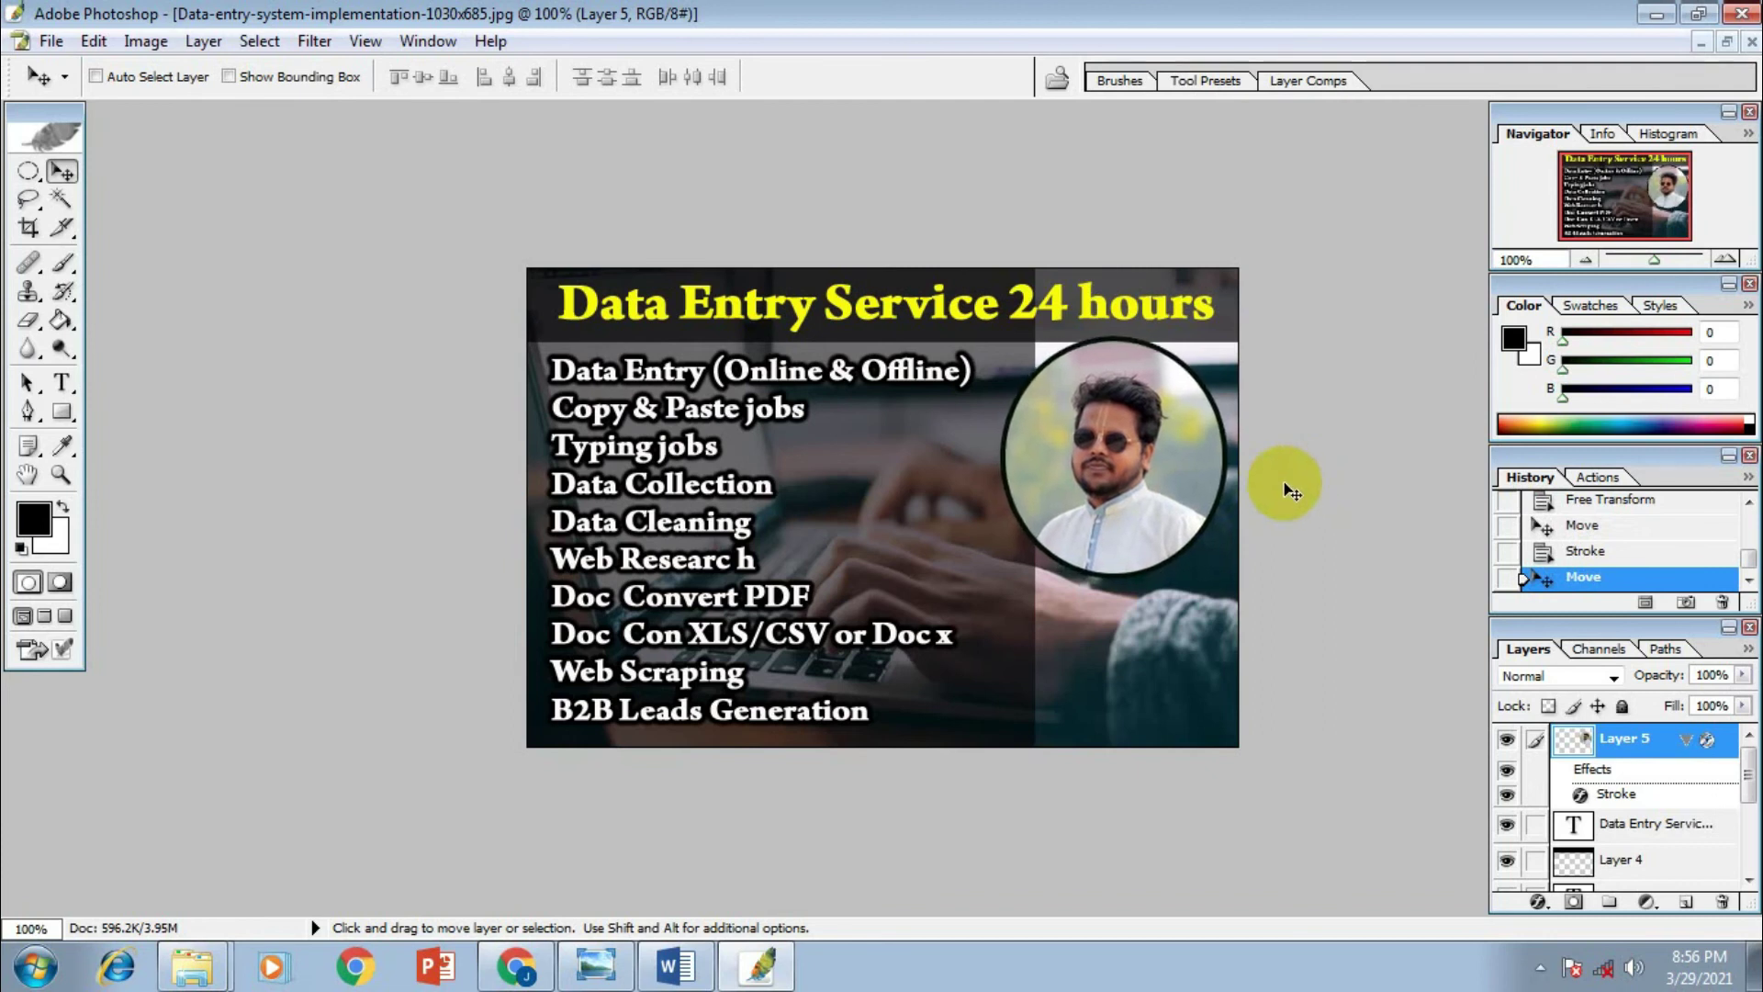
# Enlarge the portrait slightly with Free Transform and nudge it back from the canvas edge
pyautogui.hotkey('ctrl', 't')
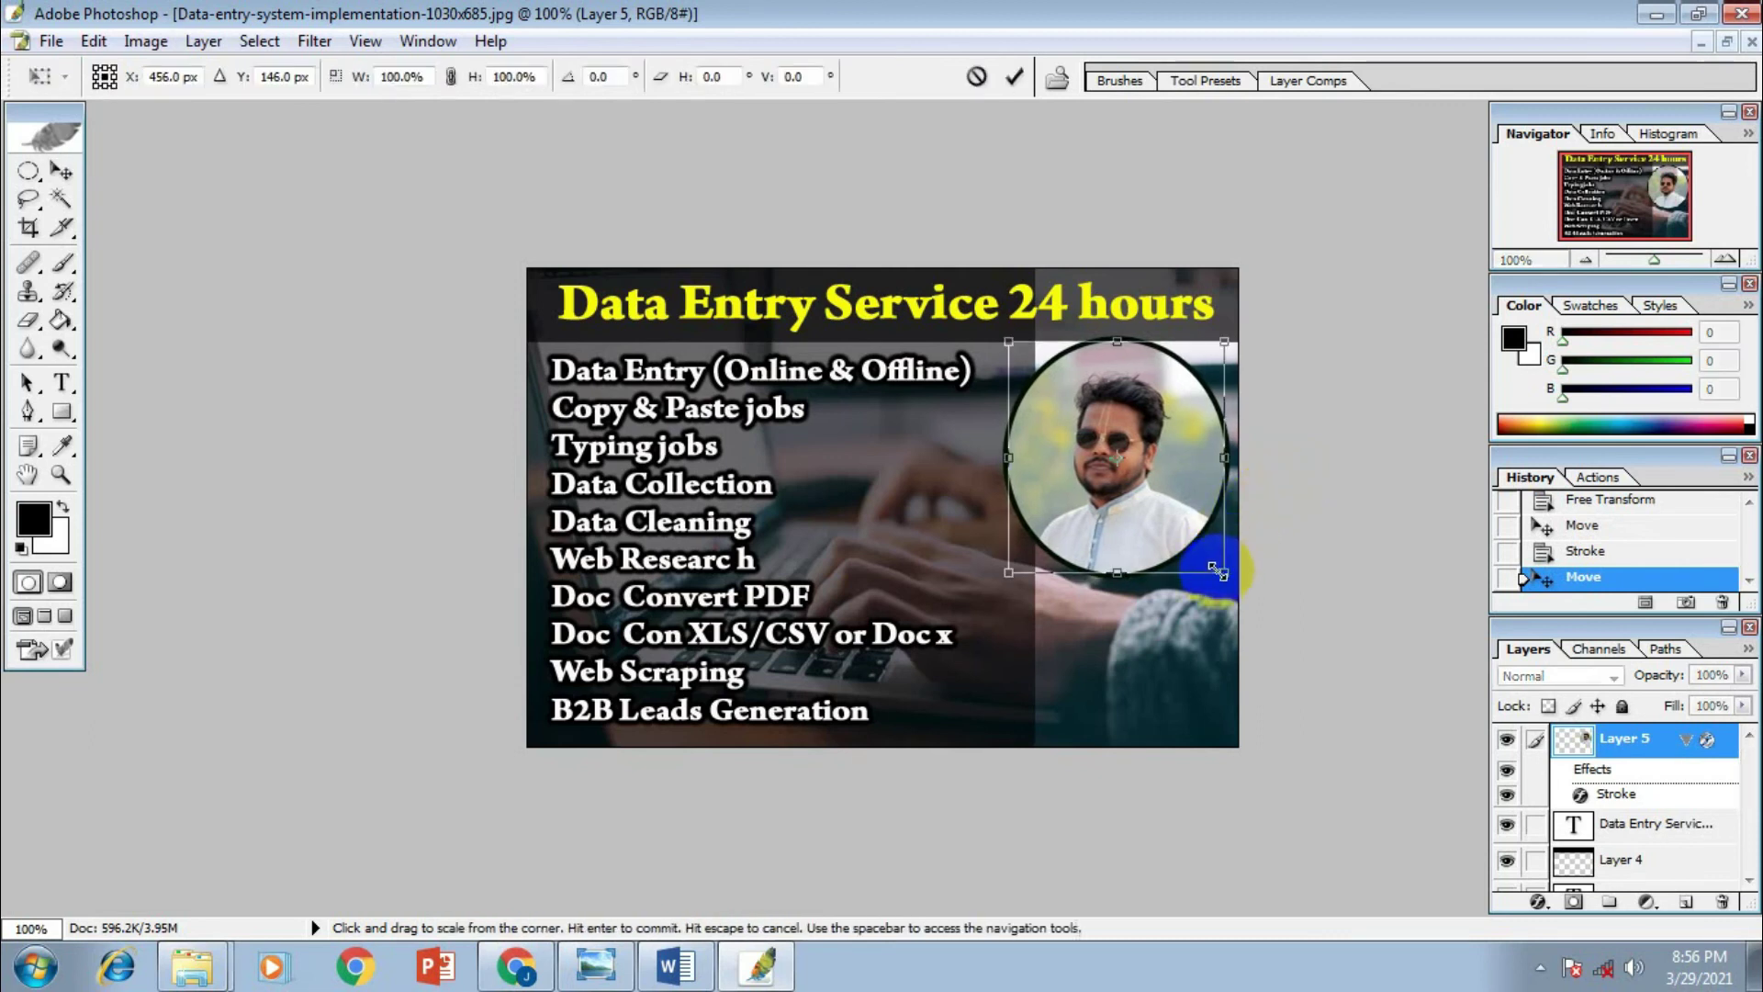
pyautogui.moveTo(1225, 567); pyautogui.dragTo(1233, 574)
pyautogui.press('Return')
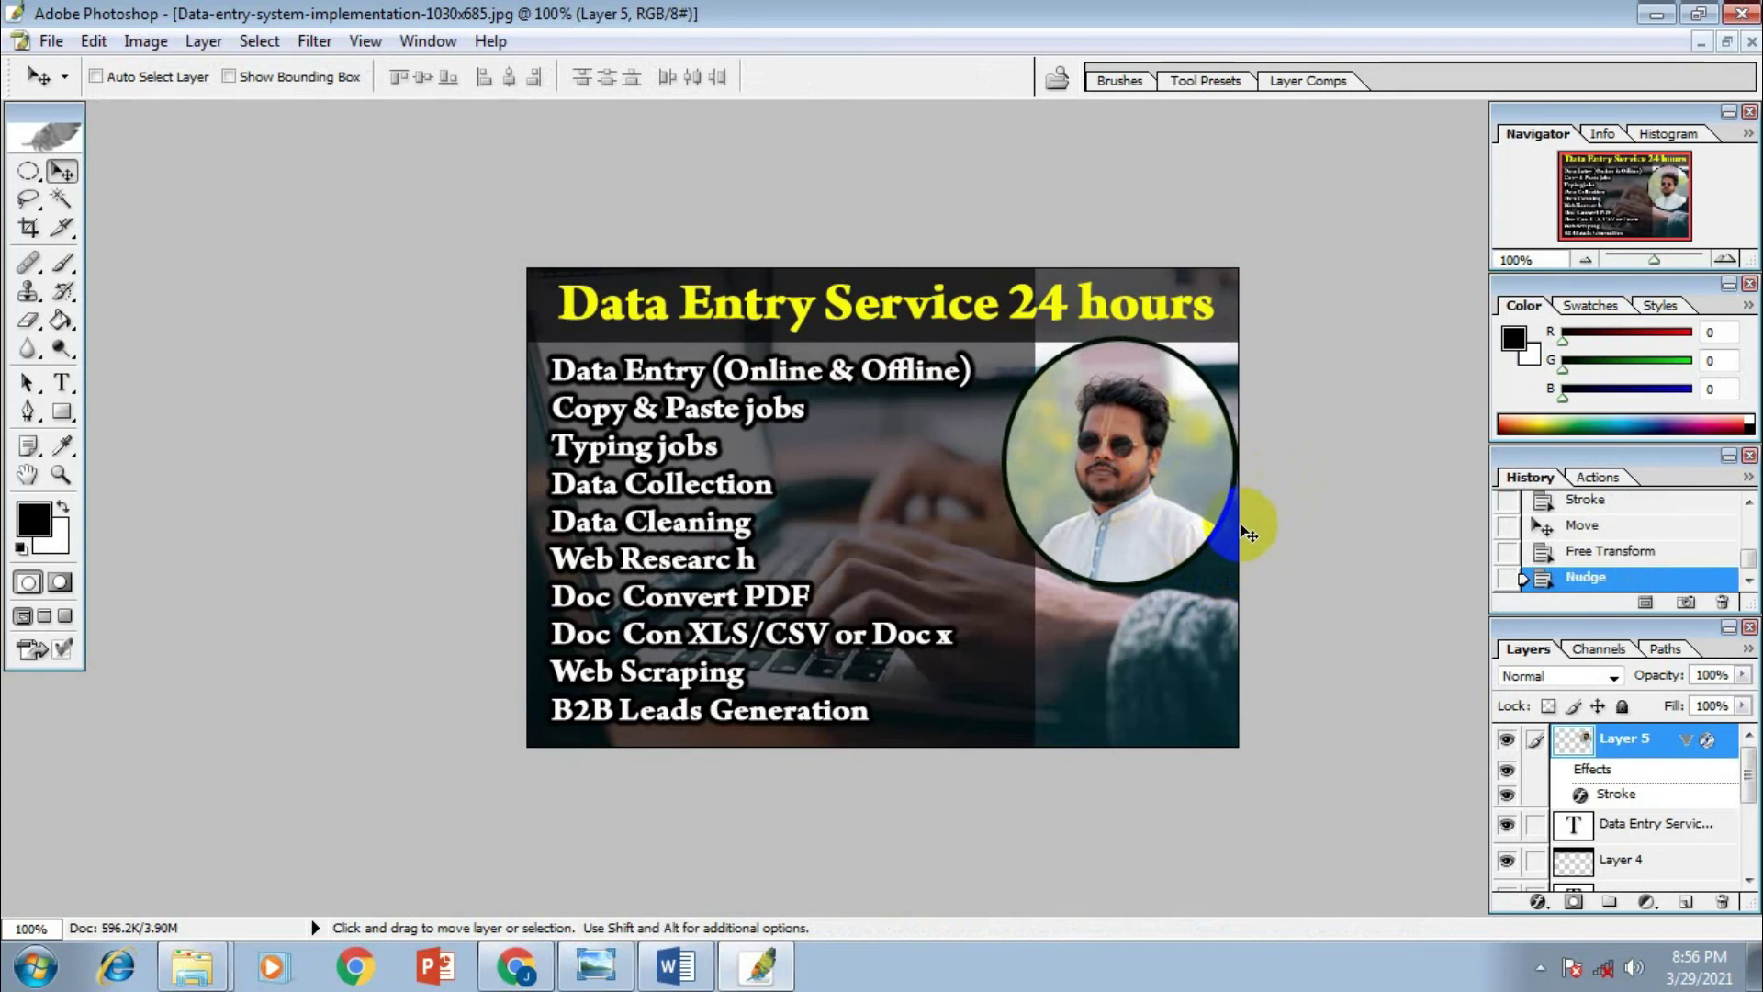
pyautogui.press('Left')
pyautogui.press('Left')
pyautogui.press('Left')
pyautogui.press('Left')
pyautogui.press('Left')
pyautogui.press('Left')
pyautogui.press('Left')
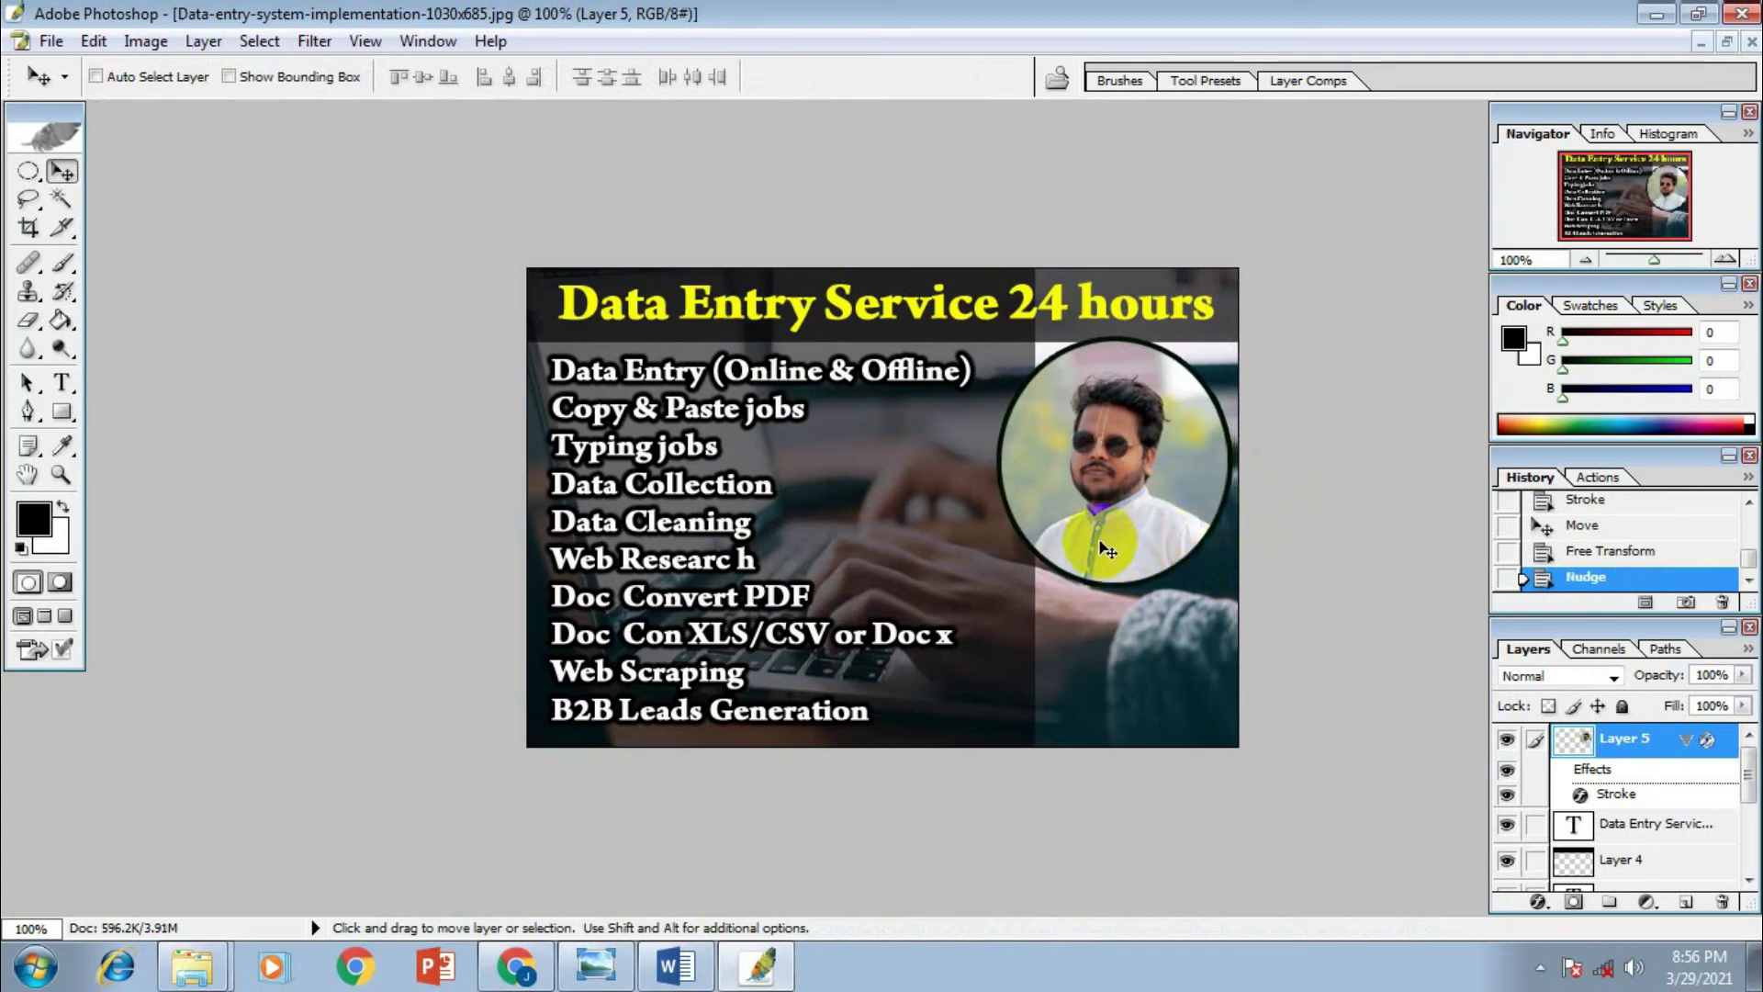
# Scale the portrait up proportionally to about 116.4% toward the service list and commit the transform
pyautogui.hotkey('ctrl', 't')
pyautogui.moveTo(998, 582); pyautogui.dragTo(955, 640)
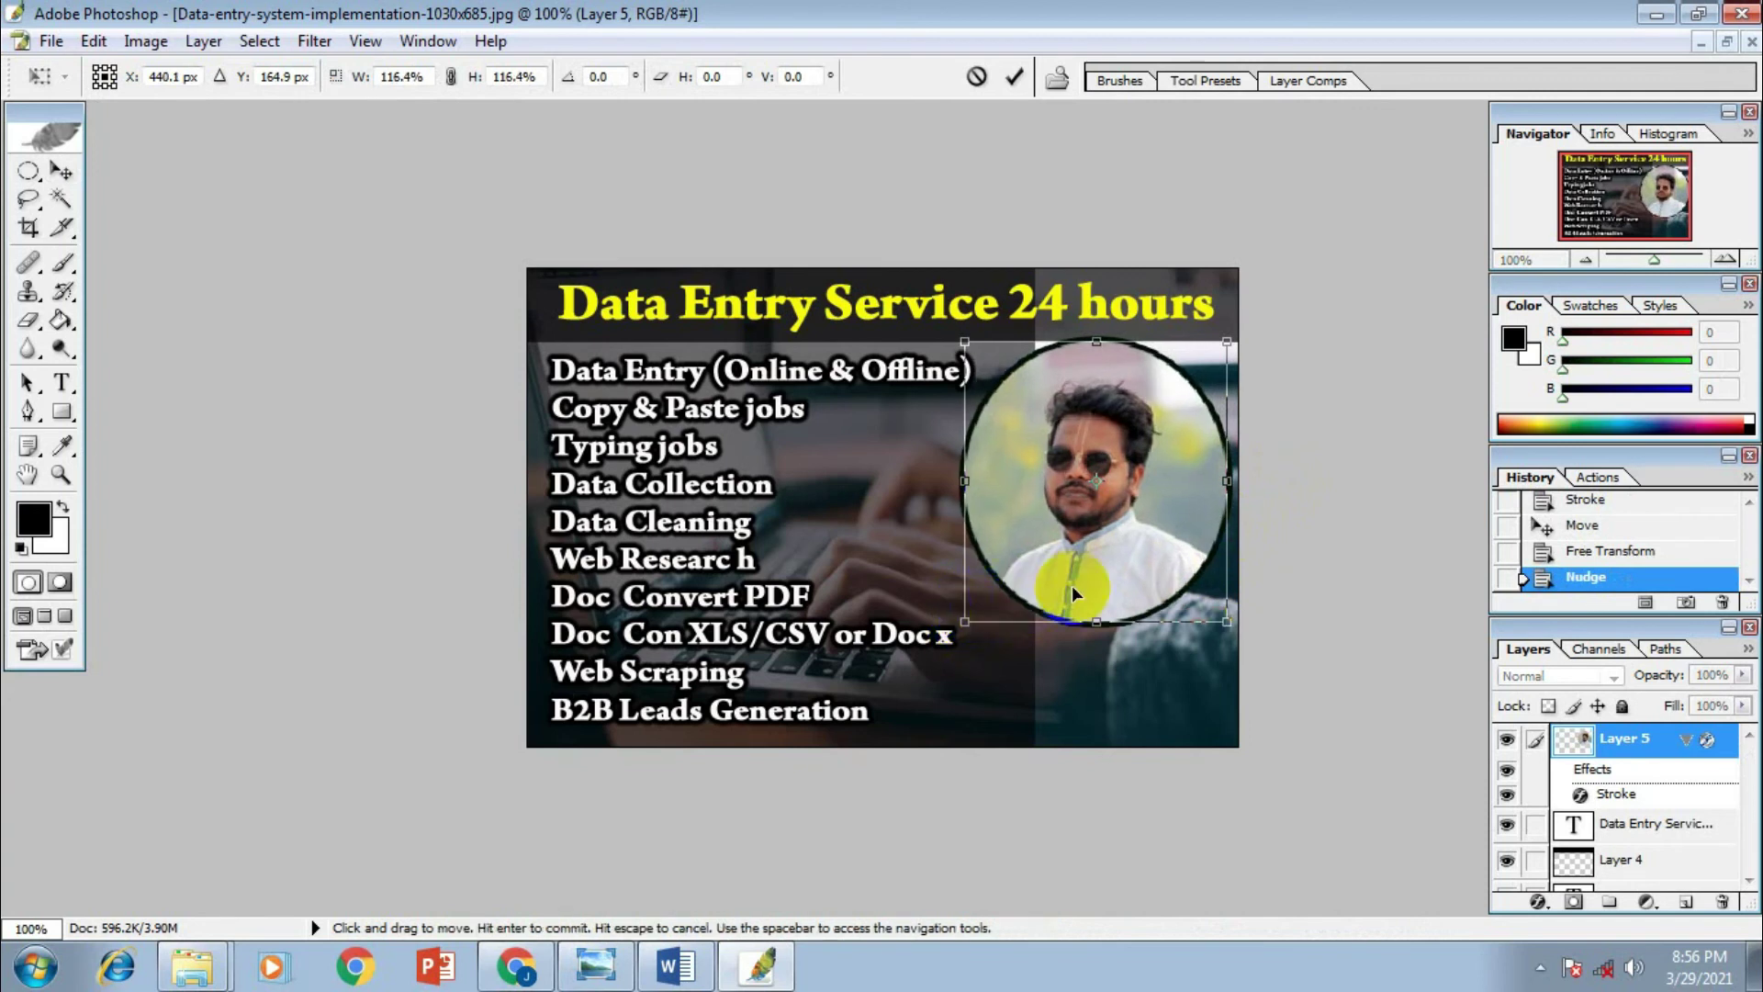
pyautogui.press('Return')
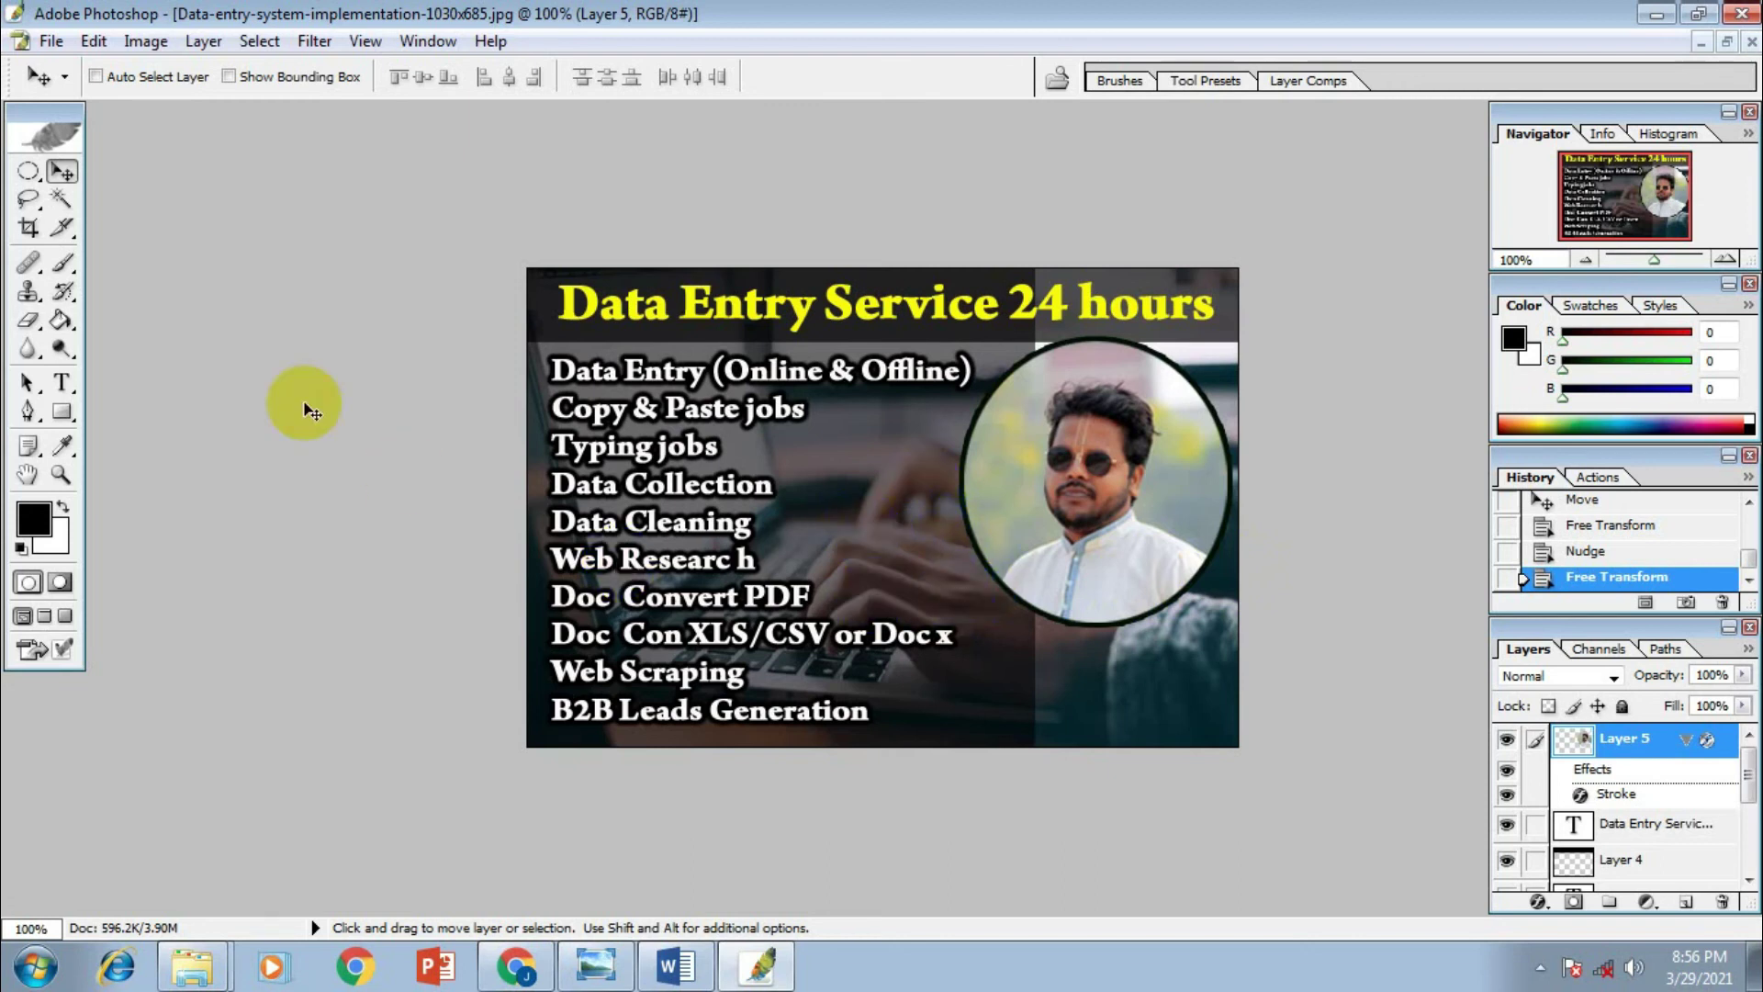
# Add a white Arno Pro Bold text line reading "I am Prodessional" below the portrait and set its size to 6 pt
pyautogui.click(62, 382)
pyautogui.click(928, 711)
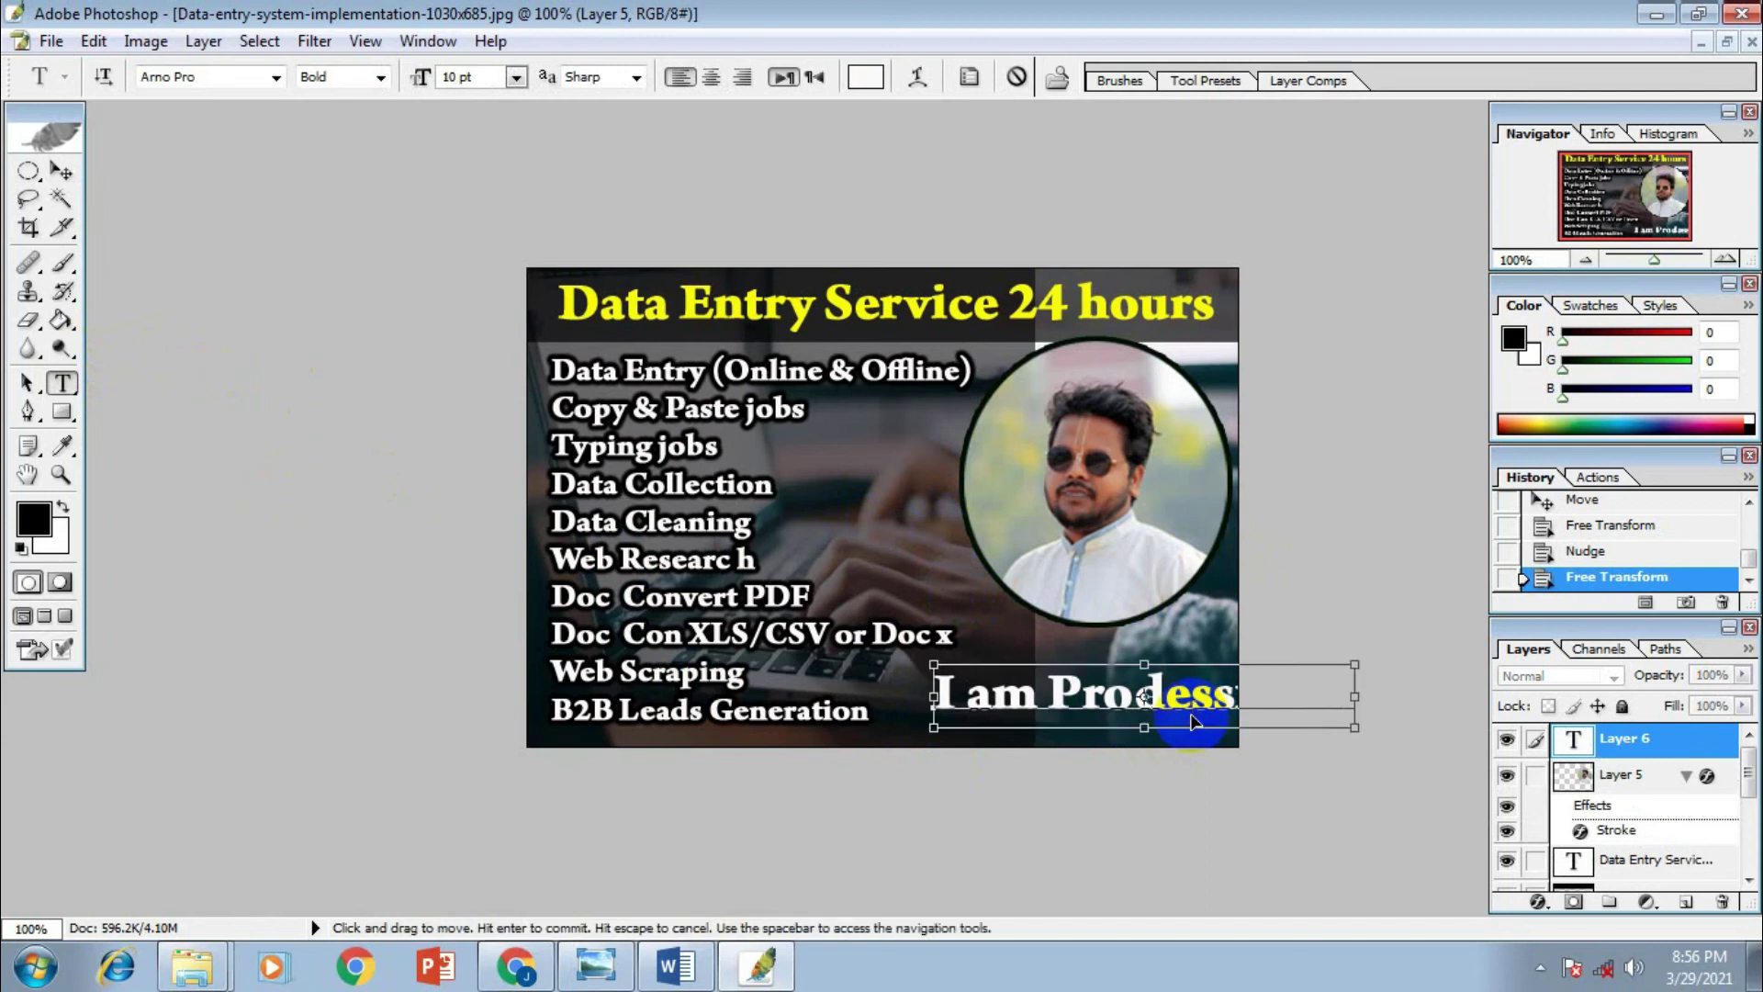
pyautogui.hotkey('ctrl', 'a')
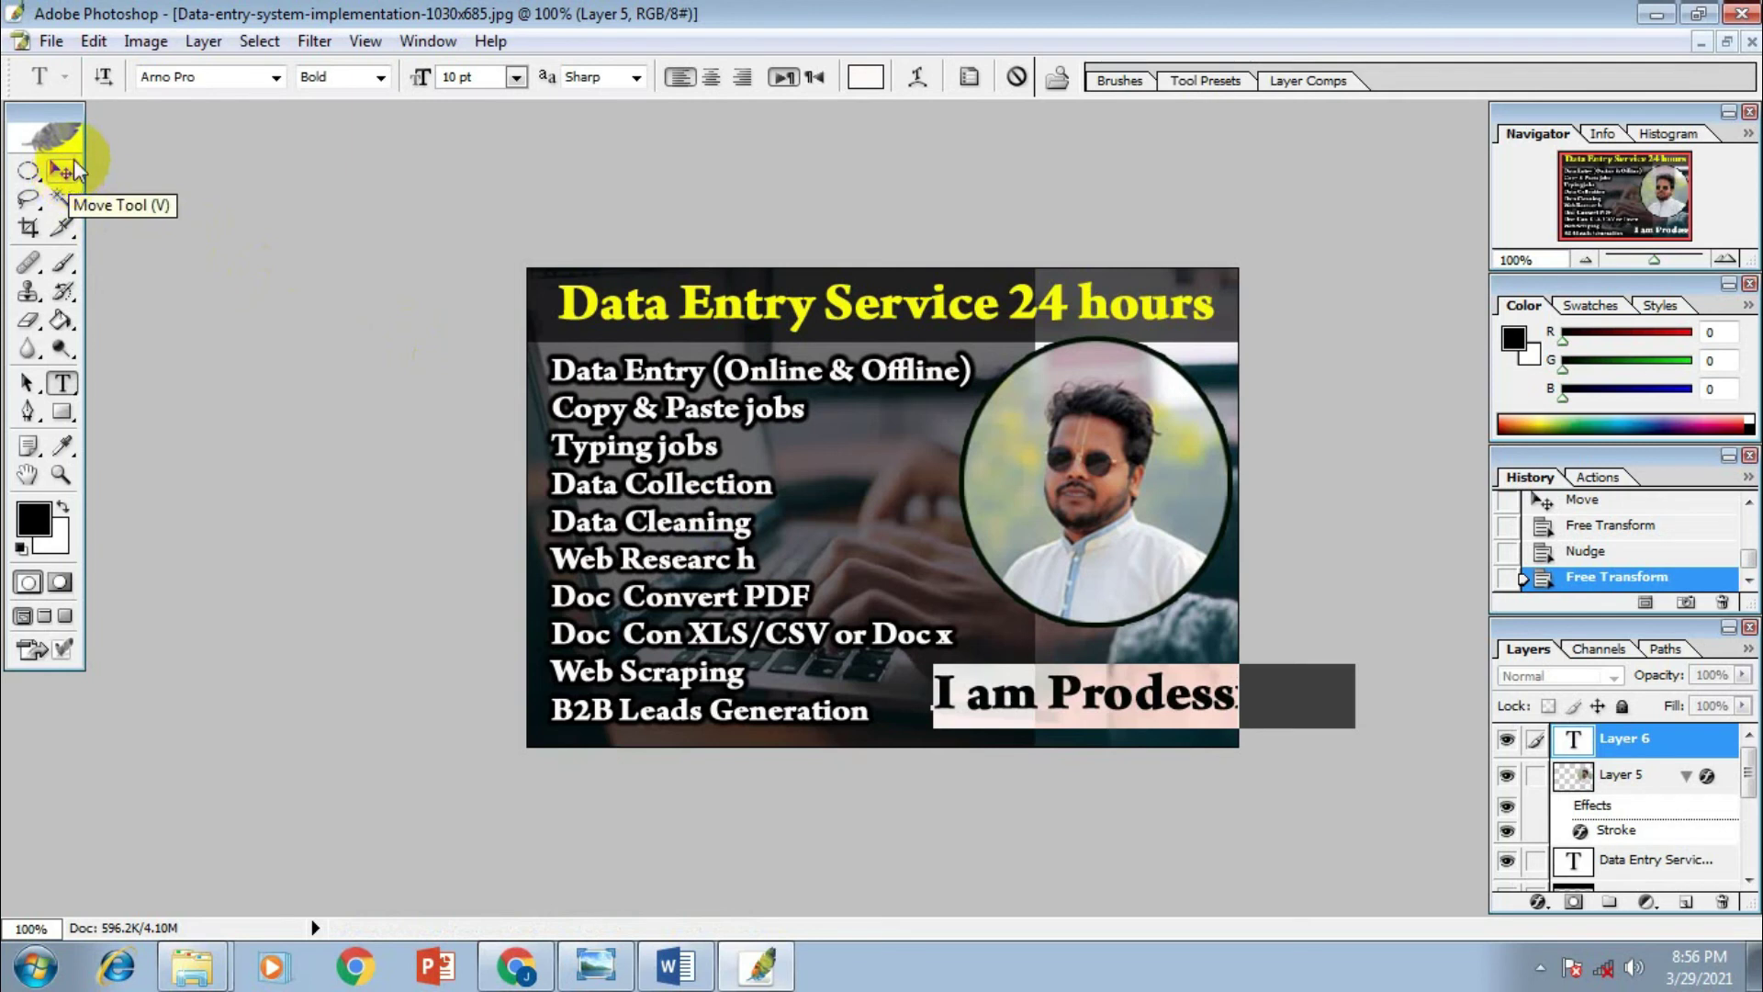
pyautogui.click(516, 77)
pyautogui.click(497, 145)
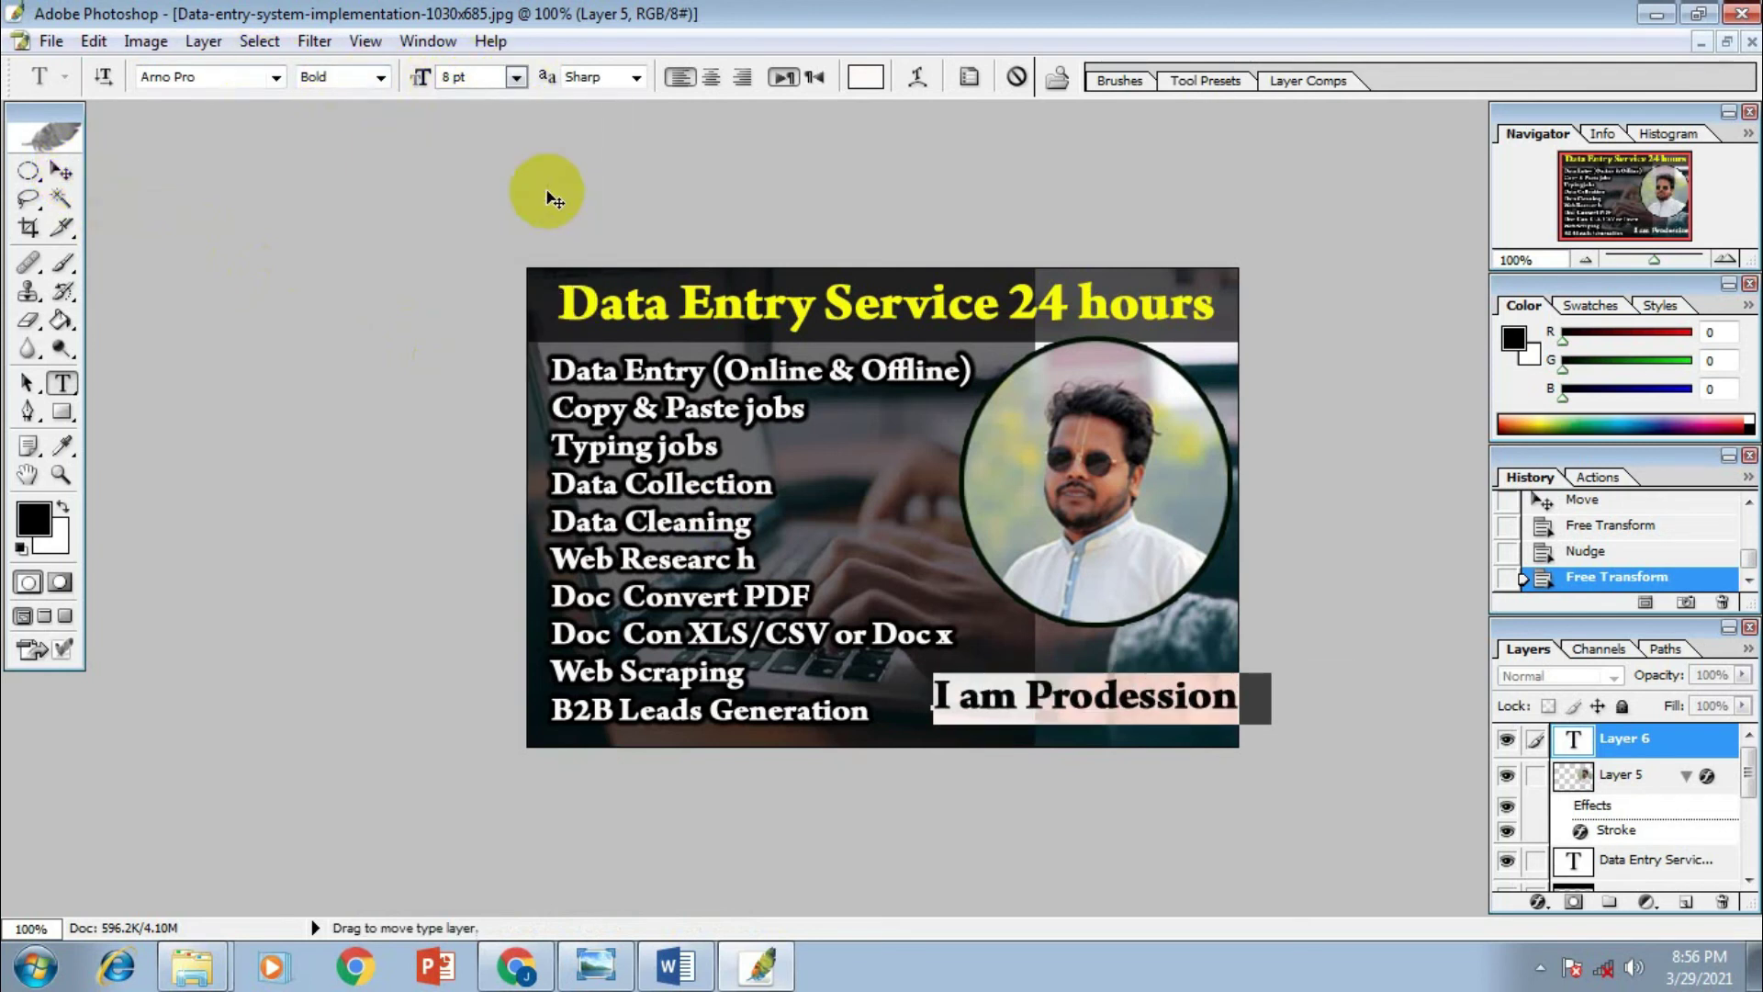
pyautogui.click(517, 77)
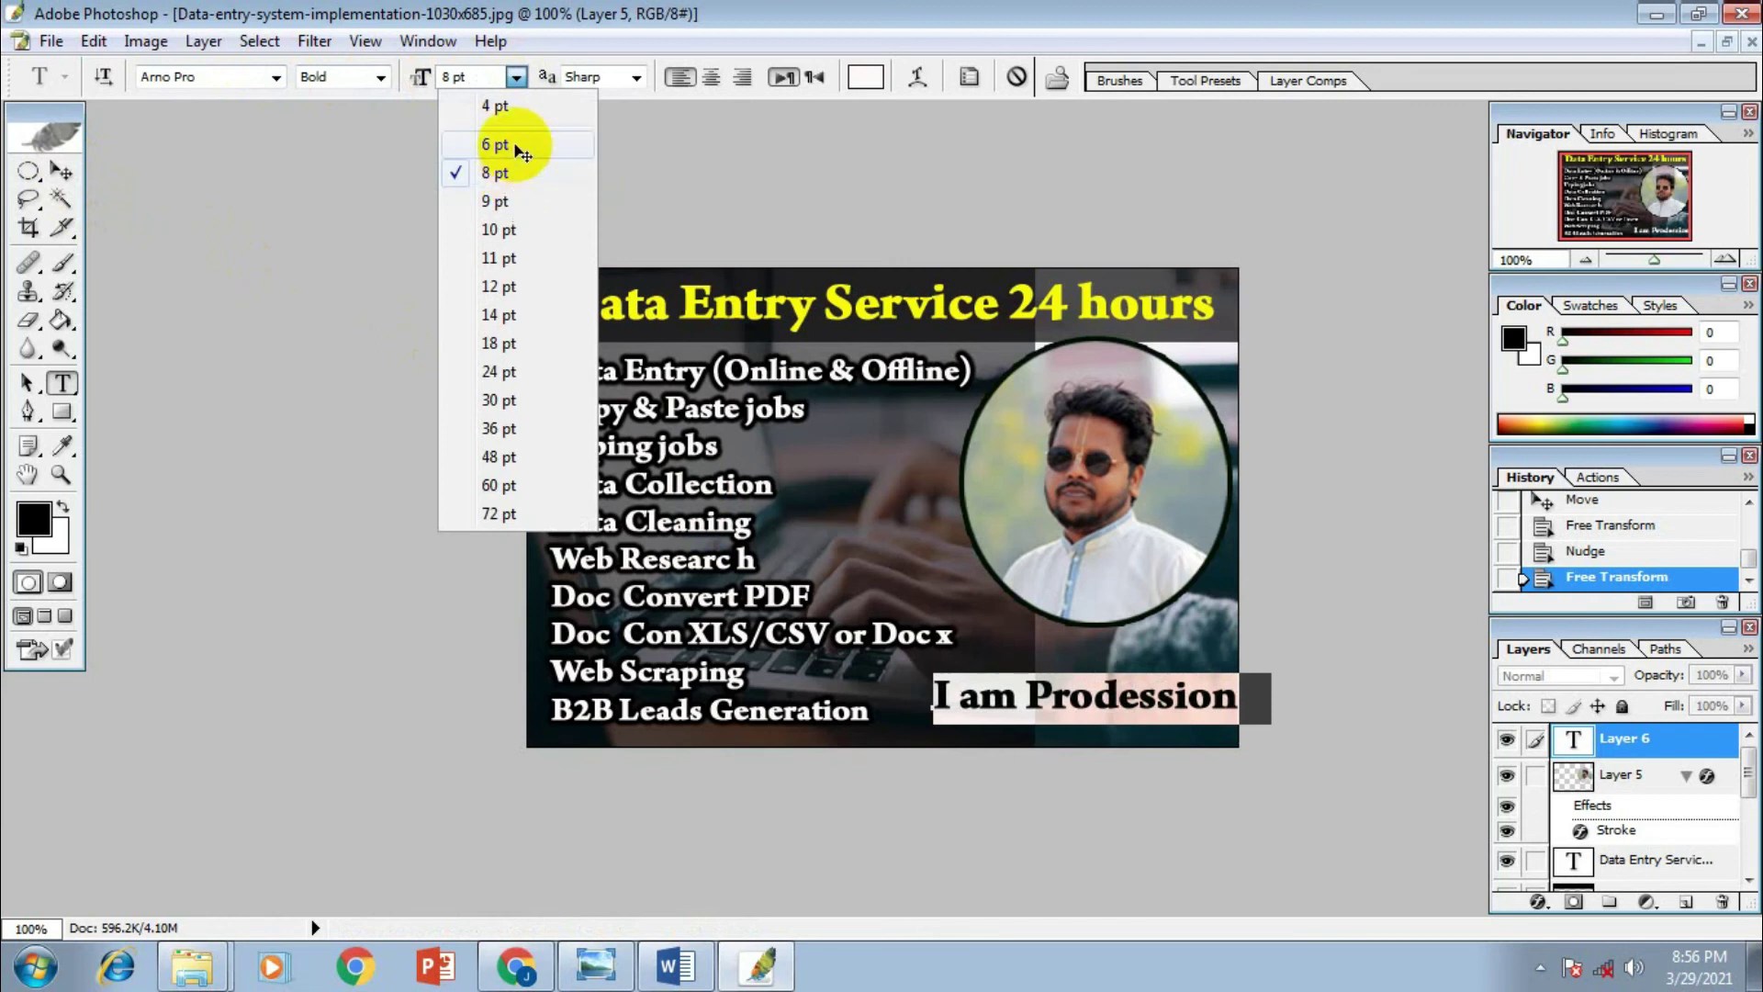
pyautogui.click(519, 147)
# Correct the new line to "I am Professional" and center it beneath the portrait
pyautogui.moveTo(1007, 684); pyautogui.dragTo(1036, 654)
pyautogui.click(63, 382)
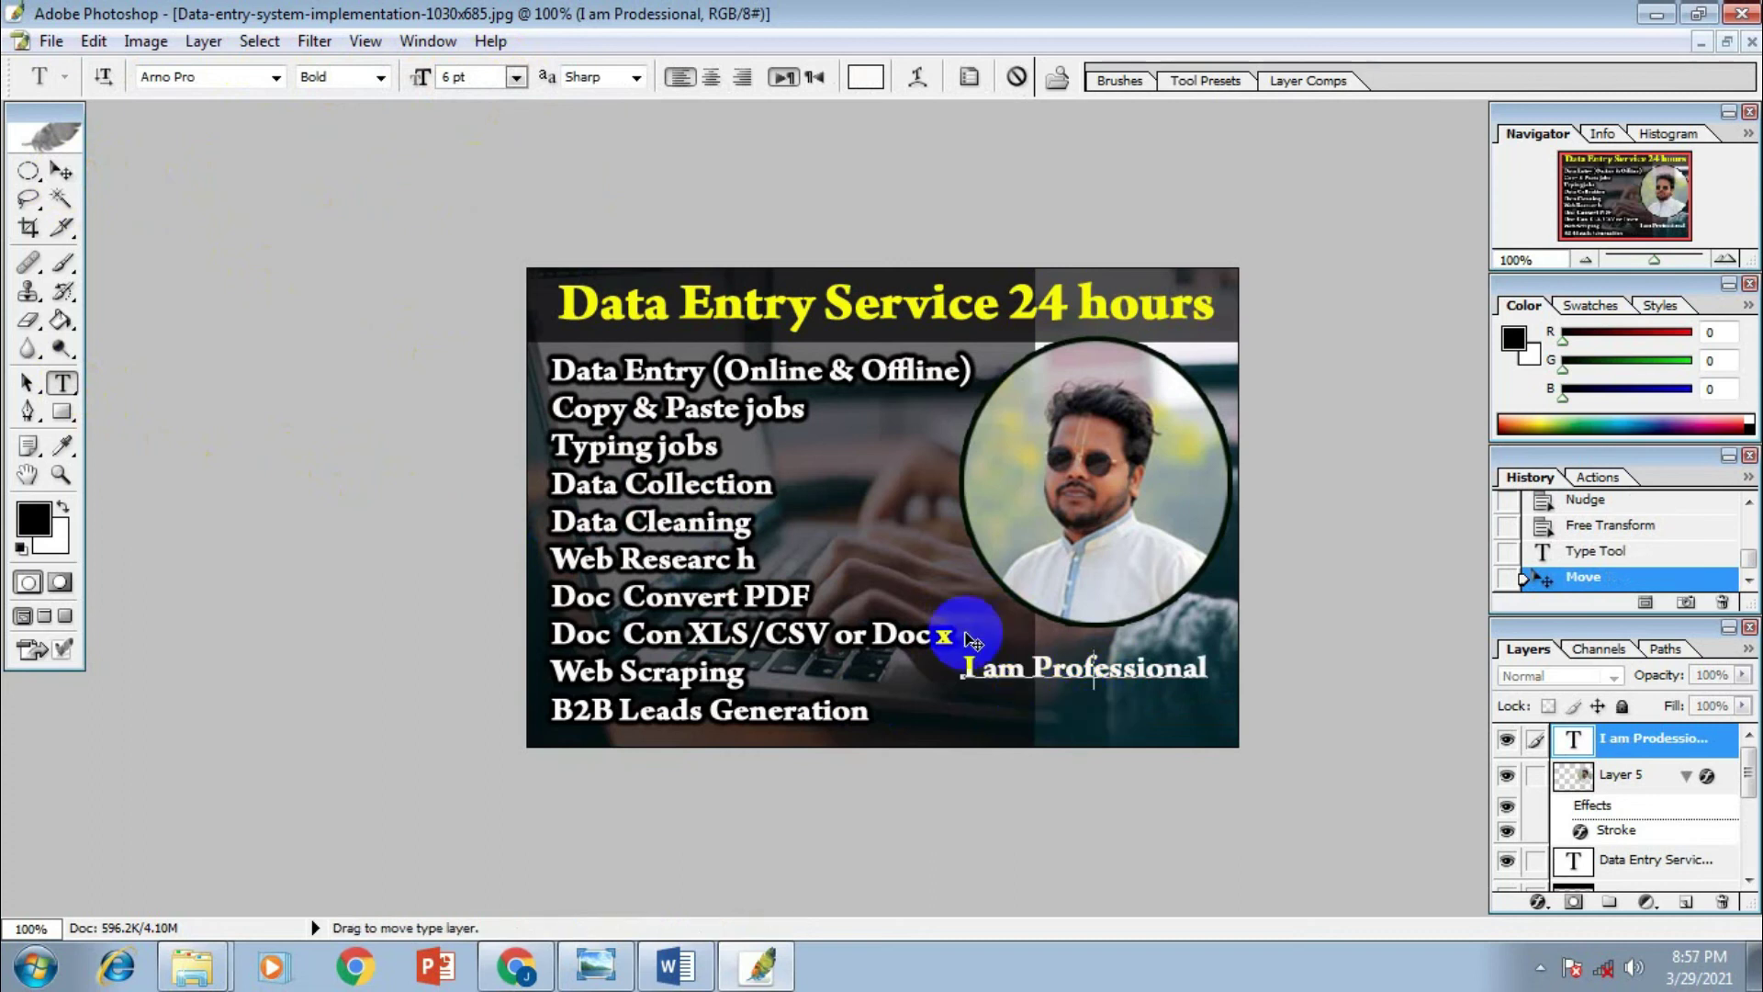
pyautogui.click(65, 174)
pyautogui.moveTo(1049, 672)
pyautogui.mouseDown()
pyautogui.moveTo(1070, 649)
pyautogui.moveTo(1062, 663)
pyautogui.mouseUp()
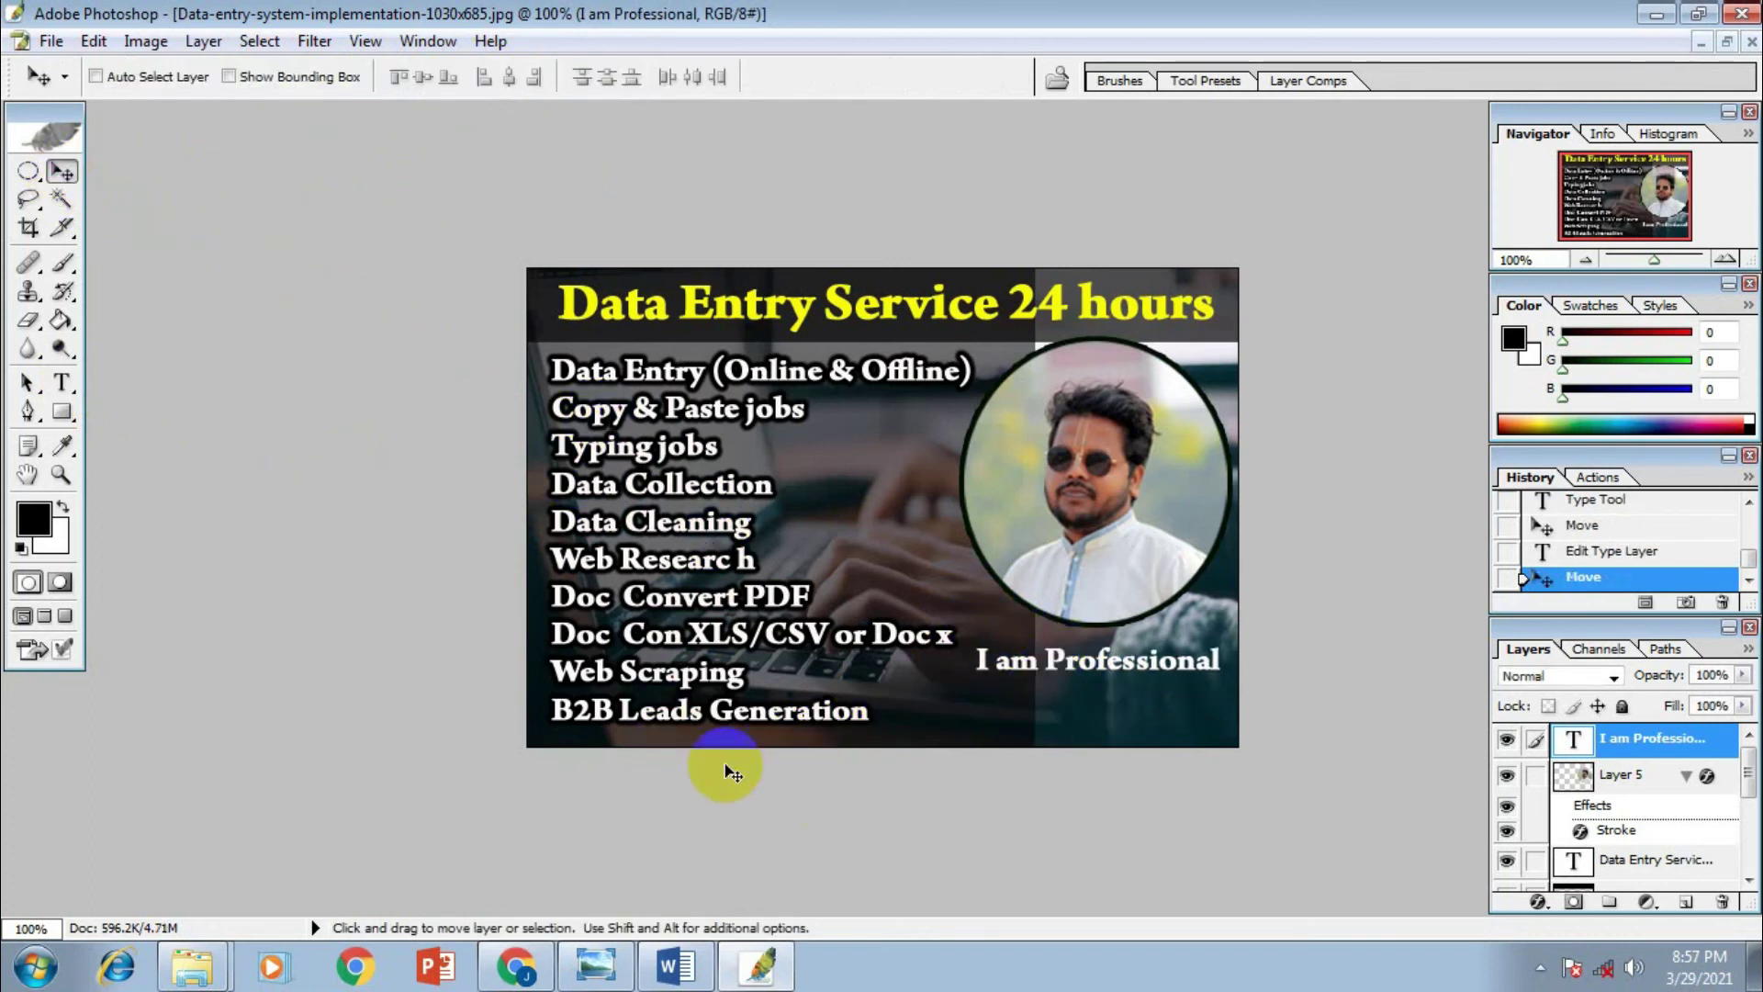
# Switch to Chrome and check the wording of the tagline on the Fiverr seller profile page
pyautogui.click(514, 966)
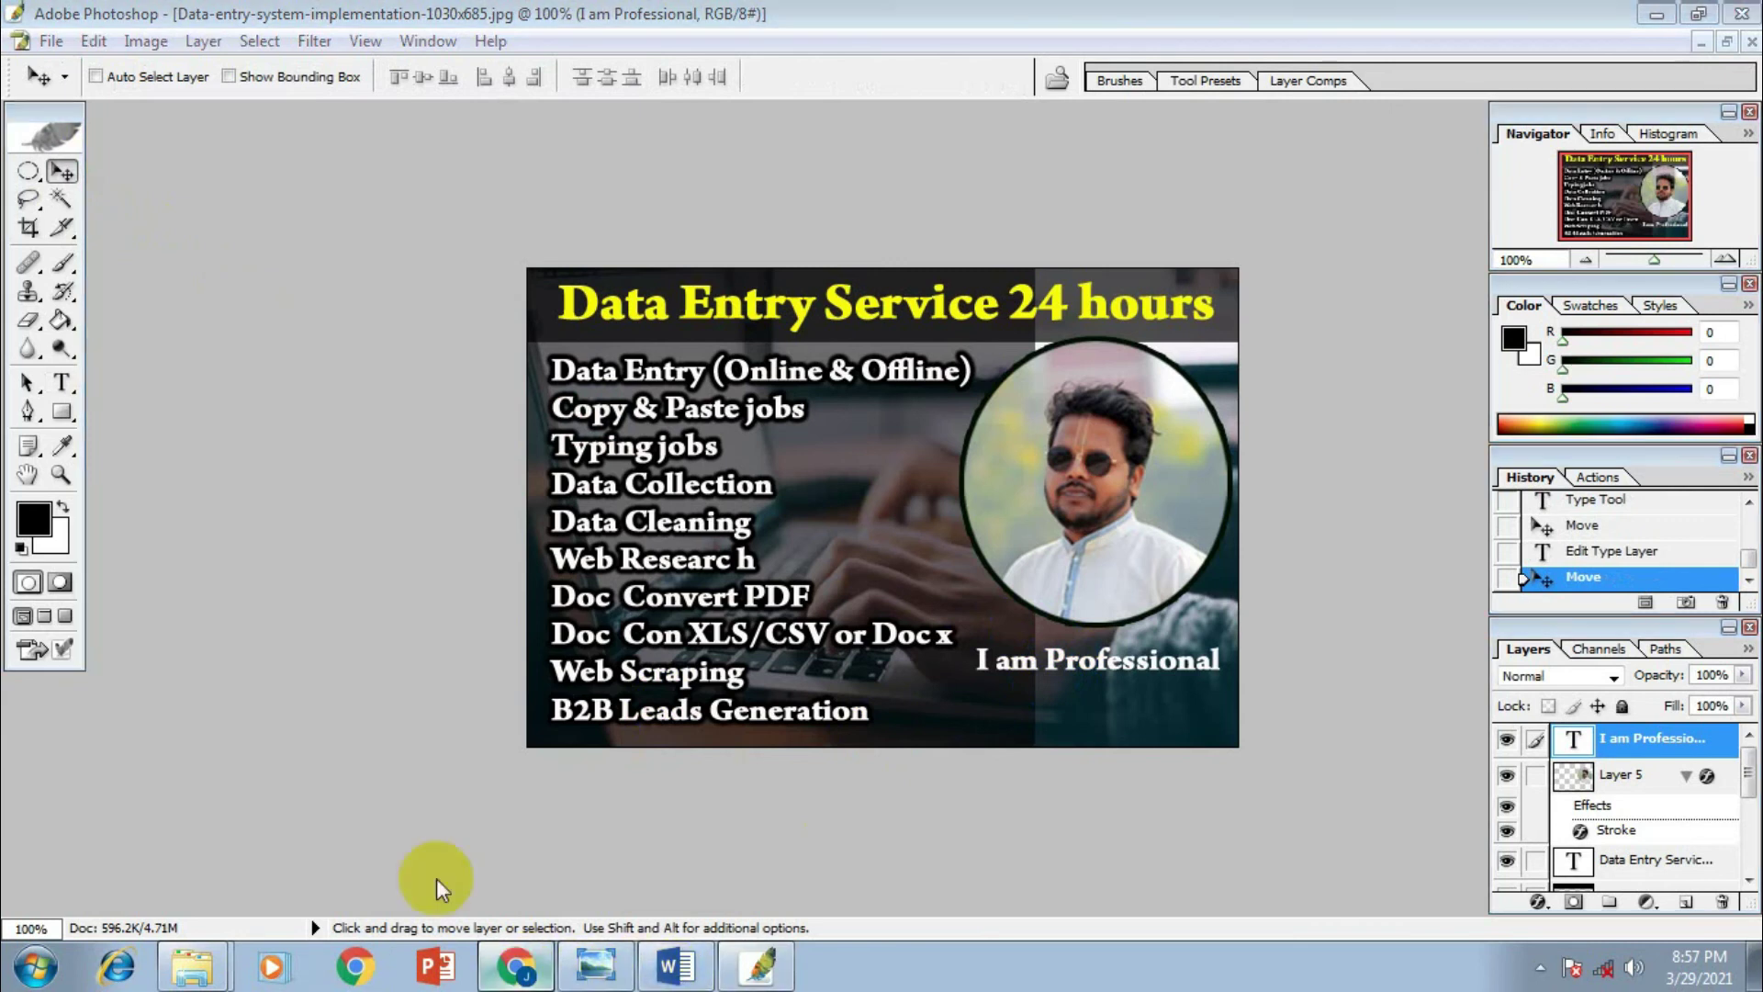
pyautogui.click(433, 873)
pyautogui.click(104, 28)
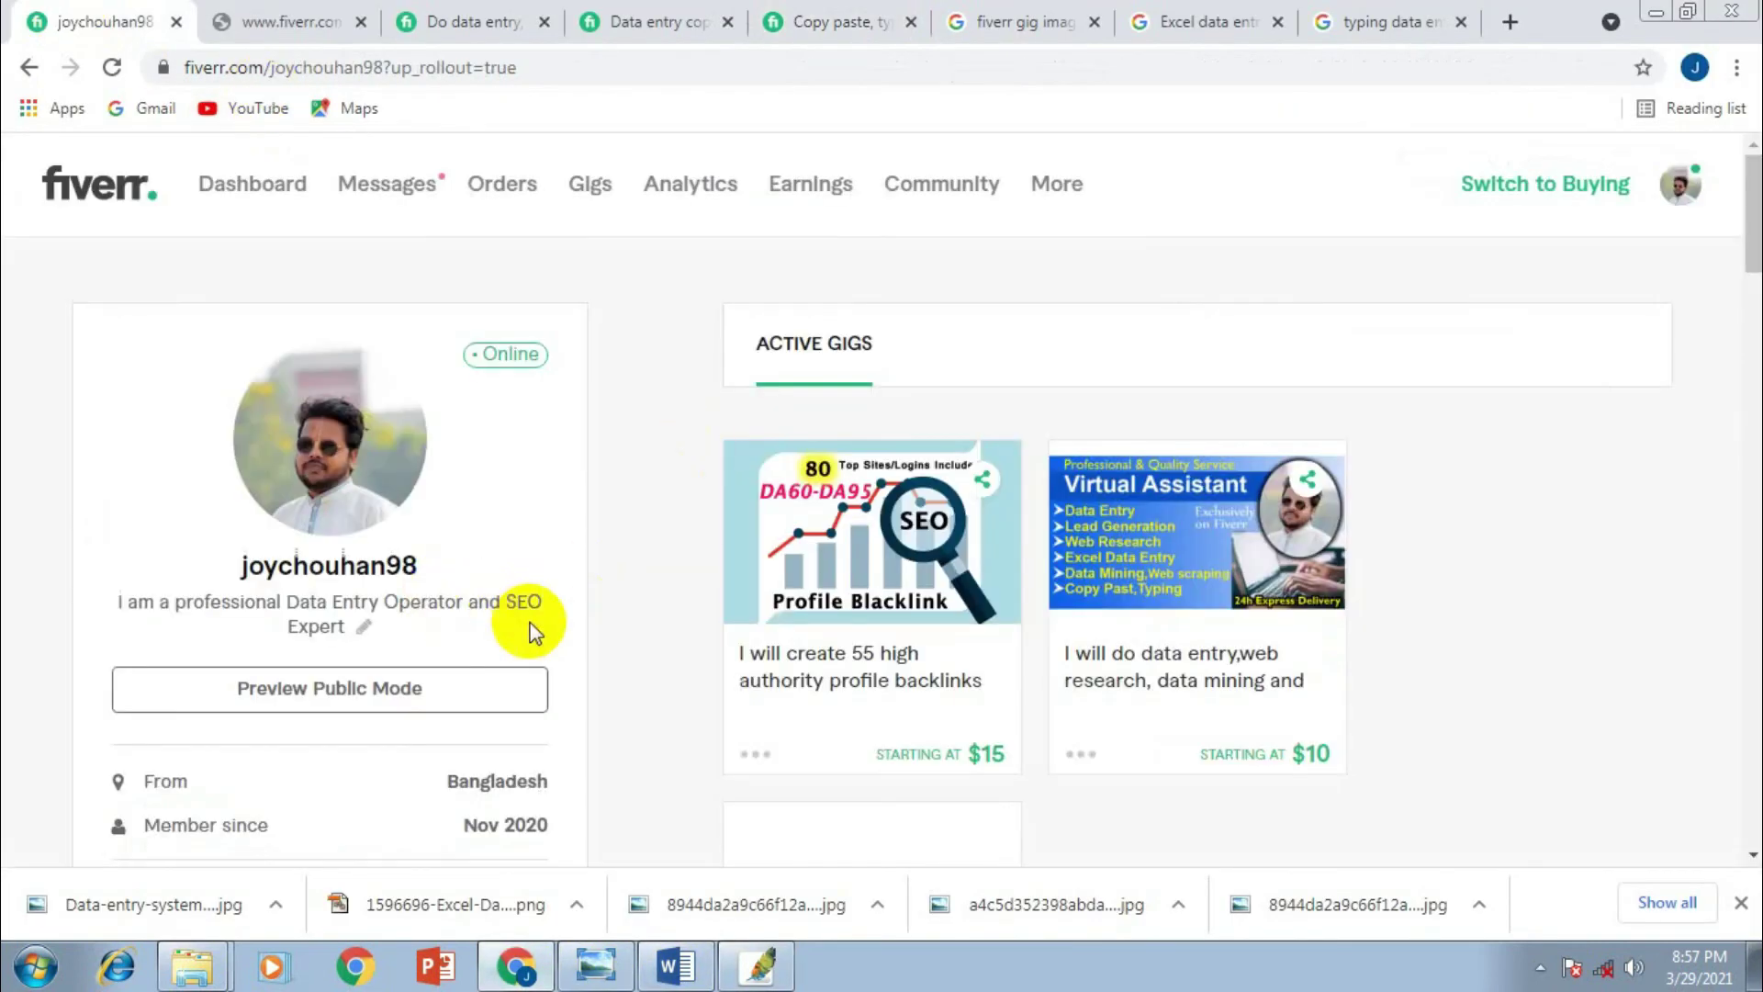
pyautogui.scroll(-3, 523, 617)
pyautogui.moveTo(98, 338); pyautogui.dragTo(268, 337)
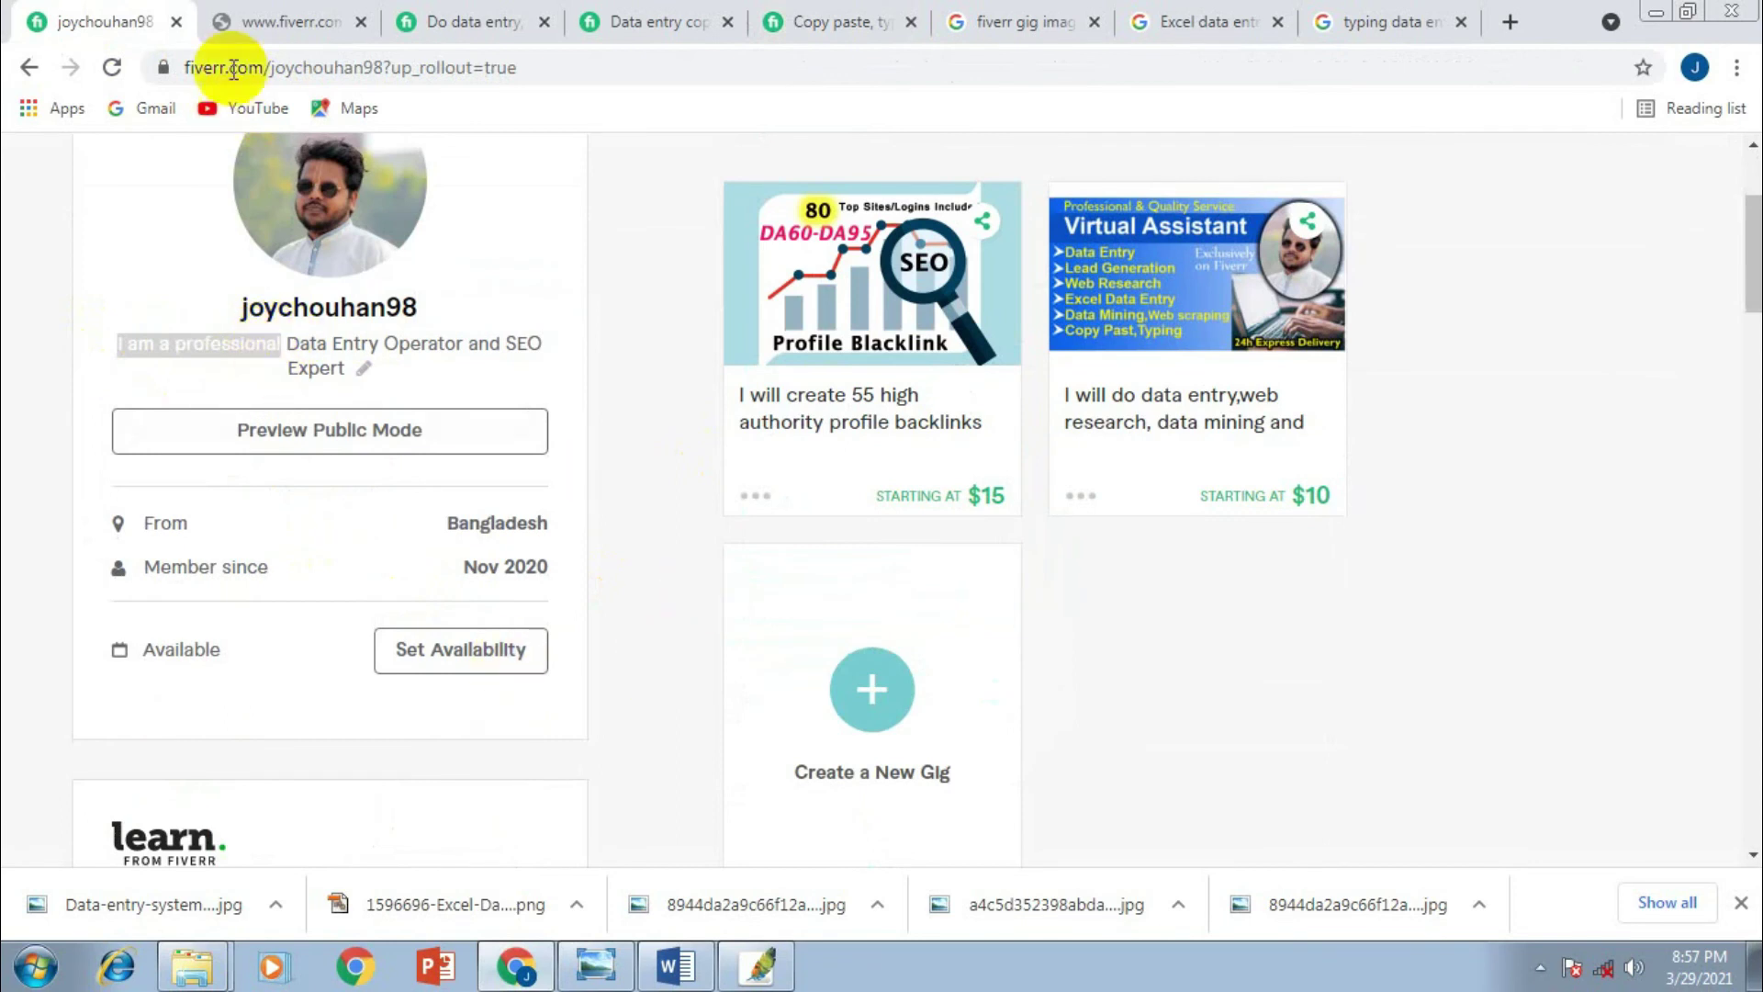
# Back in Photoshop, add a second 6 pt text line "I am a professional" and align it just below "I am Professional"
pyautogui.click(758, 964)
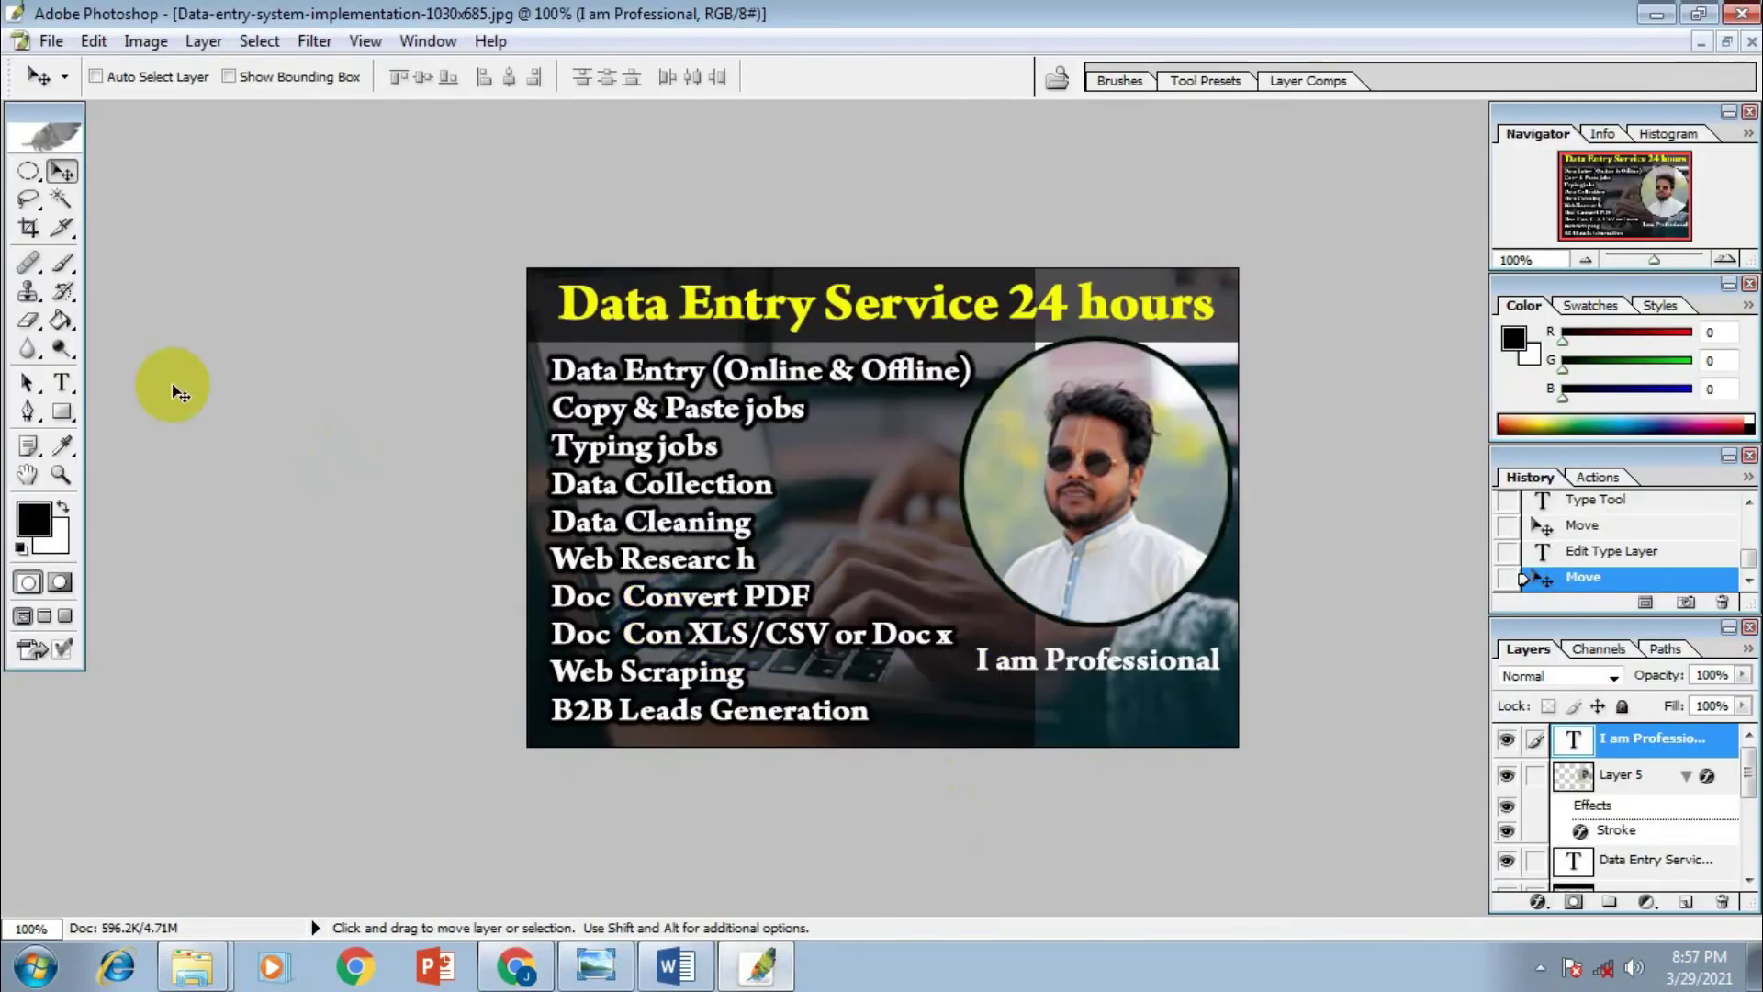
pyautogui.click(61, 382)
pyautogui.click(1003, 719)
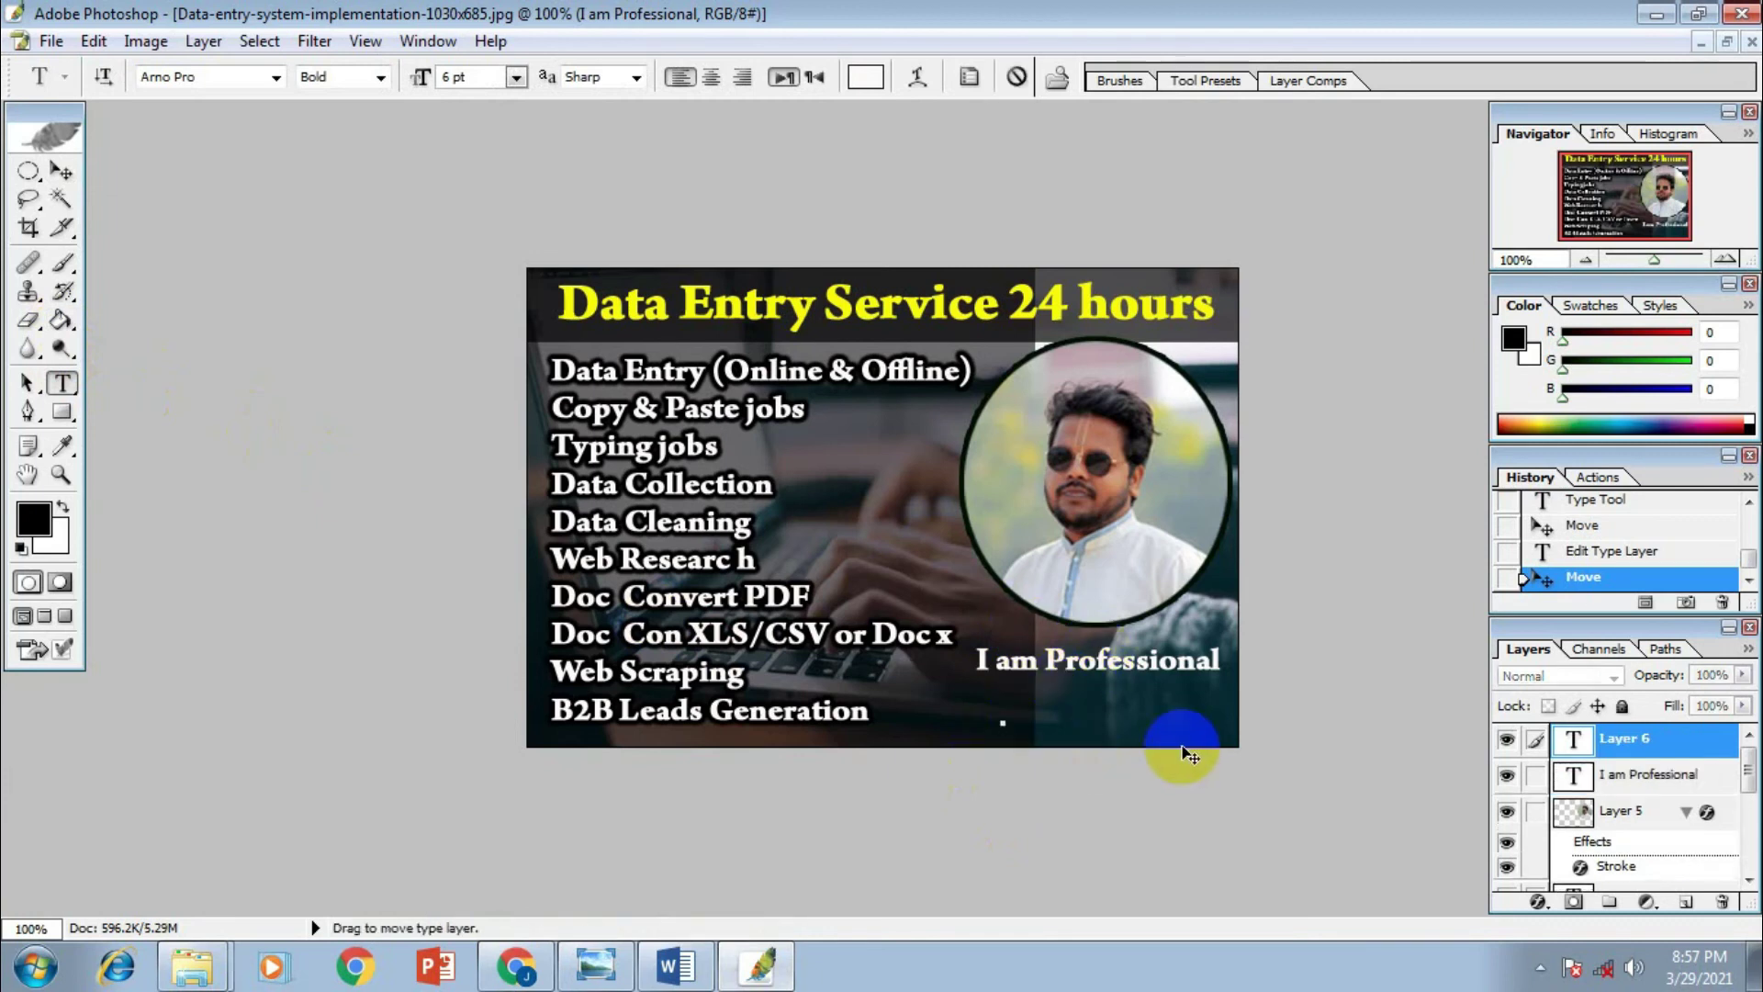
pyautogui.write('I am a profession')
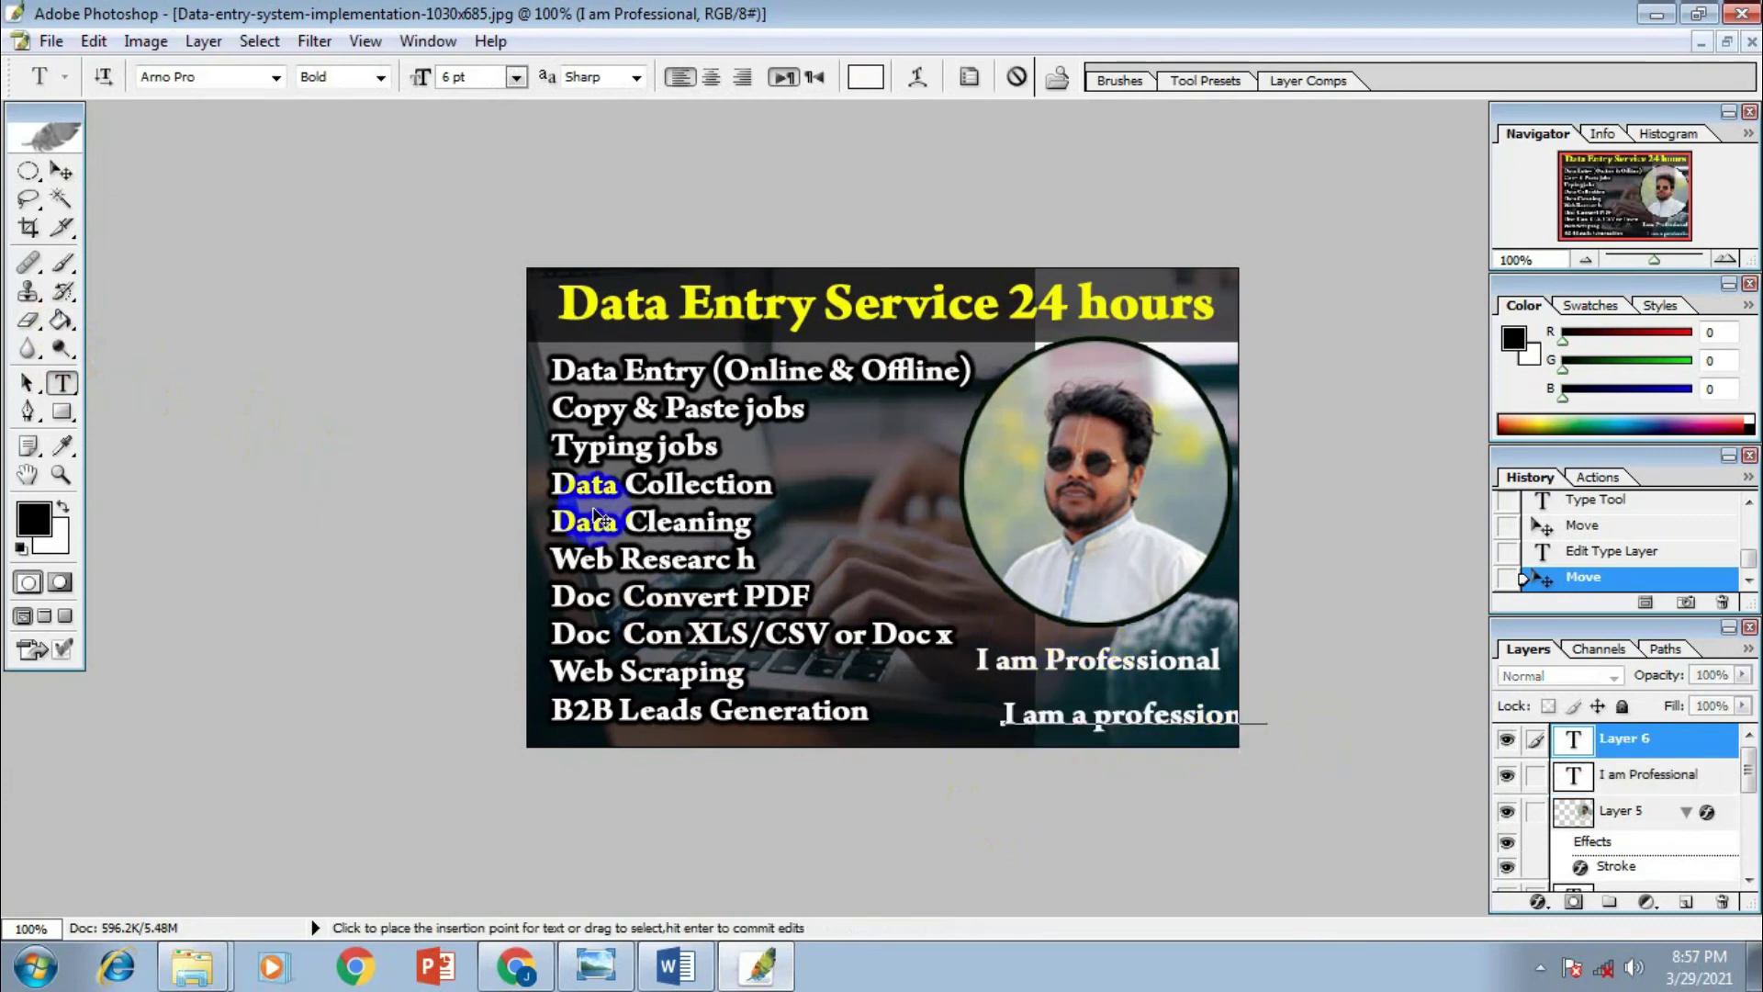
pyautogui.click(62, 171)
pyautogui.moveTo(1101, 732); pyautogui.dragTo(1073, 727)
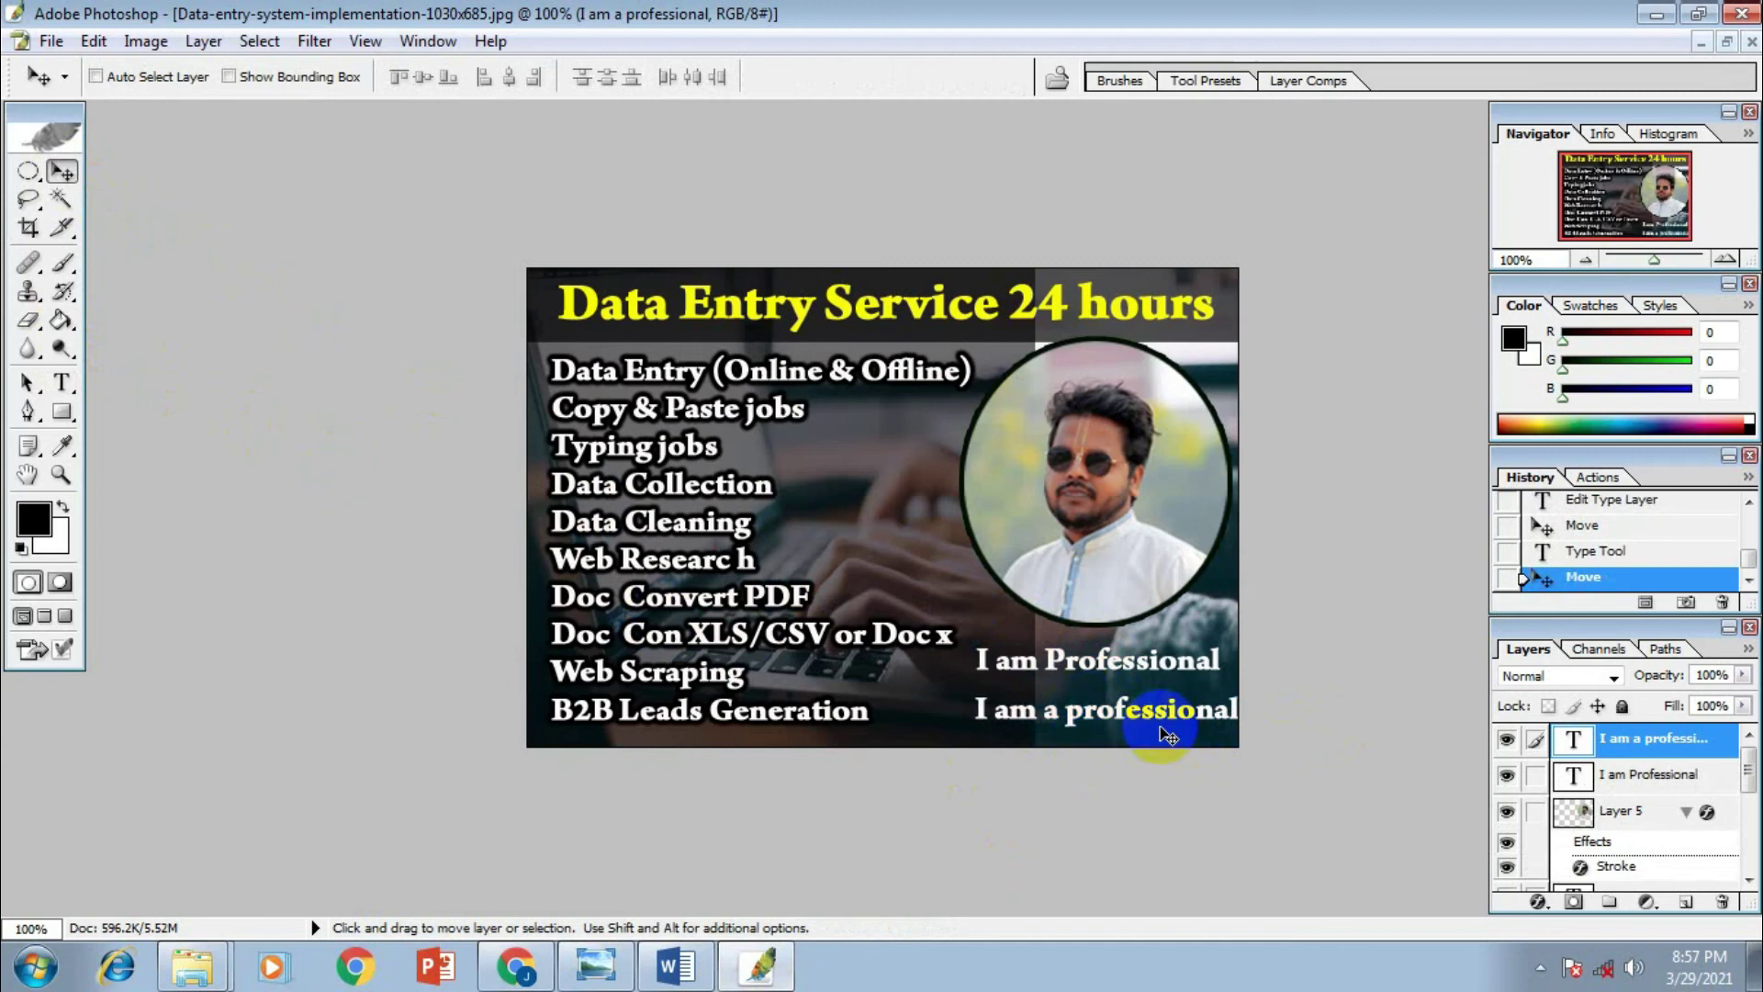
pyautogui.moveTo(1166, 725); pyautogui.dragTo(1155, 715)
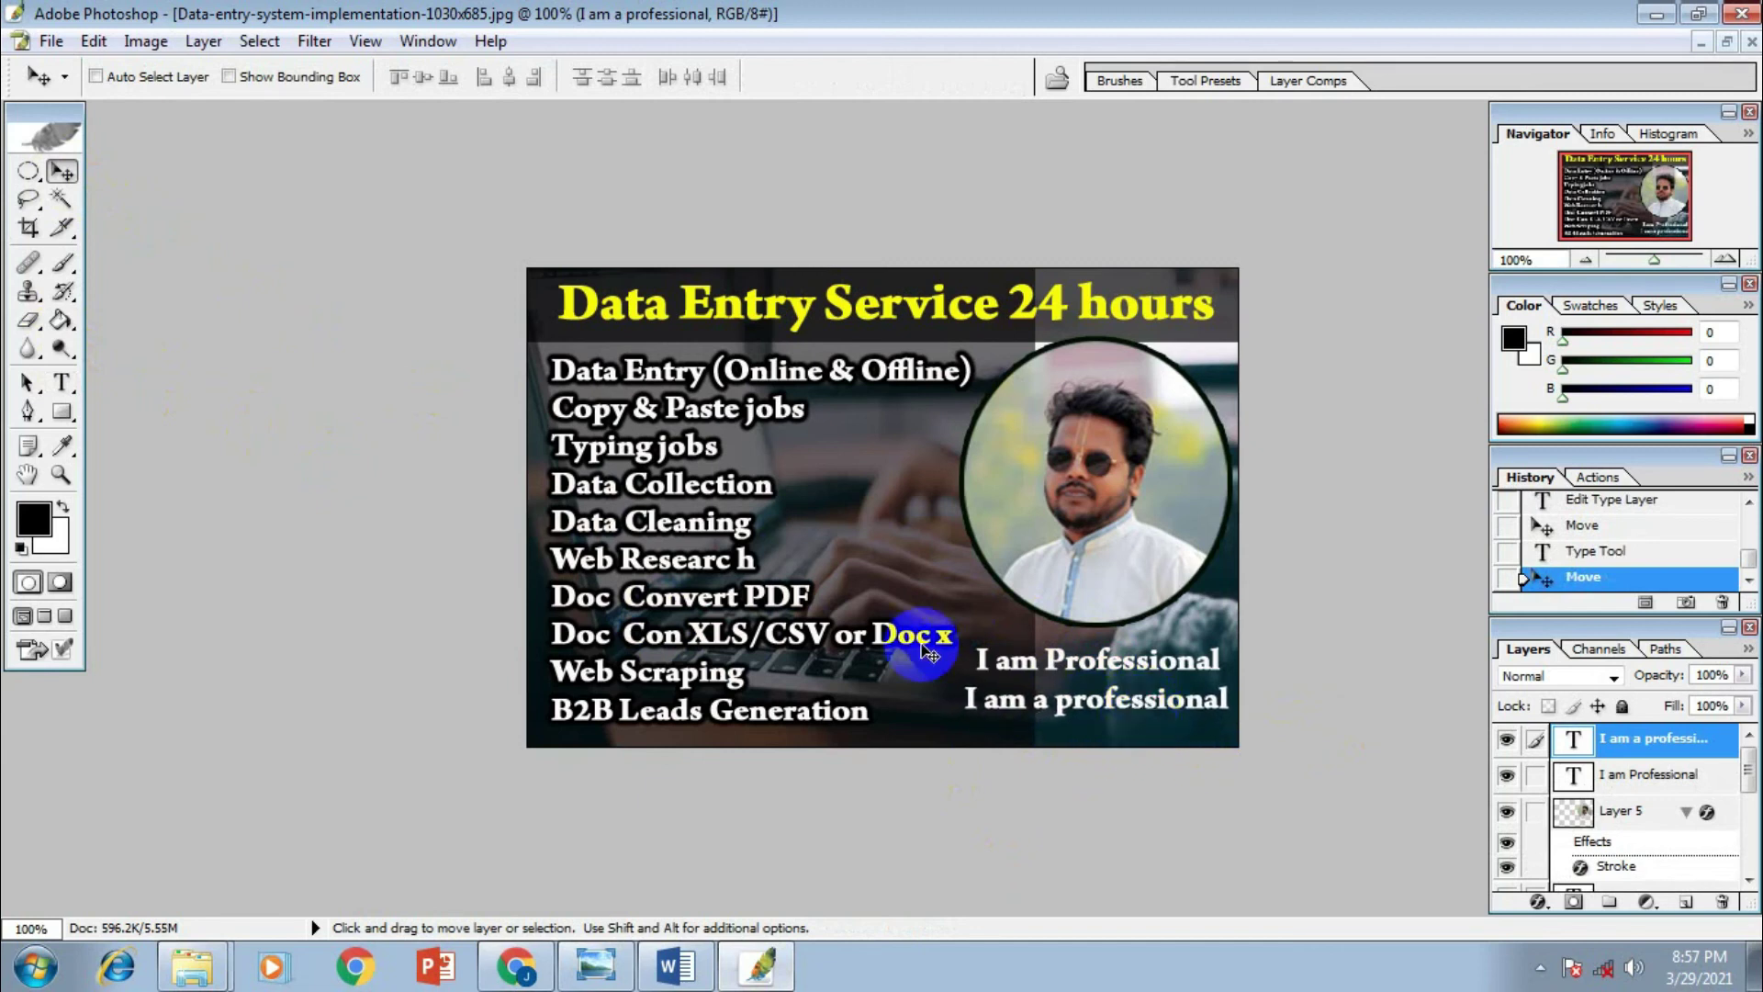
# Delete all the text of the "I am Professional" line beneath the portrait
pyautogui.click(67, 384)
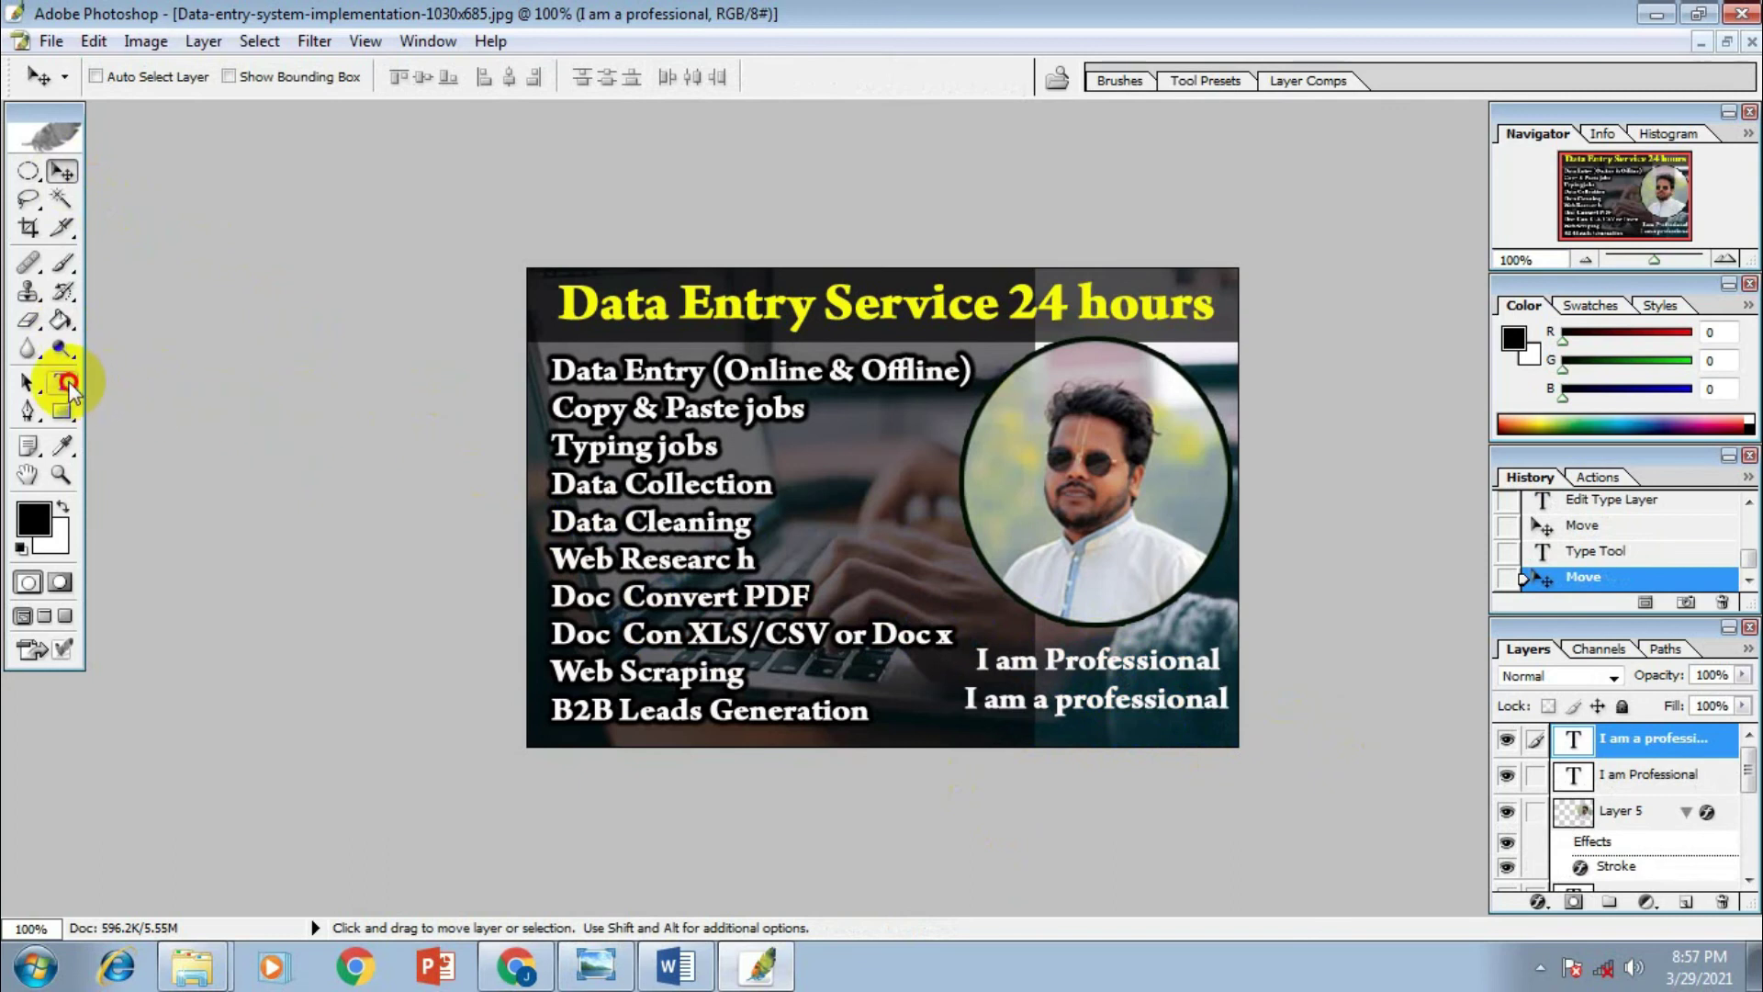
pyautogui.click(1065, 659)
pyautogui.moveTo(976, 659); pyautogui.dragTo(1216, 657)
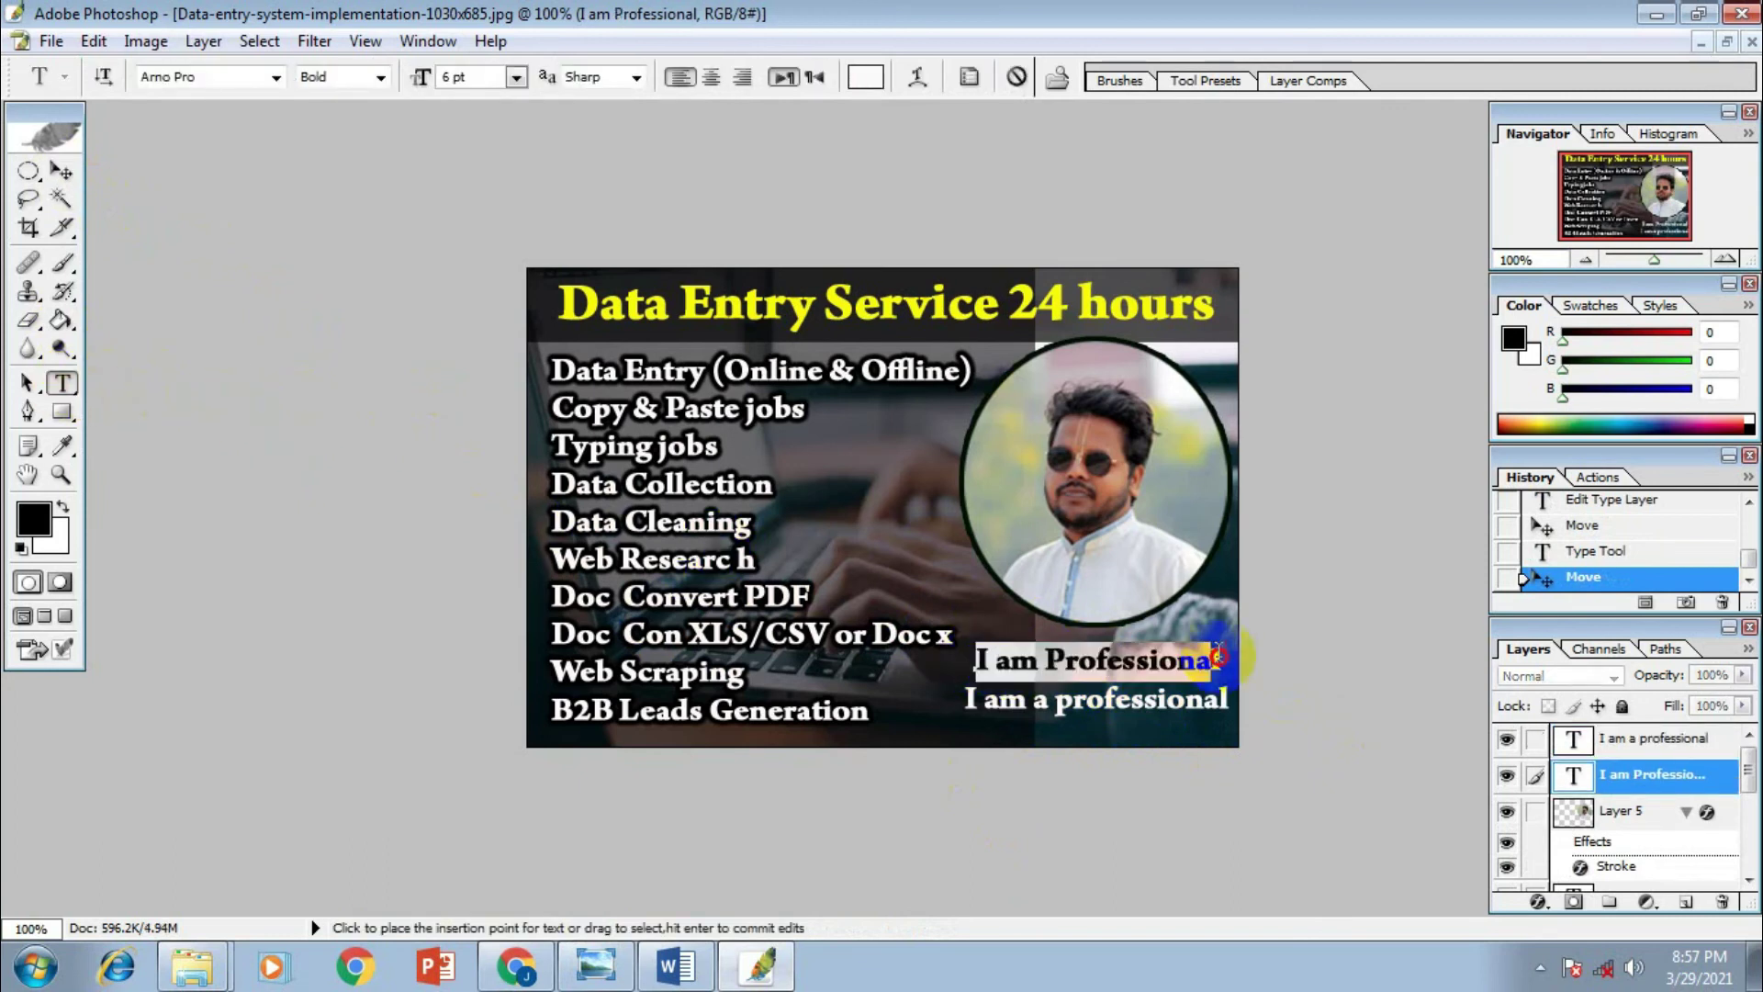
pyautogui.press('BackSpace')
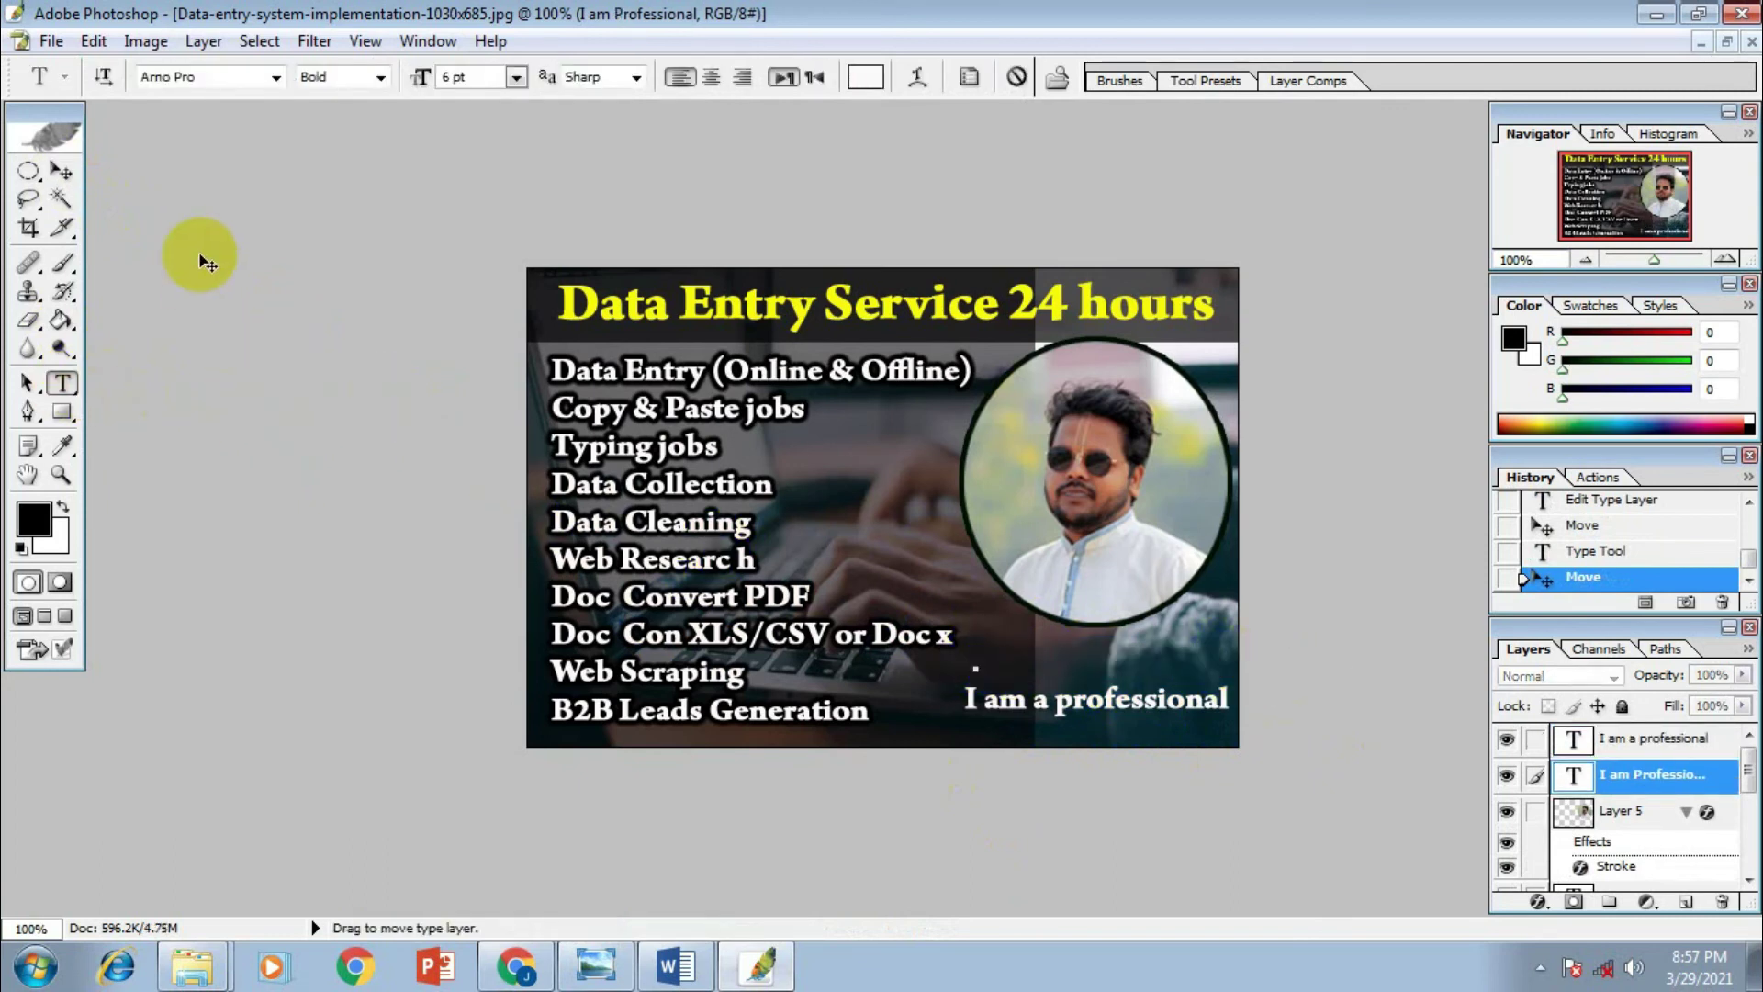
pyautogui.click(62, 171)
# Make the "I am a professional" text layer active and move it up directly beneath the portrait
pyautogui.moveTo(1093, 707); pyautogui.dragTo(1104, 709)
pyautogui.rightClick(1111, 707)
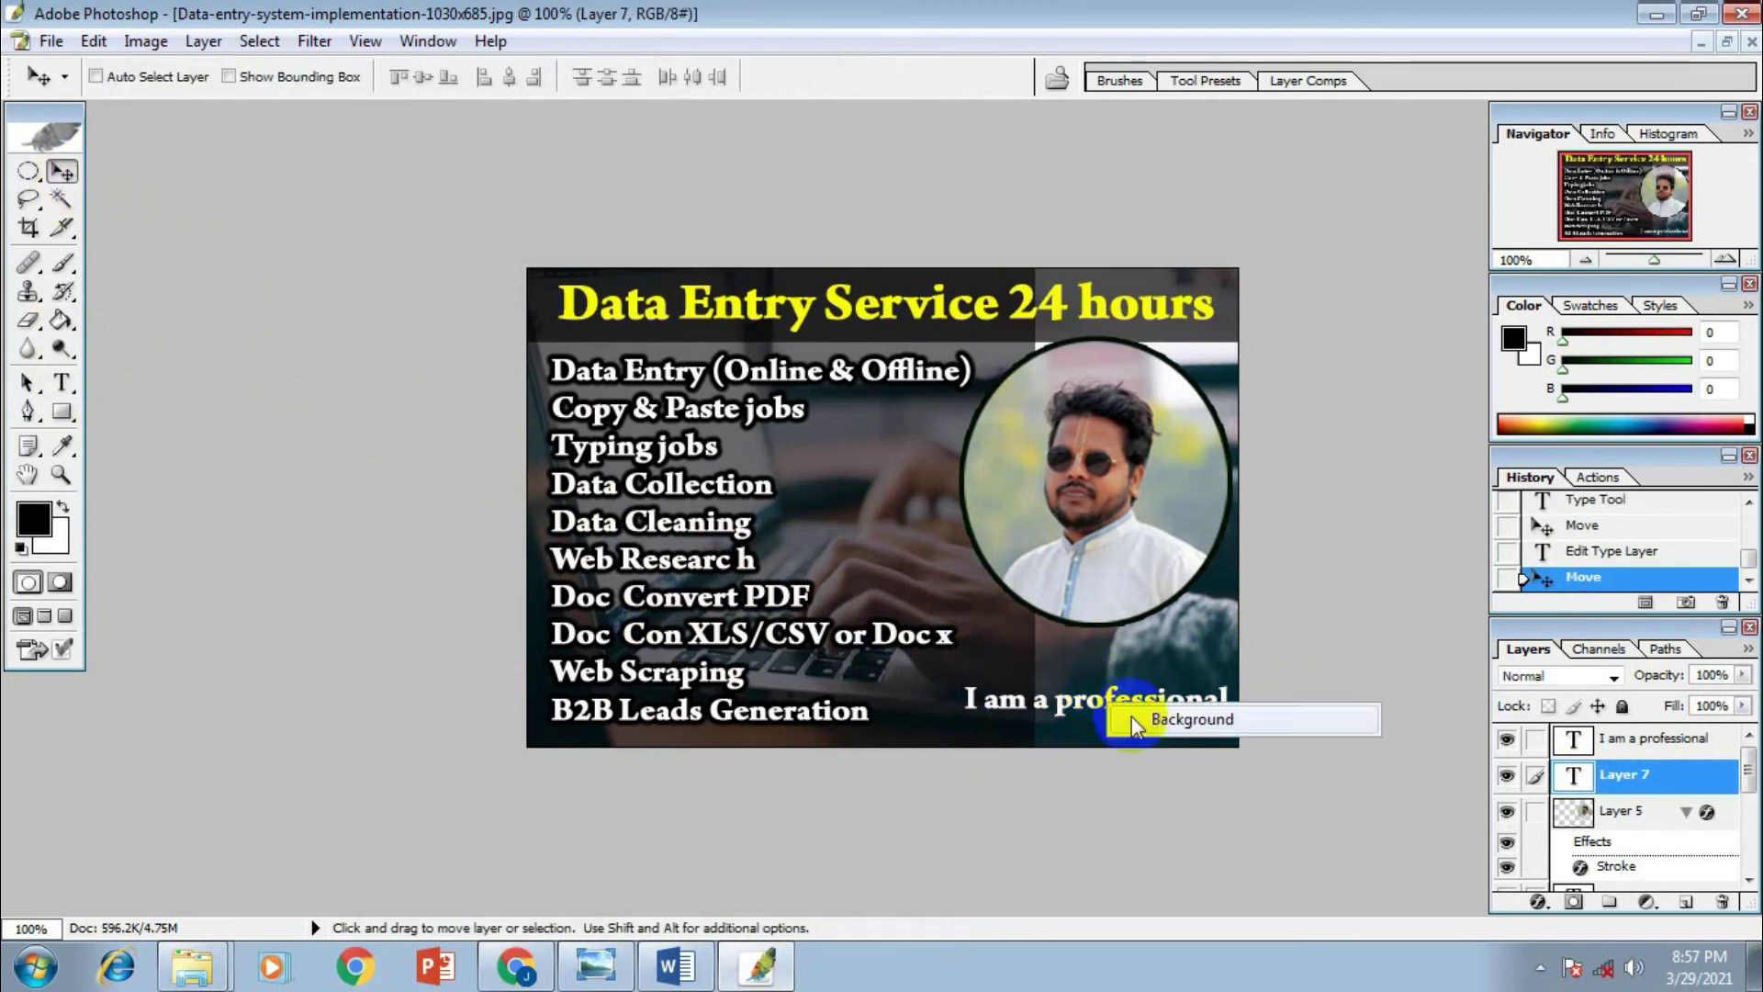
pyautogui.click(1230, 719)
pyautogui.click(1076, 659)
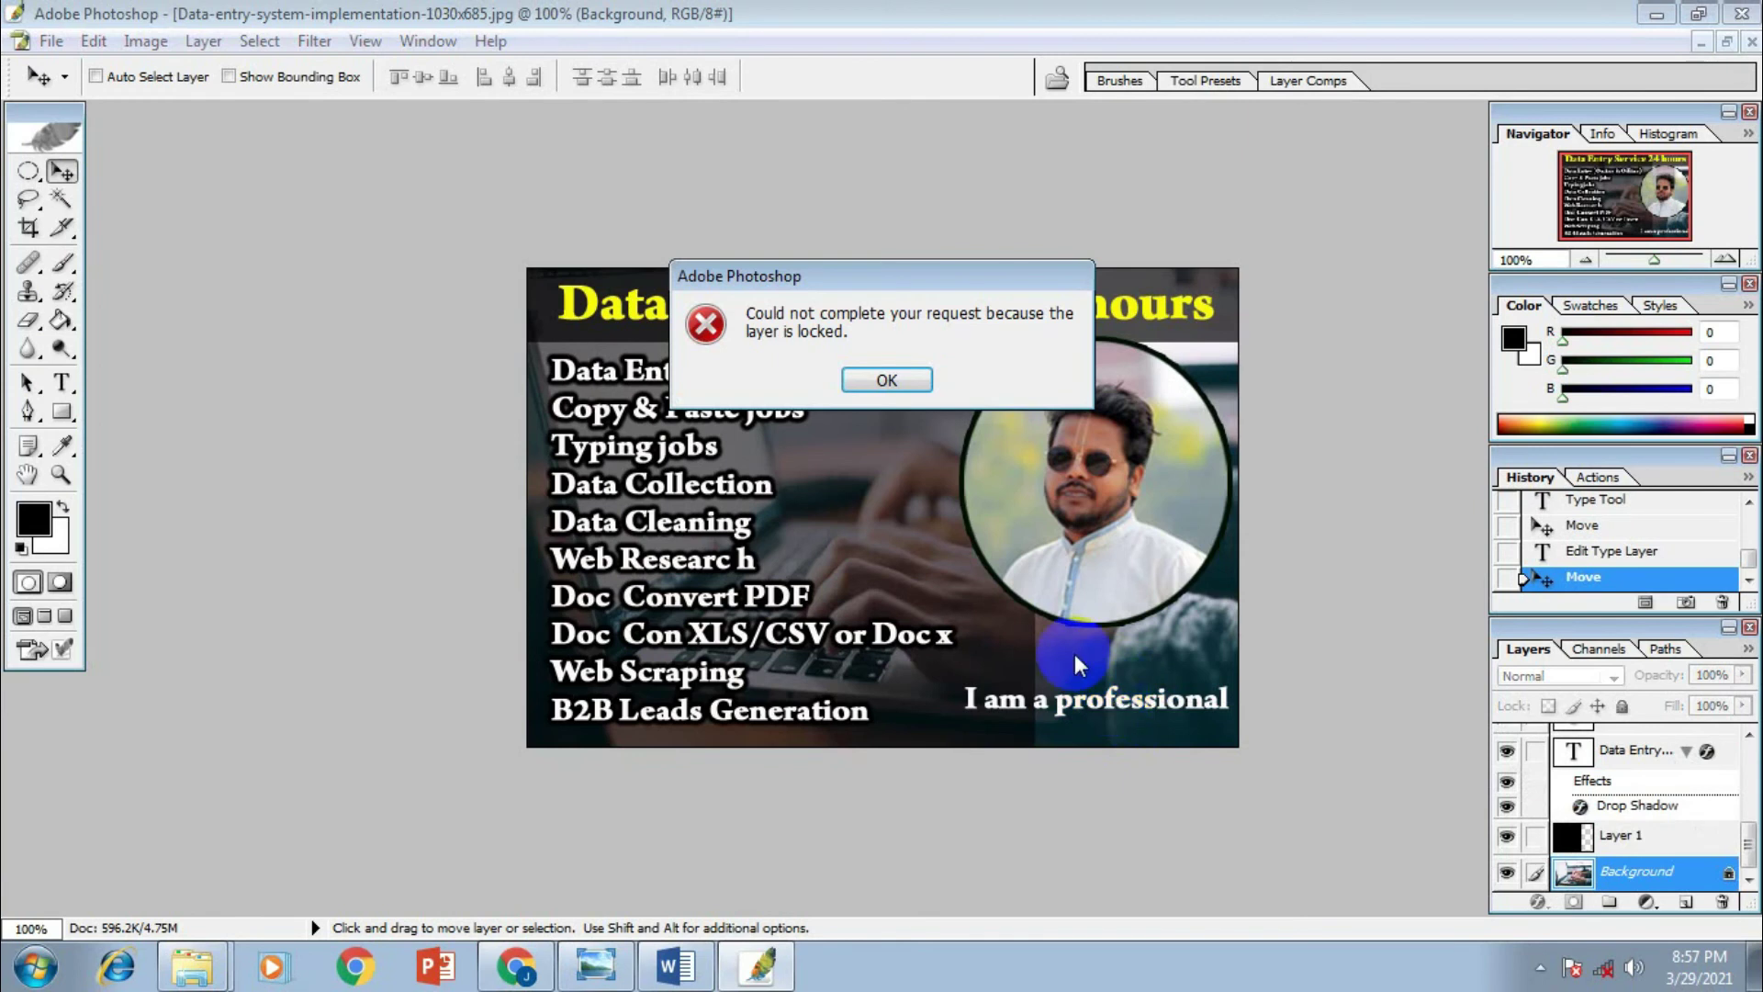
pyautogui.click(886, 380)
pyautogui.rightClick(1121, 707)
pyautogui.click(1148, 714)
pyautogui.moveTo(1122, 709); pyautogui.dragTo(1111, 653)
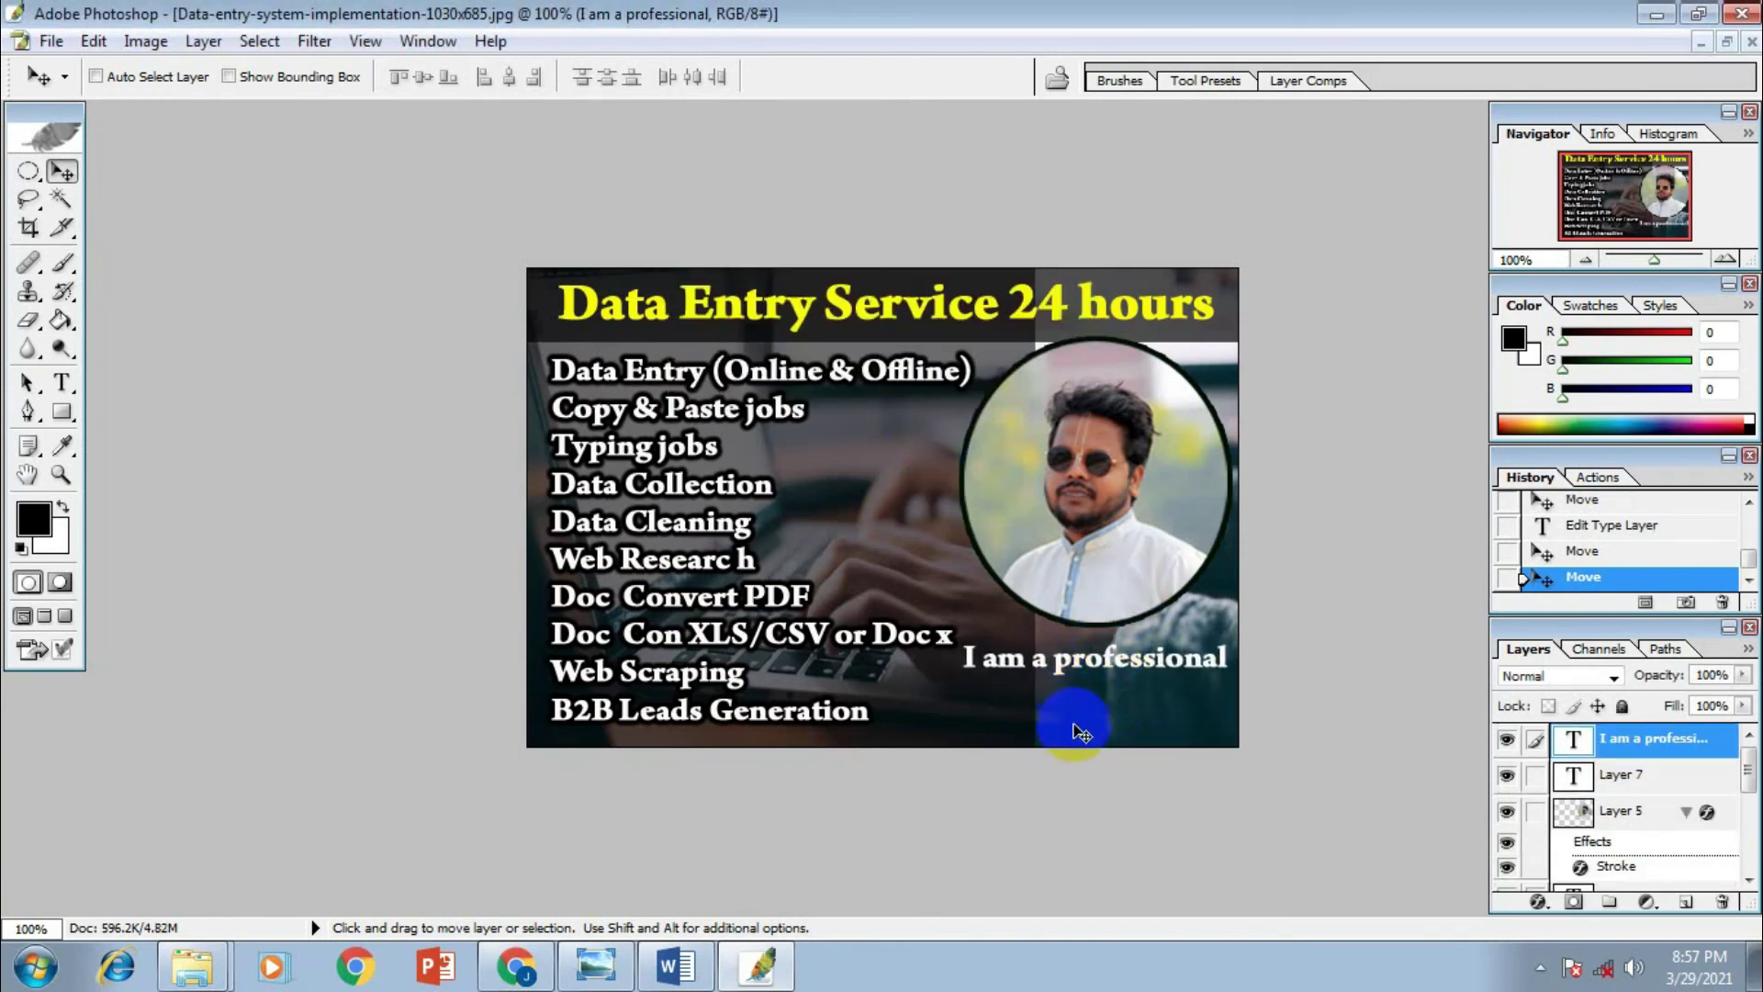
# Try the "I am a professional" line at 8 pt and set it back to 6 pt
pyautogui.click(61, 382)
pyautogui.click(1037, 654)
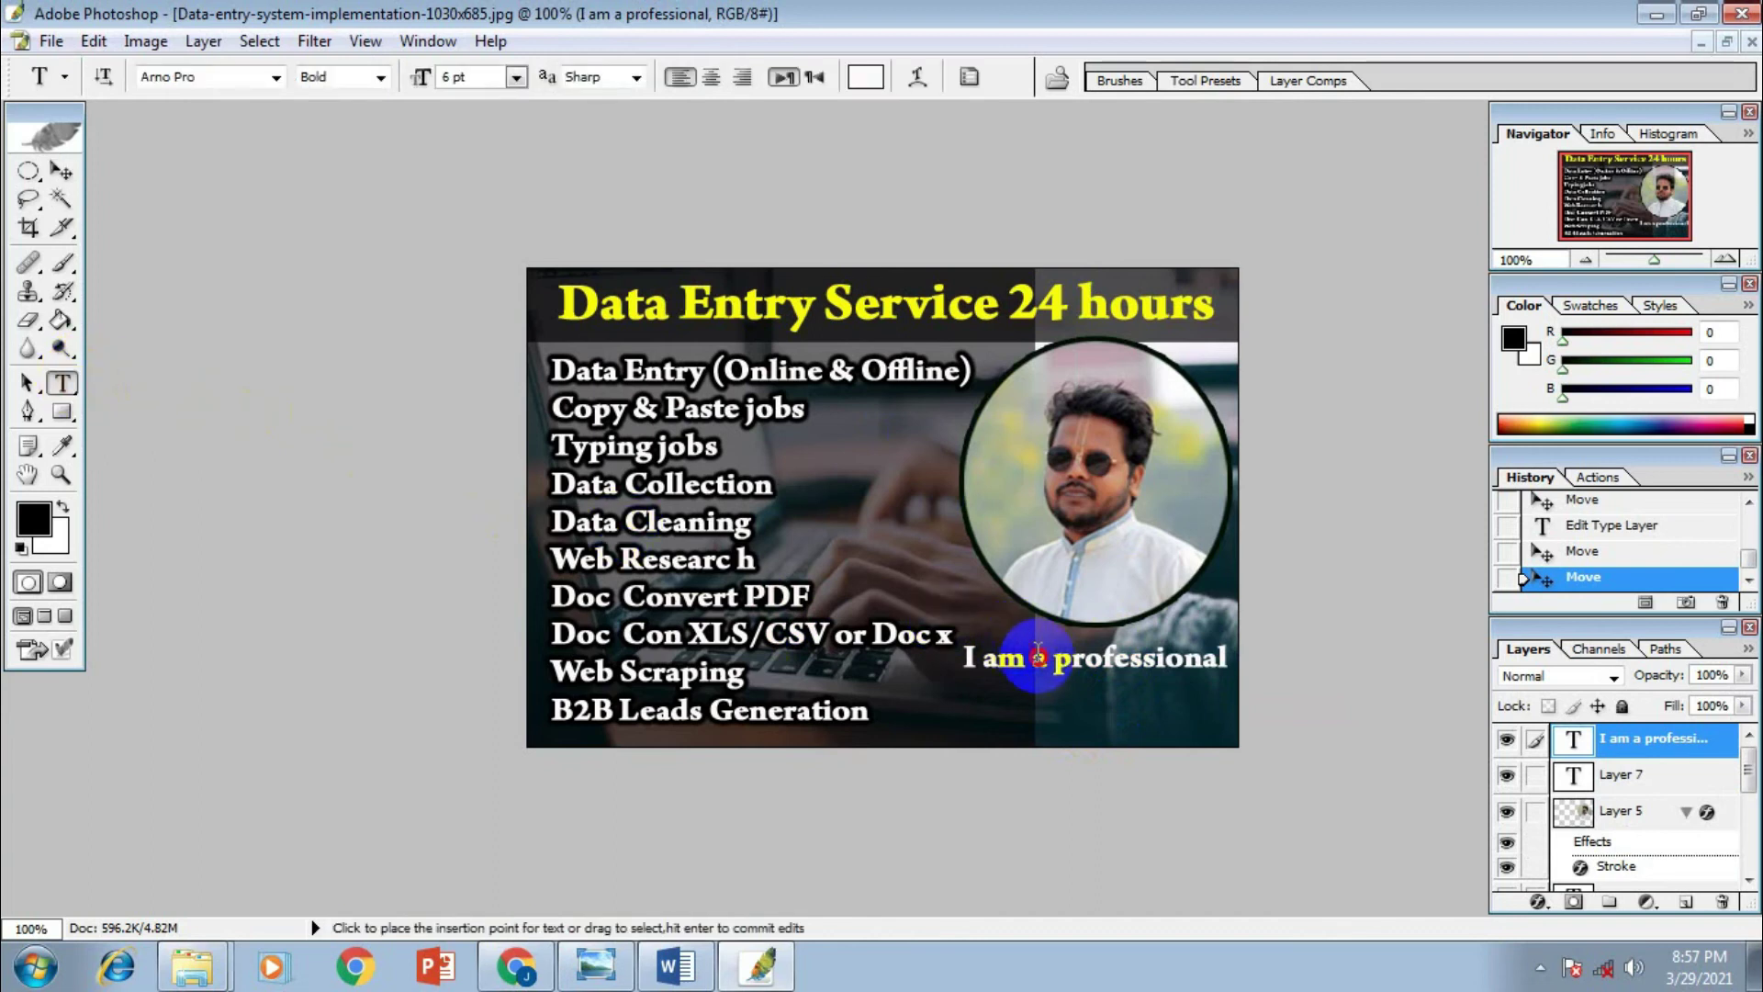
pyautogui.hotkey('ctrl', 'a')
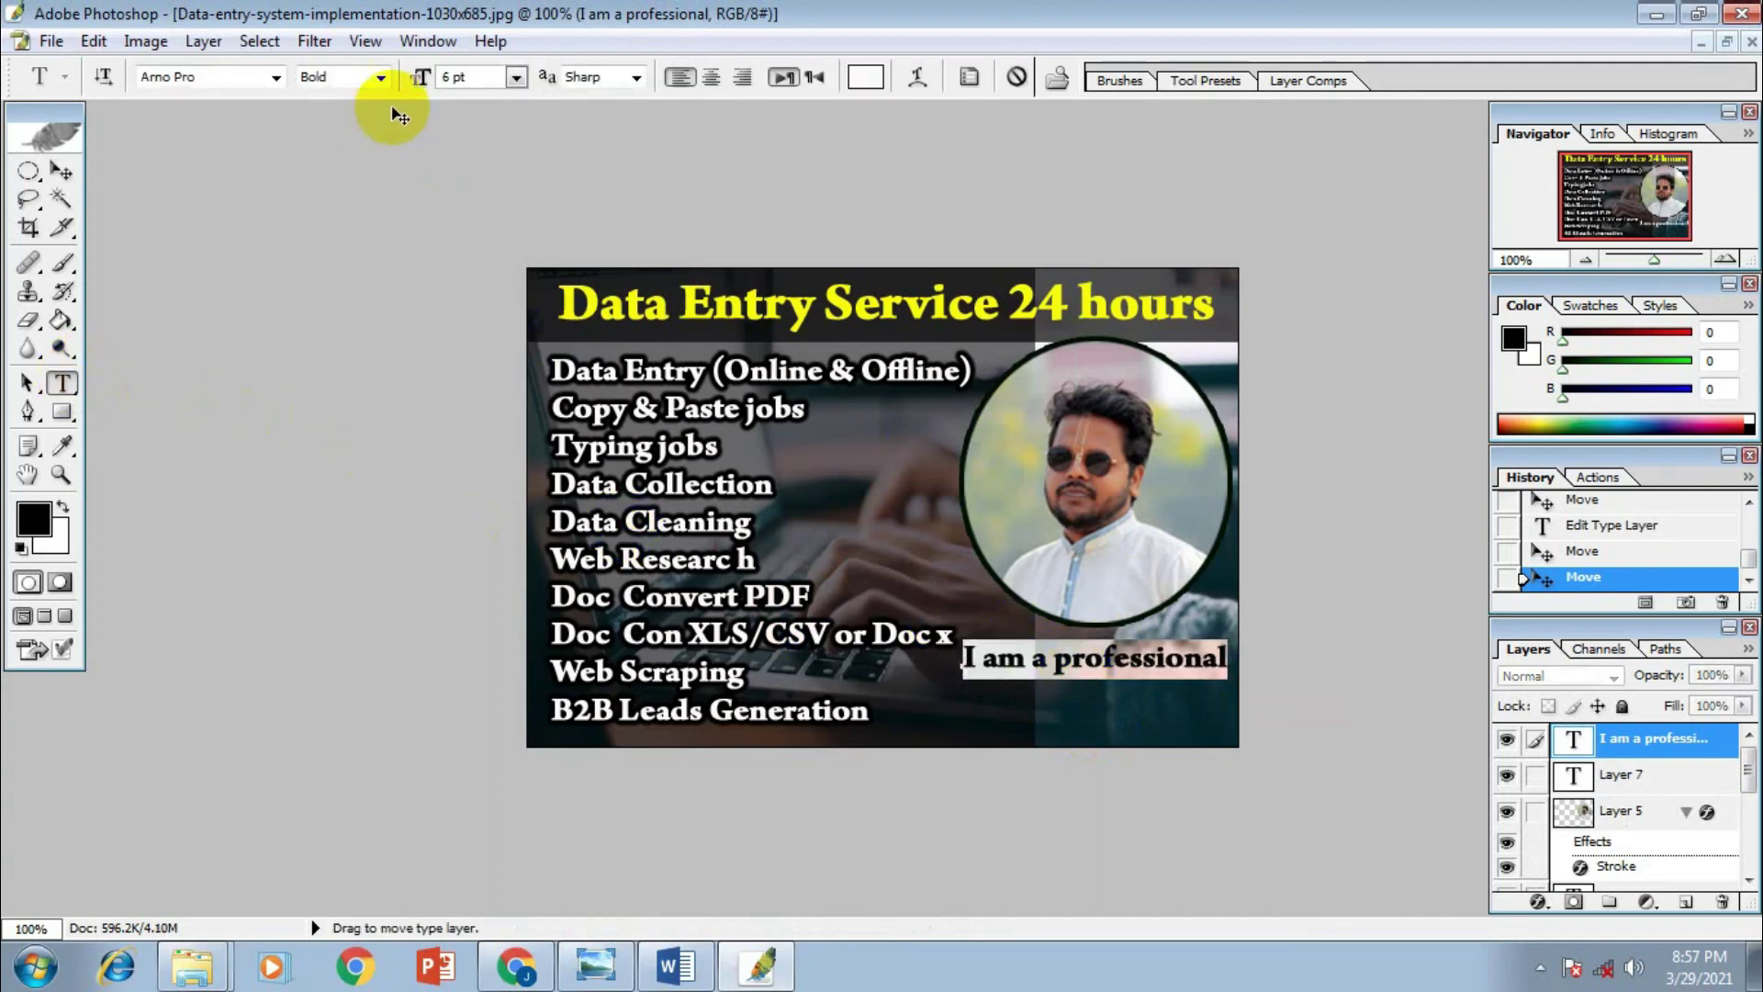
pyautogui.click(517, 77)
pyautogui.click(510, 177)
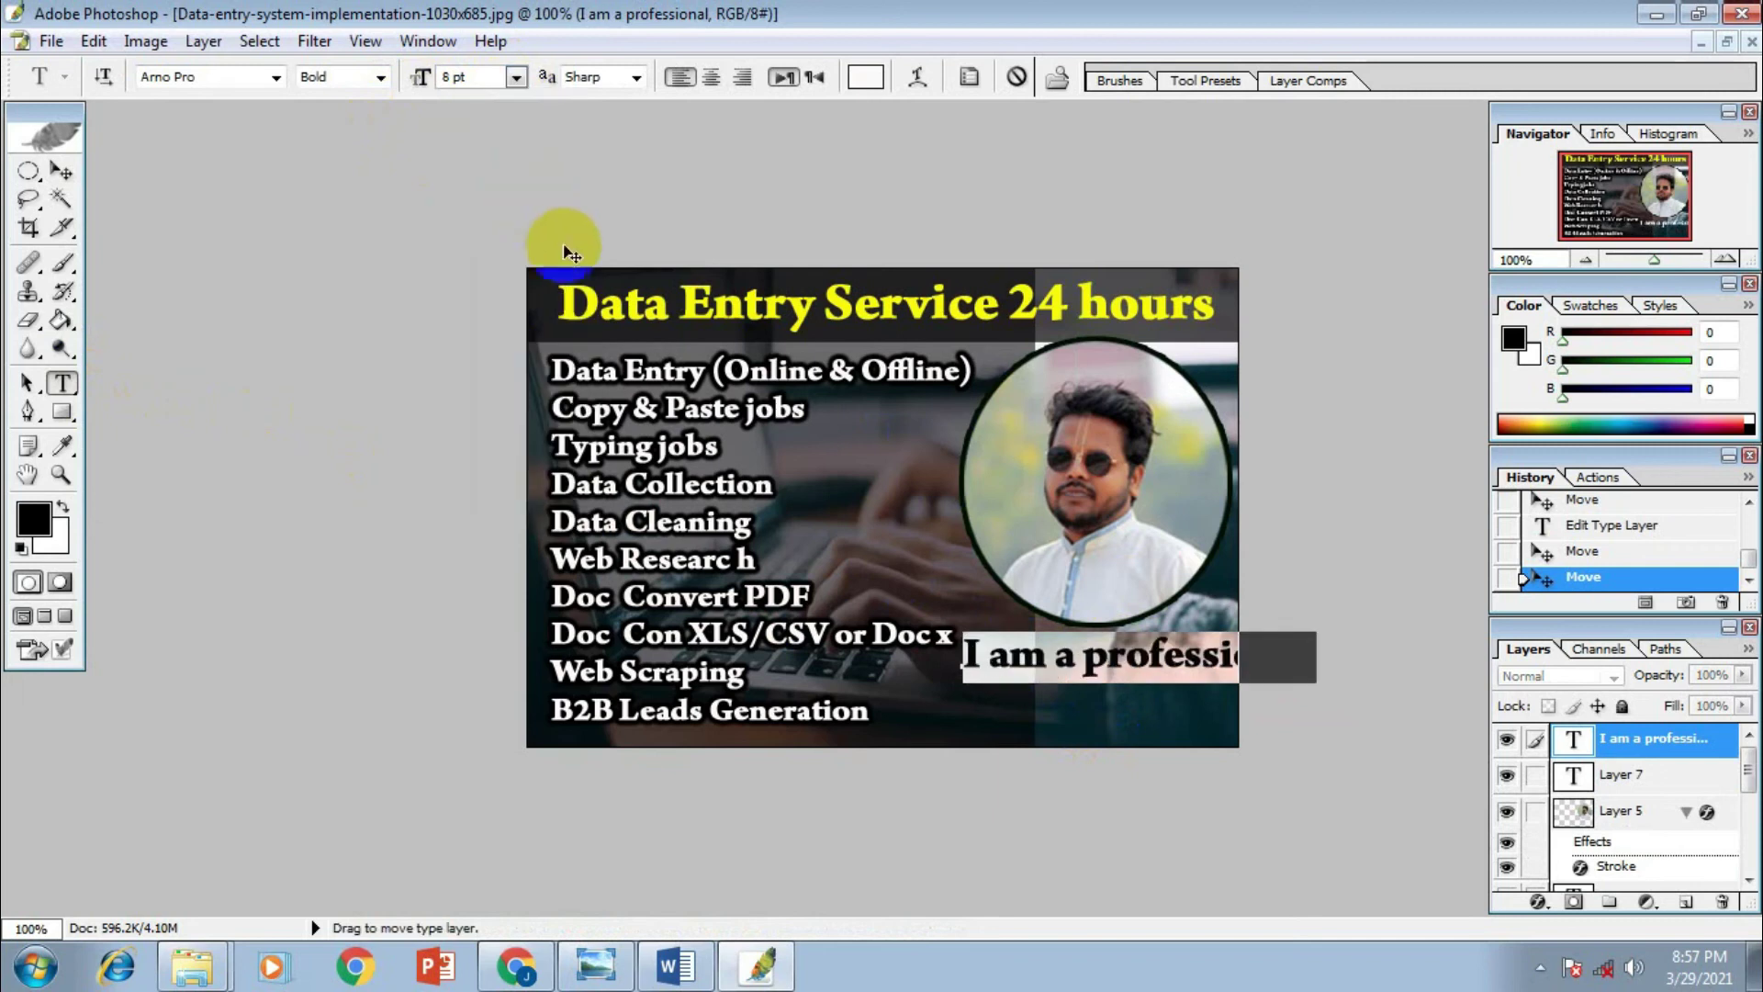
pyautogui.click(516, 77)
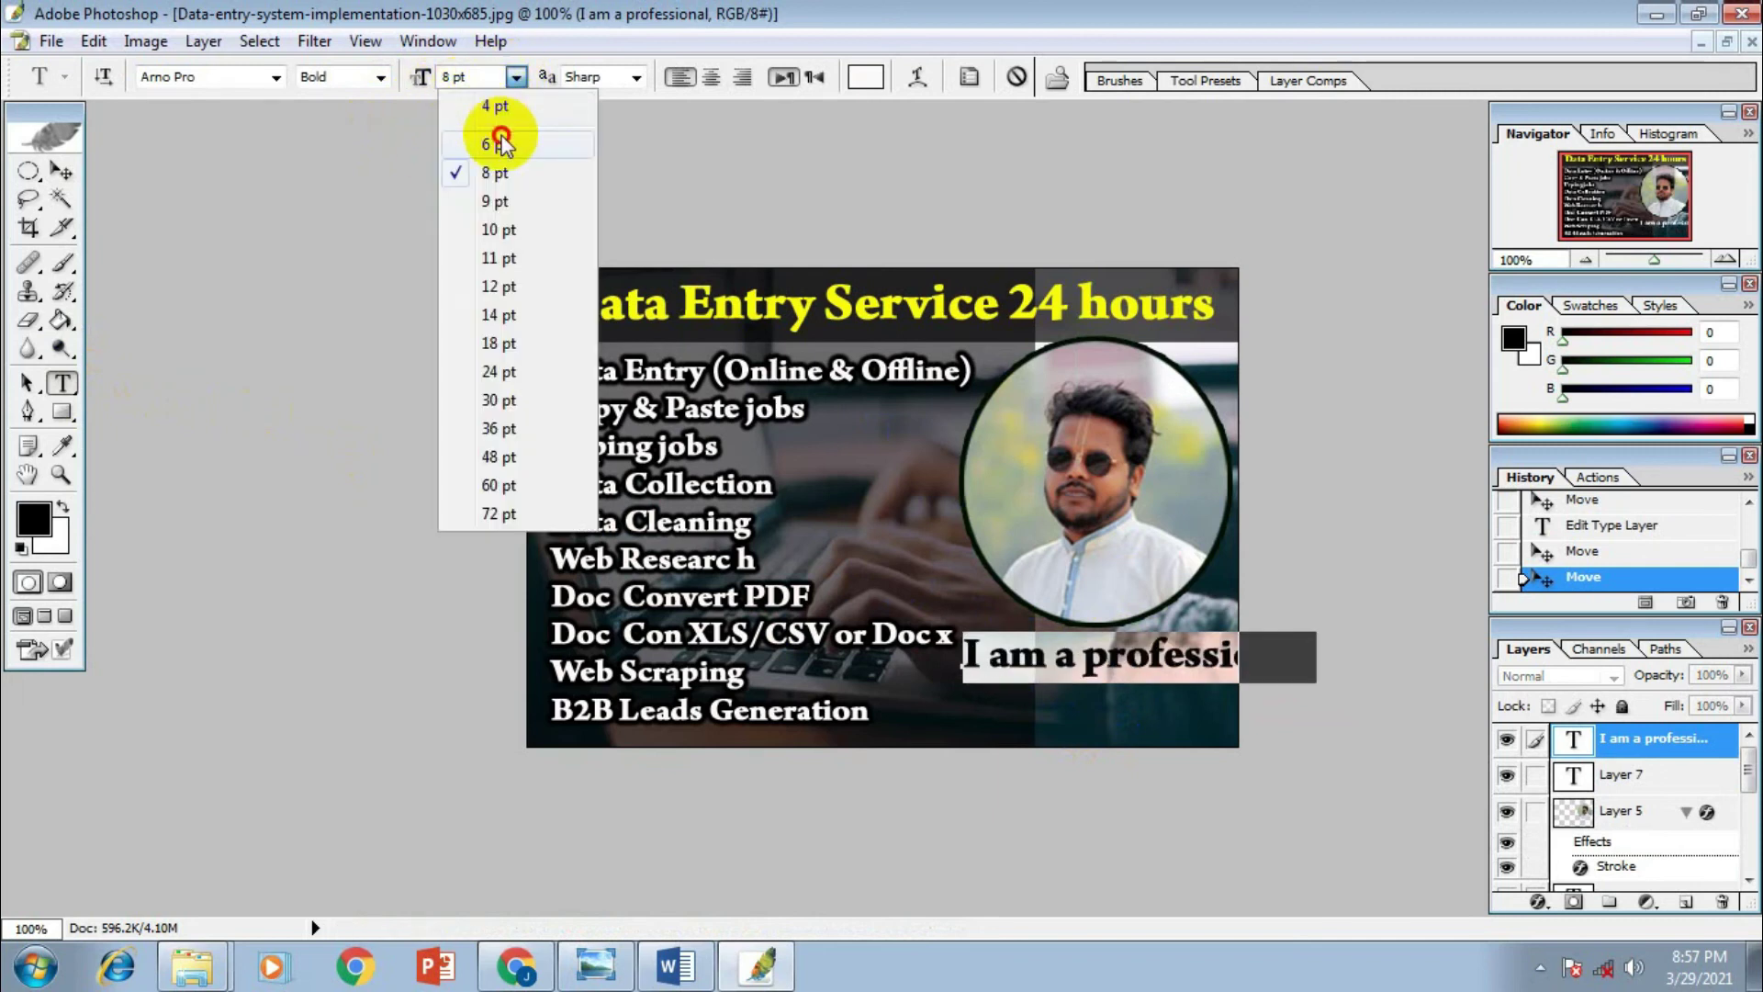
pyautogui.click(493, 124)
# Move the "I am a professional" line down near the image's lower edge, level with "B2B Leads Generation"
pyautogui.click(61, 170)
pyautogui.moveTo(1010, 659); pyautogui.dragTo(1053, 716)
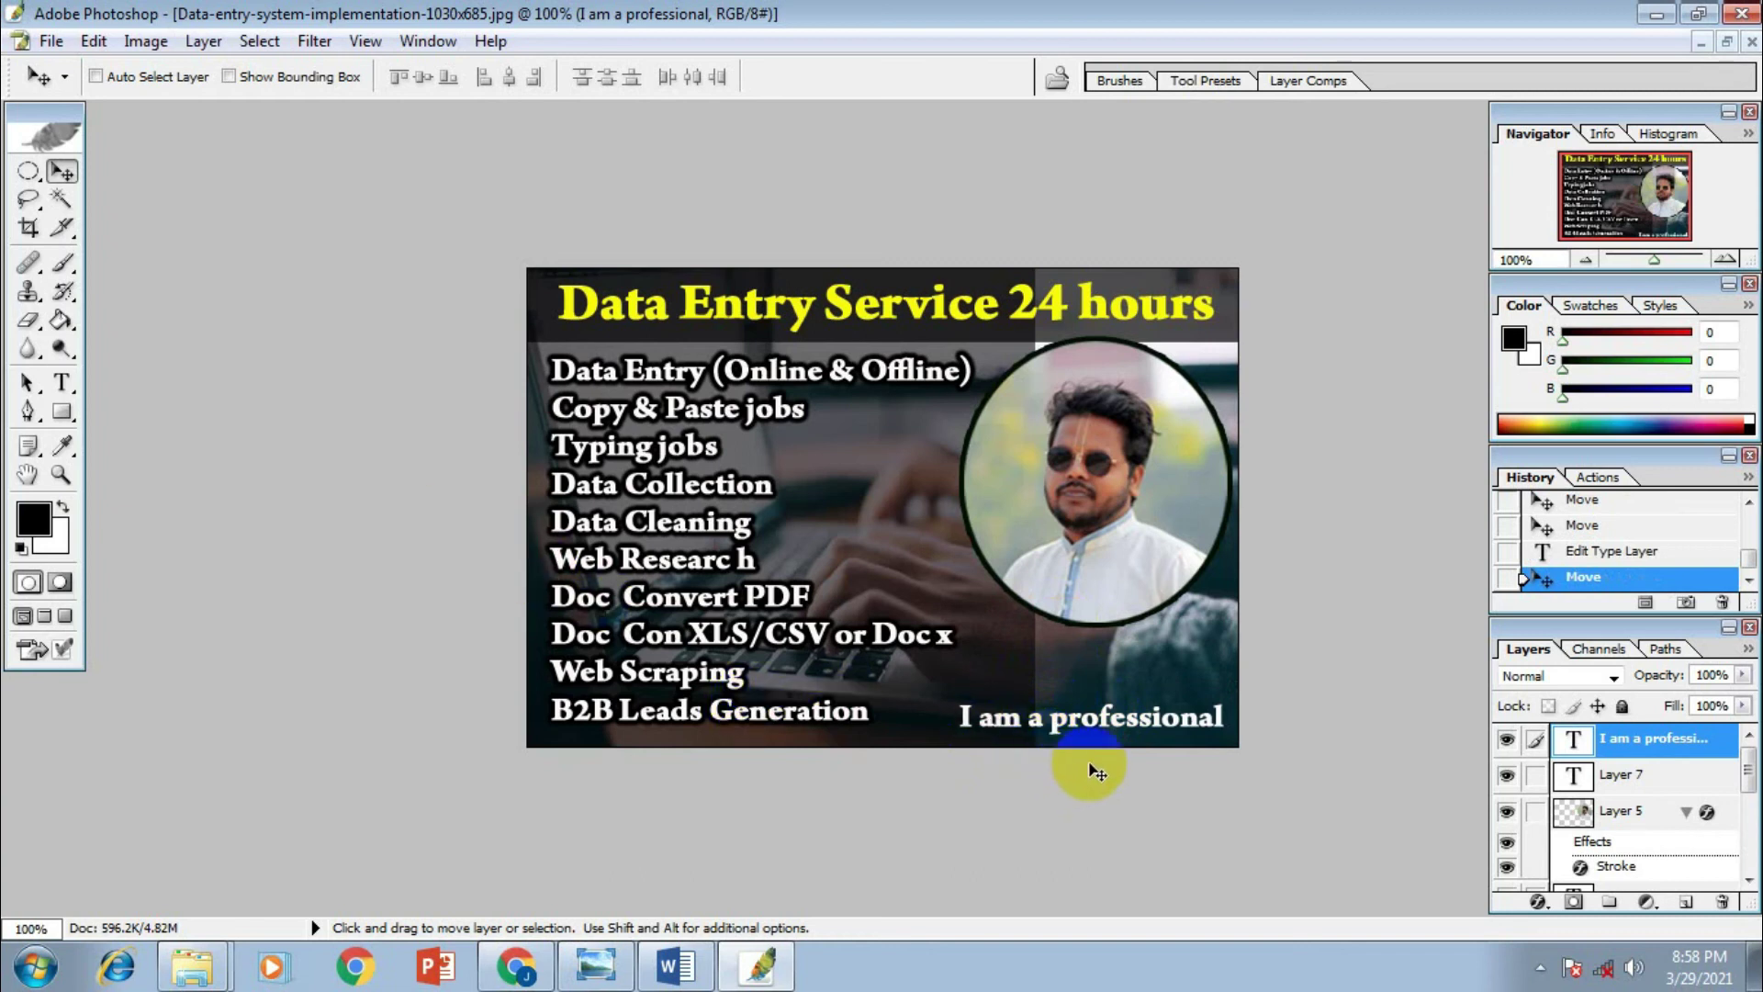
# Move the "I am a professional" caption up directly beneath the portrait, checking the sample data entry gig image in Chrome for reference
pyautogui.moveTo(1076, 730)
pyautogui.mouseDown()
pyautogui.moveTo(1081, 616)
pyautogui.moveTo(994, 525)
pyautogui.moveTo(1022, 661)
pyautogui.moveTo(1072, 592)
pyautogui.moveTo(1088, 597)
pyautogui.moveTo(1088, 711)
pyautogui.mouseUp()
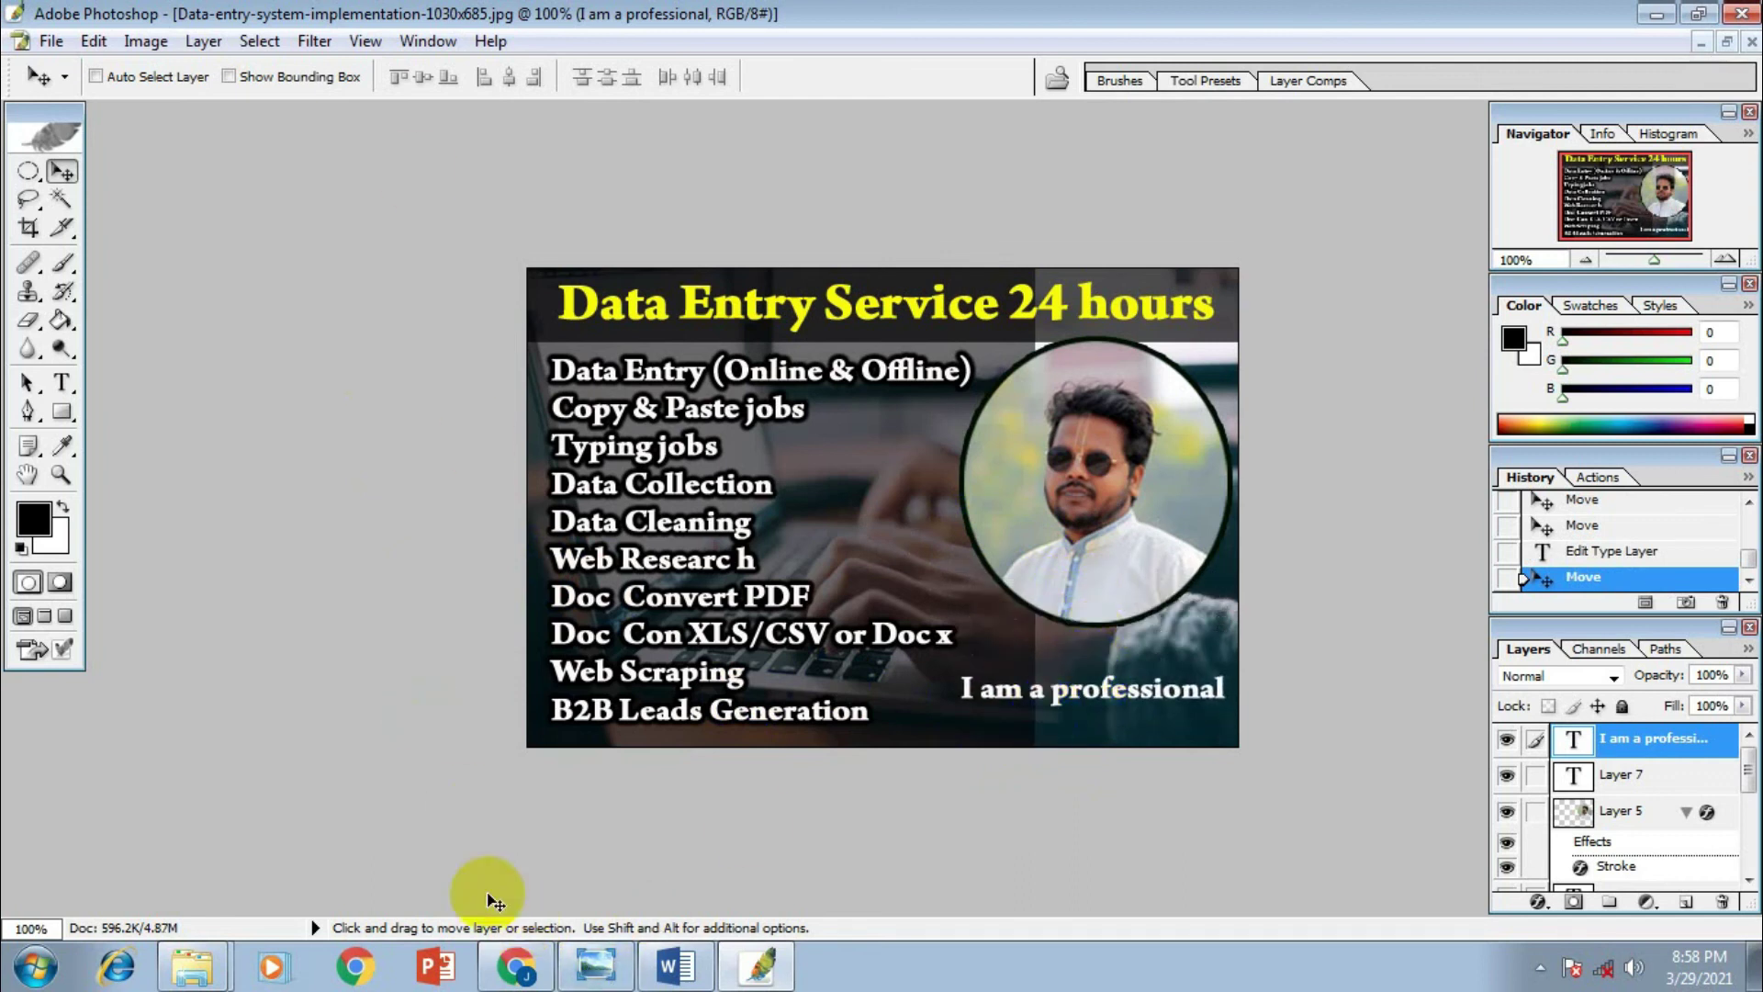
pyautogui.click(500, 962)
pyautogui.click(523, 20)
pyautogui.click(667, 14)
pyautogui.click(781, 25)
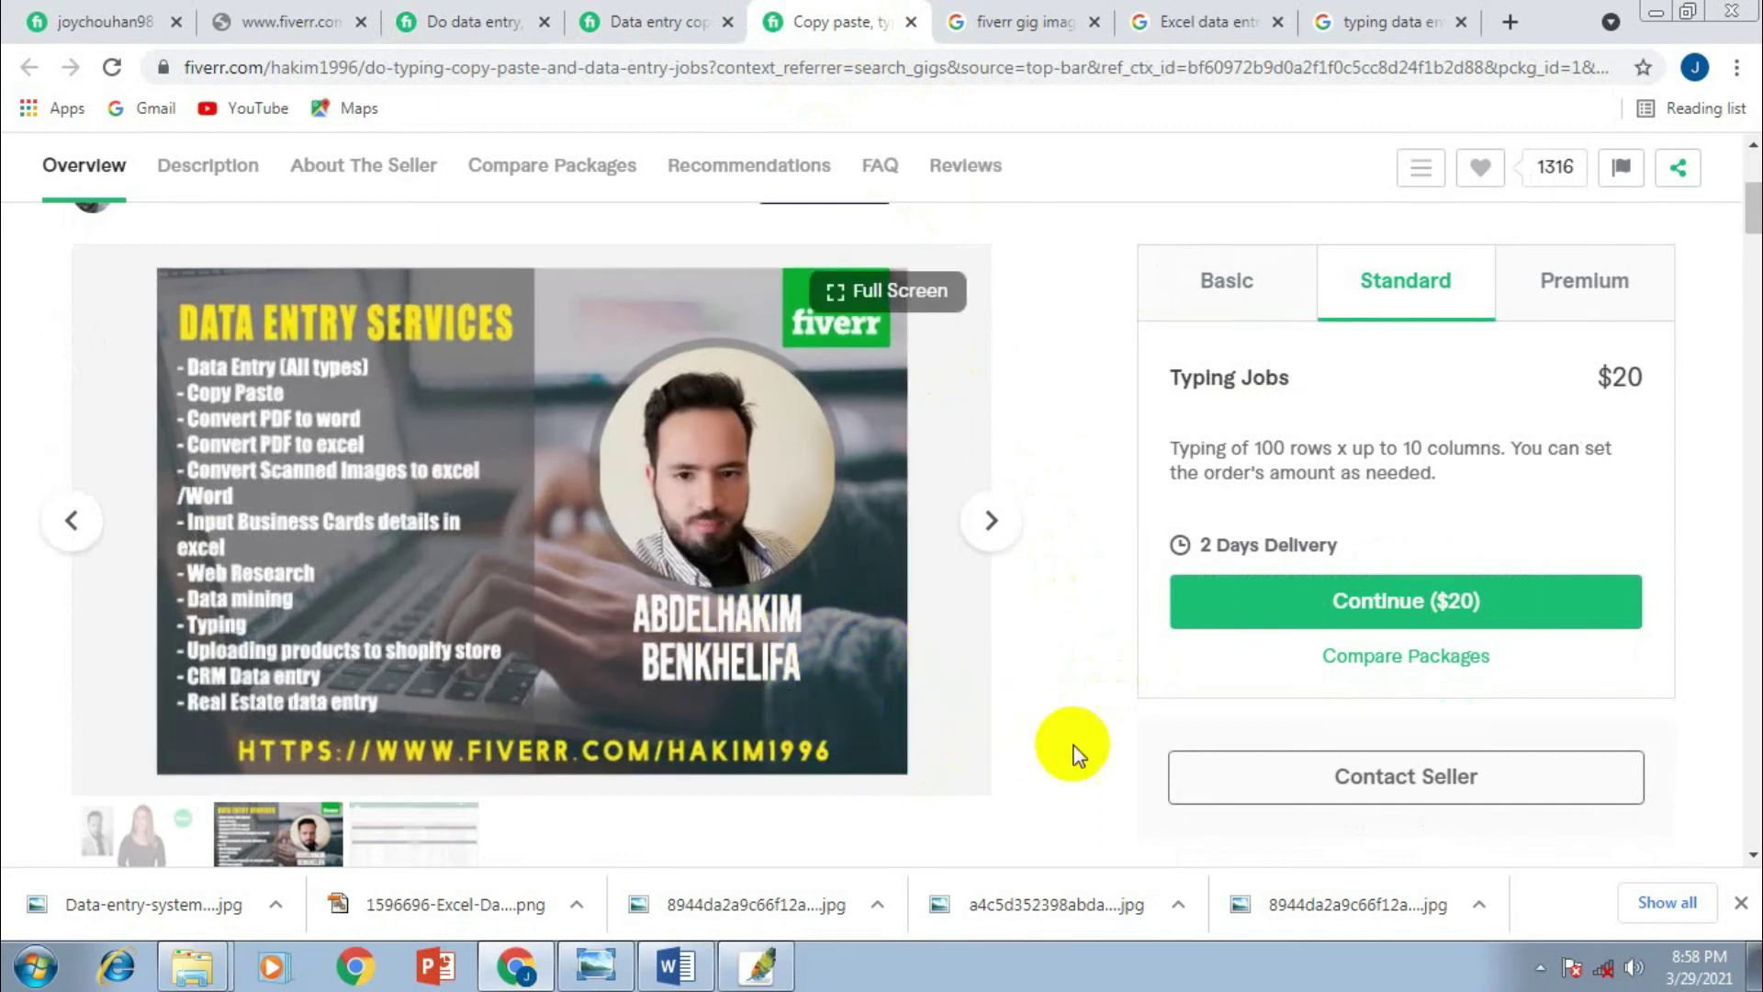
pyautogui.click(758, 964)
pyautogui.moveTo(1072, 735); pyautogui.dragTo(1087, 661)
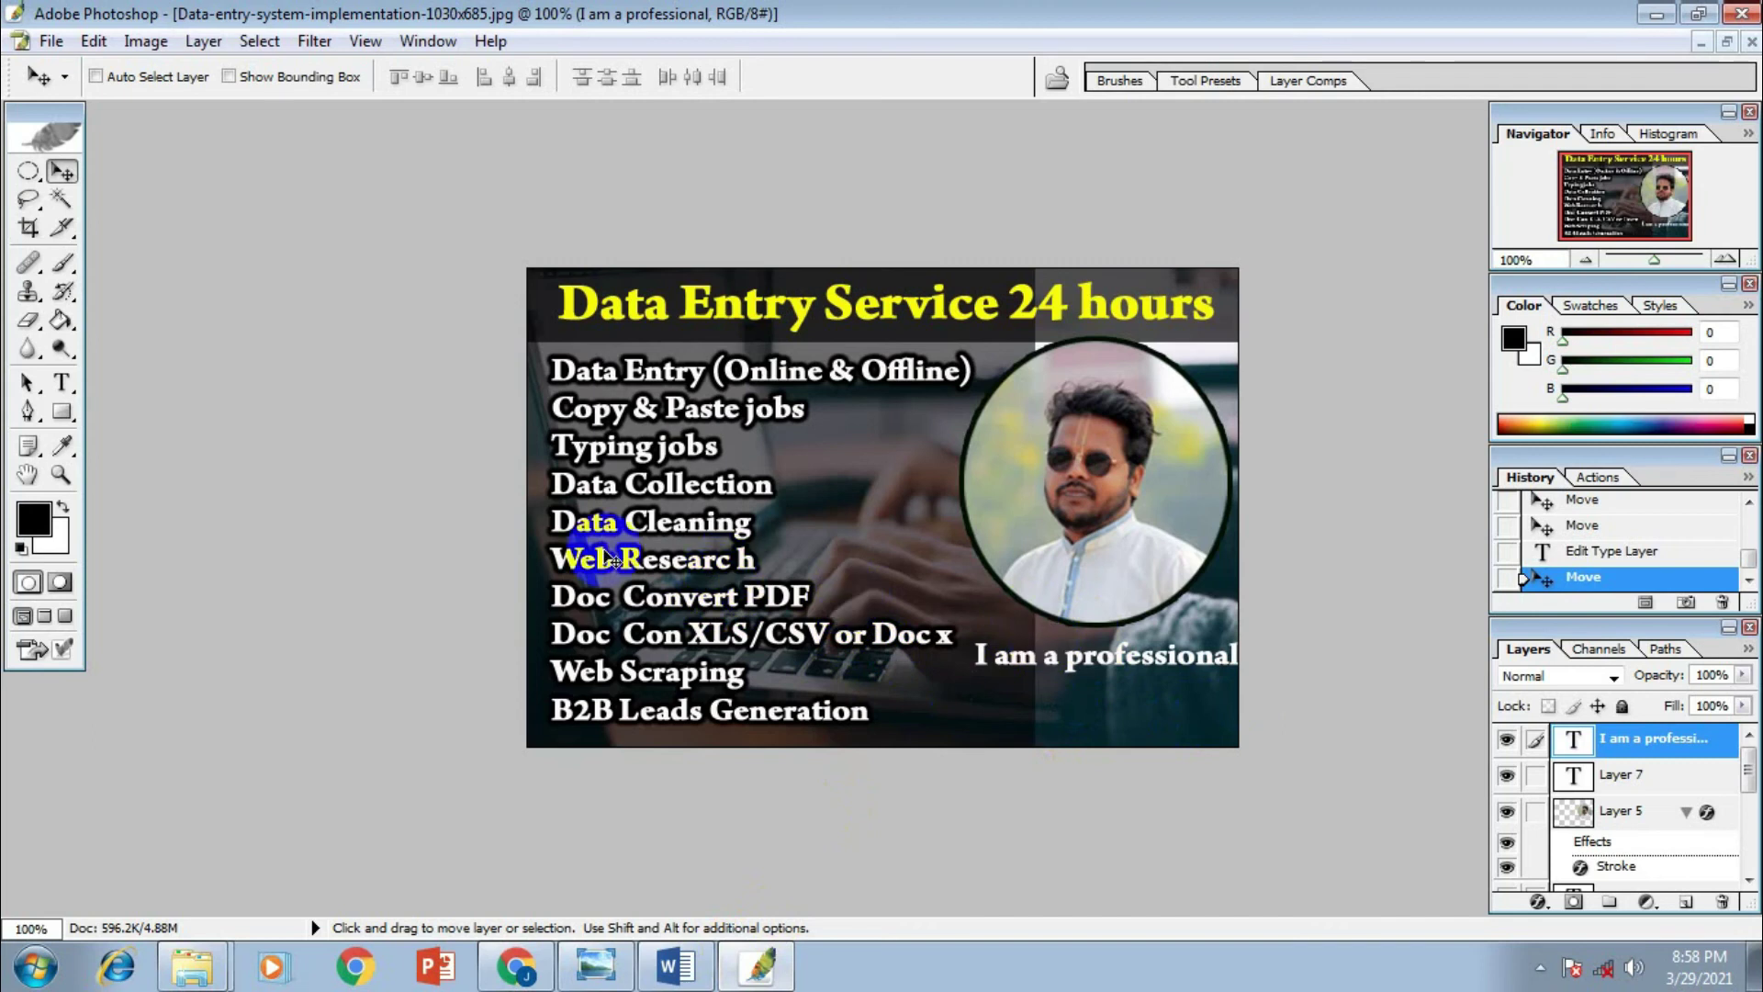
# Break the caption into two lines before "professional" and shift it right beneath the portrait
pyautogui.click(62, 382)
pyautogui.click(1065, 654)
pyautogui.press('Return')
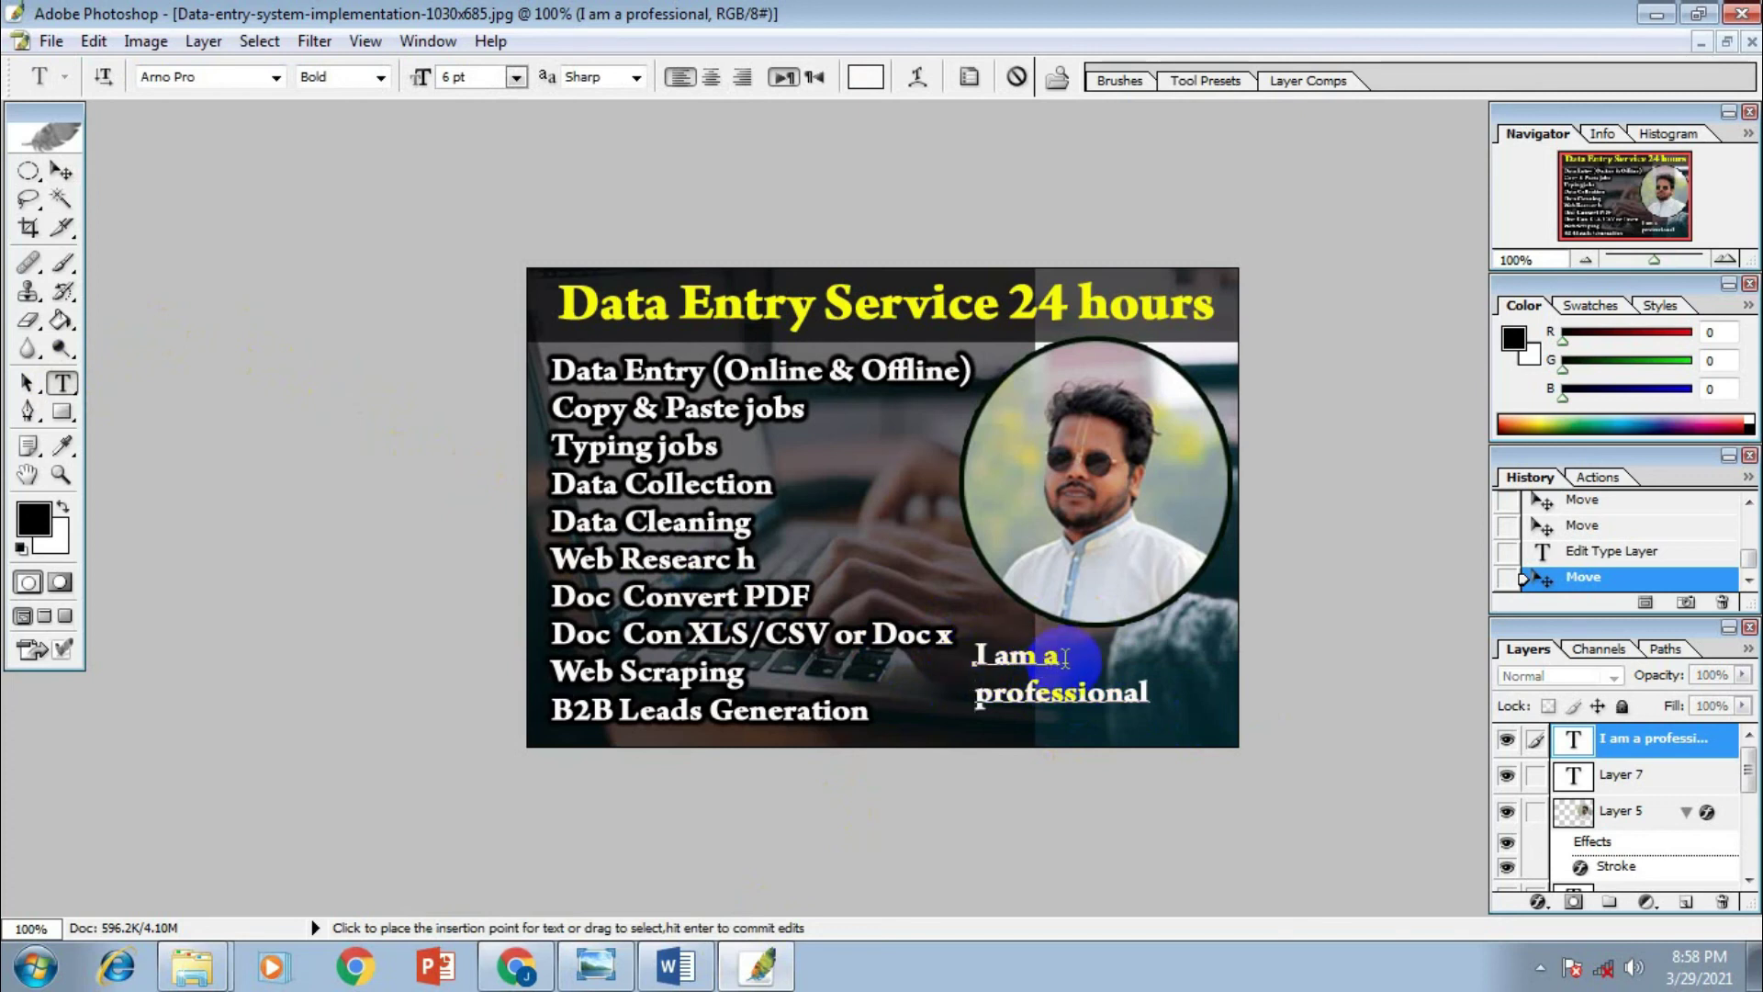
pyautogui.click(64, 172)
pyautogui.moveTo(1011, 664); pyautogui.dragTo(1058, 660)
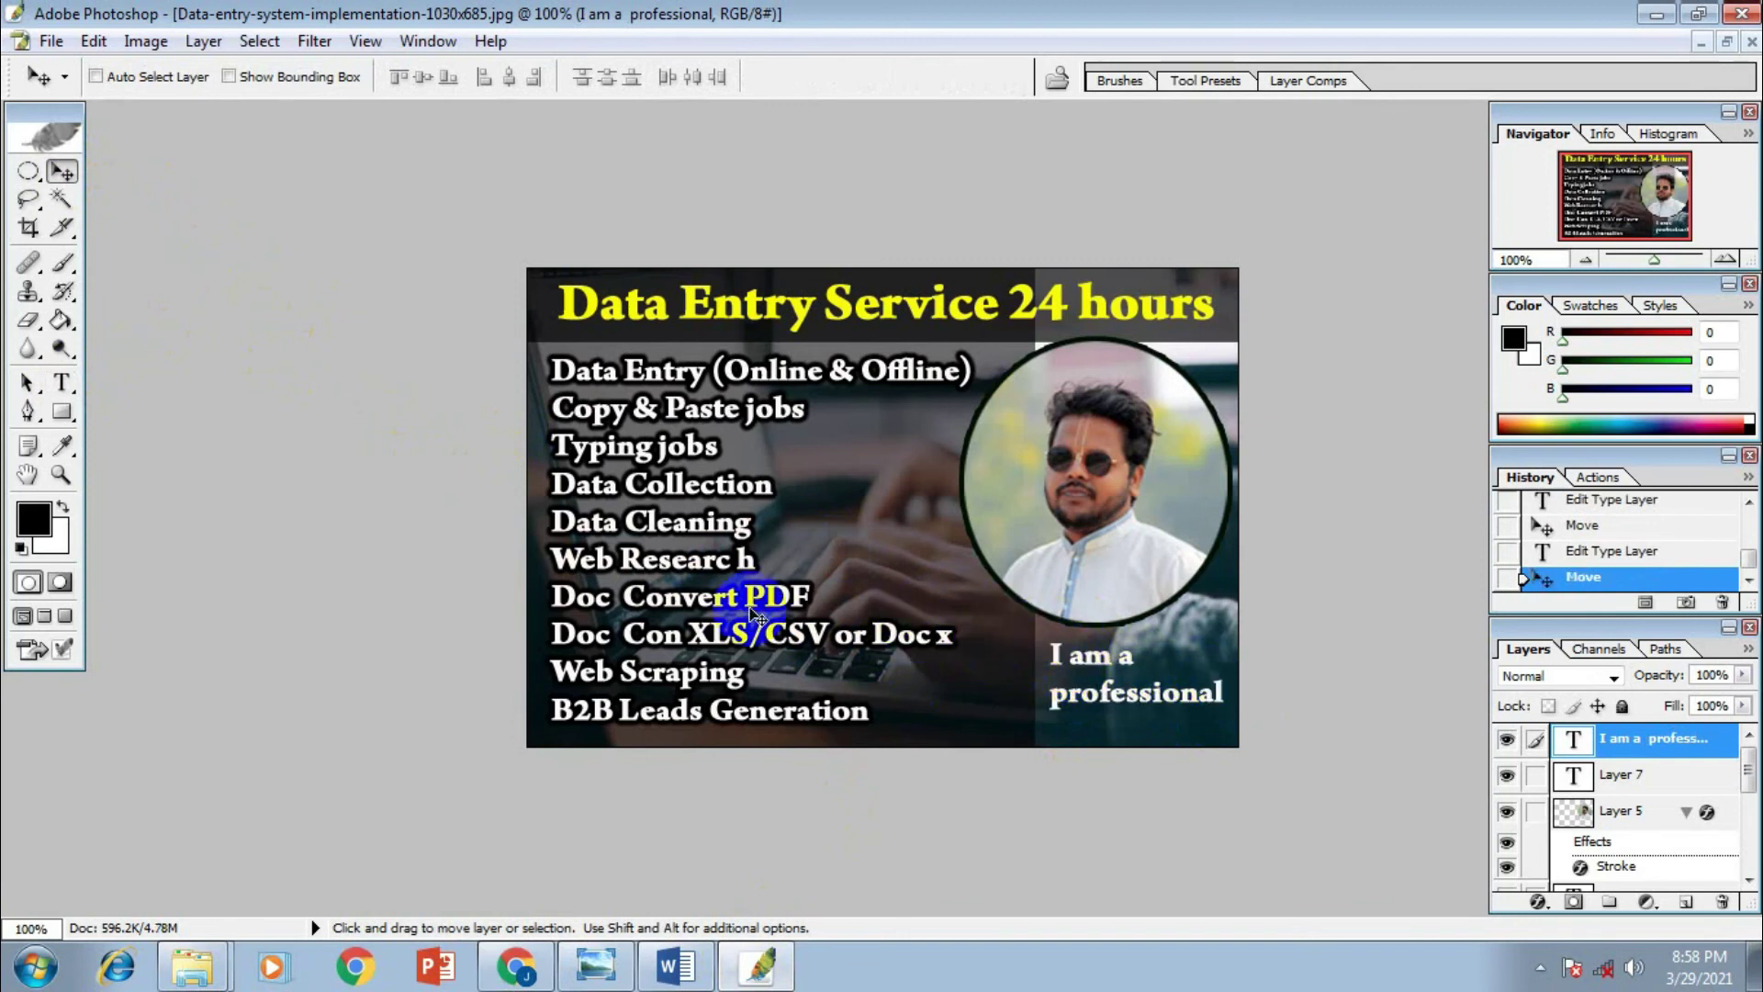
# Remove the "a" from the caption's first line and check the tagline on the Fiverr profile page in Chrome
pyautogui.click(62, 382)
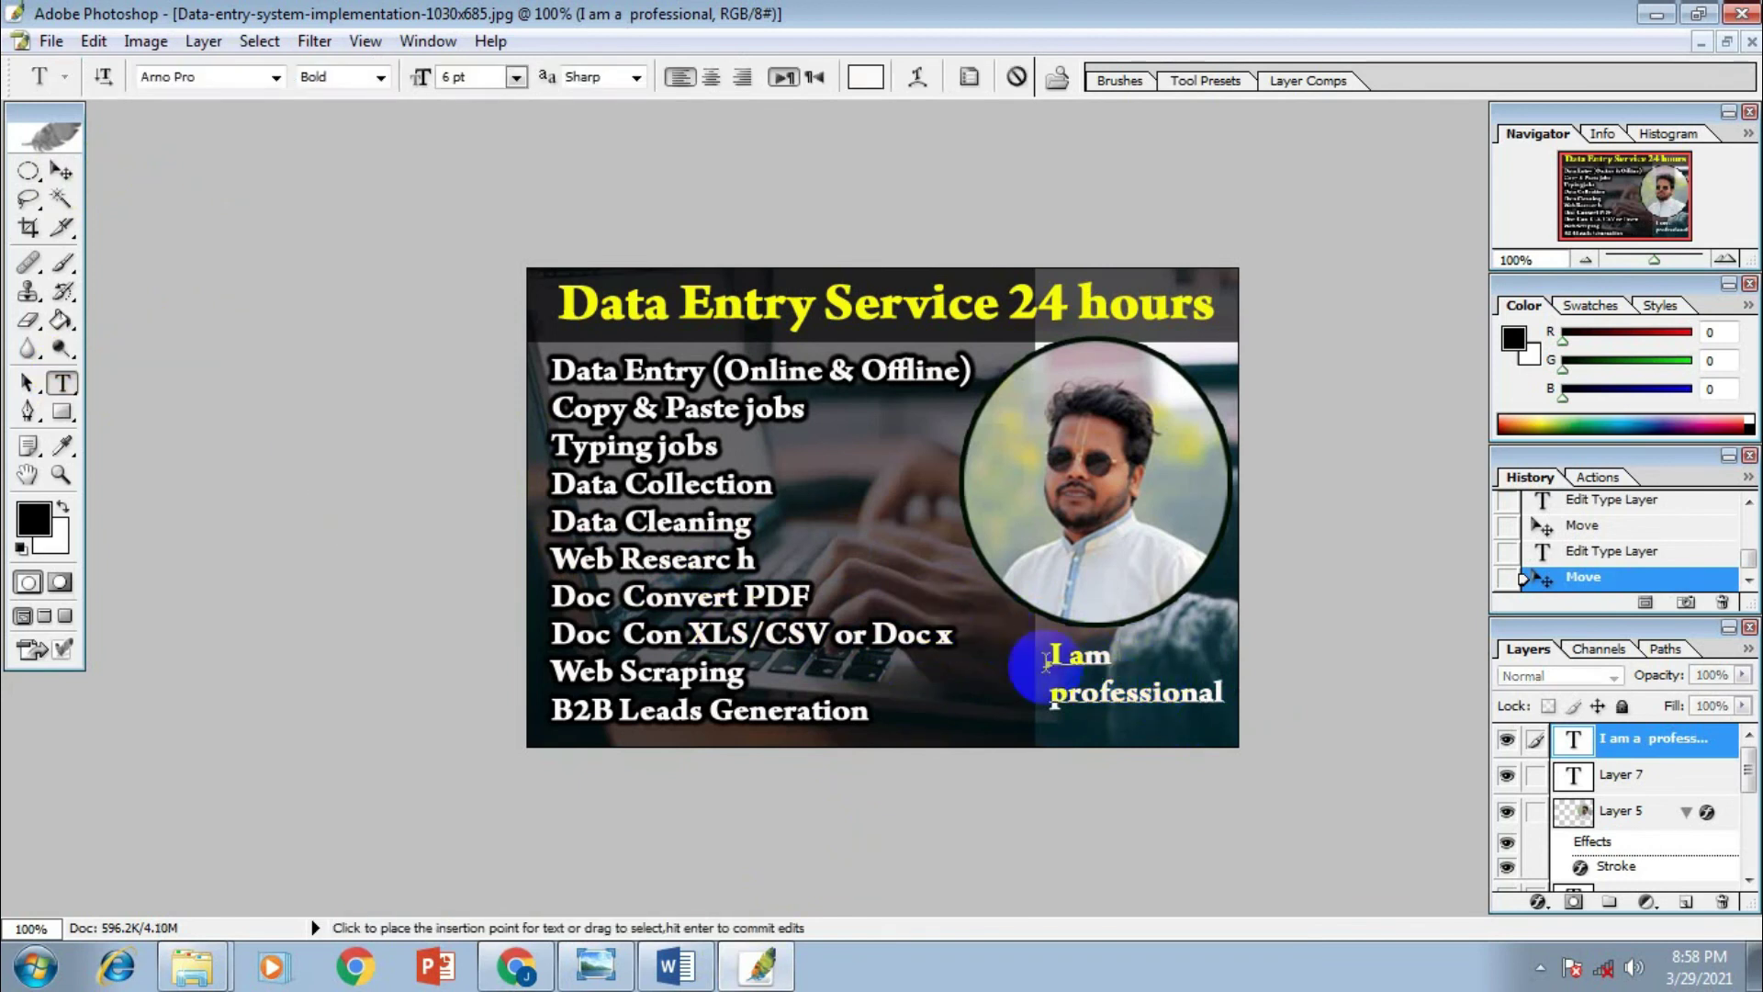
pyautogui.click(507, 969)
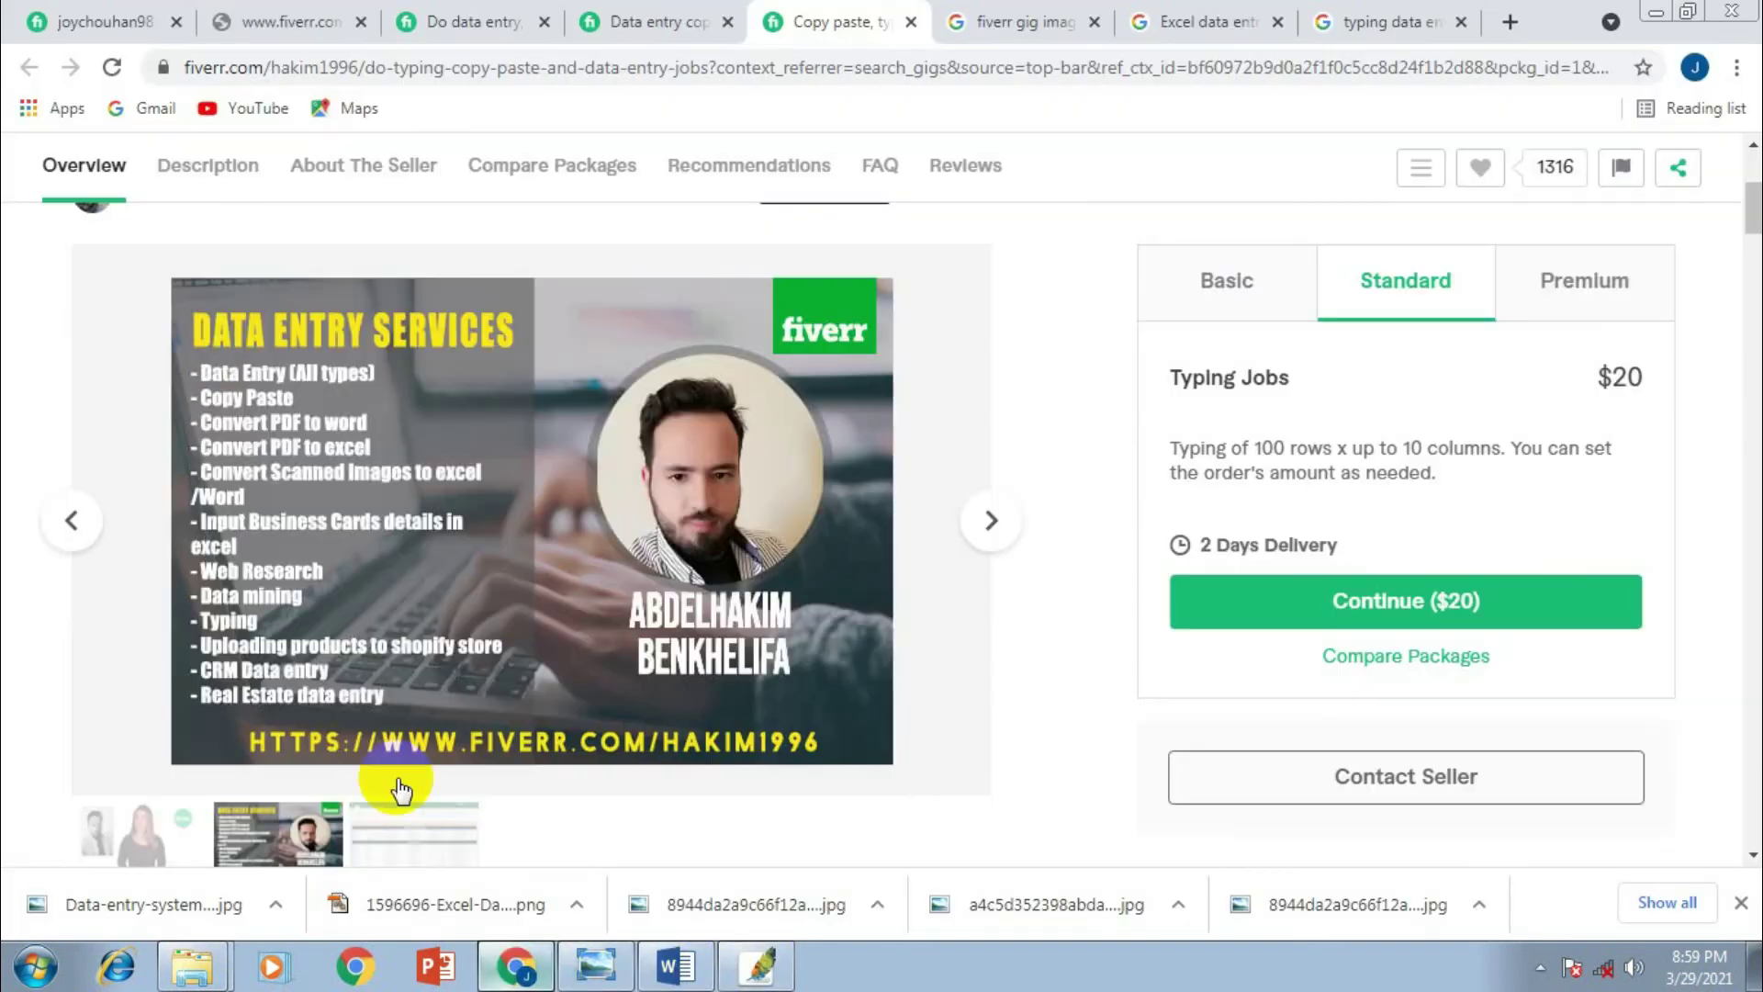
pyautogui.click(107, 24)
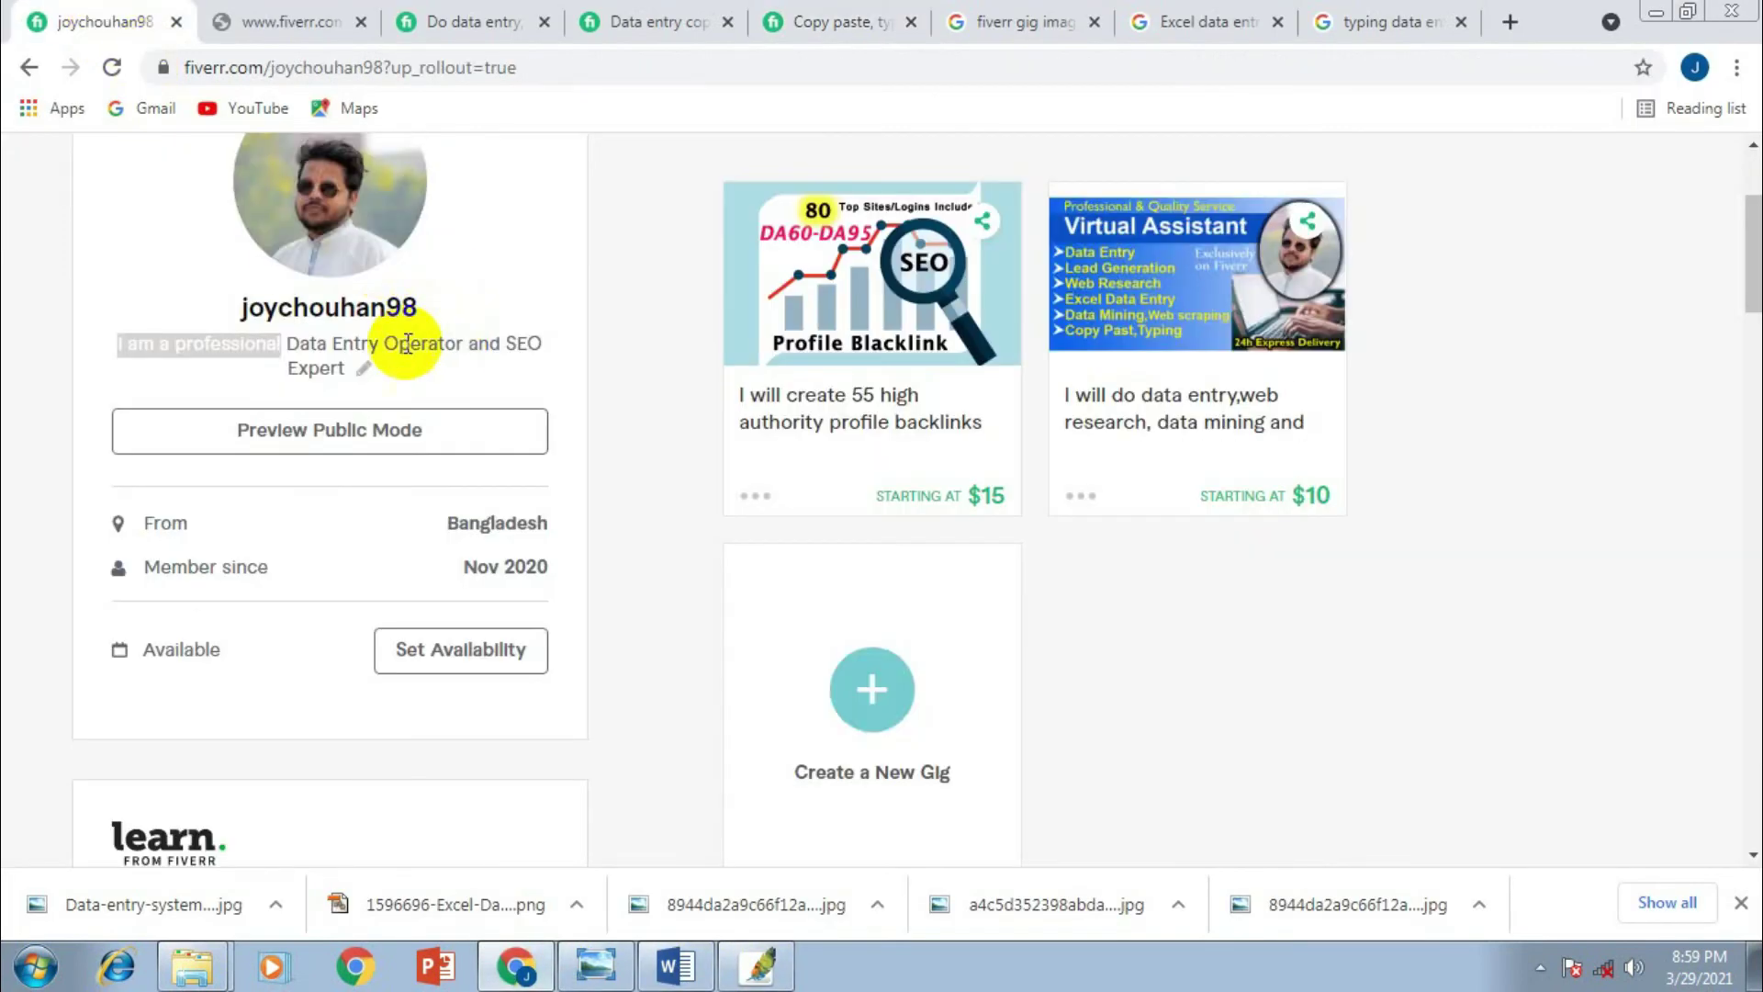
pyautogui.click(760, 964)
pyautogui.click(1081, 705)
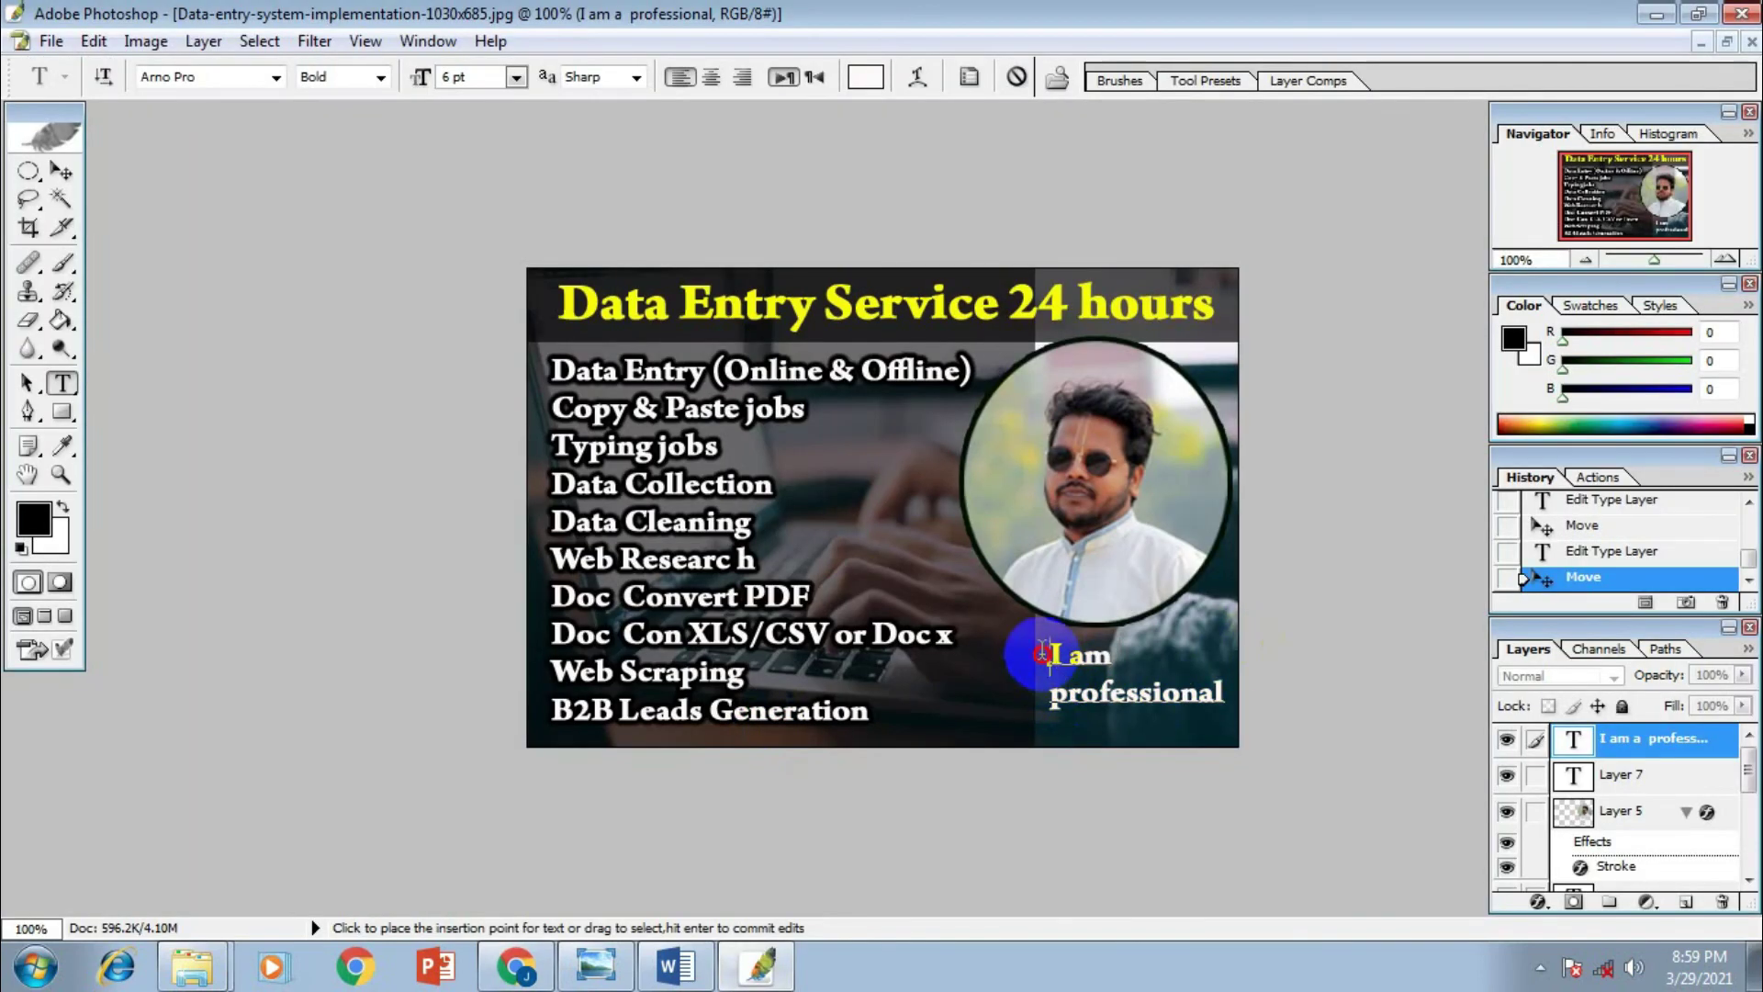
# Set the whole two-line "I am professional" caption to 8 pt and move it left and up to fit inside the image
pyautogui.moveTo(1050, 653); pyautogui.dragTo(1257, 702)
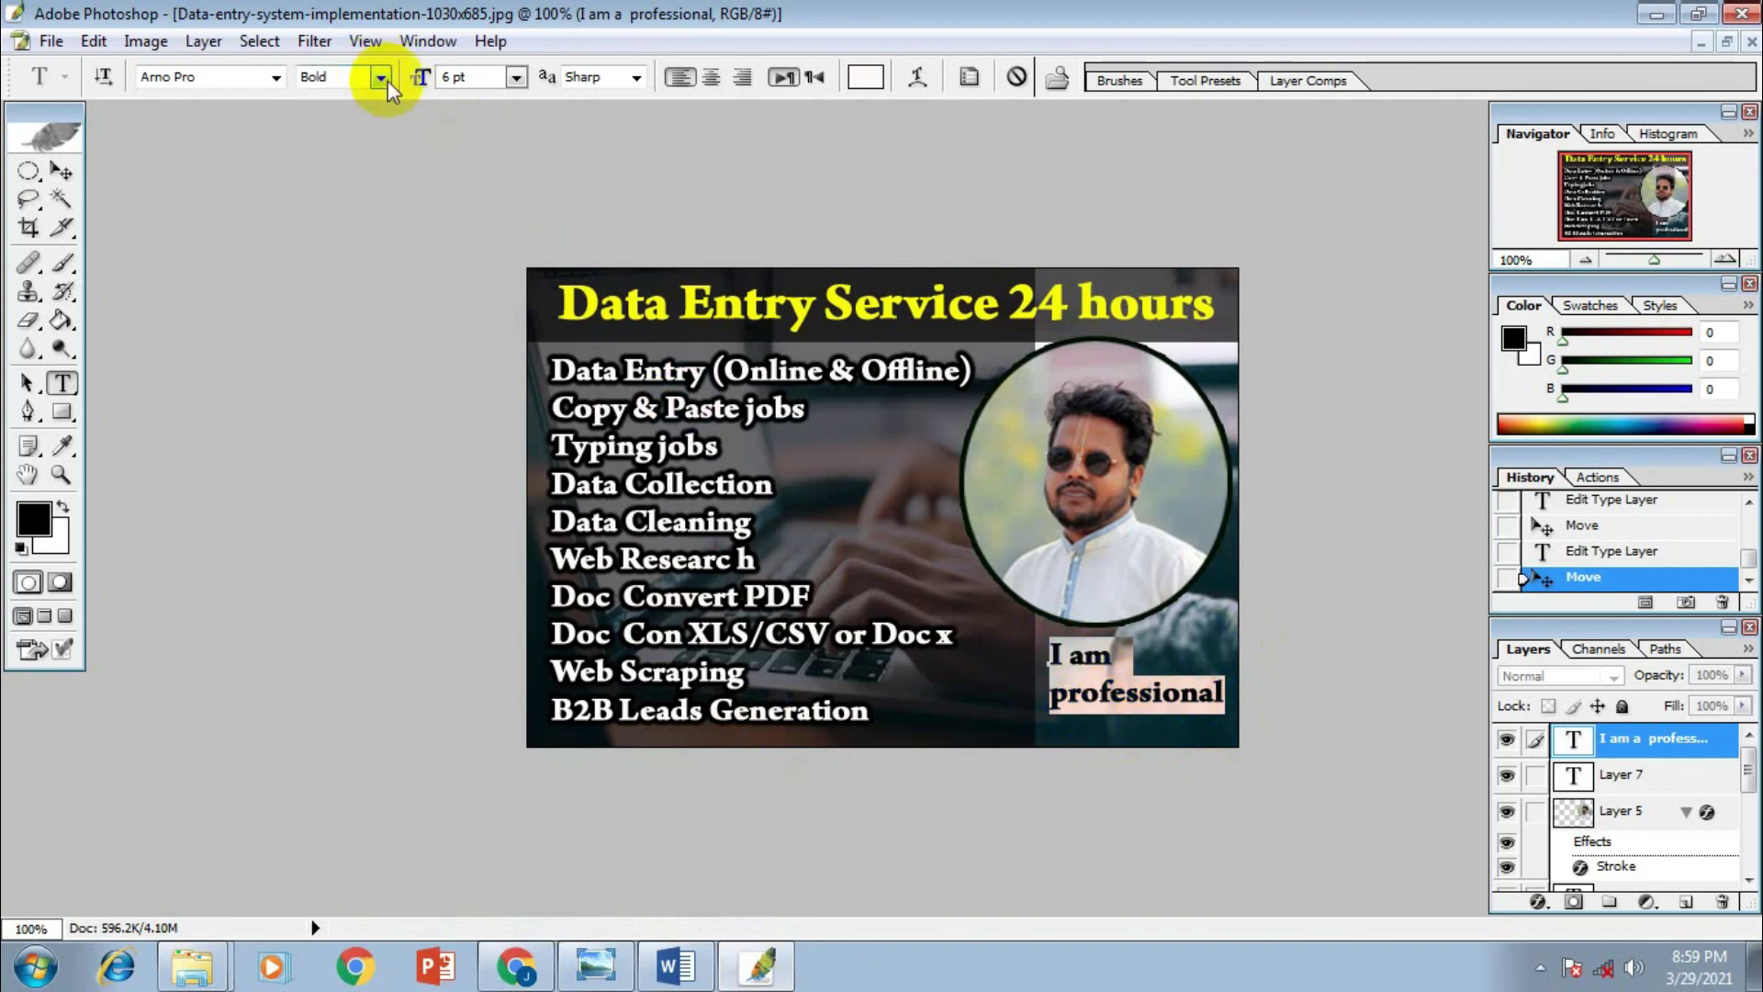
pyautogui.click(516, 80)
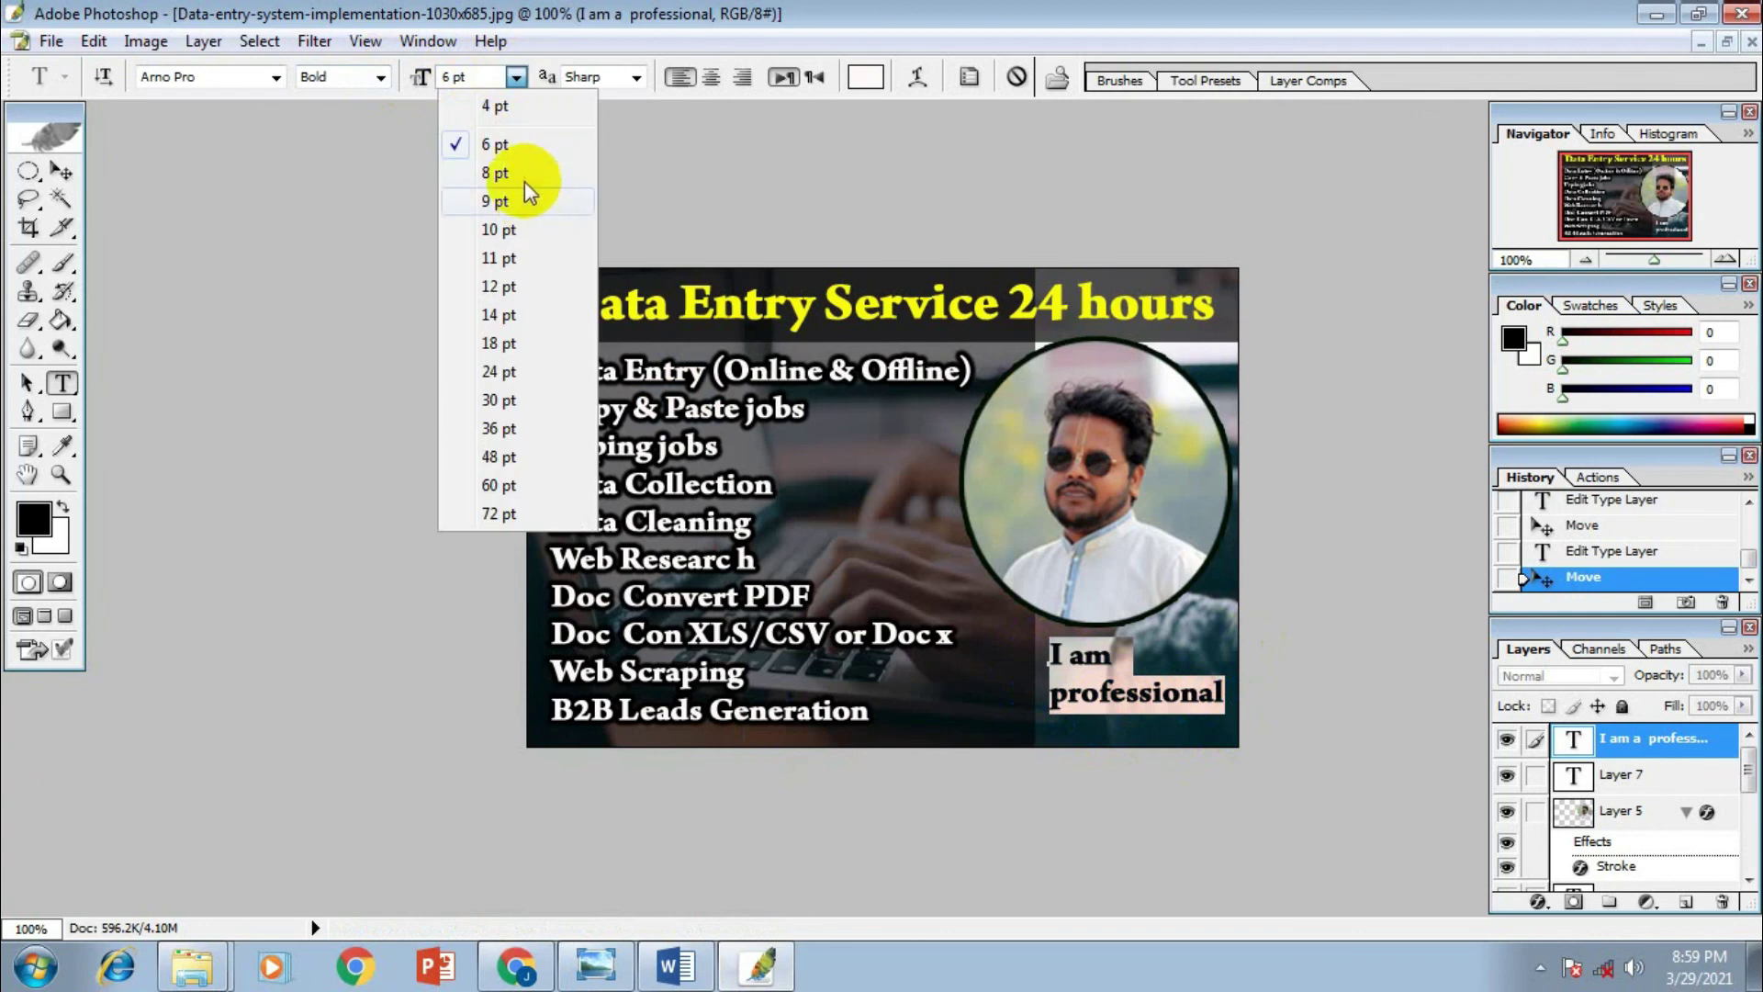
pyautogui.click(525, 177)
pyautogui.click(64, 174)
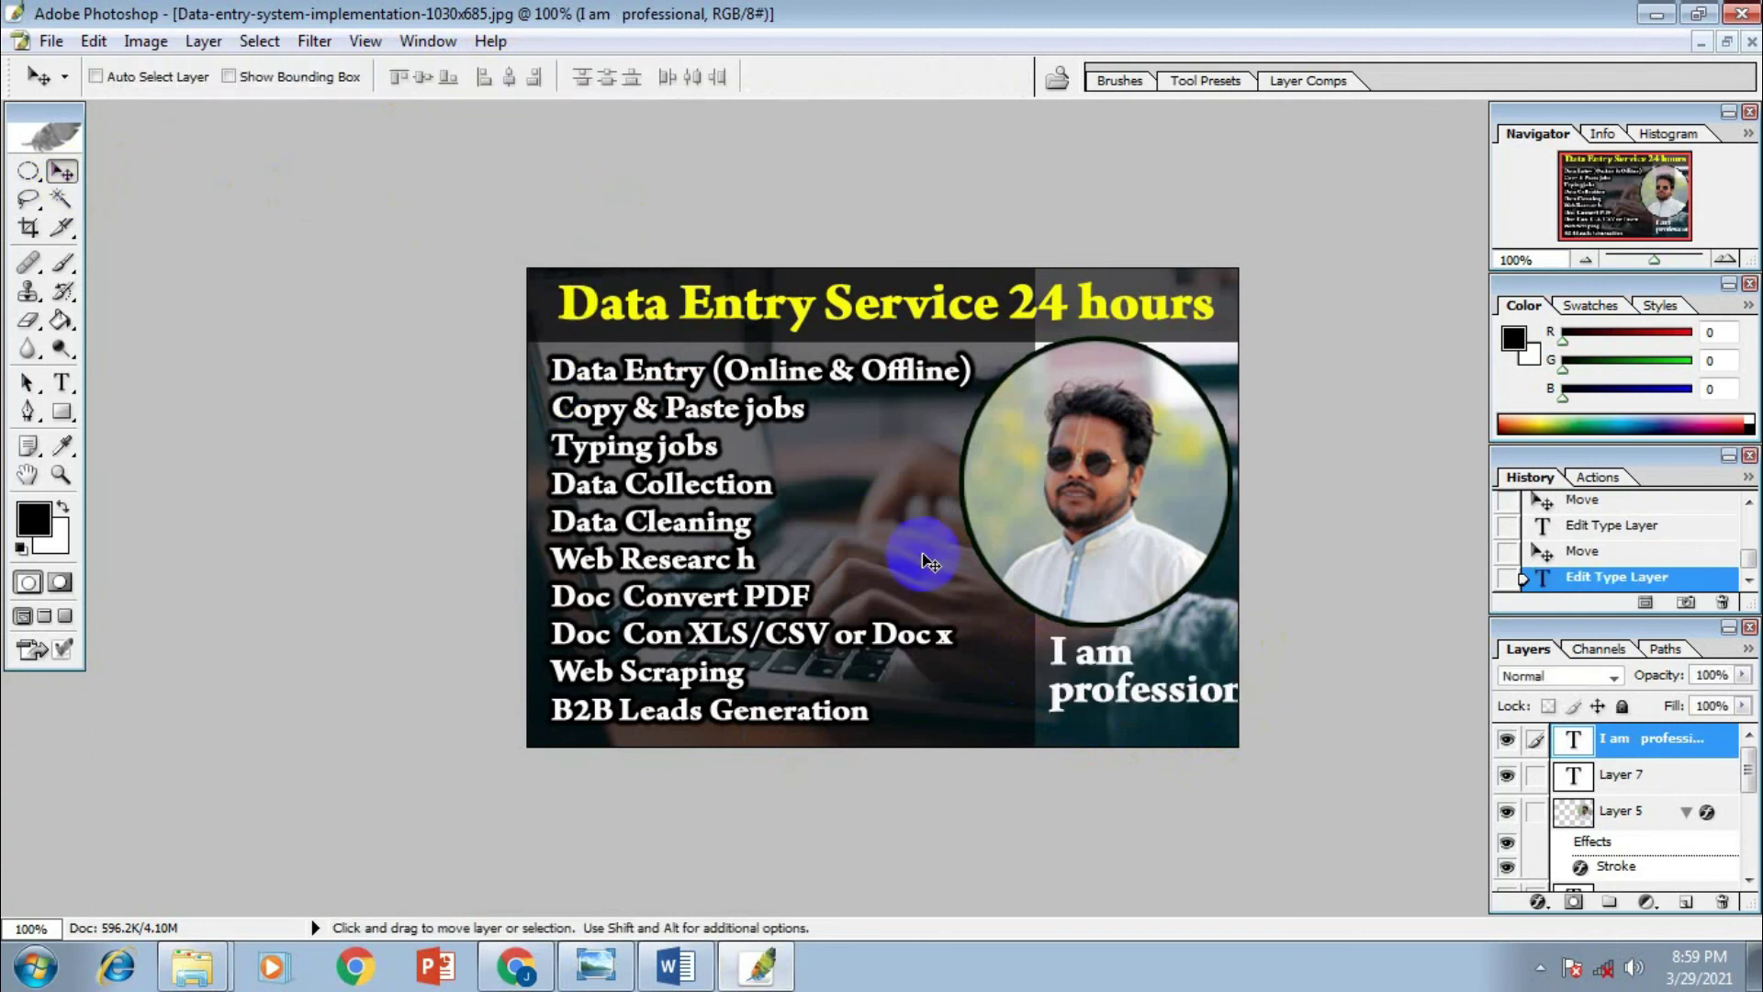
pyautogui.moveTo(1047, 688); pyautogui.dragTo(1004, 678)
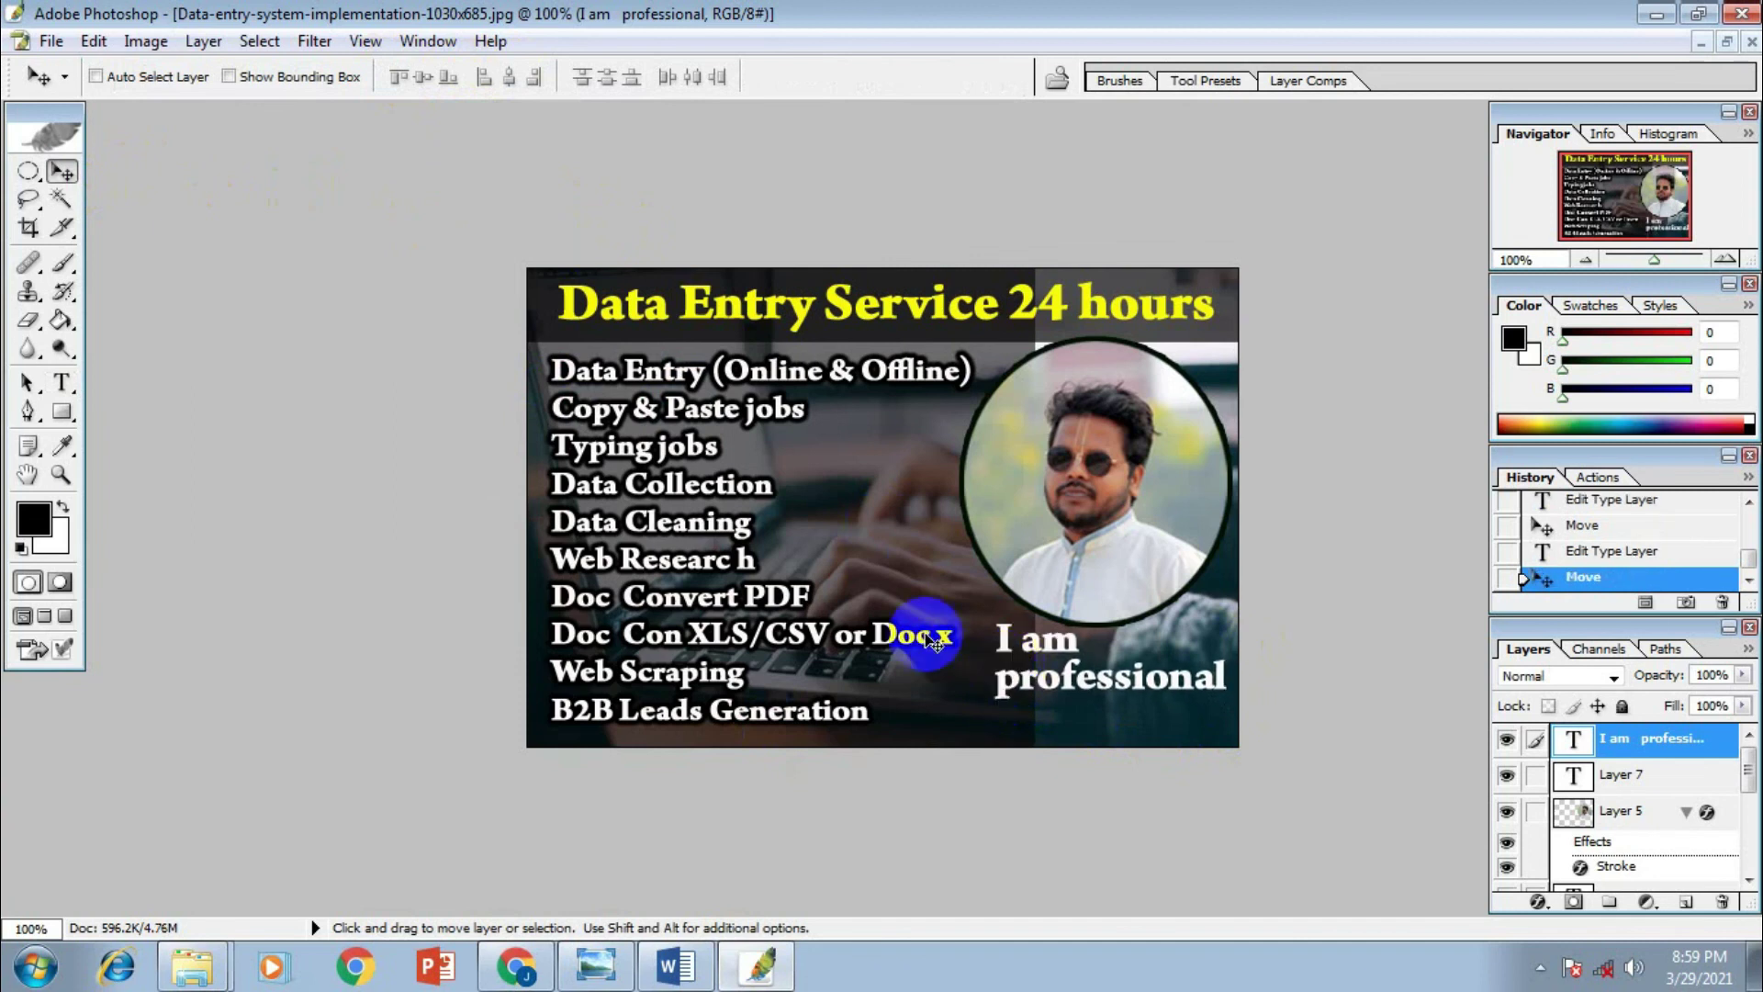
# Centre-align the two caption lines and move the caption back beneath the portrait
pyautogui.click(79, 386)
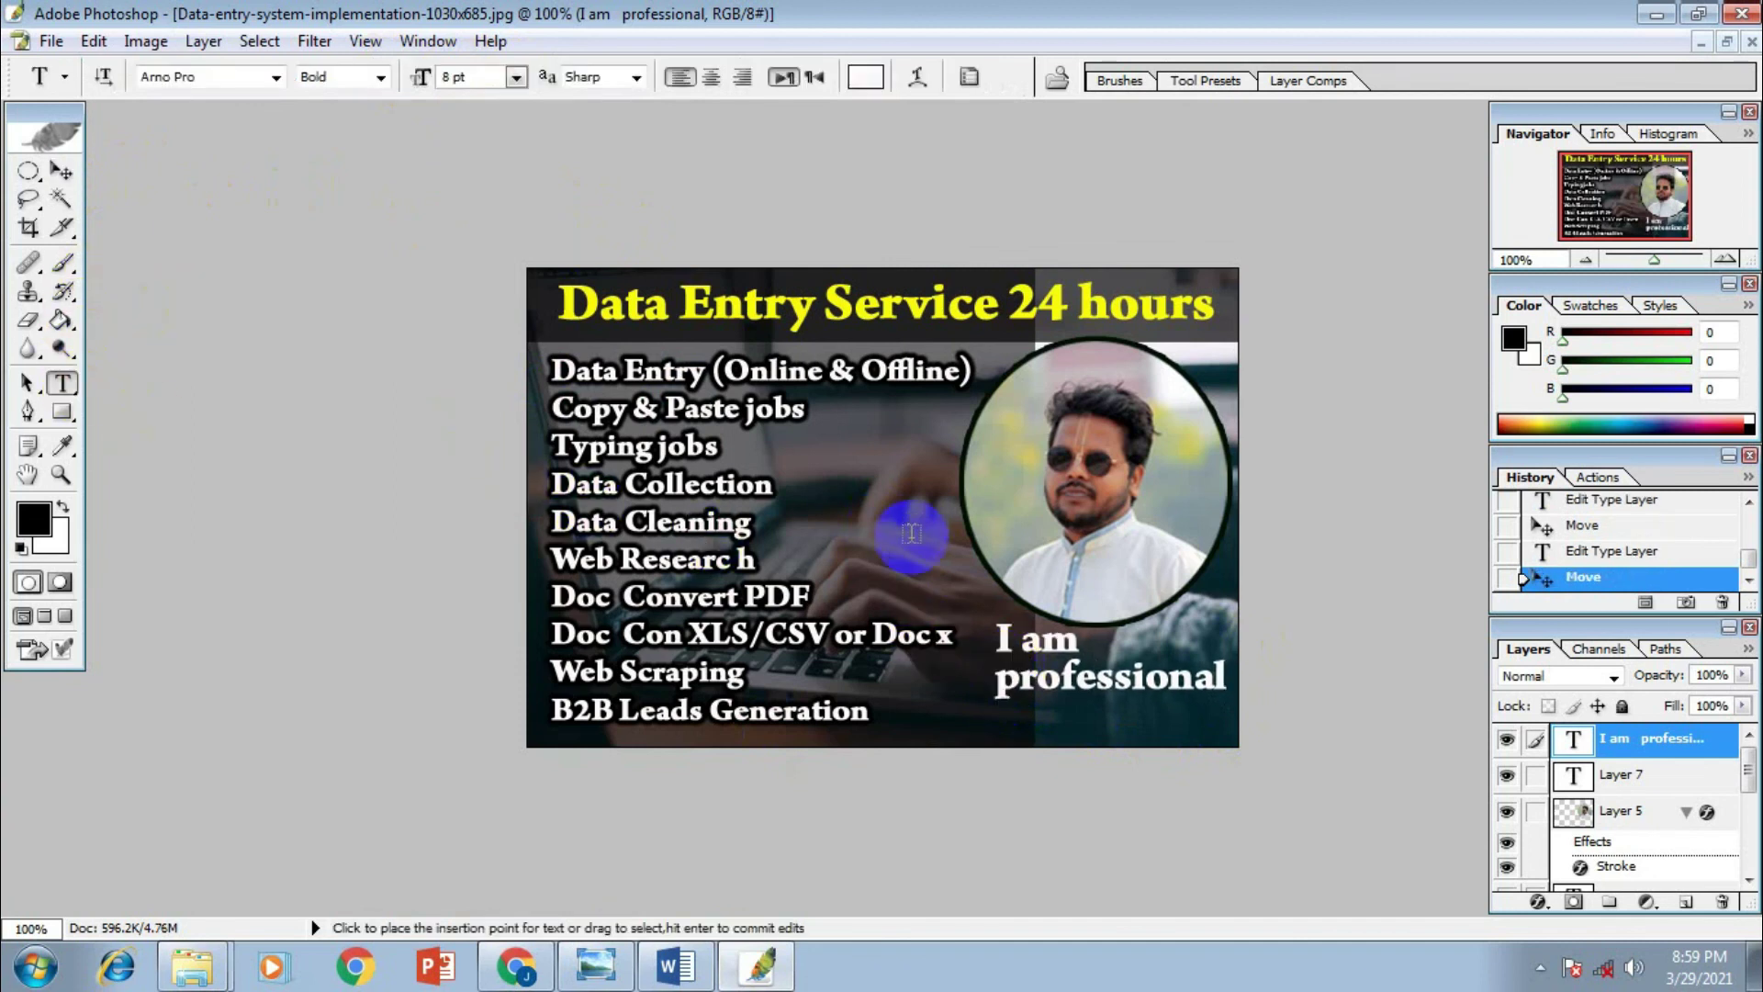
pyautogui.moveTo(1004, 636); pyautogui.dragTo(1228, 687)
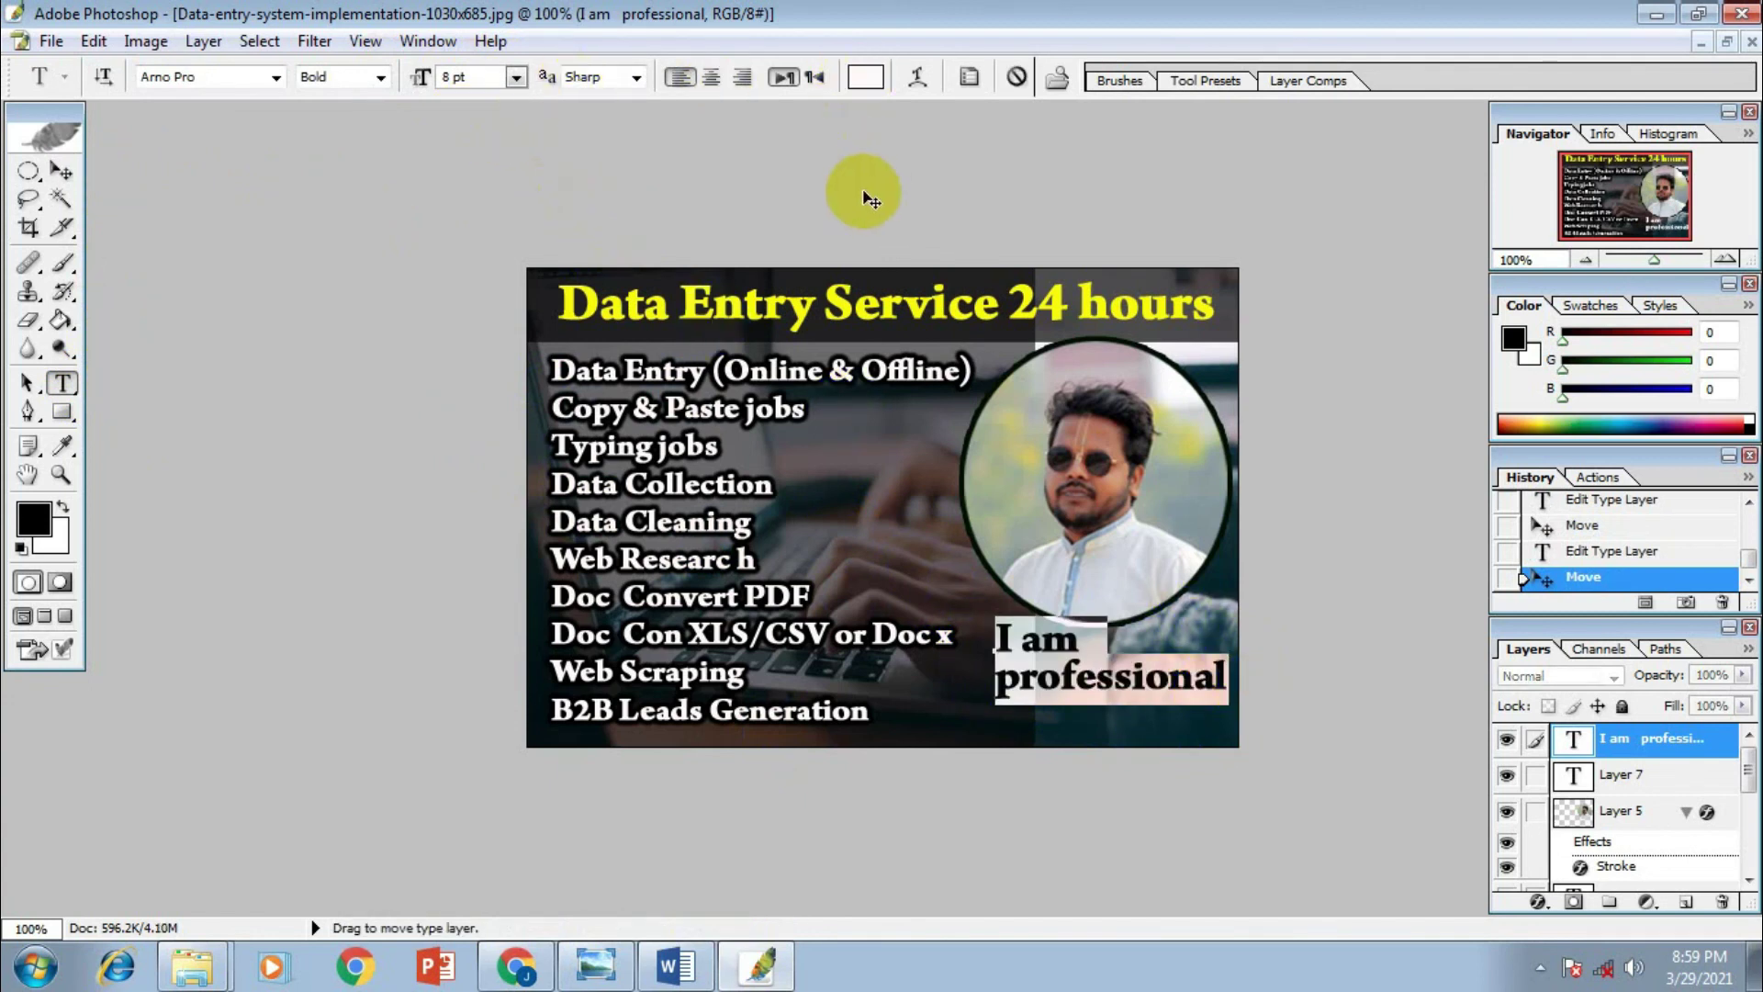
pyautogui.click(710, 78)
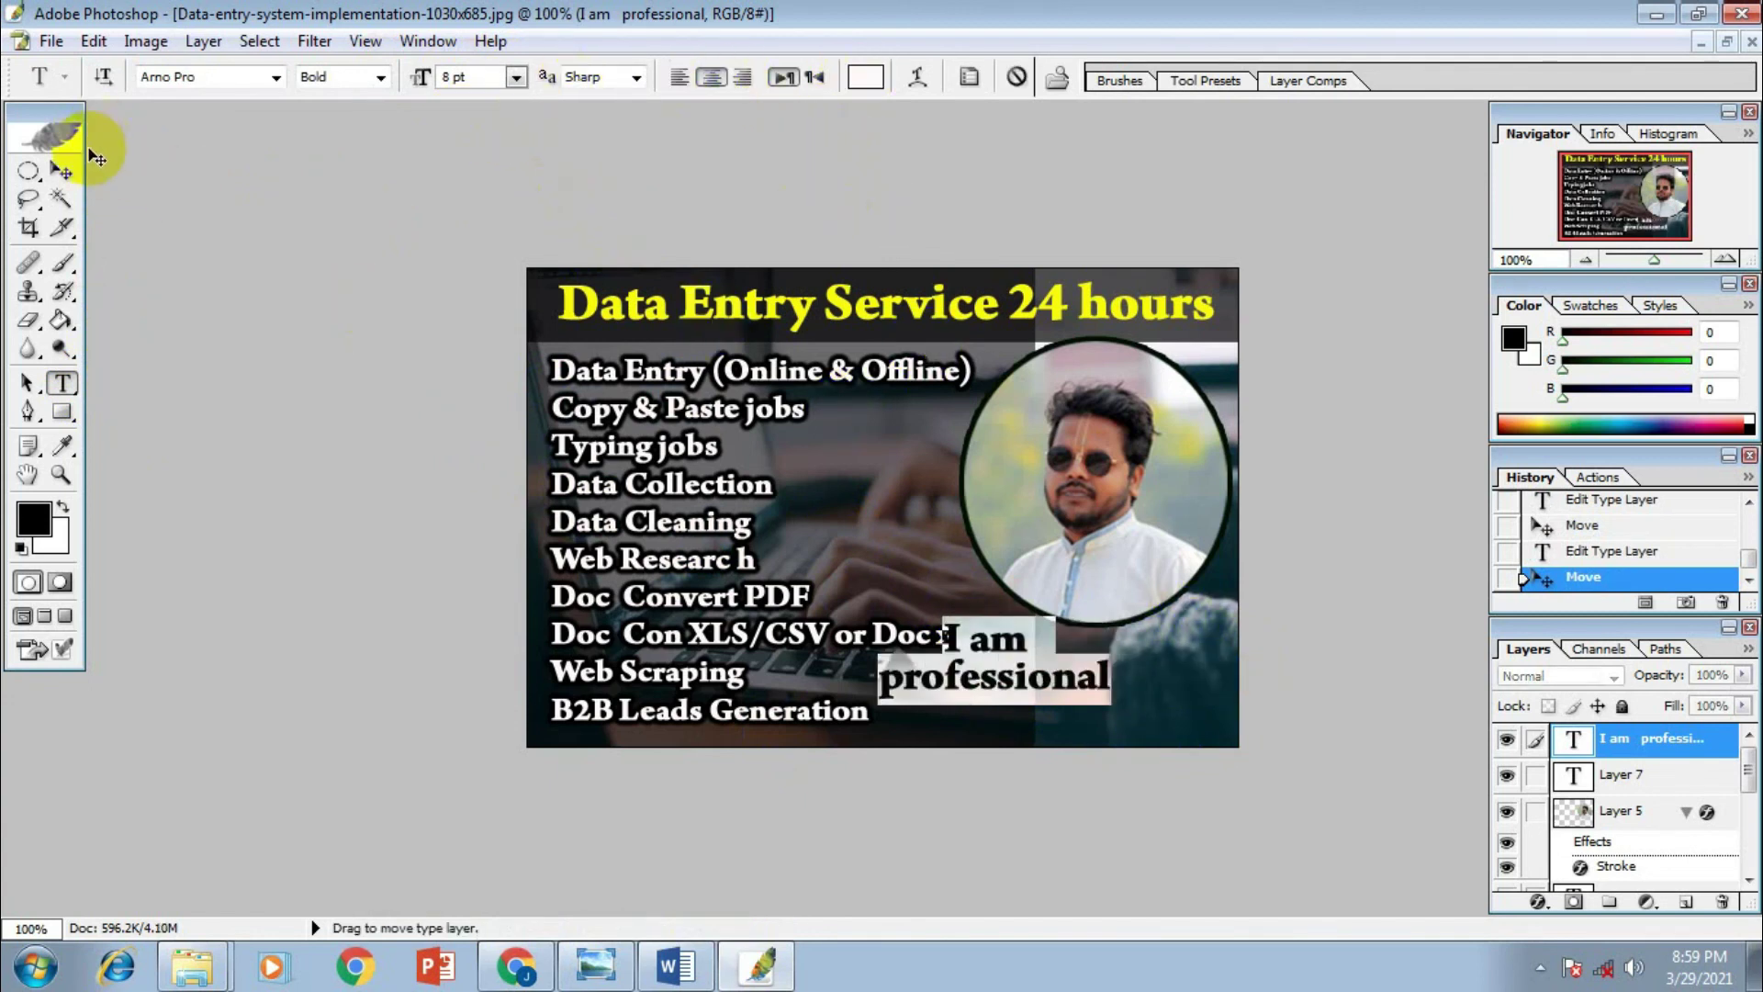
pyautogui.click(62, 171)
pyautogui.moveTo(1013, 703); pyautogui.dragTo(1119, 712)
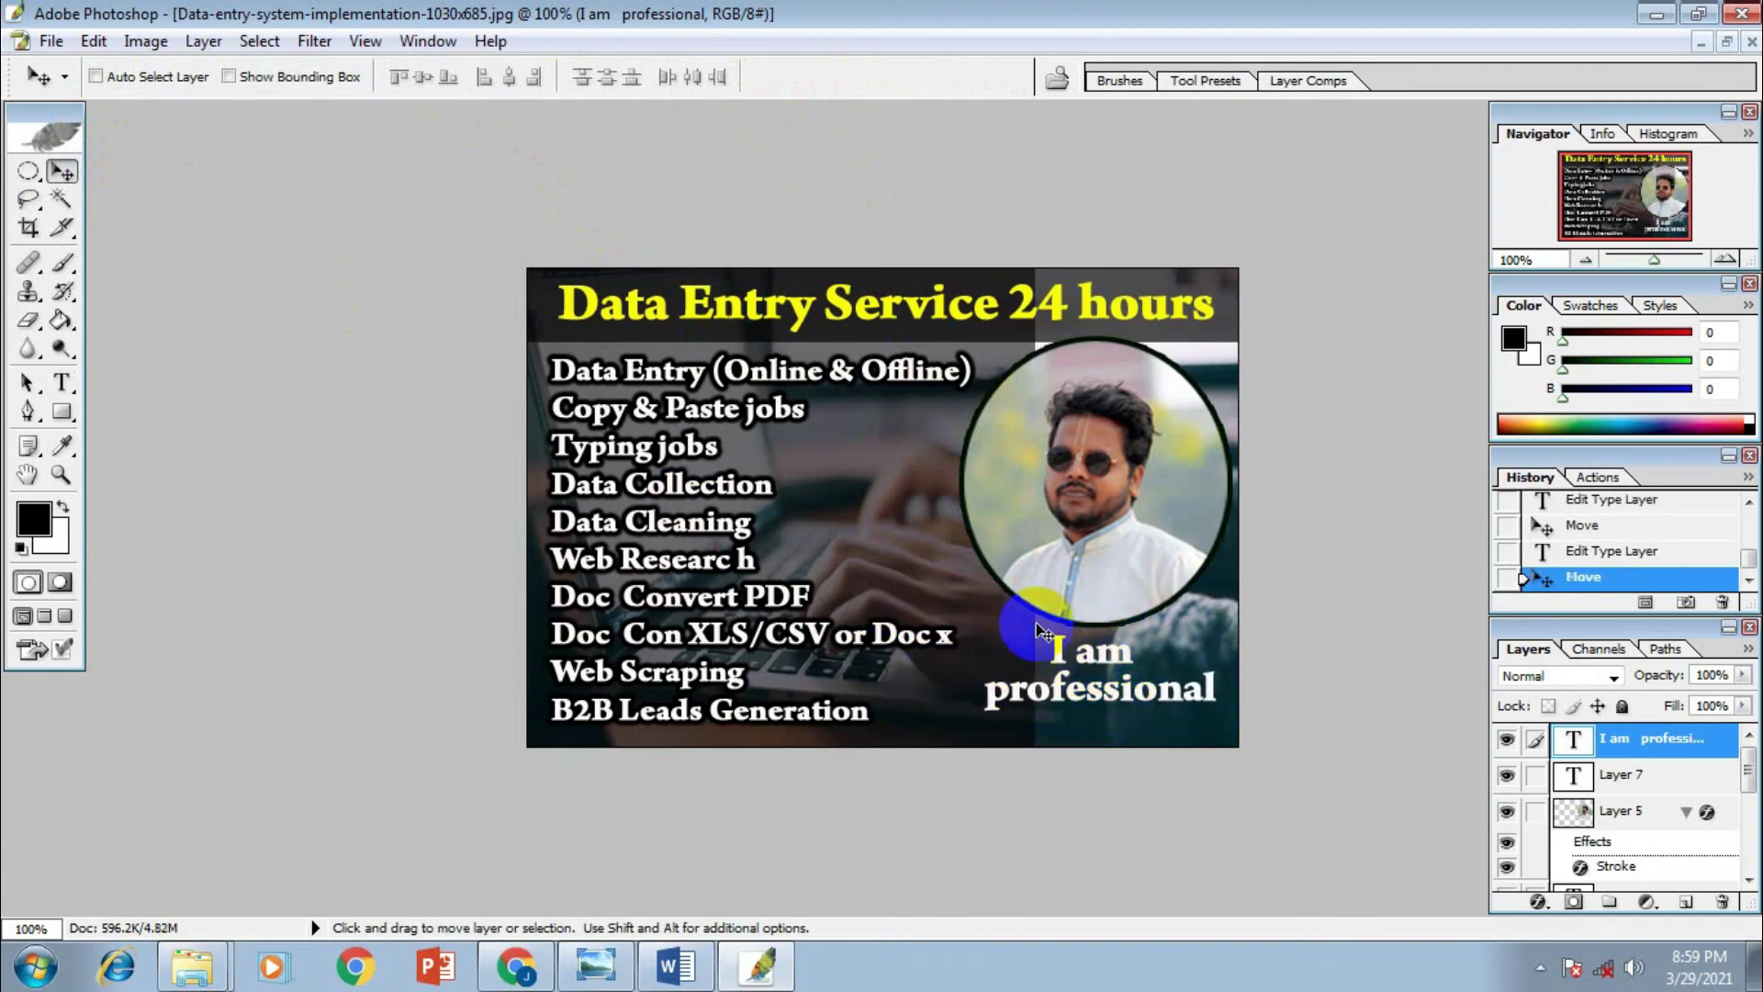
# Capitalise the caption's second line to "Professional" and nudge the caption slightly right
pyautogui.click(61, 382)
pyautogui.click(1006, 702)
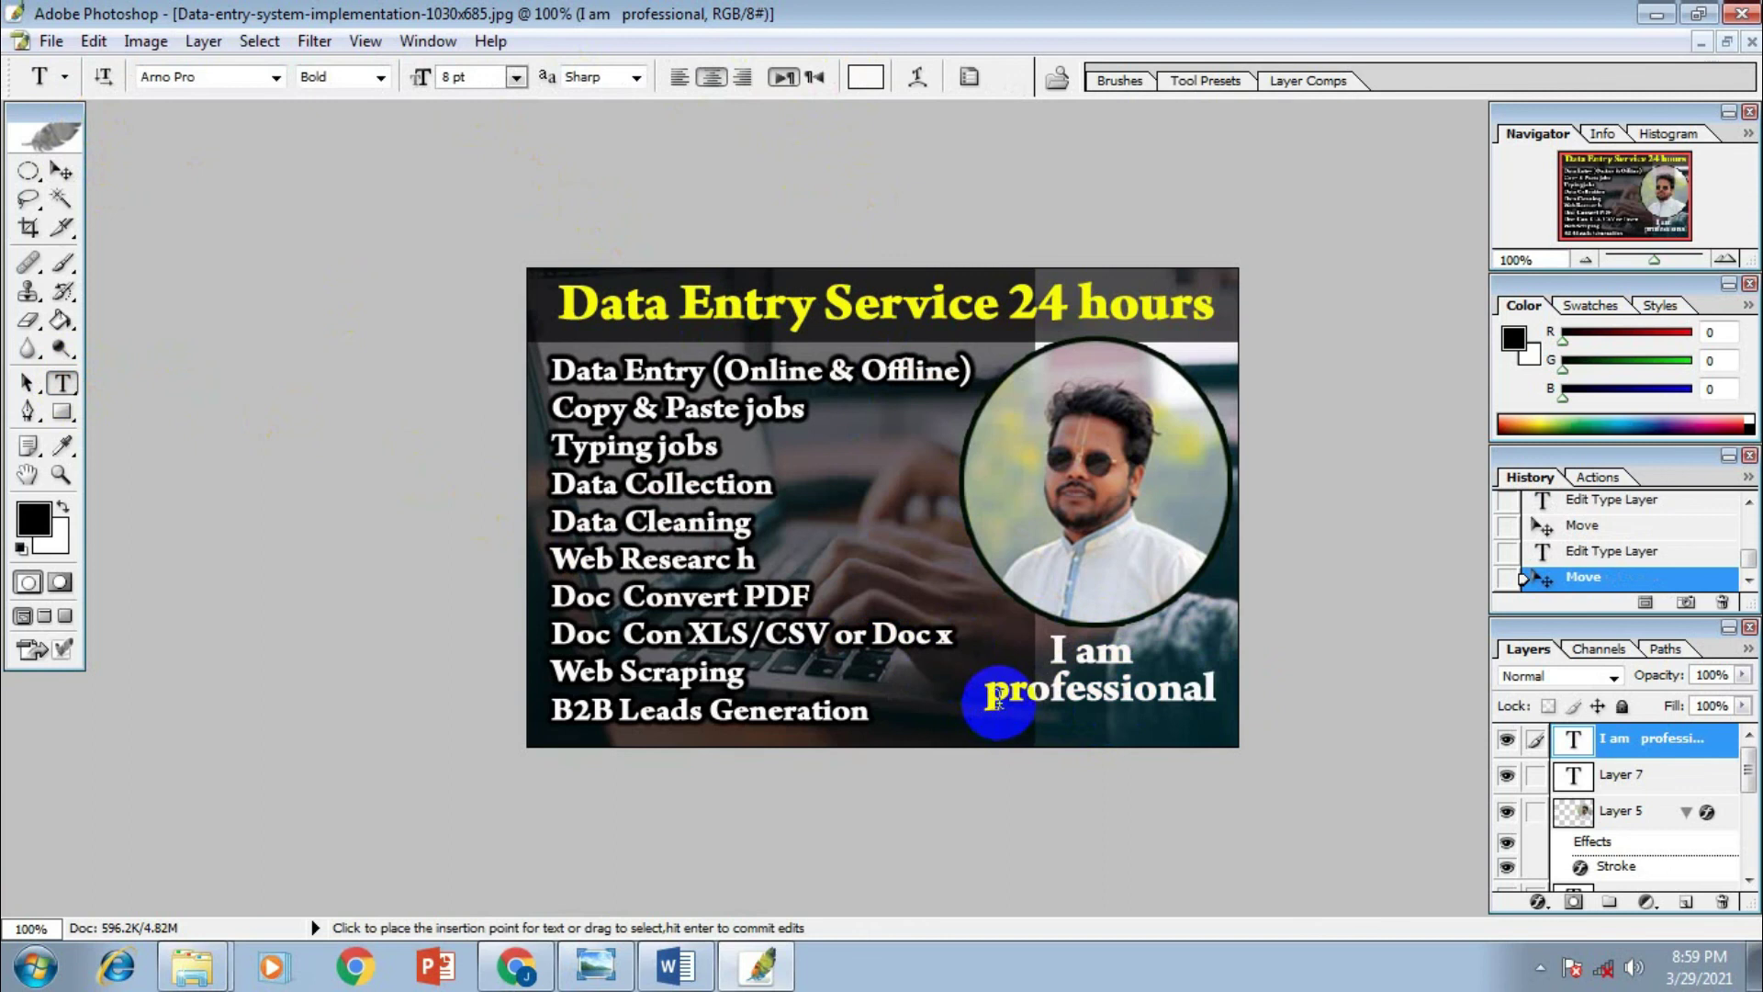
pyautogui.press('BackSpace')
pyautogui.write('P')
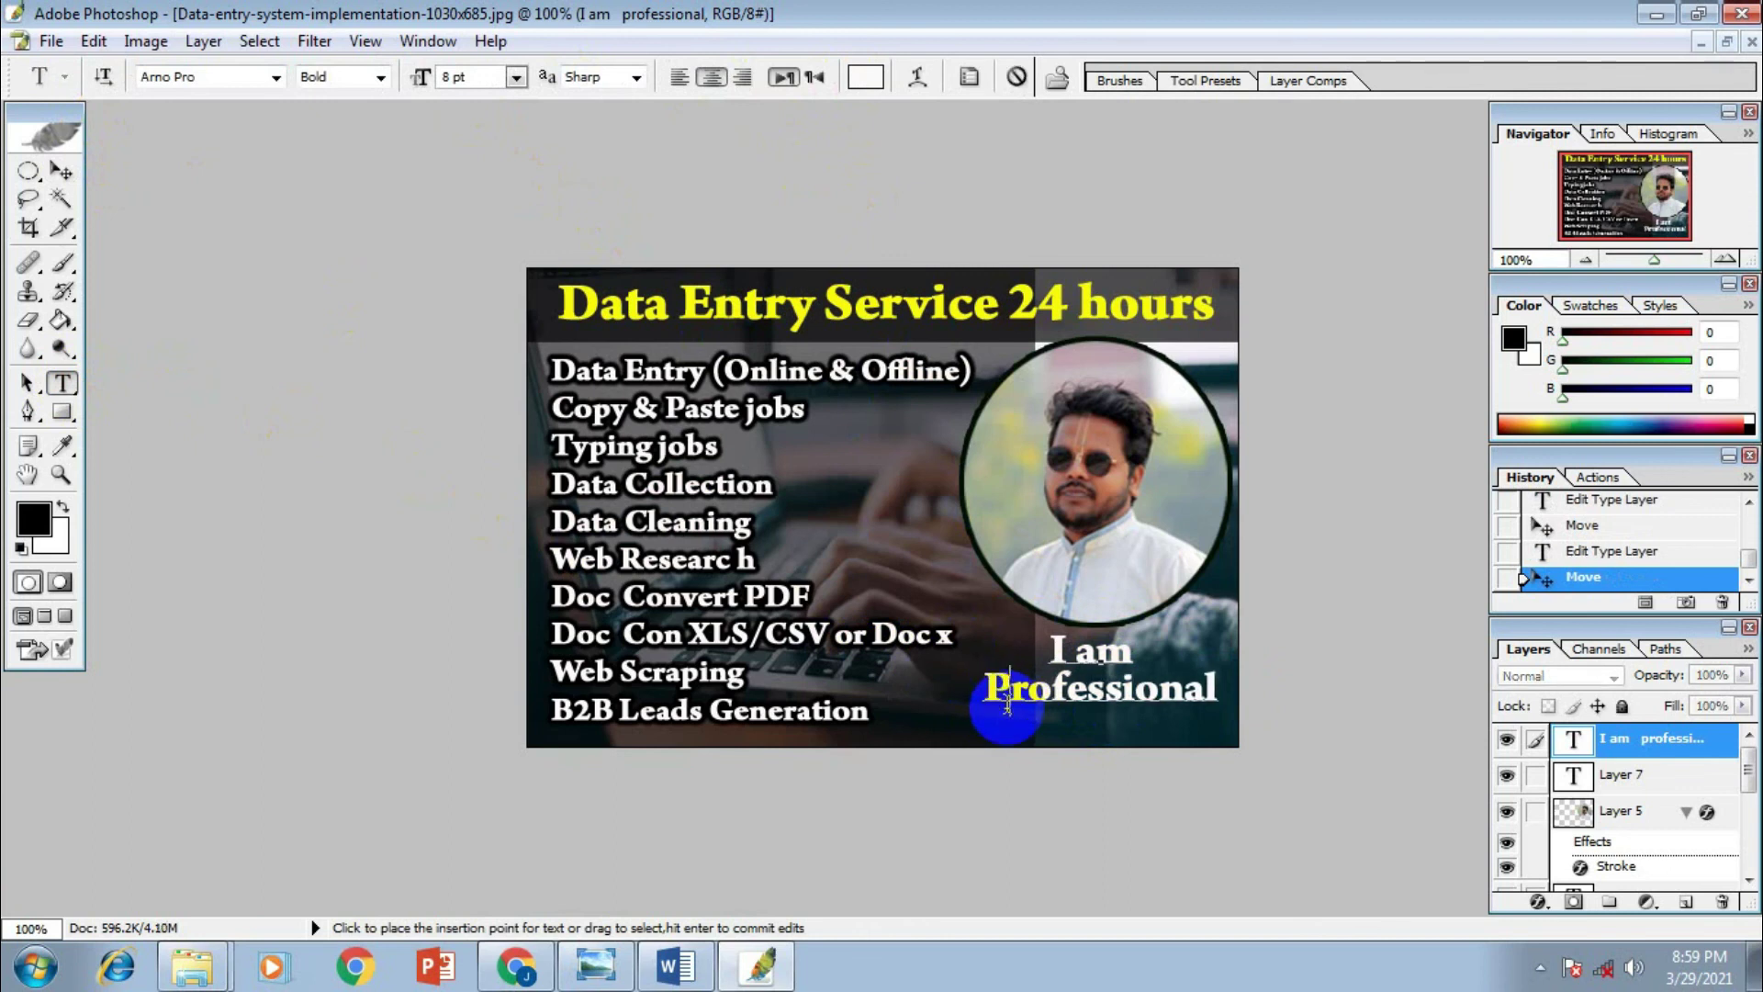
pyautogui.click(62, 171)
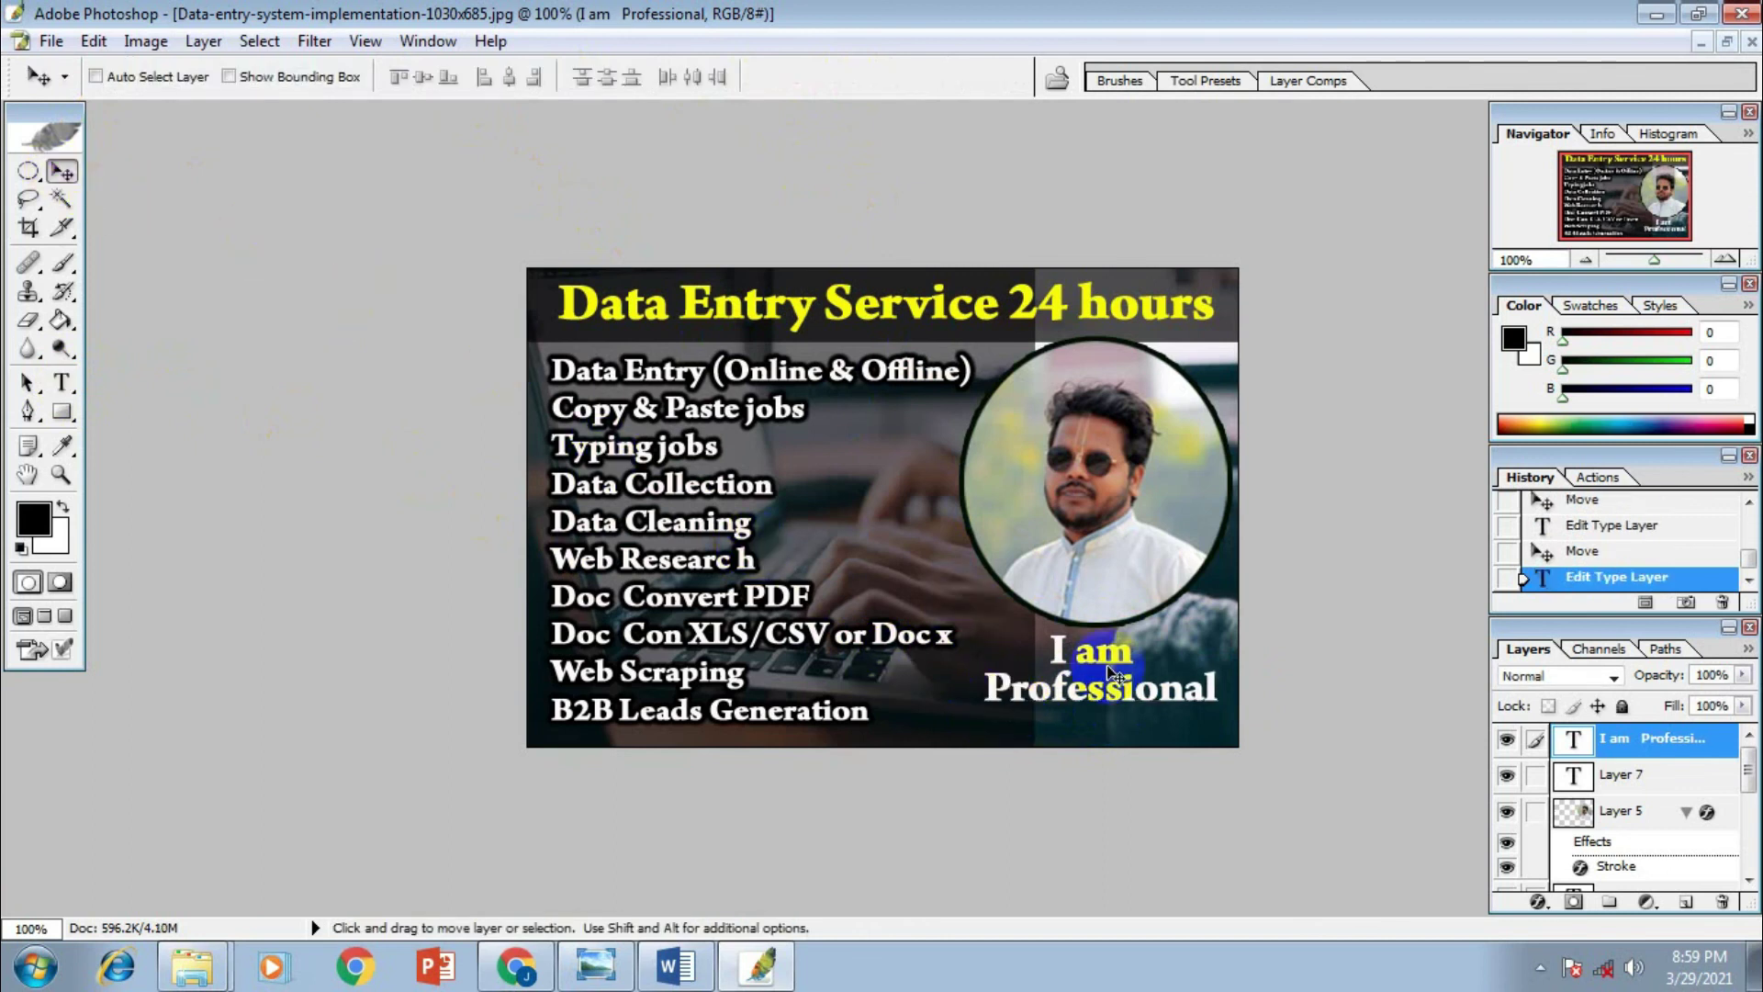
pyautogui.moveTo(1105, 665); pyautogui.dragTo(1111, 673)
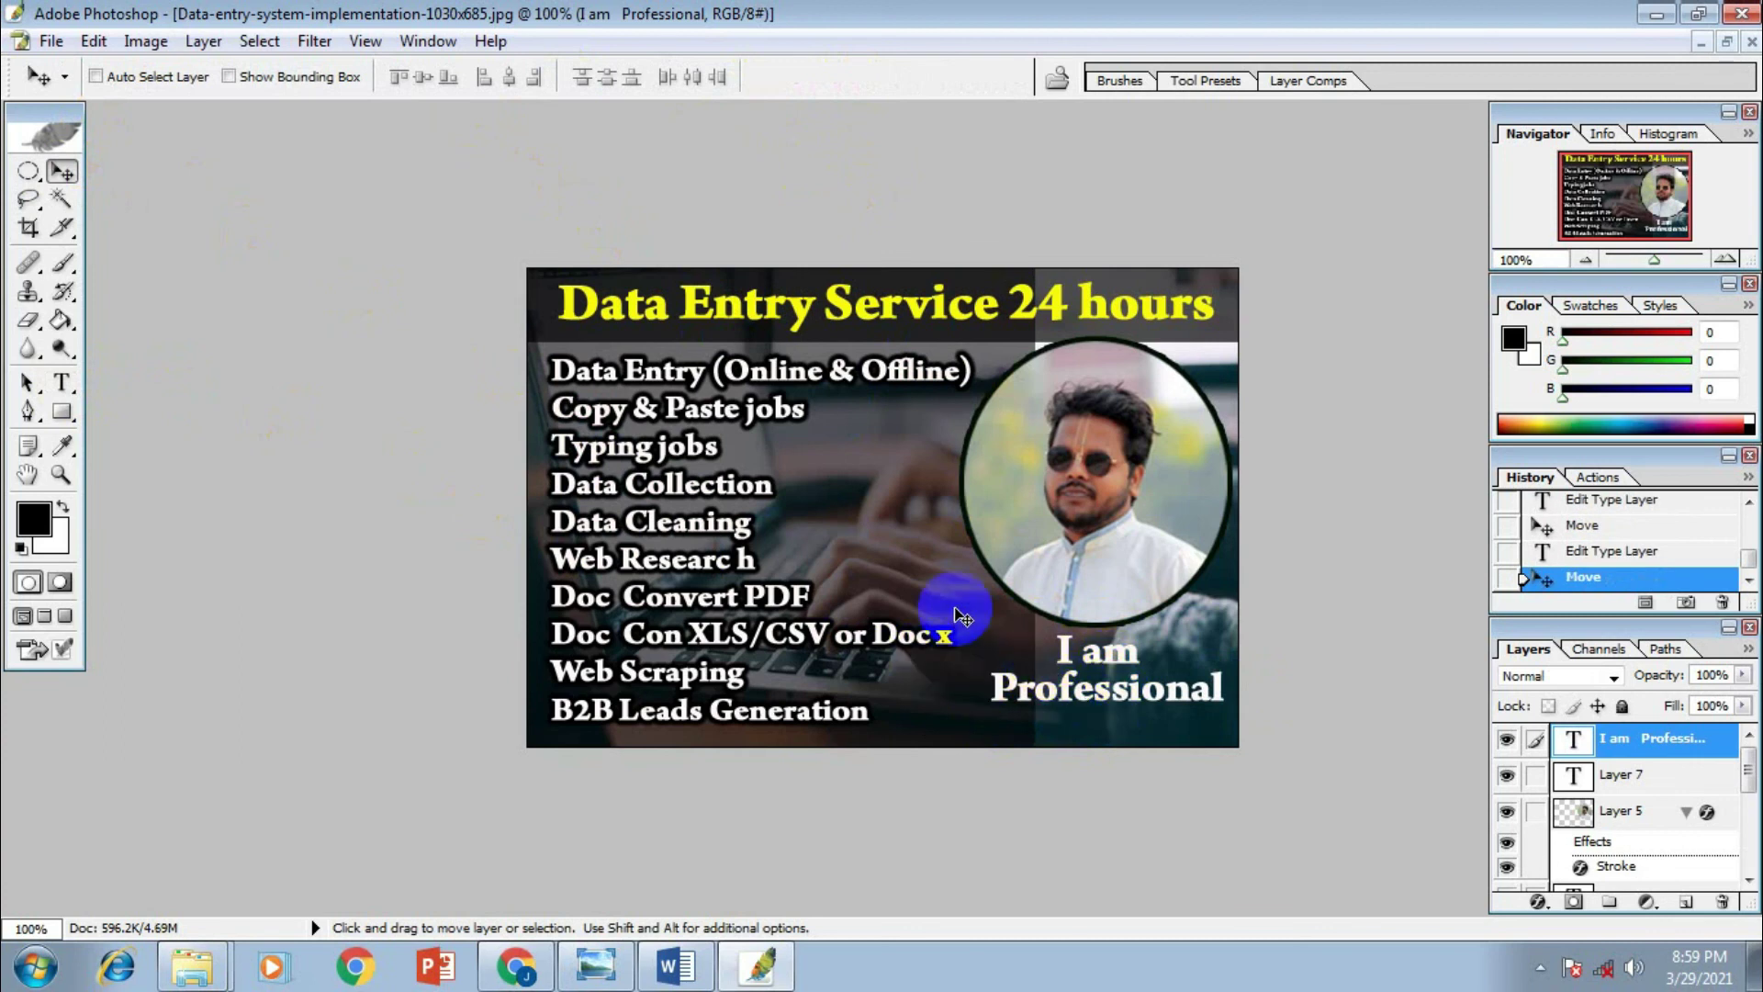
# Try red, green, orange and magenta on the "I am Professional" caption and set its colour to bright yellow
pyautogui.click(63, 381)
pyautogui.moveTo(1054, 644); pyautogui.dragTo(1232, 710)
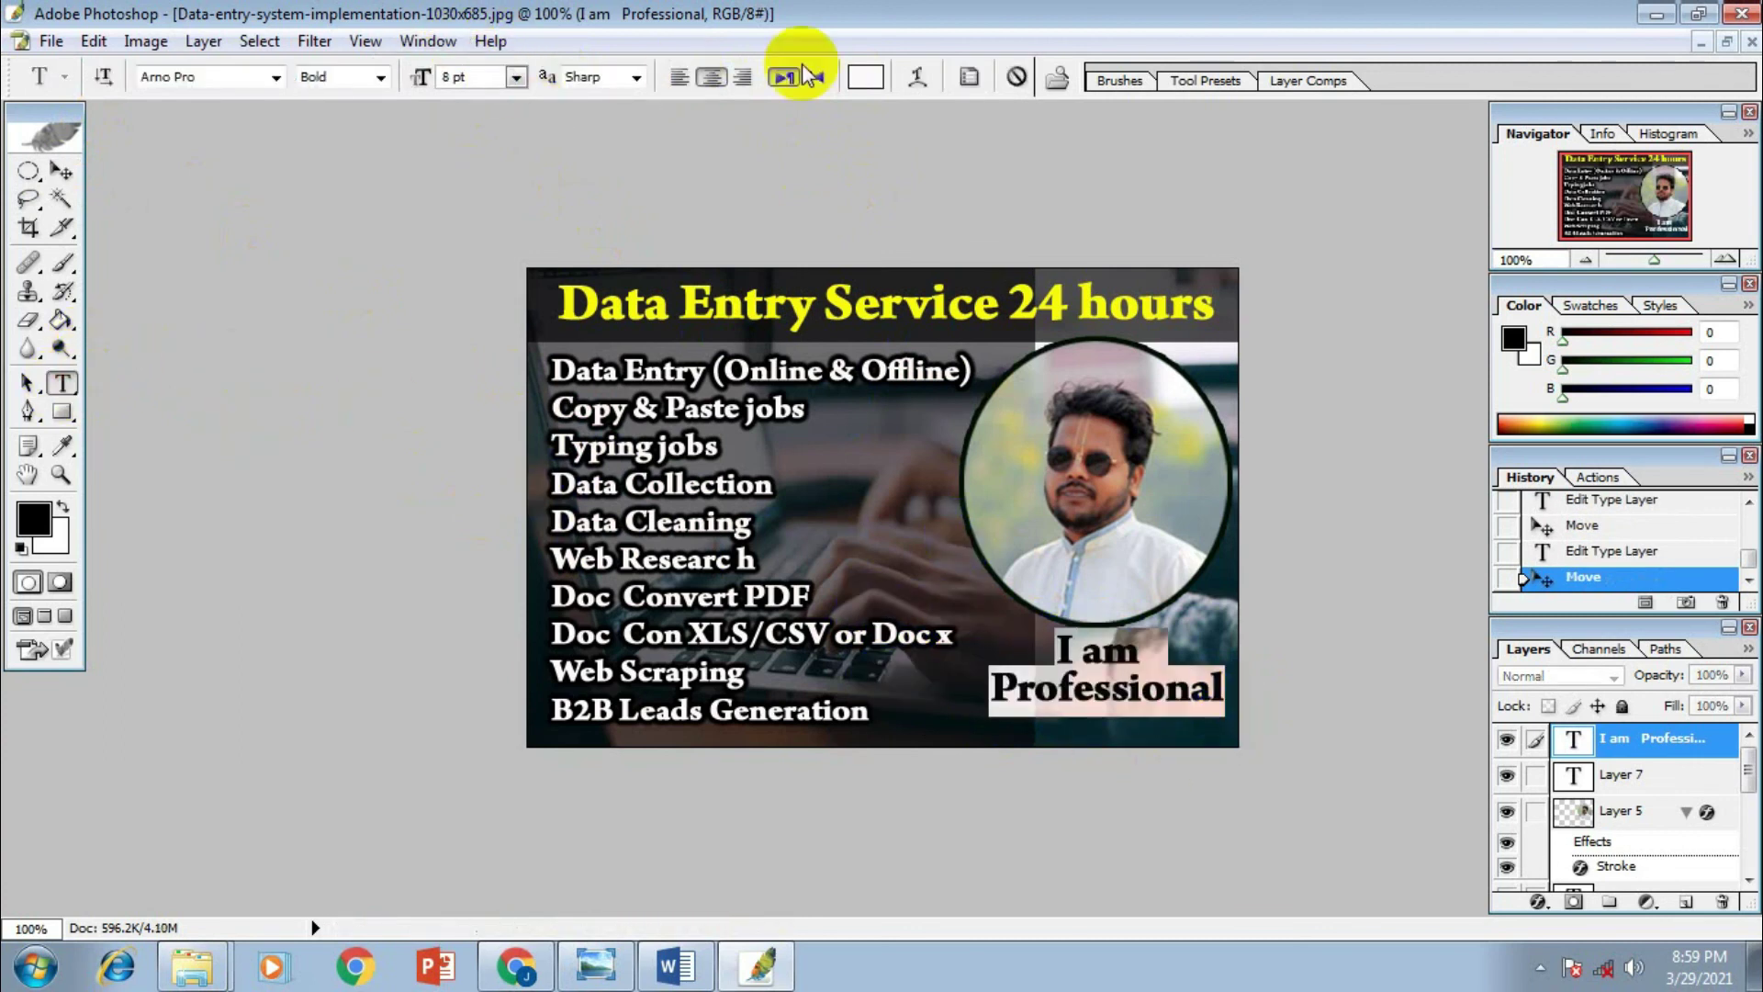
pyautogui.click(864, 76)
pyautogui.click(531, 482)
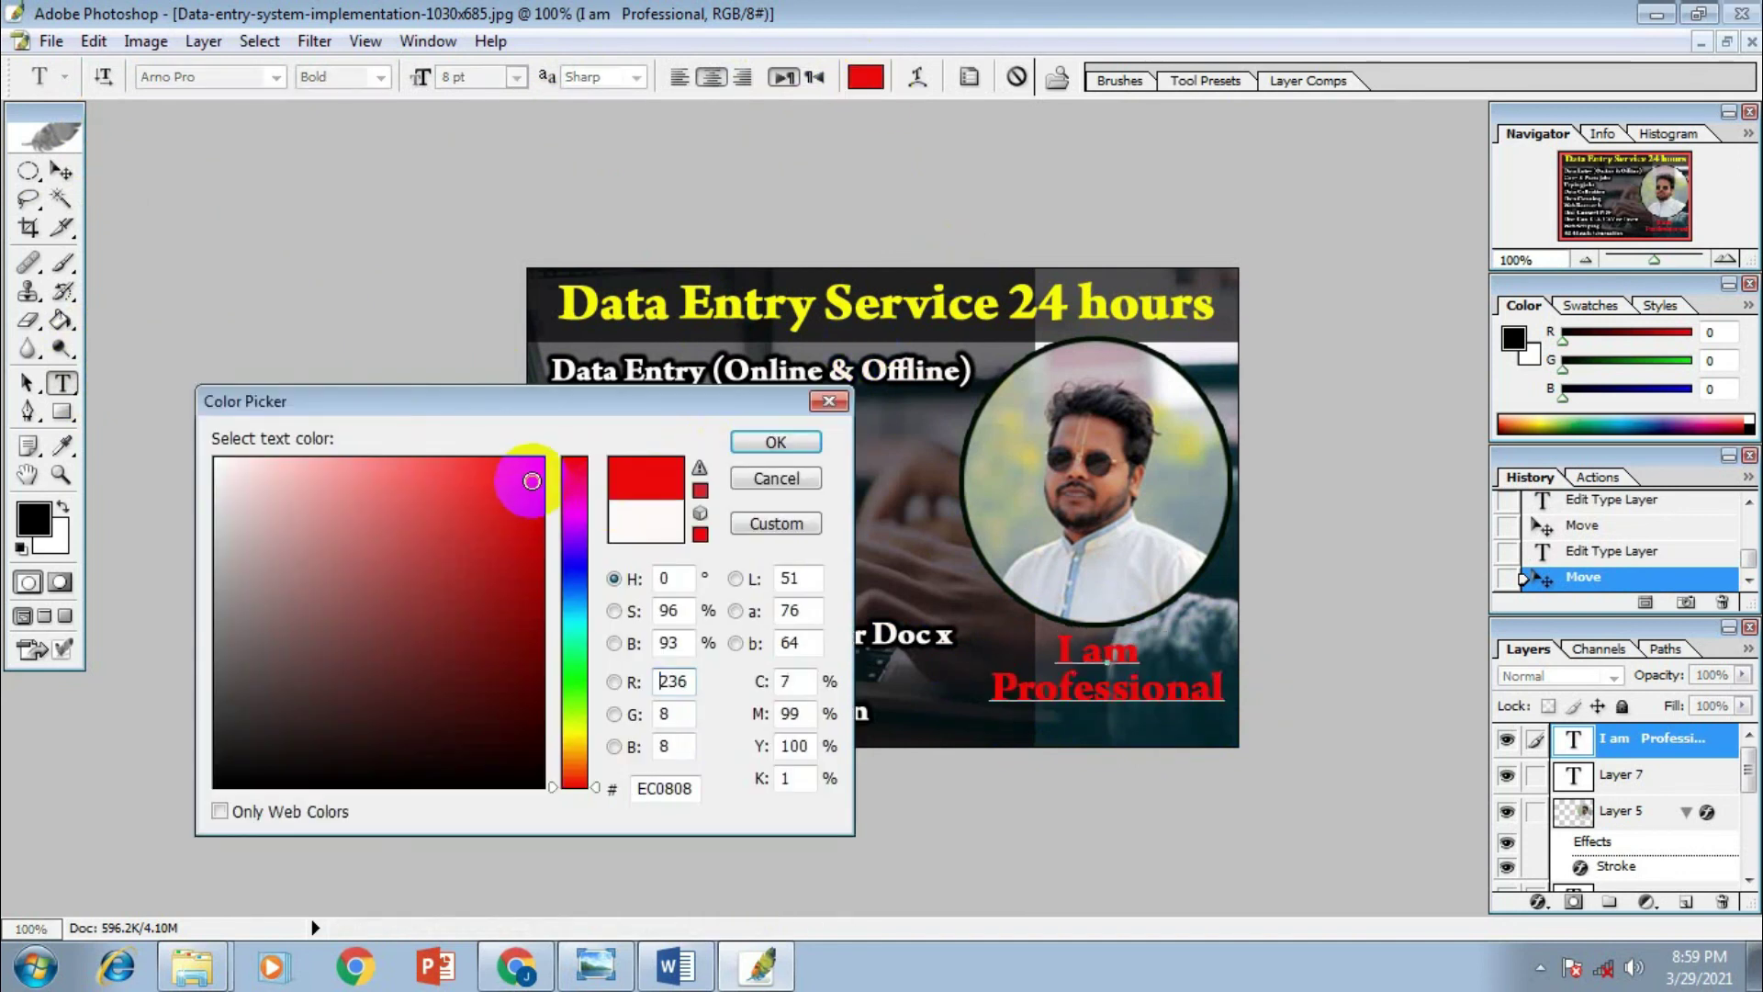
pyautogui.moveTo(585, 638); pyautogui.dragTo(563, 709)
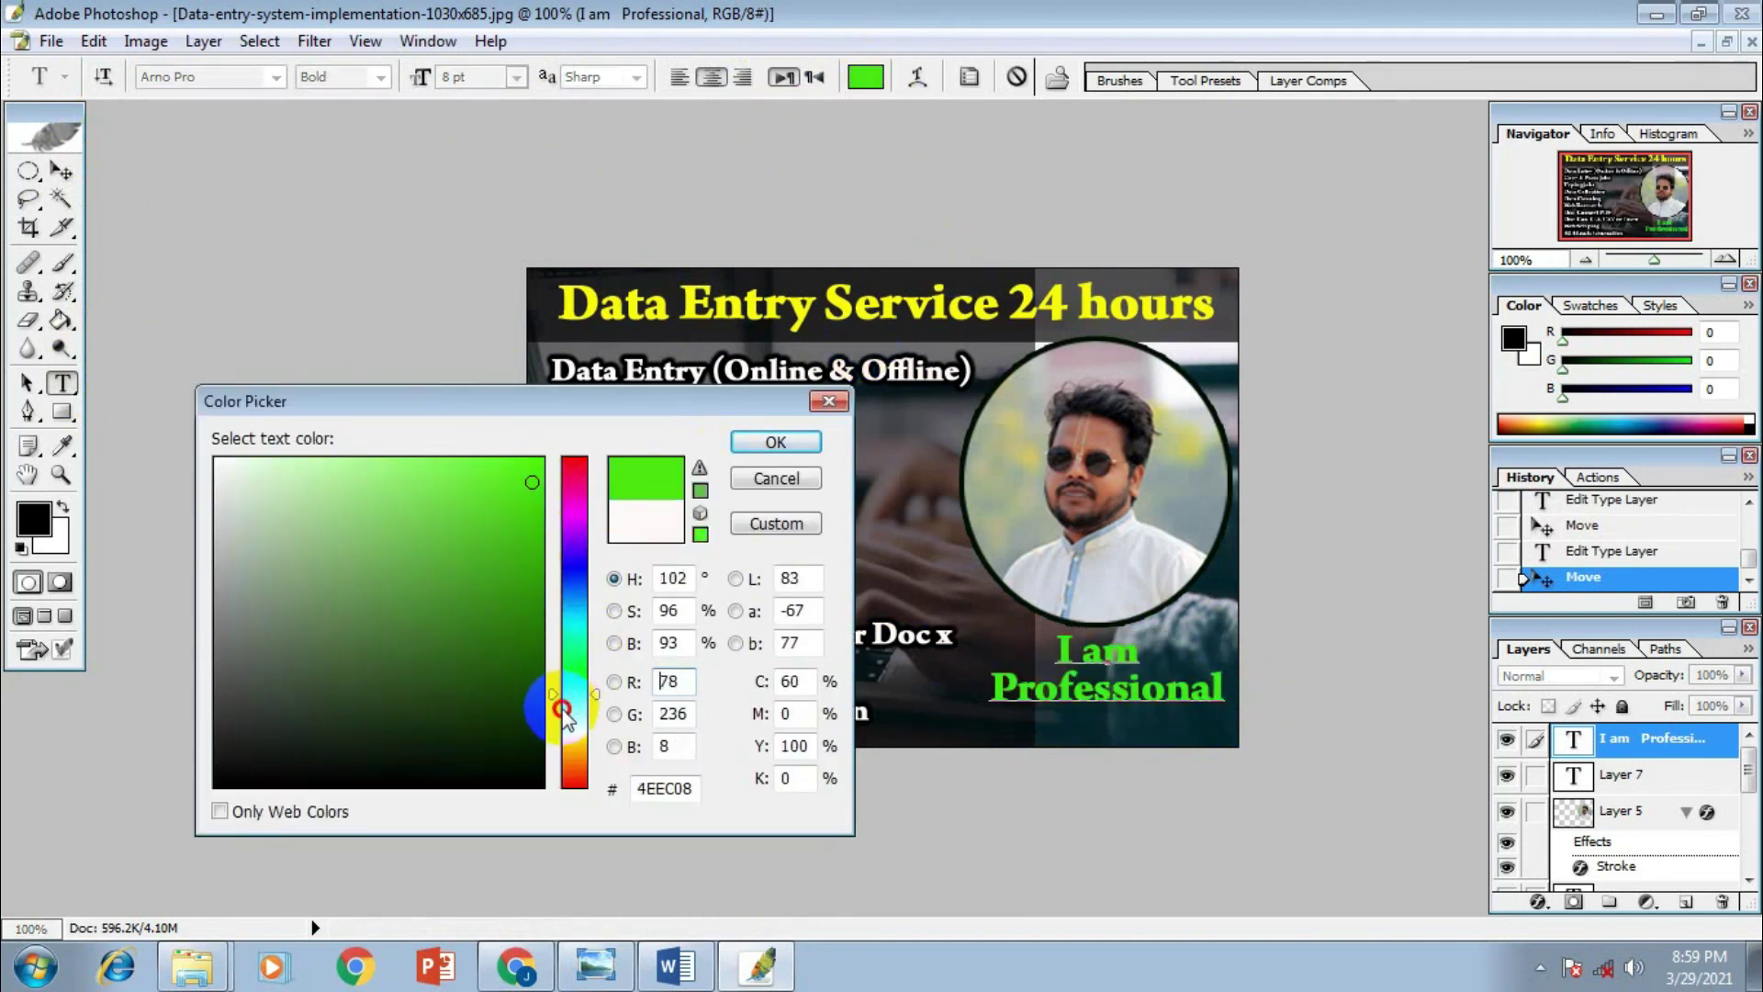
pyautogui.click(576, 773)
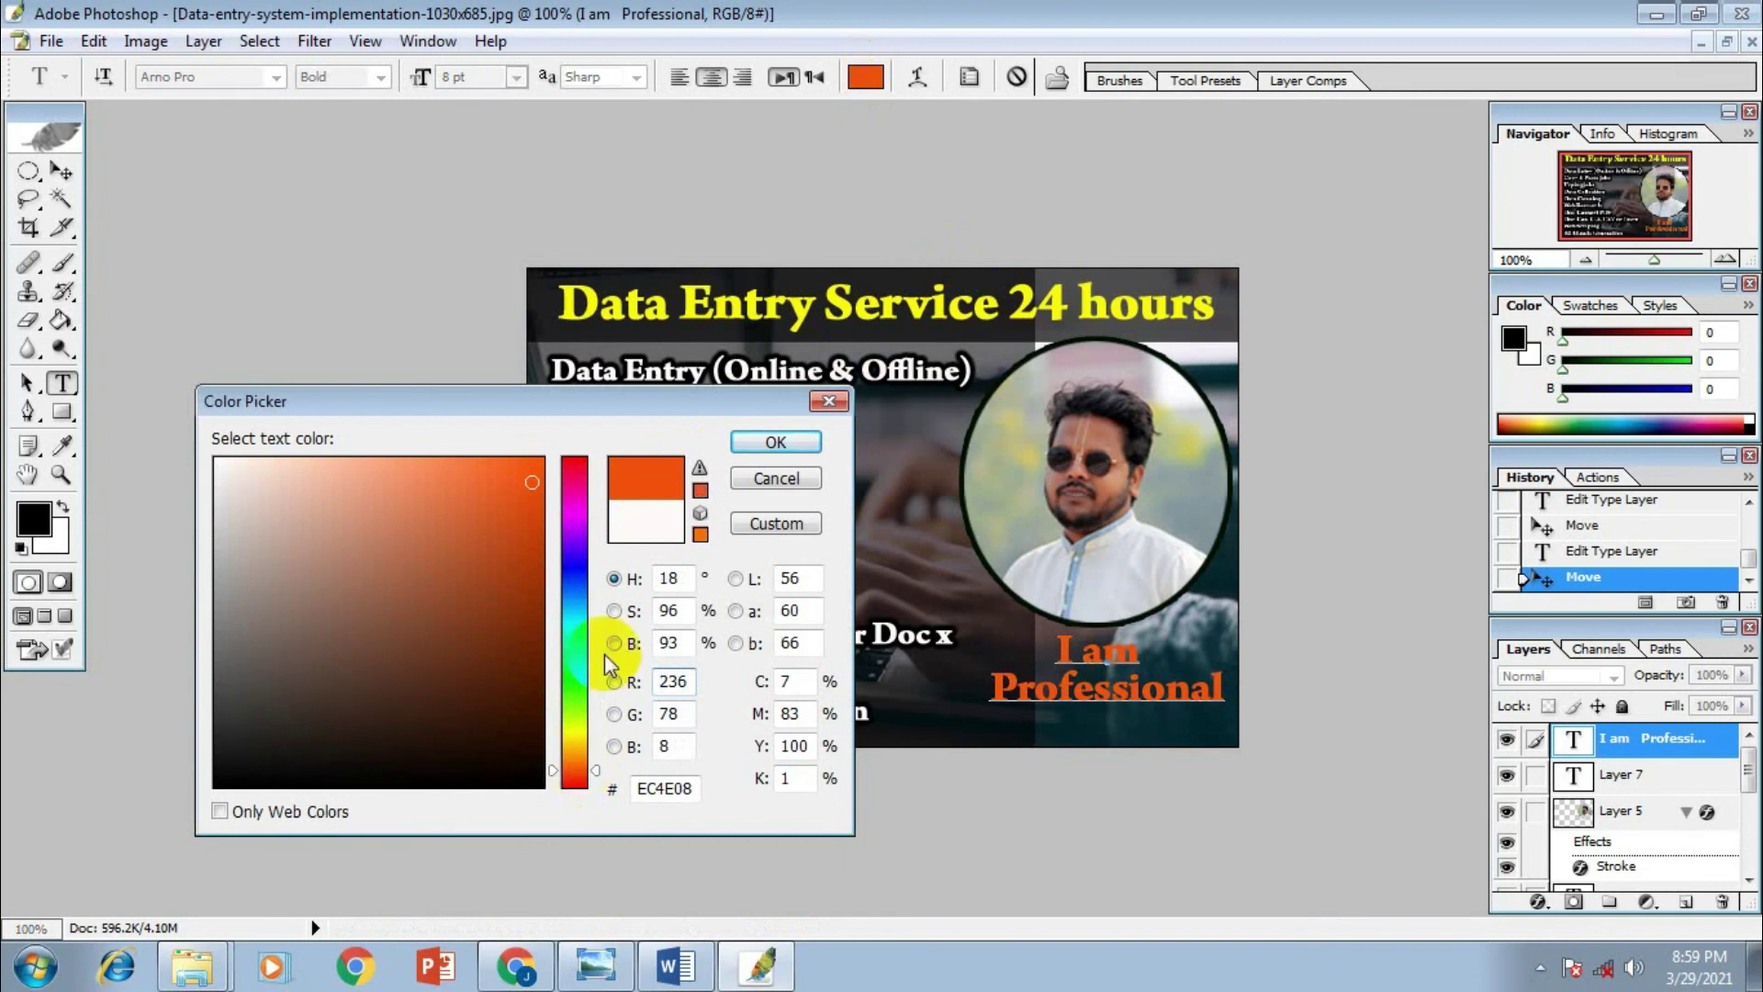
pyautogui.click(560, 498)
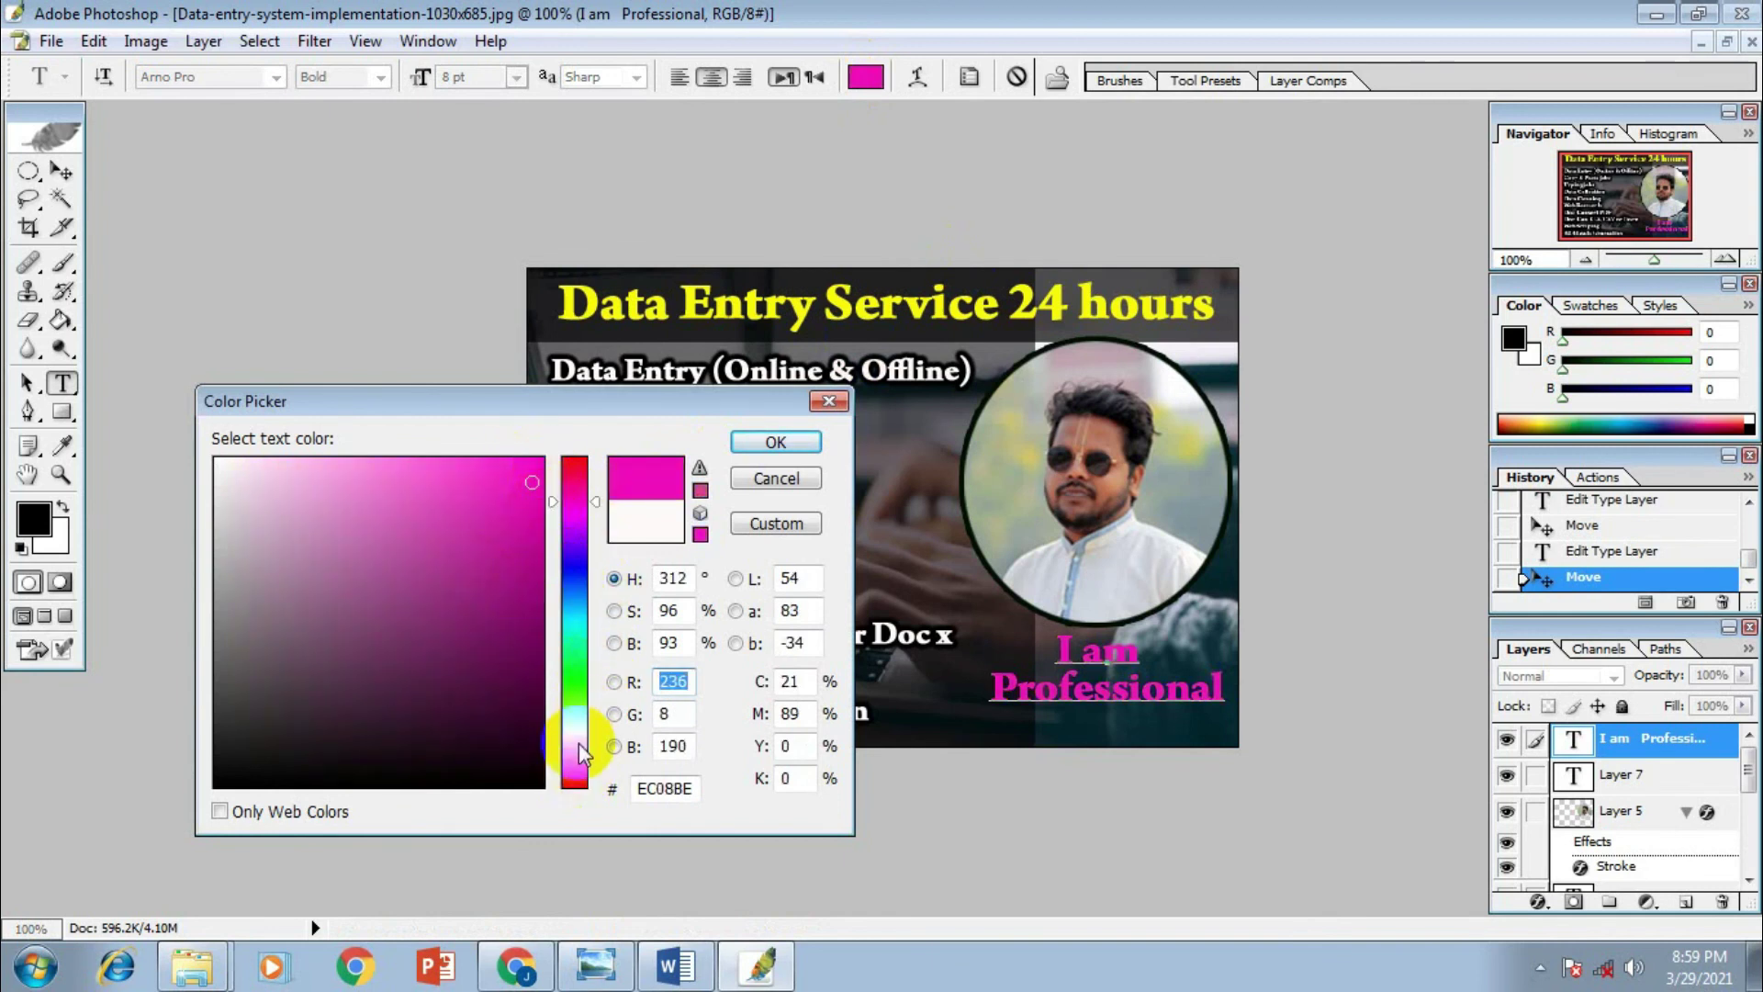
pyautogui.click(575, 746)
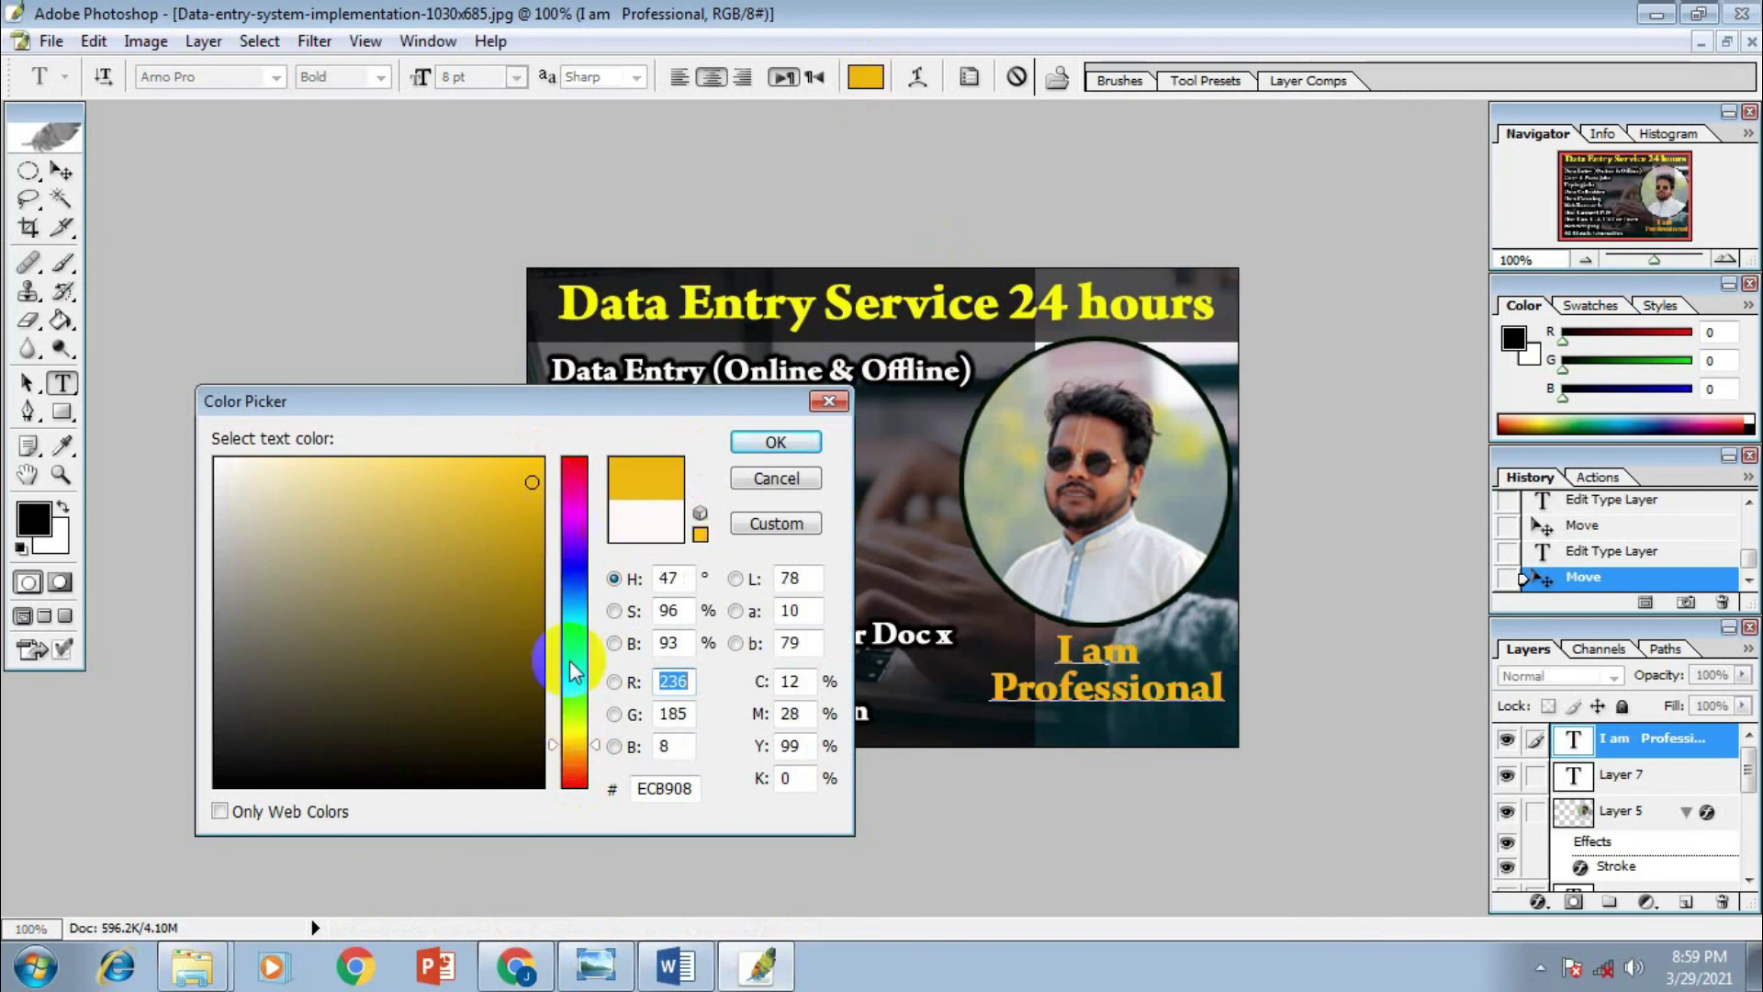
pyautogui.click(575, 731)
pyautogui.click(530, 464)
pyautogui.click(776, 442)
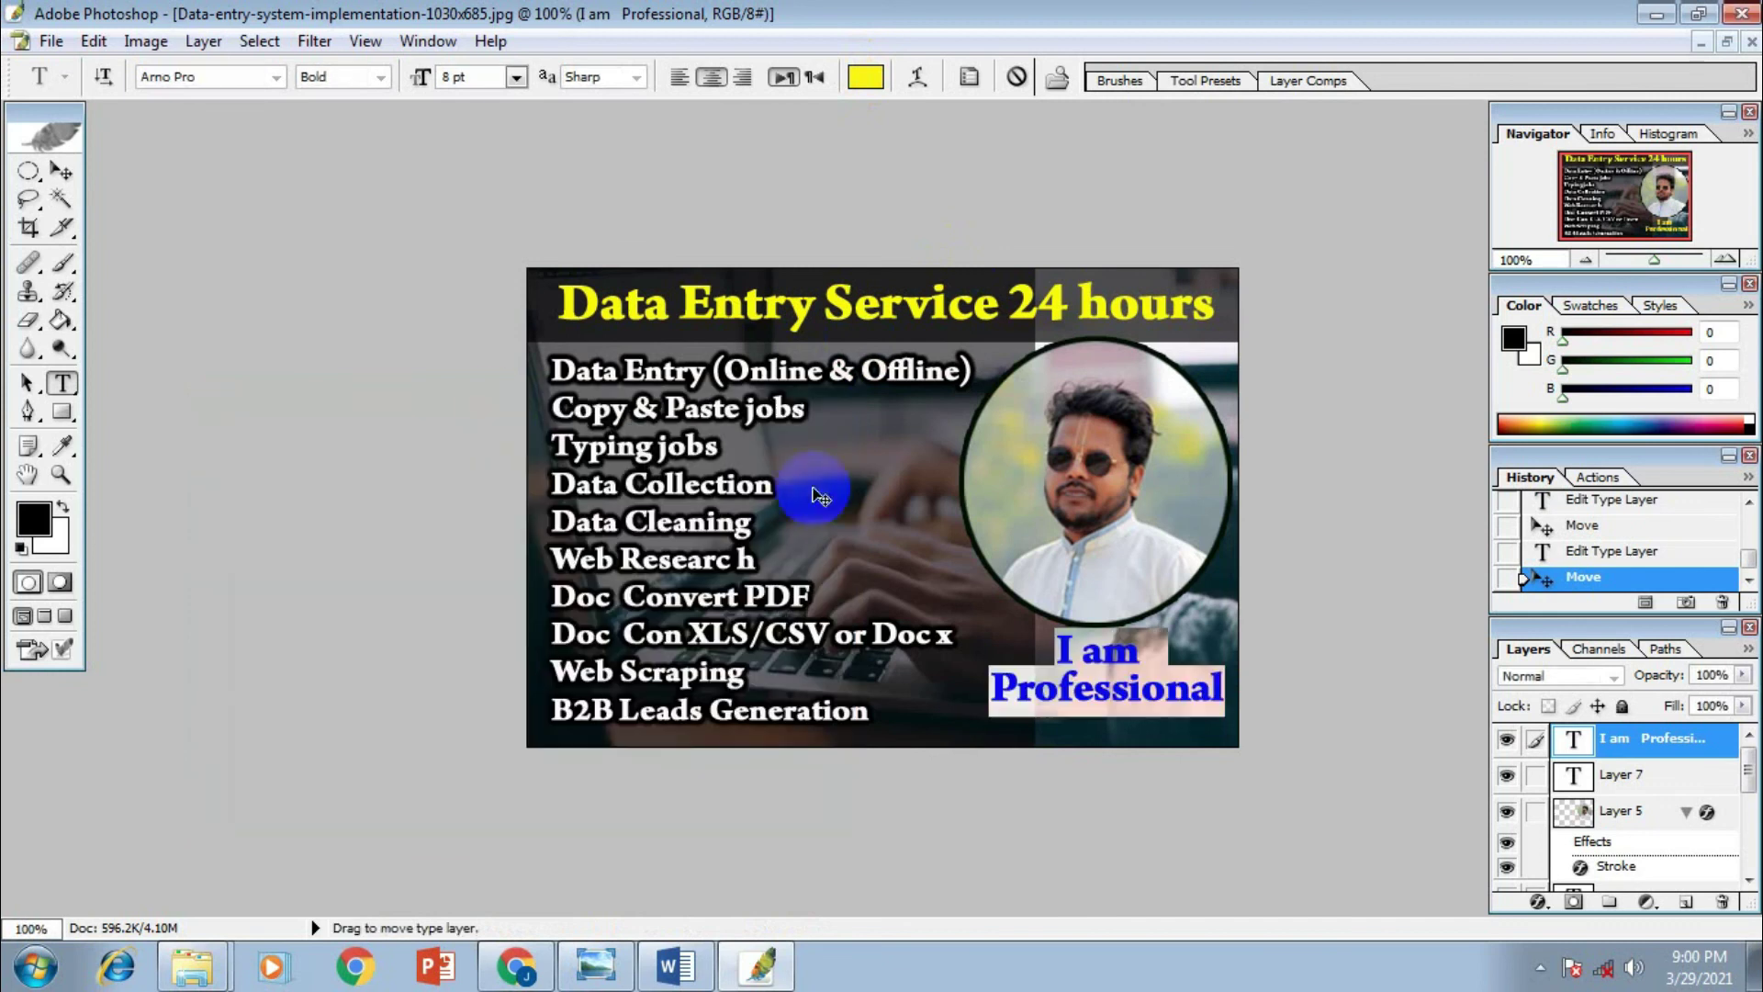
pyautogui.click(61, 171)
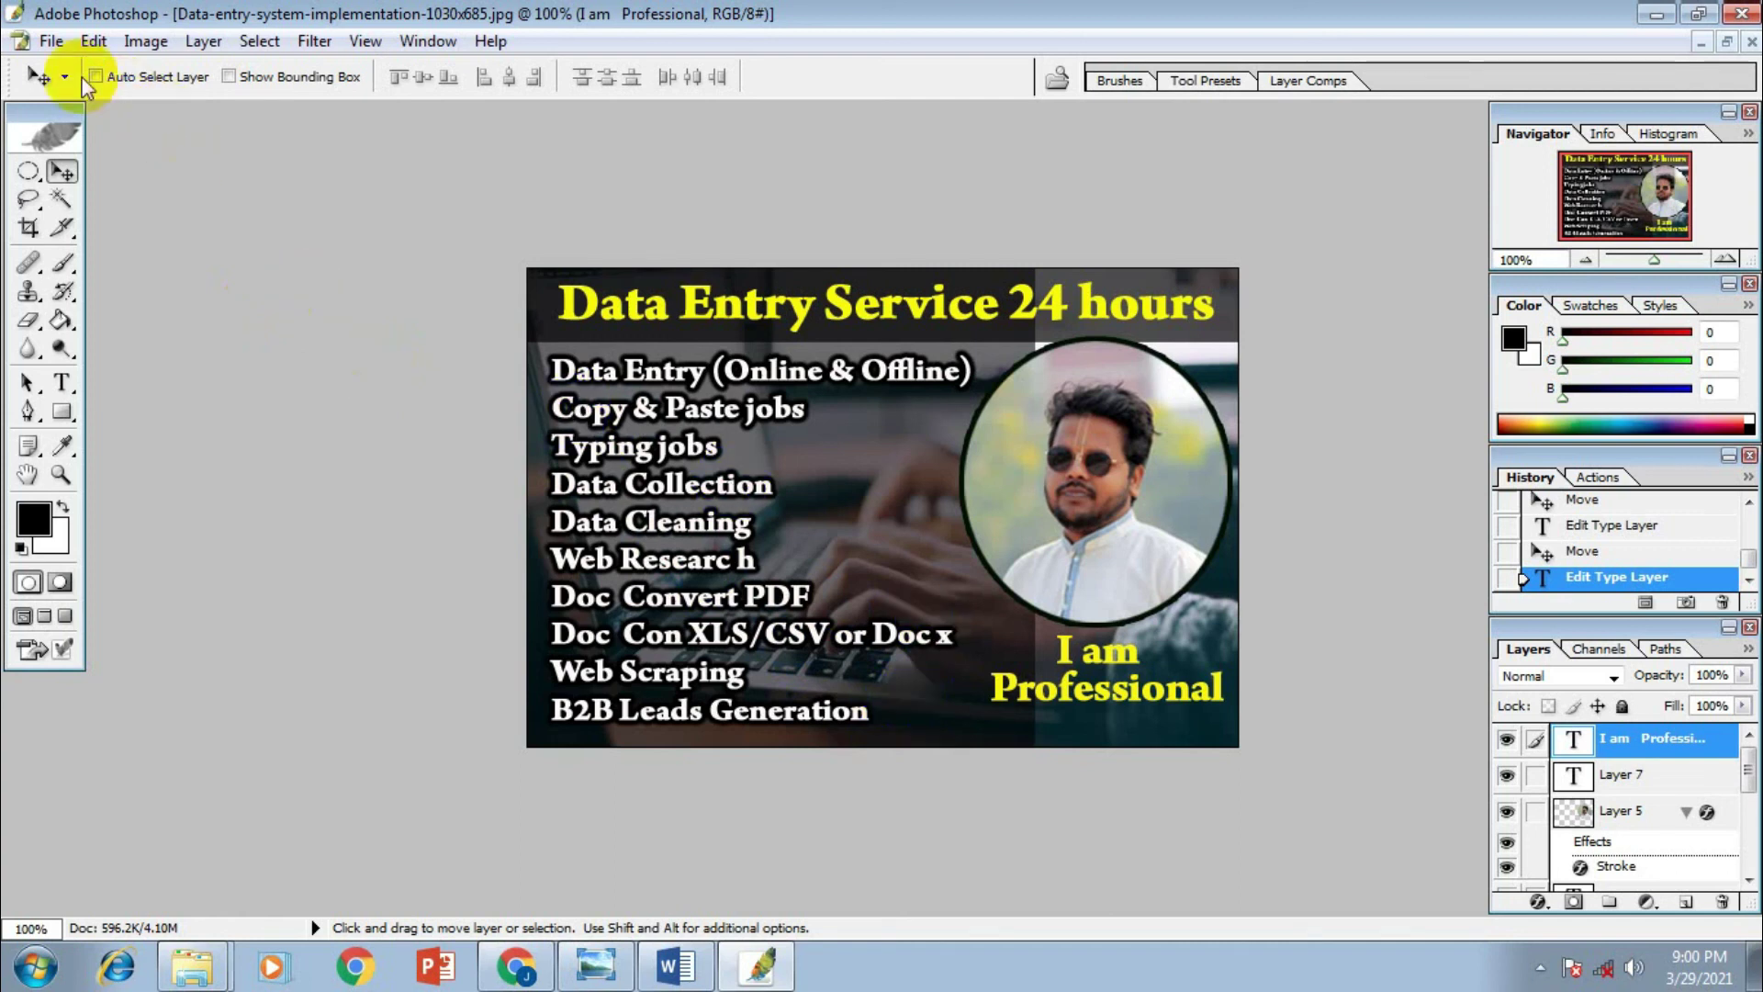
# Save a JPEG copy of the gig image in Downloads as "001 Data-entry-system-implementation-1030x685.jpg" at quality 10 (Maximum)
pyautogui.click(47, 40)
pyautogui.click(246, 359)
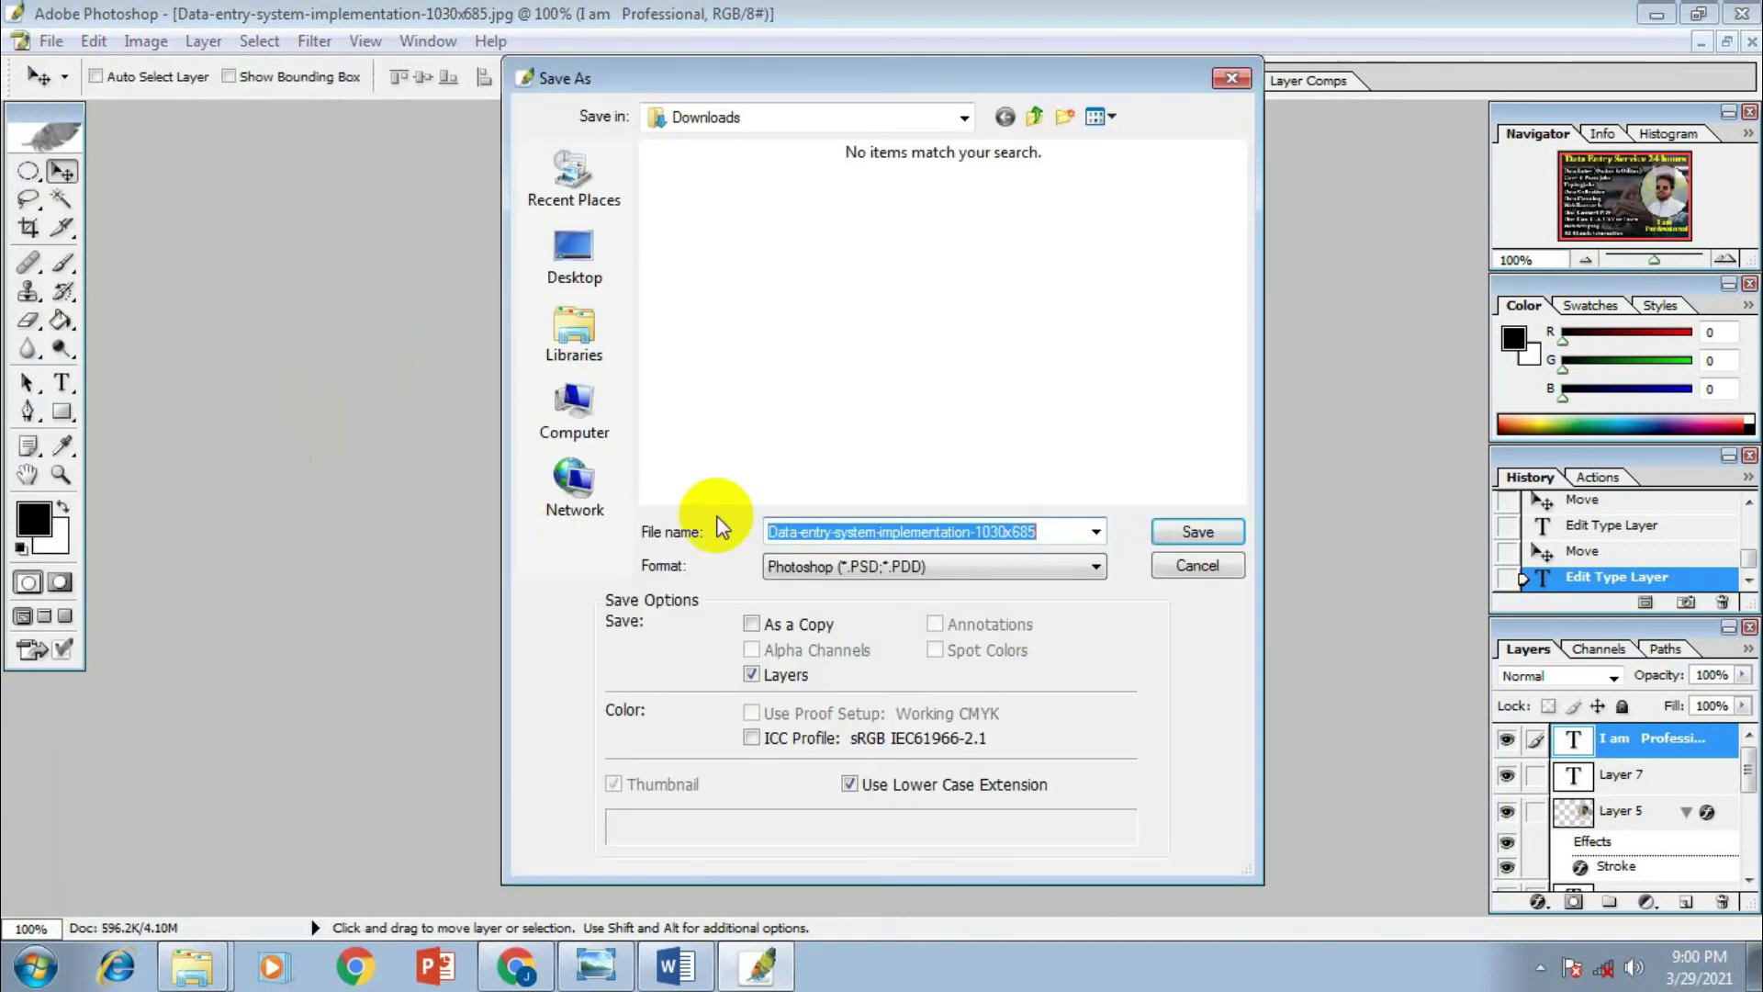
pyautogui.click(936, 566)
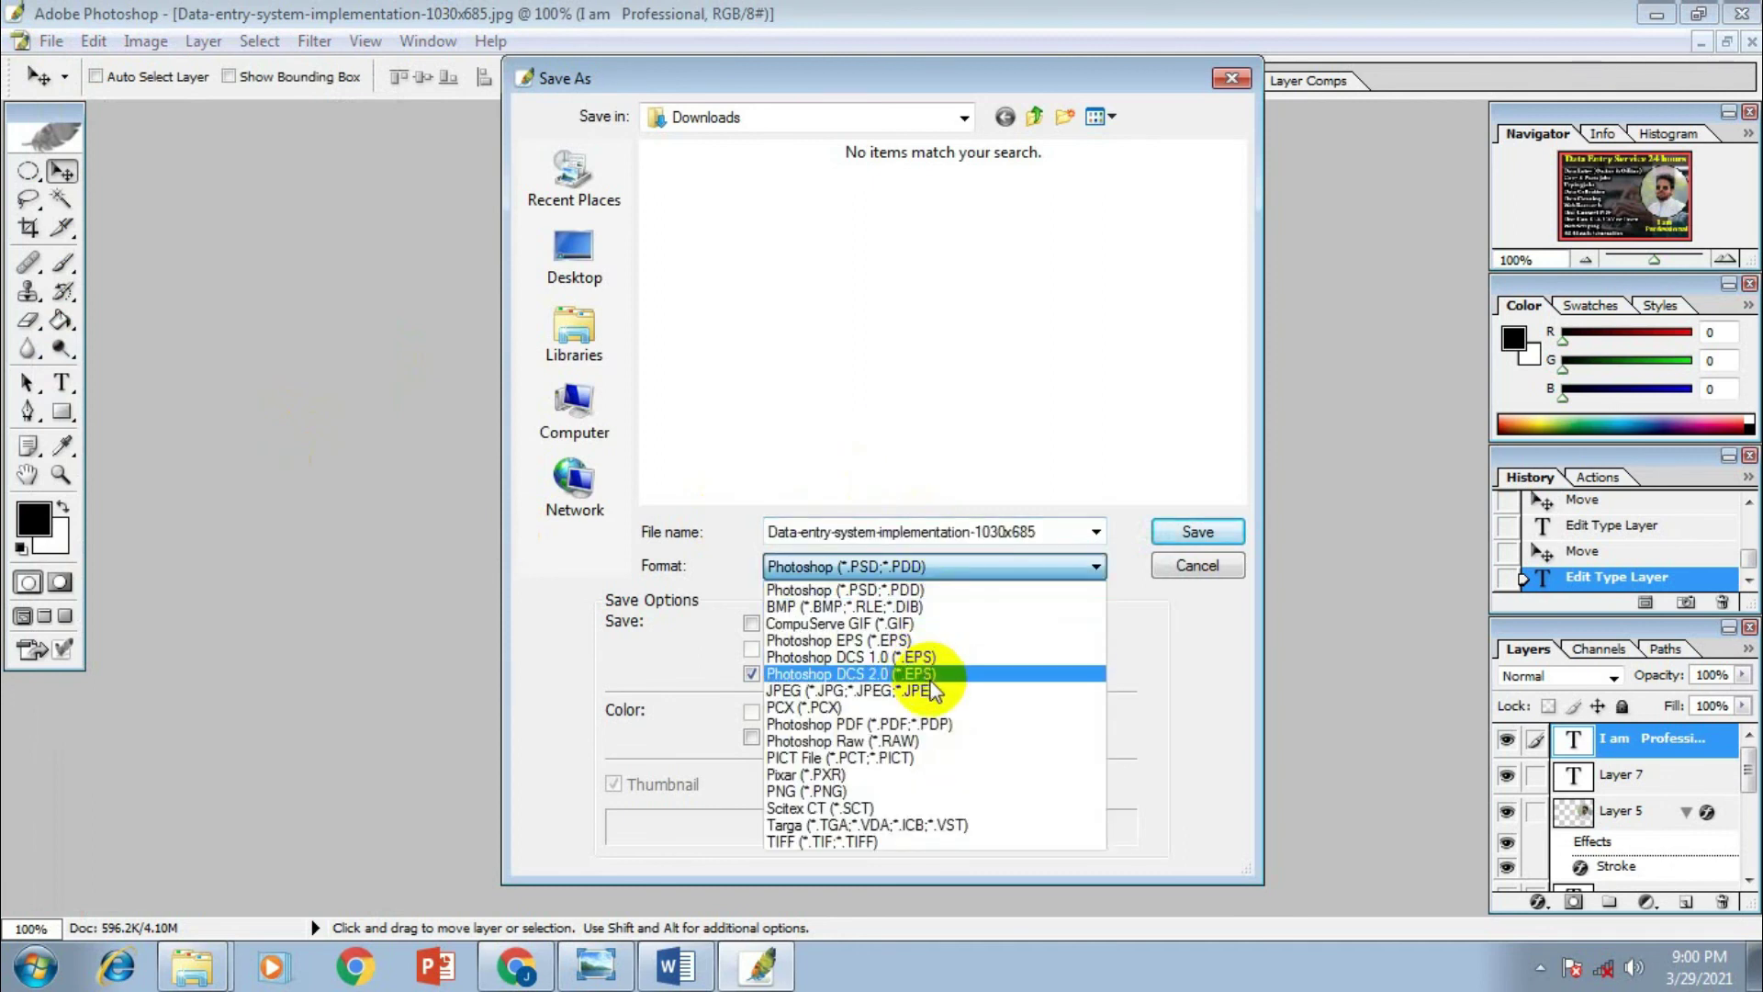
pyautogui.click(959, 692)
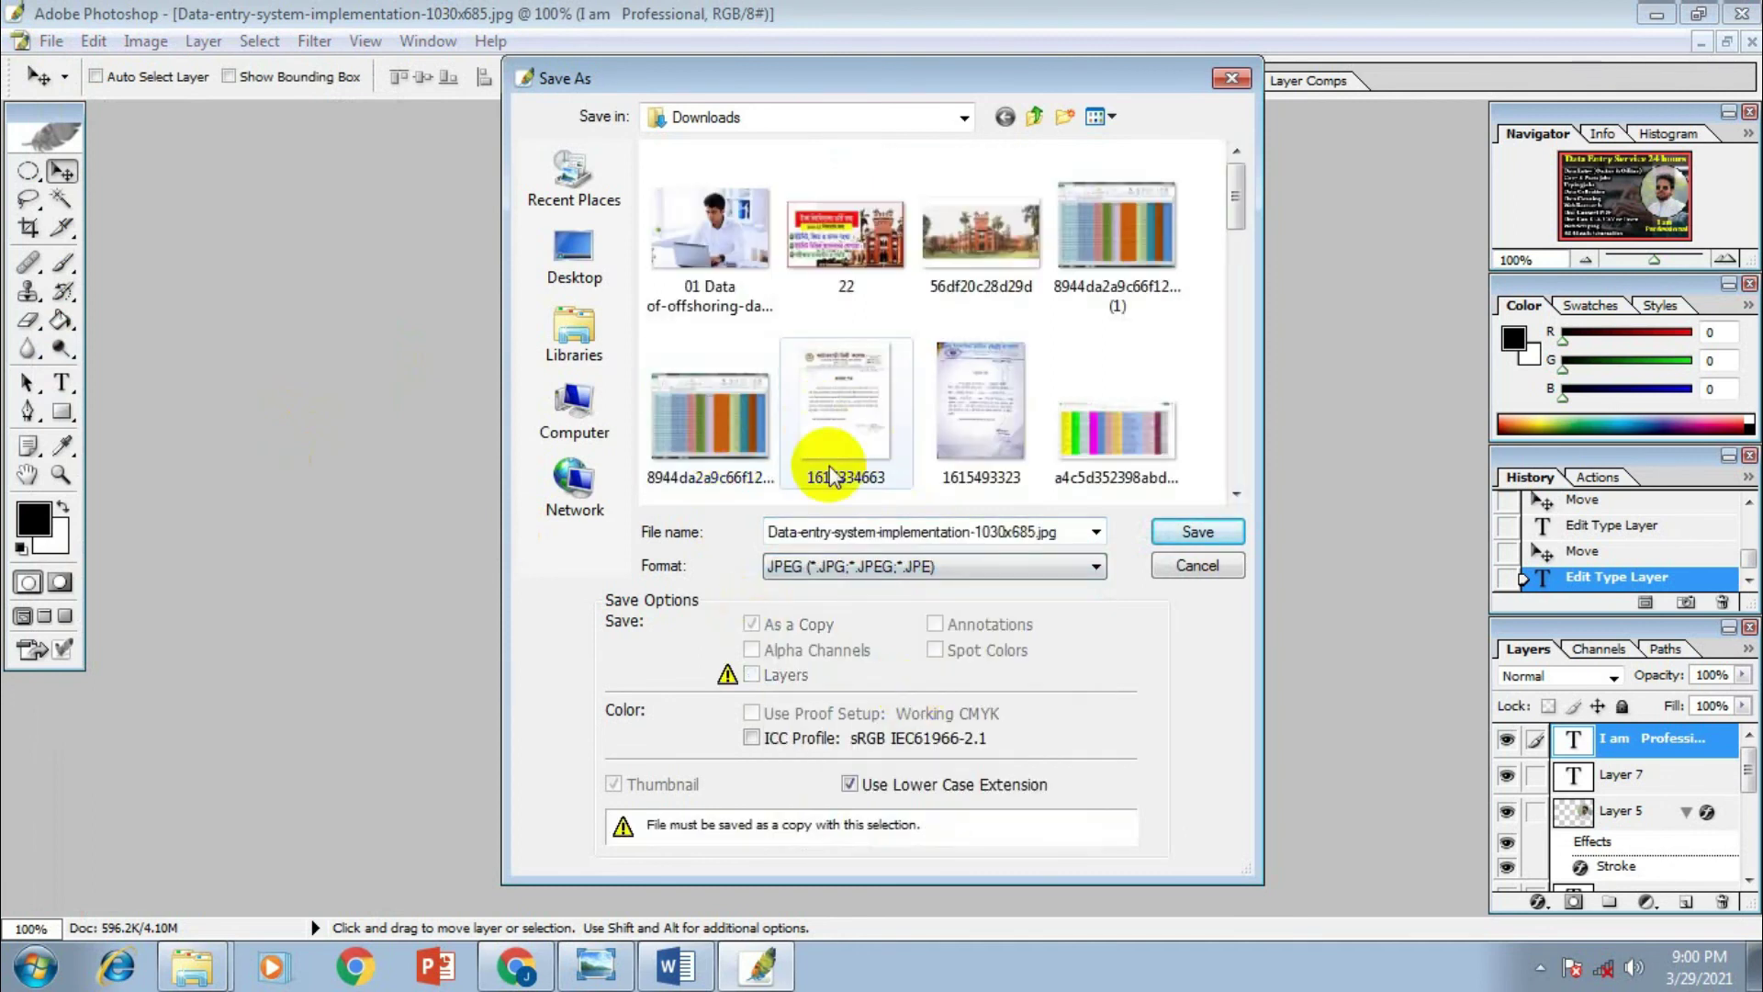
pyautogui.doubleClick(791, 531)
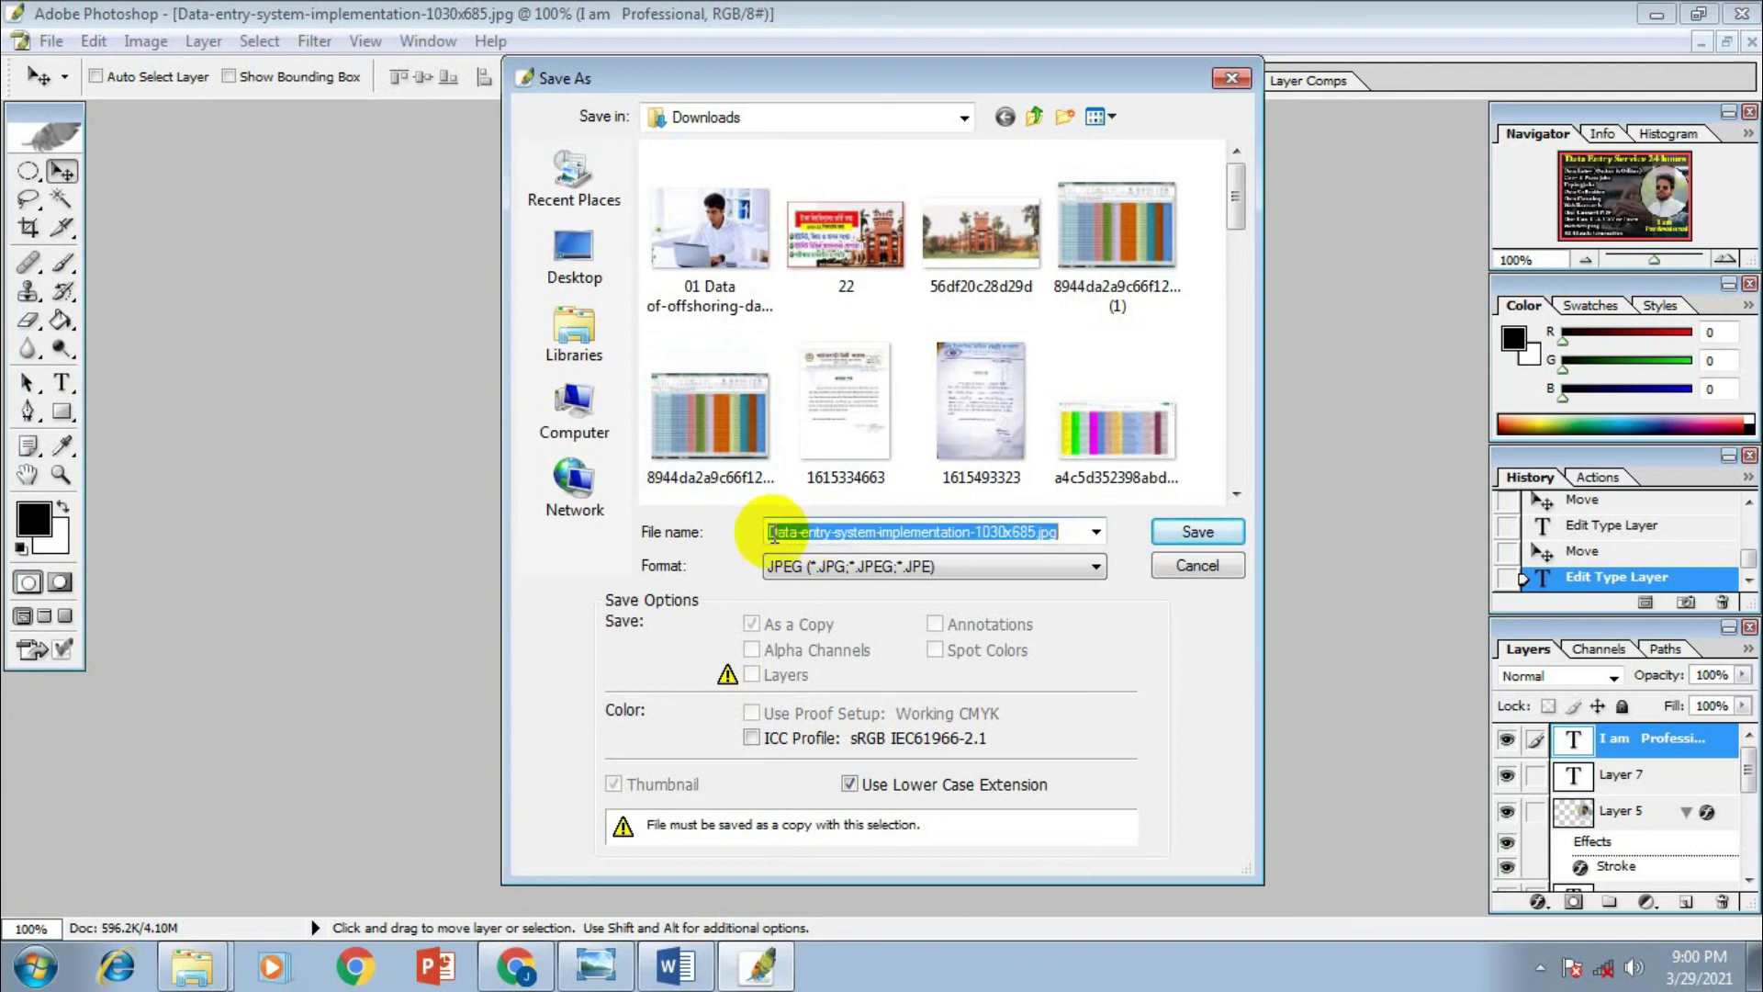
pyautogui.click(792, 535)
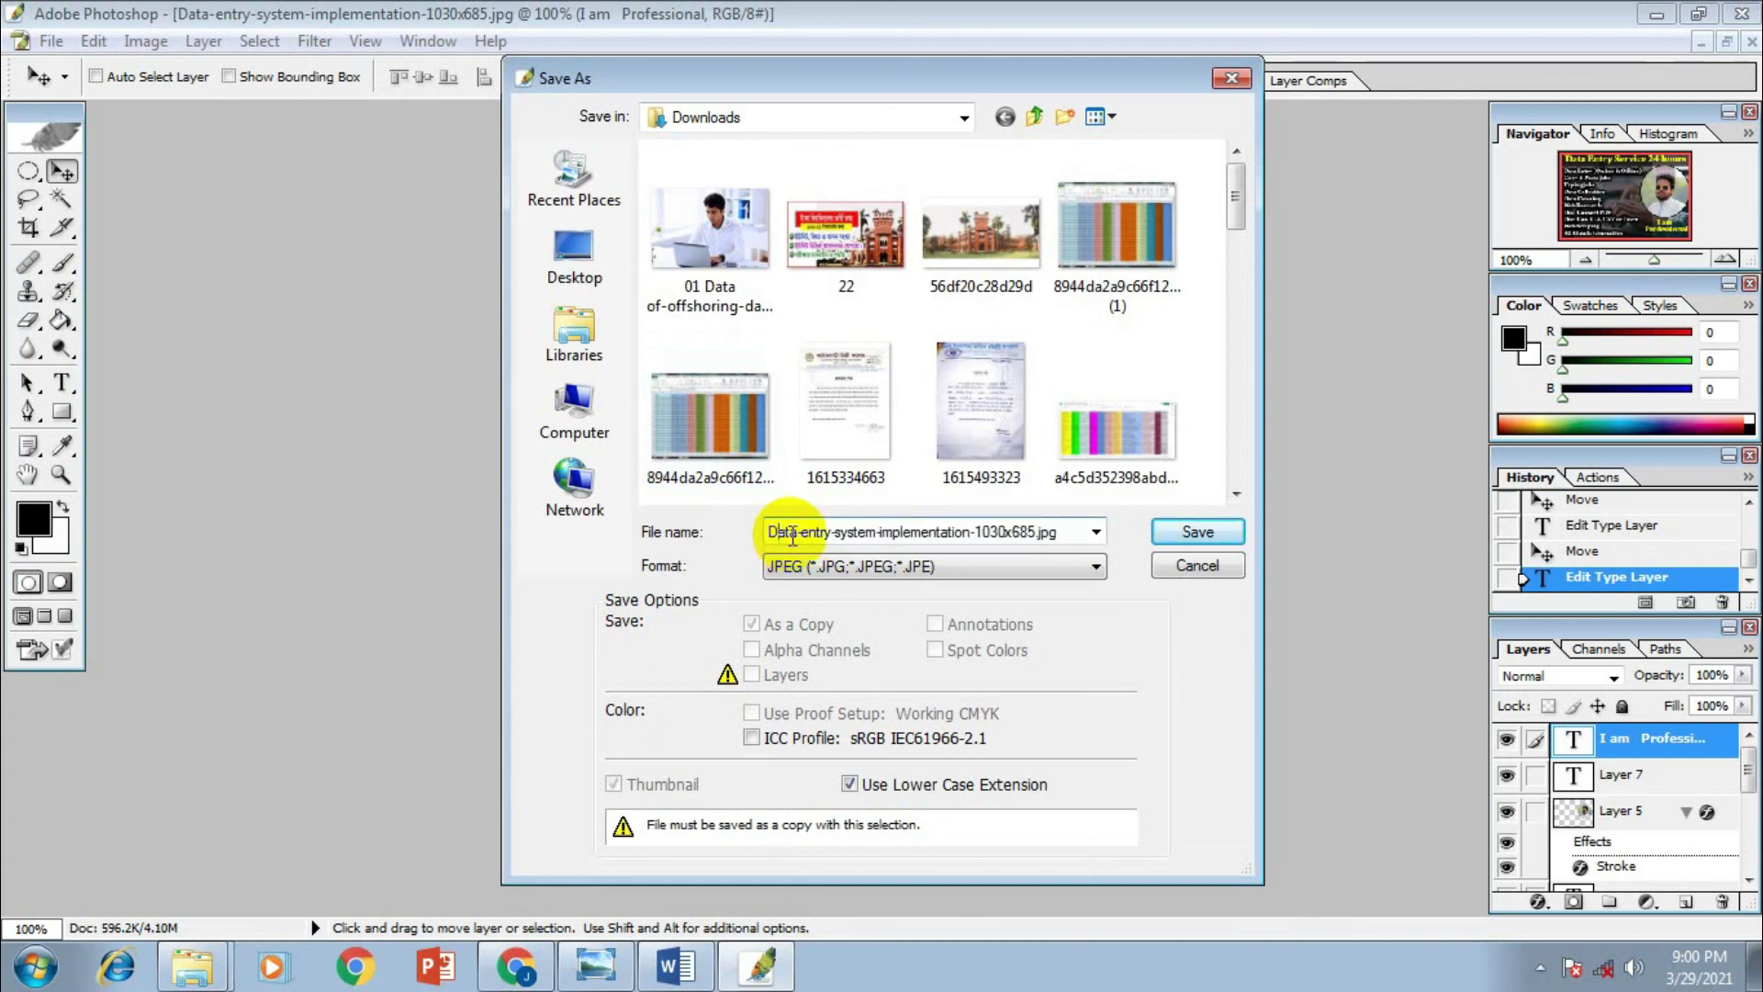
pyautogui.write('001')
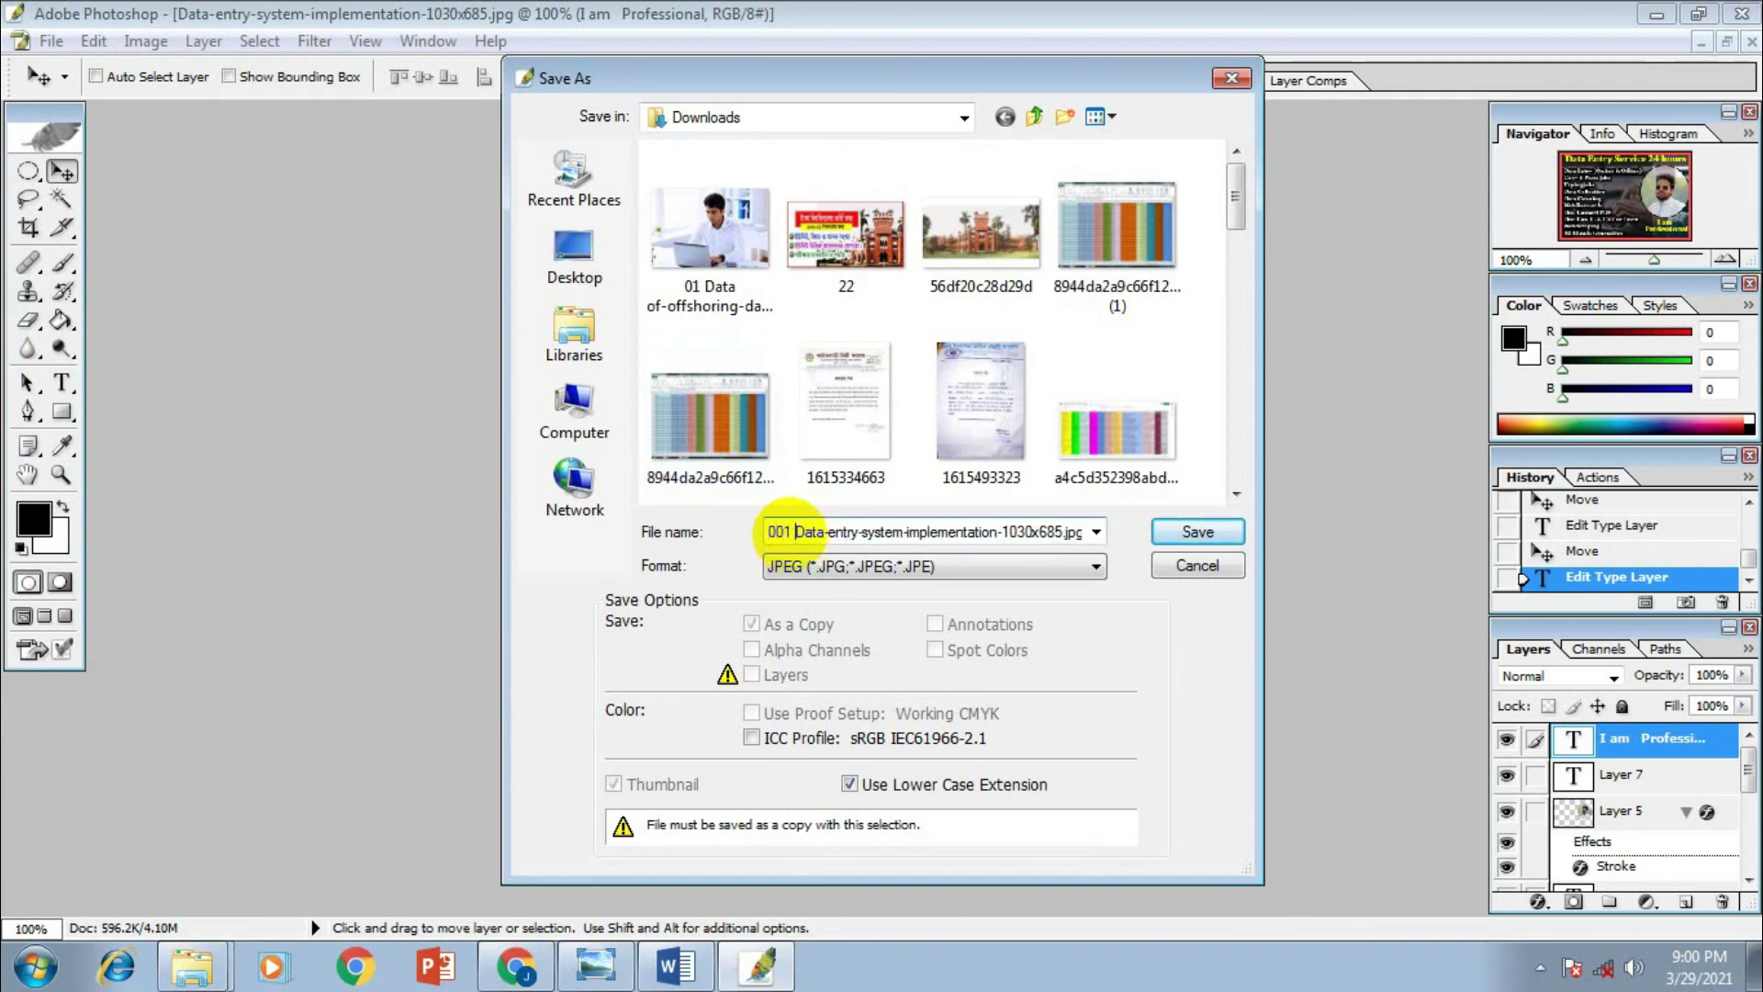
pyautogui.click(1210, 533)
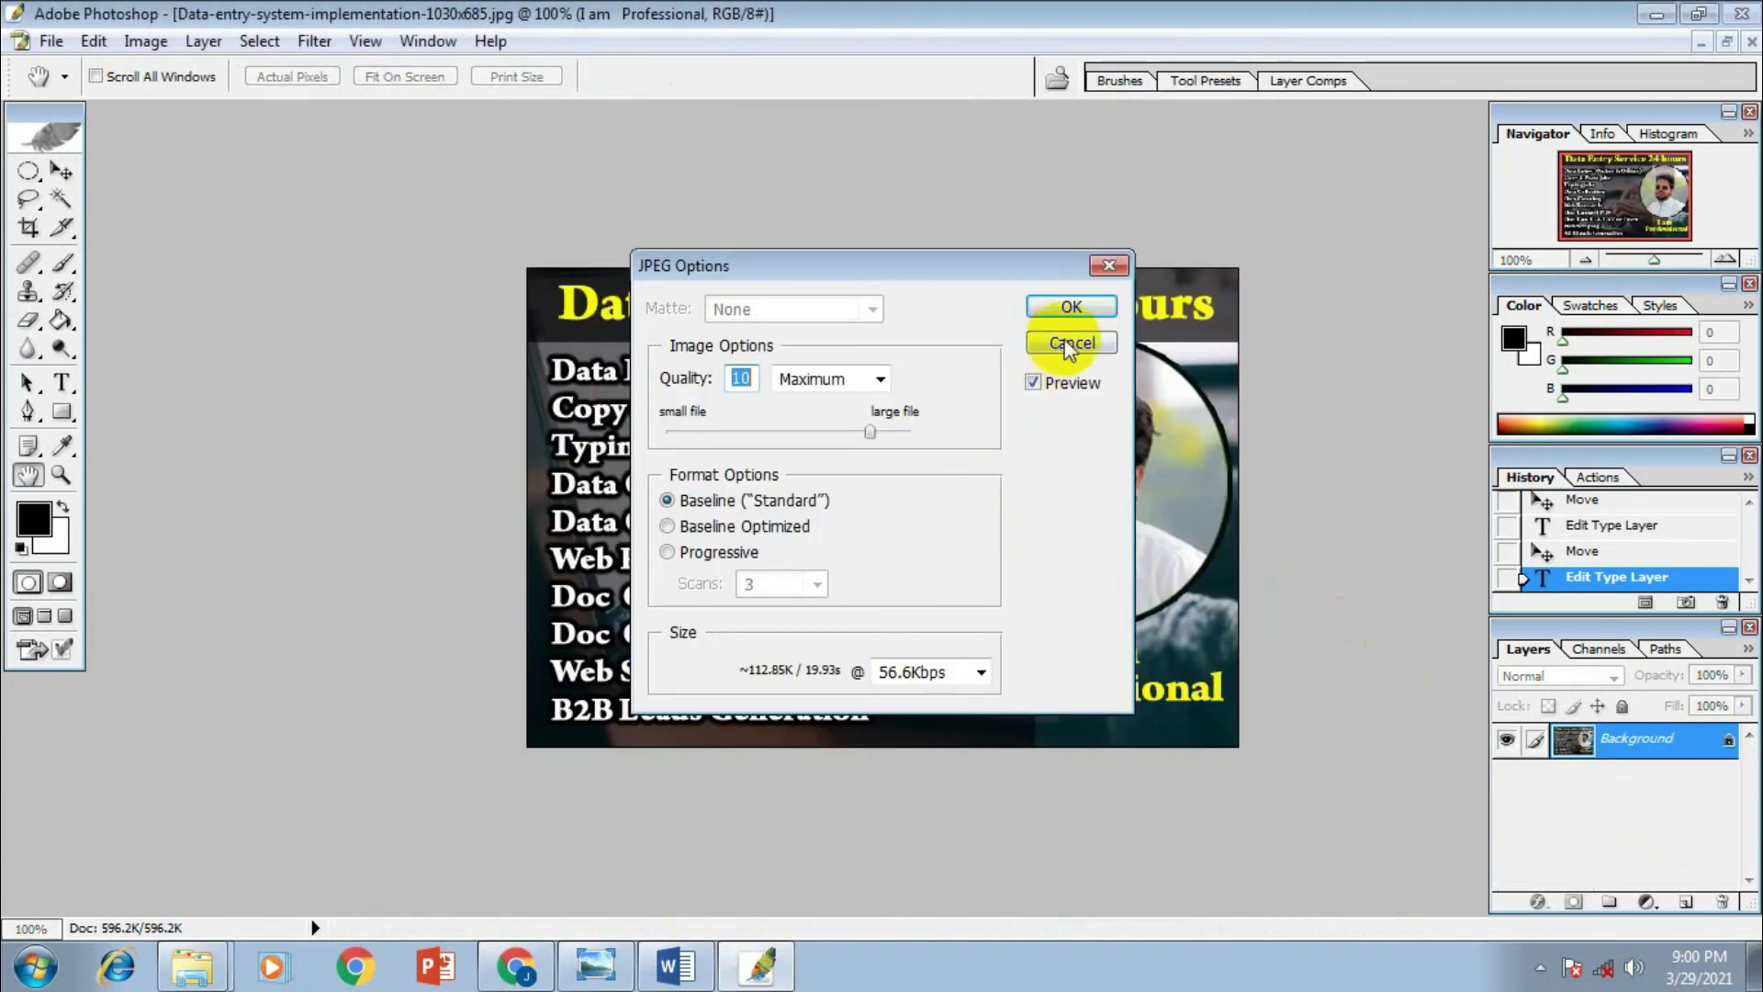
pyautogui.click(1068, 308)
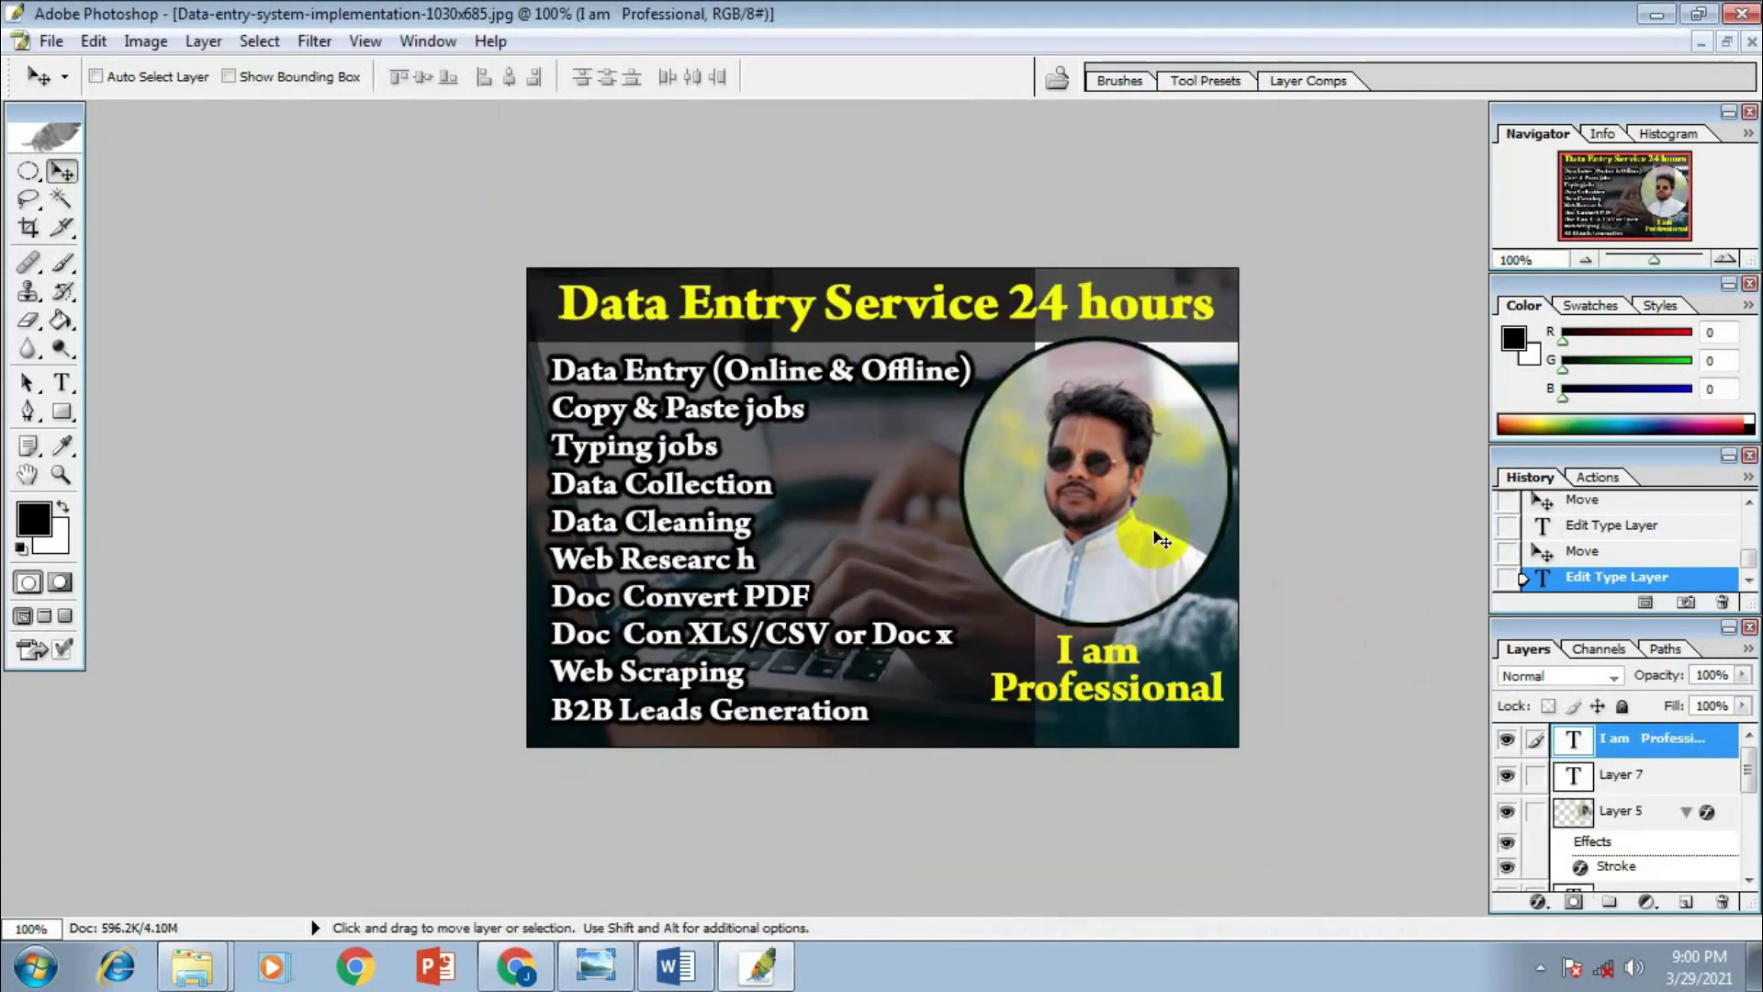
pyautogui.click(1228, 687)
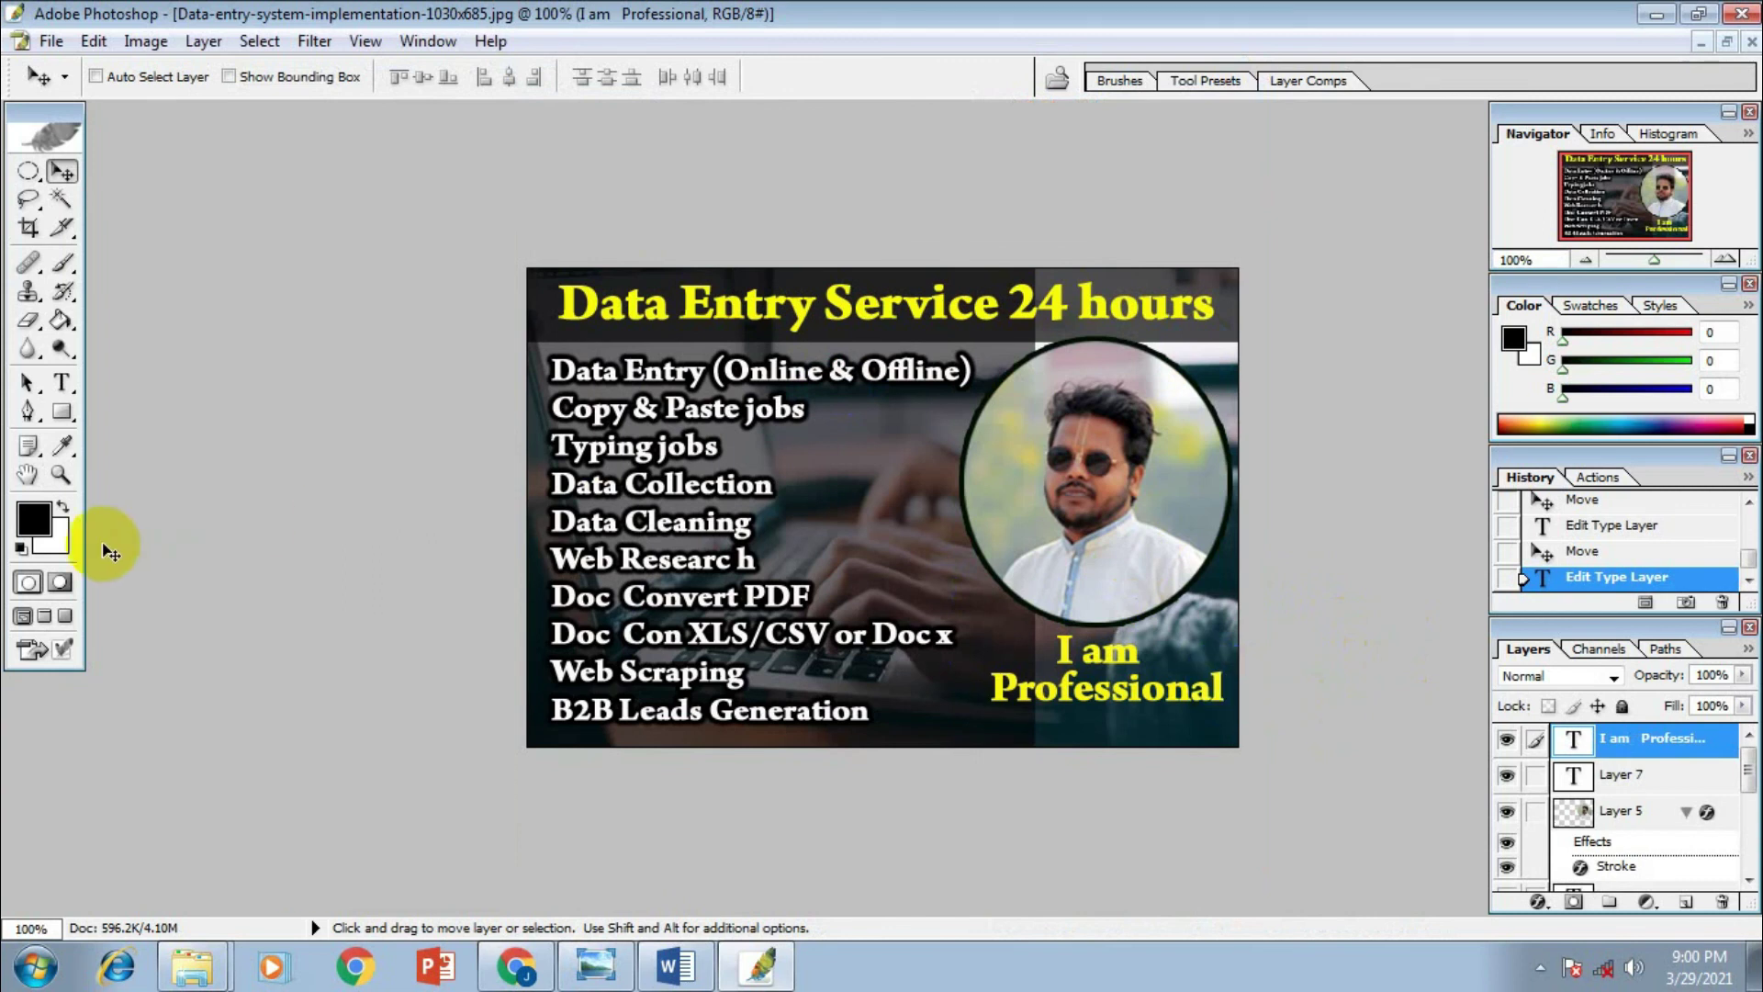
# Show the images in floating windows and open 8944da2a9c66f12aedd2680df6731ce0 (1), 1596696-Excel-Data-Entry and the a4c5d352398abda70ab9df44a0d8c30f spreadsheet image from Downloads together
pyautogui.click(23, 617)
pyautogui.click(23, 617)
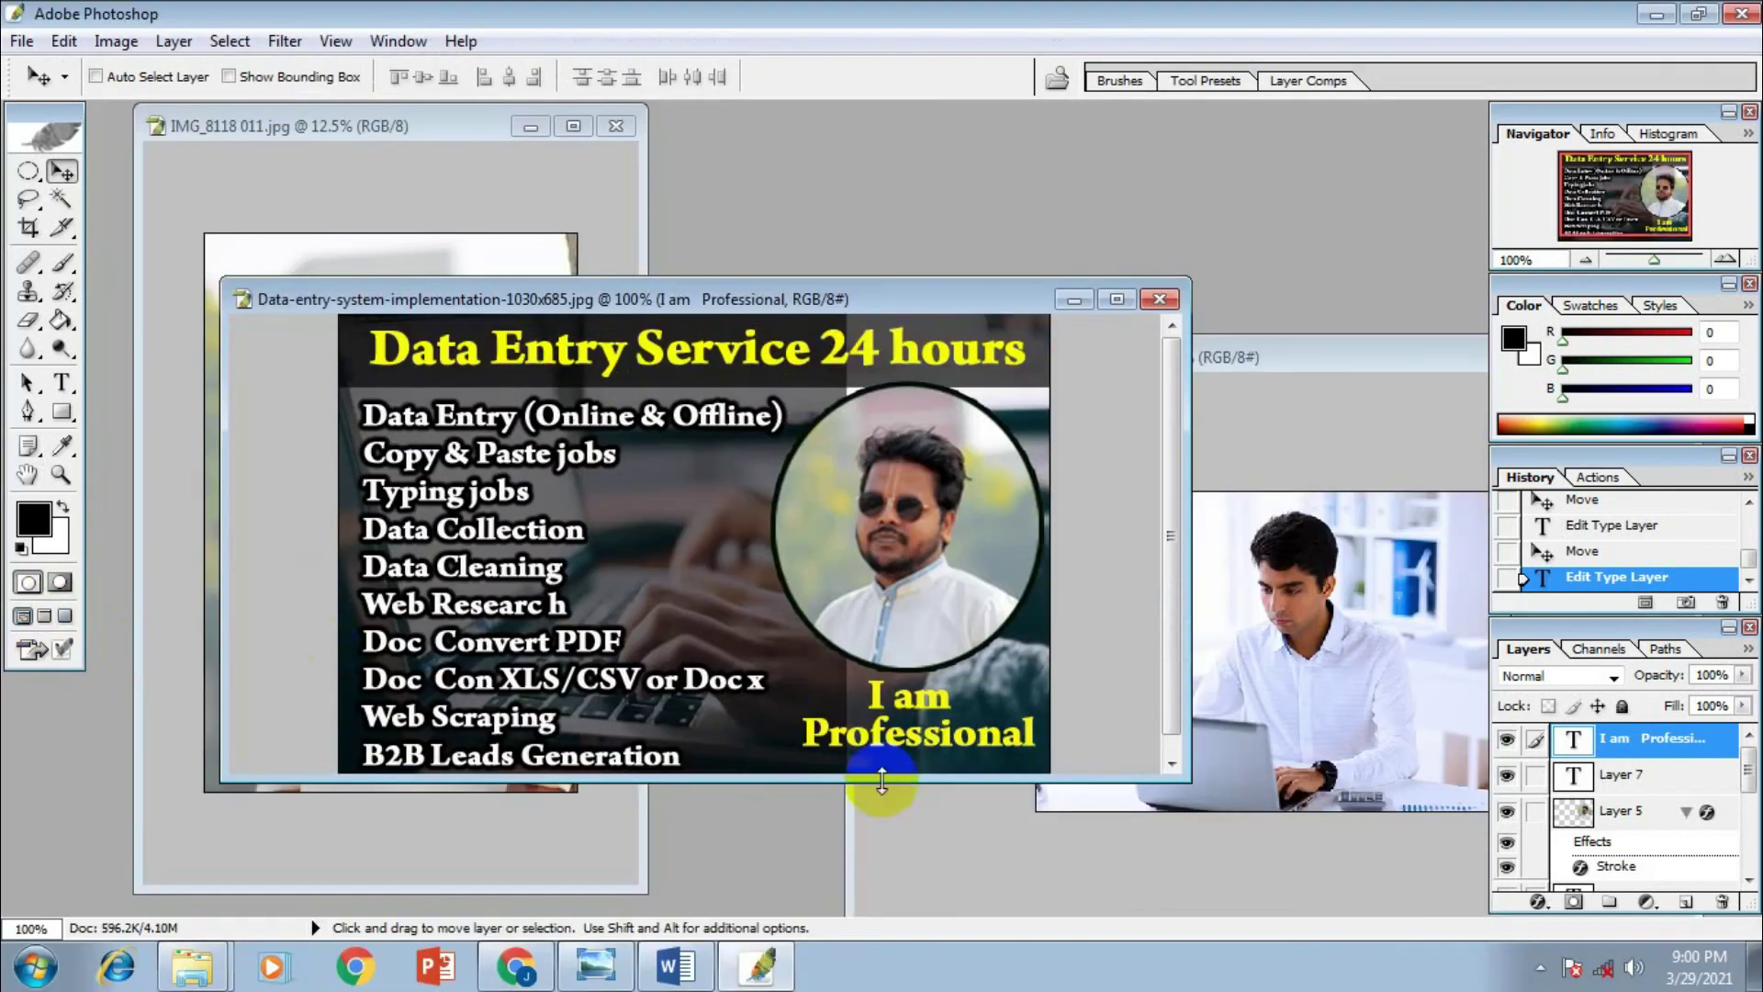
pyautogui.doubleClick(959, 229)
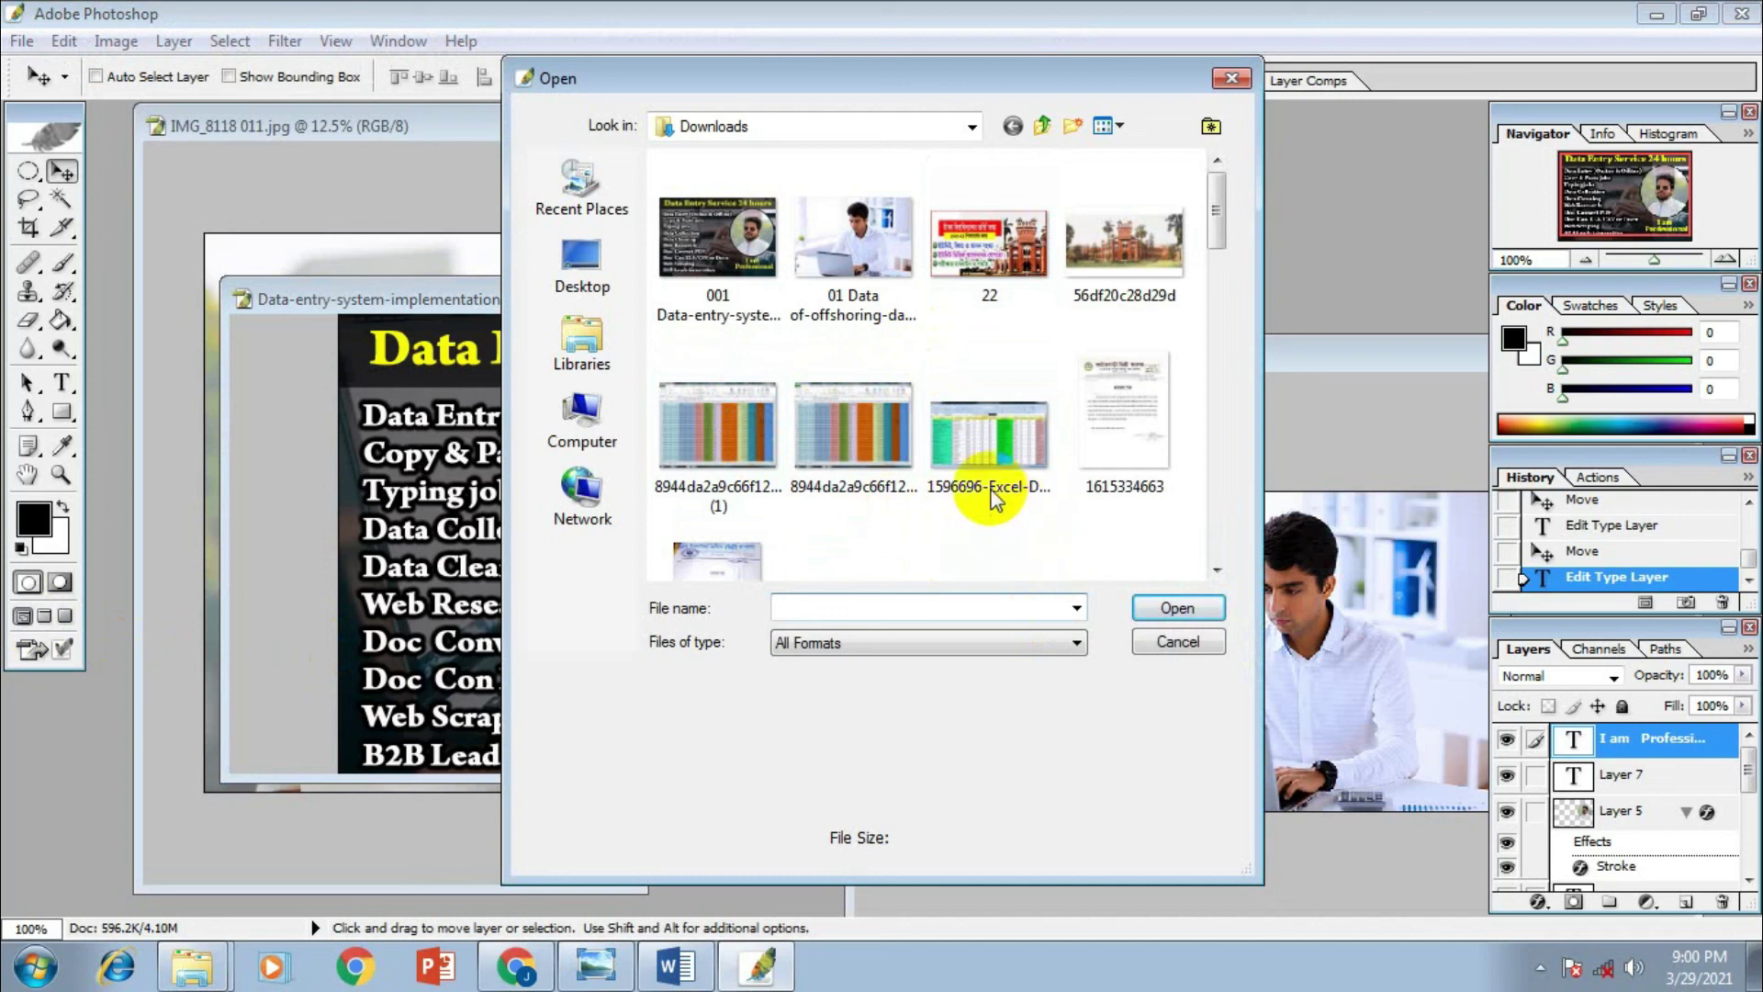
pyautogui.click(762, 449)
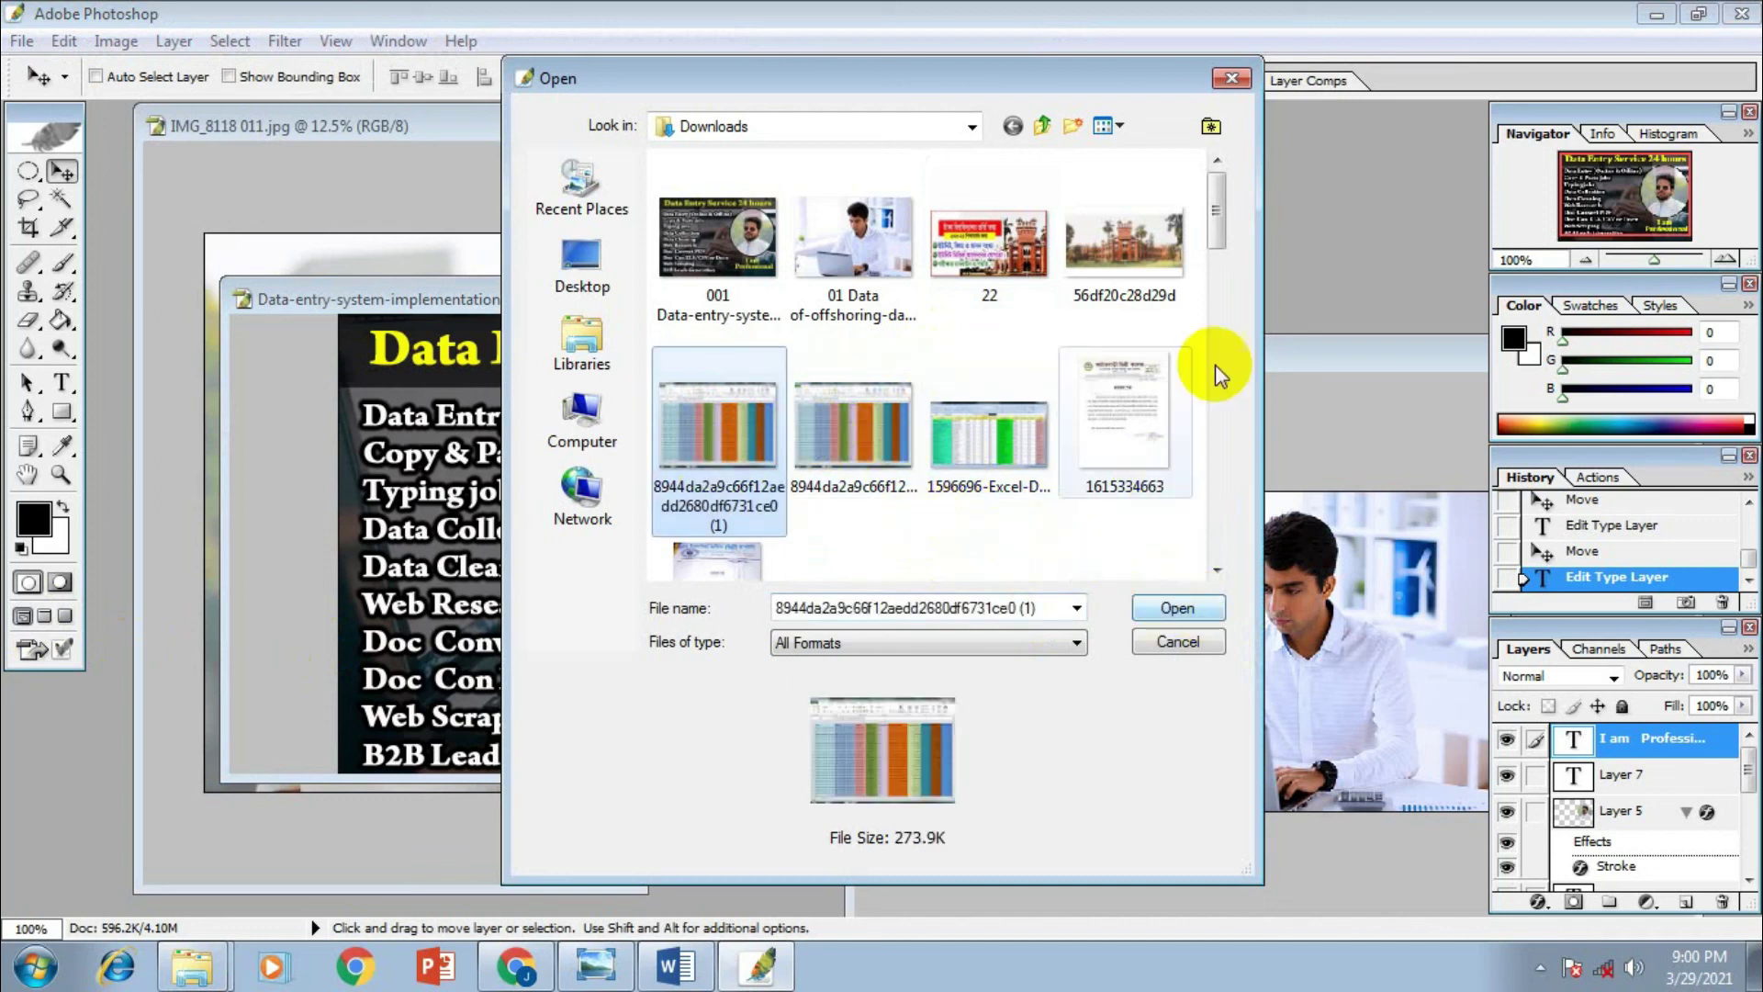
pyautogui.moveTo(1216, 217); pyautogui.dragTo(1215, 254)
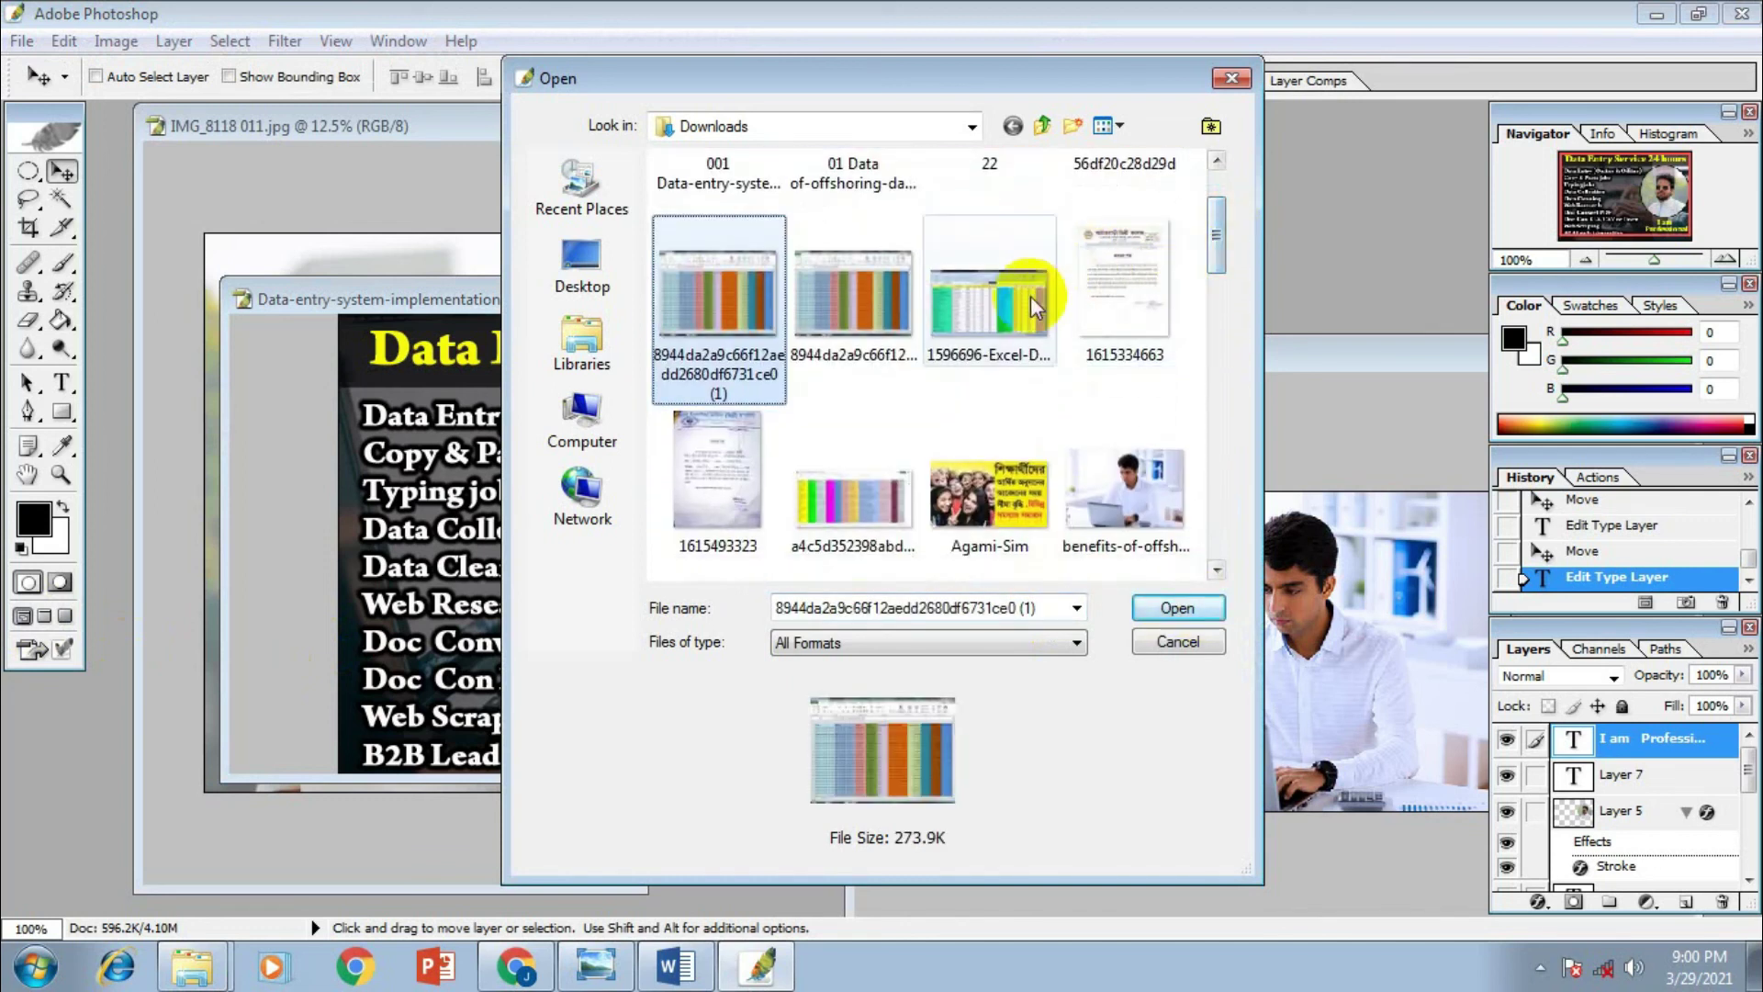
pyautogui.keyDown('ctrl'); pyautogui.click(989, 303); pyautogui.keyUp('ctrl')
pyautogui.keyDown('ctrl'); pyautogui.click(853, 491); pyautogui.keyUp('ctrl')
pyautogui.click(1158, 608)
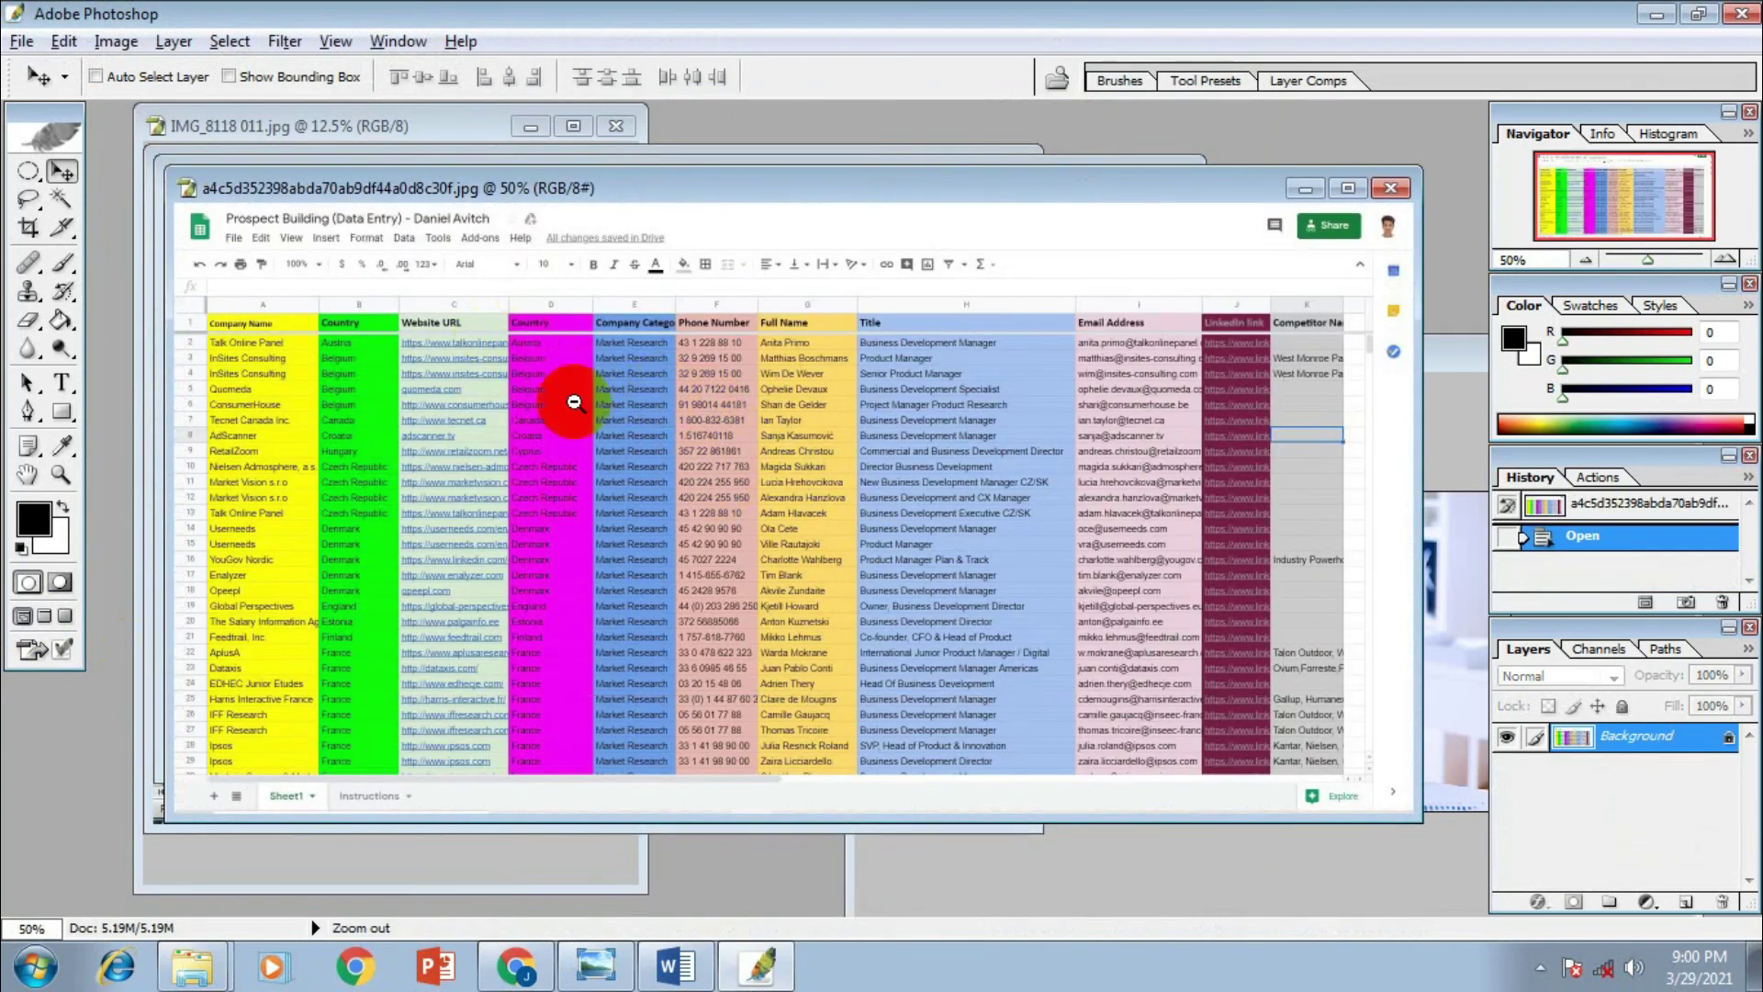
# Zoom the a4c5d352398abda70ab9df44a0d8c30f image out to 33.3%, shift the three spreadsheet windows down and left, and bring the gig image window forward
pyautogui.hotkey('ctrl', '-')
pyautogui.moveTo(1065, 202); pyautogui.dragTo(905, 321)
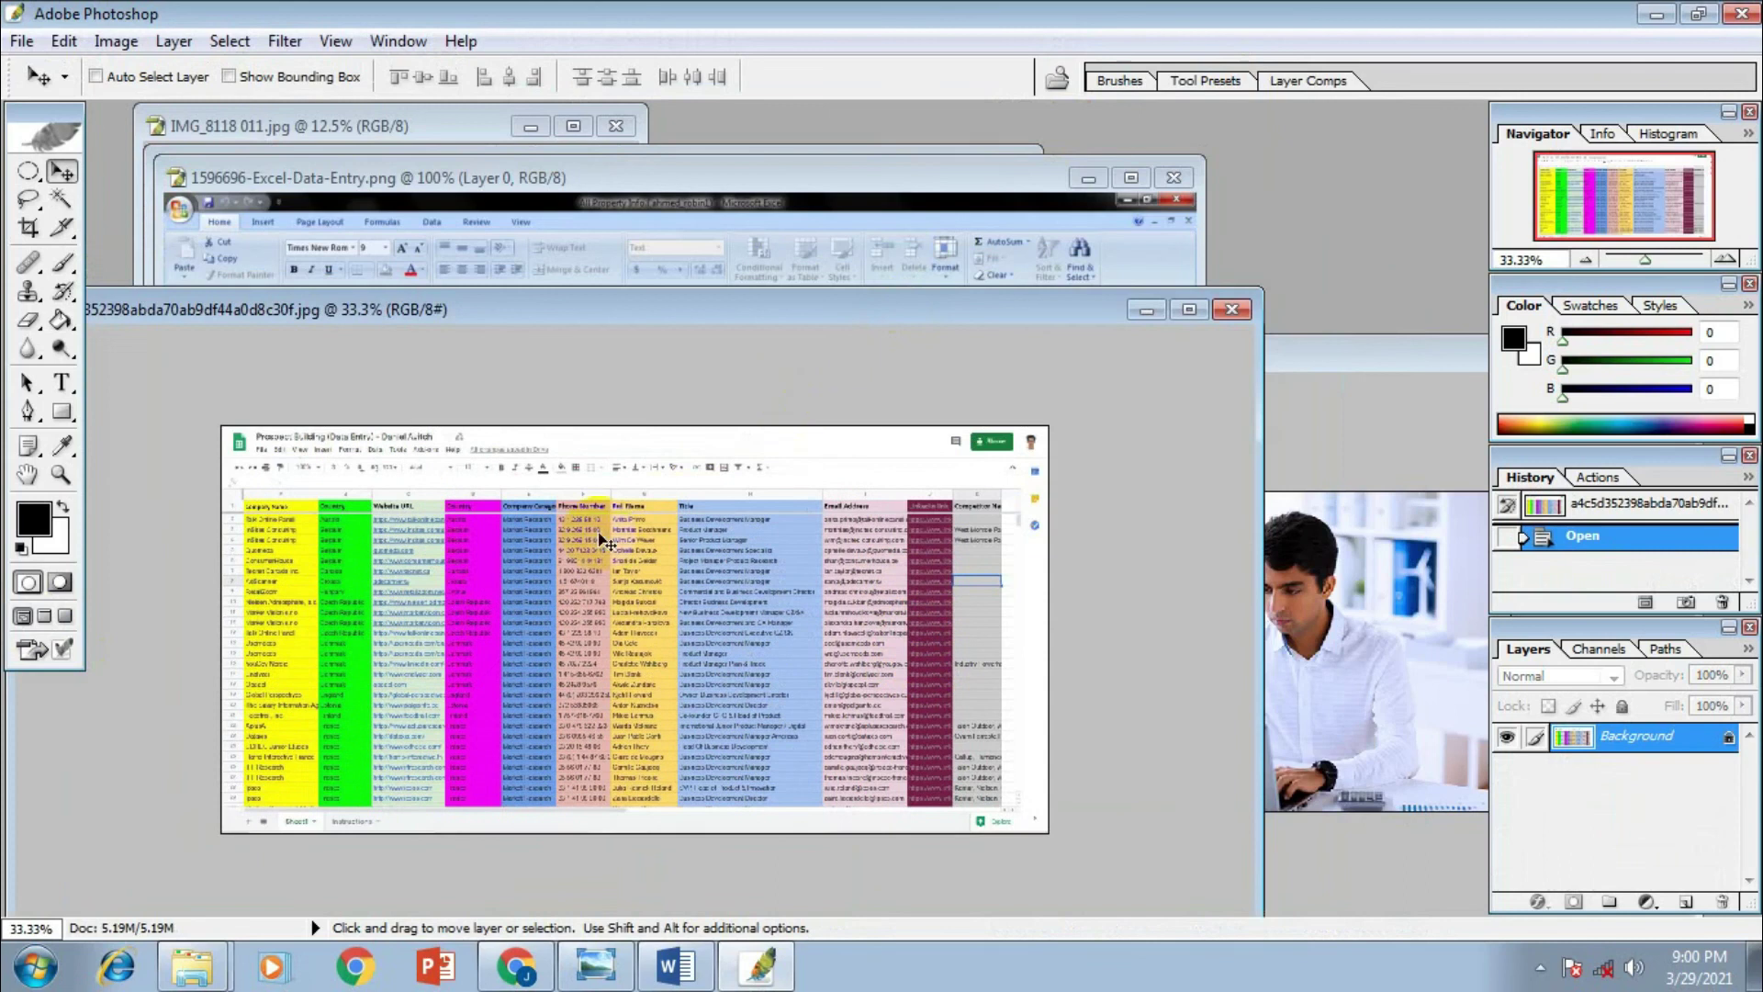
pyautogui.click(795, 220)
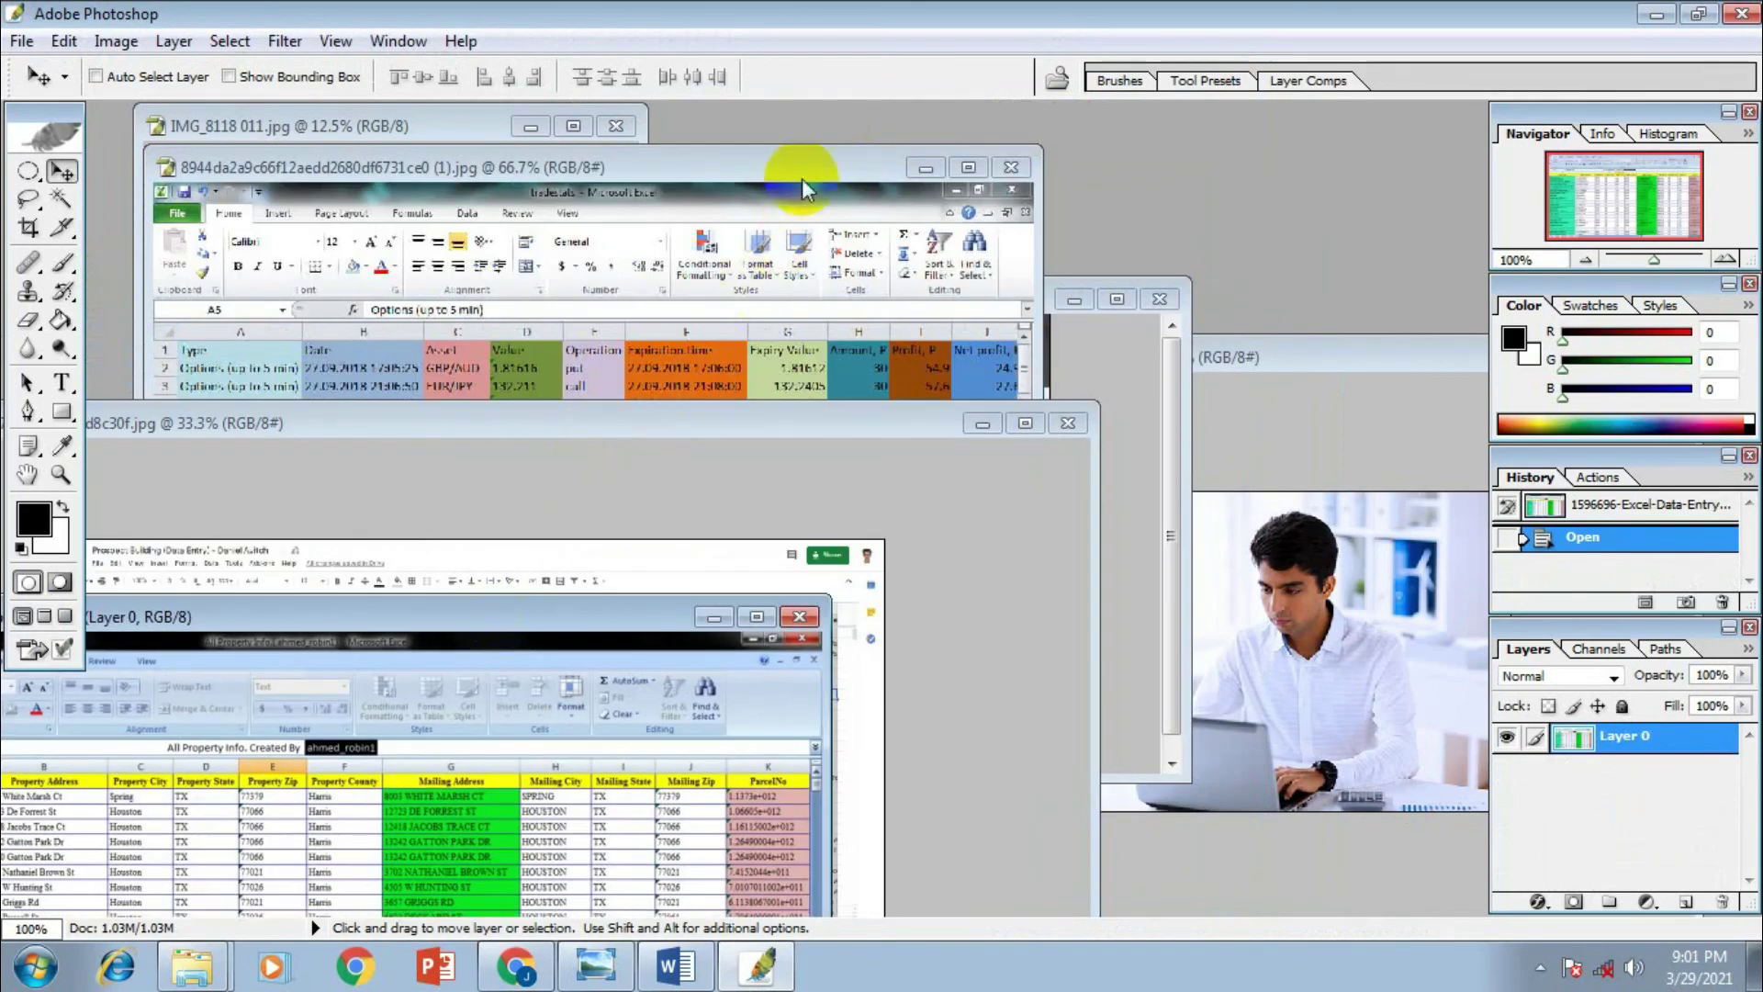
pyautogui.moveTo(801, 179); pyautogui.dragTo(546, 568)
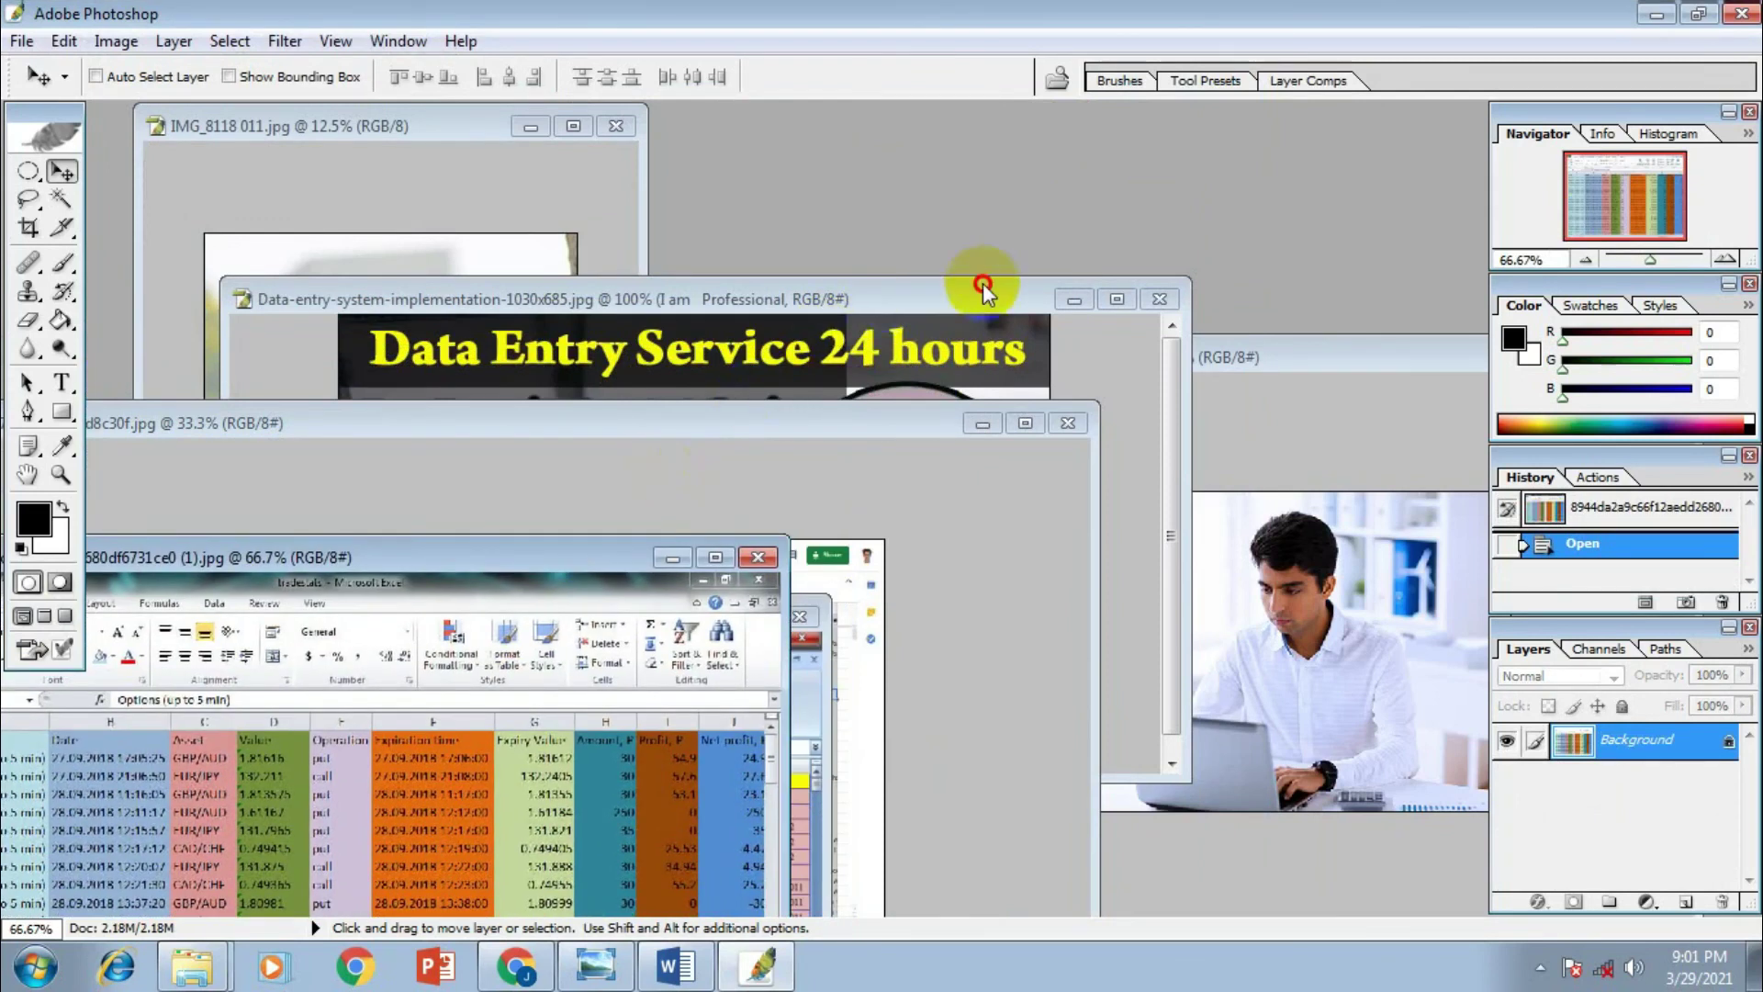
pyautogui.moveTo(983, 282); pyautogui.dragTo(1279, 183)
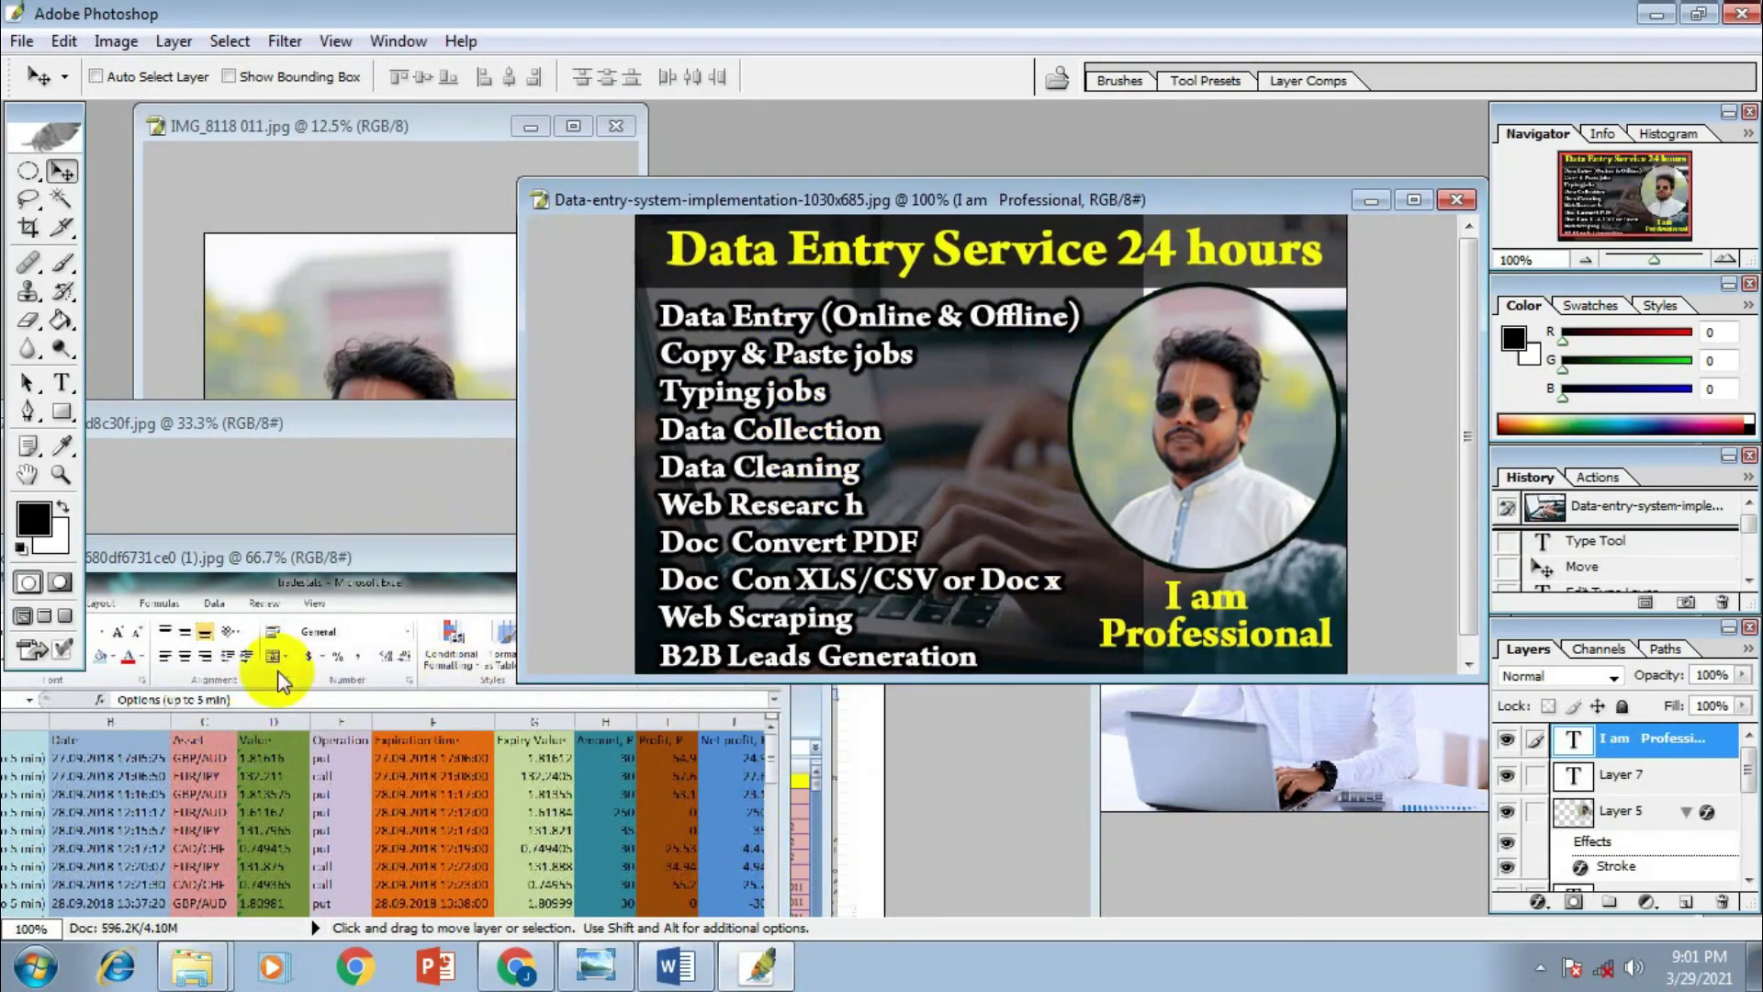
# Zoom the gig image out to 66.7% and arrange its window beside the 8944da2a9c66f12aedd2680df6731ce0 (1) spreadsheet window, with the gig image in front
pyautogui.hotkey('ctrl', '-')
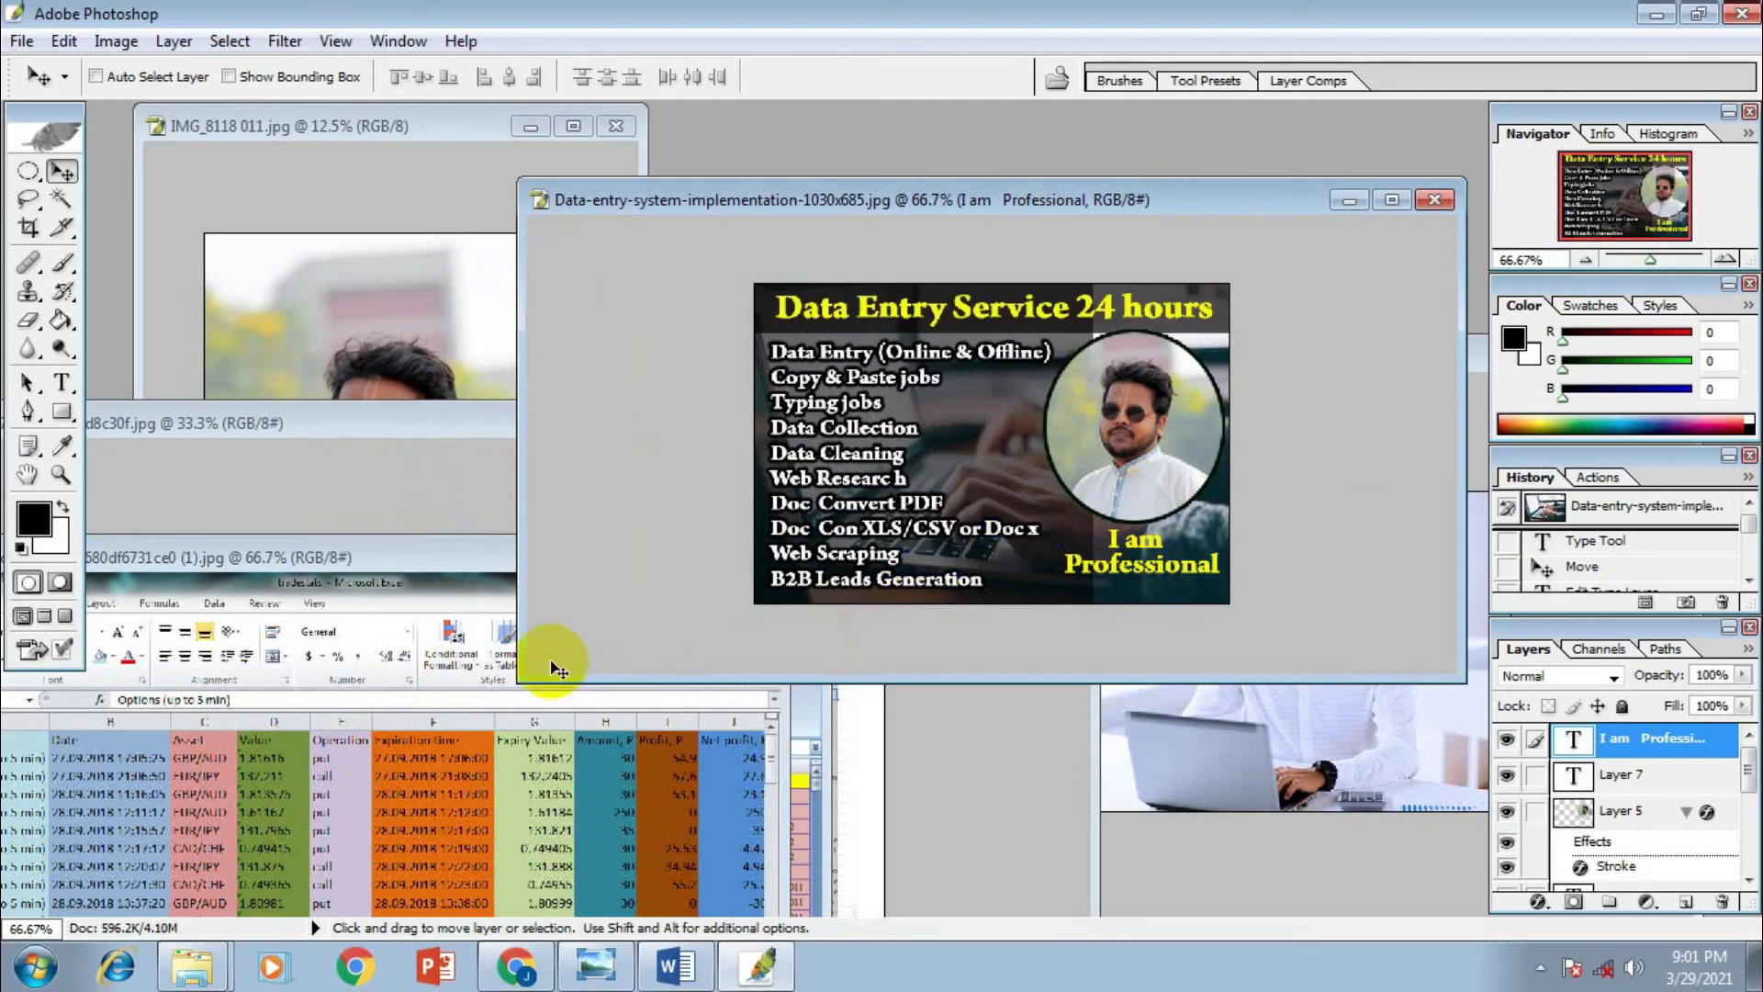
pyautogui.click(425, 582)
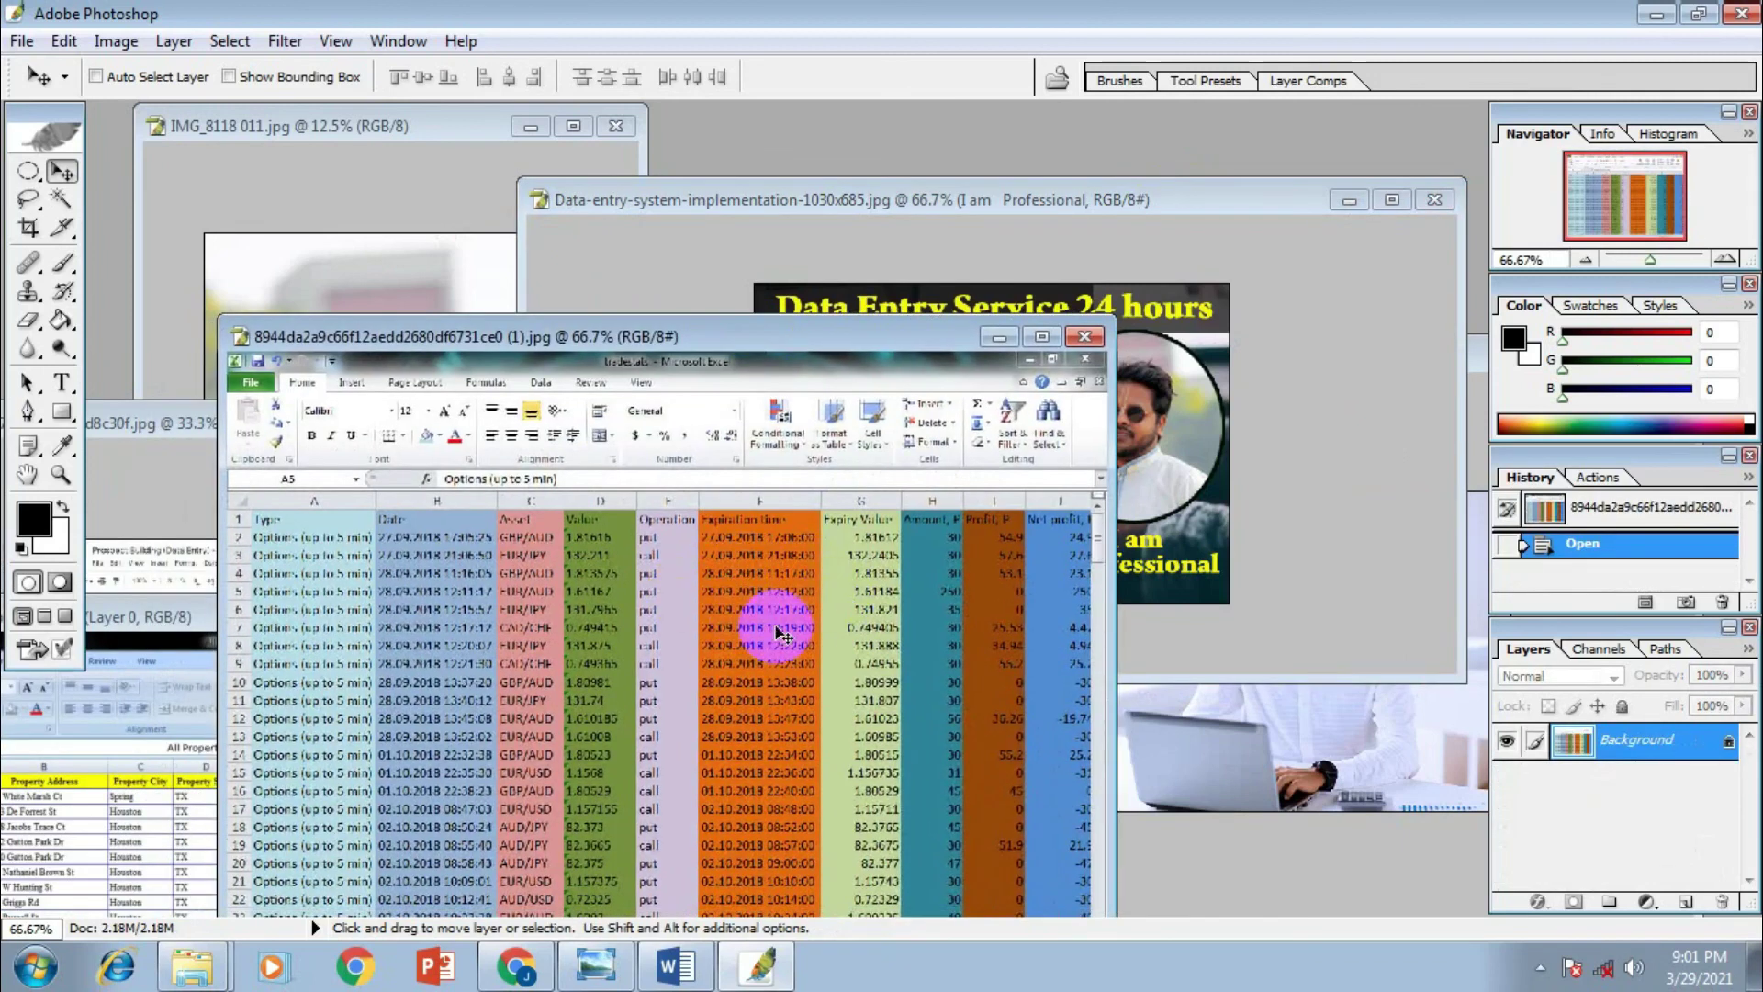
pyautogui.moveTo(885, 347); pyautogui.dragTo(637, 412)
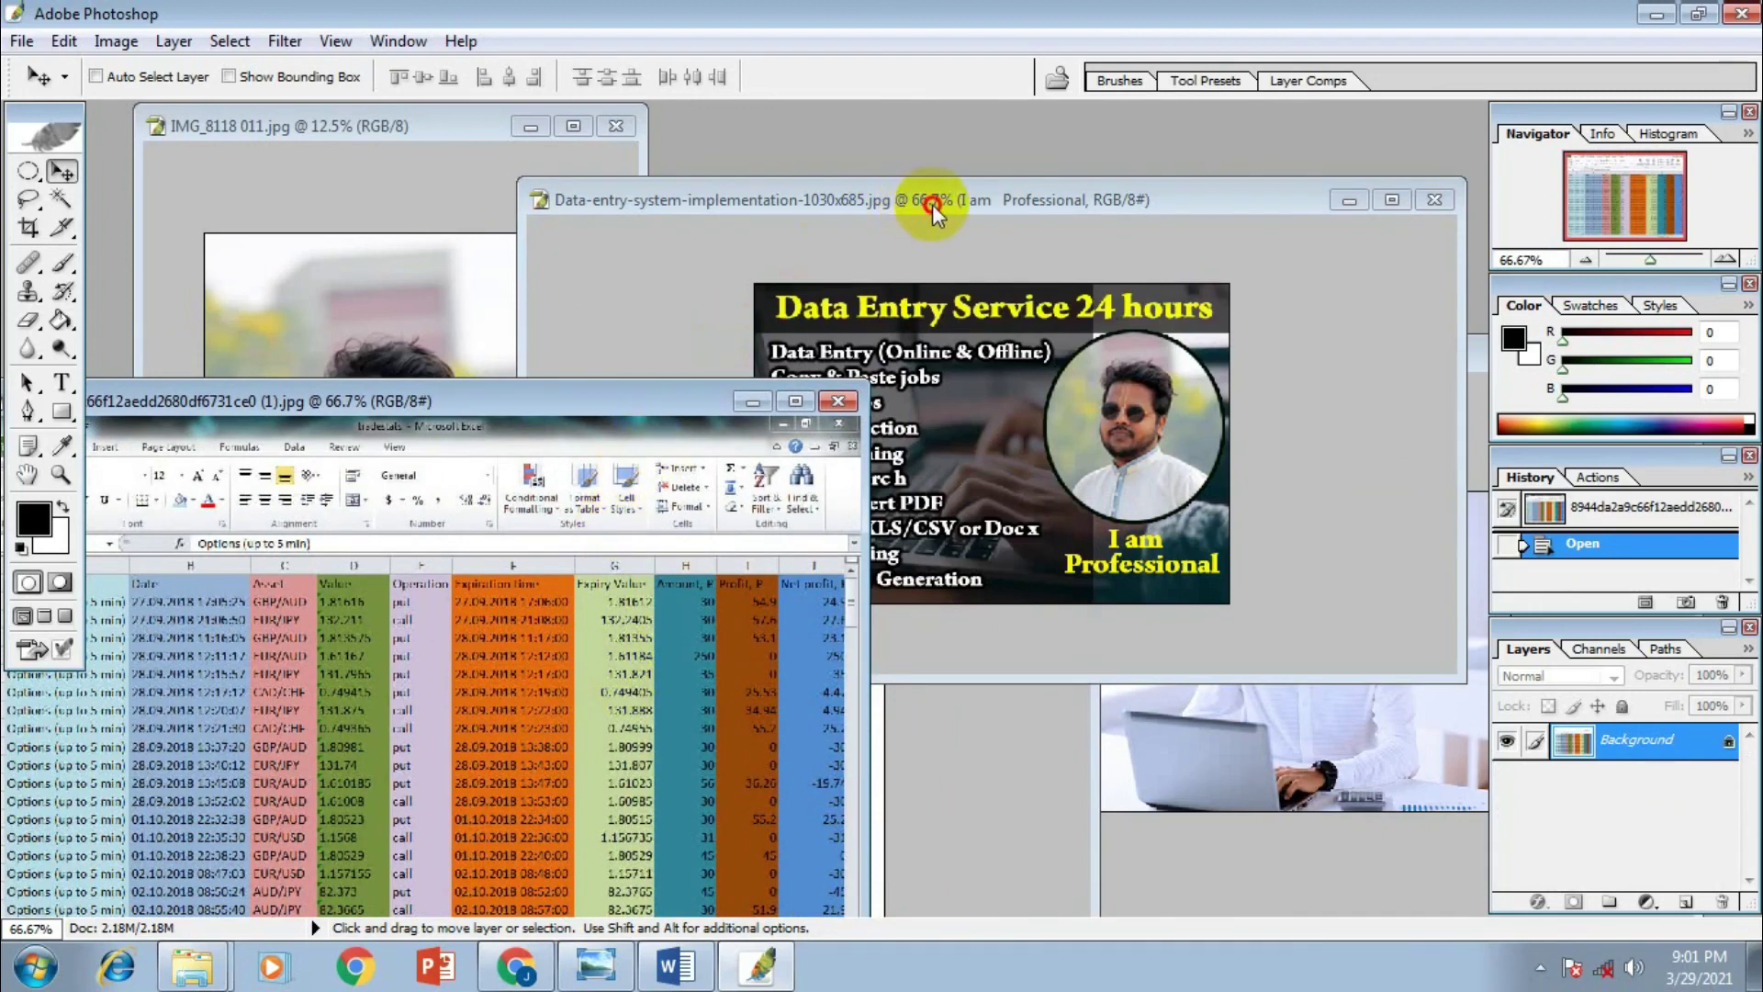
pyautogui.moveTo(933, 204); pyautogui.dragTo(878, 196)
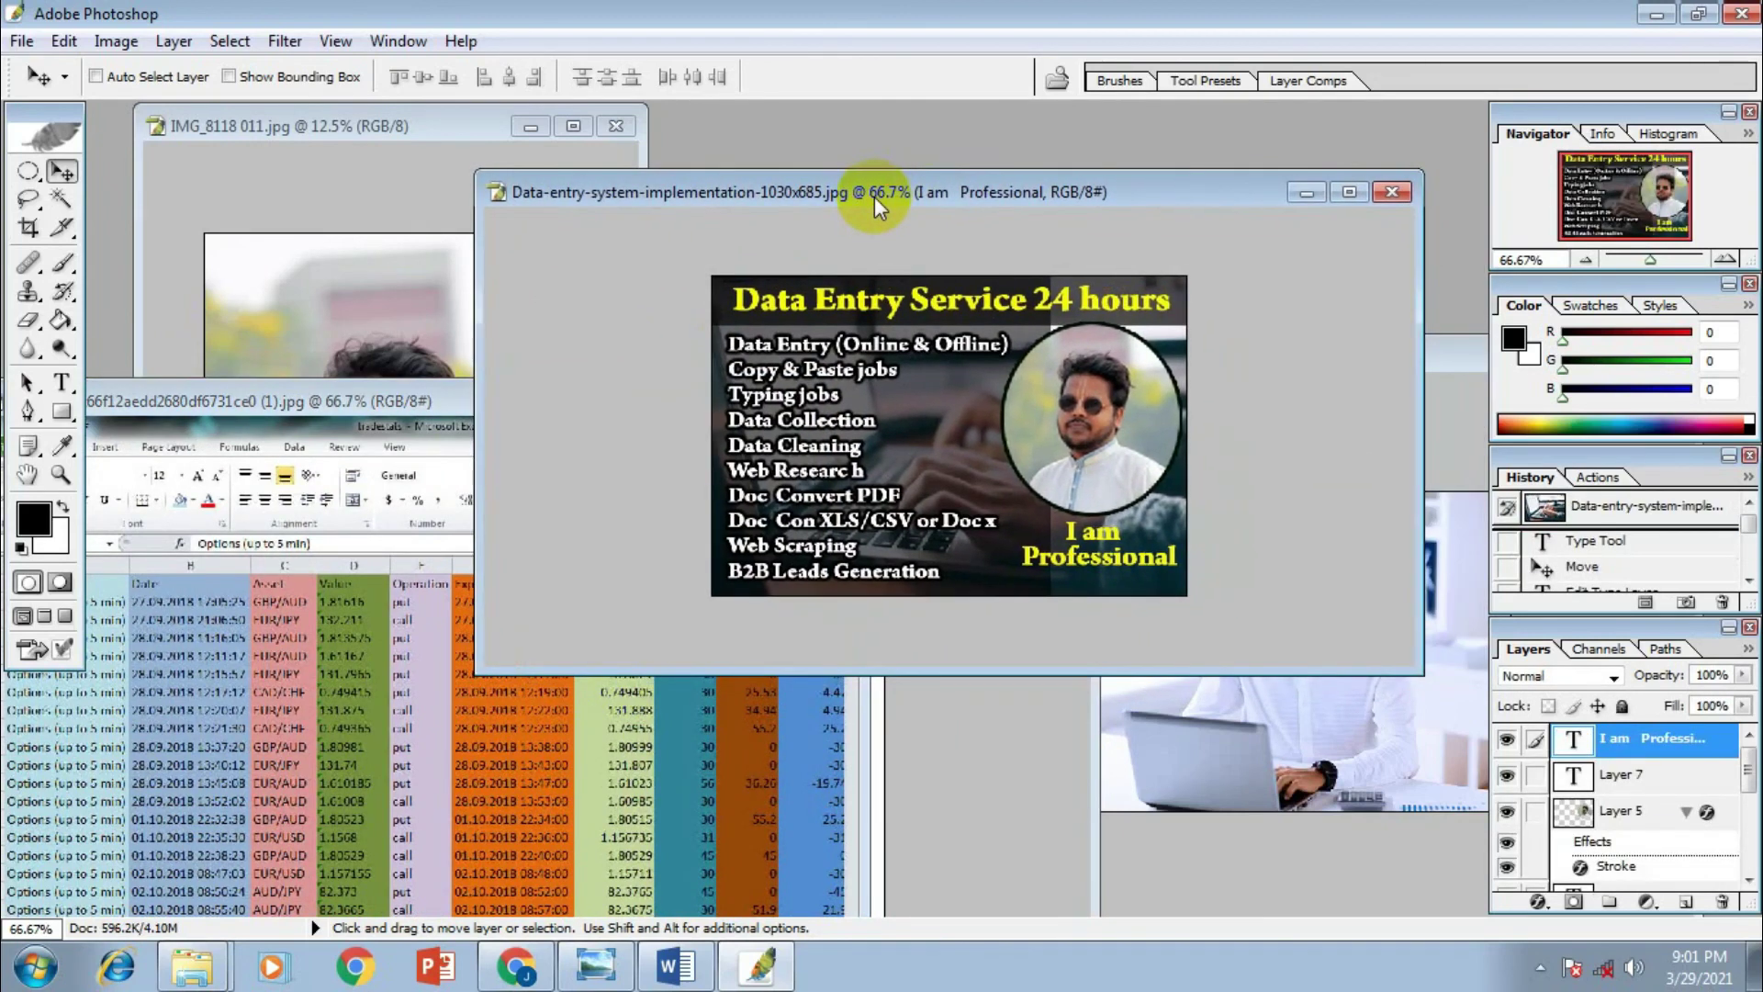